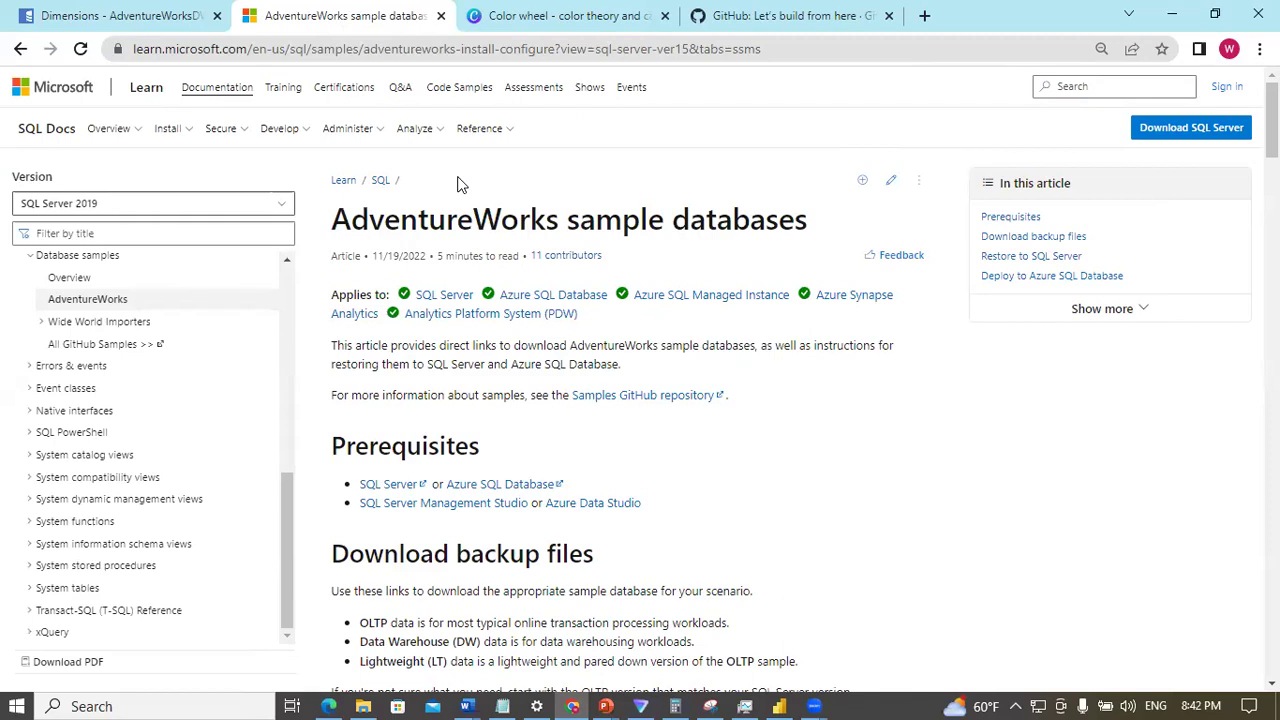
# Step: Download the AdventureWorksDW2019.bak data warehouse backup from the AdventureWorks sample databases page, and pause the download
pyautogui.scroll(-3, 460, 185)
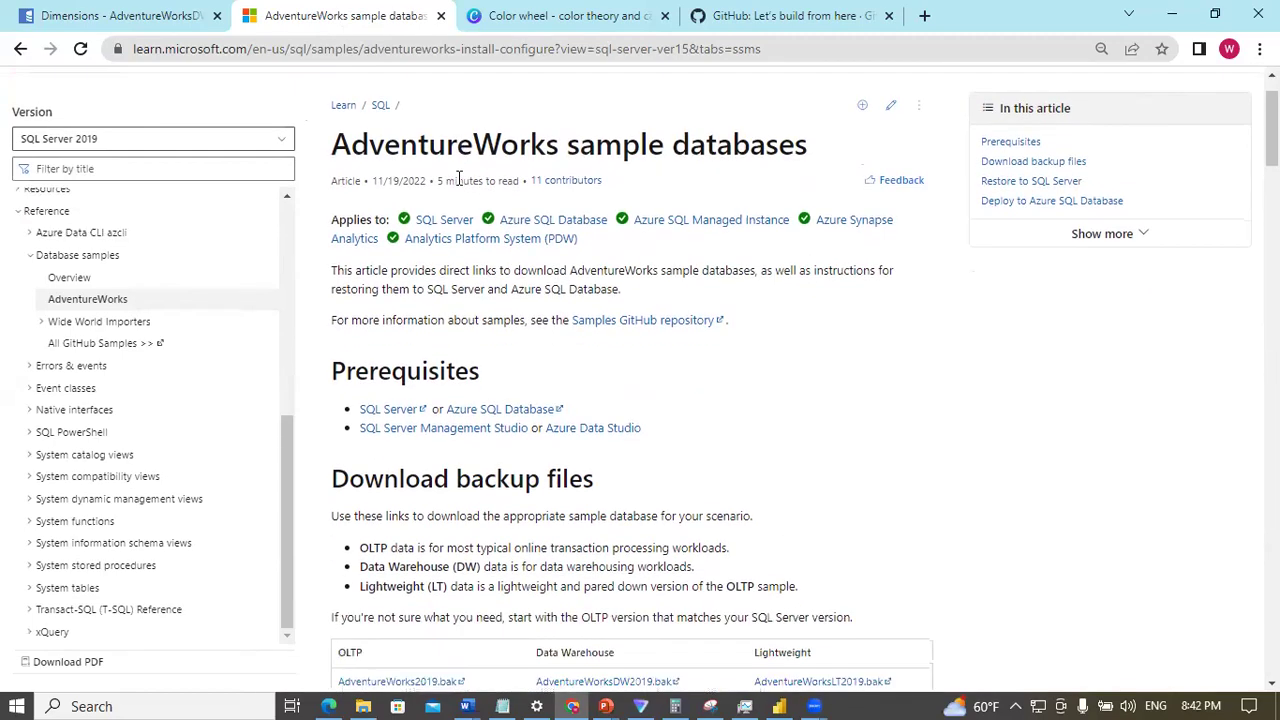
pyautogui.scroll(-3, 460, 185)
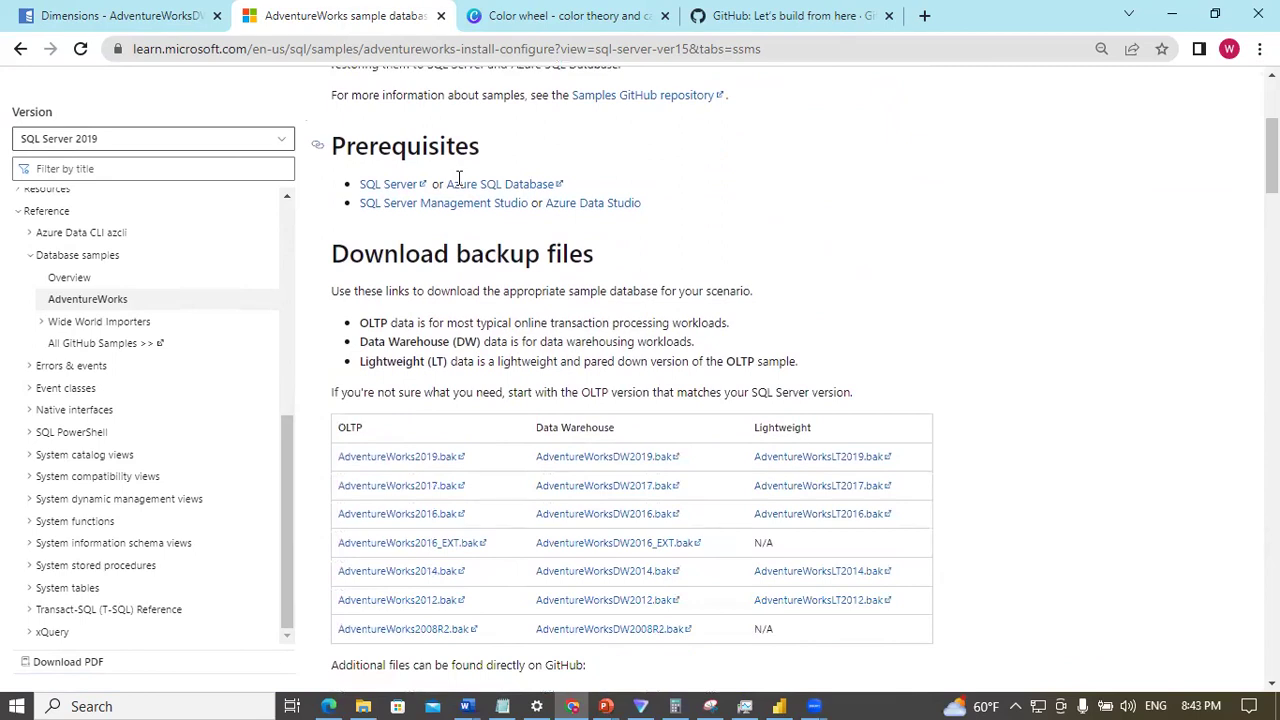
pyautogui.scroll(-2, 458, 178)
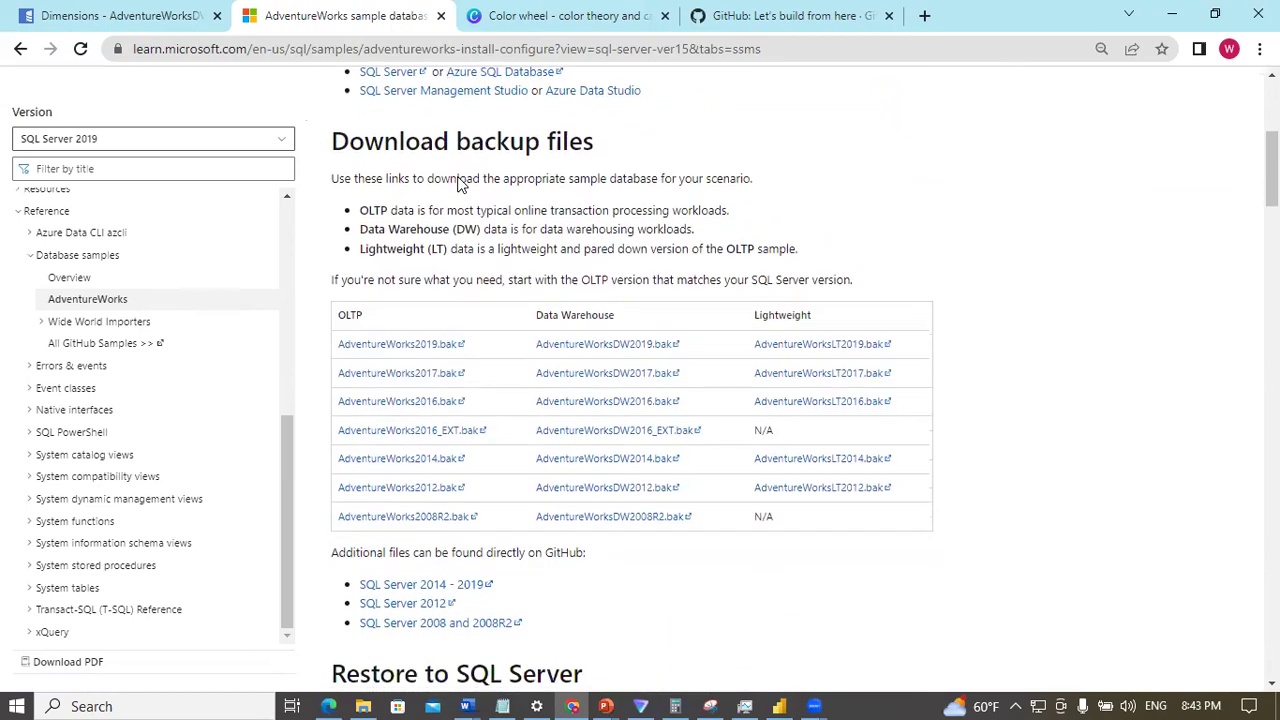
pyautogui.scroll(-1, 460, 185)
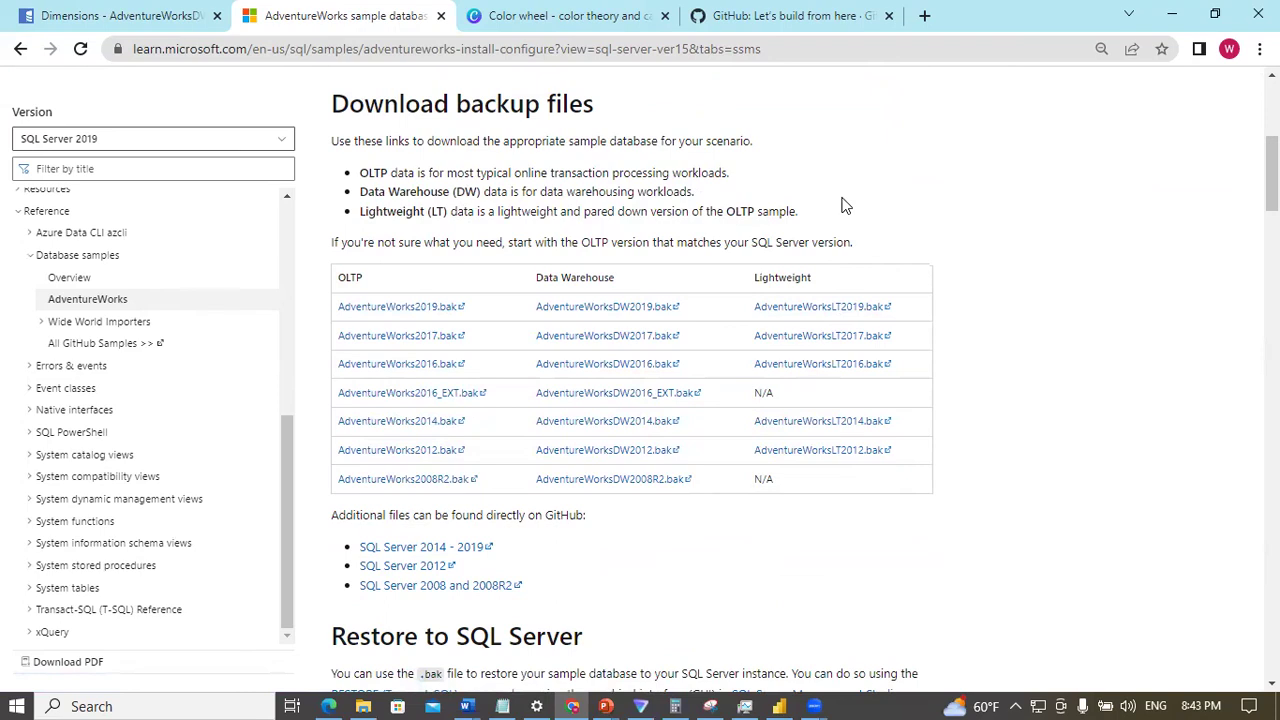
pyautogui.scroll(-3, 842, 205)
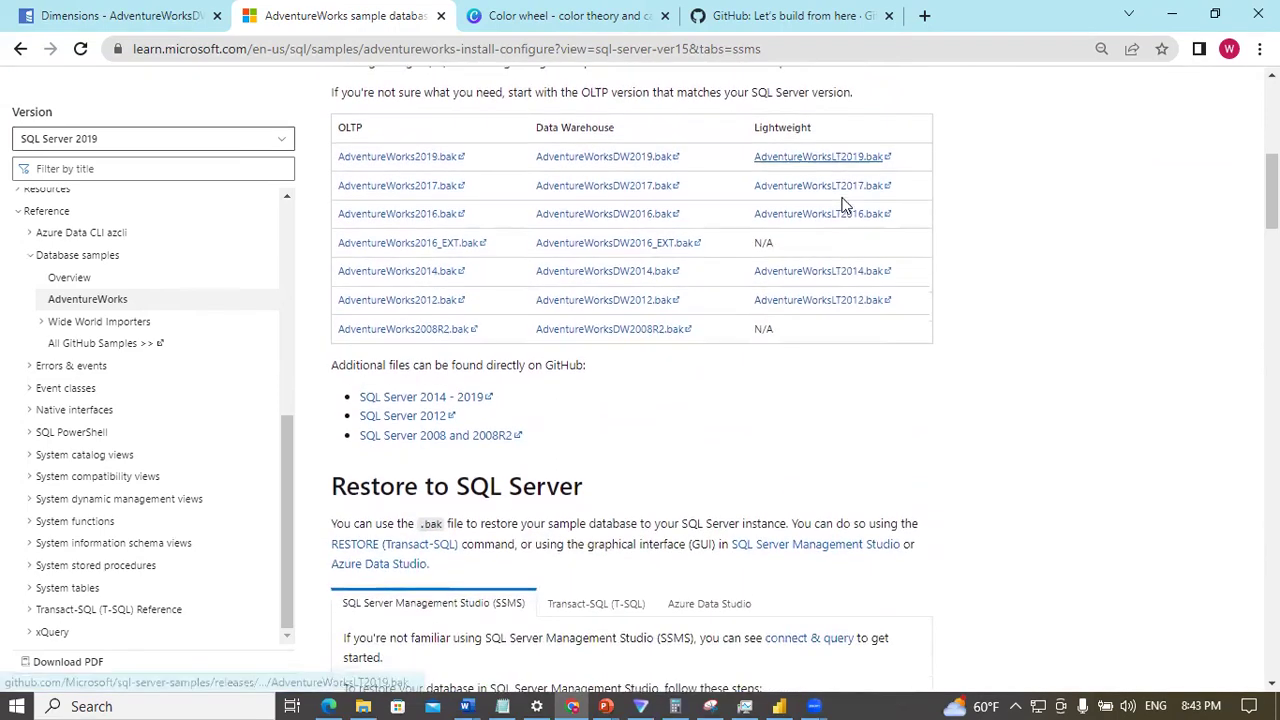
pyautogui.scroll(3, 842, 205)
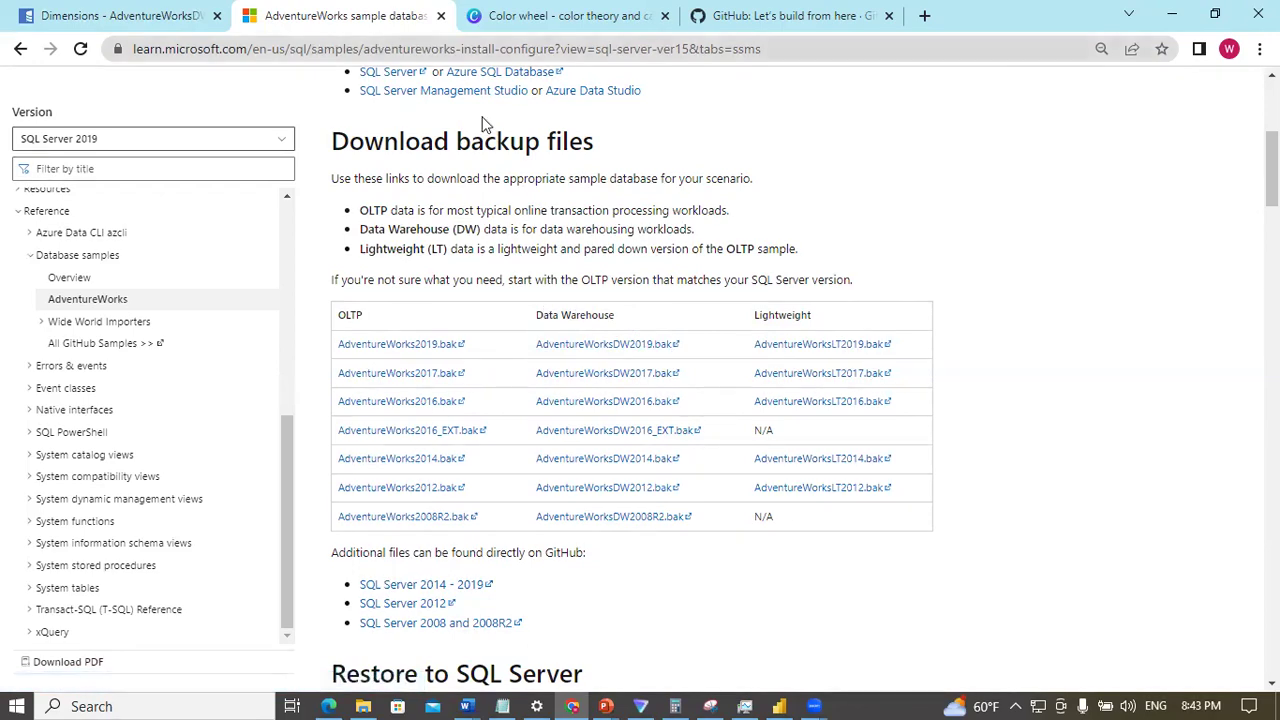
pyautogui.click(604, 350)
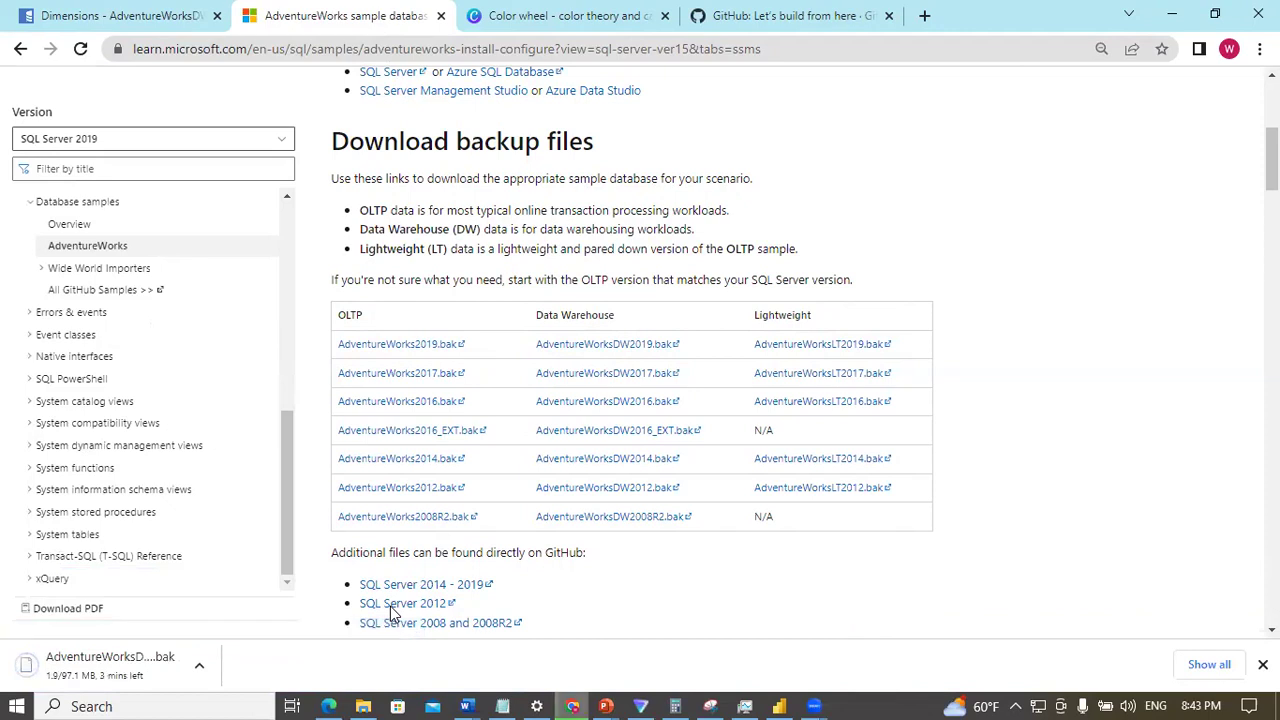
pyautogui.click(199, 665)
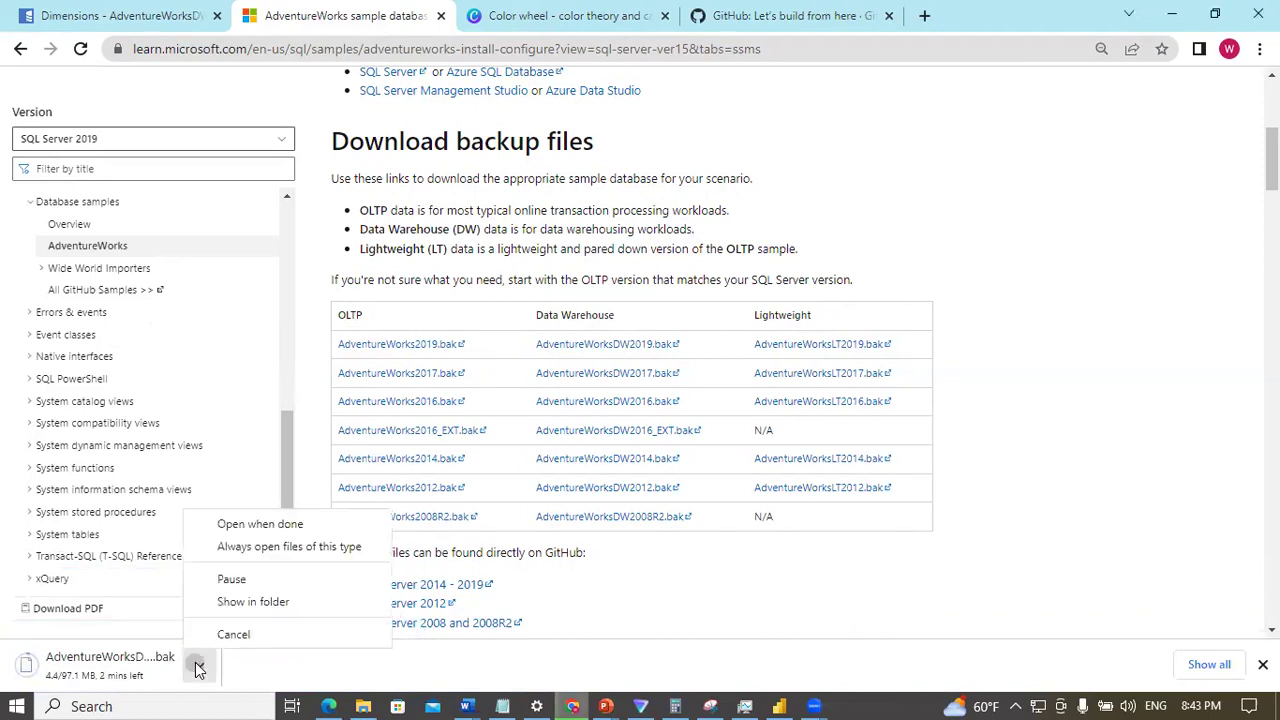
pyautogui.click(232, 580)
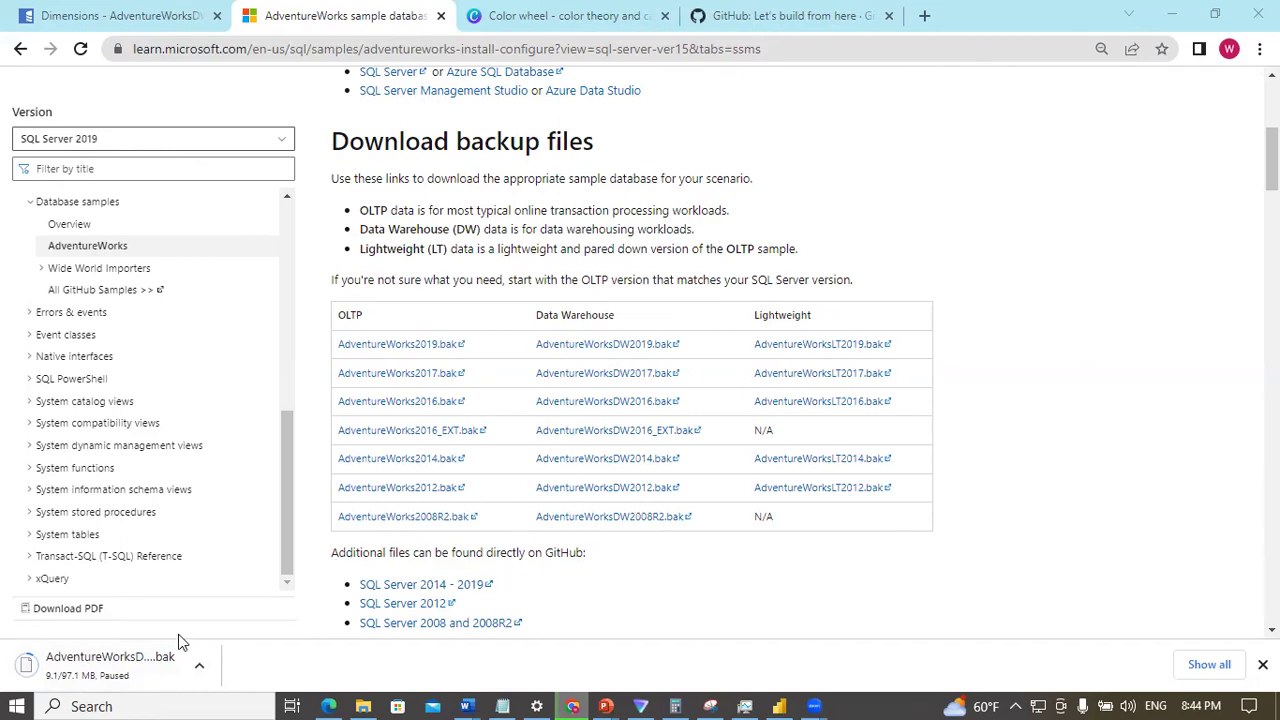
# Step: Search Windows for "ssms" and launch Microsoft SQL Server Management Studio 18
pyautogui.click(103, 700)
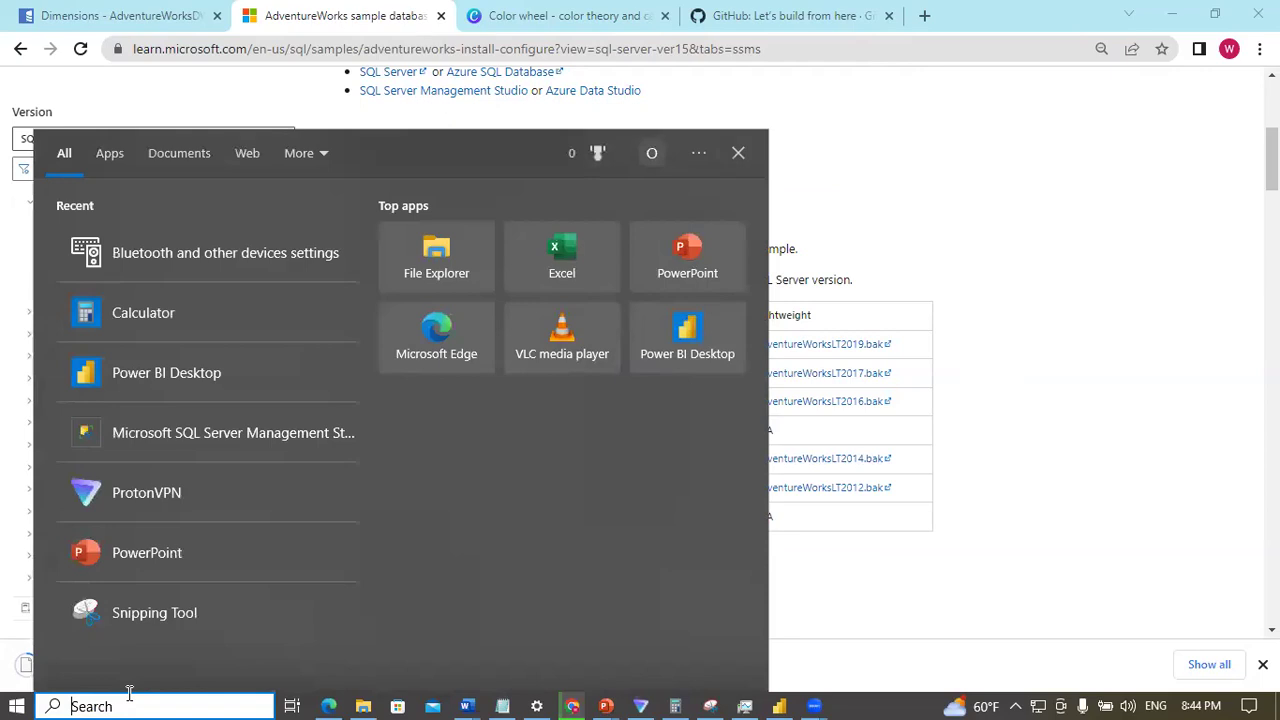
pyautogui.write('ss')
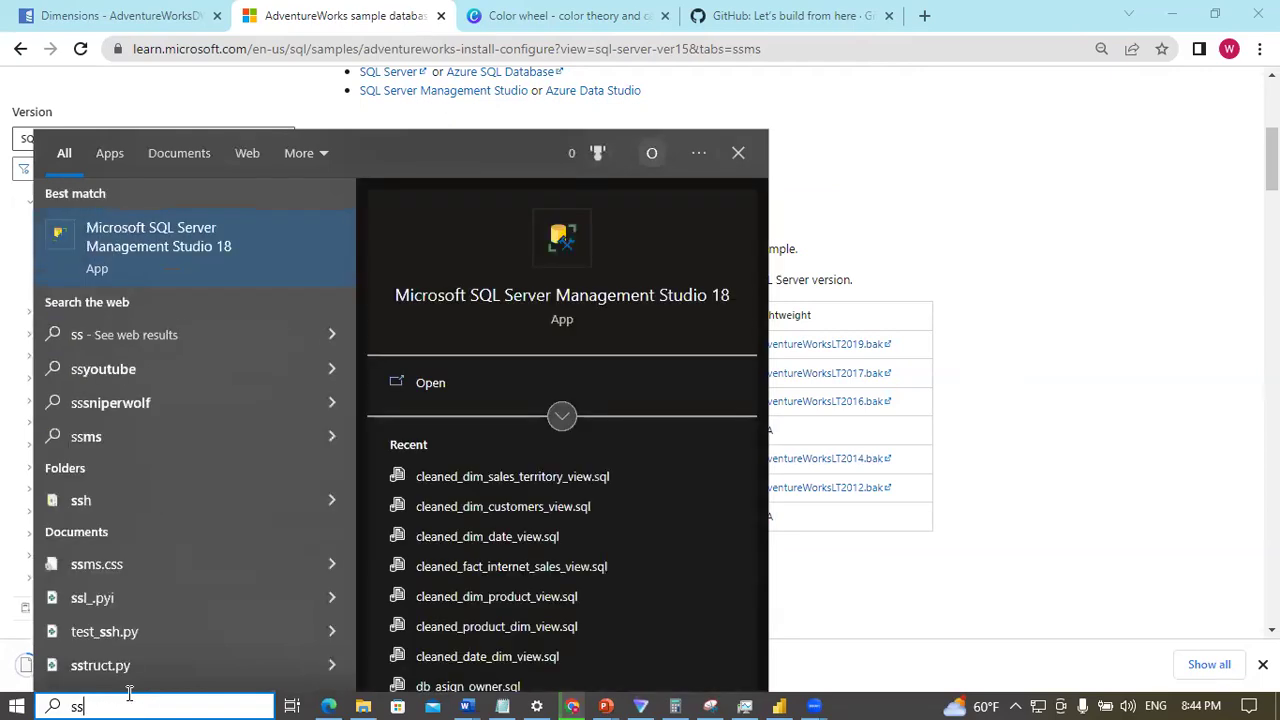
pyautogui.write('ms')
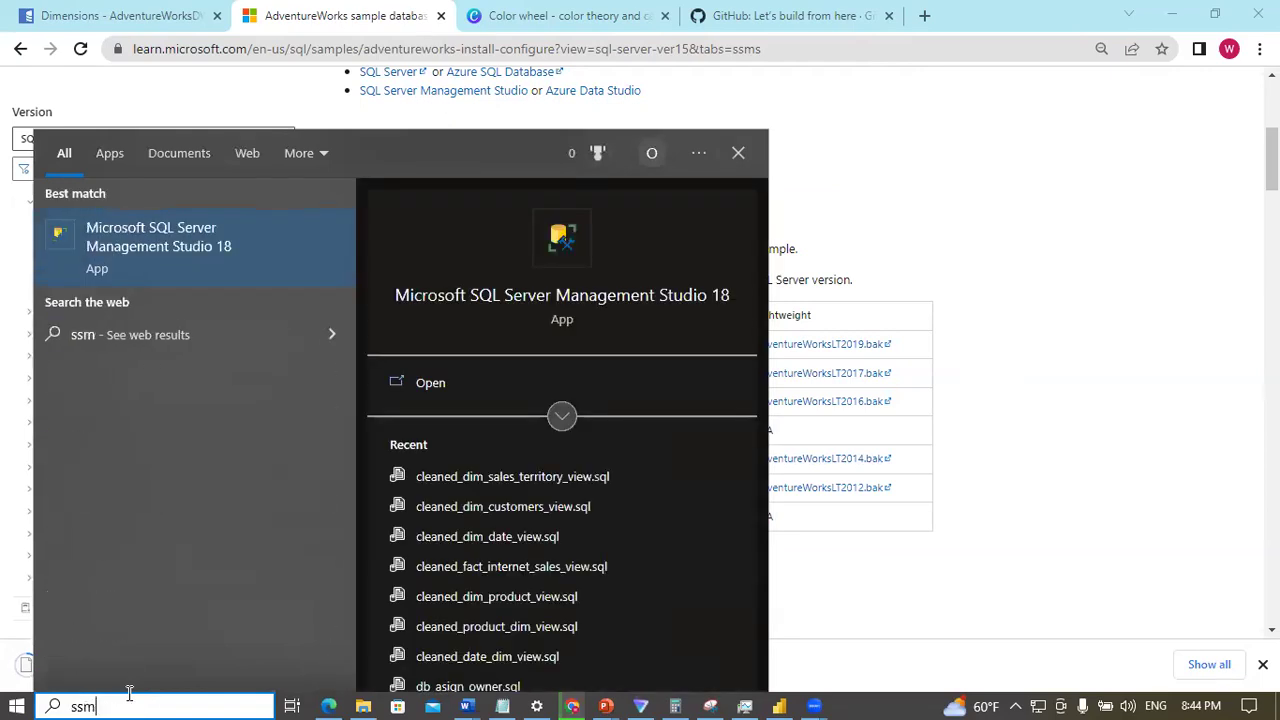
pyautogui.click(184, 240)
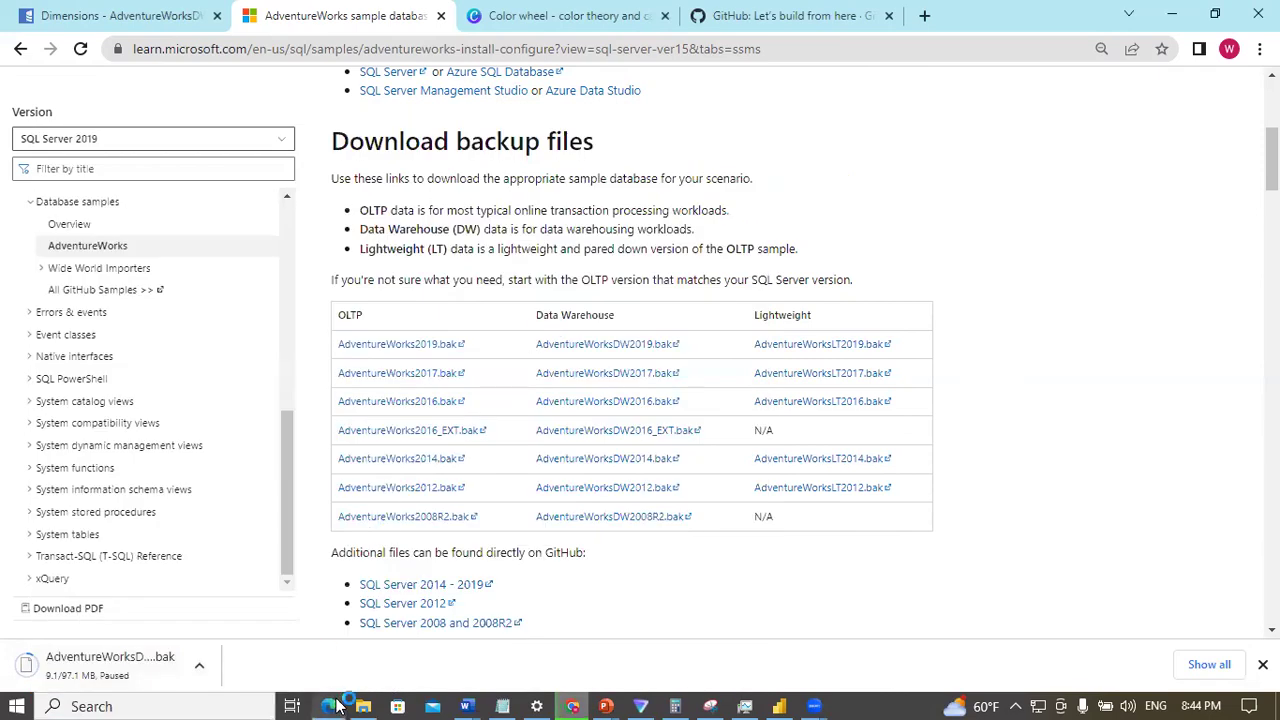
# Step: Switch to File Explorer and view the contents of the Downloads folder
pyautogui.moveTo(364, 698)
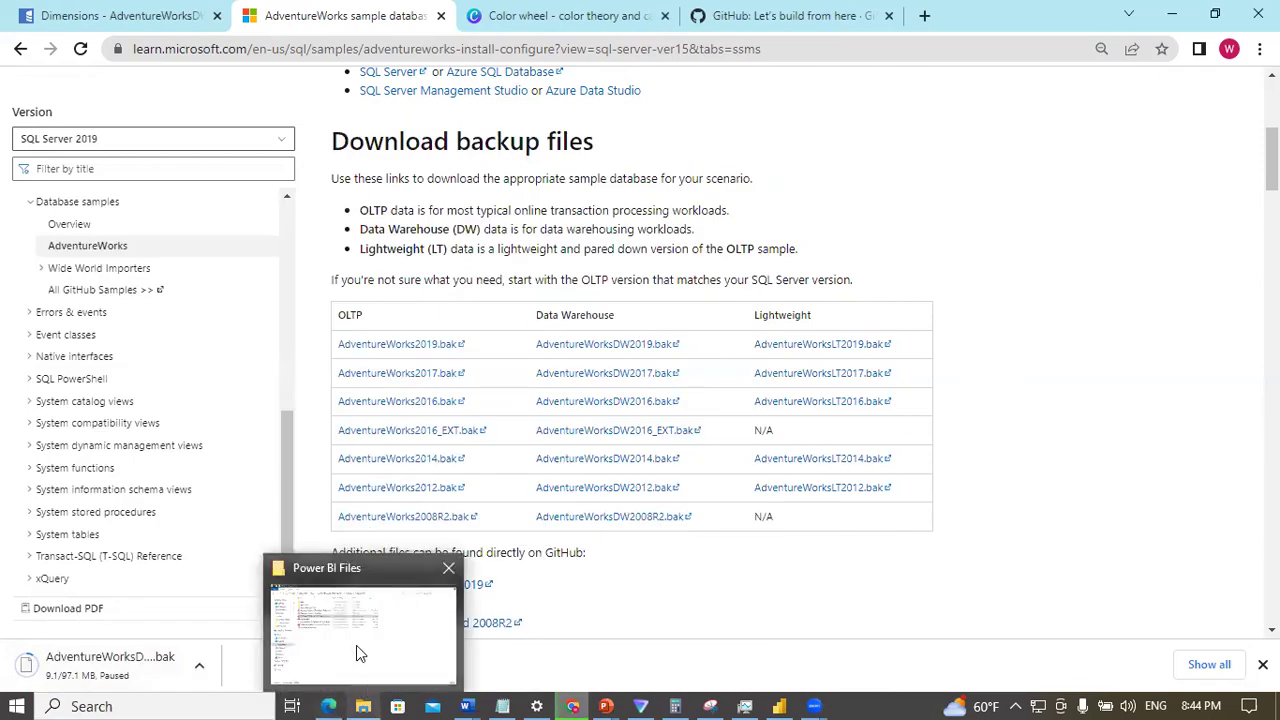
pyautogui.click(356, 645)
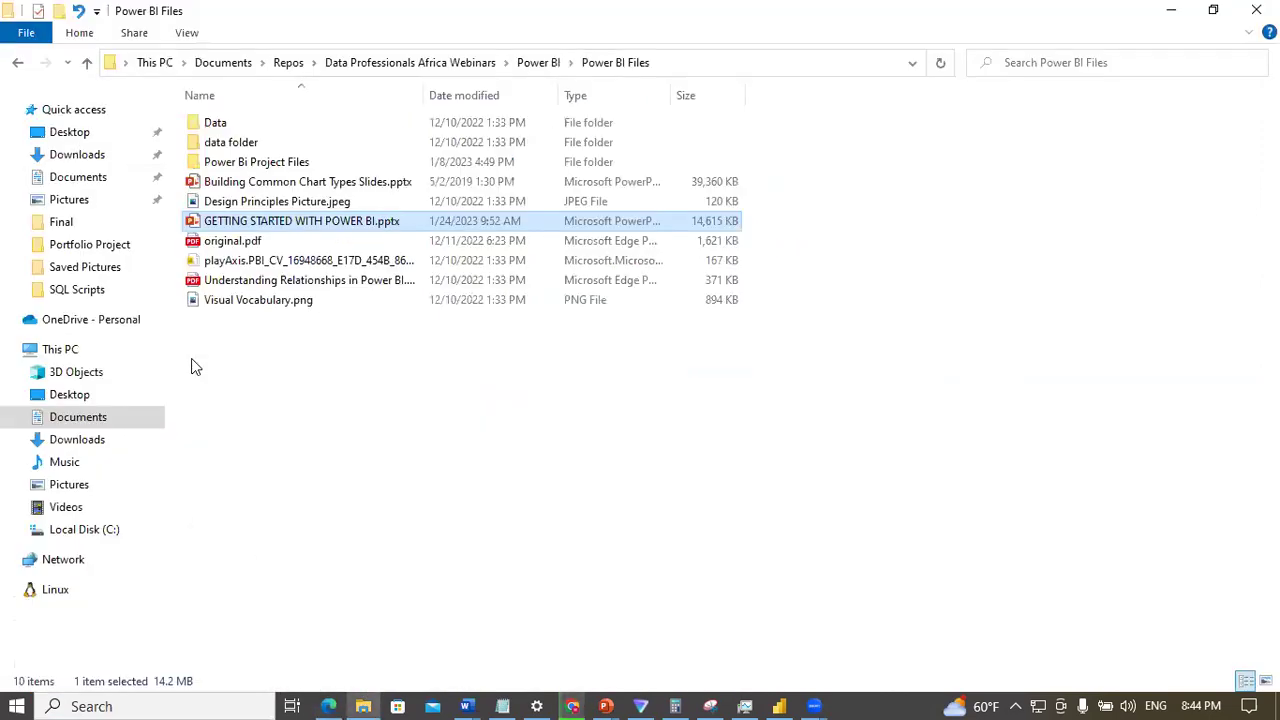
pyautogui.click(80, 157)
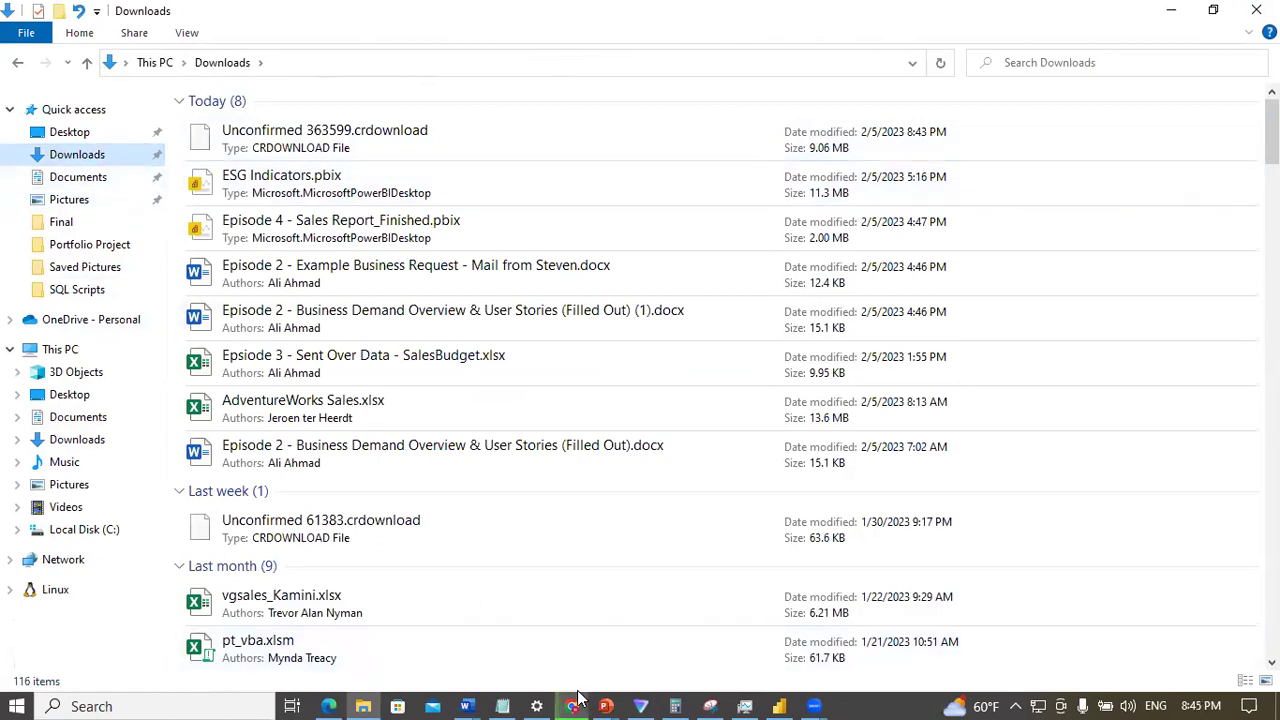
# Step: Return to the AdventureWorks page in Chrome and copy the default SQL Server 2019 backup folder path from the SSMS restore instructions
pyautogui.moveTo(578, 697)
pyautogui.click(594, 641)
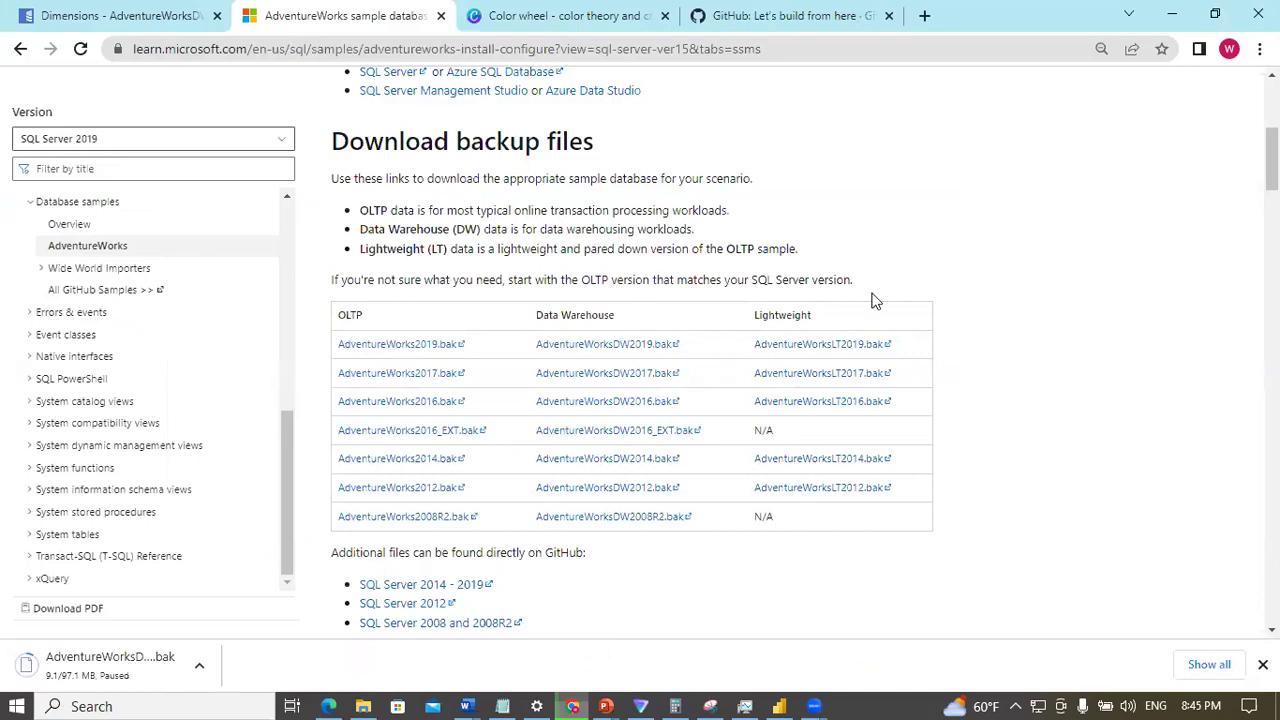
pyautogui.scroll(-5, 1271, 170)
pyautogui.scroll(-4, 763, 340)
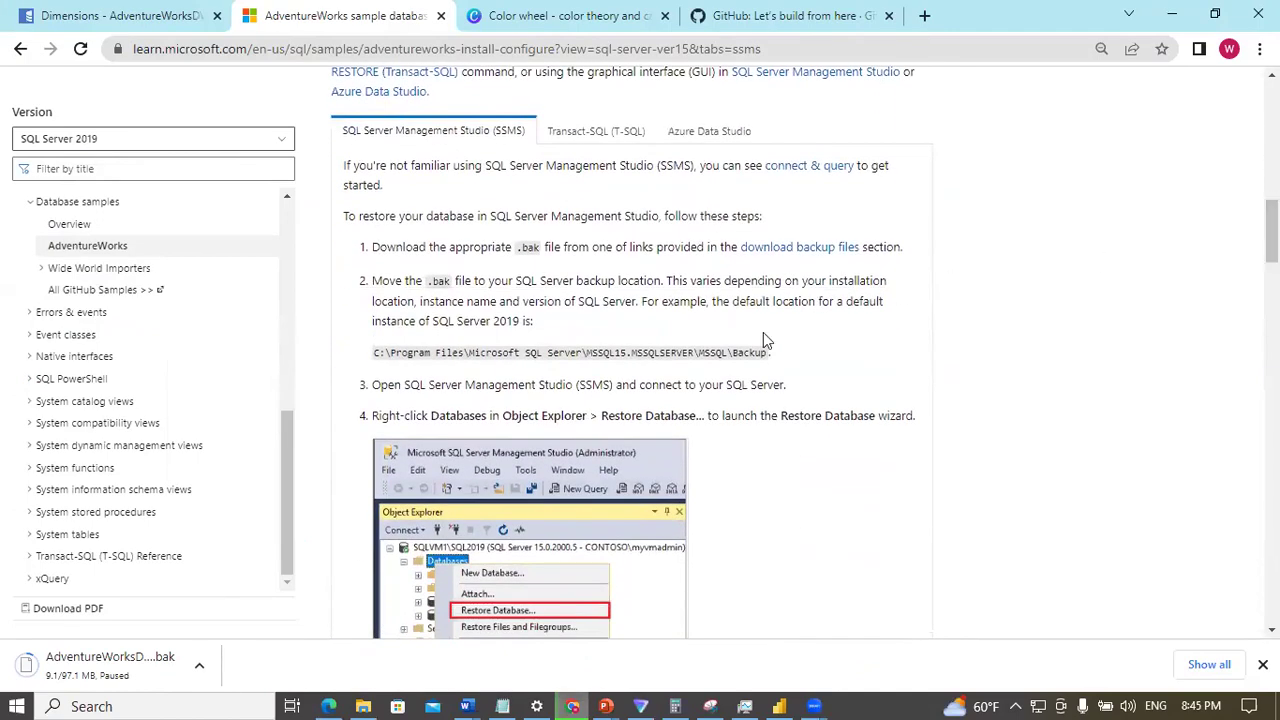
pyautogui.moveTo(770, 352); pyautogui.dragTo(365, 364)
pyautogui.hotkey('ctrl', 'c')
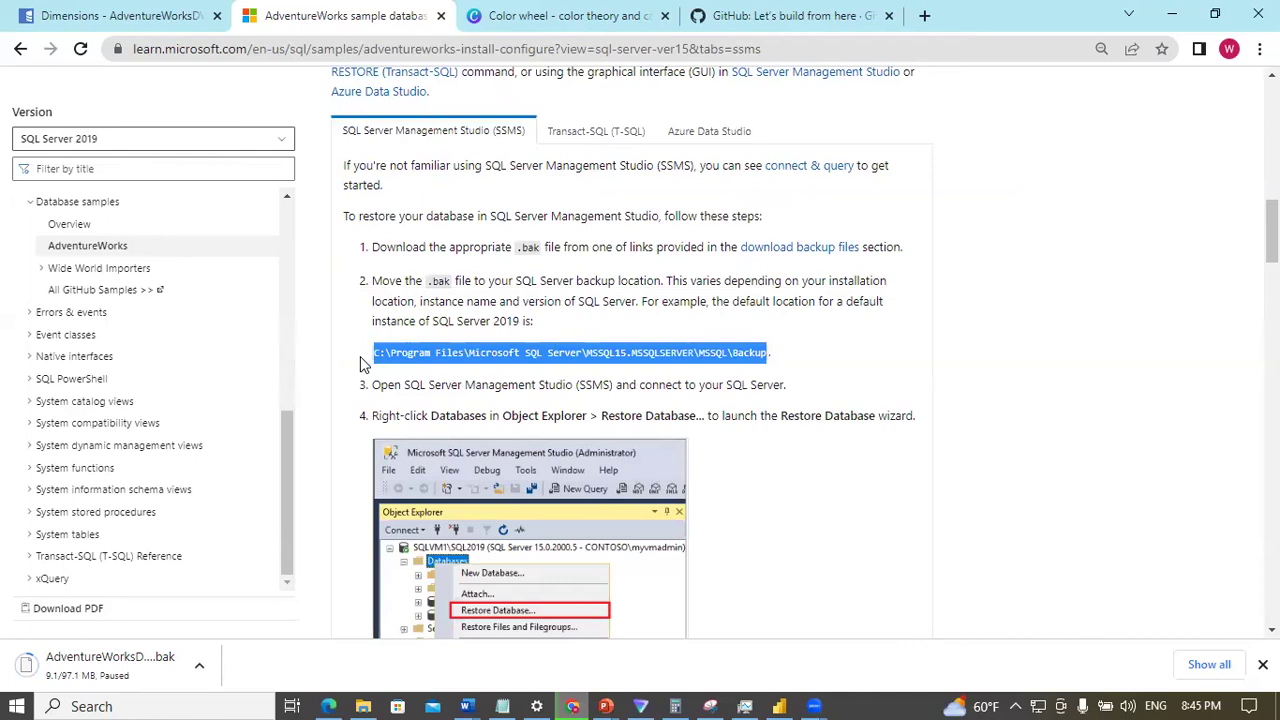
# Step: Magnify the screen to 200% to examine the backup folder path, and return to 100%
pyautogui.press('super+plus')
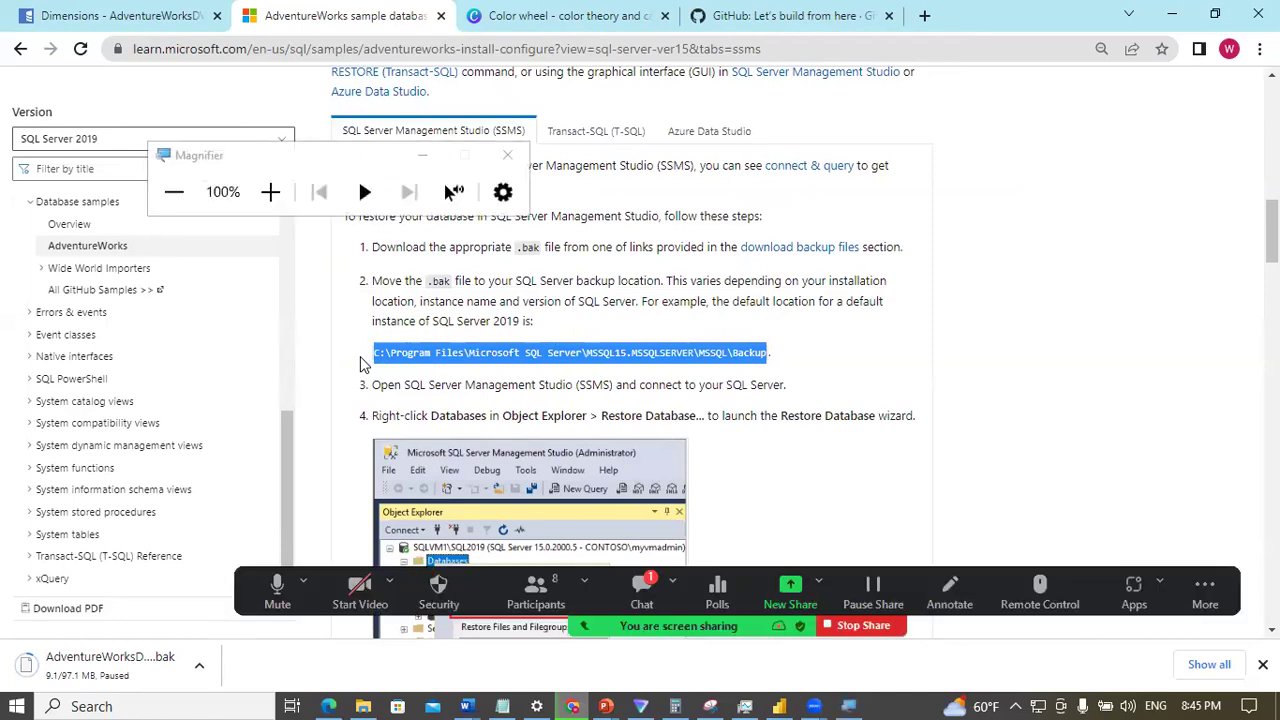
pyautogui.press('super+plus')
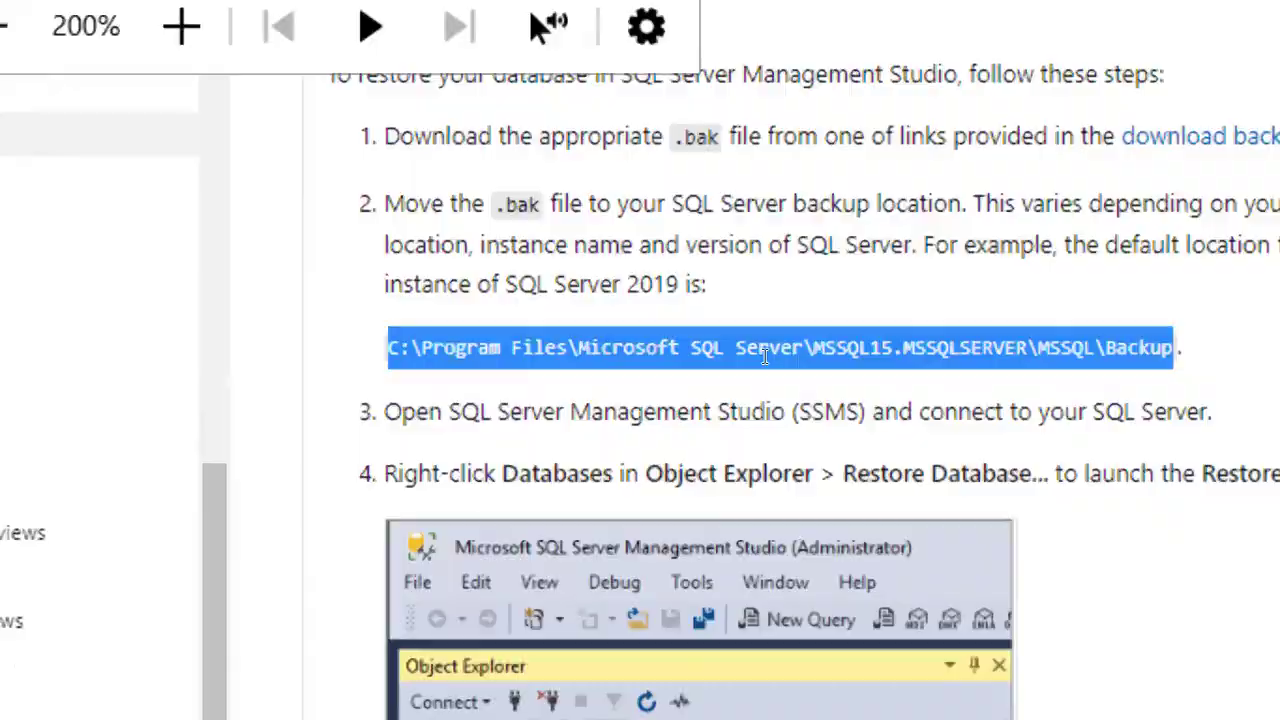
pyautogui.press('super+minus')
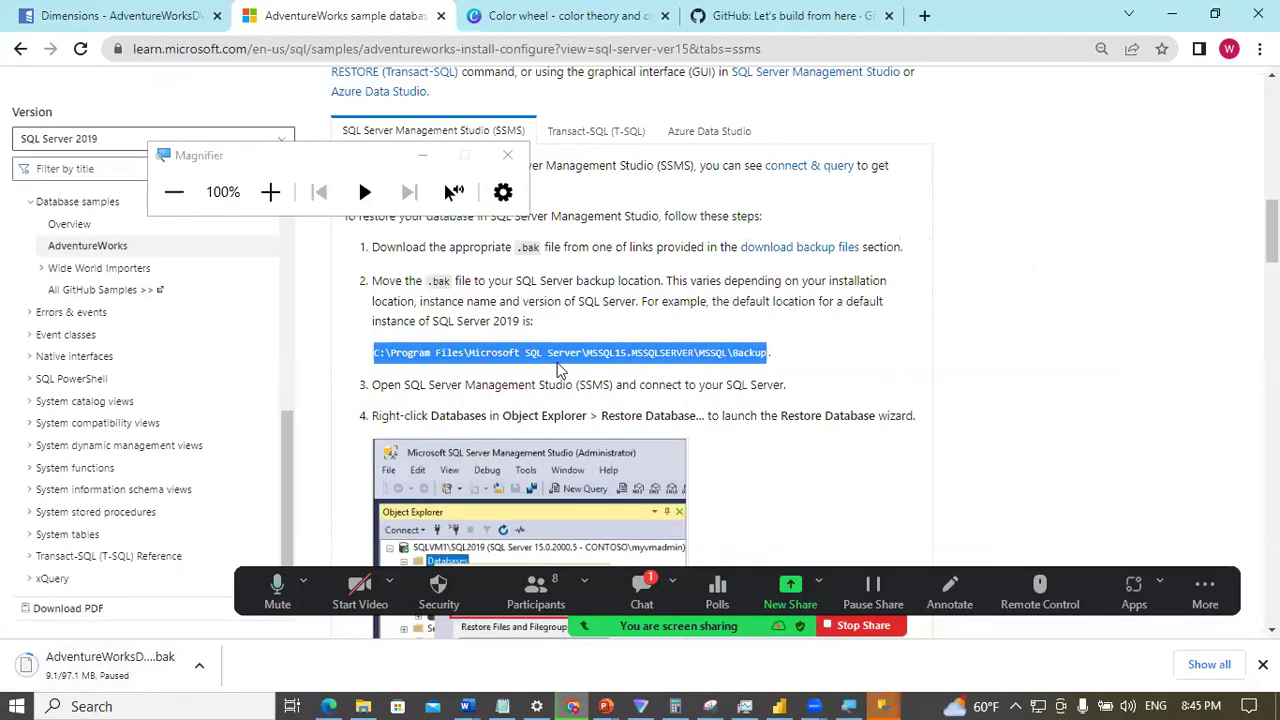
# Step: Try to find the copied backup folder path through Windows search, and close Magnifier
pyautogui.click(100, 700)
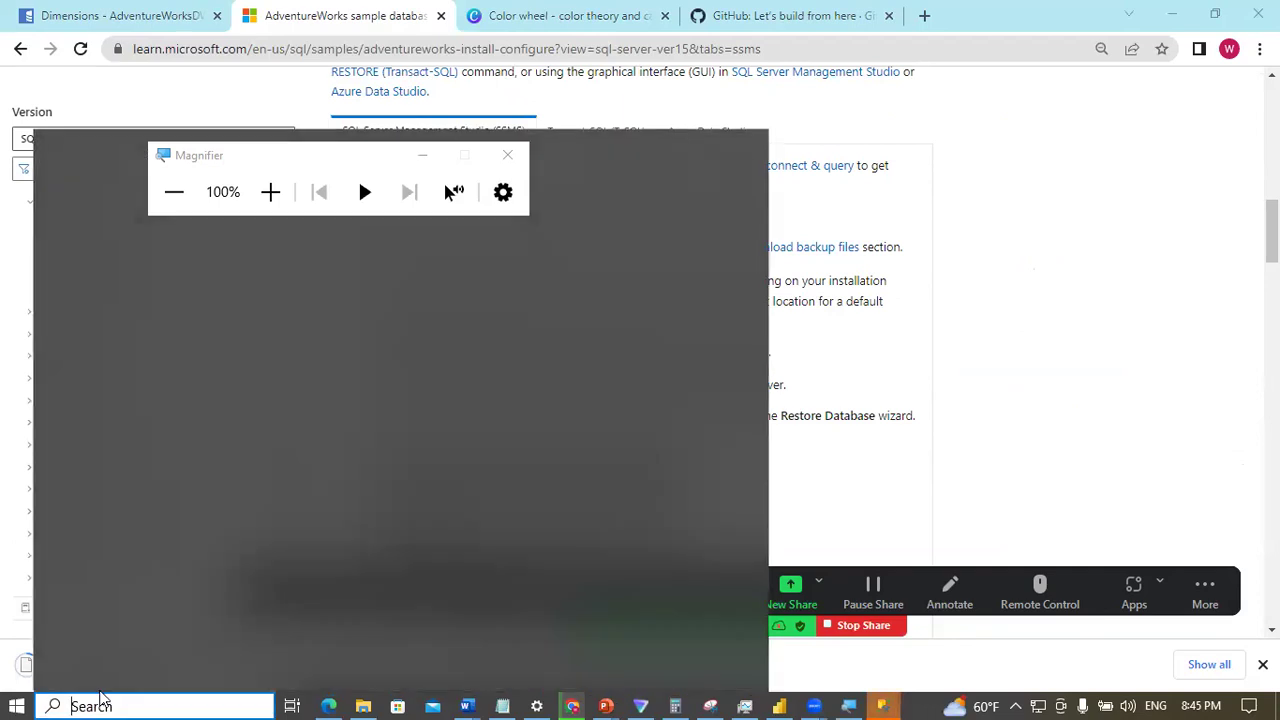
pyautogui.hotkey('ctrl', 'v')
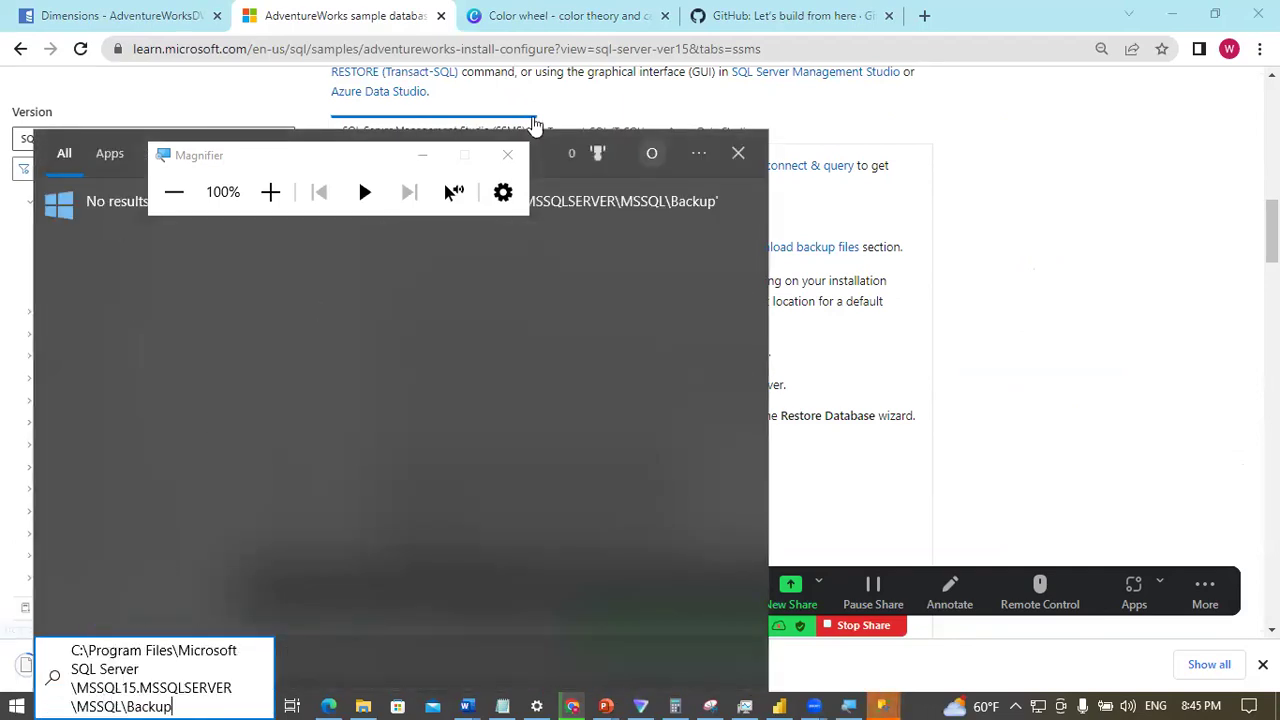
pyautogui.click(507, 155)
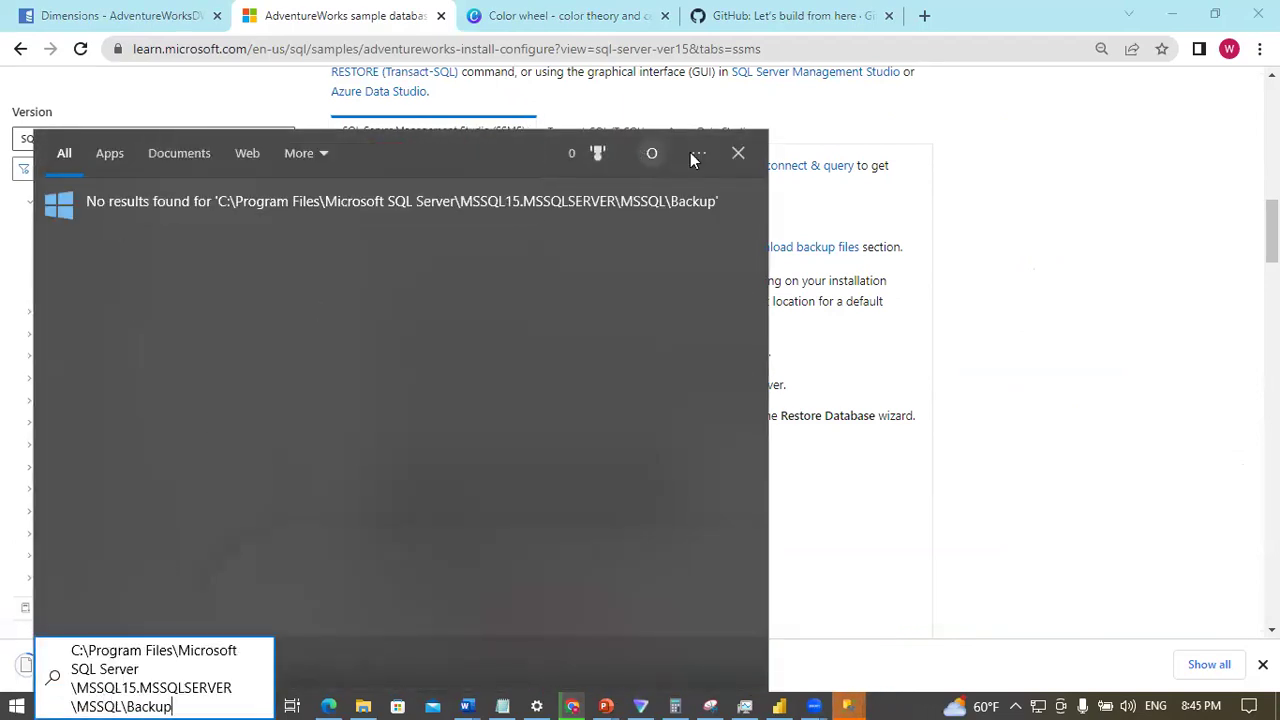
pyautogui.click(738, 152)
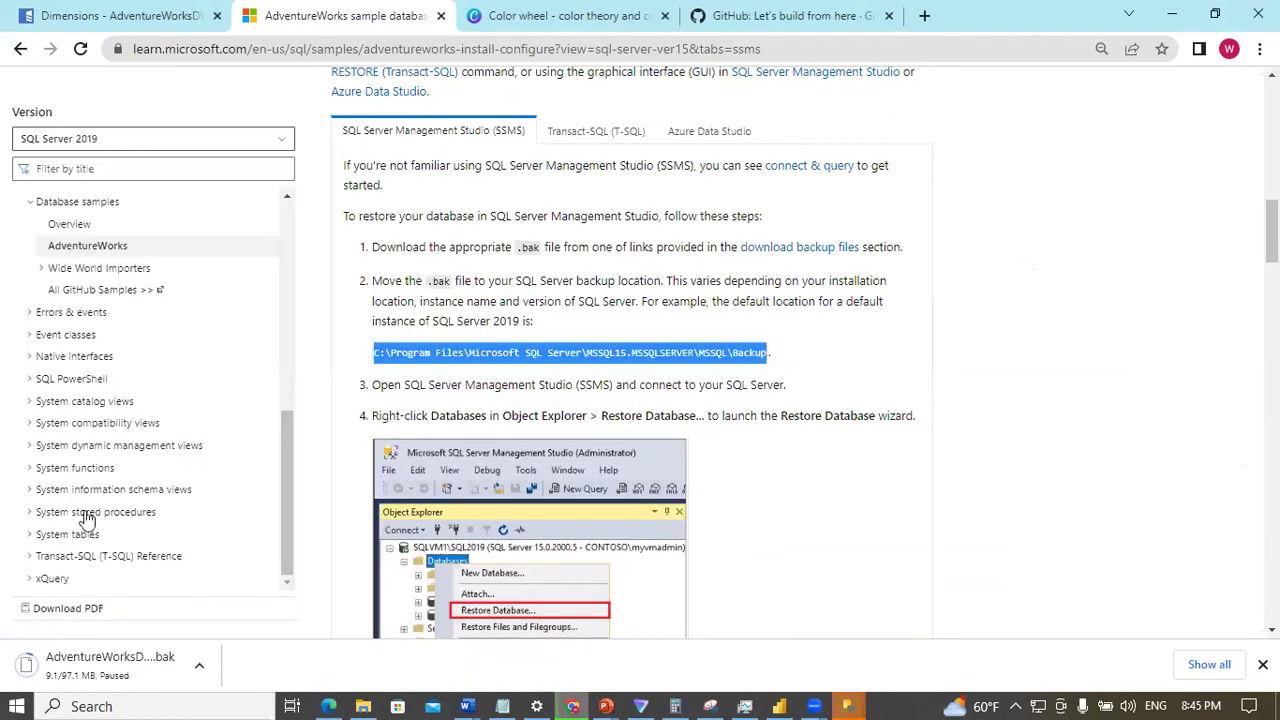
# Step: Switch to File Explorer and open the Microsoft SQL Server folder under Program Files on the C: drive
pyautogui.click(365, 700)
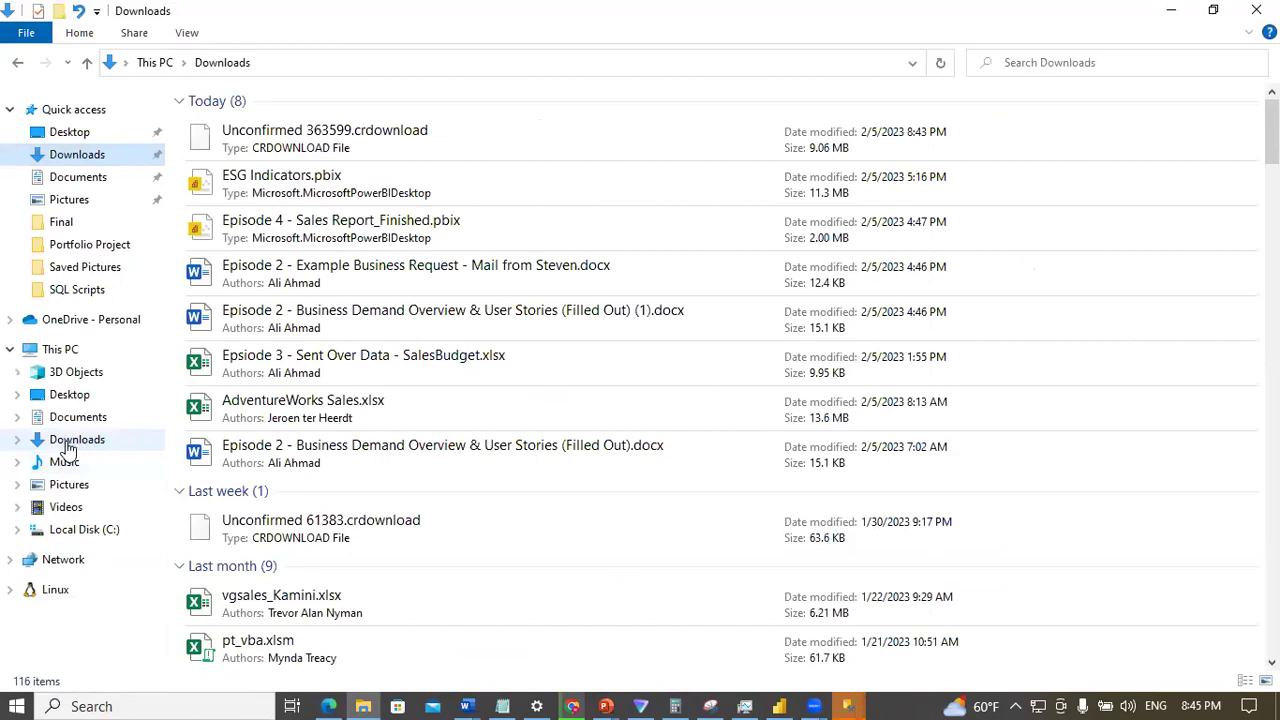
pyautogui.click(88, 530)
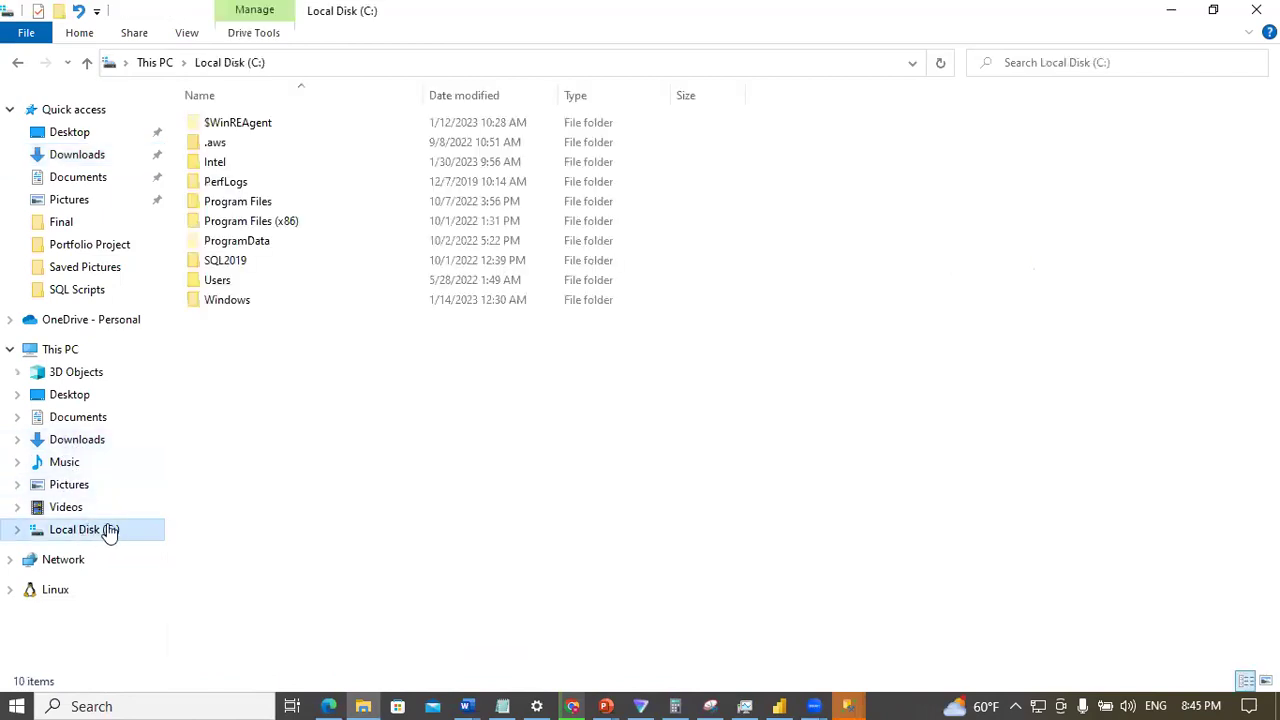
pyautogui.doubleClick(268, 205)
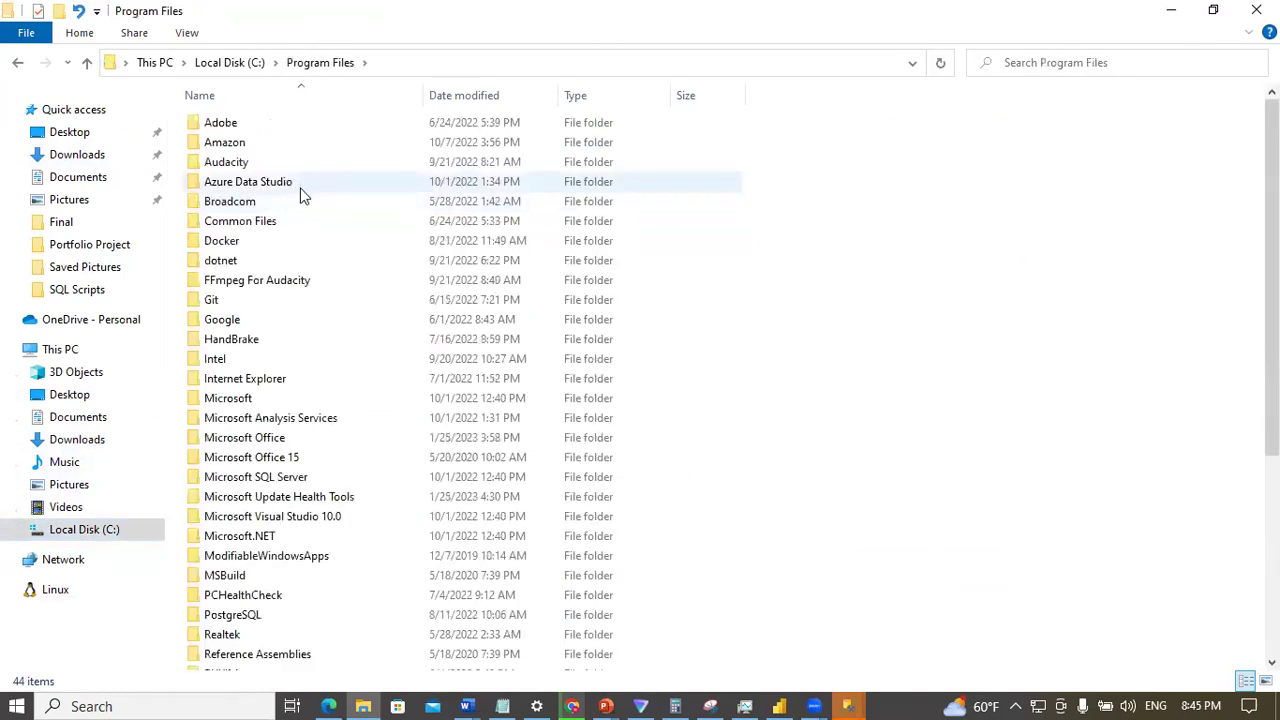
pyautogui.click(233, 384)
pyautogui.press('Down')
pyautogui.press('Down')
pyautogui.press('Down')
pyautogui.press('Down')
pyautogui.press('Down')
pyautogui.press('Down')
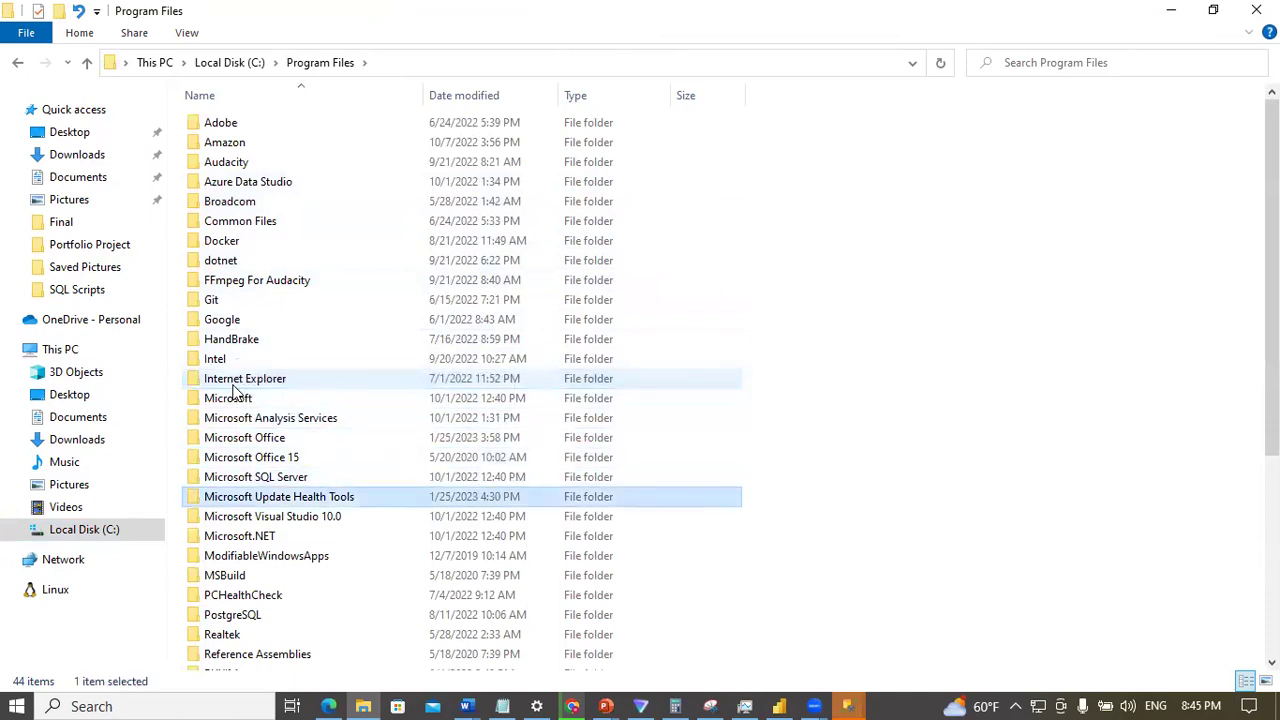
pyautogui.doubleClick(260, 483)
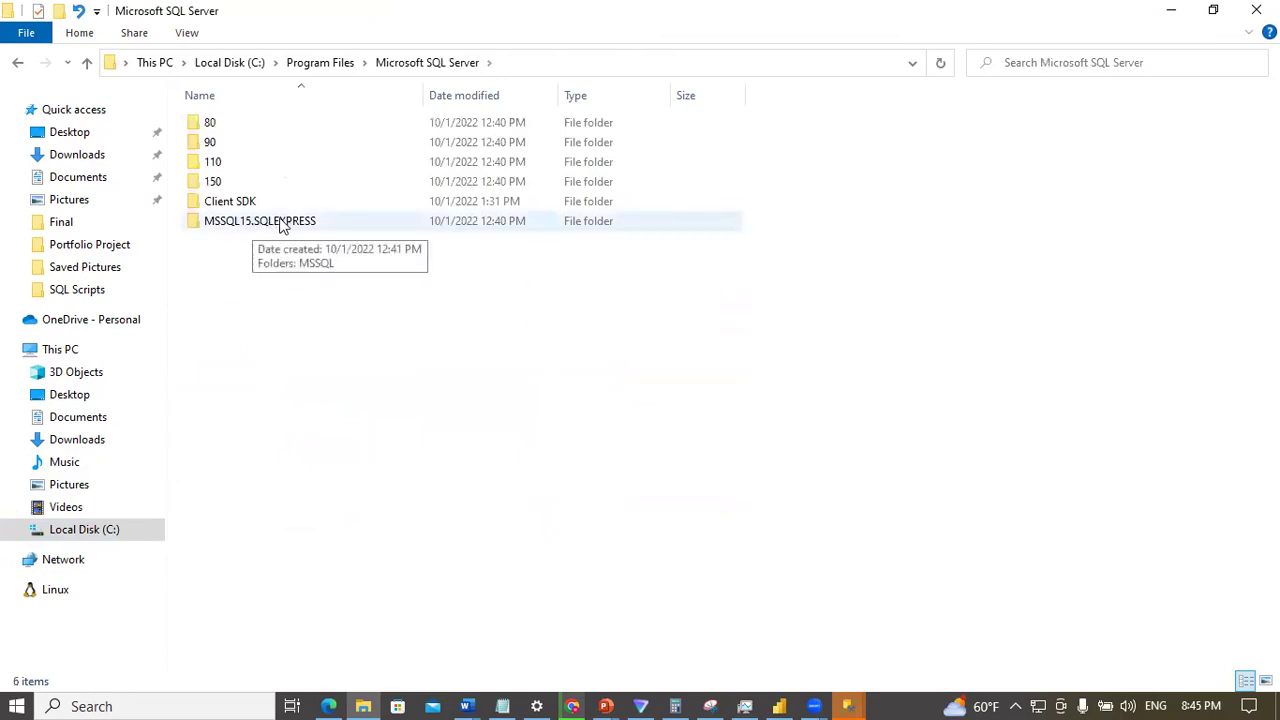
# Step: Open the instance's backup folder at MSSQL15.SQLEXPRESS\MSSQL\Backup
pyautogui.doubleClick(281, 222)
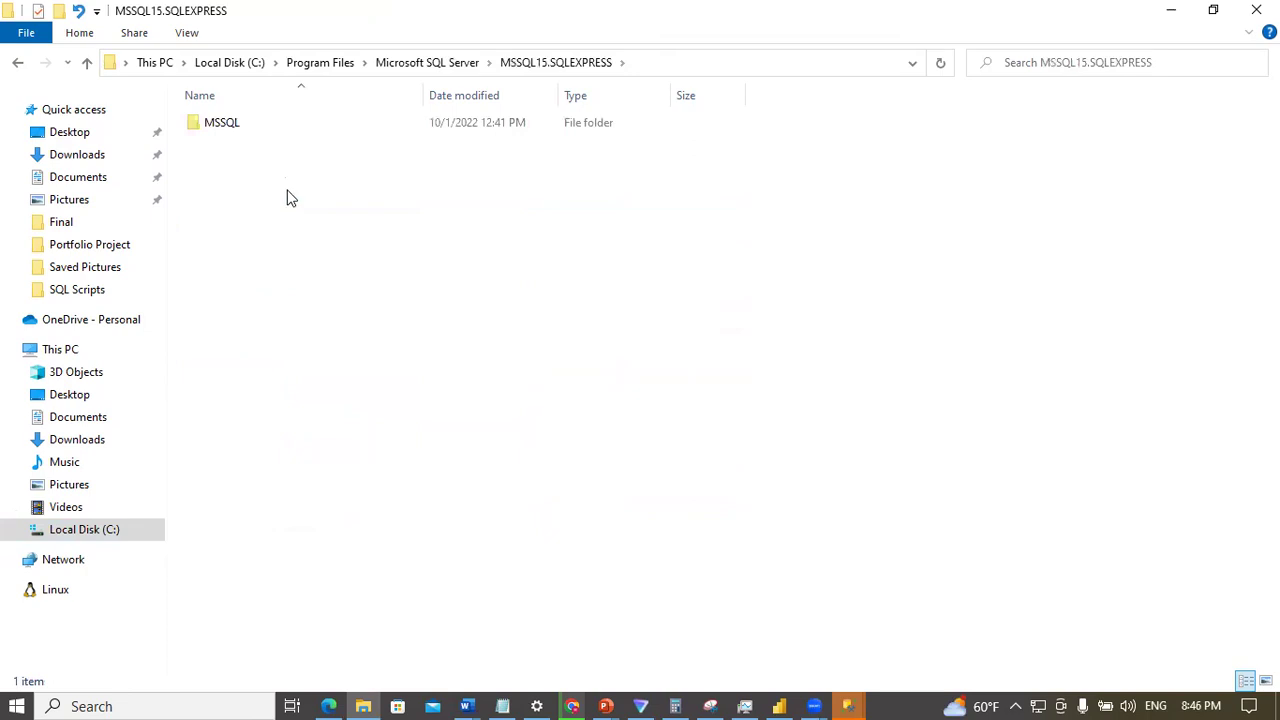
pyautogui.doubleClick(238, 125)
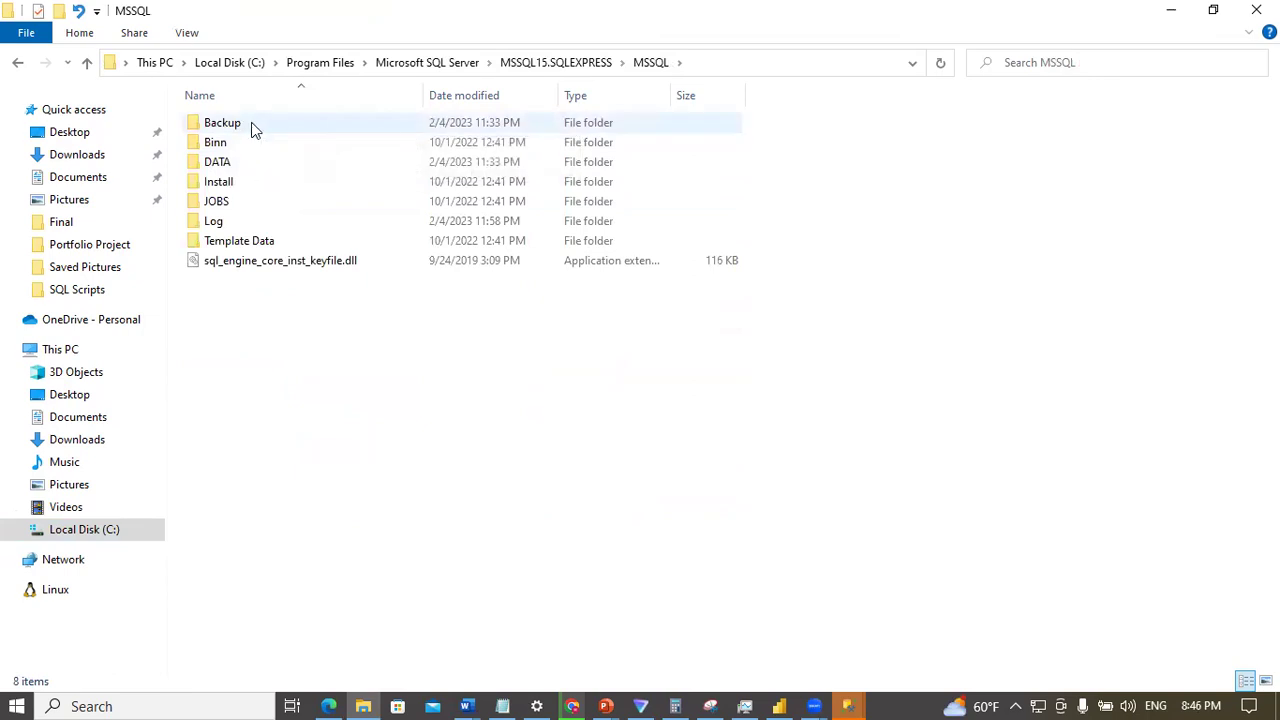
pyautogui.moveTo(251, 122)
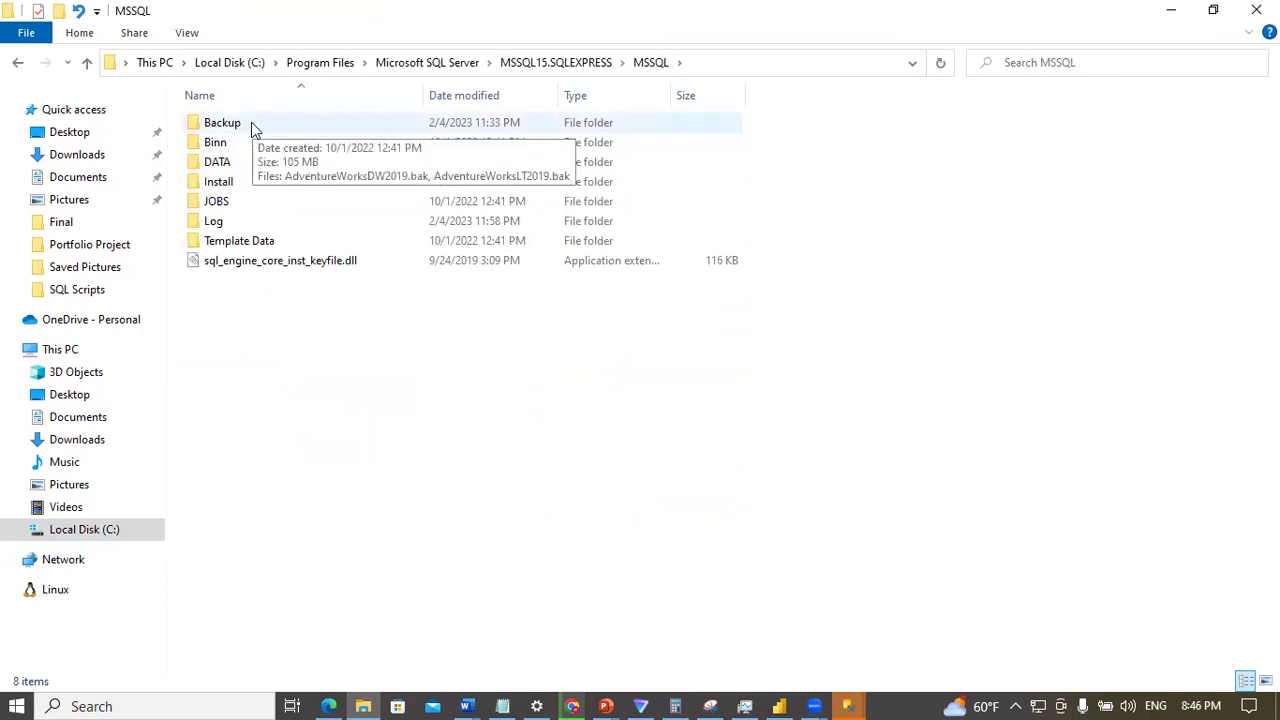
pyautogui.doubleClick(251, 122)
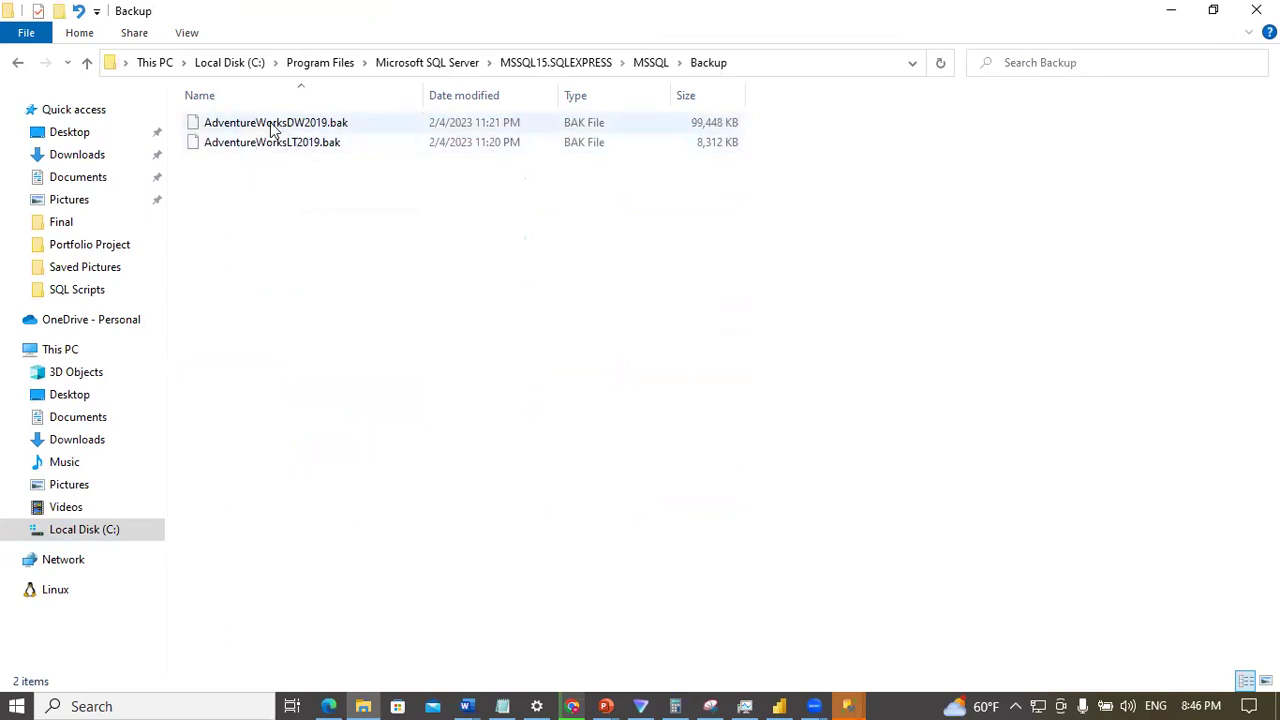
# Step: Return to the MSSQL folder and open the security properties of its Backup folder
pyautogui.click(272, 127)
pyautogui.moveTo(281, 128)
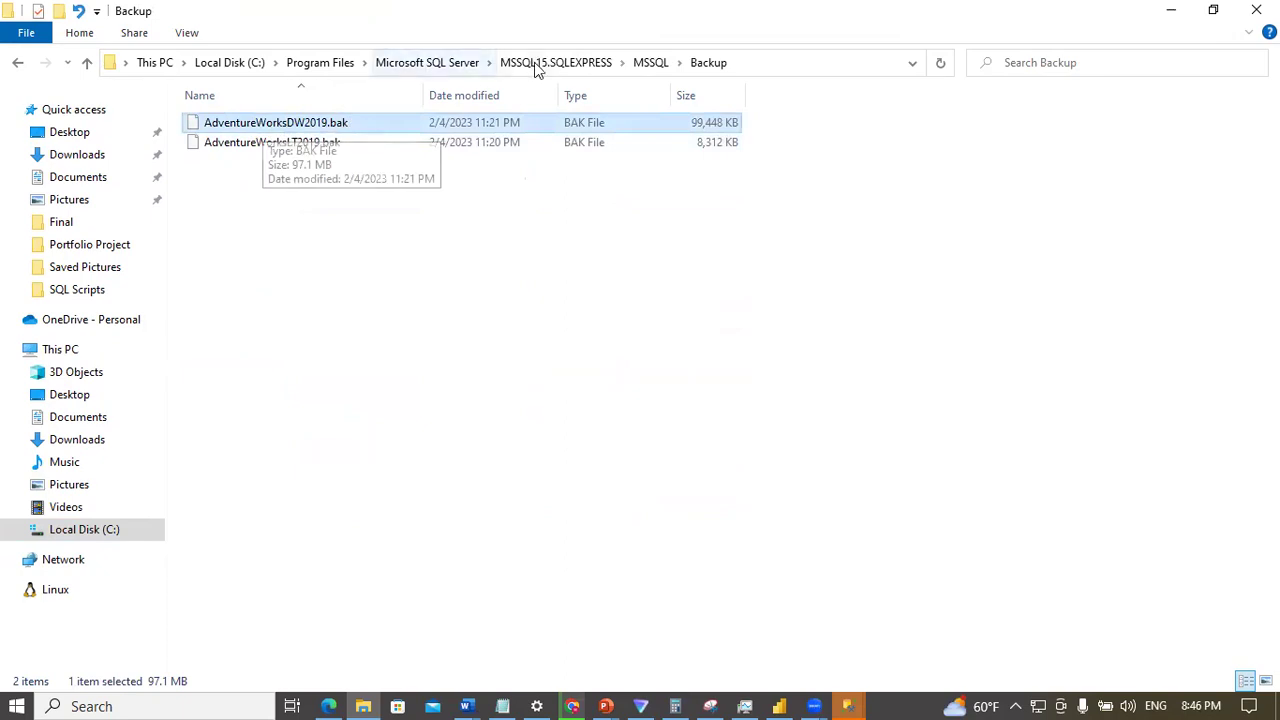
pyautogui.click(647, 63)
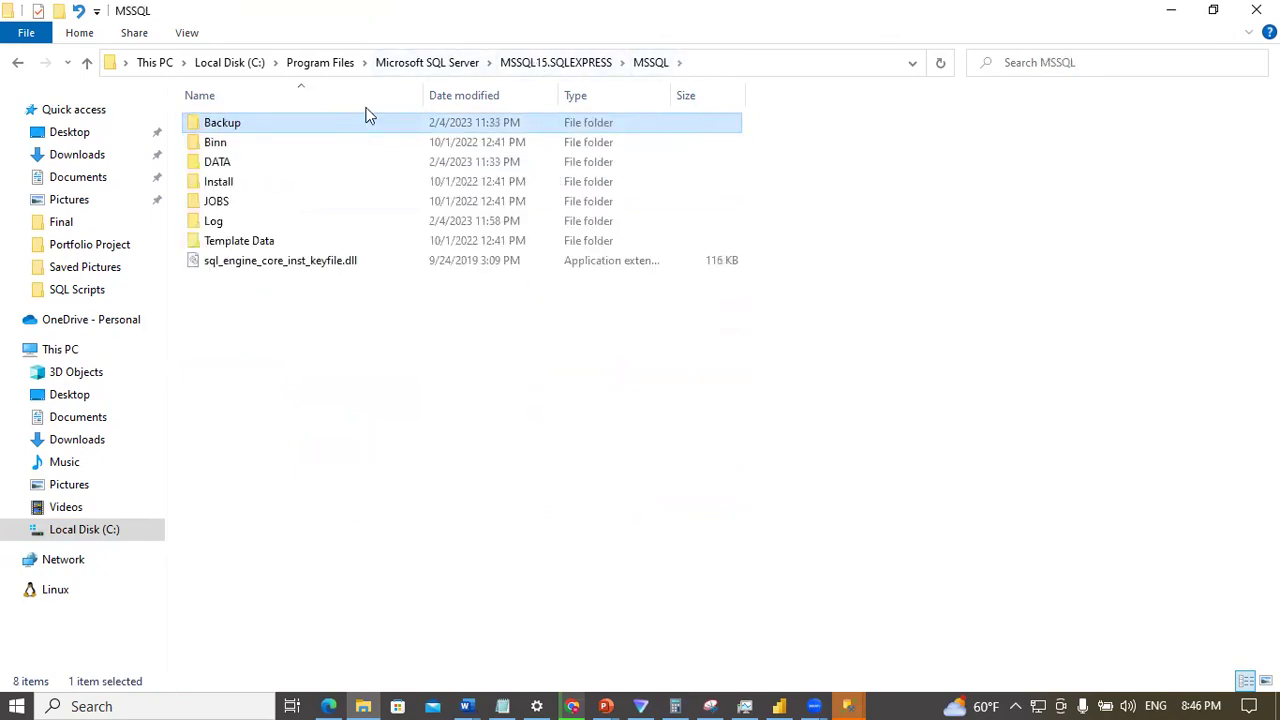
pyautogui.rightClick(255, 122)
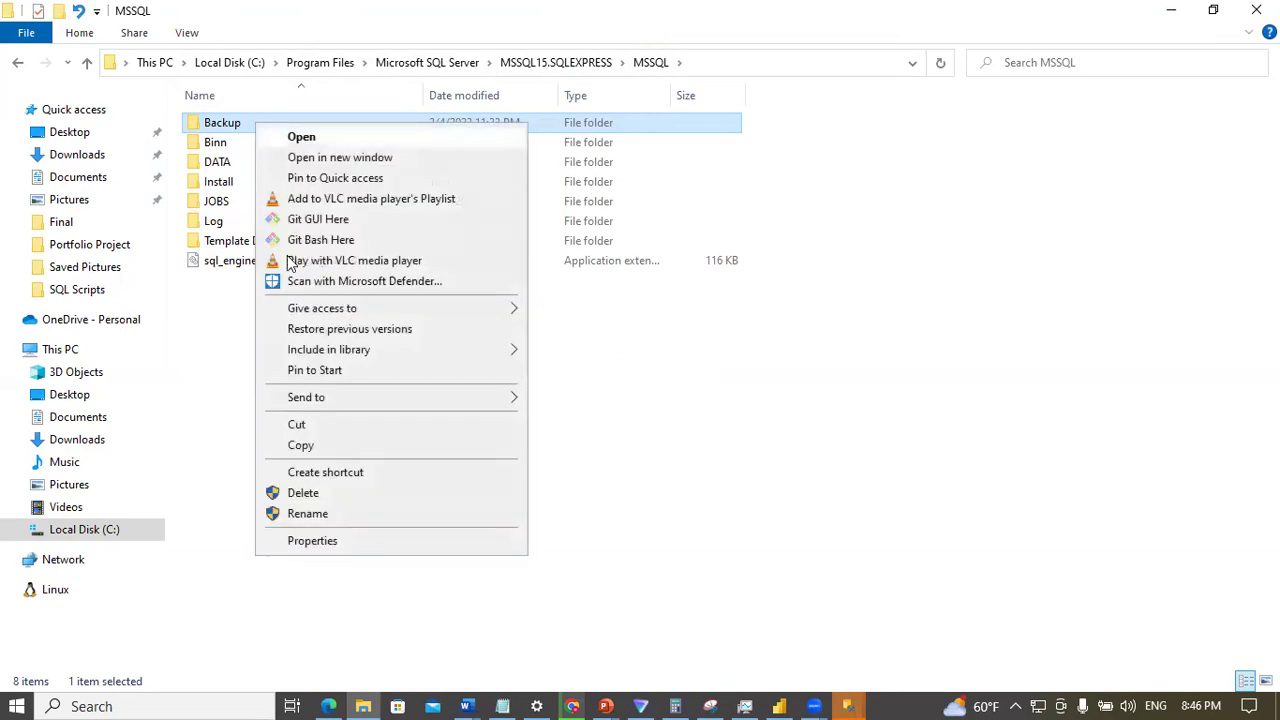
pyautogui.click(320, 539)
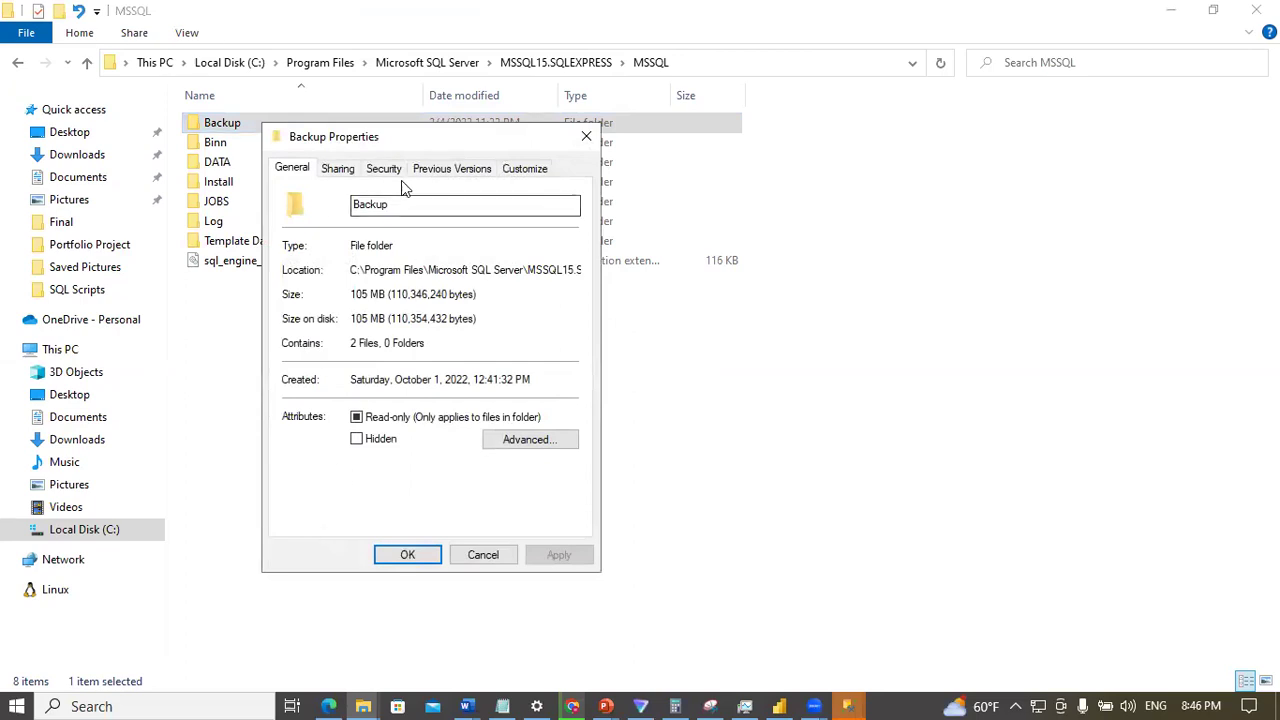
pyautogui.click(387, 170)
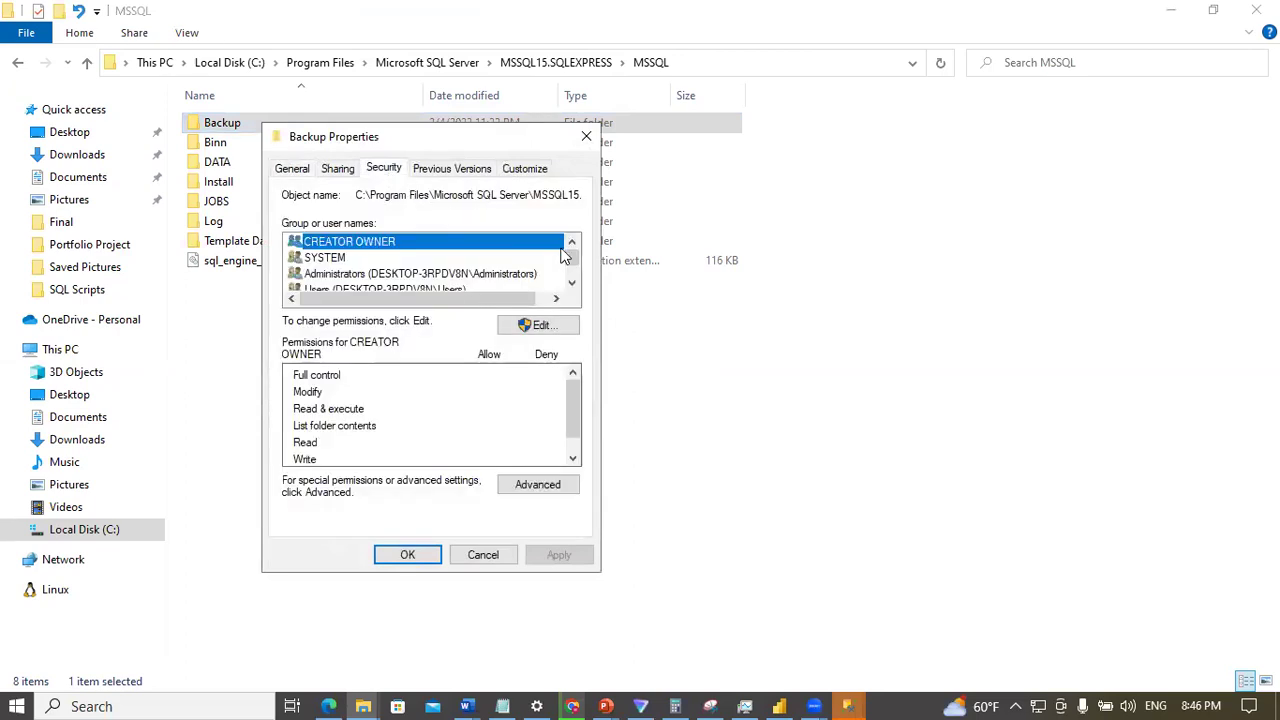
# Step: Review the Administrators and Users permissions on the Backup folder without changing them, and recheck the backup files inside it
pyautogui.moveTo(570, 258); pyautogui.dragTo(571, 264)
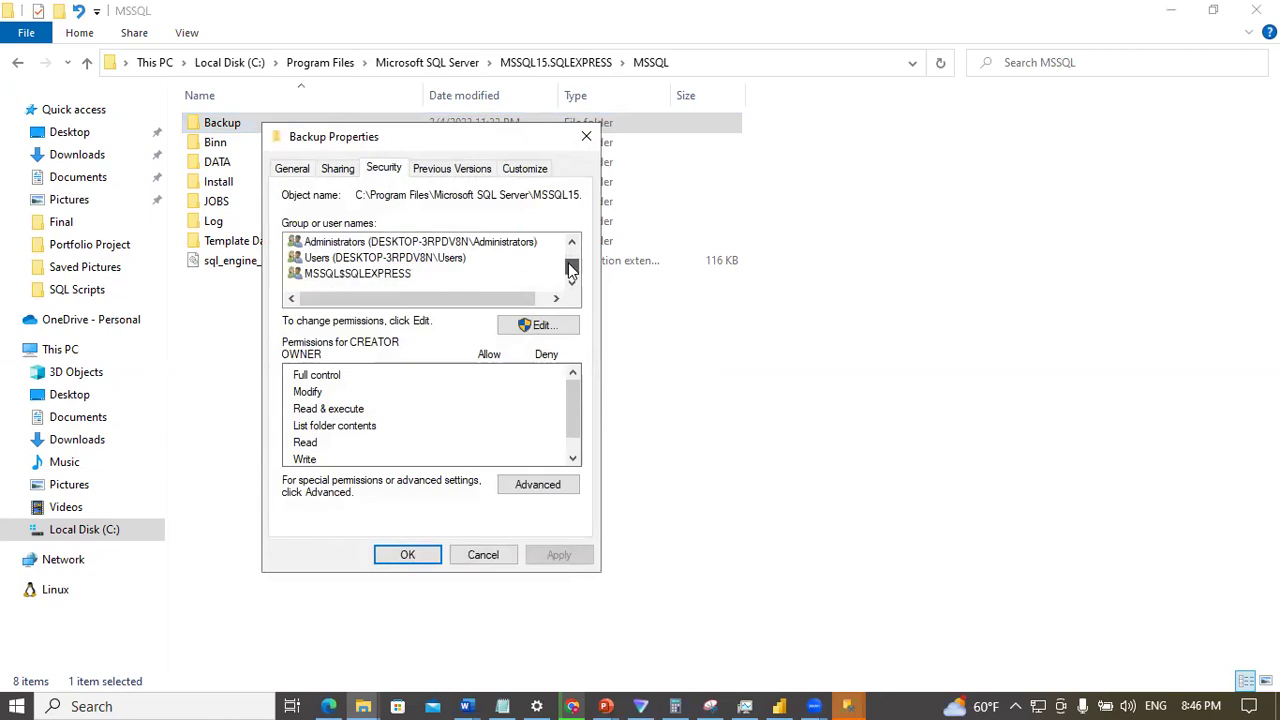
pyautogui.click(375, 244)
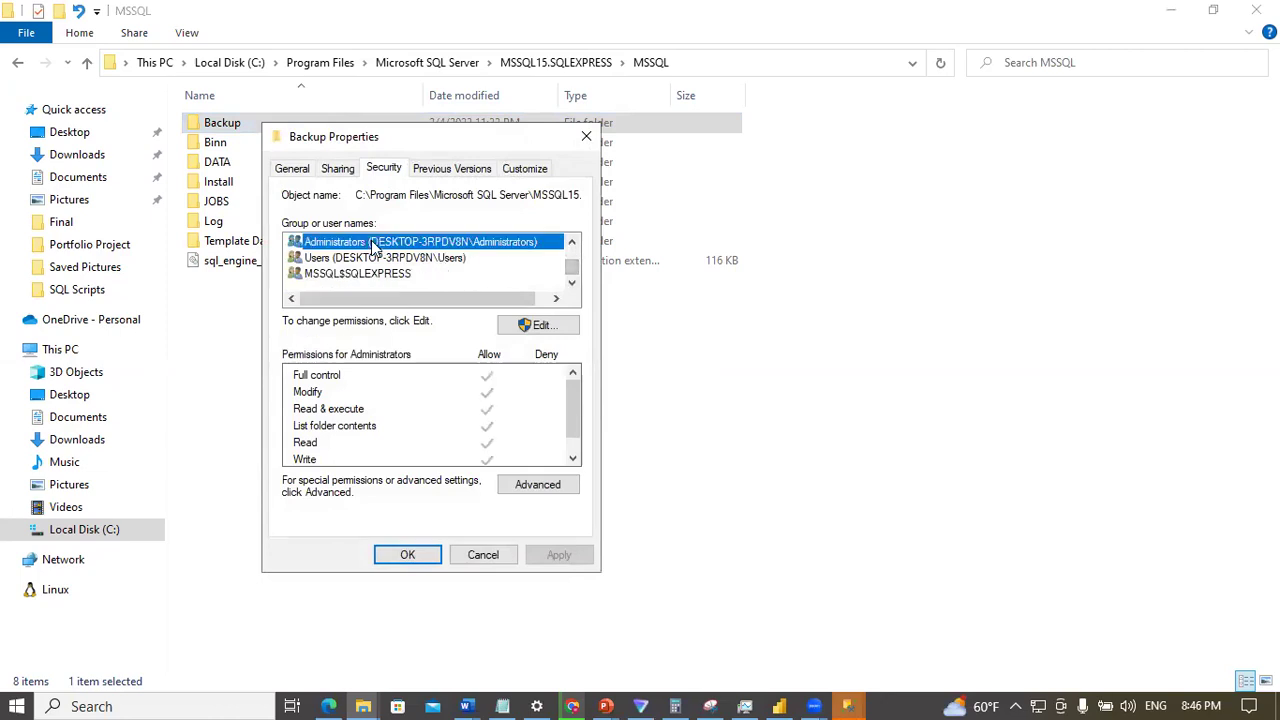
pyautogui.click(540, 328)
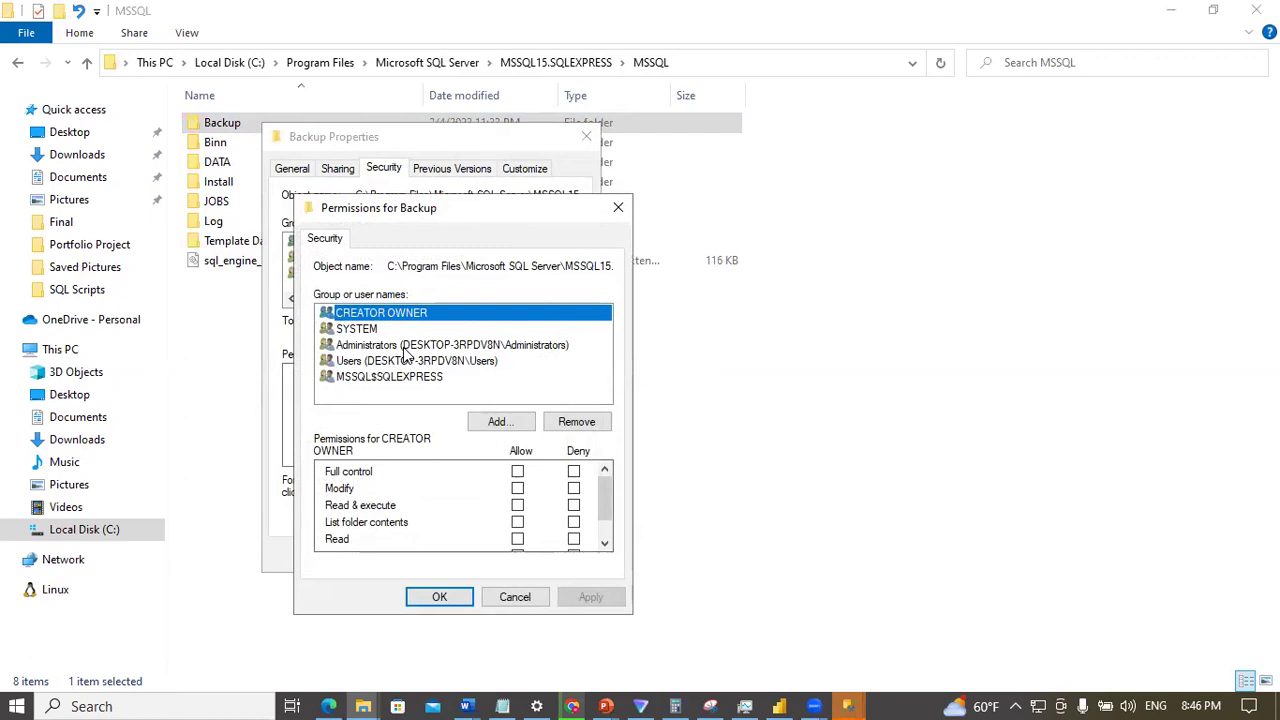
pyautogui.click(405, 350)
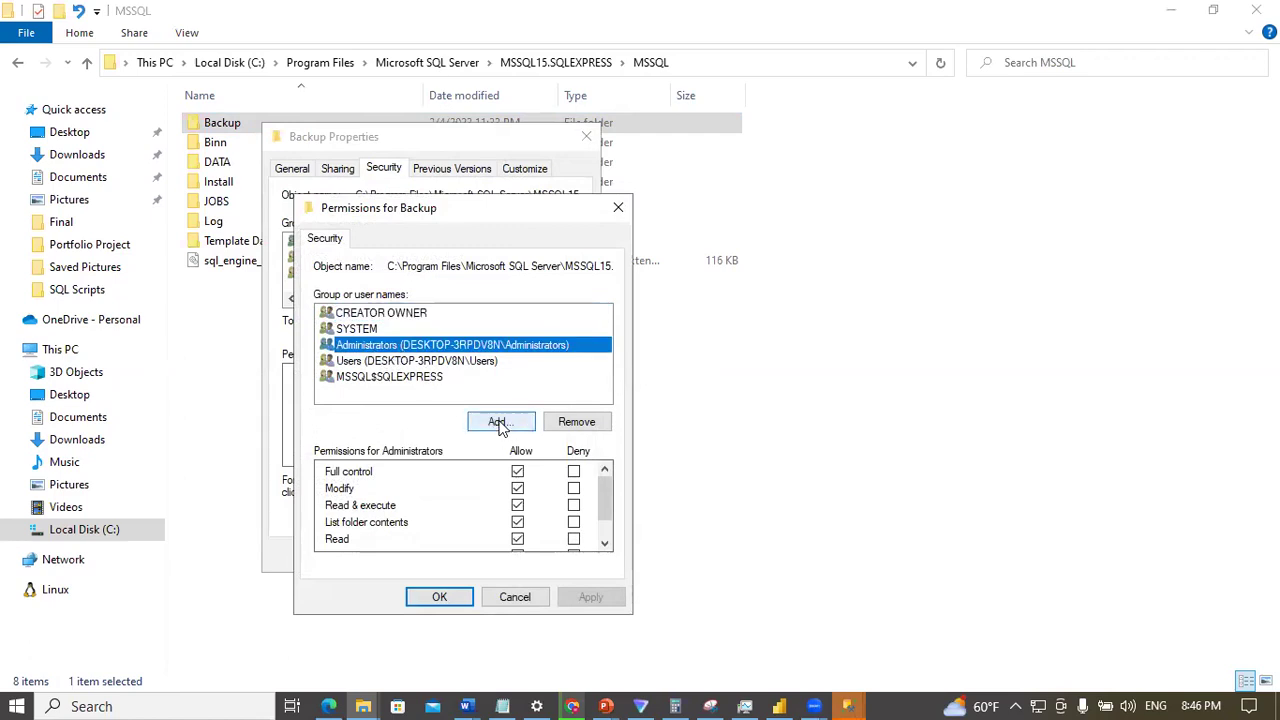
pyautogui.click(364, 366)
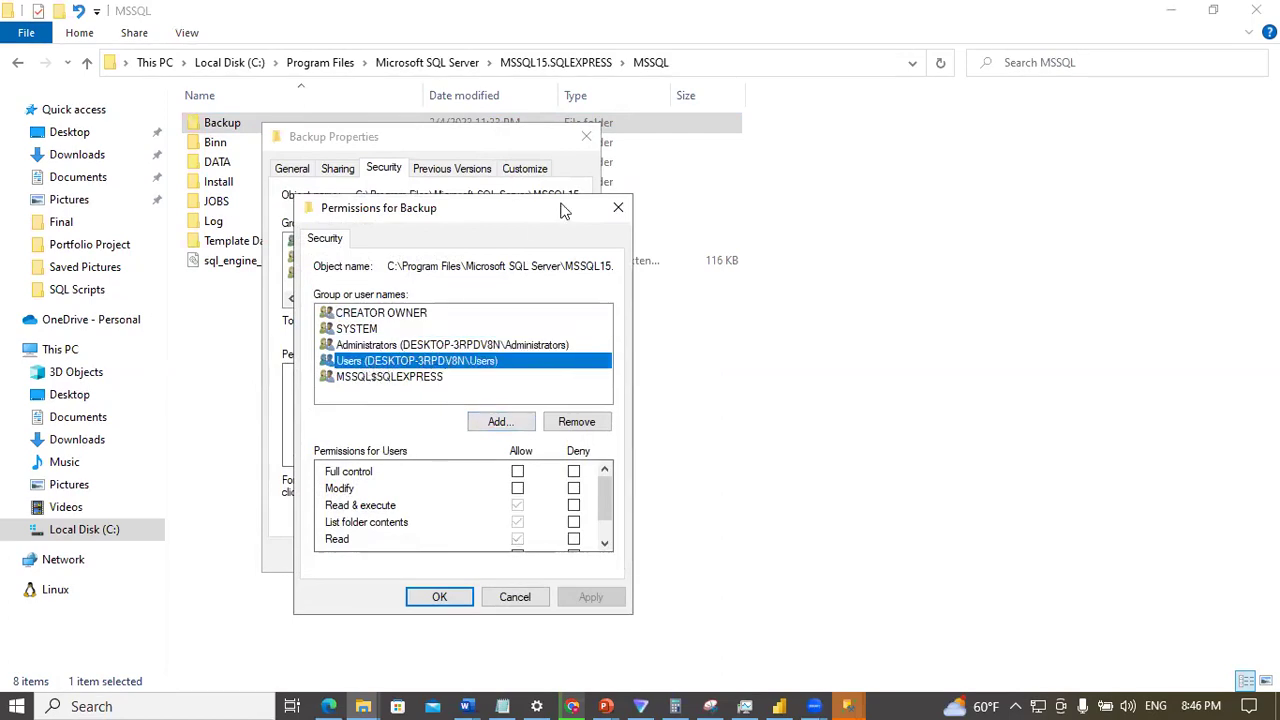
pyautogui.click(617, 207)
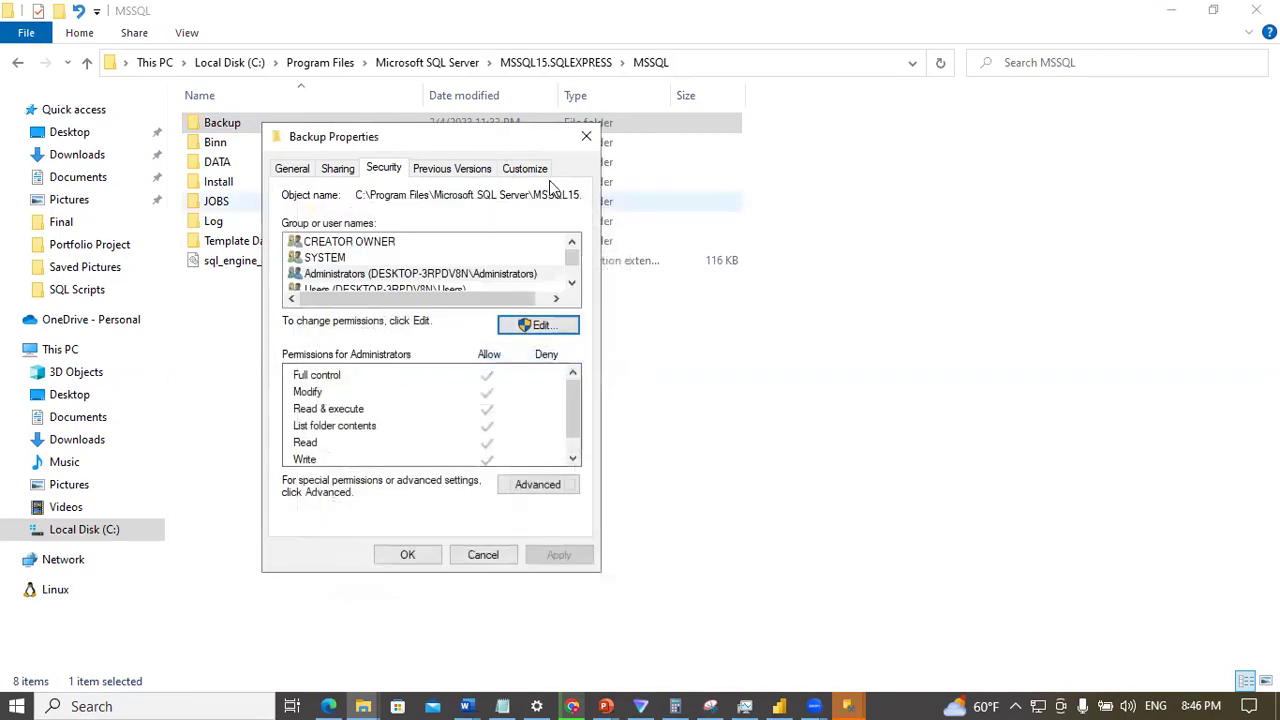
pyautogui.click(586, 136)
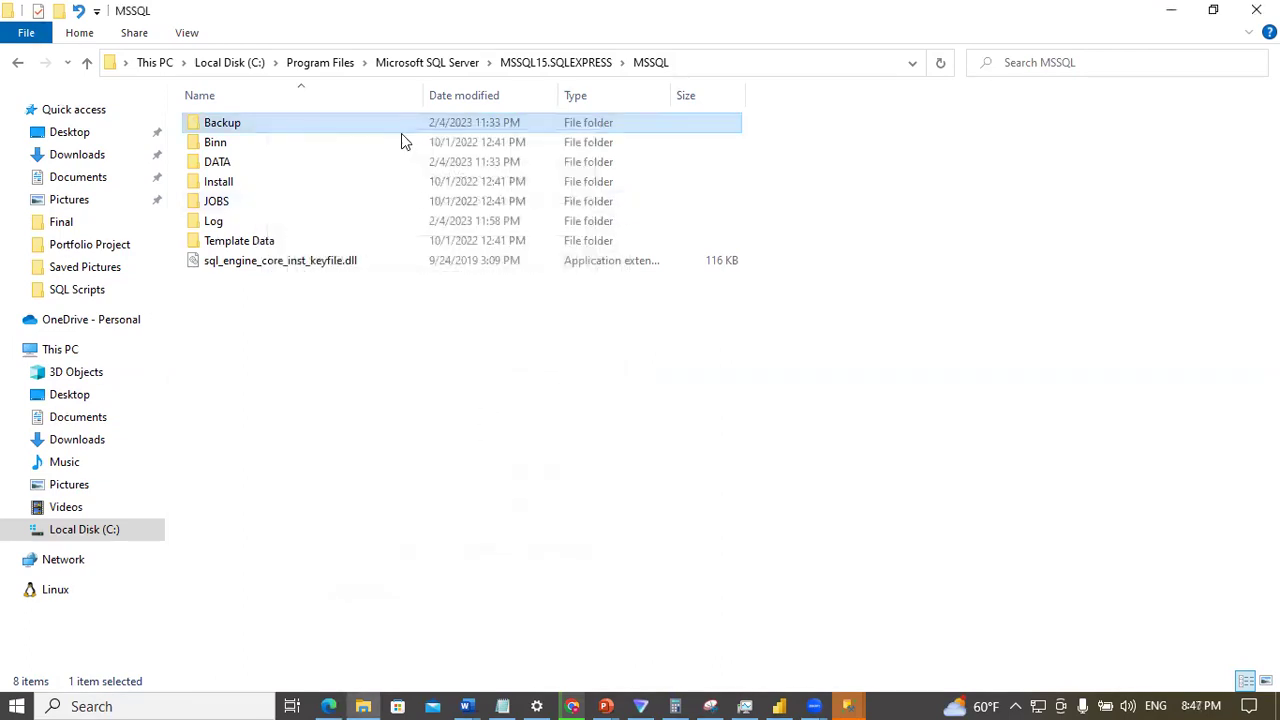
pyautogui.doubleClick(283, 128)
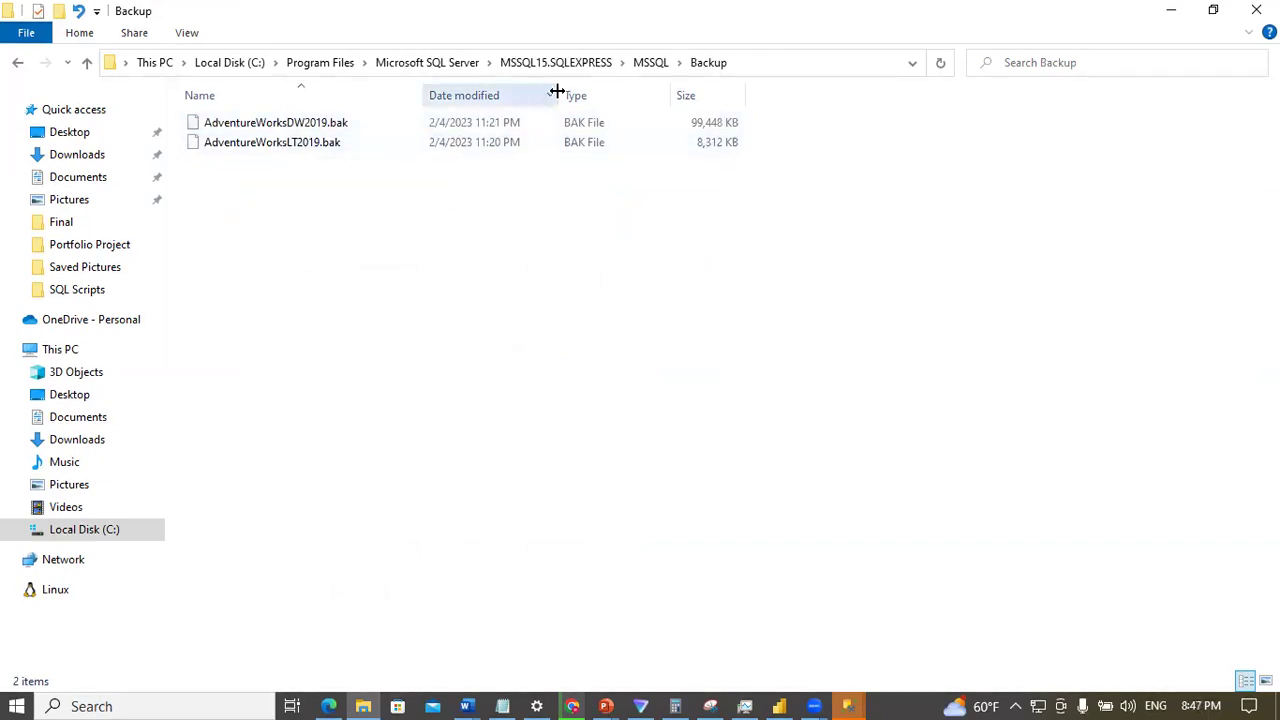
pyautogui.click(648, 63)
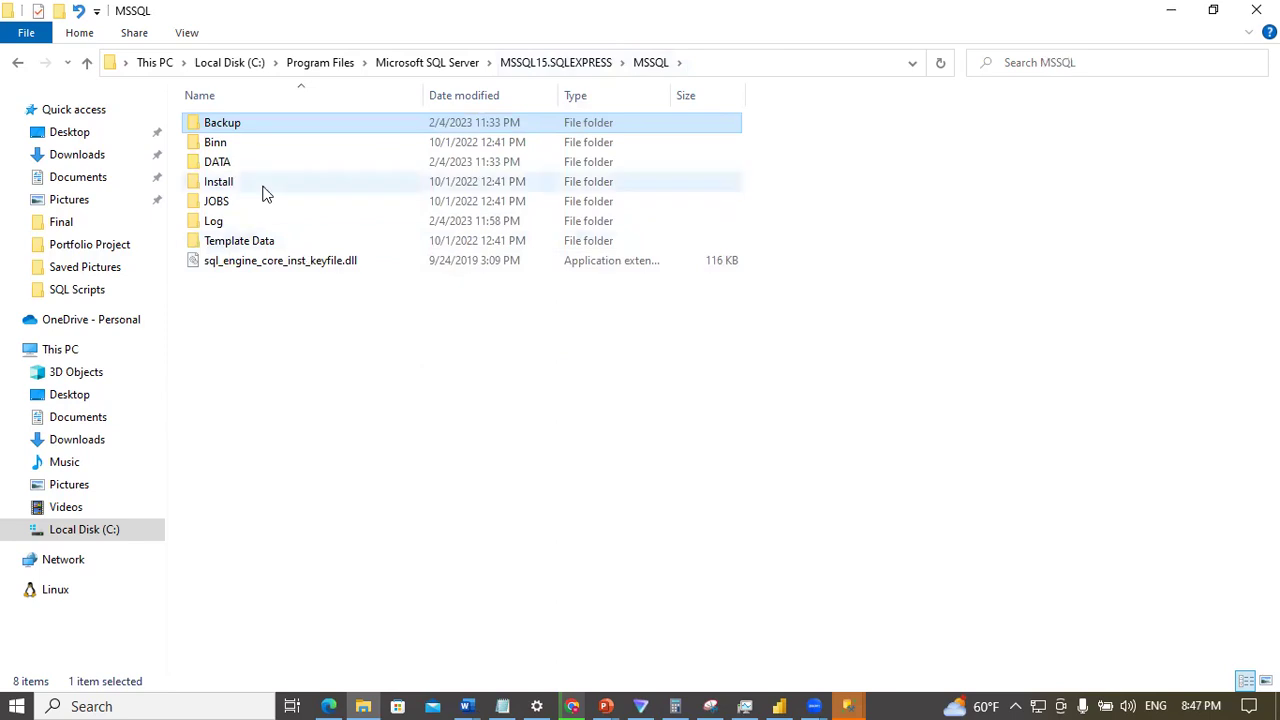
# Step: Switch to SQL Server Management Studio, connect to the local SQLEXPRESS server, and expand its Databases folder
pyautogui.click(847, 706)
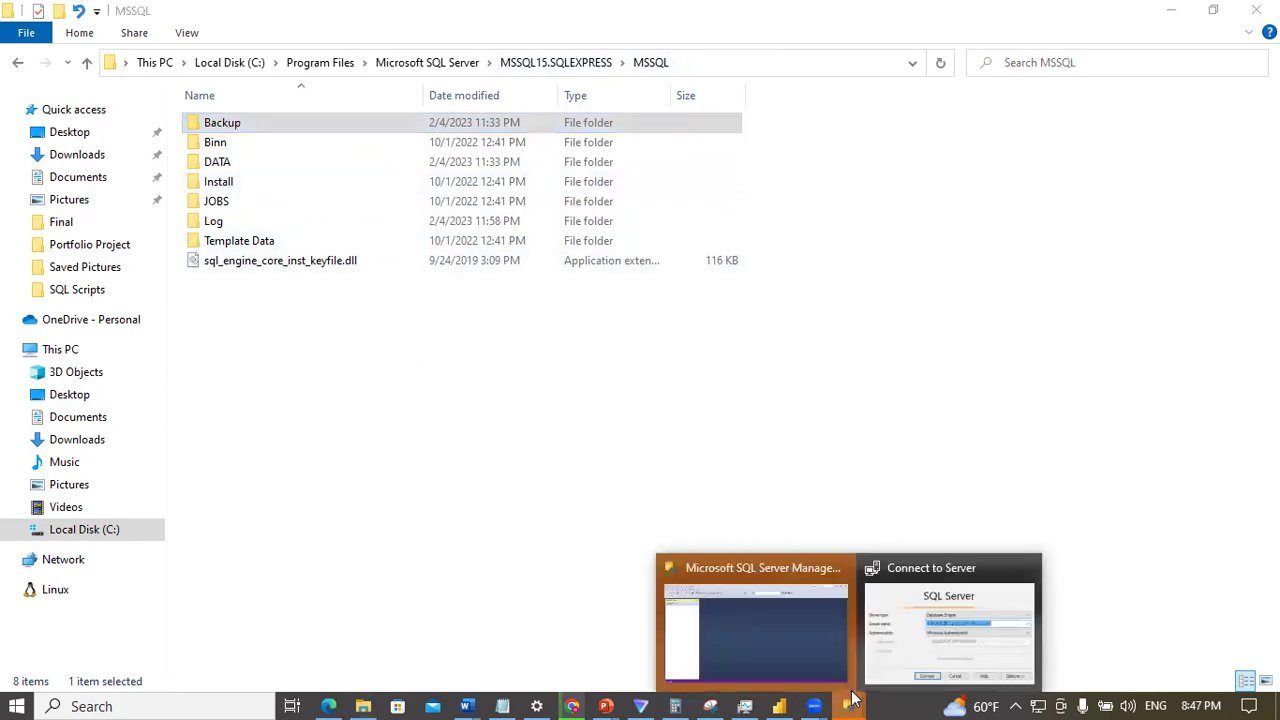
pyautogui.click(892, 645)
pyautogui.click(580, 377)
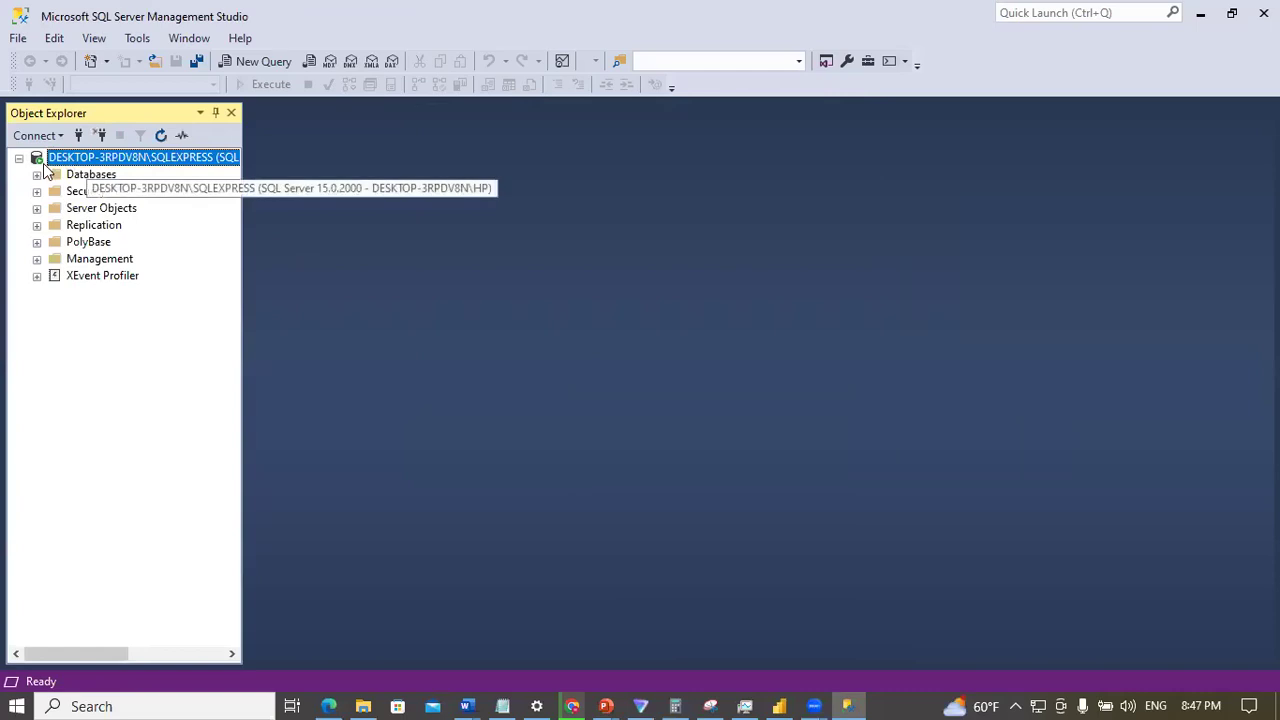
pyautogui.click(37, 175)
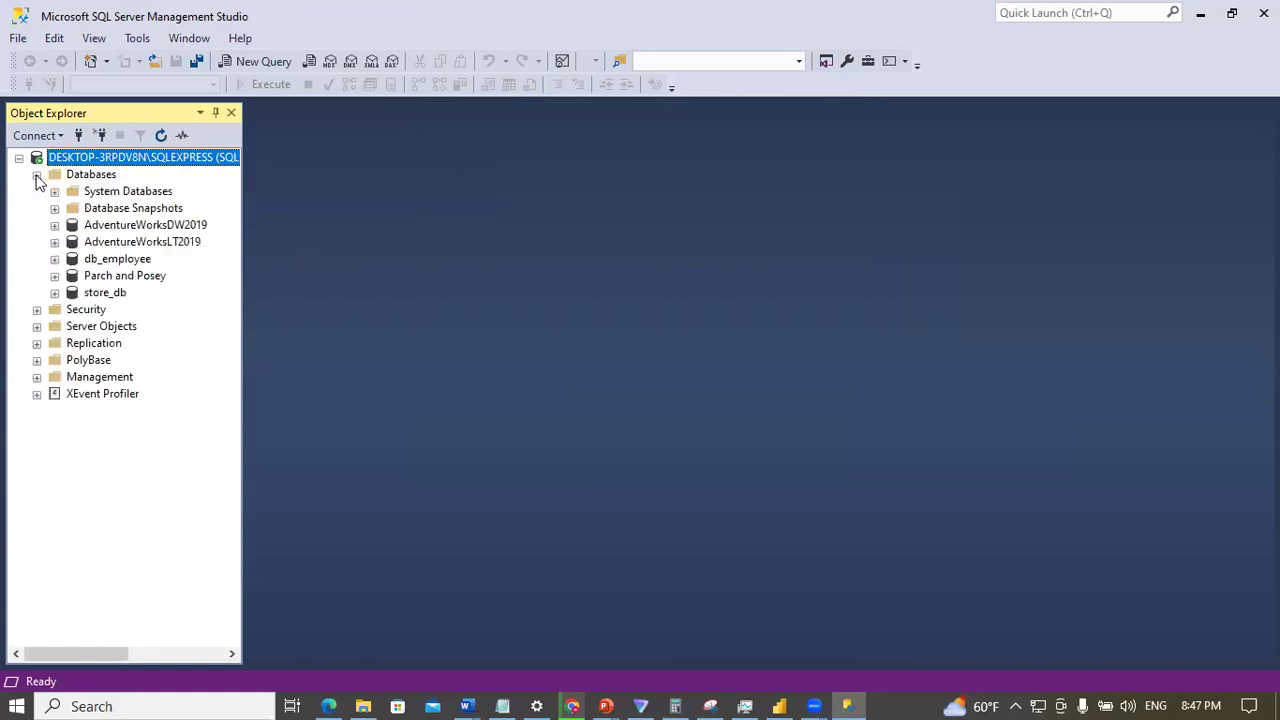
# Step: Delete the AdventureWorksDW2019 database, including its backup and restore history, and close its existing connections
pyautogui.click(125, 230)
pyautogui.click(144, 247)
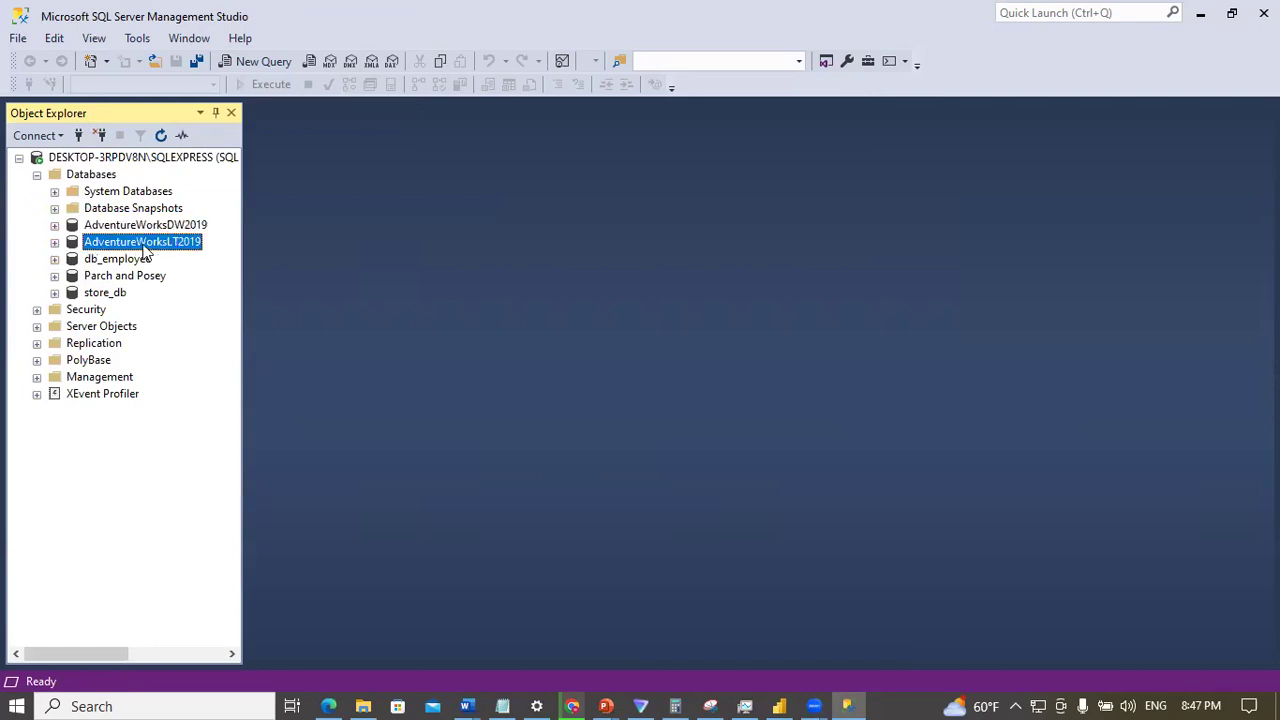
pyautogui.click(137, 229)
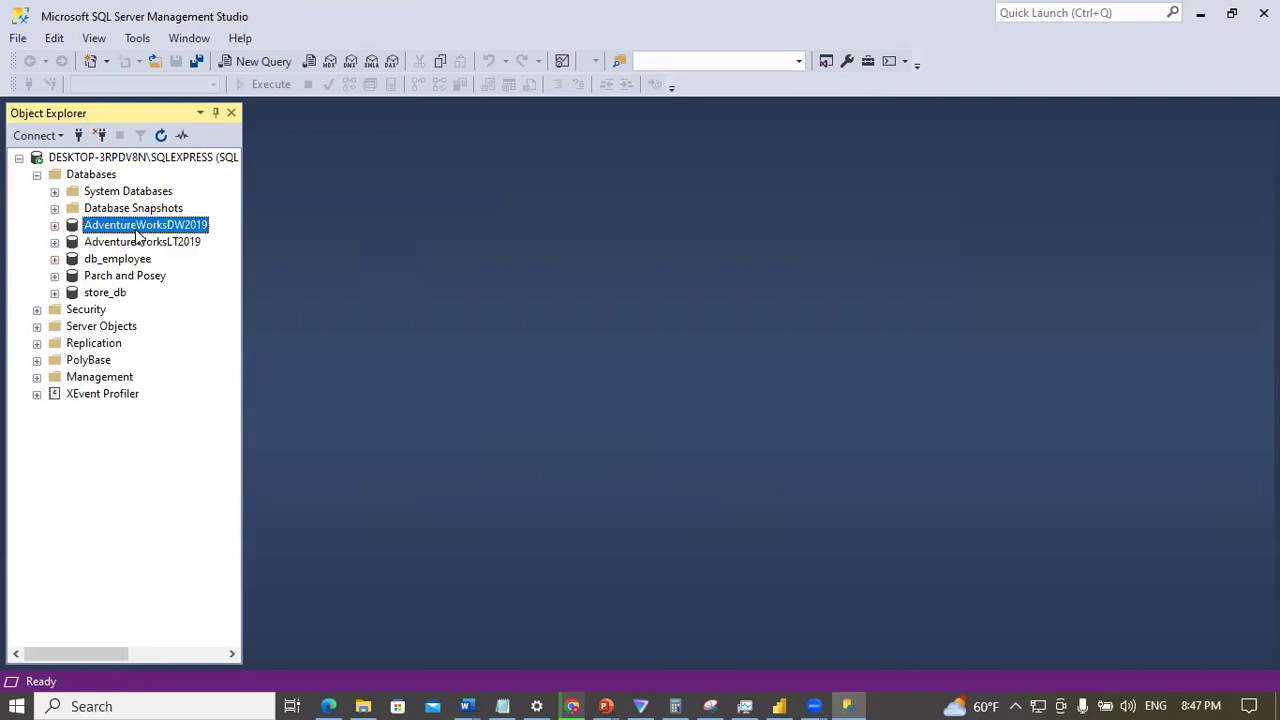
pyautogui.rightClick(137, 236)
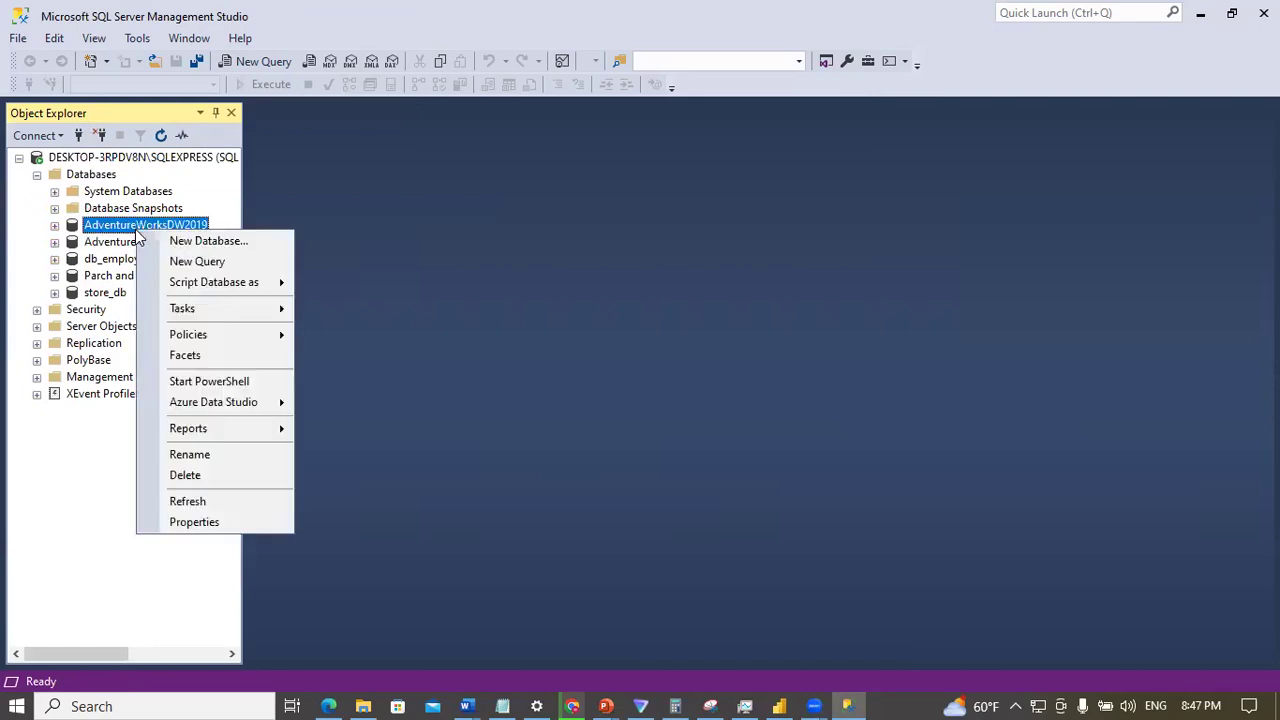
pyautogui.click(186, 476)
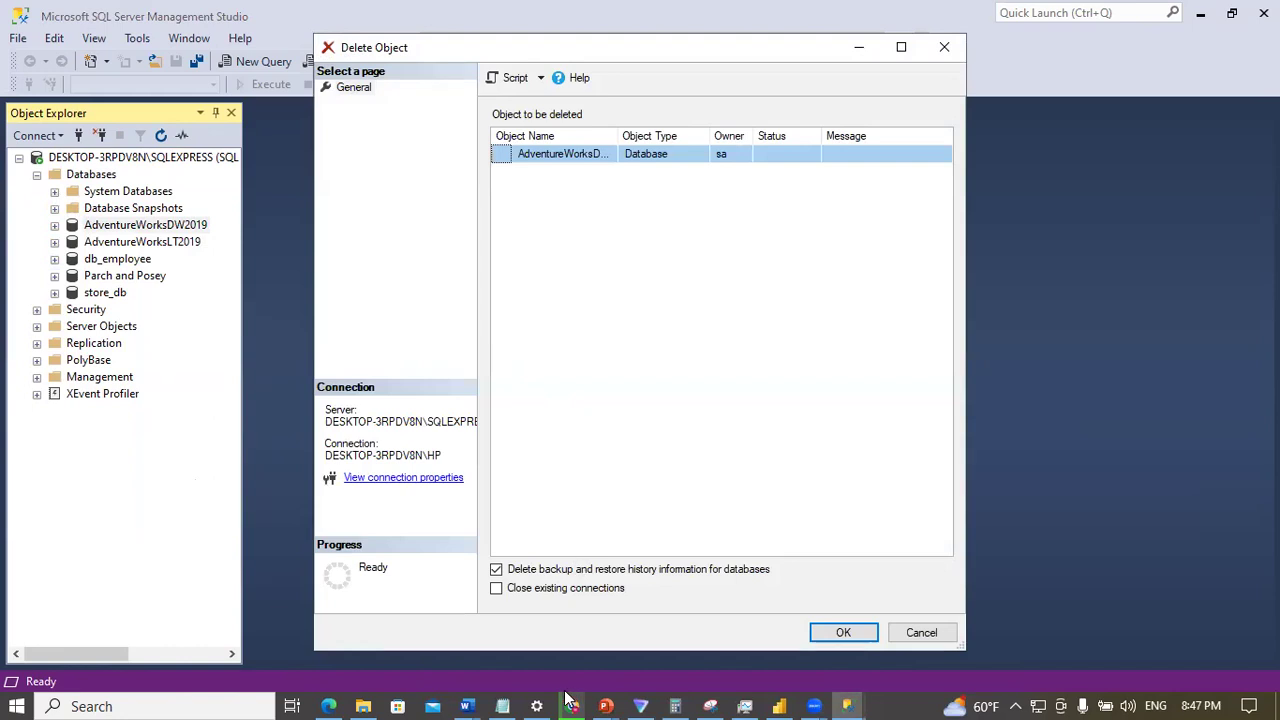
pyautogui.click(496, 588)
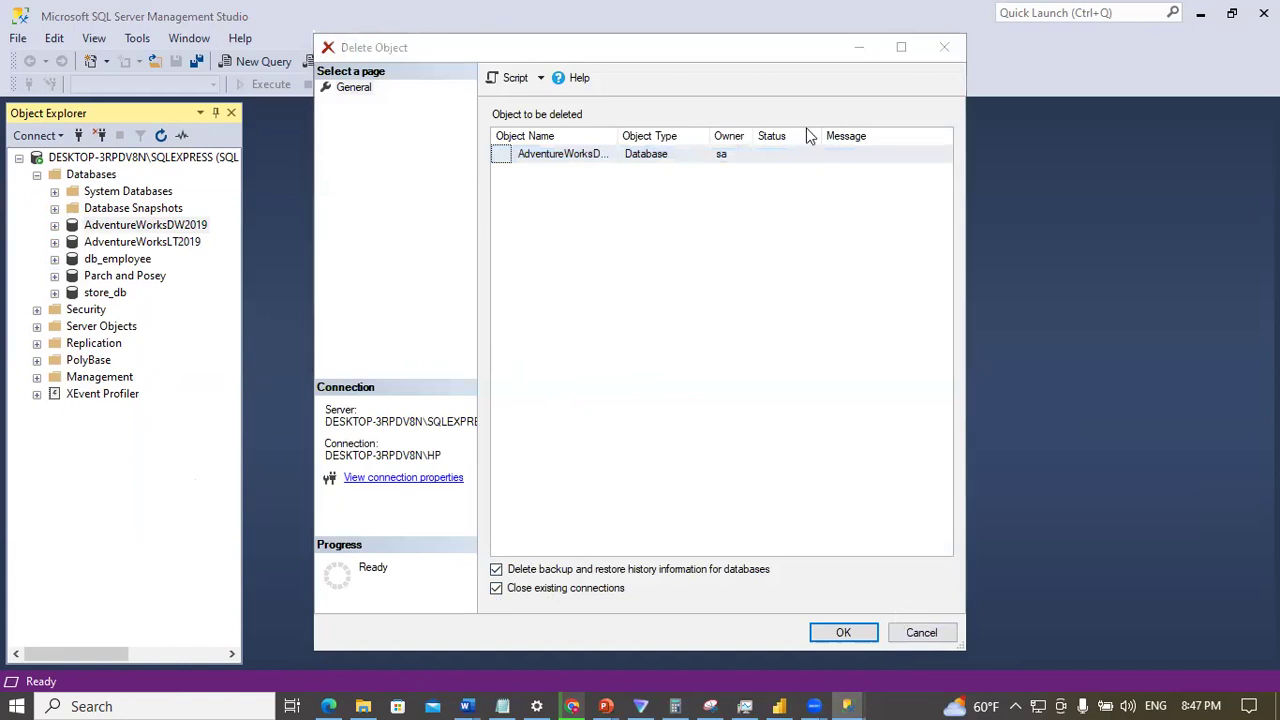
pyautogui.click(836, 630)
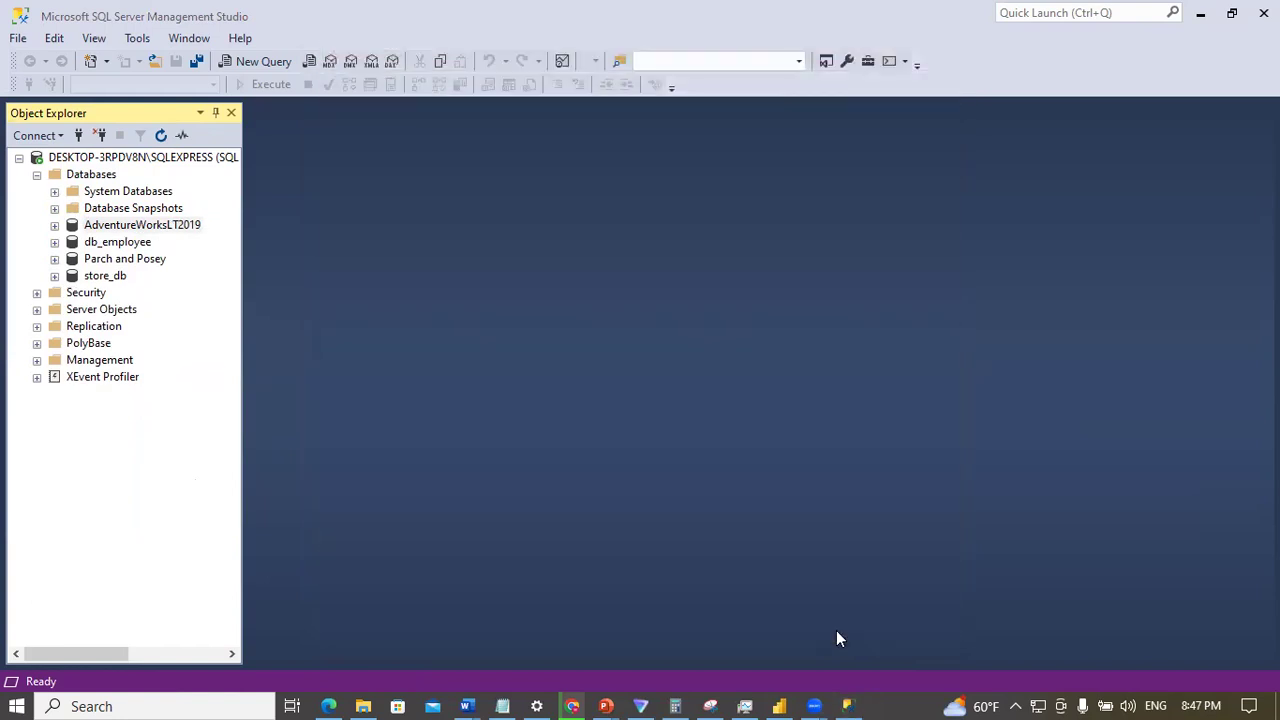
# Step: Delete the AdventureWorksLT2019 database with its backup and restore history, closing existing connections
pyautogui.rightClick(130, 230)
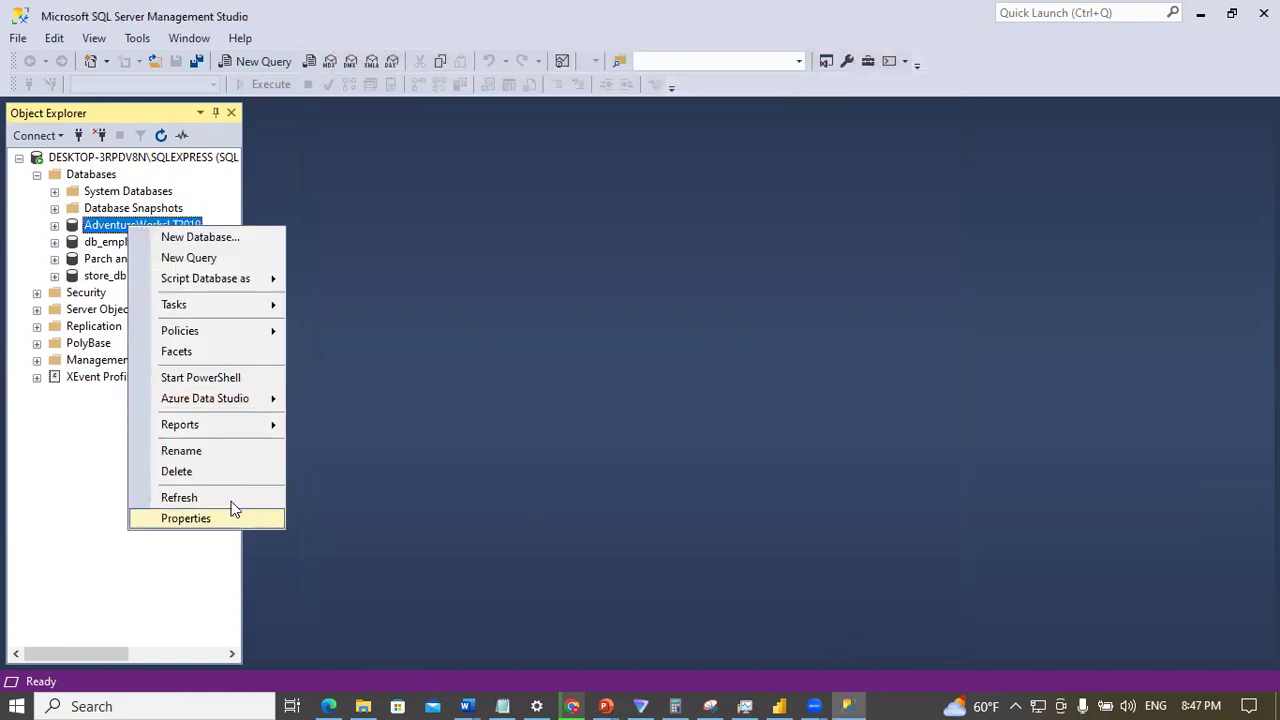
pyautogui.click(223, 474)
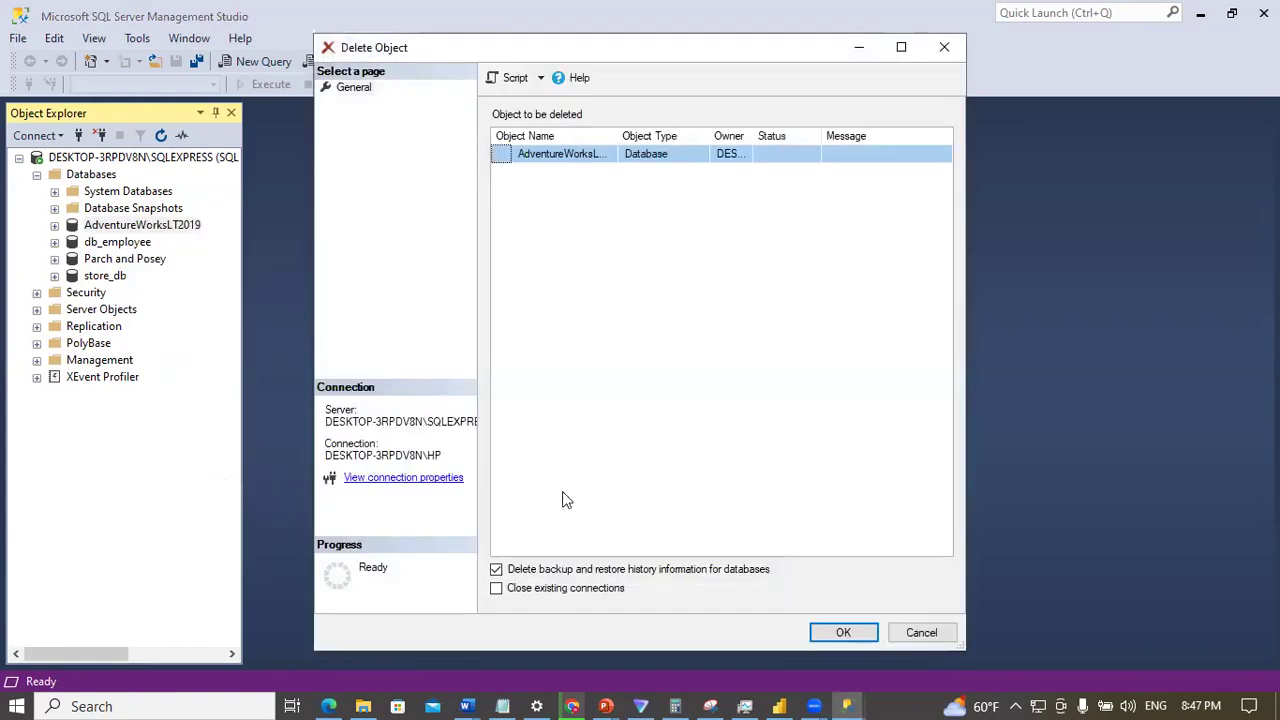
pyautogui.click(497, 589)
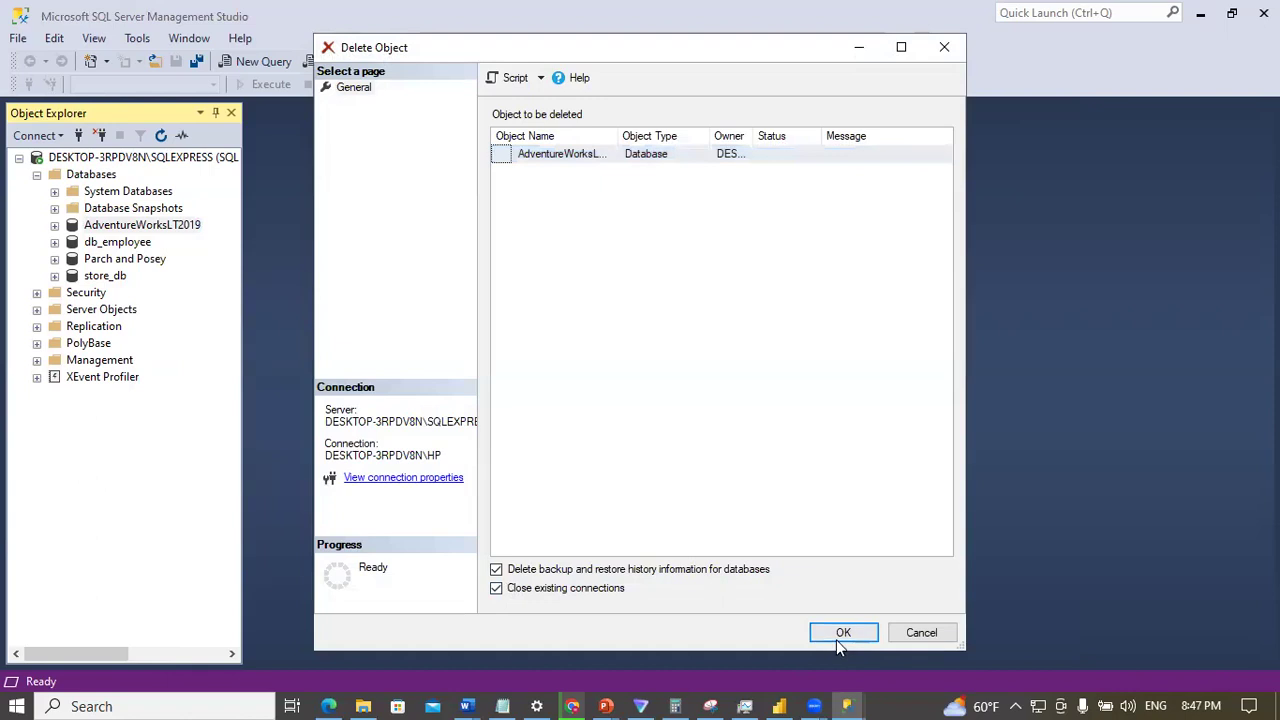
pyautogui.click(838, 641)
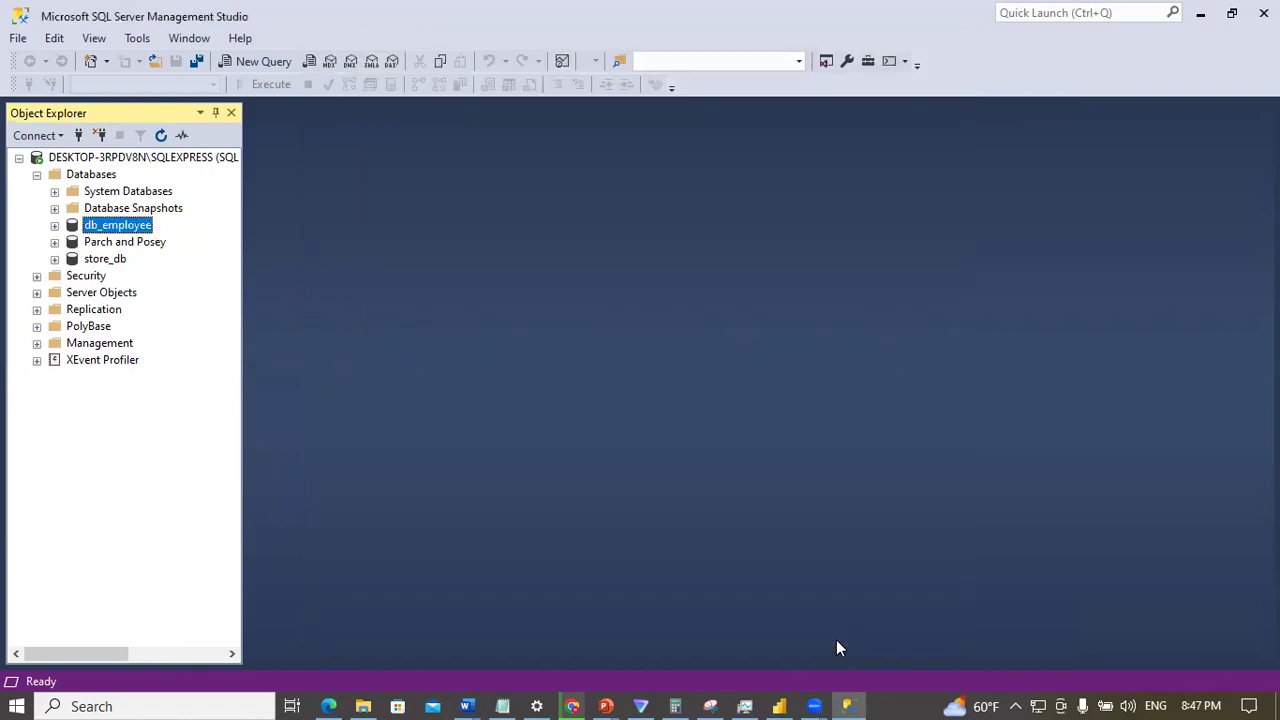
# Step: Collapse the Databases folder, then start Restore Database for it with Device as the source
pyautogui.click(37, 175)
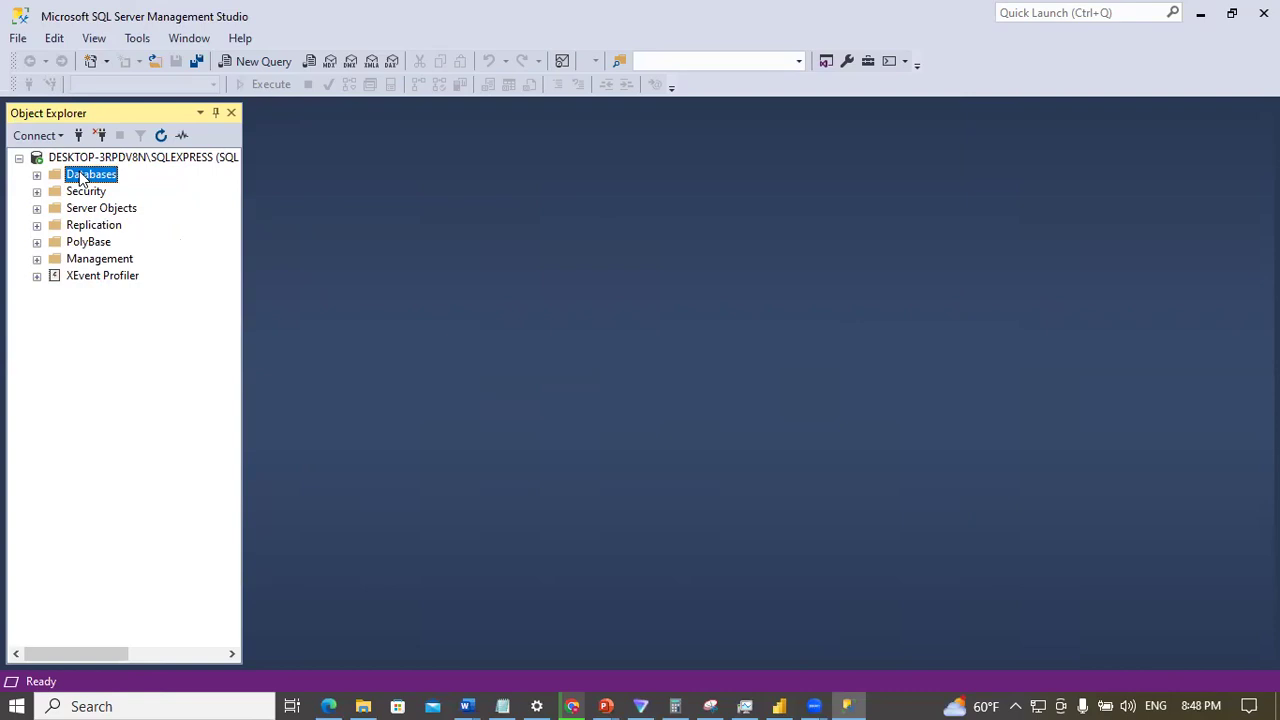
pyautogui.rightClick(81, 178)
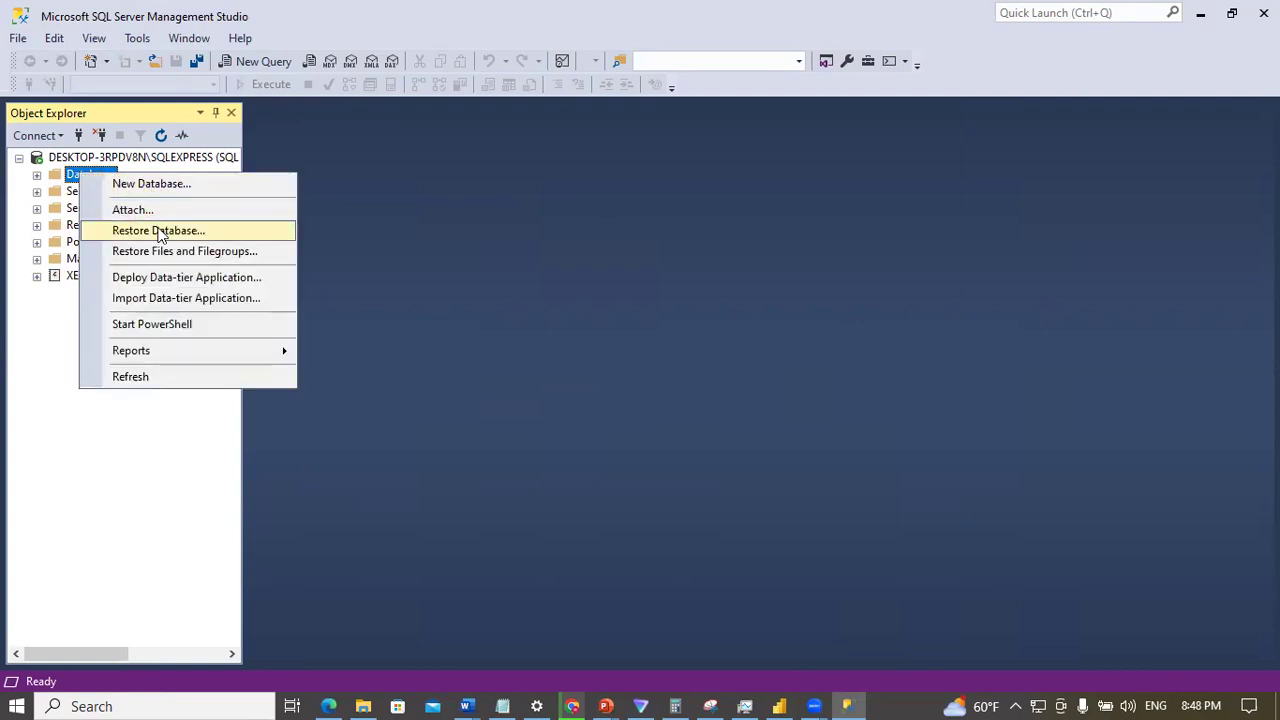
pyautogui.press('super+plus')
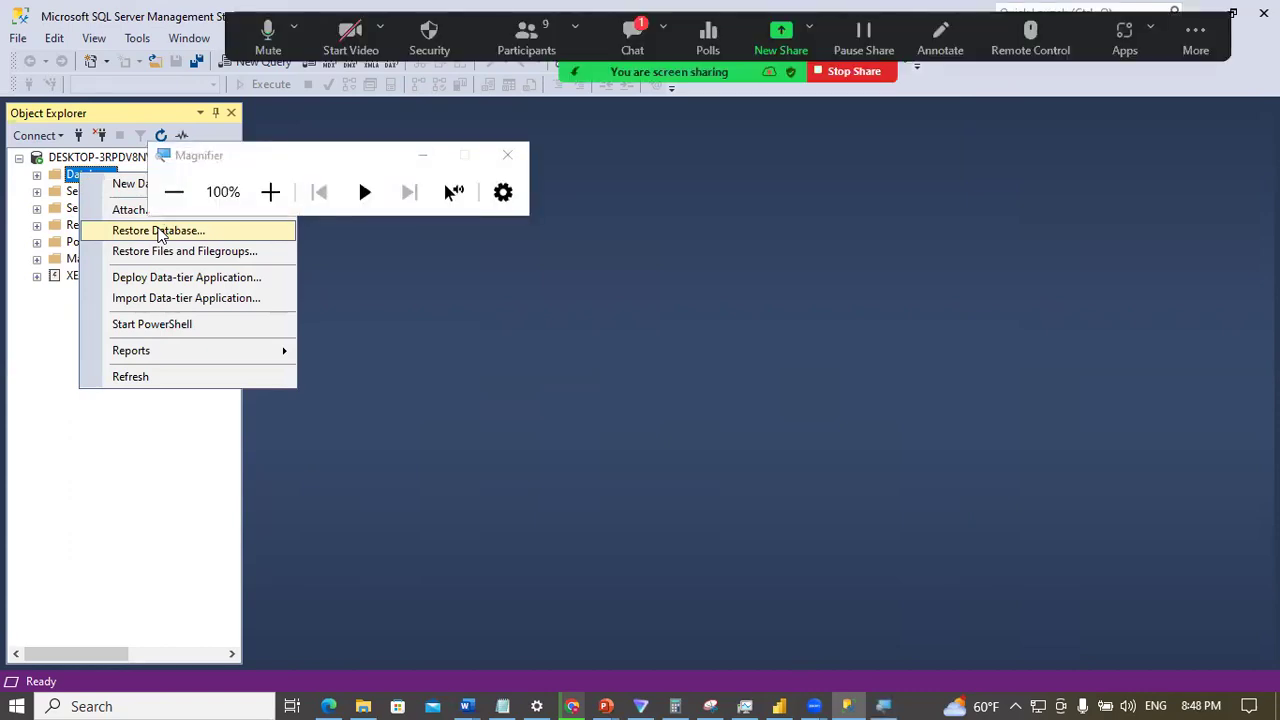
pyautogui.click(270, 191)
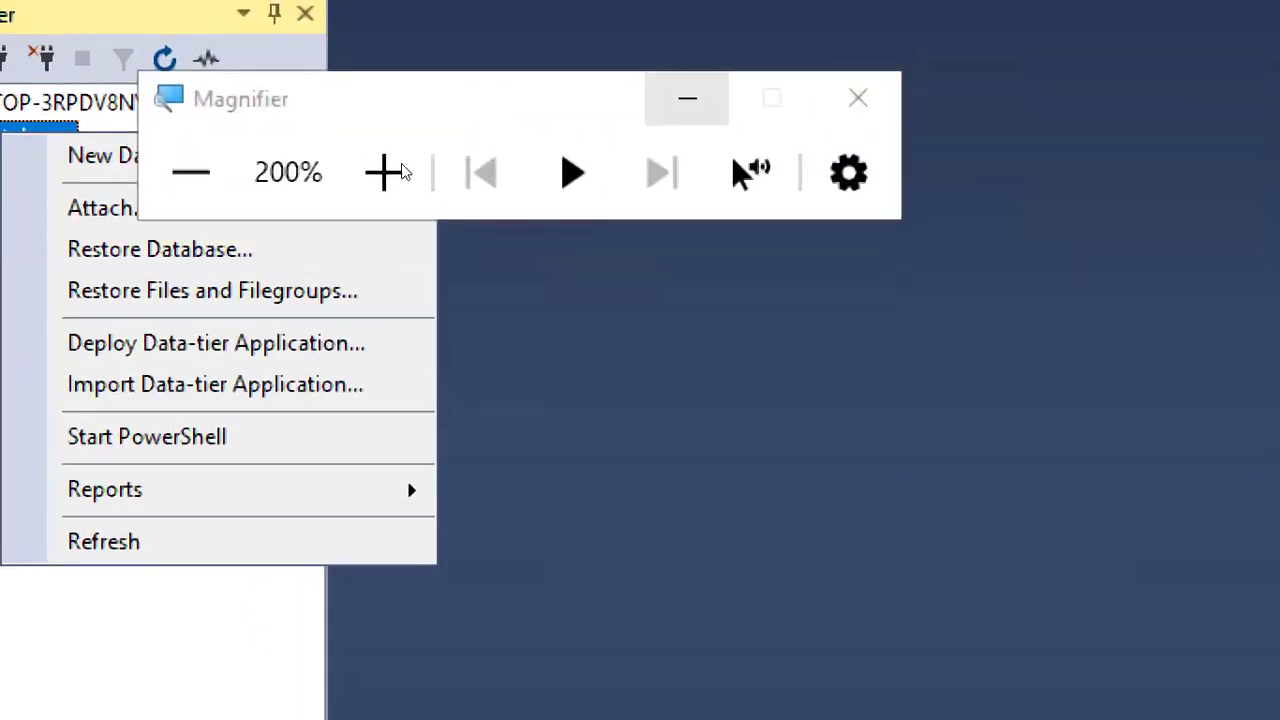
pyautogui.press('Escape')
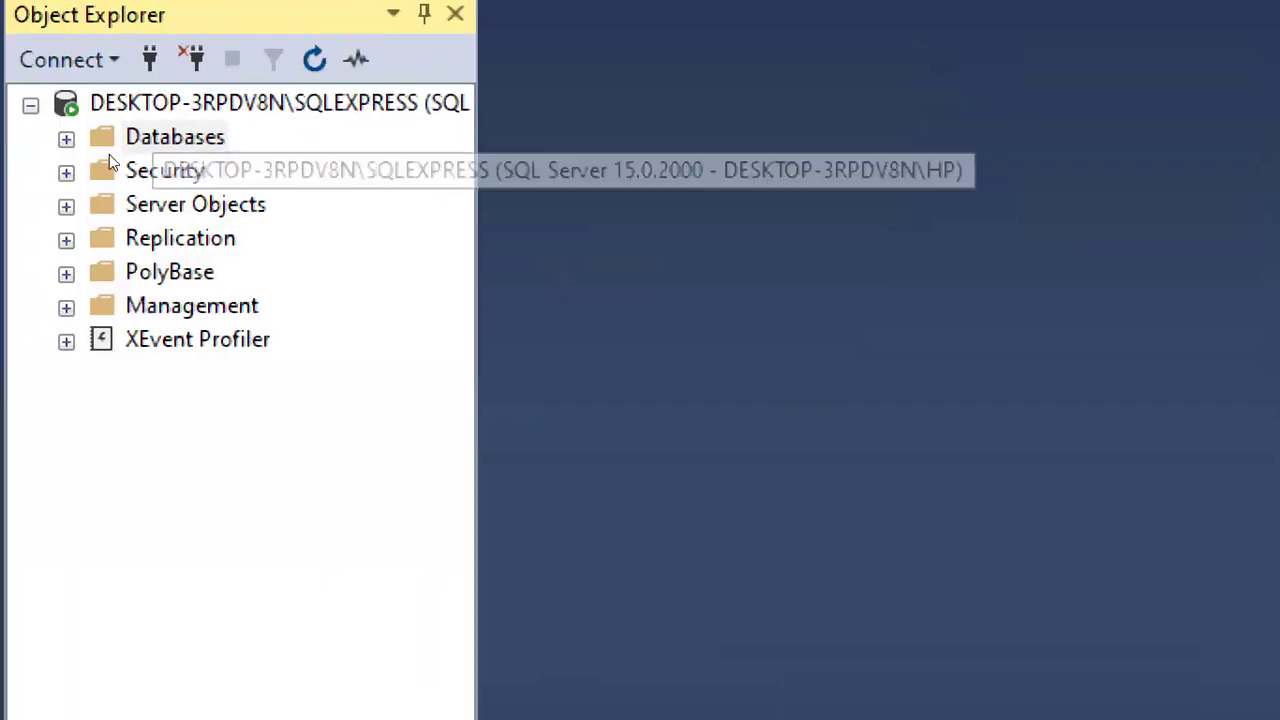
pyautogui.hotkey('shift', 'F10')
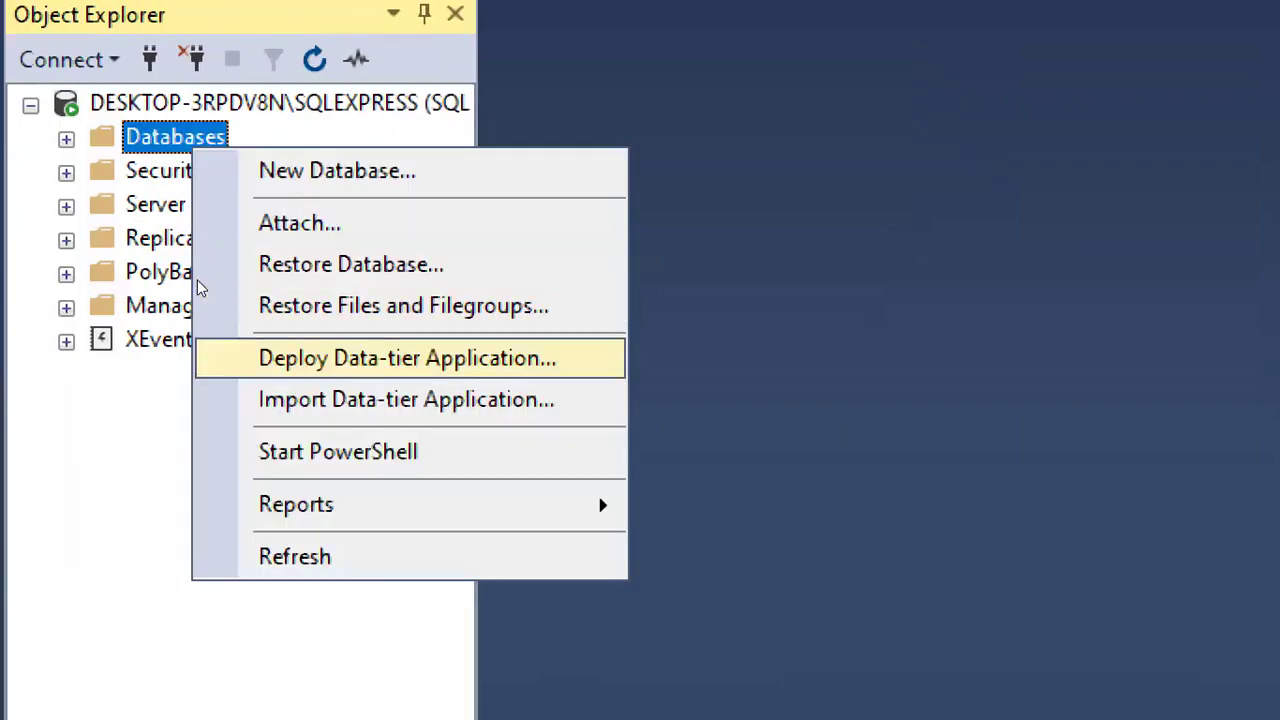
pyautogui.press('Return')
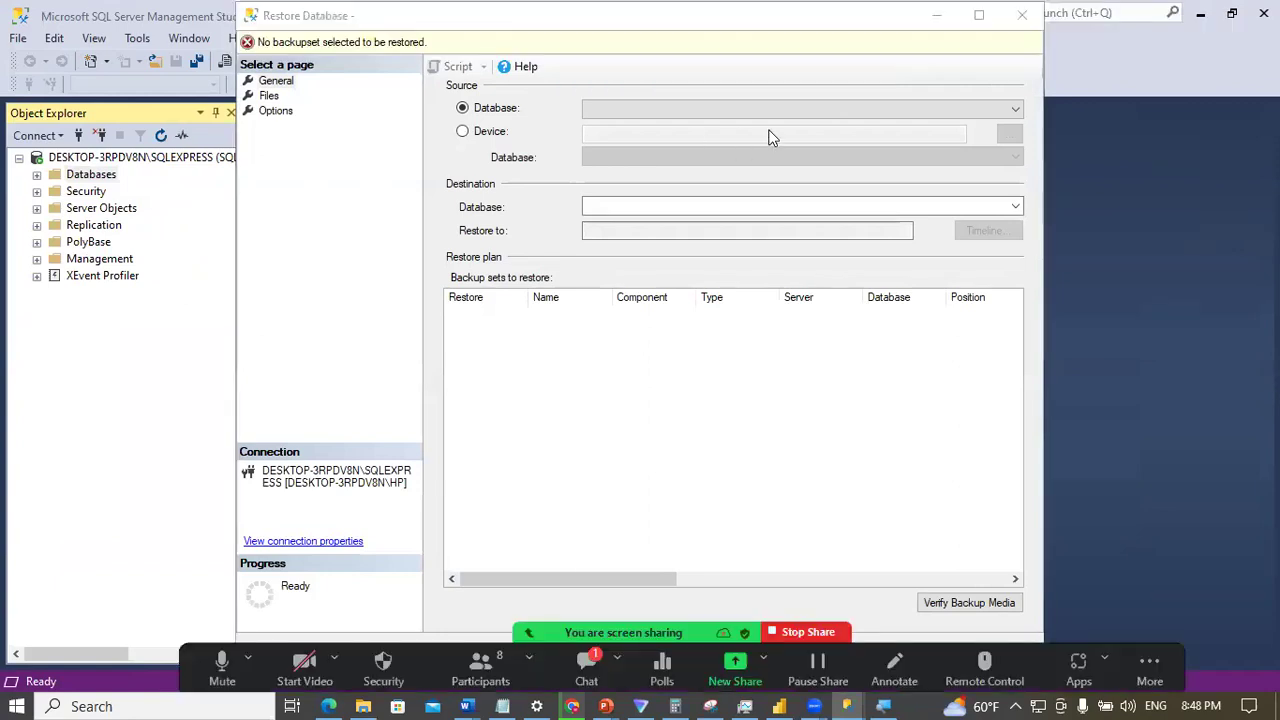
pyautogui.click(463, 133)
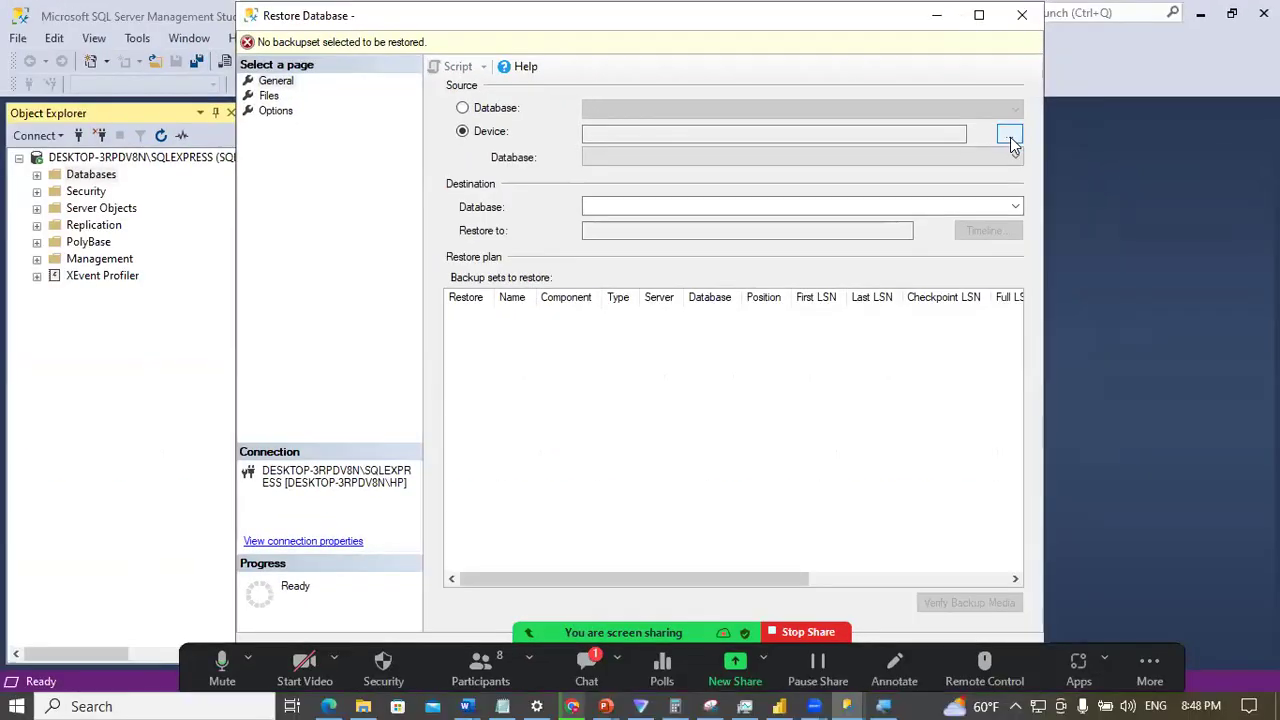
# Step: Add AdventureWorksDW2019.bak from the MSSQL15.SQLEXPRESS instance's MSSQL\Backup folder as the backup device for the restore
pyautogui.click(1009, 136)
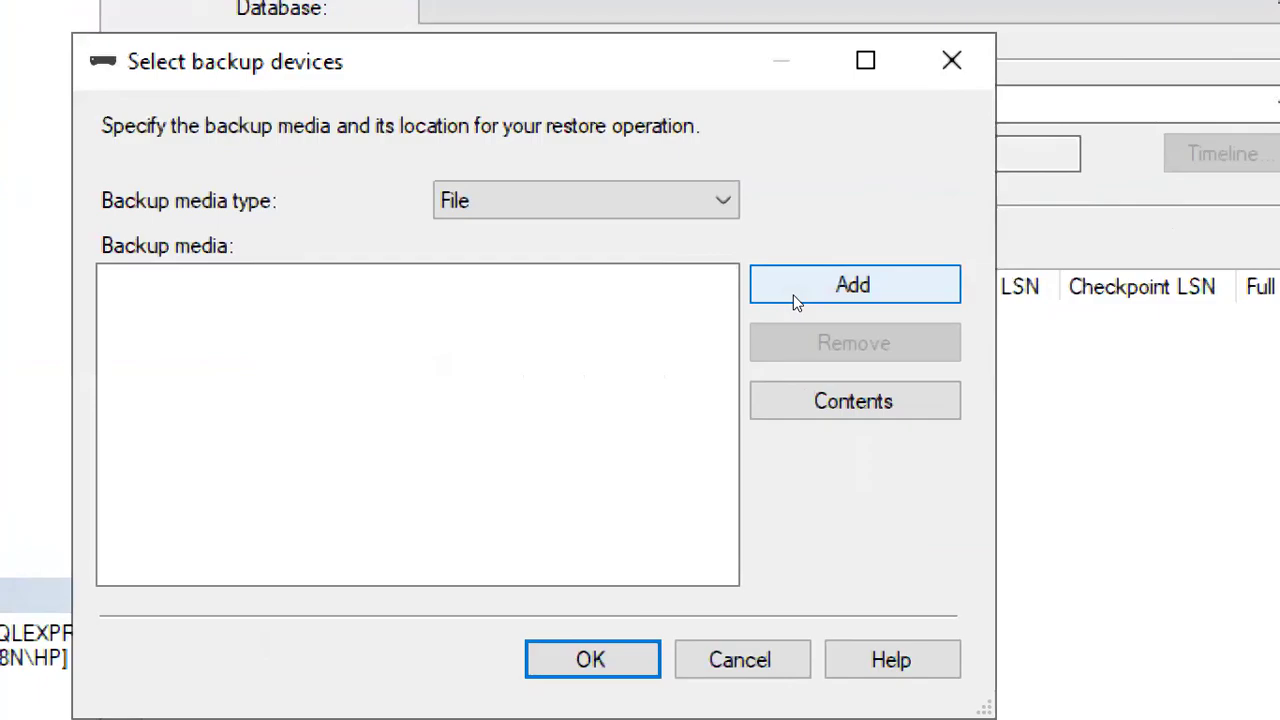
pyautogui.click(795, 298)
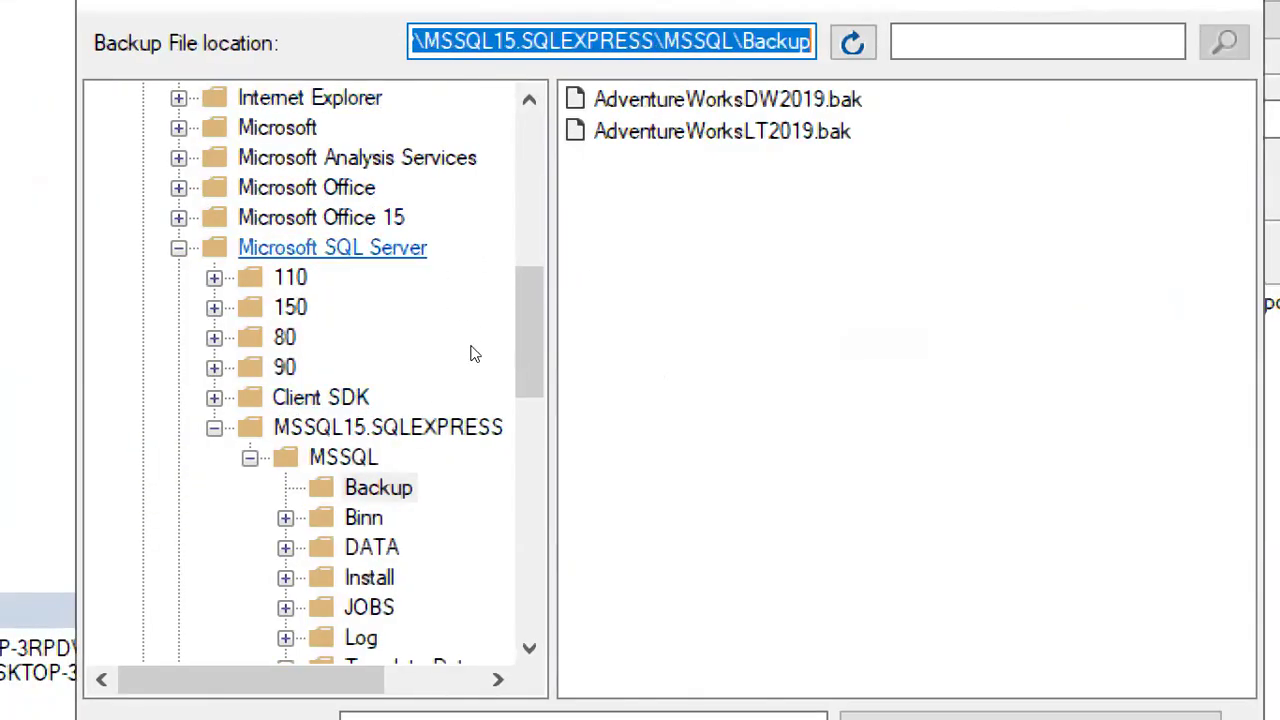
pyautogui.scroll(-2, 572, 334)
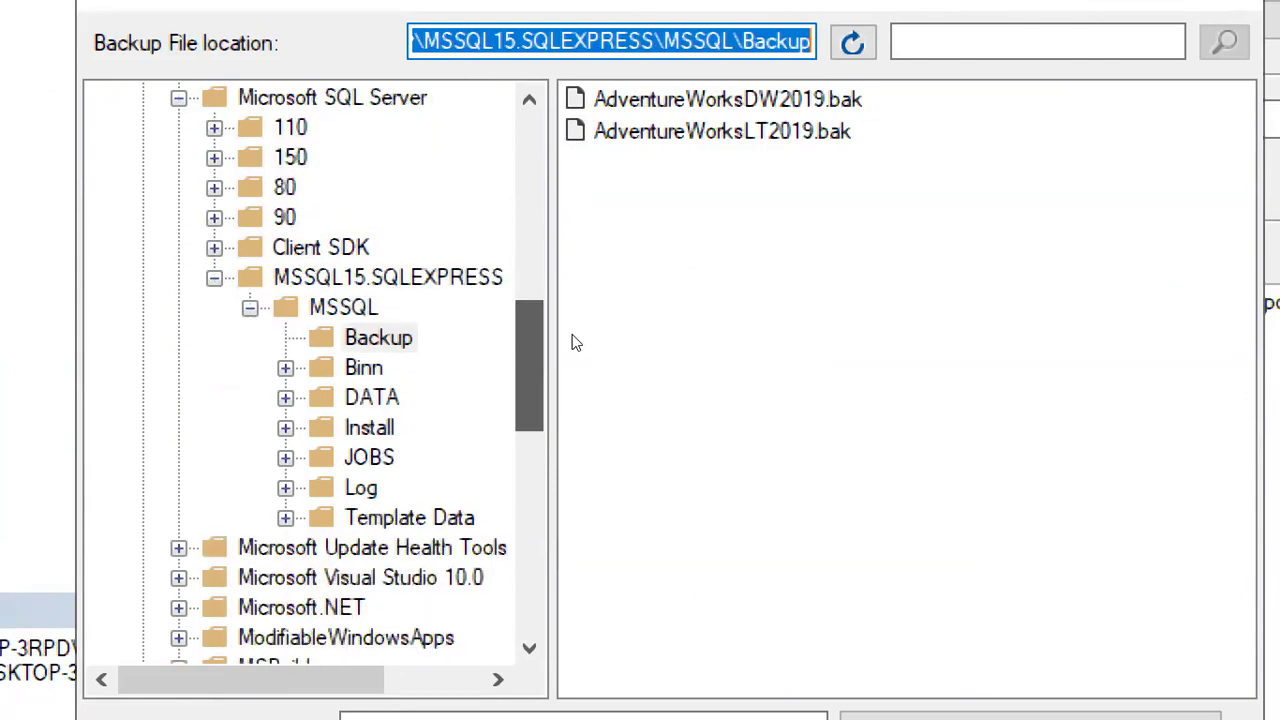
pyautogui.click(477, 318)
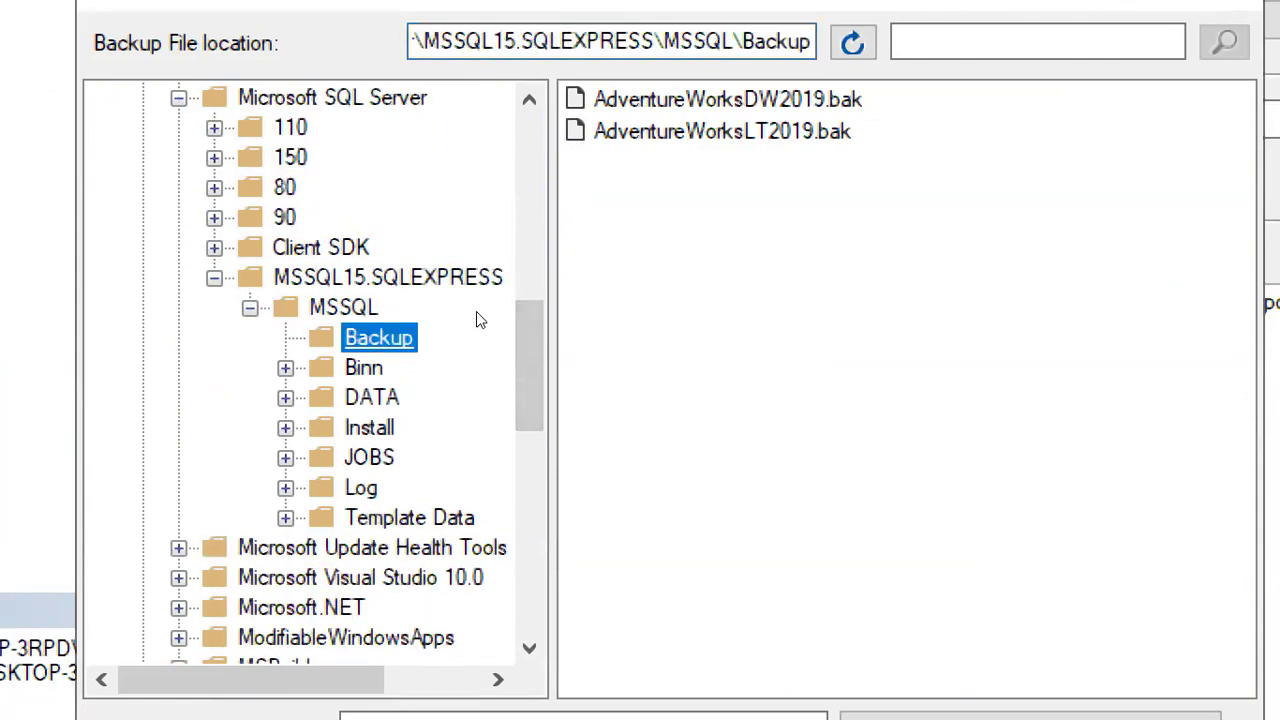
pyautogui.click(472, 306)
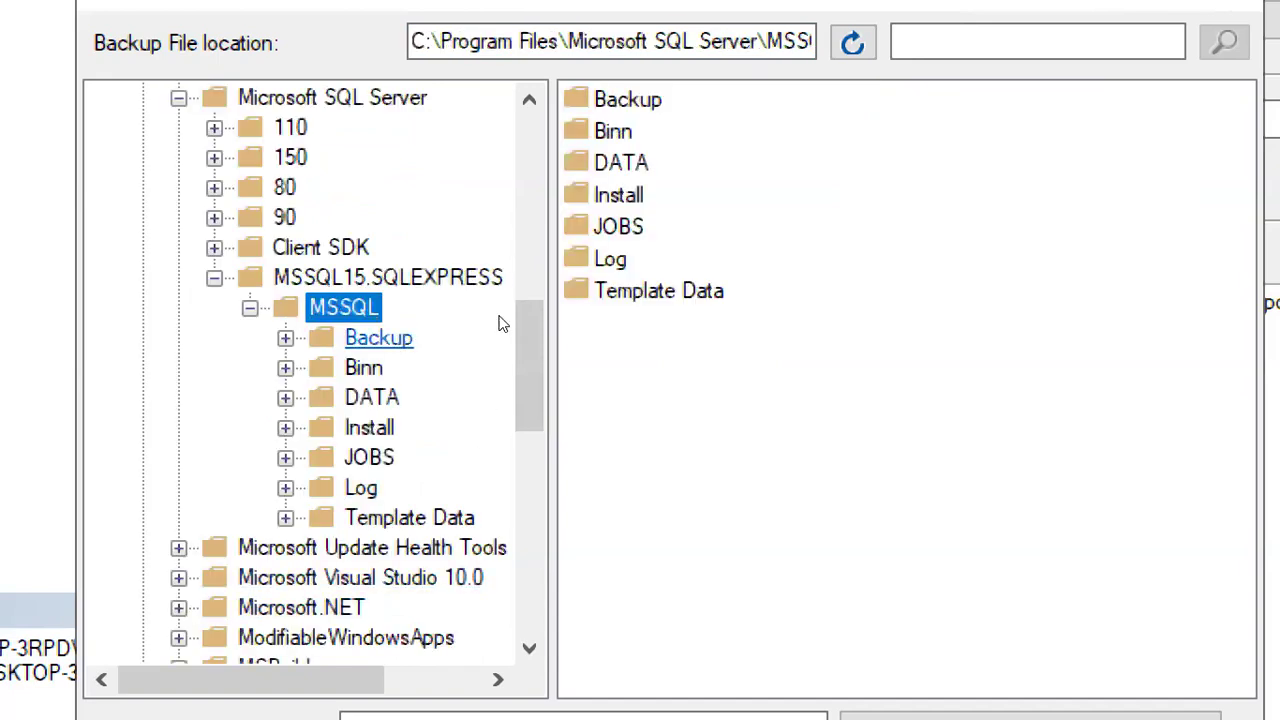
pyautogui.click(495, 320)
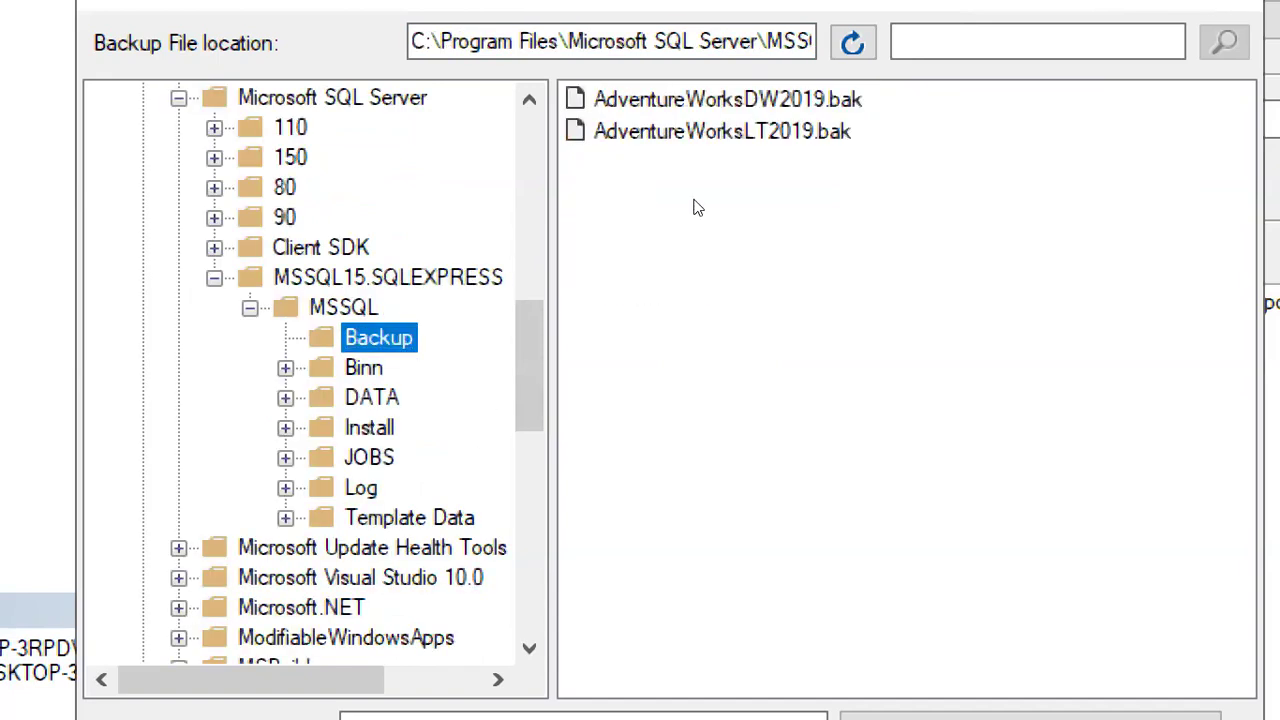
pyautogui.press('Tab')
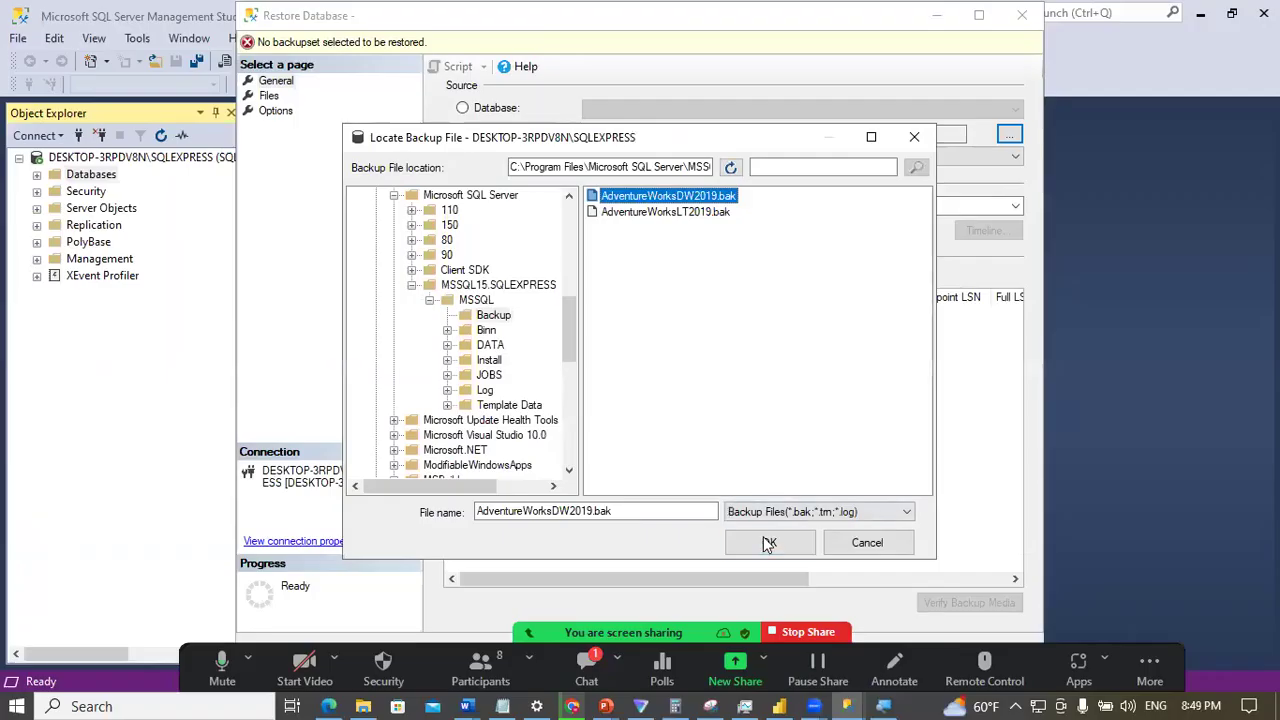
pyautogui.click(769, 543)
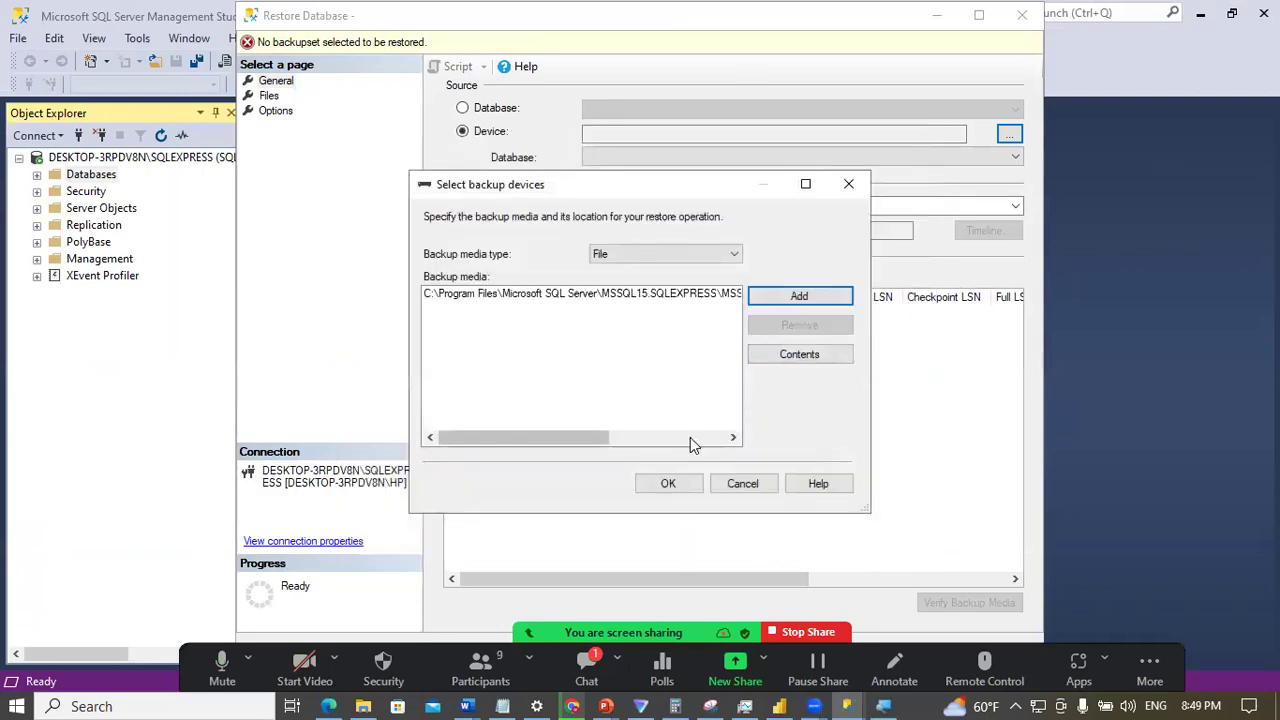
pyautogui.click(669, 484)
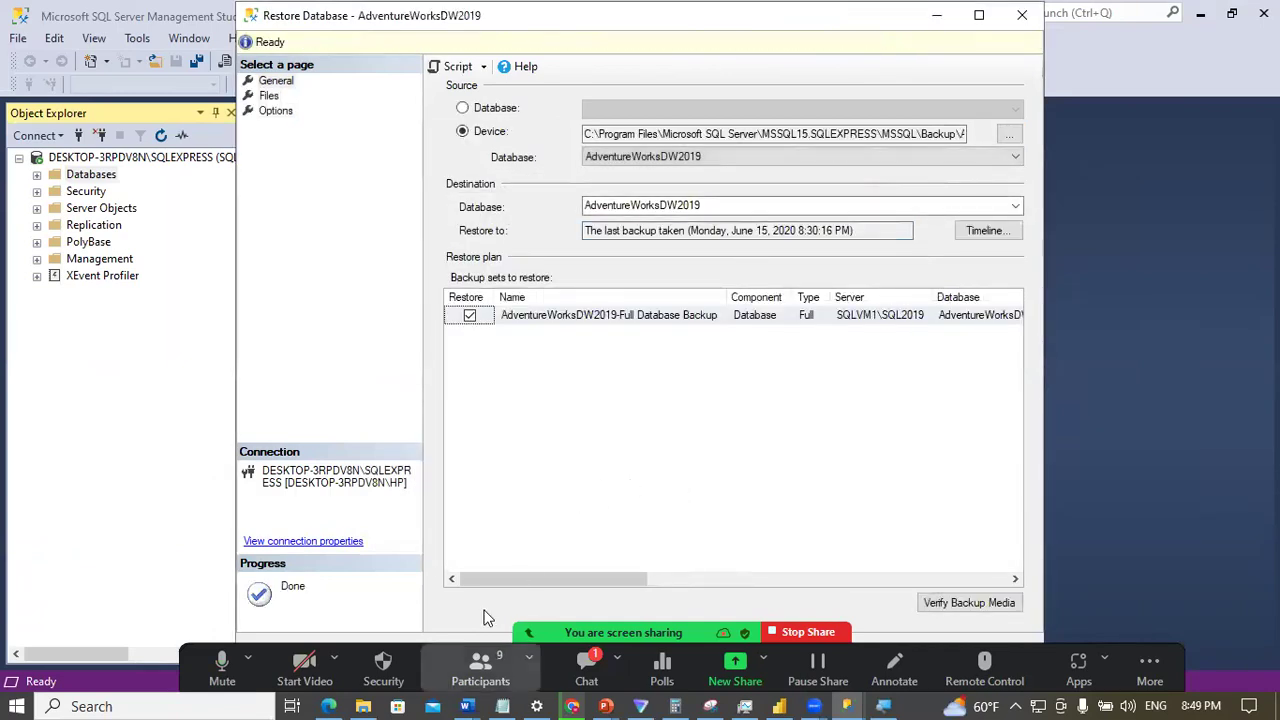
# Step: Run the restore of the AdventureWorksDW2019 database and dismiss the completion message
pyautogui.click(586, 668)
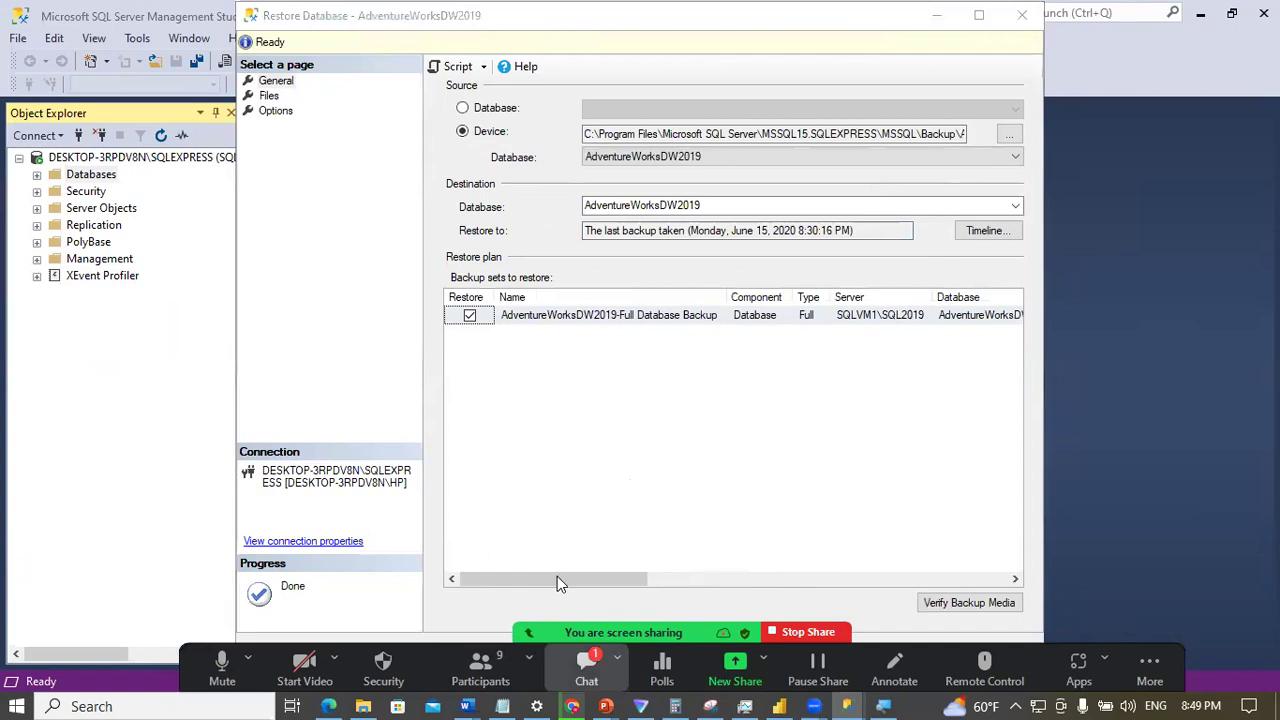
pyautogui.click(842, 651)
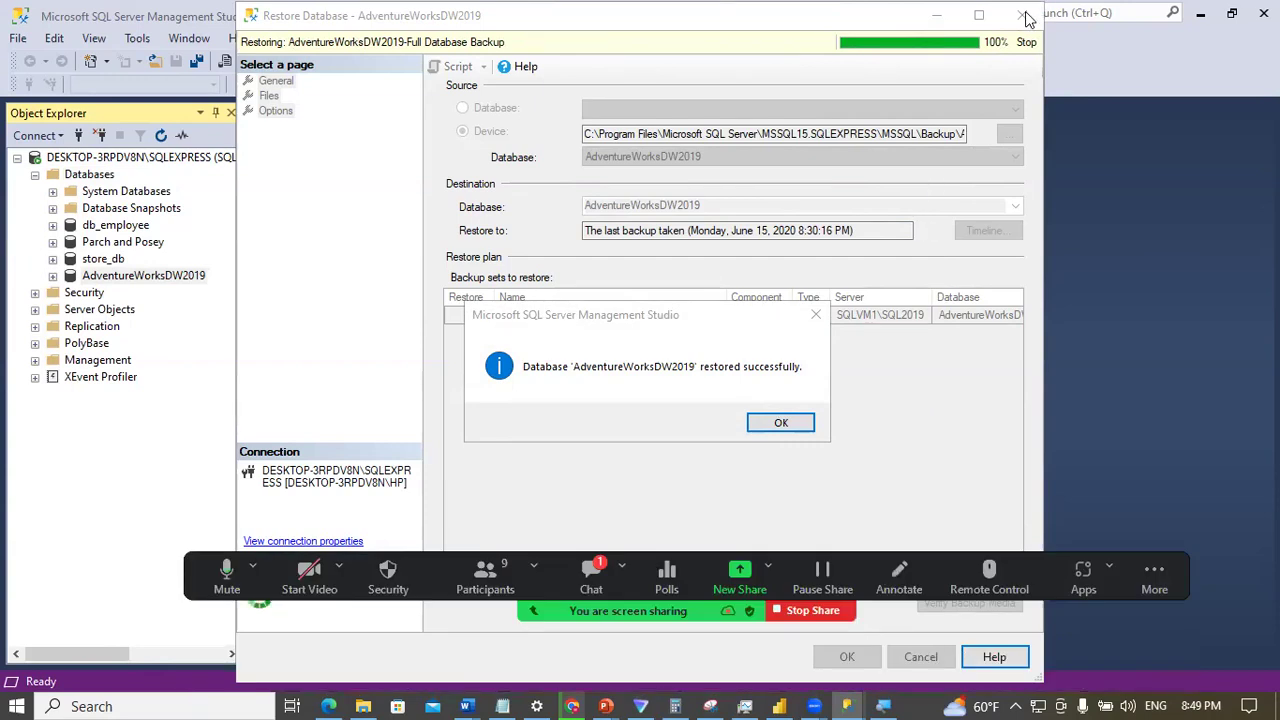
pyautogui.click(783, 424)
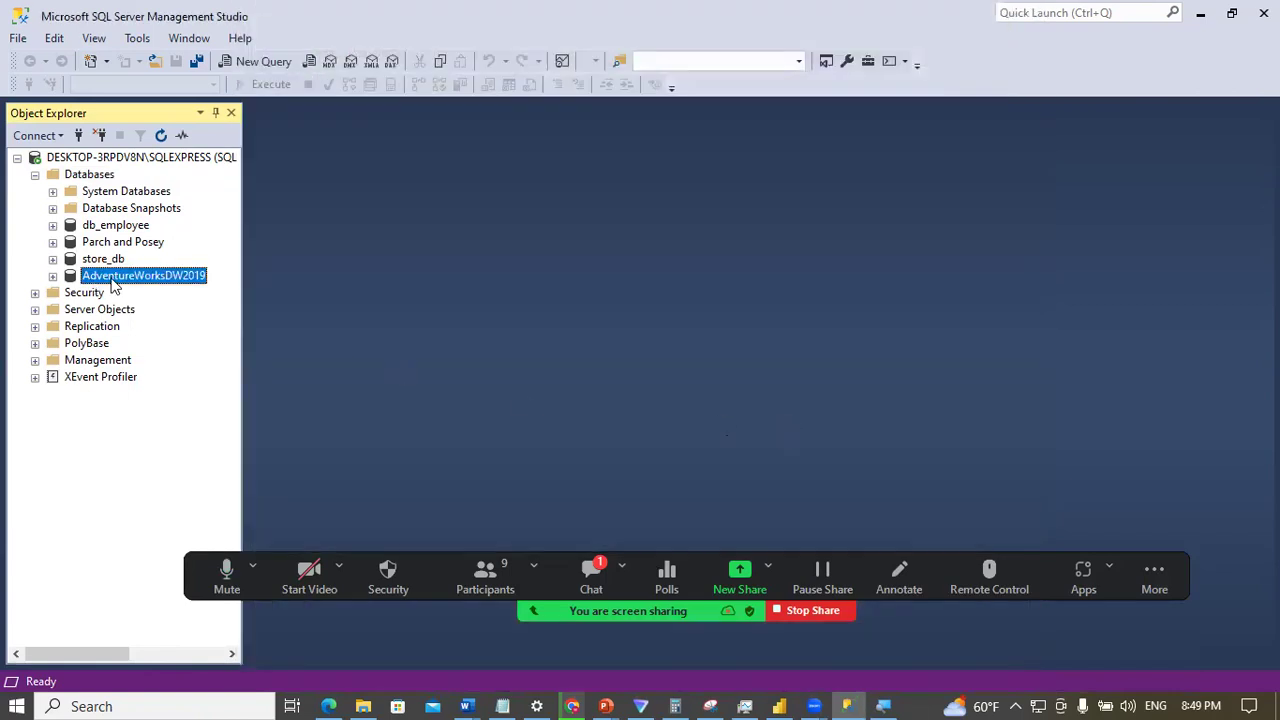
# Step: Expand the restored AdventureWorksDW2019 database and its Tables folder to look through the tables
pyautogui.click(52, 276)
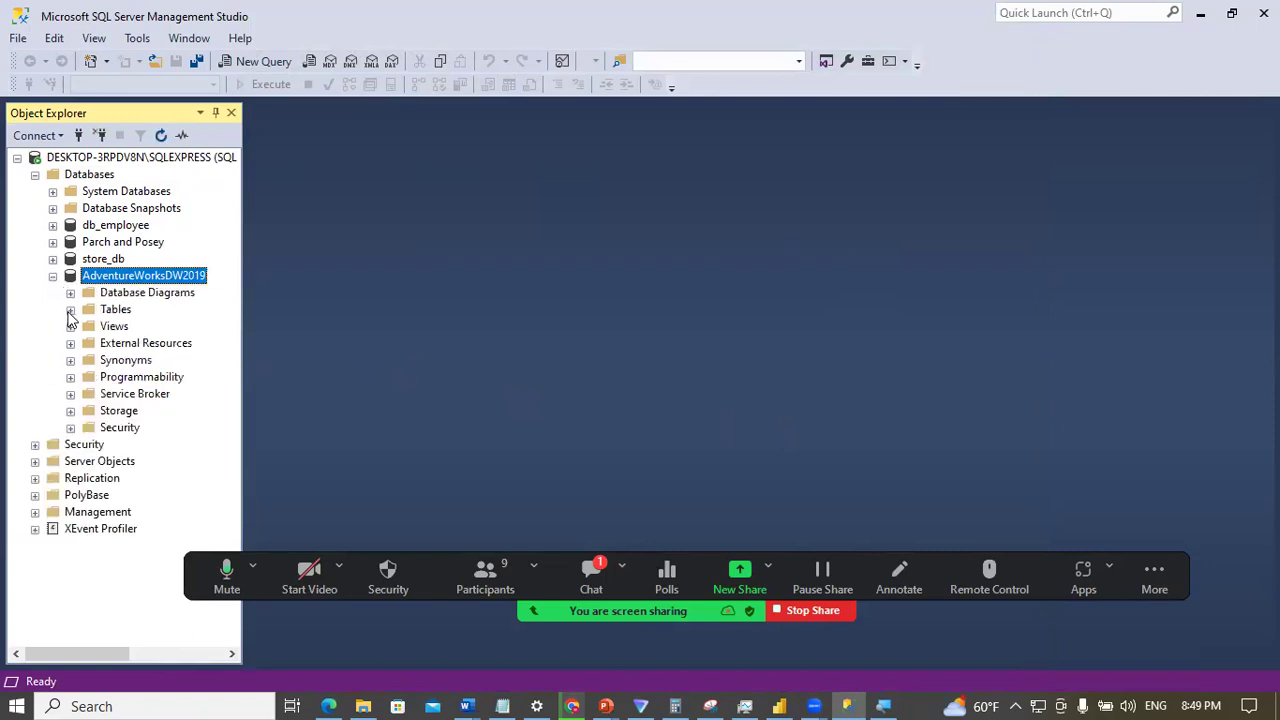
pyautogui.click(70, 310)
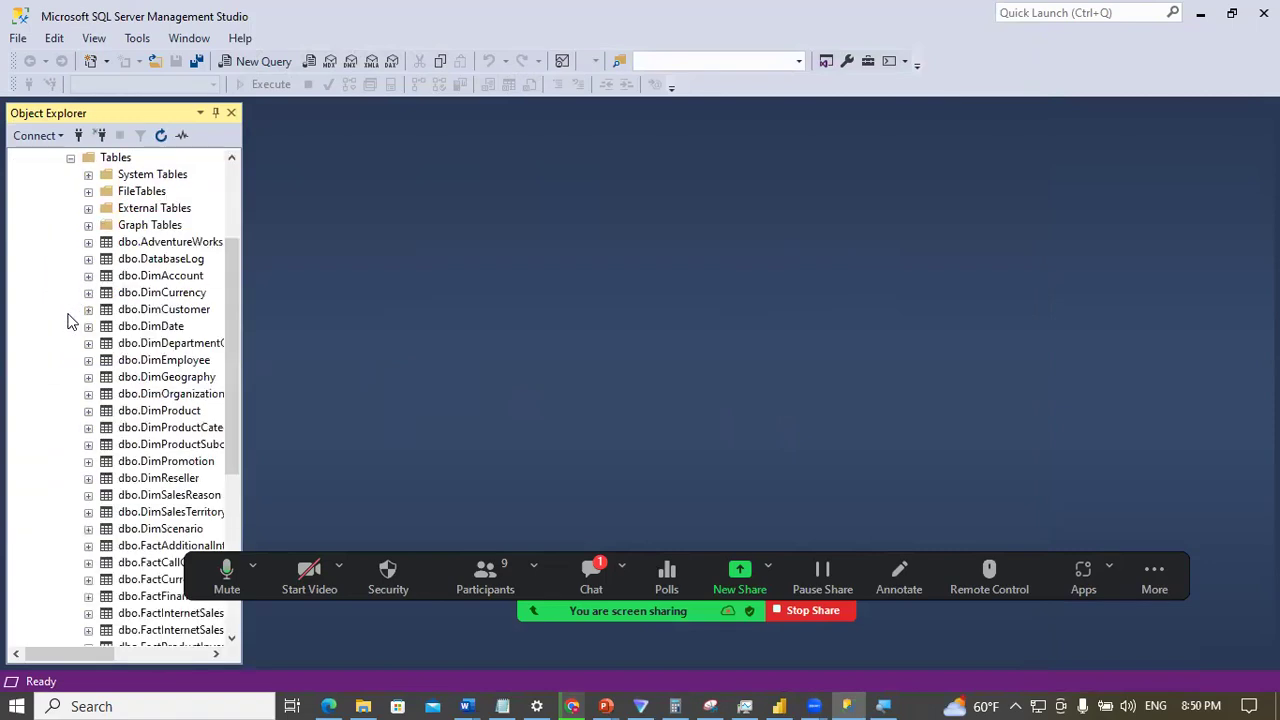
pyautogui.moveTo(229, 278)
pyautogui.mouseDown()
pyautogui.moveTo(233, 219)
pyautogui.moveTo(229, 383)
pyautogui.moveTo(227, 257)
pyautogui.moveTo(229, 289)
pyautogui.mouseUp()
pyautogui.moveTo(230, 302); pyautogui.dragTo(223, 268)
# Step: Switch to Chrome, open the AdventureWorksDW data dictionary home page in the Dataedo documentation, and close its promotional pop-up
pyautogui.moveTo(584, 700)
pyautogui.click(571, 657)
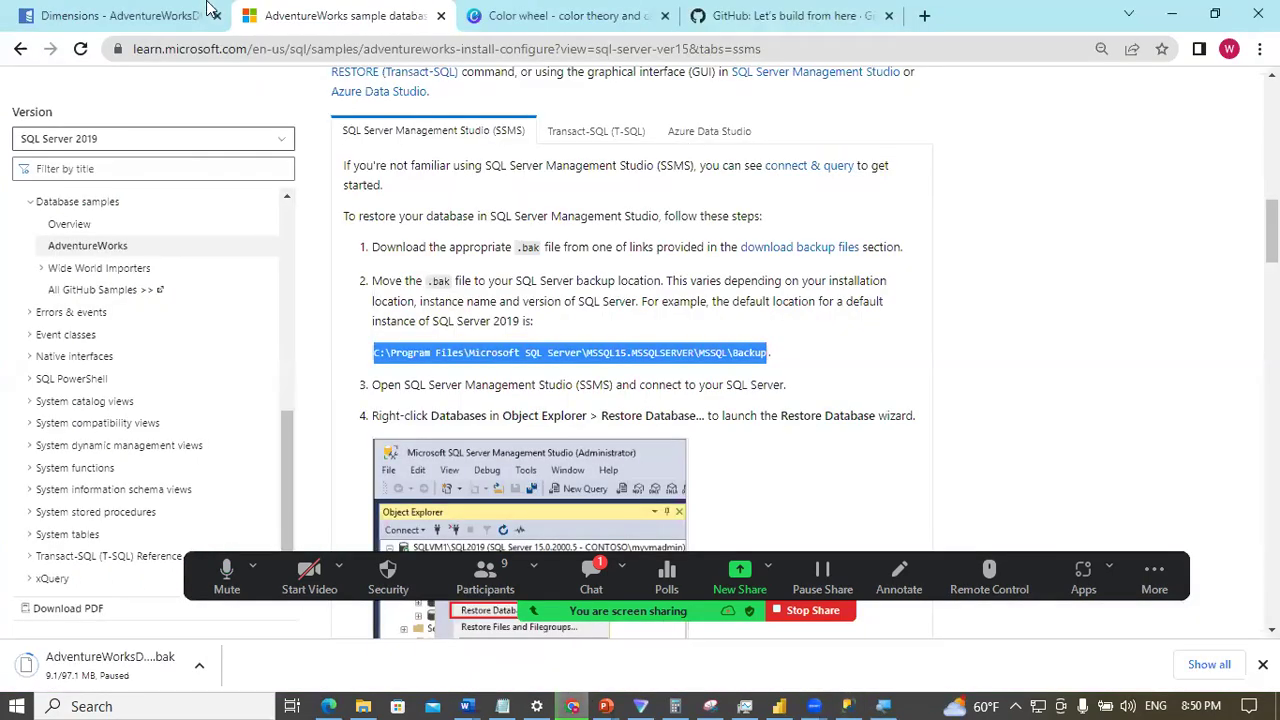
pyautogui.click(155, 15)
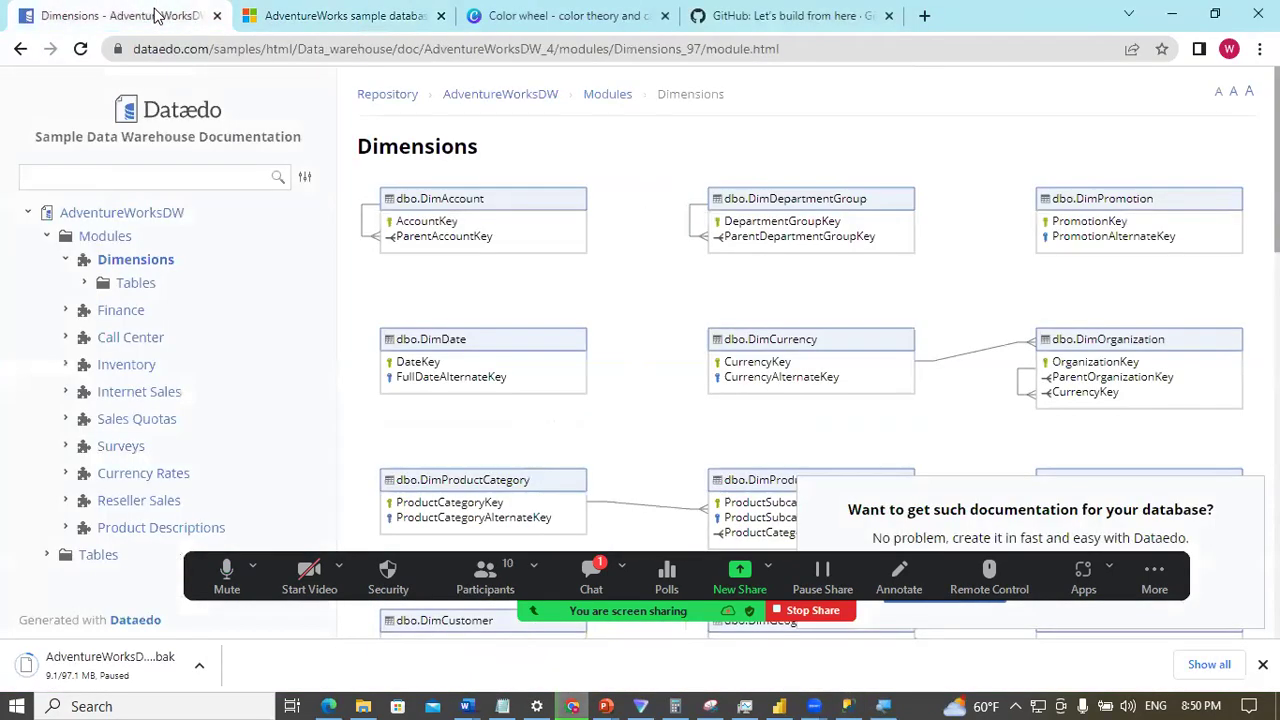
pyautogui.click(138, 214)
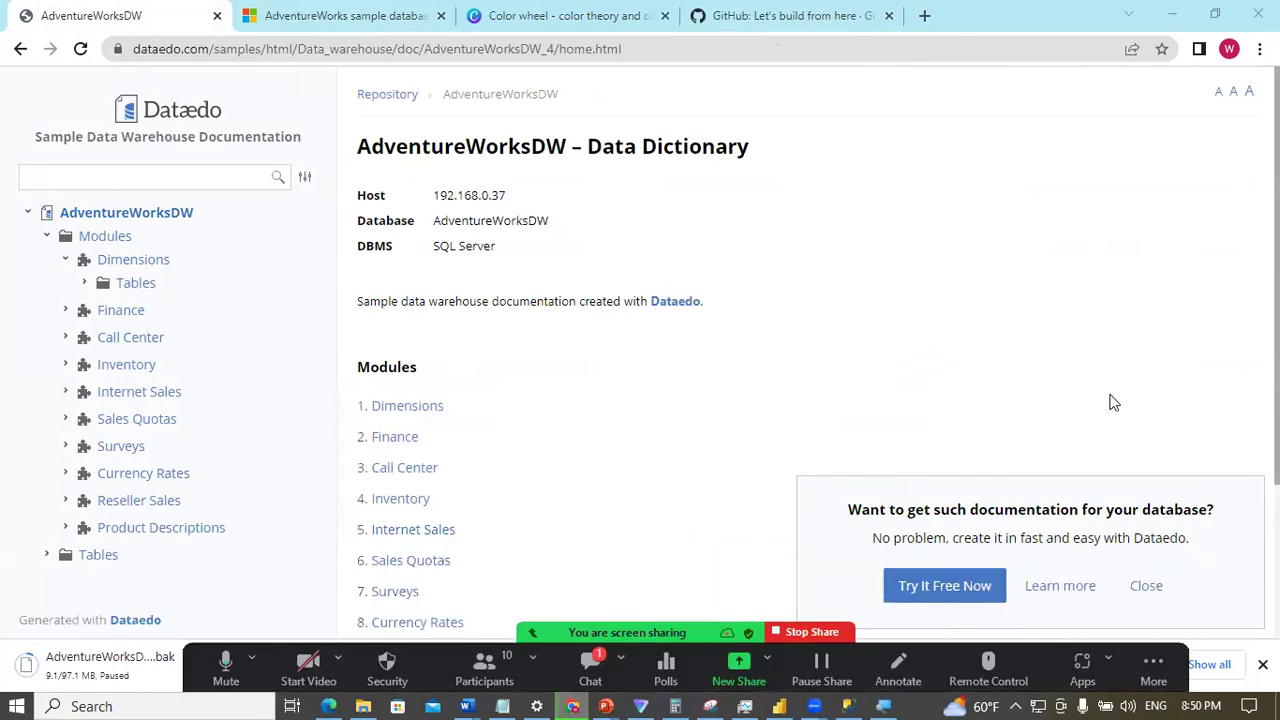
pyautogui.click(1147, 586)
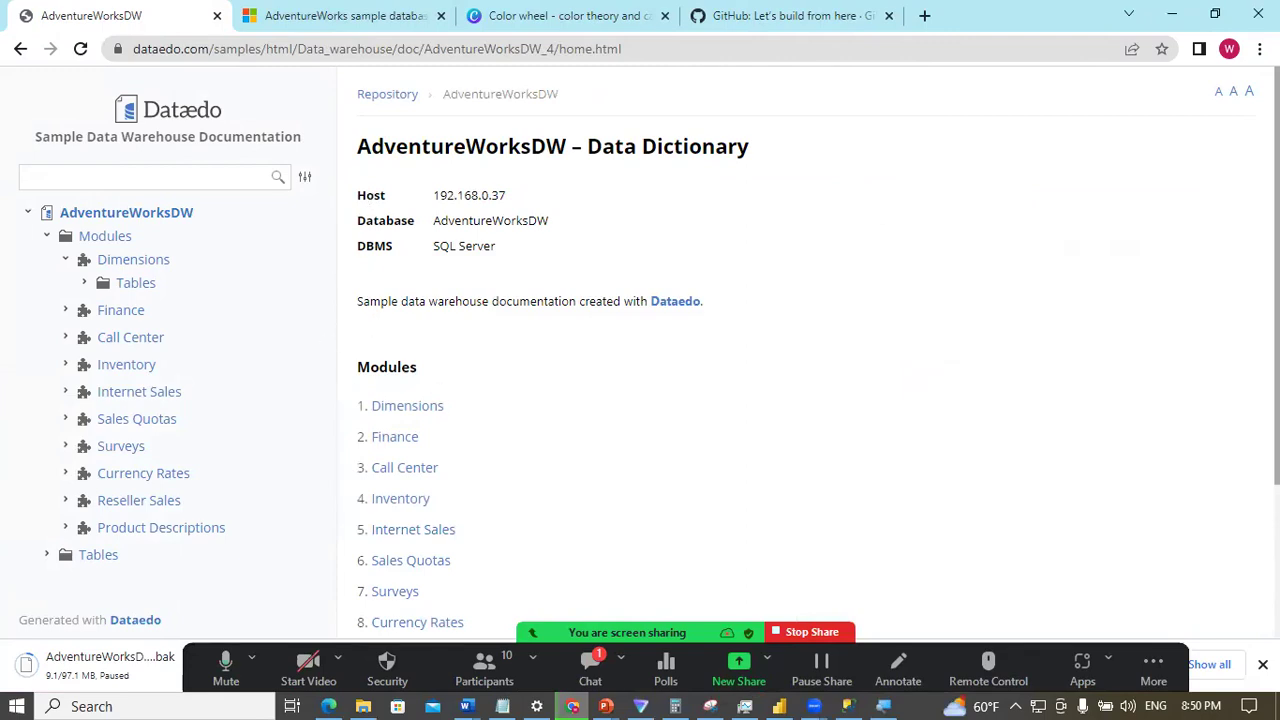
# Step: Review the module list, open the Dimensions module, and highlight the relationship between DimCustomer and DimGeography in its diagram
pyautogui.scroll(-3, 800, 400)
pyautogui.scroll(2, 800, 400)
pyautogui.scroll(-2, 800, 400)
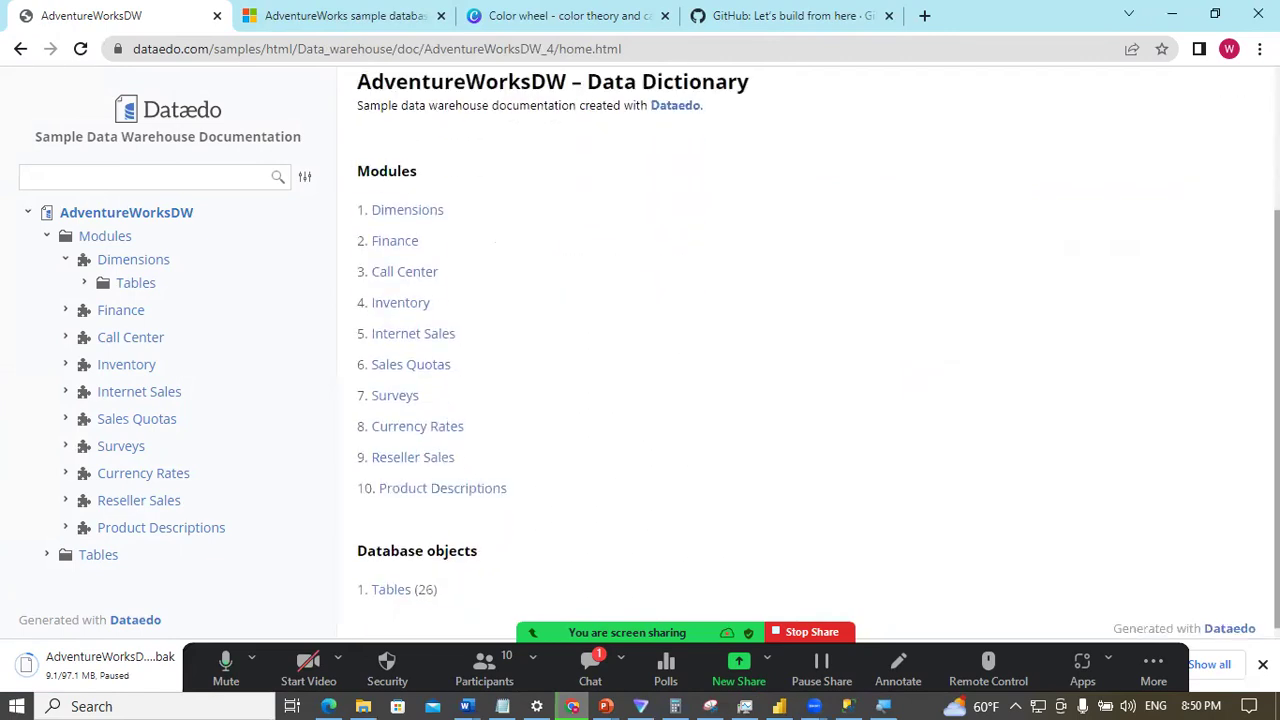
pyautogui.click(397, 218)
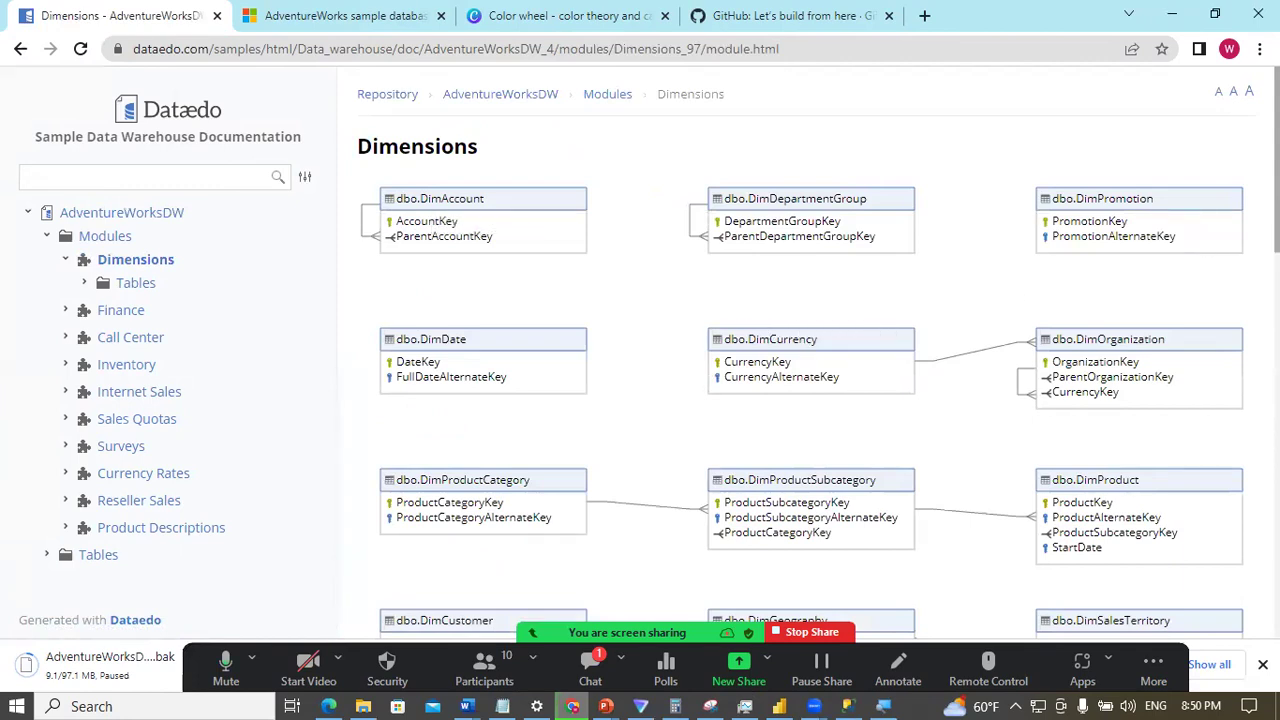
pyautogui.scroll(-2, 1014, 314)
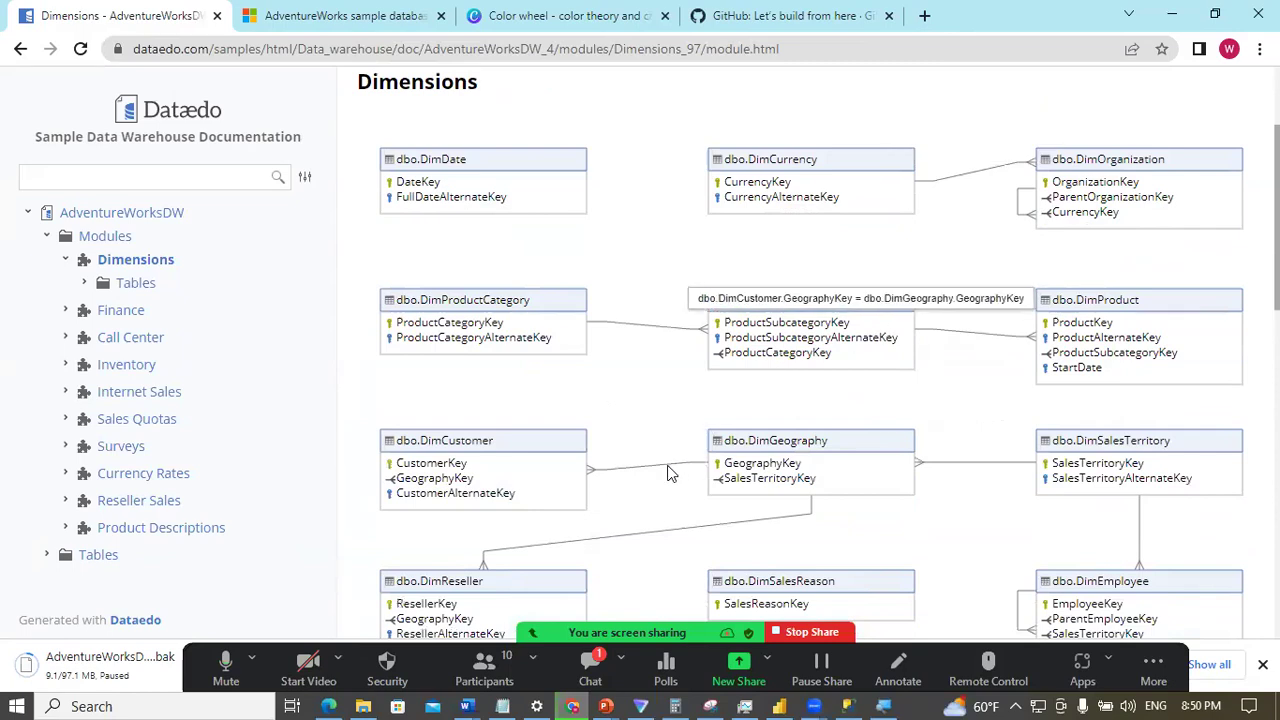
pyautogui.click(672, 468)
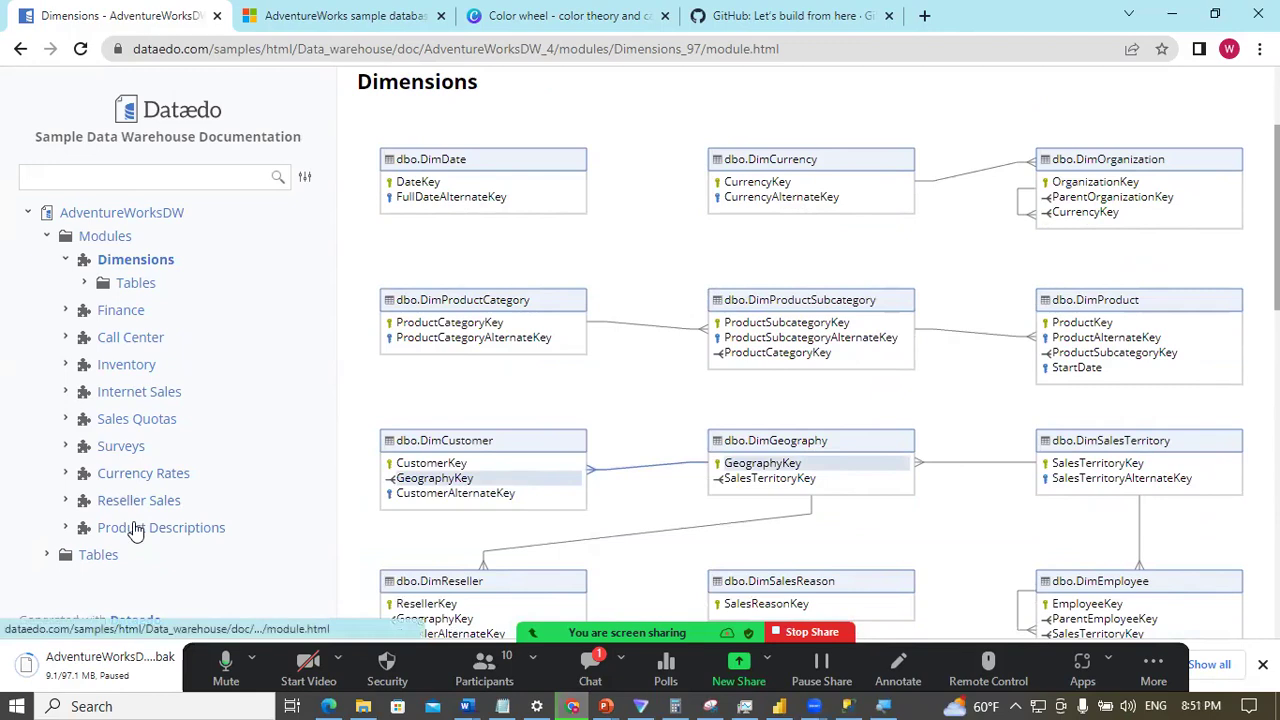
# Step: Open the Internet Sales module and inspect FactInternetSales' relationships to DimCustomer and DimProduct, highlighting the one to DimCurrency
pyautogui.click(139, 393)
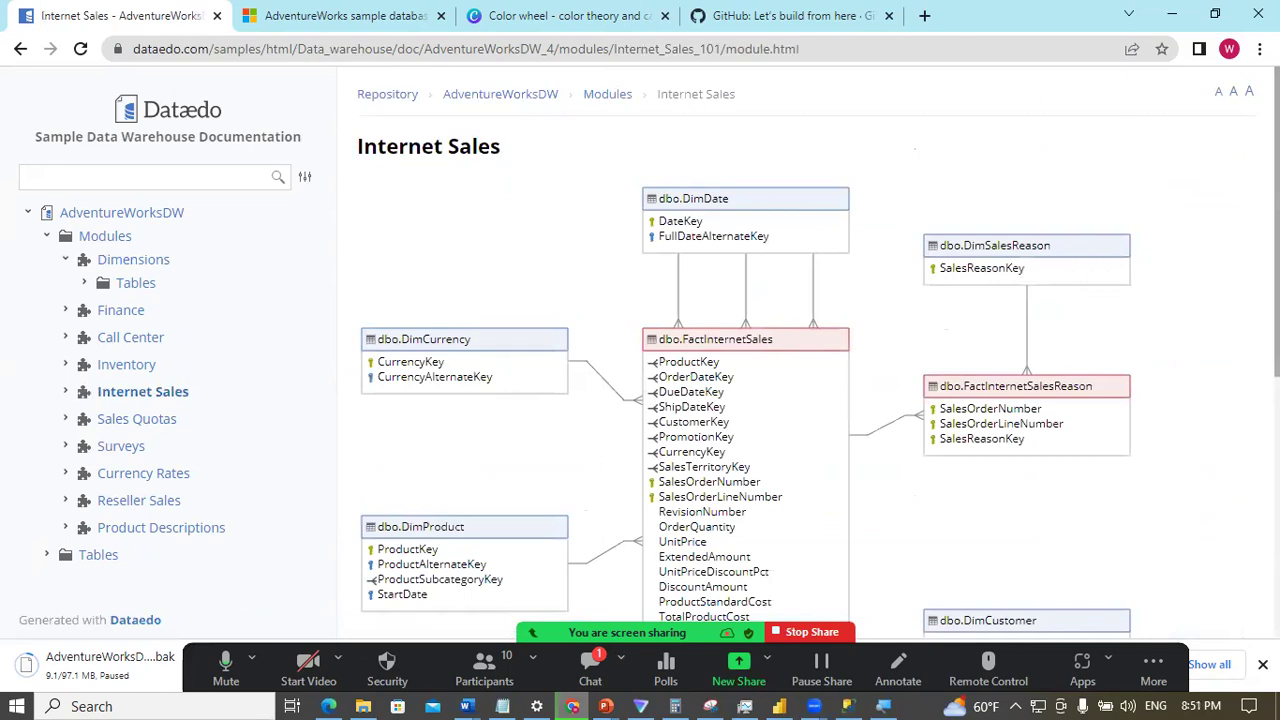
pyautogui.scroll(-1, 800, 350)
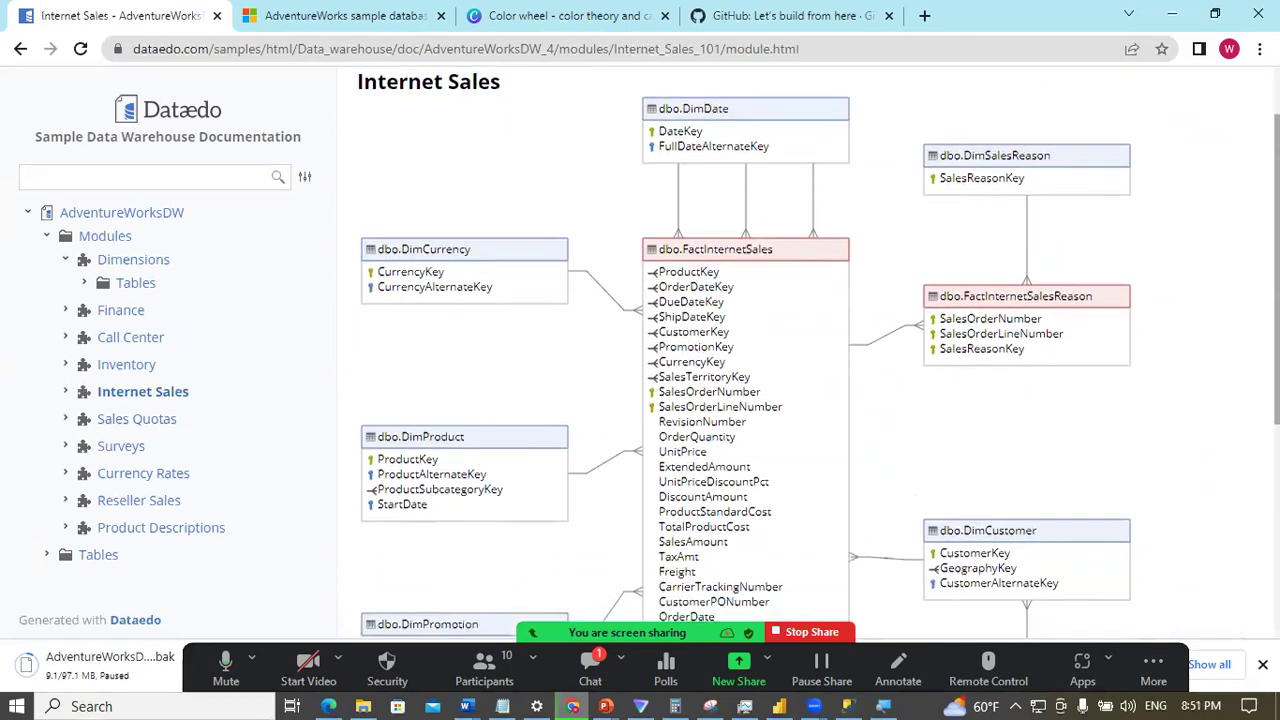
pyautogui.moveTo(877, 527)
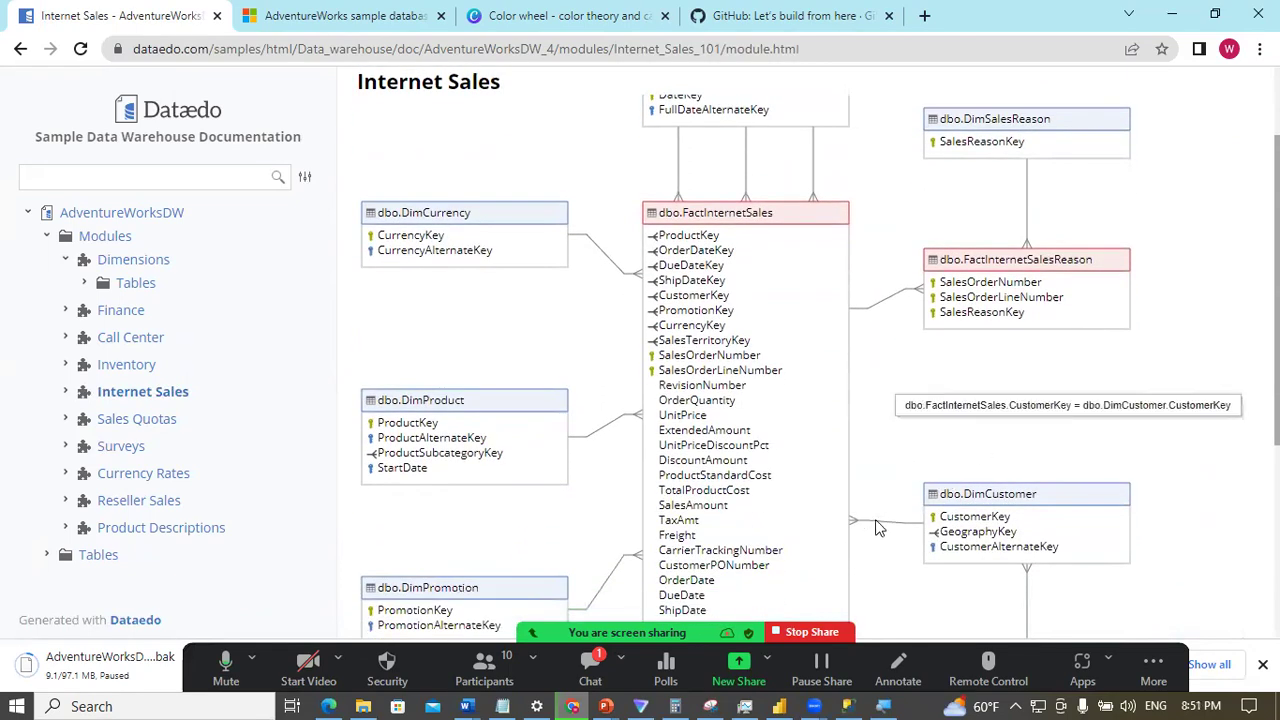
pyautogui.moveTo(611, 423)
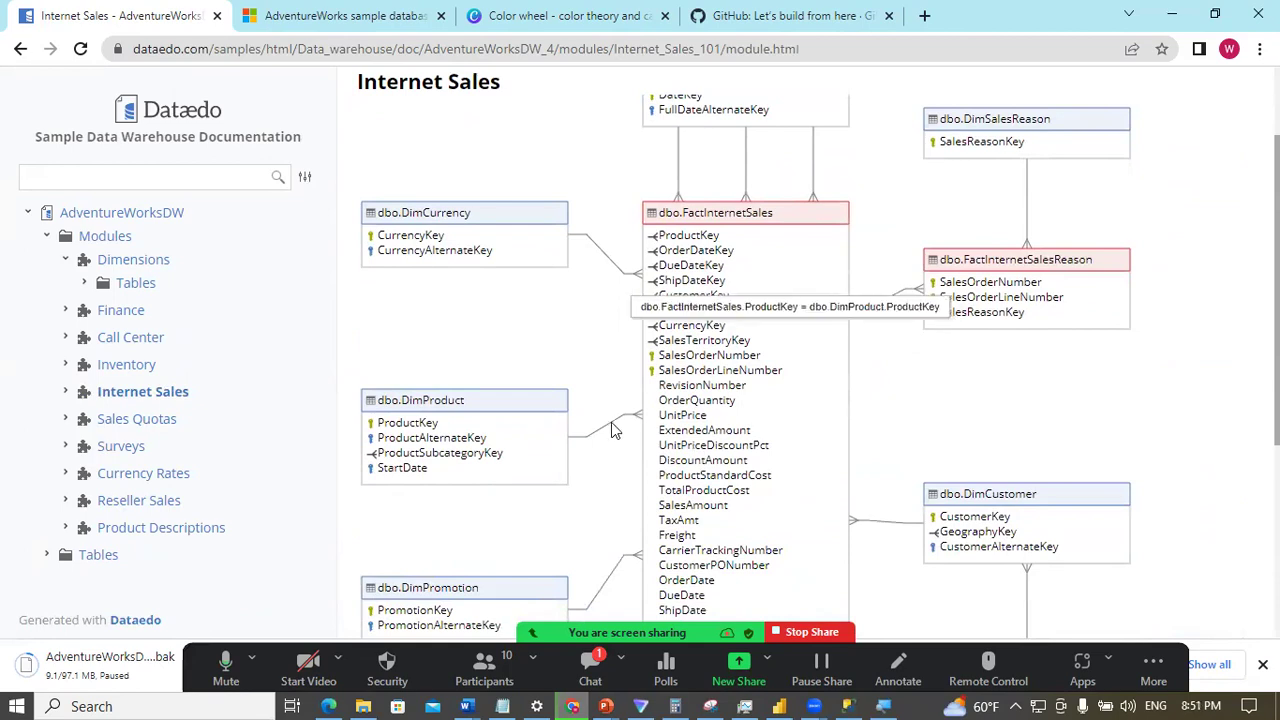
pyautogui.click(603, 252)
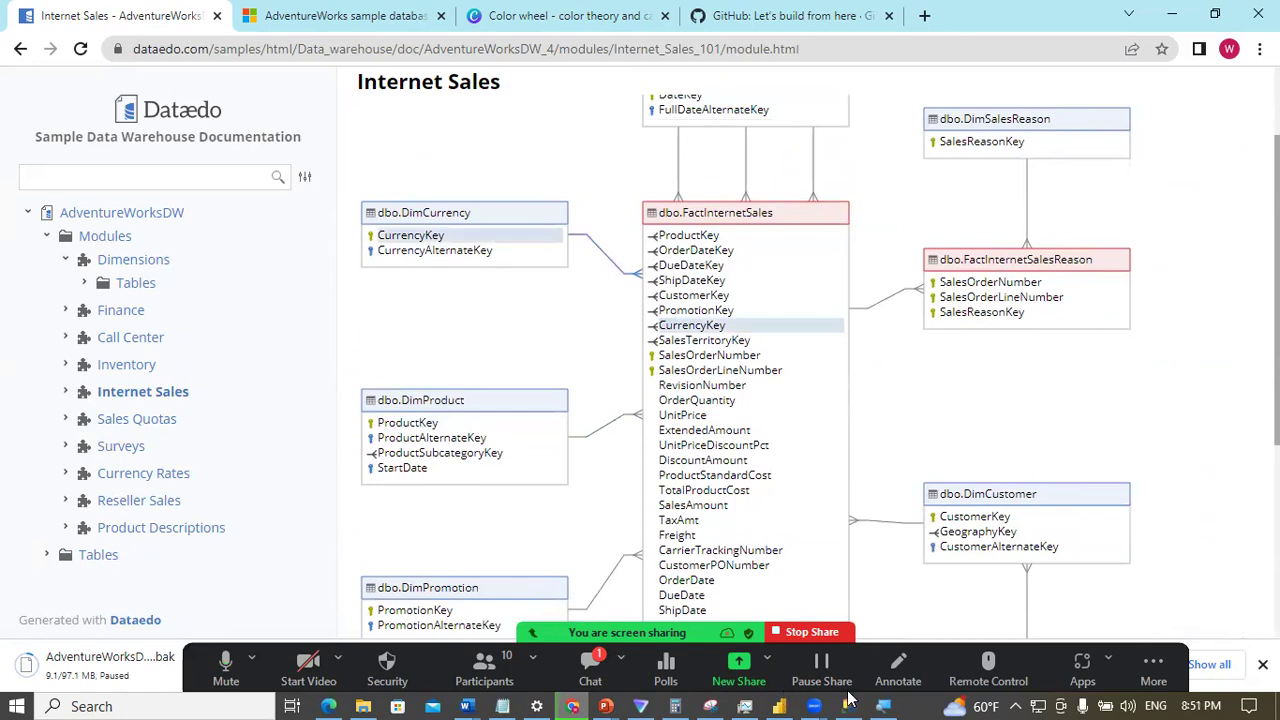
# Step: Switch to SQL Server Management Studio, collapse and re-expand the AdventureWorksDW2019 database, and browse its table list
pyautogui.moveTo(848, 700)
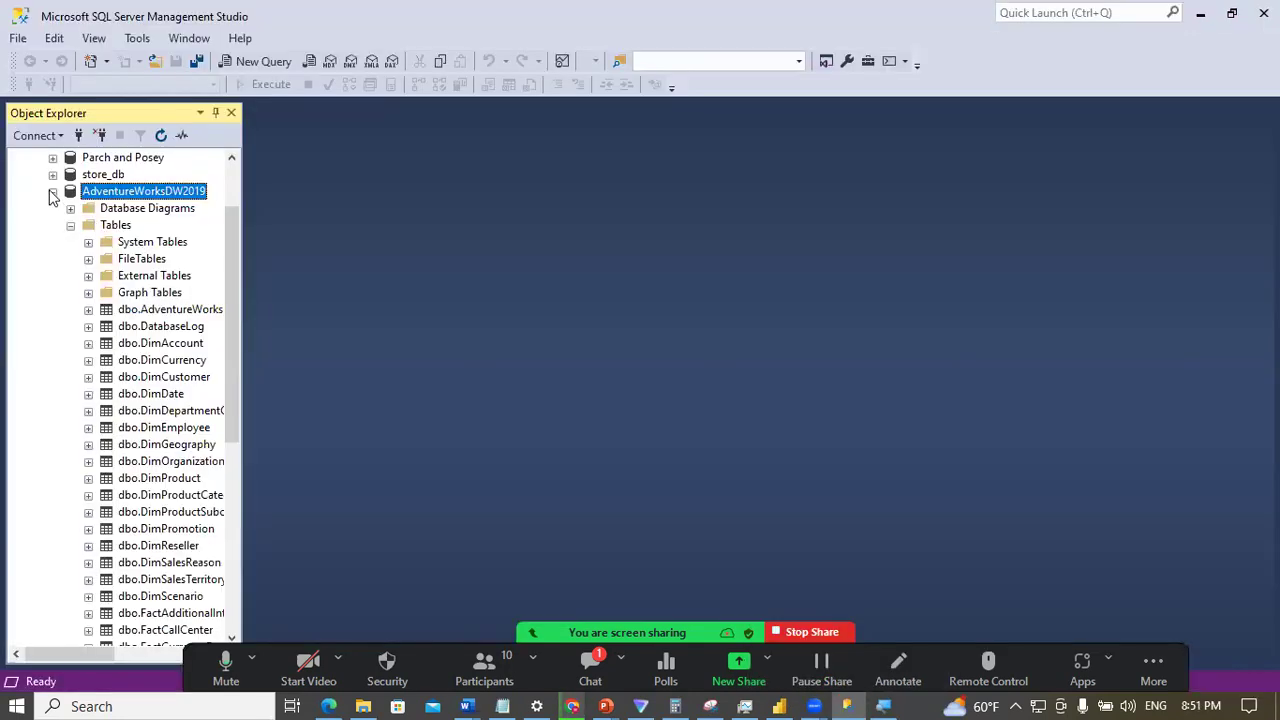
pyautogui.click(52, 193)
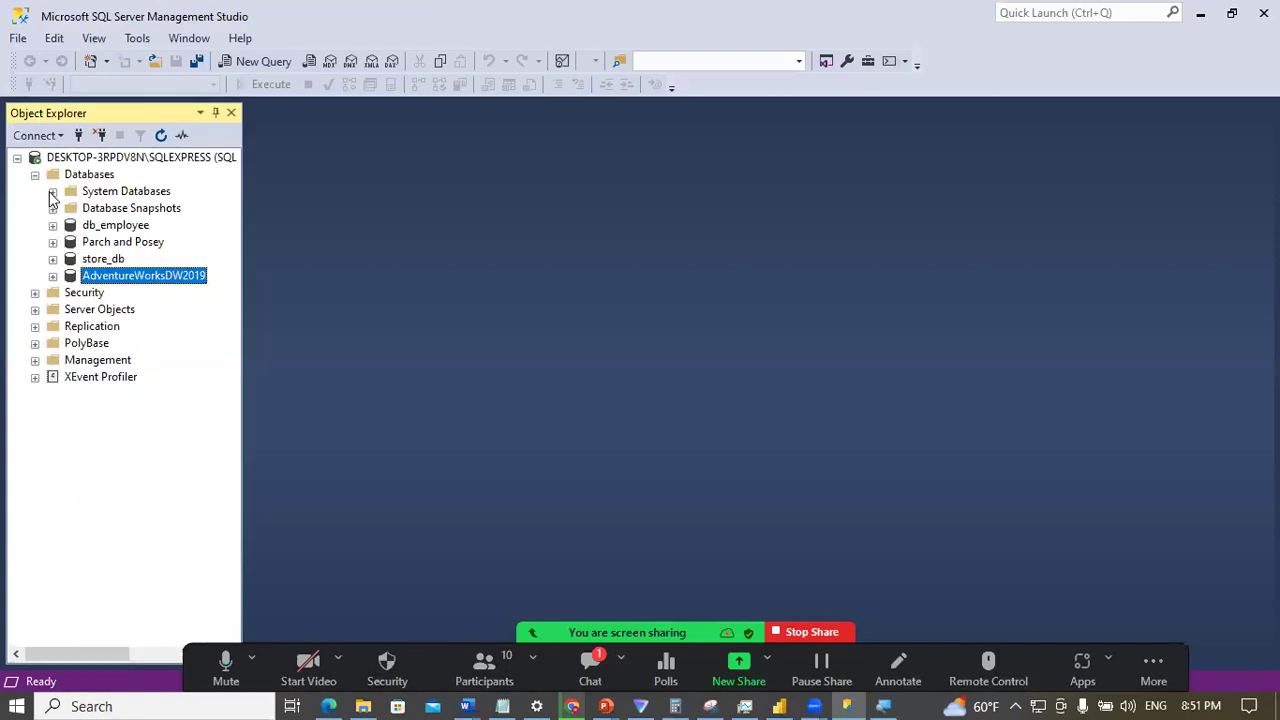
pyautogui.click(52, 277)
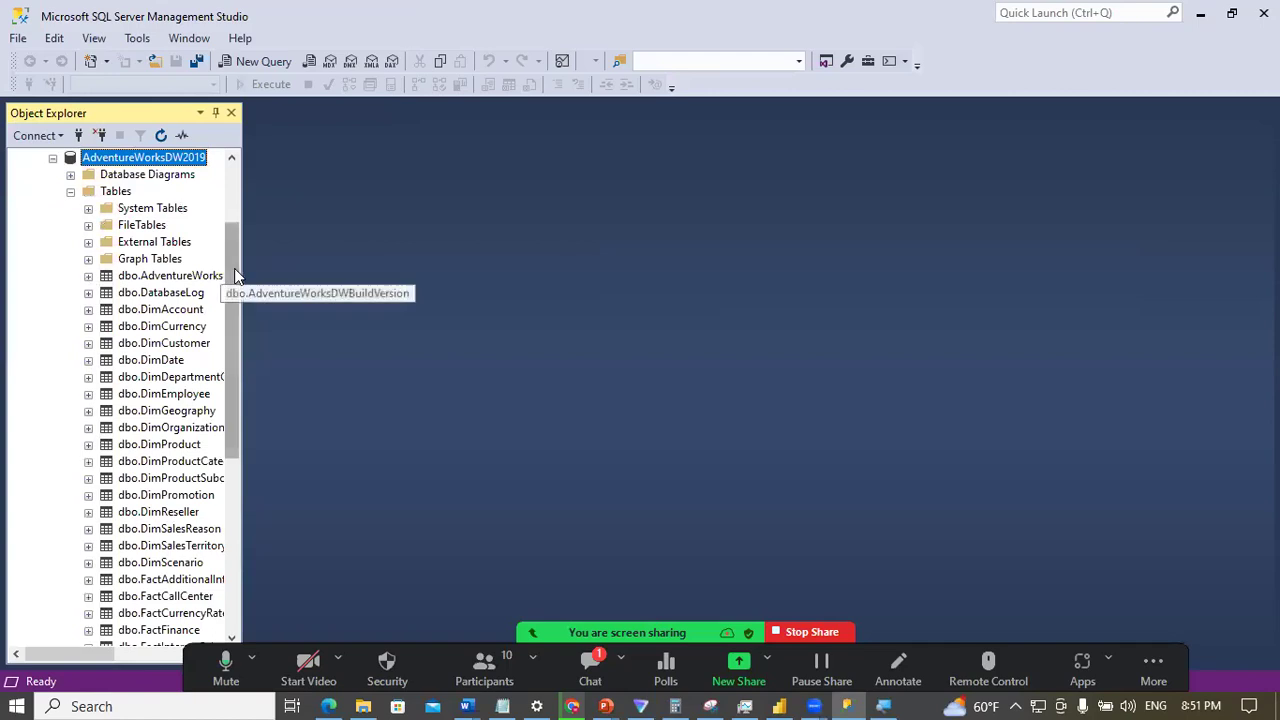
pyautogui.scroll(-1, 234, 292)
pyautogui.moveTo(234, 298); pyautogui.dragTo(234, 247)
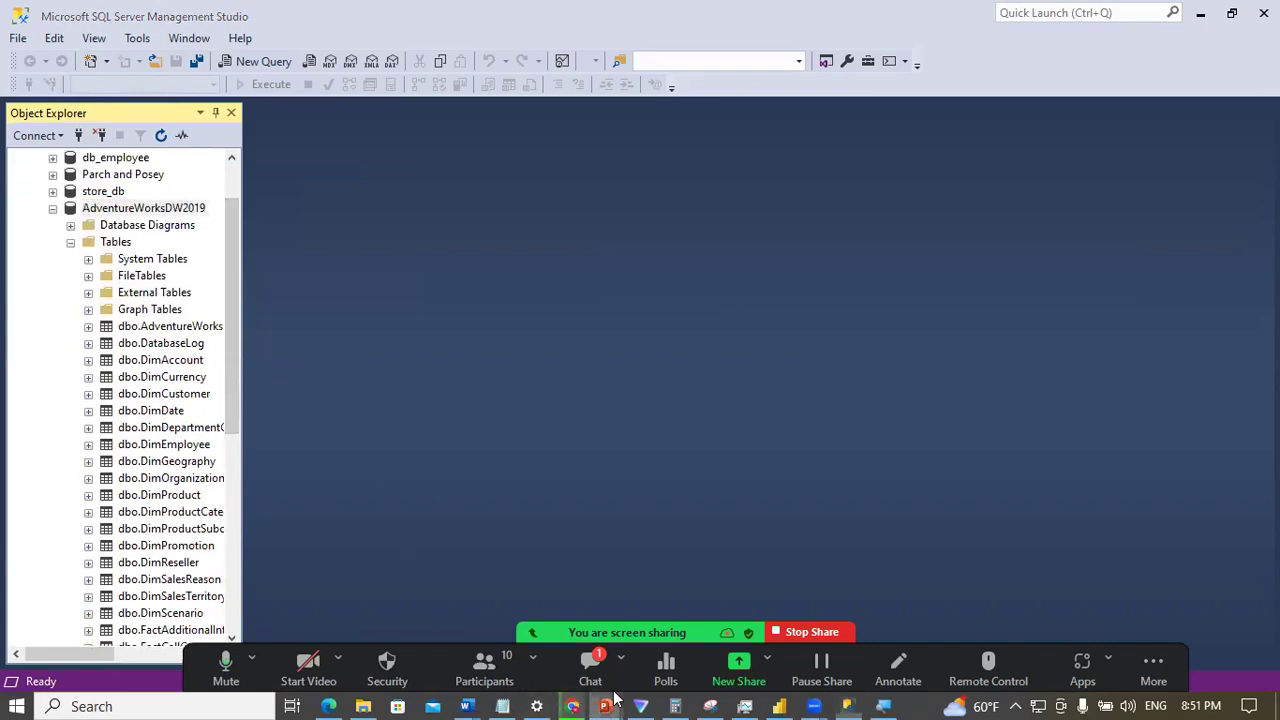
# Step: Switch to the PowerPoint slide show and display the Business Problem slide
pyautogui.moveTo(607, 705)
pyautogui.click(881, 639)
pyautogui.press('Left')
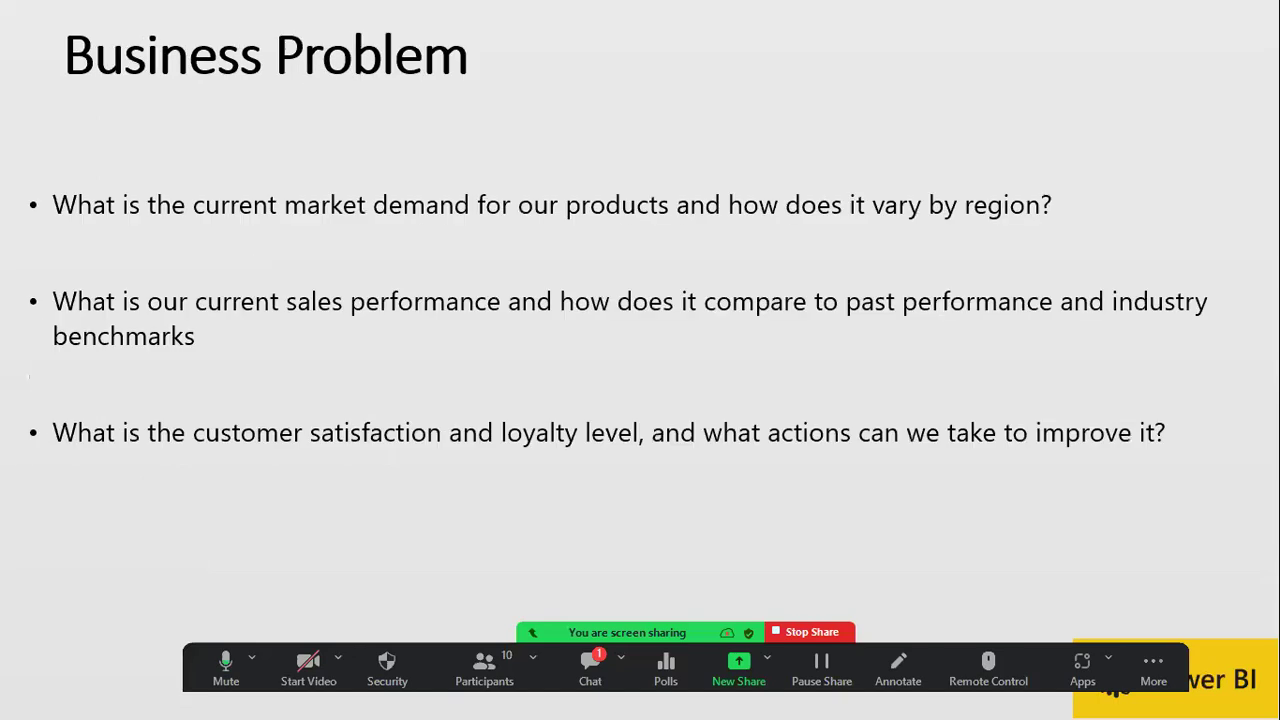
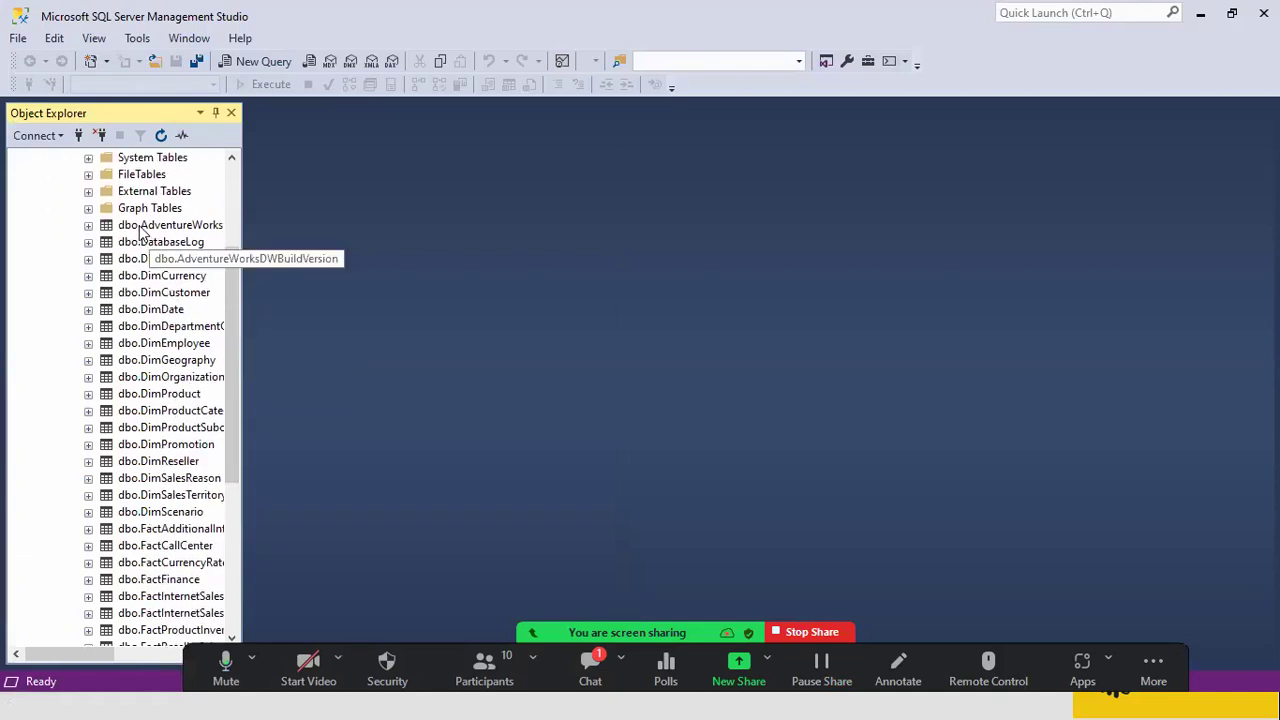
# Step: In SQL Server Management Studio, select the dbo.DimCustomer table and browse down to the fact tables of AdventureWorksDW2019
pyautogui.click(141, 227)
pyautogui.press('Down')
pyautogui.press('Down')
pyautogui.press('Down')
pyautogui.press('Down')
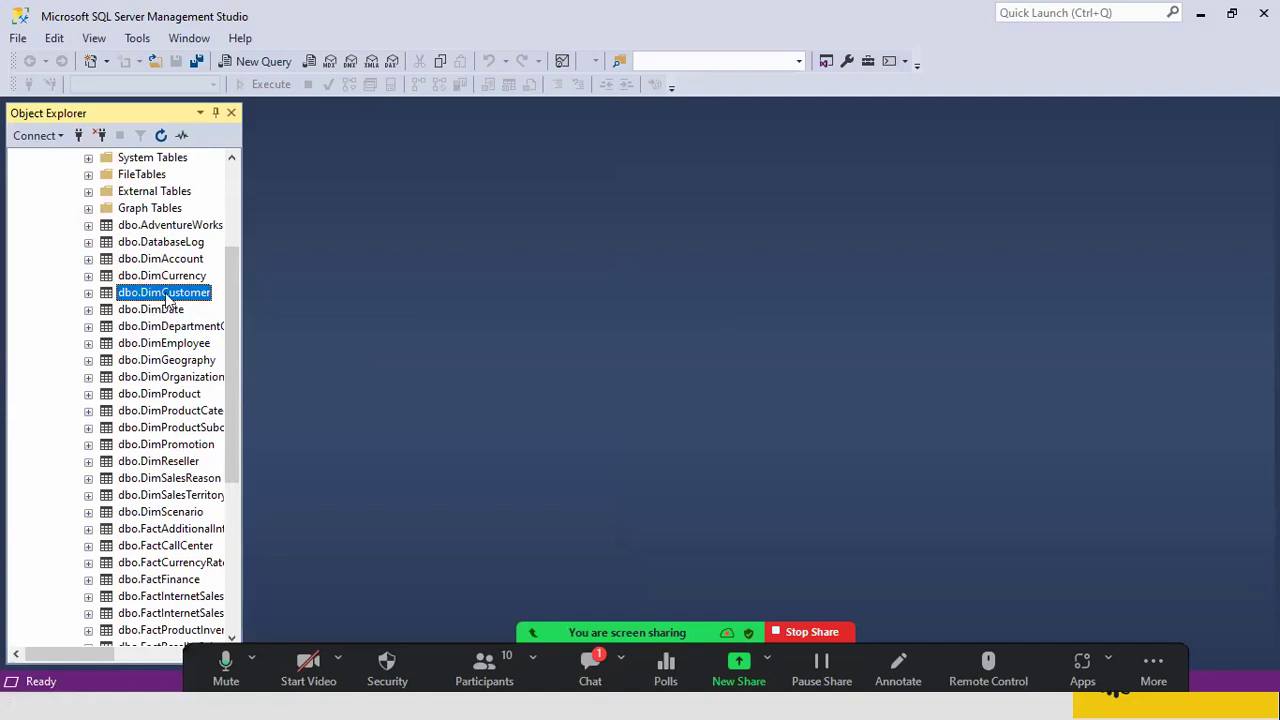
pyautogui.moveTo(232, 369); pyautogui.dragTo(232, 465)
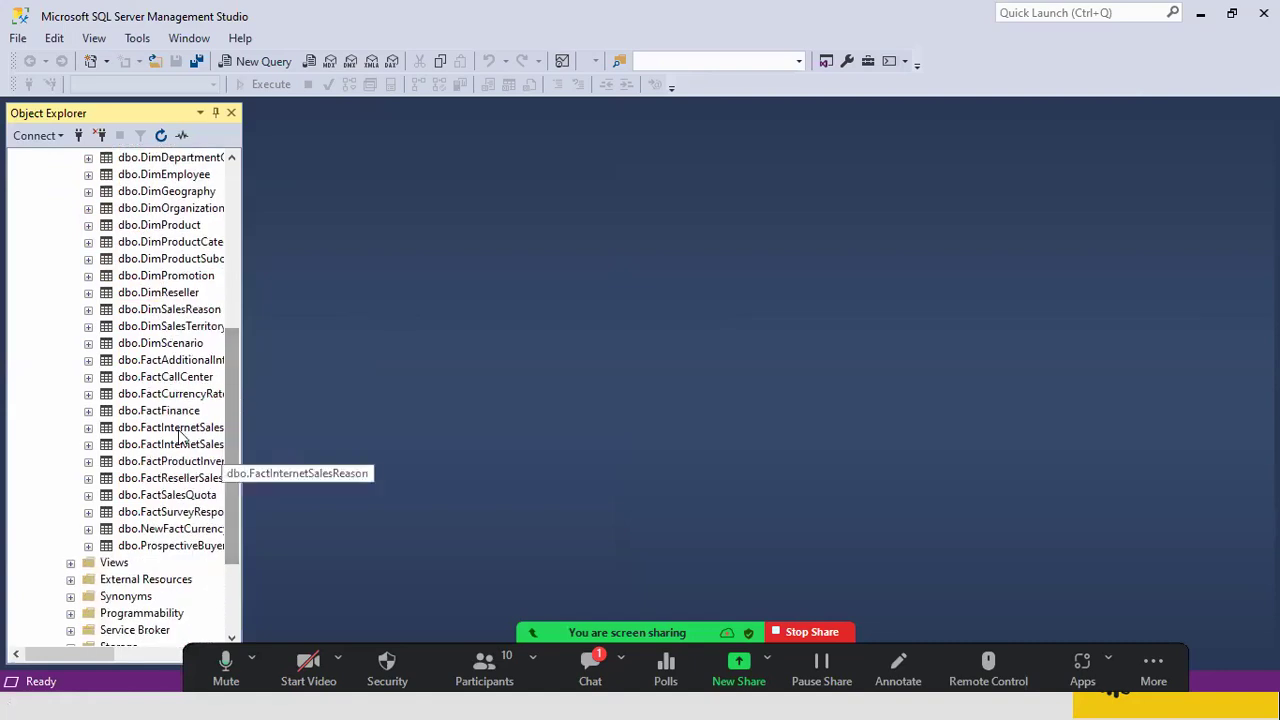
# Step: Go from dbo.FactCurrencyRate back to the product dimension tables and widen Object Explorer to show full table names
pyautogui.click(143, 396)
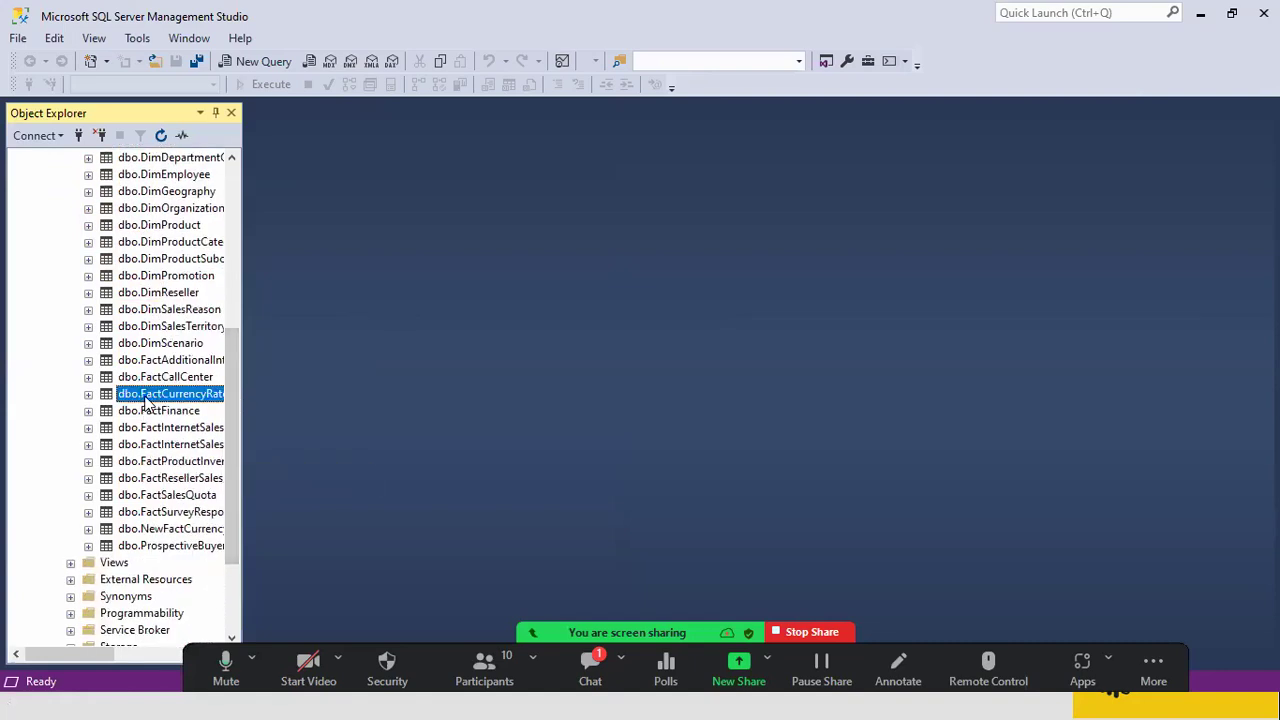
pyautogui.moveTo(232, 378); pyautogui.dragTo(232, 303)
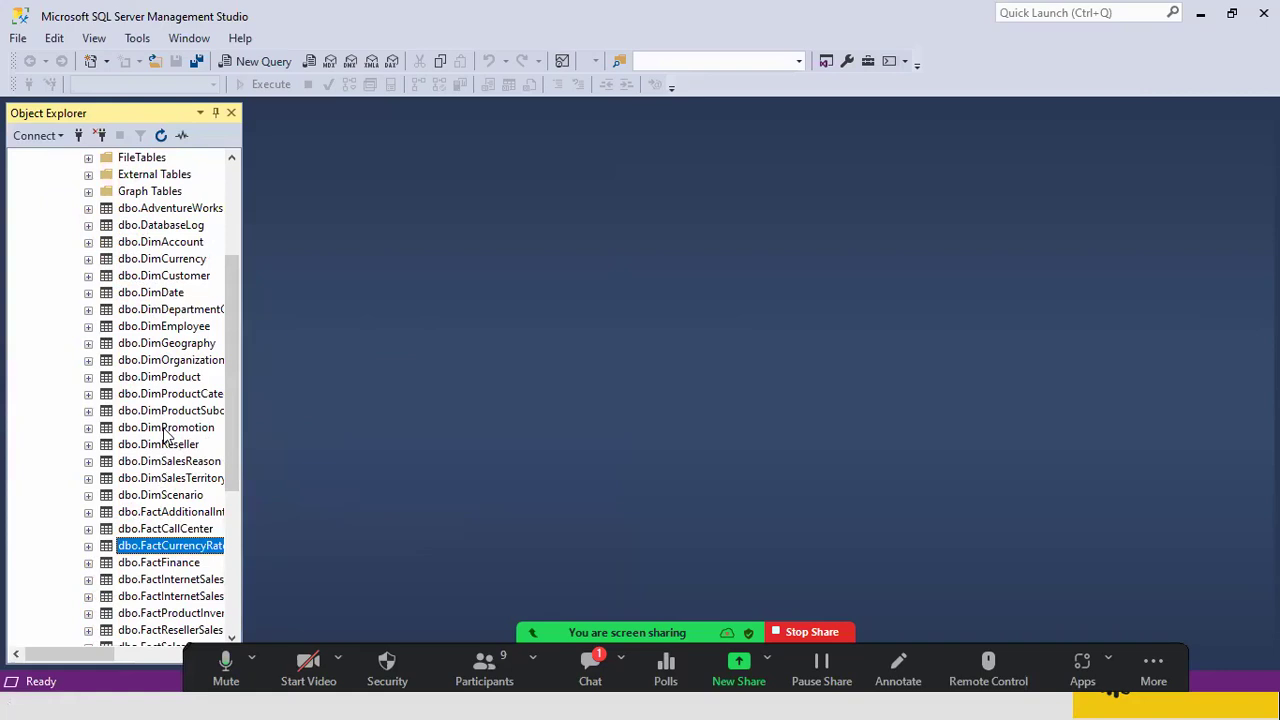
pyautogui.click(160, 379)
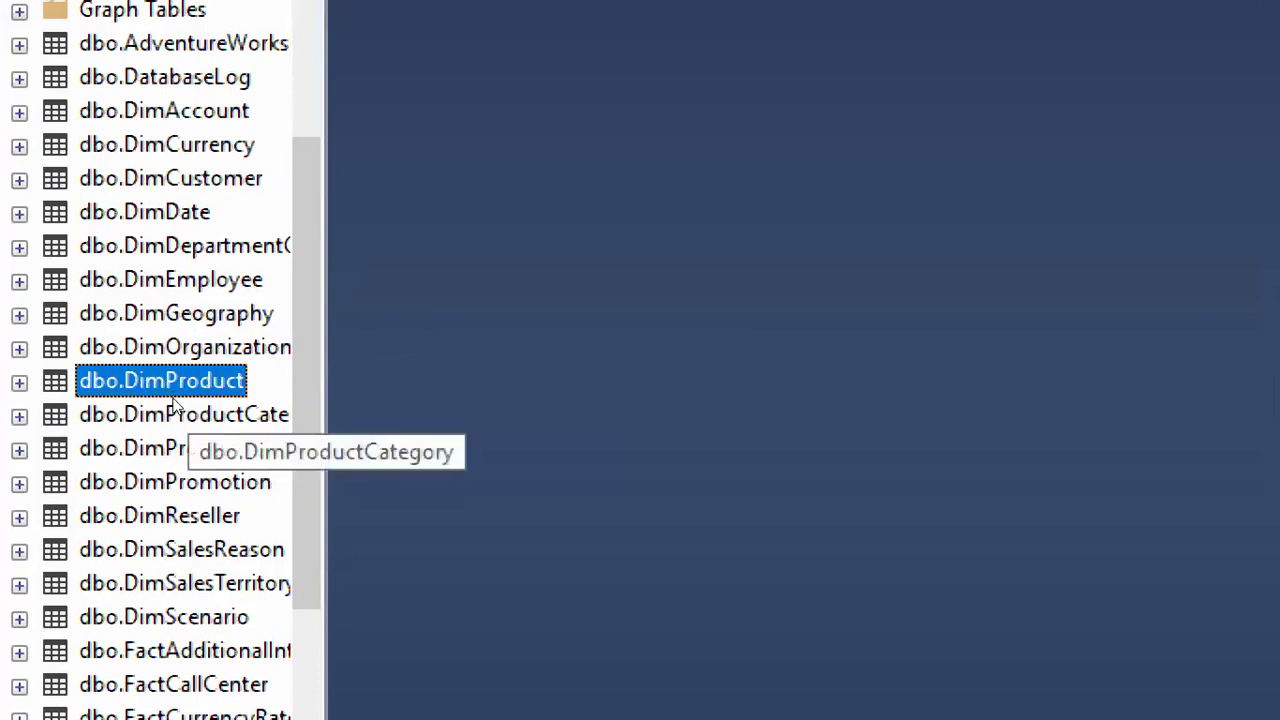
pyautogui.click(172, 406)
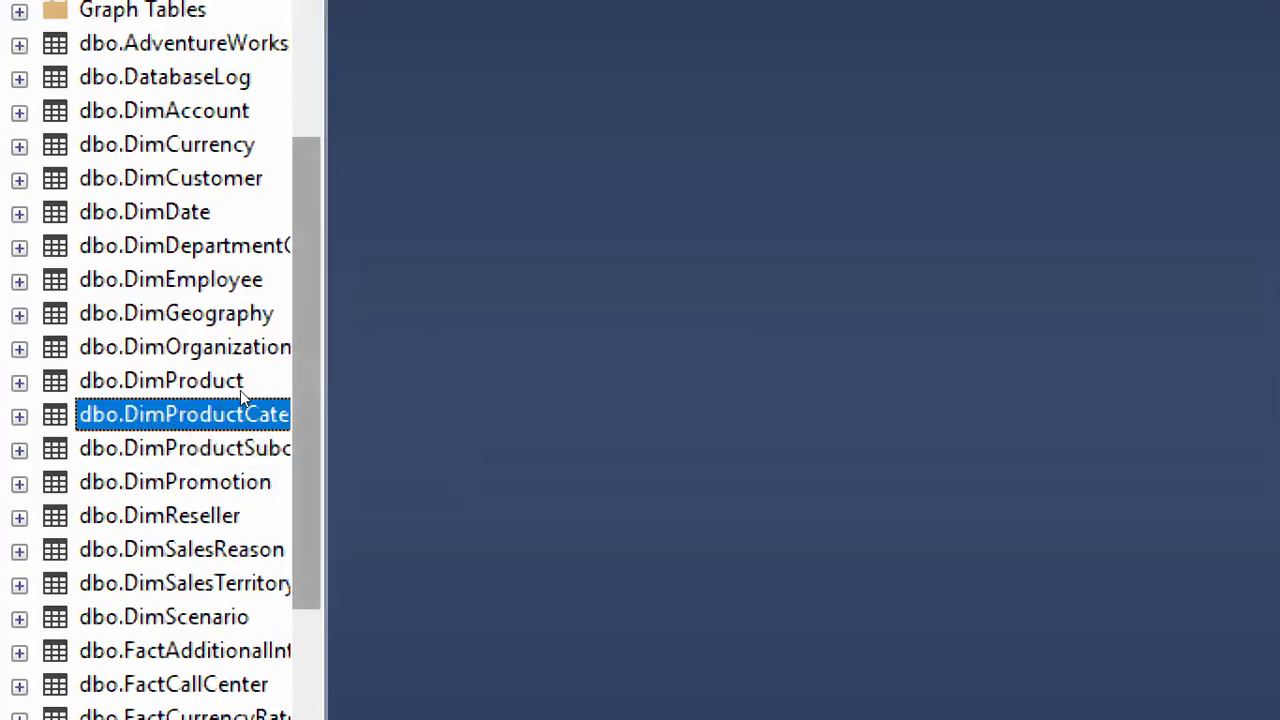
pyautogui.moveTo(244, 390); pyautogui.dragTo(297, 385)
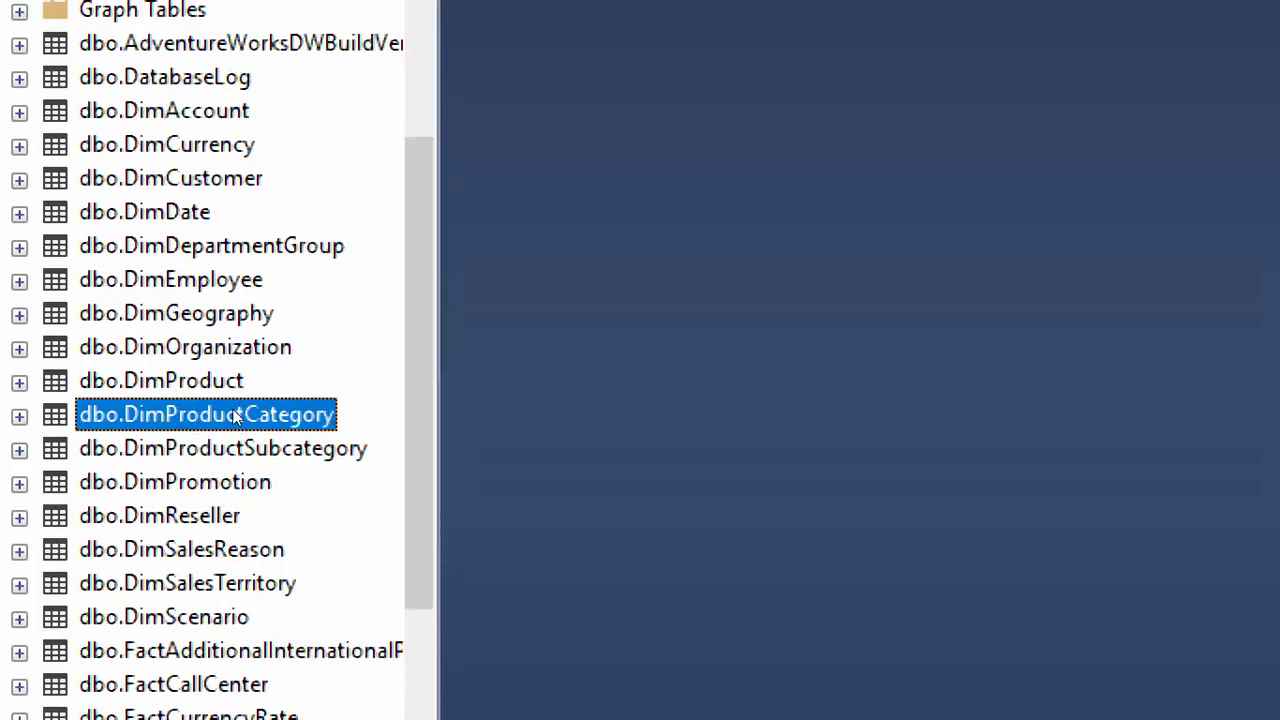
# Step: Review the DimProduct, DimProductCategory, DimProductSubcategory and DimGeography tables in the AdventureWorksDW2019 table list
pyautogui.press('Down')
pyautogui.click(171, 380)
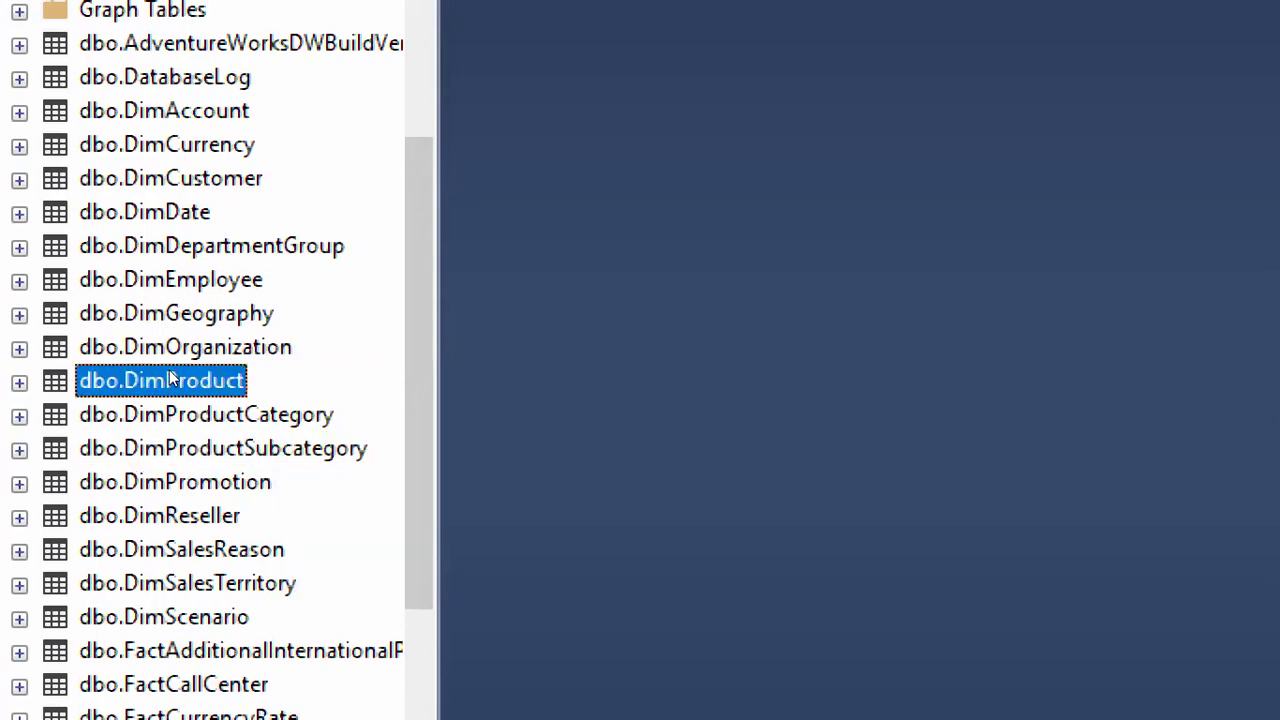
pyautogui.click(176, 412)
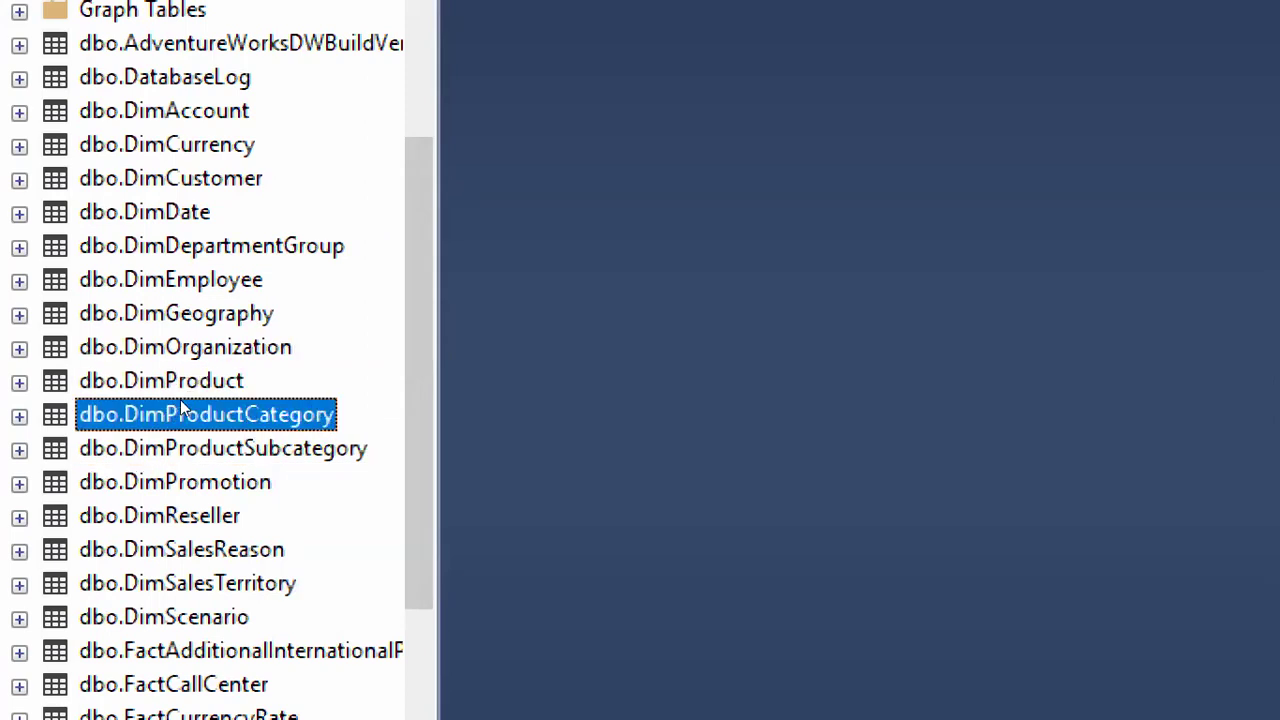
pyautogui.press('Down')
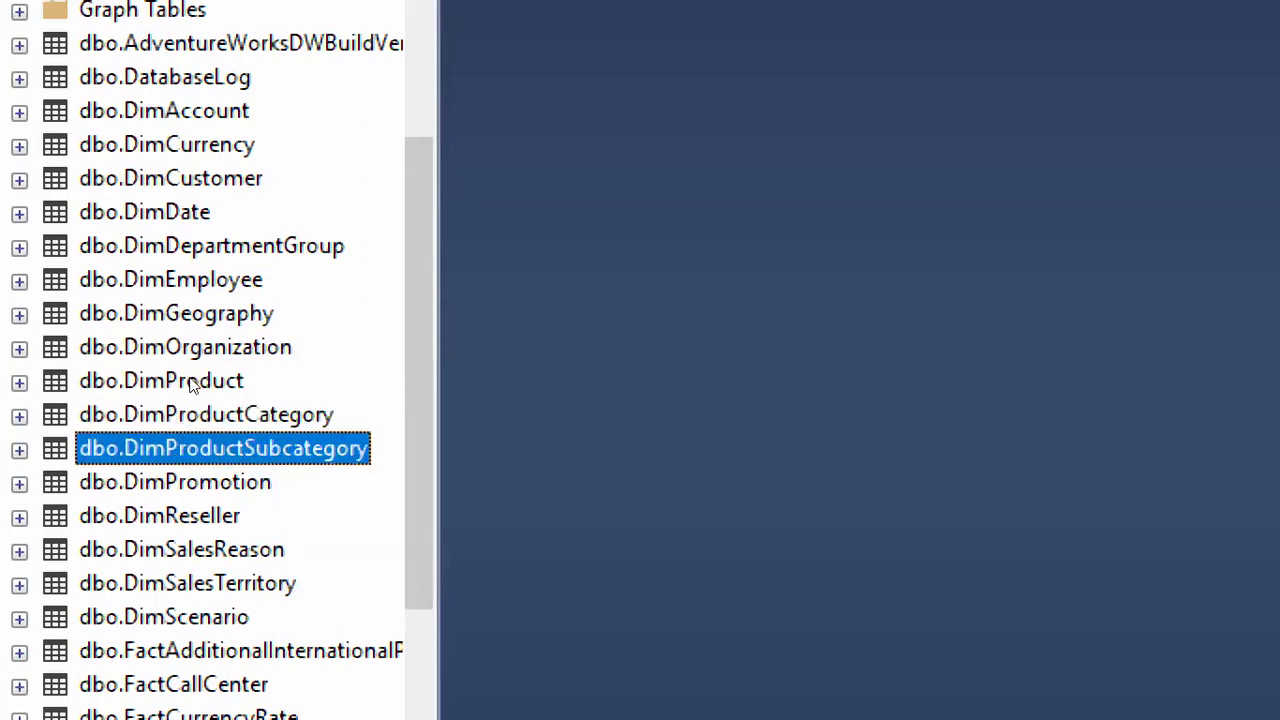
pyautogui.click(175, 388)
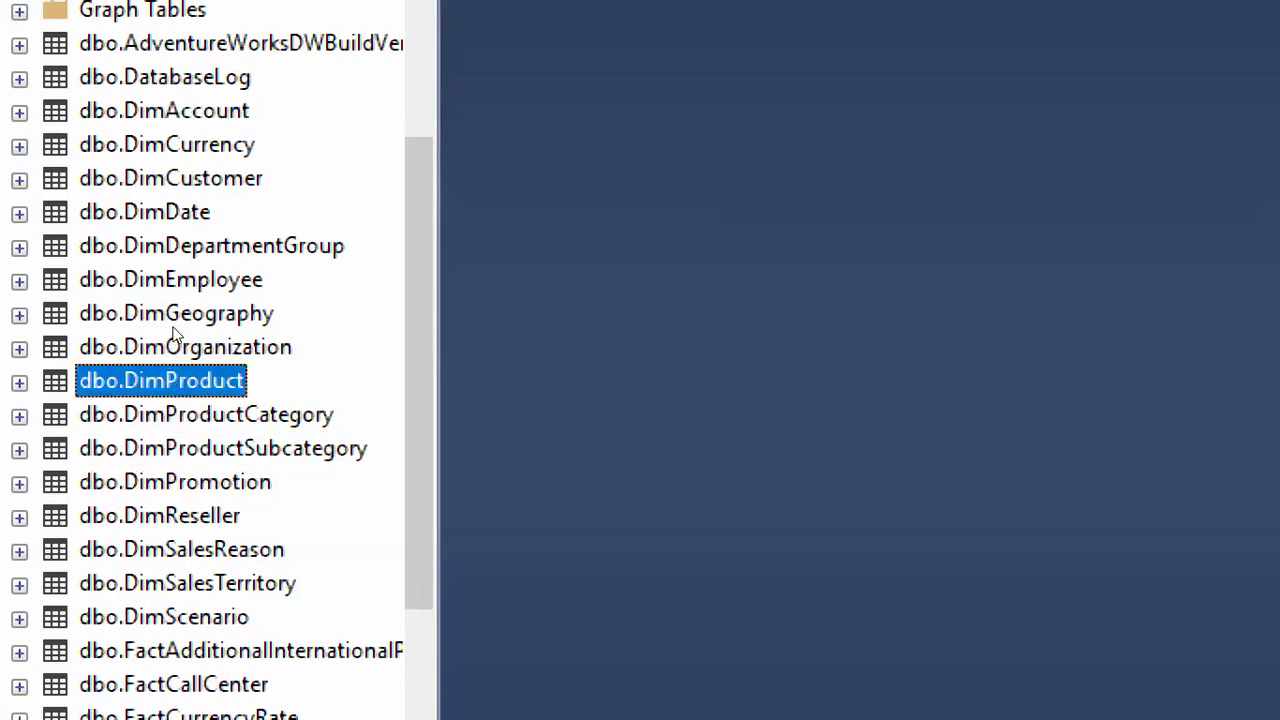
pyautogui.press('Up')
pyautogui.press('Up')
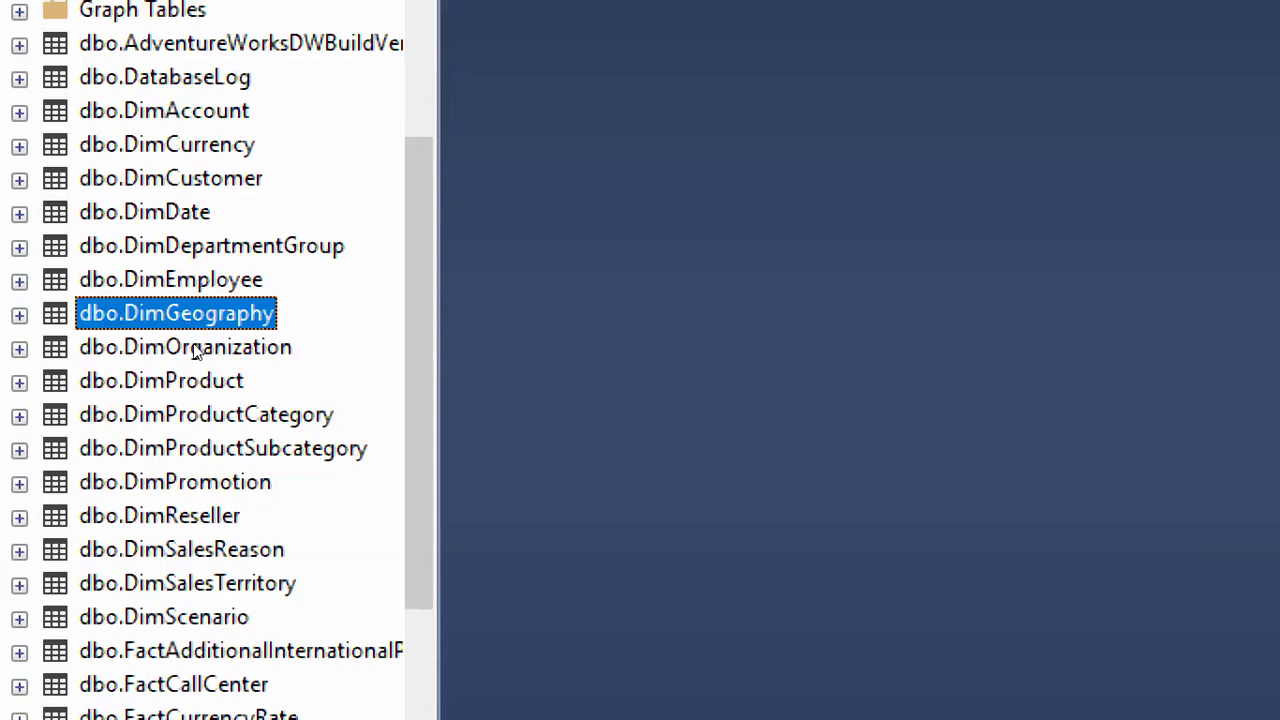
pyautogui.scroll(3, 286, 295)
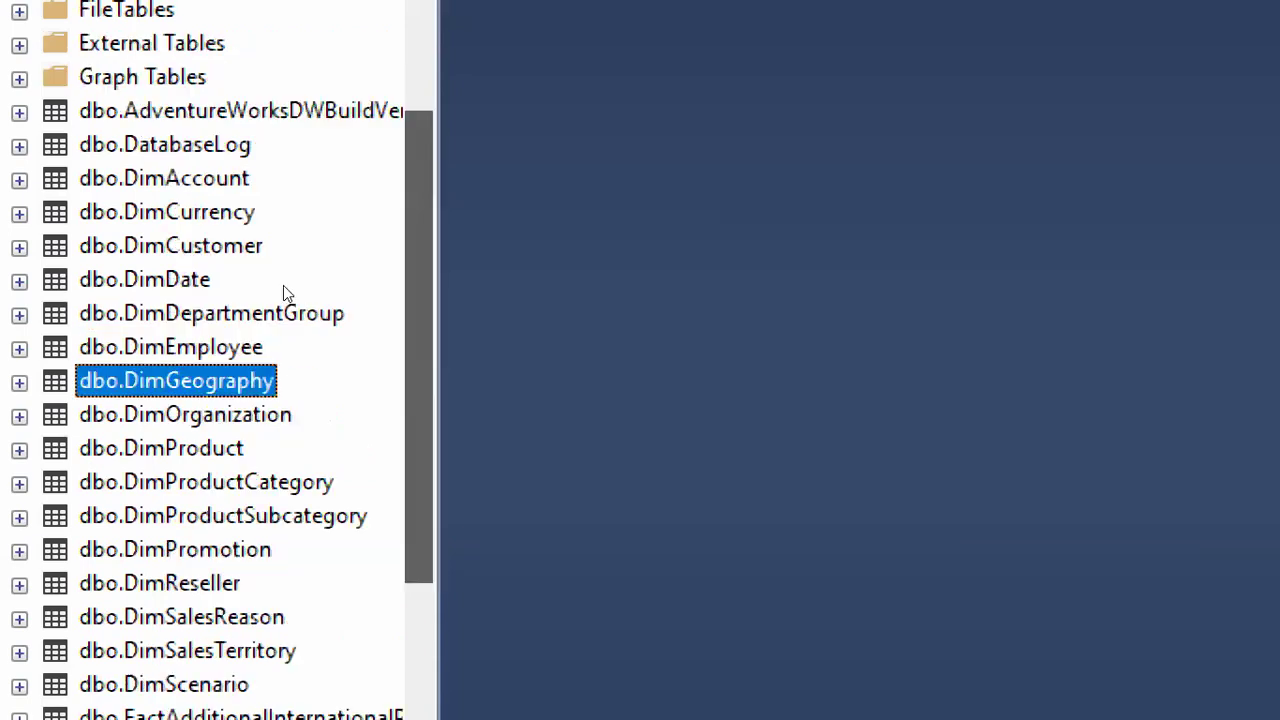
pyautogui.scroll(-2, 287, 306)
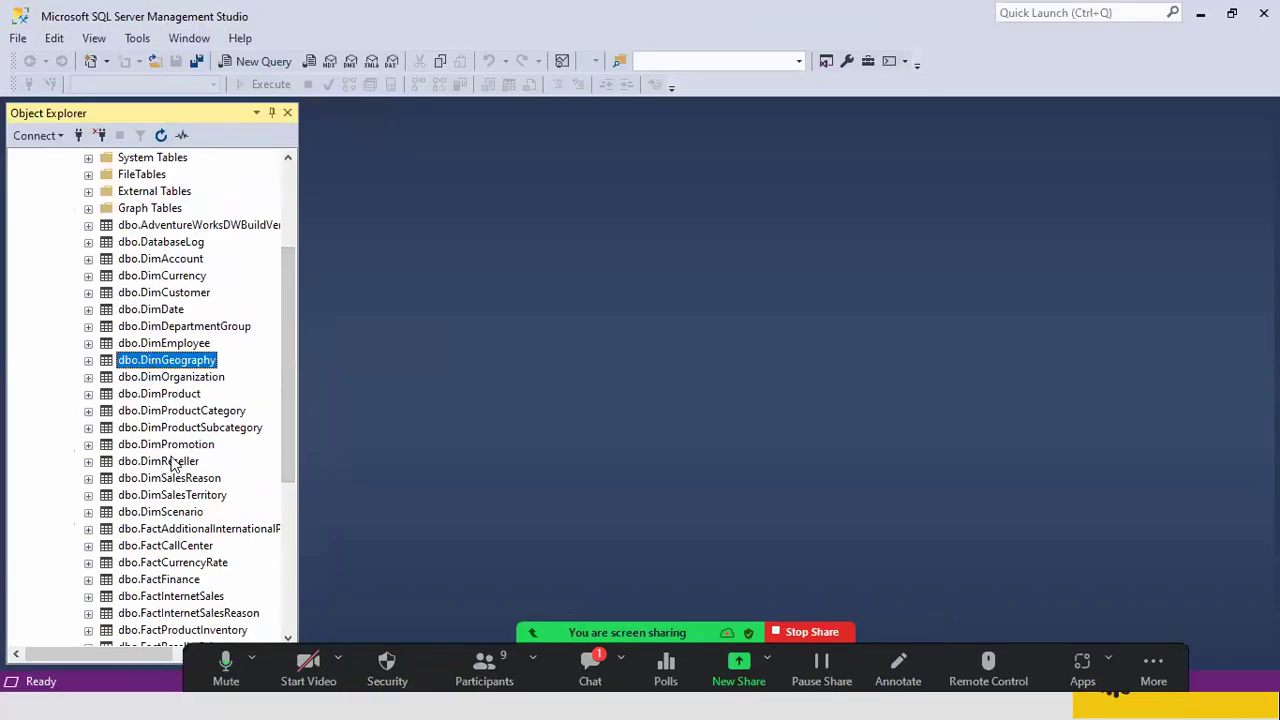
# Step: Query the top 1000 rows of dbo.DimProduct and highlight the EnglishProductName column in the results
pyautogui.click(172, 396)
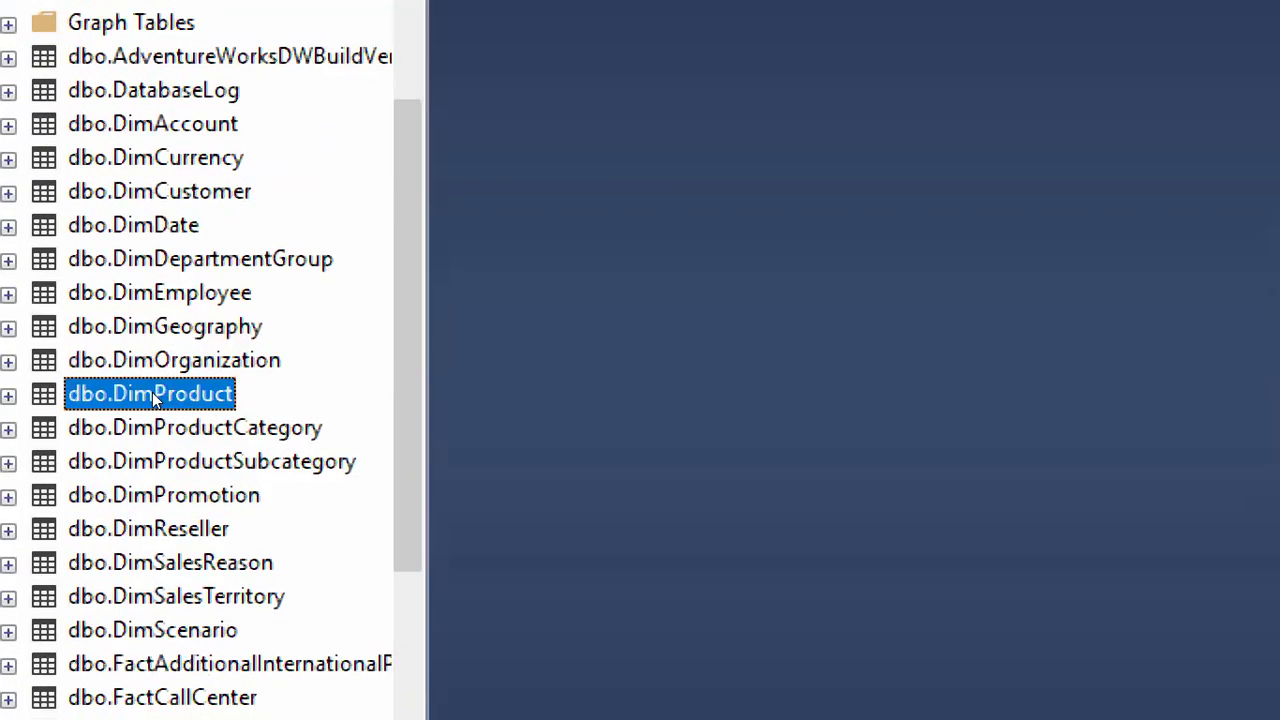
pyautogui.rightClick(155, 396)
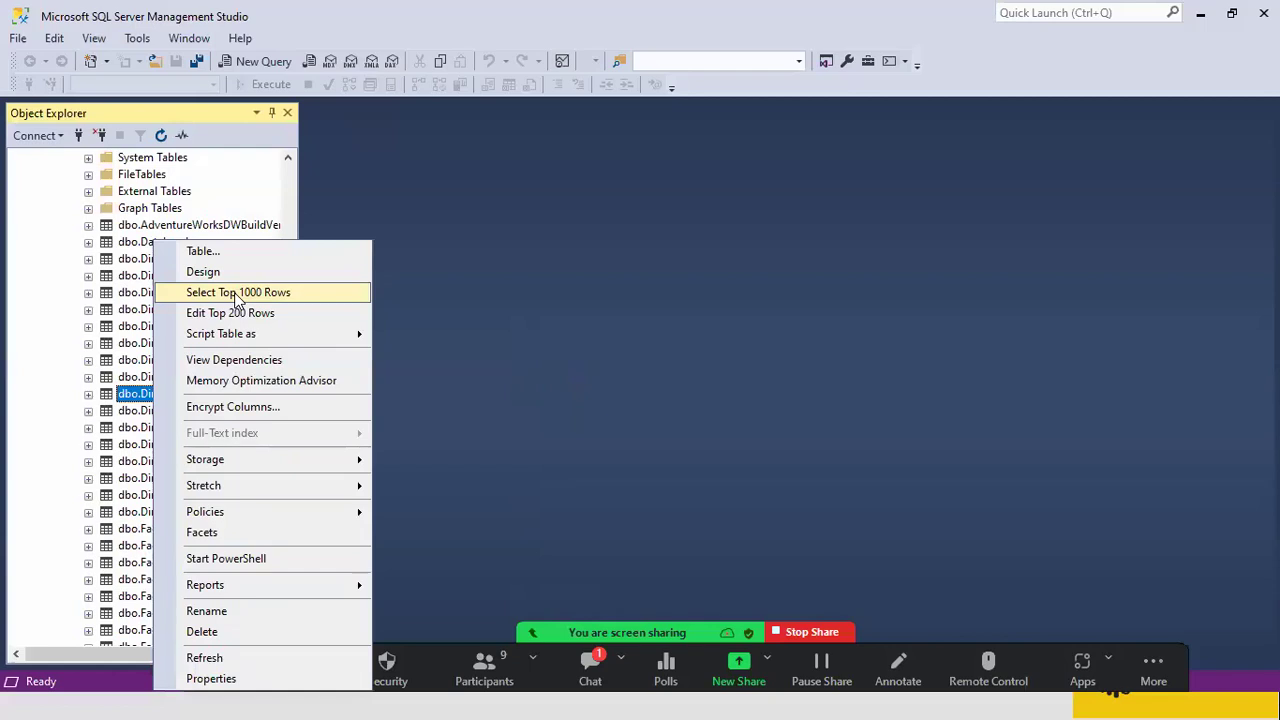
pyautogui.click(306, 195)
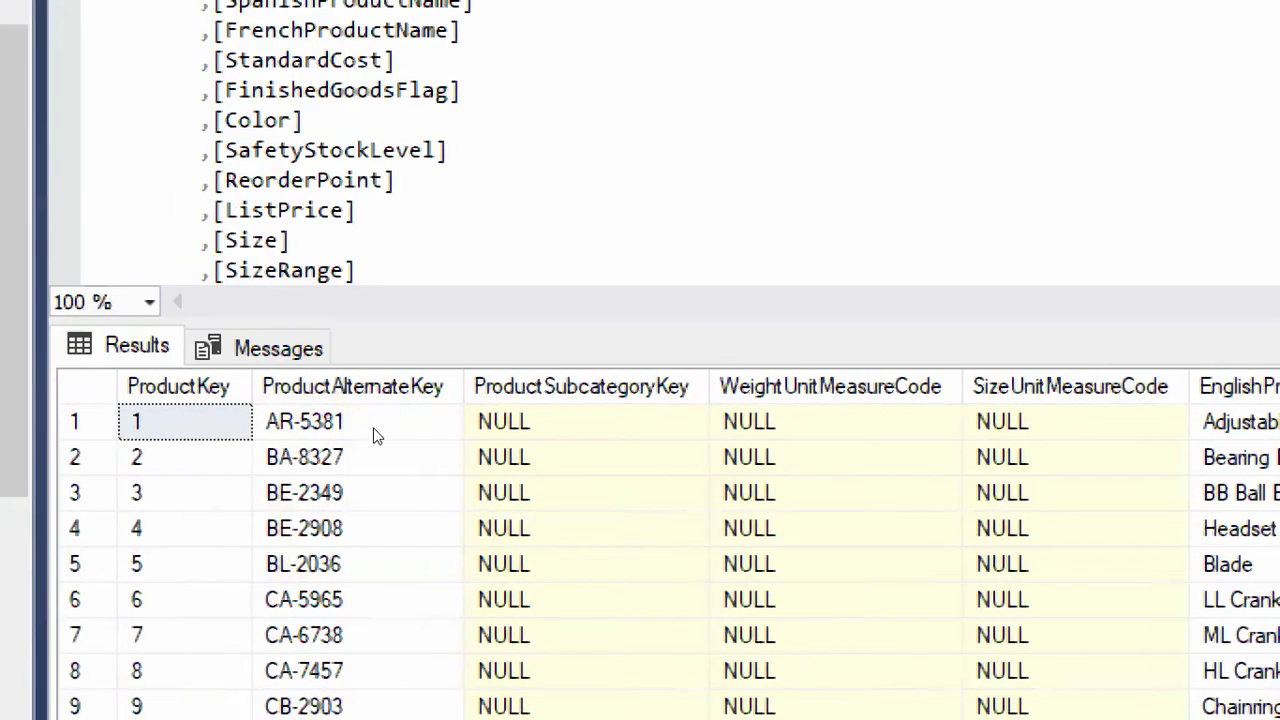
pyautogui.press('F6')
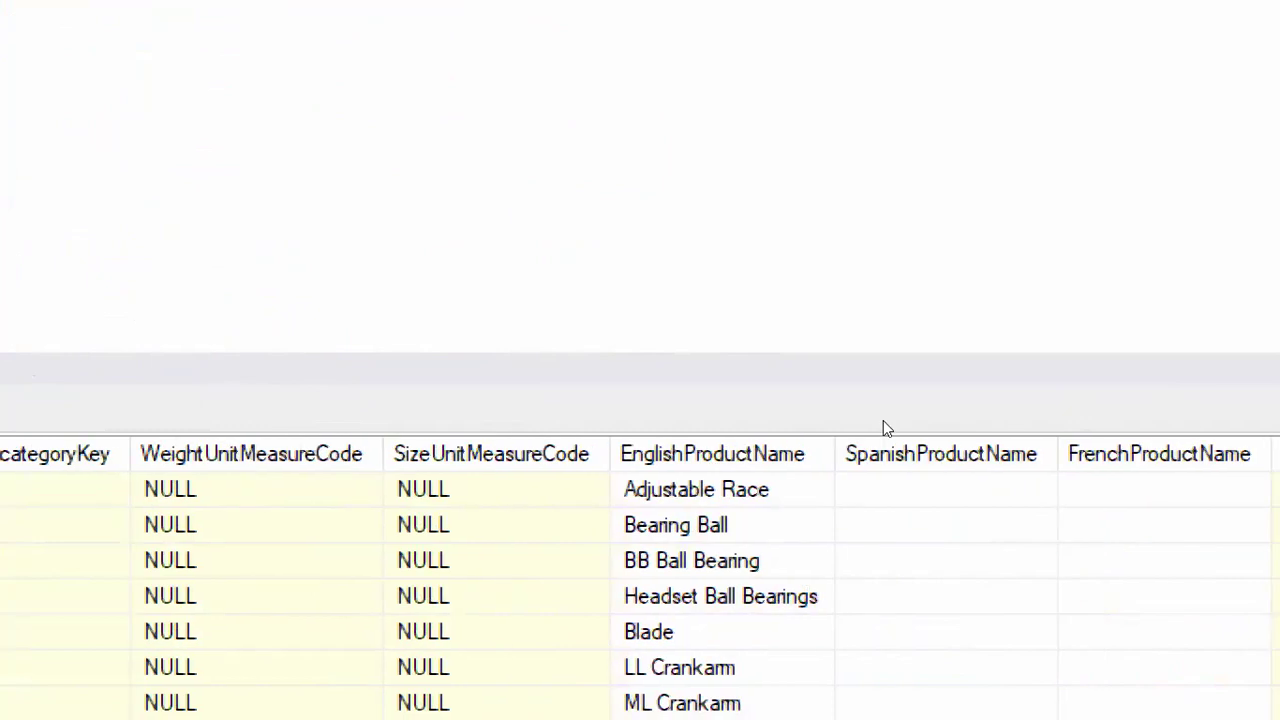
pyautogui.click(734, 454)
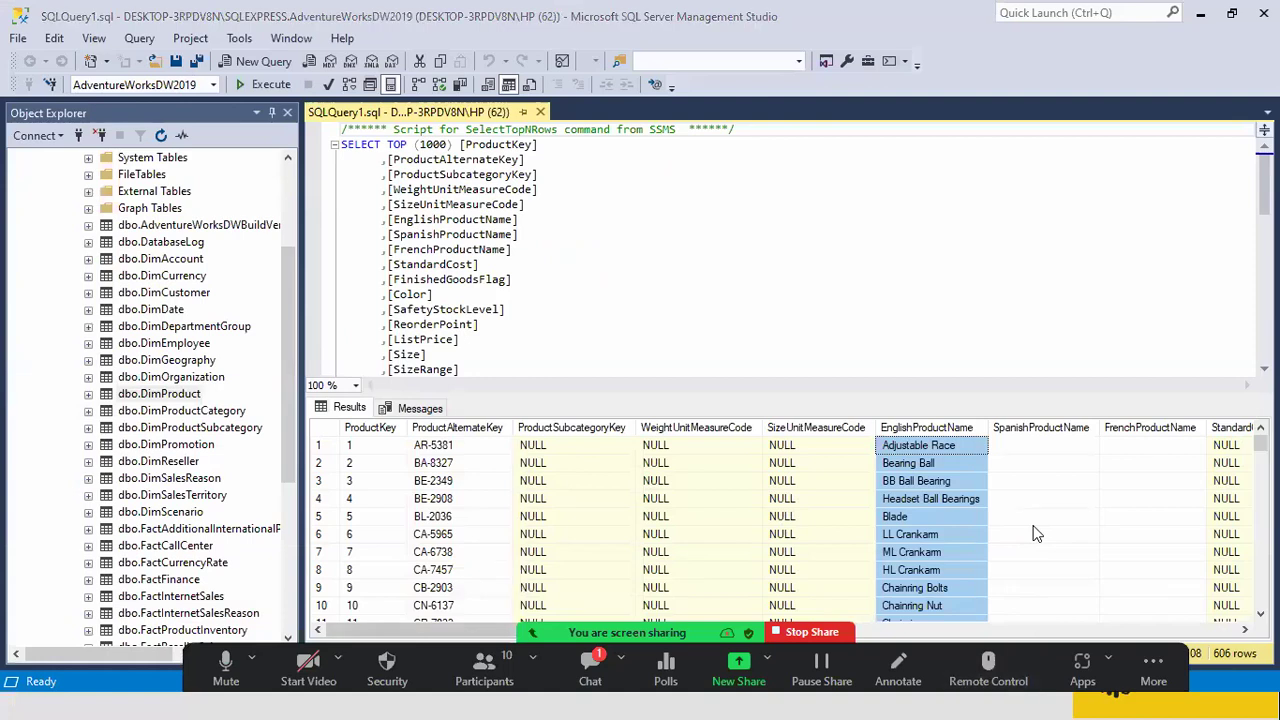
# Step: Examine the DimProduct result columns through to the translated descriptions and back, and highlight ProductSubcategoryKey
pyautogui.moveTo(551, 630); pyautogui.dragTo(757, 627)
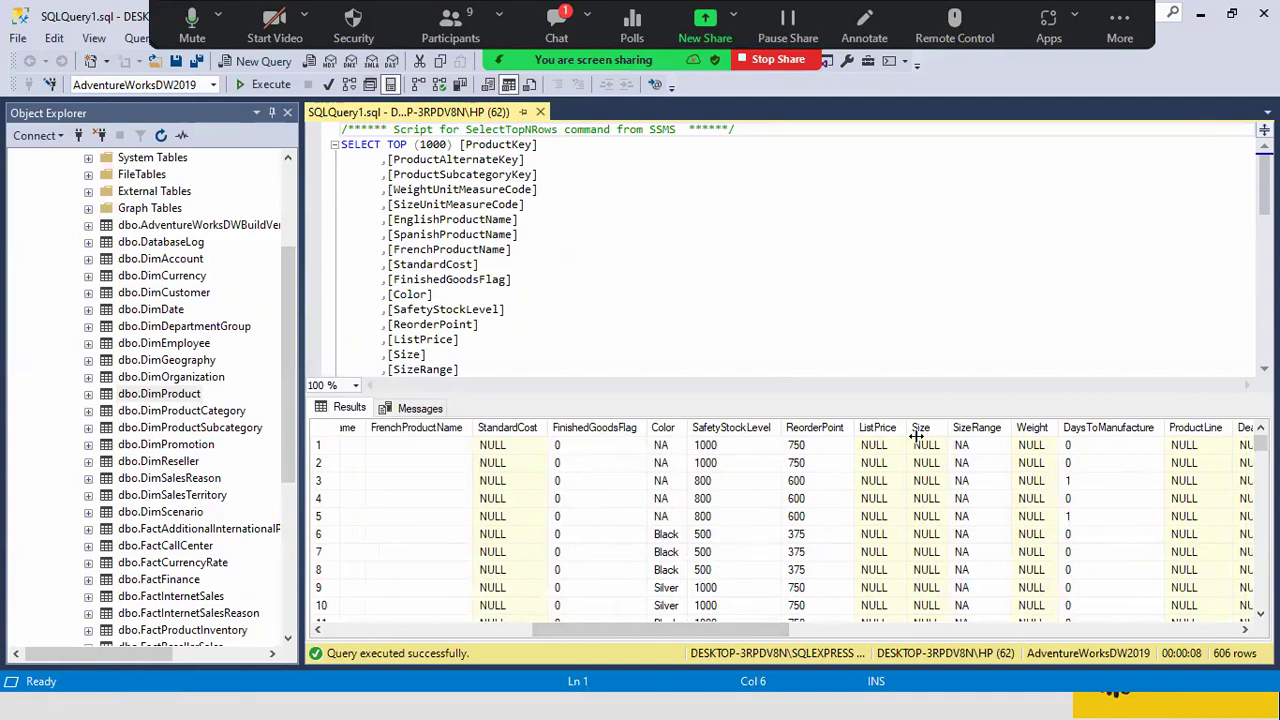
pyautogui.moveTo(749, 622); pyautogui.dragTo(1089, 603)
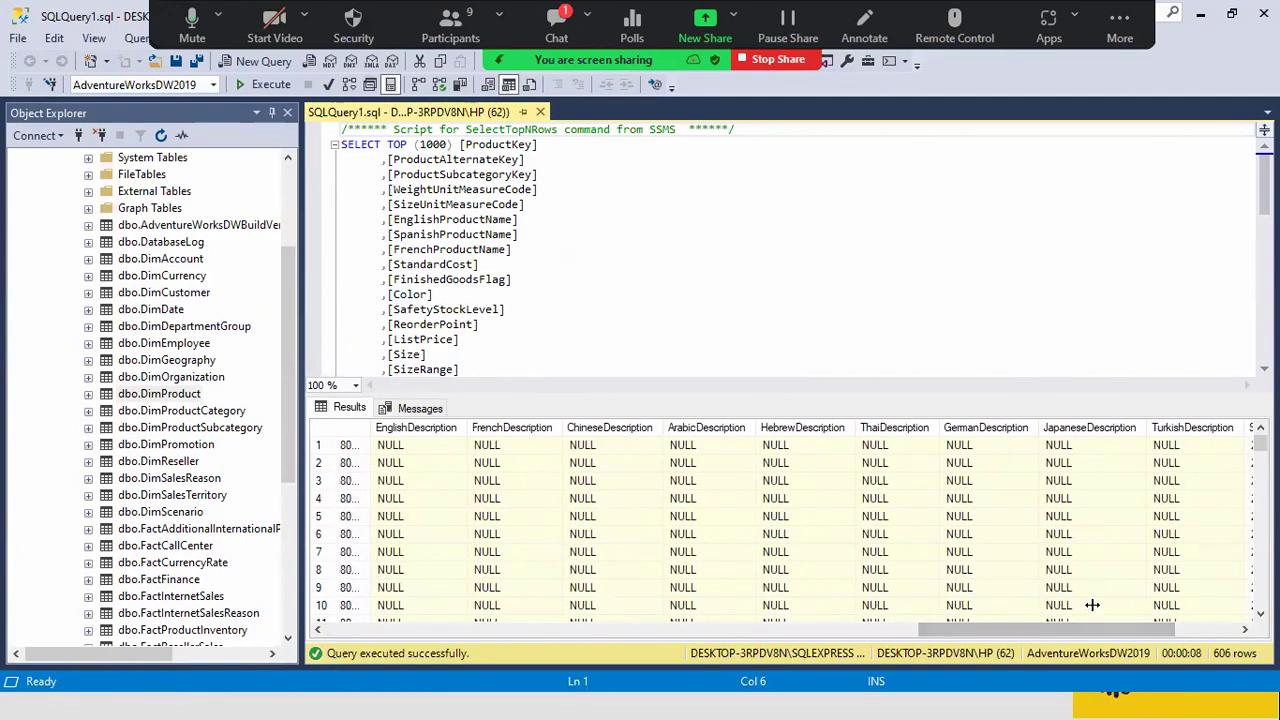
pyautogui.click(1086, 614)
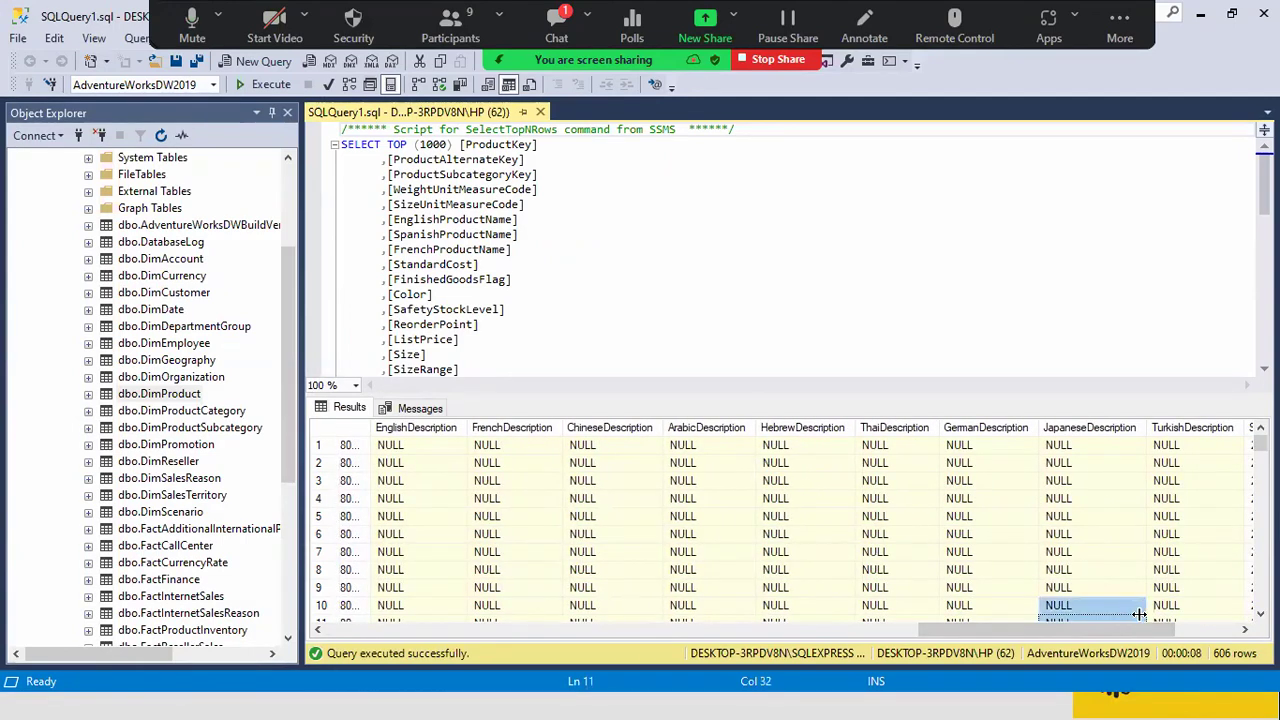
pyautogui.moveTo(1134, 628); pyautogui.dragTo(509, 637)
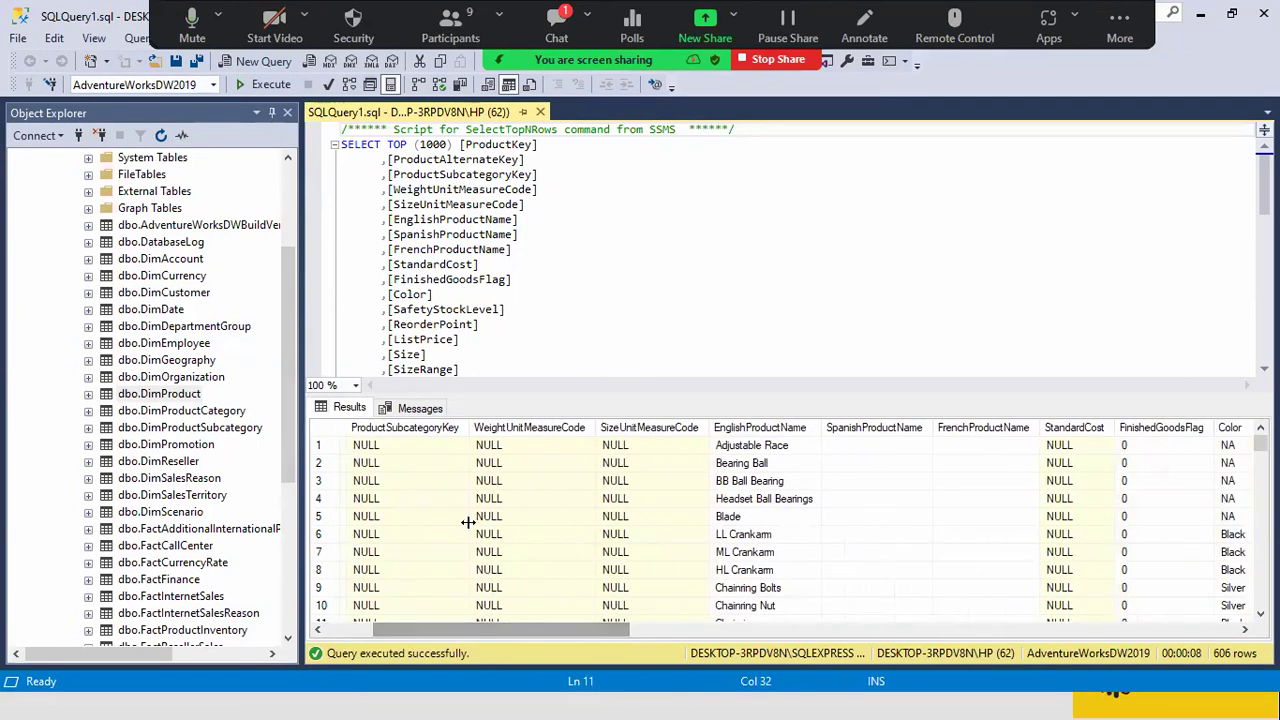
pyautogui.moveTo(517, 628); pyautogui.dragTo(469, 632)
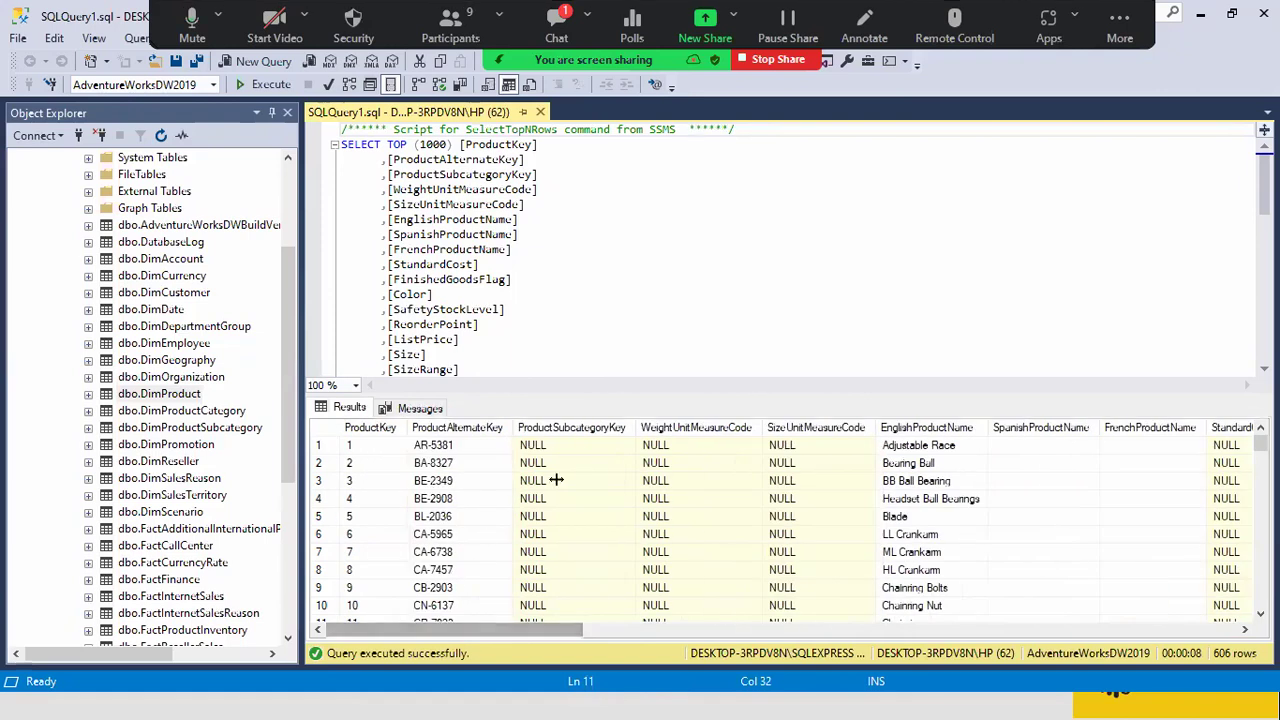
pyautogui.click(568, 428)
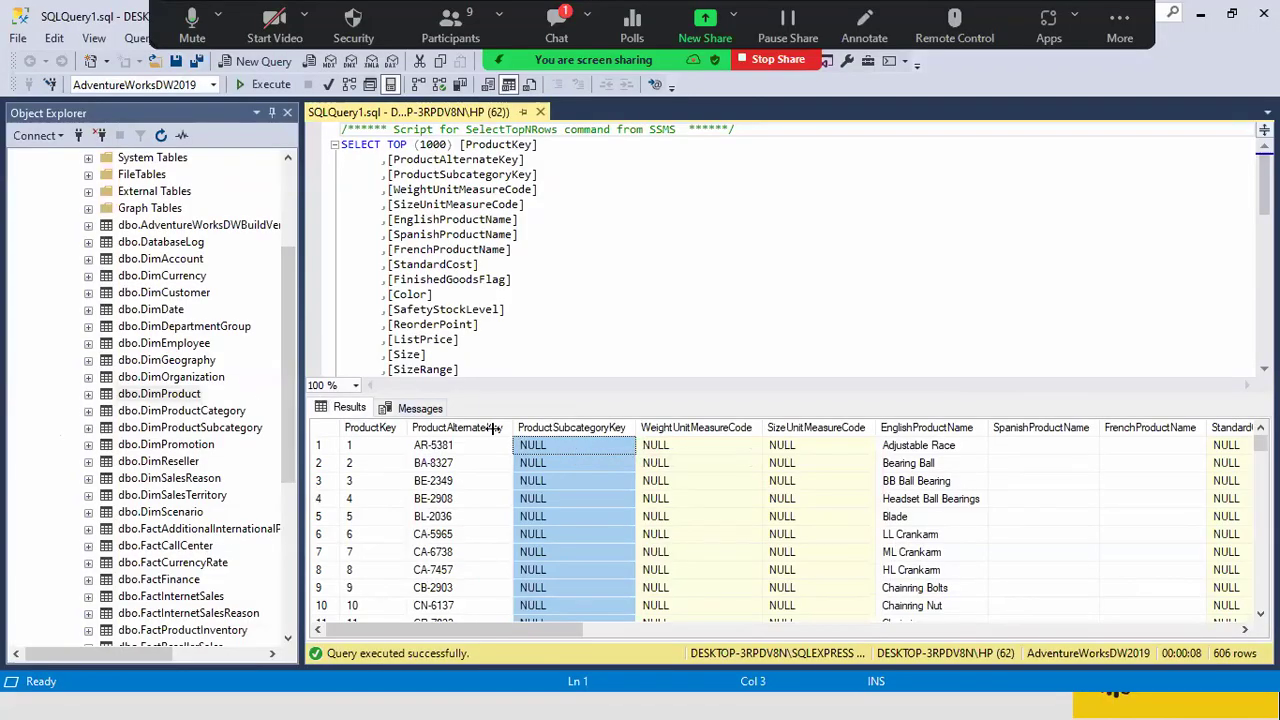
# Step: Query the top 1000 rows of the dbo.DimProductCategory table
pyautogui.click(176, 414)
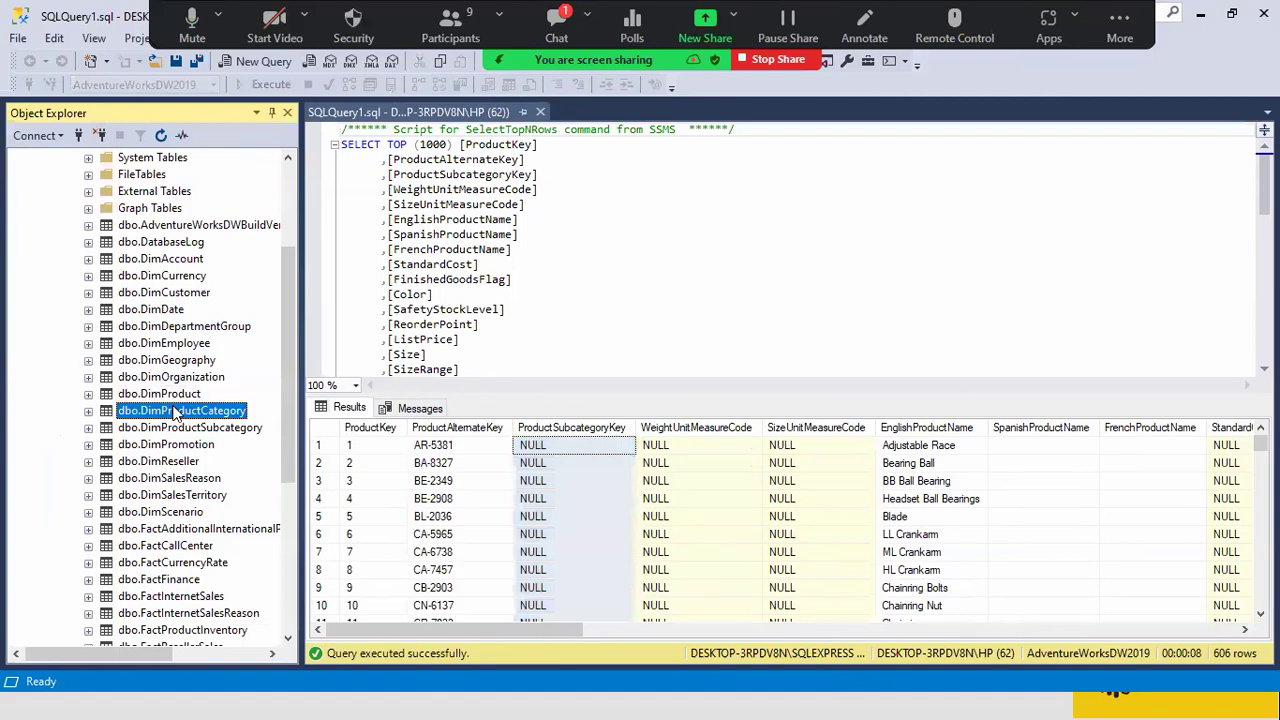
pyautogui.rightClick(176, 414)
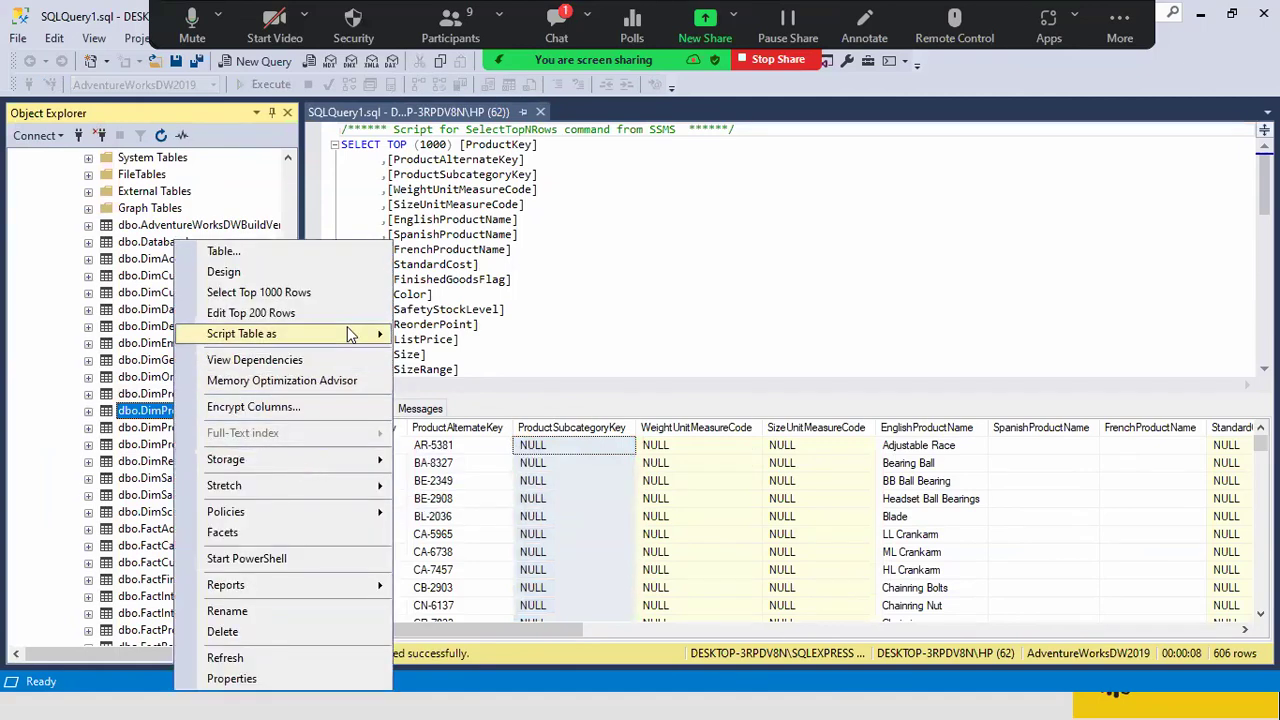
pyautogui.click(335, 299)
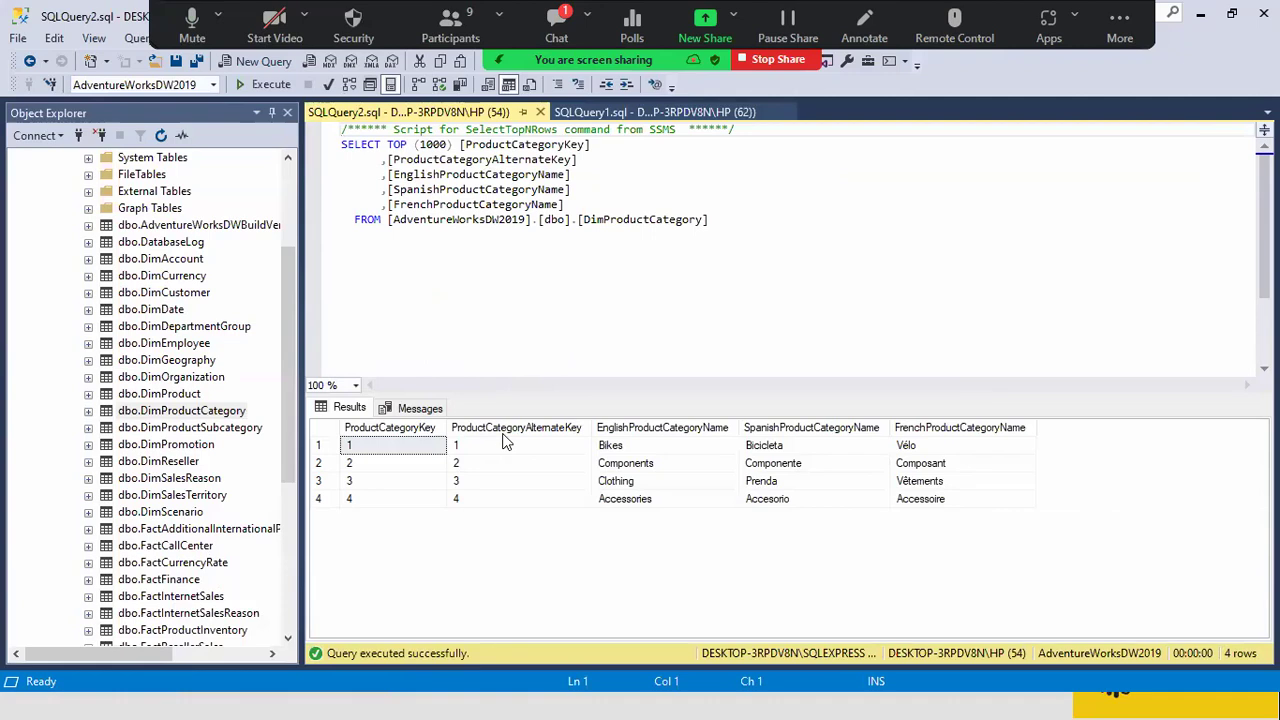
# Step: Inspect the DimProductCategory results column by column, from ProductCategoryKey to FrenchProductCategoryName
pyautogui.click(423, 432)
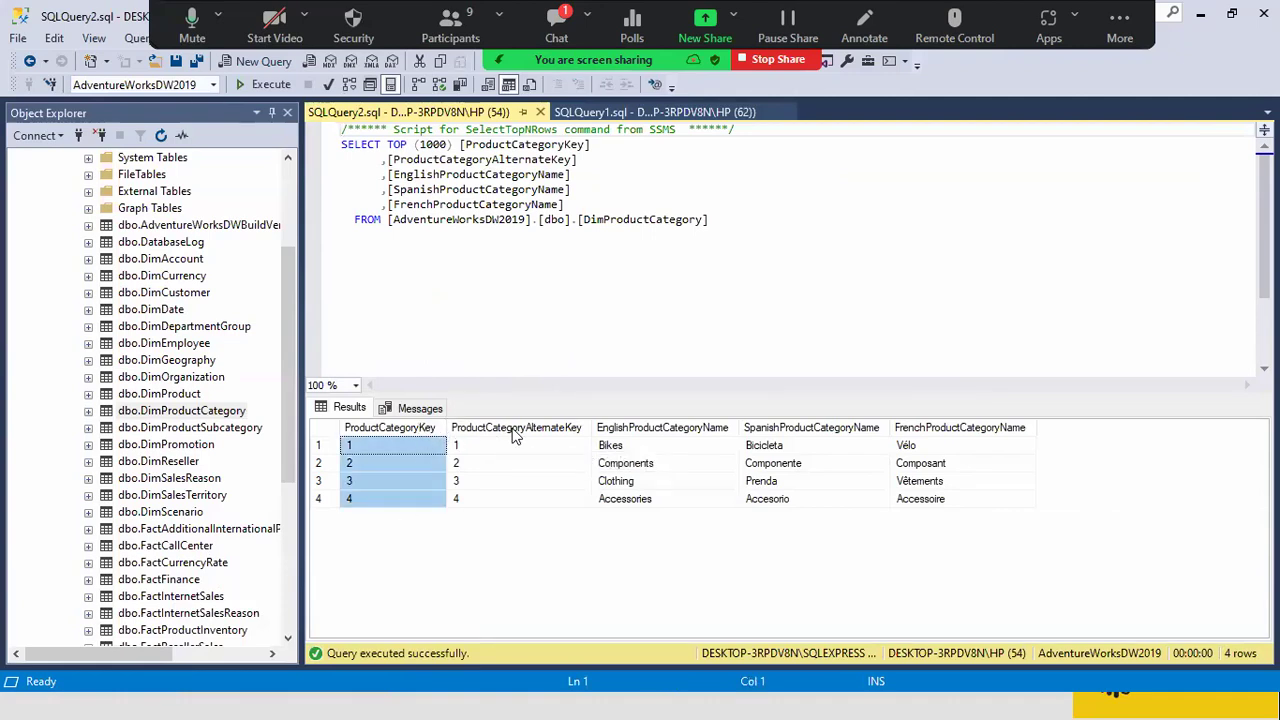
pyautogui.click(517, 432)
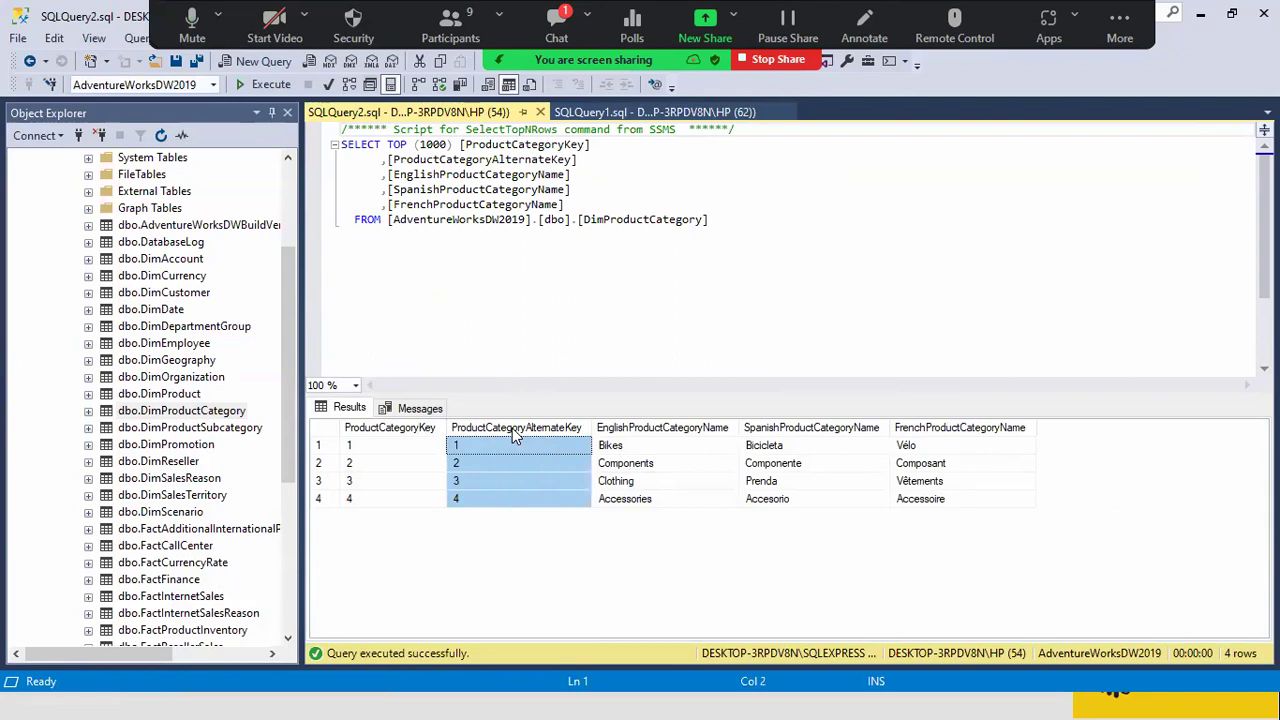
pyautogui.click(660, 433)
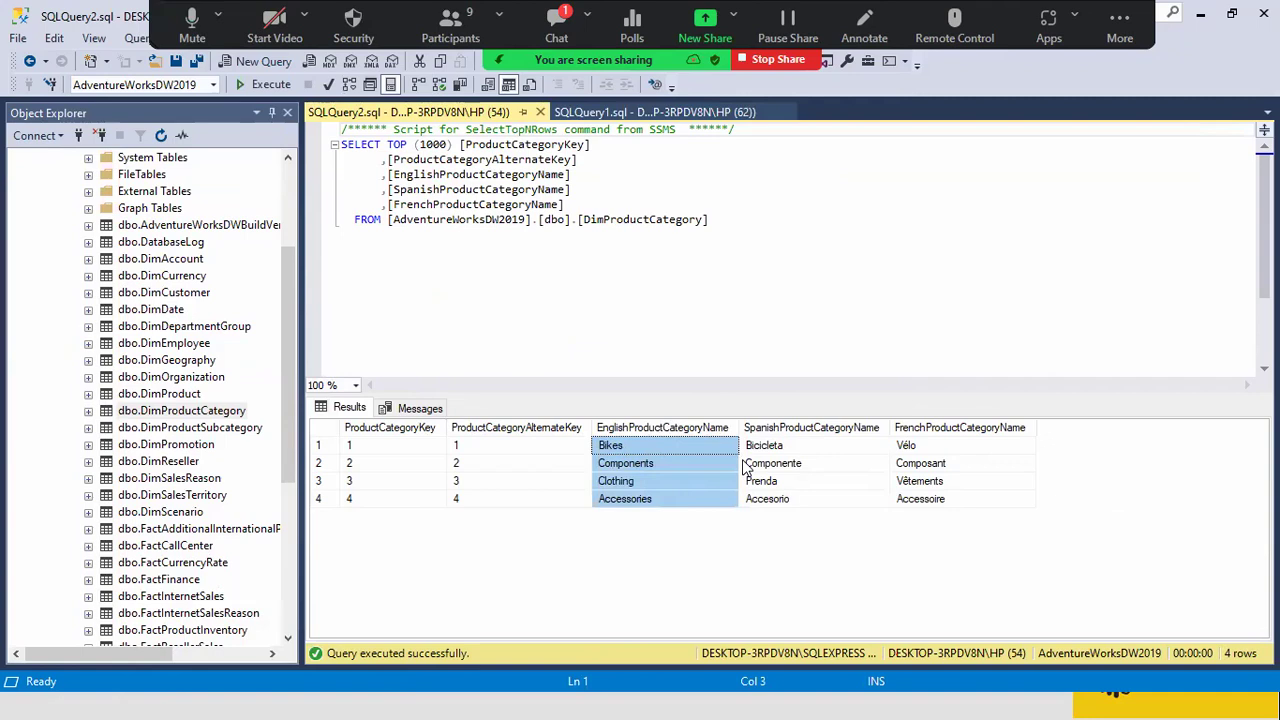
pyautogui.click(812, 428)
pyautogui.click(920, 428)
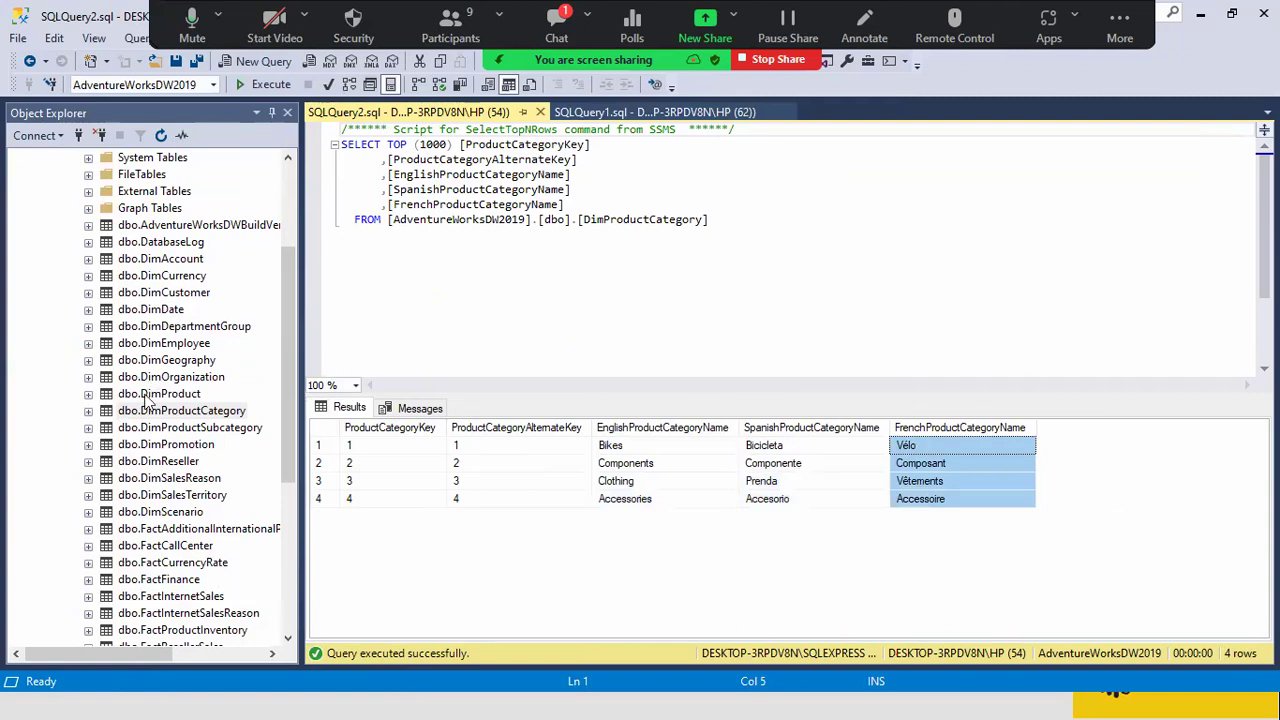
# Step: Query the top 1000 rows of dbo.DimProductSubcategory and highlight the EnglishProductSubcategoryName column
pyautogui.click(180, 396)
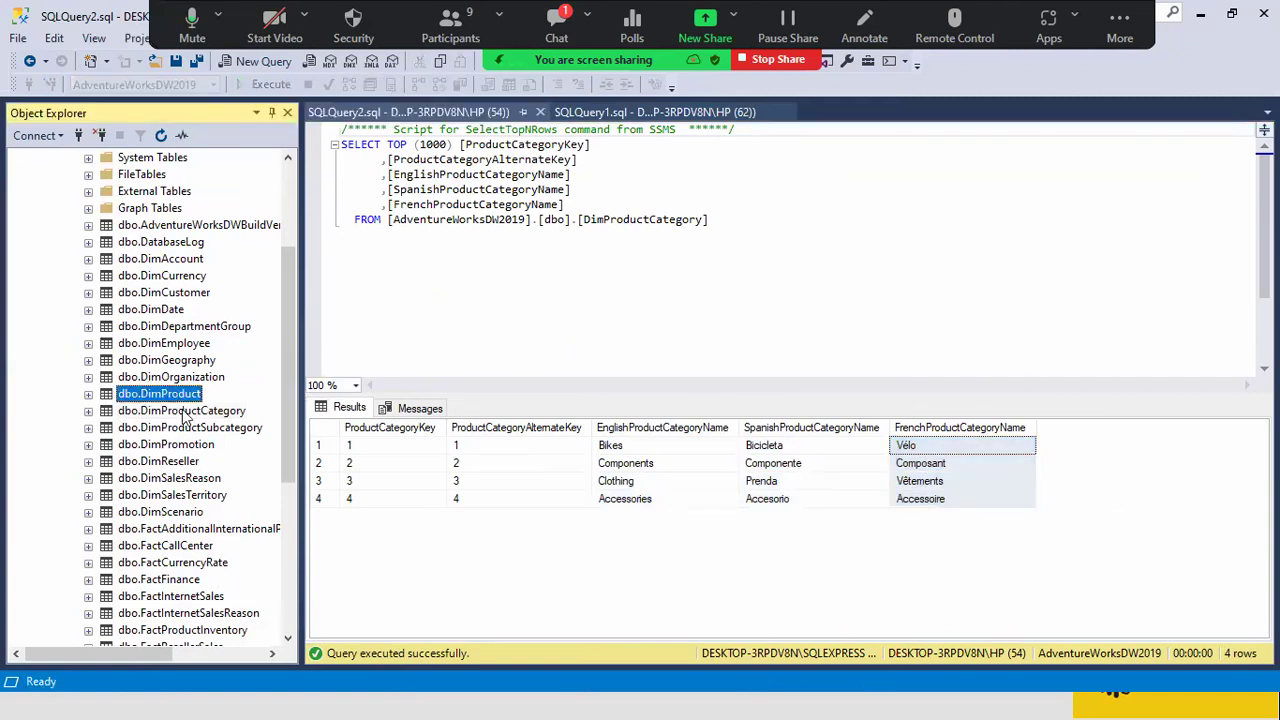
pyautogui.click(184, 412)
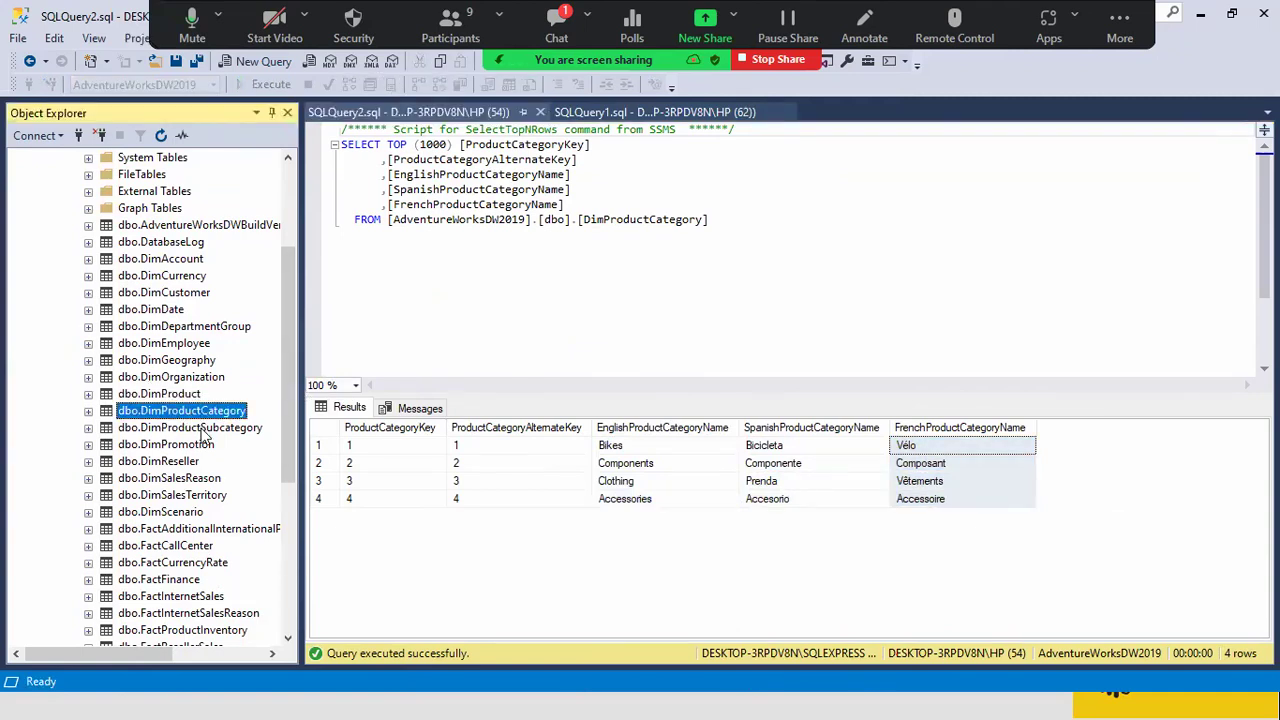
pyautogui.rightClick(203, 430)
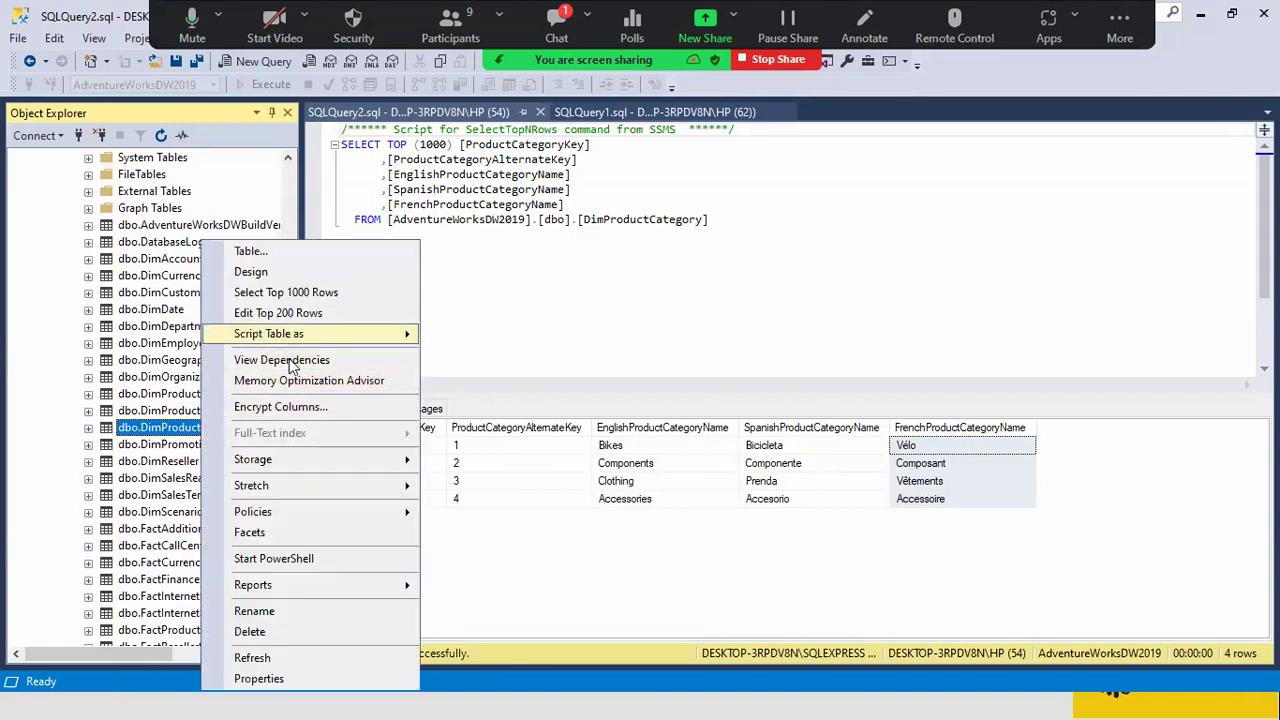
pyautogui.click(322, 292)
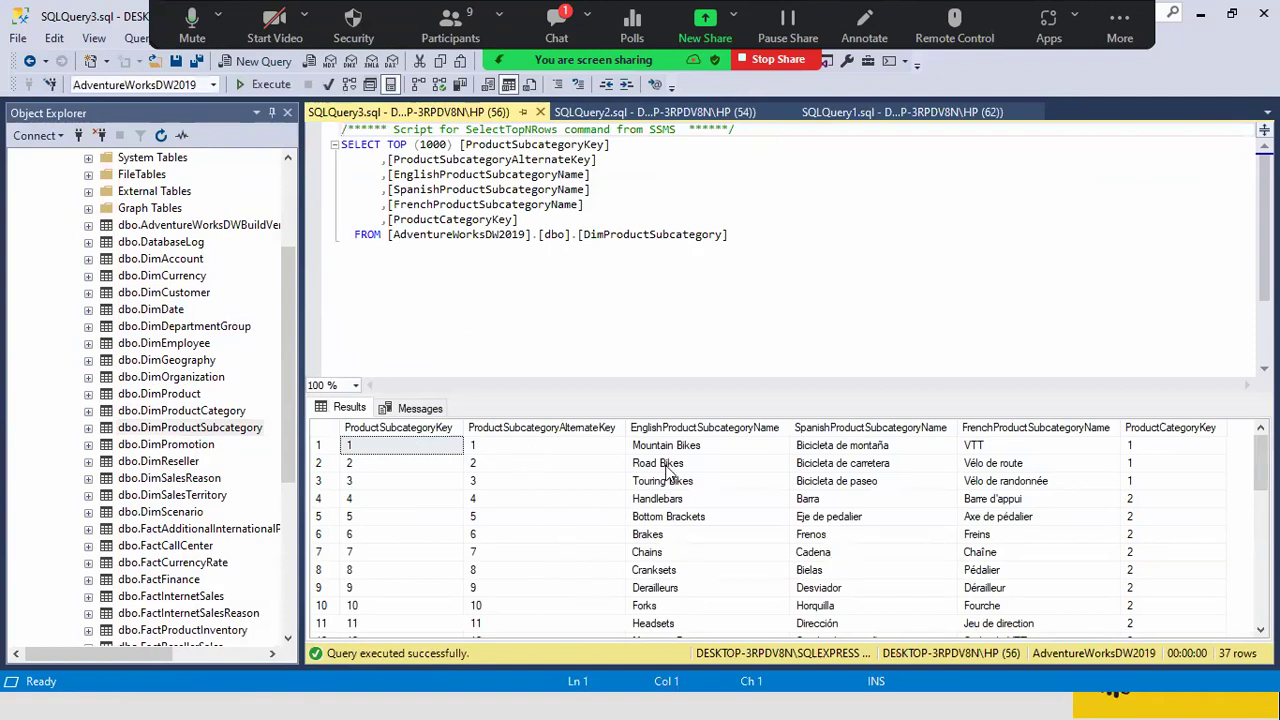
pyautogui.click(703, 428)
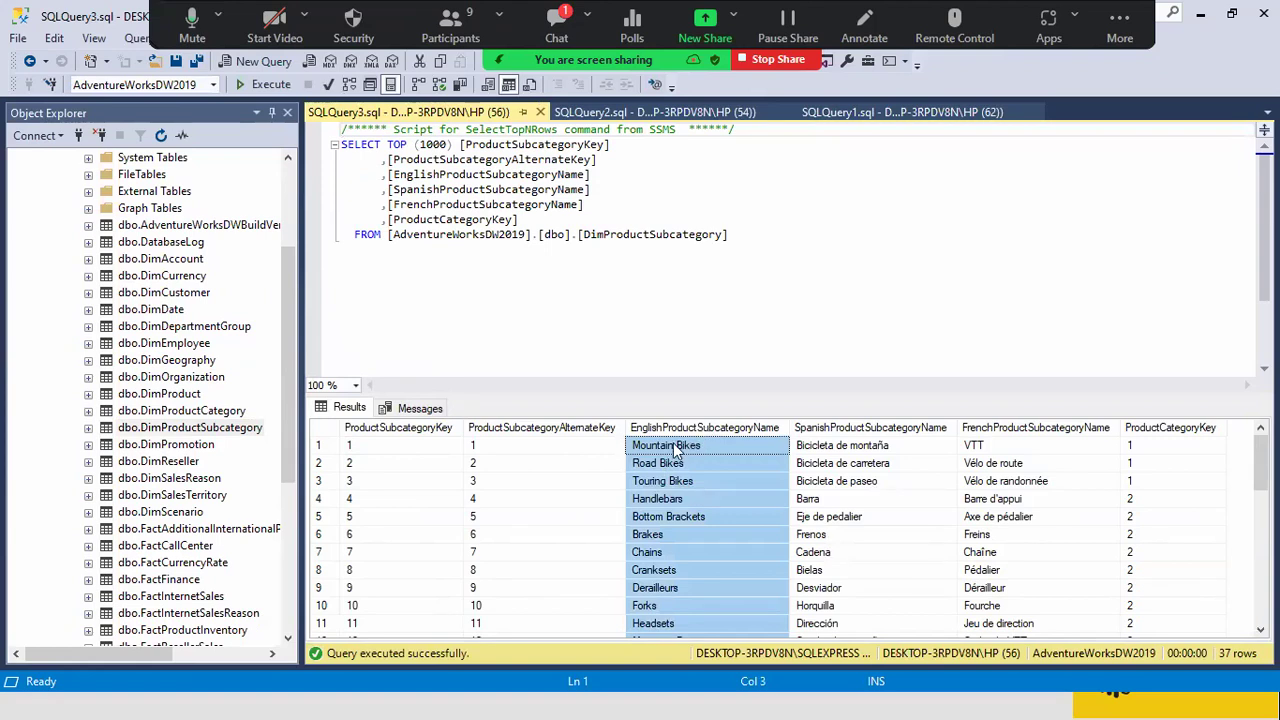
# Step: Inspect the Mountain Bikes, Road Bikes and Touring Bikes entries in the EnglishProductSubcategoryName results
pyautogui.click(676, 447)
pyautogui.click(664, 465)
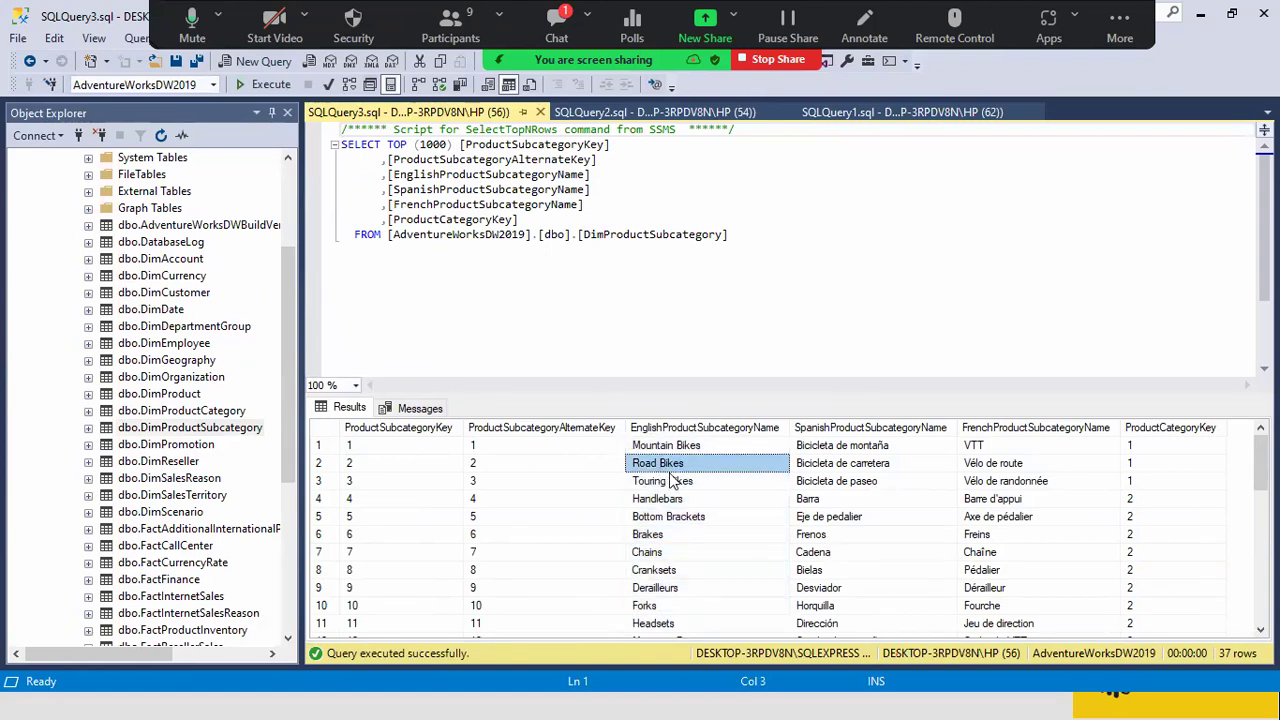
pyautogui.click(672, 484)
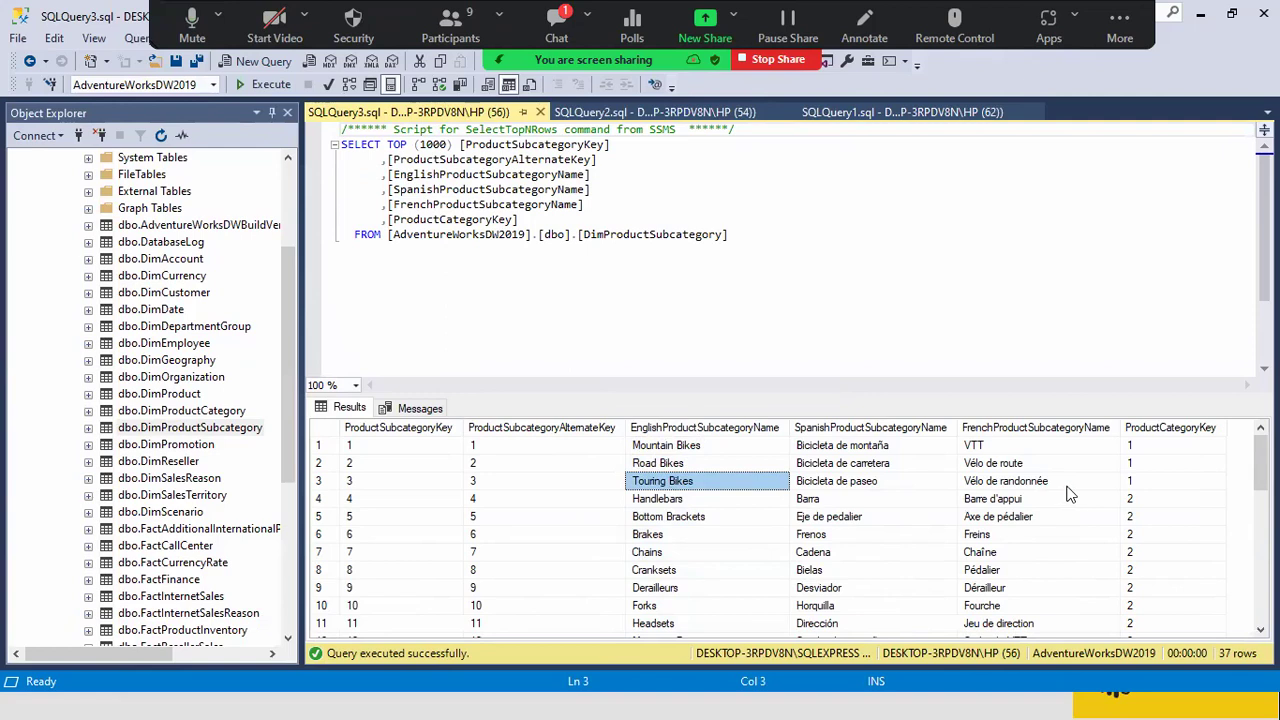
# Step: Point out the related product tables dbo.DimProductCategory and dbo.DimProductSubcategory in the database's table list
pyautogui.click(176, 397)
pyautogui.click(176, 410)
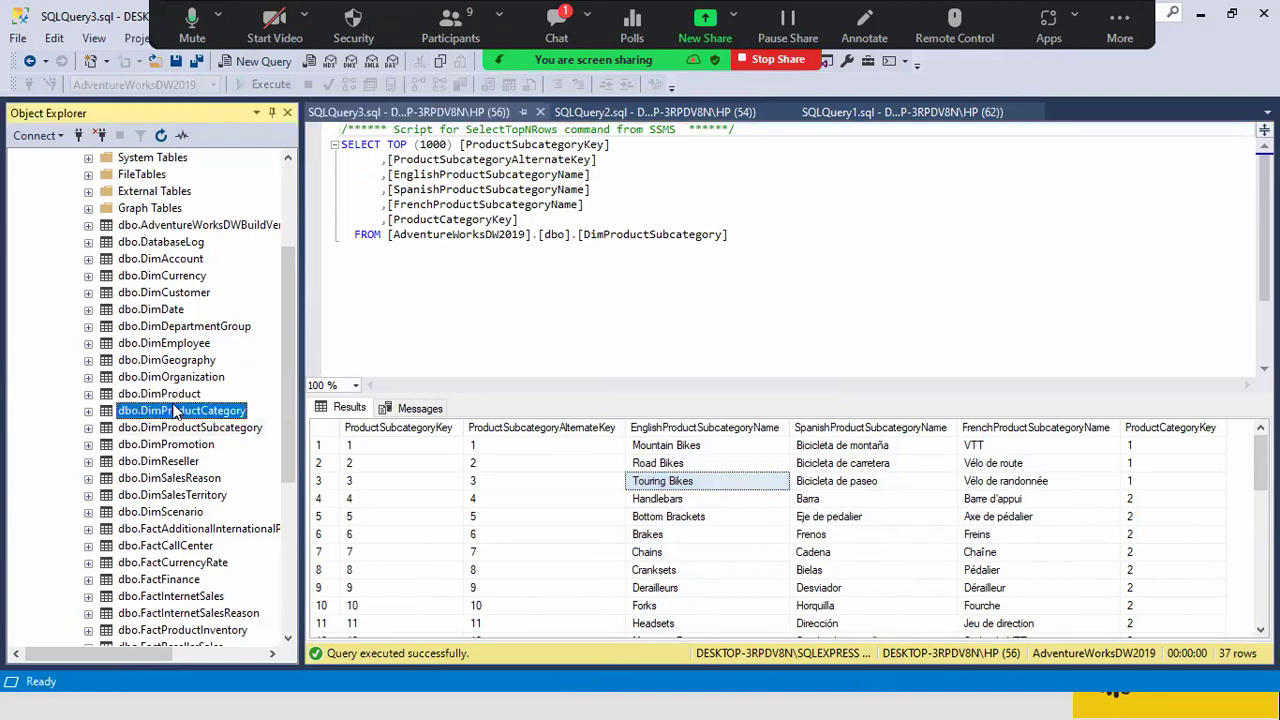
pyautogui.press('Down')
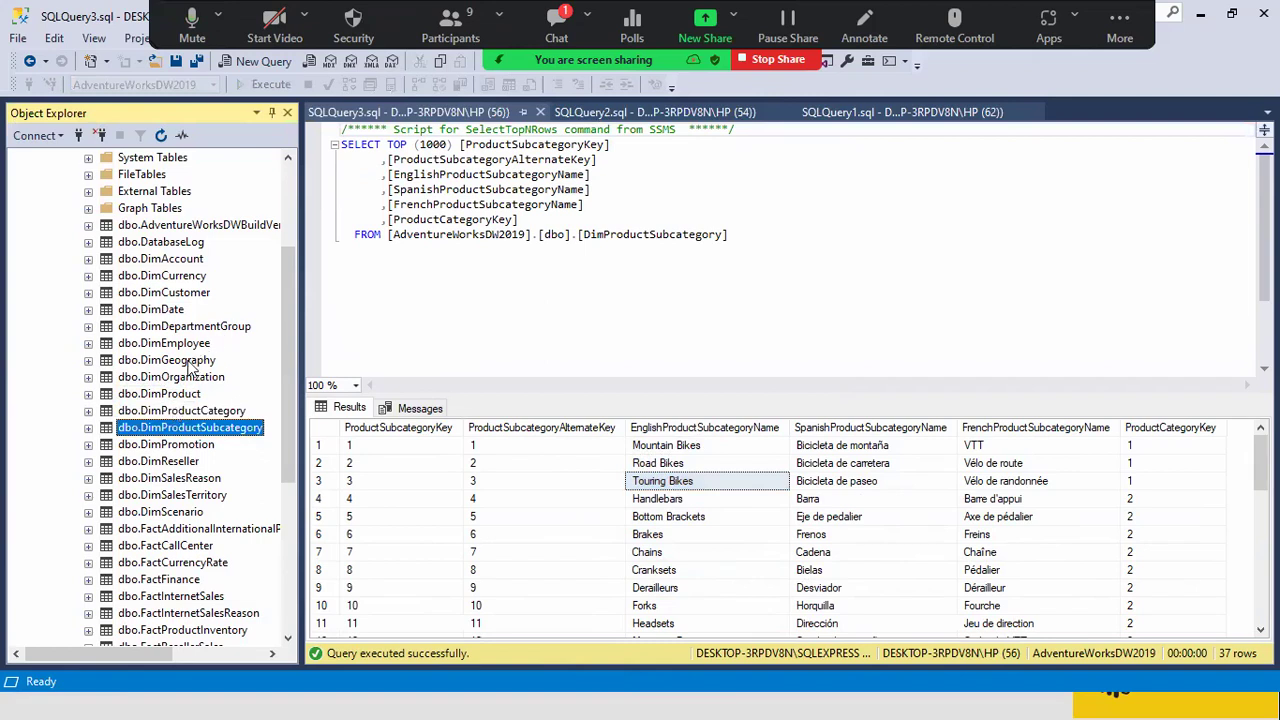
# Step: Query the top 1000 rows of the dbo.DimGeography table
pyautogui.click(182, 362)
pyautogui.rightClick(182, 362)
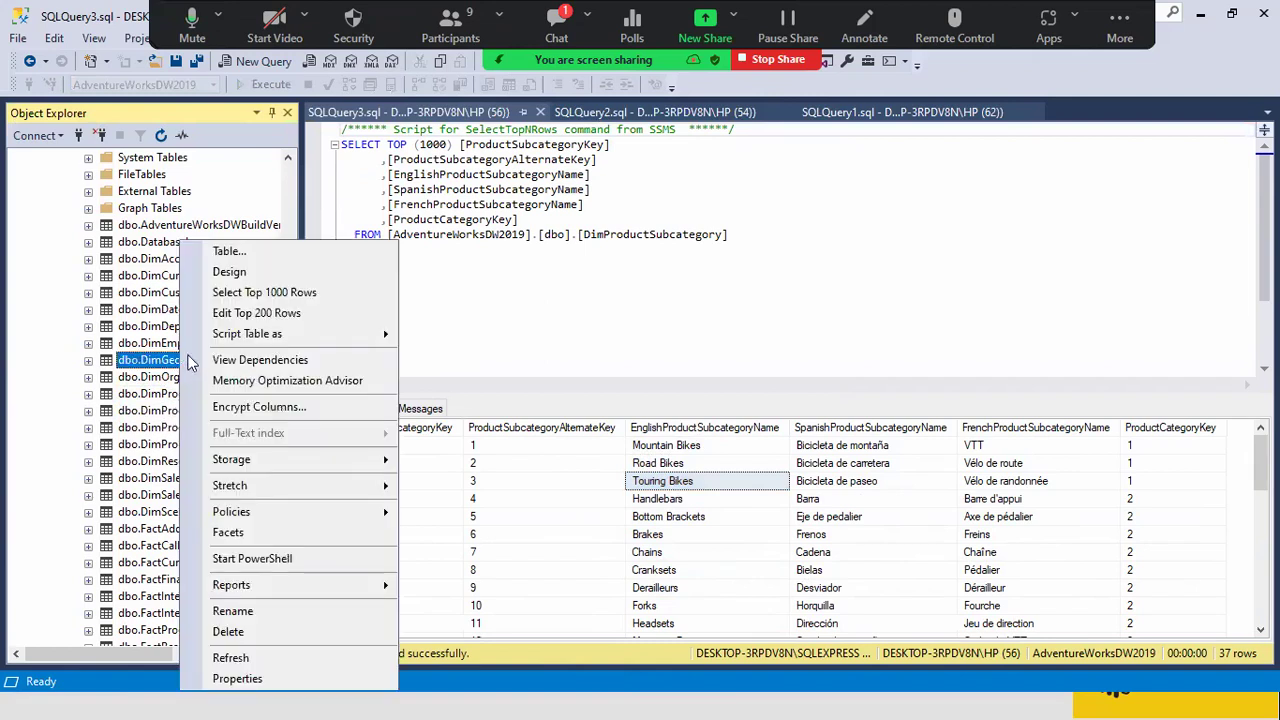
pyautogui.click(313, 291)
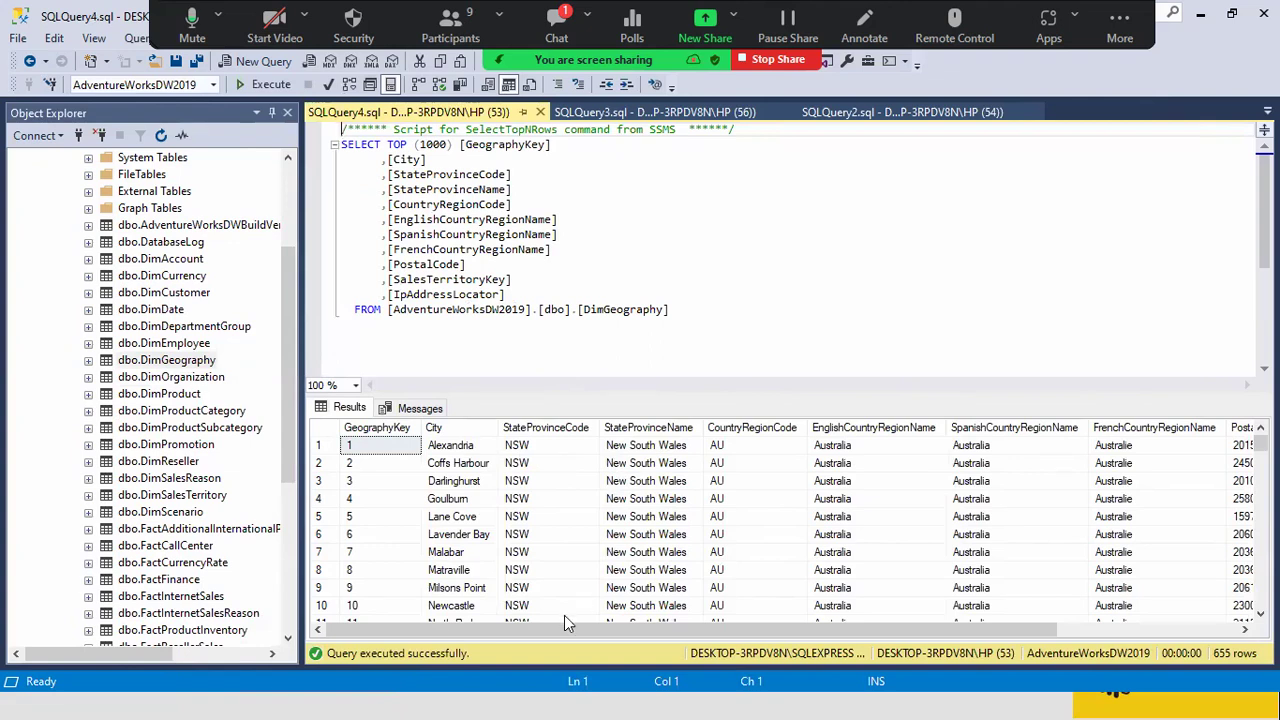
pyautogui.moveTo(547, 626); pyautogui.dragTo(480, 636)
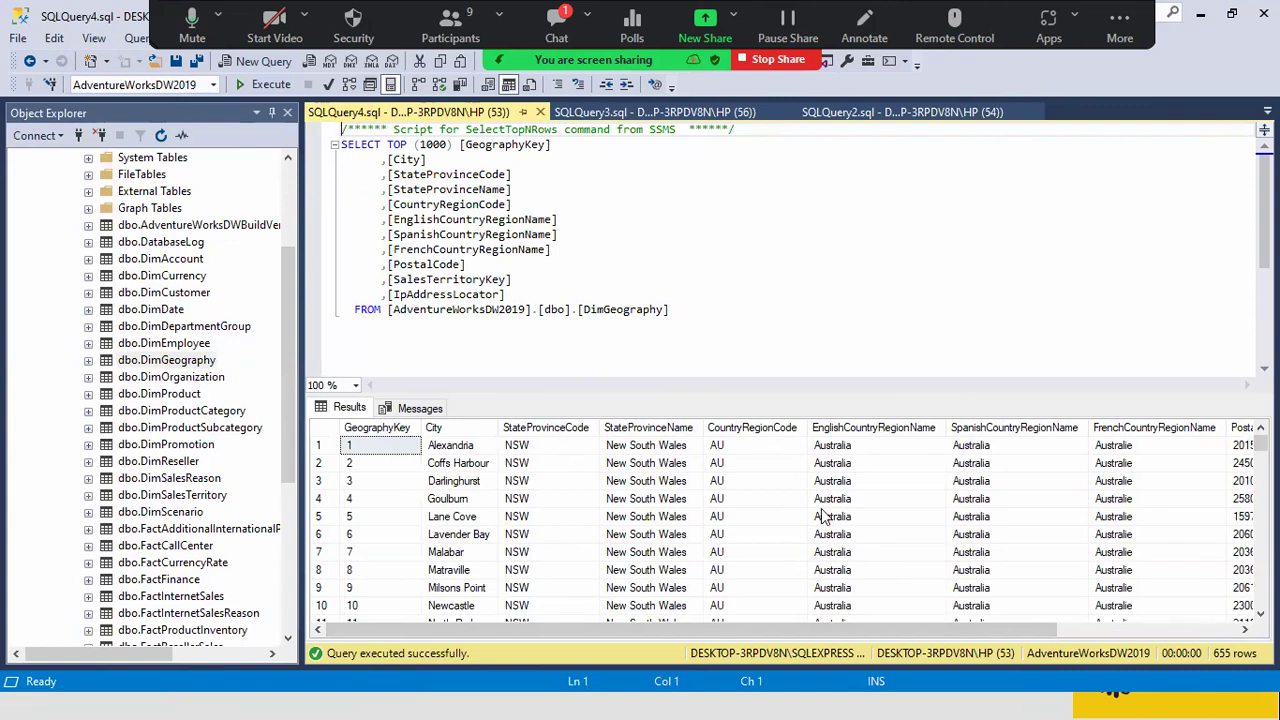
# Step: Switch to the PowerPoint slide show to review the Business Problem questions, and return to SQL Server Management Studio
pyautogui.press('super')
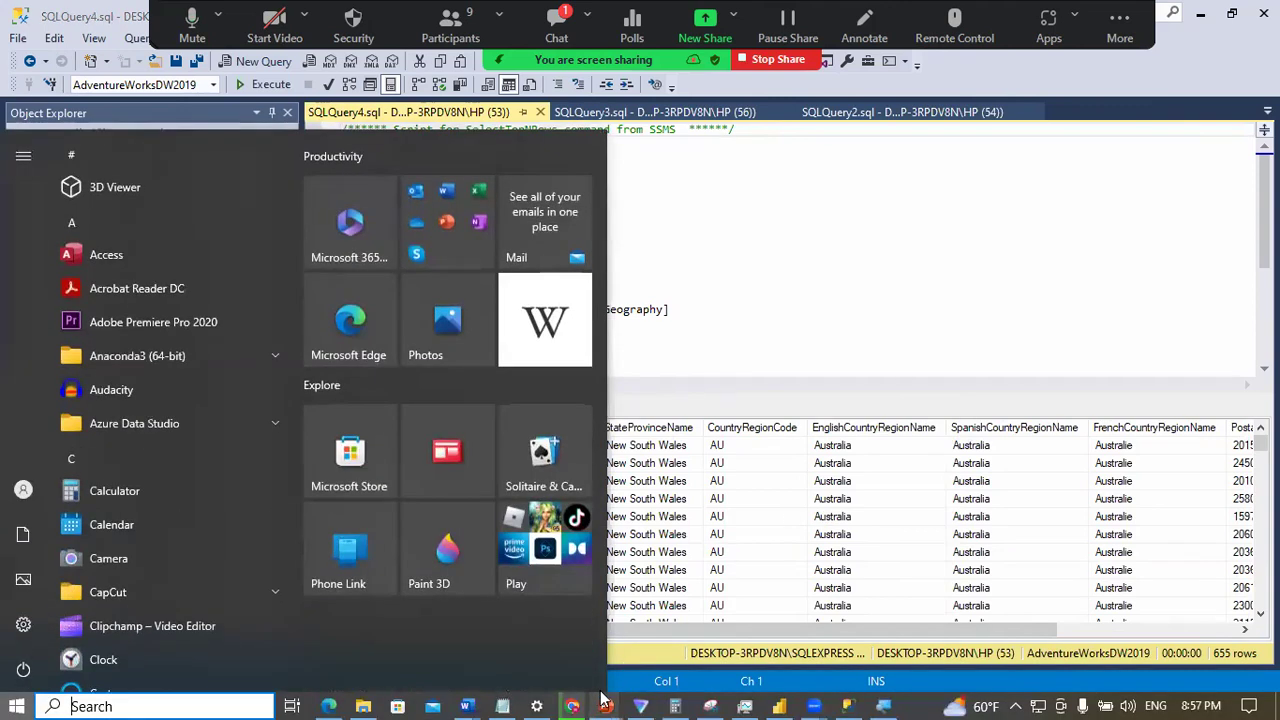
pyautogui.moveTo(605, 704)
pyautogui.click(881, 643)
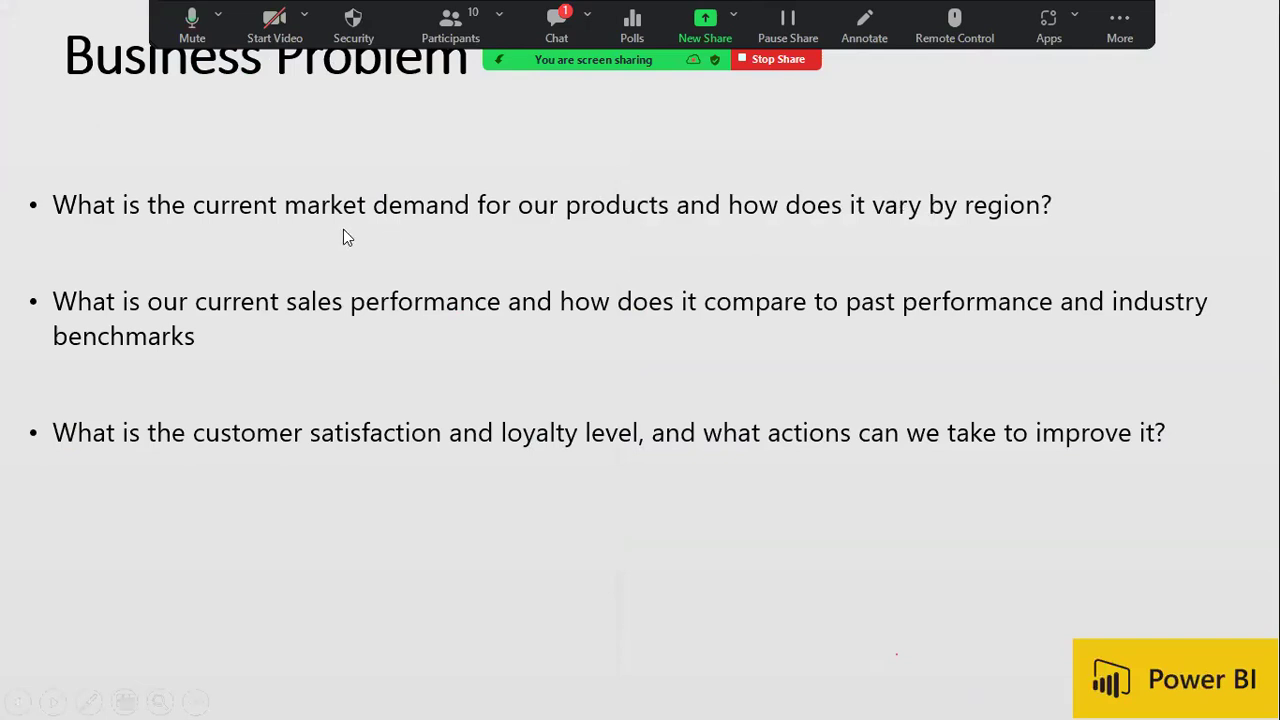
pyautogui.press('super')
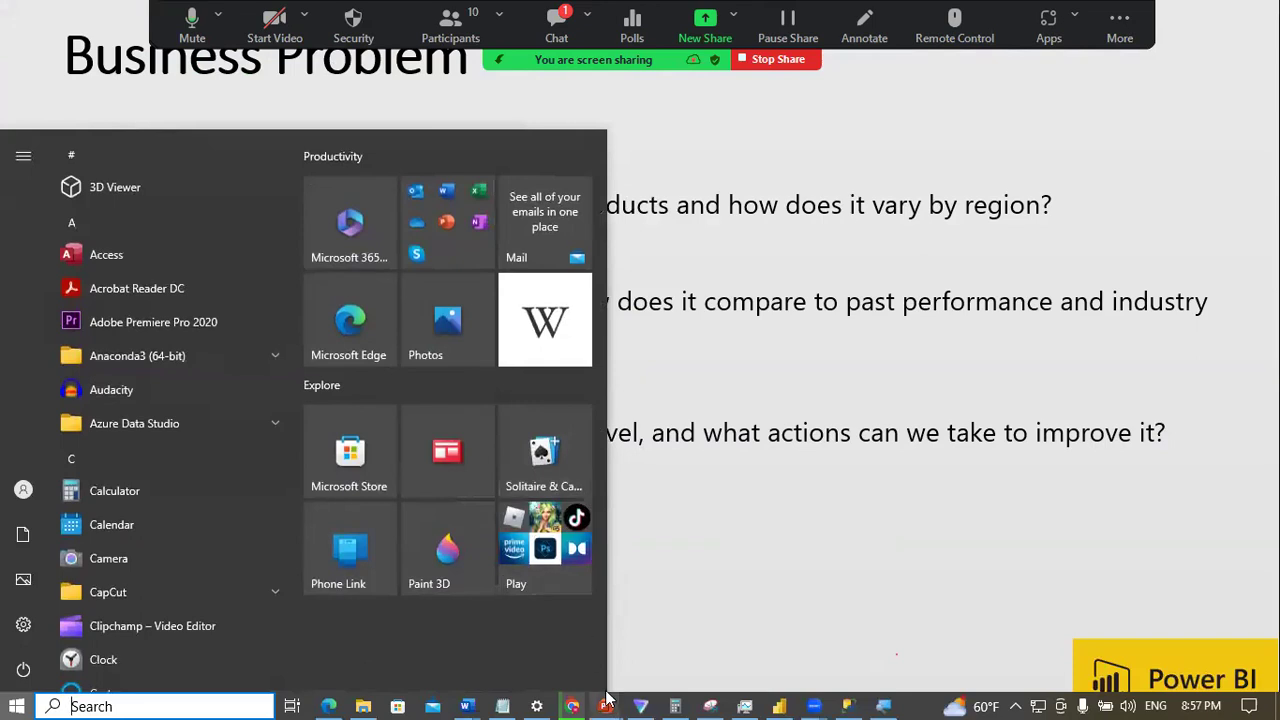
pyautogui.moveTo(606, 704)
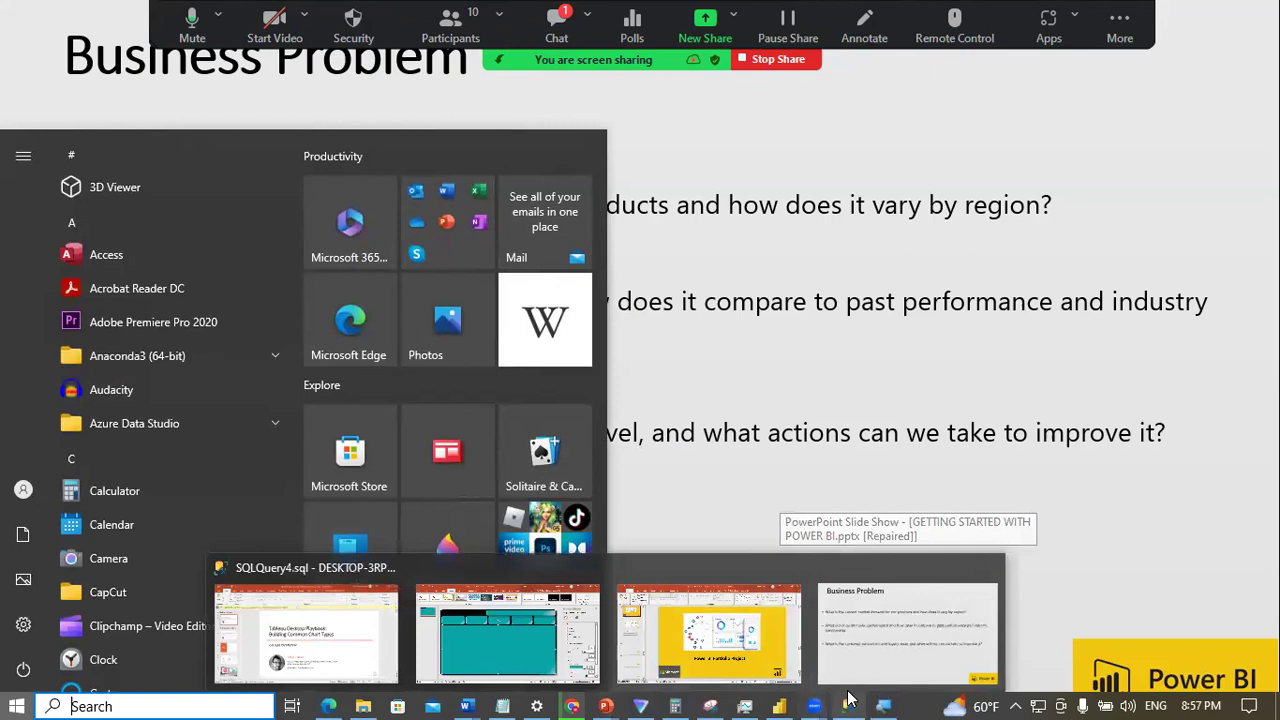
pyautogui.click(800, 635)
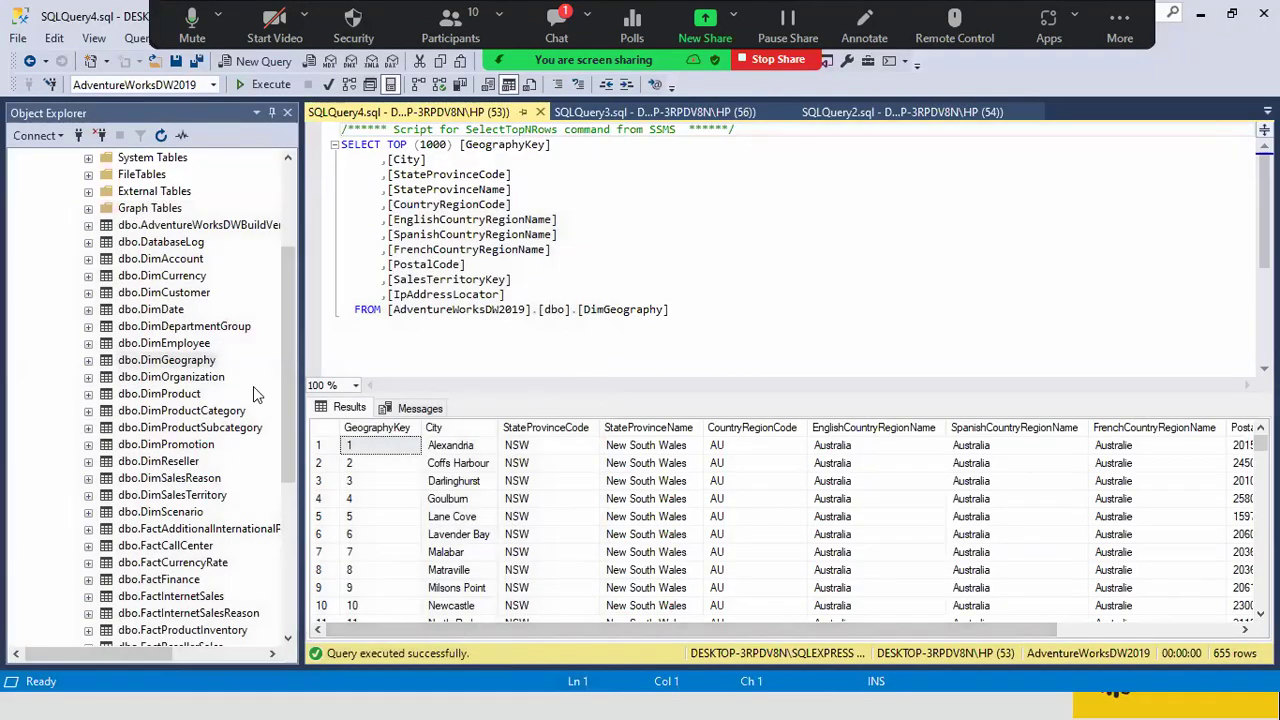
# Step: Look through the fact tables of the database and highlight dbo.FactResellerSales
pyautogui.moveTo(283, 375); pyautogui.dragTo(287, 400)
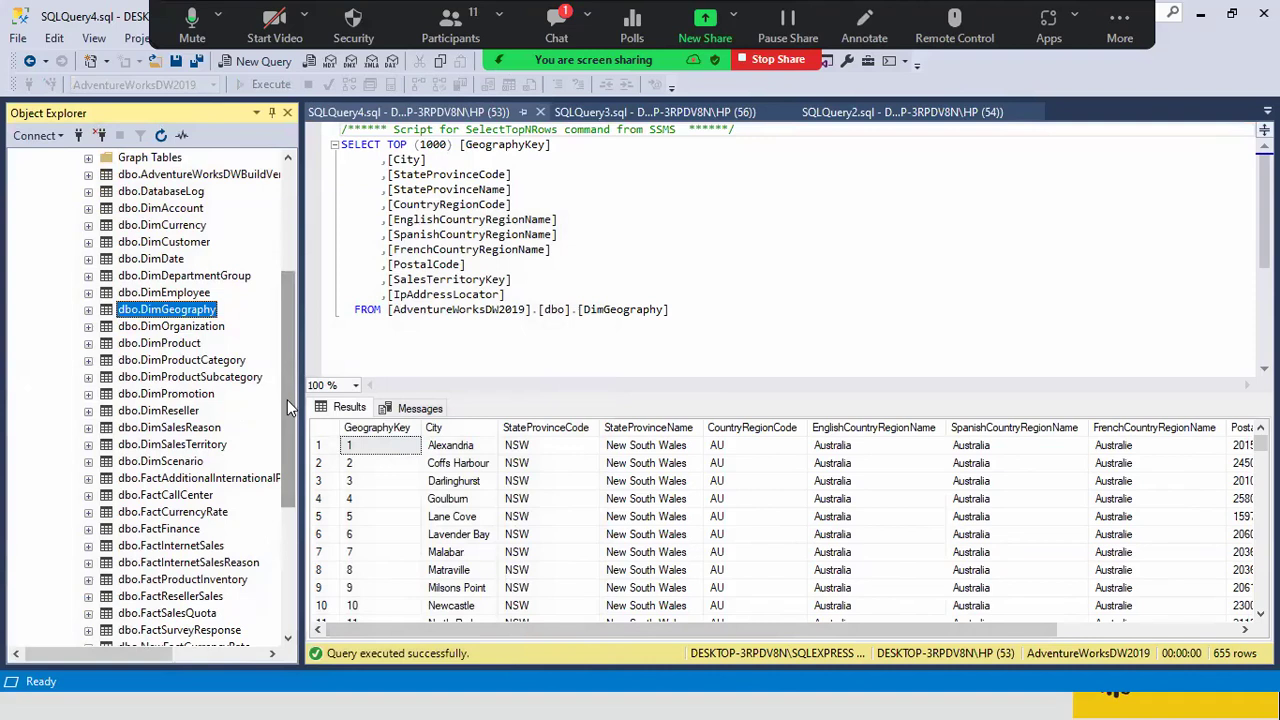
pyautogui.moveTo(287, 400); pyautogui.dragTo(283, 446)
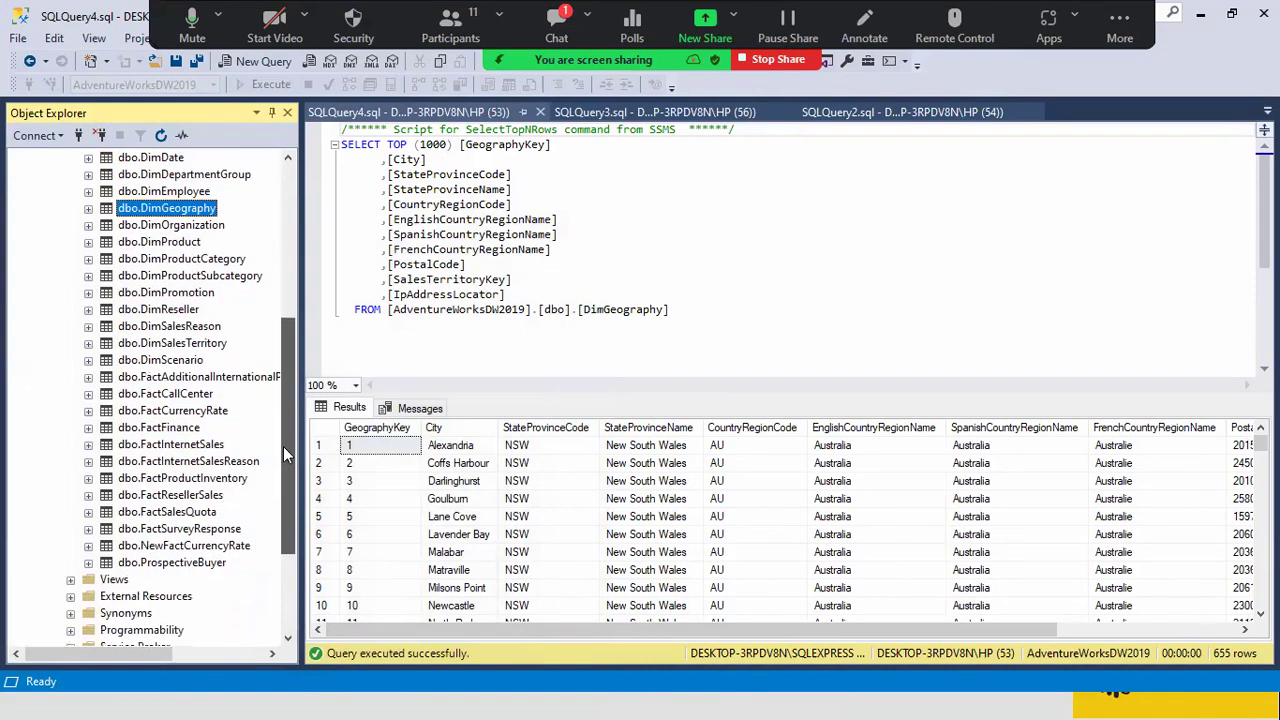
pyautogui.click(172, 500)
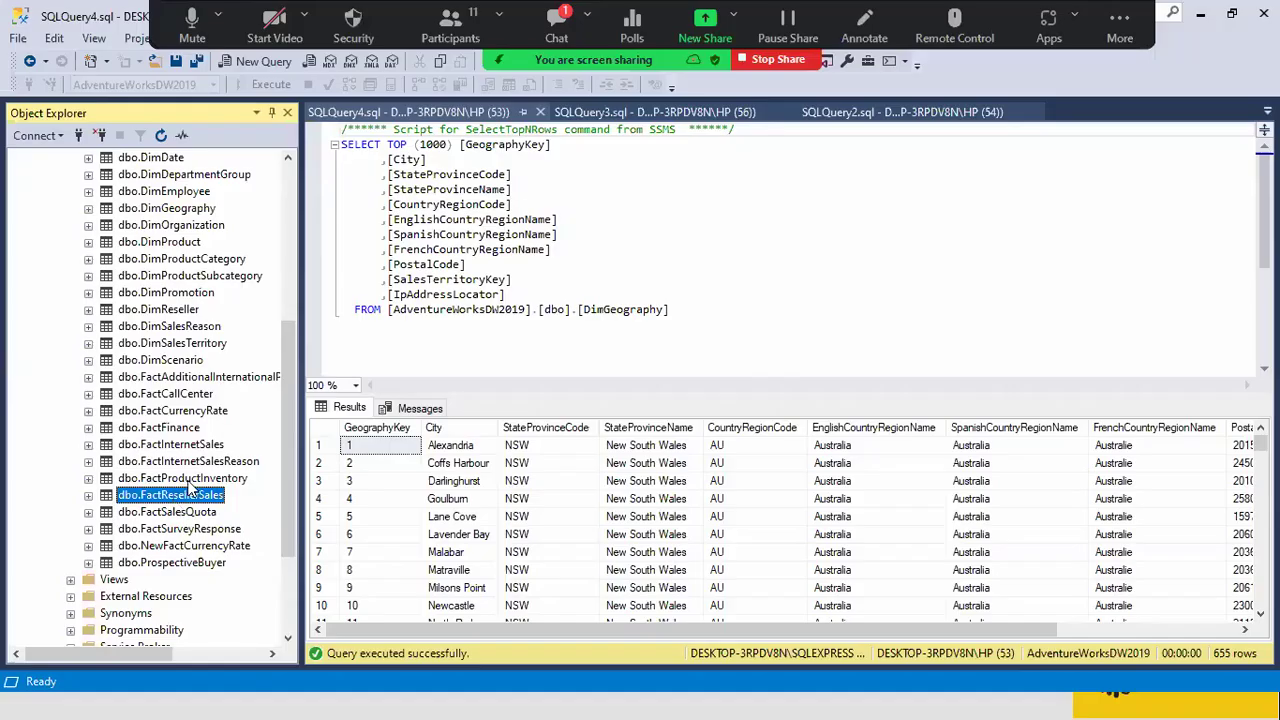
pyautogui.moveTo(287, 422)
pyautogui.mouseDown()
pyautogui.moveTo(287, 463)
pyautogui.moveTo(292, 406)
pyautogui.mouseUp()
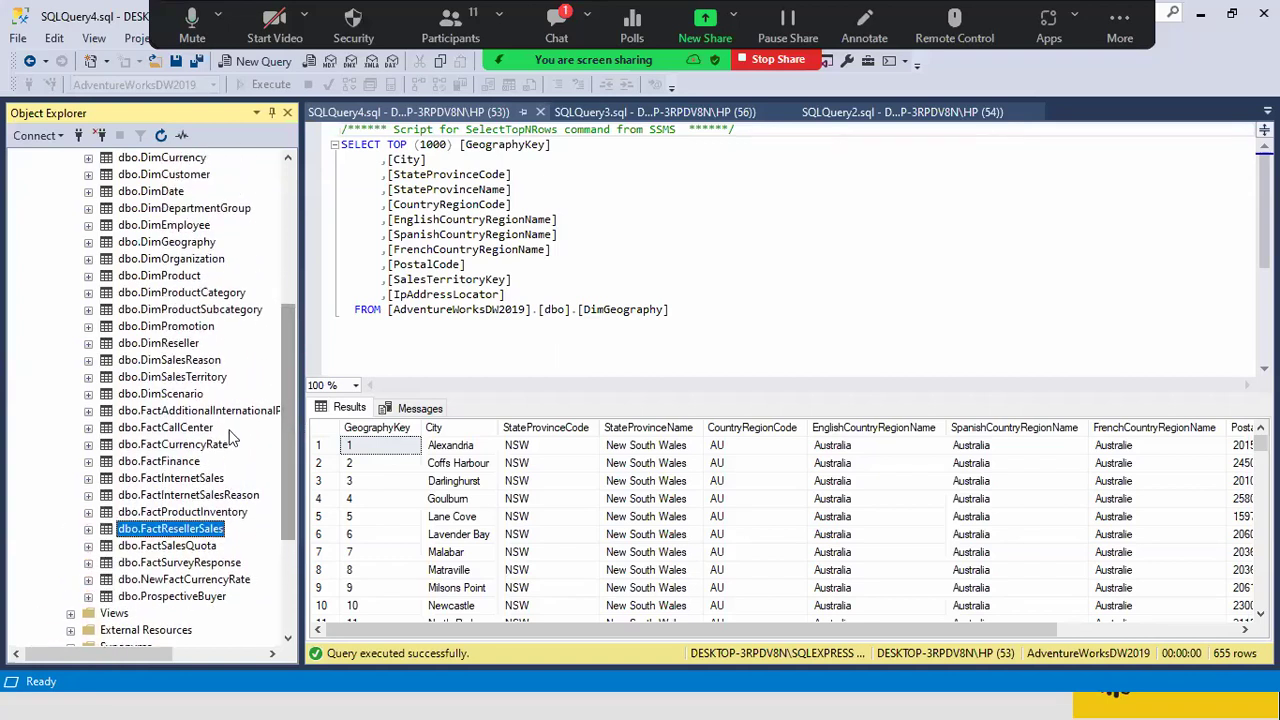
# Step: Query the top 1000 rows of the dbo.FactInternetSales table
pyautogui.click(162, 479)
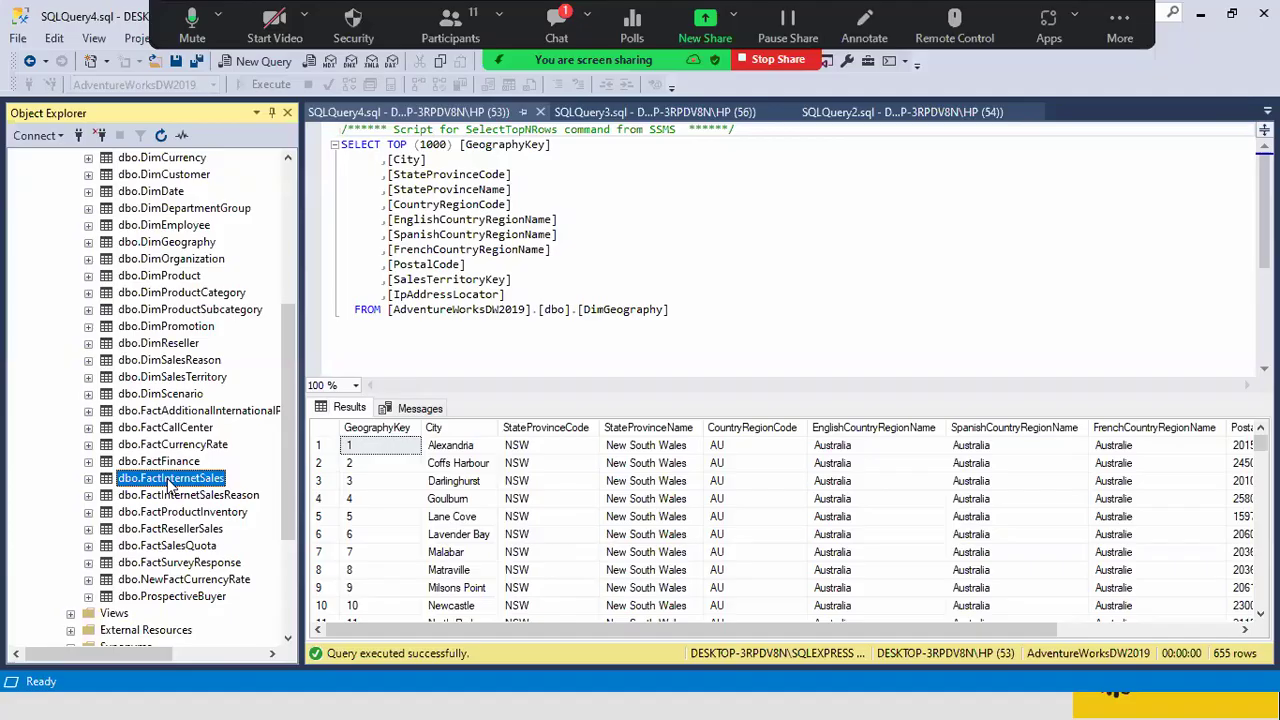
pyautogui.rightClick(172, 484)
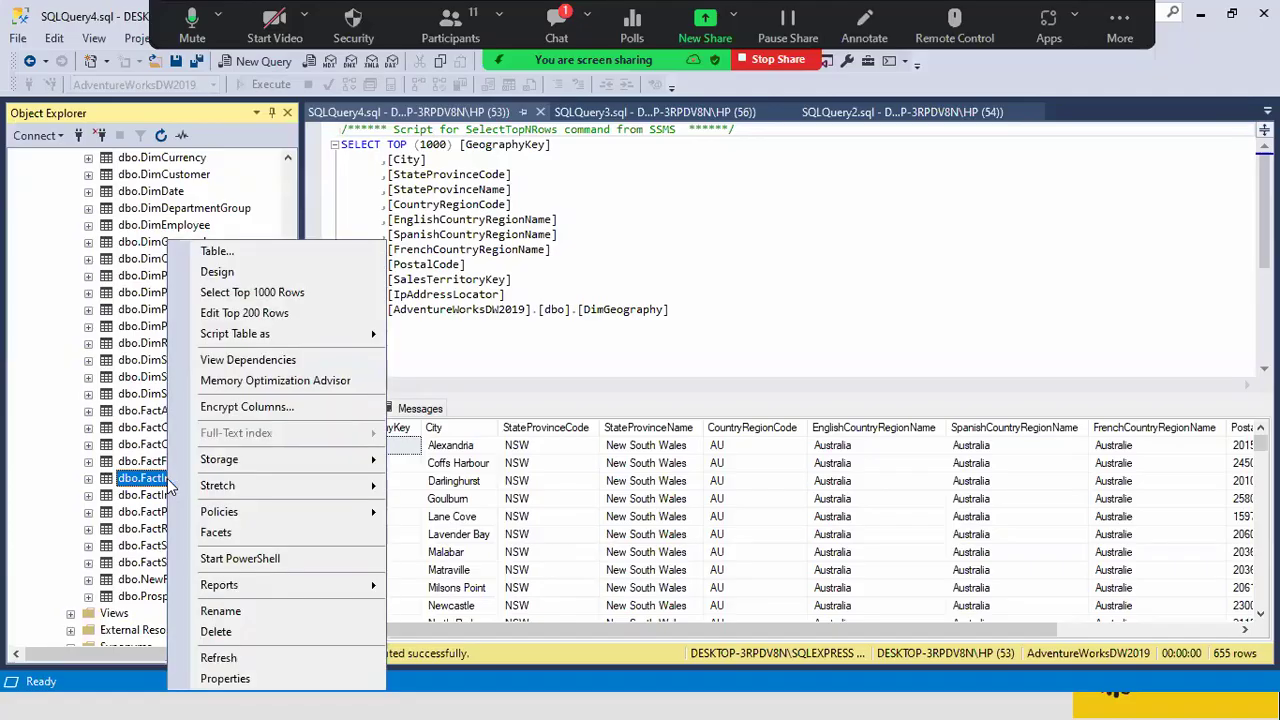
pyautogui.click(289, 300)
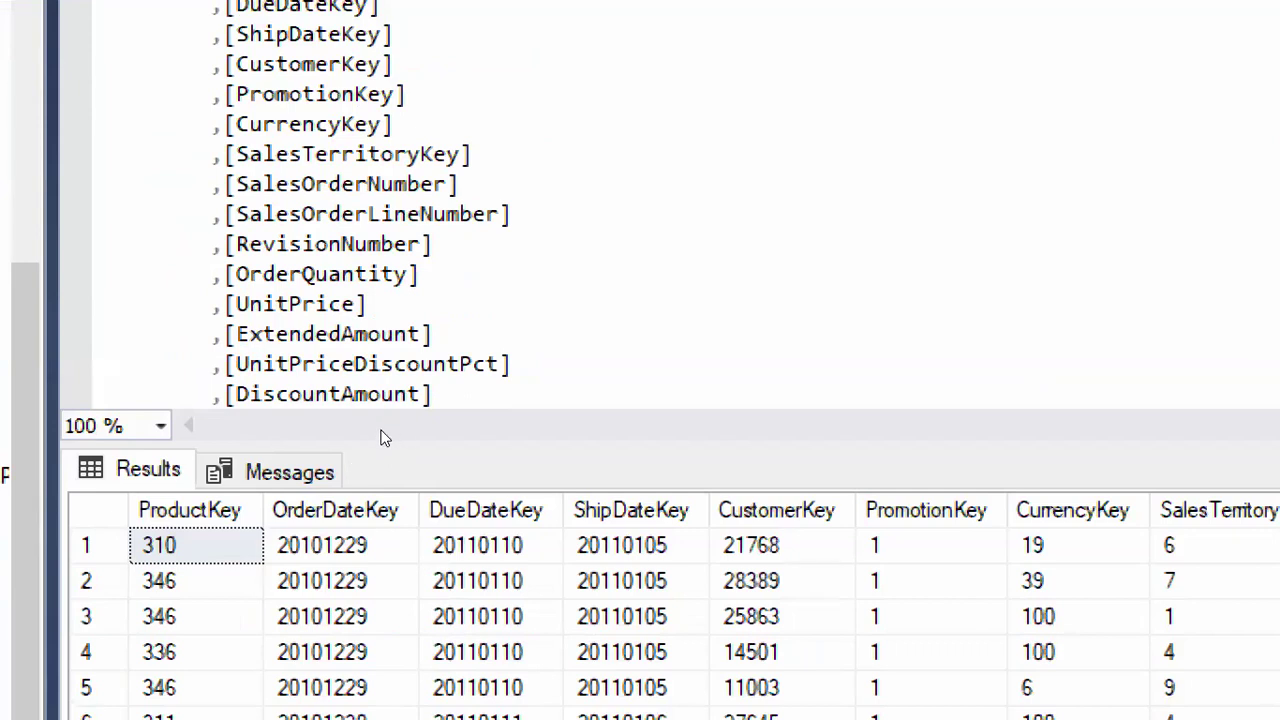
# Step: Inspect the FactInternetSales key, quantity and price columns, highlighting ProductKey, OrderDateKey, OrderQuantity, UnitPrice, ExtendedAmount and DiscountAmount
pyautogui.click(190, 510)
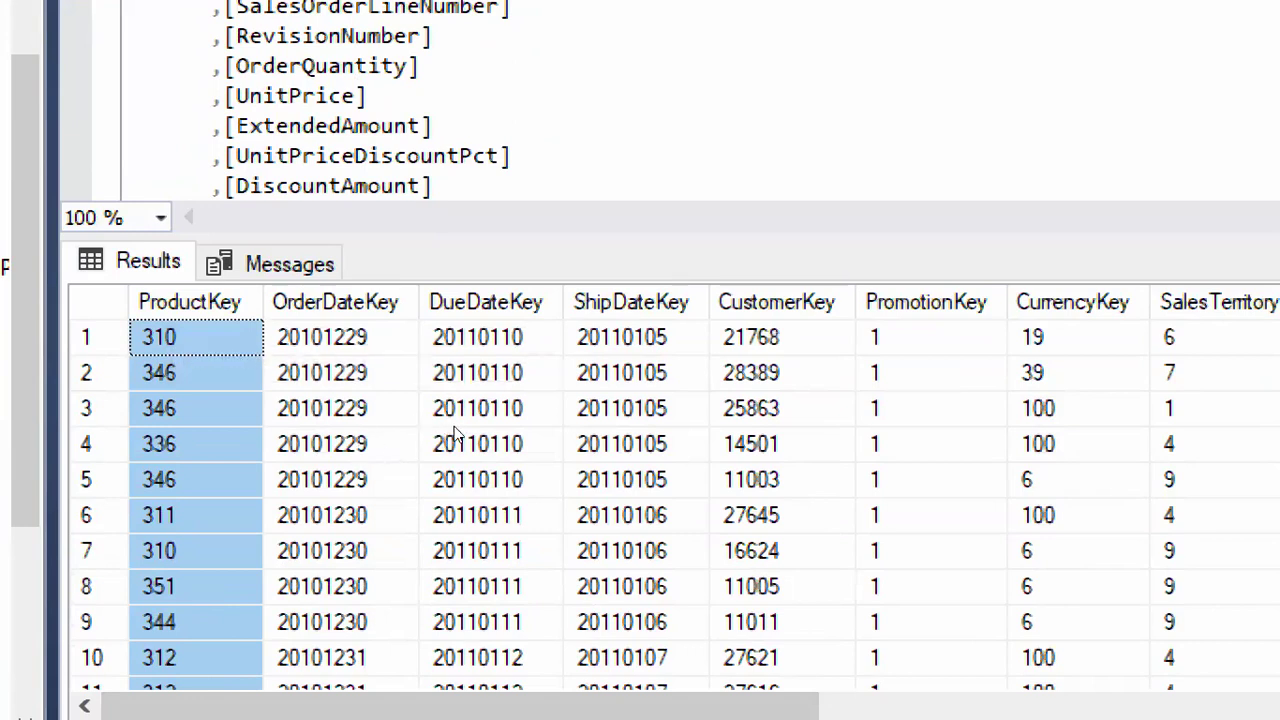
pyautogui.click(340, 303)
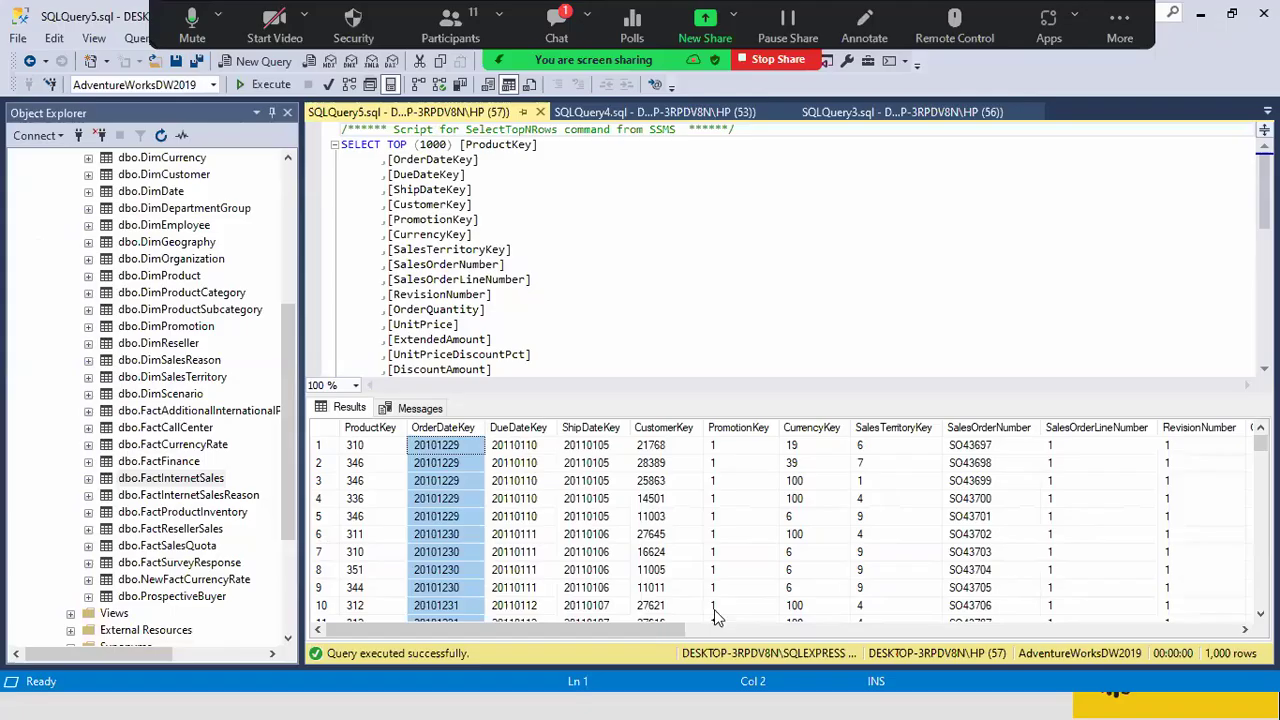
pyautogui.moveTo(666, 628); pyautogui.dragTo(920, 627)
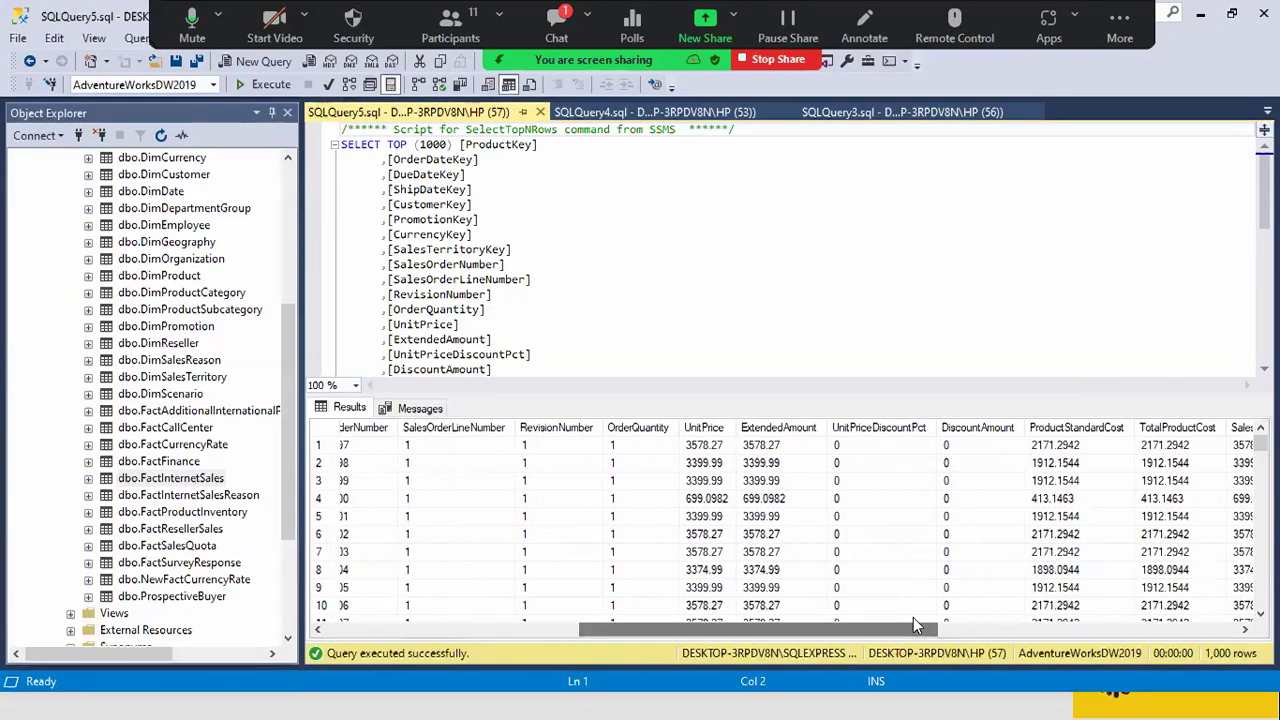
pyautogui.click(641, 428)
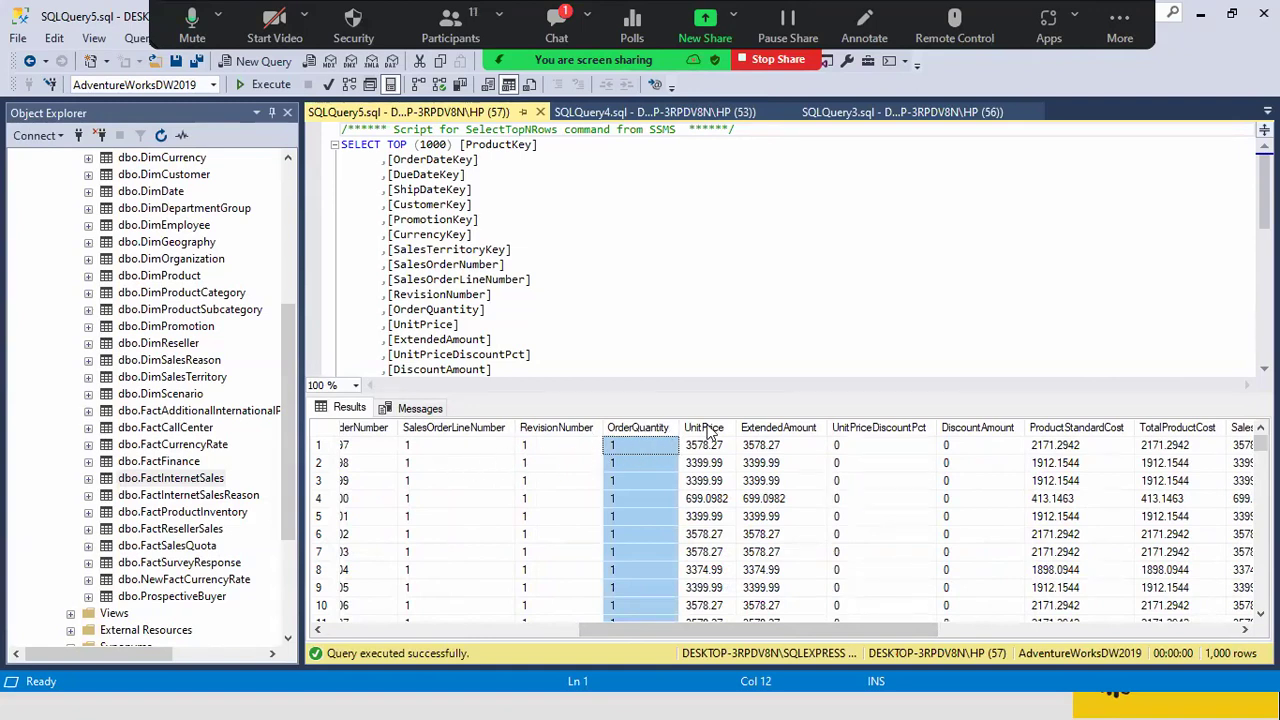
pyautogui.click(708, 428)
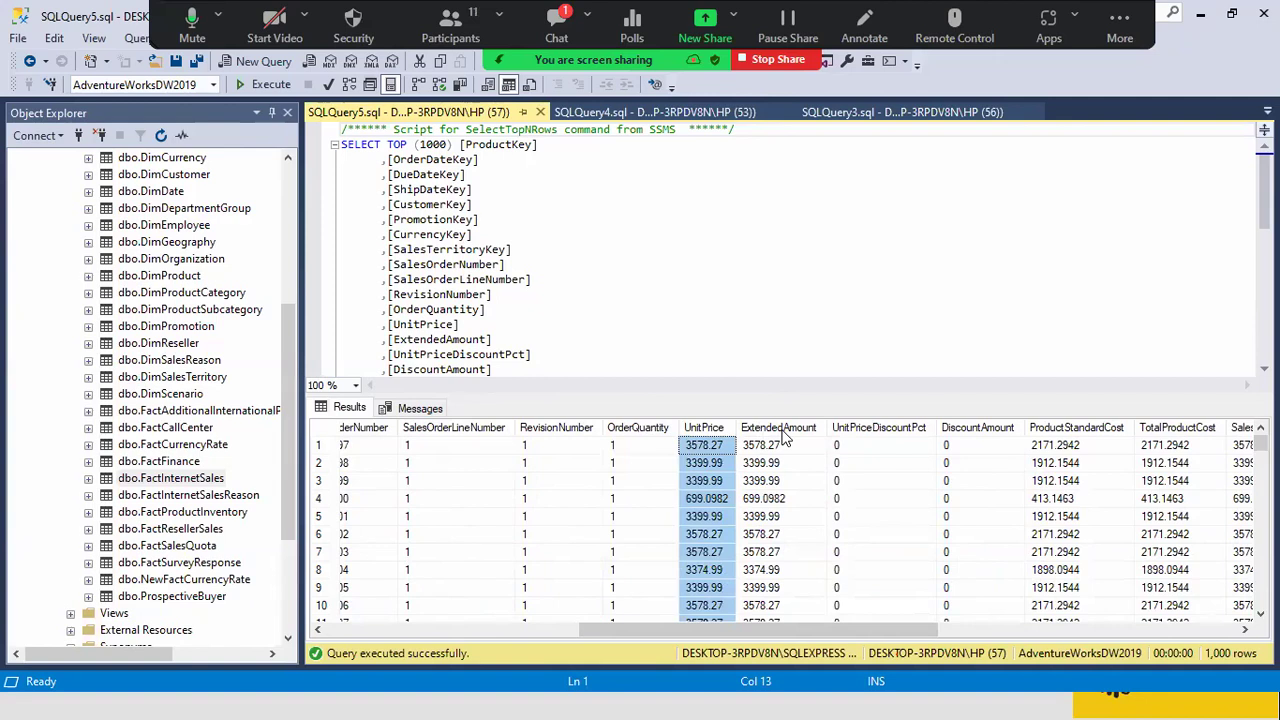
pyautogui.click(784, 430)
pyautogui.click(984, 430)
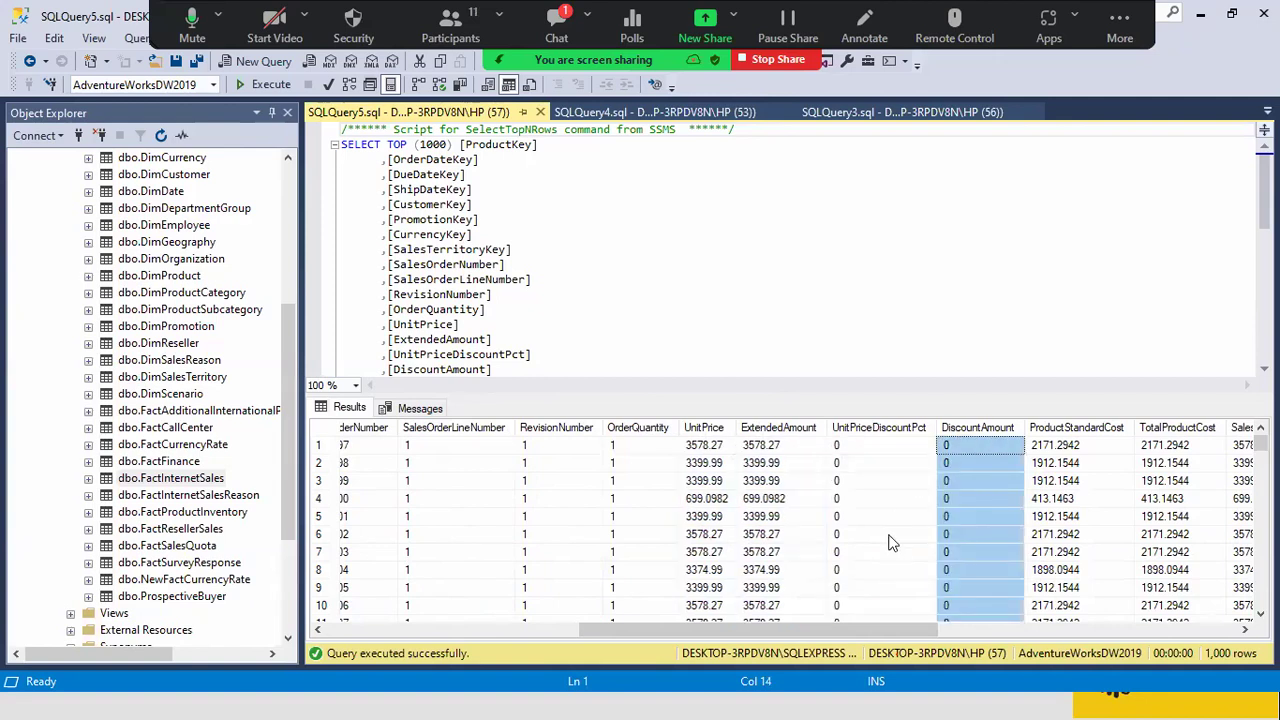
# Step: Inspect the TotalProductCost, SalesAmount and TaxAmt columns of the FactInternetSales results
pyautogui.moveTo(855, 632); pyautogui.dragTo(1045, 614)
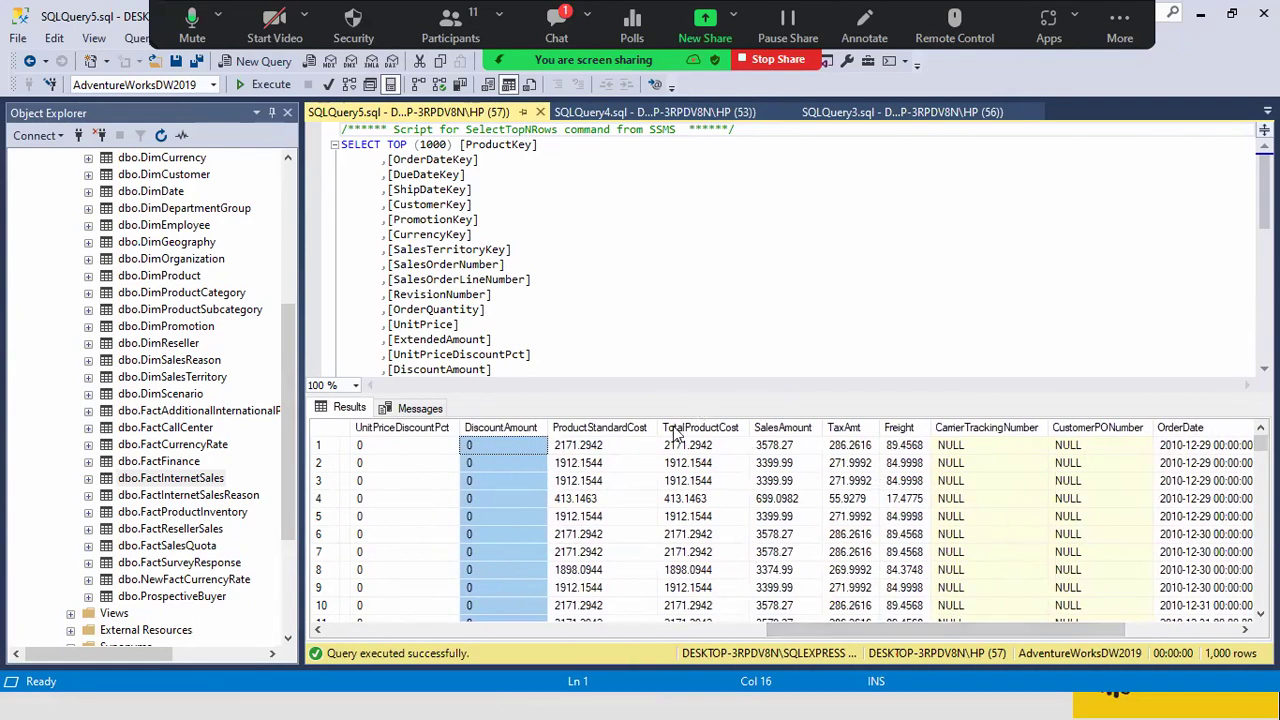
pyautogui.click(686, 428)
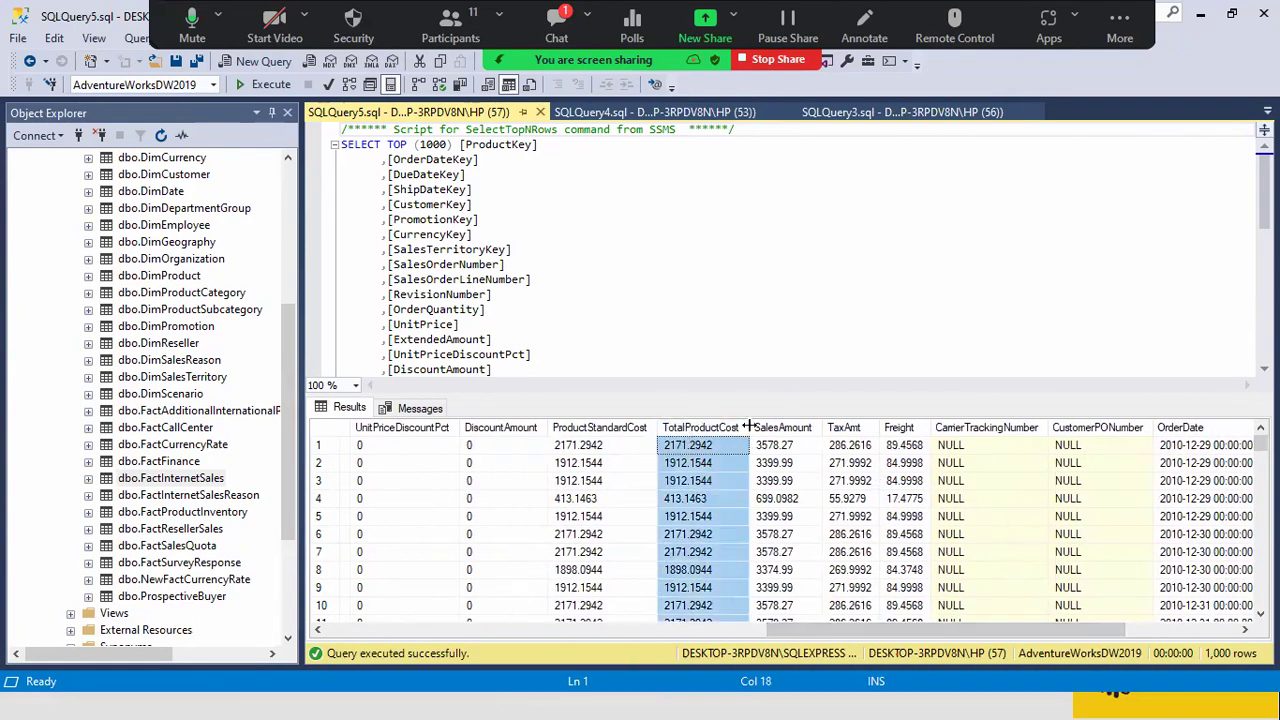
pyautogui.click(780, 428)
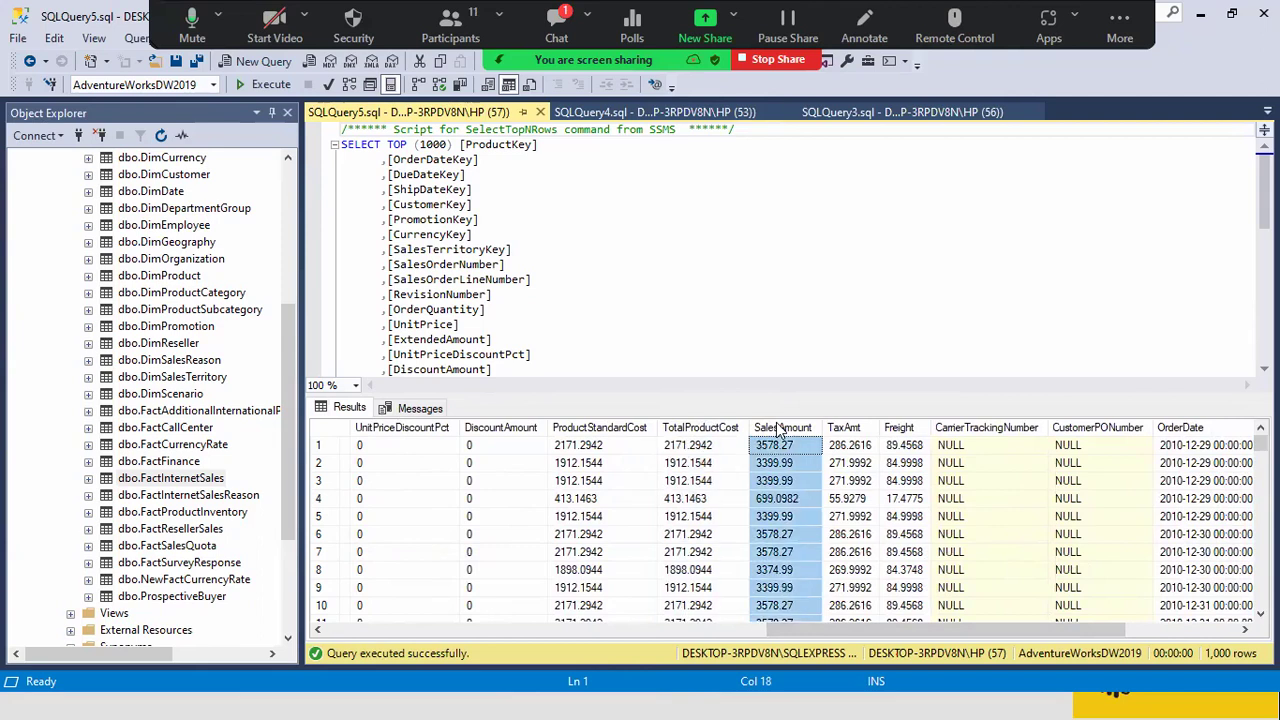
pyautogui.click(843, 428)
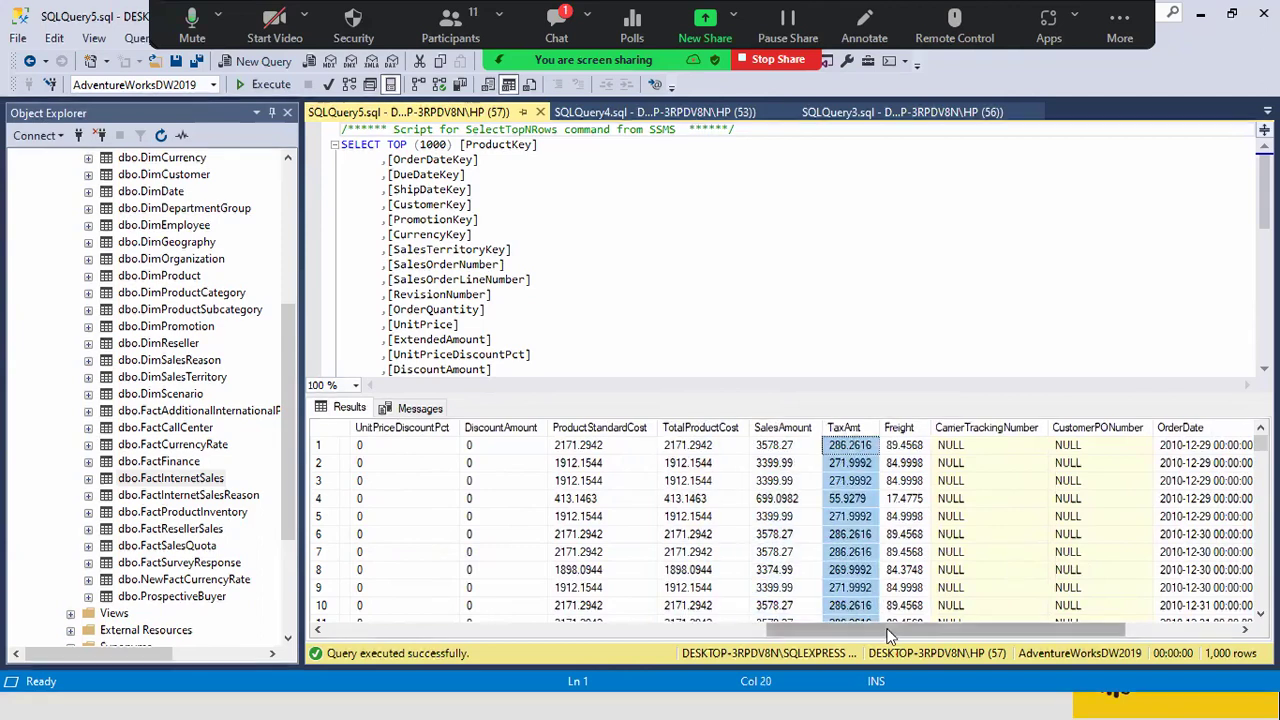
pyautogui.moveTo(894, 630); pyautogui.dragTo(787, 615)
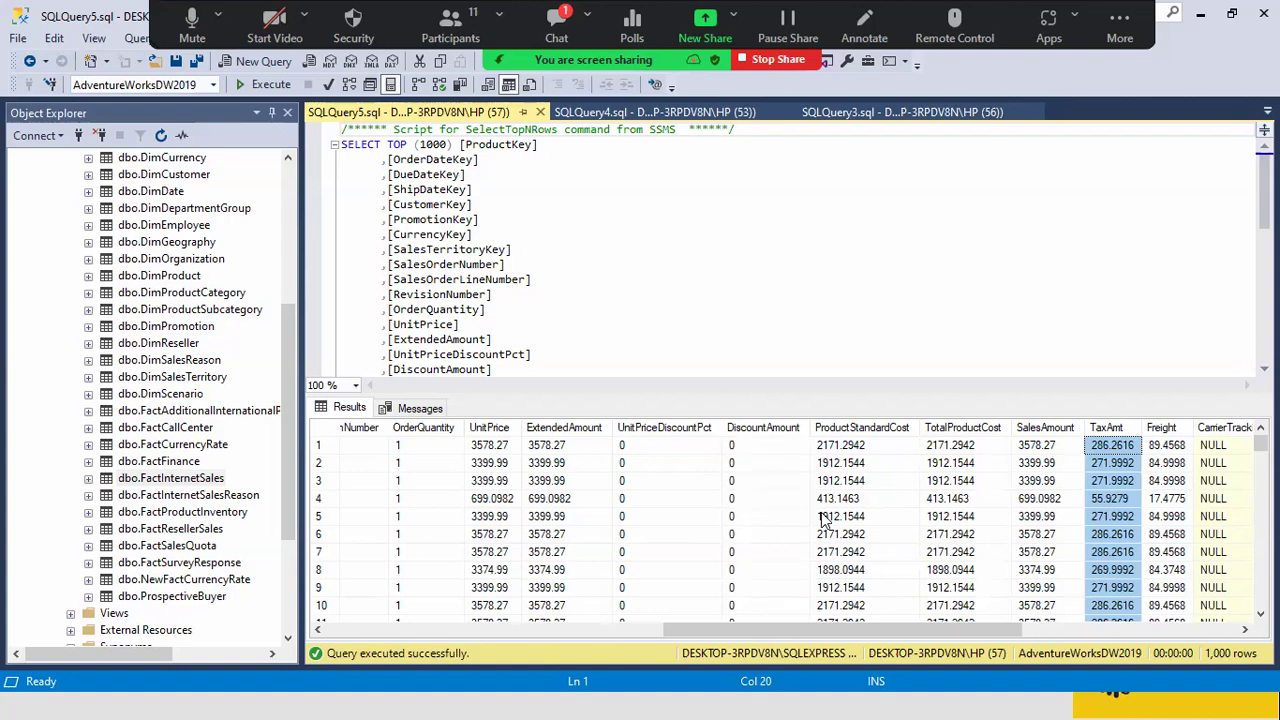
# Step: Review the Business Problem slide in PowerPoint again, and return to the table list in SQL Server Management Studio
pyautogui.press('super')
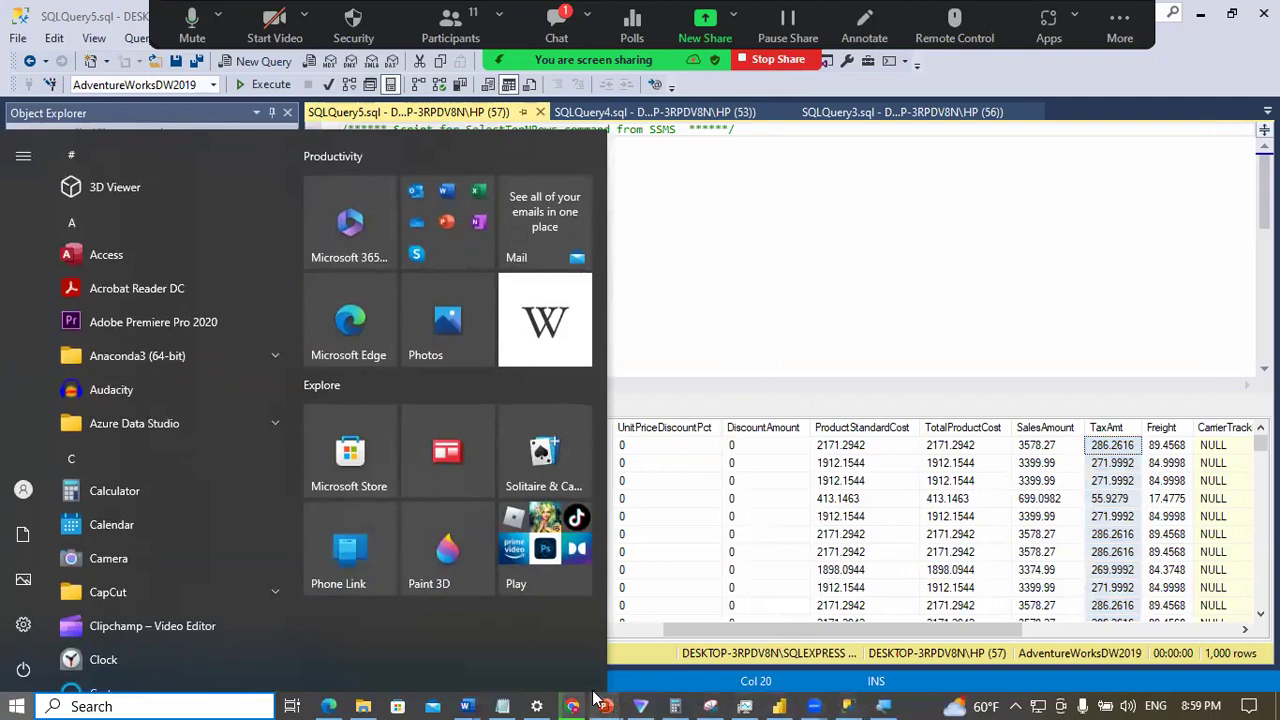
pyautogui.moveTo(605, 702)
pyautogui.click(832, 654)
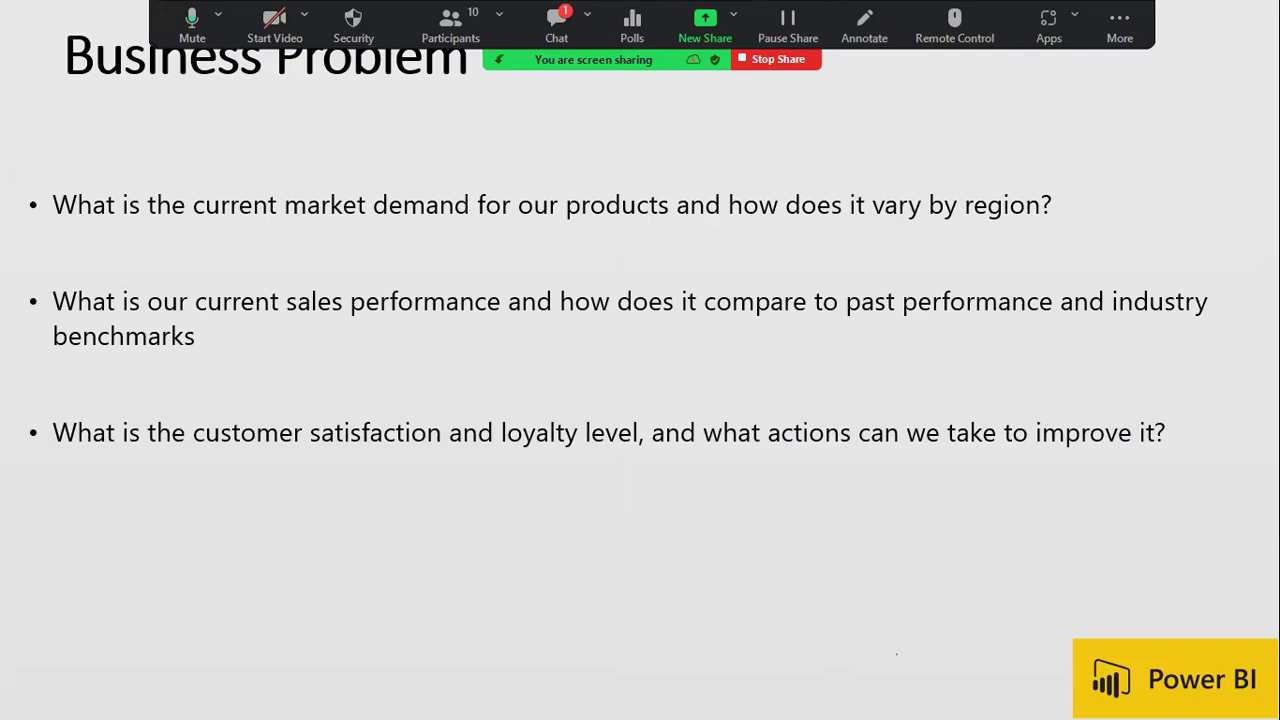
pyautogui.press('super')
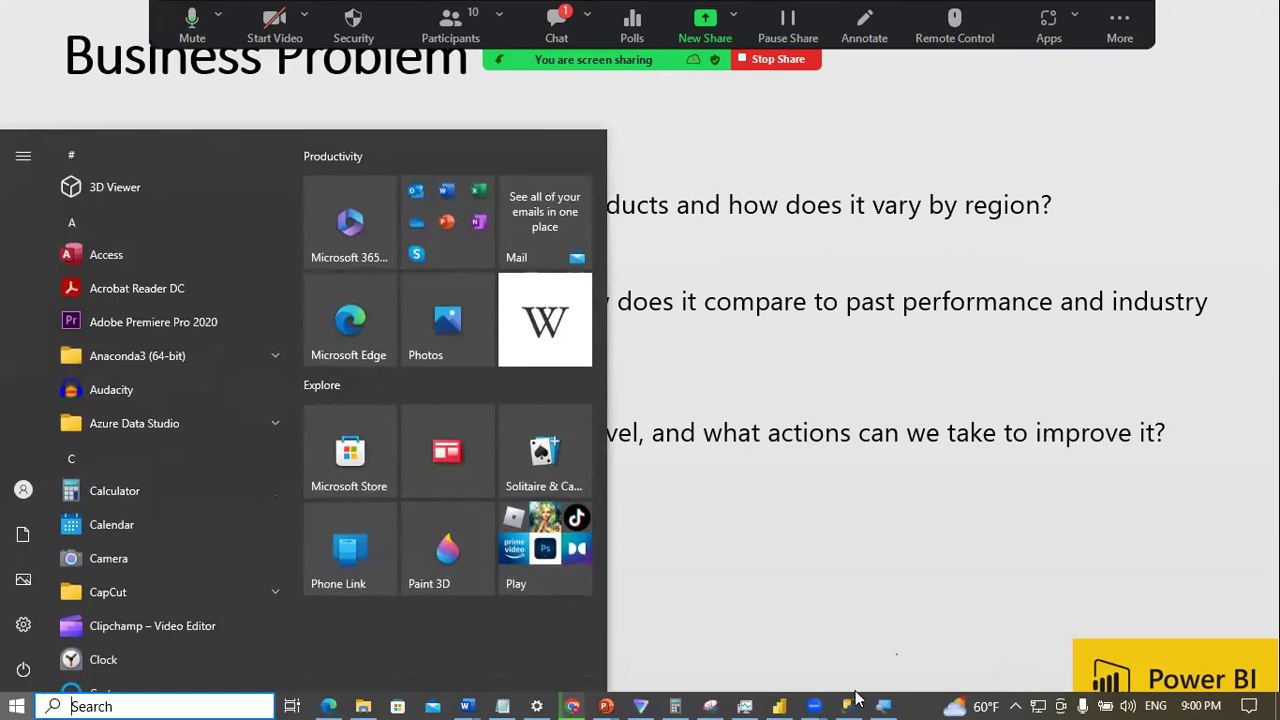
pyautogui.click(850, 700)
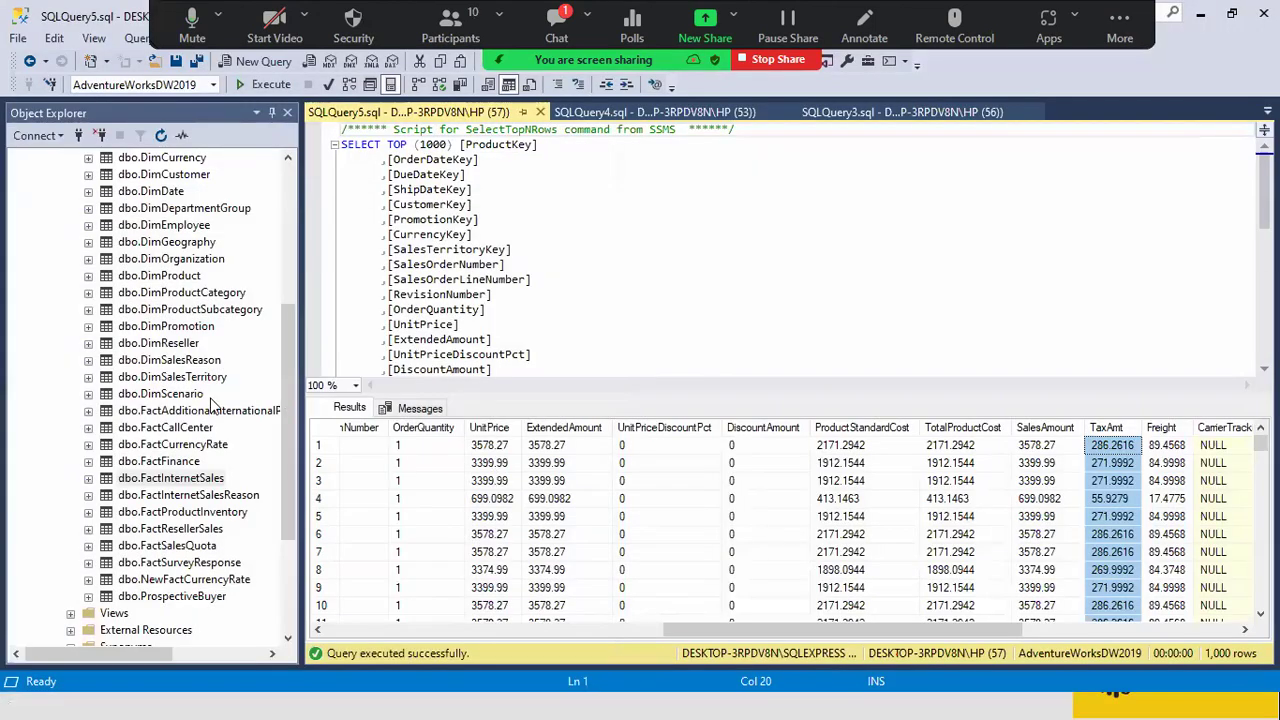
pyautogui.moveTo(289, 398); pyautogui.dragTo(291, 362)
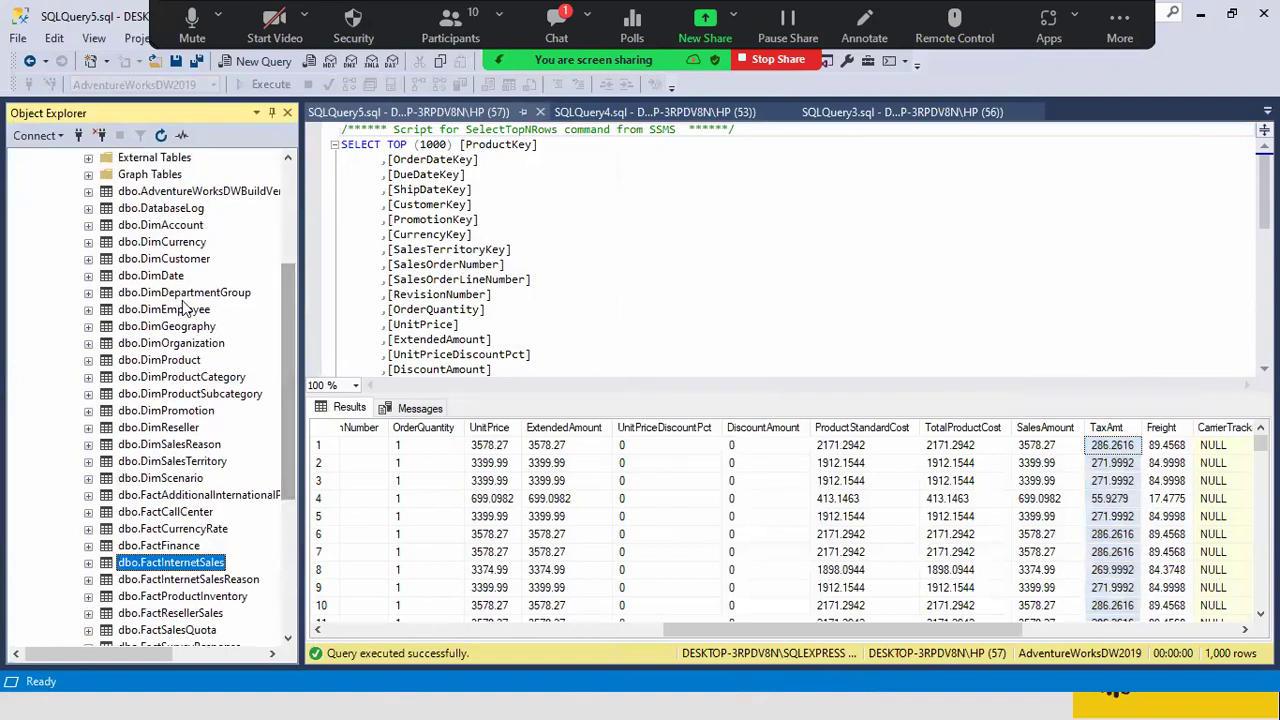
# Step: Query the top 1000 rows of the dbo.DimDate table
pyautogui.click(158, 277)
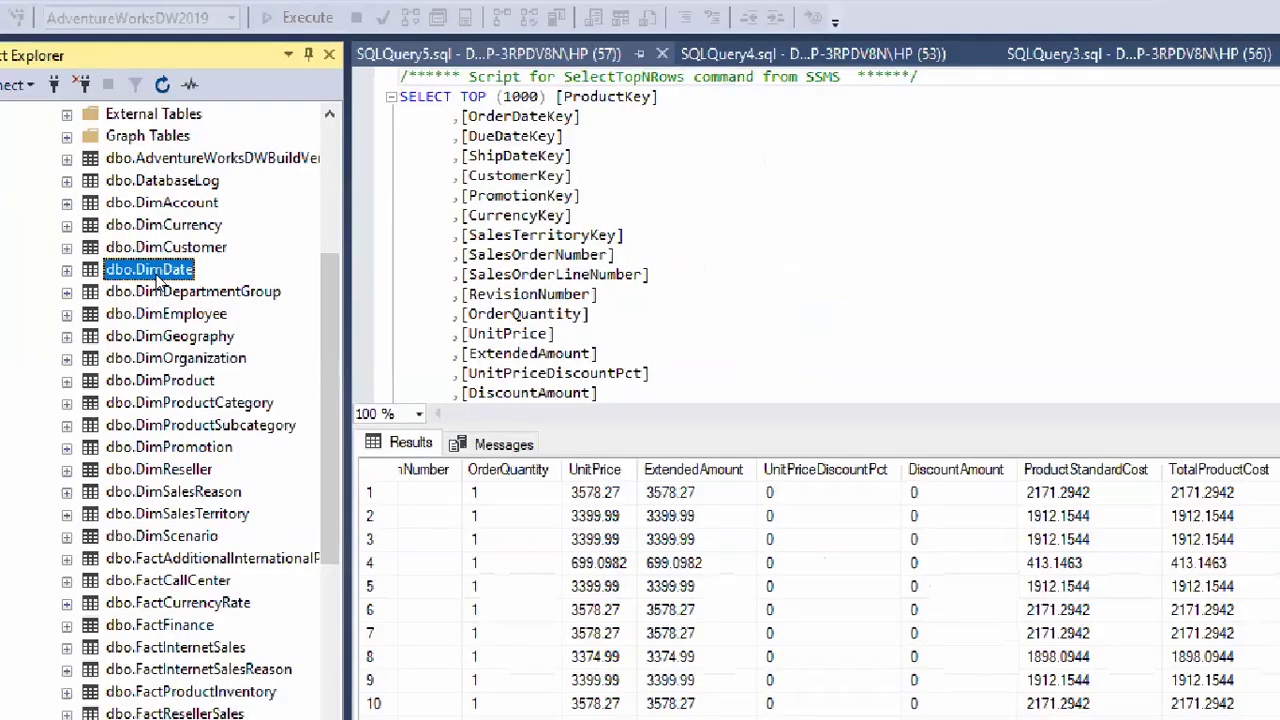
pyautogui.rightClick(155, 274)
pyautogui.press('Escape')
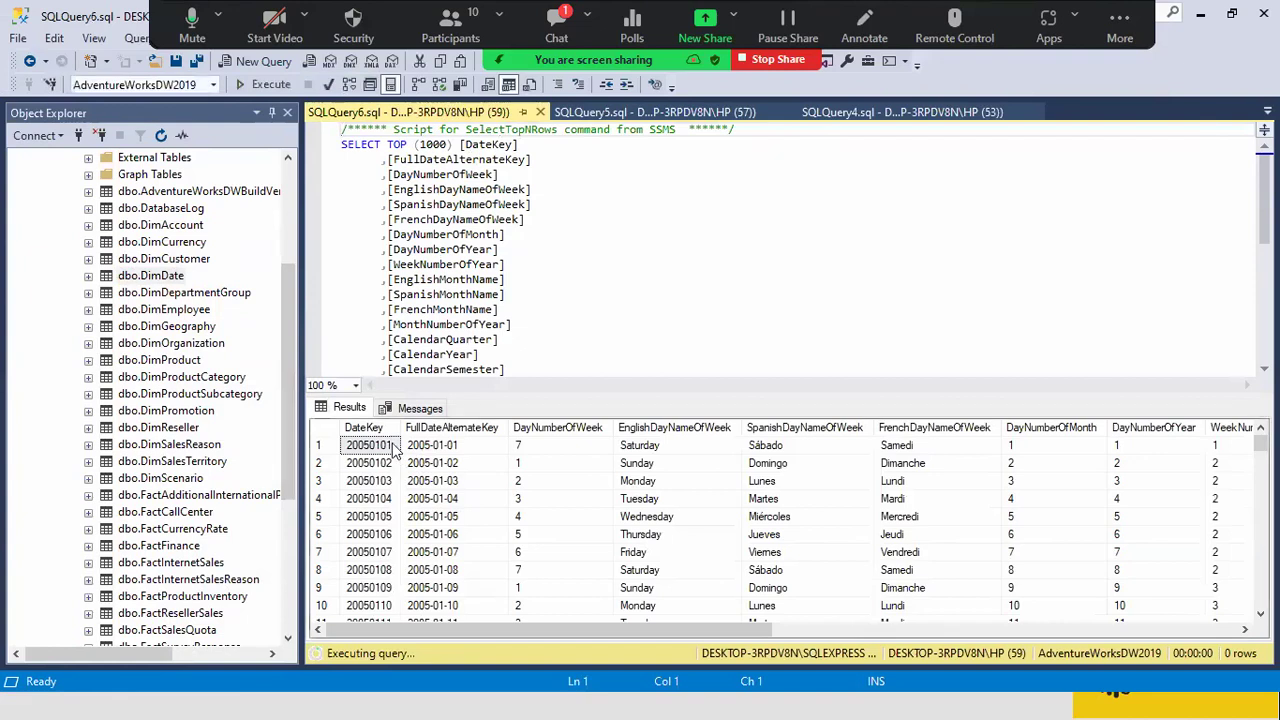
# Step: Inspect the DimDate results, highlighting the DateKey column and reviewing the day, month, calendar and fiscal columns
pyautogui.click(378, 428)
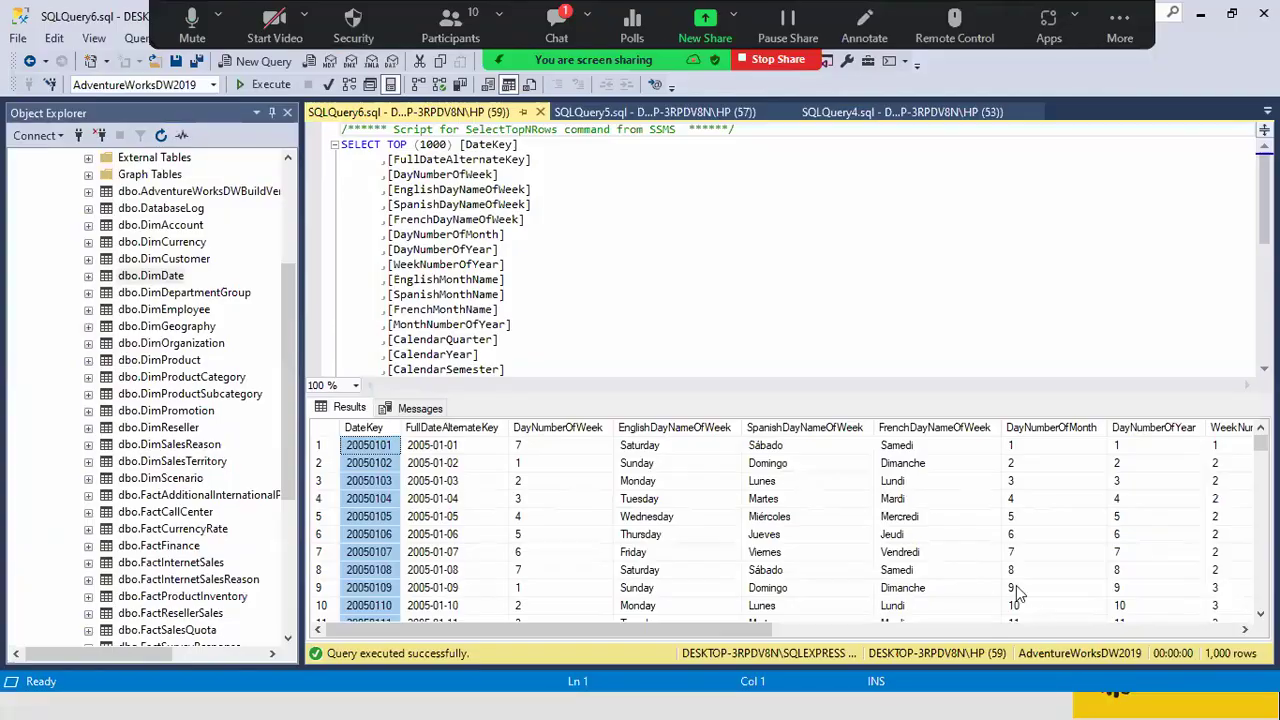
pyautogui.moveTo(714, 626); pyautogui.dragTo(1078, 615)
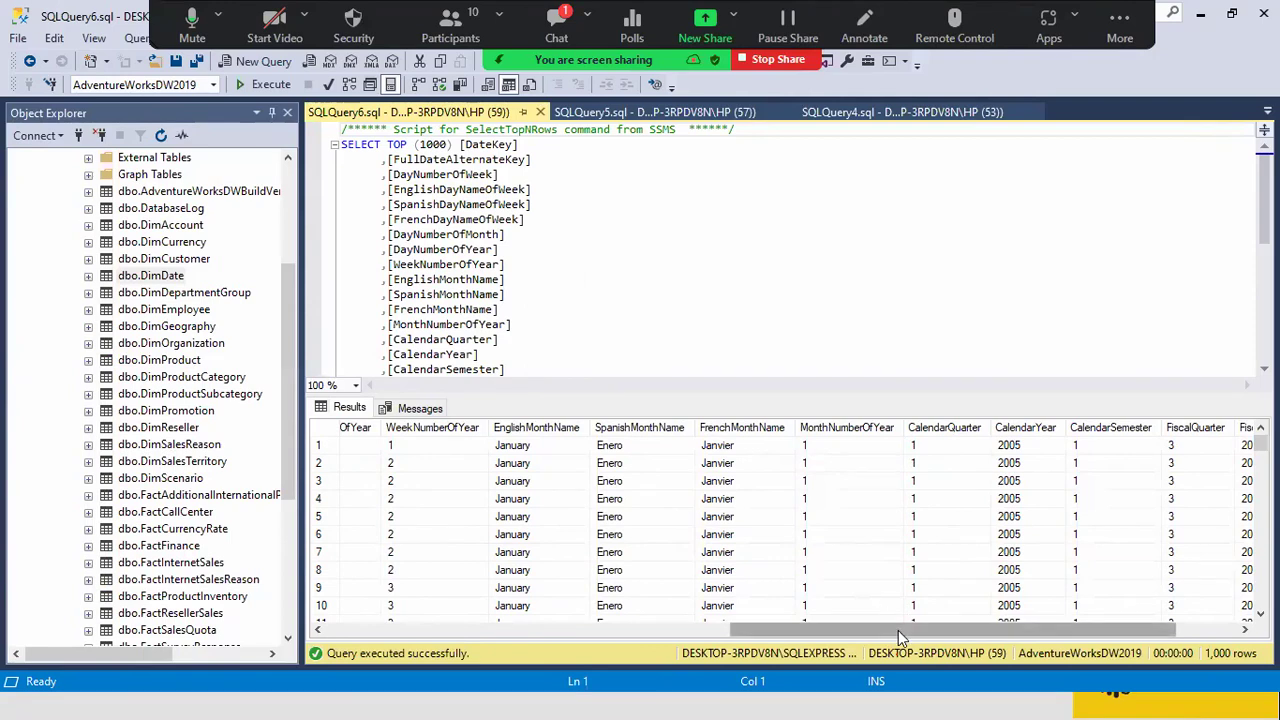
pyautogui.moveTo(898, 630); pyautogui.dragTo(960, 630)
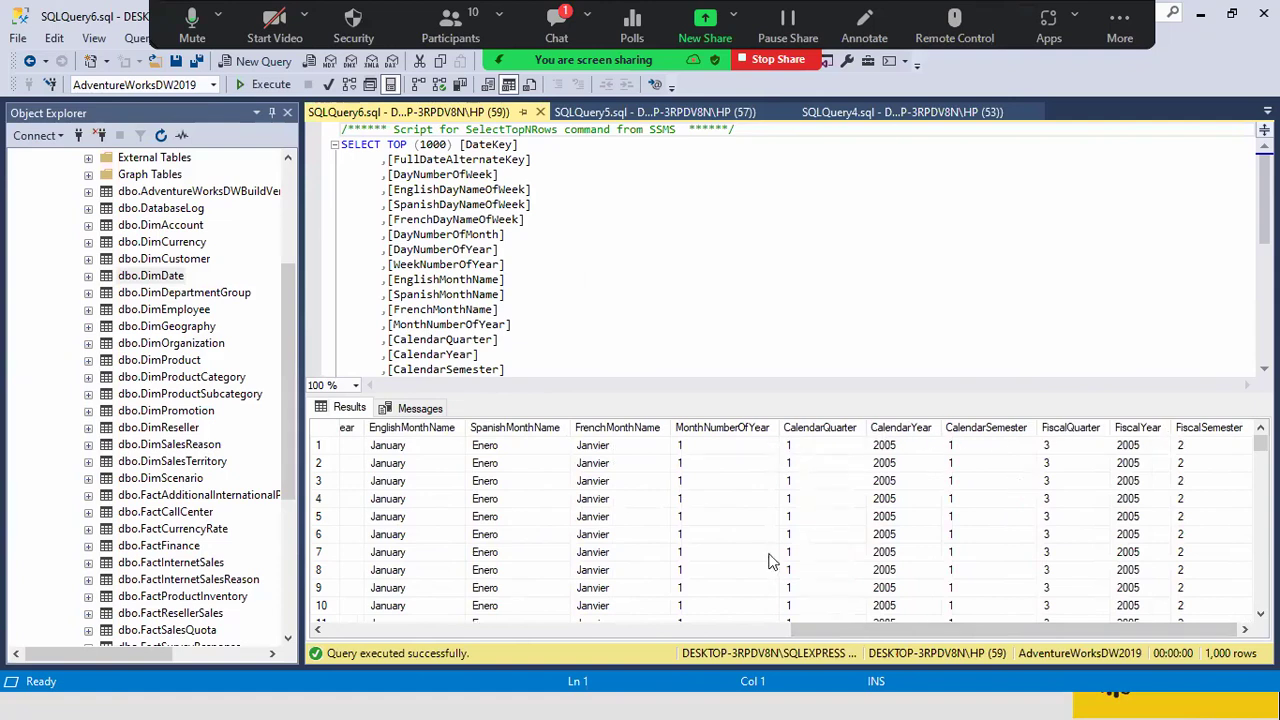
pyautogui.moveTo(838, 630); pyautogui.dragTo(393, 616)
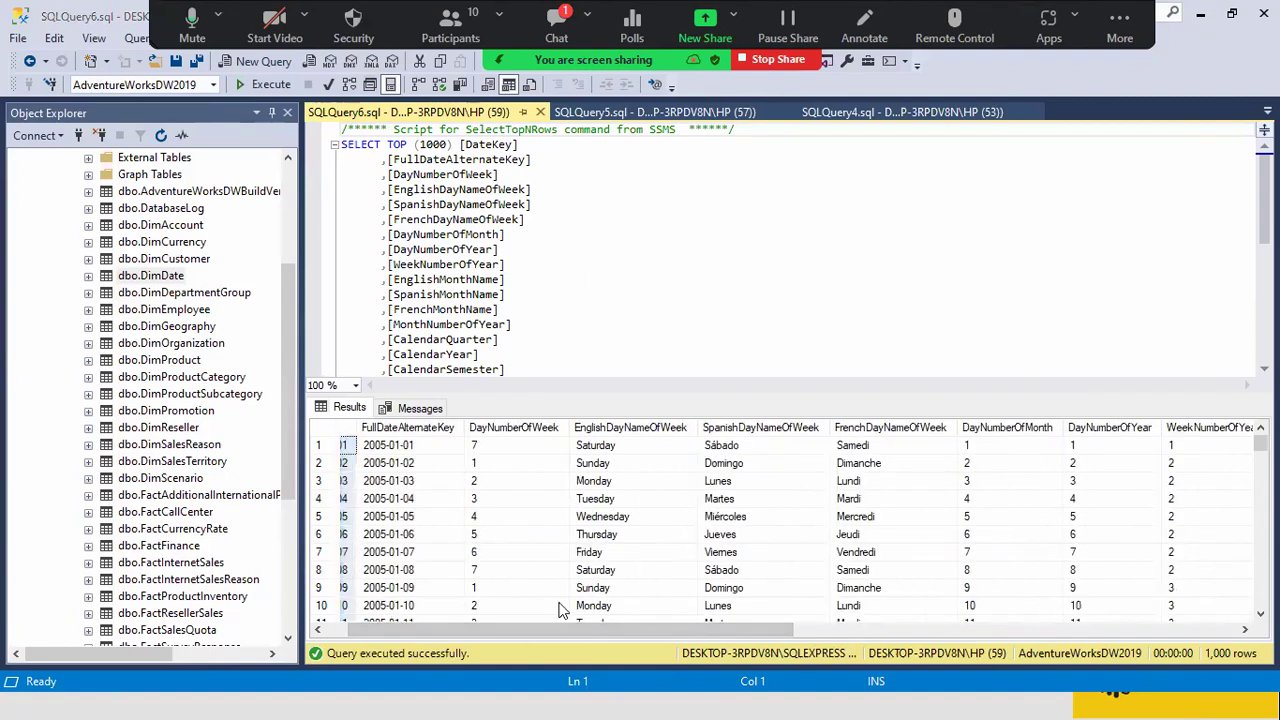
# Step: Switch to PowerPoint to reread the Business Problem questions, and return to the DimDate results in SQL Server Management Studio
pyautogui.press('super')
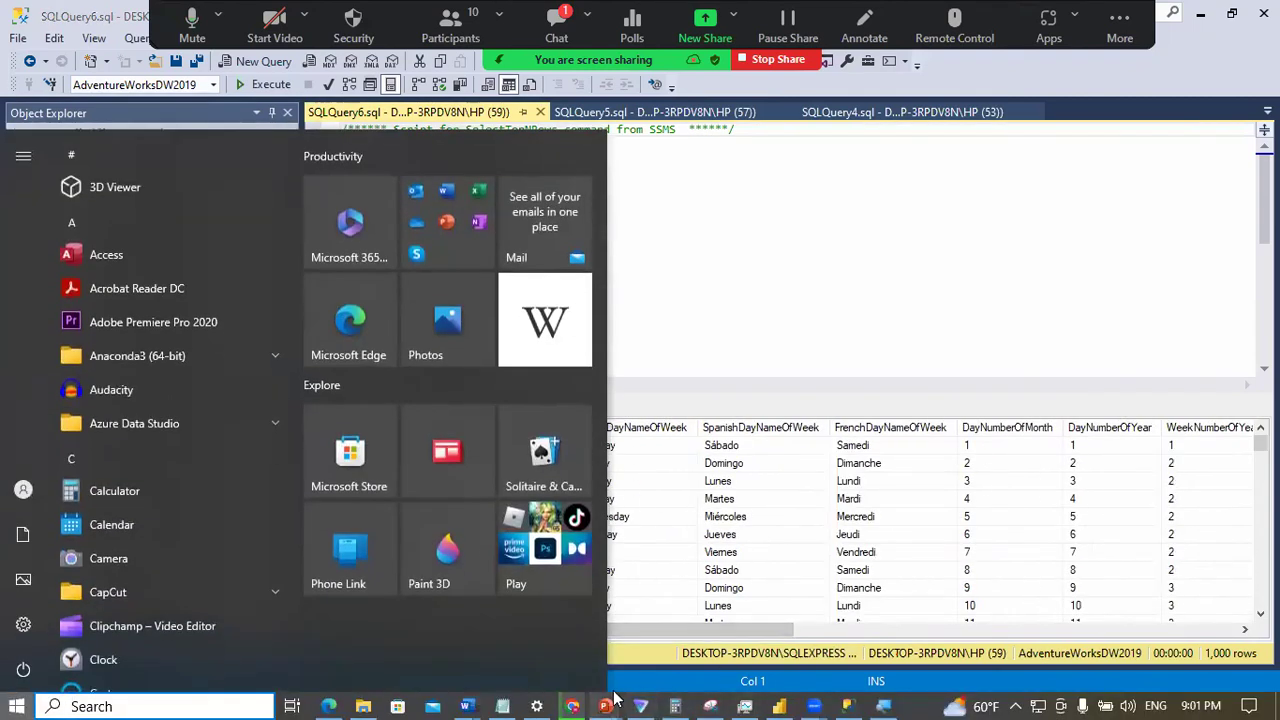
pyautogui.moveTo(605, 706)
pyautogui.click(862, 615)
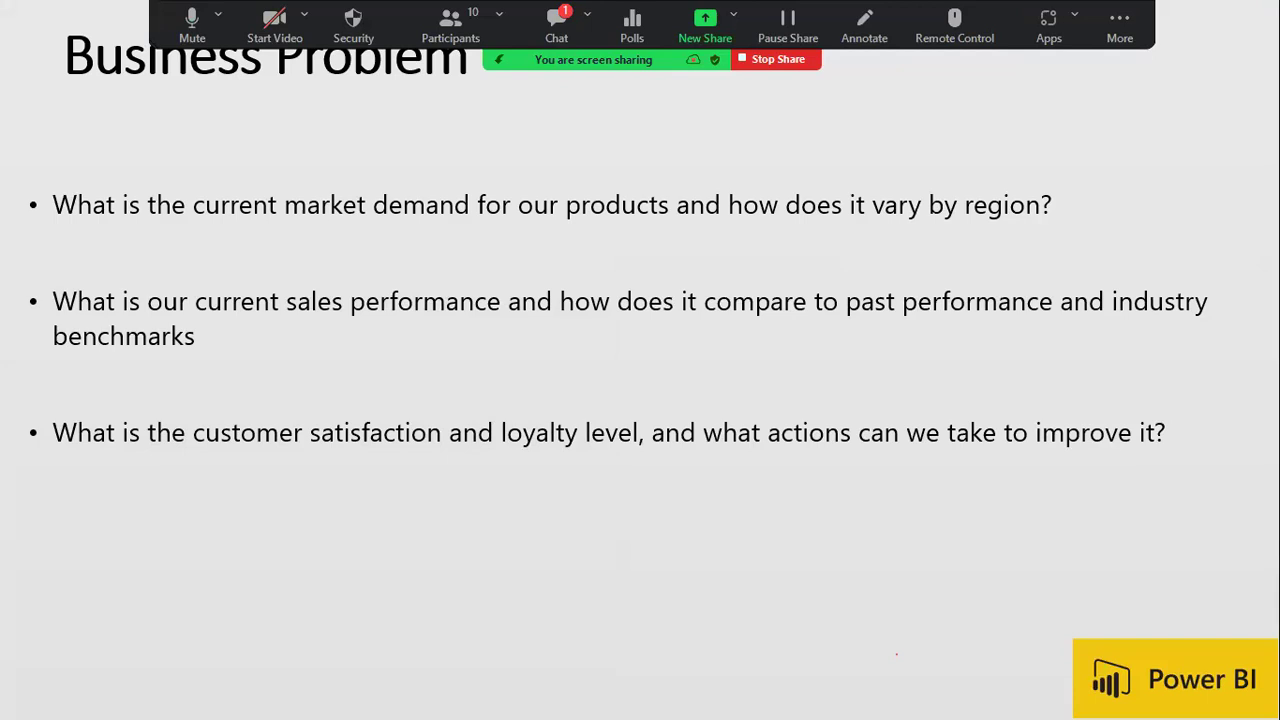
pyautogui.press('super')
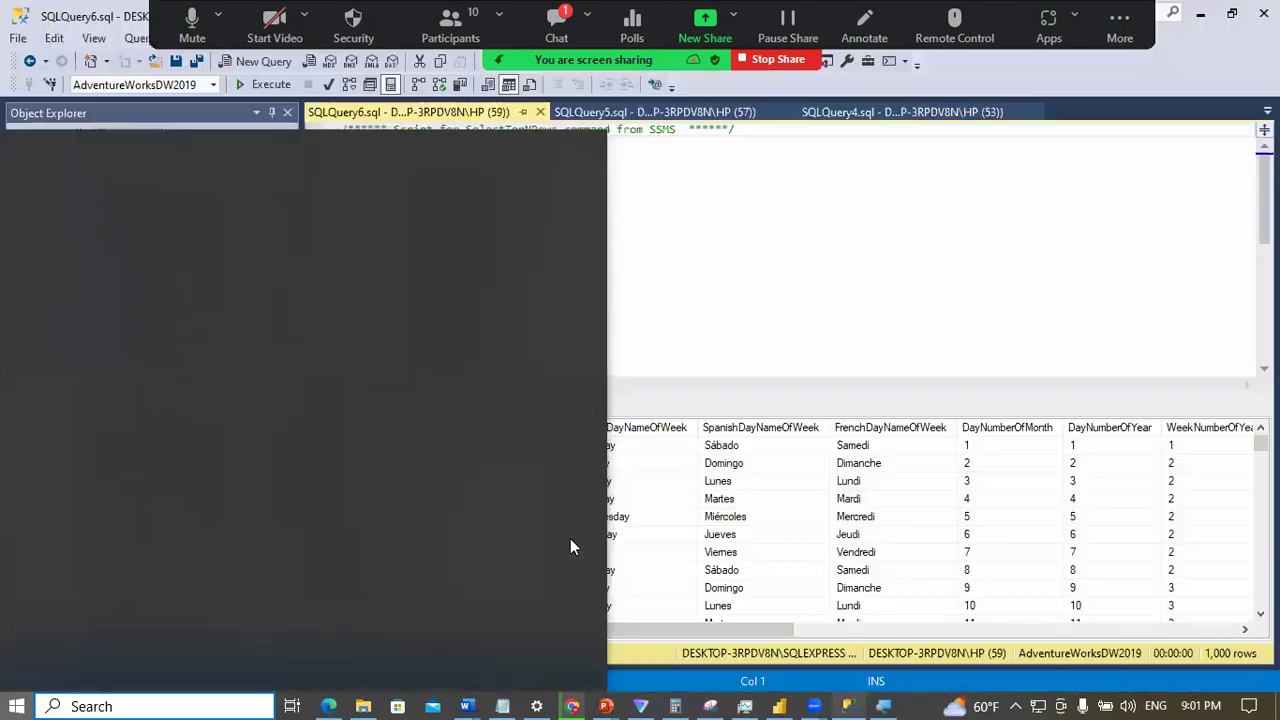
pyautogui.click(848, 645)
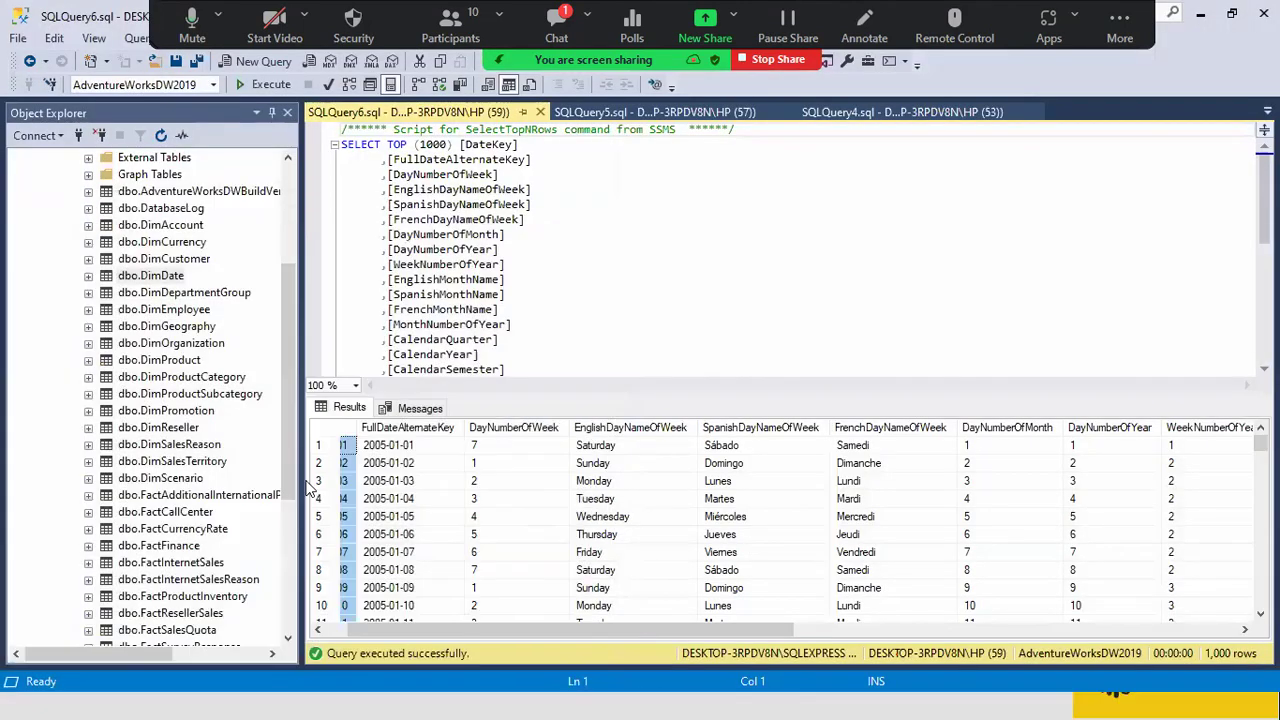
# Step: Query the top 1000 rows of the dbo.DimCustomer table and look through its customer detail columns
pyautogui.moveTo(287, 407); pyautogui.dragTo(287, 387)
pyautogui.click(162, 311)
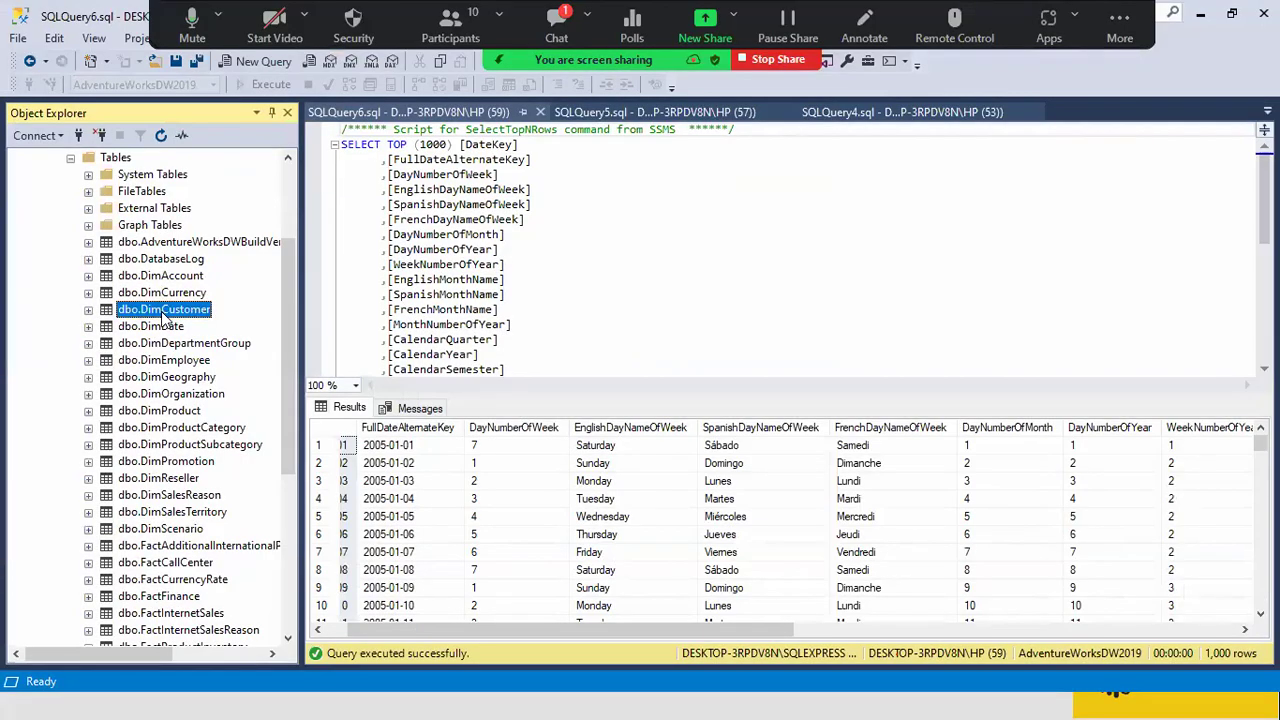
pyautogui.rightClick(165, 313)
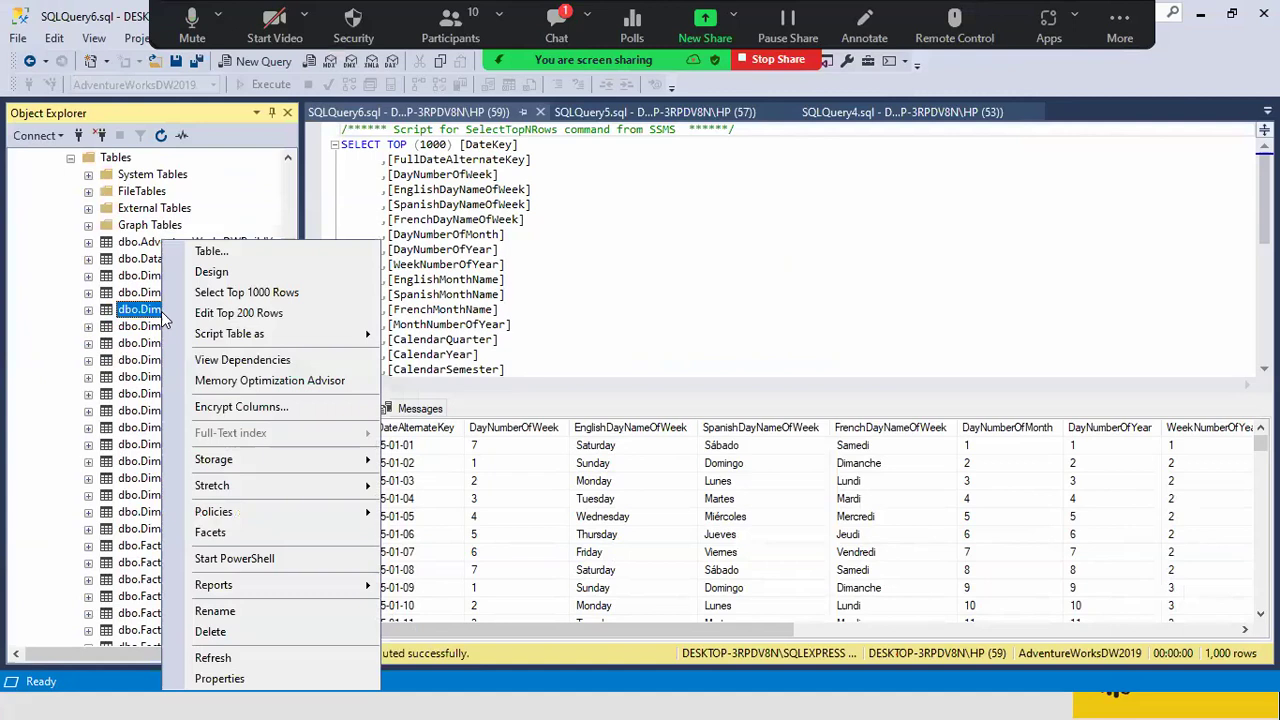
pyautogui.click(240, 298)
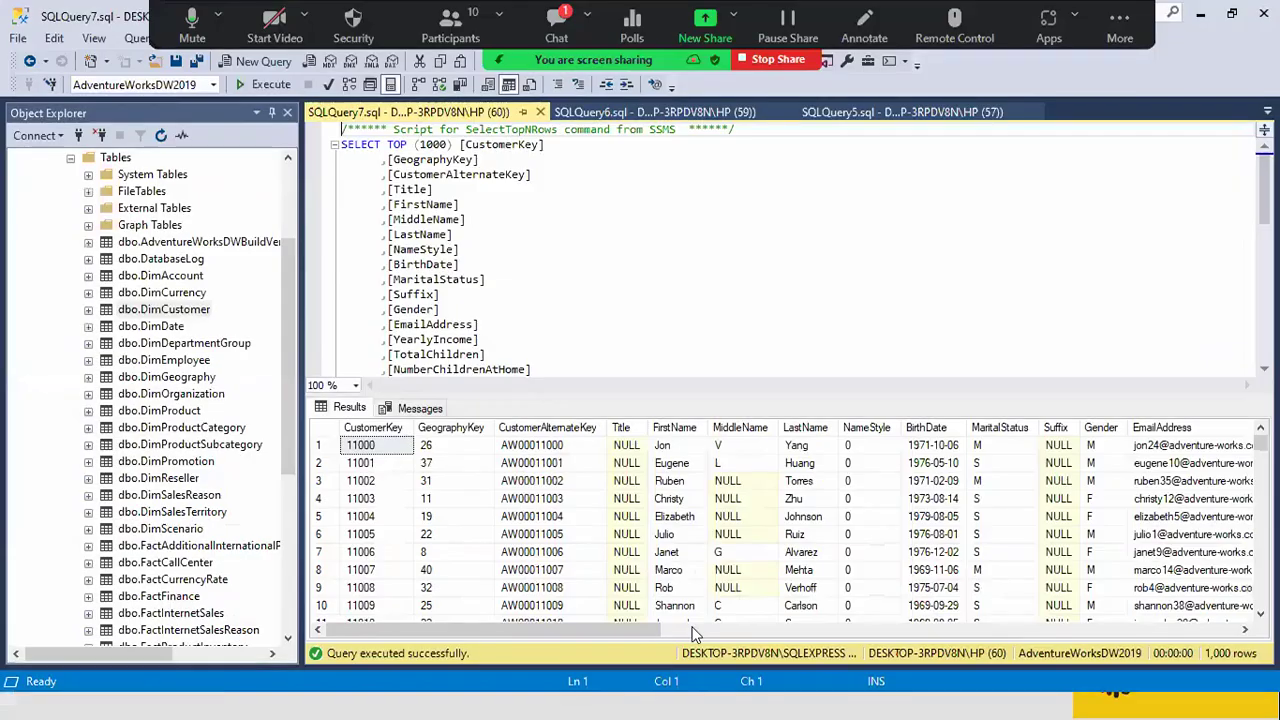
pyautogui.moveTo(637, 632); pyautogui.dragTo(665, 635)
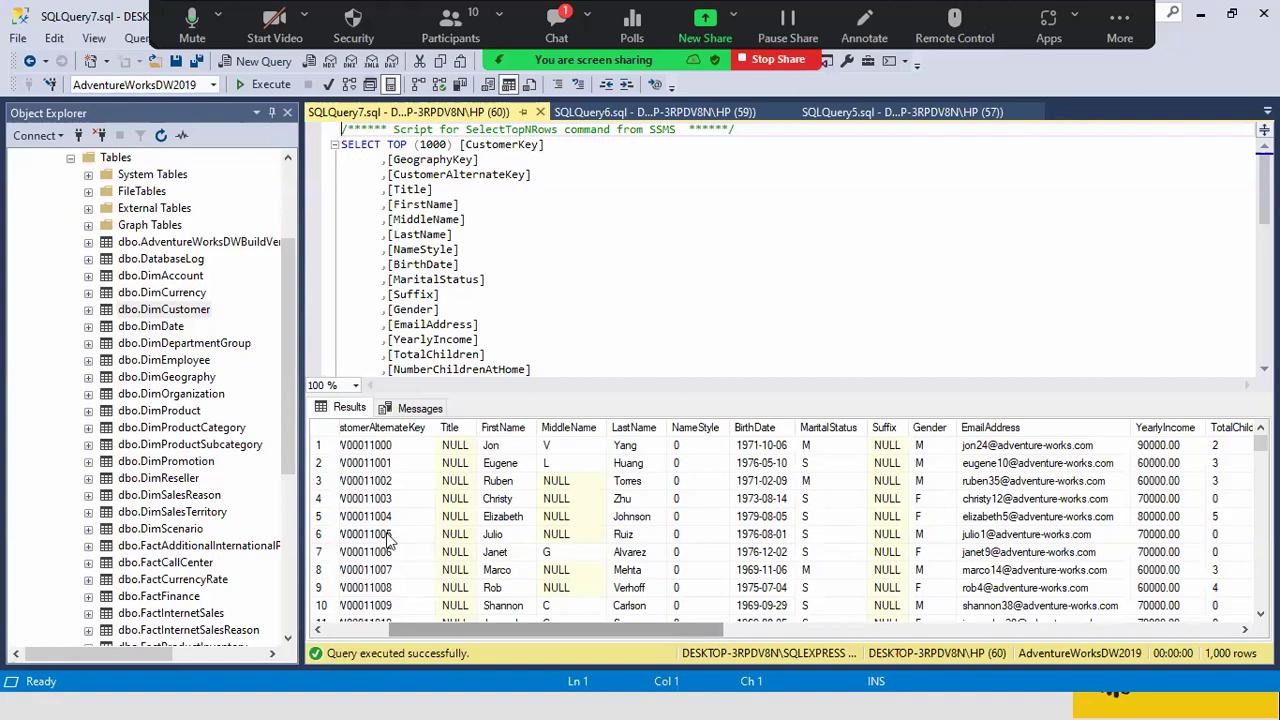
# Step: Locate dbo.FactInternetSales in the table list and compare the open DimCustomer, DimDate and FactInternetSales query results
pyautogui.moveTo(283, 395); pyautogui.dragTo(283, 485)
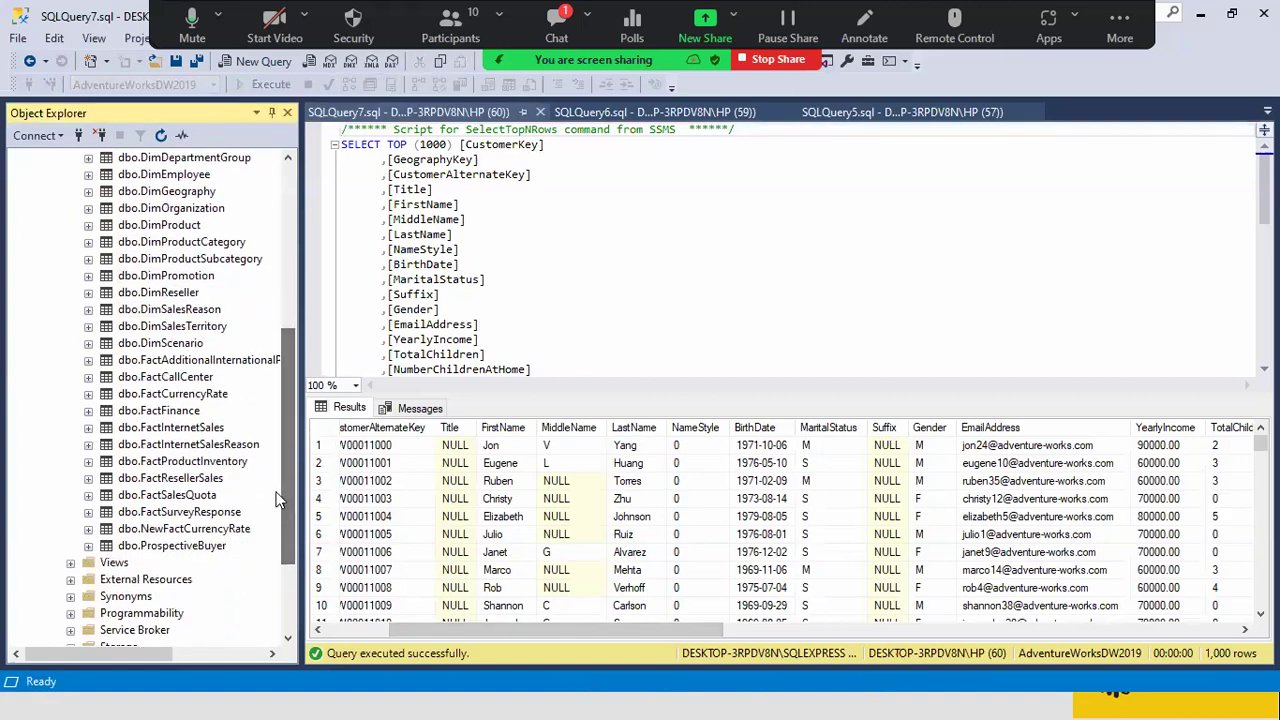
pyautogui.click(171, 428)
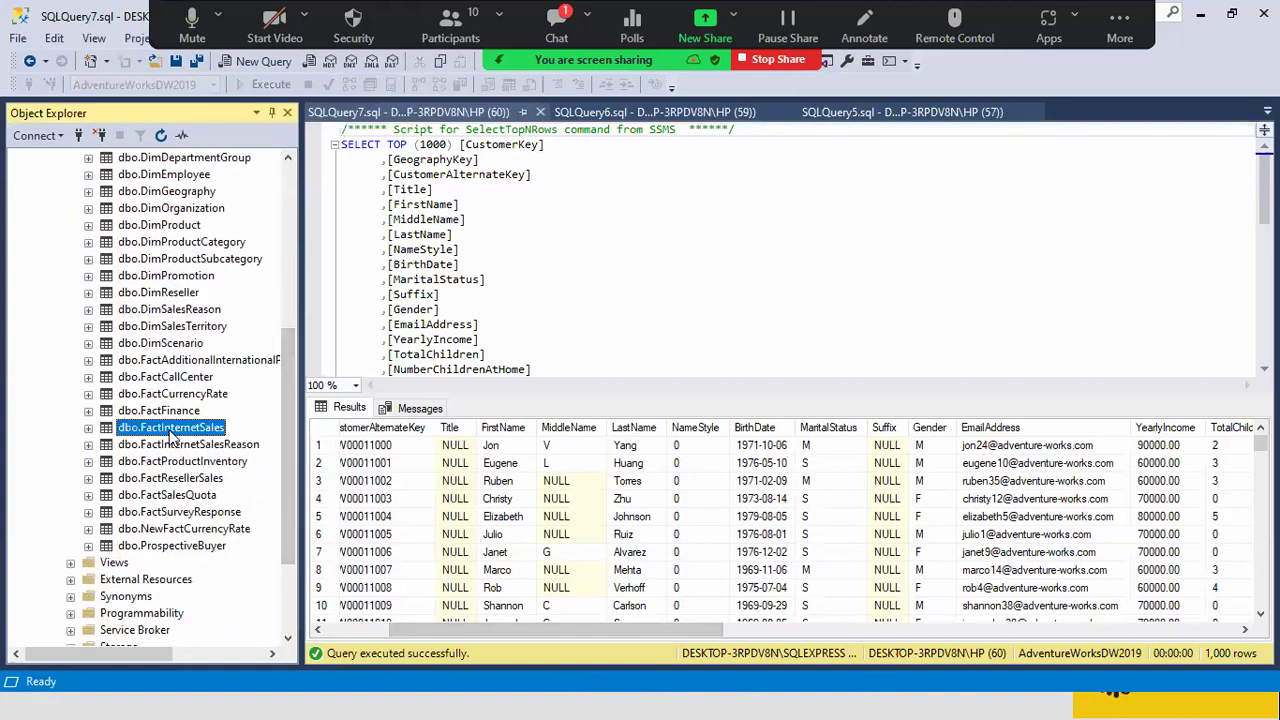
pyautogui.click(660, 114)
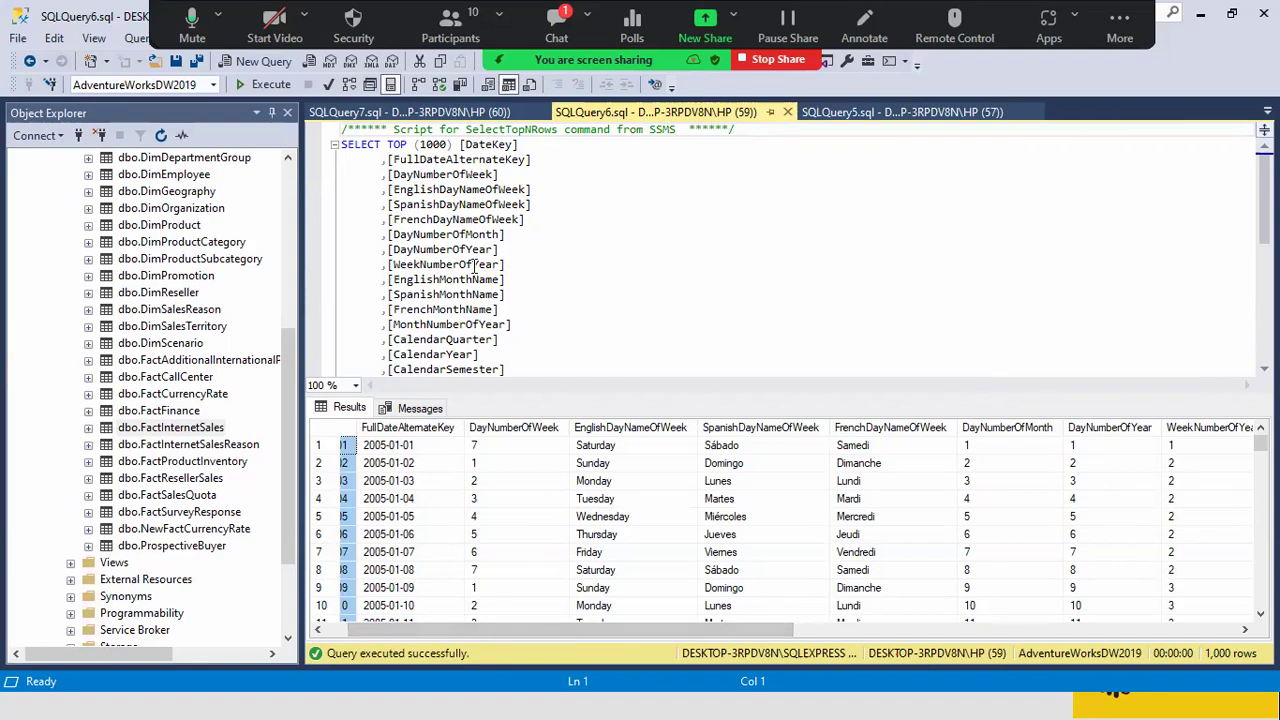
pyautogui.click(401, 113)
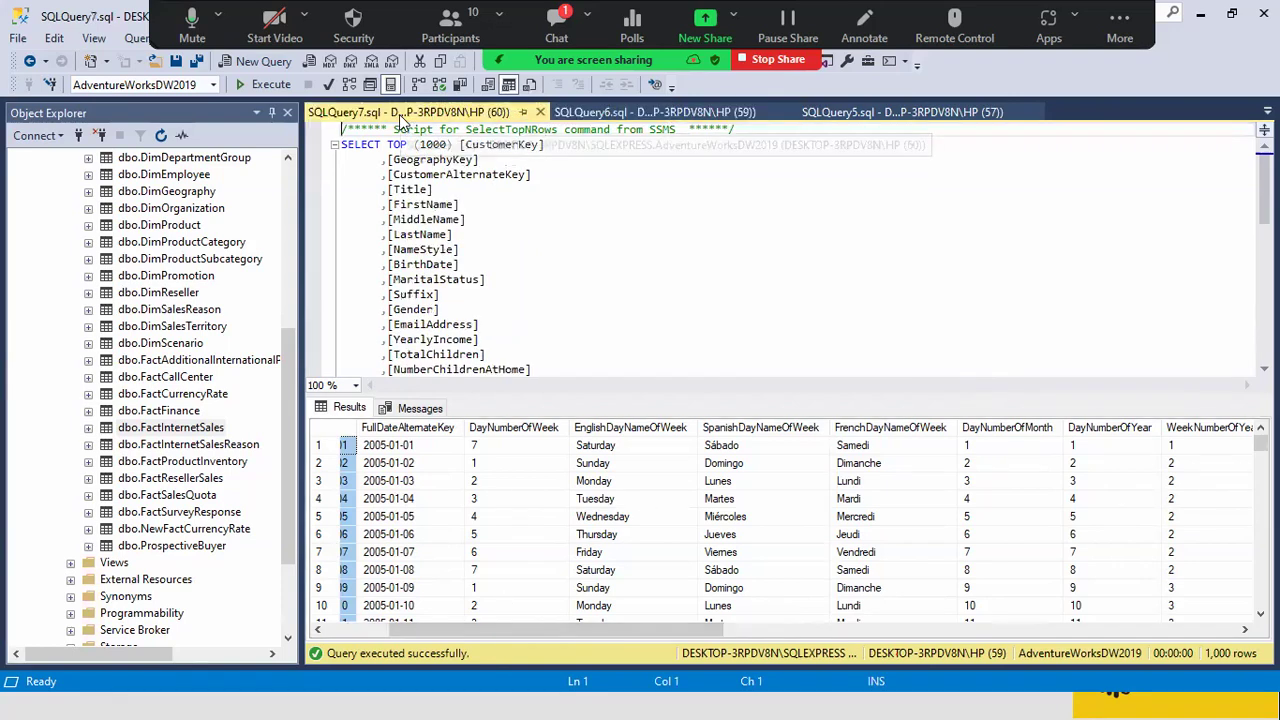
pyautogui.click(635, 113)
pyautogui.click(860, 113)
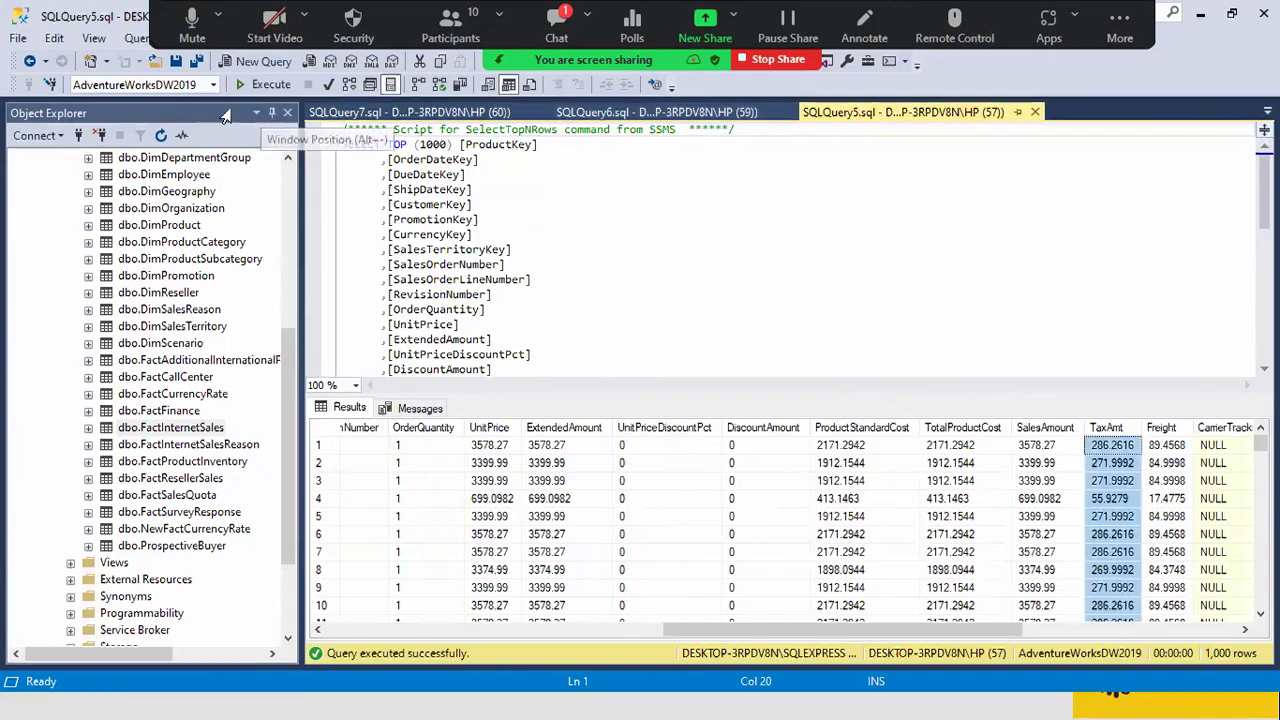
pyautogui.click(368, 112)
# Step: Collapse the AdventureWorksDW2019 database in the object tree
pyautogui.moveTo(284, 340); pyautogui.dragTo(282, 230)
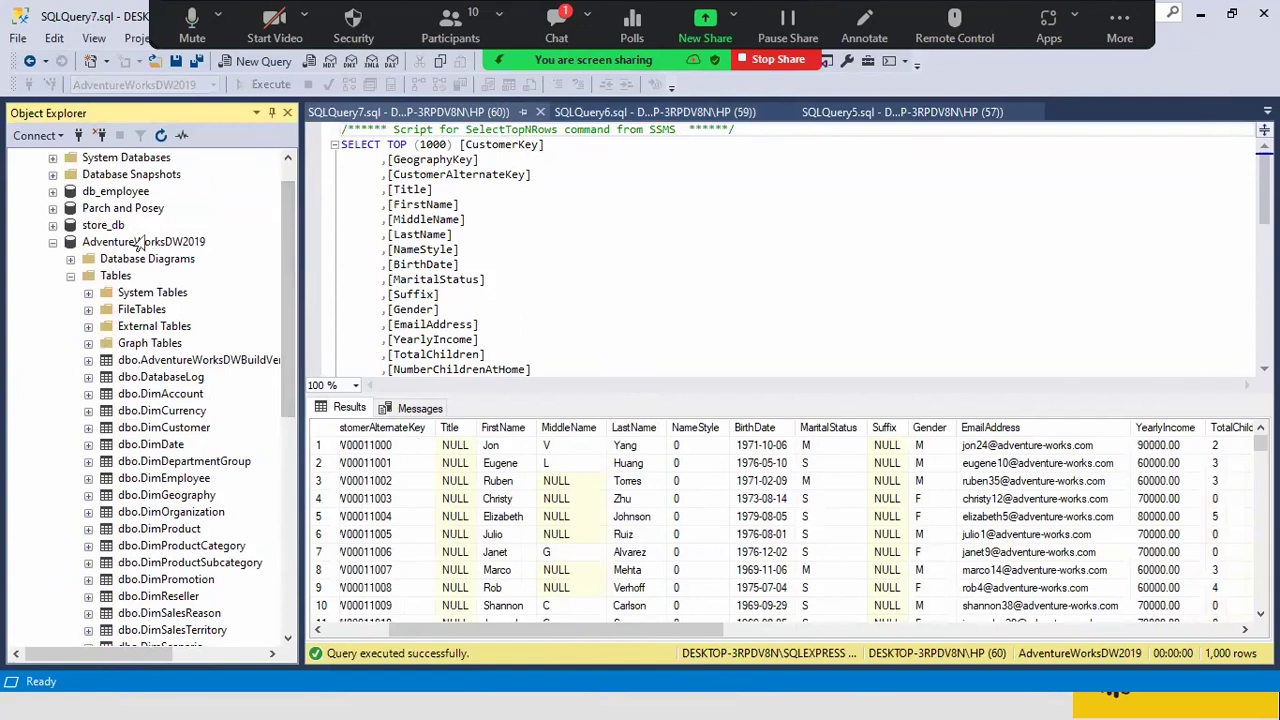
pyautogui.click(152, 241)
pyautogui.click(53, 243)
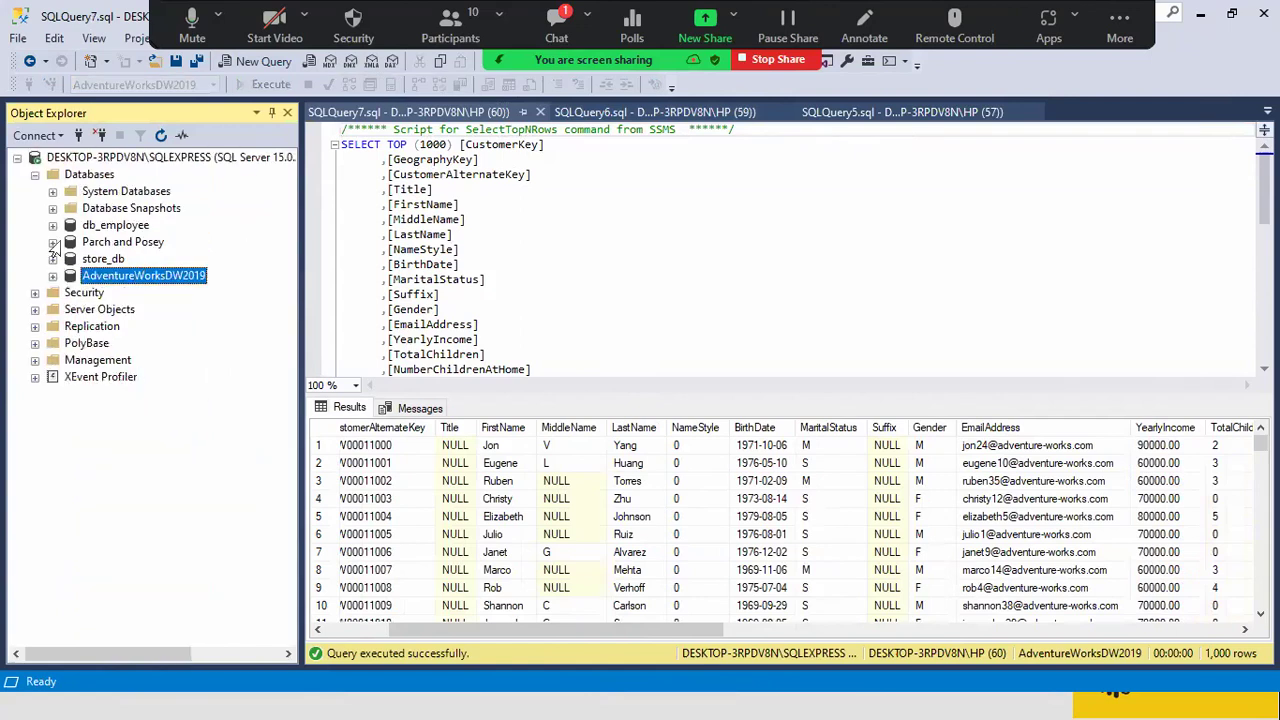
pyautogui.rightClick(105, 282)
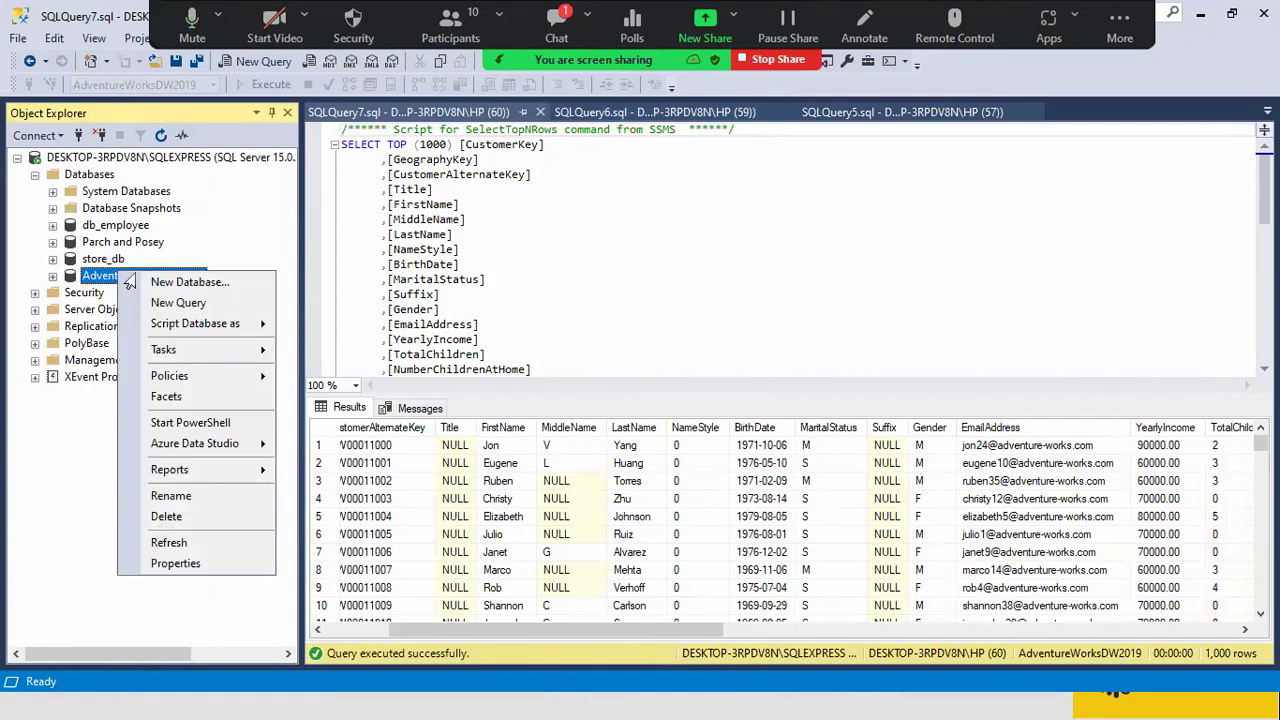
pyautogui.click(160, 302)
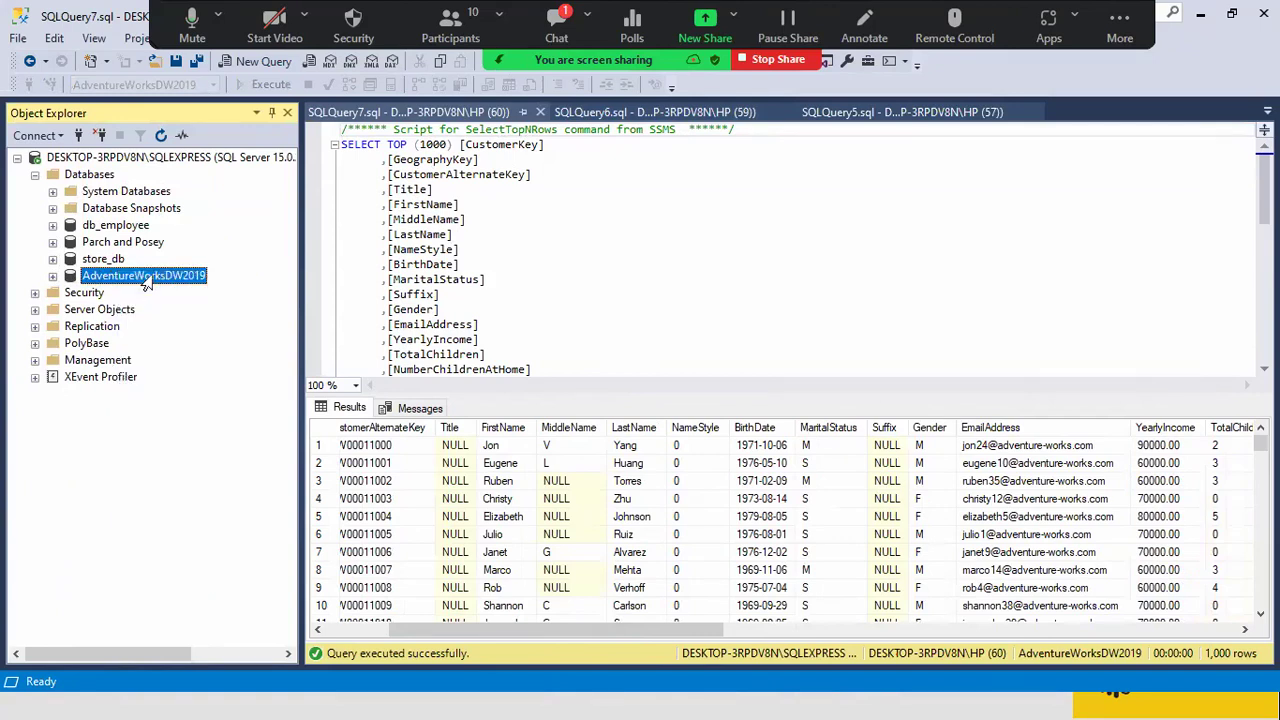
pyautogui.click(540, 112)
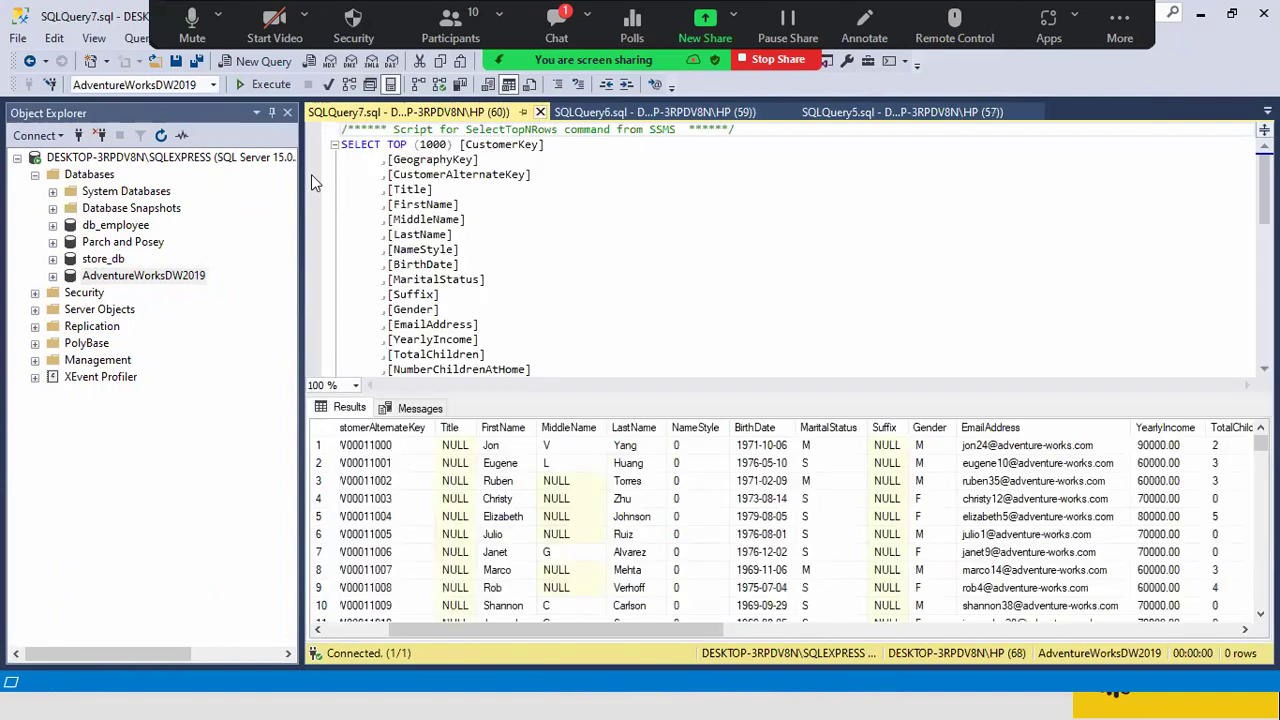
pyautogui.rightClick(146, 284)
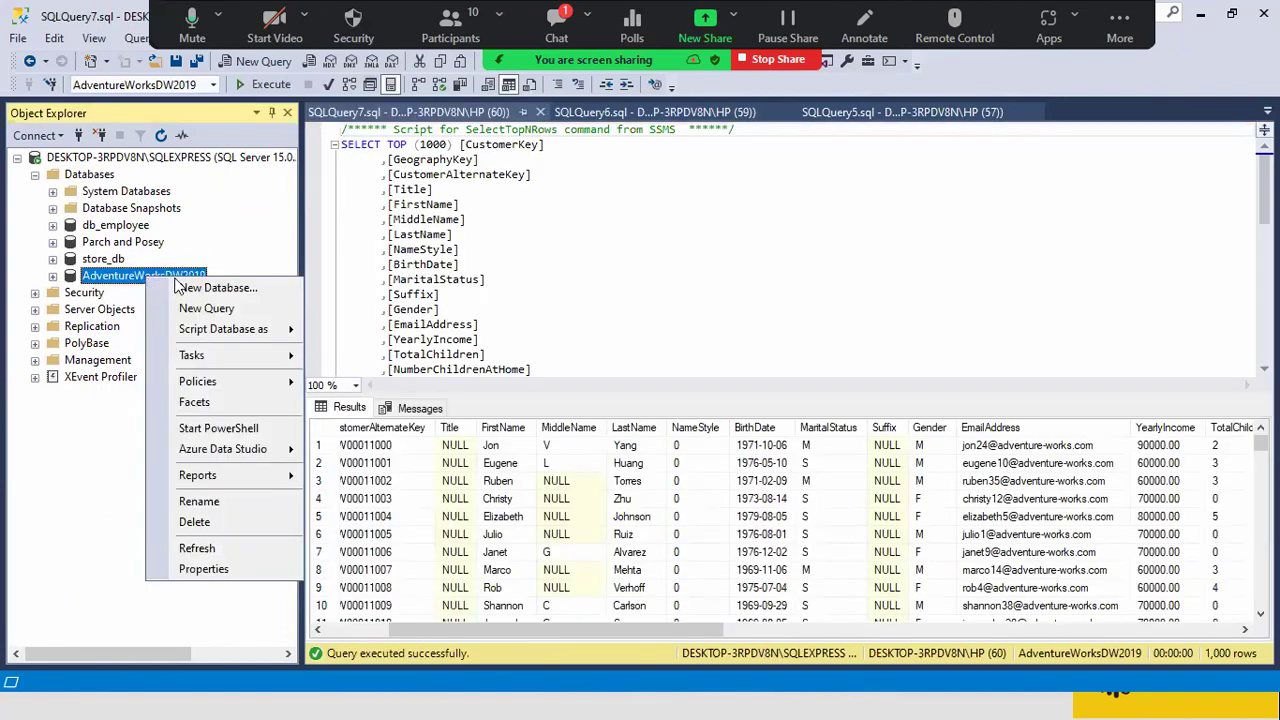
pyautogui.click(187, 288)
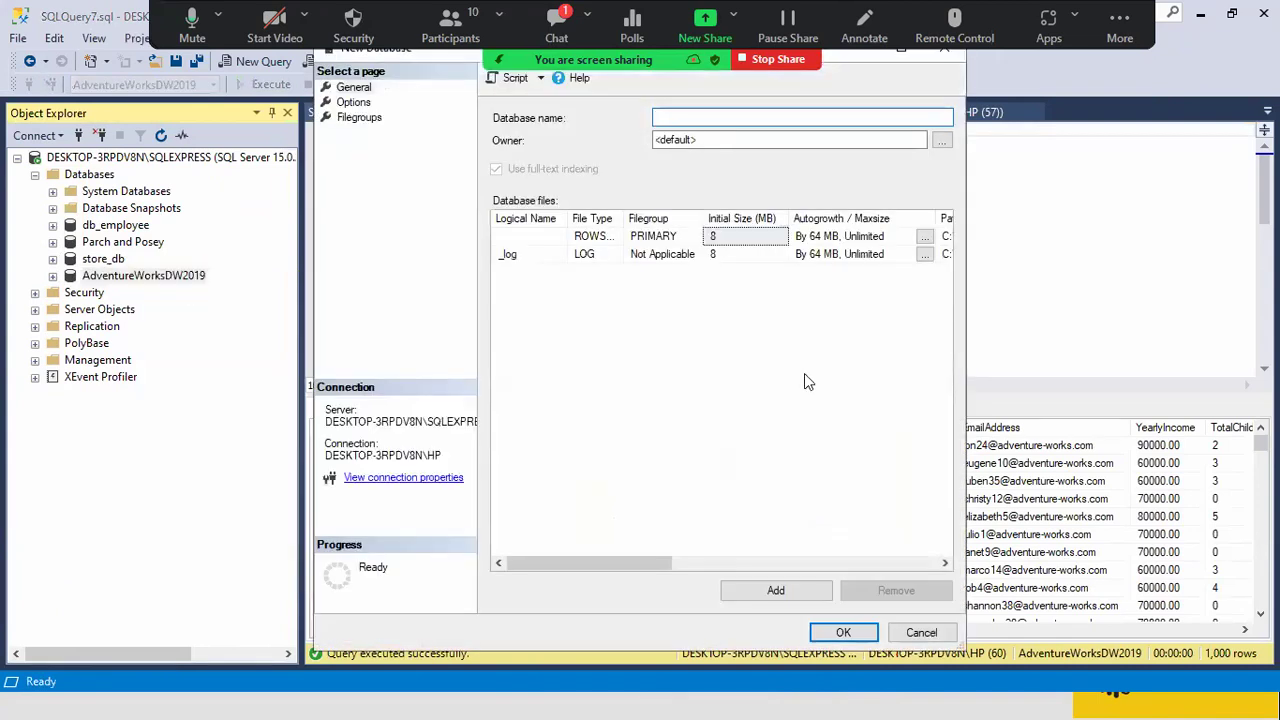
pyautogui.click(925, 632)
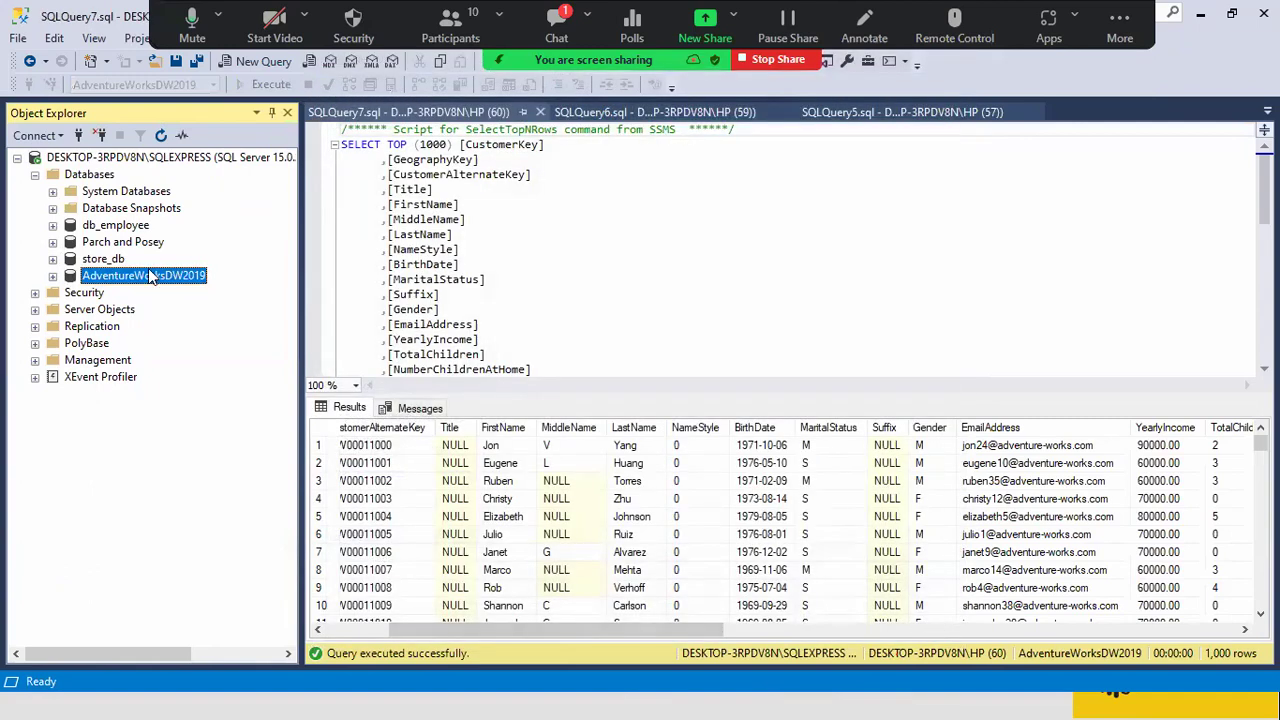
# Step: Open a new query on AdventureWorksDW2019 and run SELECT DISTINCT CalendarYear FROM DimDate
pyautogui.rightClick(151, 277)
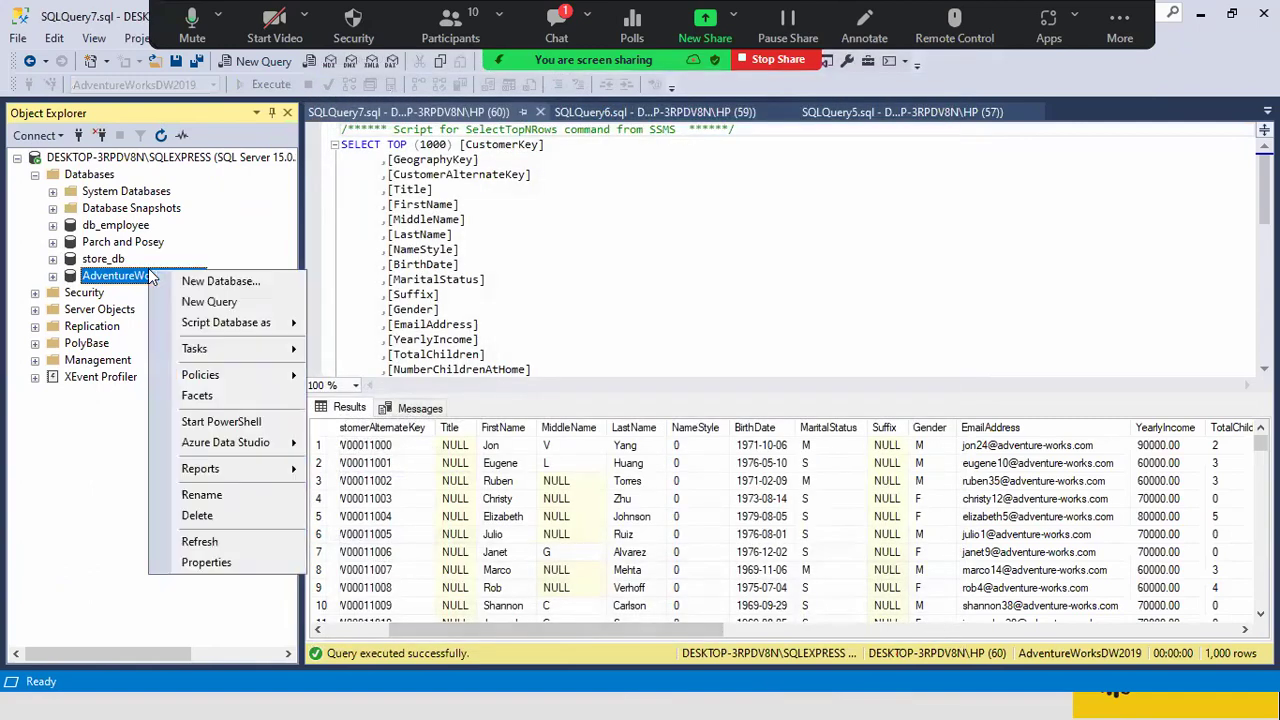
pyautogui.click(212, 302)
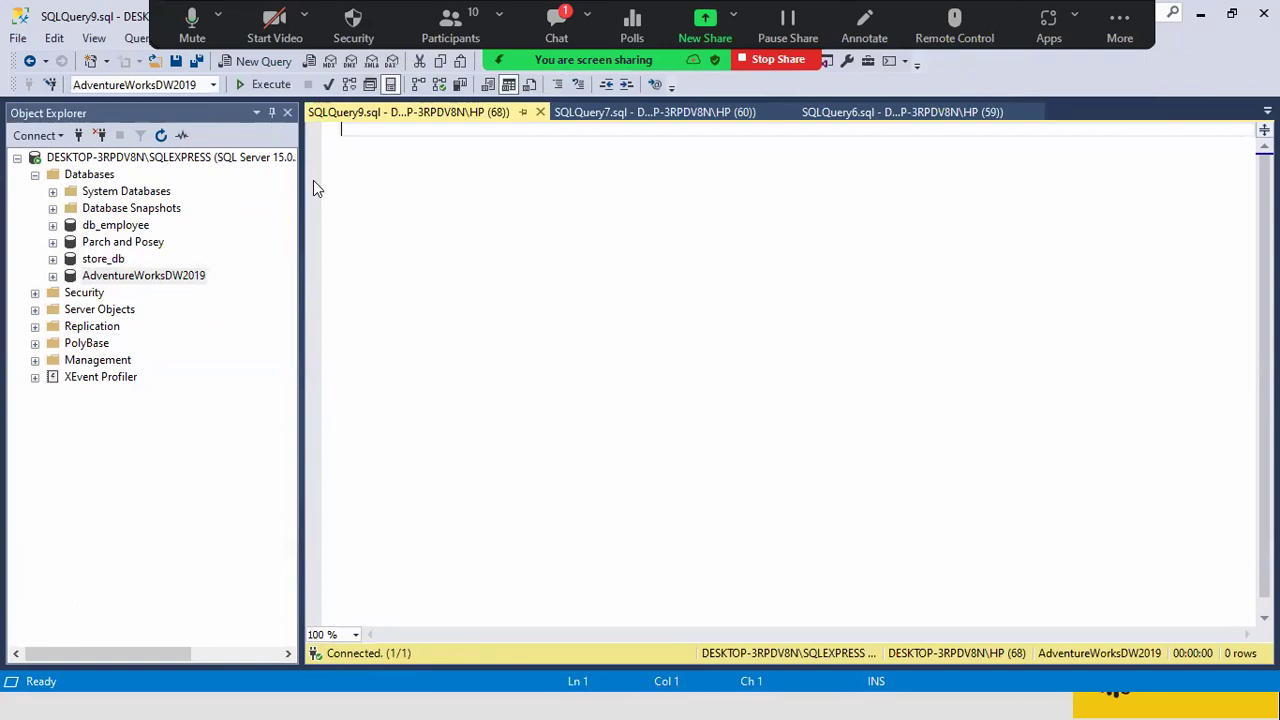
pyautogui.write('SELE')
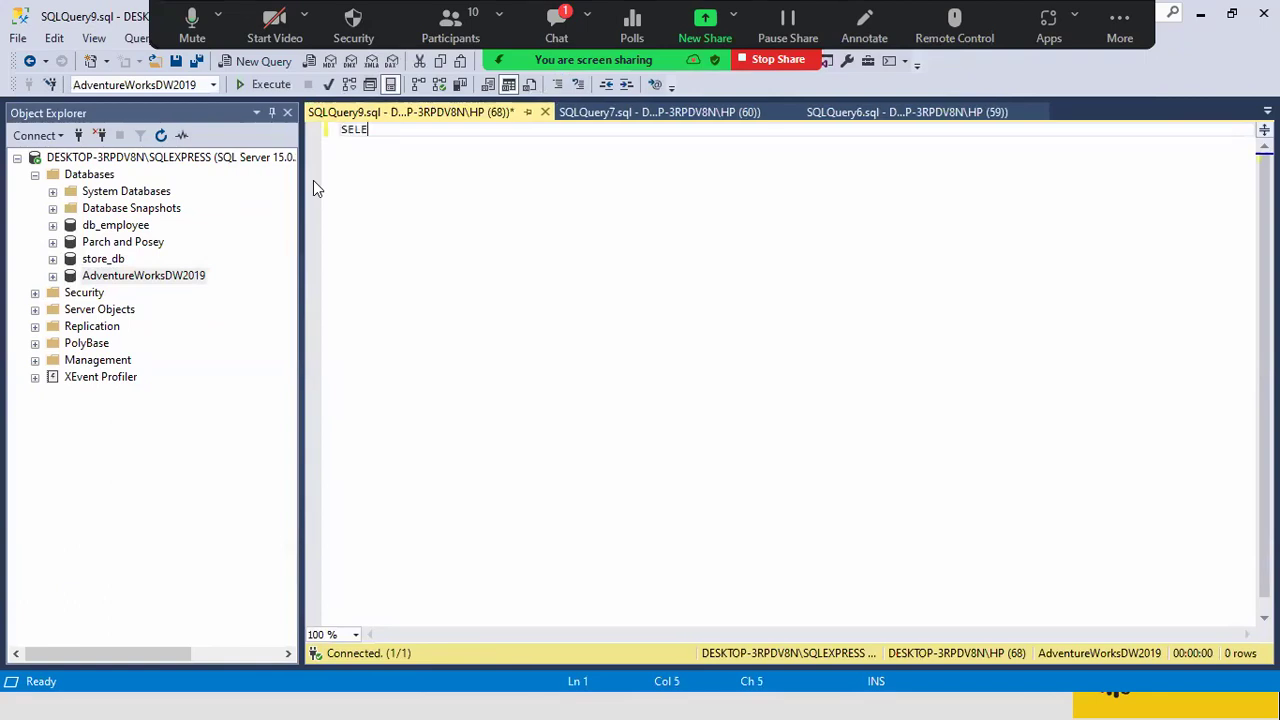
pyautogui.write('CT DISTINCY')
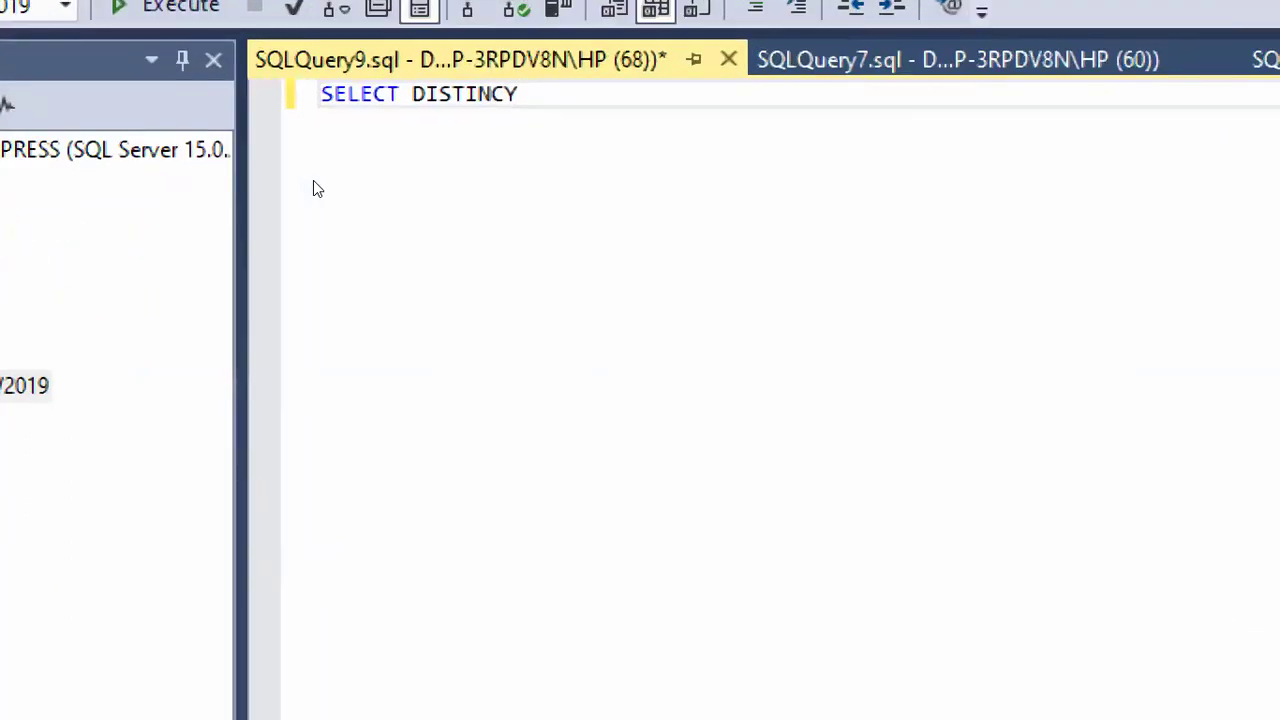
pyautogui.press('BackSpace')
pyautogui.write('T CalendarY')
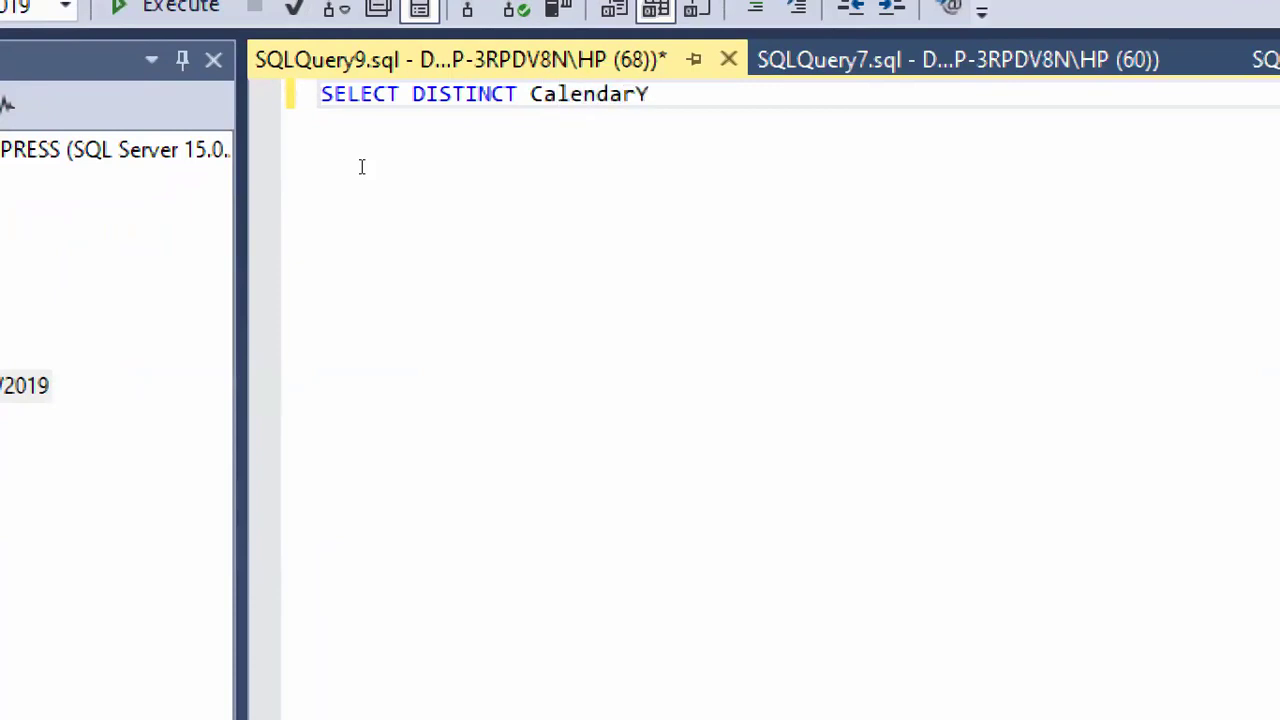
pyautogui.write('ear DROM')
pyautogui.hotkey('ctrl', 'BackSpace')
pyautogui.write('FROM DimD')
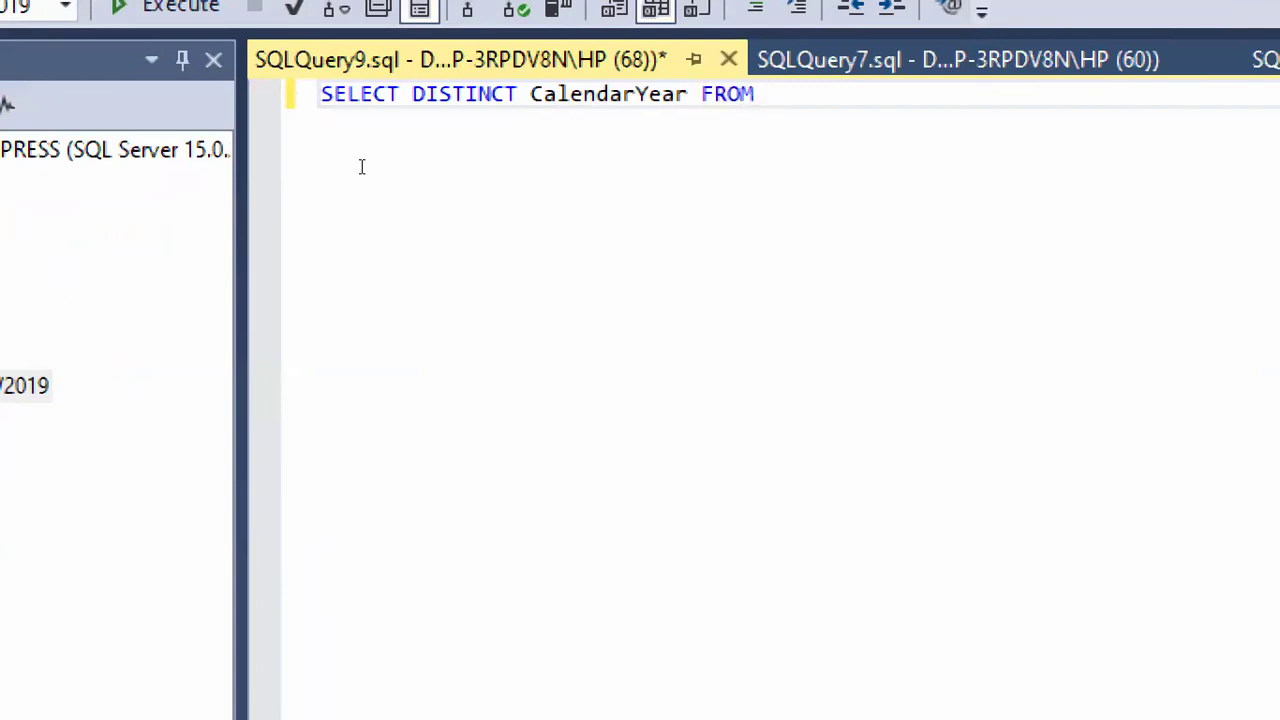
pyautogui.write('ate')
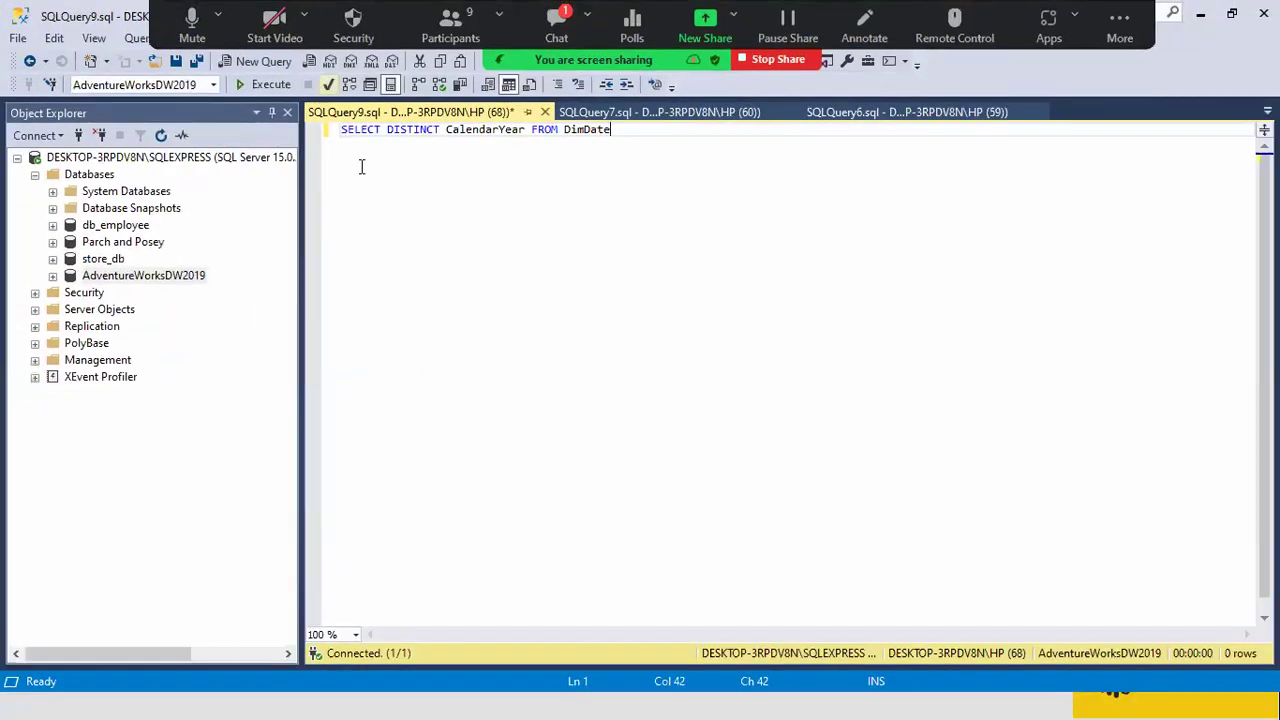
pyautogui.click(279, 84)
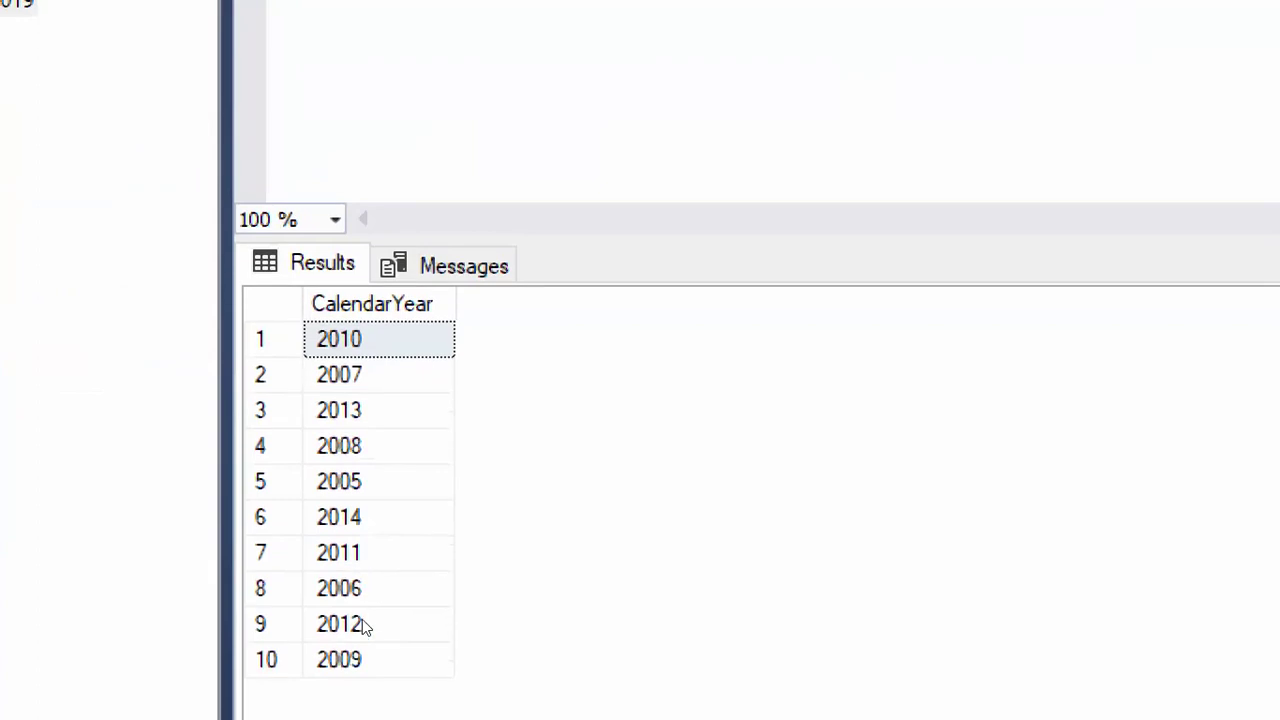
# Step: Switch to the browser and open AdventureWorksDW_Update.sql in the Sales-Analytics-Project GitHub repository
pyautogui.click(358, 532)
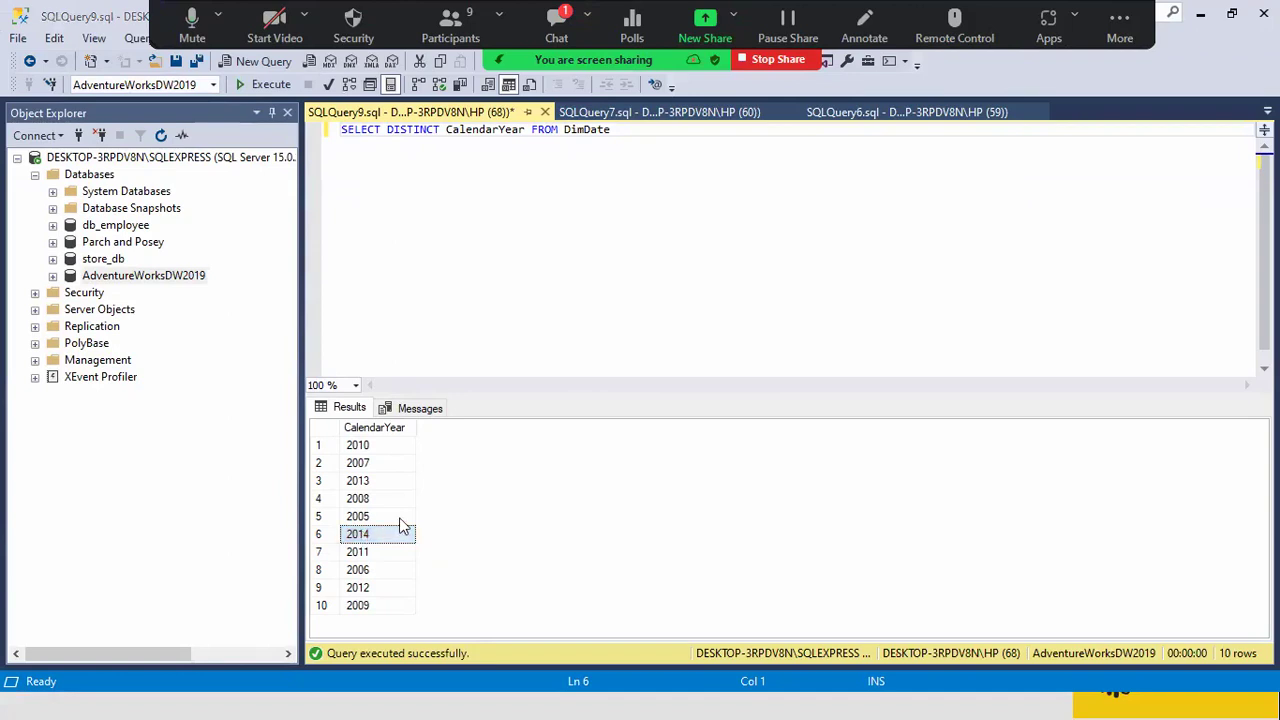
pyautogui.press('super')
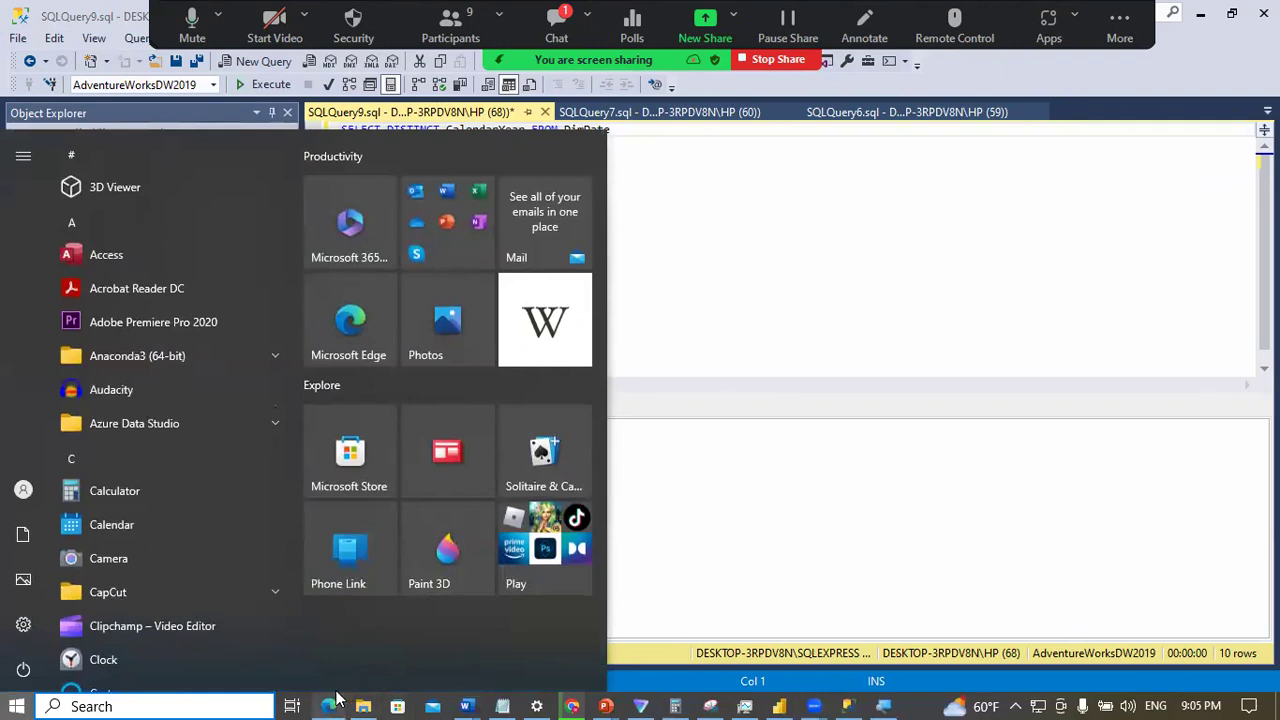
pyautogui.moveTo(364, 700)
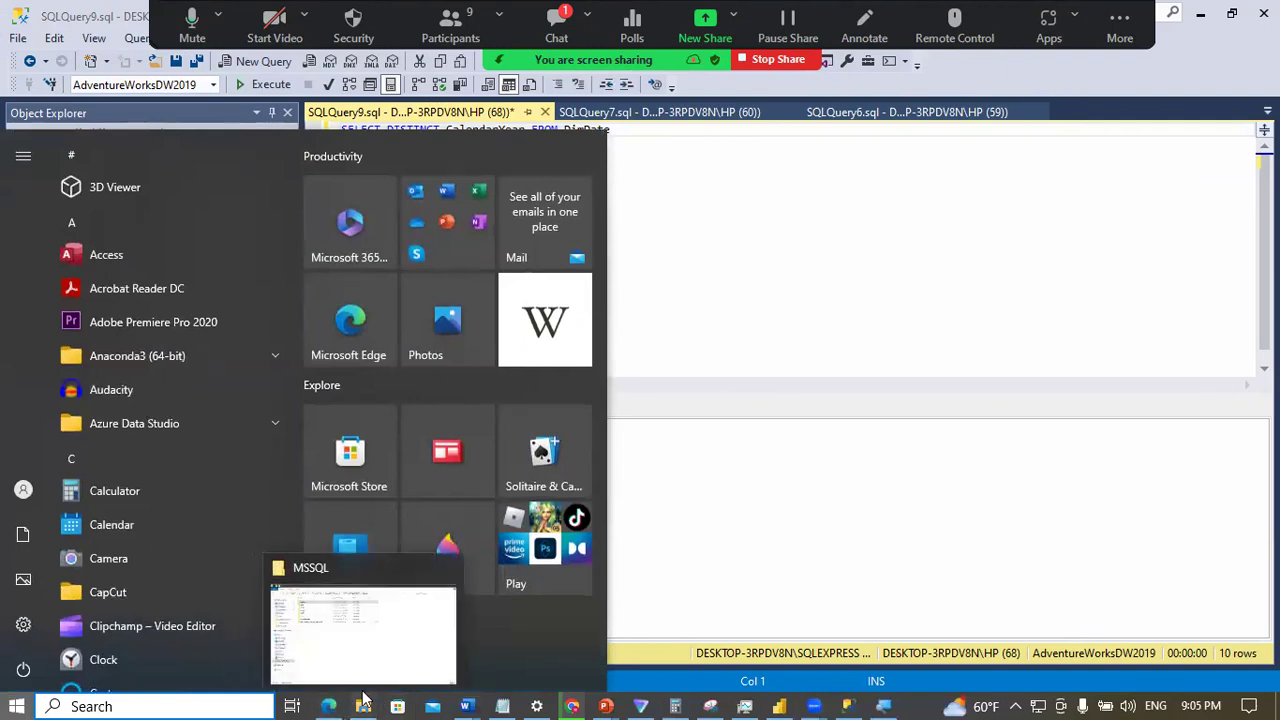
pyautogui.moveTo(583, 700)
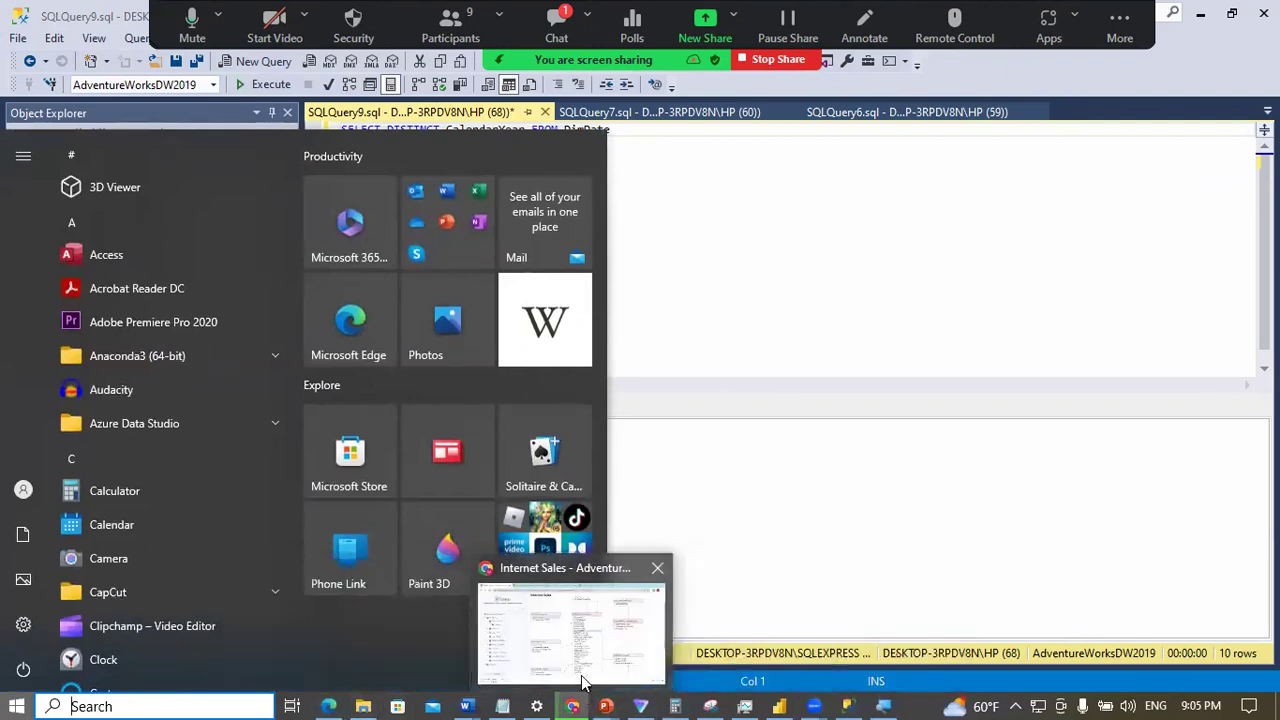
pyautogui.click(587, 668)
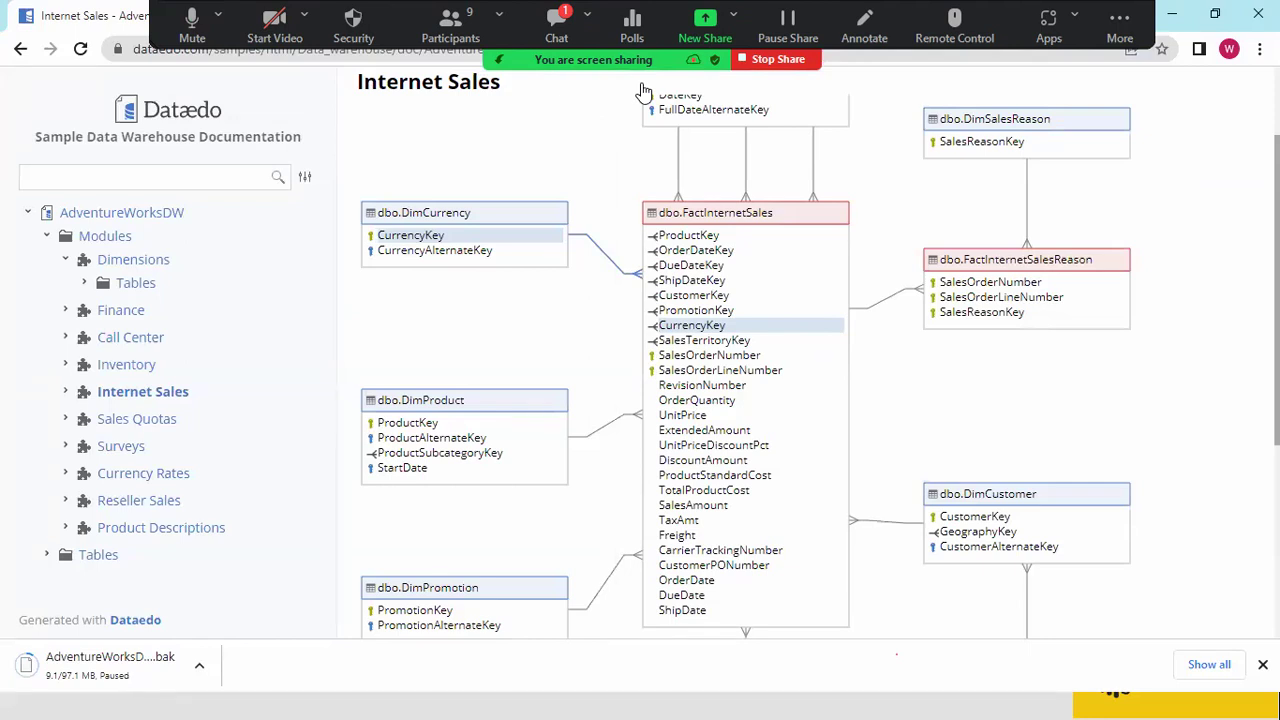
pyautogui.hotkey('alt', 'Tab')
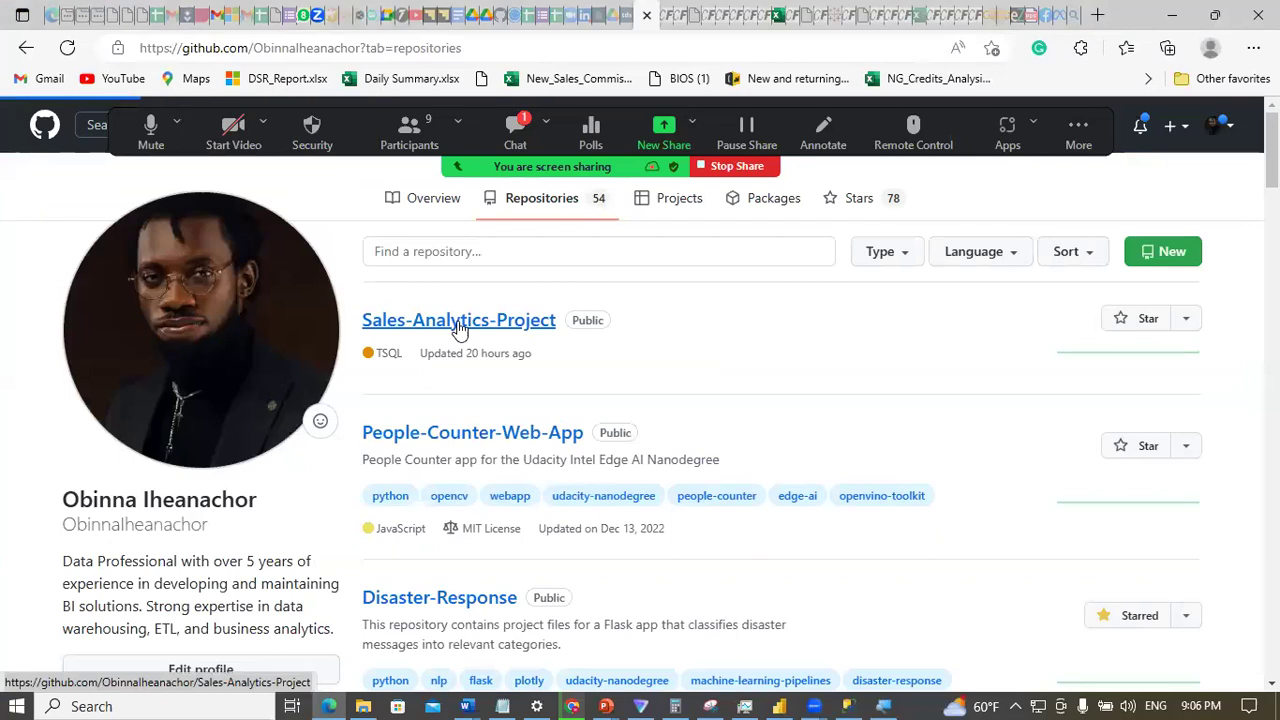
pyautogui.click(459, 322)
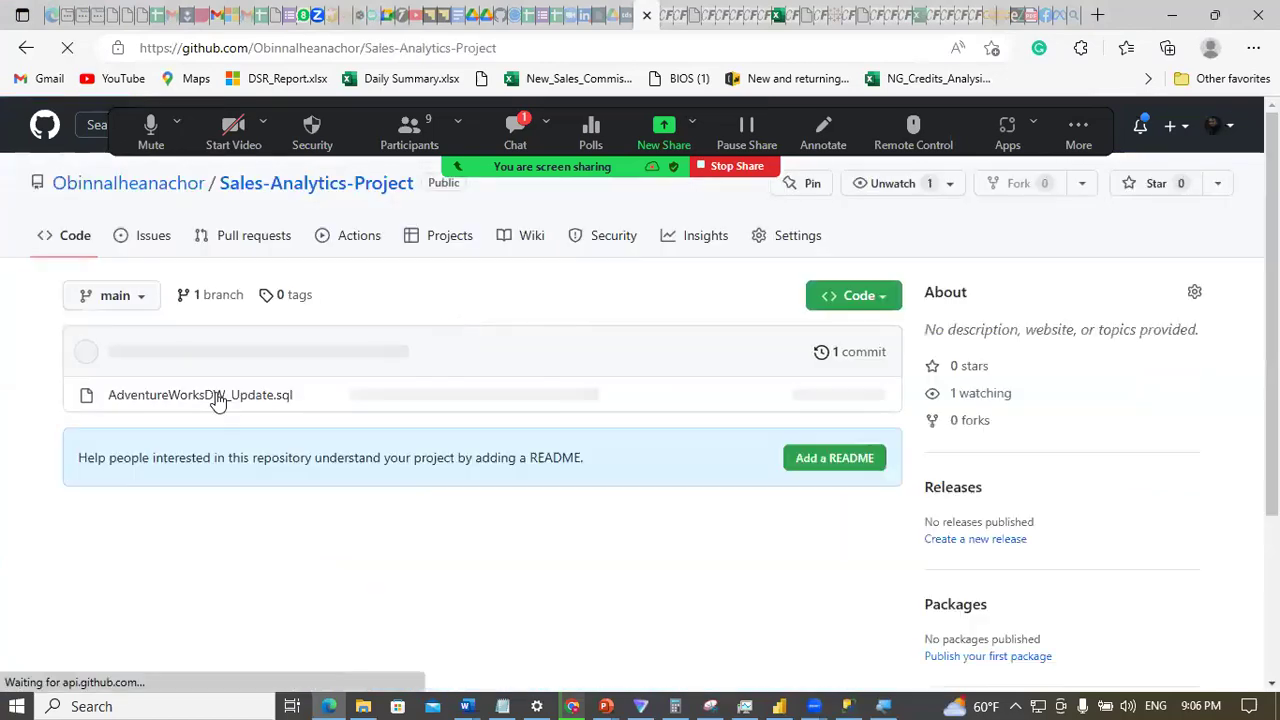
pyautogui.click(200, 395)
pyautogui.click(200, 395)
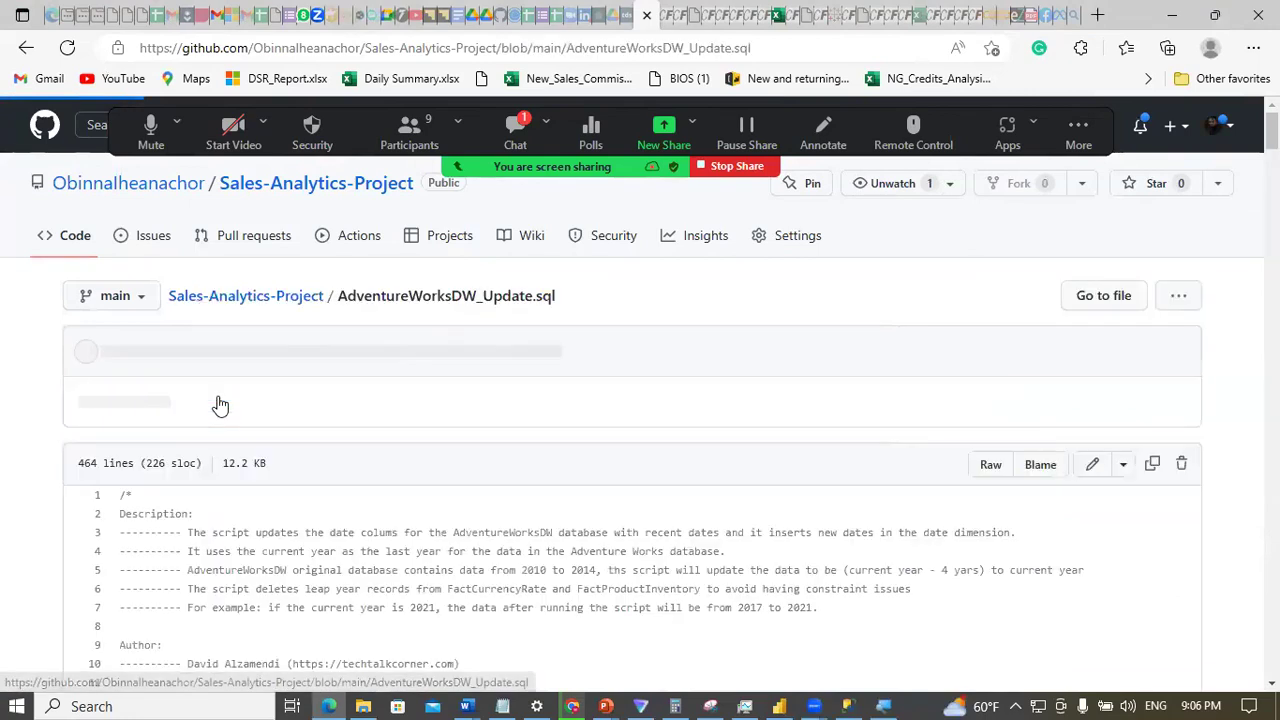
# Step: Copy the entire AdventureWorksDW_Update.sql script and paste it over the CalendarYear query in SQL Server Management Studio
pyautogui.moveTo(120, 495); pyautogui.dragTo(172, 509)
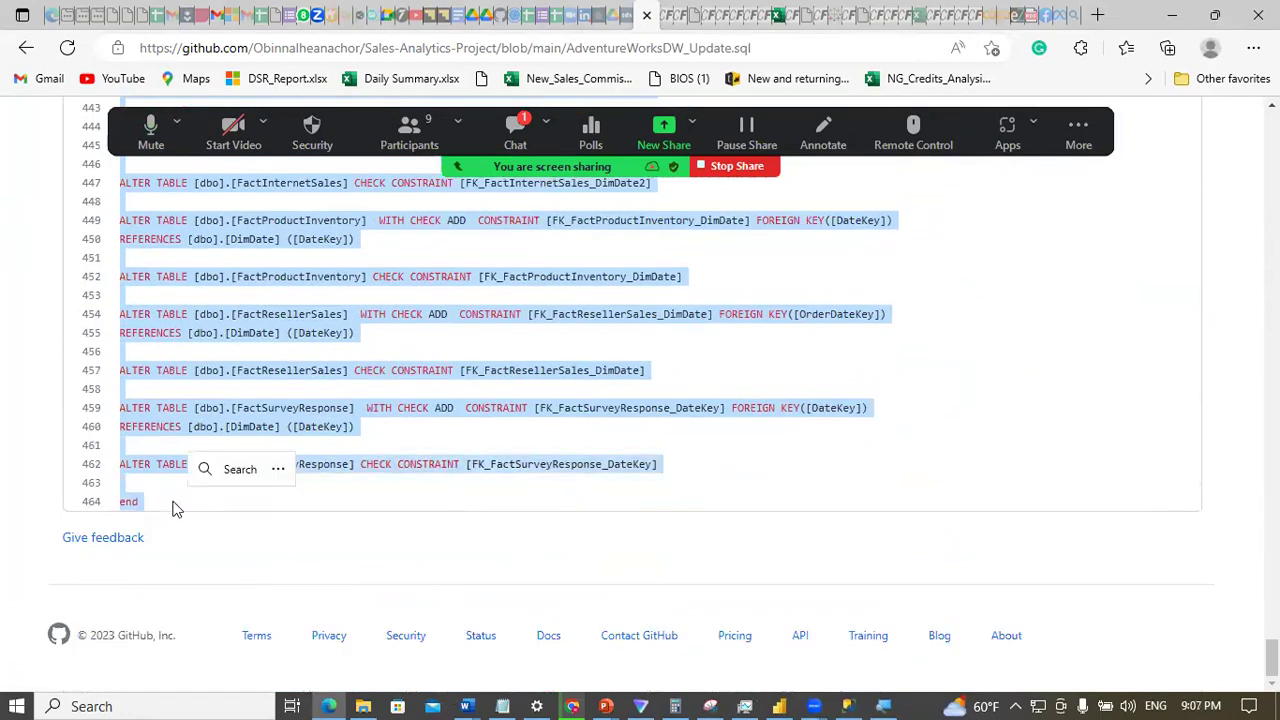
pyautogui.hotkey('ctrl', 'c')
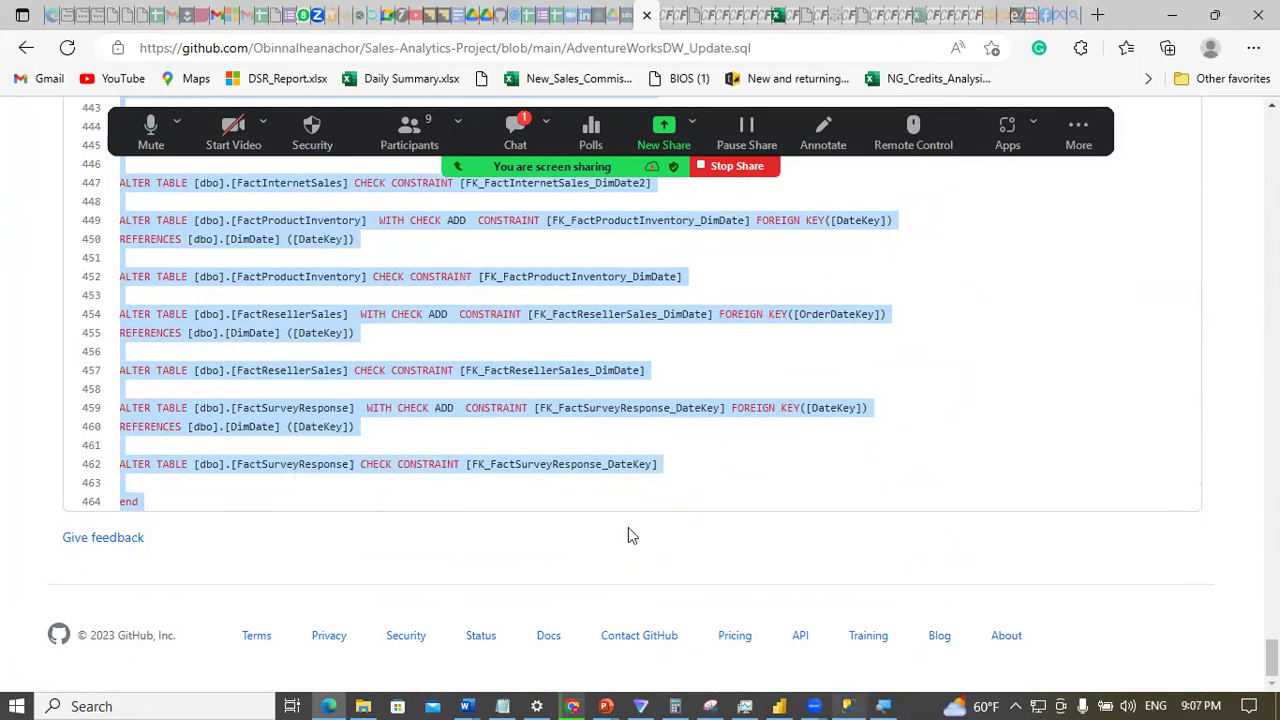
pyautogui.hotkey('alt', 'Tab')
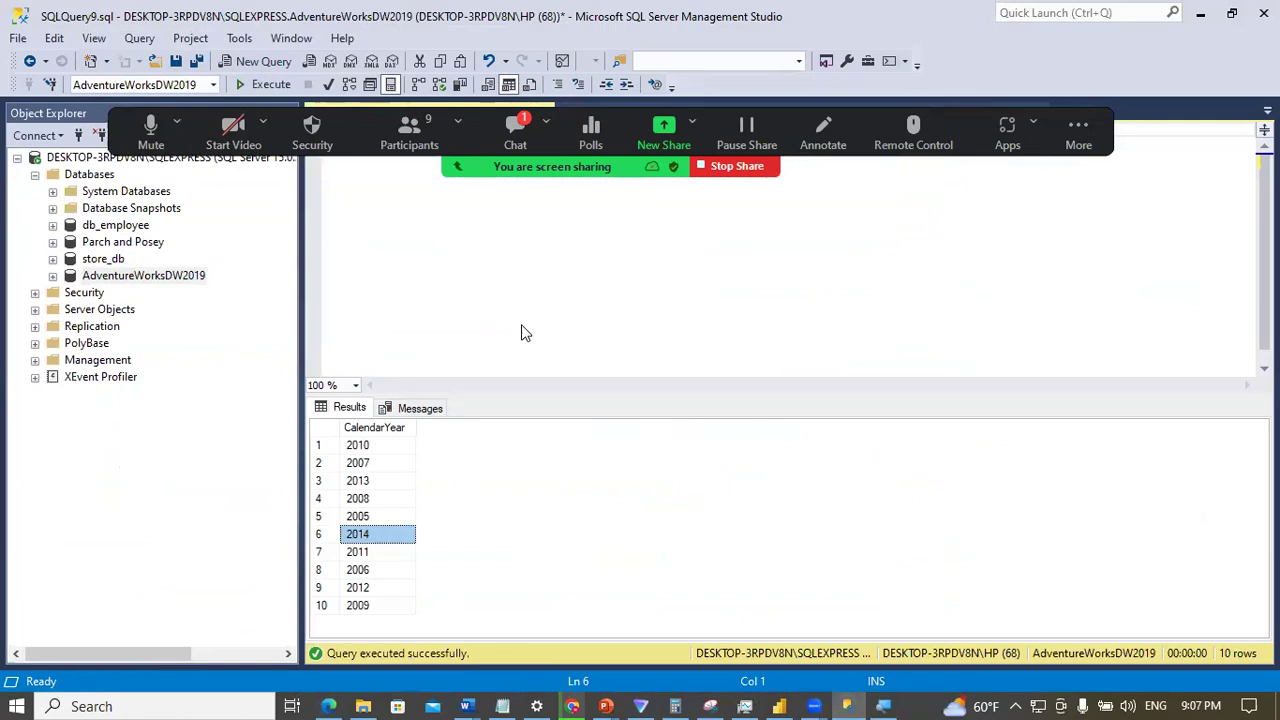
pyautogui.hotkey('ctrl', 'a')
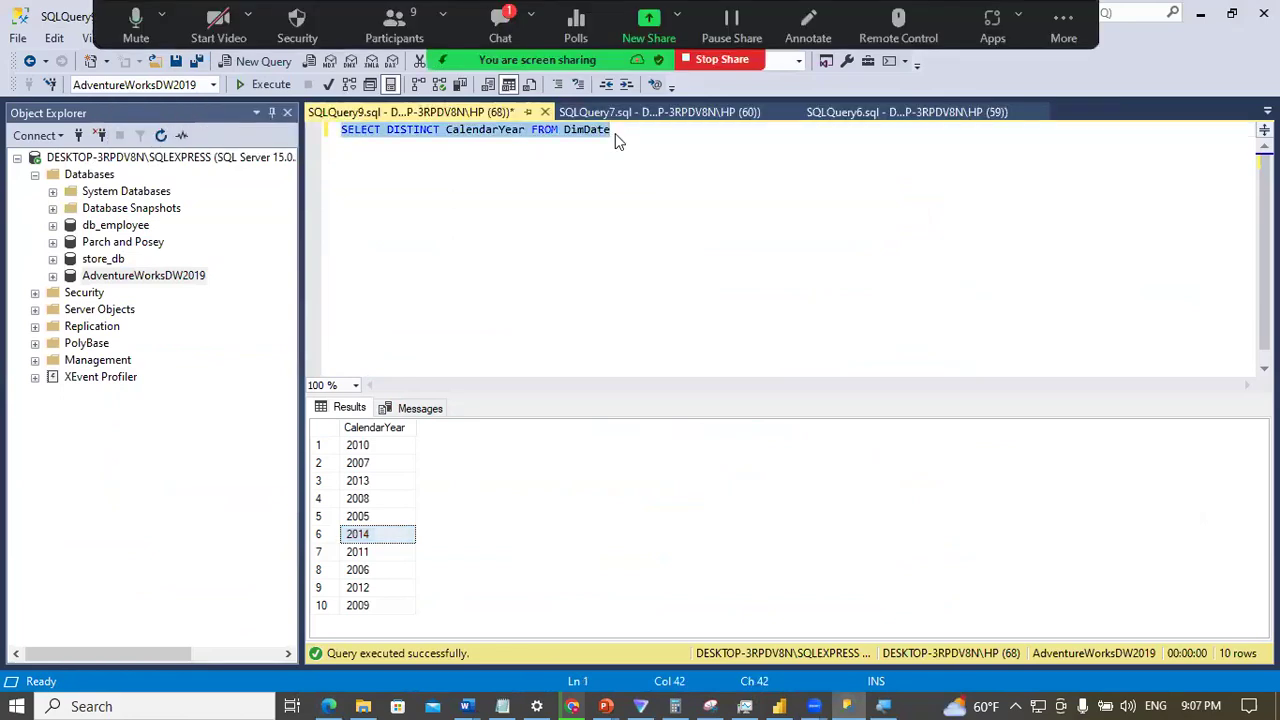
pyautogui.hotkey('ctrl', 'v')
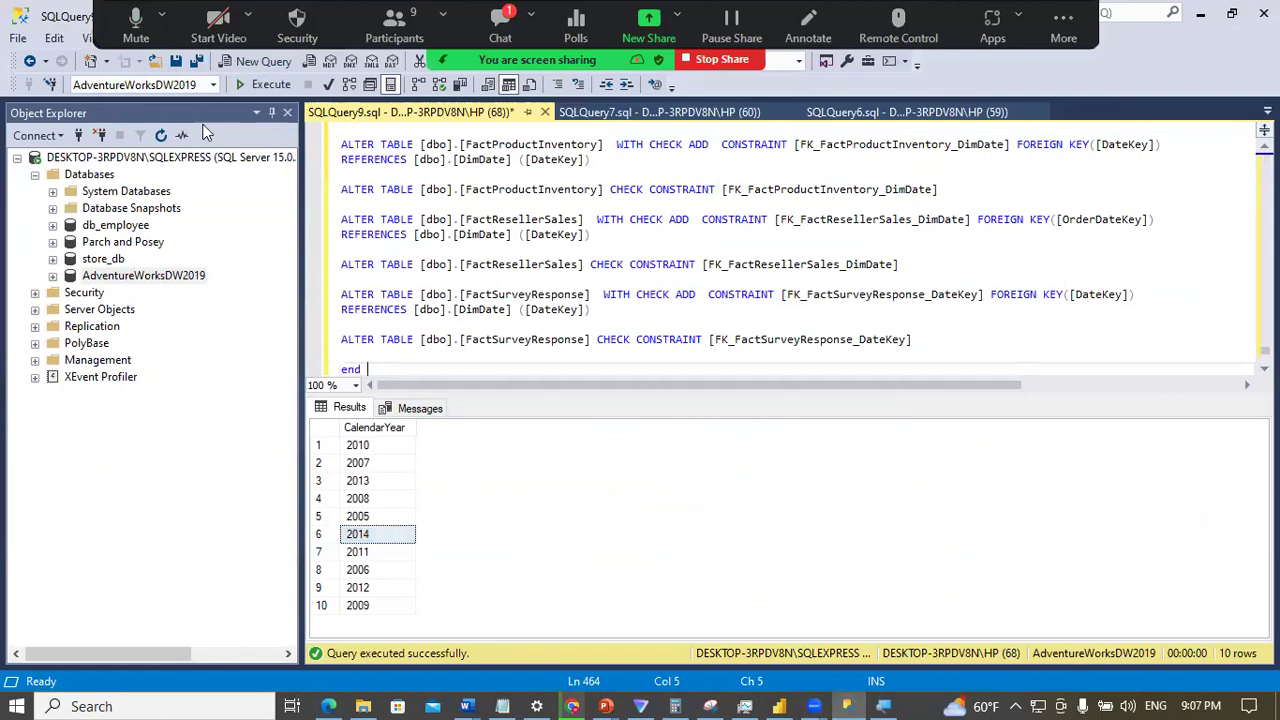
pyautogui.click(152, 88)
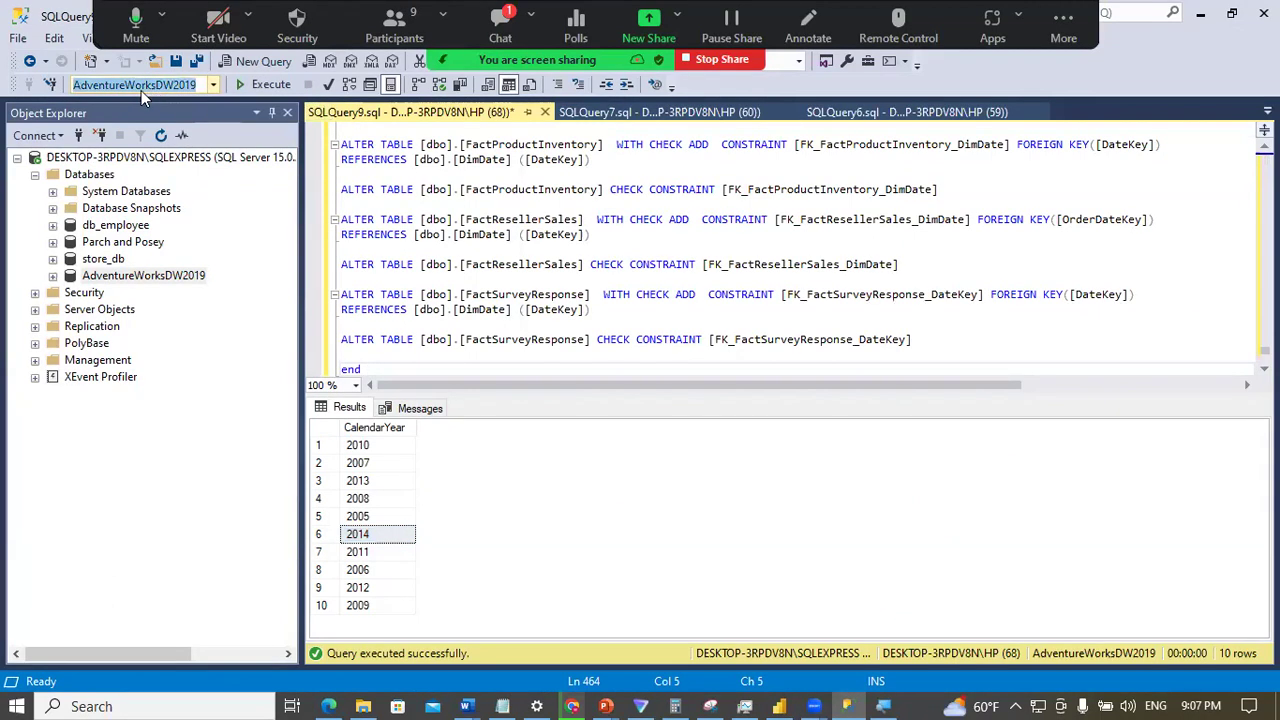
pyautogui.click(160, 287)
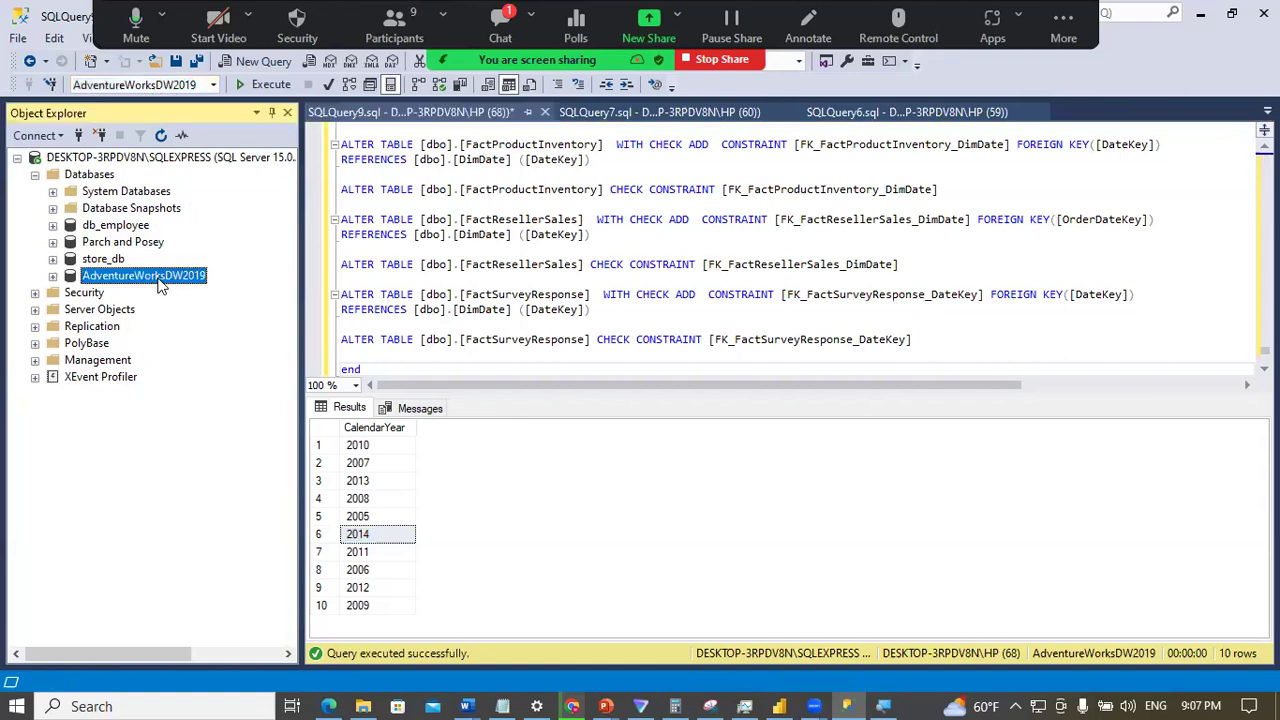
pyautogui.click(152, 284)
pyautogui.rightClick(148, 283)
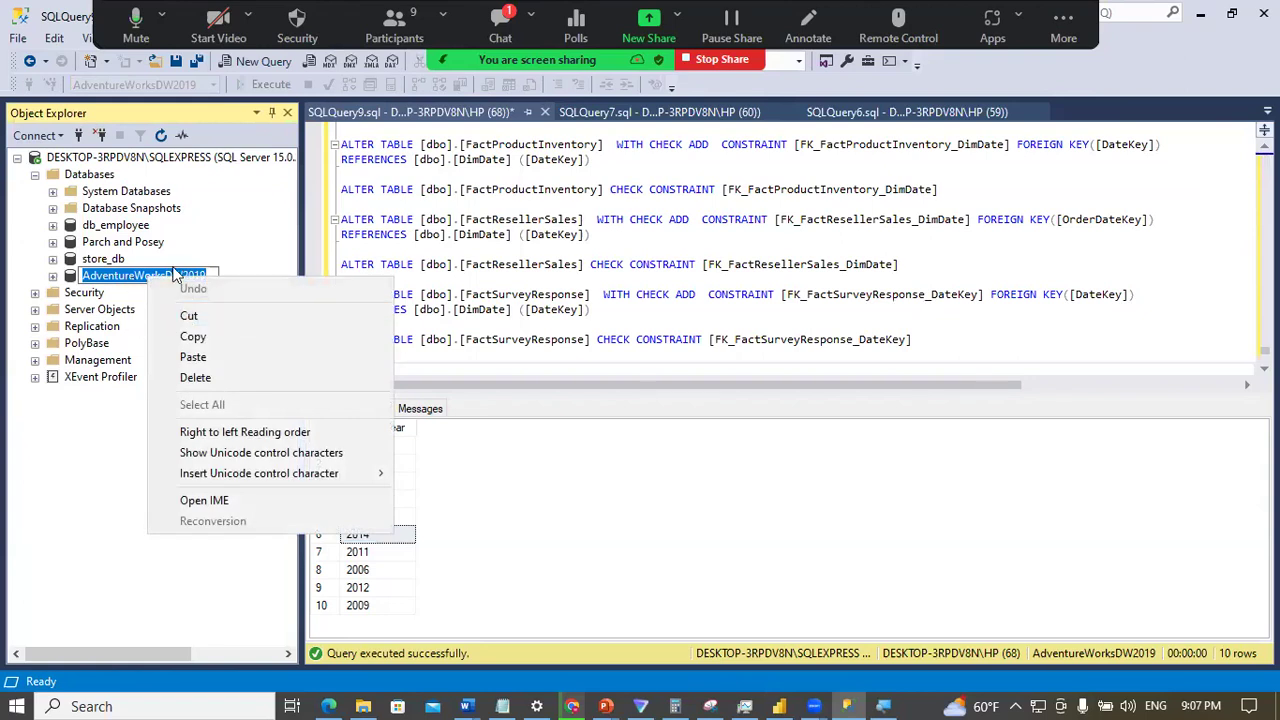
pyautogui.press('Escape')
pyautogui.press('Escape')
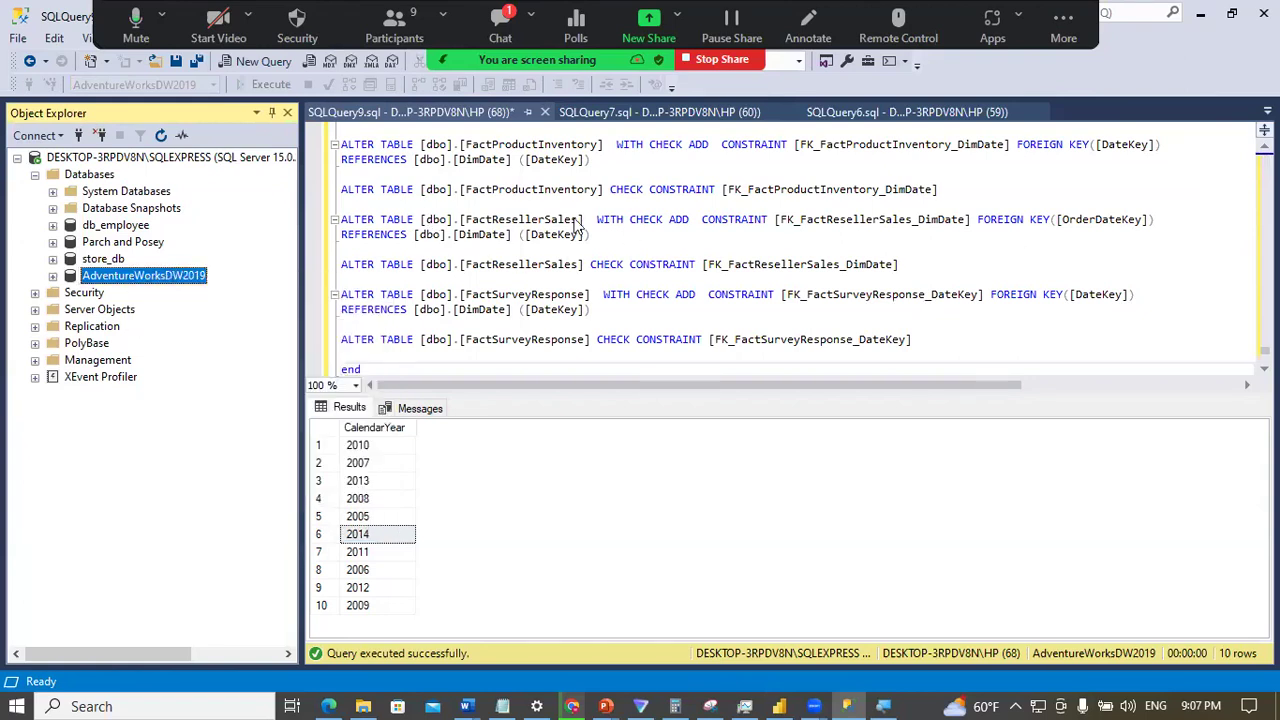
# Step: Review the pasted date-update script, including its header description, the leap year deletions and the foreign key drops
pyautogui.click(418, 204)
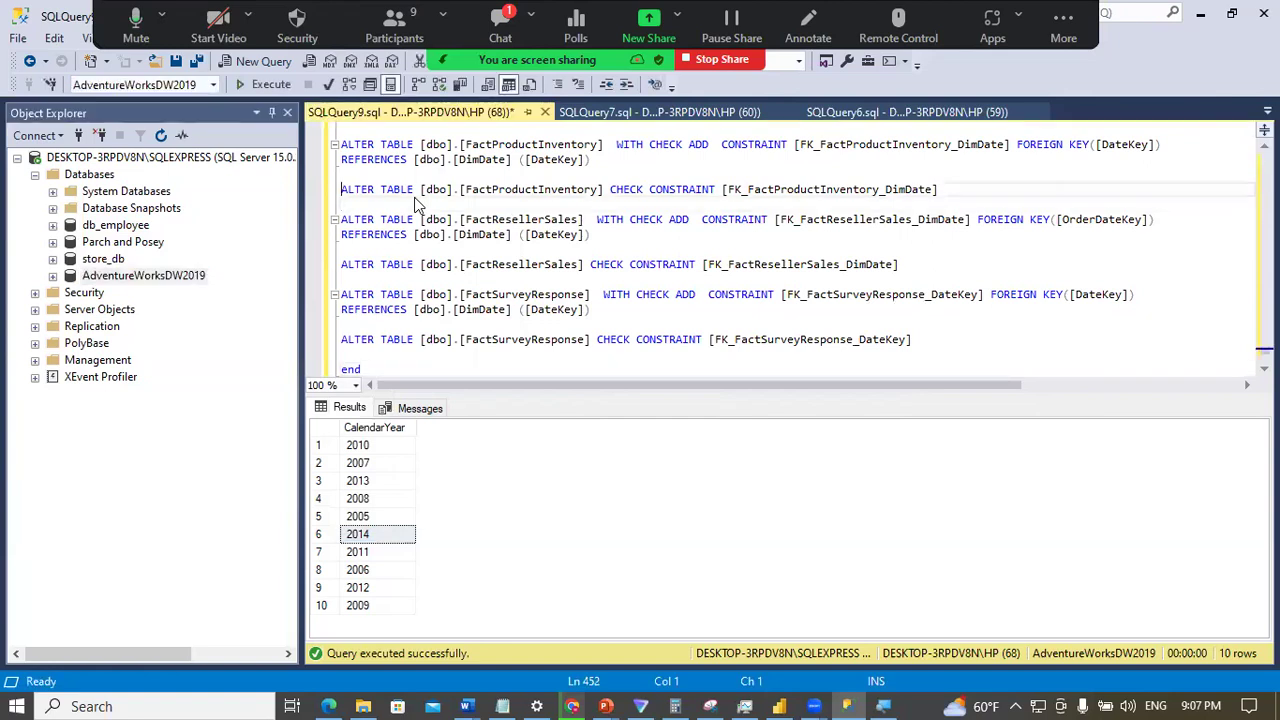
pyautogui.press('Up')
pyautogui.press('Up')
pyautogui.press('Up')
pyautogui.press('Up')
pyautogui.press('Up')
pyautogui.press('Up')
pyautogui.press('Up')
pyautogui.press('Up')
pyautogui.press('Up')
pyautogui.press('Up')
pyautogui.press('Up')
pyautogui.press('Up')
pyautogui.press('Up')
pyautogui.press('Up')
pyautogui.press('Up')
pyautogui.press('Up')
pyautogui.press('Up')
pyautogui.press('Up')
pyautogui.press('Up')
pyautogui.press('Up')
pyautogui.press('Up')
pyautogui.press('Up')
pyautogui.press('Up')
pyautogui.press('Up')
pyautogui.press('Up')
pyautogui.press('Up')
pyautogui.press('Up')
pyautogui.press('Up')
pyautogui.press('Up')
pyautogui.press('Up')
pyautogui.press('Up')
pyautogui.press('Up')
pyautogui.press('Up')
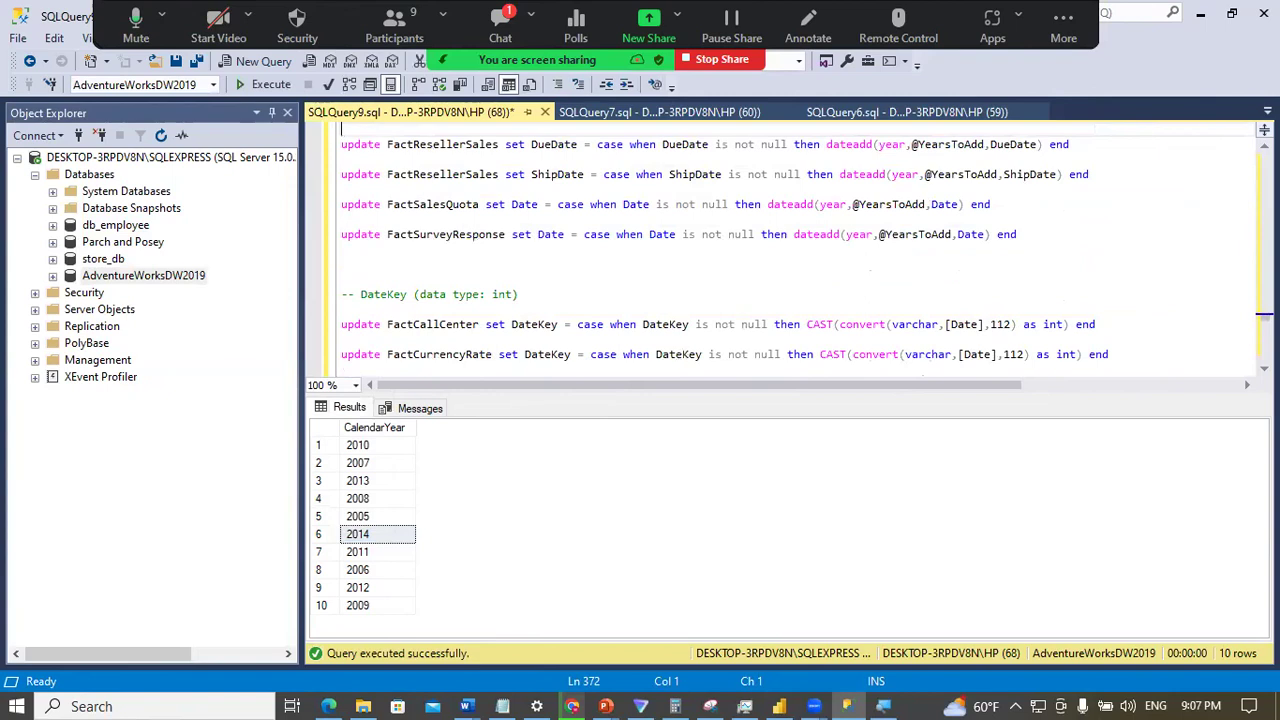
pyautogui.scroll(20, 537, 272)
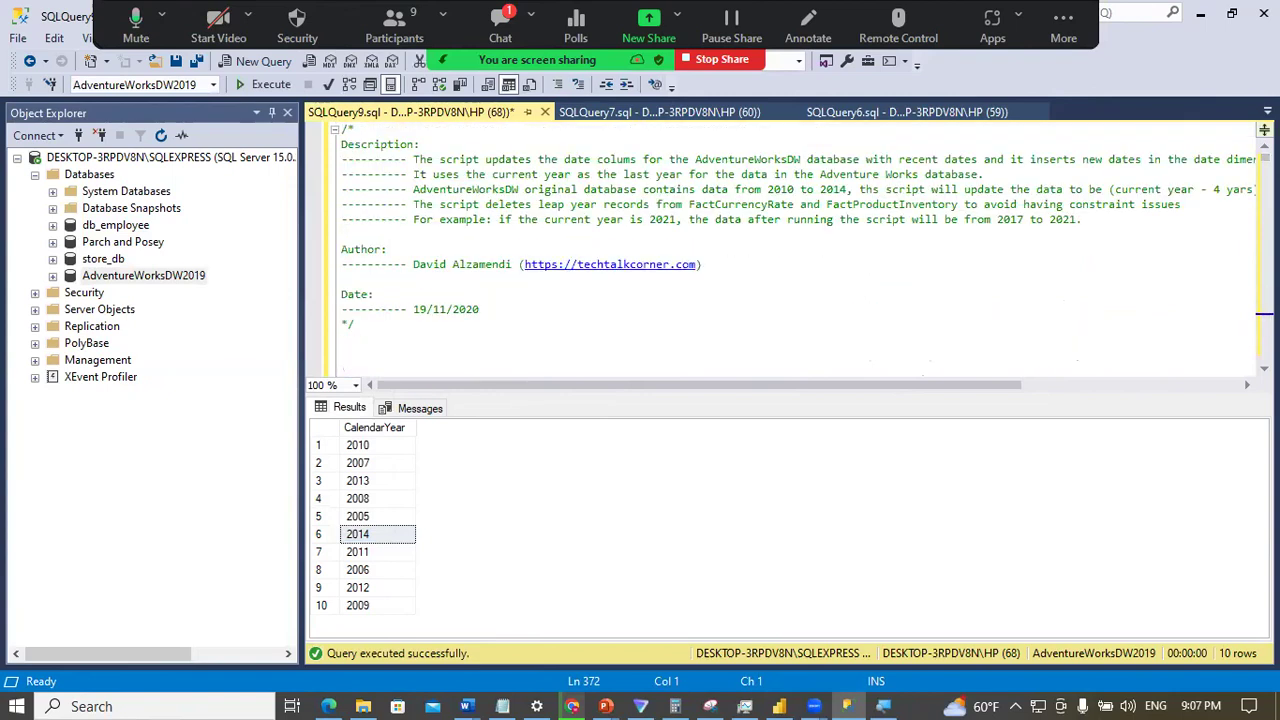
pyautogui.click(537, 324)
pyautogui.press('Down')
pyautogui.press('Down')
pyautogui.press('Down')
pyautogui.press('Down')
pyautogui.press('Down')
pyautogui.press('Down')
pyautogui.press('Down')
pyautogui.press('Down')
pyautogui.press('Down')
pyautogui.press('Down')
pyautogui.press('Down')
pyautogui.press('Down')
pyautogui.press('Down')
pyautogui.press('Down')
pyautogui.press('Down')
pyautogui.press('Down')
pyautogui.press('Down')
pyautogui.press('Down')
pyautogui.press('Down')
pyautogui.press('Down')
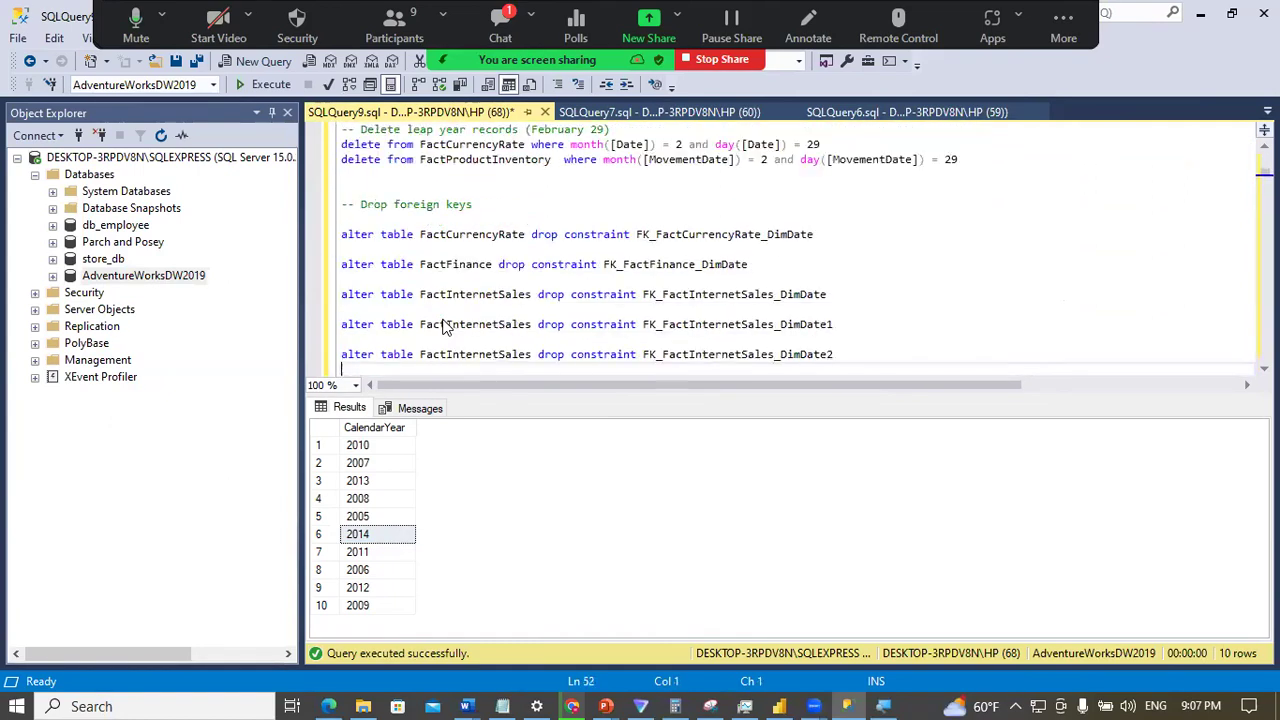
pyautogui.press('Down')
pyautogui.press('Down')
pyautogui.press('Down')
pyautogui.press('Down')
pyautogui.press('Down')
pyautogui.press('Down')
pyautogui.press('Down')
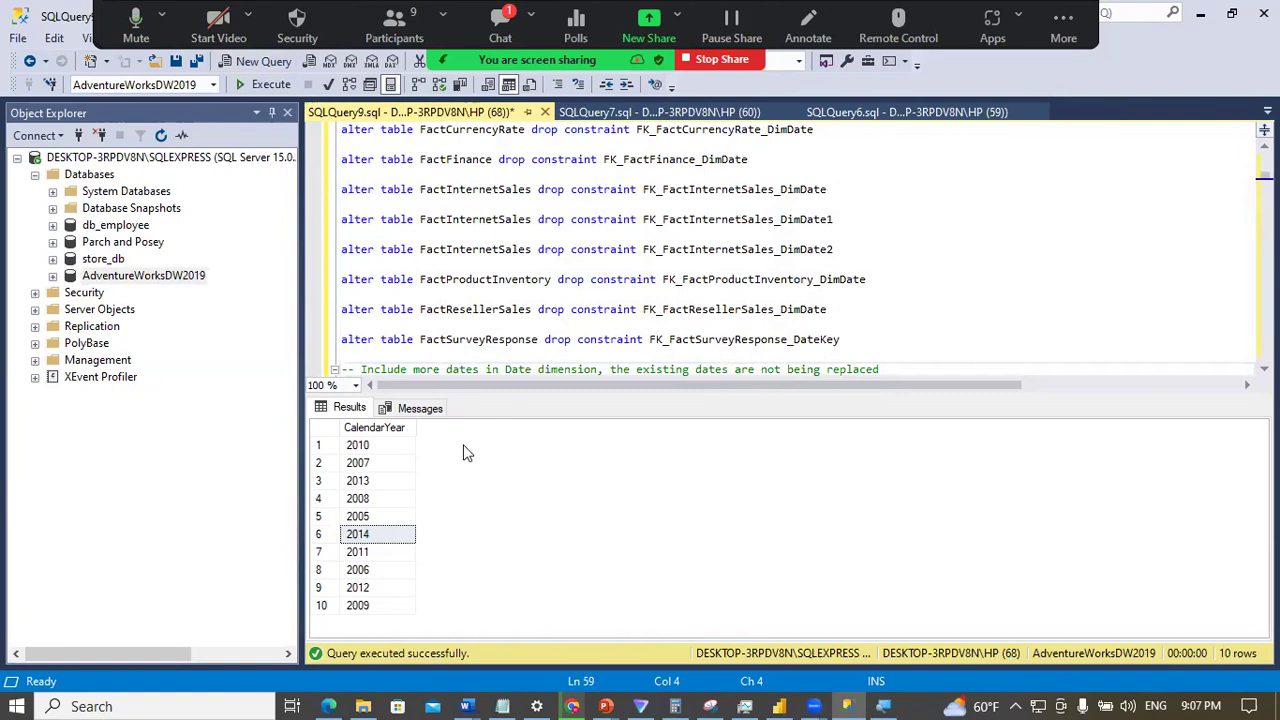
# Step: Open a new query on AdventureWorksDW2019 and begin a SELECT statement
pyautogui.rightClick(140, 282)
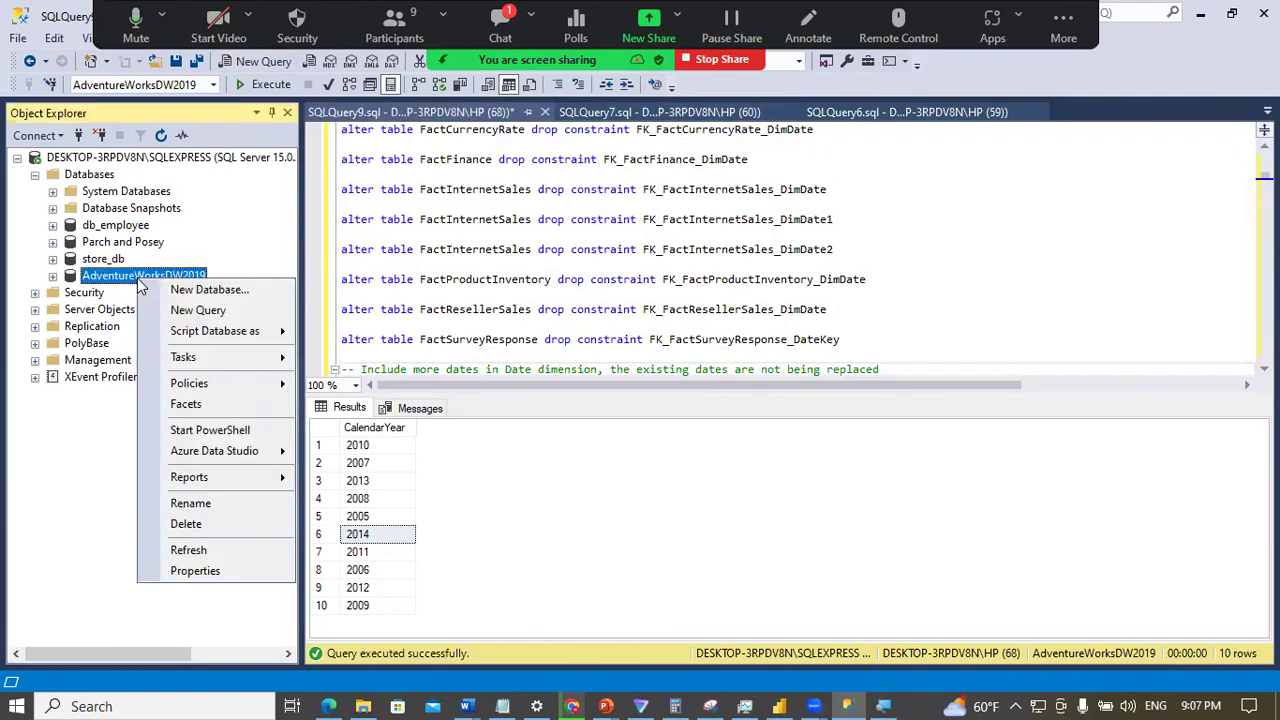
pyautogui.click(205, 310)
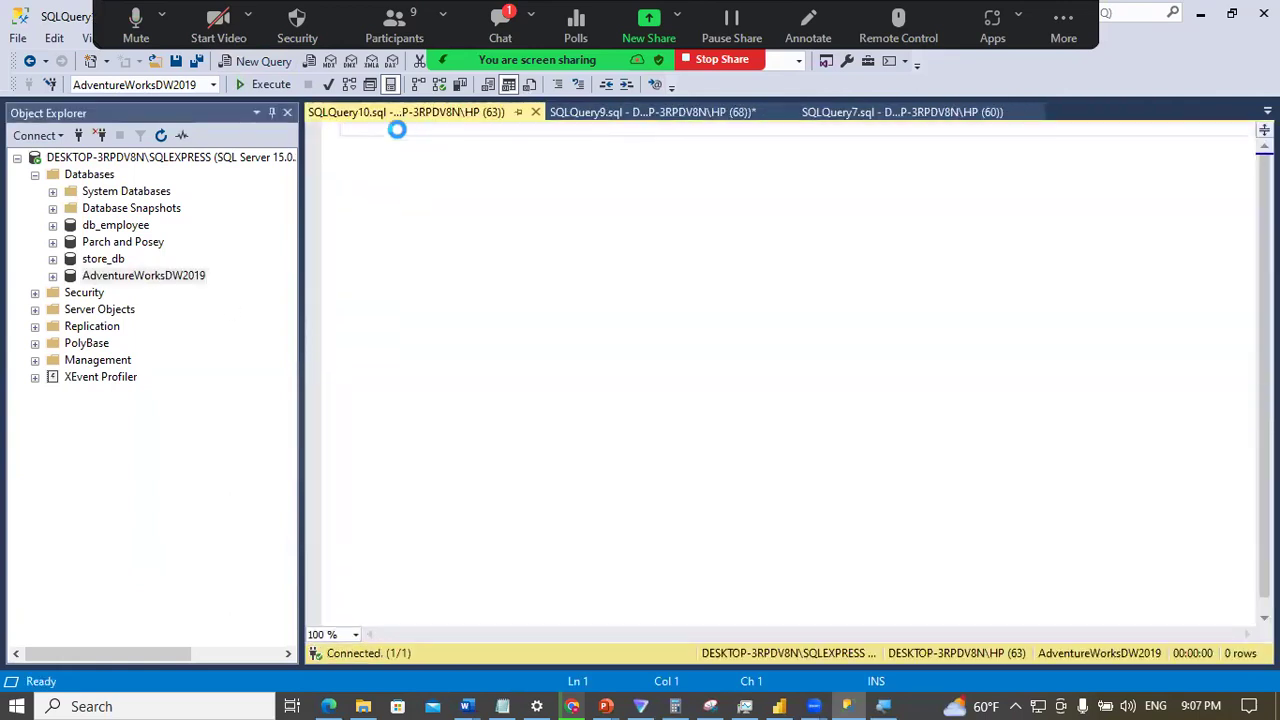
pyautogui.write('SELECT')
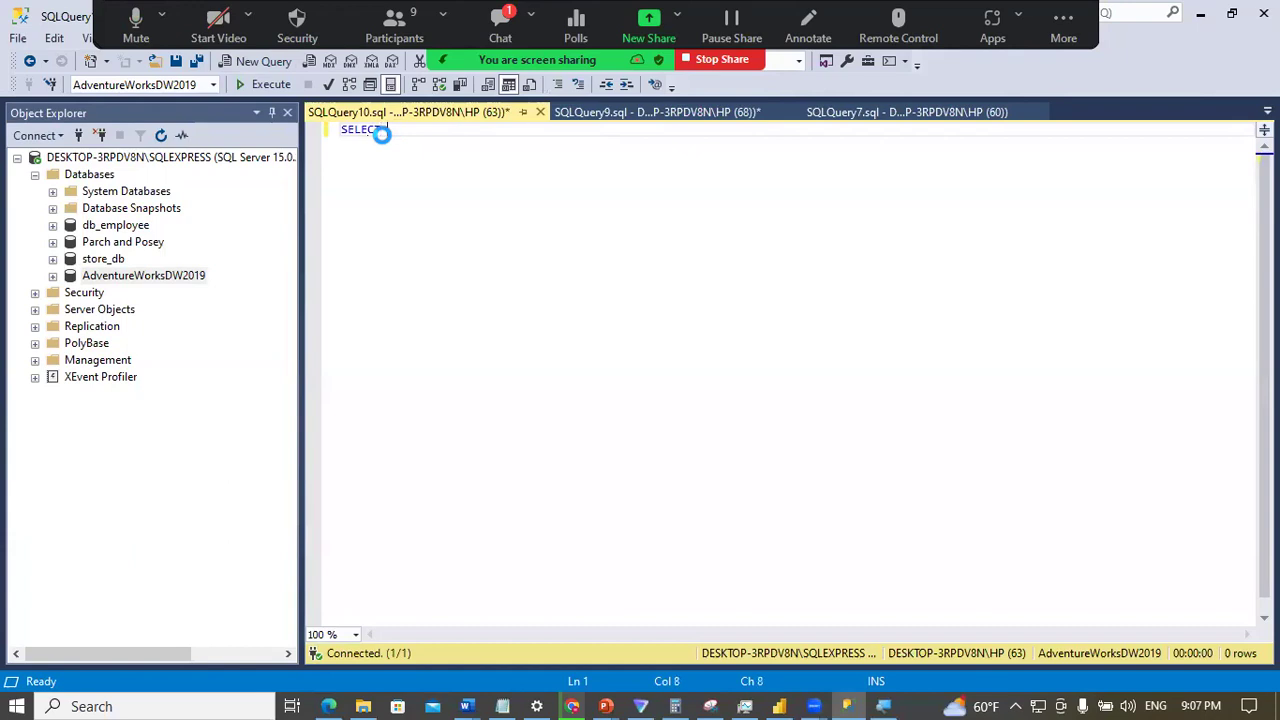
# Step: Expand the AdventureWorksDW2019 database and look through the columns of dbo.FactResellerSales for the order date field
pyautogui.click(52, 274)
pyautogui.scroll(-2, 289, 432)
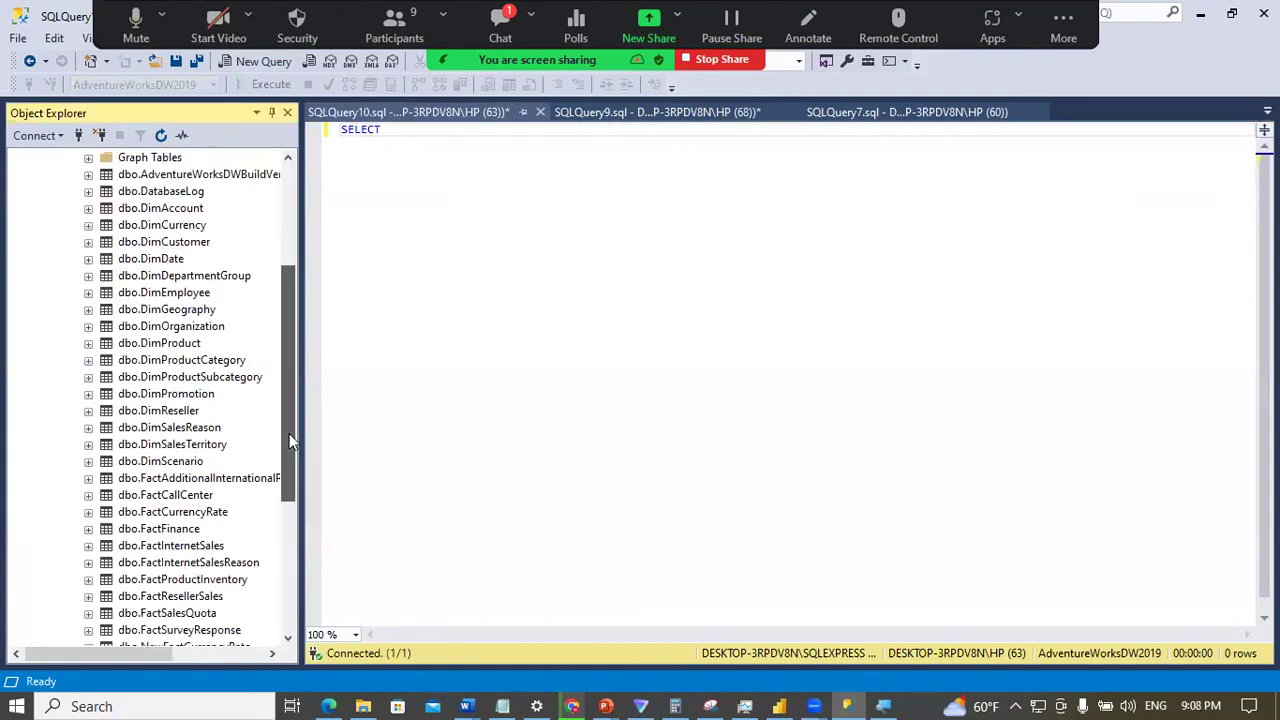
pyautogui.moveTo(289, 433); pyautogui.dragTo(287, 512)
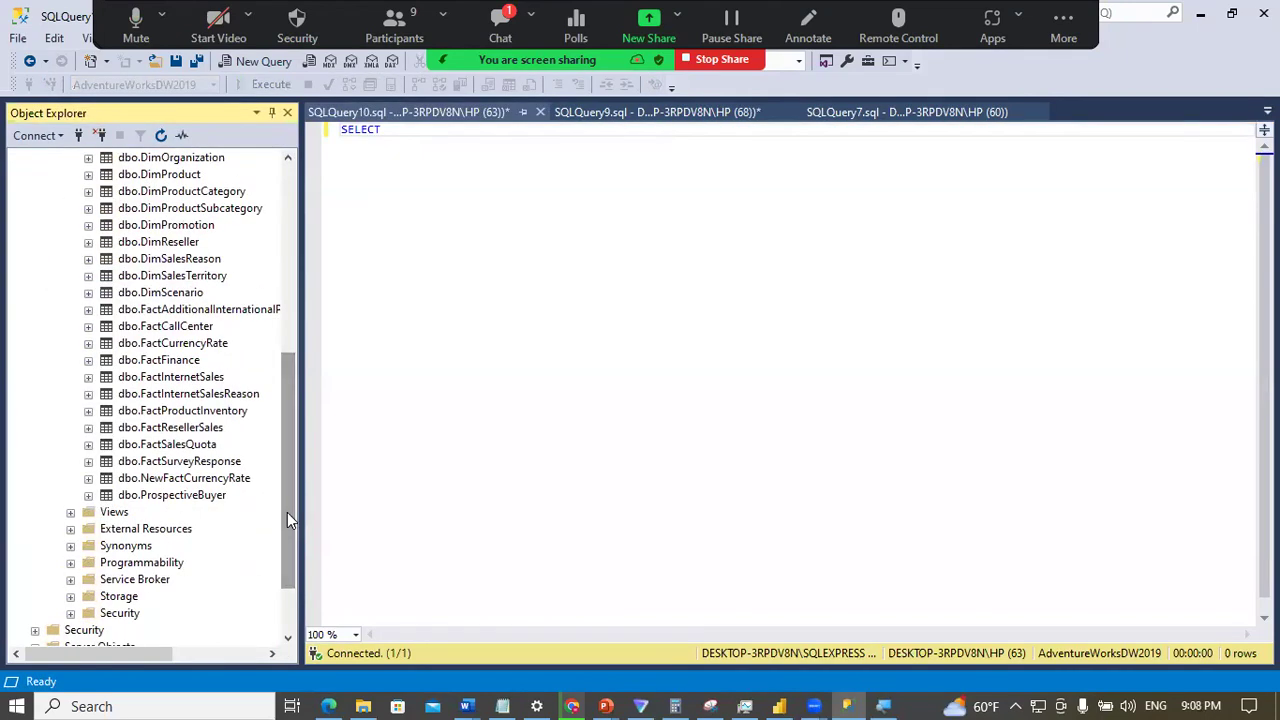
pyautogui.click(89, 428)
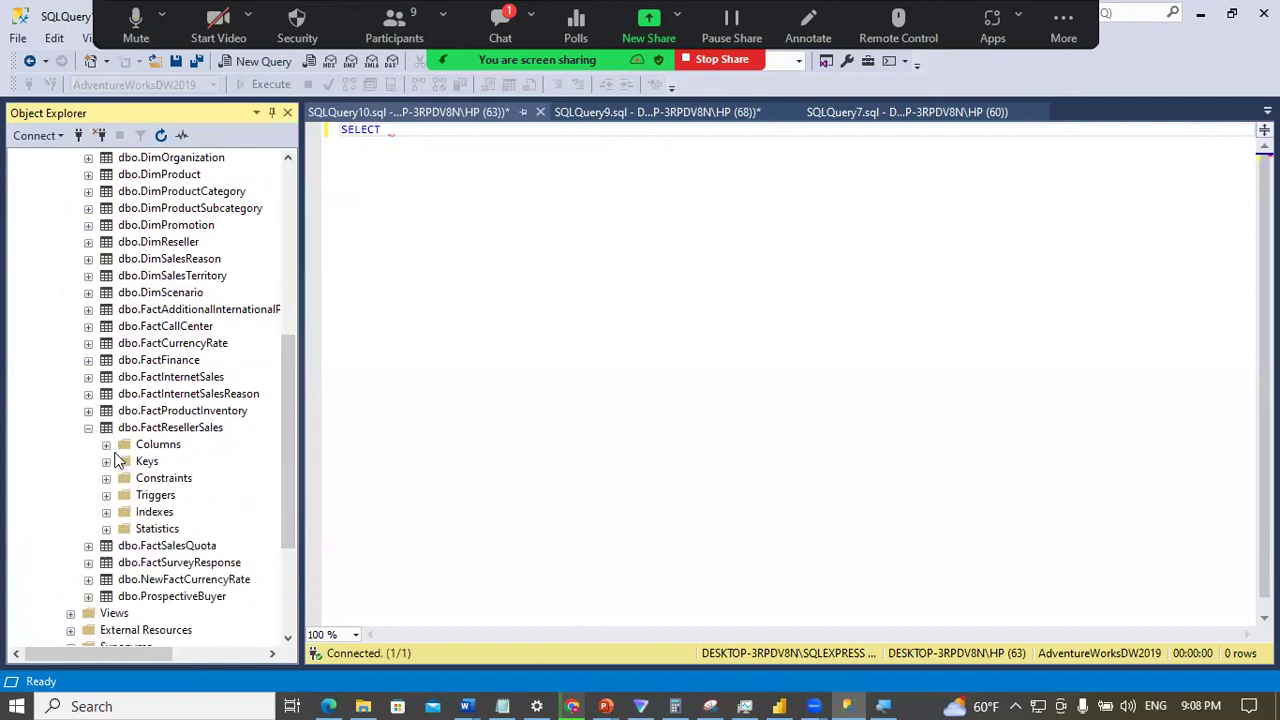
pyautogui.click(108, 446)
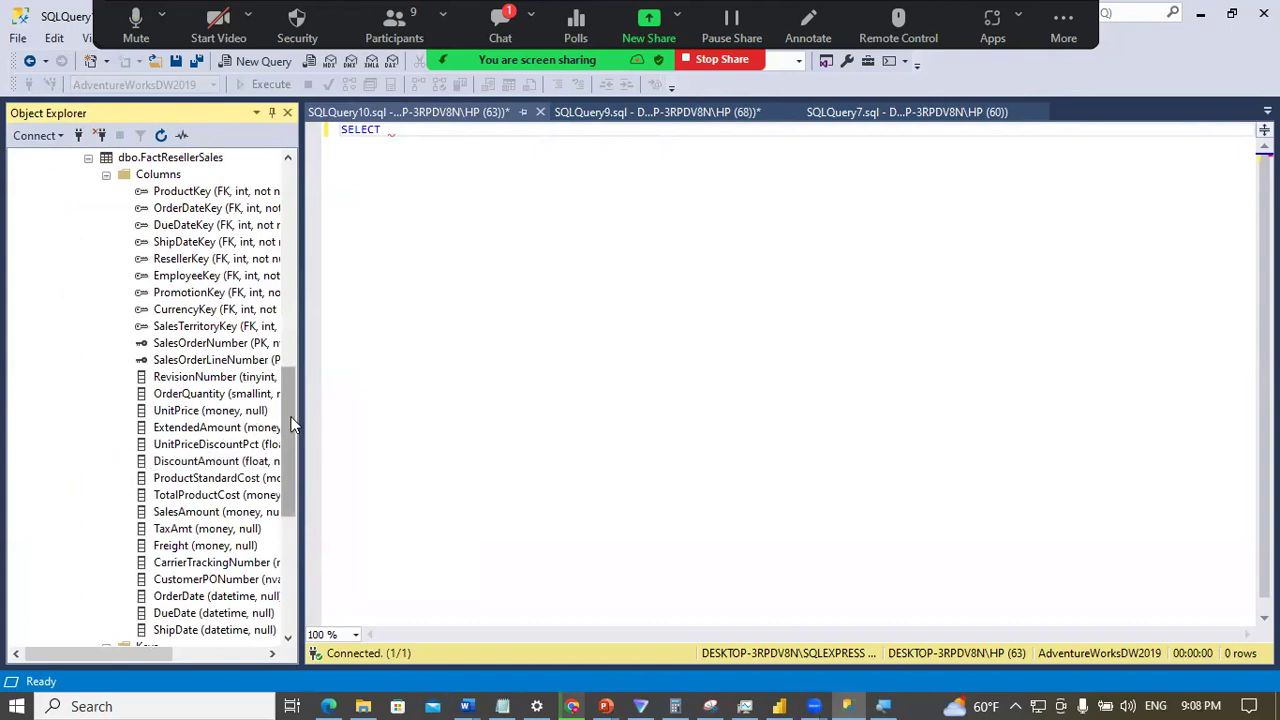
pyautogui.scroll(-3, 291, 424)
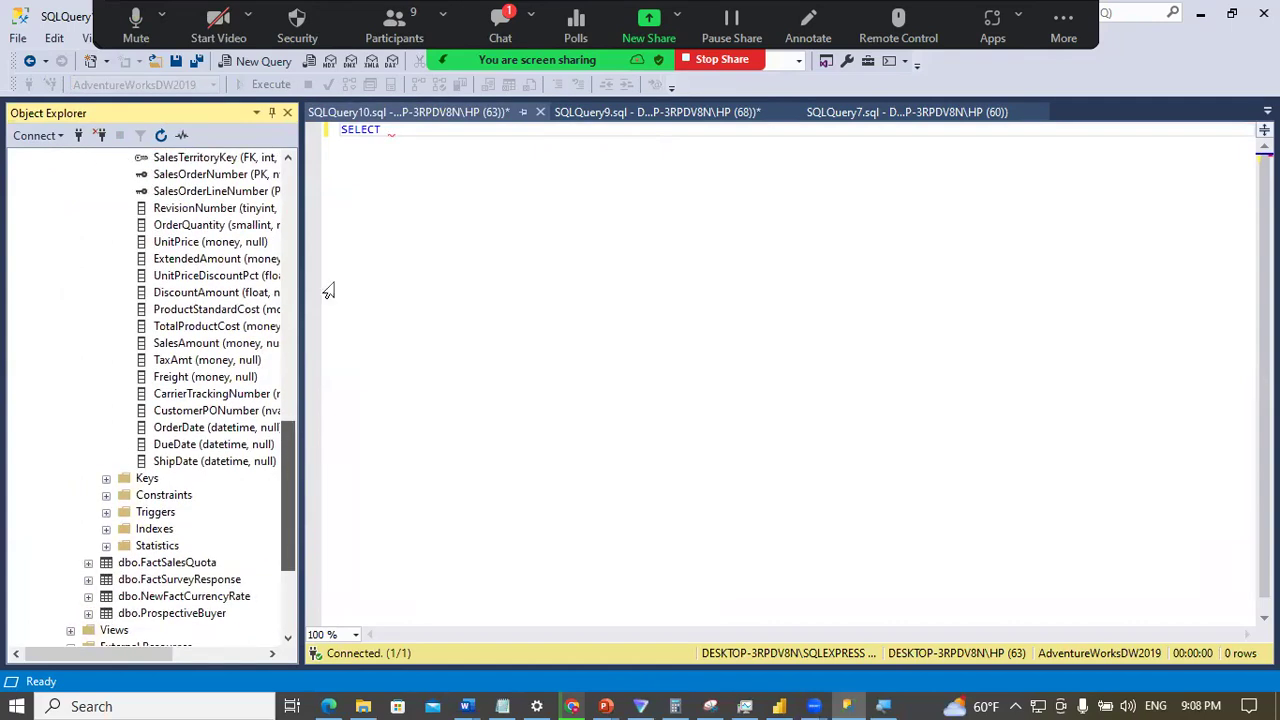
# Step: Complete the query as SELECT TOP 10 OrderDate FROM FactInternetSales ORDER BY orderdate DESC and run it
pyautogui.click(408, 140)
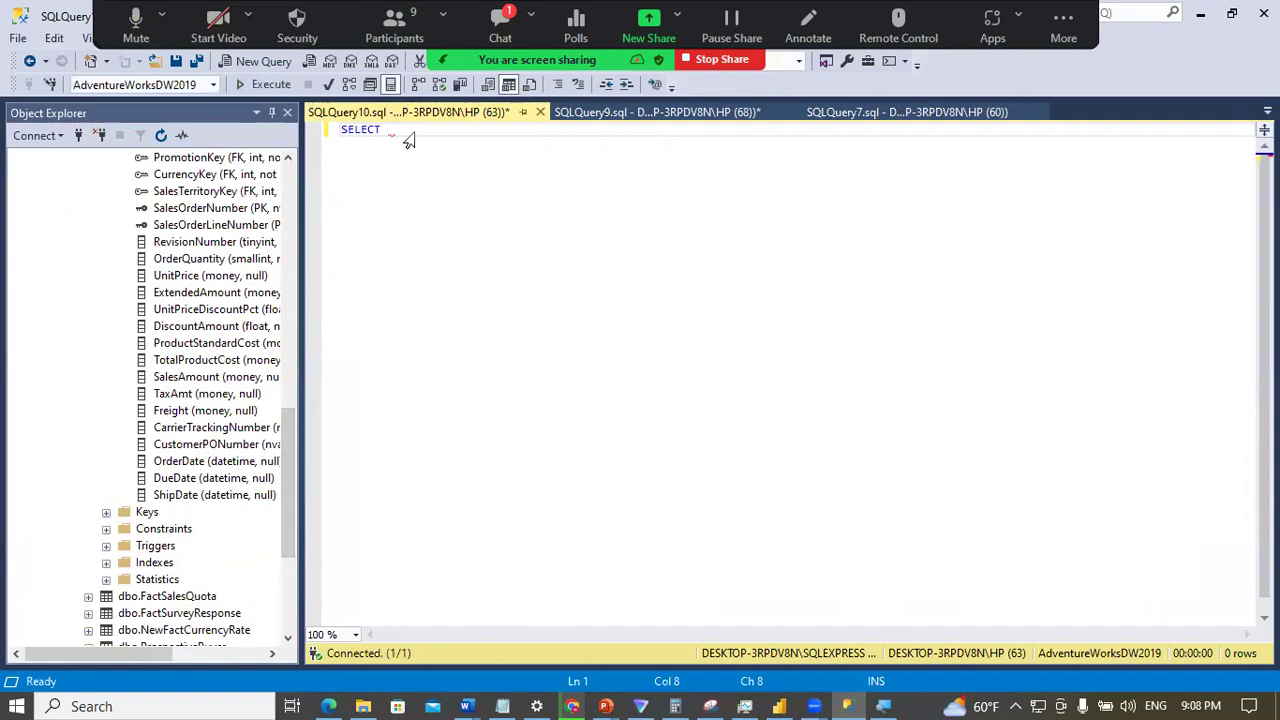
pyautogui.write('TOP 10 OrderDate FROM Fact')
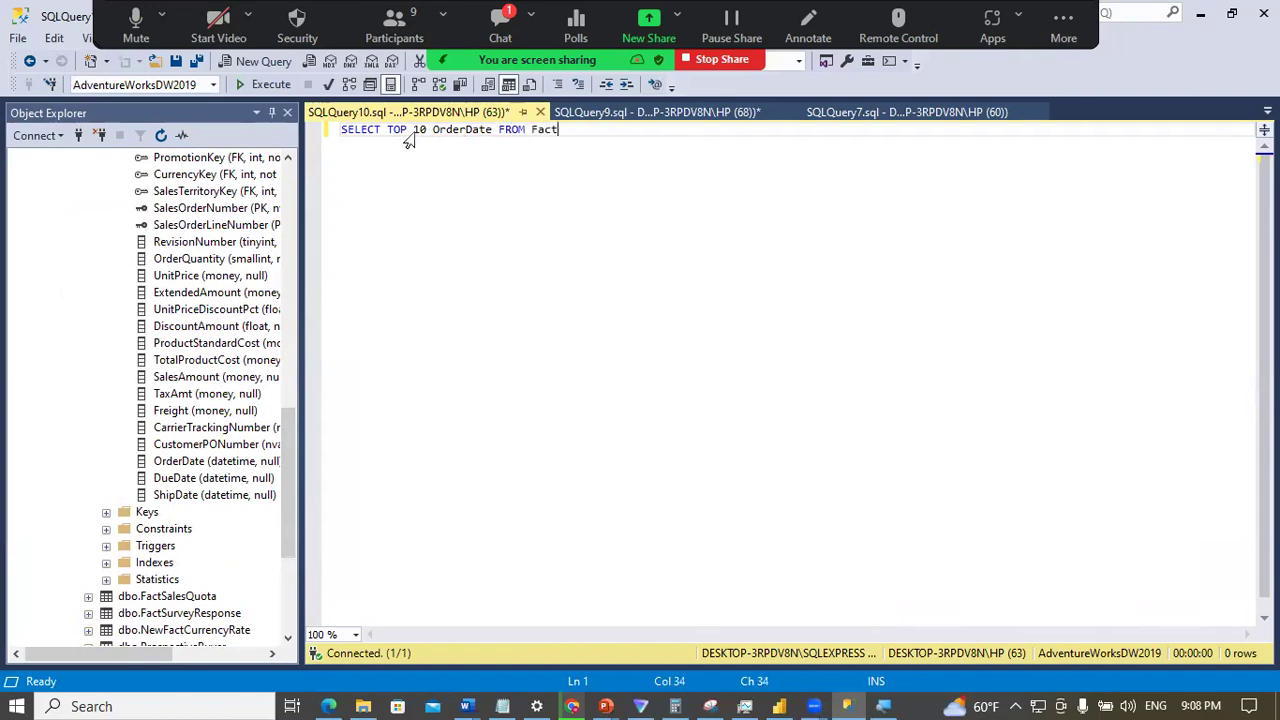
pyautogui.write('InternetSales')
pyautogui.press('Return')
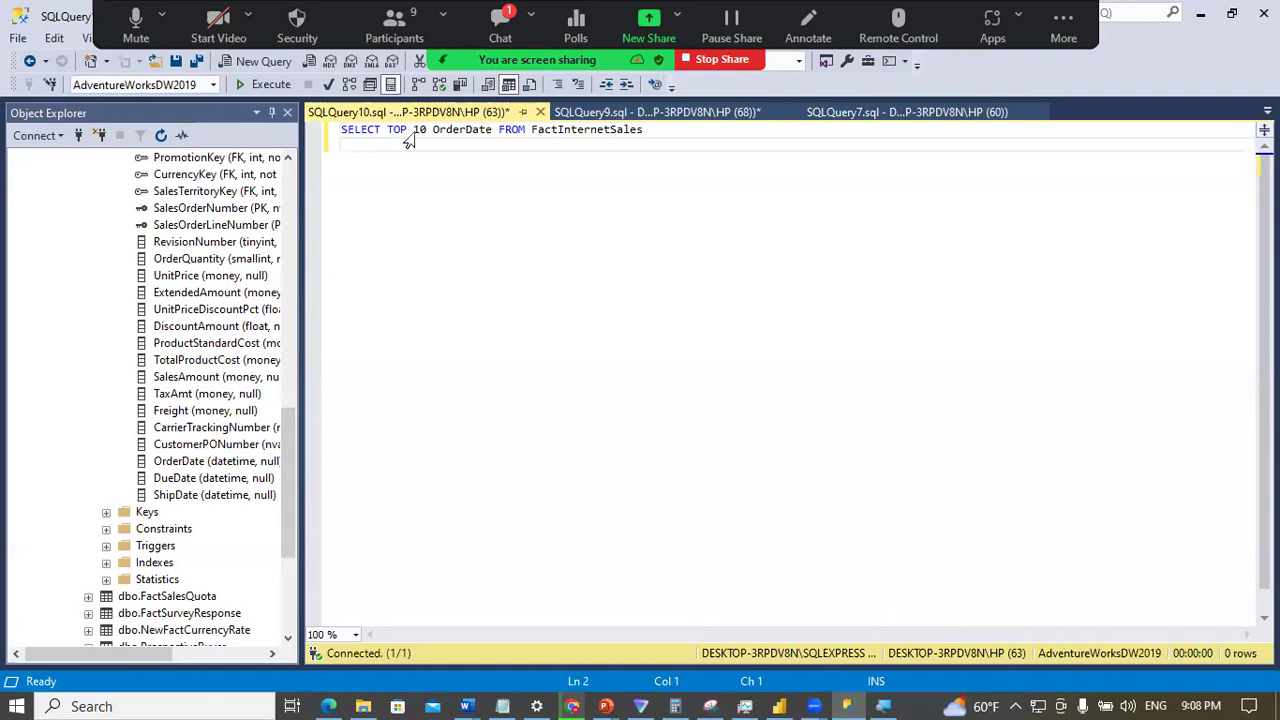
pyautogui.write('ORDER BY orderdate D')
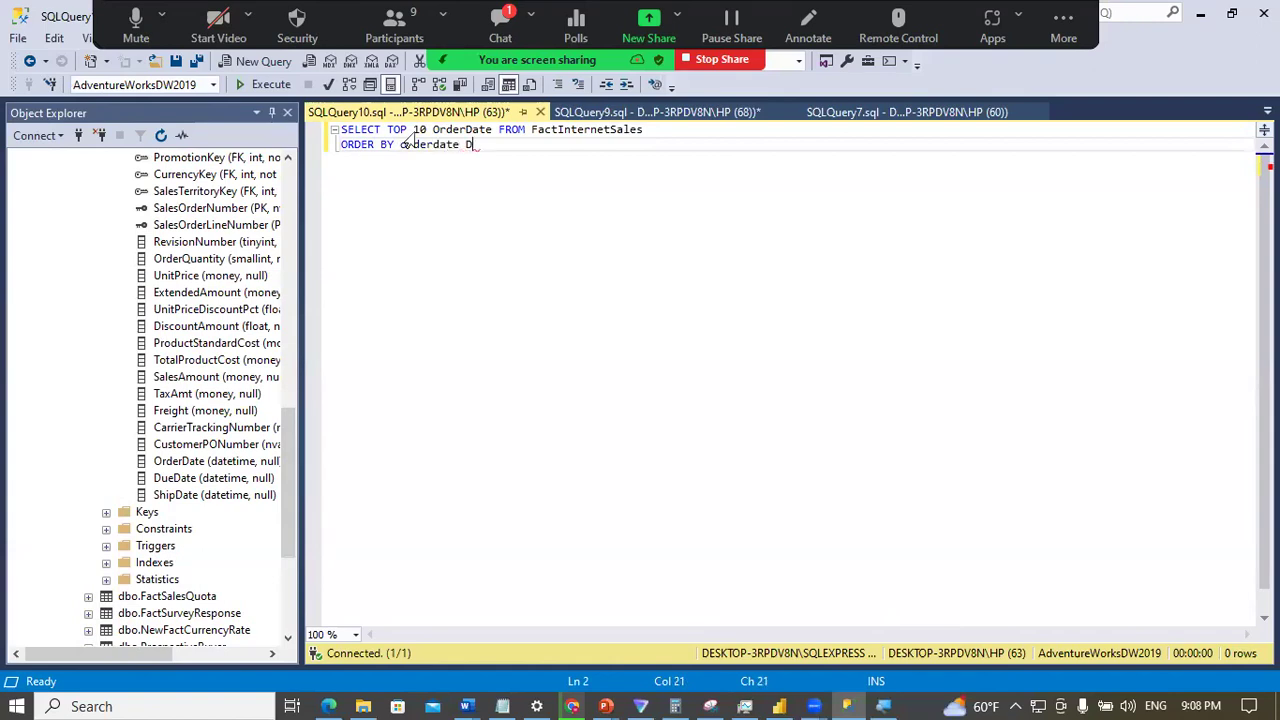
pyautogui.write('ESC')
pyautogui.press('F5')
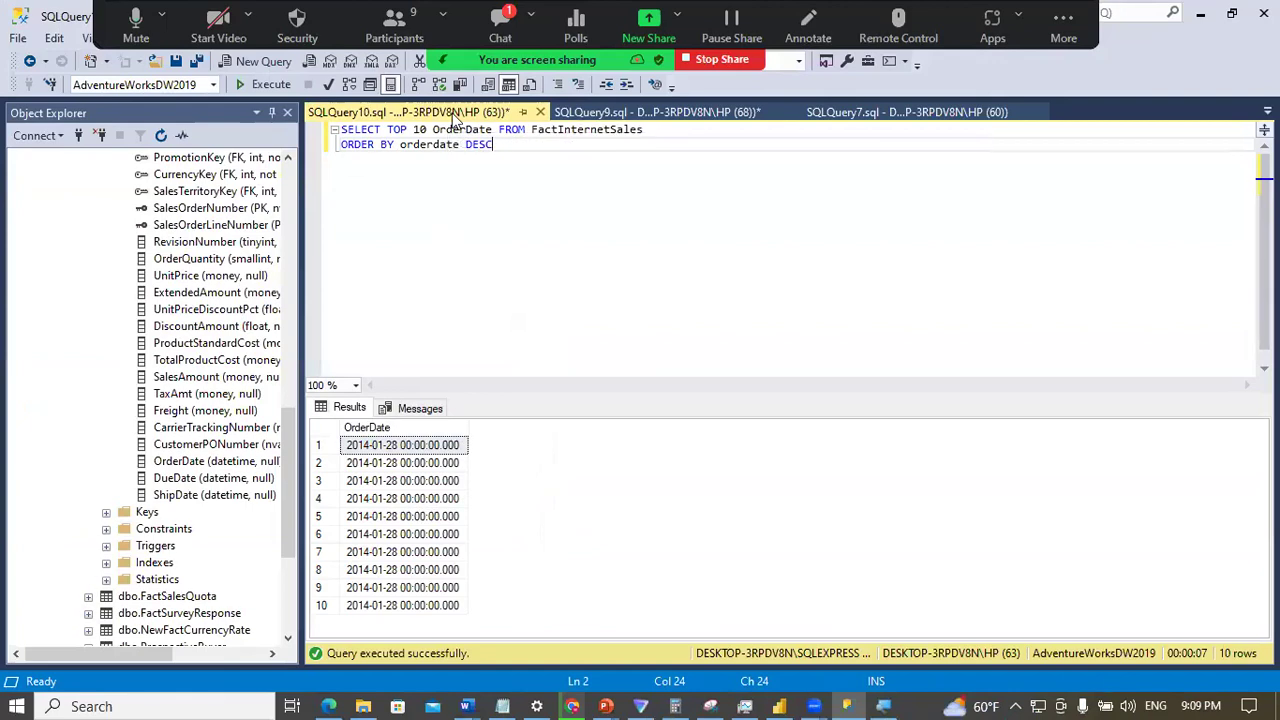
# Step: Run the pasted date-update script in SQLQuery9 on AdventureWorksDW2019
pyautogui.click(638, 114)
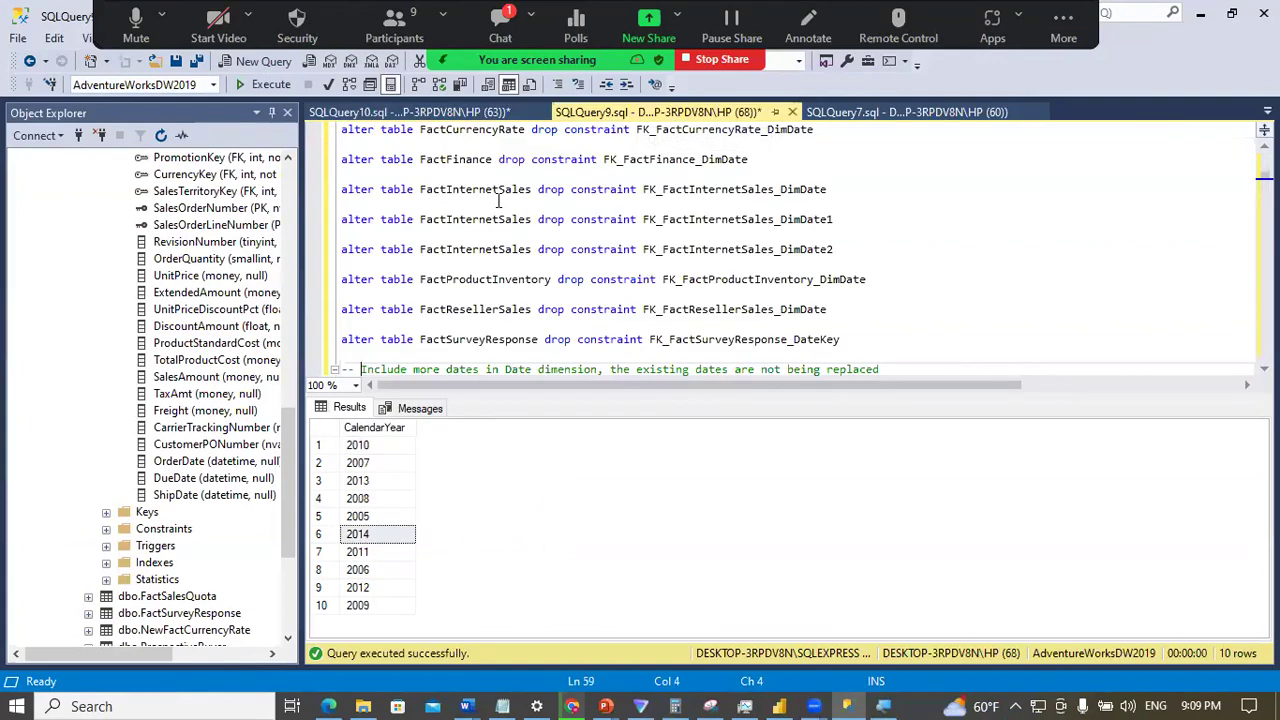
pyautogui.click(266, 85)
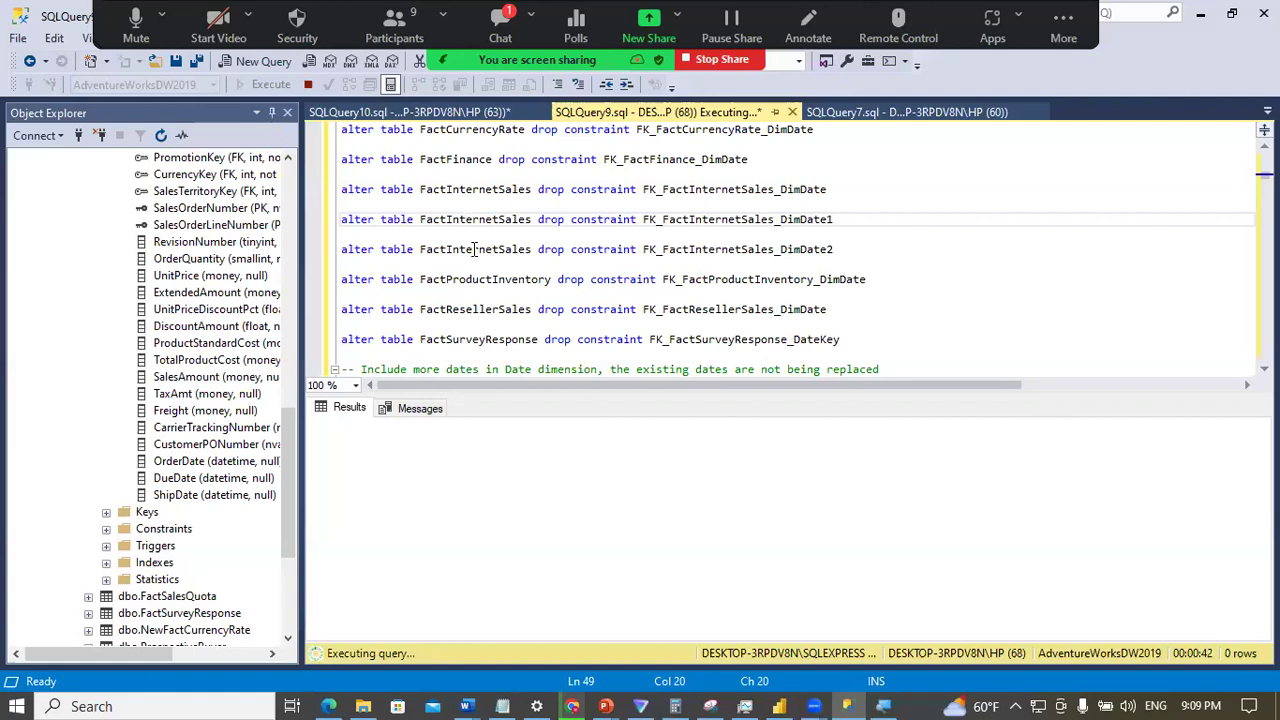
# Step: Return to the order date query, collapse the Tables folder of AdventureWorksDW2019 and show the options for its Database Diagrams folder
pyautogui.click(459, 113)
pyautogui.scroll(10, 278, 280)
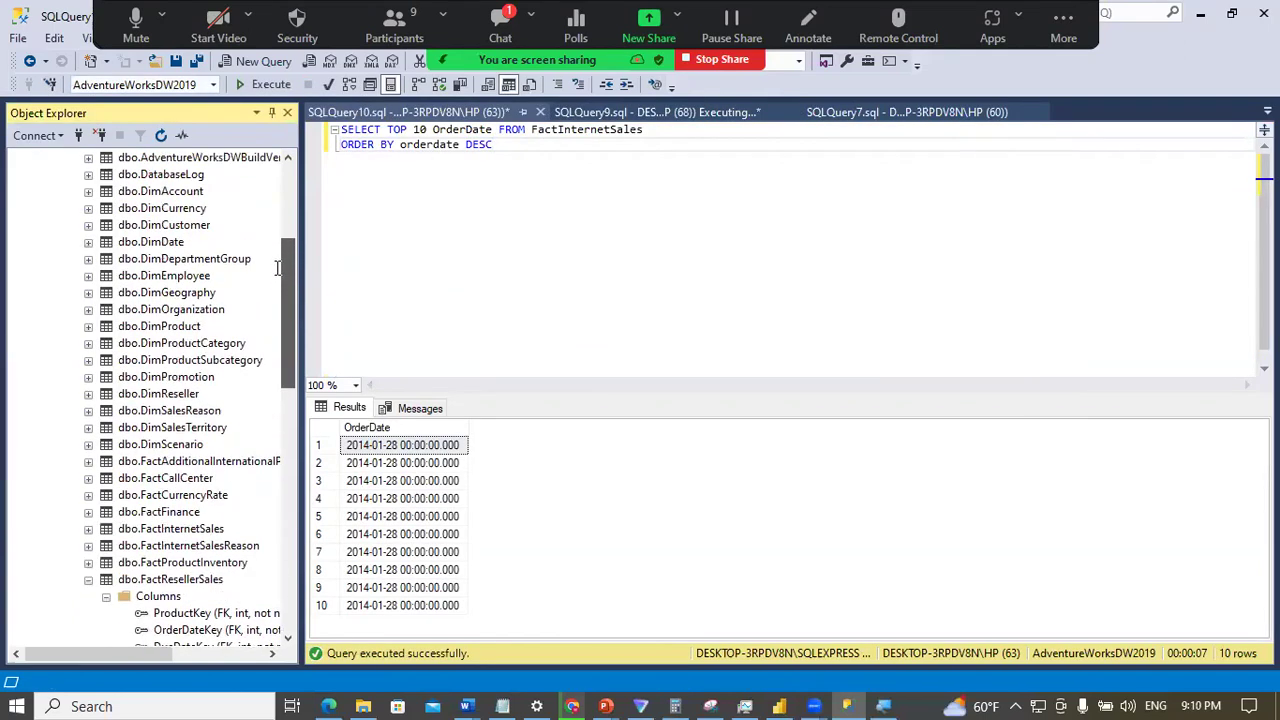
pyautogui.scroll(5, 278, 267)
pyautogui.click(271, 194)
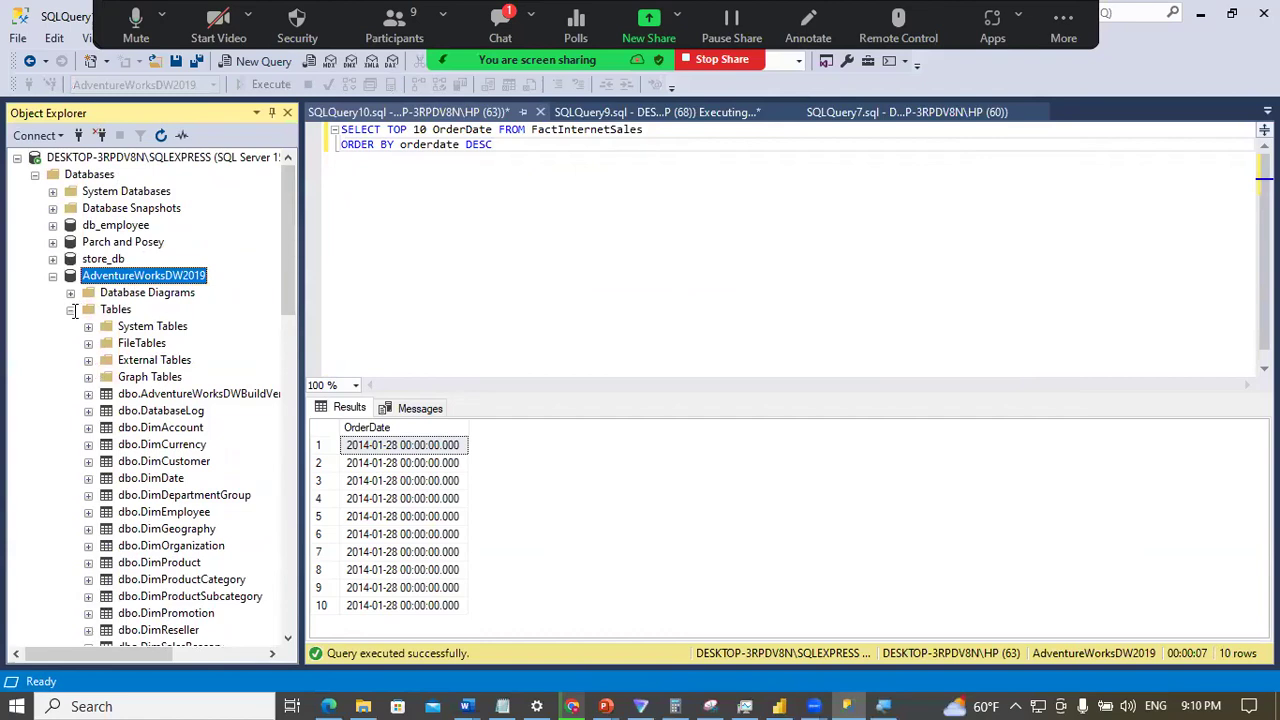
pyautogui.click(71, 310)
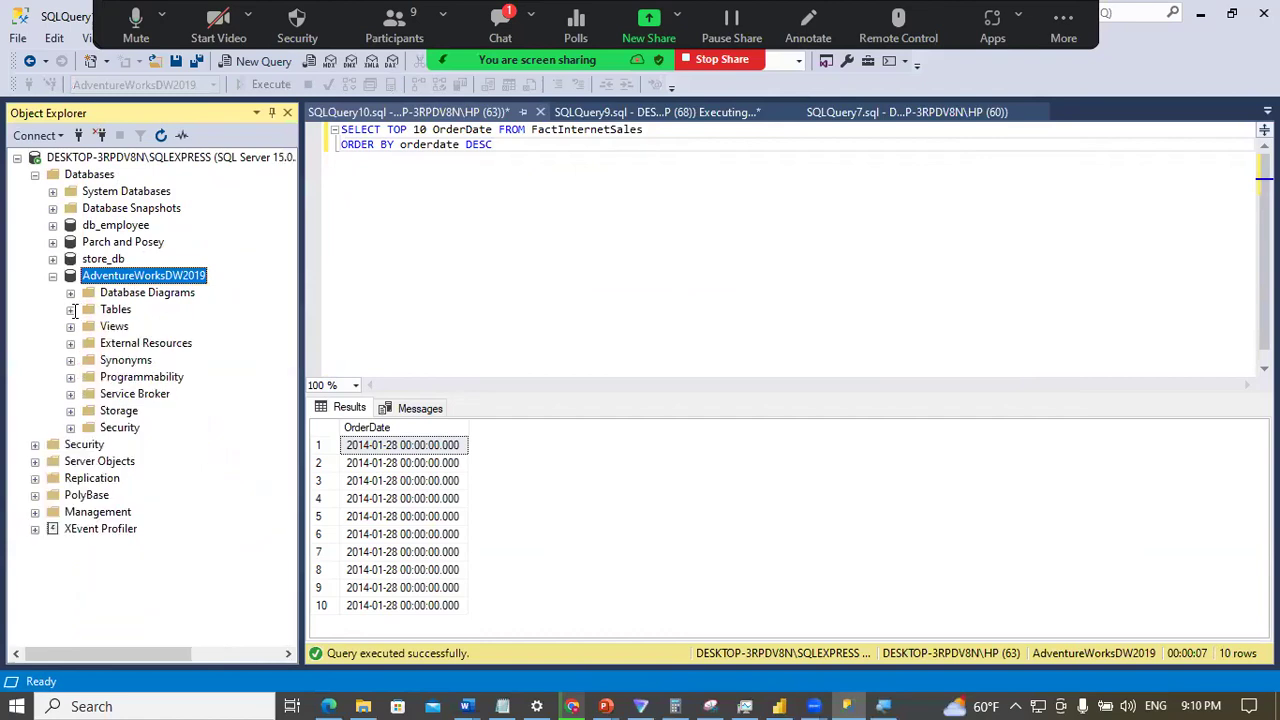
pyautogui.click(147, 292)
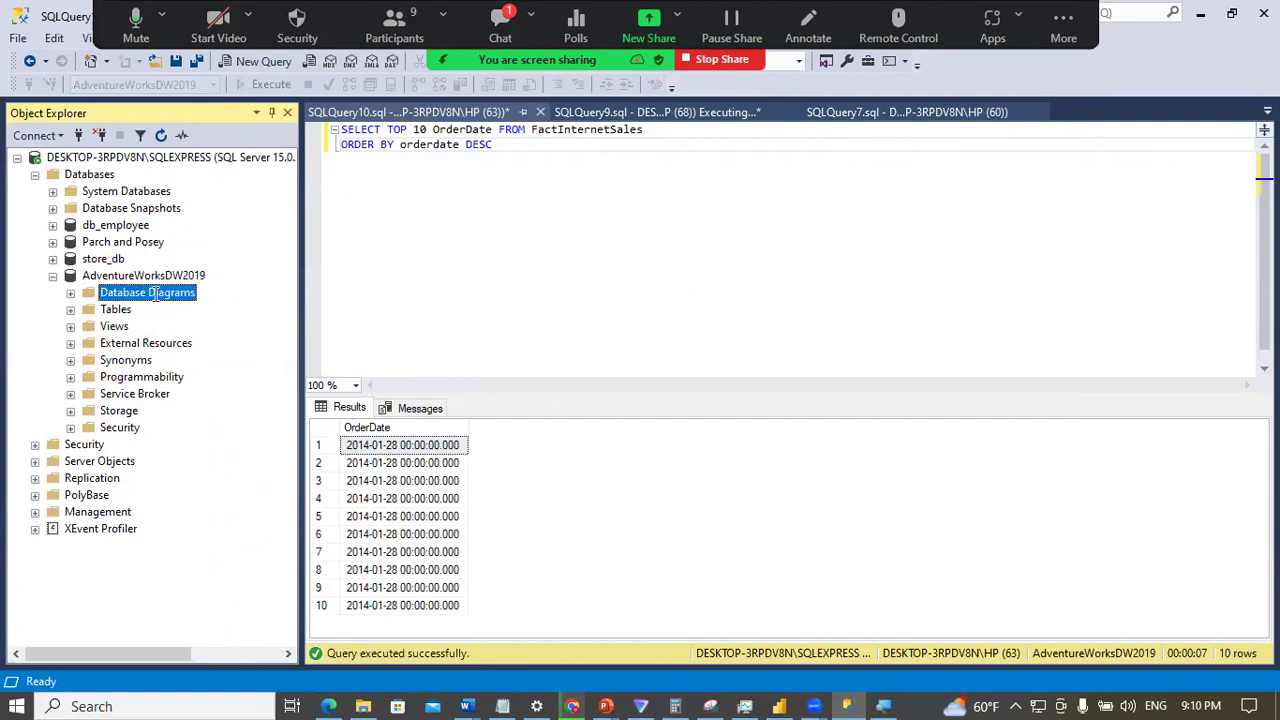
pyautogui.rightClick(155, 294)
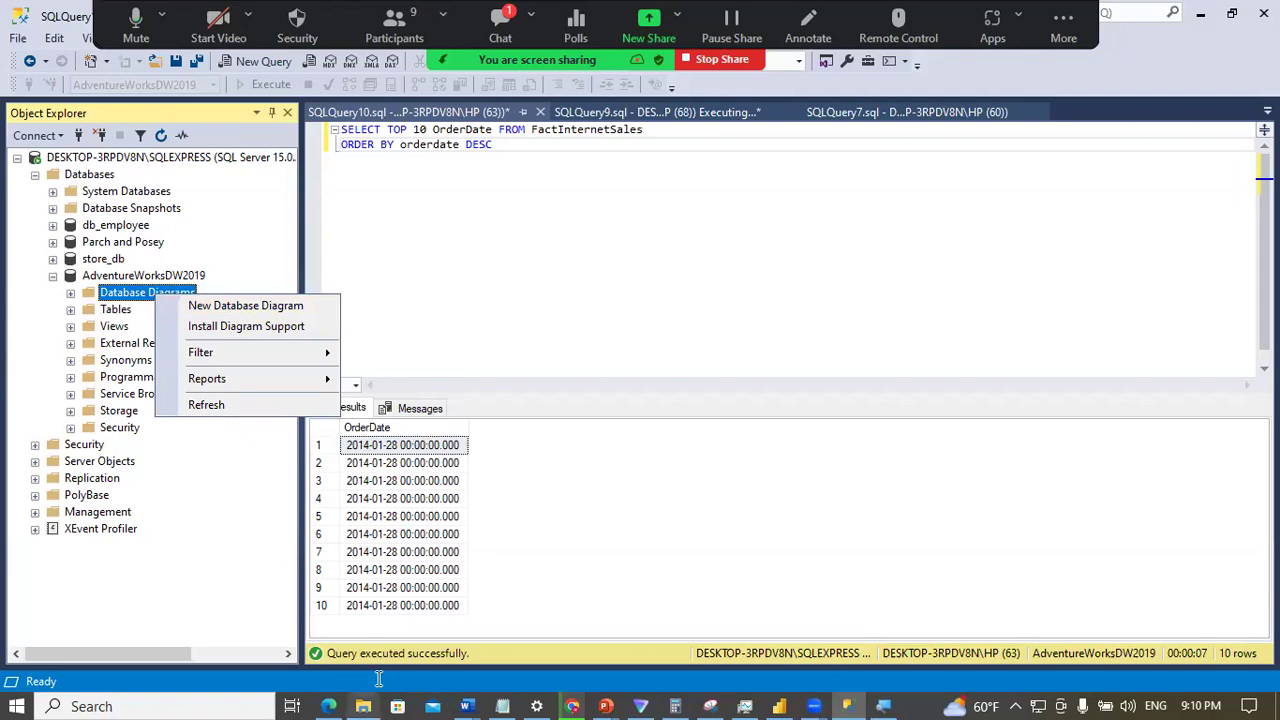
# Step: Open db_asign_owner.sql from the SQL Scripts folder of Portfolio Project with SSMS 18
pyautogui.moveTo(363, 706)
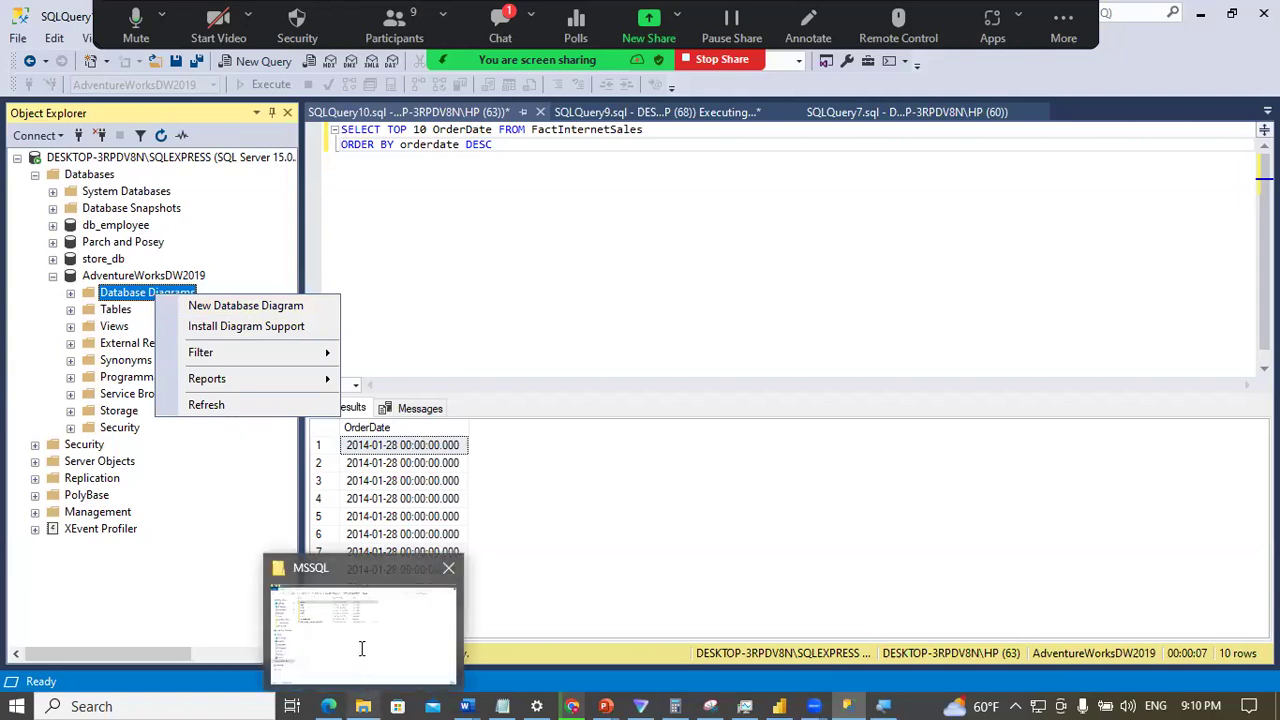
pyautogui.click(362, 649)
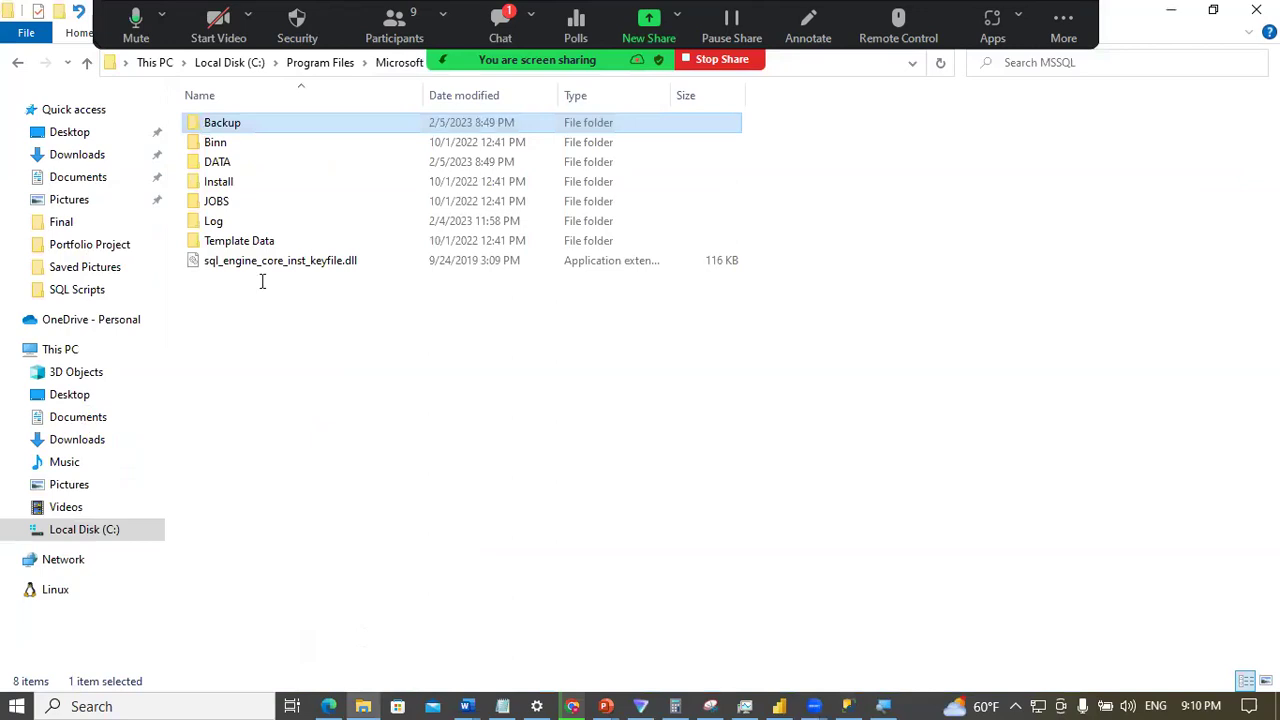
pyautogui.click(103, 244)
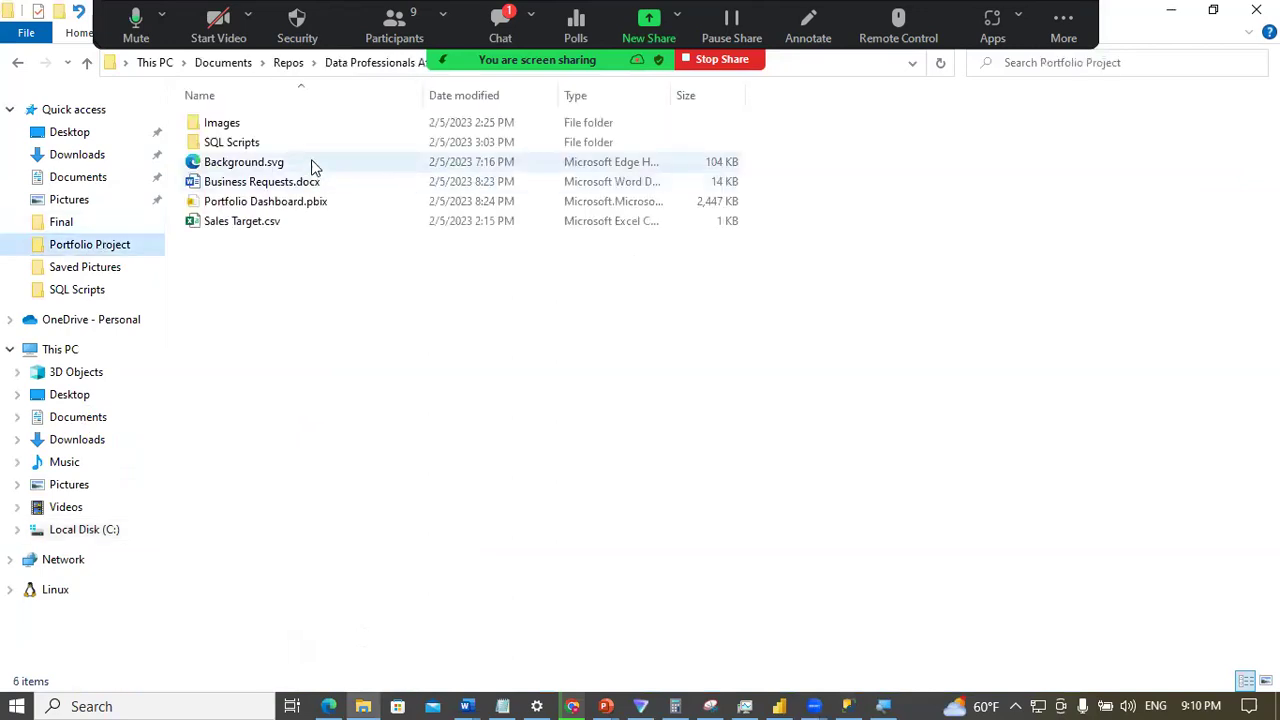
pyautogui.doubleClick(270, 143)
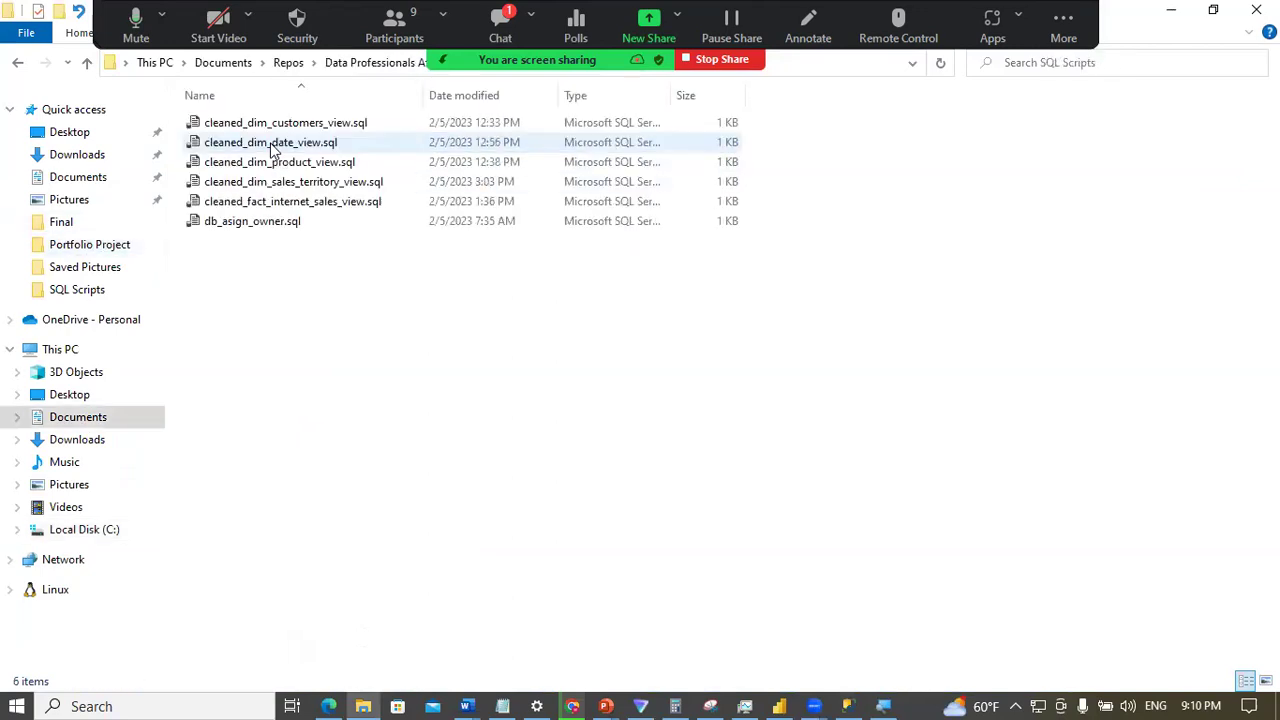
pyautogui.click(256, 228)
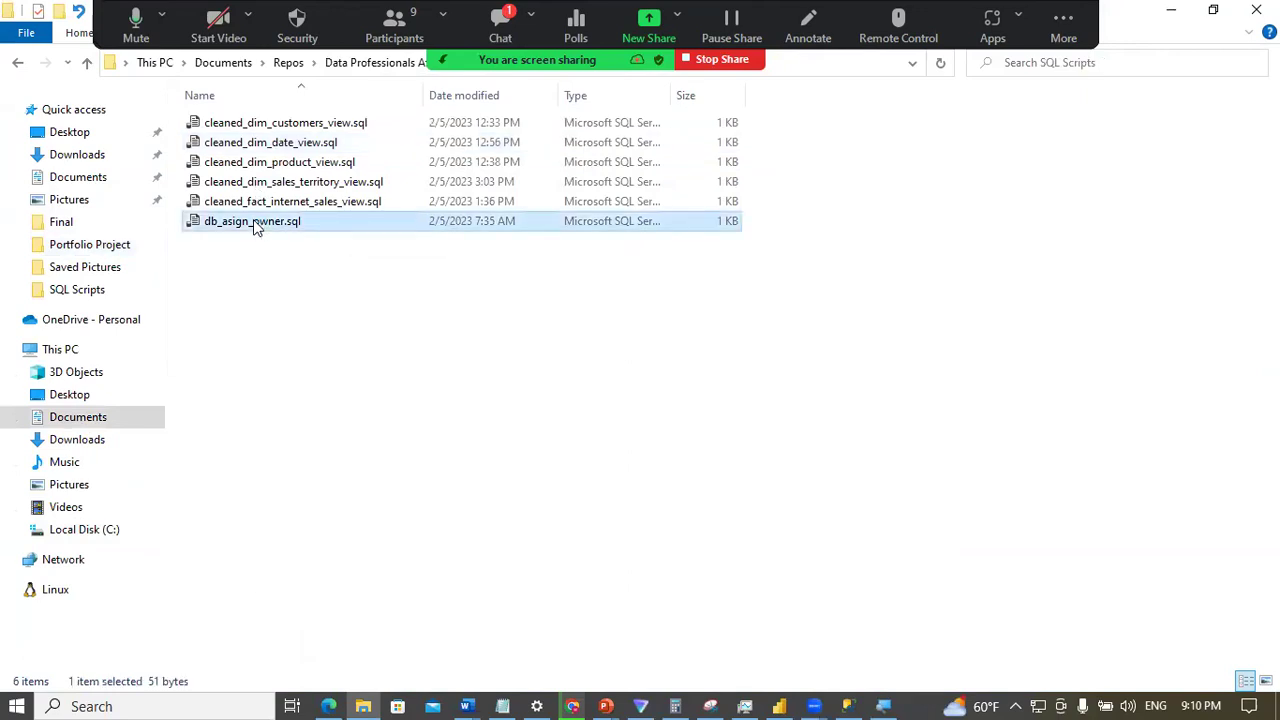
pyautogui.rightClick(254, 222)
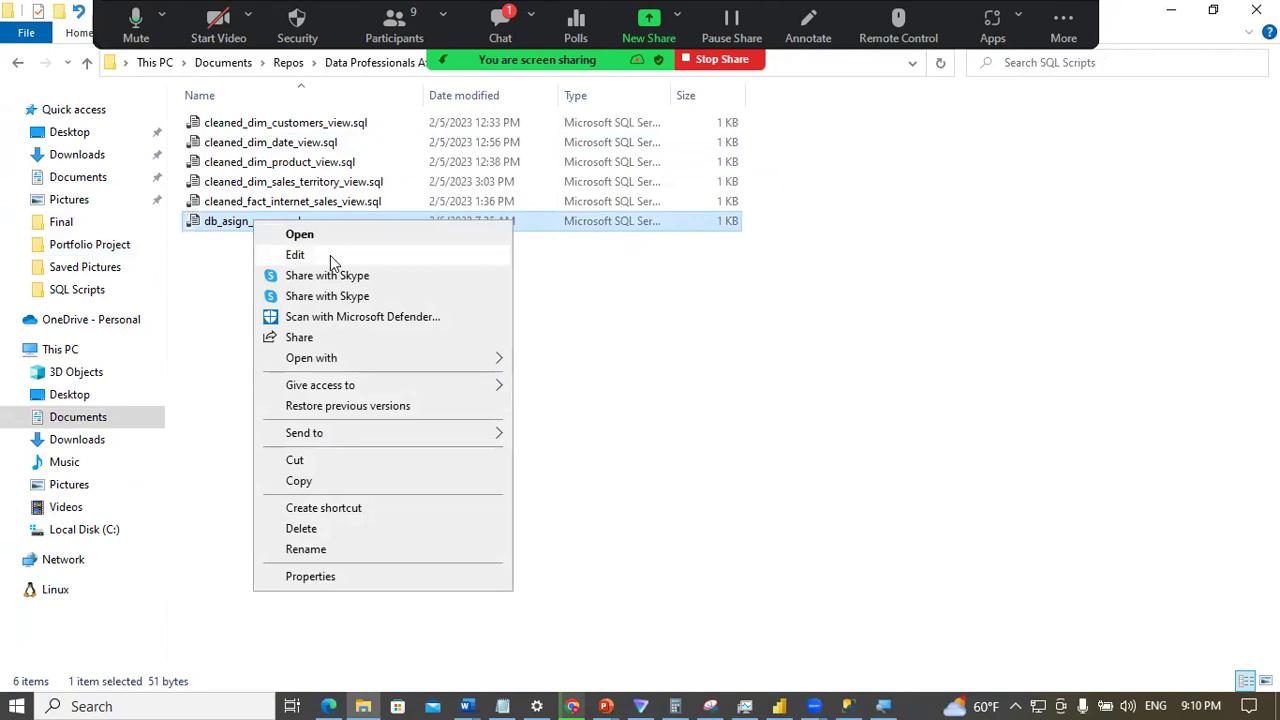
pyautogui.moveTo(389, 369)
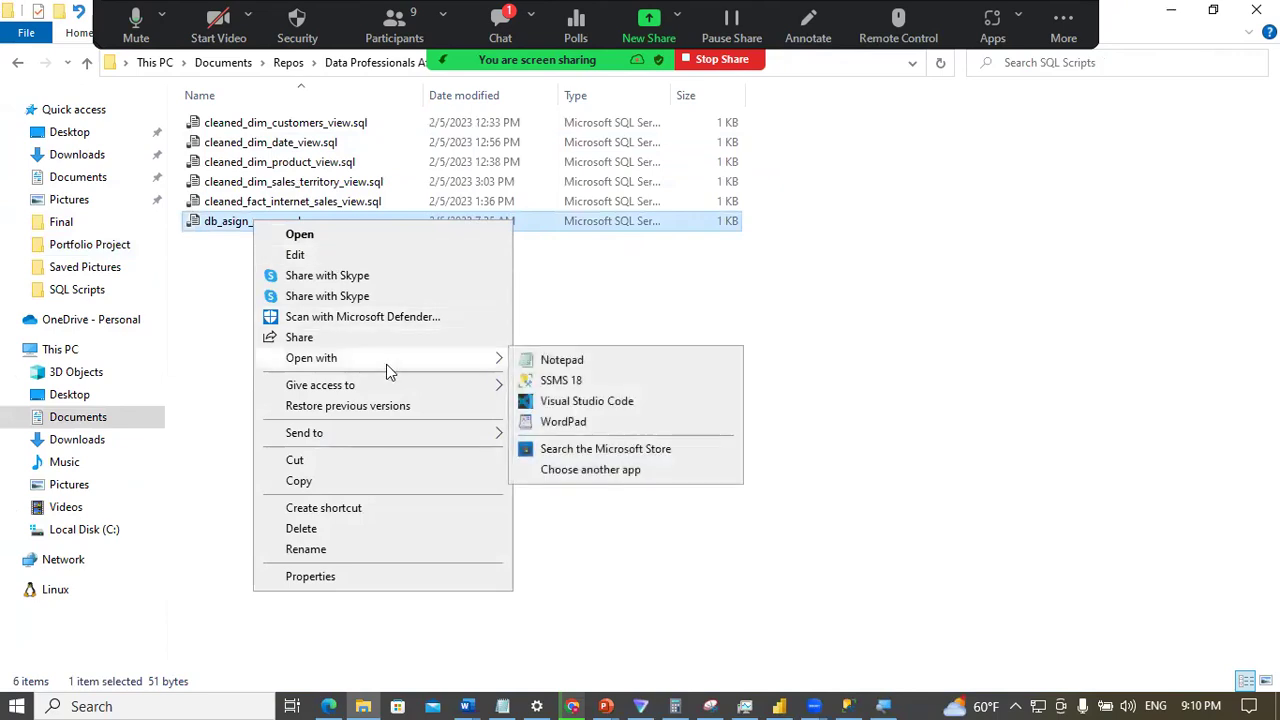
pyautogui.click(541, 372)
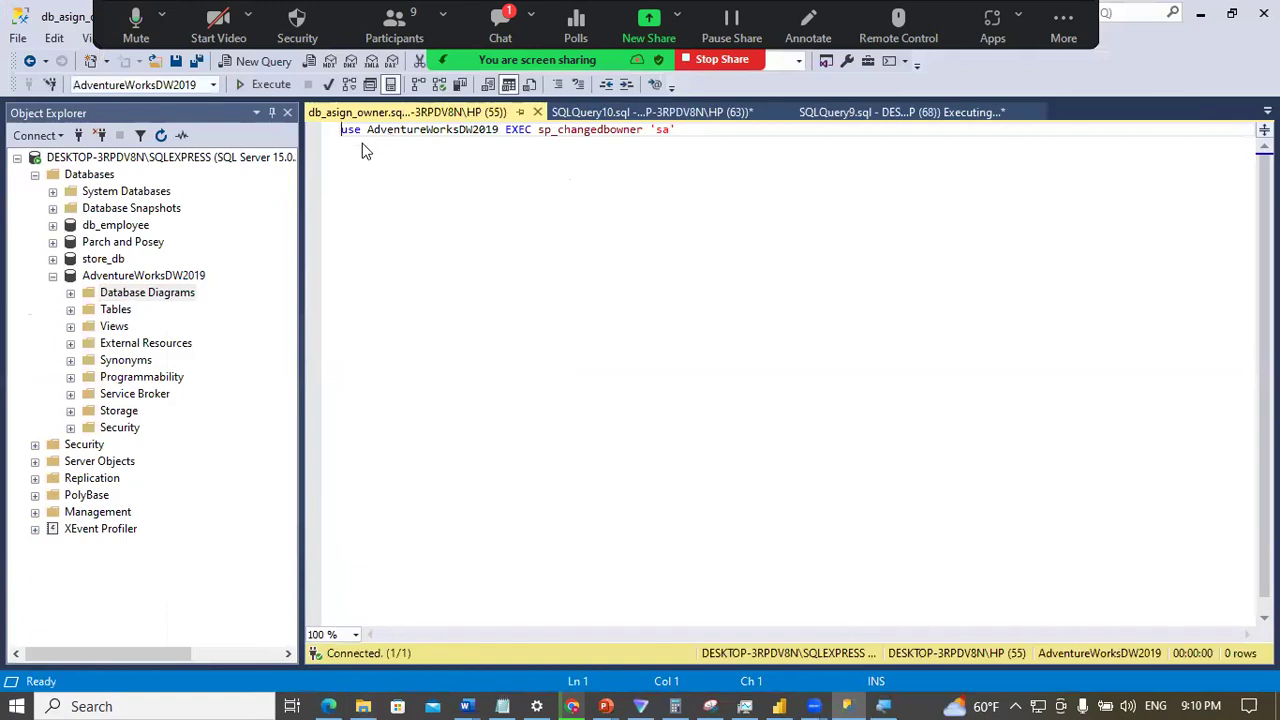
# Step: Review the script's sp_changedbowner 'sa' statement against the AdventureWorksDW2019 database it targets
pyautogui.doubleClick(662, 133)
pyautogui.click(135, 276)
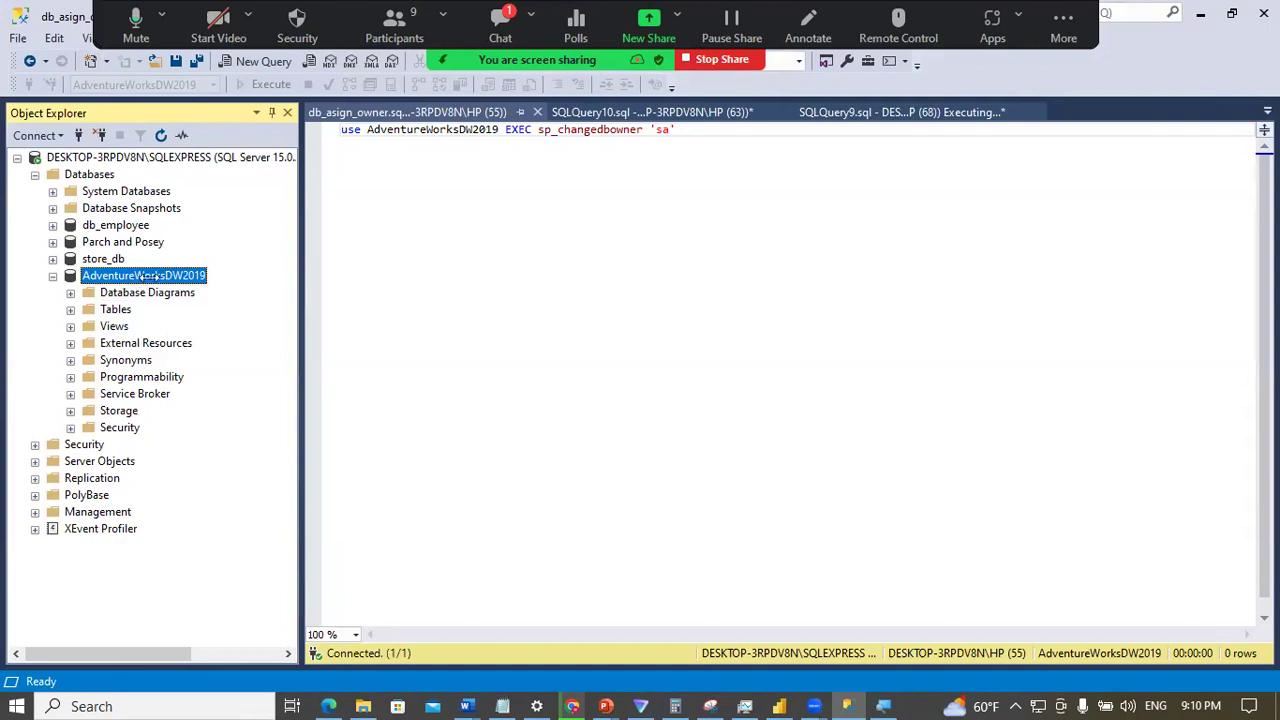
pyautogui.click(130, 290)
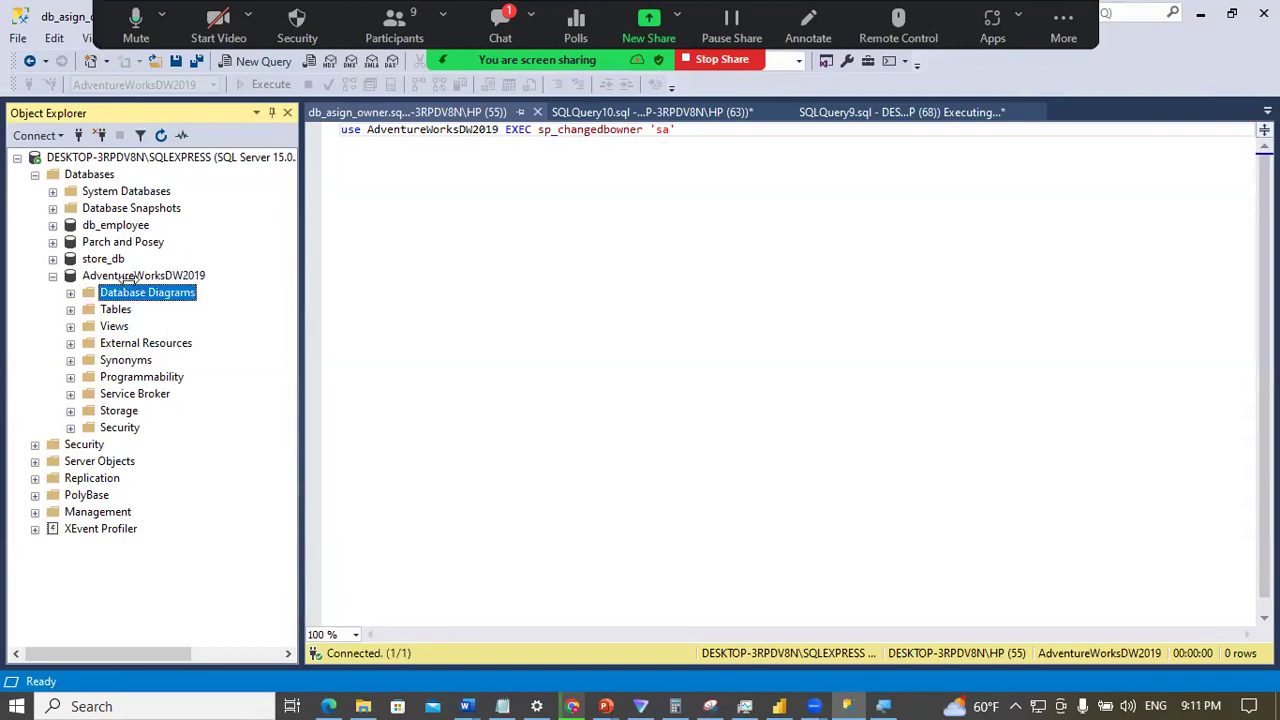
pyautogui.rightClick(134, 277)
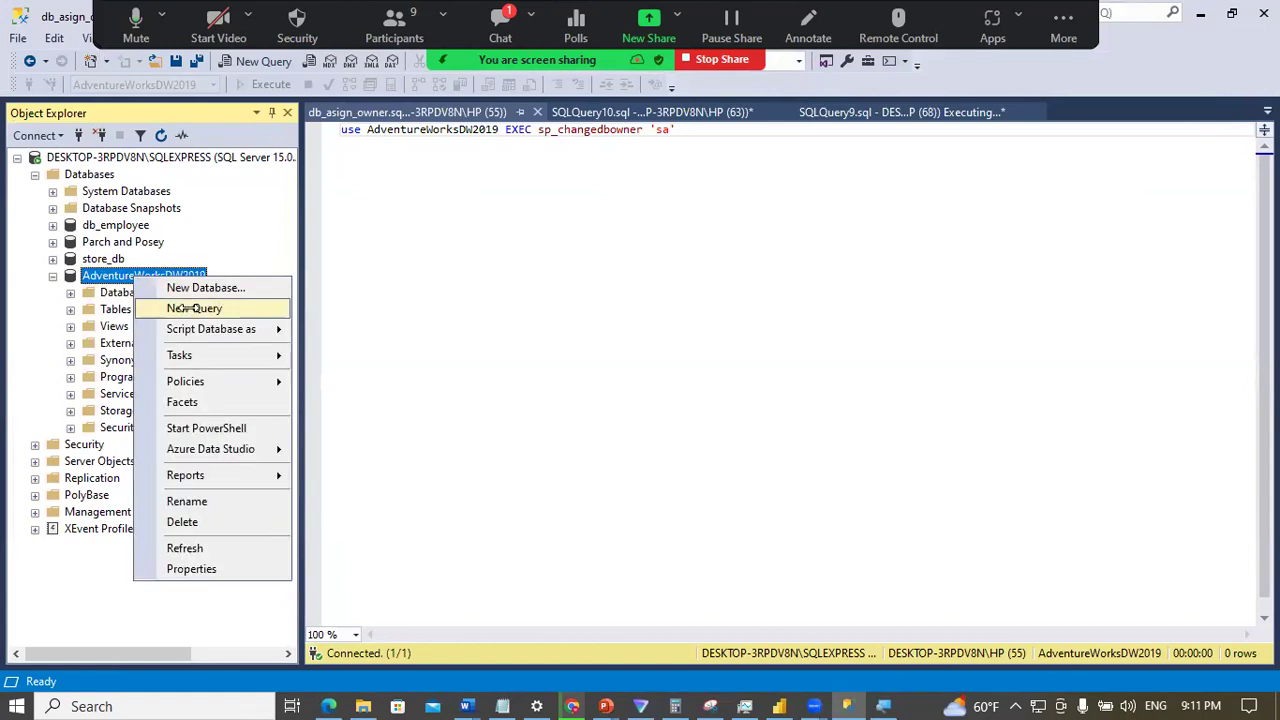
pyautogui.click(393, 197)
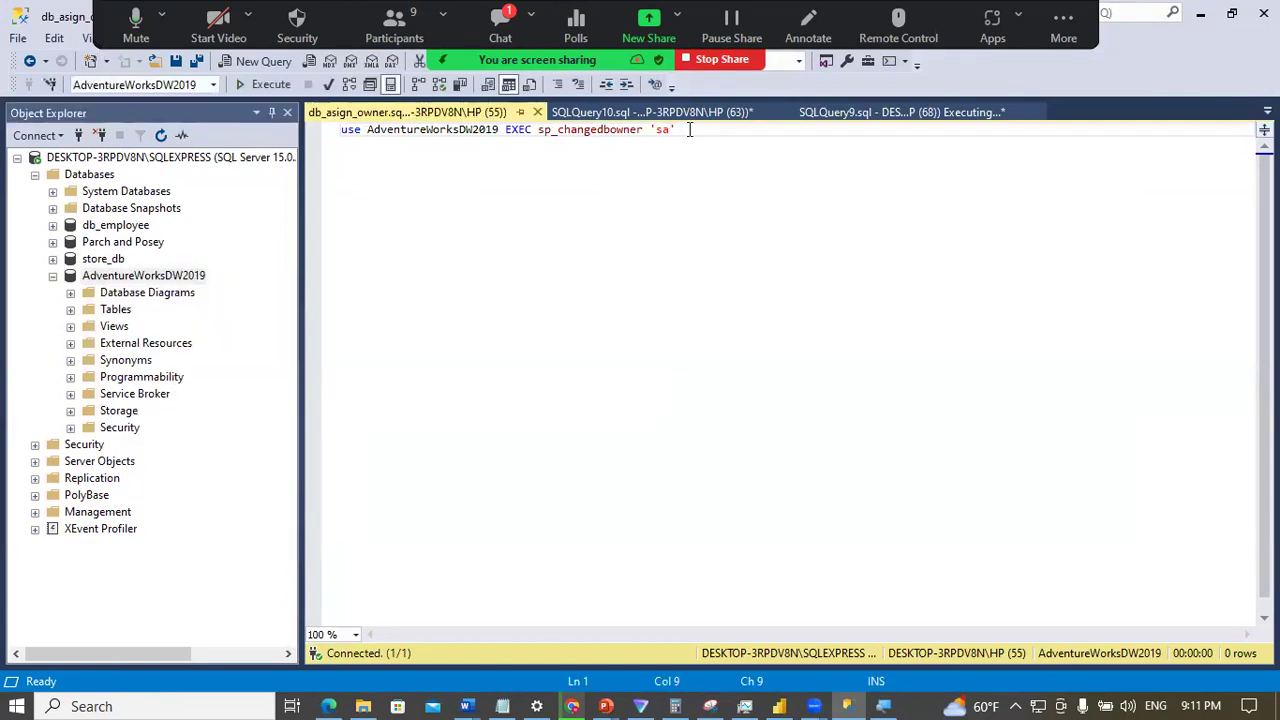
pyautogui.hotkey('ctrl', 'a')
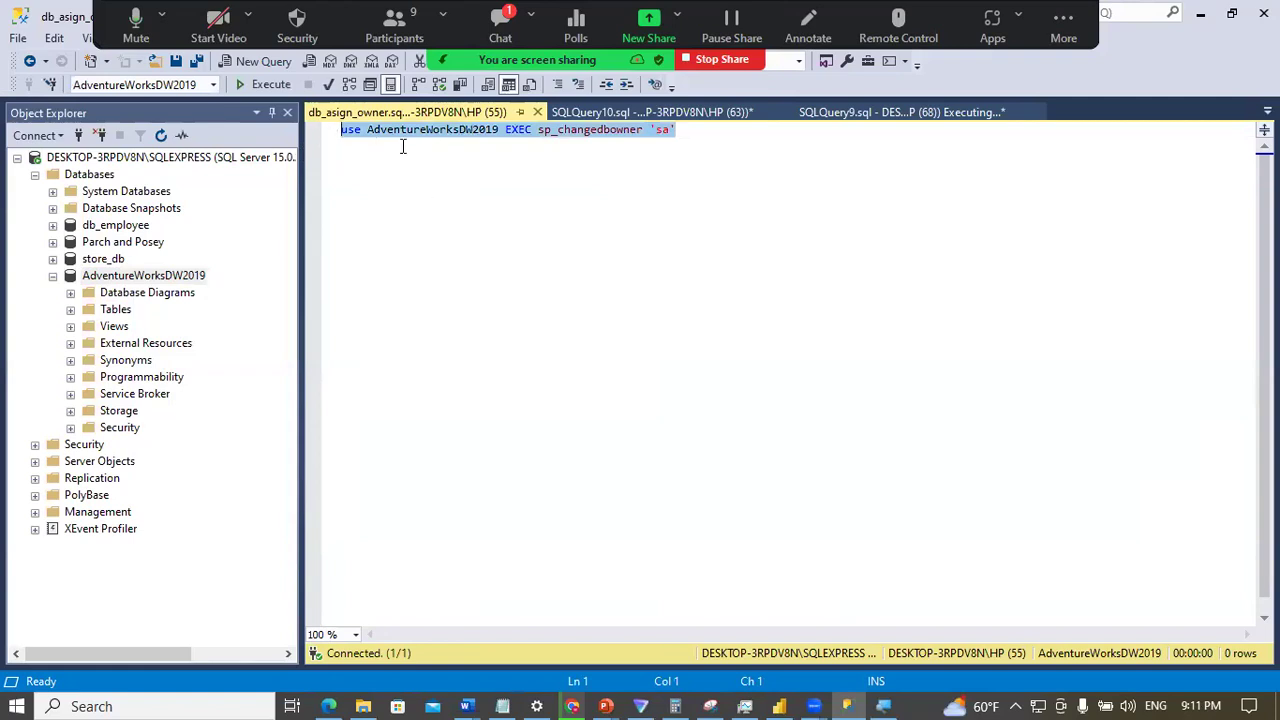
pyautogui.click(162, 277)
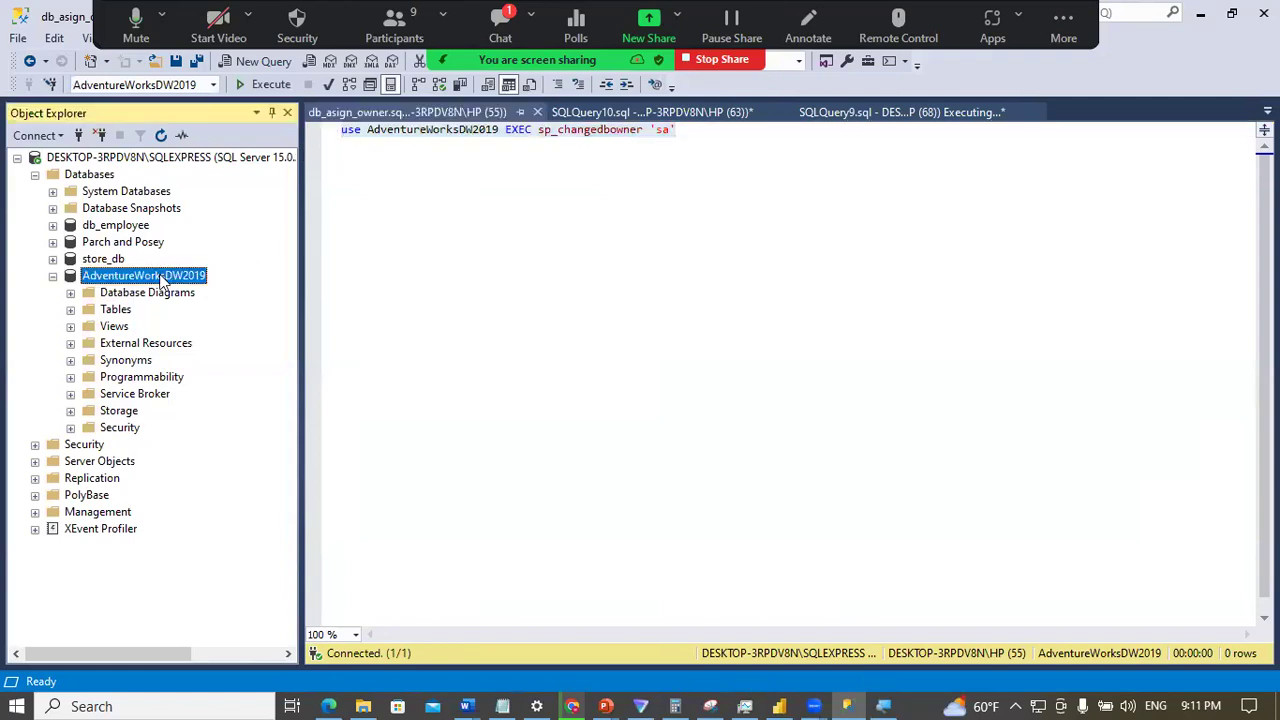
# Step: Try to set up database diagramming for AdventureWorksDW2019 from its Database Diagrams folder
pyautogui.click(143, 294)
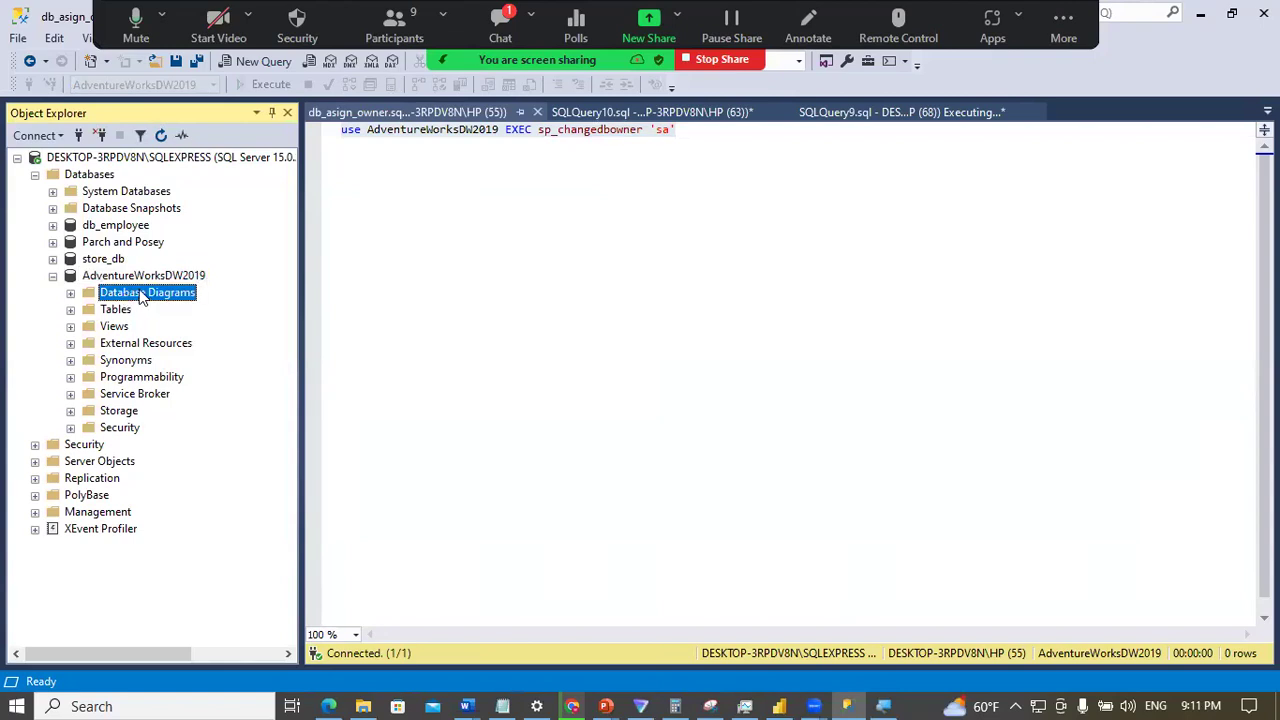
pyautogui.rightClick(143, 296)
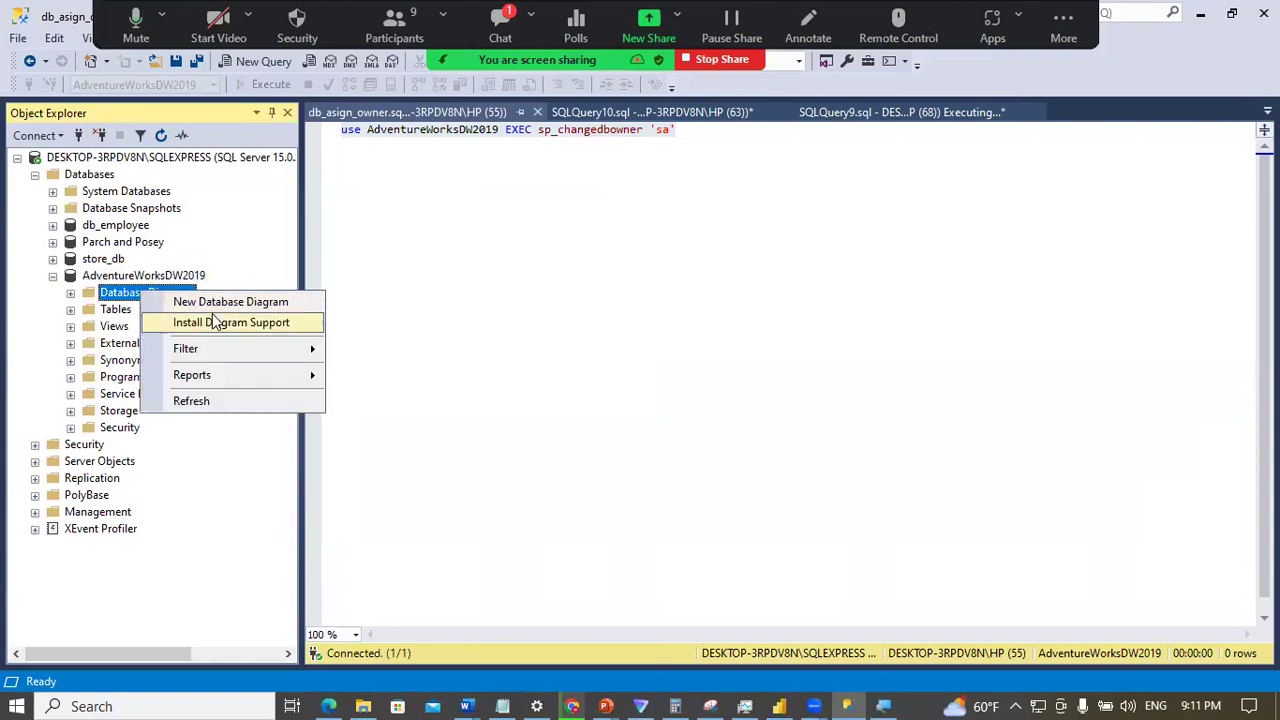
pyautogui.click(220, 314)
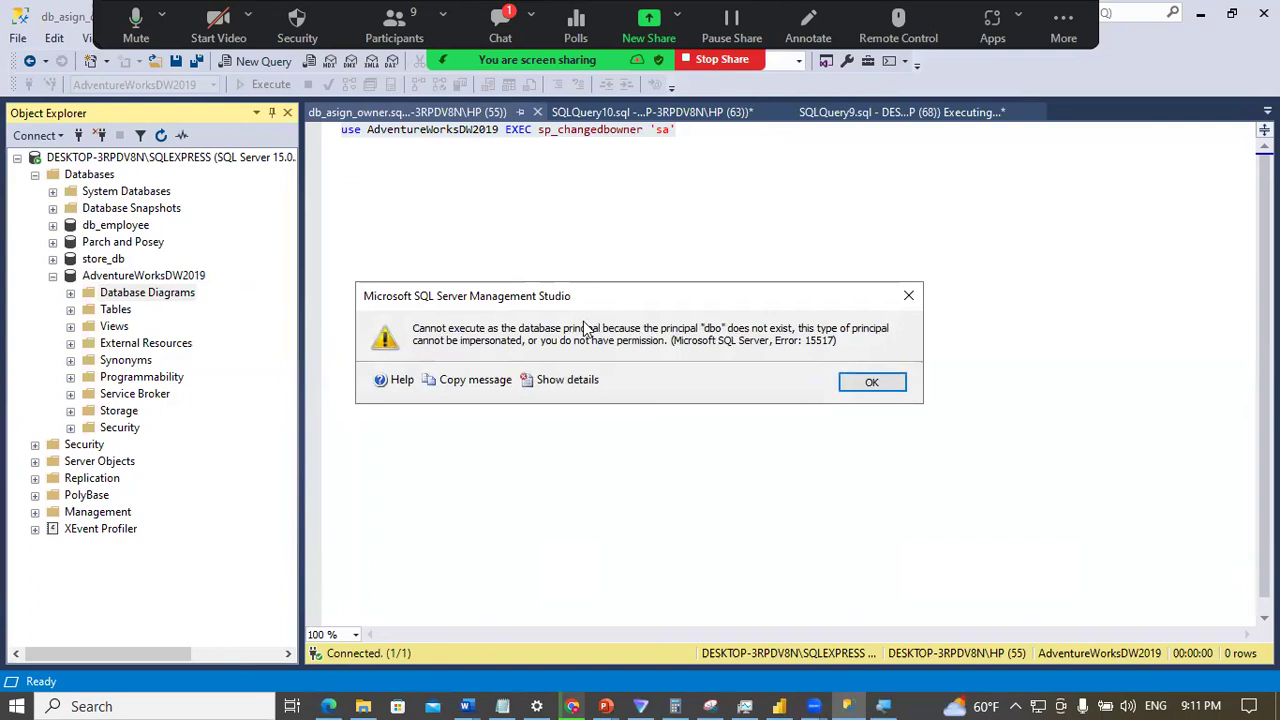
pyautogui.click(905, 292)
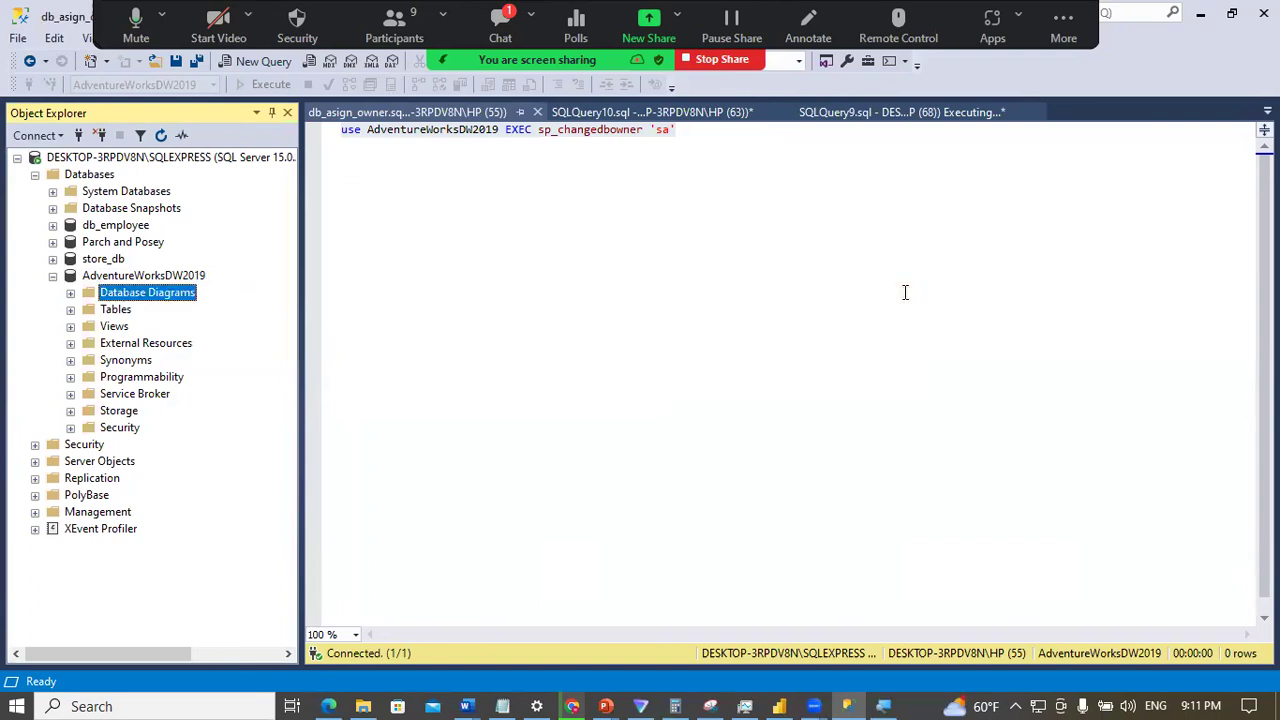
# Step: Run the script that makes sa the owner of AdventureWorksDW2019, and start a new database diagram with the required support objects
pyautogui.click(689, 134)
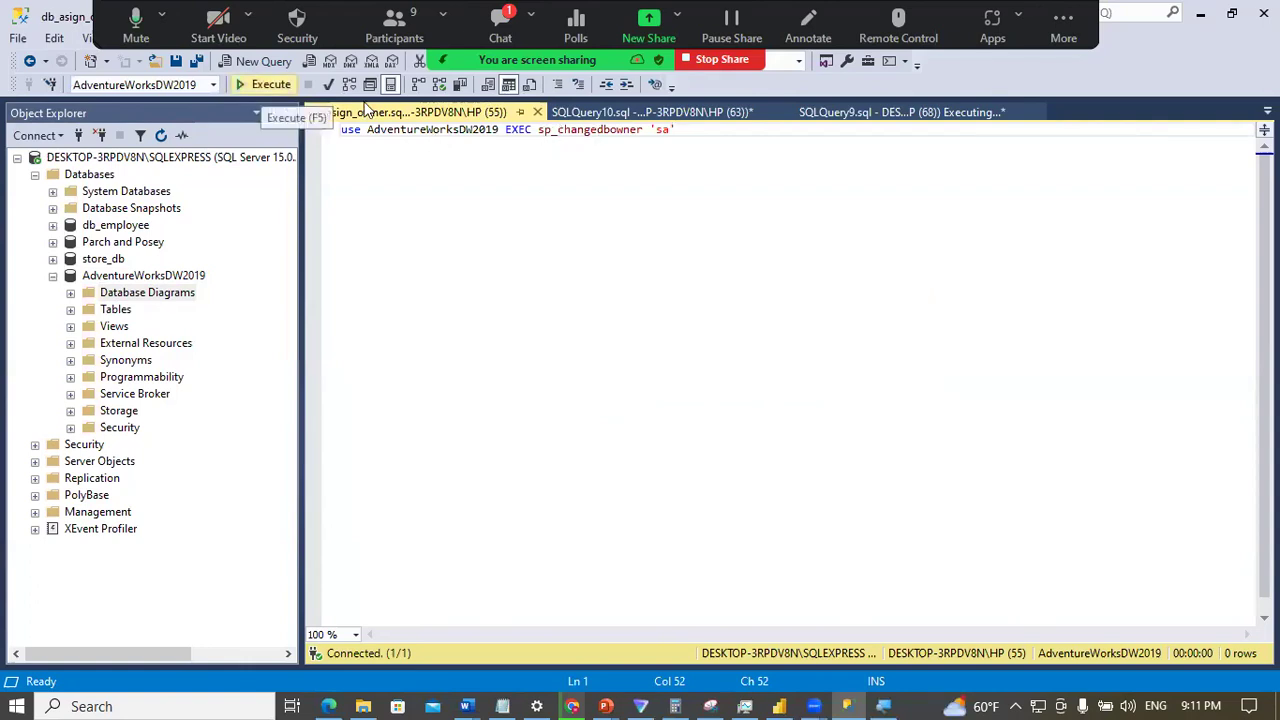
pyautogui.click(265, 84)
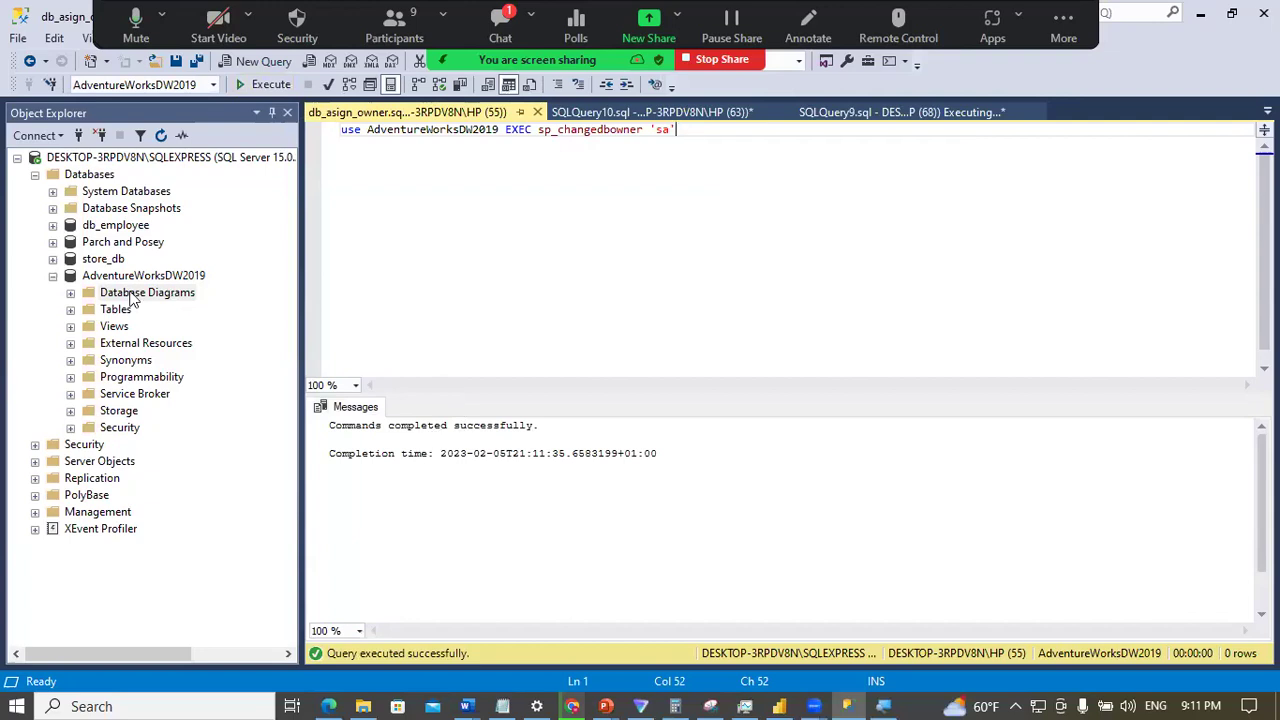
pyautogui.rightClick(128, 294)
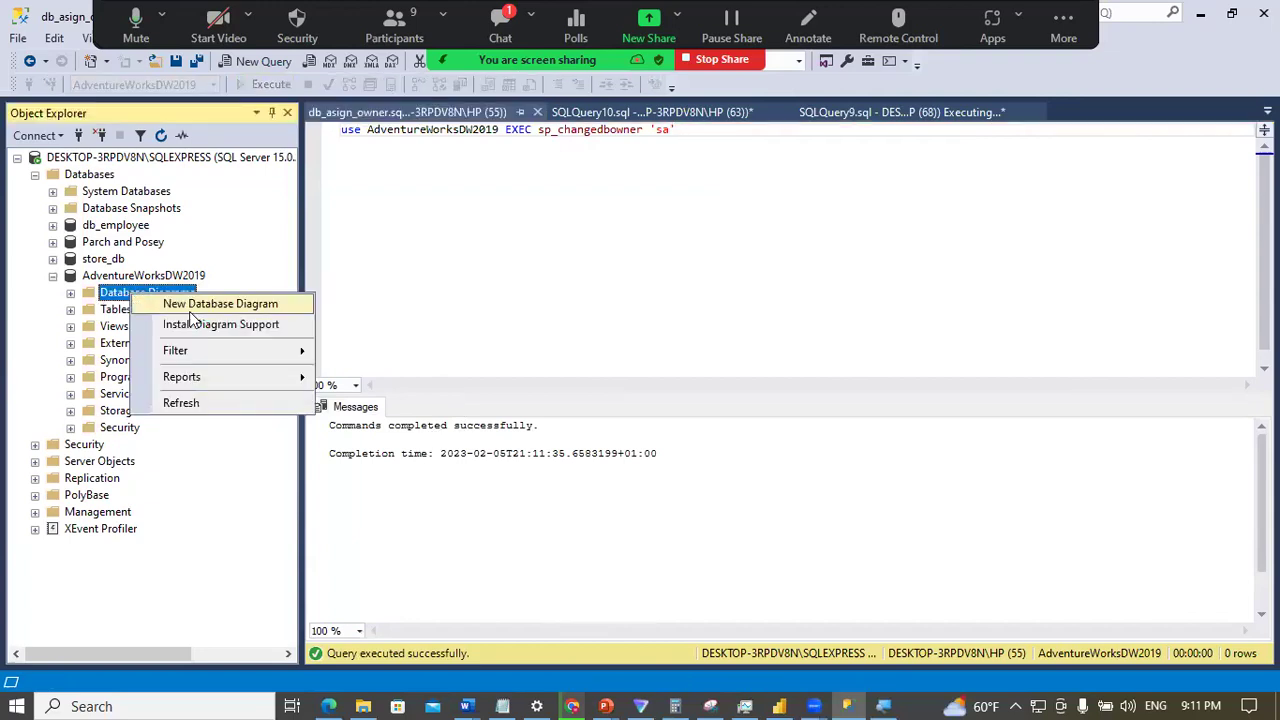
pyautogui.click(211, 304)
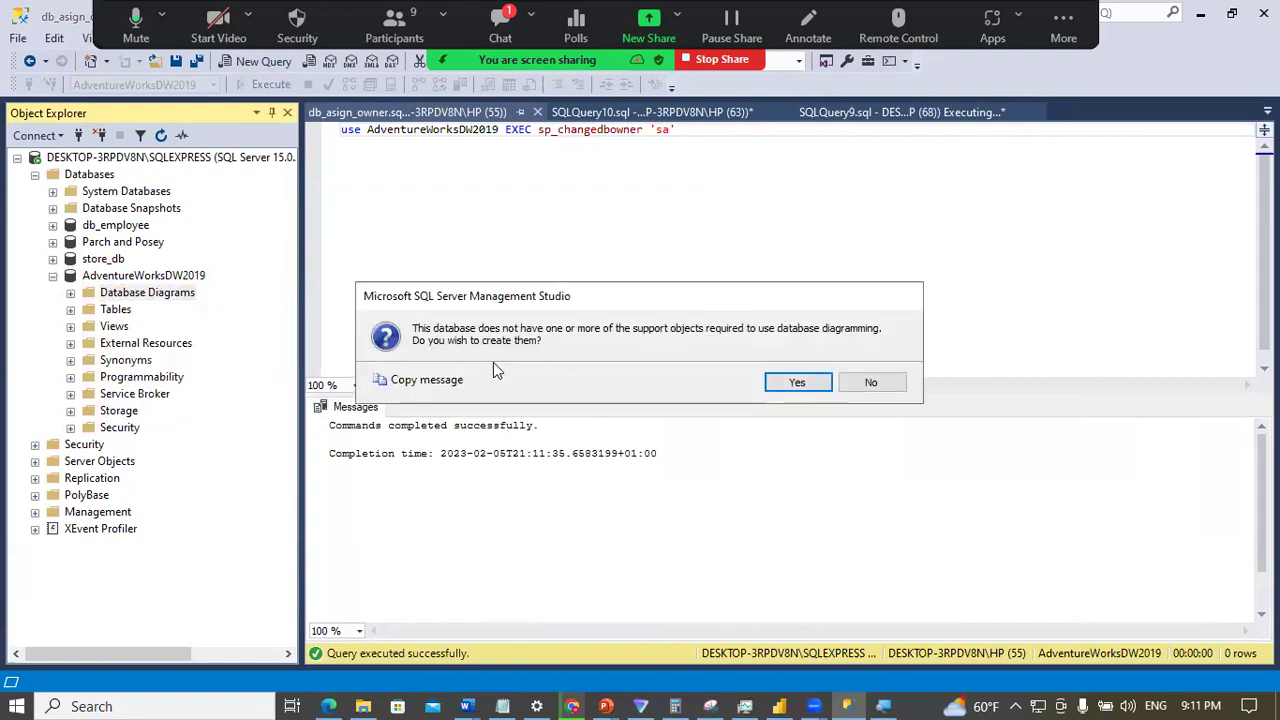
pyautogui.click(800, 383)
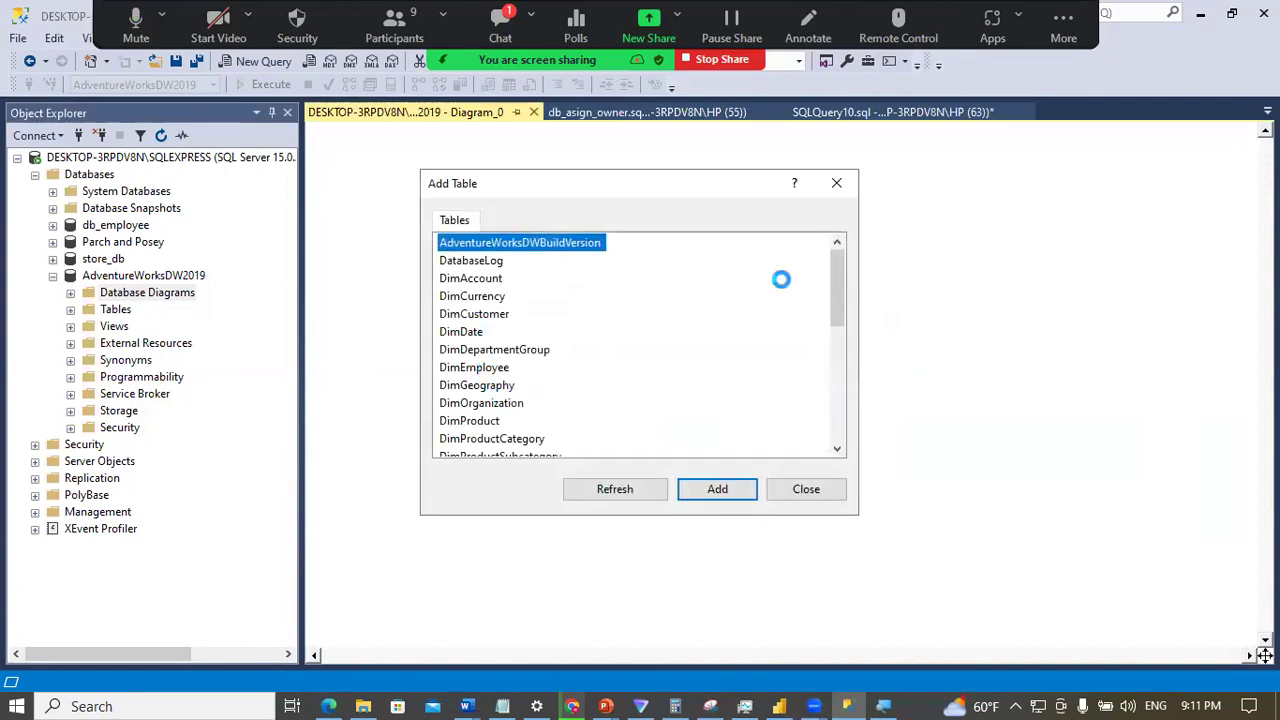
# Step: Select the DimCustomer, DimDate, DimGeography, DimProduct, DimProductCategory and DimProductSubcategory tables for the new diagram
pyautogui.moveTo(838, 268); pyautogui.dragTo(838, 257)
pyautogui.click(475, 315)
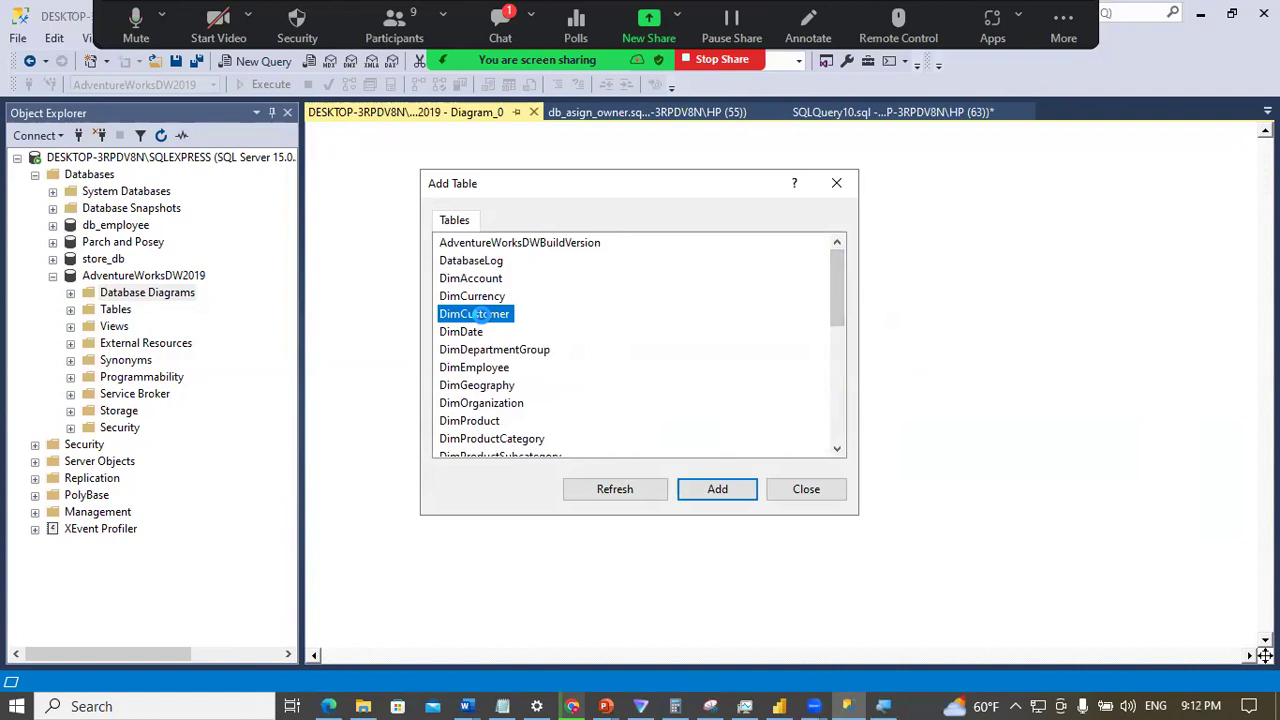
pyautogui.keyDown('ctrl'); pyautogui.click(465, 331); pyautogui.keyUp('ctrl')
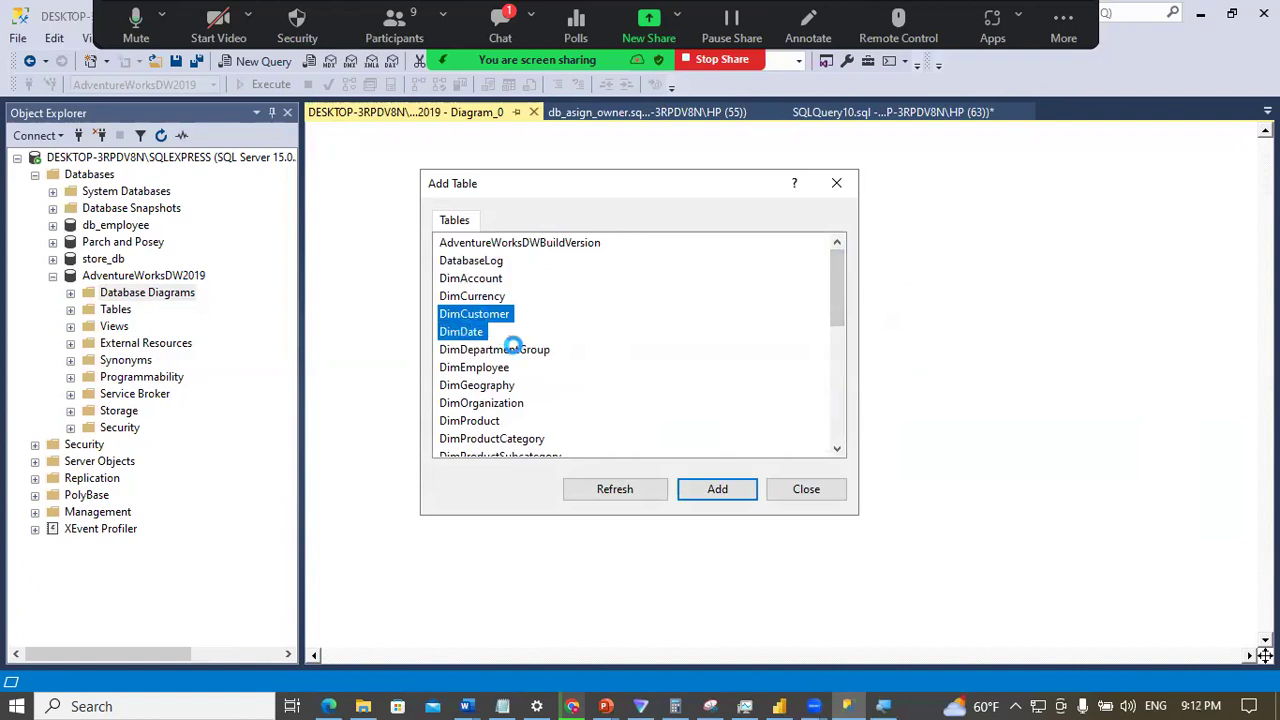
pyautogui.keyDown('ctrl'); pyautogui.click(478, 386); pyautogui.keyUp('ctrl')
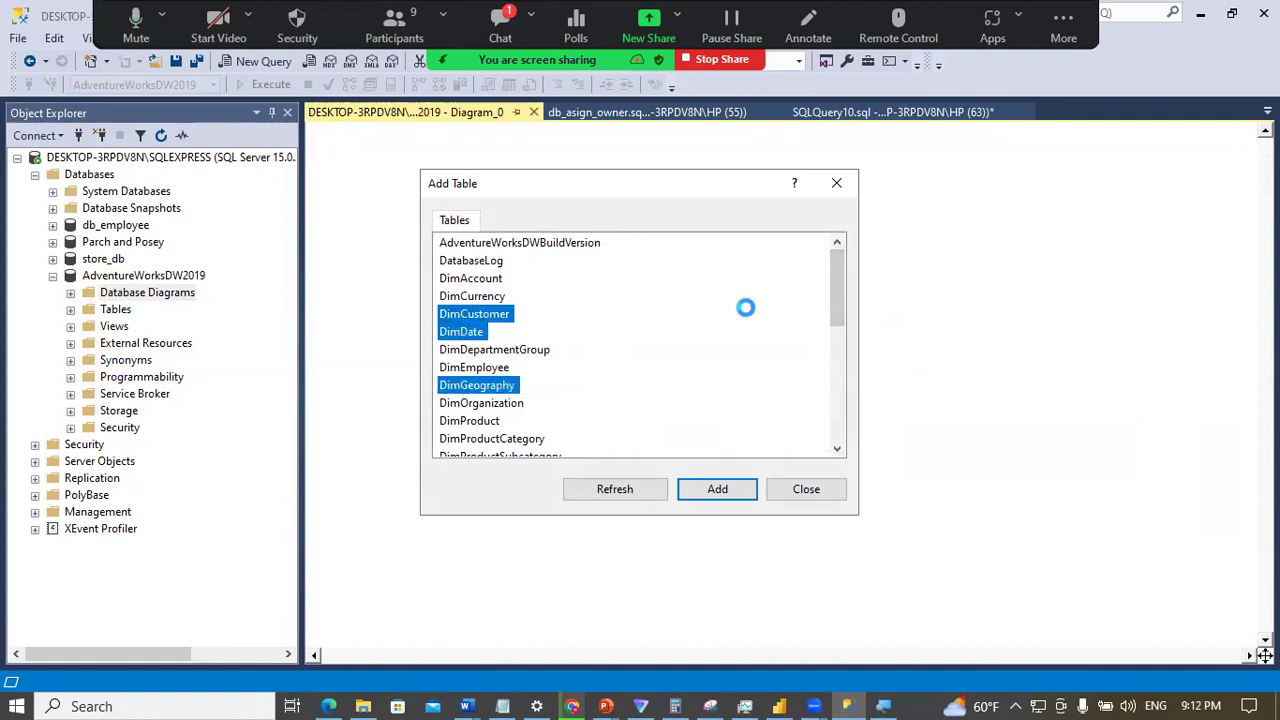
pyautogui.moveTo(836, 297); pyautogui.dragTo(836, 314)
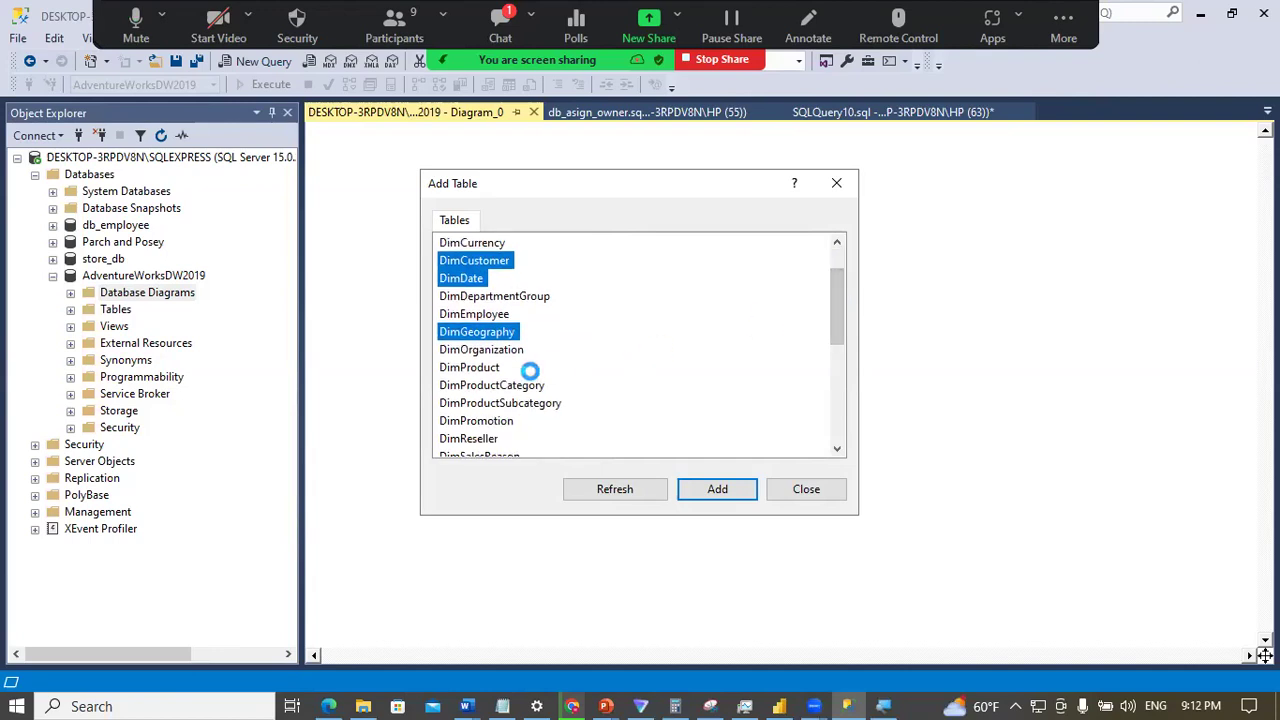
pyautogui.keyDown('ctrl'); pyautogui.click(469, 368); pyautogui.keyUp('ctrl')
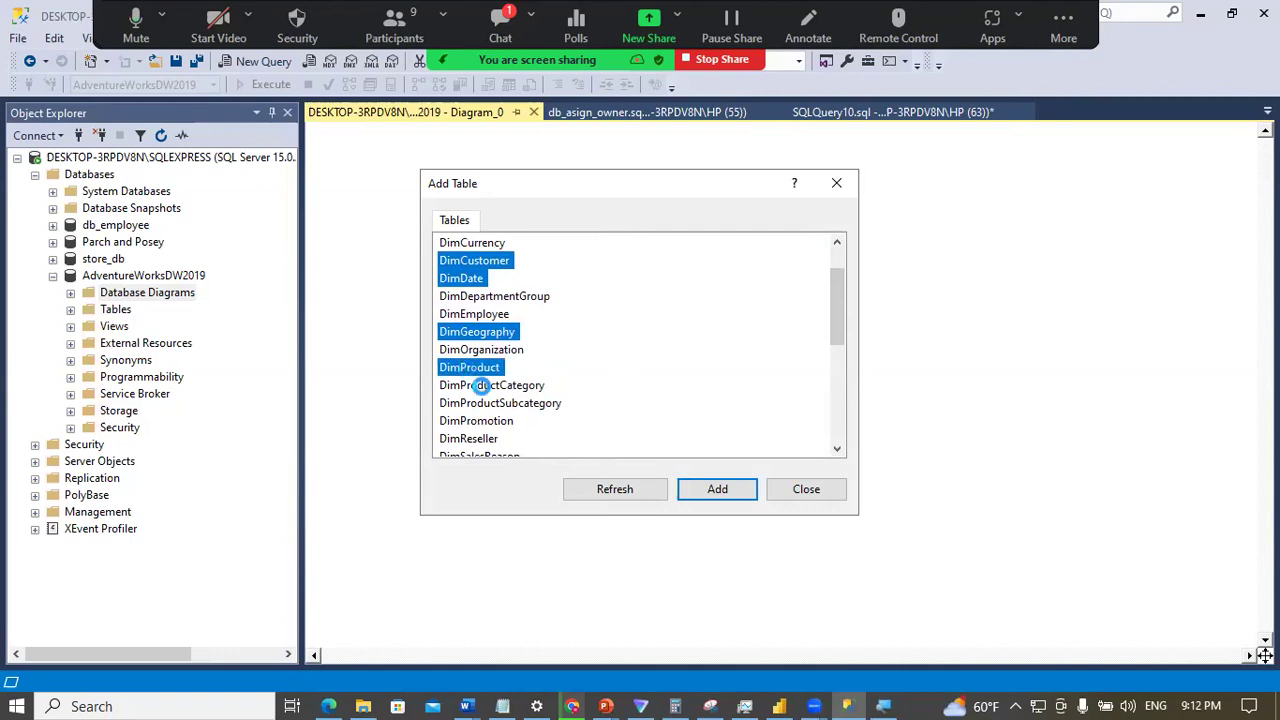
pyautogui.keyDown('ctrl'); pyautogui.click(483, 385); pyautogui.keyUp('ctrl')
pyautogui.keyDown('ctrl'); pyautogui.click(547, 400); pyautogui.keyUp('ctrl')
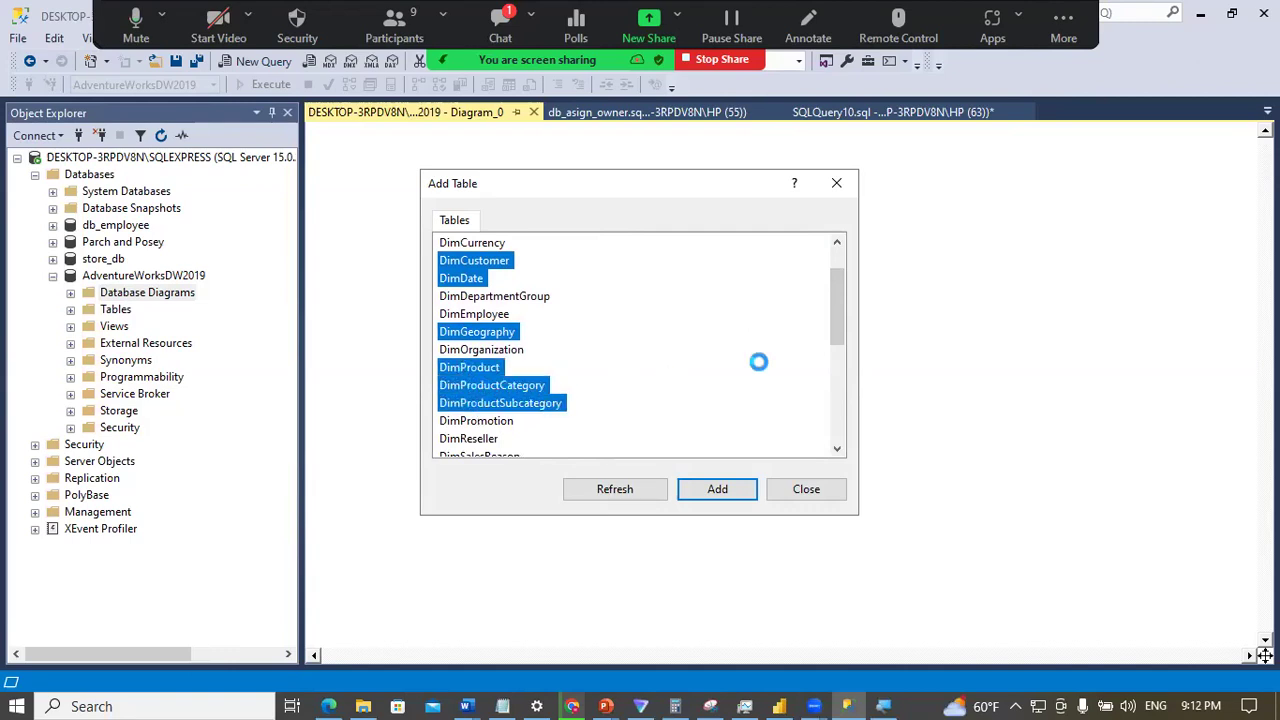
# Step: Extend the table selection with DimSalesTerritory and FactInternetSales, and add all the selected tables to the diagram
pyautogui.moveTo(824, 326); pyautogui.dragTo(840, 370)
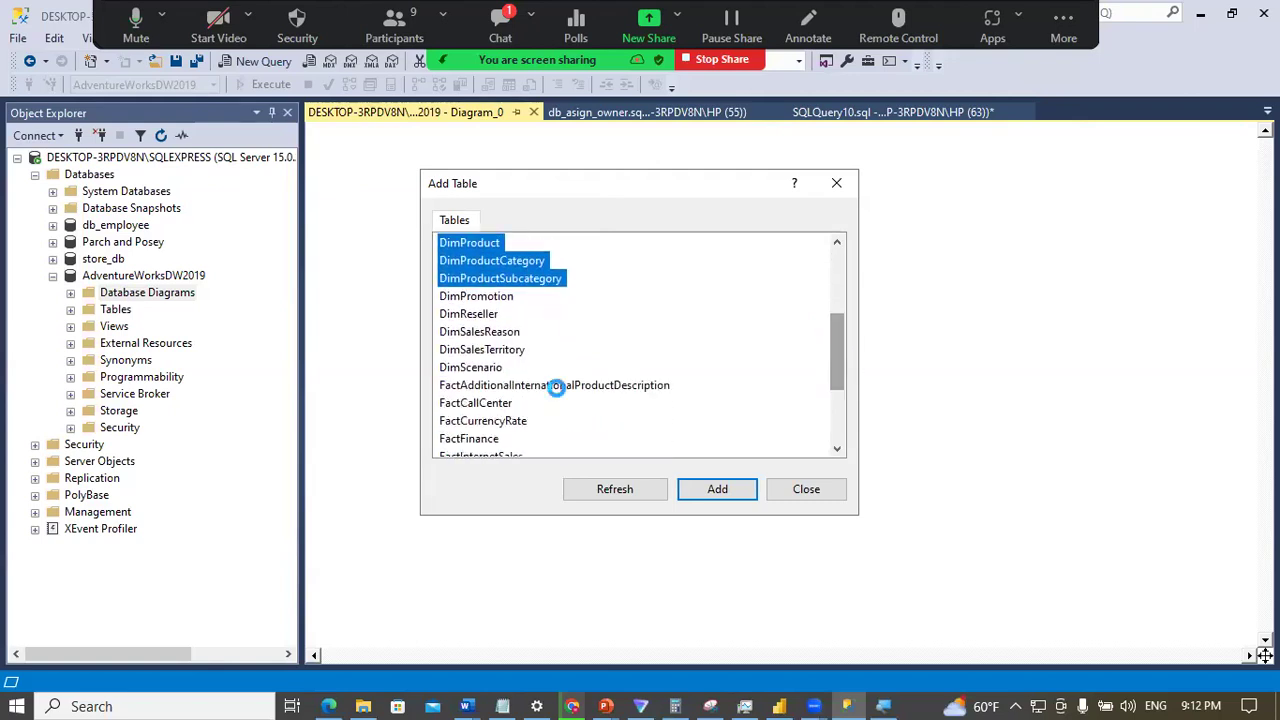
pyautogui.keyDown('ctrl'); pyautogui.click(492, 349); pyautogui.keyUp('ctrl')
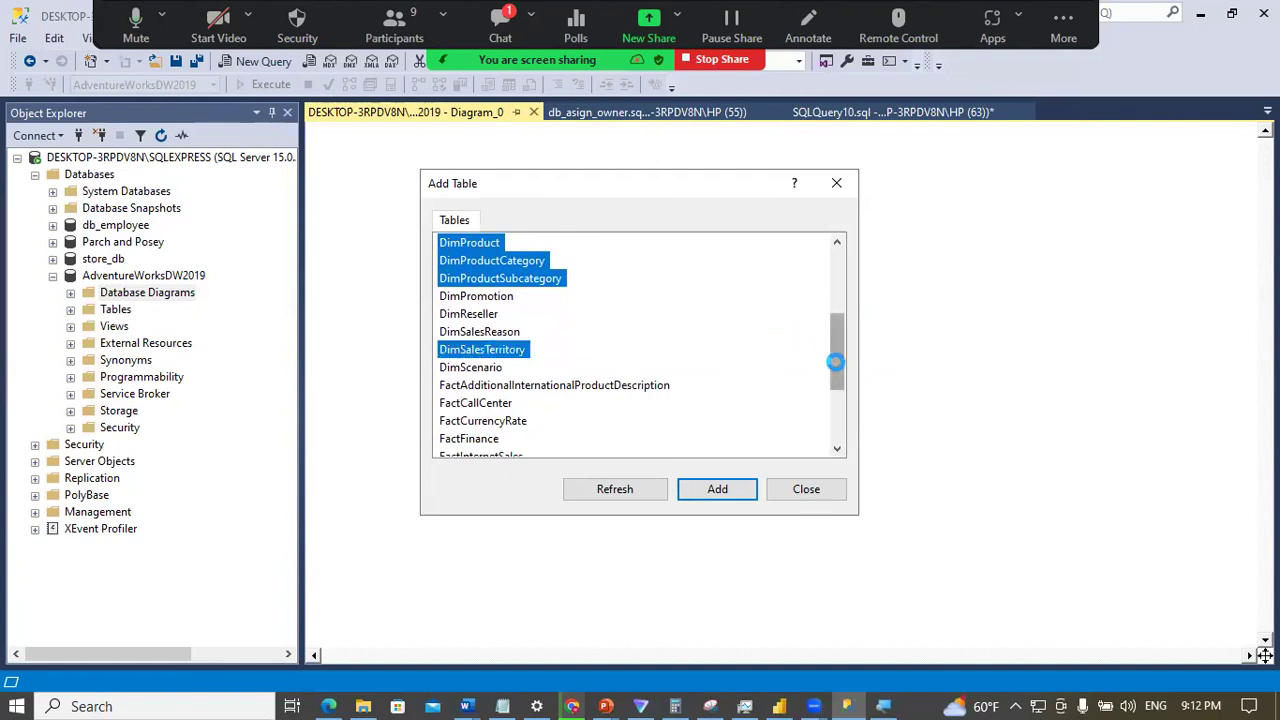
pyautogui.moveTo(835, 362)
pyautogui.mouseDown()
pyautogui.moveTo(835, 322)
pyautogui.moveTo(838, 386)
pyautogui.mouseUp()
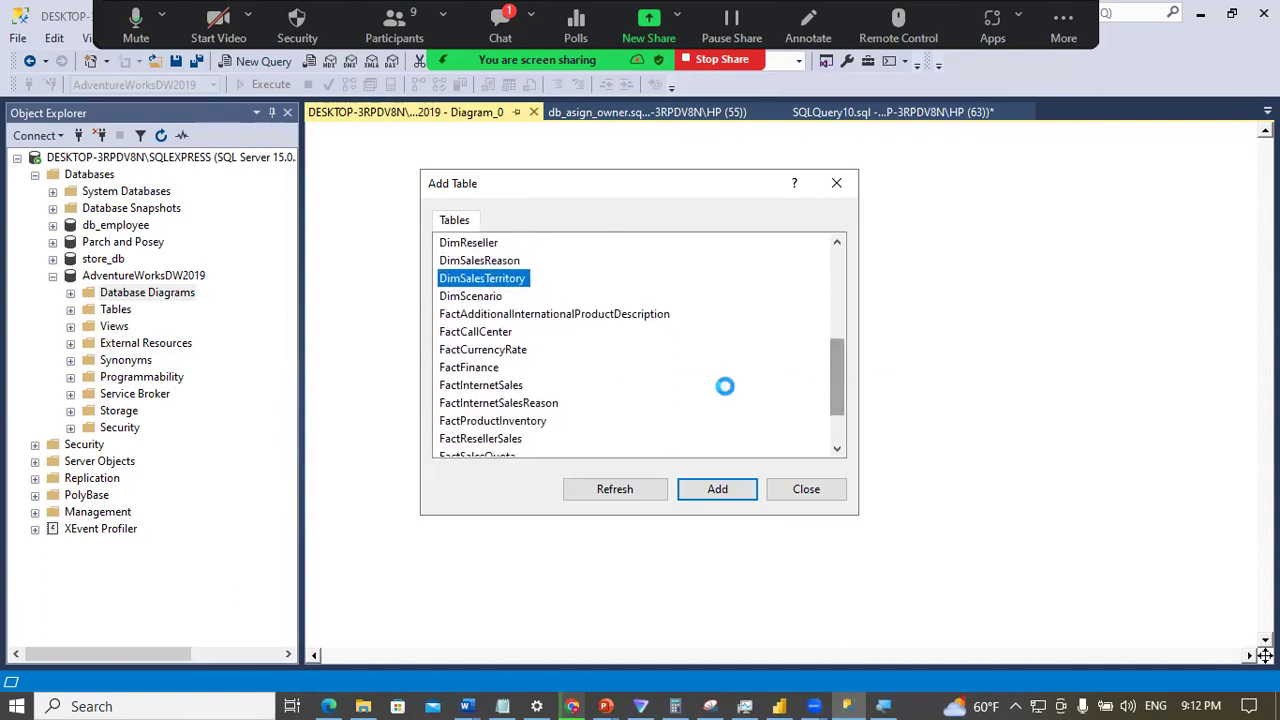
pyautogui.keyDown('ctrl'); pyautogui.click(478, 385); pyautogui.keyUp('ctrl')
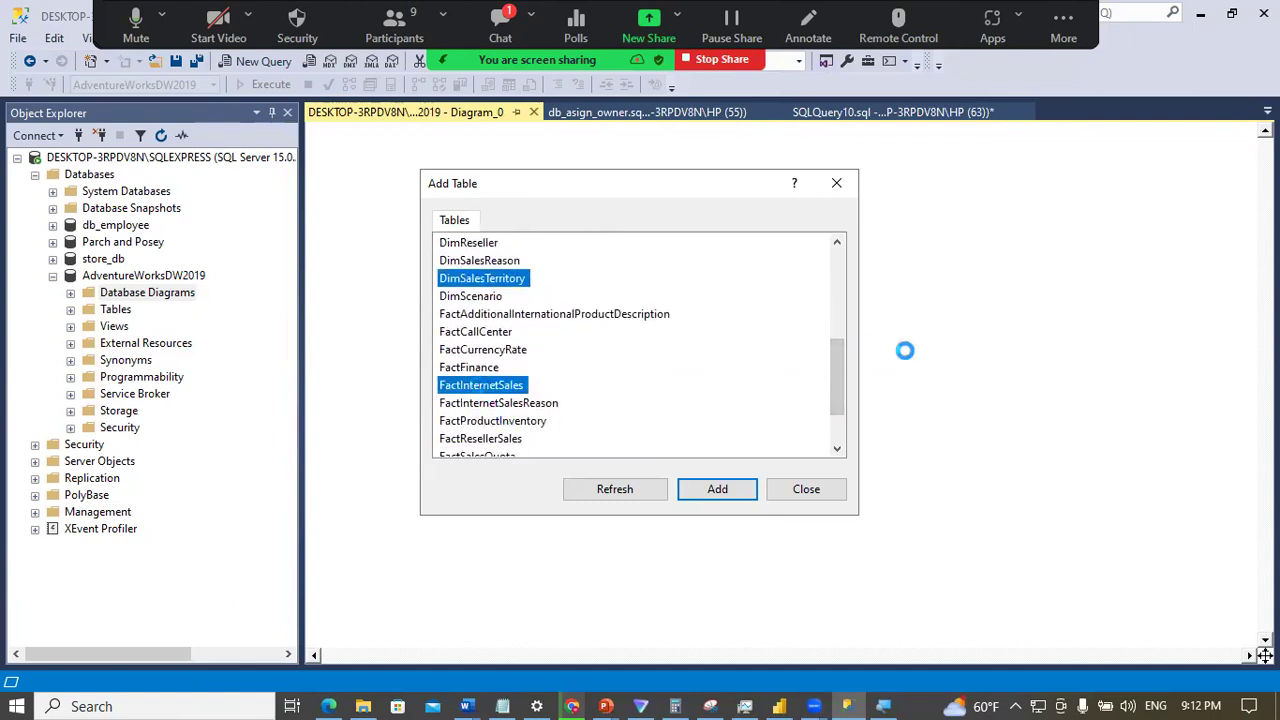
pyautogui.moveTo(845, 377); pyautogui.dragTo(832, 279)
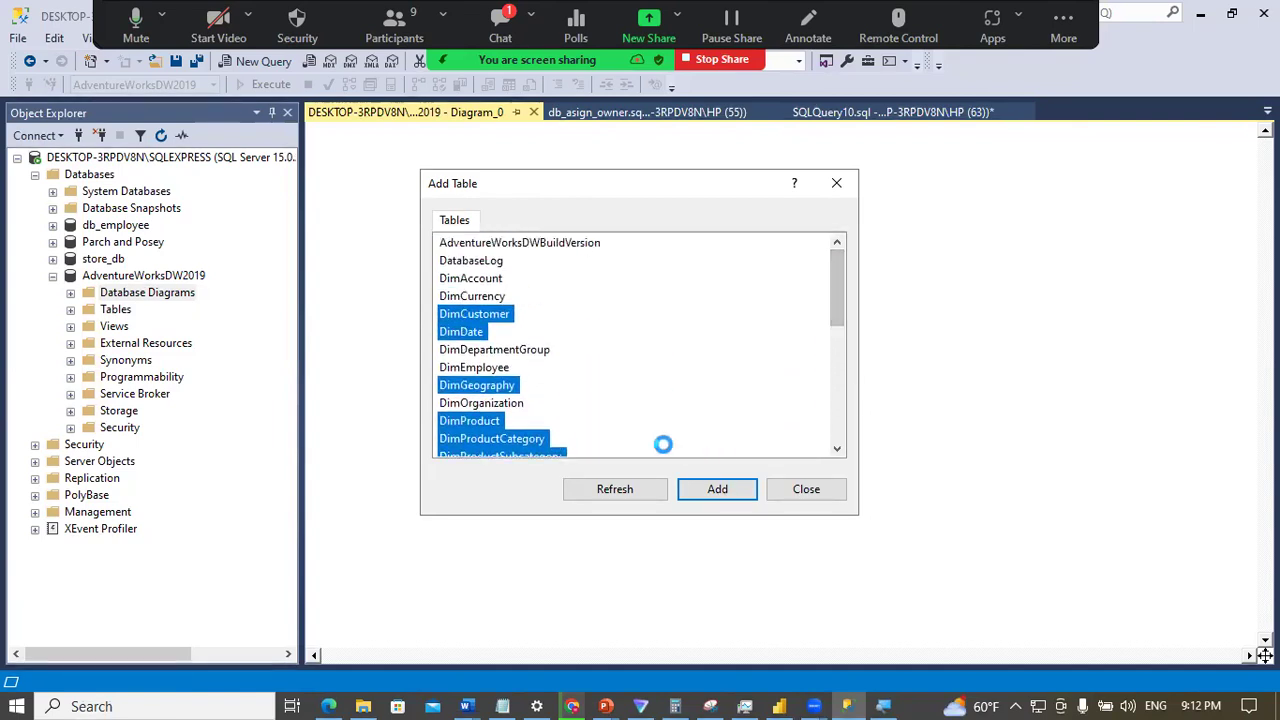
pyautogui.click(724, 487)
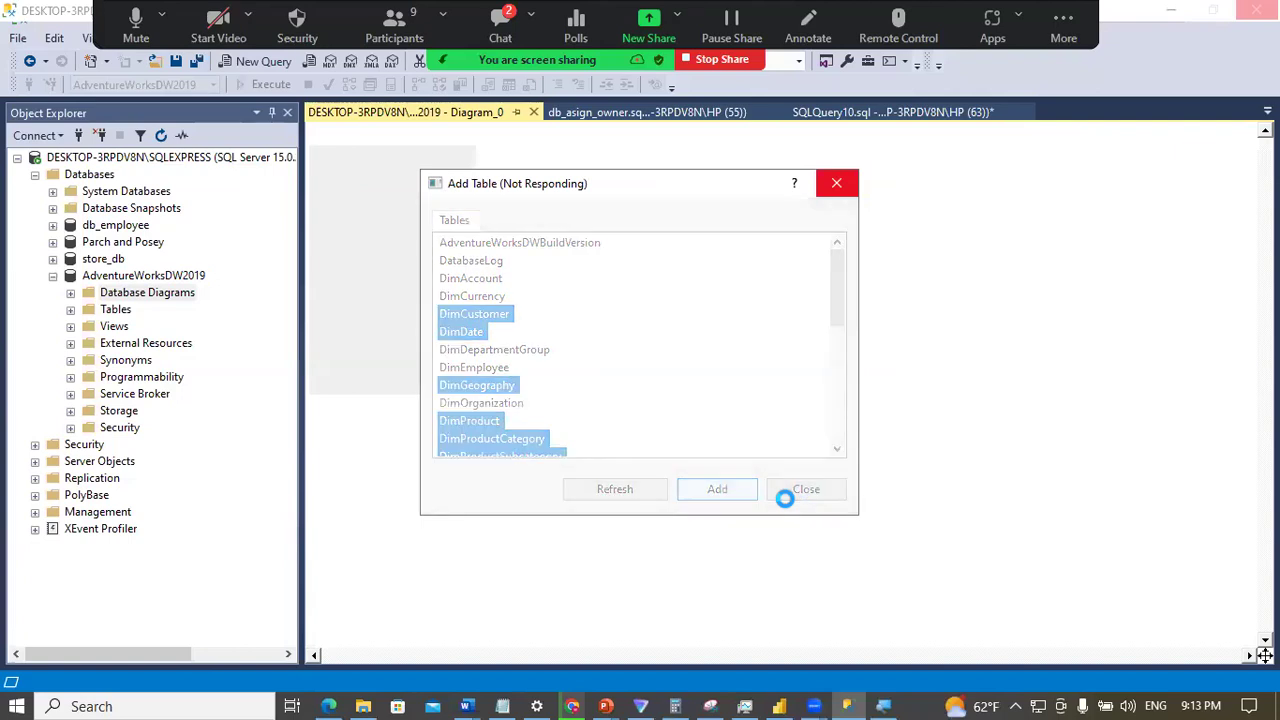
# Step: Switch to Task Manager, end the Microsoft Edge task, and sort the processes by CPU usage
pyautogui.hotkey('ctrl', 'shift', 'Escape')
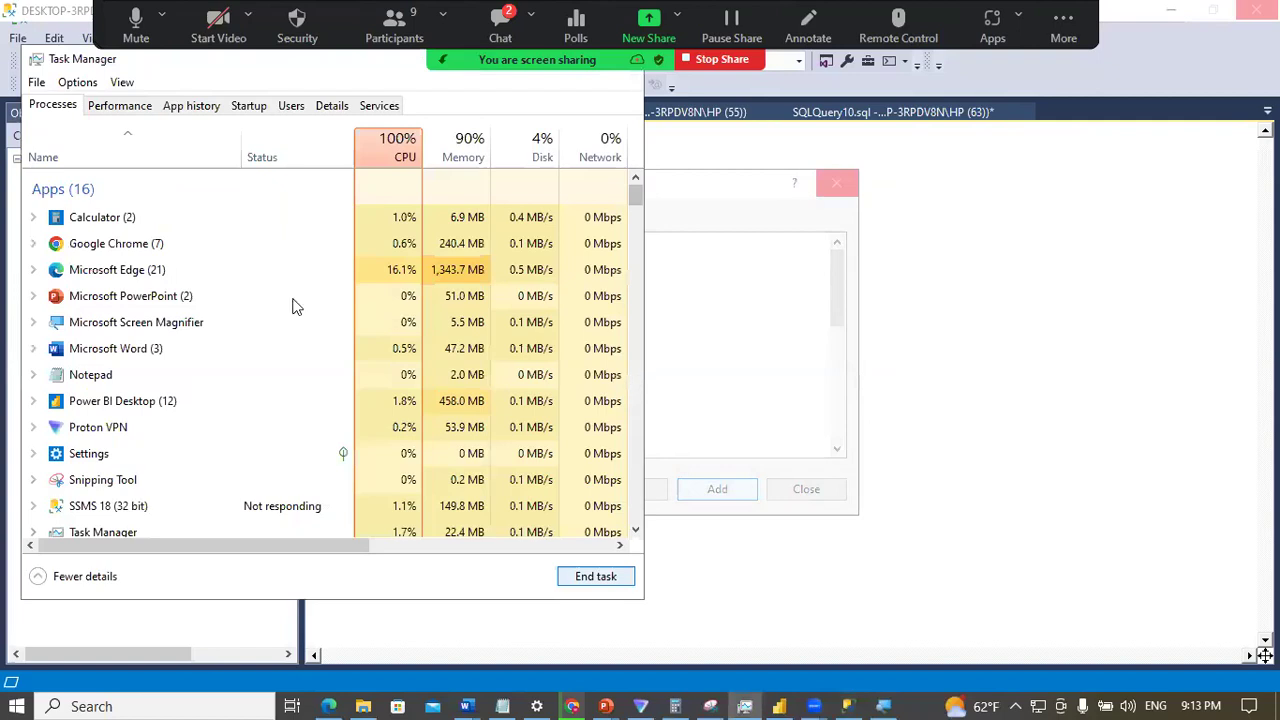
pyautogui.click(182, 265)
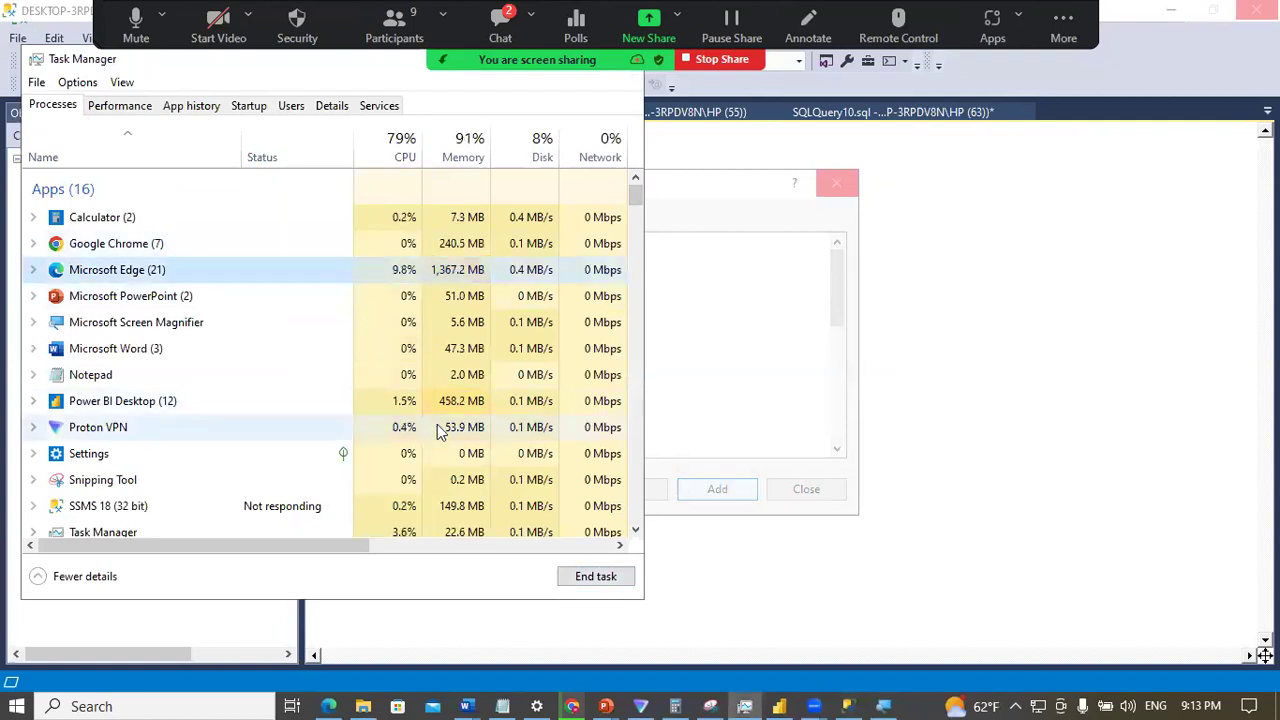
pyautogui.click(598, 577)
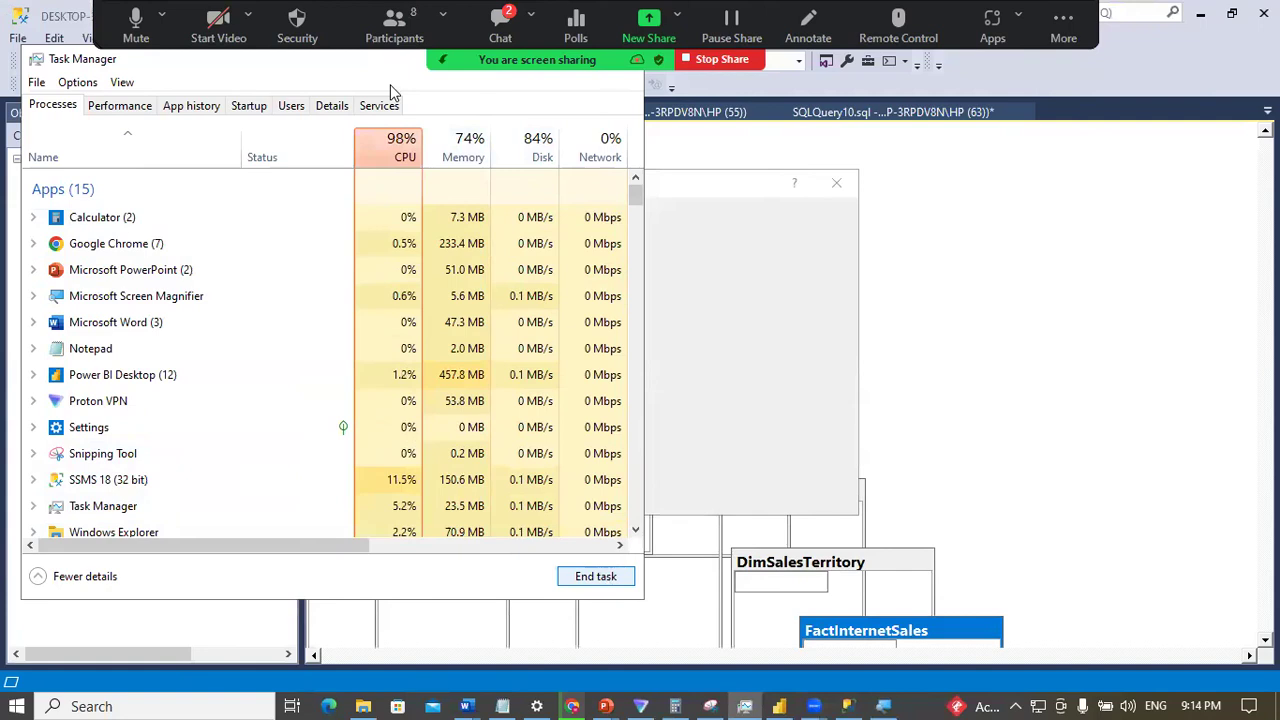
pyautogui.click(380, 158)
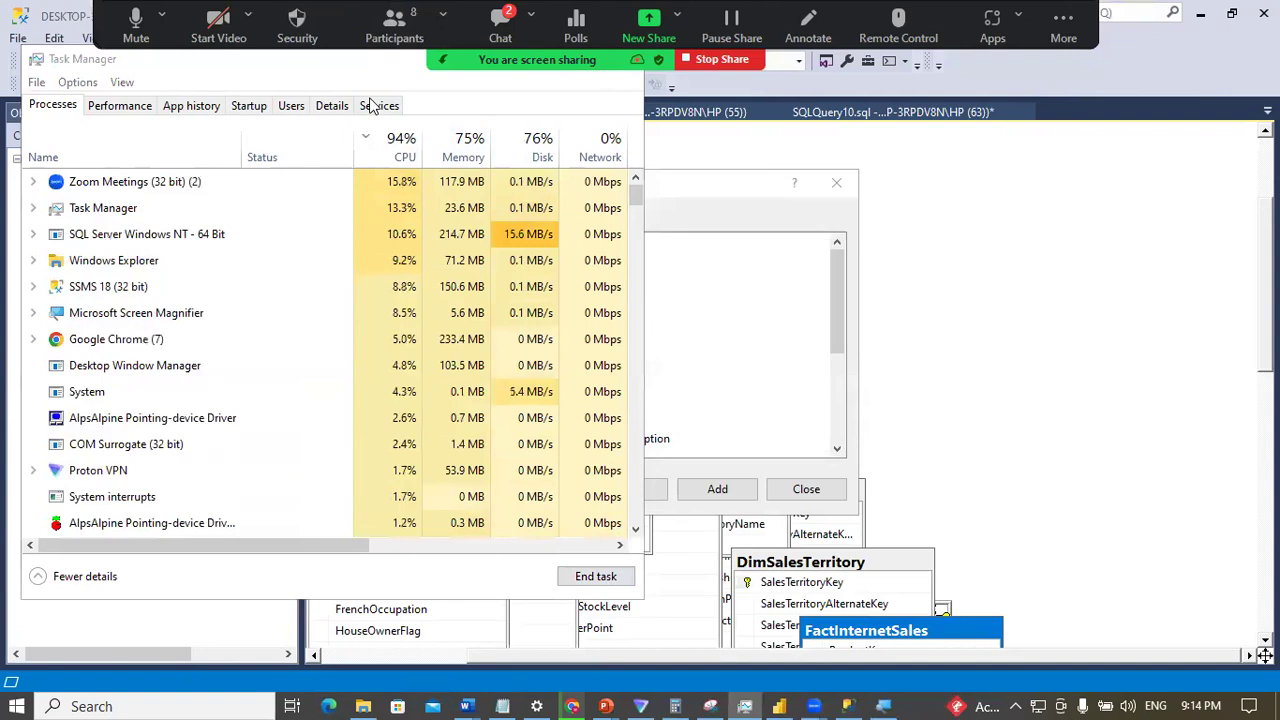
# Step: Return to SSMS 18, finish adding tables, and set the diagram zoom to 50%
pyautogui.click(866, 136)
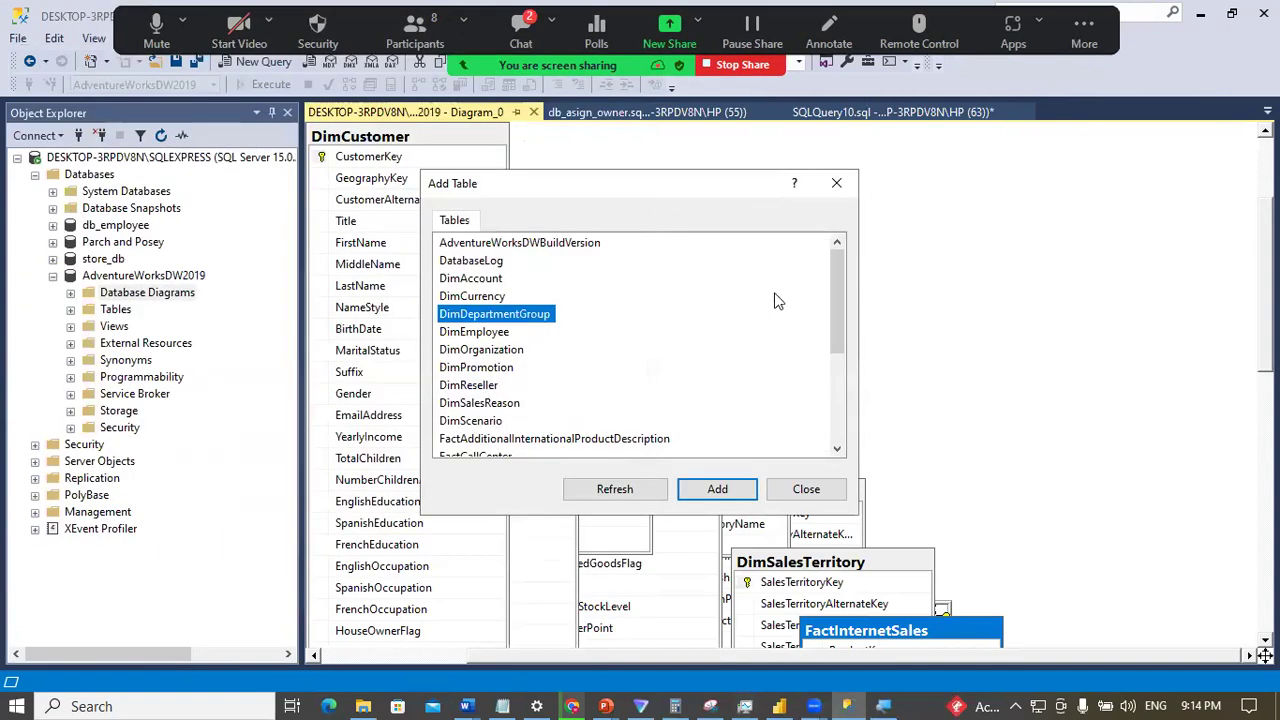
pyautogui.click(836, 183)
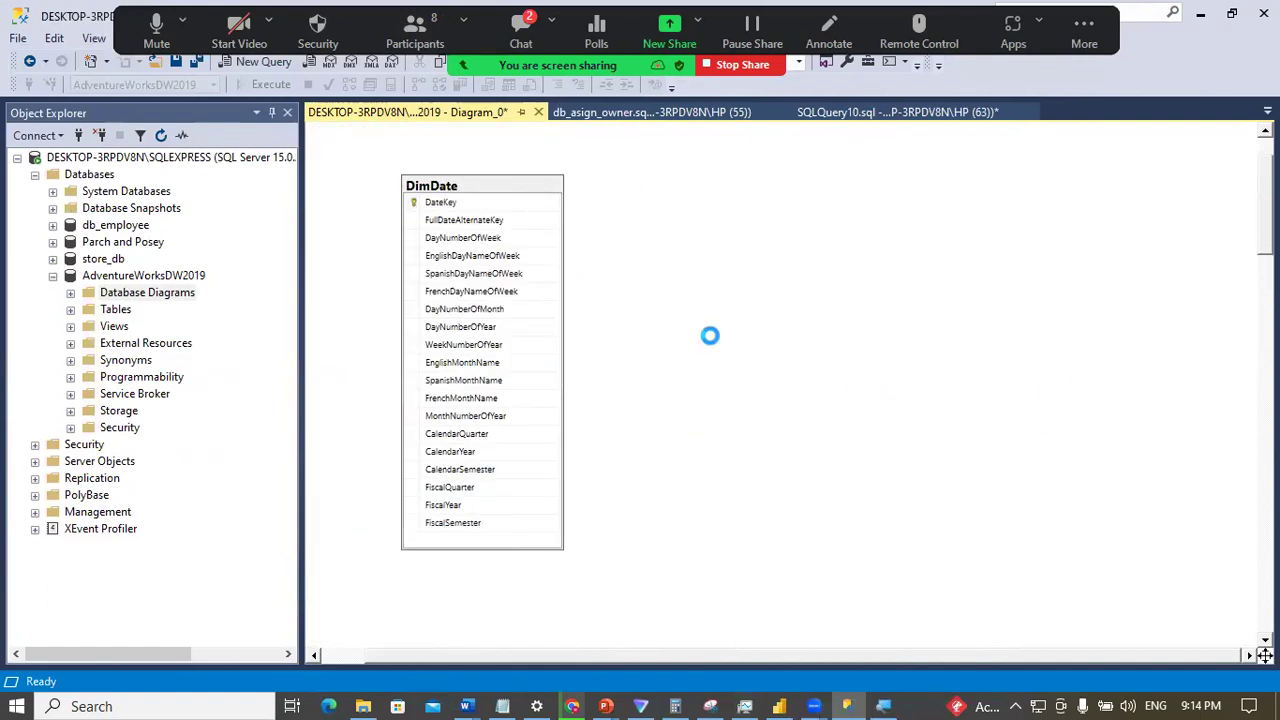
pyautogui.rightClick(710, 336)
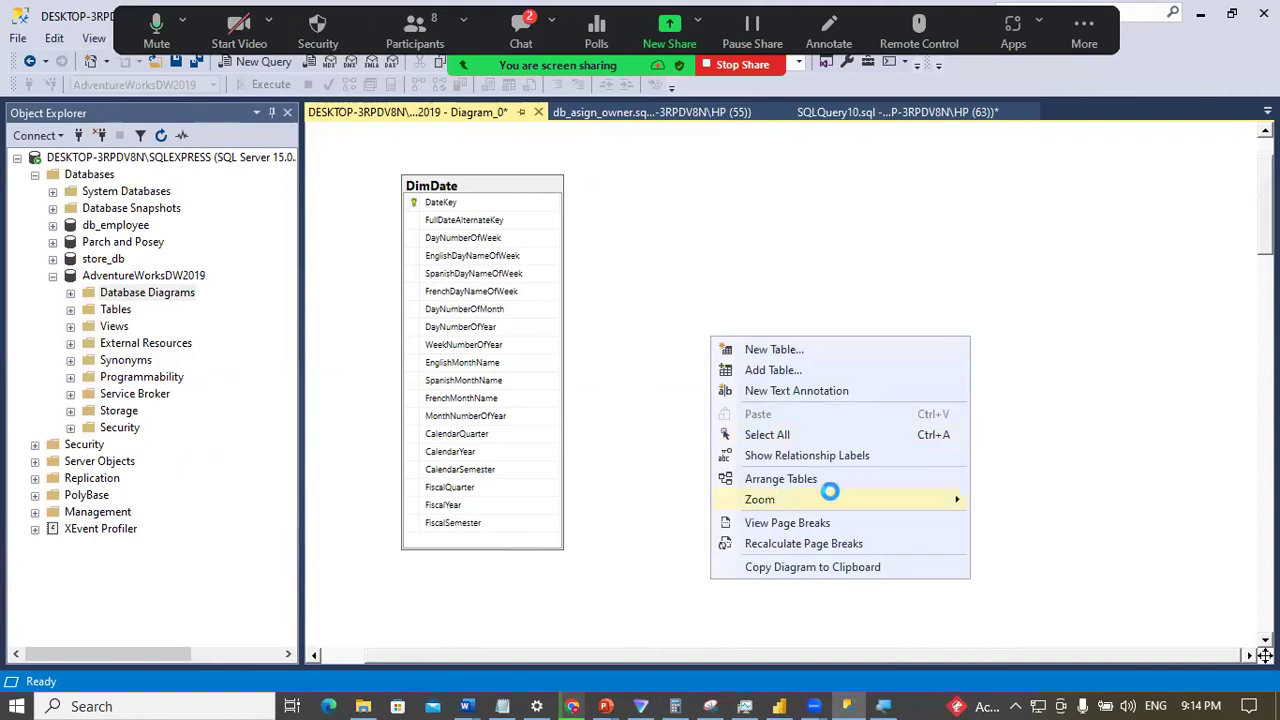
pyautogui.moveTo(909, 494)
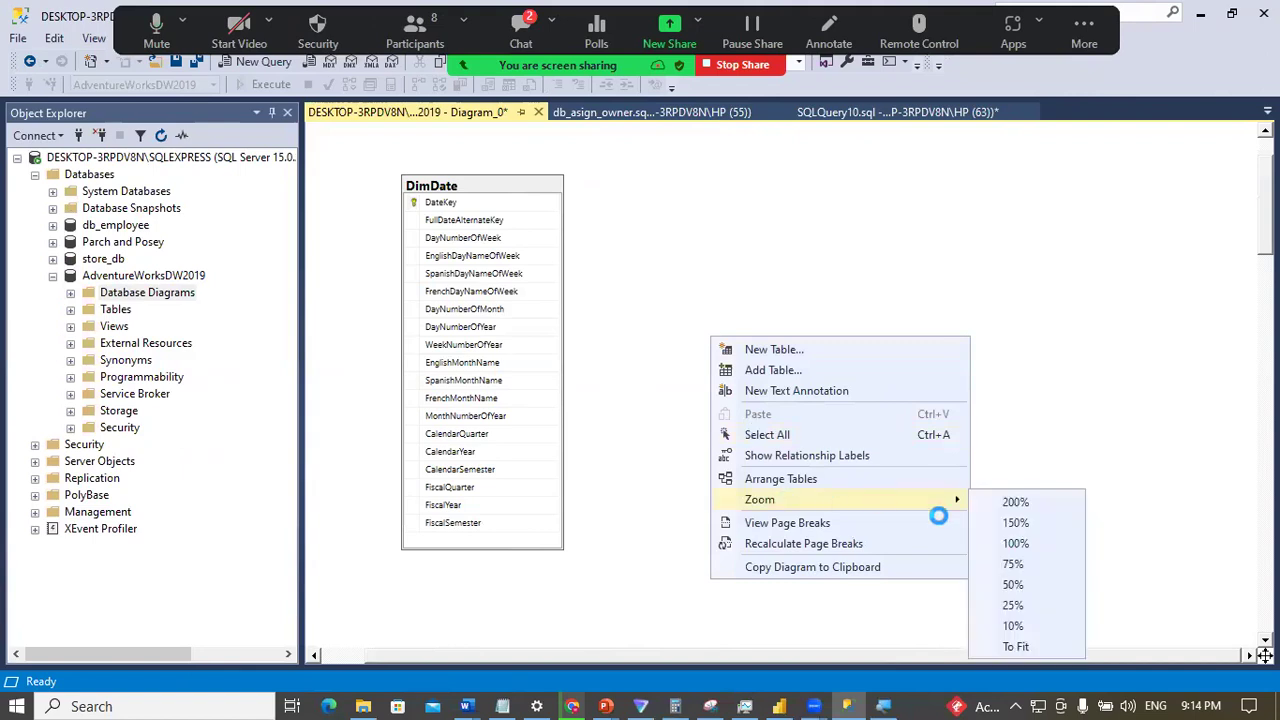
pyautogui.click(1013, 585)
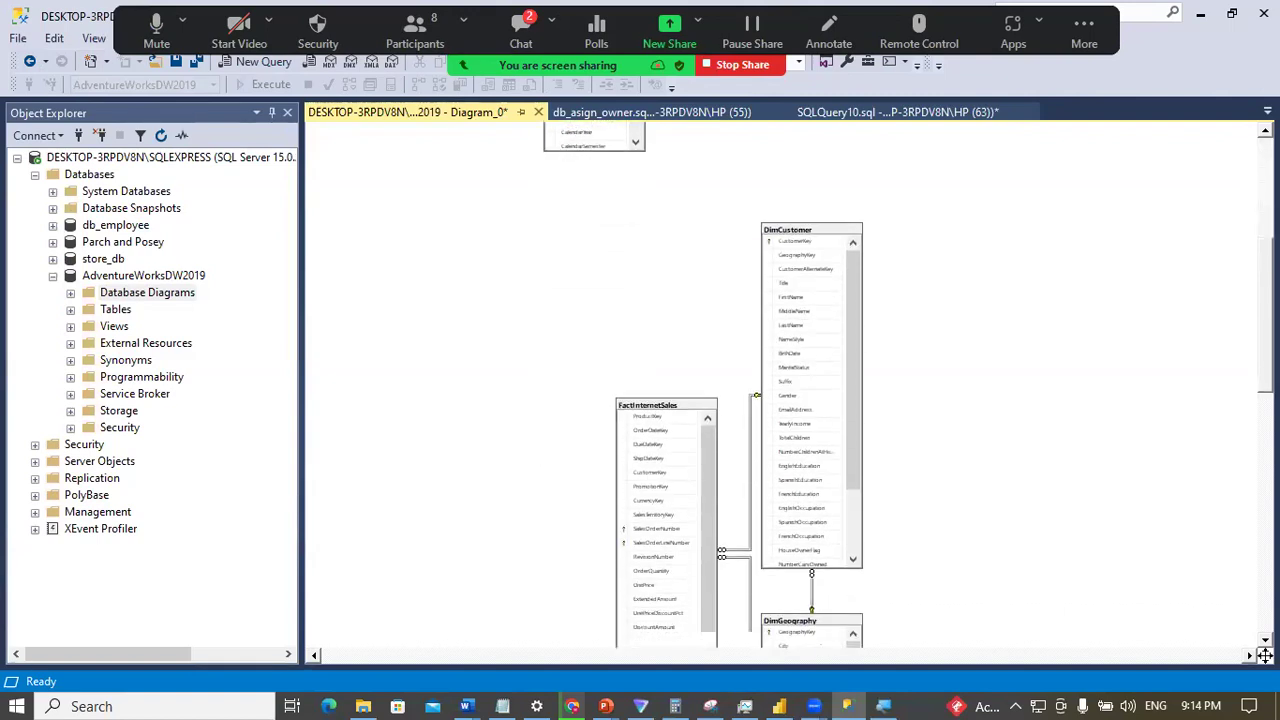
# Step: Spread out the diagram by moving DimCustomer farther right and FactInternetSales up and to the left, level with it
pyautogui.moveTo(1264, 342); pyautogui.dragTo(1250, 366)
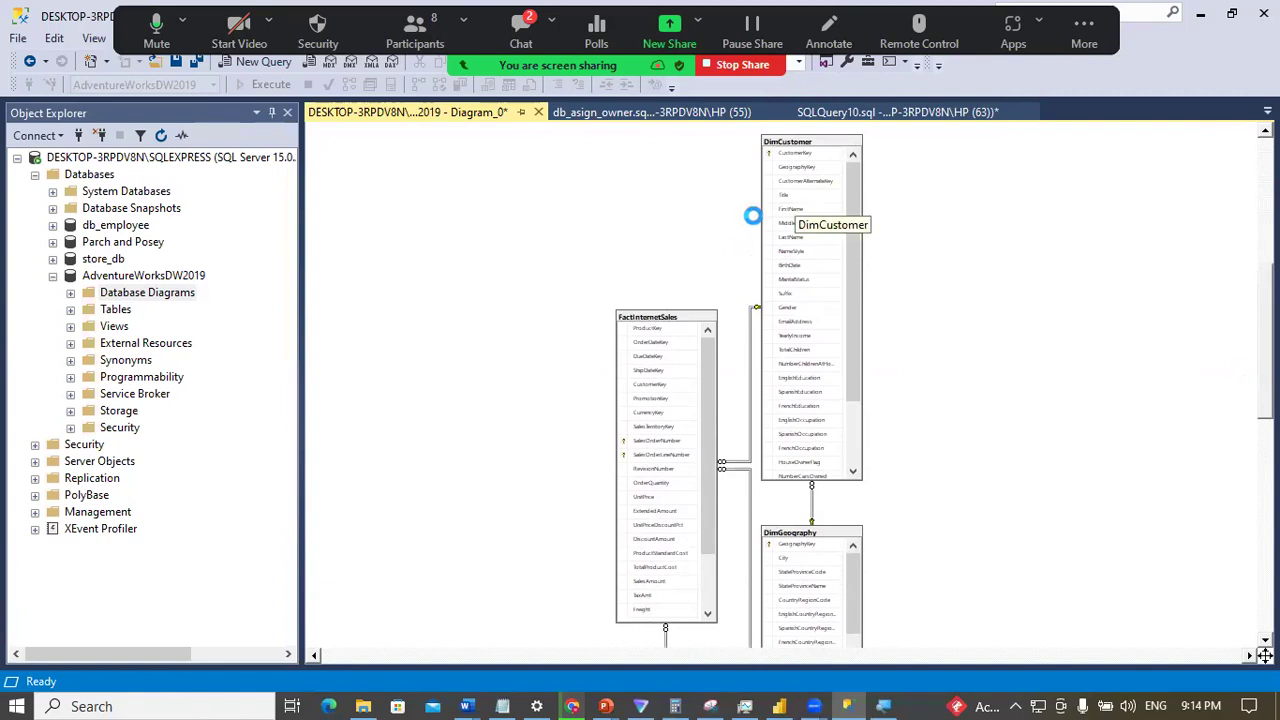
pyautogui.moveTo(824, 153); pyautogui.dragTo(1012, 157)
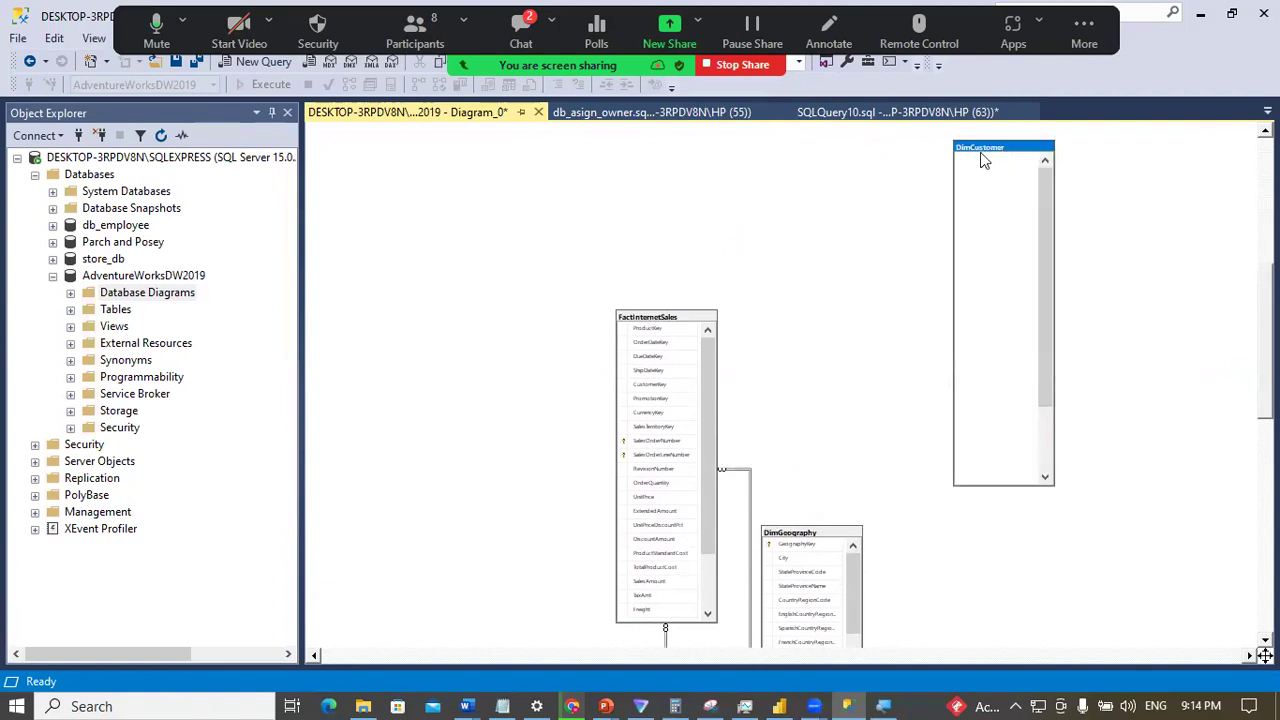
pyautogui.moveTo(652, 322); pyautogui.dragTo(457, 185)
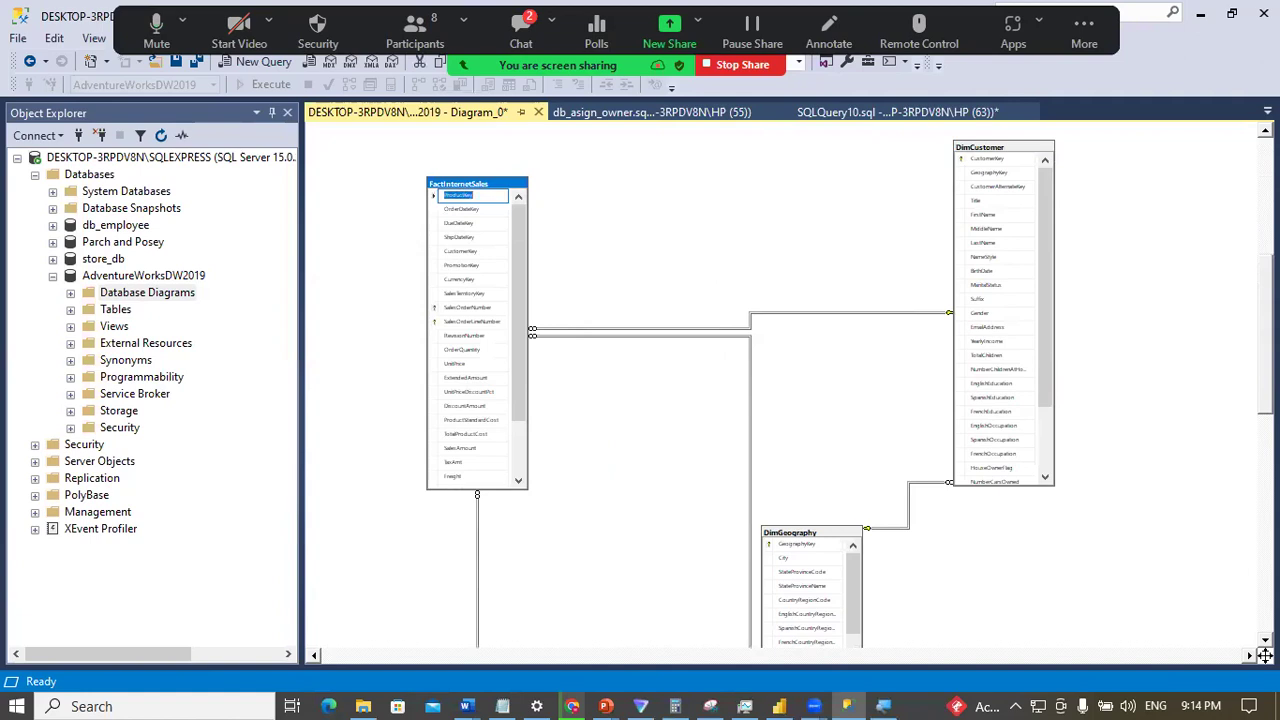
# Step: Place DimGeography directly below DimCustomer, and DimSalesTerritory to the left of DimGeography and slightly lower
pyautogui.scroll(-4, 808, 400)
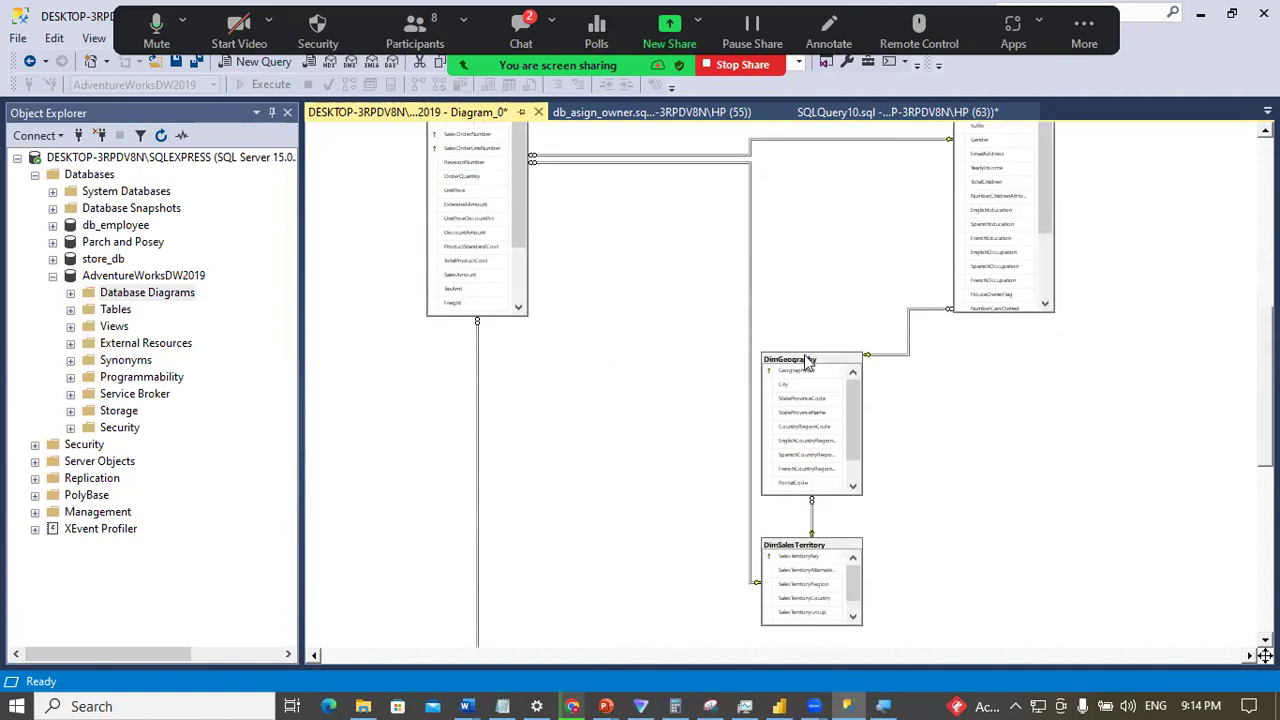
pyautogui.moveTo(808, 362); pyautogui.dragTo(955, 373)
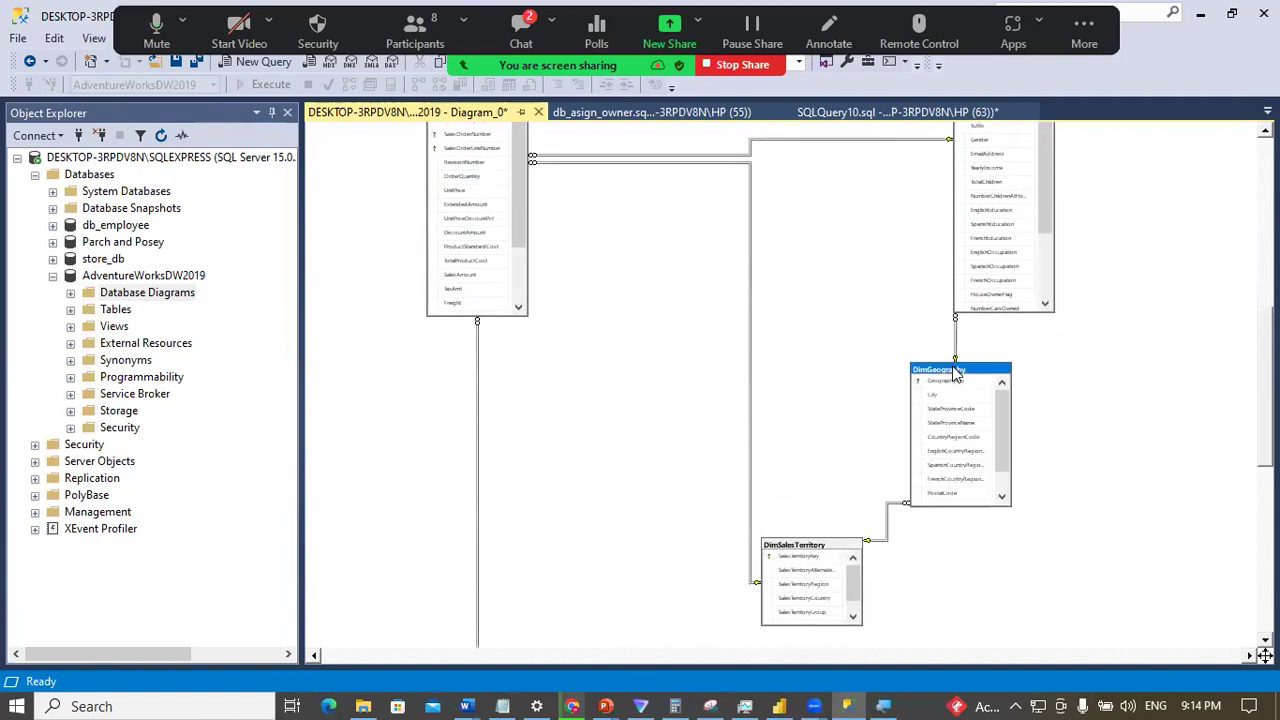
pyautogui.moveTo(818, 548); pyautogui.dragTo(768, 464)
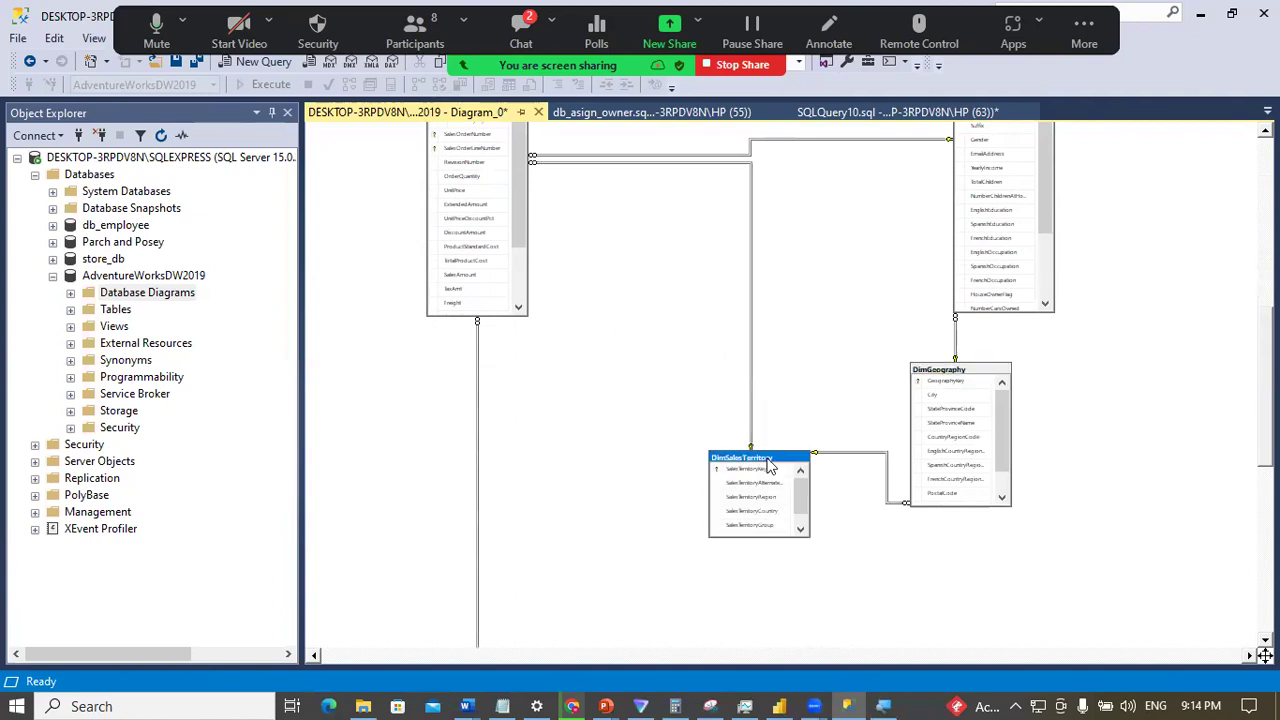
# Step: Place DimProduct directly below FactInternetSales, and DimProductSubcategory to the right of DimProduct below DimSalesTerritory
pyautogui.scroll(-5, 850, 383)
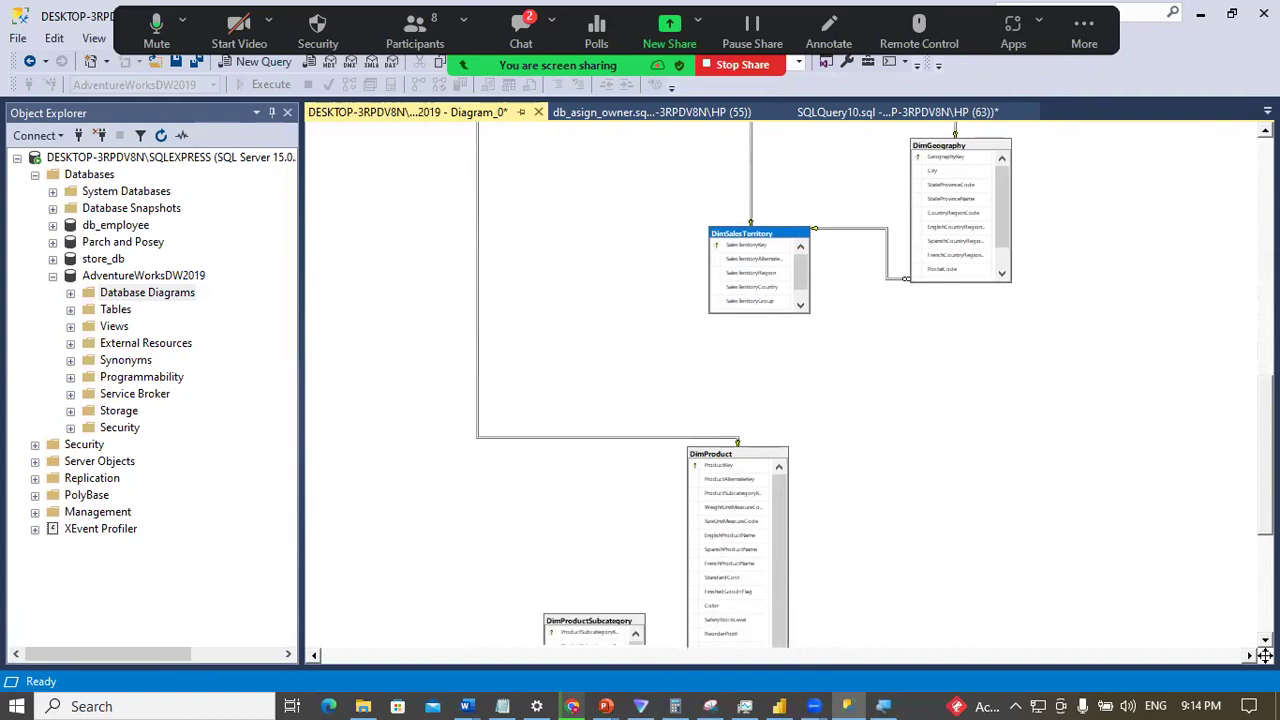
pyautogui.scroll(-1, 862, 418)
pyautogui.click(743, 428)
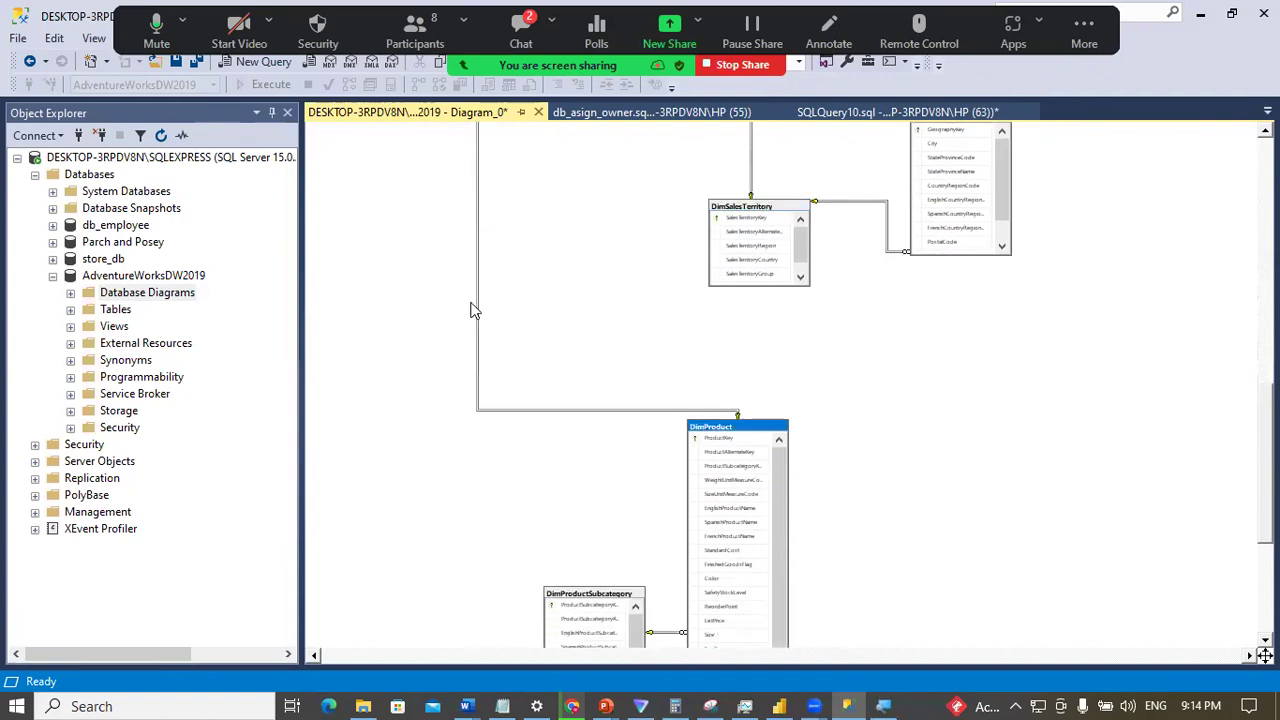
pyautogui.moveTo(735, 428); pyautogui.dragTo(475, 305)
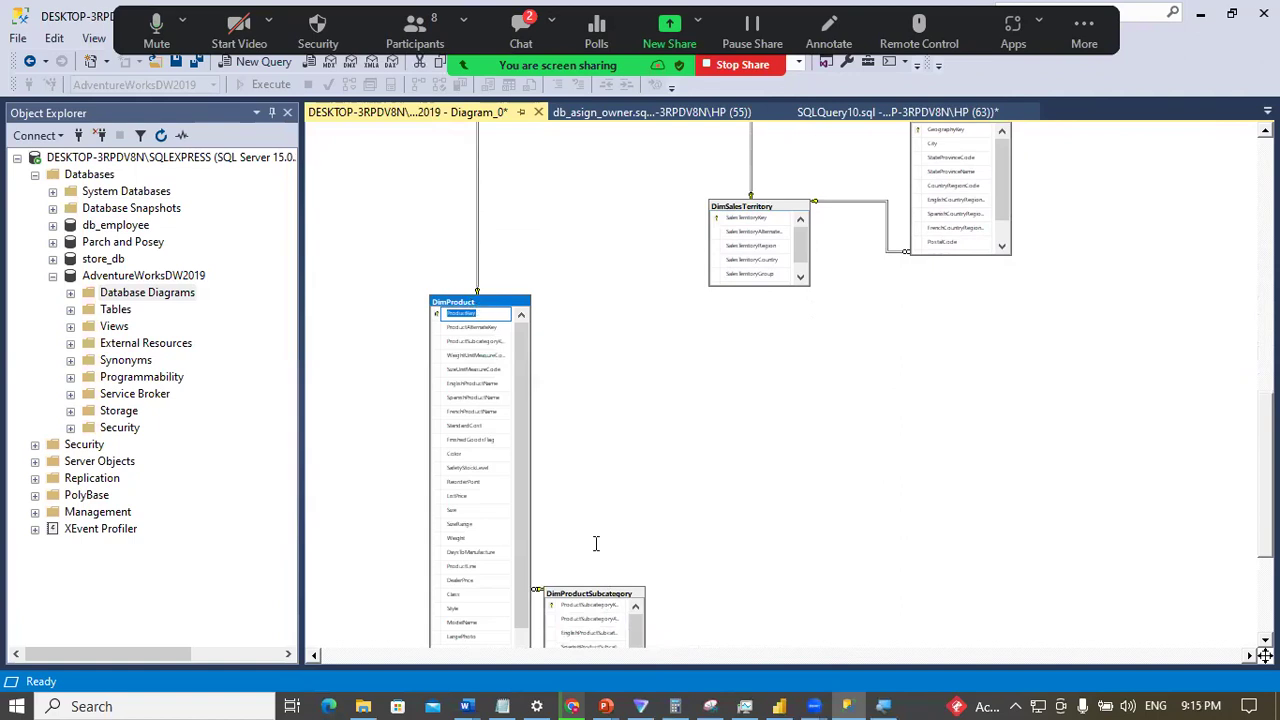
pyautogui.moveTo(582, 596); pyautogui.dragTo(857, 353)
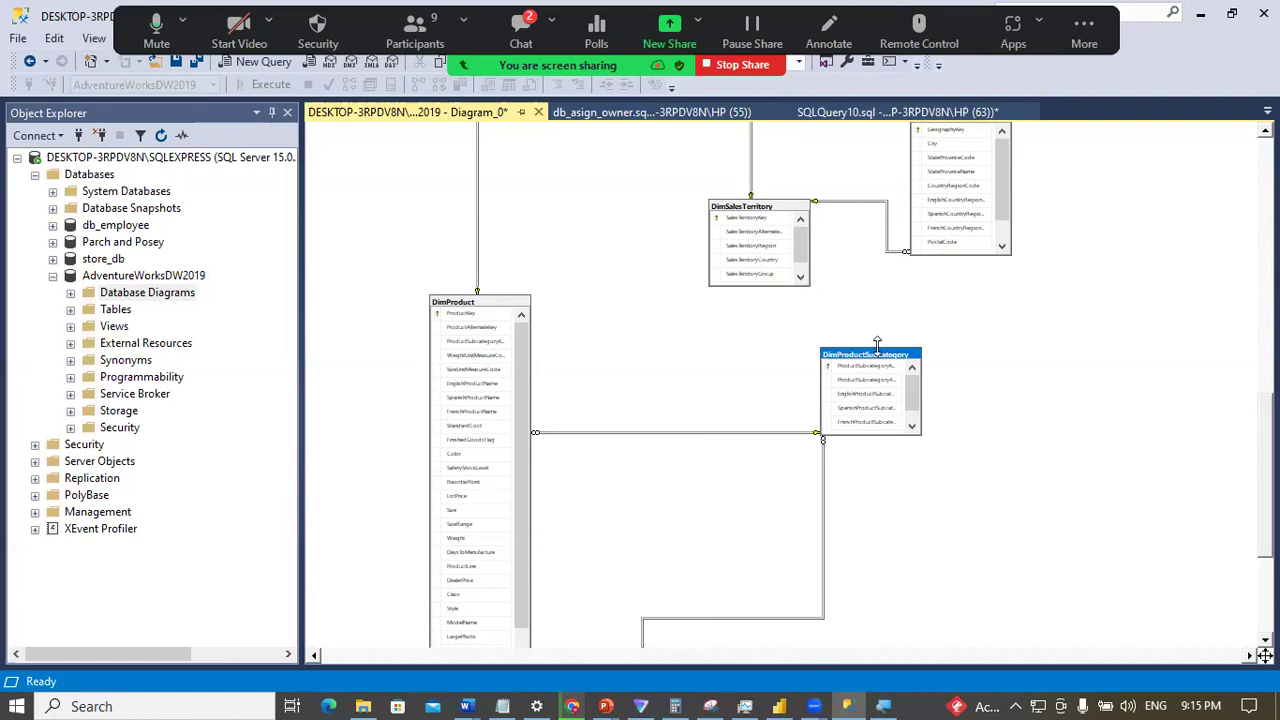
# Step: Move DimProductCategory between DimProduct and DimProductSubcategory, slightly below the latter, and review the arranged diagram
pyautogui.scroll(-4, 1074, 466)
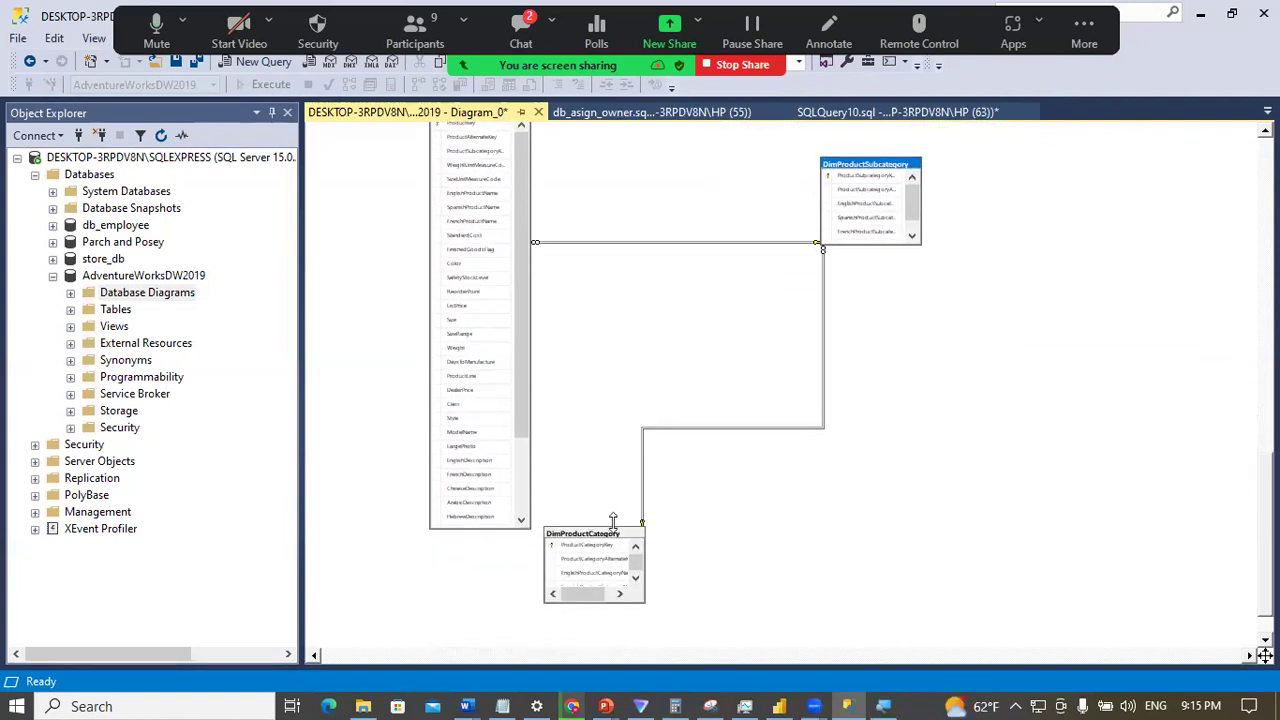
pyautogui.moveTo(605, 533); pyautogui.dragTo(738, 361)
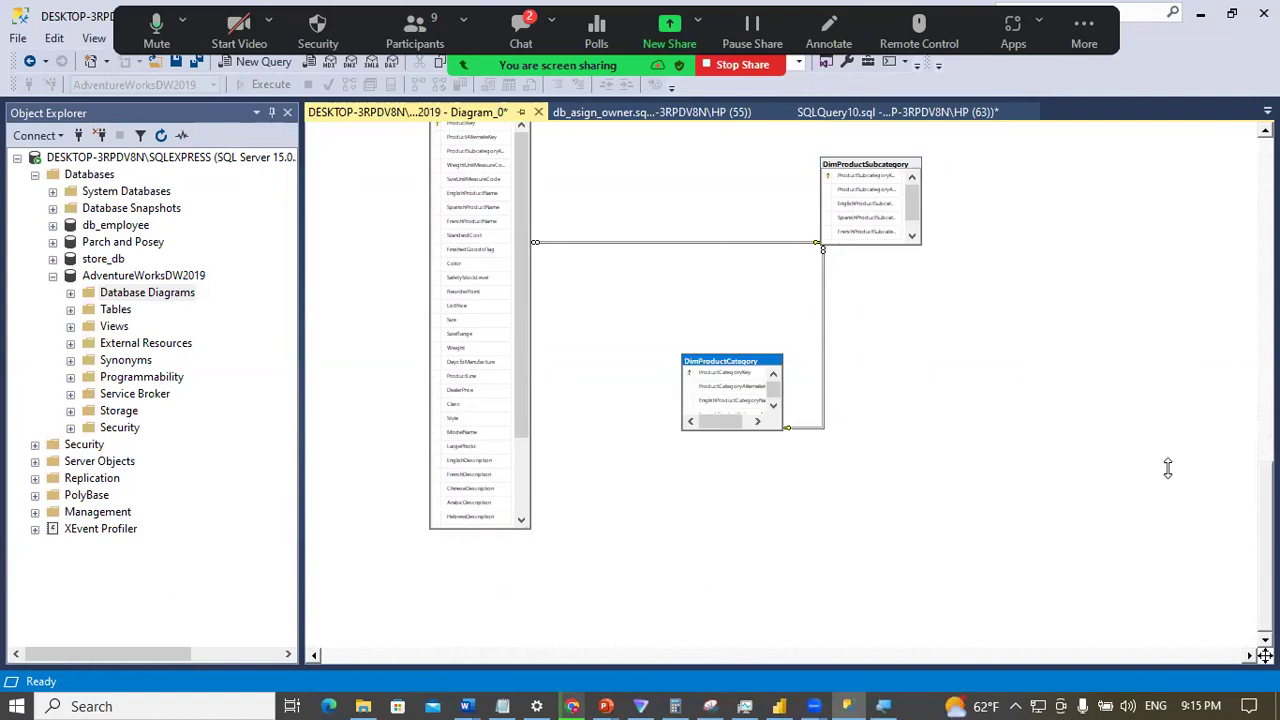
pyautogui.scroll(8, 1265, 655)
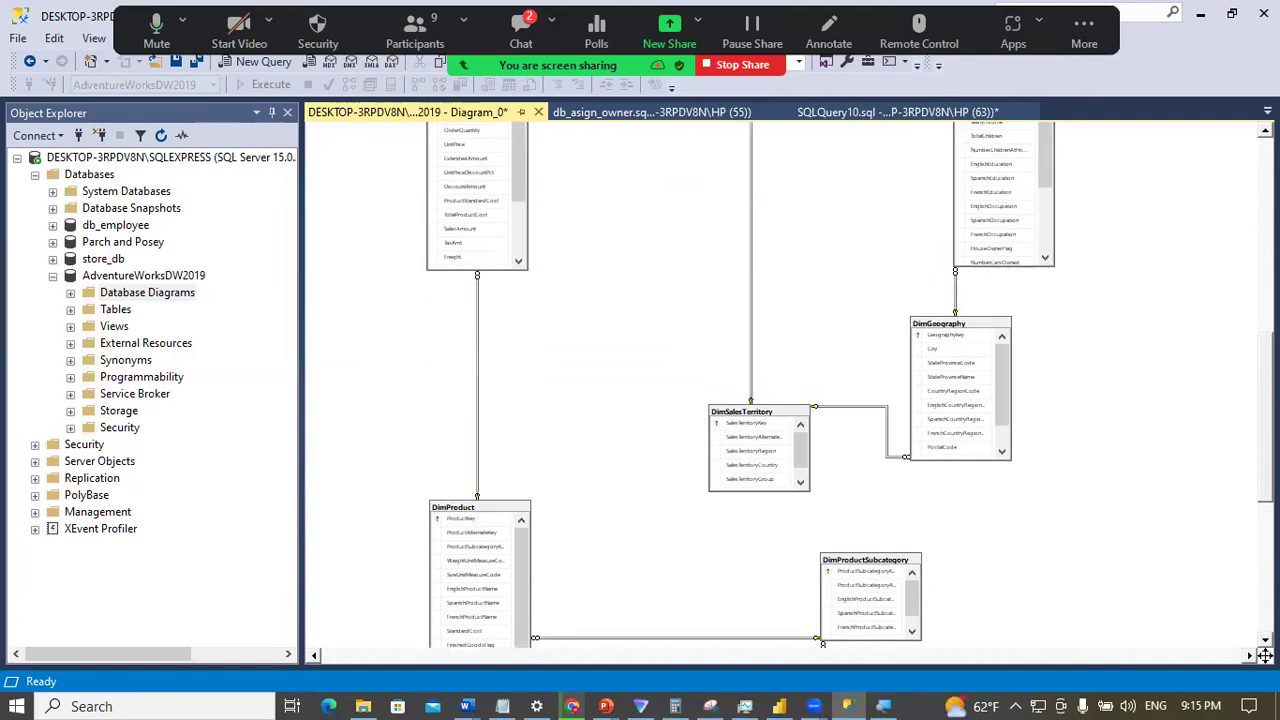
pyautogui.scroll(6, 1265, 655)
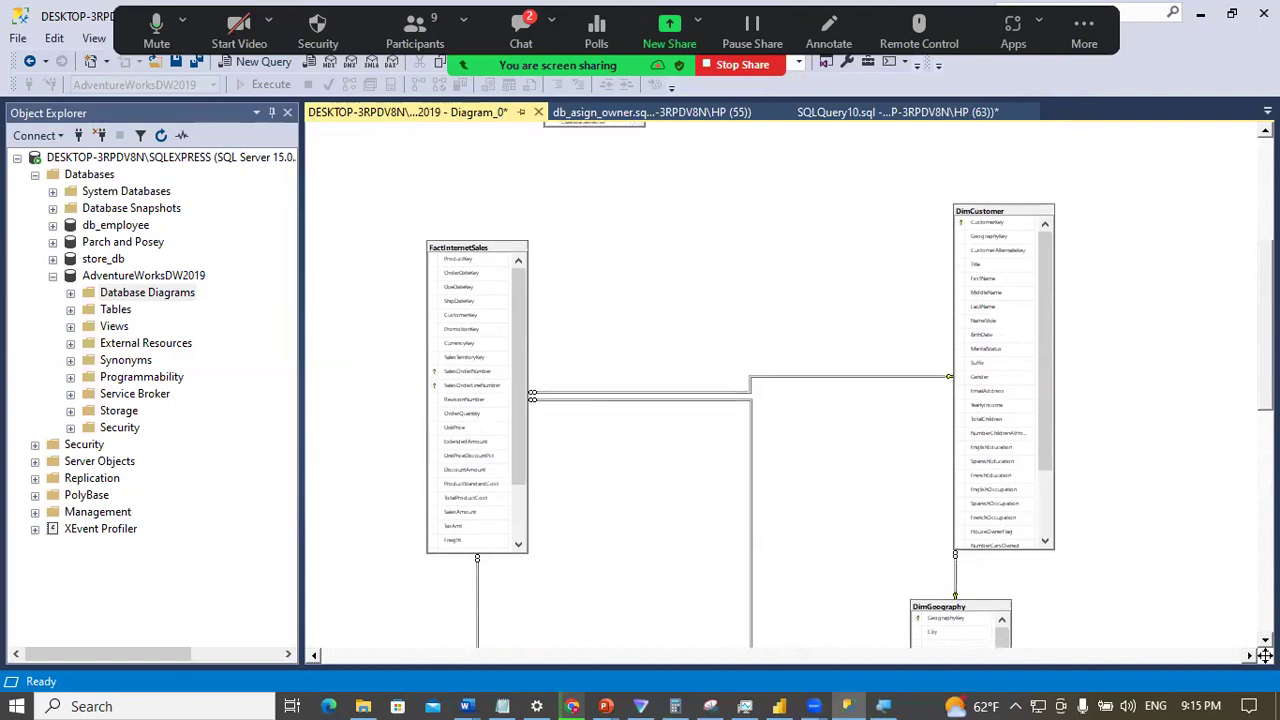
# Step: Examine the diagram's relationships linking FactInternetSales with the customer, geography, sales territory and product tables
pyautogui.scroll(-2, 1011, 300)
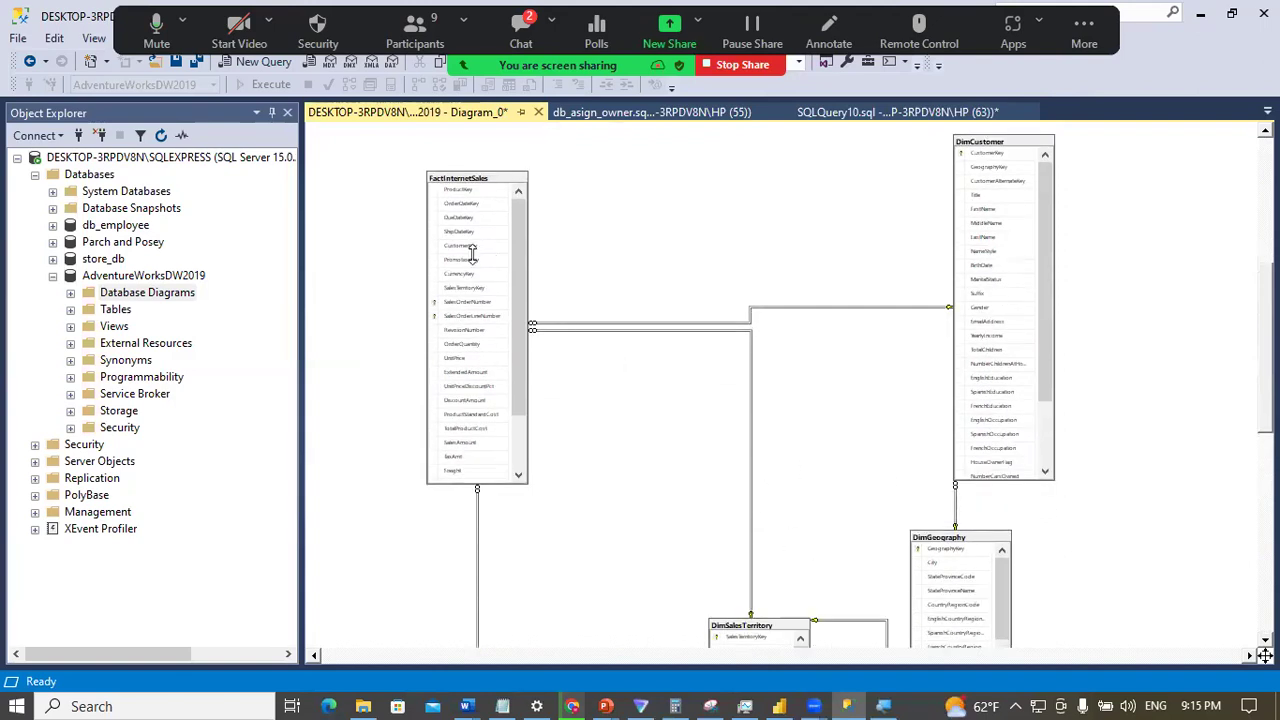
pyautogui.scroll(-5, 1201, 353)
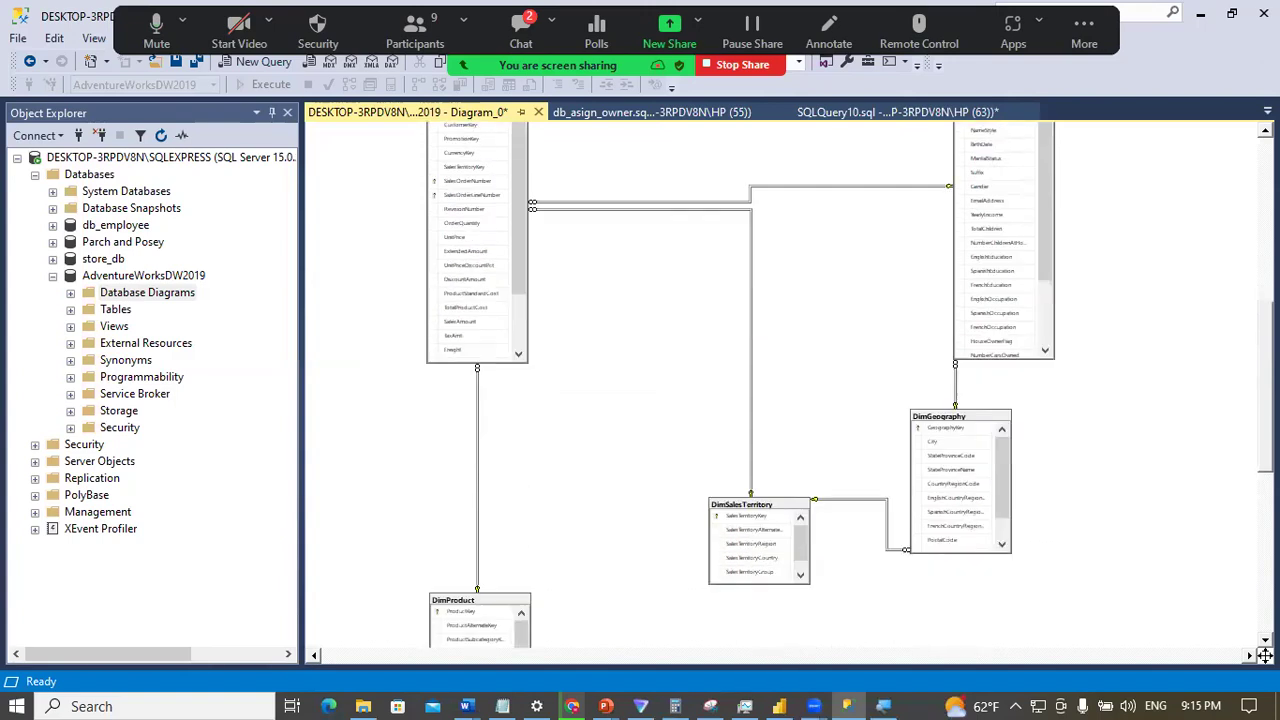
pyautogui.scroll(7, 780, 385)
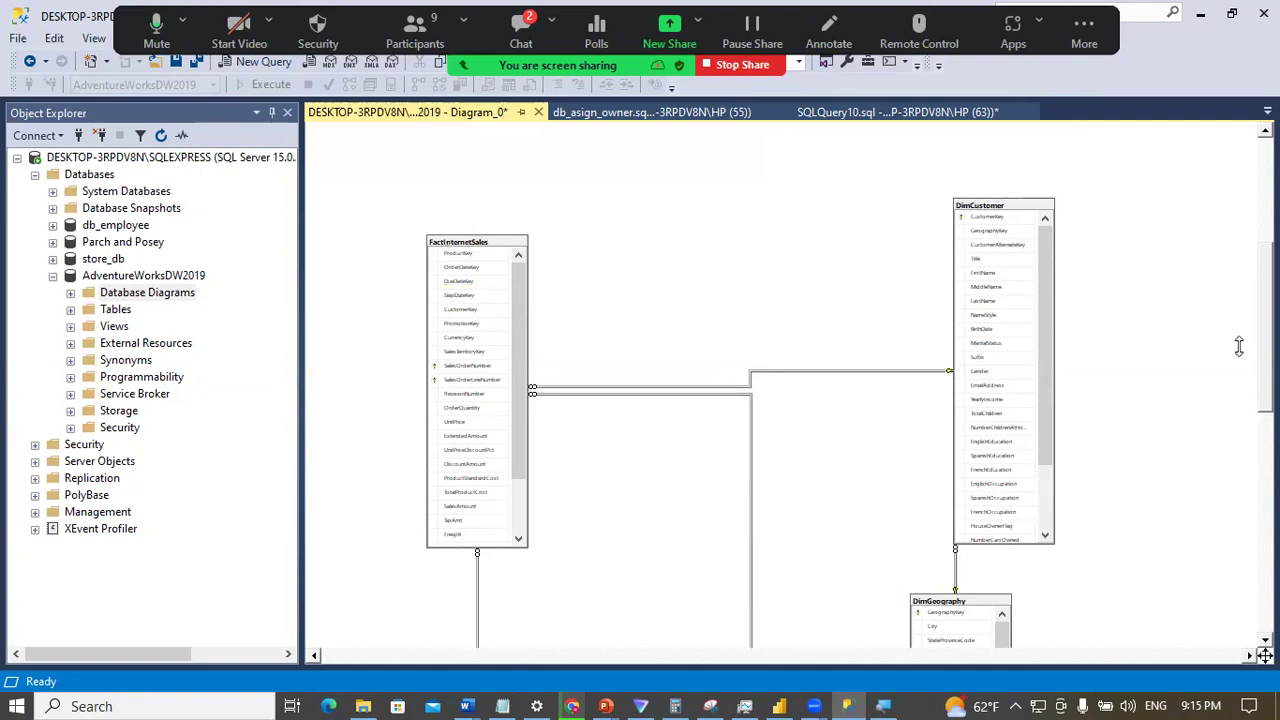
pyautogui.scroll(-3, 1264, 655)
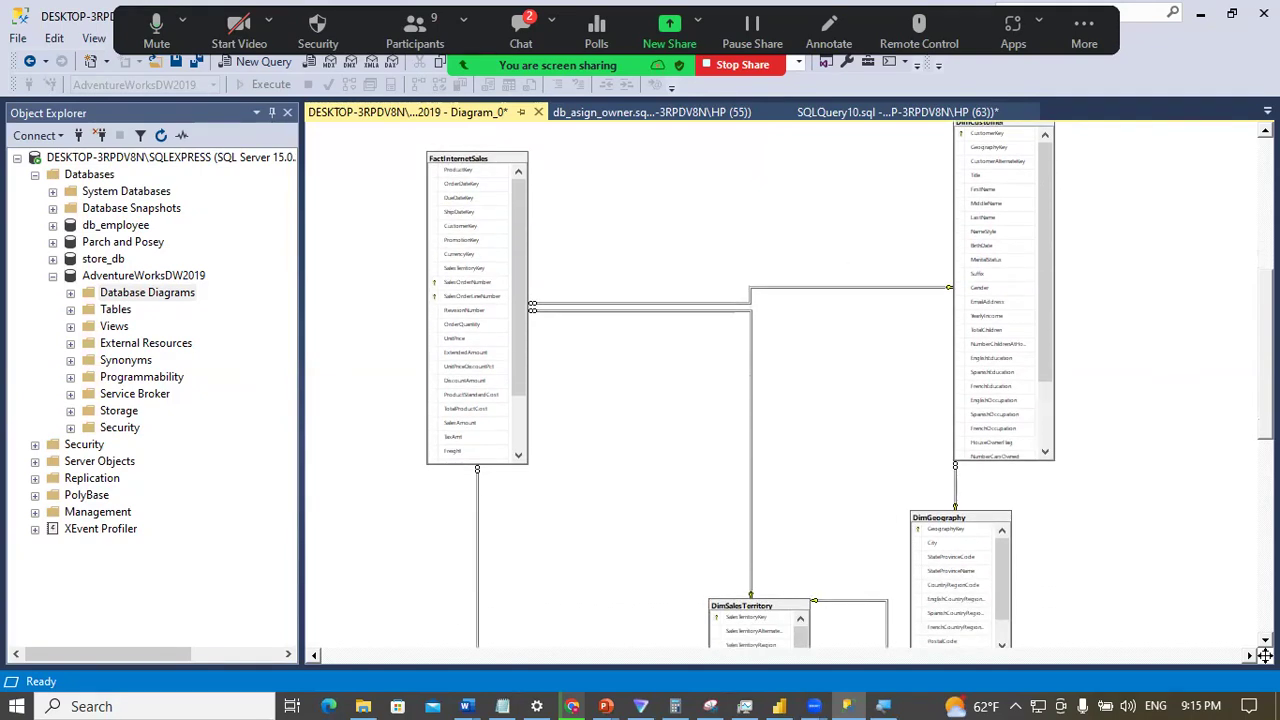
pyautogui.moveTo(1265, 354); pyautogui.dragTo(1265, 353)
pyautogui.scroll(-2, 1264, 655)
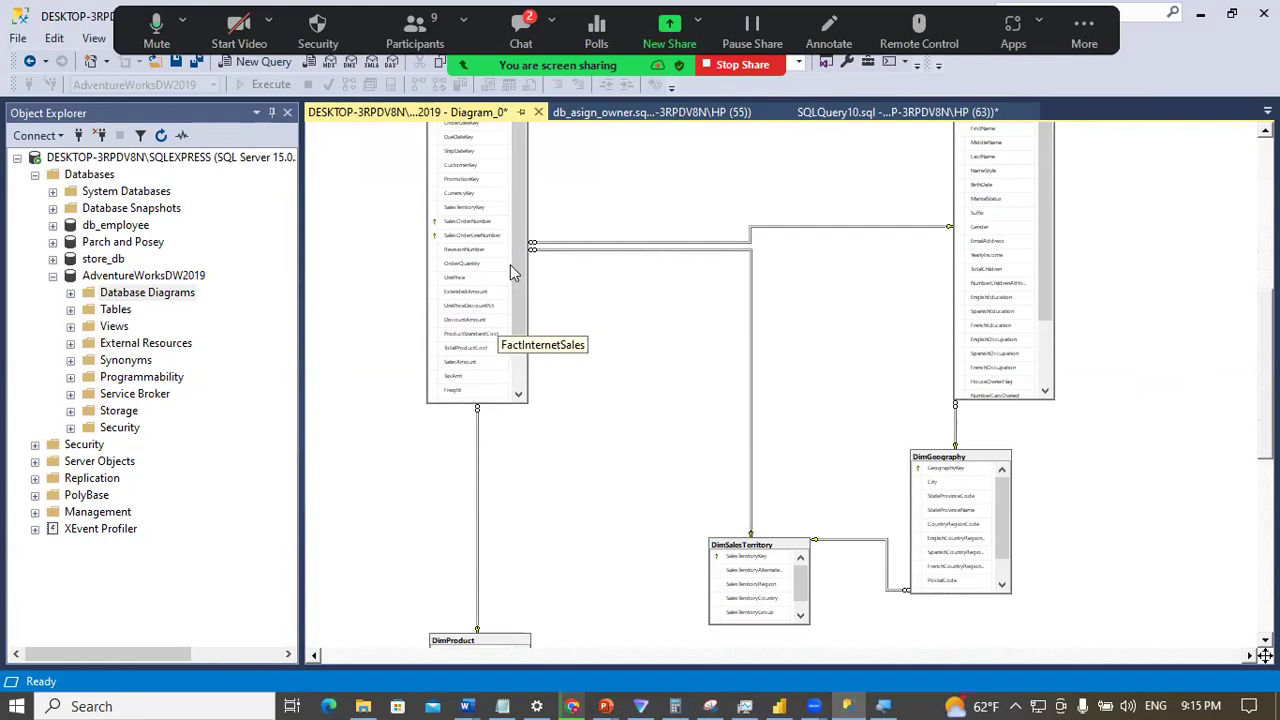
pyautogui.scroll(-1, 566, 329)
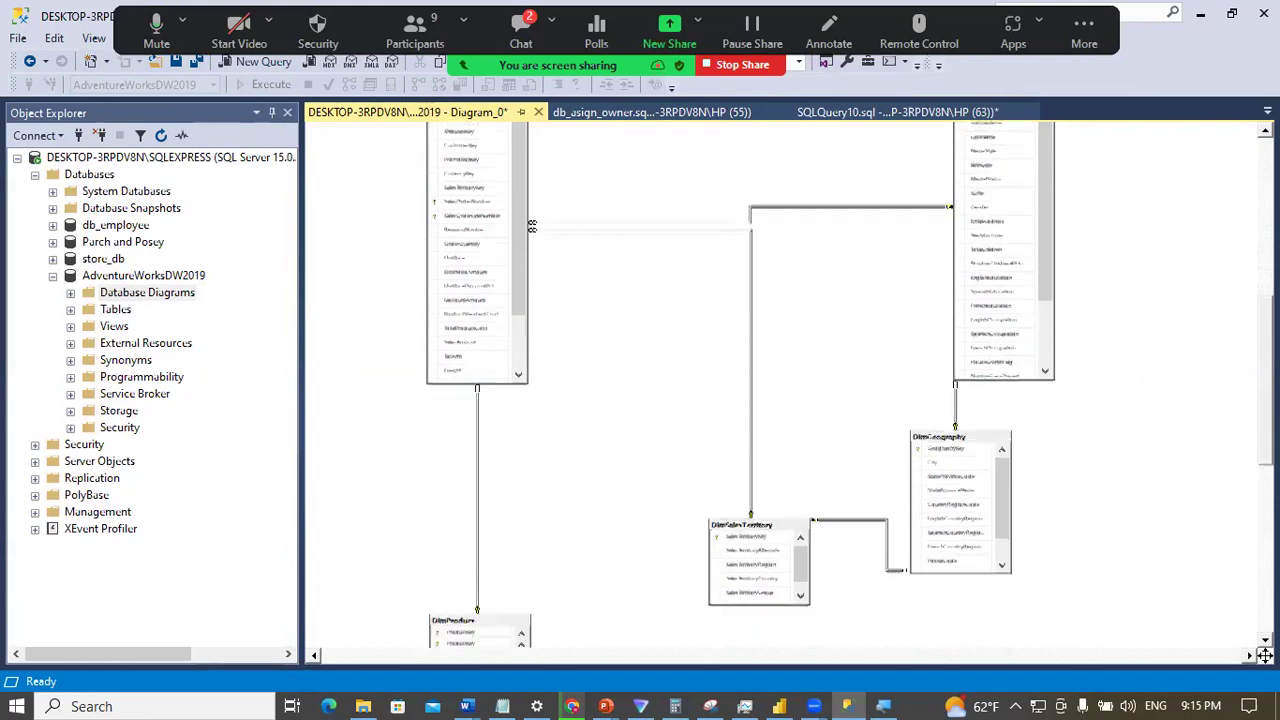
pyautogui.scroll(-5, 850, 385)
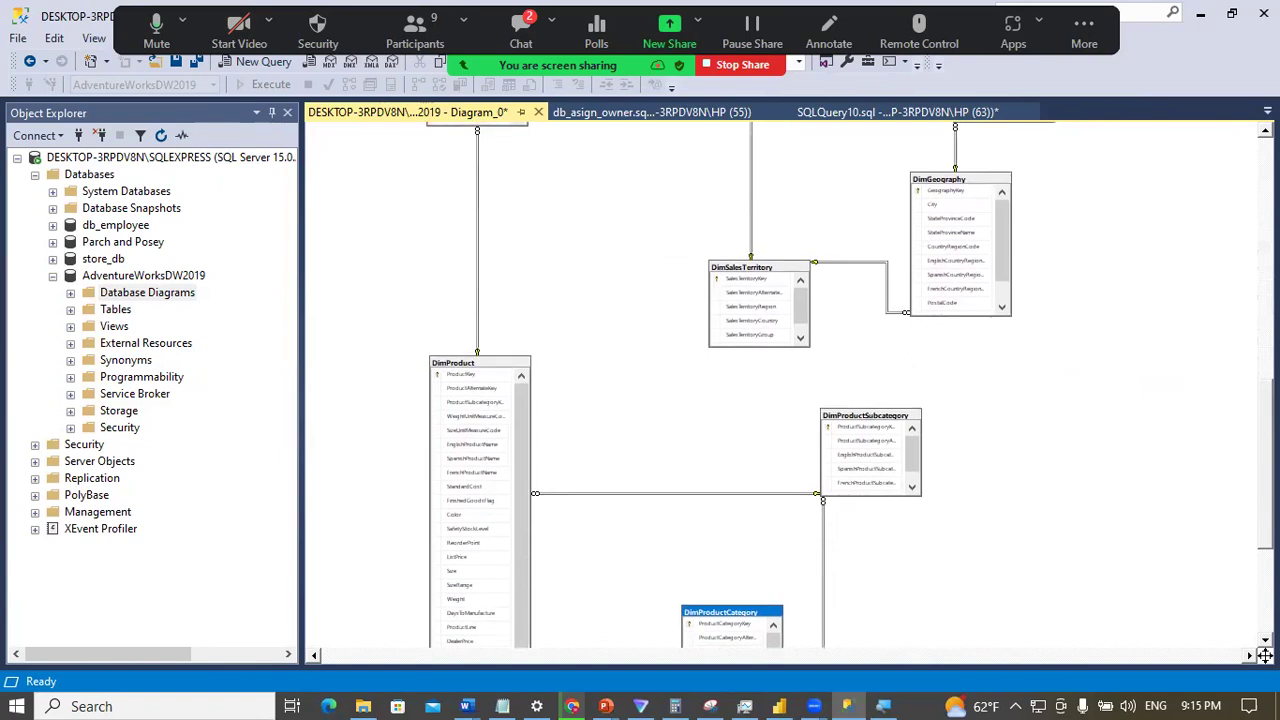
pyautogui.scroll(5, 744, 229)
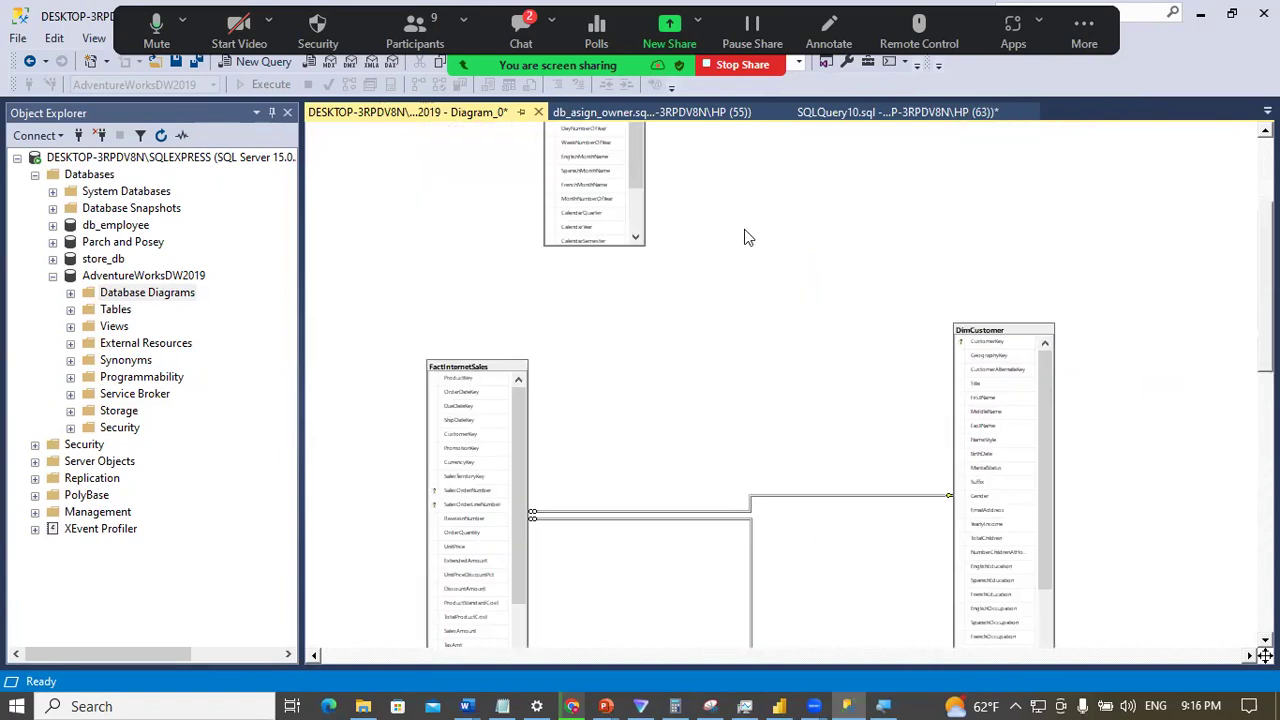
# Step: Rerun the existing query for the top 10 OrderDate values in FactInternetSales, sorted descending, to check the updated dates
pyautogui.click(52, 279)
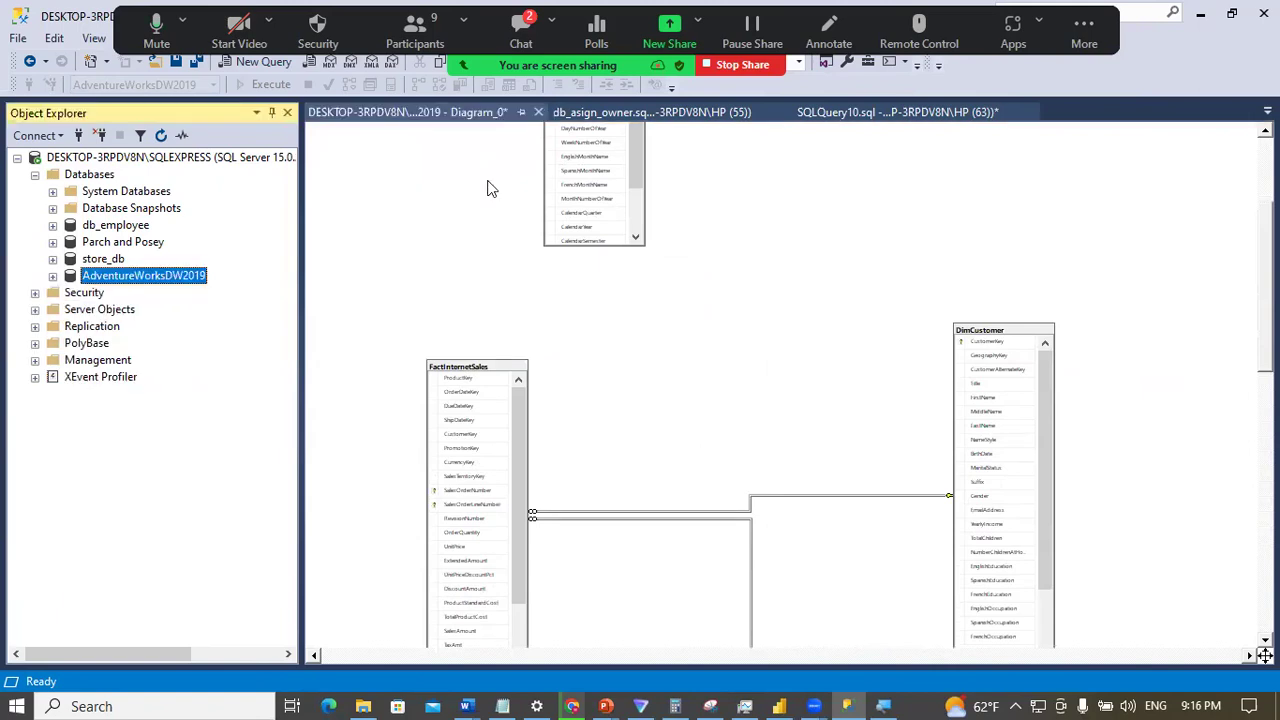
pyautogui.click(656, 114)
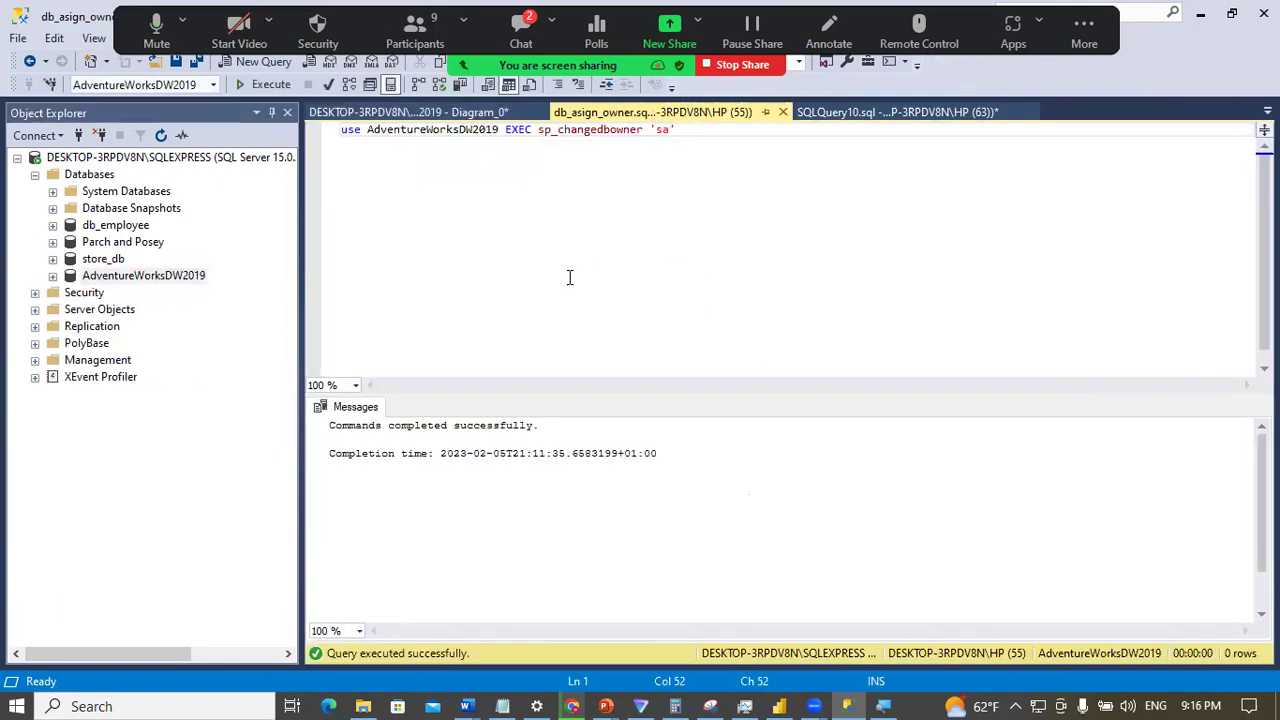
pyautogui.click(853, 113)
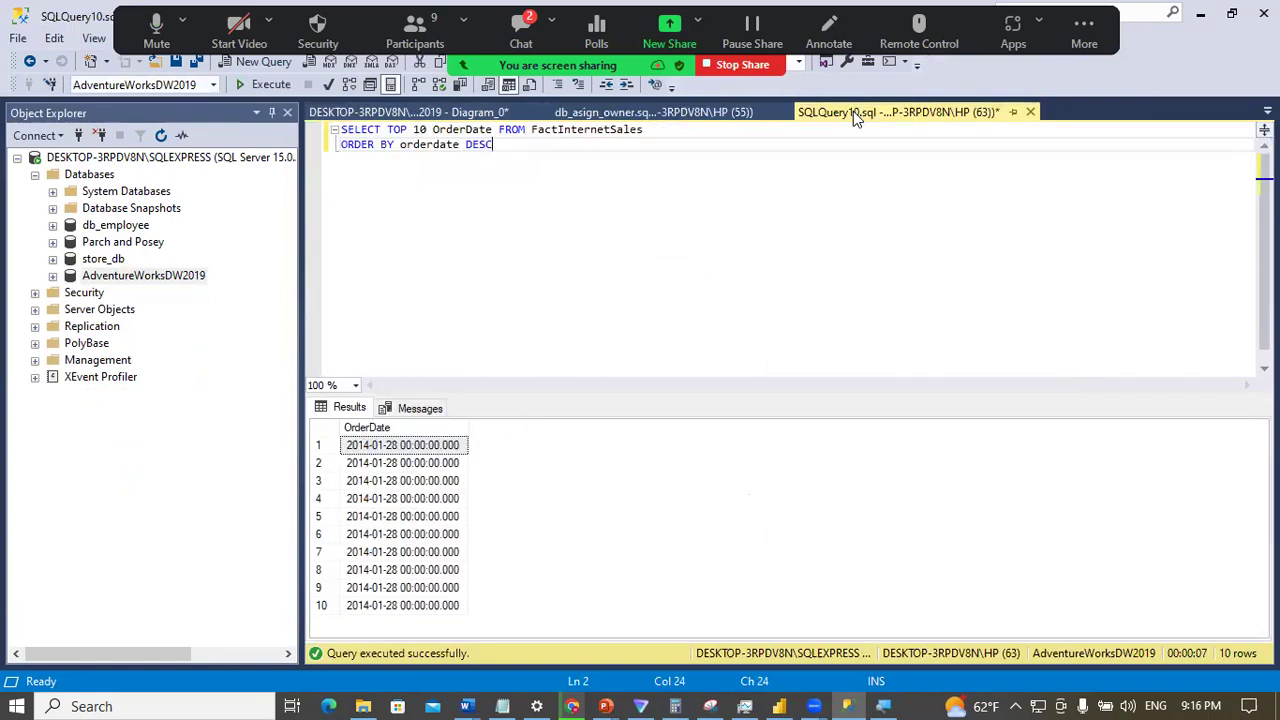
pyautogui.press('Up')
pyautogui.press('Down')
pyautogui.click(368, 113)
pyautogui.click(640, 112)
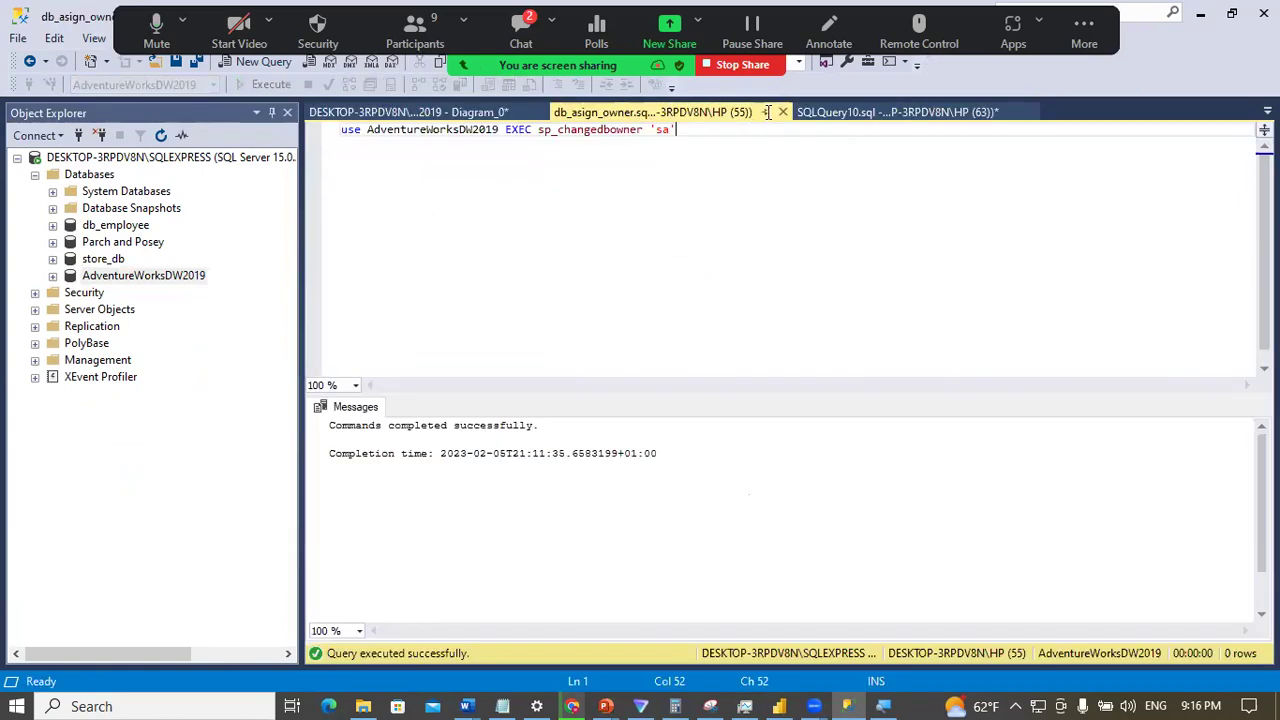
pyautogui.click(840, 113)
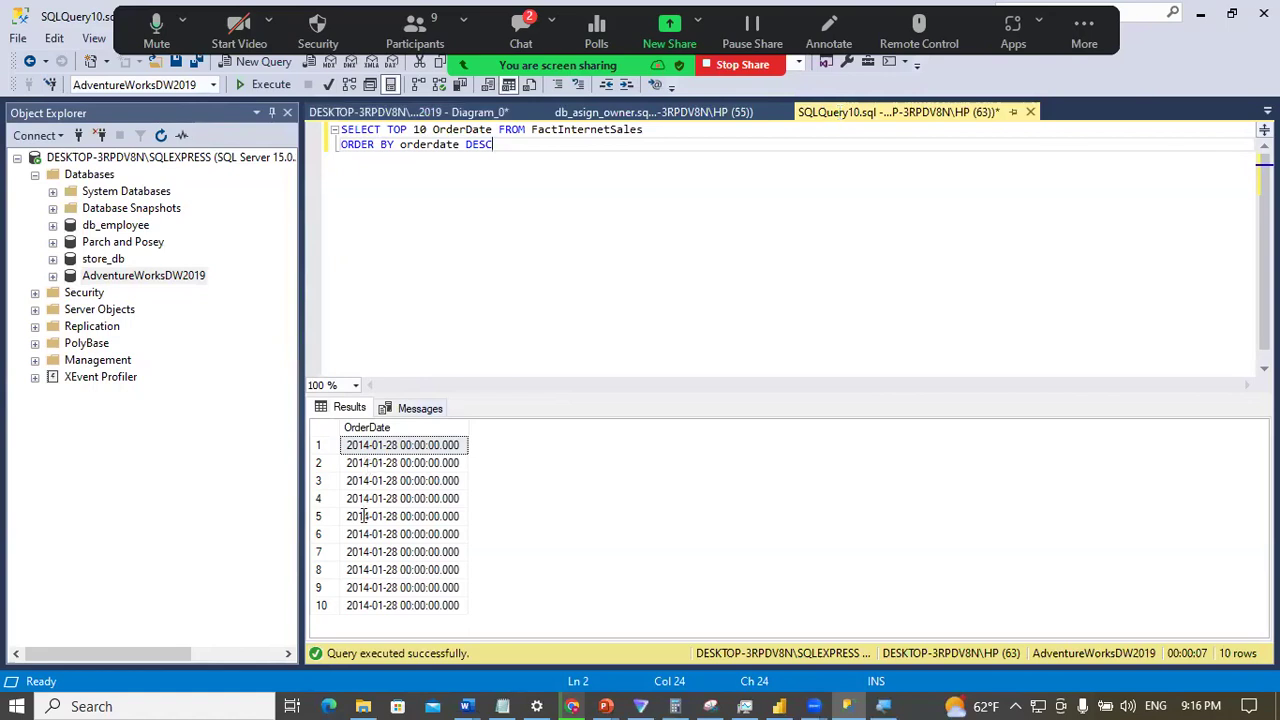
pyautogui.click(255, 85)
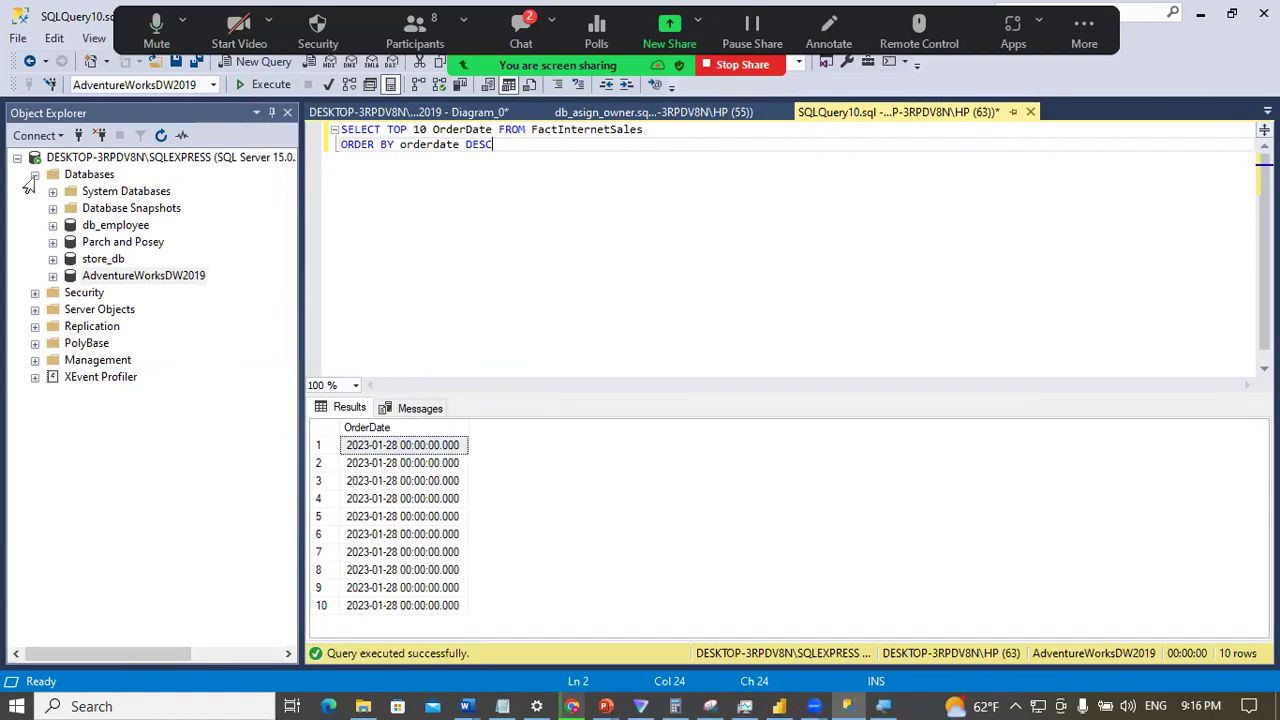
pyautogui.click(34, 176)
pyautogui.click(34, 176)
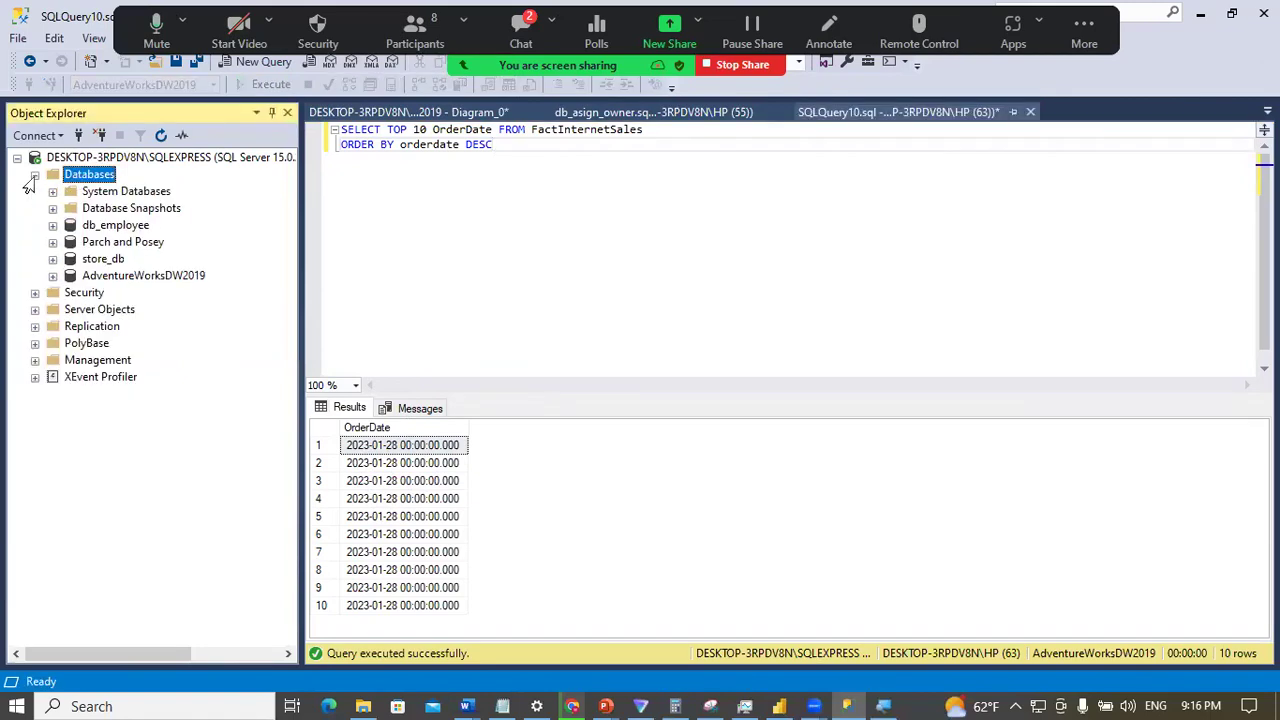
pyautogui.click(34, 175)
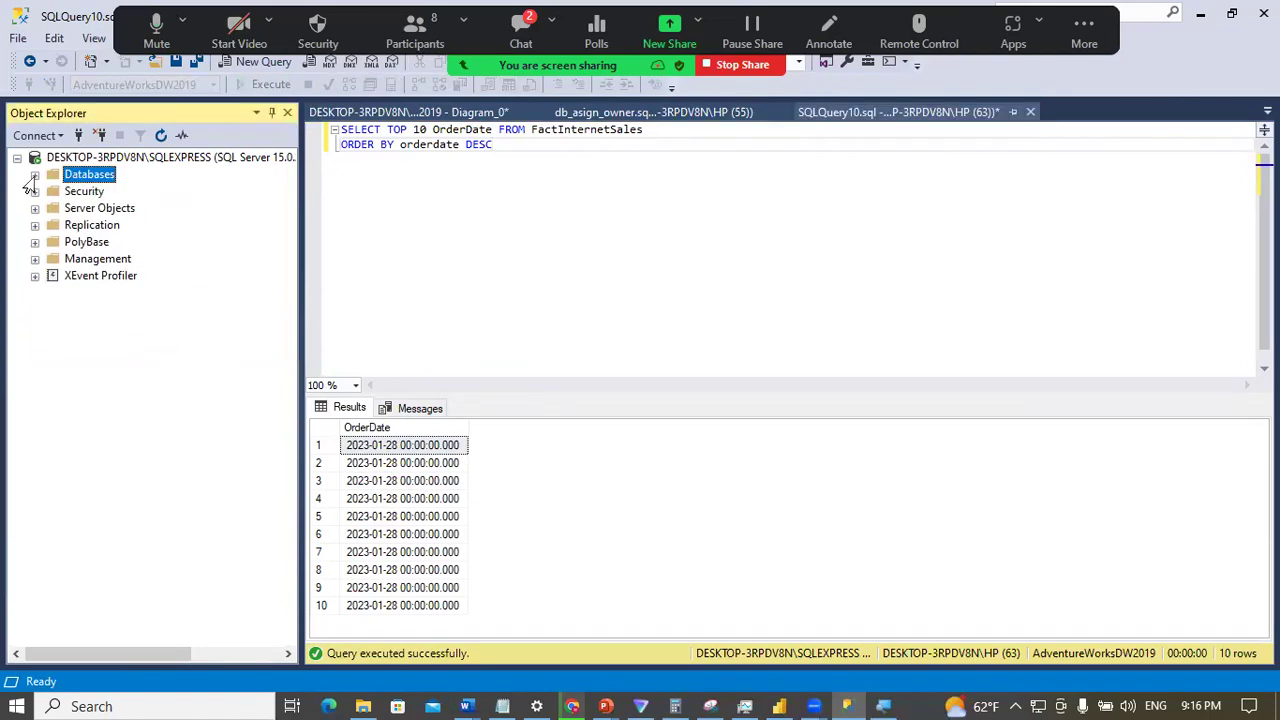
pyautogui.click(34, 175)
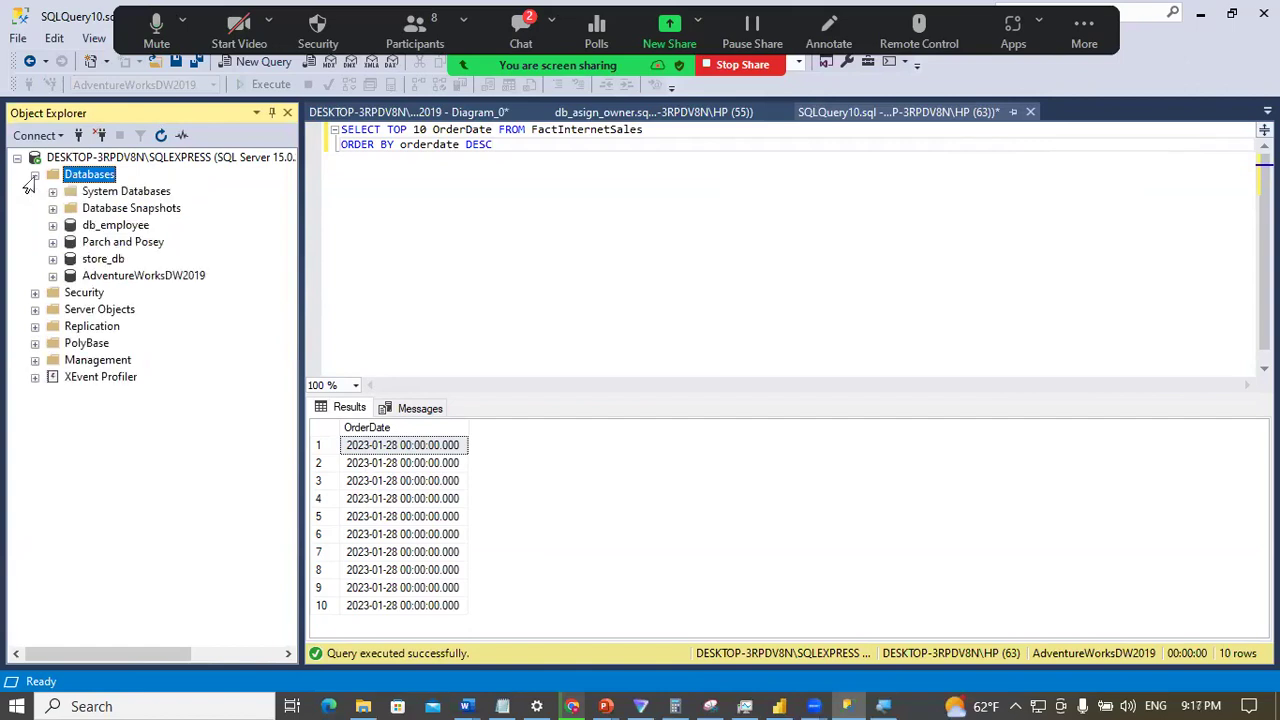
pyautogui.click(34, 175)
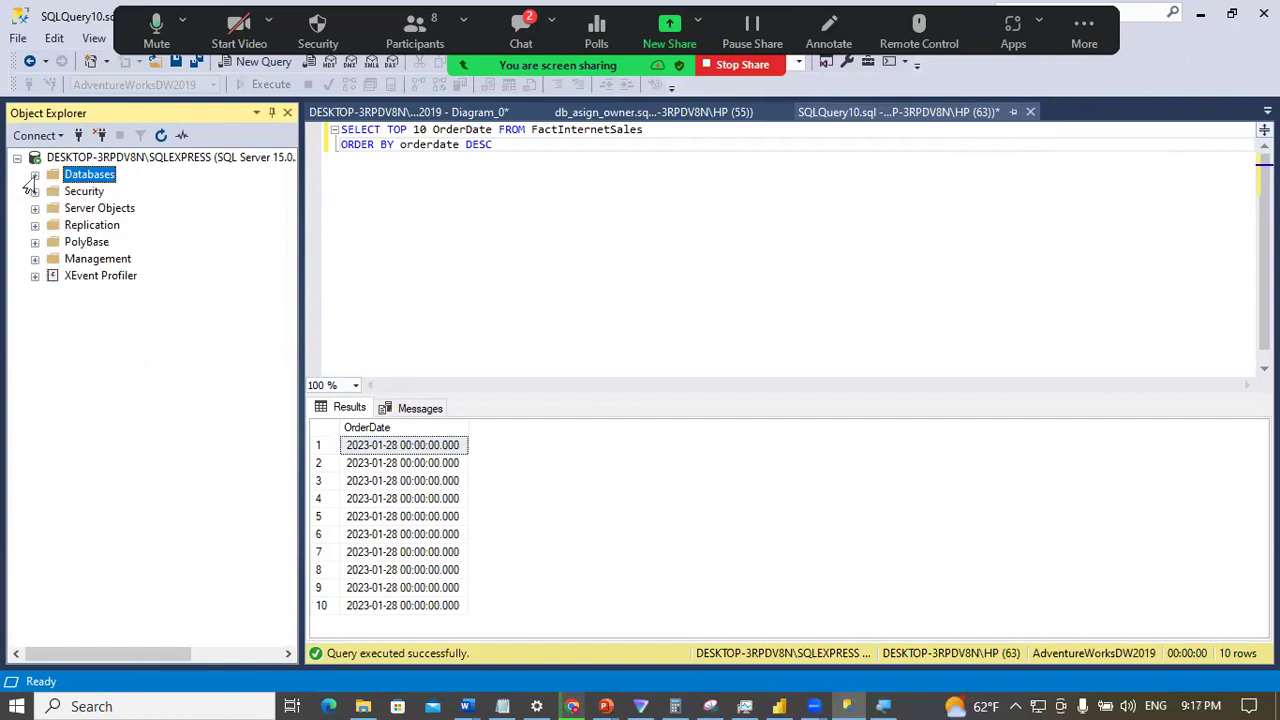
pyautogui.click(34, 175)
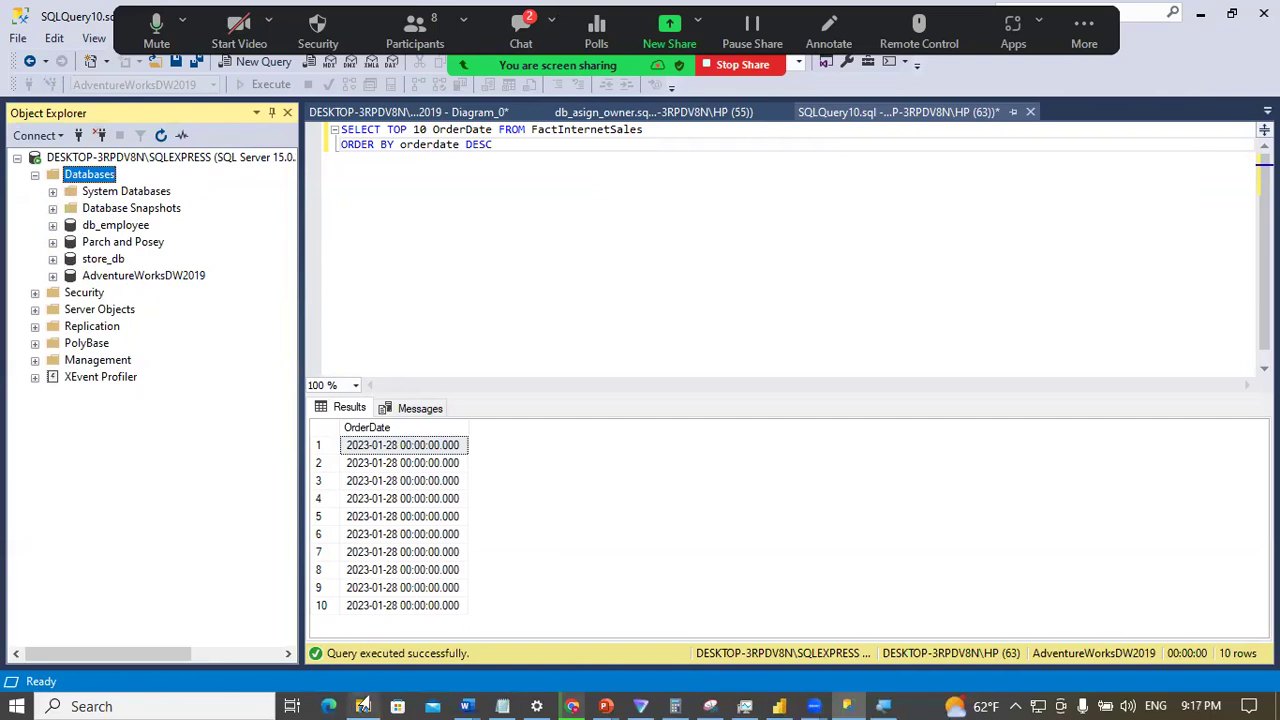
# Step: Switch to File Explorer and open cleaned_dim_customers_view.sql from the project's SQL scripts with SSMS 18
pyautogui.click(363, 706)
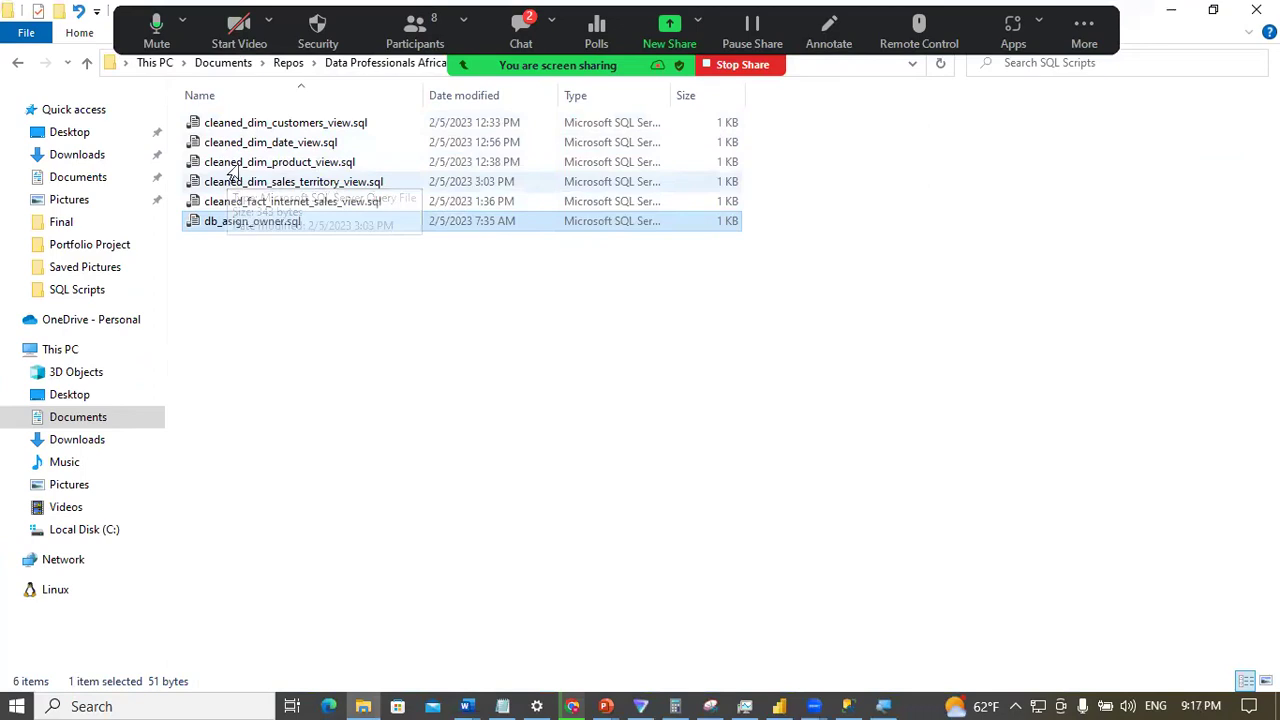
pyautogui.click(246, 125)
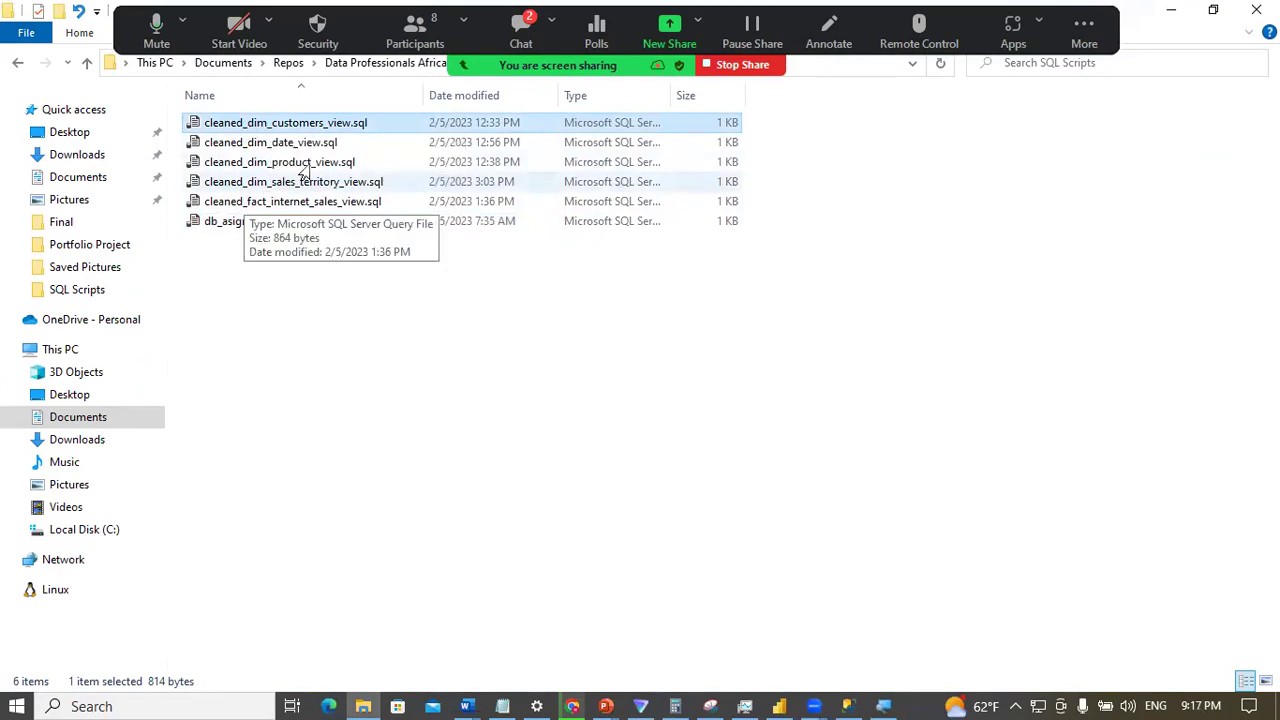
pyautogui.rightClick(249, 124)
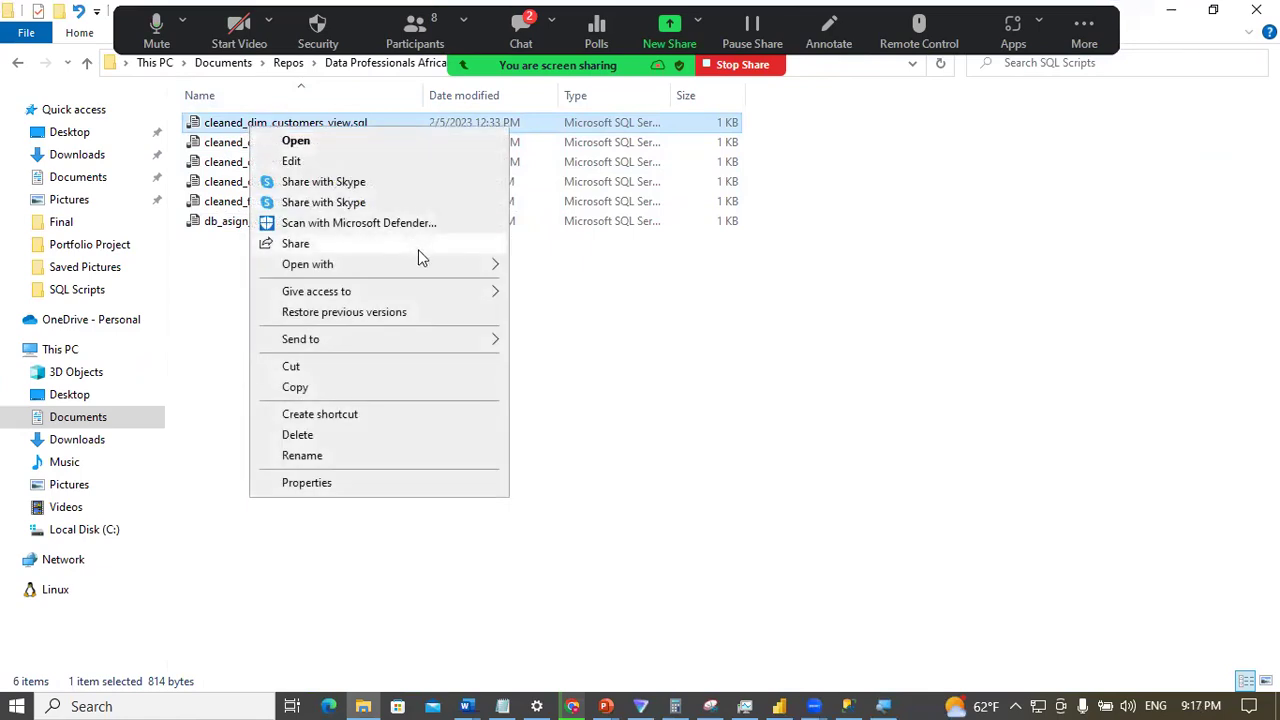
pyautogui.moveTo(443, 264)
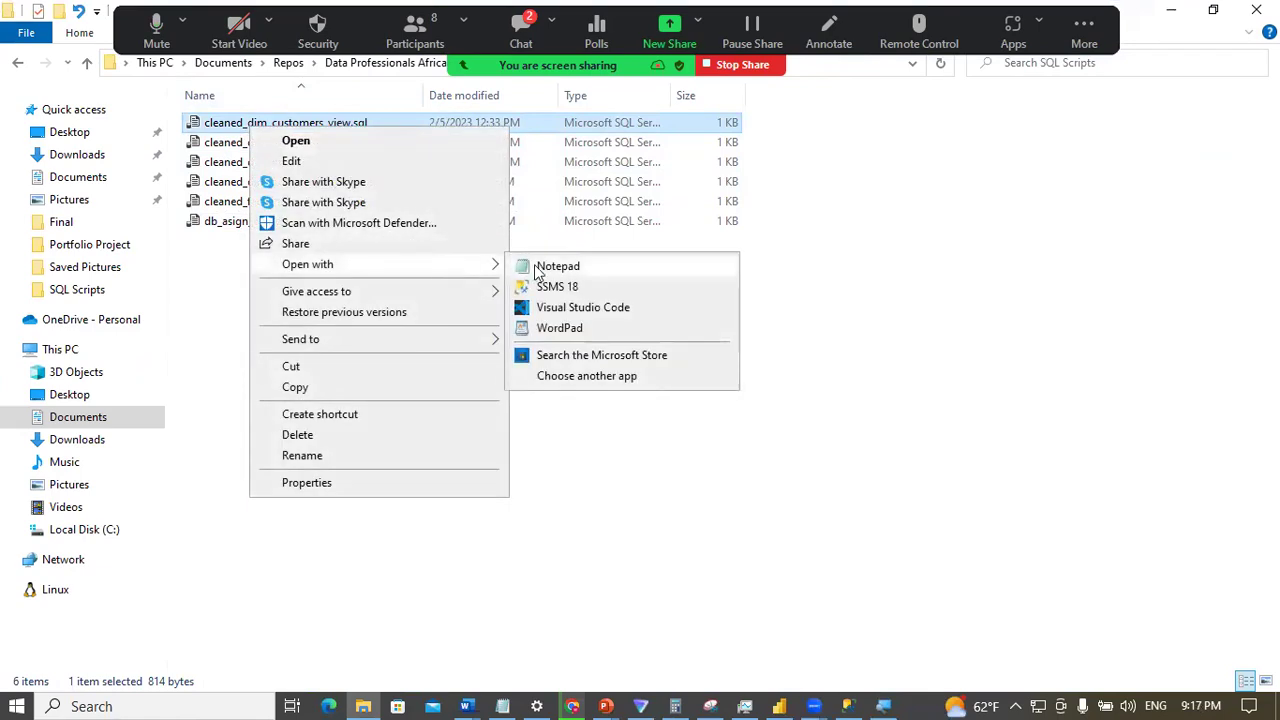
pyautogui.click(236, 280)
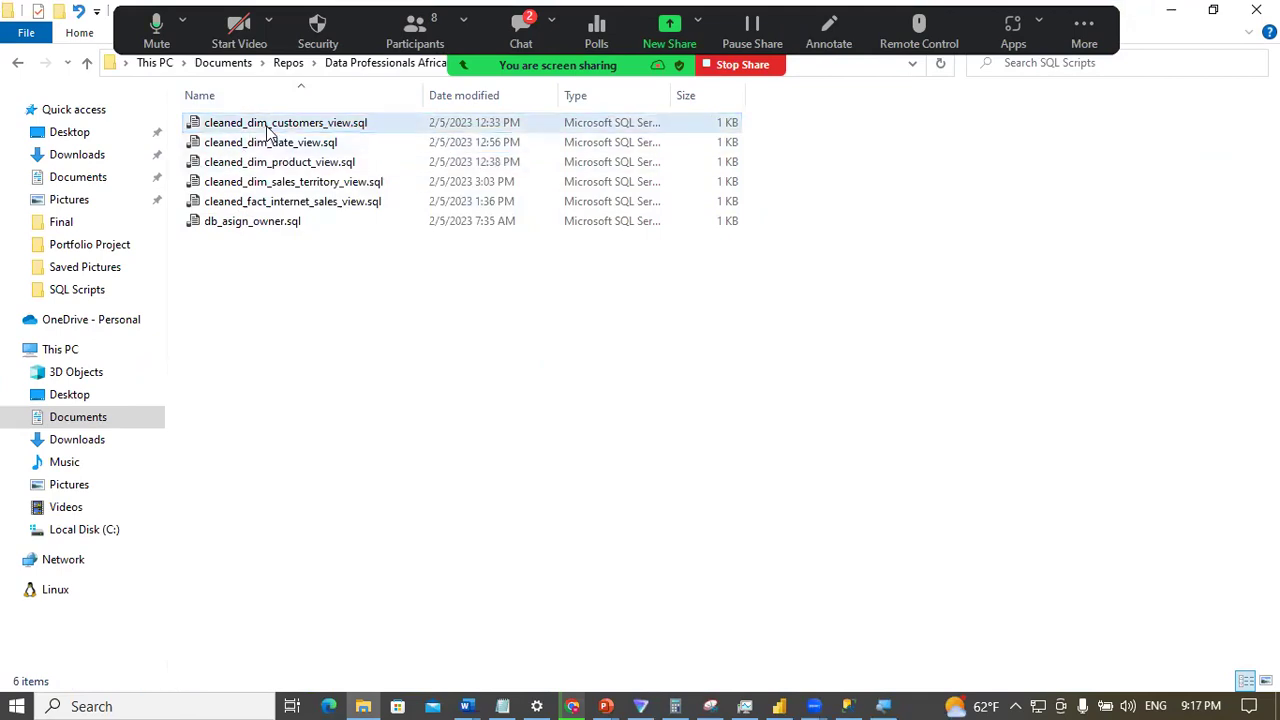
pyautogui.rightClick(267, 124)
pyautogui.moveTo(463, 262)
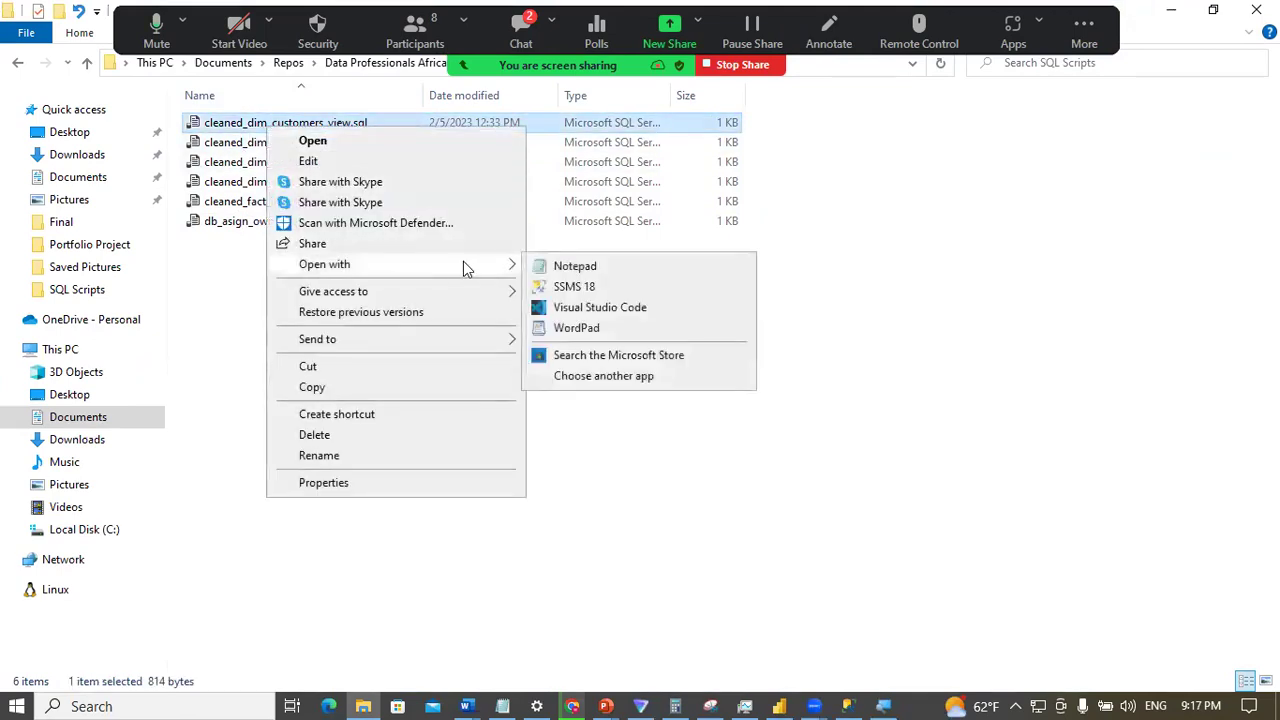
pyautogui.click(590, 290)
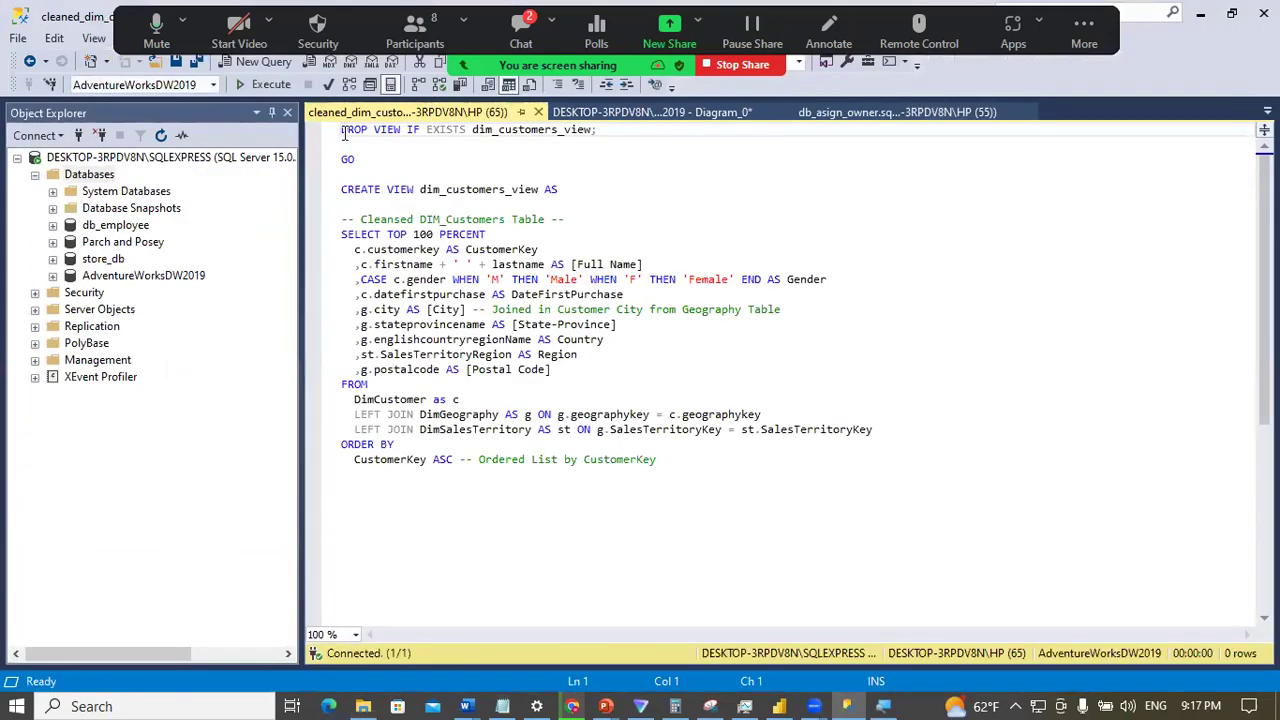
pyautogui.click(709, 117)
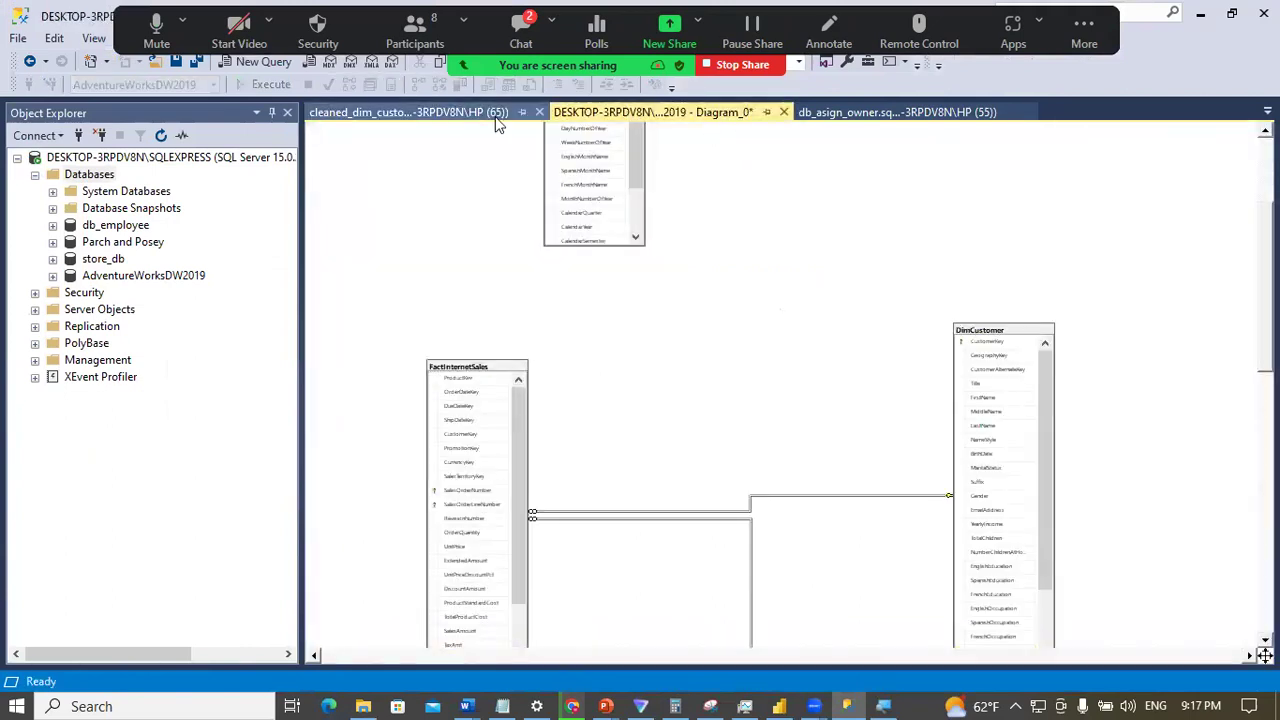
pyautogui.click(420, 112)
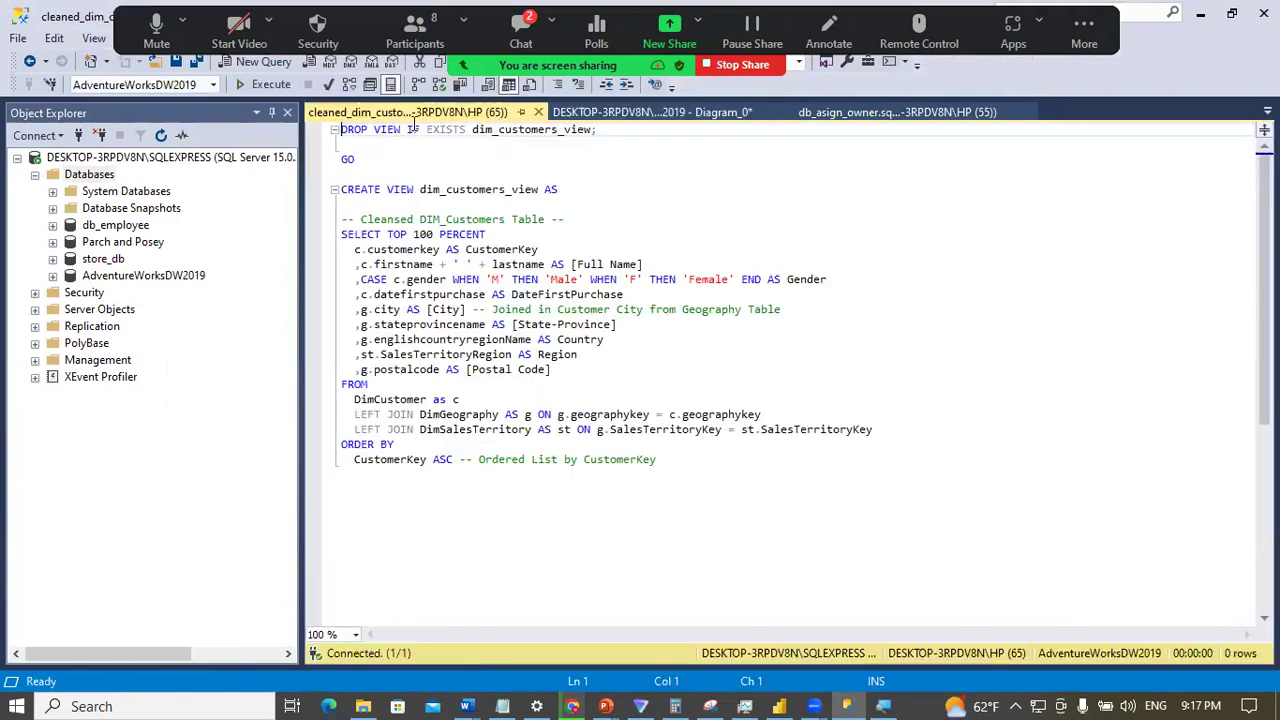
# Step: Query the top 1000 rows of dbo.DimCustomer in AdventureWorksDW2019 and examine the CustomerKey column alongside the view script
pyautogui.click(52, 276)
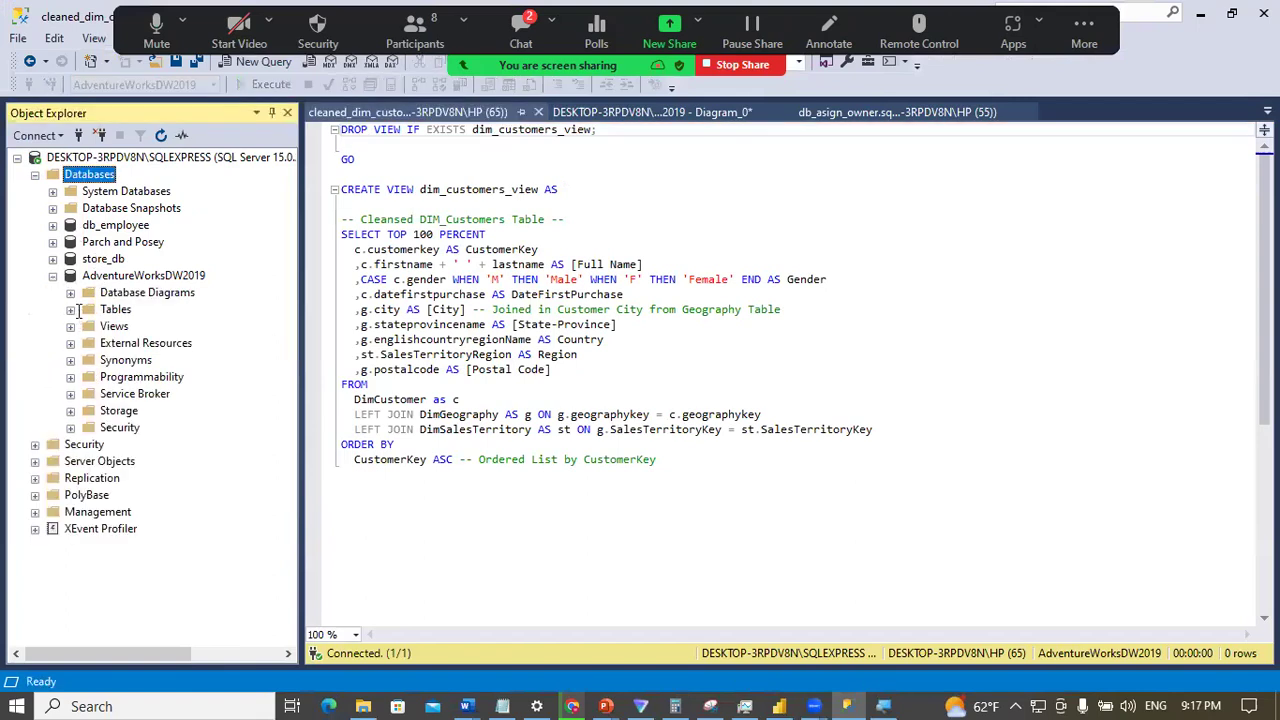
pyautogui.click(70, 310)
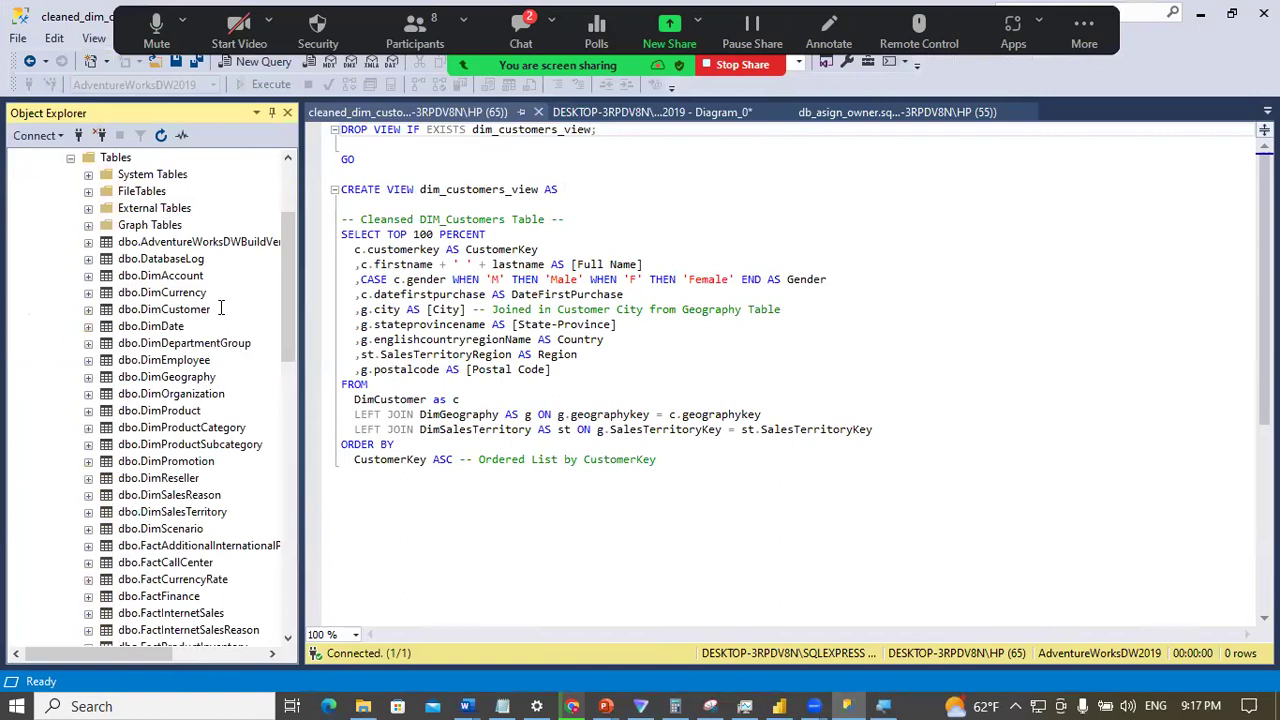
pyautogui.rightClick(167, 310)
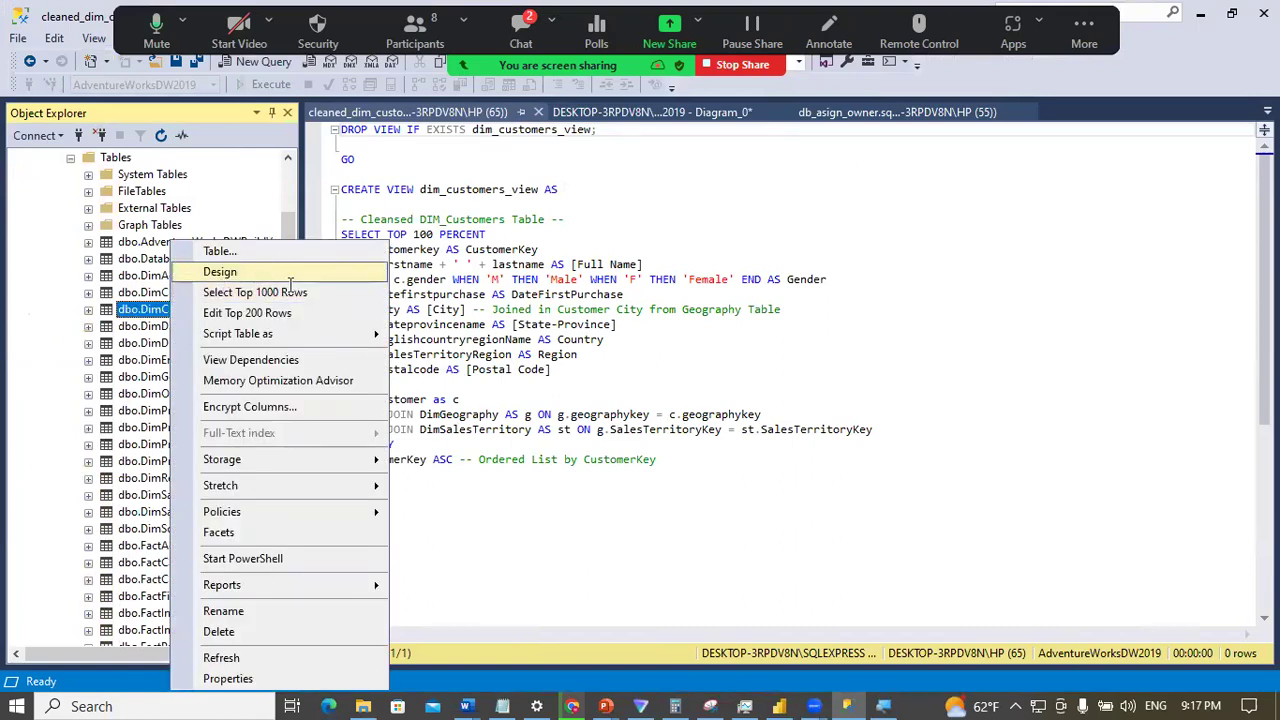
pyautogui.click(290, 290)
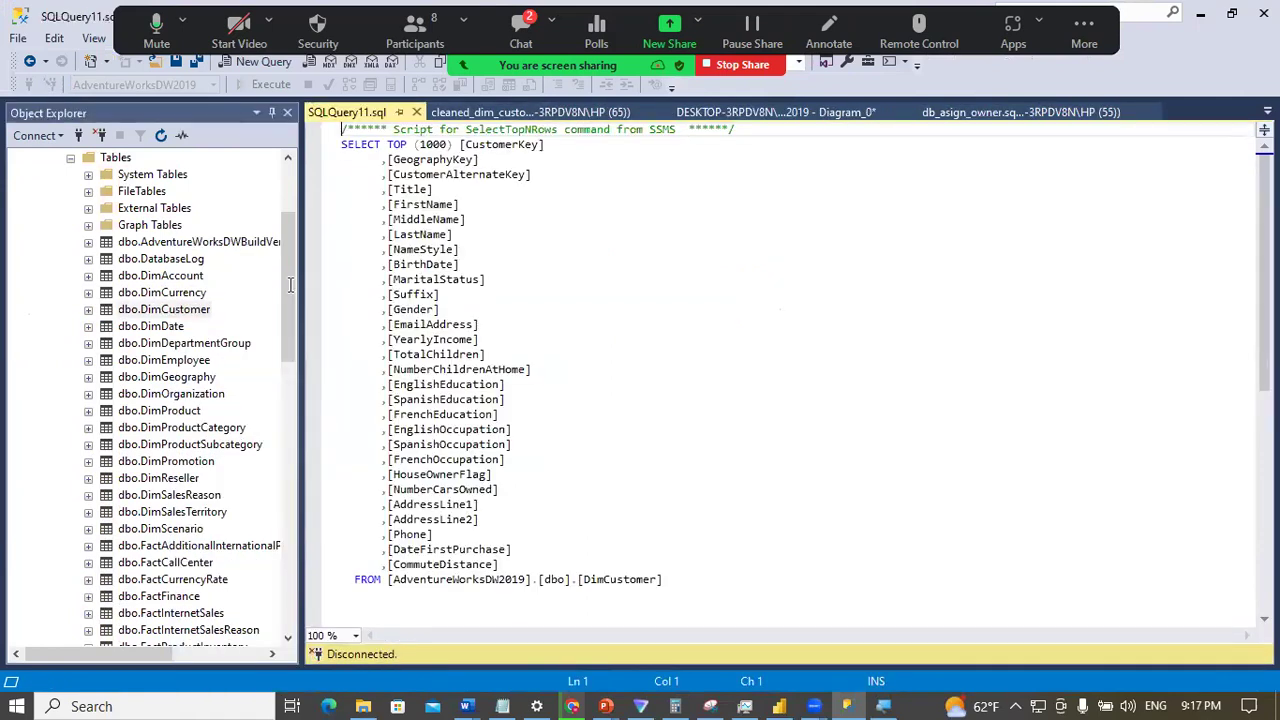
pyautogui.click(457, 112)
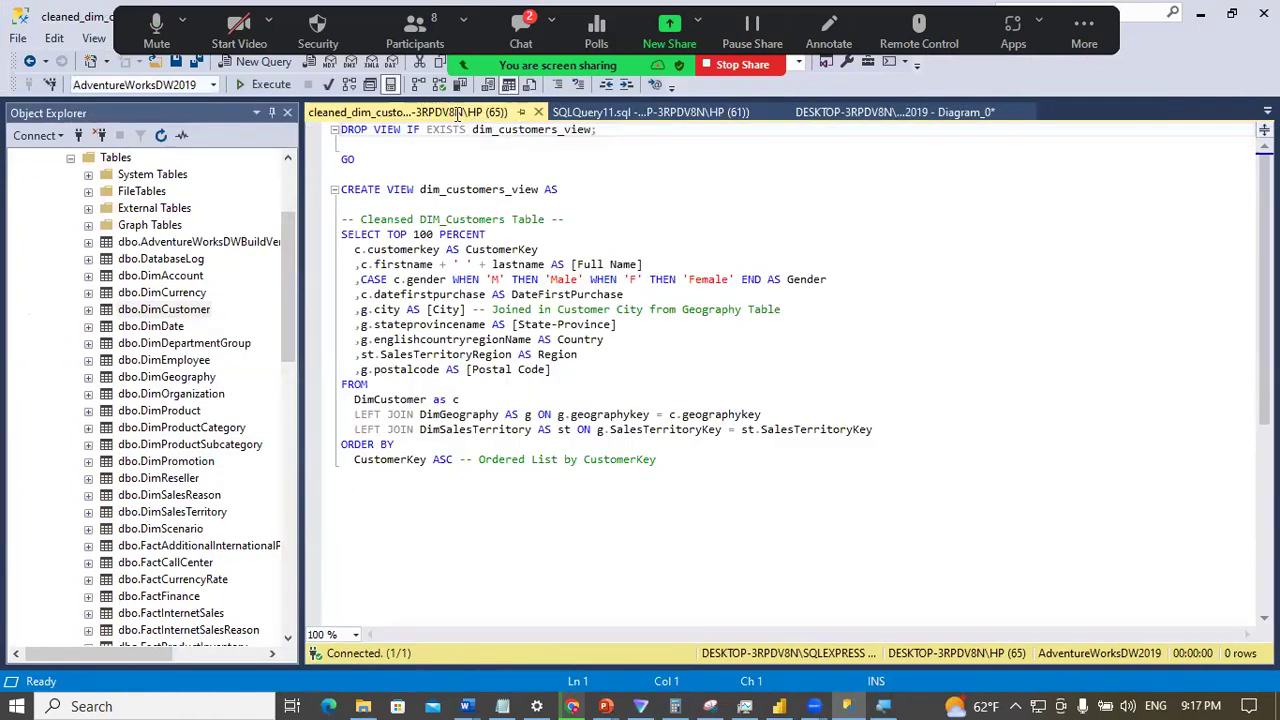
pyautogui.click(625, 112)
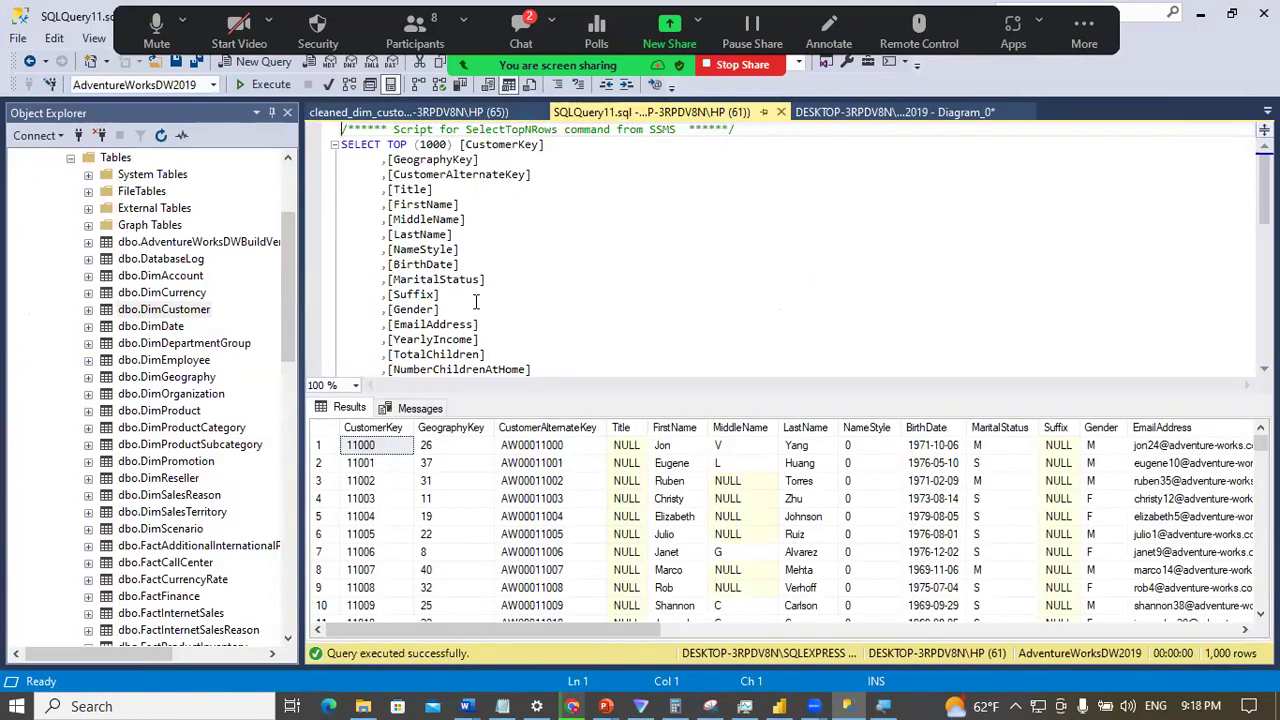
pyautogui.click(406, 427)
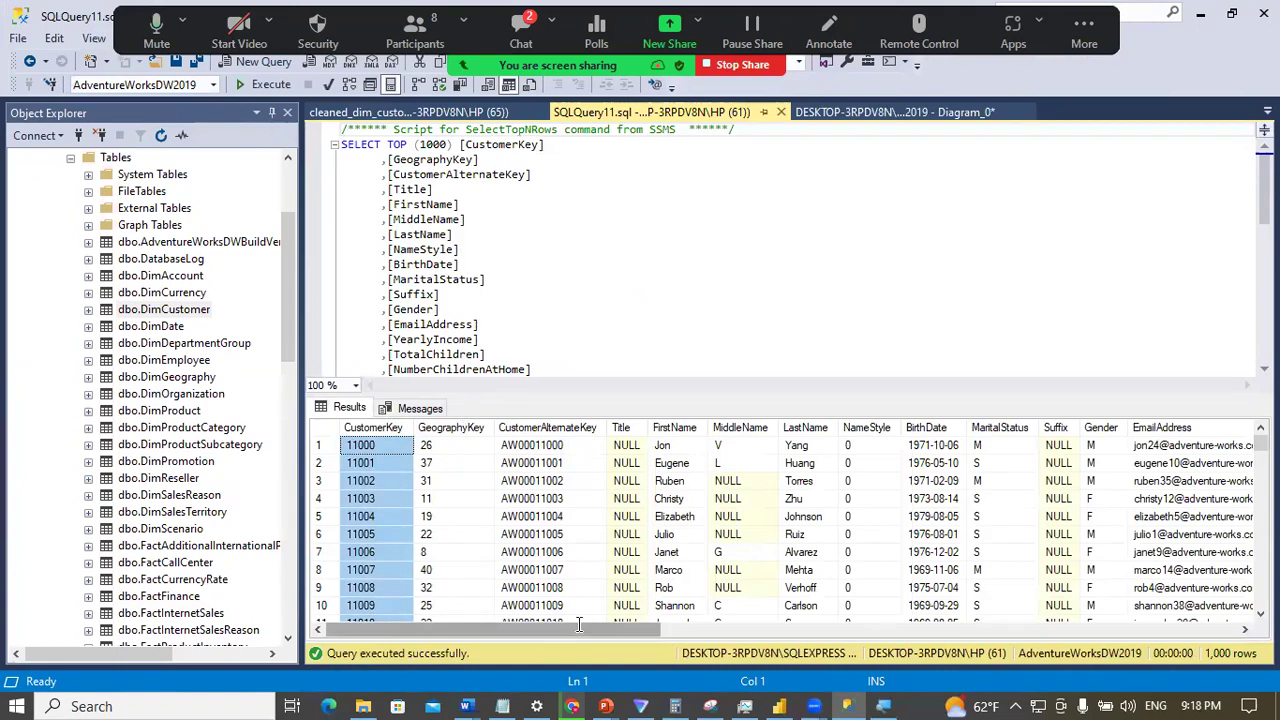
# Step: Examine the CustomerKey and GeographyKey columns in the DimCustomer query results
pyautogui.moveTo(577, 628); pyautogui.dragTo(418, 520)
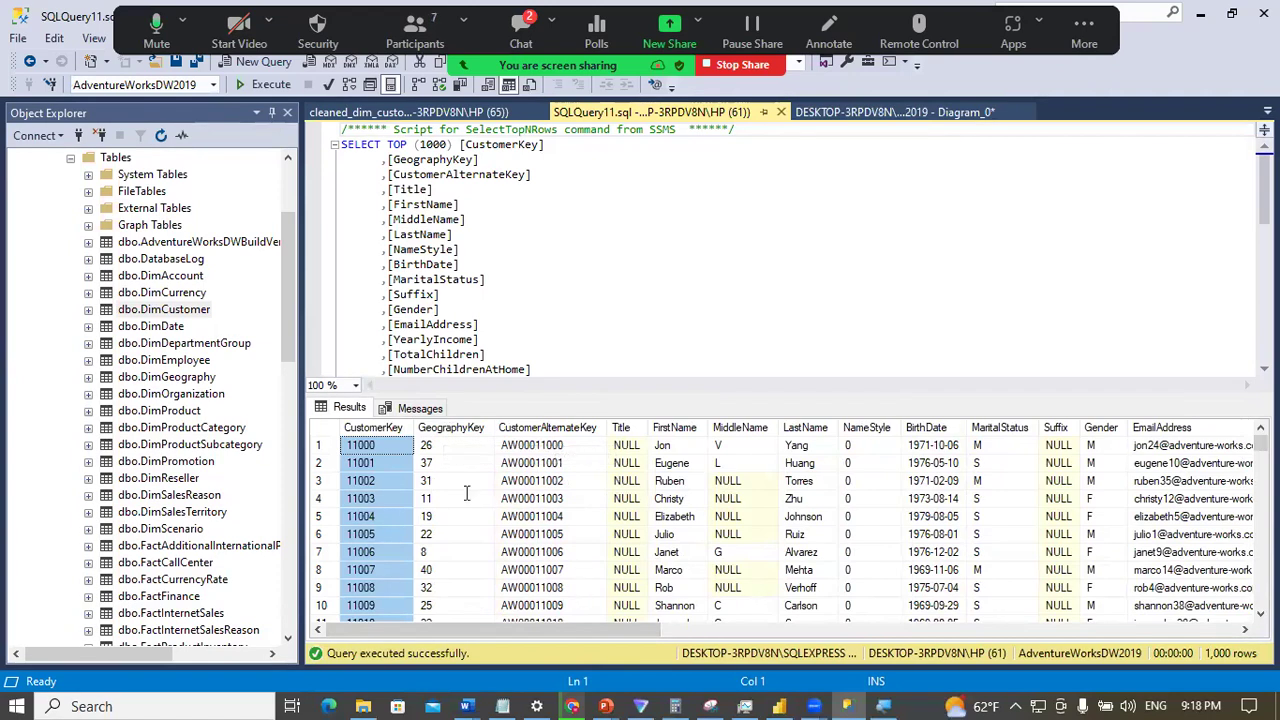
pyautogui.moveTo(536, 622); pyautogui.dragTo(620, 630)
pyautogui.click(383, 427)
pyautogui.click(450, 429)
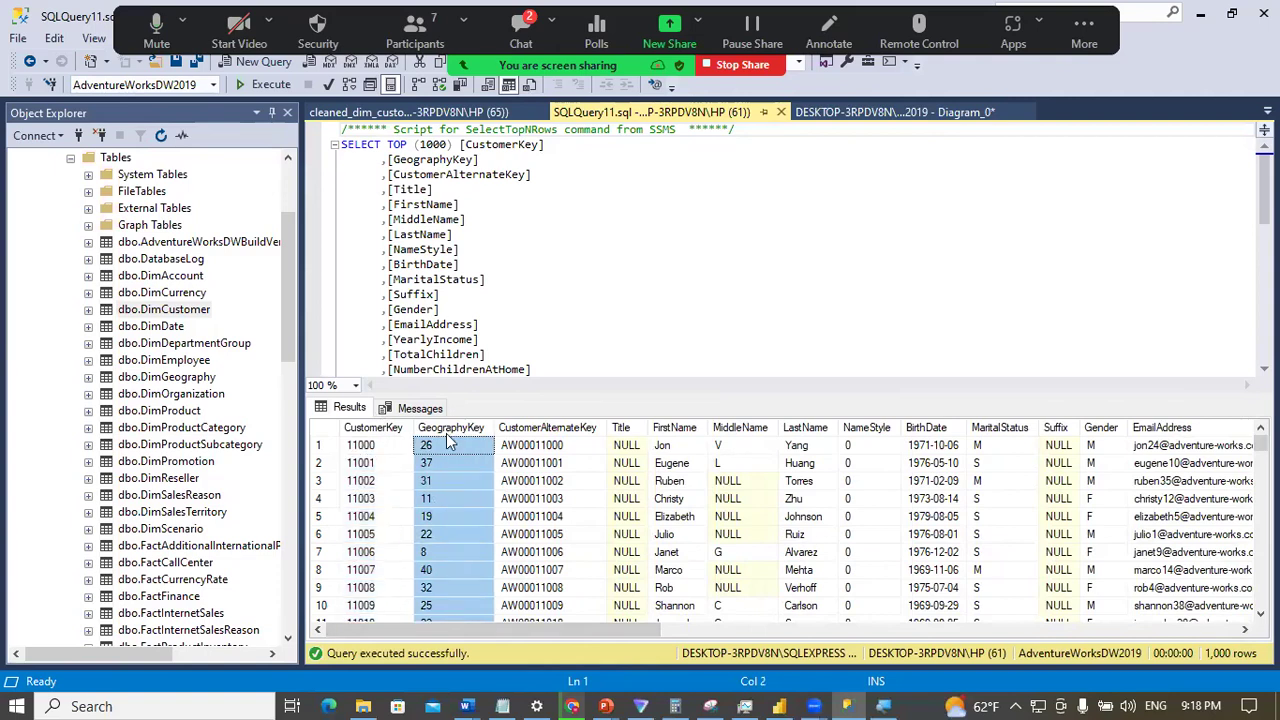
# Step: Comment out TOP 100 PERCENT in the SELECT statement of the dim_customers_view script
pyautogui.click(428, 106)
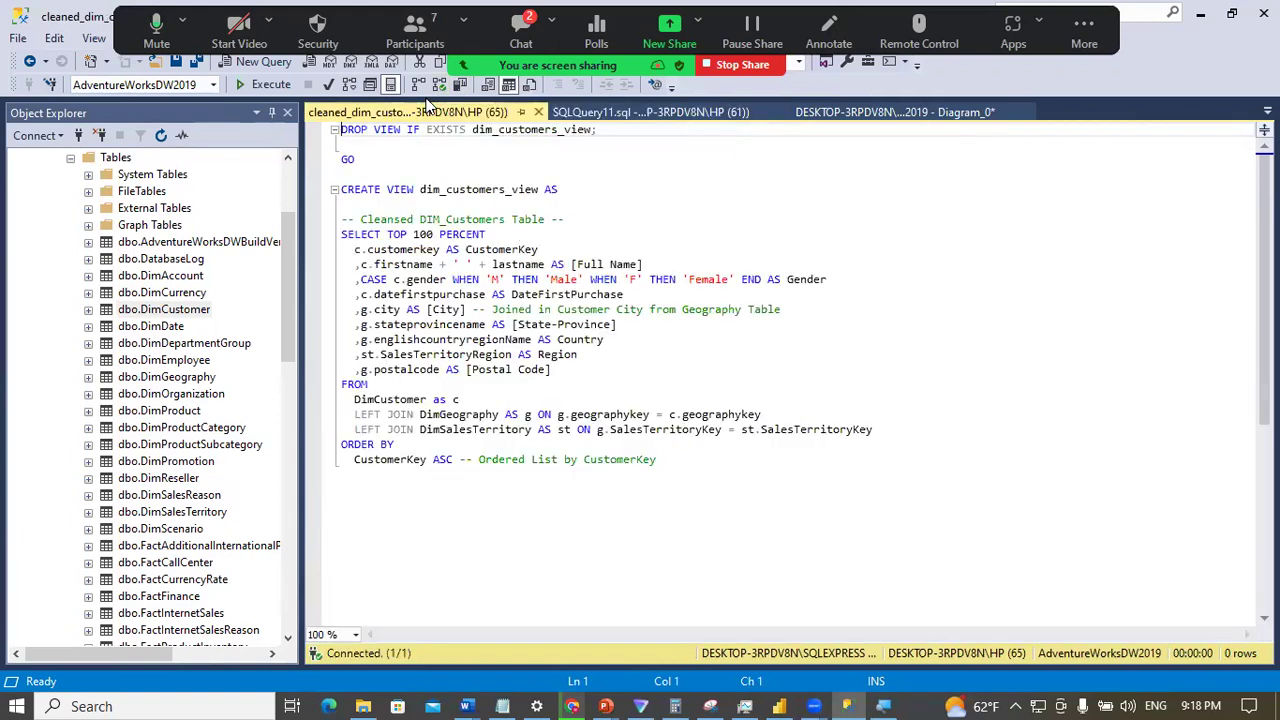
pyautogui.moveTo(341, 234); pyautogui.dragTo(674, 461)
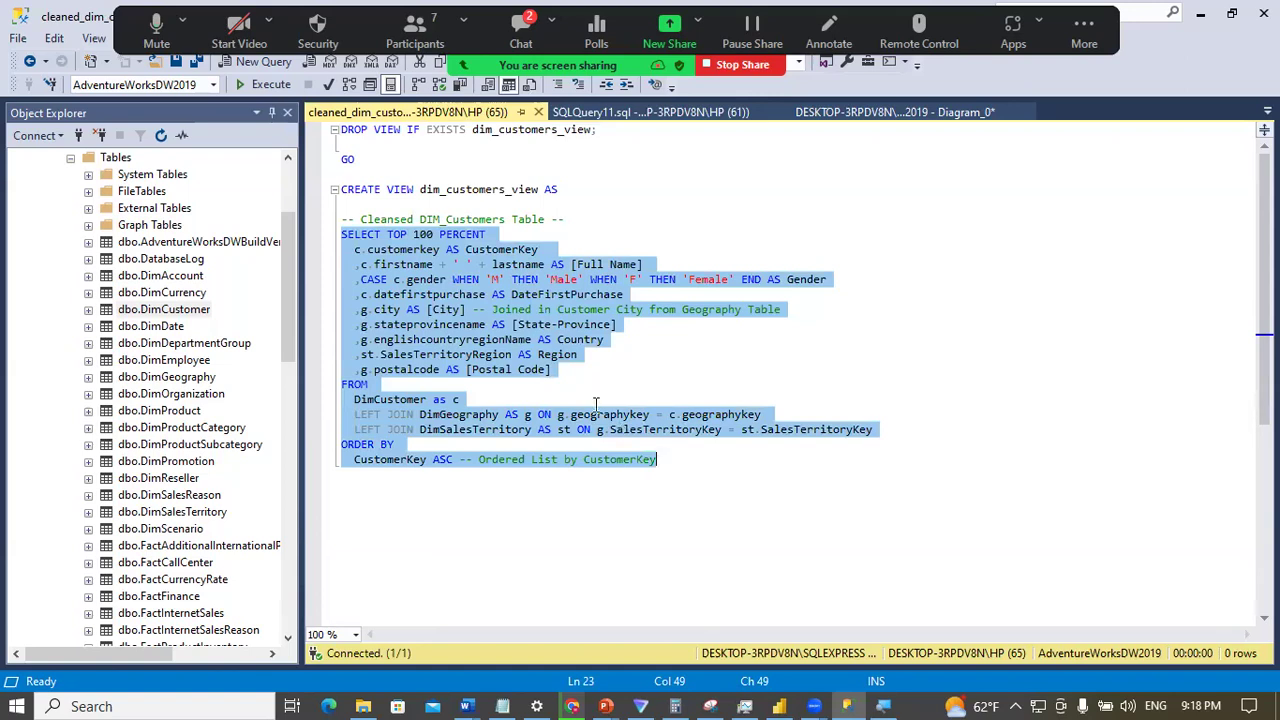
pyautogui.click(569, 381)
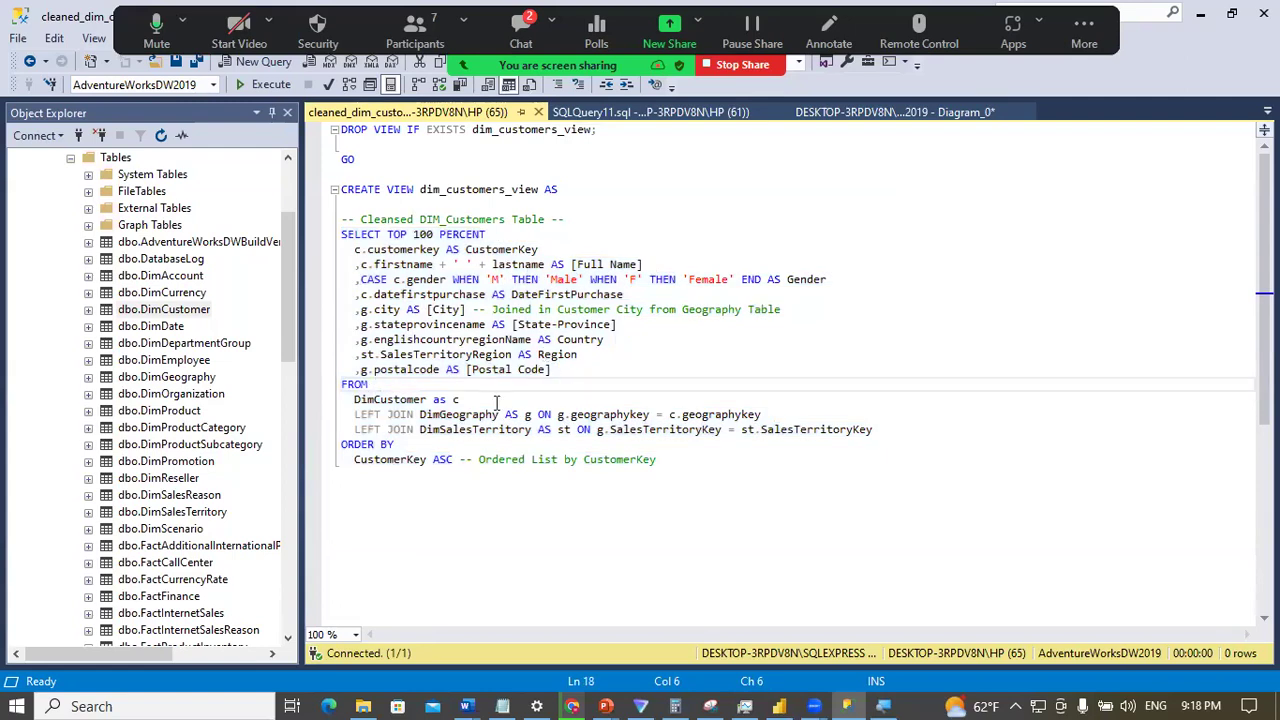
pyautogui.click(655, 460)
pyautogui.moveTo(655, 460); pyautogui.dragTo(323, 240)
pyautogui.moveTo(486, 236); pyautogui.dragTo(392, 240)
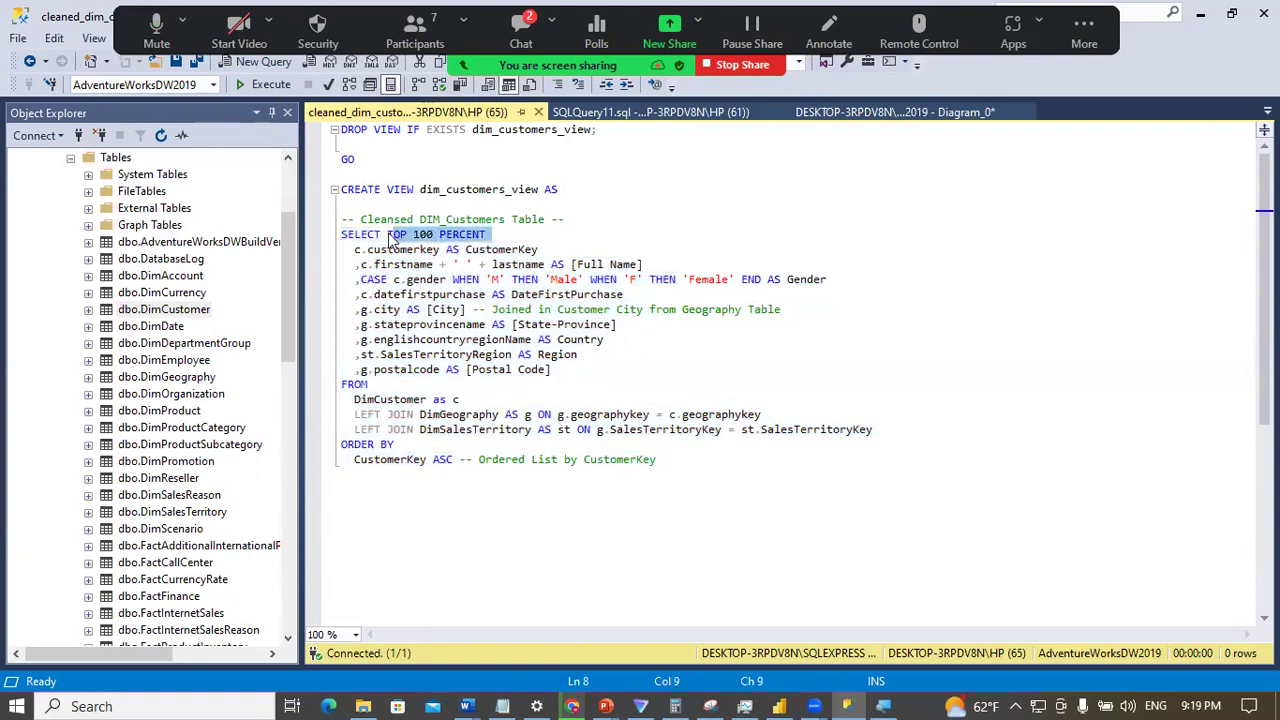
pyautogui.click(389, 238)
pyautogui.write('``')
pyautogui.press('BackSpace')
pyautogui.press('BackSpace')
pyautogui.write('--')
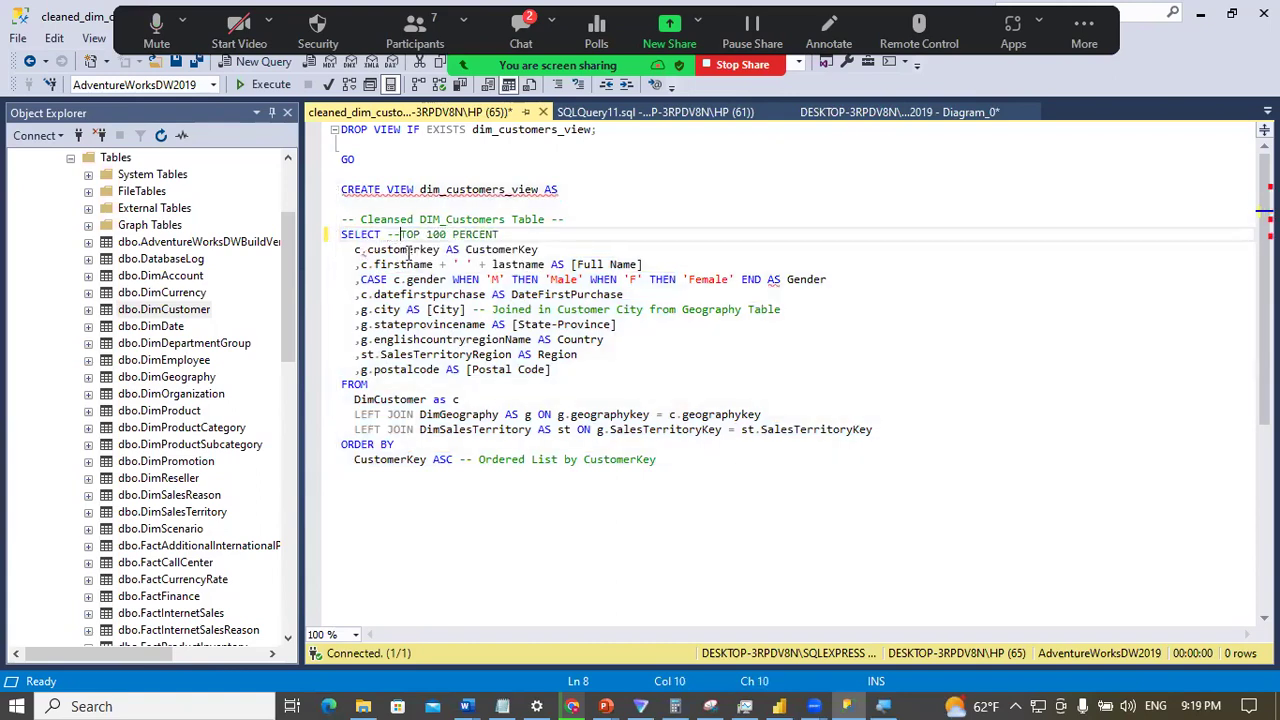
# Step: Compare DimCustomer's FirstName and MiddleName columns with the view script's Full Name and Gender expressions
pyautogui.click(650, 112)
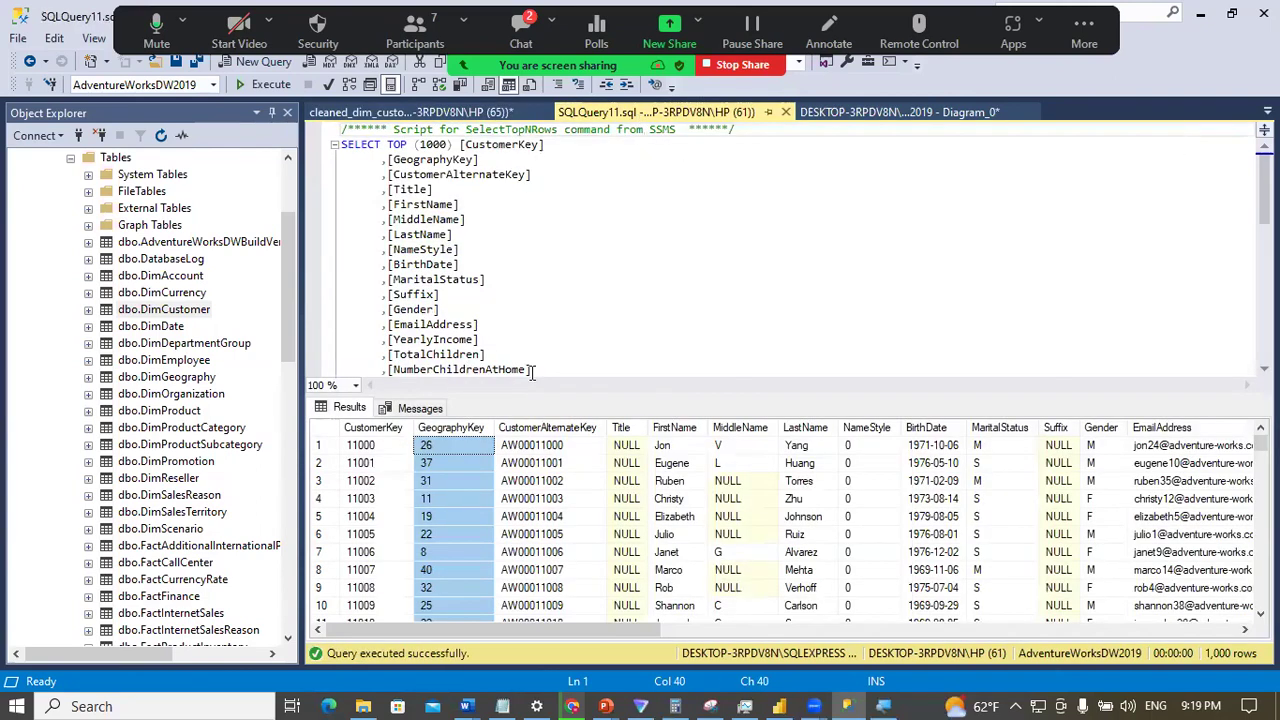
pyautogui.click(658, 428)
pyautogui.click(733, 428)
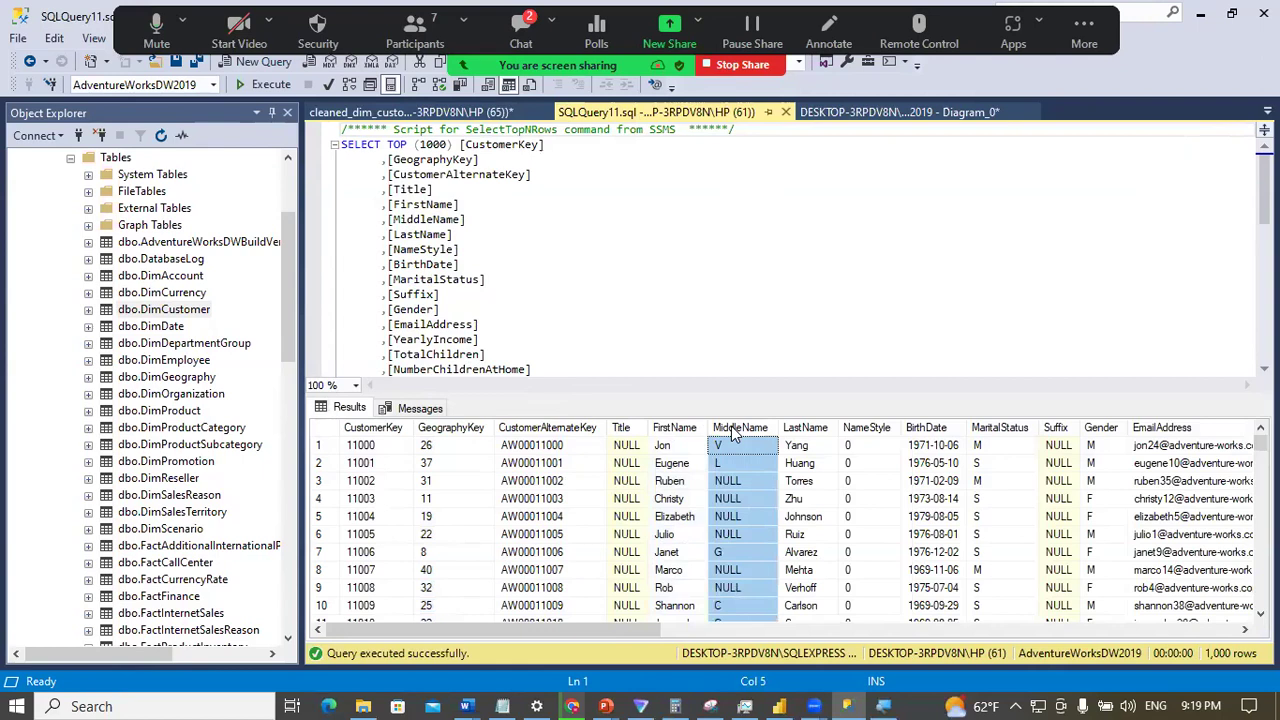
pyautogui.click(401, 106)
pyautogui.moveTo(358, 281); pyautogui.dragTo(555, 264)
pyautogui.moveTo(701, 292); pyautogui.dragTo(828, 281)
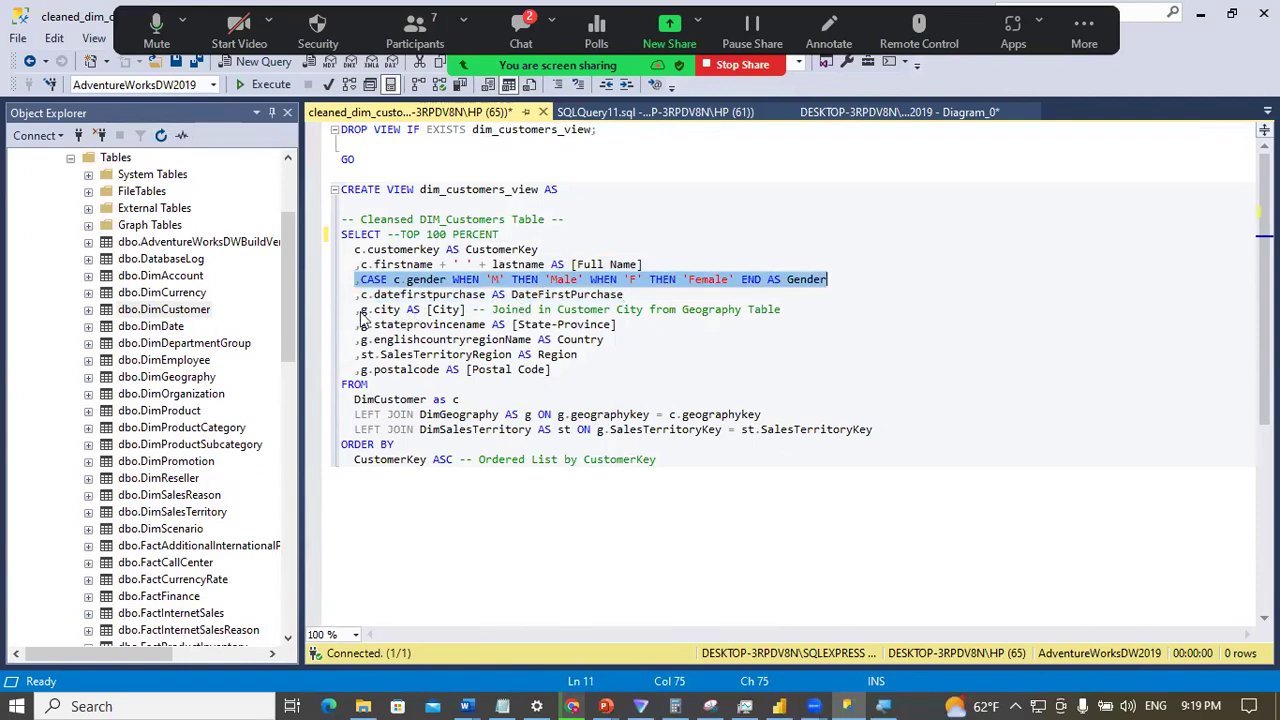
# Step: Examine the script's city, state-province, region and postal code columns along with the DimCustomer to DimGeography join
pyautogui.moveTo(359, 313); pyautogui.dragTo(403, 349)
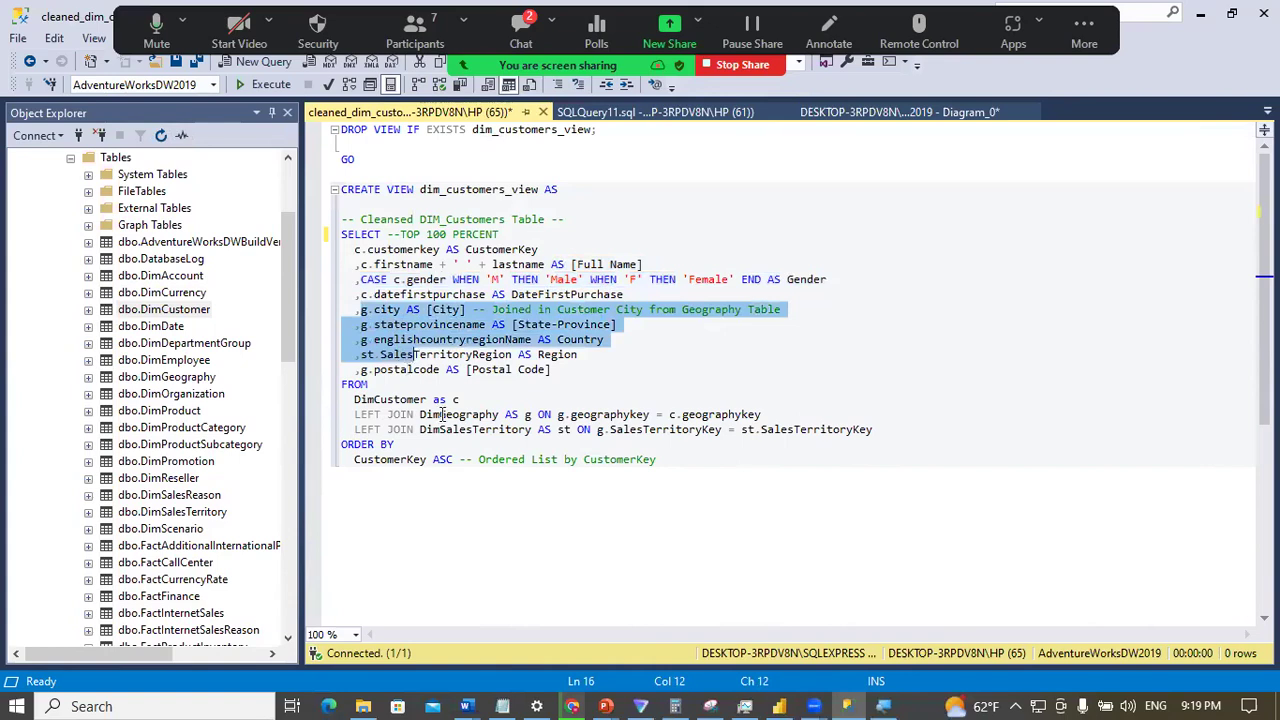
pyautogui.moveTo(354, 399); pyautogui.dragTo(765, 414)
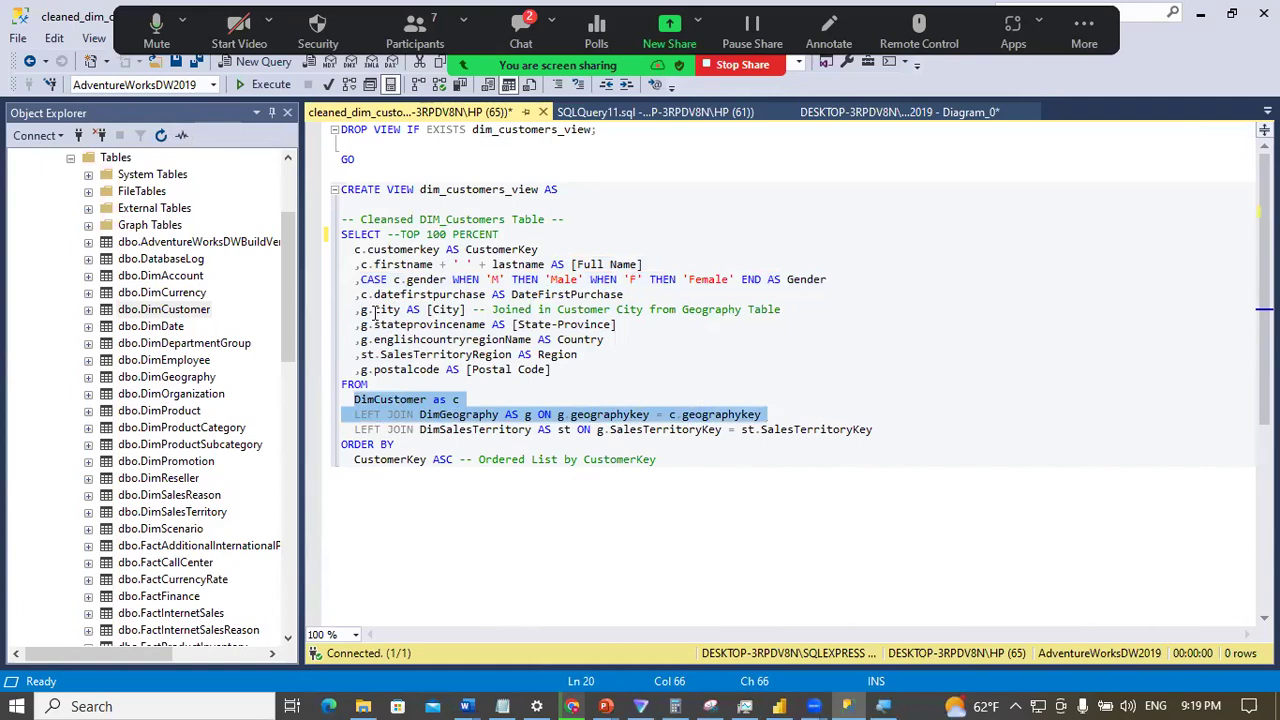
pyautogui.moveTo(374, 312); pyautogui.dragTo(447, 311)
pyautogui.moveTo(374, 325); pyautogui.dragTo(500, 331)
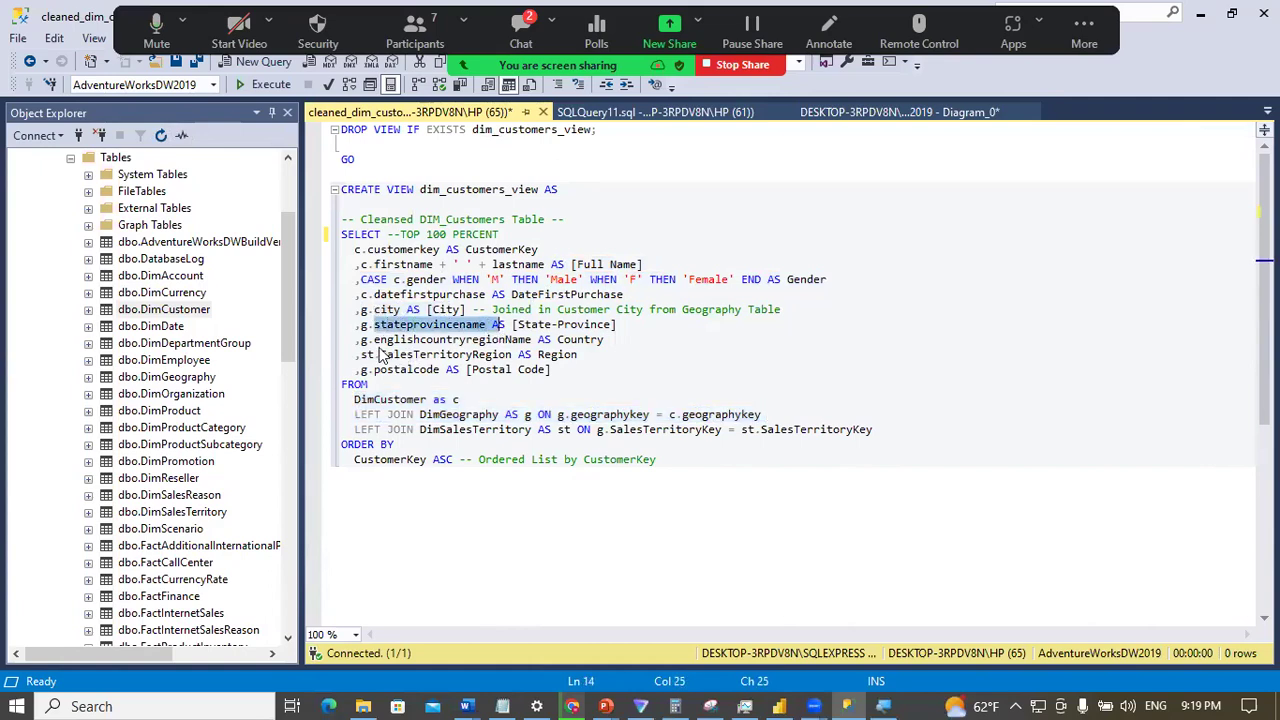
pyautogui.moveTo(381, 355); pyautogui.dragTo(545, 370)
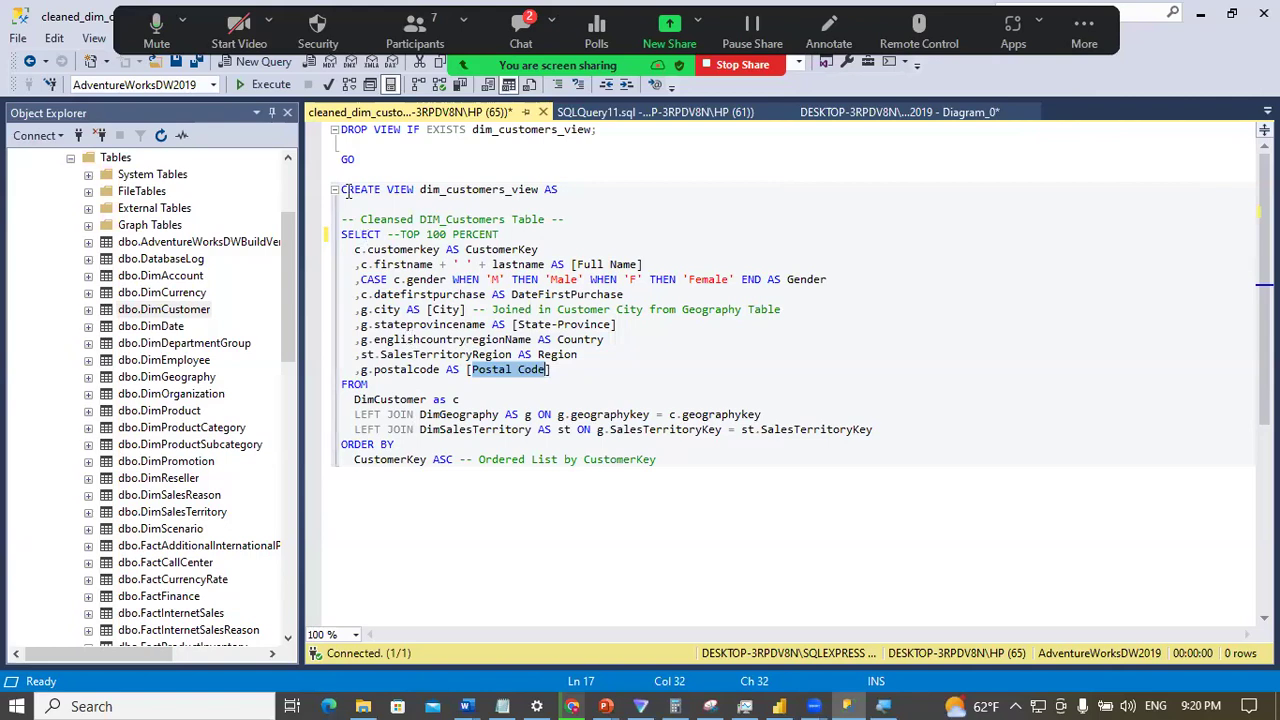
# Step: Run only the SELECT statement of the dim_customers_view script, from SELECT through the ORDER BY clause
pyautogui.moveTo(342, 190); pyautogui.dragTo(393, 266)
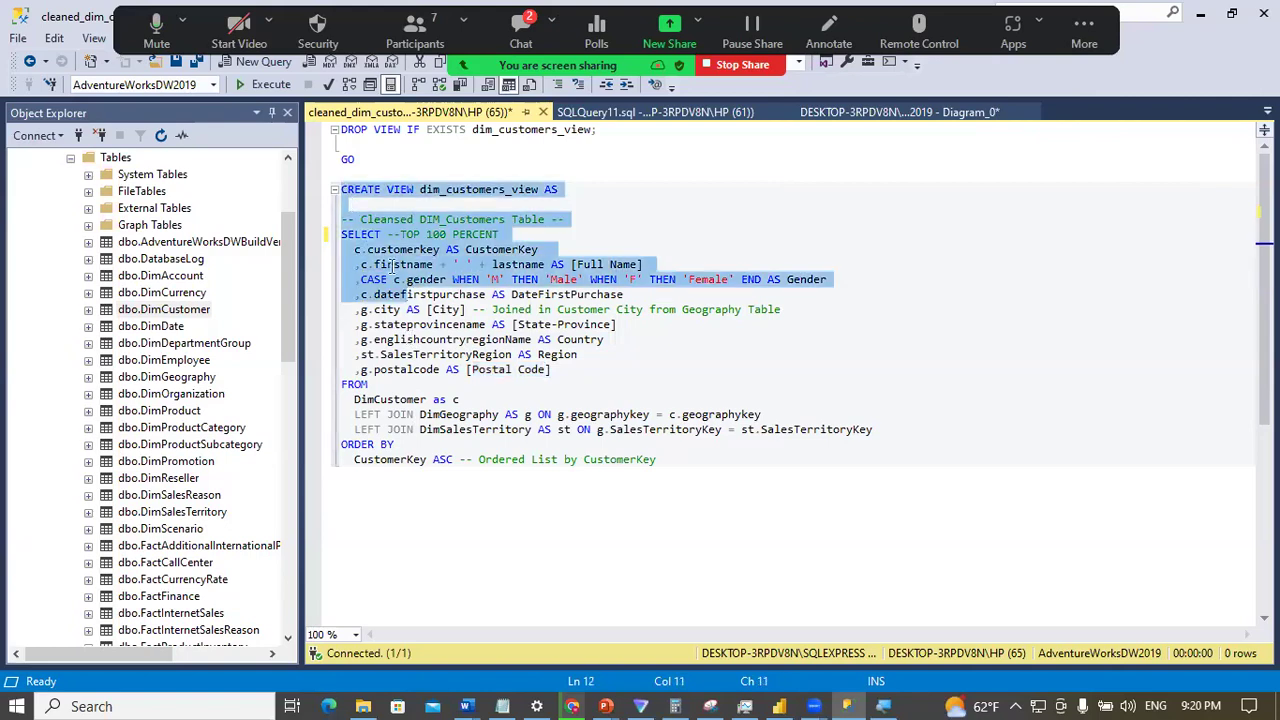
pyautogui.click(393, 265)
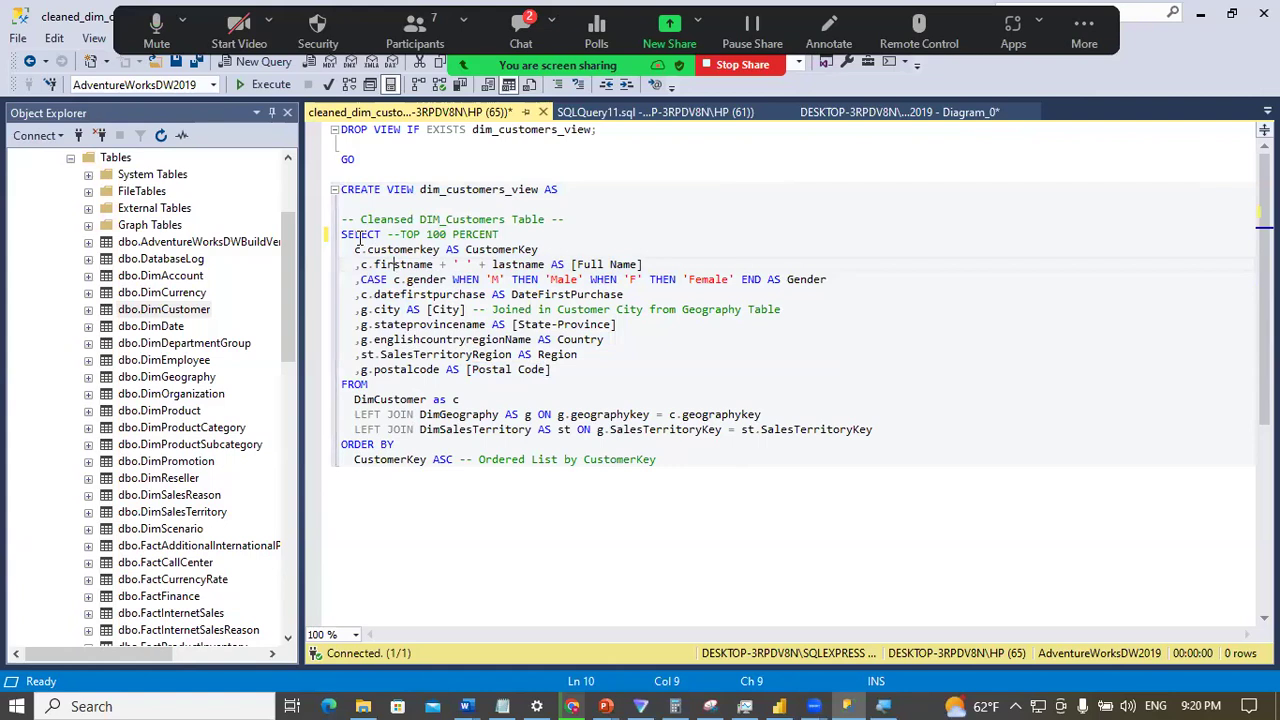
pyautogui.tripleClick(360, 237)
pyautogui.press('Left')
pyautogui.moveTo(357, 250); pyautogui.dragTo(697, 468)
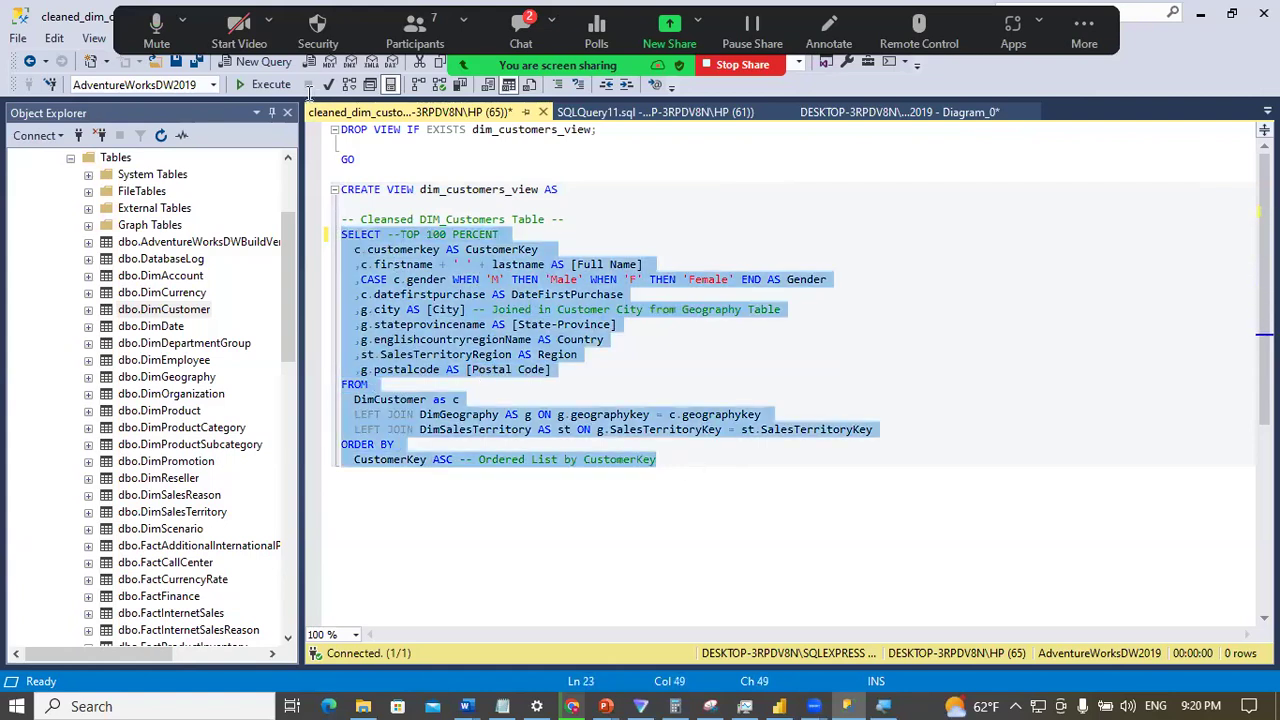
pyautogui.click(271, 84)
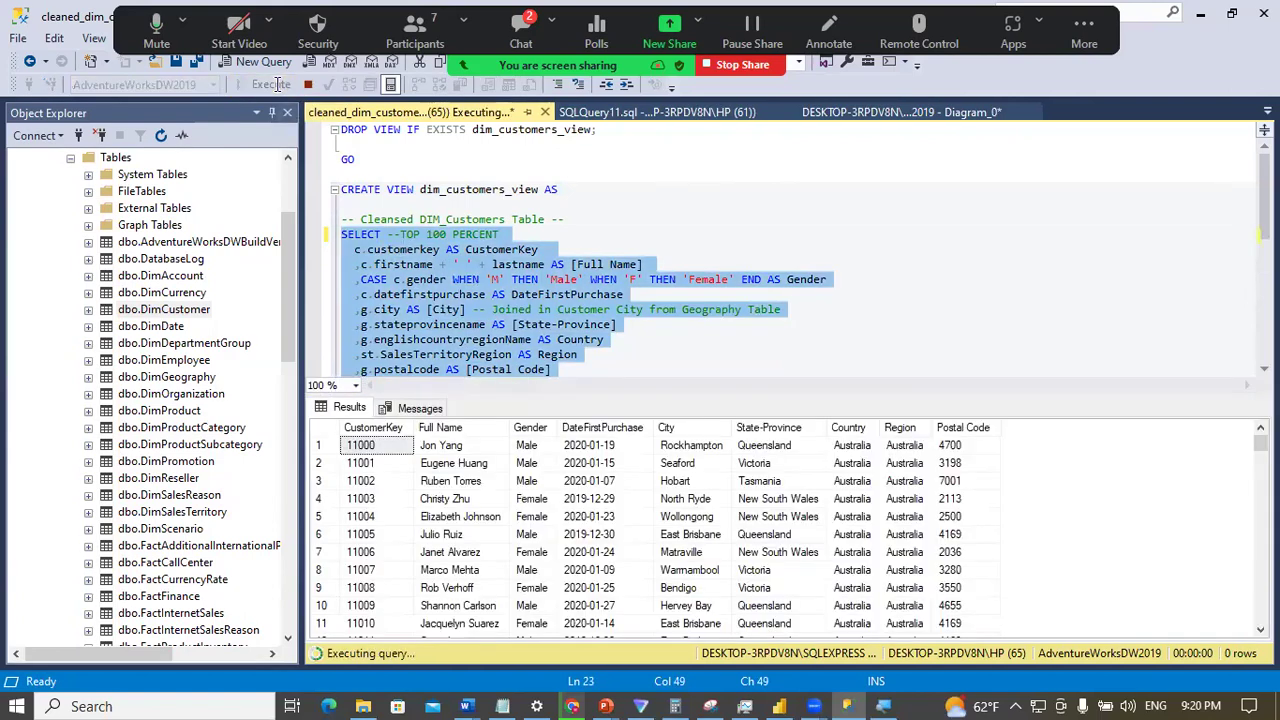
# Step: Examine the Gender, DateFirstPurchase and State-Province columns in the cleaned customer results
pyautogui.click(395, 427)
pyautogui.click(522, 428)
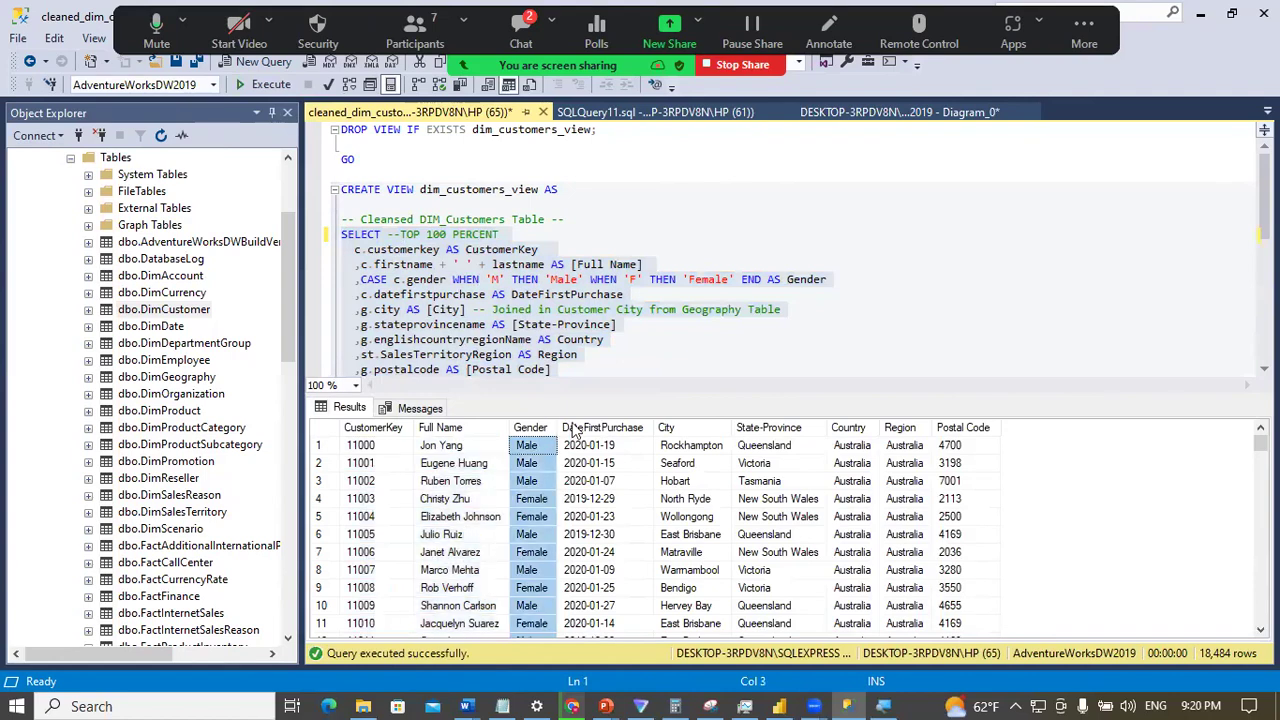
pyautogui.click(603, 428)
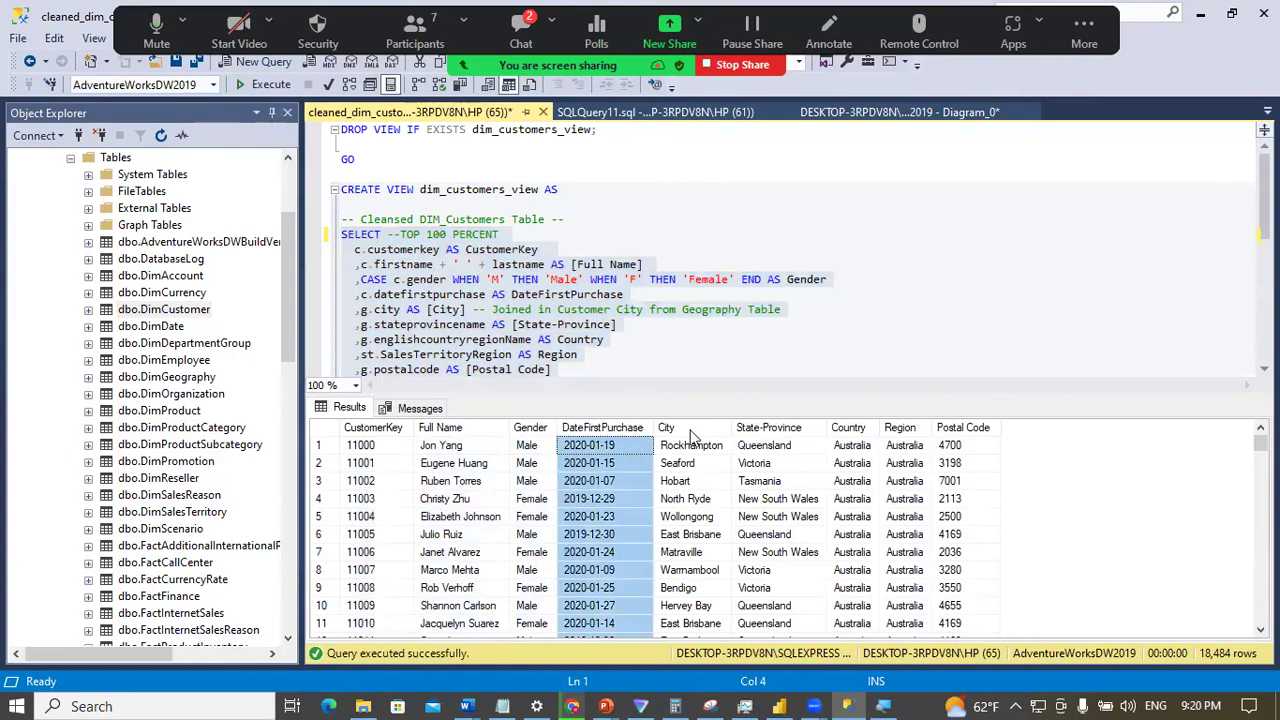
pyautogui.click(738, 428)
pyautogui.click(742, 428)
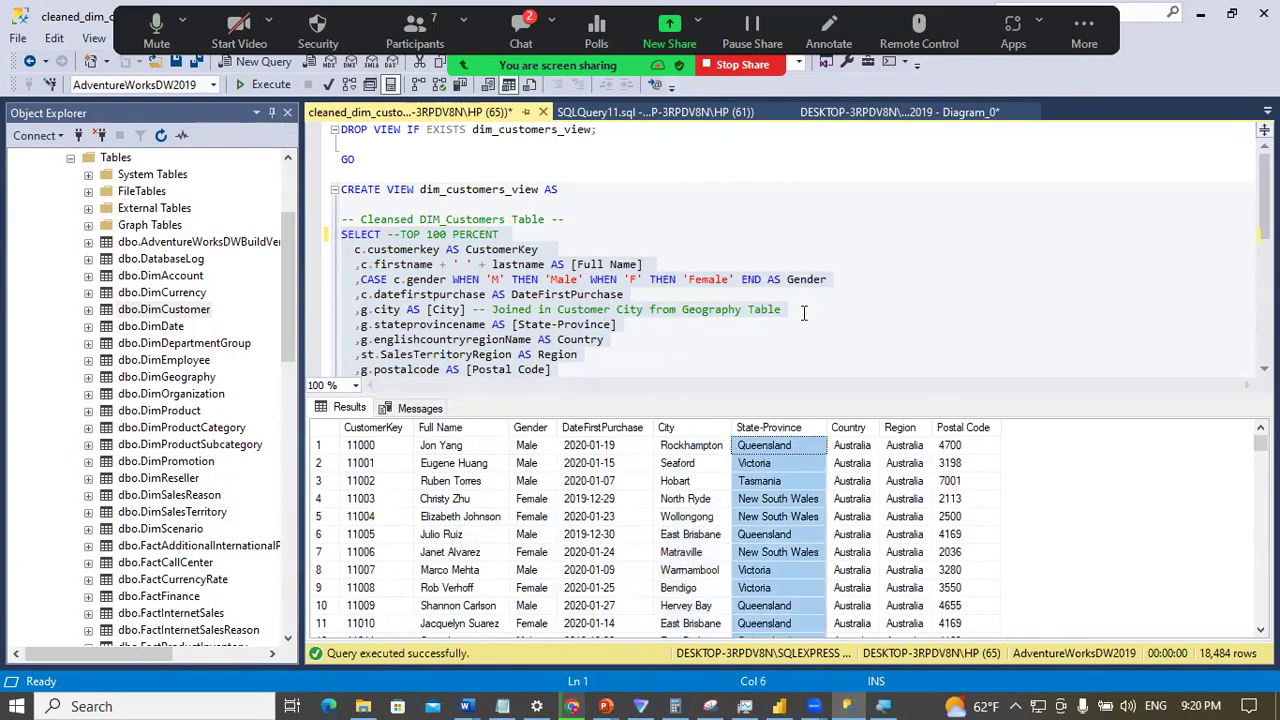
# Step: Compare the full set of original DimCustomer columns with the cleaned customer query results
pyautogui.click(684, 112)
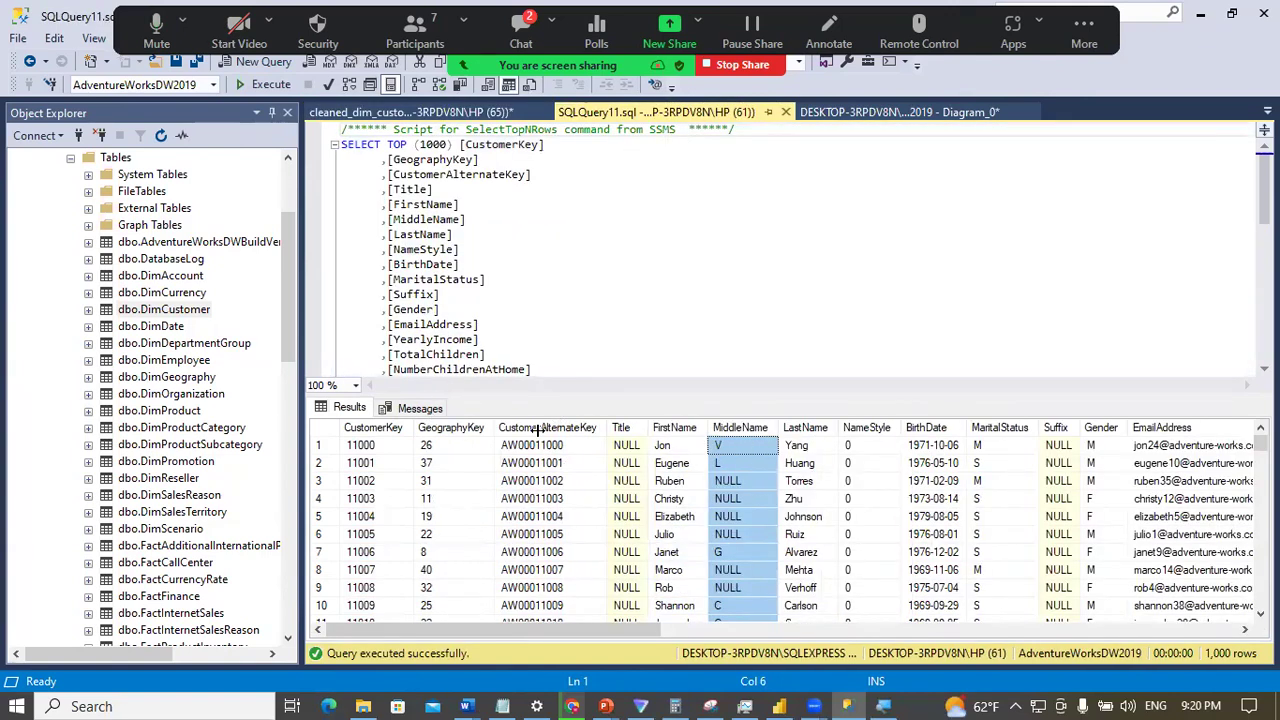
pyautogui.moveTo(571, 627); pyautogui.dragTo(789, 627)
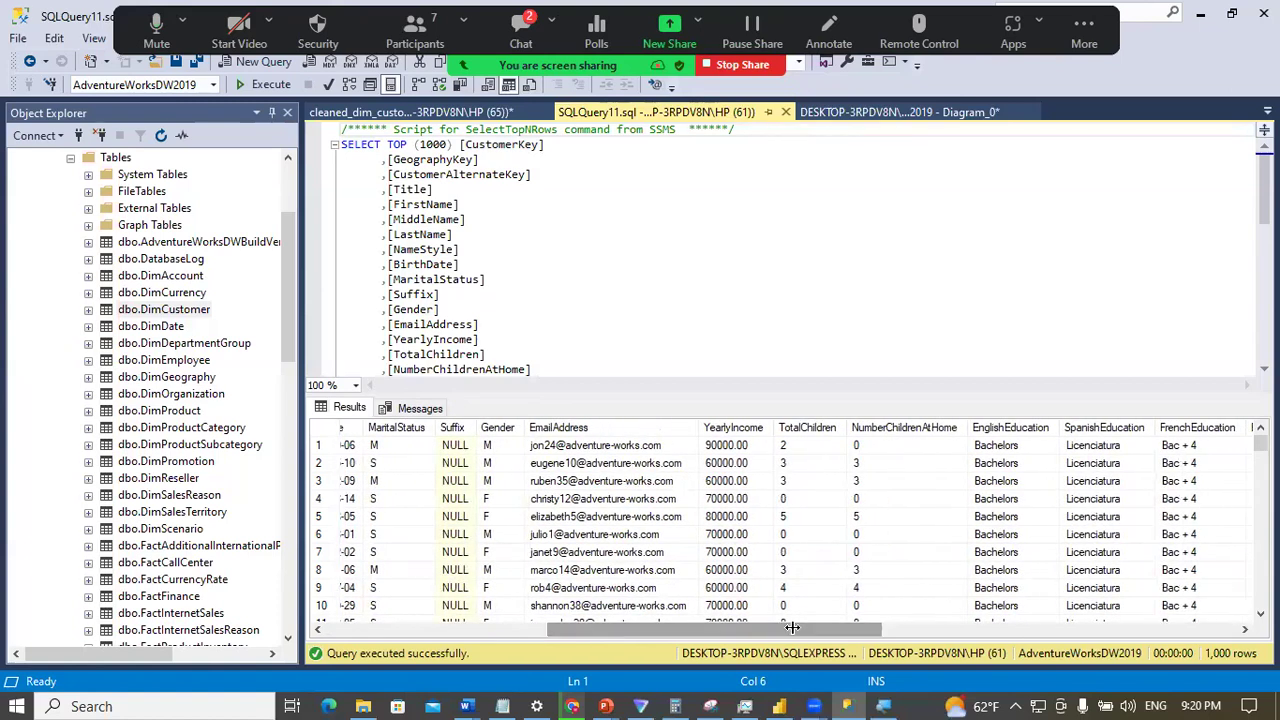
pyautogui.moveTo(791, 627); pyautogui.dragTo(555, 625)
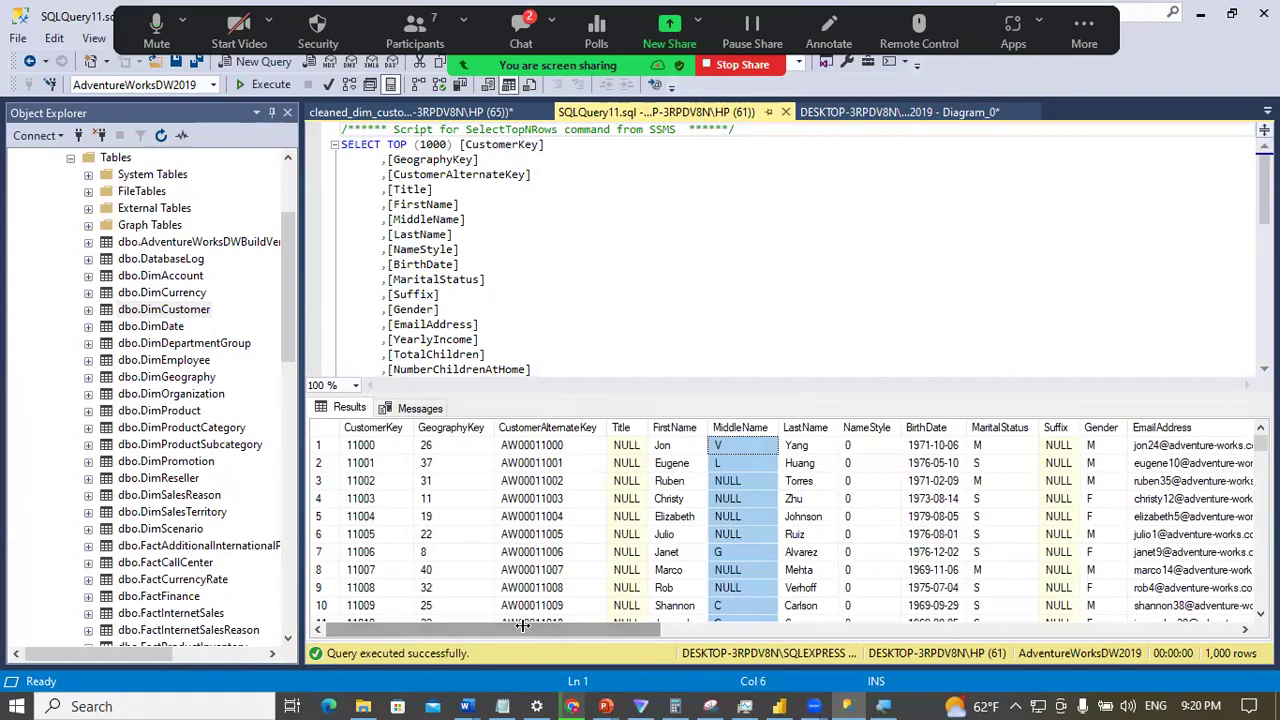
pyautogui.click(438, 113)
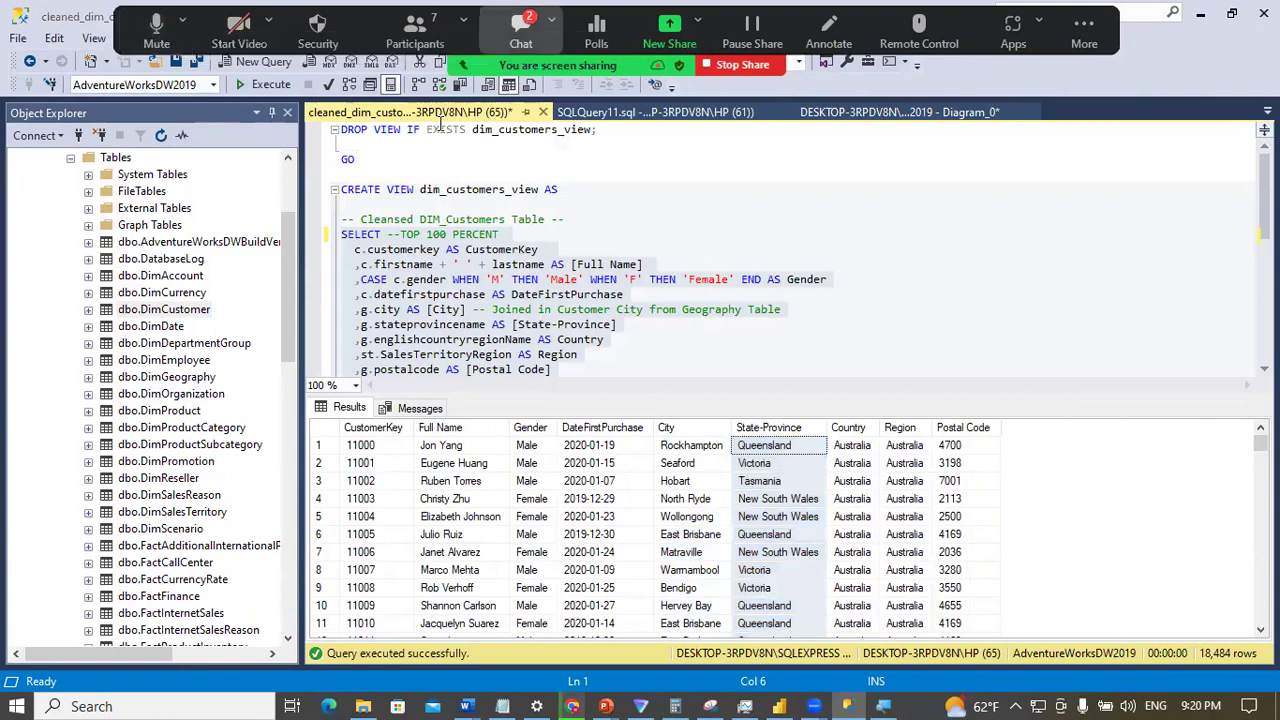
pyautogui.hotkey('alt', 'h')
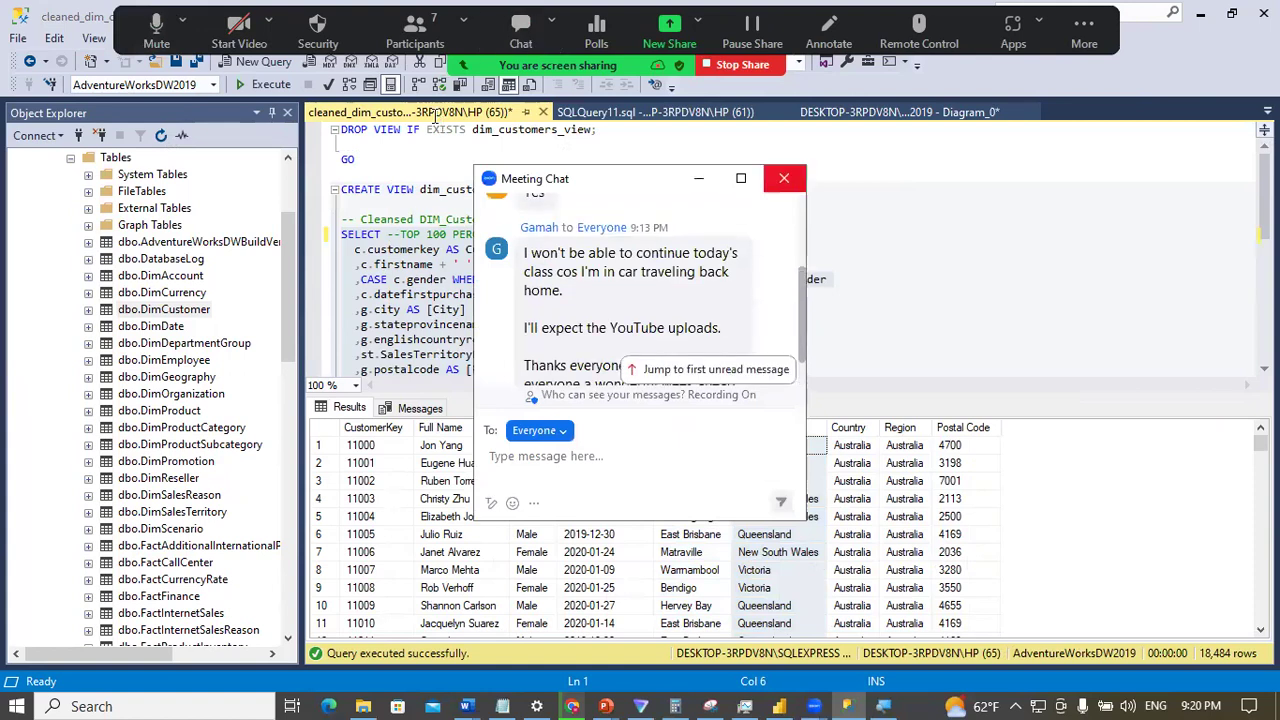
pyautogui.hotkey('alt', 'h')
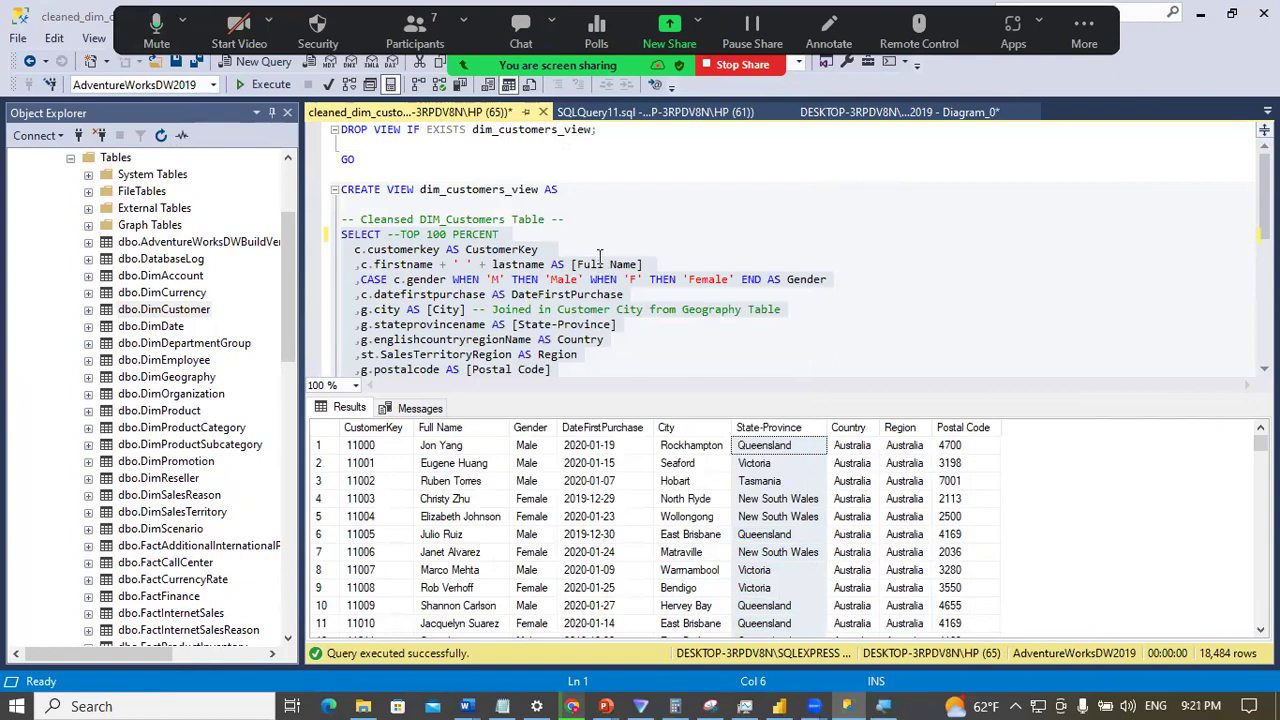
# Step: Read through the dim_customers_view script down to its ORDER BY clause and back up to the DROP VIEW line
pyautogui.click(600, 261)
pyautogui.press('Down')
pyautogui.press('Down')
pyautogui.press('Down')
pyautogui.press('Down')
pyautogui.press('Down')
pyautogui.press('Down')
pyautogui.press('Down')
pyautogui.press('Down')
pyautogui.press('Down')
pyautogui.press('Down')
pyautogui.press('Down')
pyautogui.press('Down')
pyautogui.press('Down')
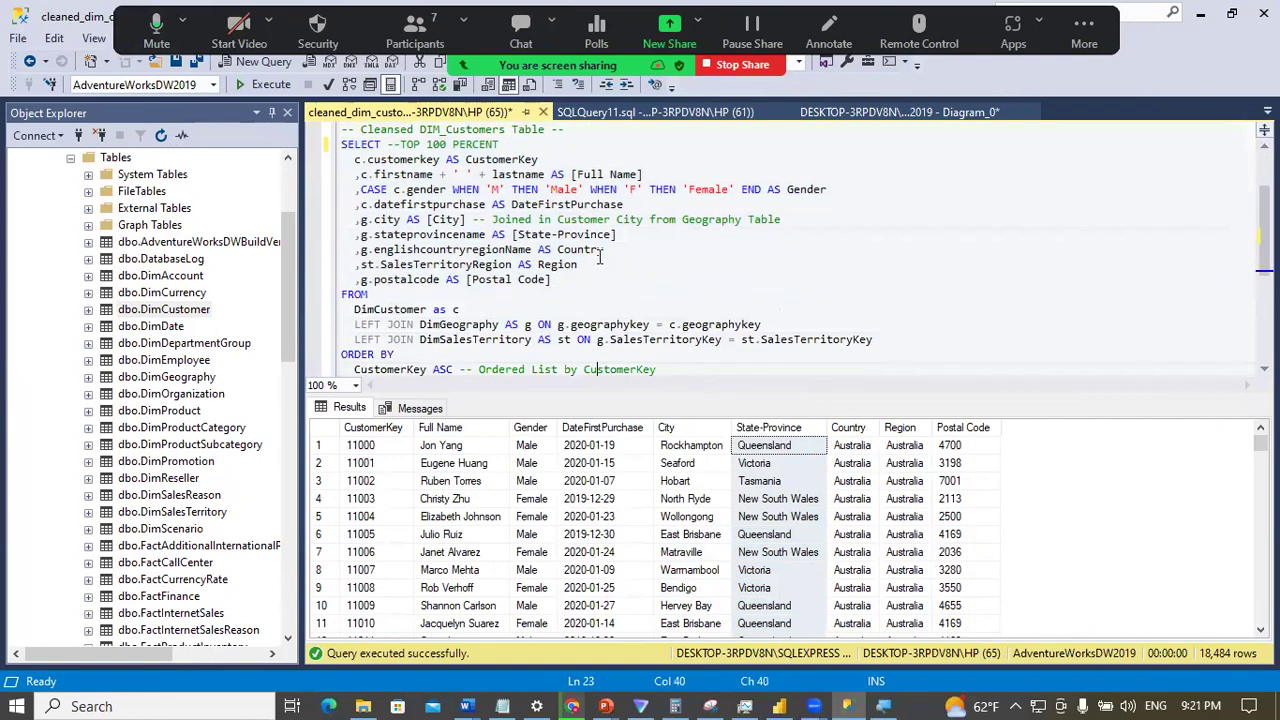
pyautogui.press('Up')
pyautogui.press('Up')
pyautogui.press('Up')
pyautogui.press('Up')
pyautogui.press('Up')
pyautogui.press('Up')
pyautogui.press('Up')
pyautogui.press('Up')
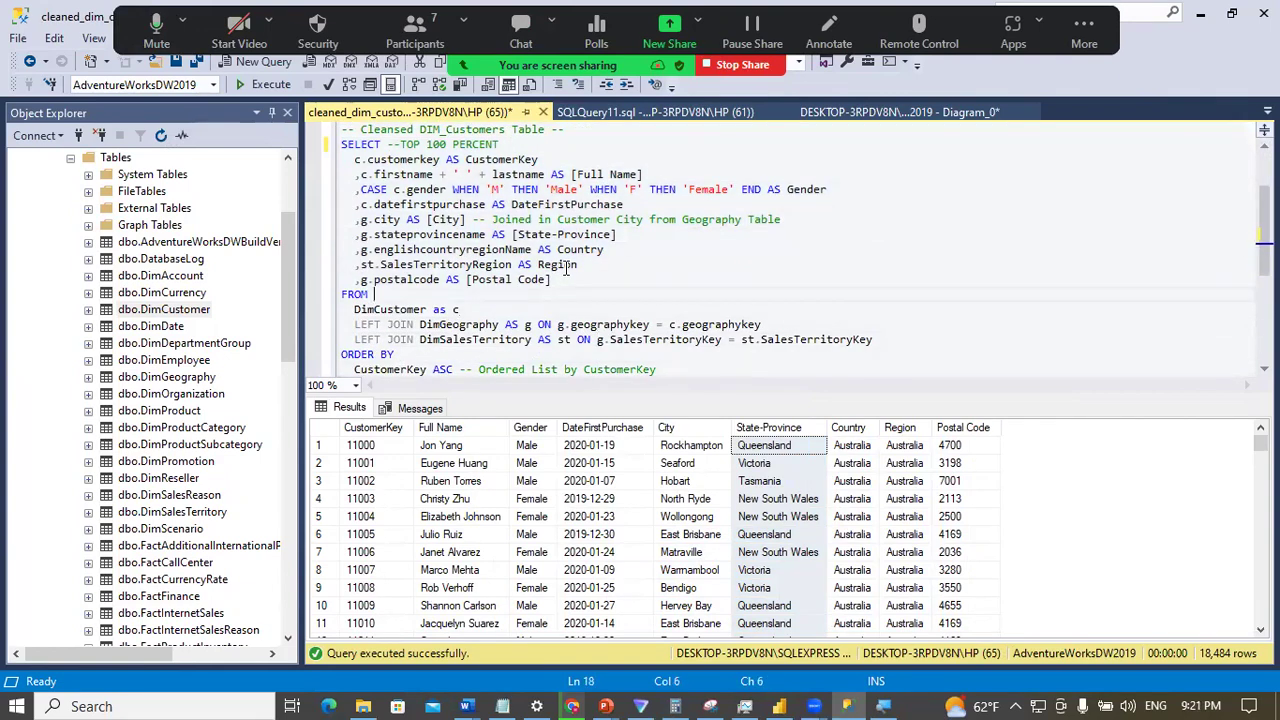
pyautogui.press('Up')
pyautogui.press('Up')
pyautogui.press('Up')
pyautogui.press('Up')
pyautogui.press('Up')
pyautogui.press('Up')
pyautogui.press('Up')
pyautogui.press('Up')
pyautogui.press('Up')
pyautogui.press('Up')
pyautogui.press('Up')
pyautogui.press('Up')
pyautogui.press('Up')
pyautogui.press('Up')
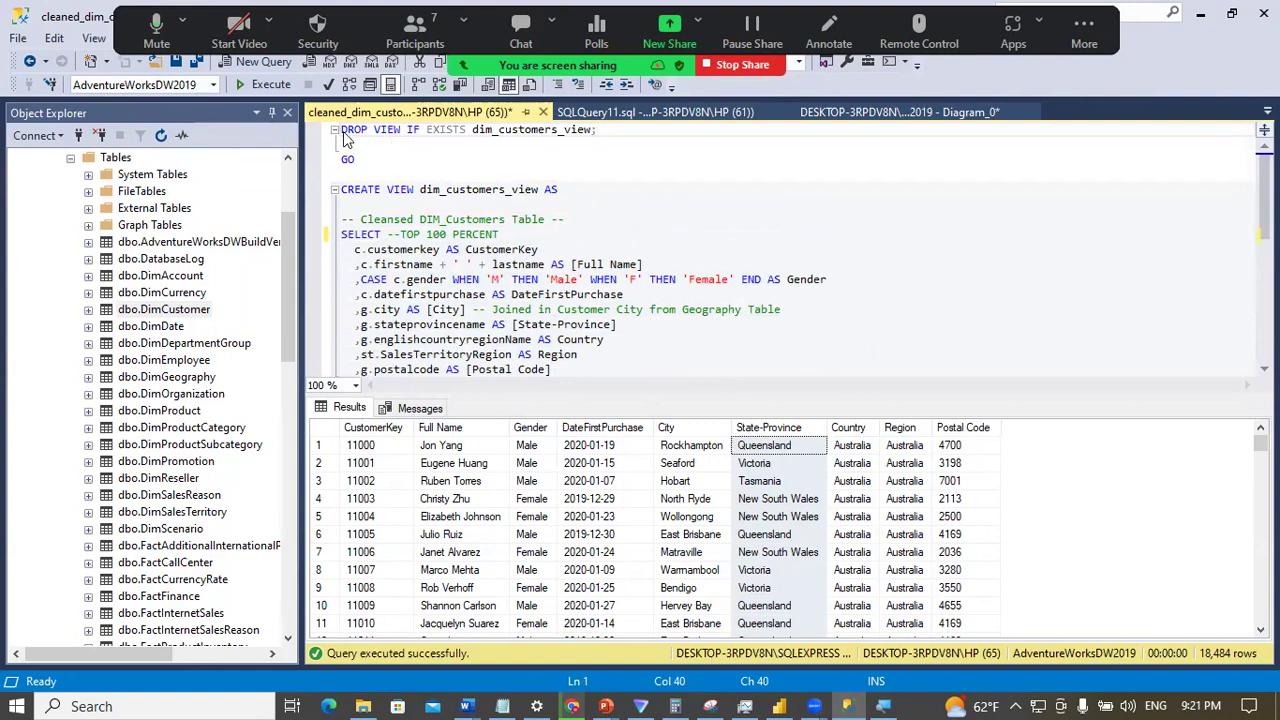
# Step: Examine the script's DROP VIEW IF EXISTS, CREATE VIEW dim_customers_view and SELECT parts one after another
pyautogui.moveTo(343, 136); pyautogui.dragTo(587, 142)
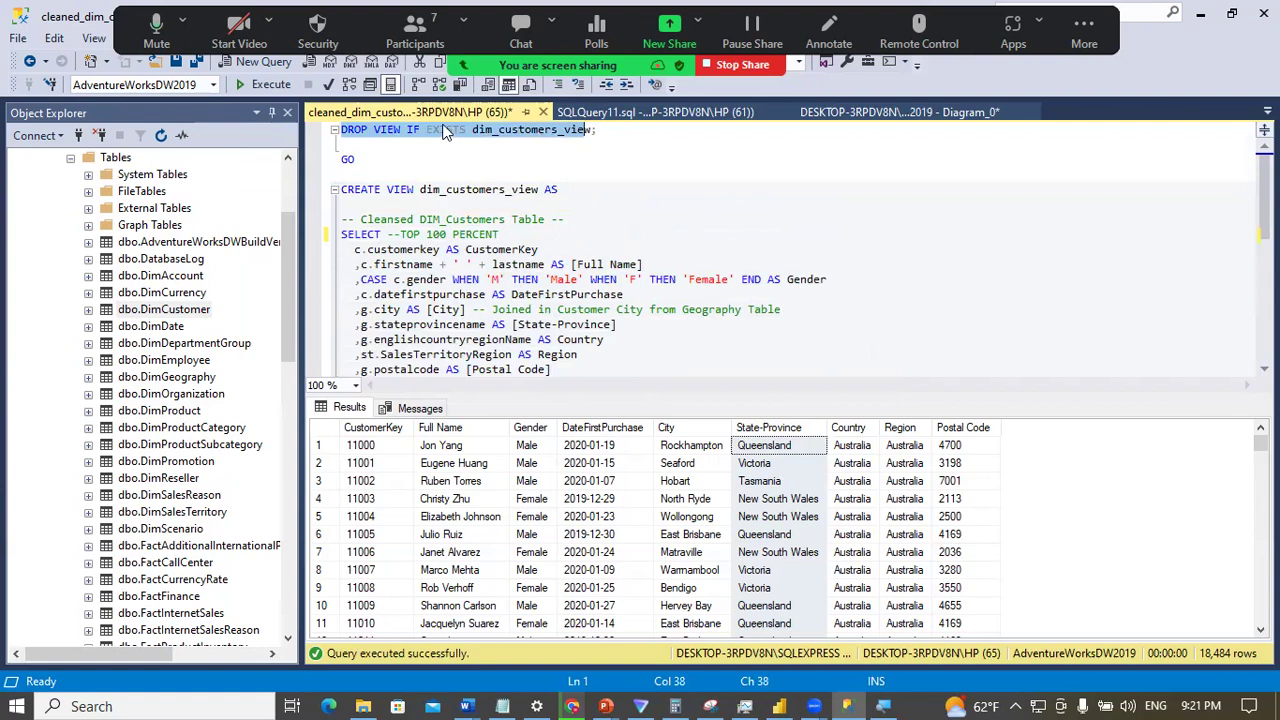
pyautogui.click(610, 137)
pyautogui.moveTo(610, 137); pyautogui.dragTo(322, 141)
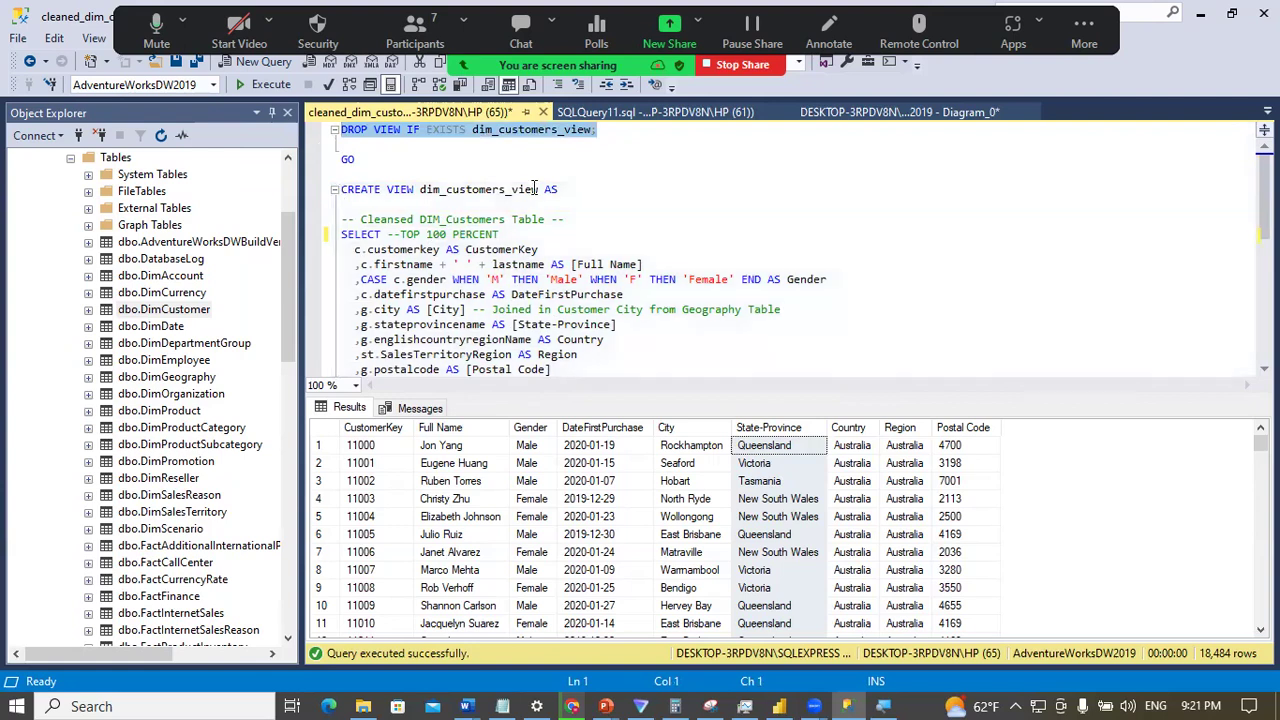
pyautogui.moveTo(341, 190); pyautogui.dragTo(564, 188)
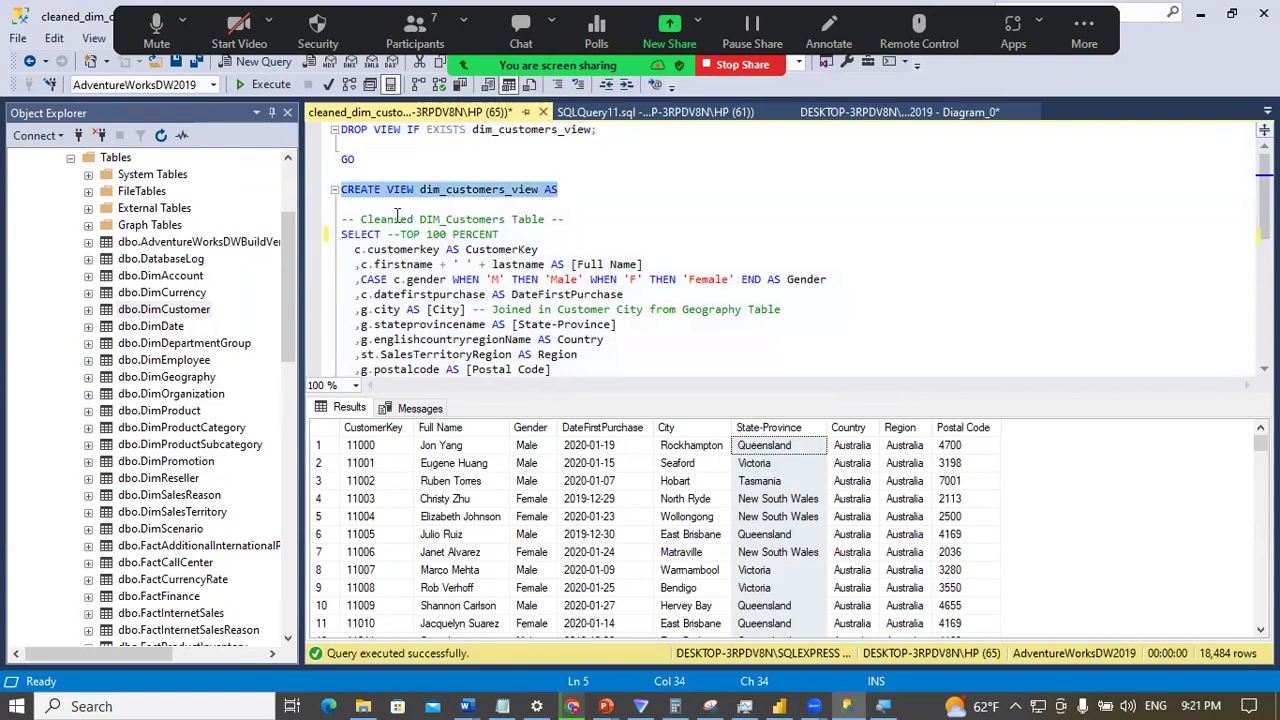
pyautogui.moveTo(333, 234); pyautogui.dragTo(571, 374)
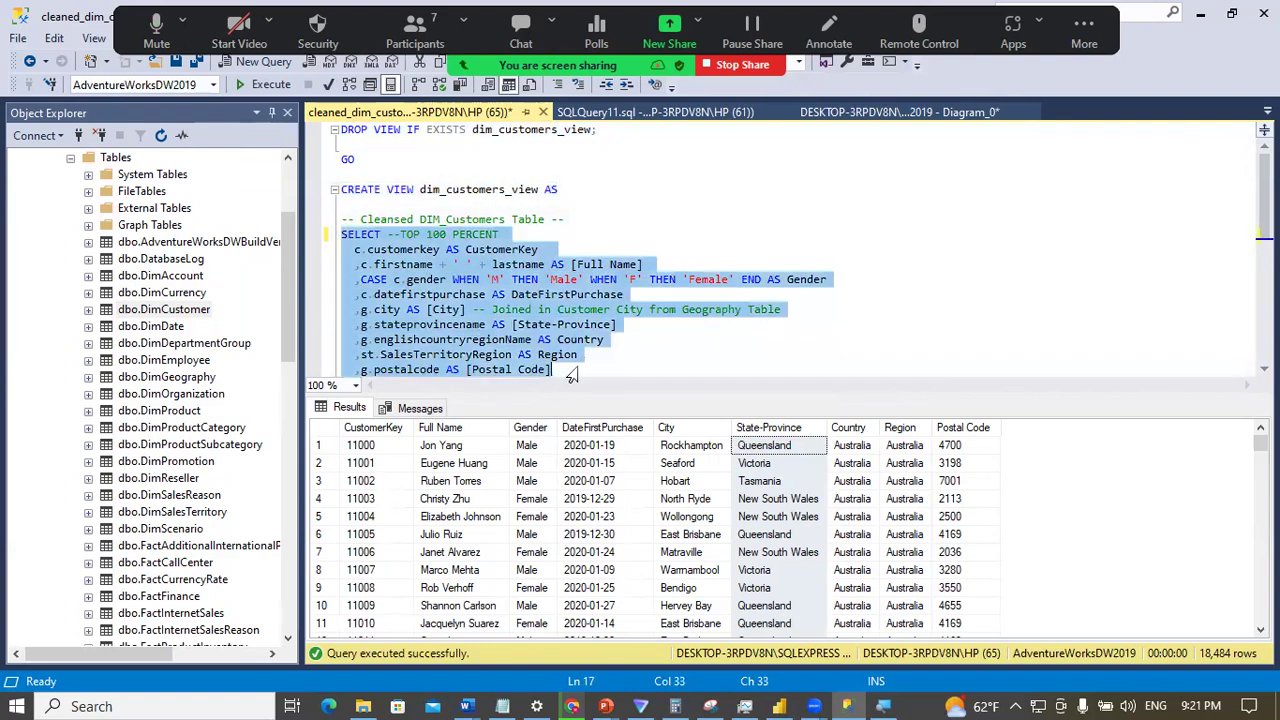
# Step: Review the commented-out TOP 100 PERCENT and the ORDER BY clause in the dim_customers_view script
pyautogui.click(390, 202)
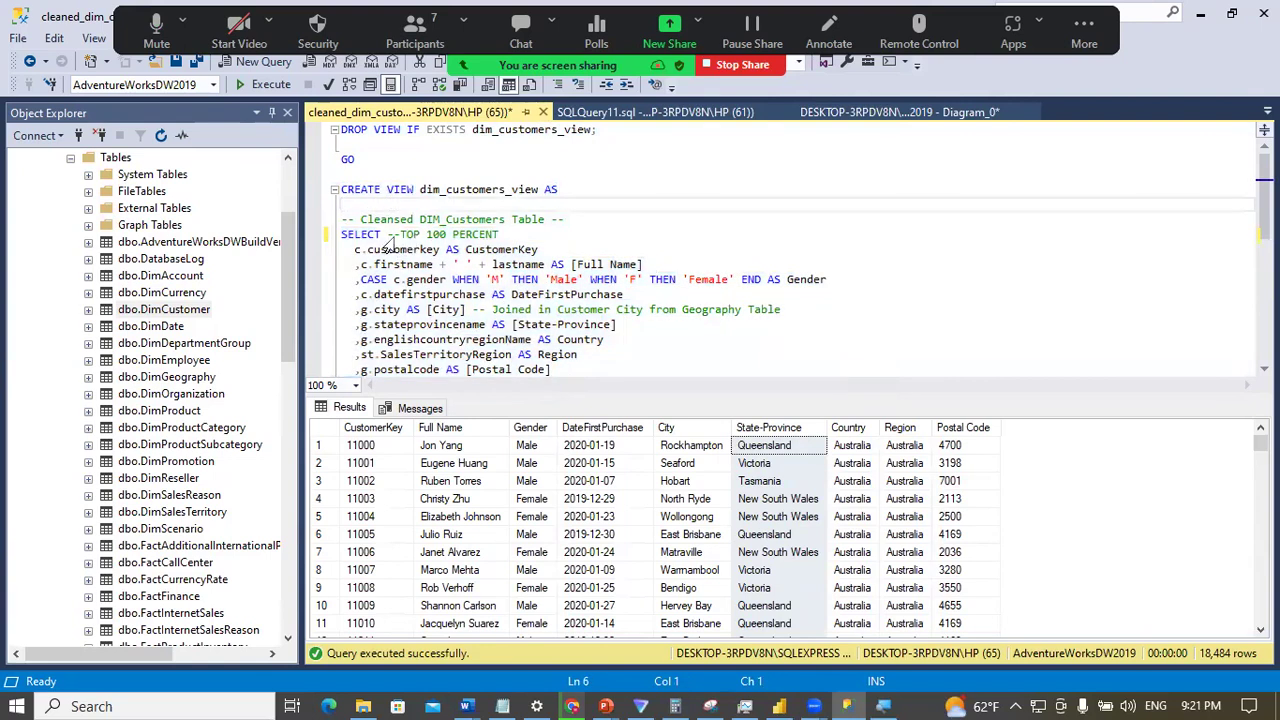
pyautogui.moveTo(388, 234); pyautogui.dragTo(505, 236)
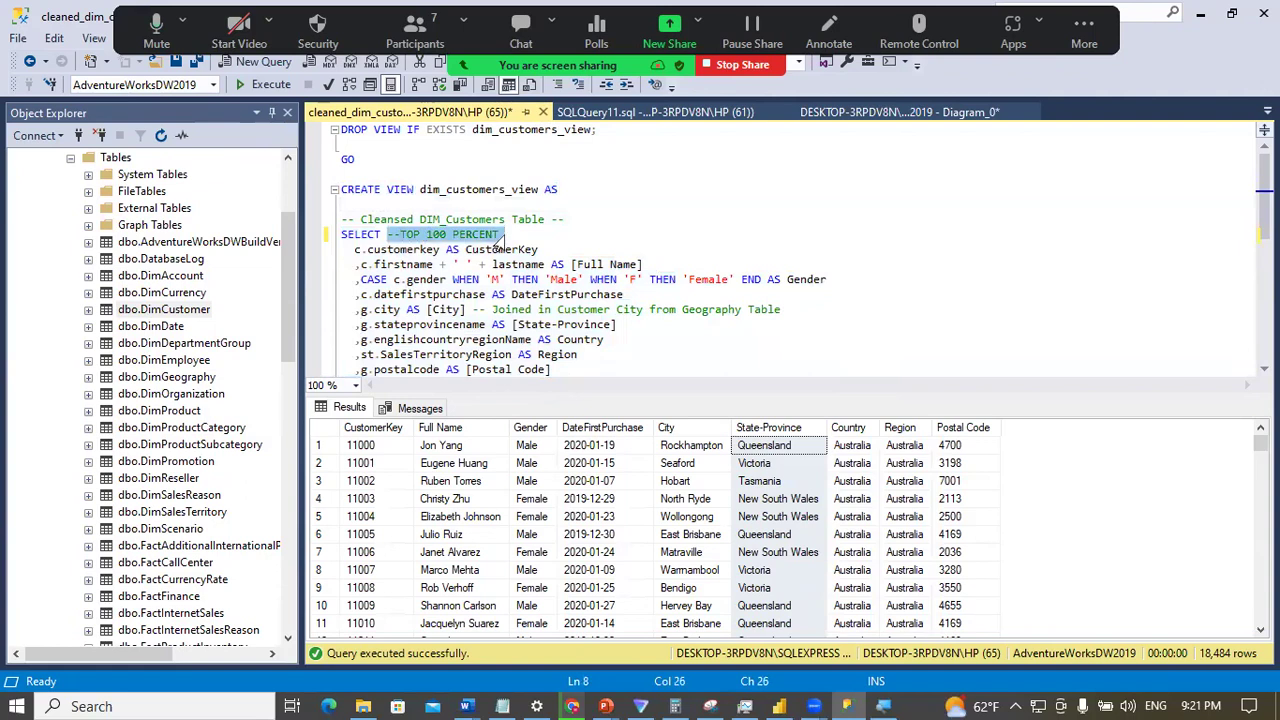
pyautogui.press('Down')
pyautogui.press('Down')
pyautogui.press('Down')
pyautogui.press('Down')
pyautogui.press('Down')
pyautogui.press('Down')
pyautogui.press('Down')
pyautogui.press('Down')
pyautogui.press('Down')
pyautogui.press('Down')
pyautogui.press('Down')
pyautogui.press('Down')
pyautogui.press('Down')
pyautogui.press('Down')
pyautogui.press('Down')
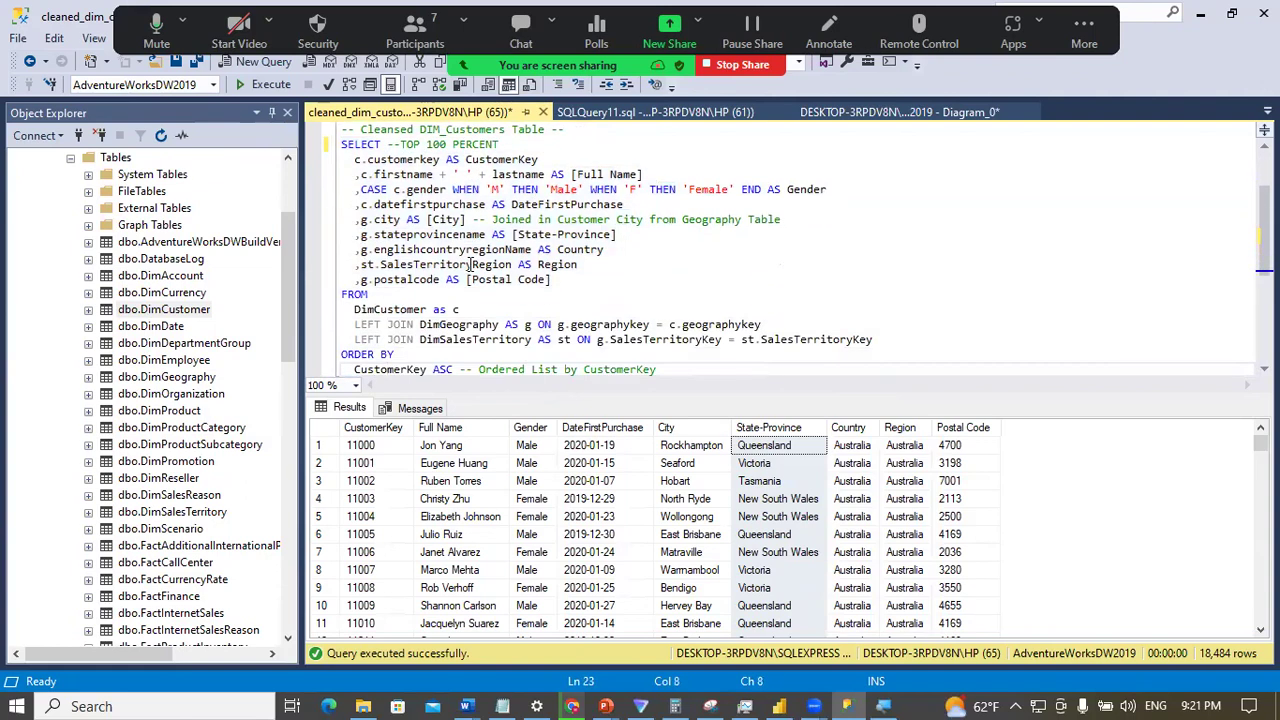
pyautogui.moveTo(398, 354); pyautogui.dragTo(316, 361)
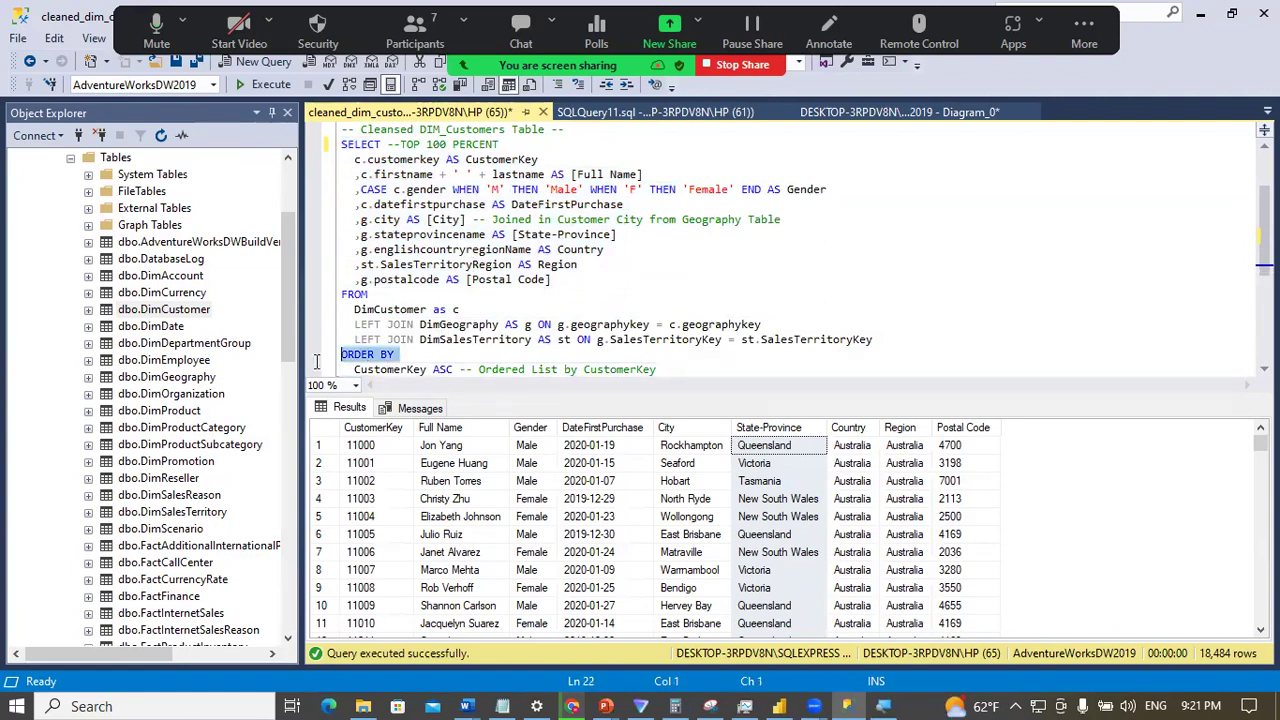
pyautogui.click(466, 176)
pyautogui.press('pageup')
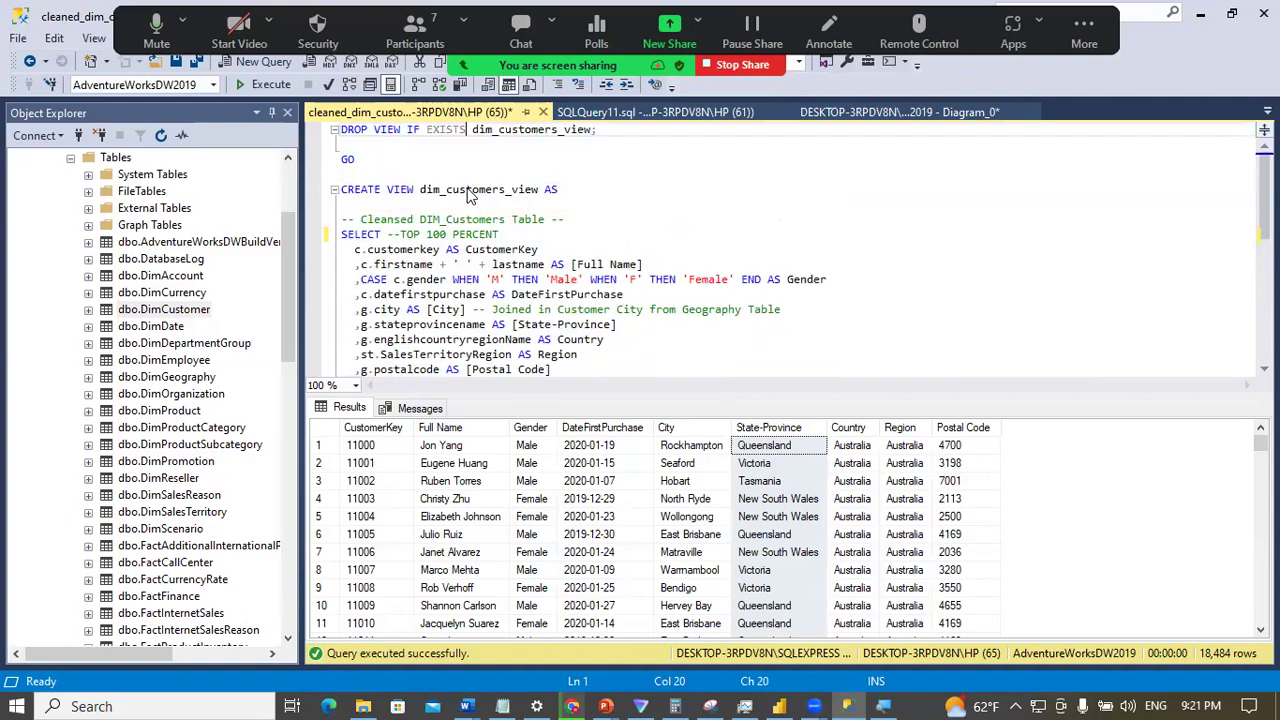
# Step: Try to create dim_customers_view by running the whole script with TOP 100 PERCENT commented out, and read the full output message
pyautogui.click(289, 96)
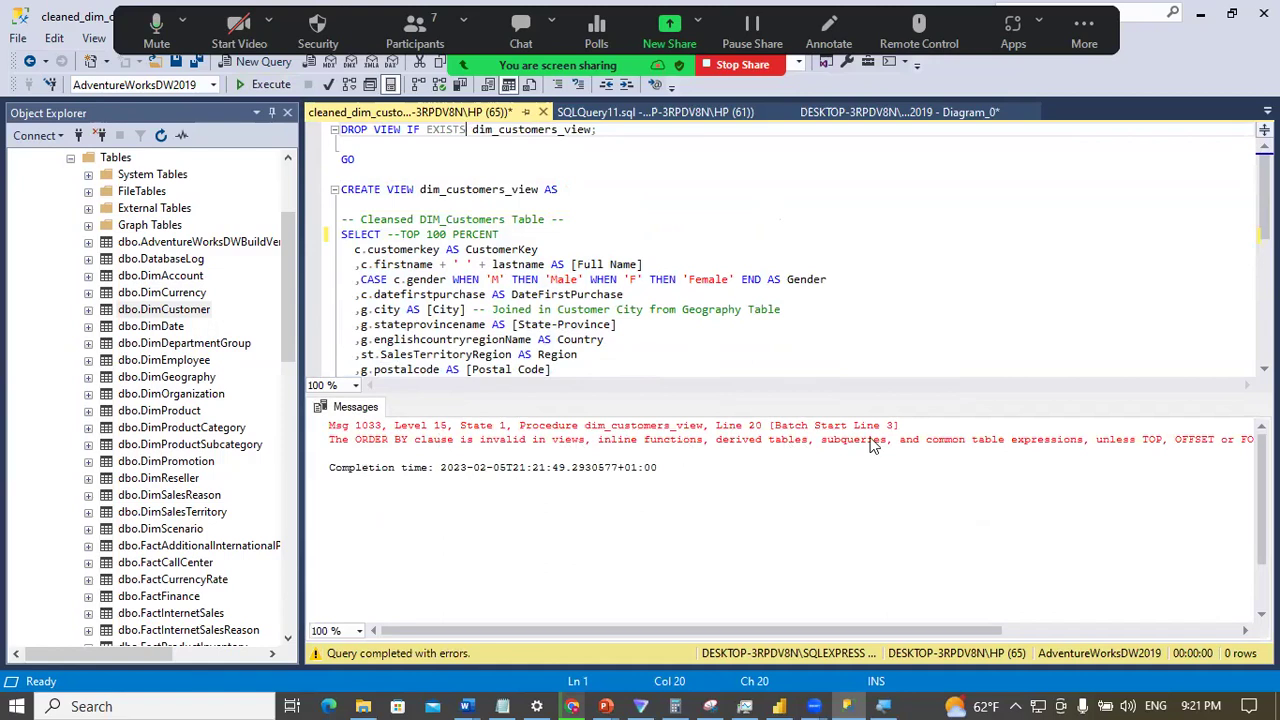
pyautogui.moveTo(907, 630); pyautogui.dragTo(1084, 630)
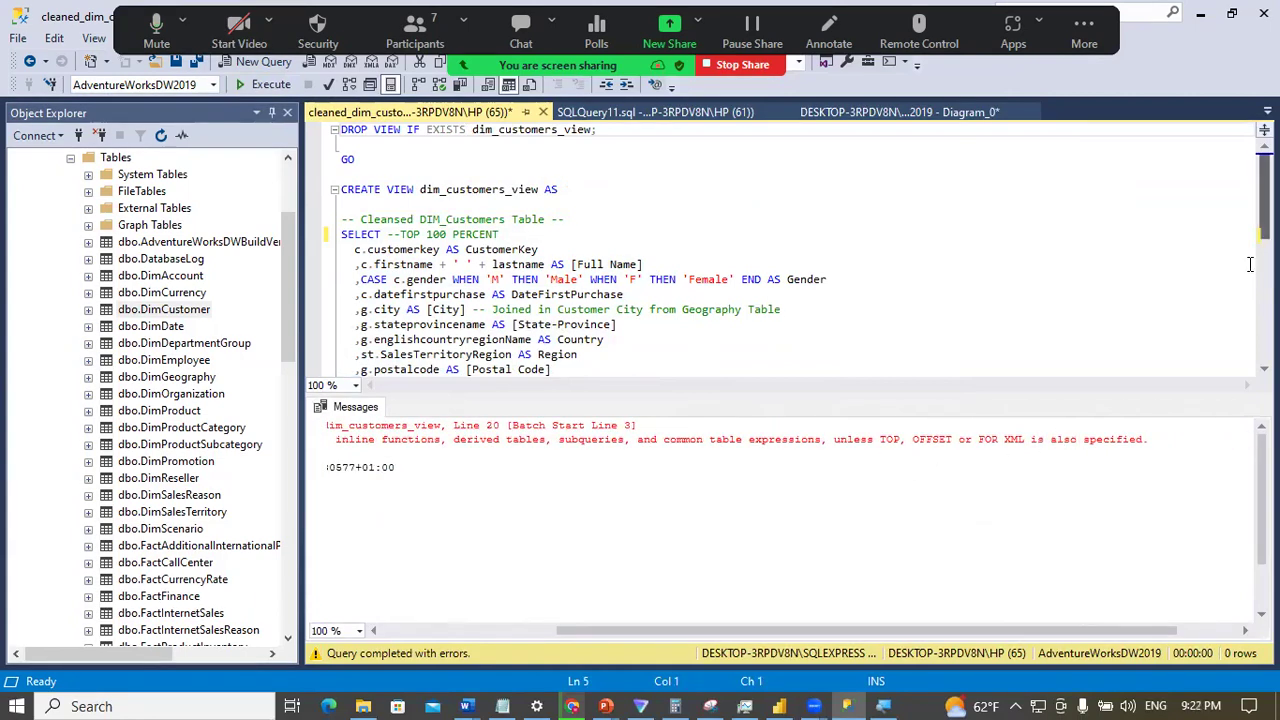
pyautogui.click(466, 129)
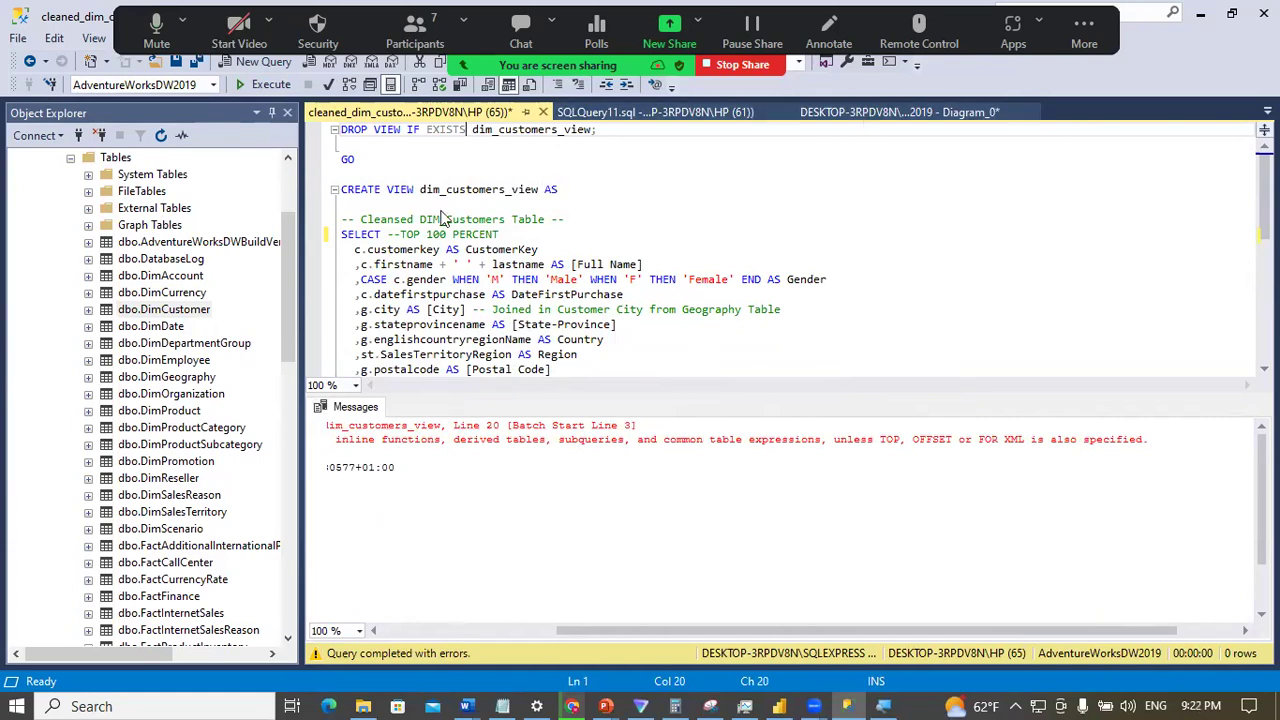
# Step: Uncomment TOP 100 PERCENT after SELECT in the dim_customers_view script
pyautogui.moveTo(388, 236); pyautogui.dragTo(499, 237)
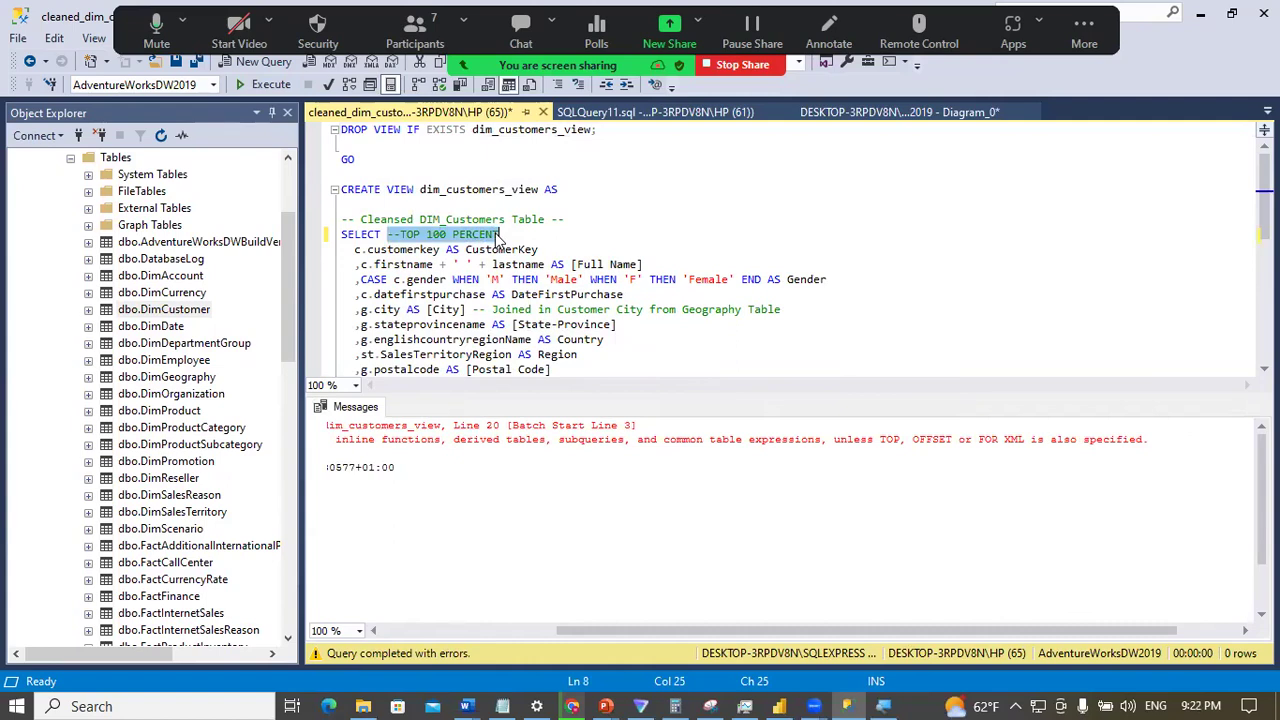
pyautogui.click(402, 234)
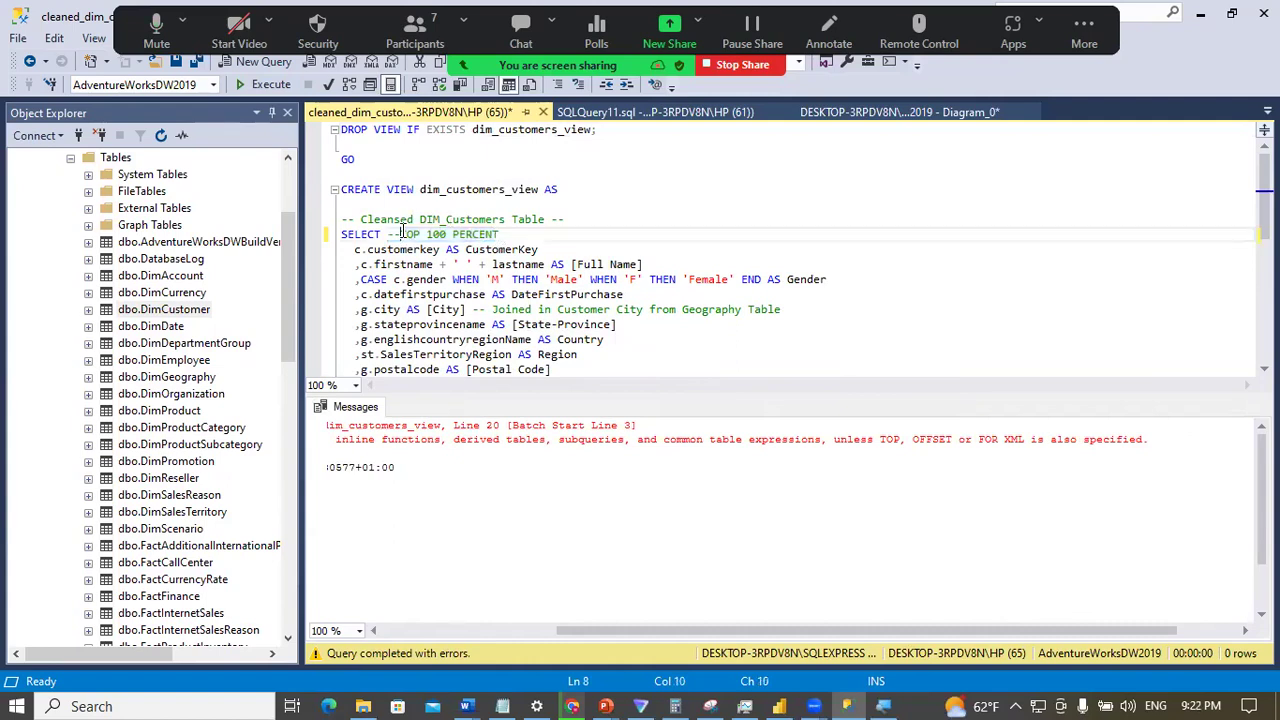
pyautogui.press('BackSpace')
pyautogui.press('BackSpace')
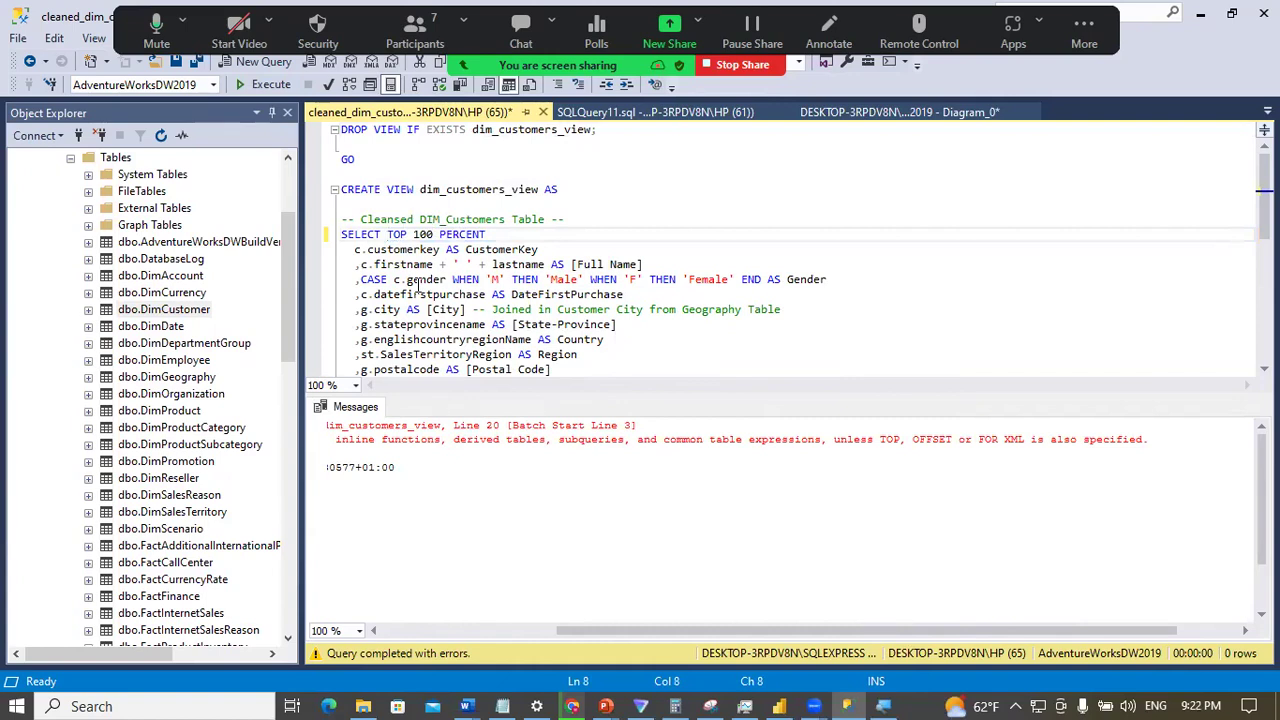
# Step: Check the script through its ORDER BY clause and execute it to create dim_customers_view
pyautogui.press('Down')
pyautogui.press('Down')
pyautogui.press('Down')
pyautogui.press('Down')
pyautogui.press('Down')
pyautogui.press('Down')
pyautogui.press('Down')
pyautogui.press('Down')
pyautogui.press('Down')
pyautogui.press('Down')
pyautogui.press('Down')
pyautogui.press('Down')
pyautogui.press('Down')
pyautogui.press('Down')
pyautogui.press('Down')
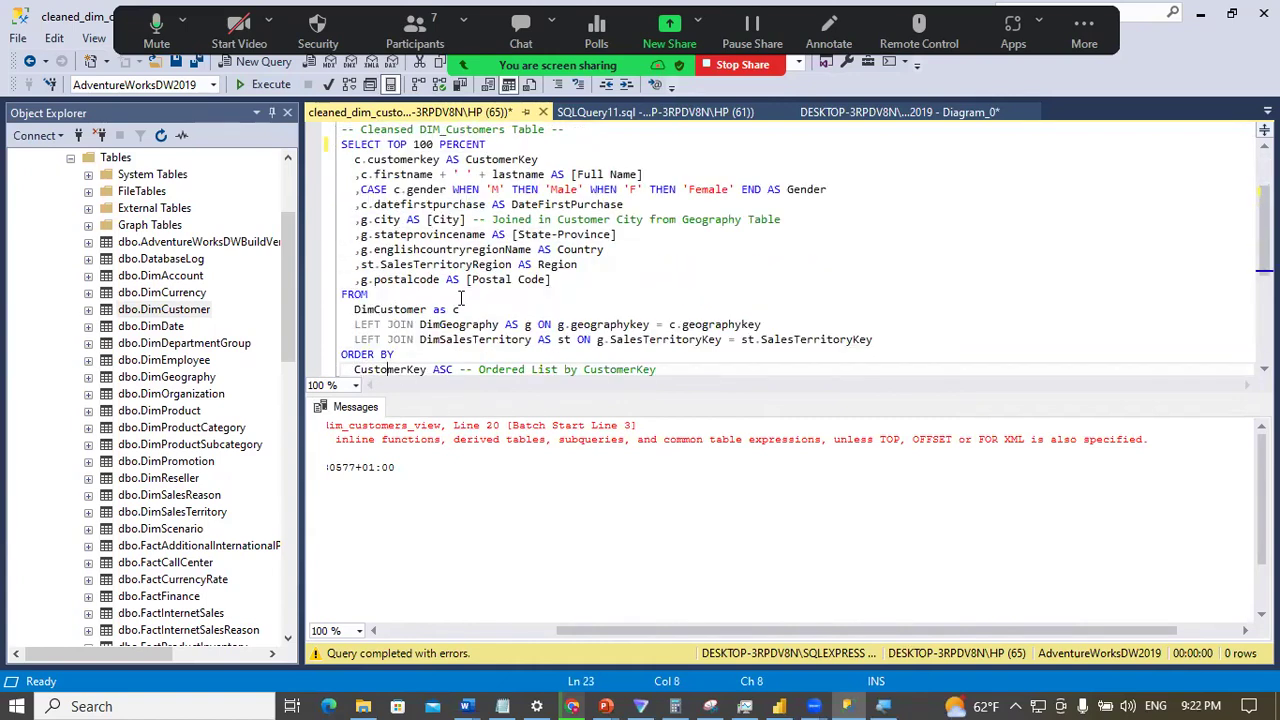
pyautogui.click(268, 85)
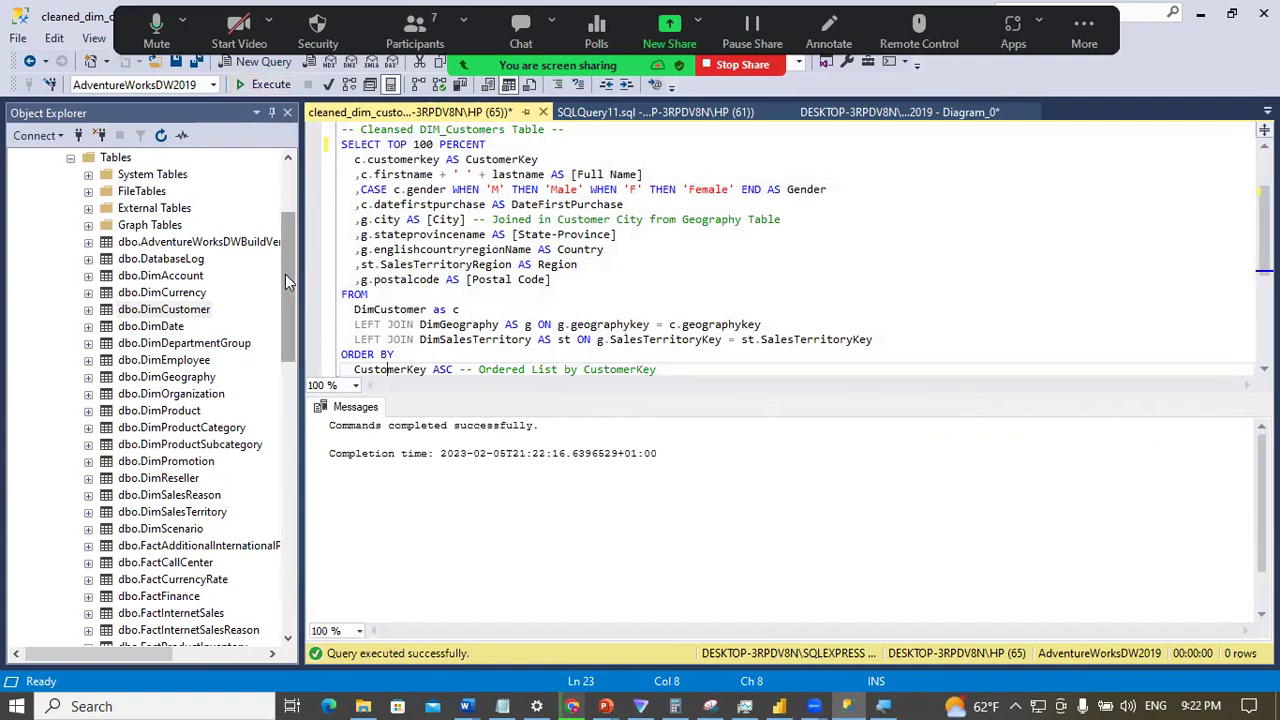
# Step: Collapse the Tables folder of AdventureWorksDW2019 and refresh the database's Views folder
pyautogui.moveTo(288, 280); pyautogui.dragTo(288, 215)
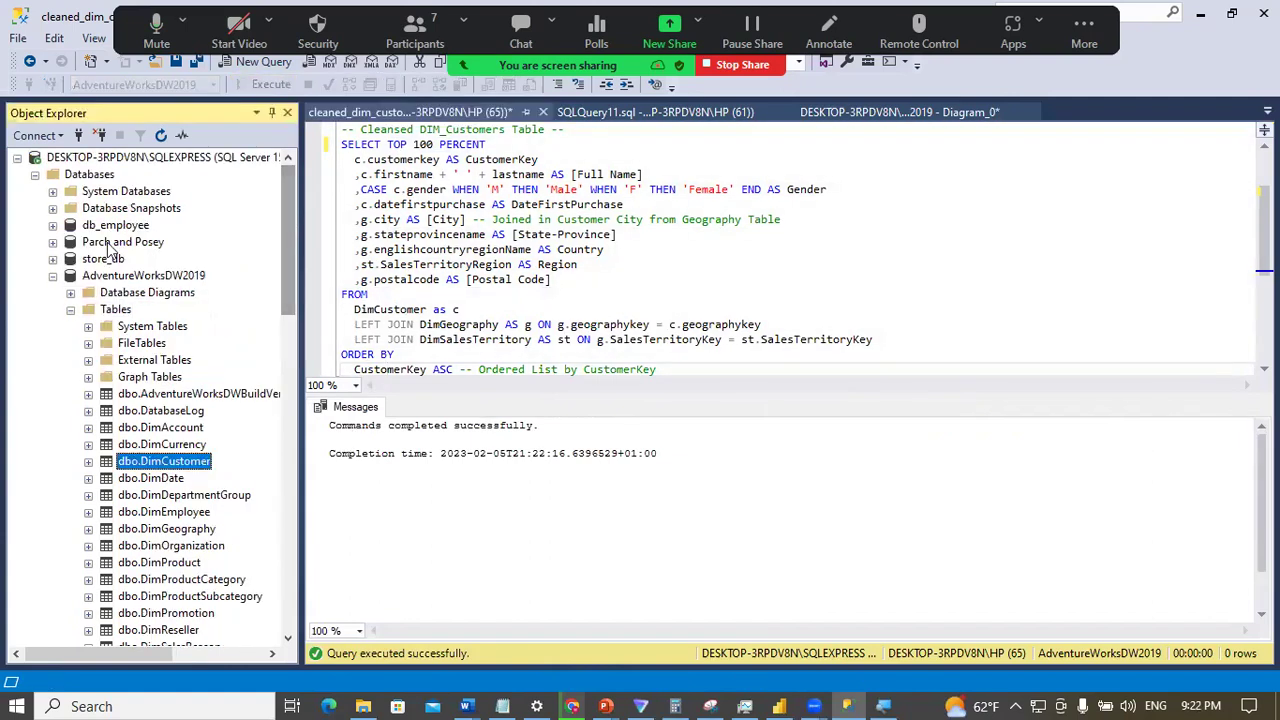
pyautogui.click(34, 269)
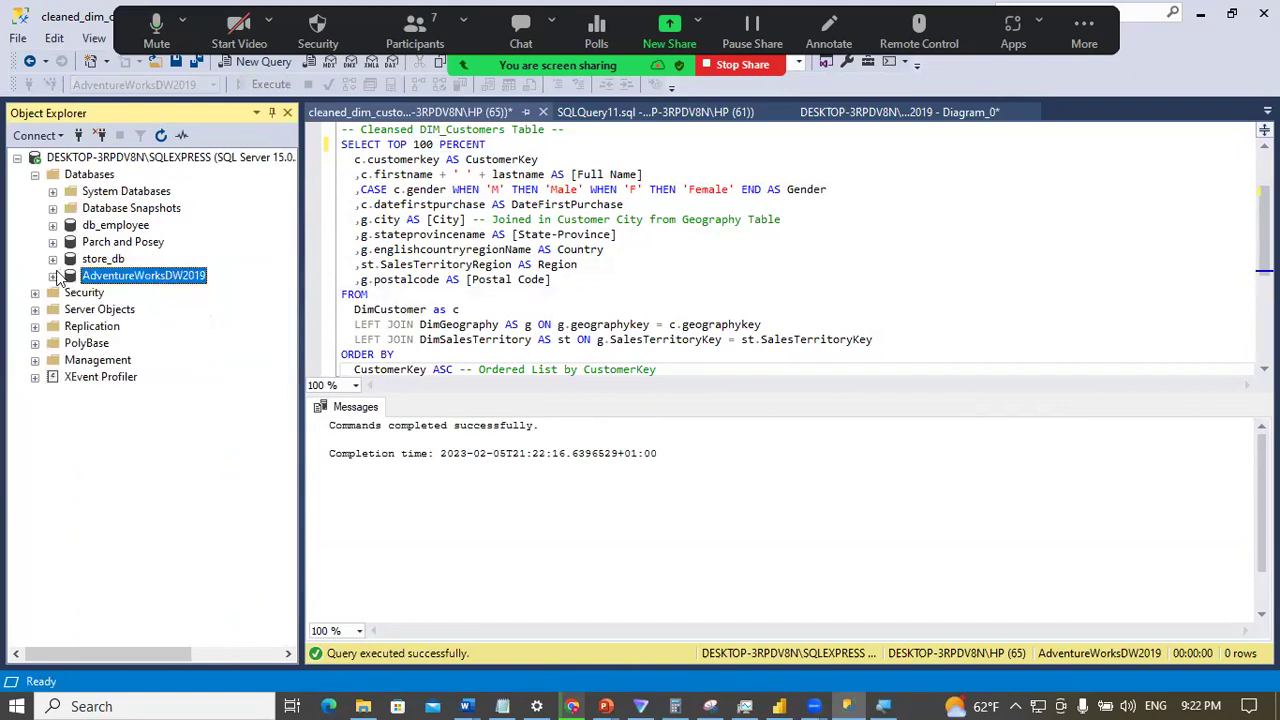
pyautogui.click(53, 277)
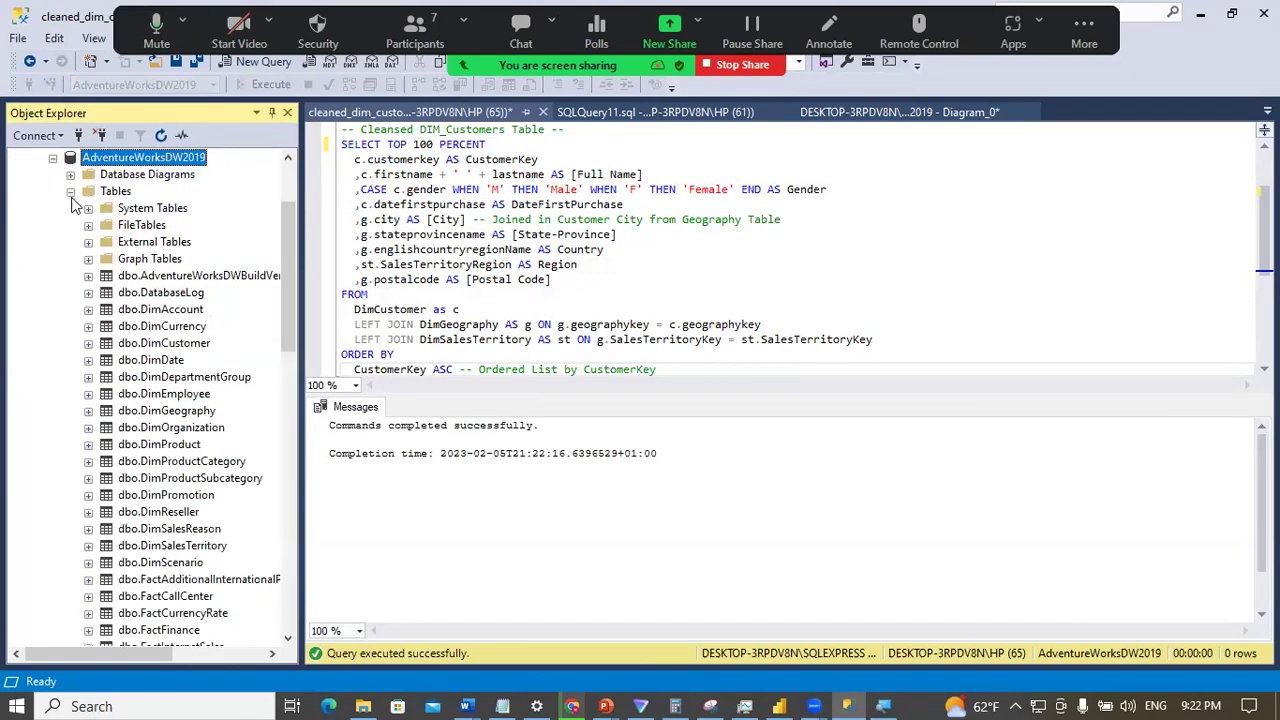
pyautogui.click(70, 193)
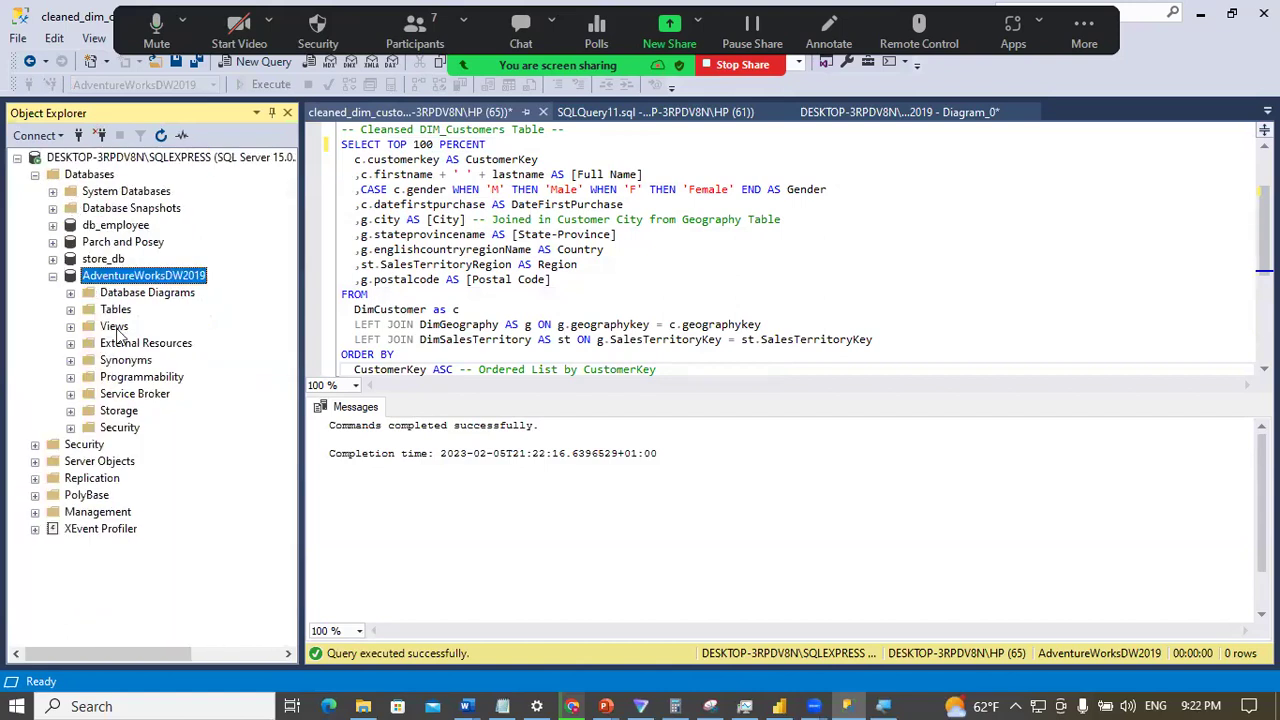
pyautogui.rightClick(110, 329)
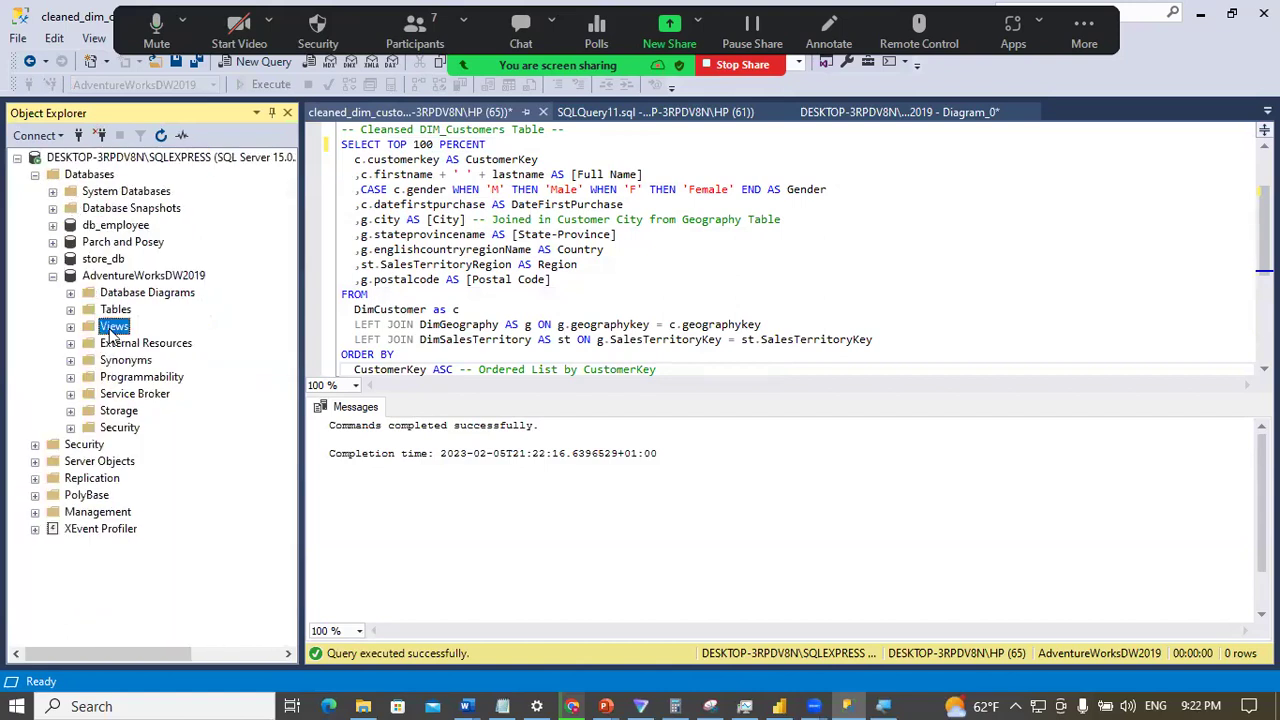
pyautogui.click(163, 445)
# Step: Highlight the view name in the CREATE VIEW line and locate dbo.dim_customers_view among the database's views
pyautogui.click(460, 219)
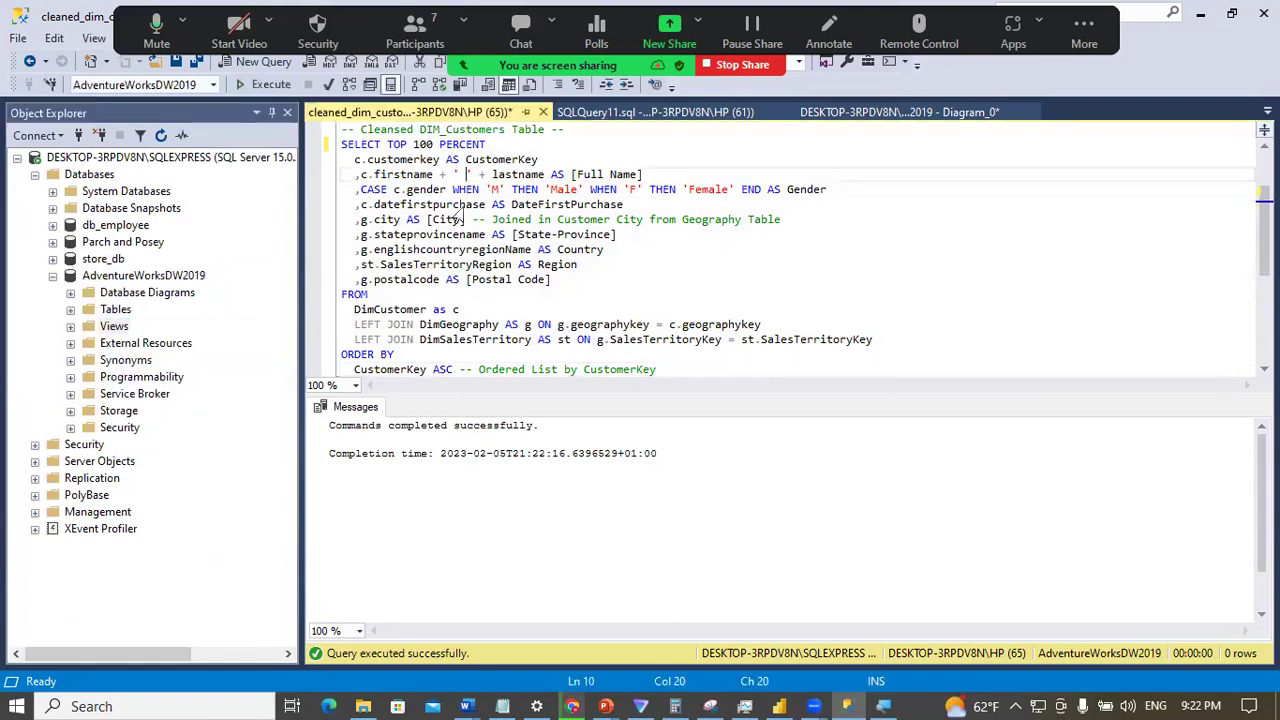
pyautogui.scroll(2, 460, 219)
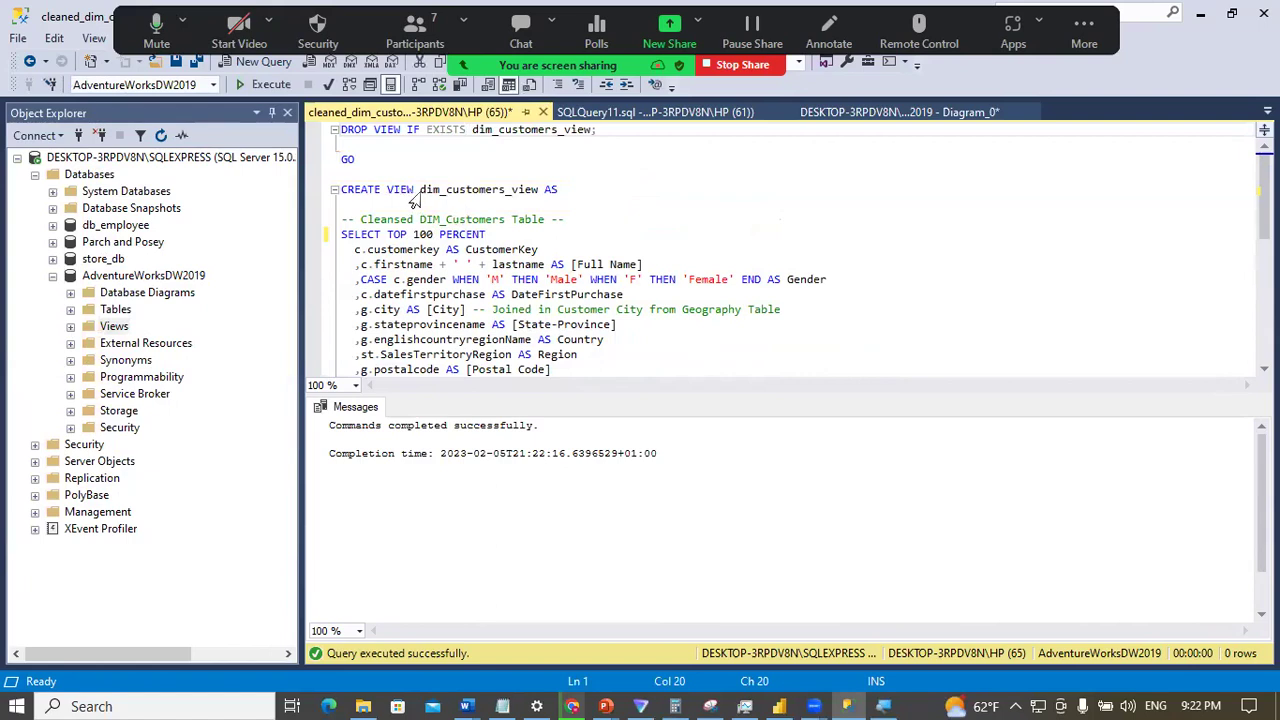
pyautogui.moveTo(420, 196); pyautogui.dragTo(540, 196)
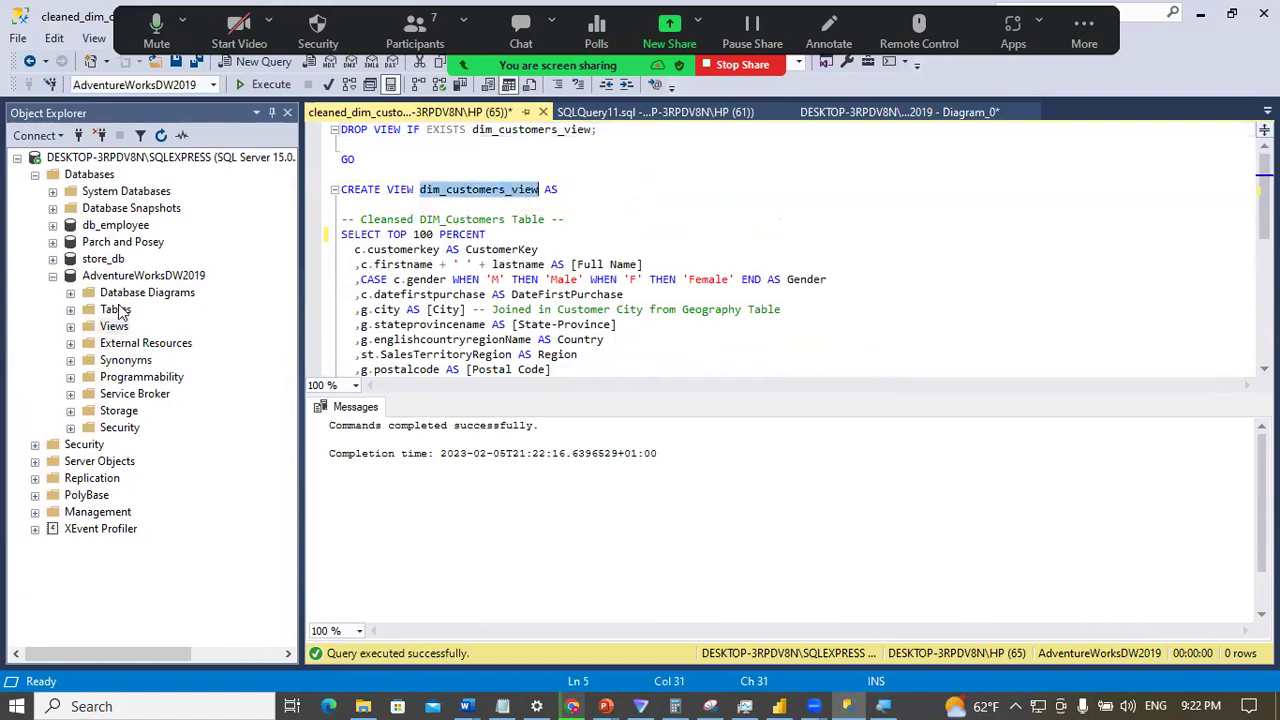
pyautogui.click(70, 326)
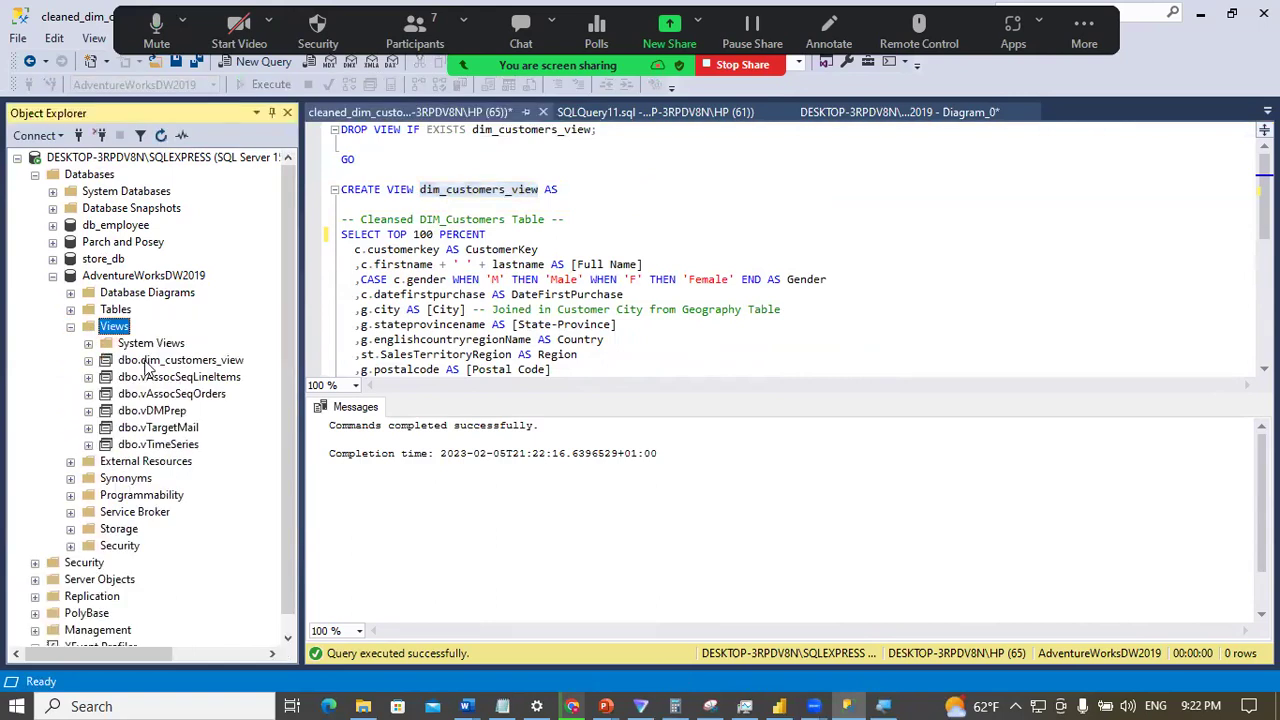
pyautogui.click(175, 362)
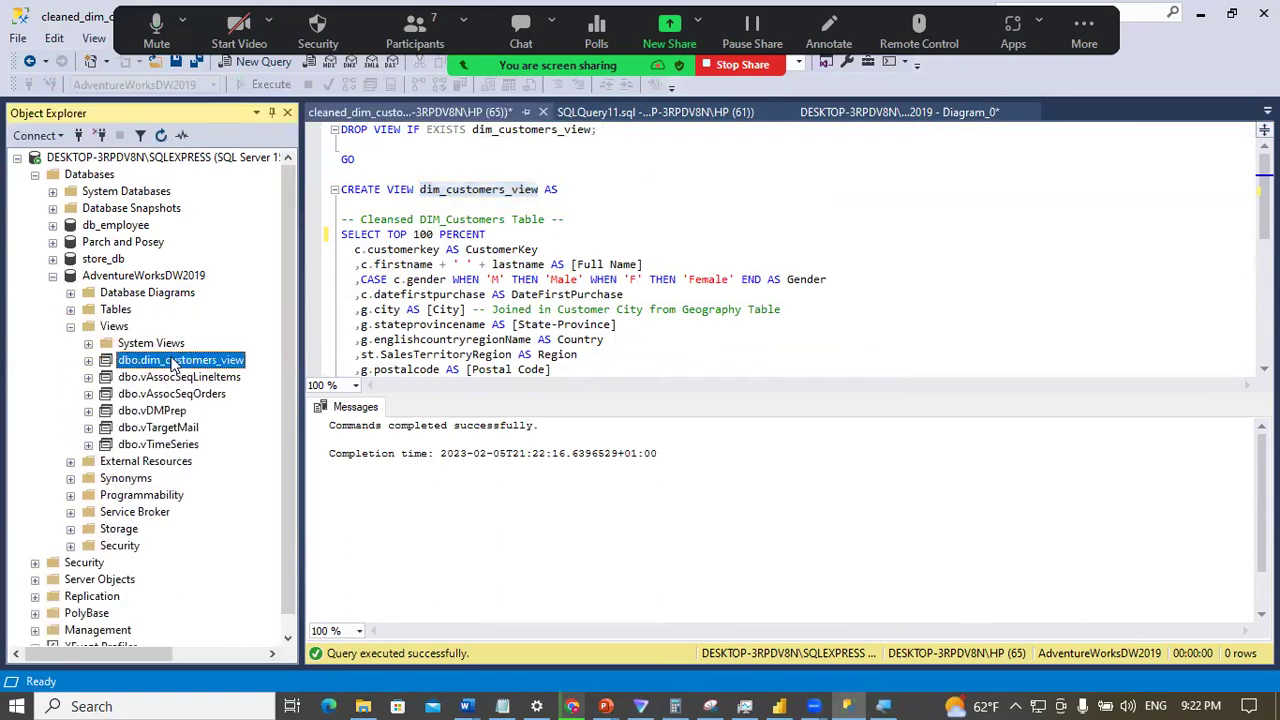
# Step: Create a new query on AdventureWorksDW2019 and run SELECT * FROM dim_customers_view
pyautogui.rightClick(135, 275)
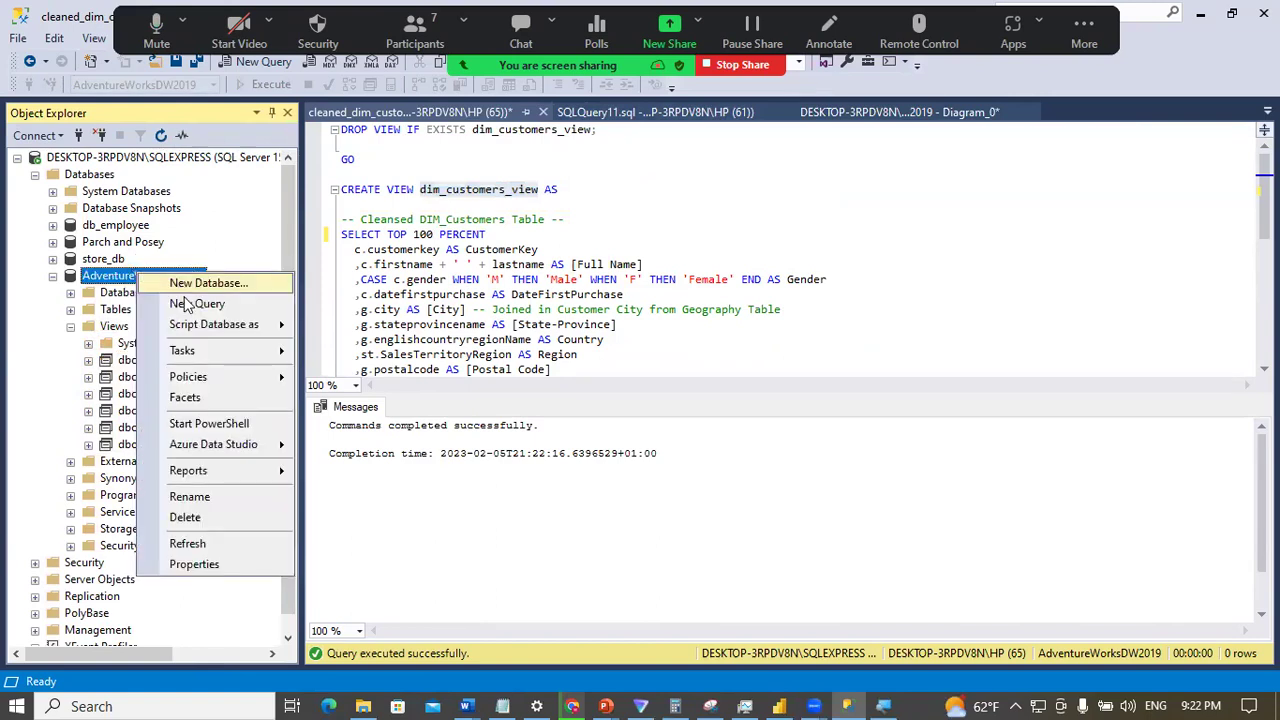
pyautogui.click(183, 304)
pyautogui.write('sELECT ')
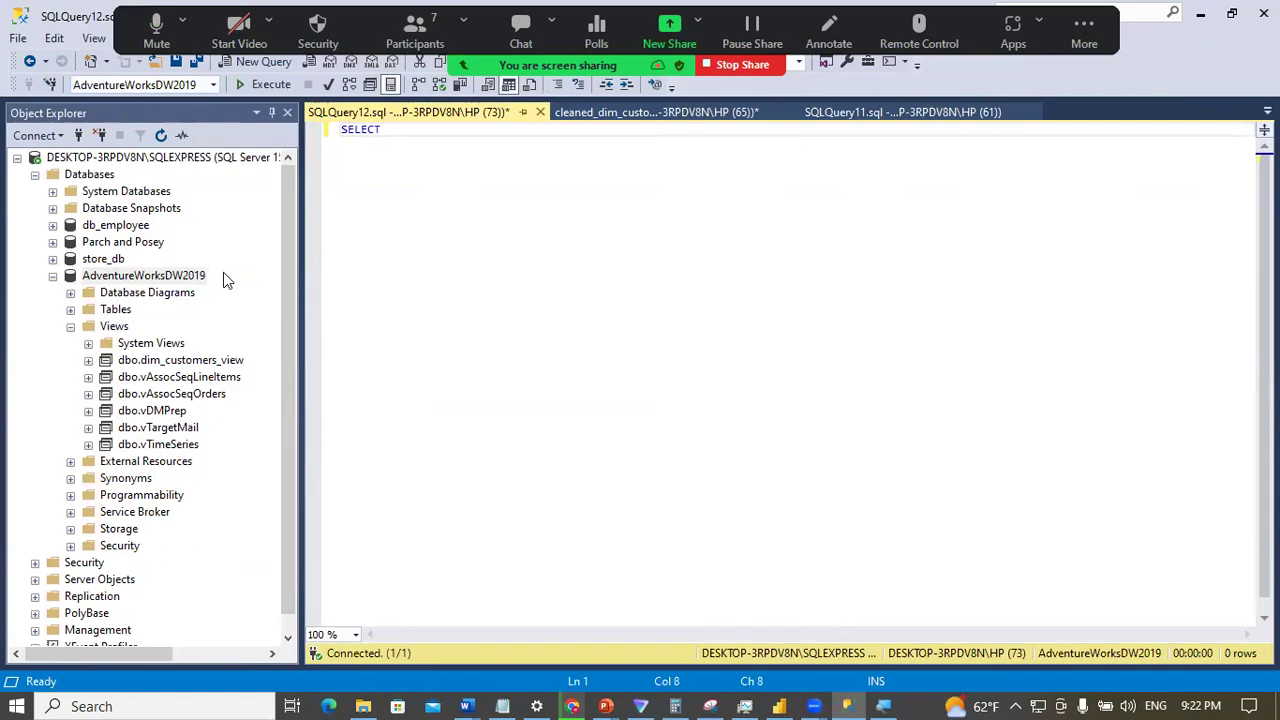
pyautogui.write('* FROM dim_customers_view')
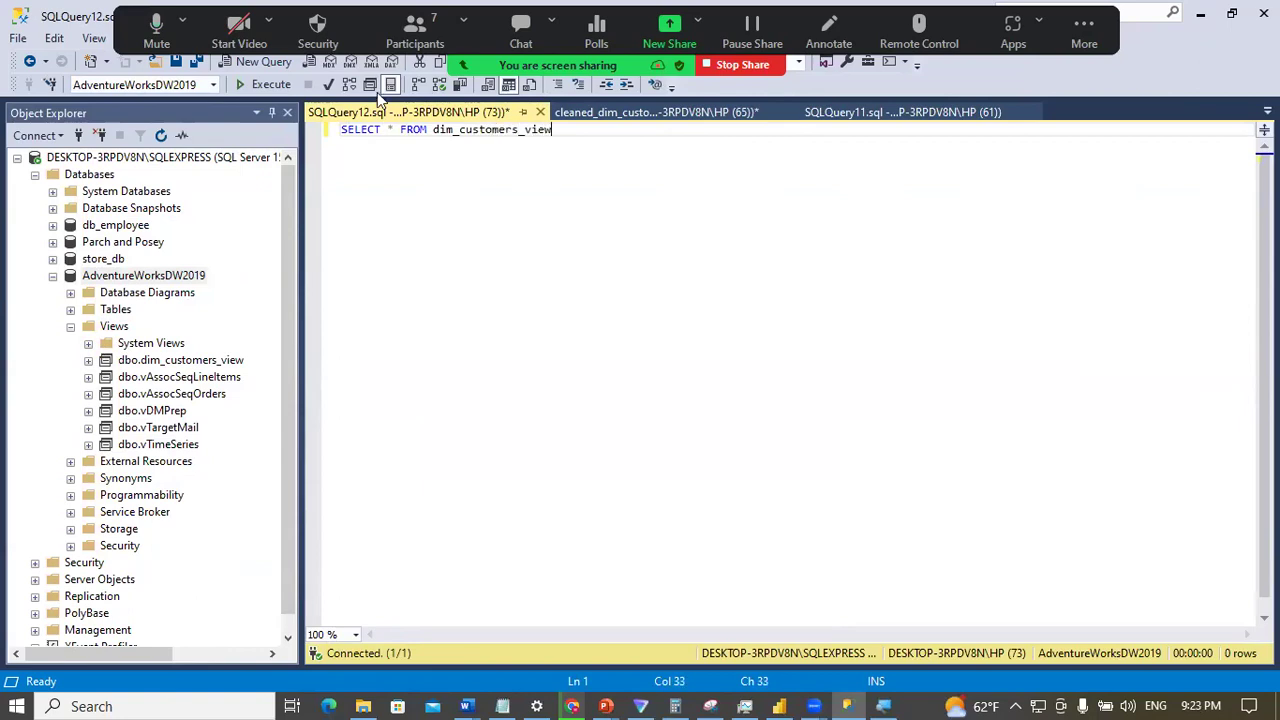
pyautogui.click(281, 88)
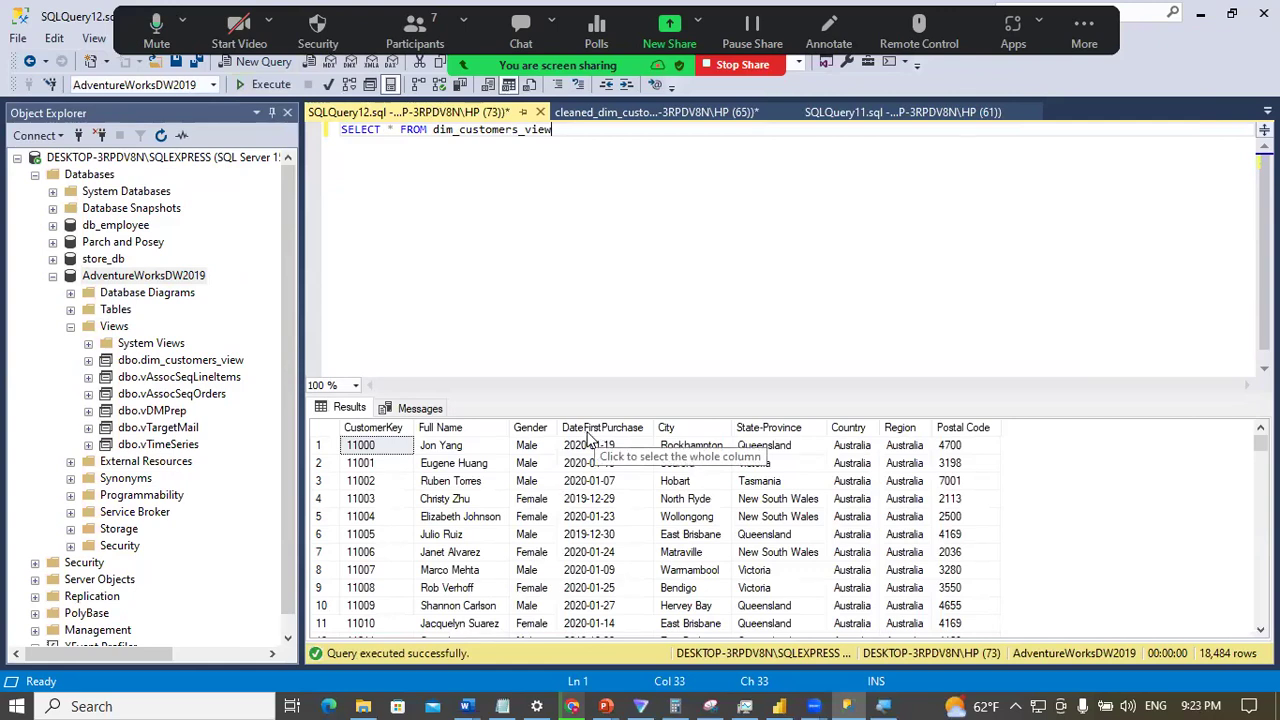
# Step: Switch to File Explorer and open cleaned_dim_date_view.sql from the SQL Scripts folder with SSMS 18
pyautogui.click(625, 112)
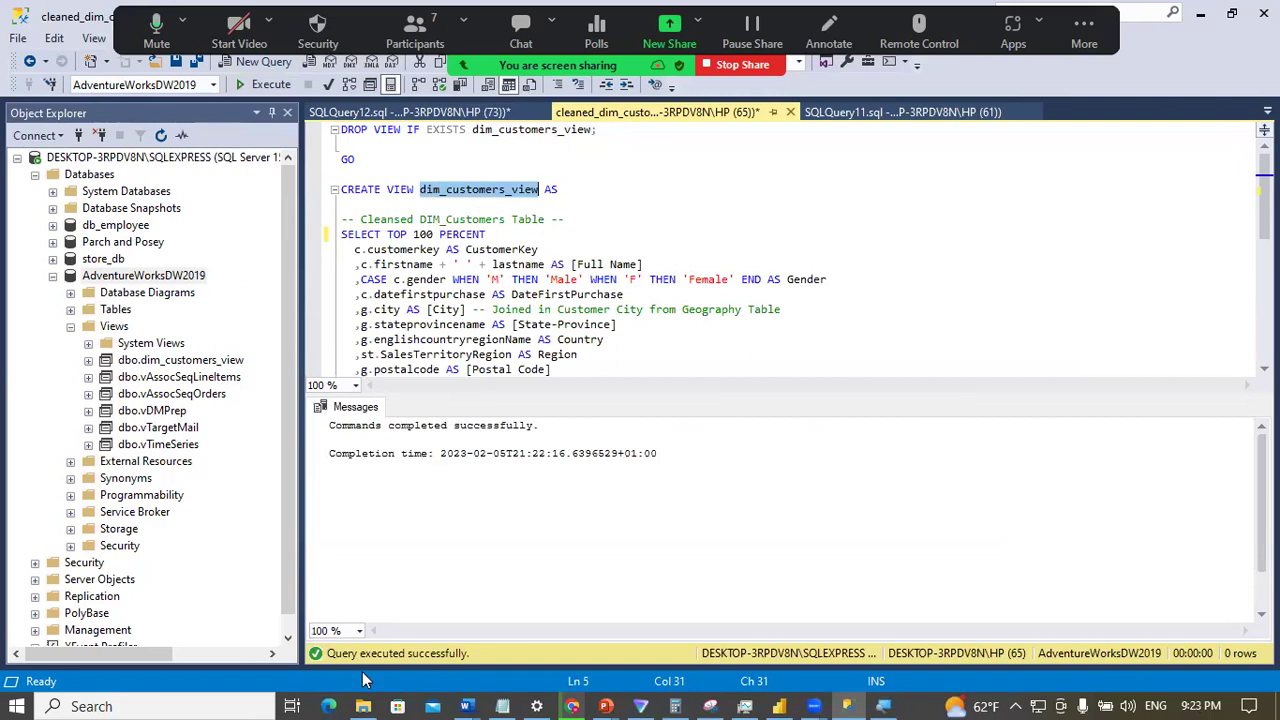
pyautogui.click(371, 664)
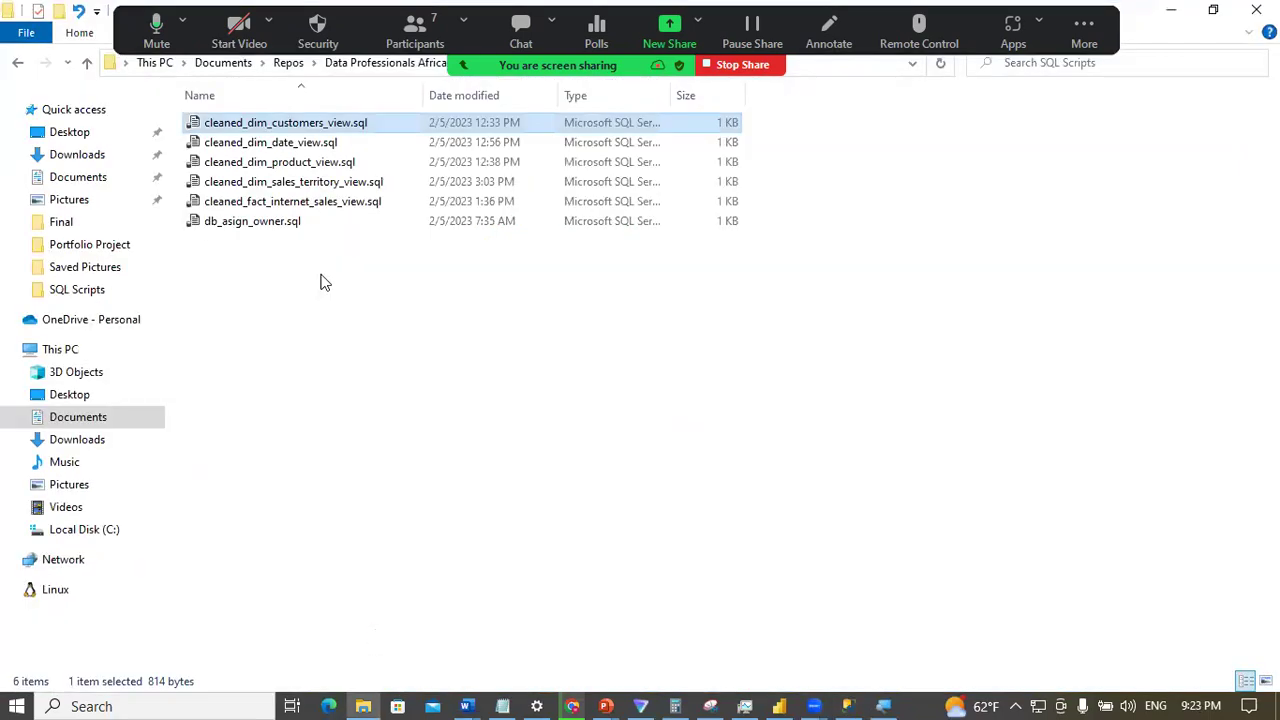
pyautogui.click(285, 143)
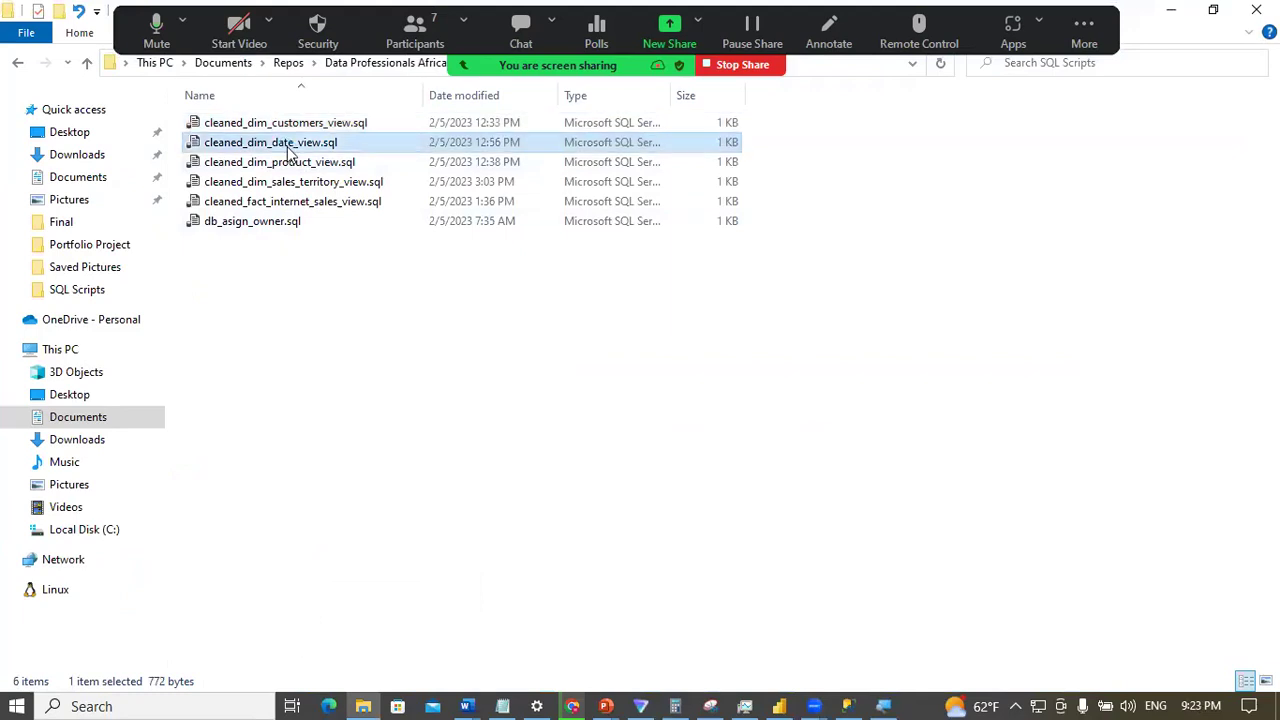
pyautogui.rightClick(288, 147)
pyautogui.moveTo(474, 290)
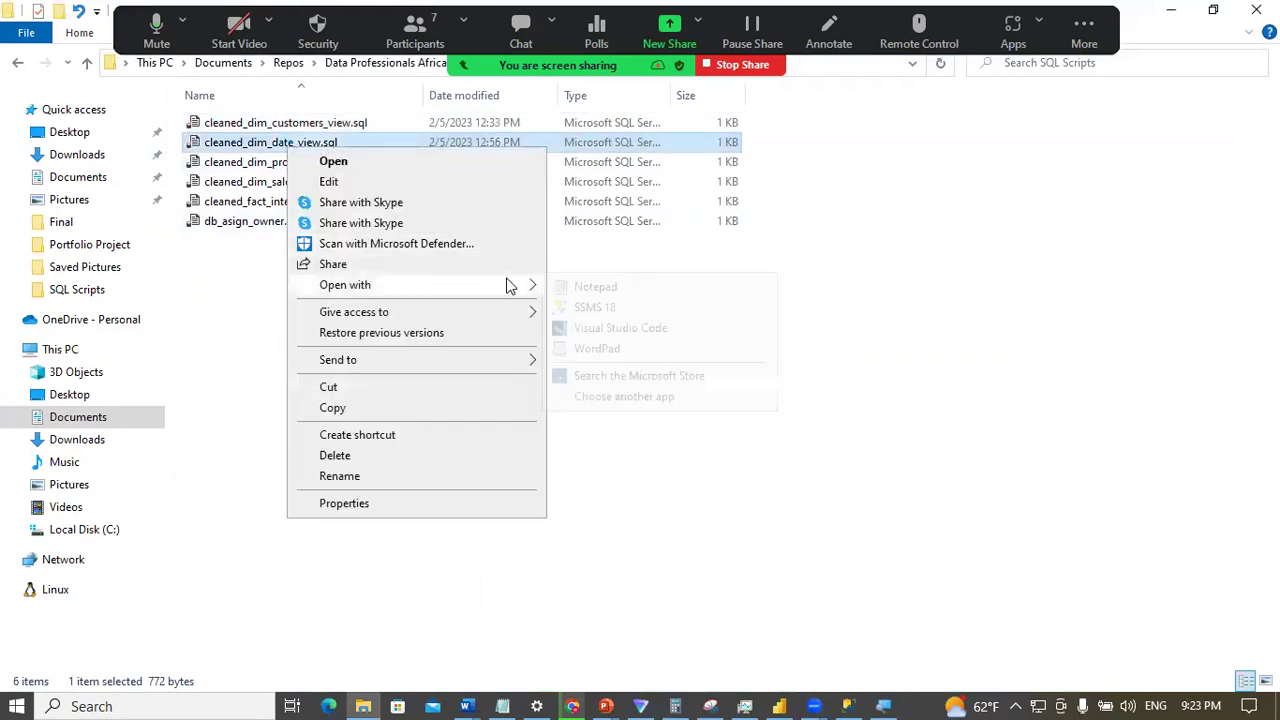
pyautogui.click(601, 300)
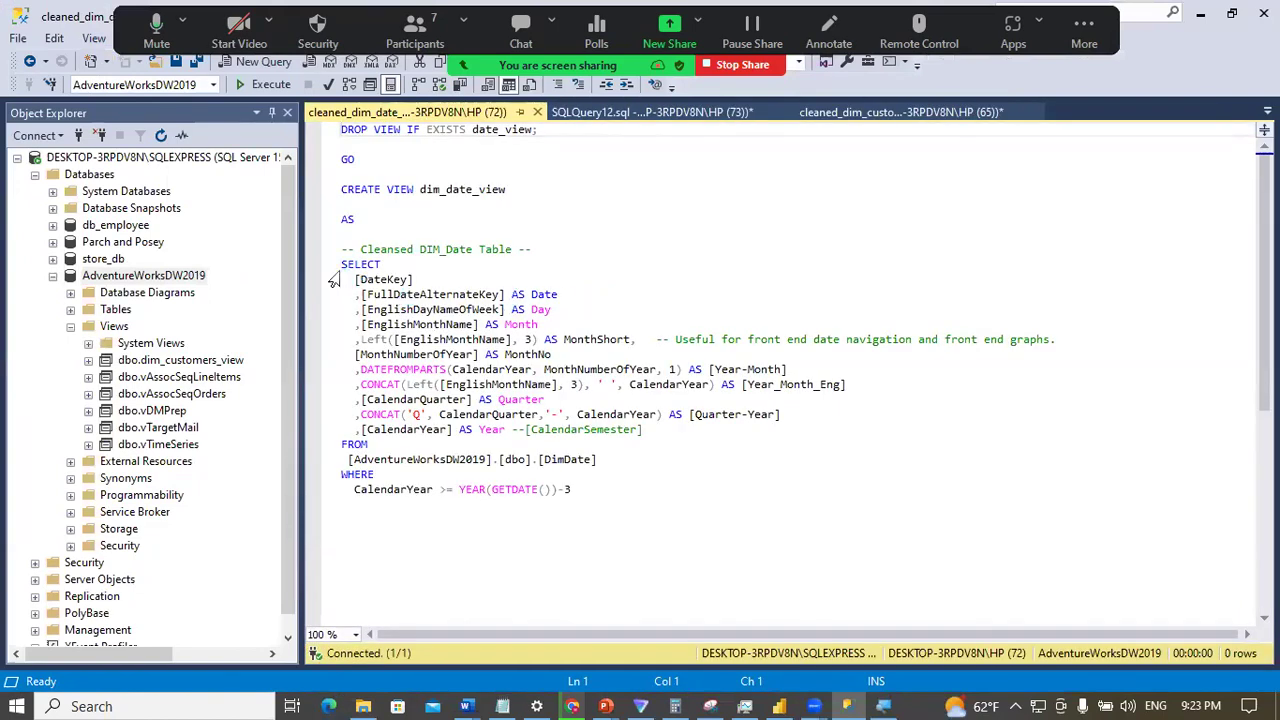
# Step: Examine the date script's SELECT column list and highlight the view name dim_date_view in its CREATE VIEW line
pyautogui.moveTo(341, 264); pyautogui.dragTo(573, 369)
pyautogui.moveTo(628, 478); pyautogui.dragTo(612, 429)
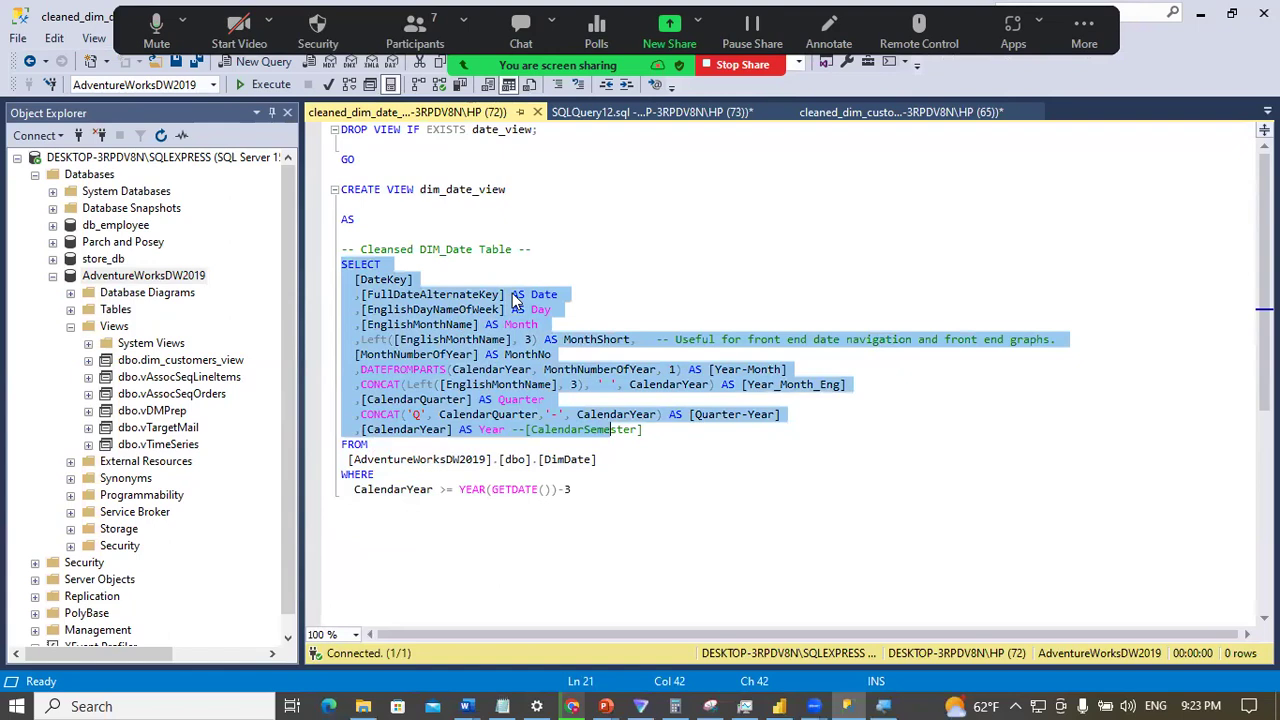
pyautogui.click(390, 145)
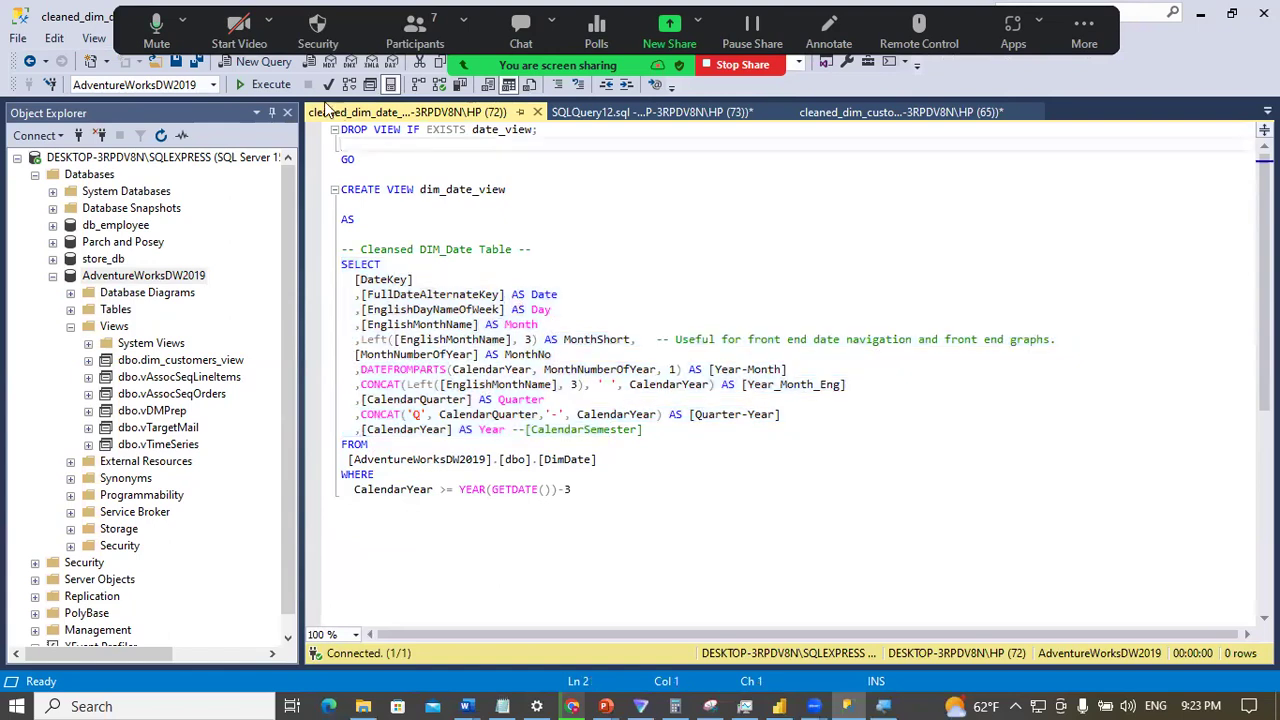
pyautogui.doubleClick(424, 191)
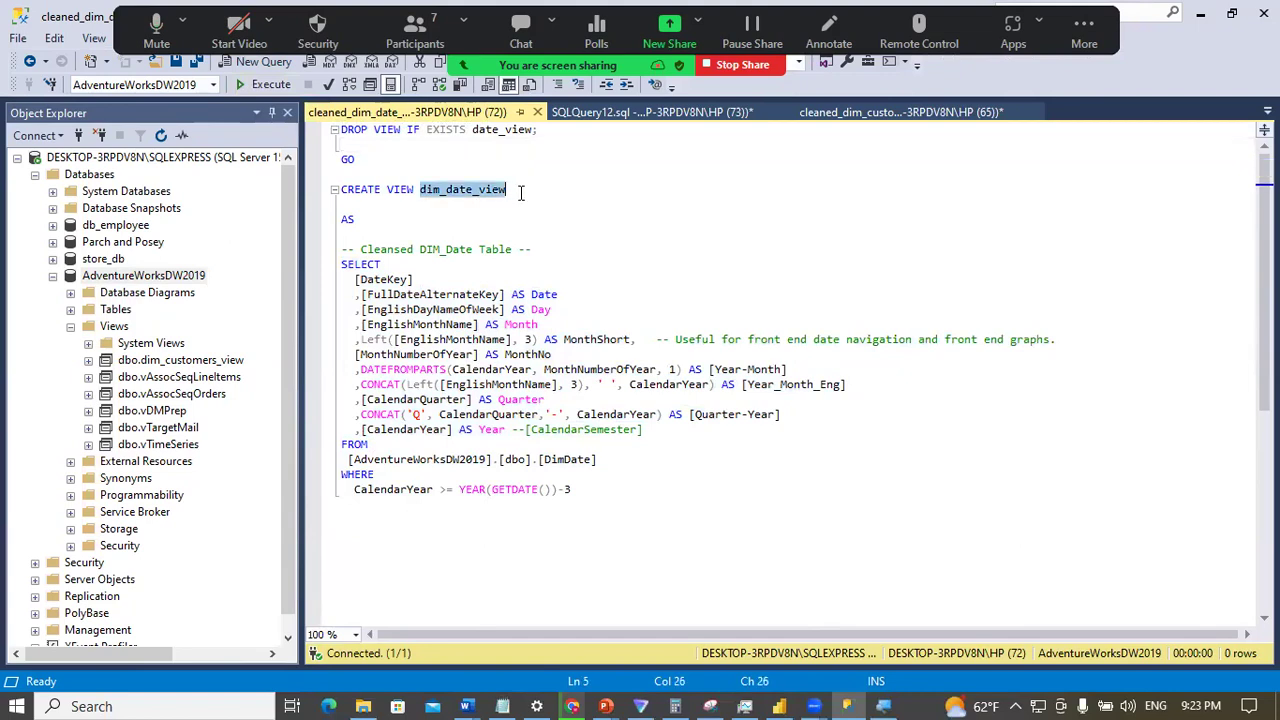
# Step: Run the whole date script to create dim_date_view in AdventureWorksDW2019
pyautogui.click(427, 216)
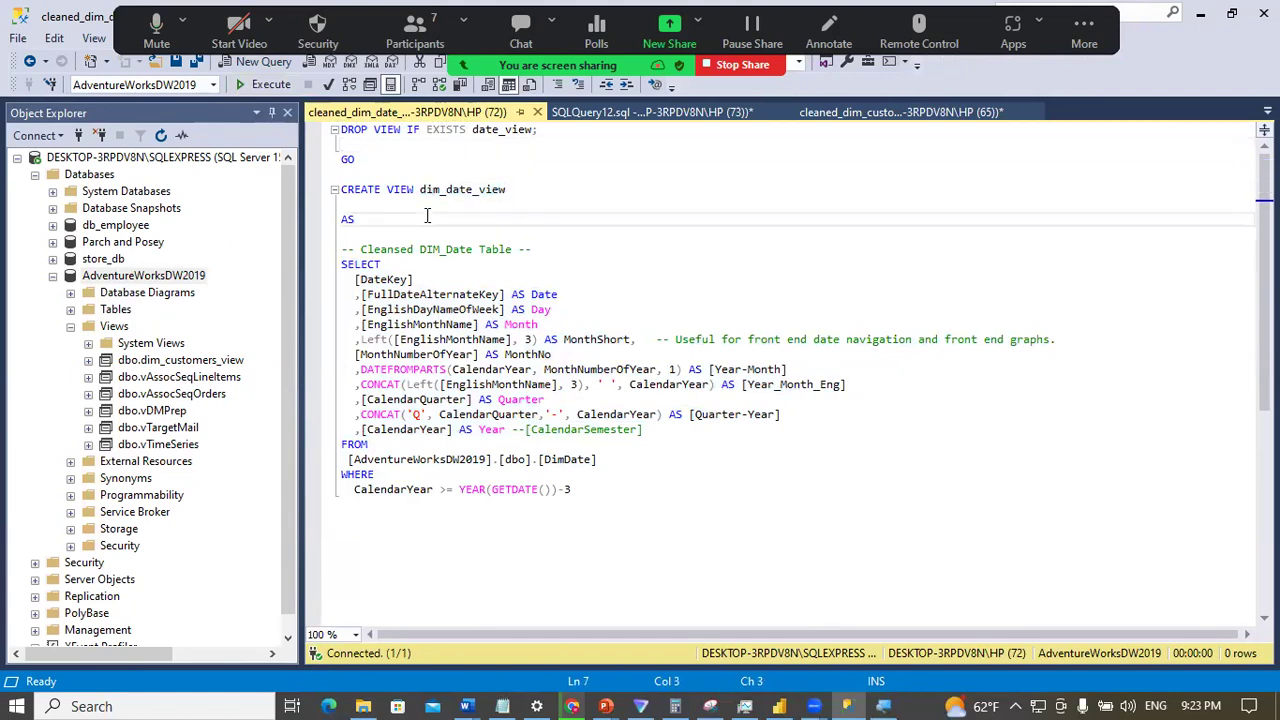
pyautogui.click(270, 84)
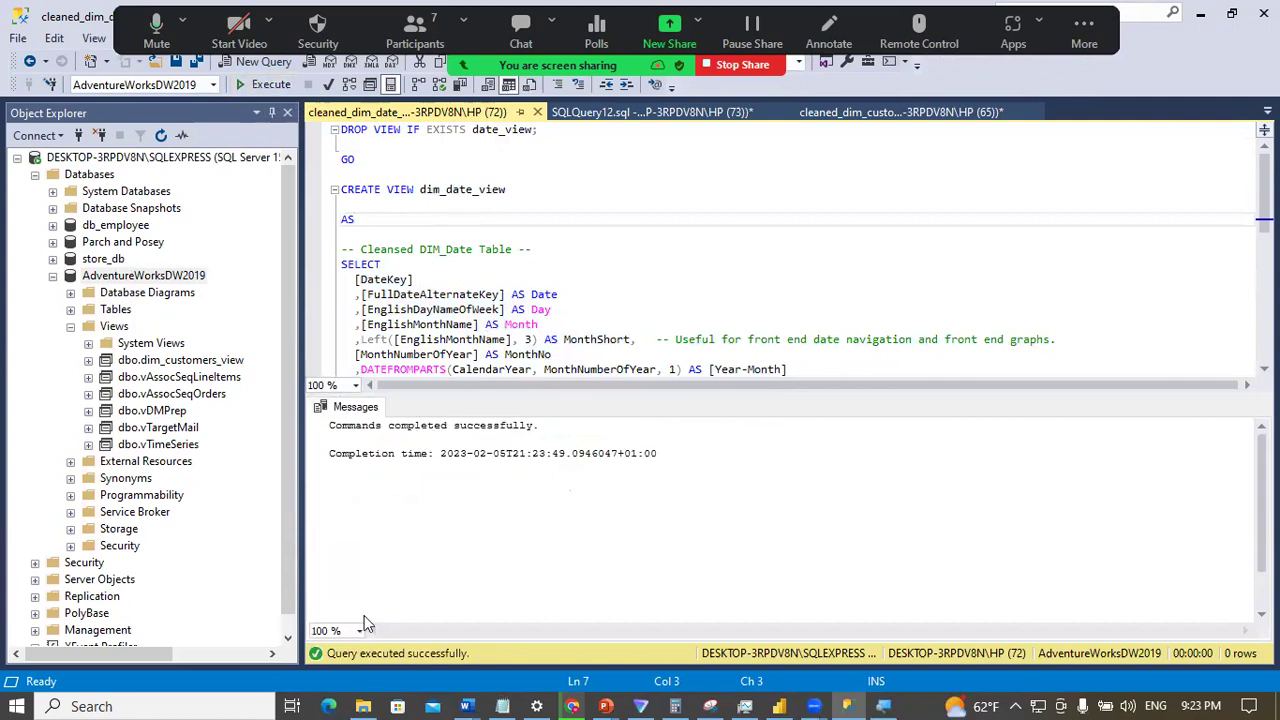
# Step: Open cleaned_dim_product_view.sql from the SQL Scripts folder with SSMS 18, run it, and highlight the view name dim_products_view
pyautogui.click(363, 706)
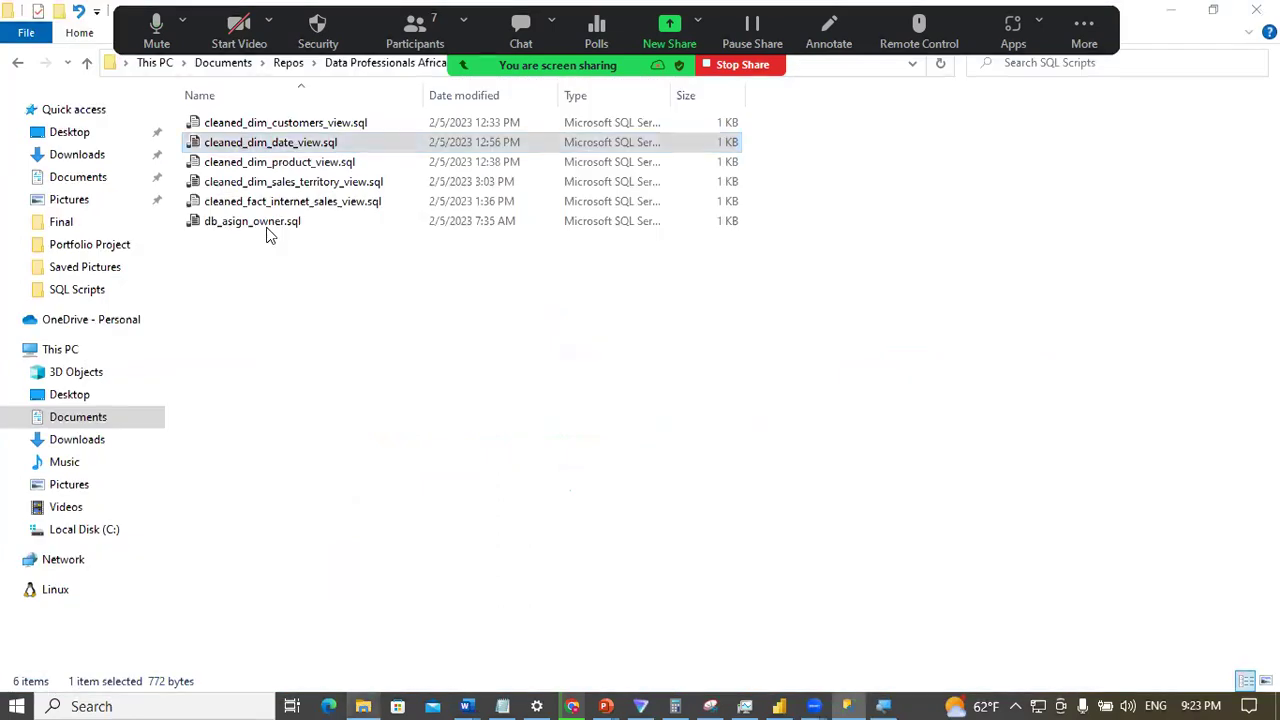
pyautogui.click(310, 163)
pyautogui.rightClick(310, 163)
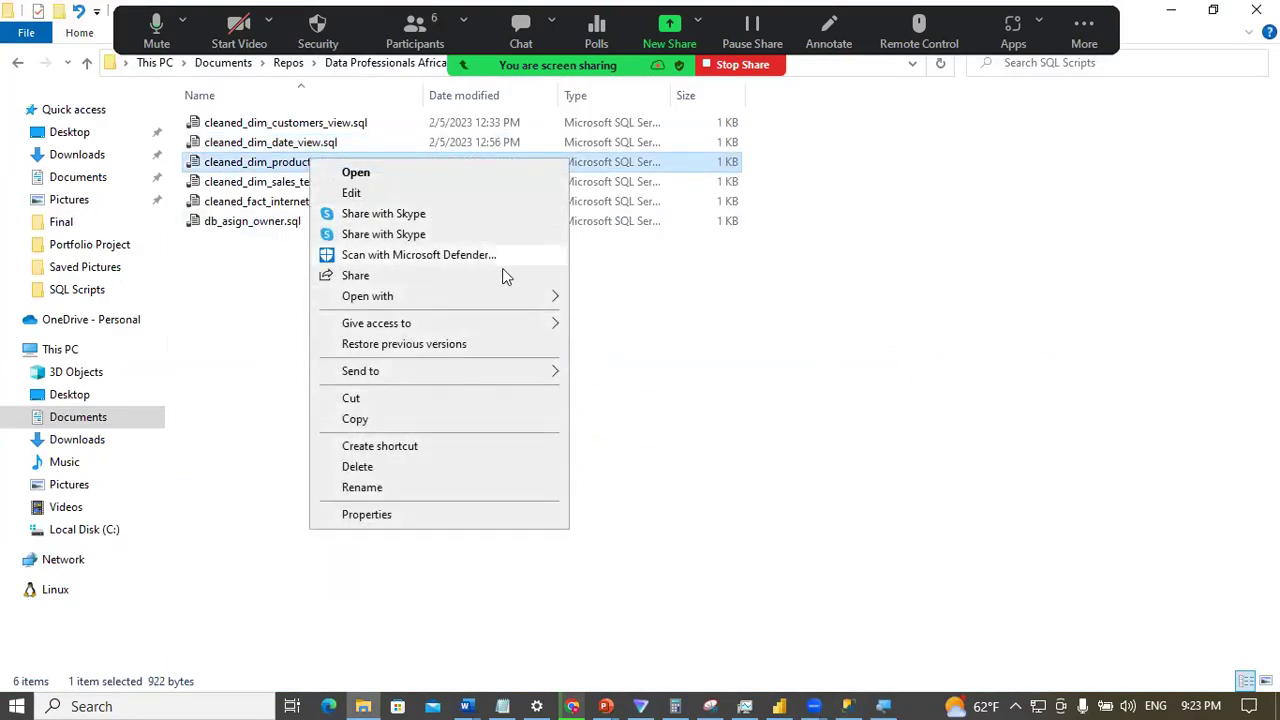
pyautogui.moveTo(550, 303)
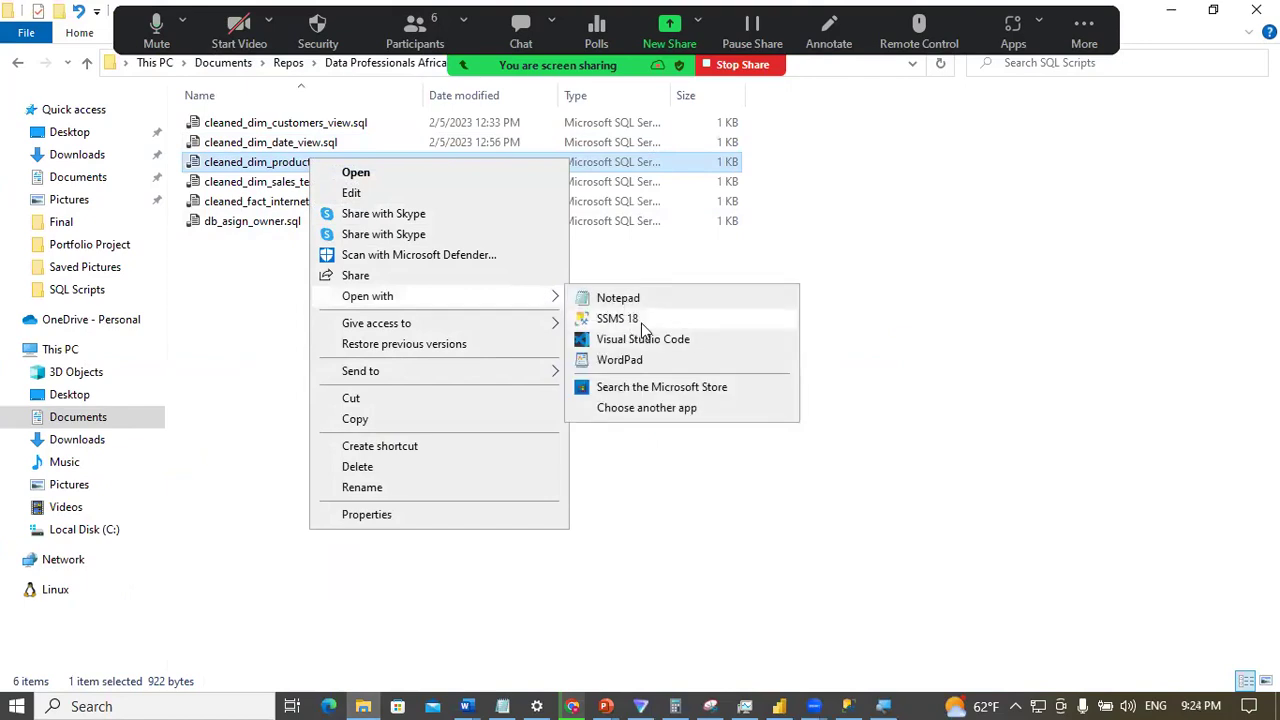
pyautogui.click(641, 318)
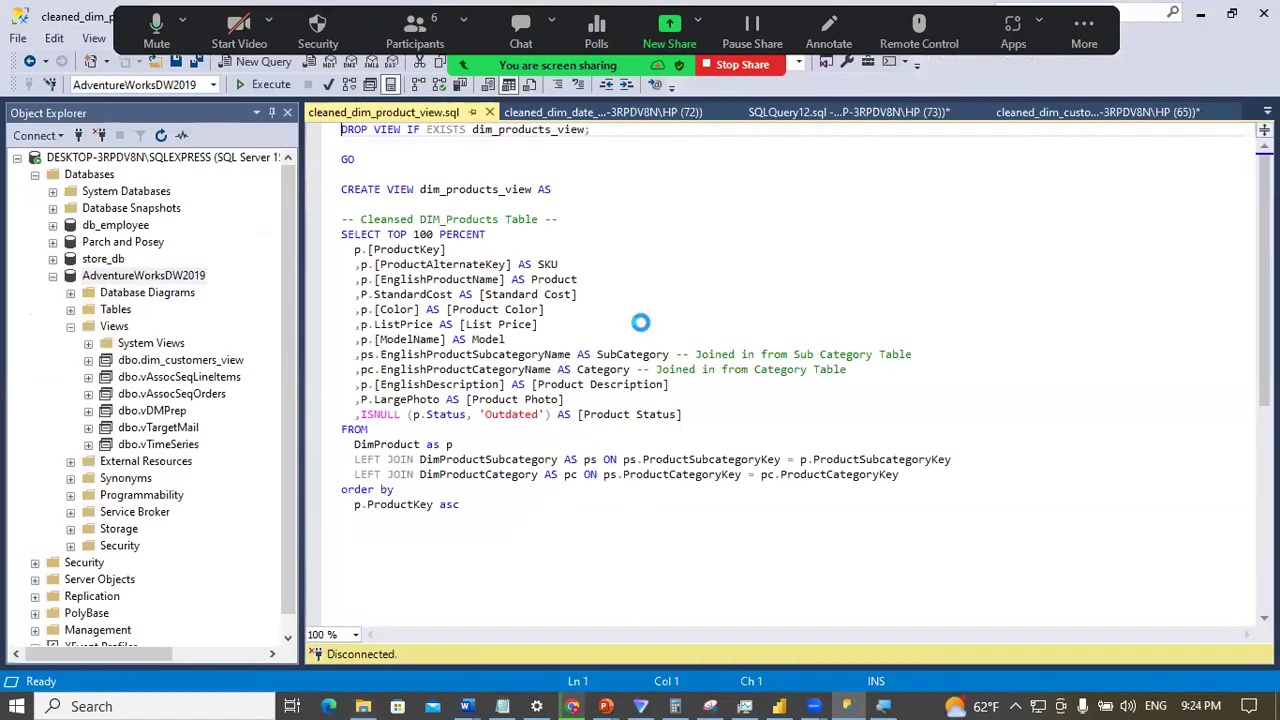
pyautogui.click(248, 86)
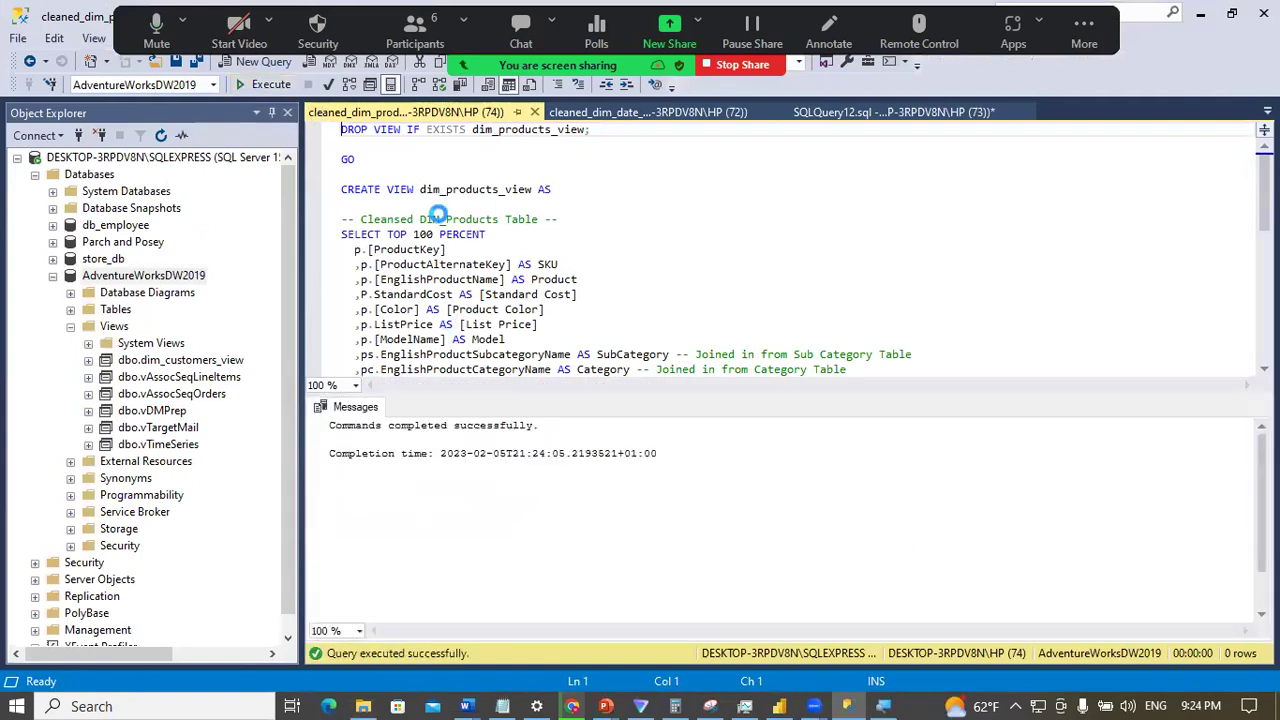
pyautogui.moveTo(420, 189); pyautogui.dragTo(531, 196)
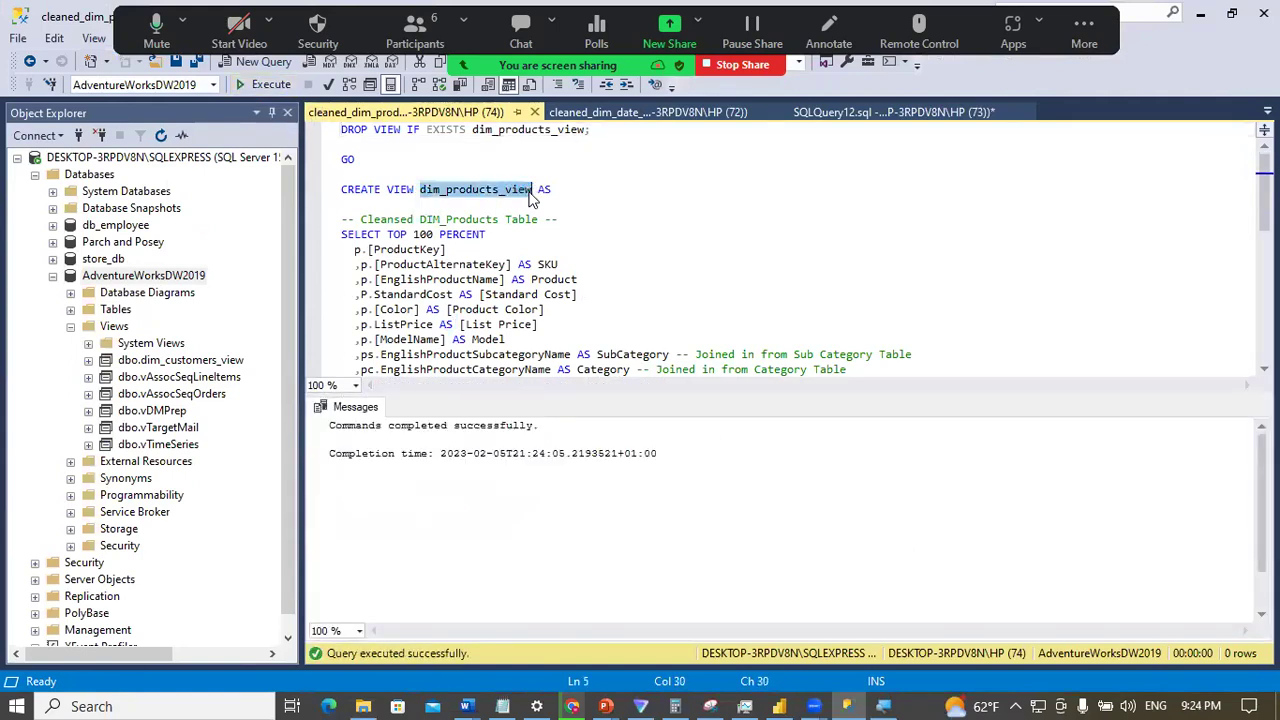
# Step: Open cleaned_dim_sales_territory_view.sql from the SQL Scripts folder with SSMS 18 and run it to create dim_sales_territory_view
pyautogui.moveTo(370, 697)
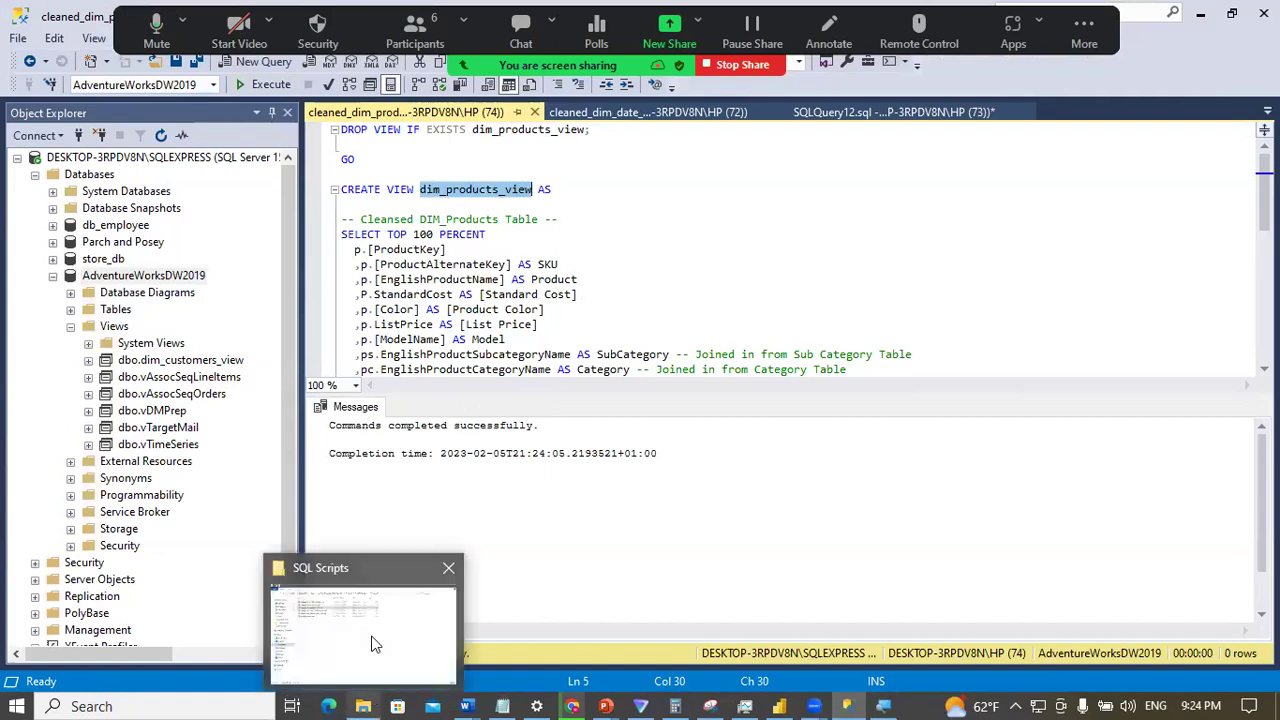
pyautogui.click(370, 643)
pyautogui.press('Down')
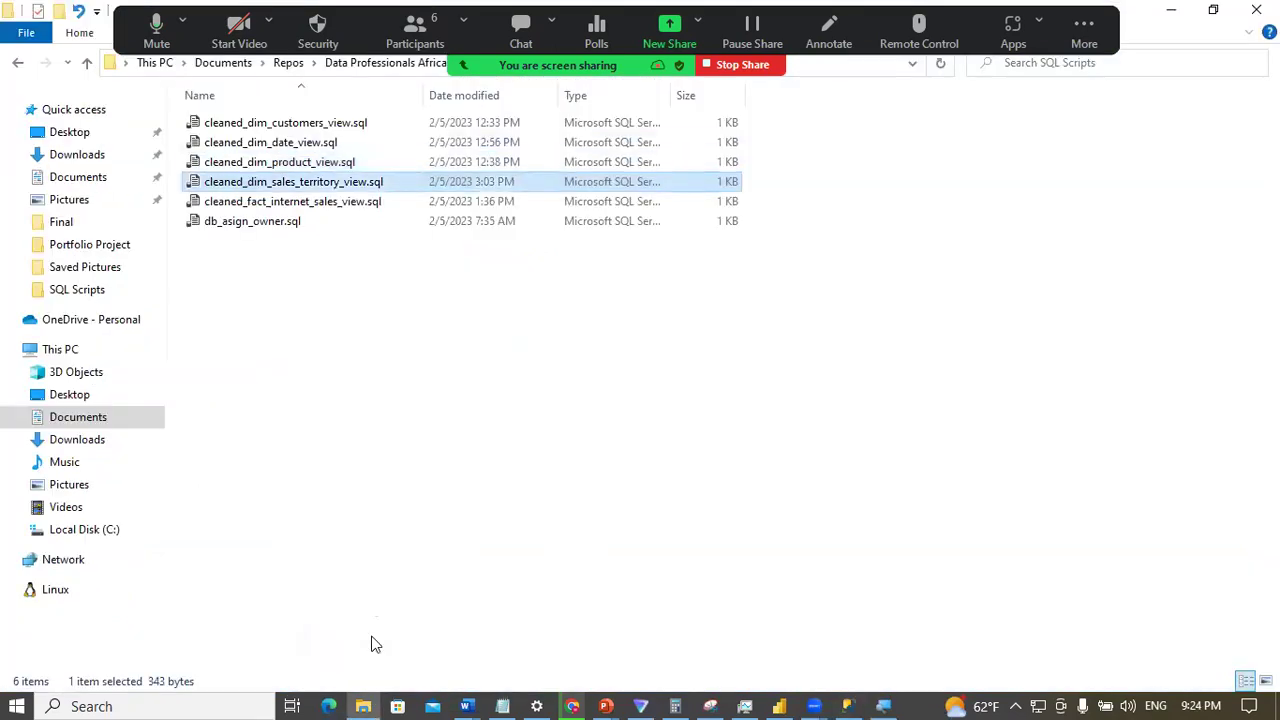
pyautogui.rightClick(305, 184)
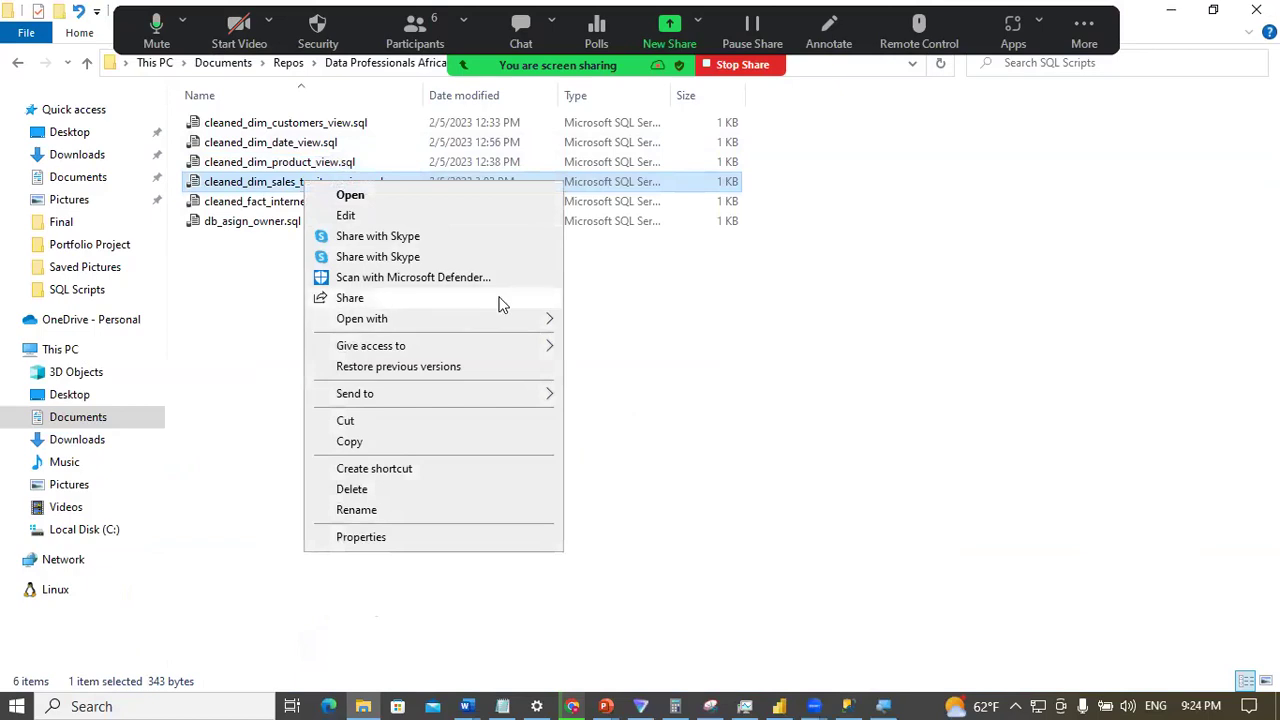
pyautogui.moveTo(526, 318)
pyautogui.click(620, 341)
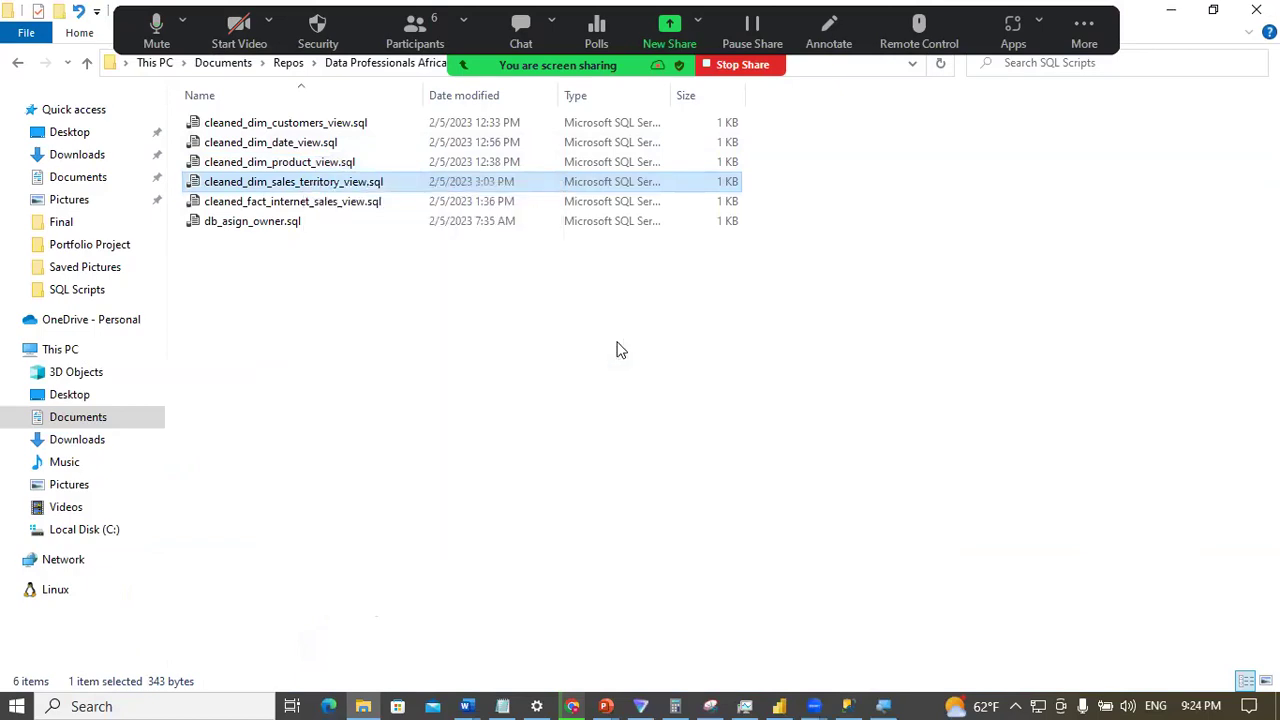
pyautogui.click(600, 310)
pyautogui.click(289, 92)
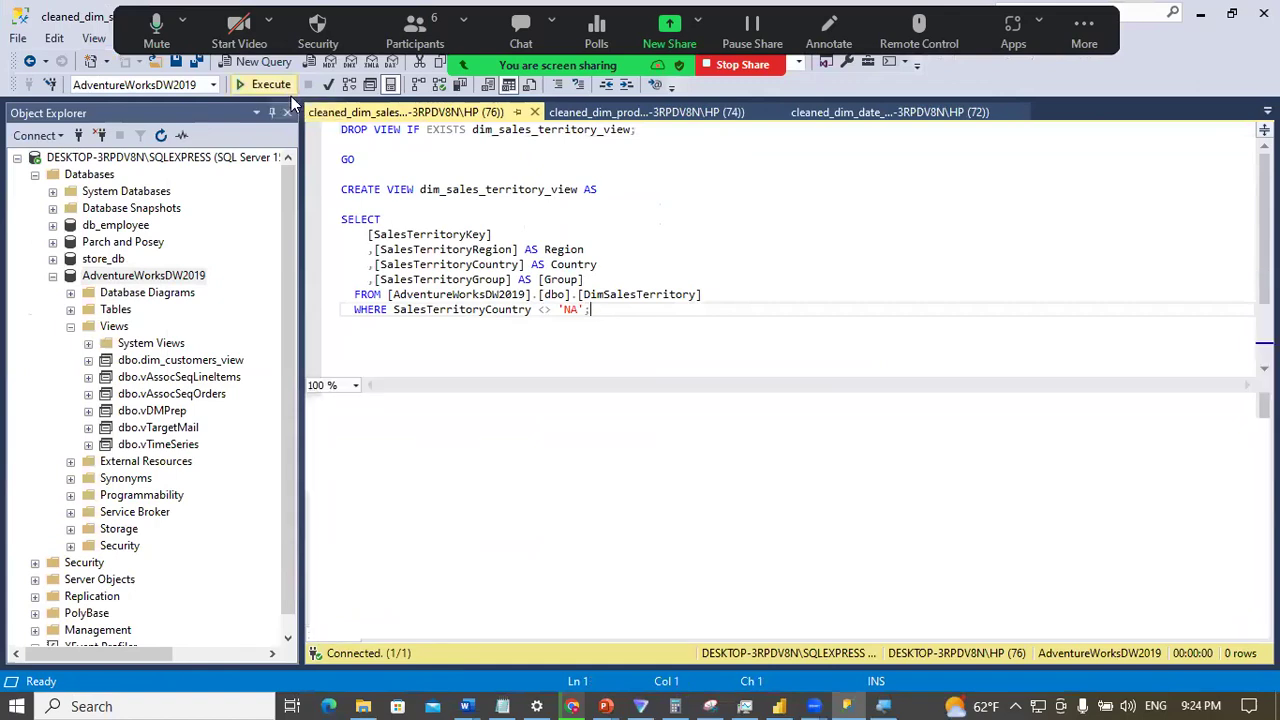
# Step: Switch to File Explorer and open cleaned_fact_internet_sales_view.sql from the SQL Scripts folder with SSMS 18
pyautogui.click(373, 700)
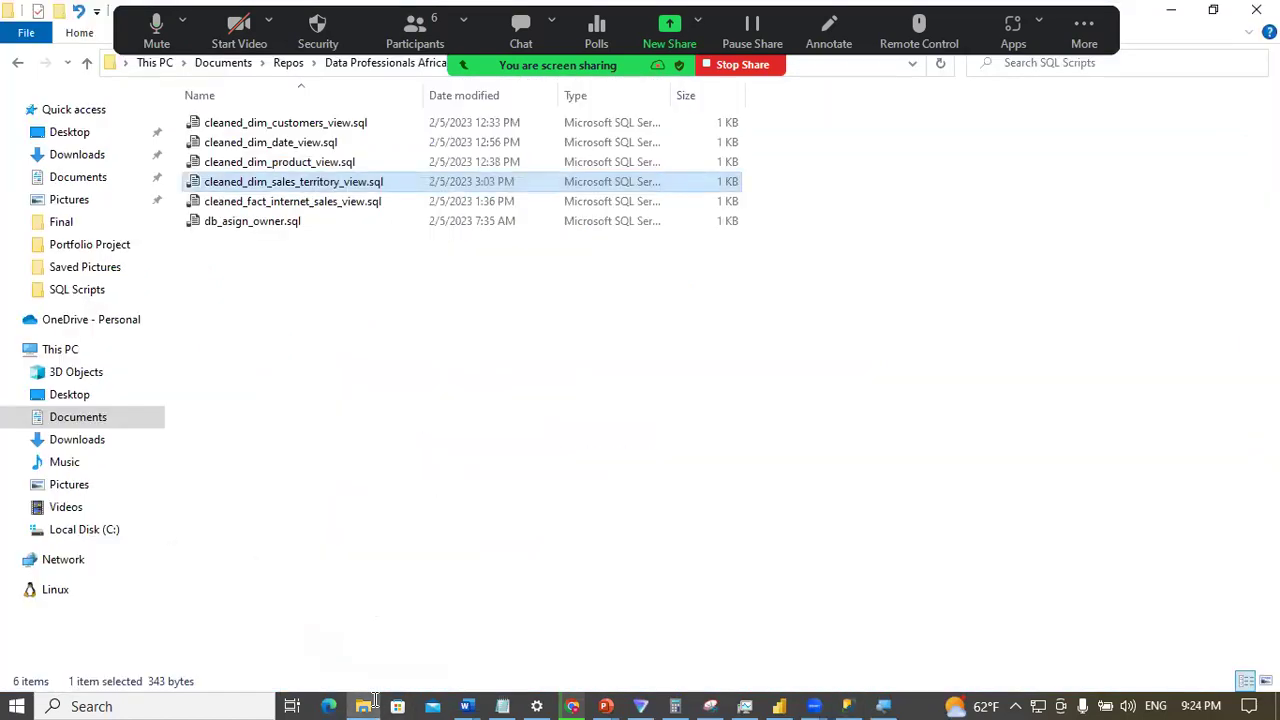
pyautogui.click(290, 202)
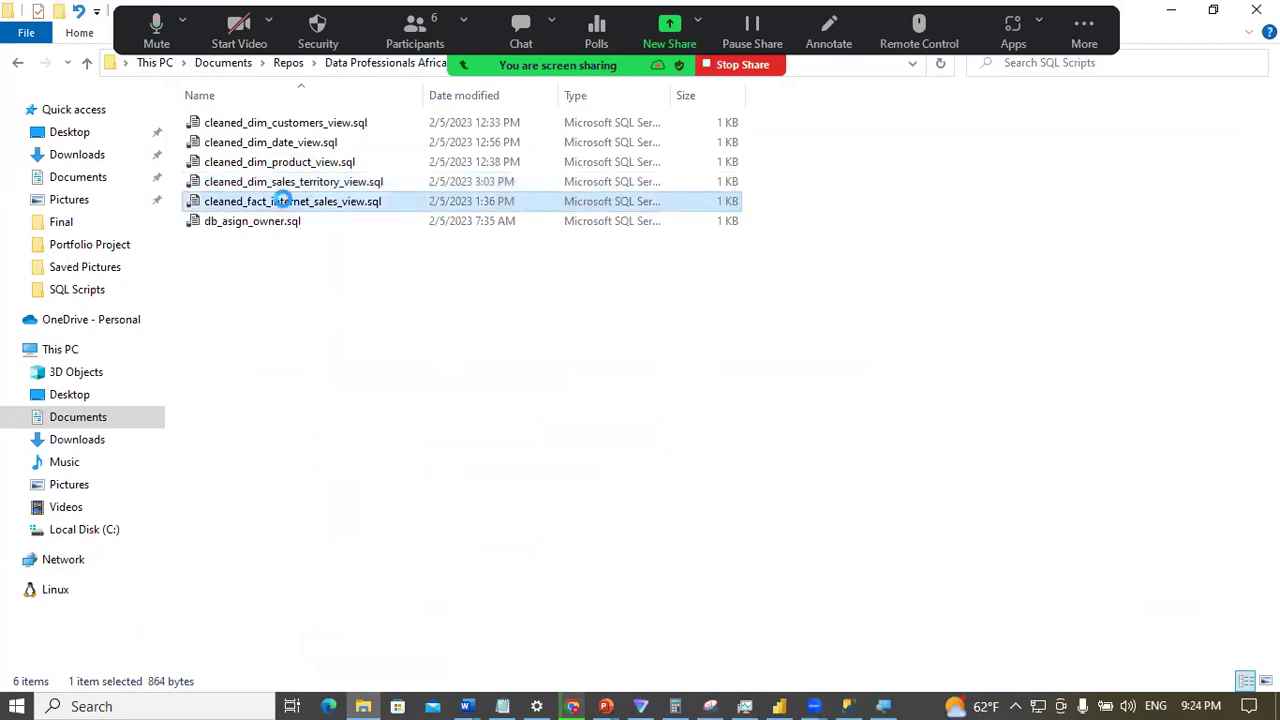
pyautogui.rightClick(286, 201)
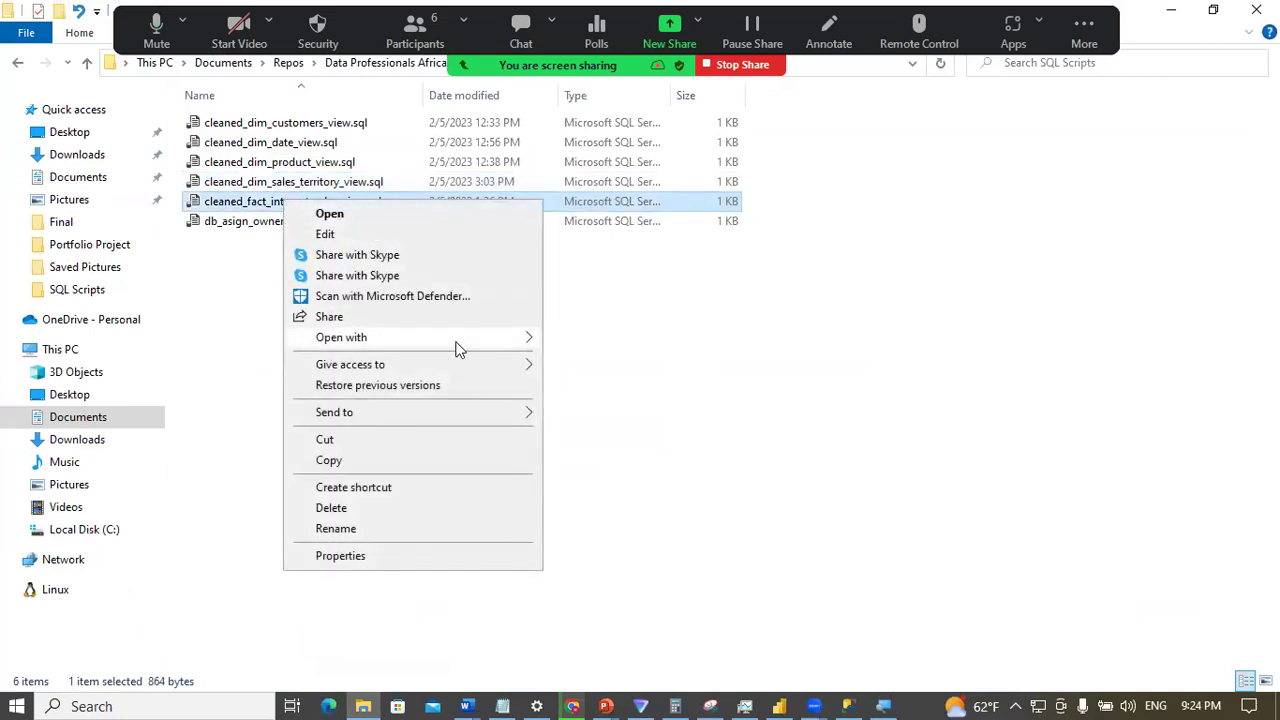
pyautogui.moveTo(532, 339)
pyautogui.click(588, 359)
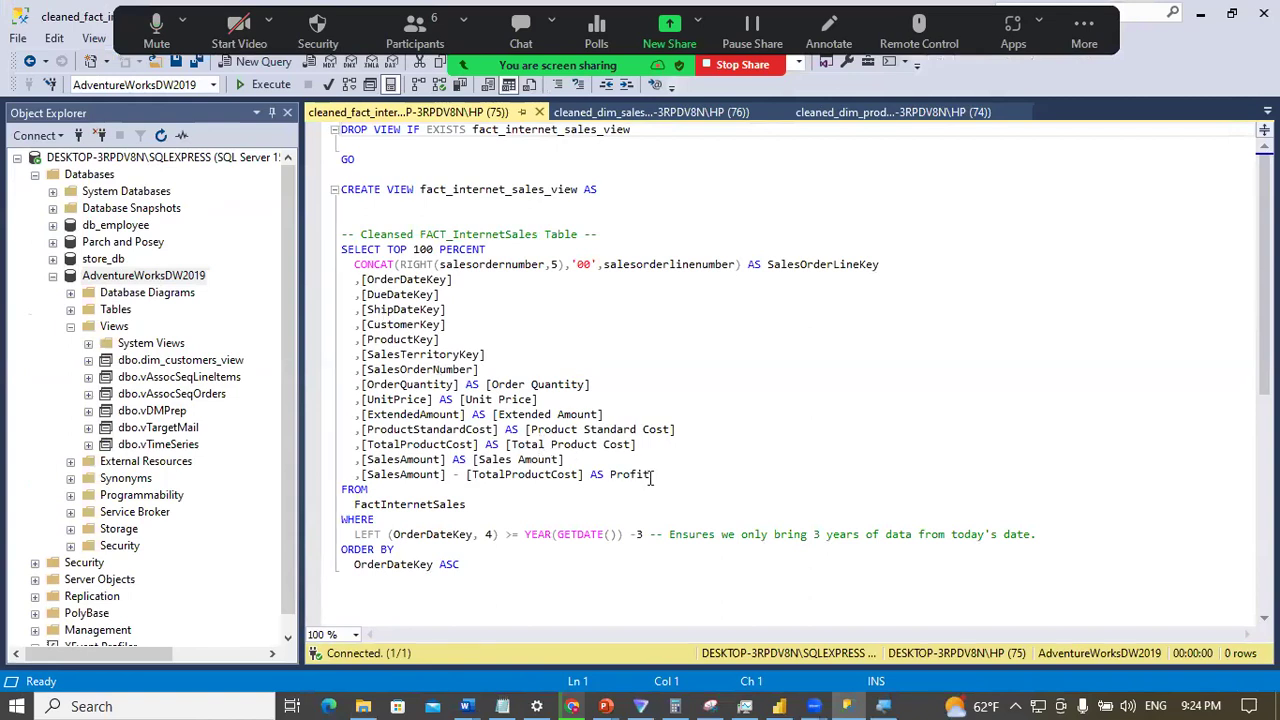
# Step: Review the column list of the internet sales script and run the script to create fact_internet_sales_view
pyautogui.moveTo(652, 477); pyautogui.dragTo(498, 333)
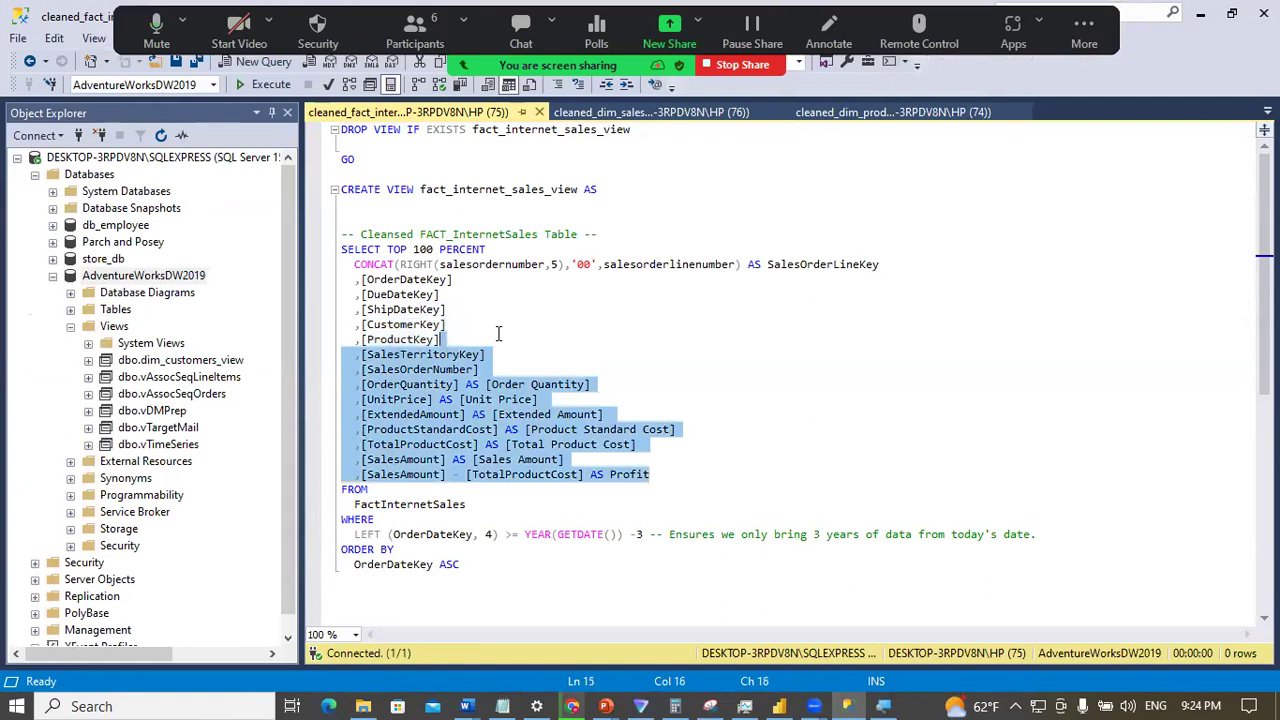
pyautogui.click(887, 265)
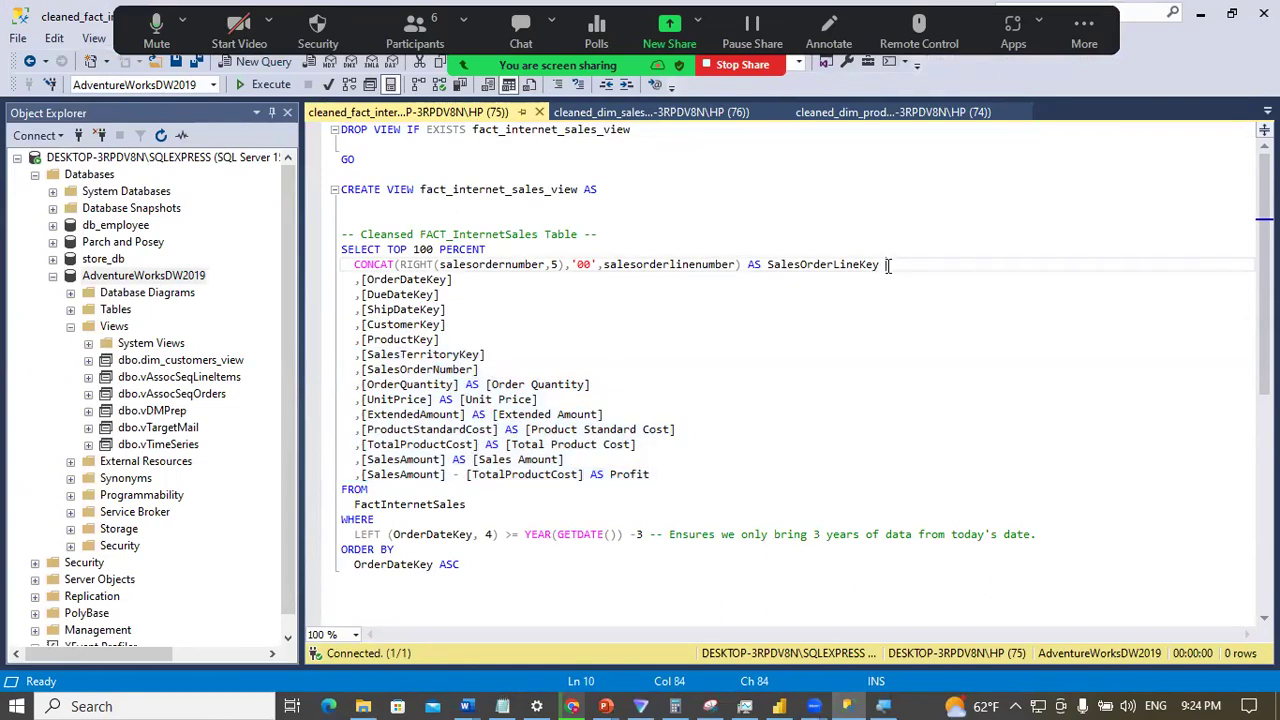
pyautogui.click(266, 85)
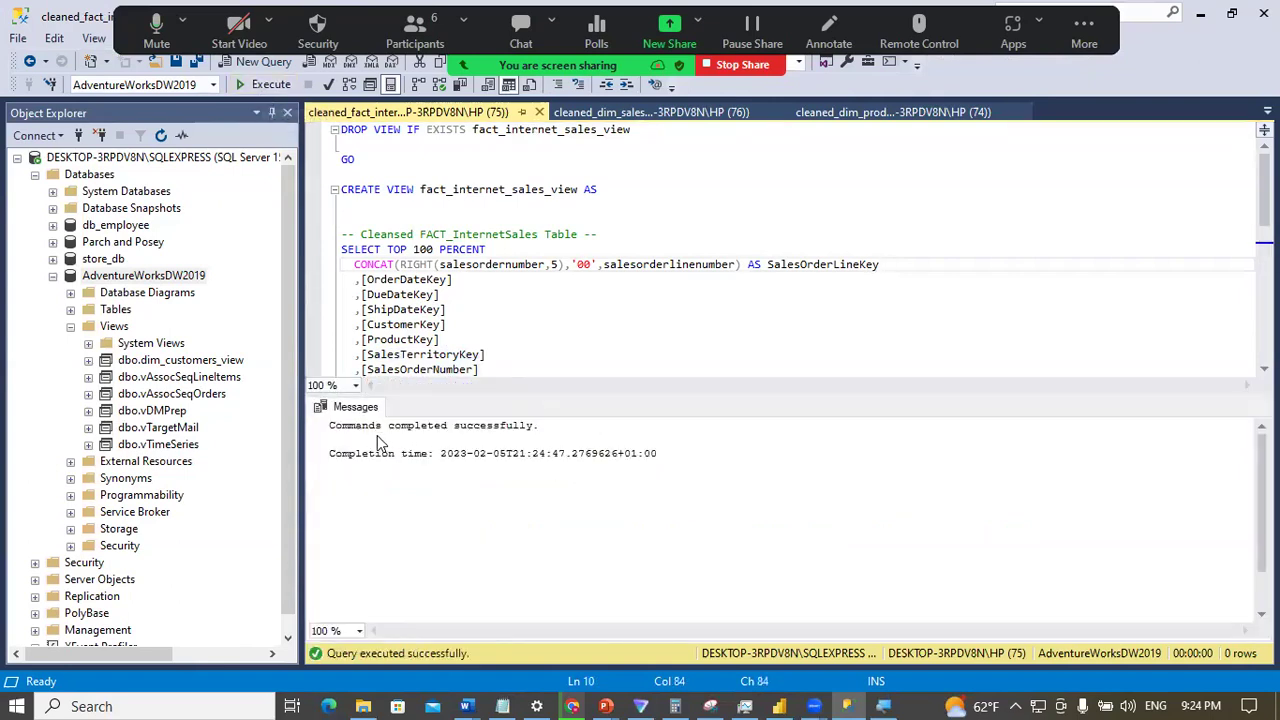
# Step: Refresh the Views folder of AdventureWorksDW2019 and expand its list of views
pyautogui.click(72, 329)
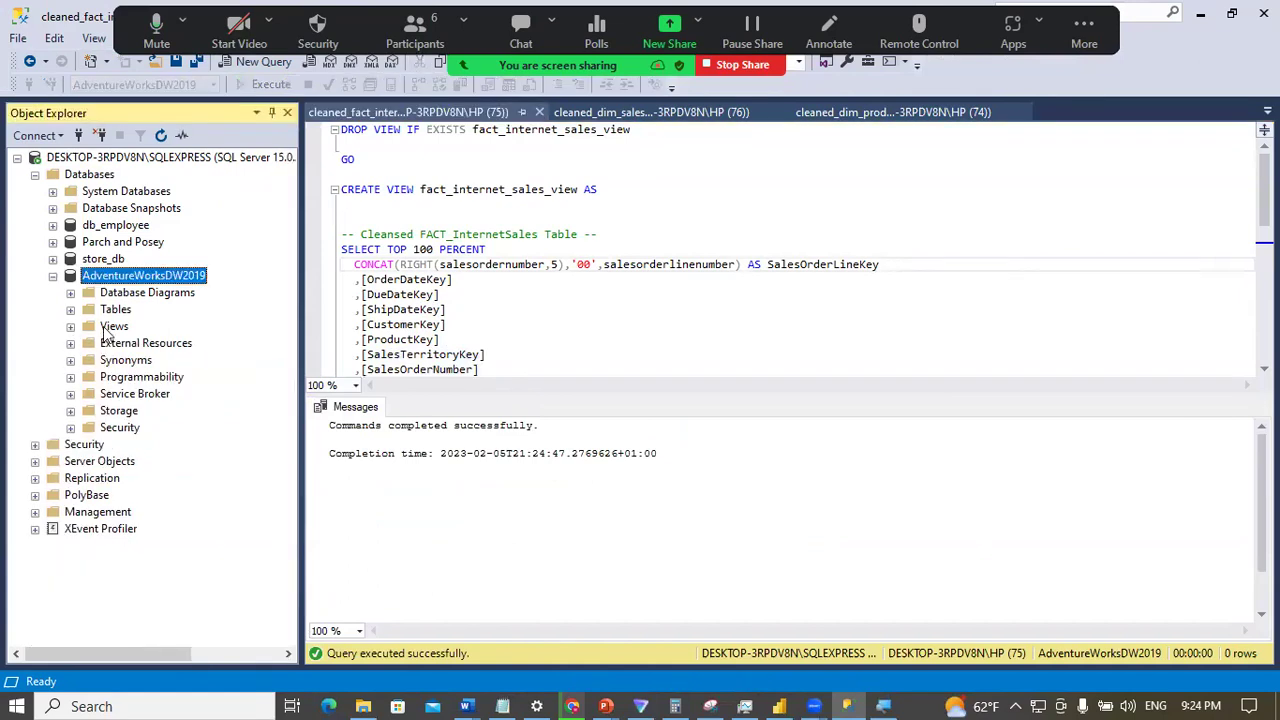
pyautogui.rightClick(108, 330)
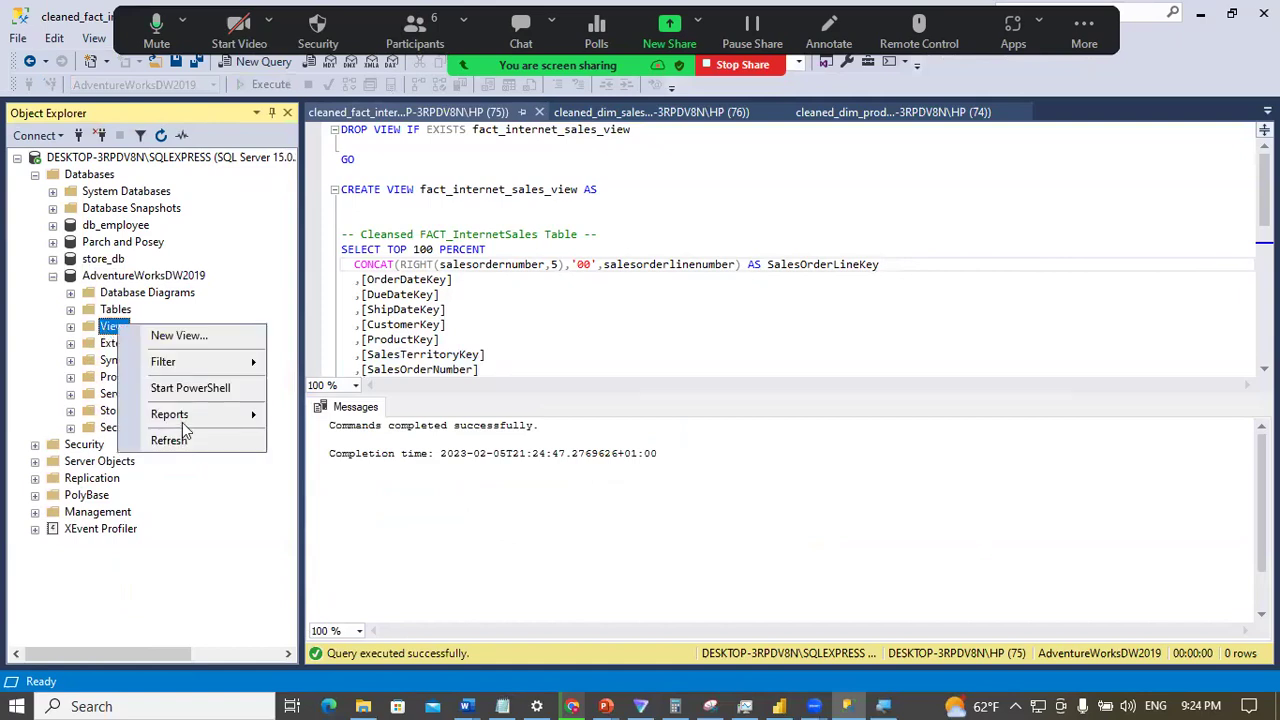
pyautogui.click(183, 437)
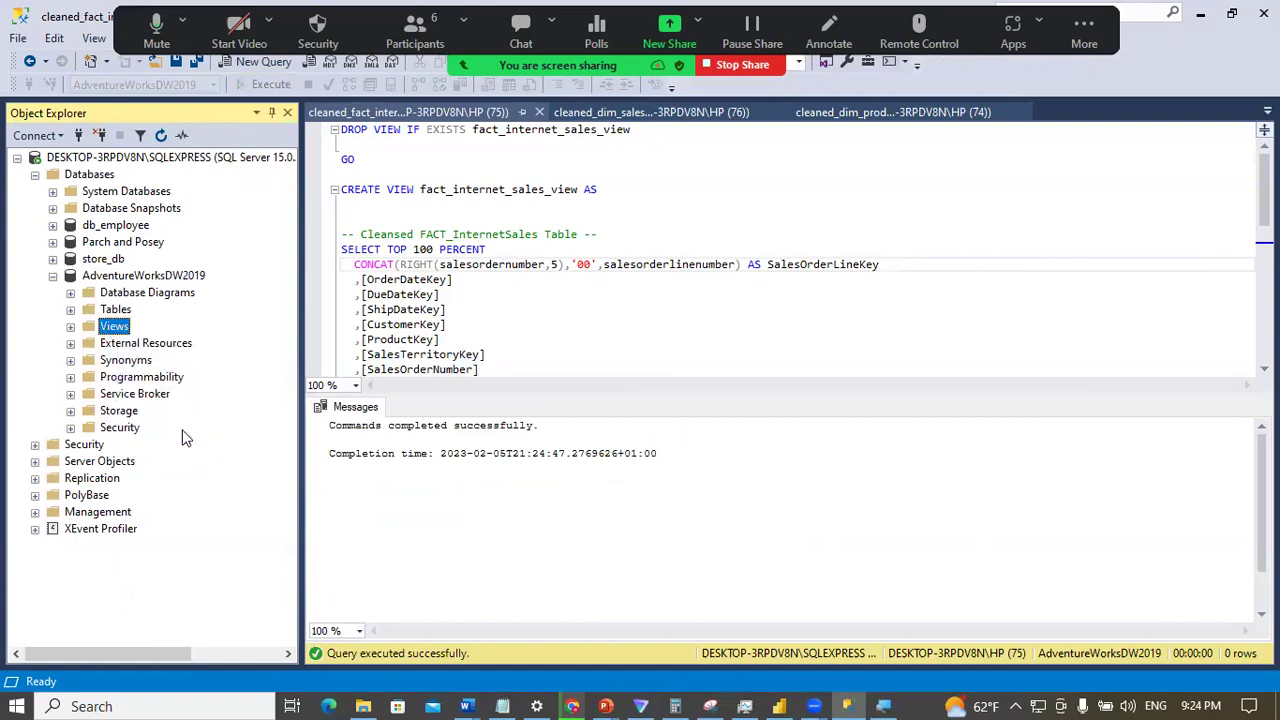
pyautogui.click(71, 327)
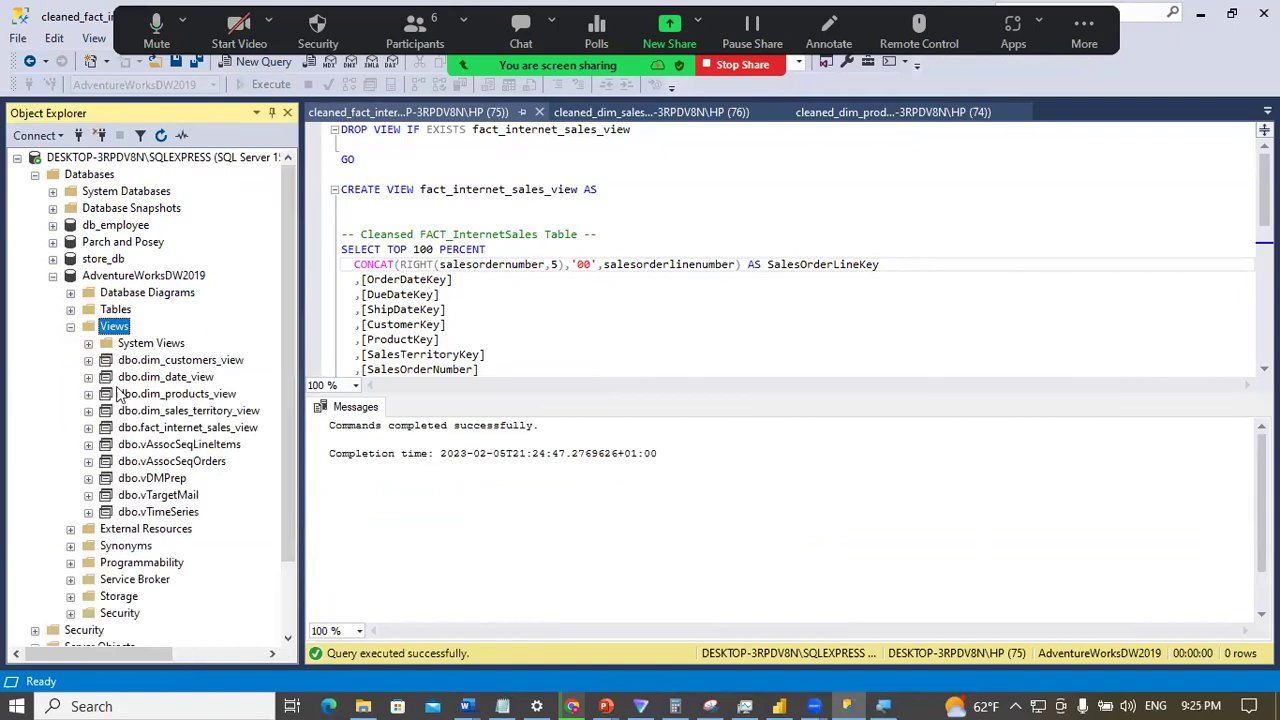
pyautogui.scroll(-1, 281, 407)
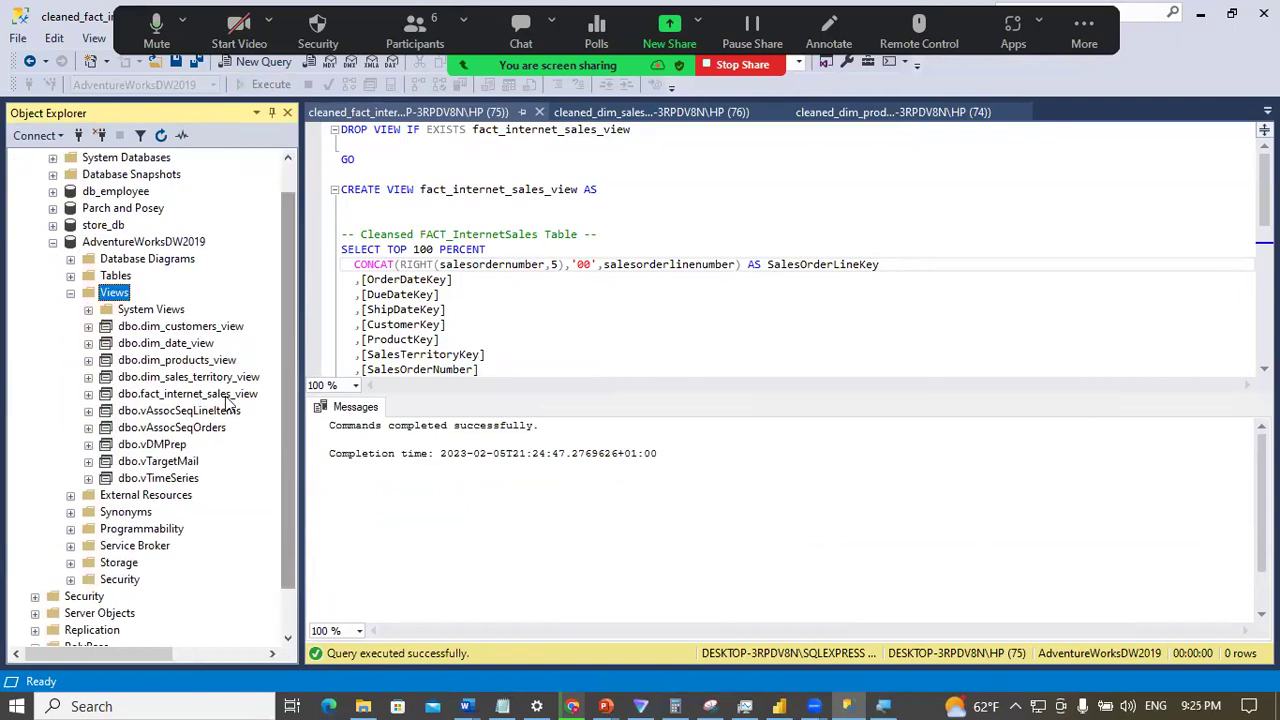
# Step: Go through the cleansed views one by one, from dbo.dim_customers_view to dbo.fact_internet_sales_view
pyautogui.click(148, 332)
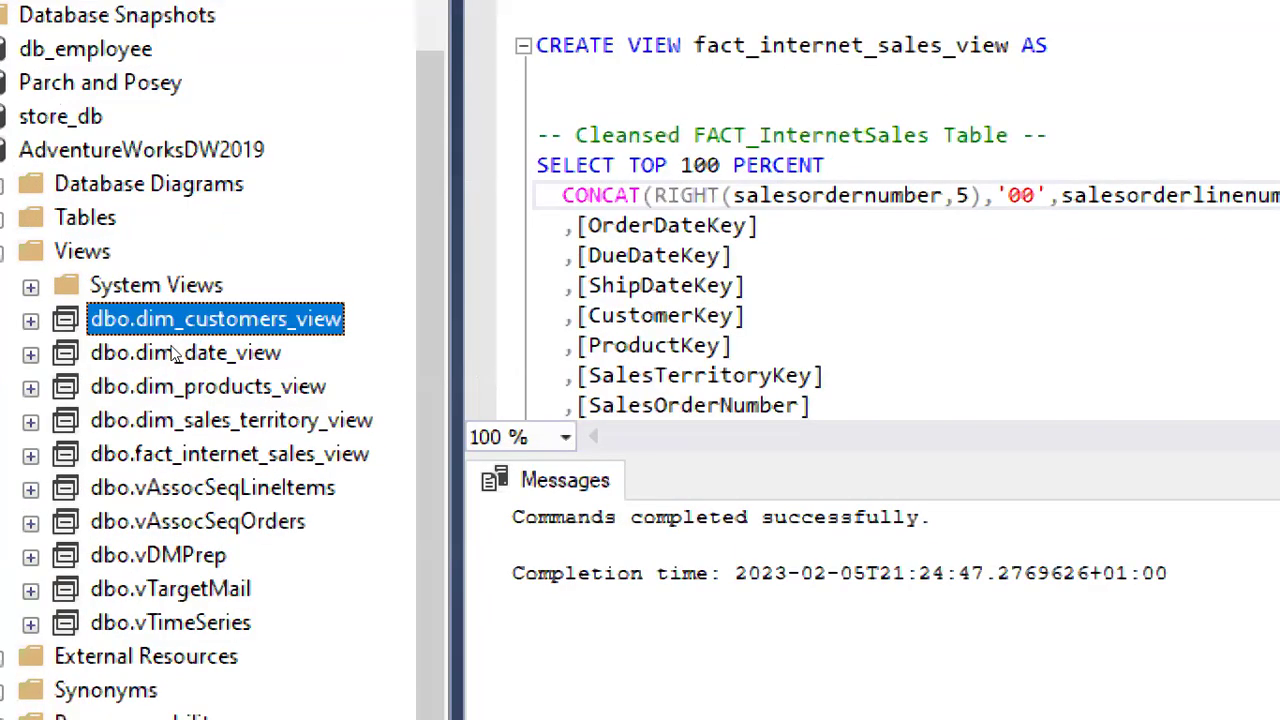
pyautogui.click(174, 358)
pyautogui.press('Down')
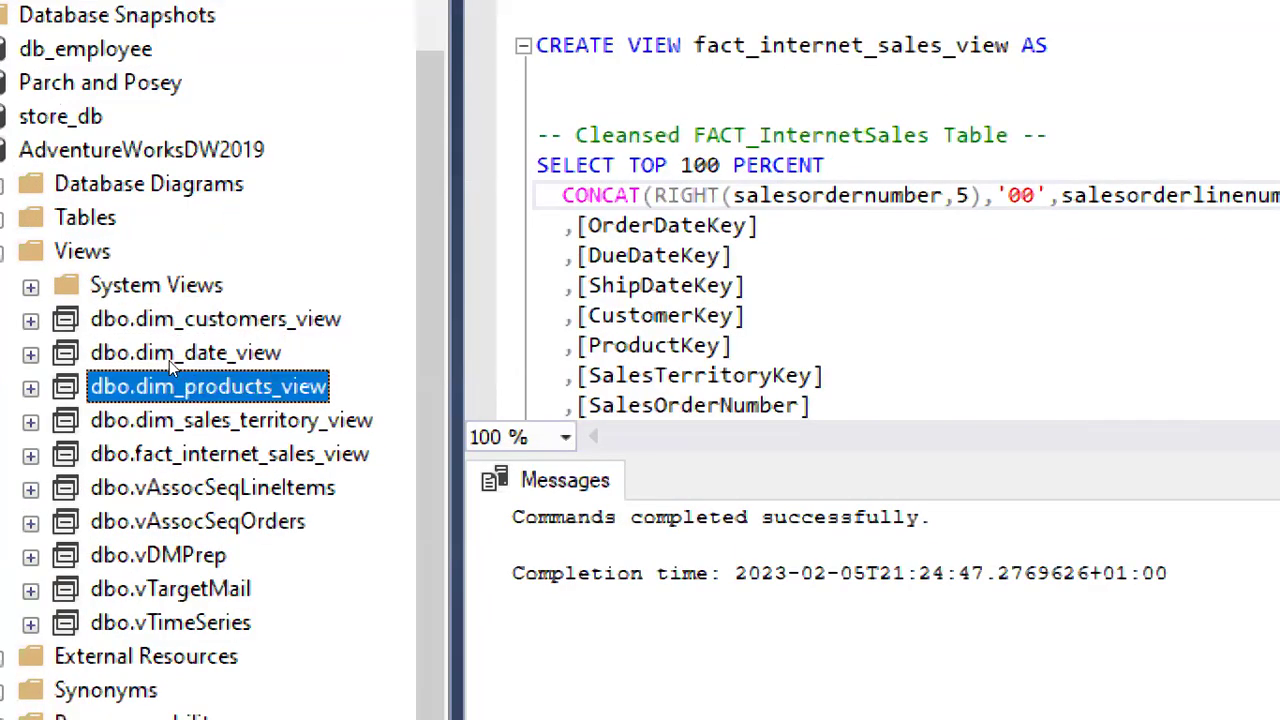
pyautogui.press('Down')
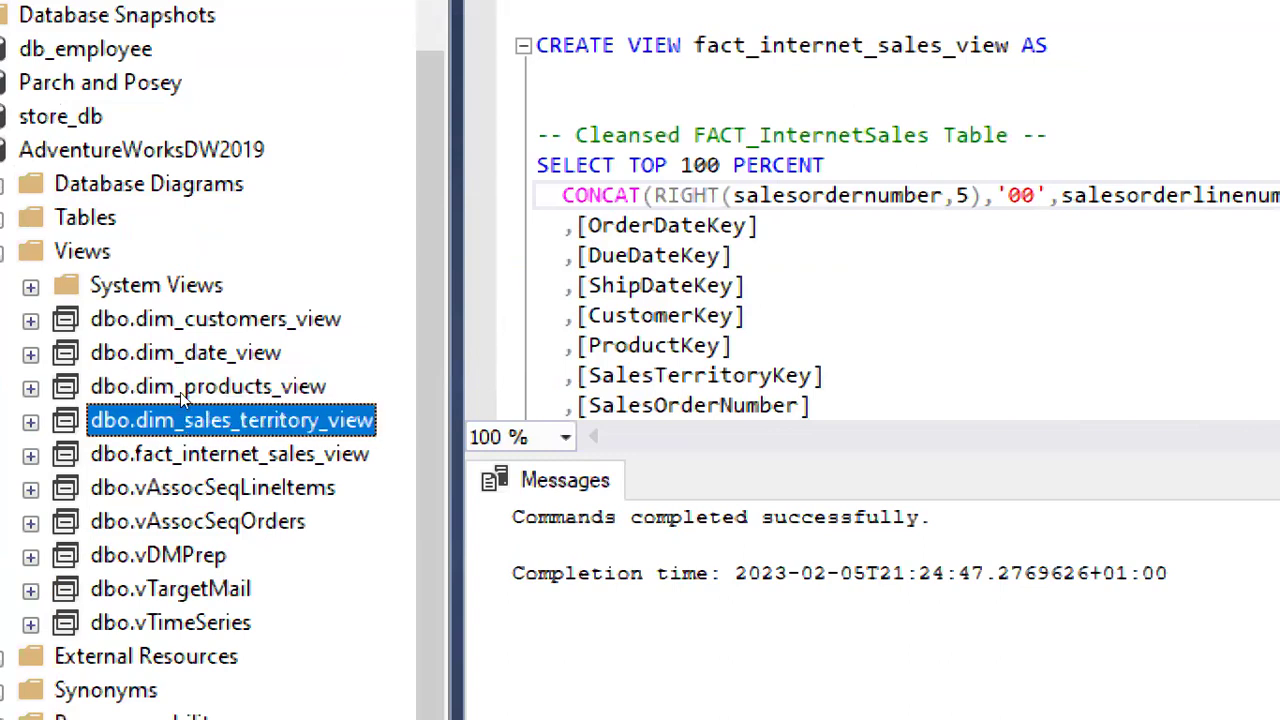
pyautogui.press('Down')
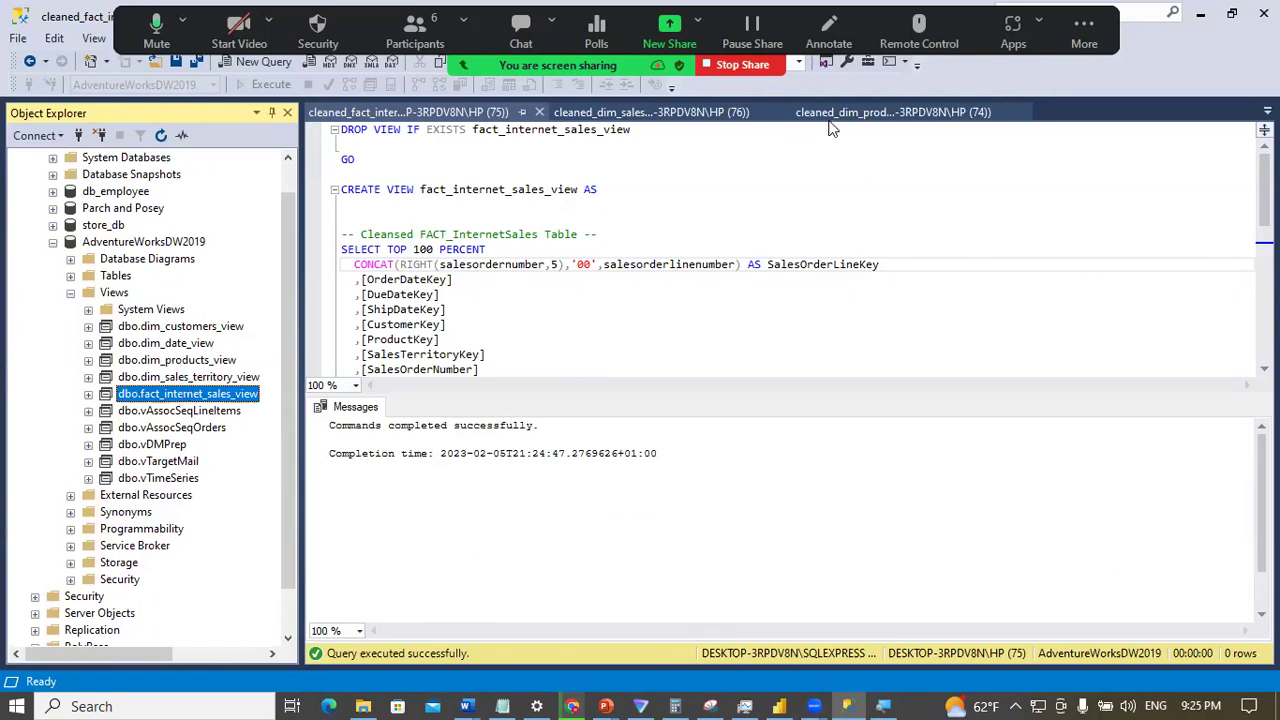
# Step: Look over the open sales territory view script, then return to the internet sales view script
pyautogui.click(701, 113)
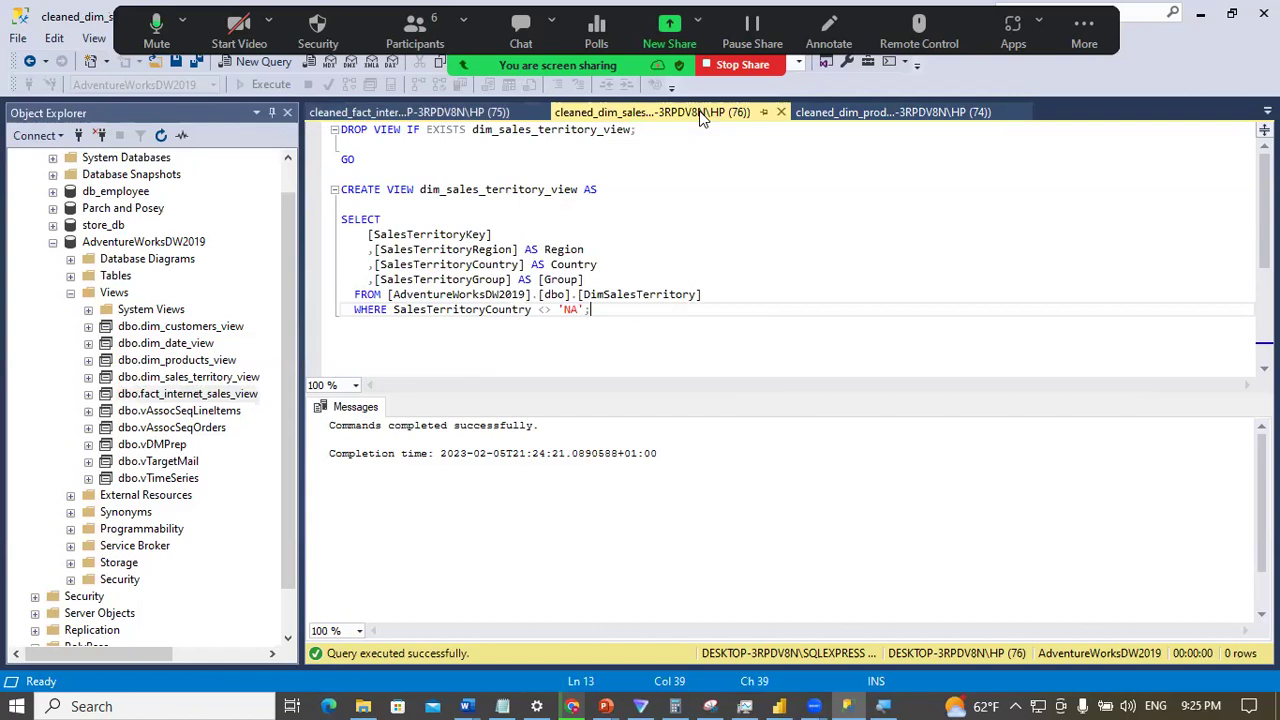
pyautogui.hotkey('ctrl', 'Tab')
pyautogui.hotkey('ctrl', 'Tab')
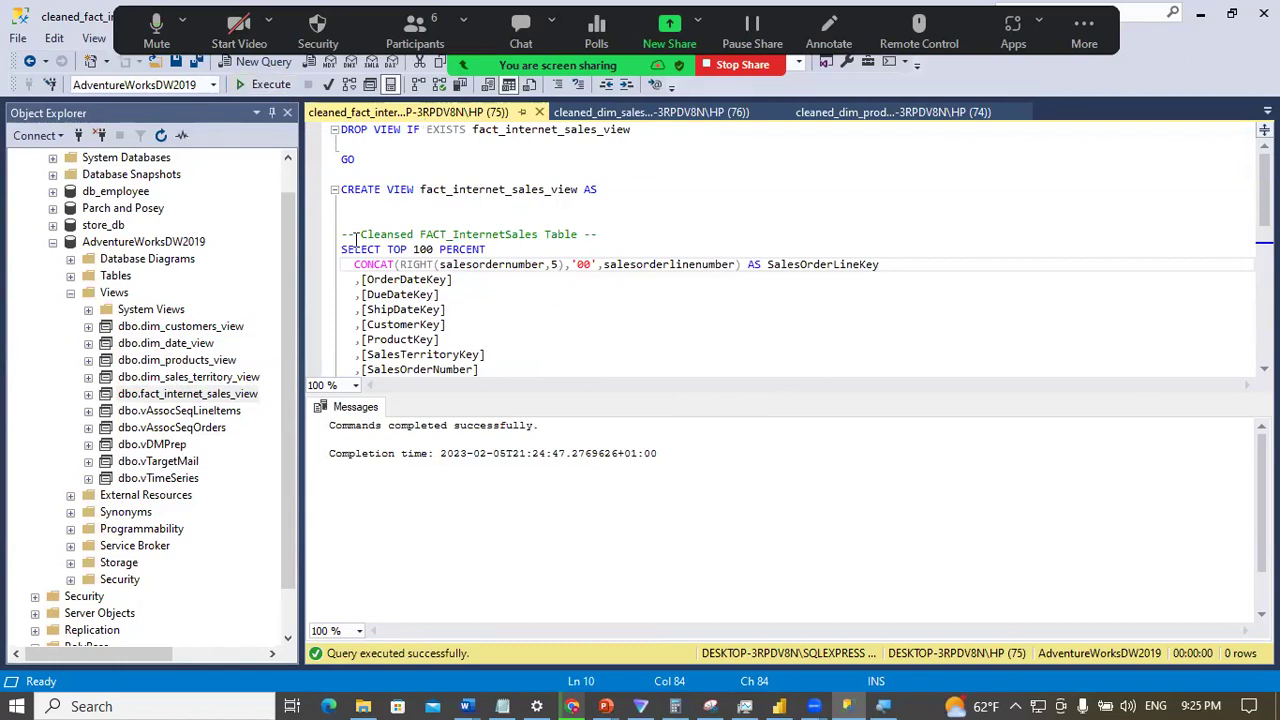
pyautogui.click(458, 324)
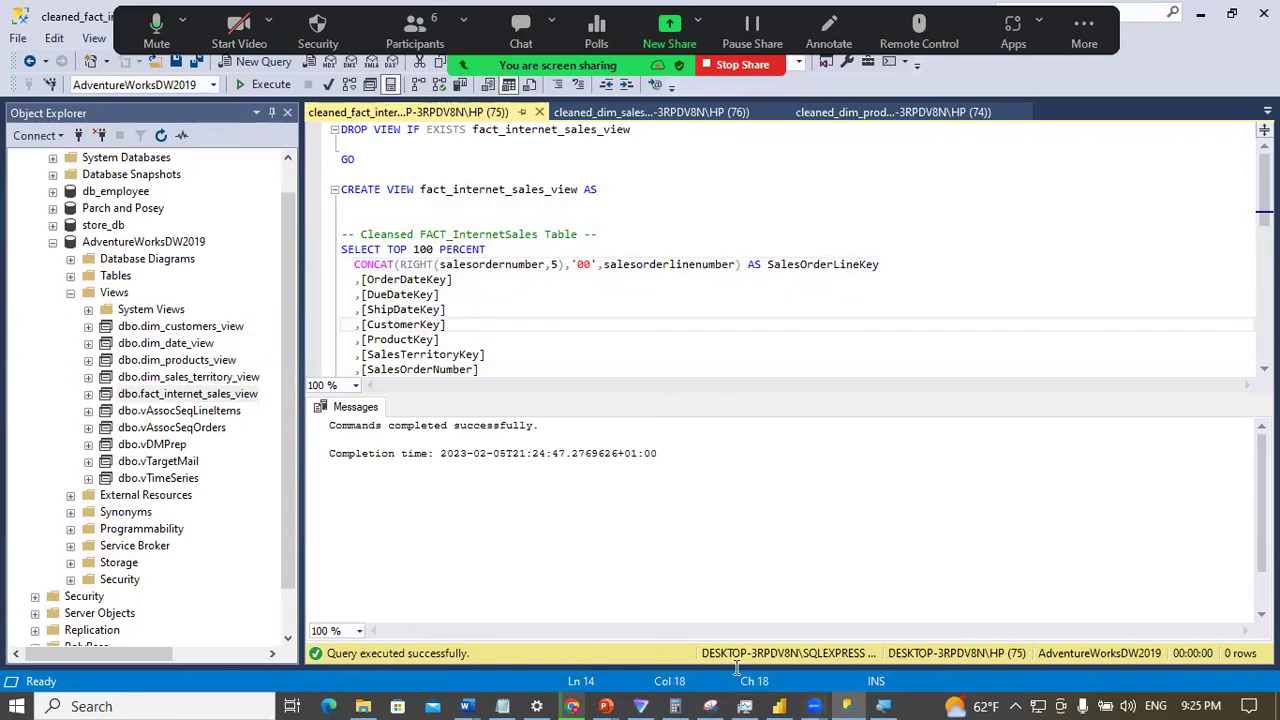
# Step: Show the Project Steps slide in PowerPoint, and switch to the Portfolio Dashboard report in Power BI Desktop
pyautogui.click(655, 700)
pyautogui.press('Right')
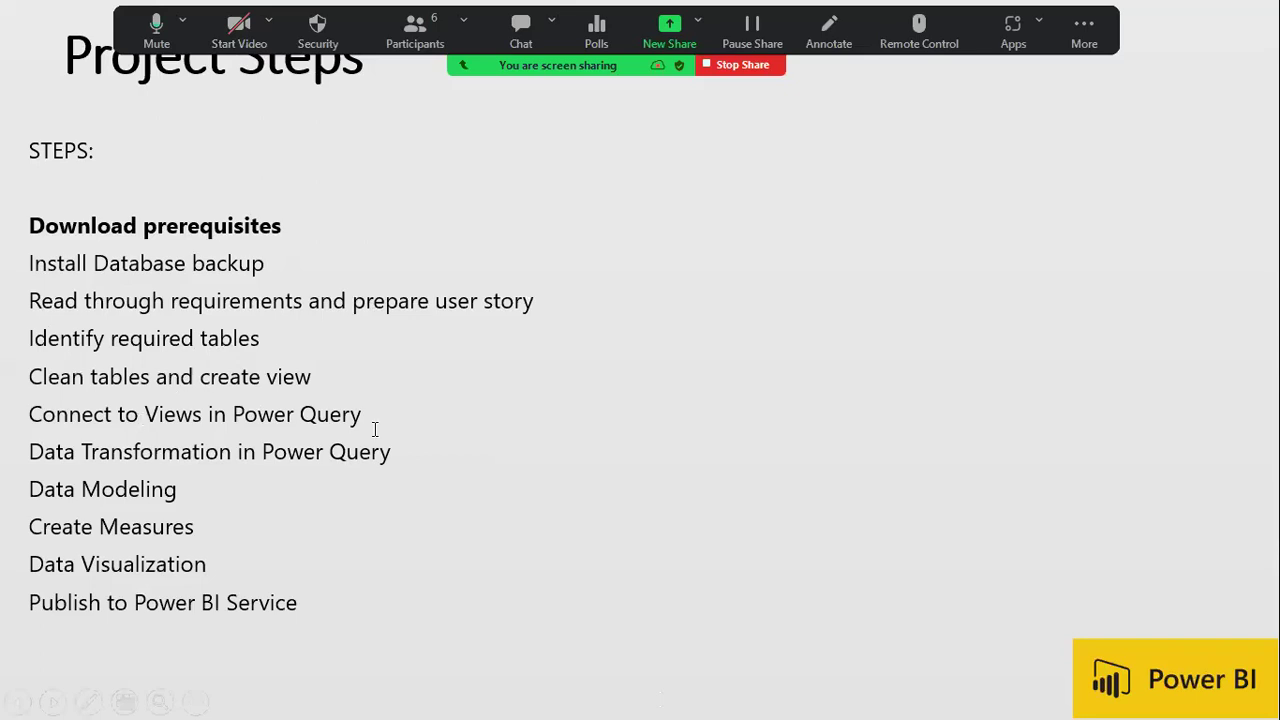
pyautogui.press('super')
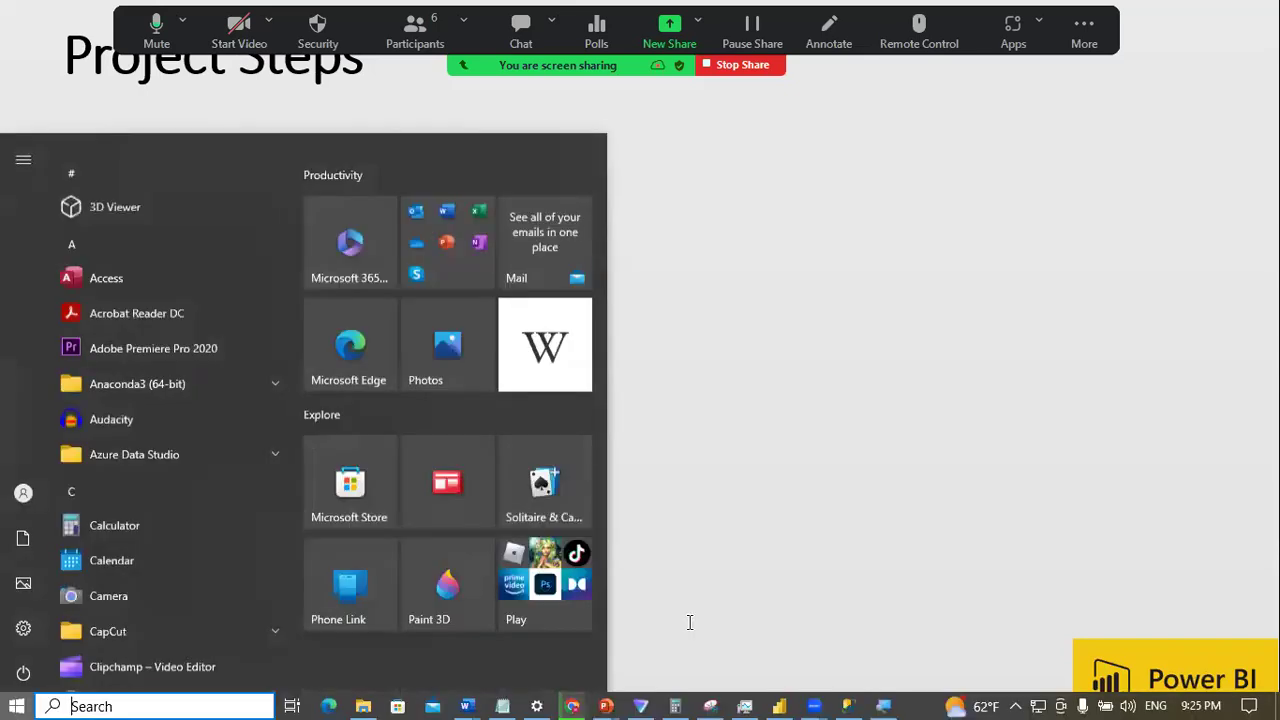
pyautogui.moveTo(778, 703)
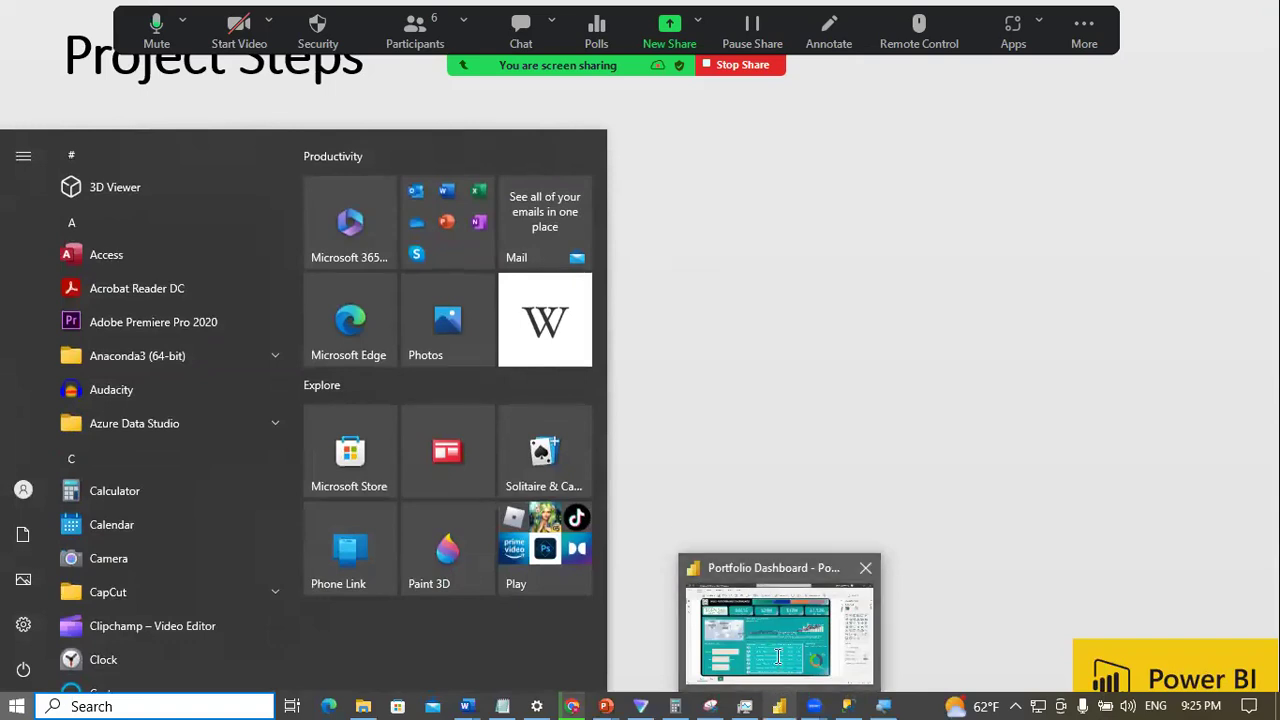
pyautogui.click(778, 656)
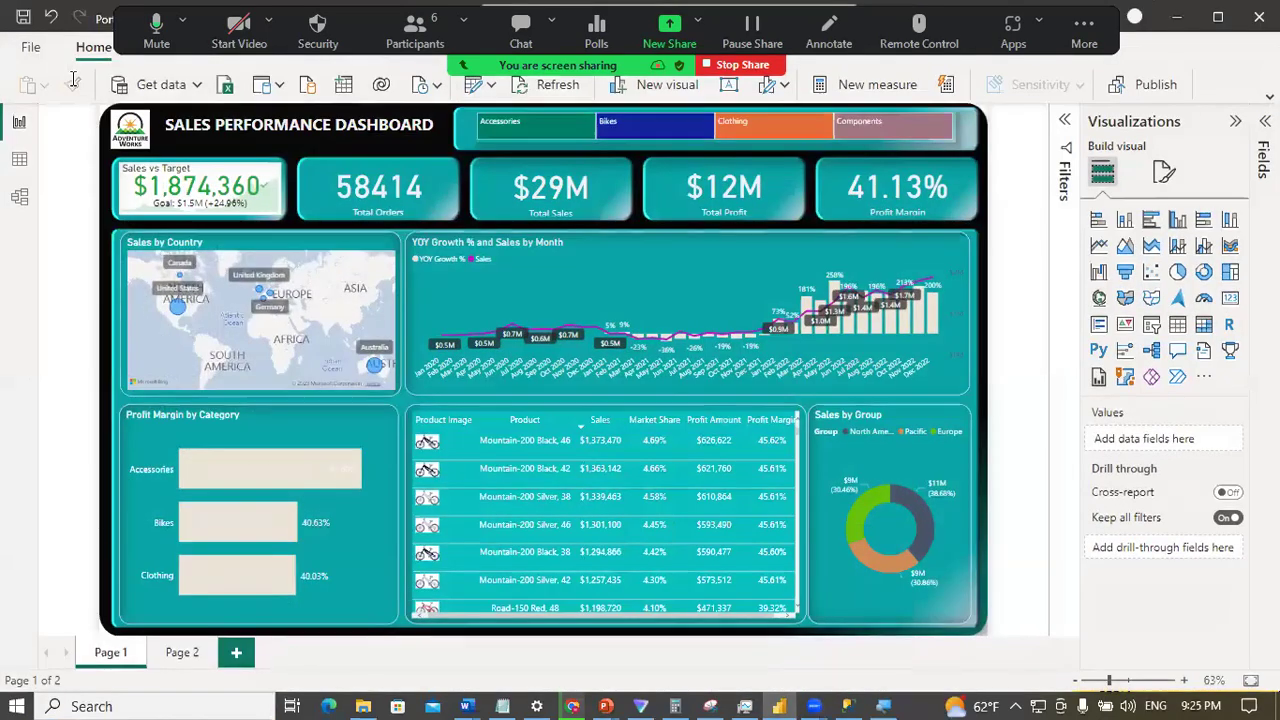
# Step: Open a new untitled report window in Power BI Desktop and close its start screen
pyautogui.click(31, 47)
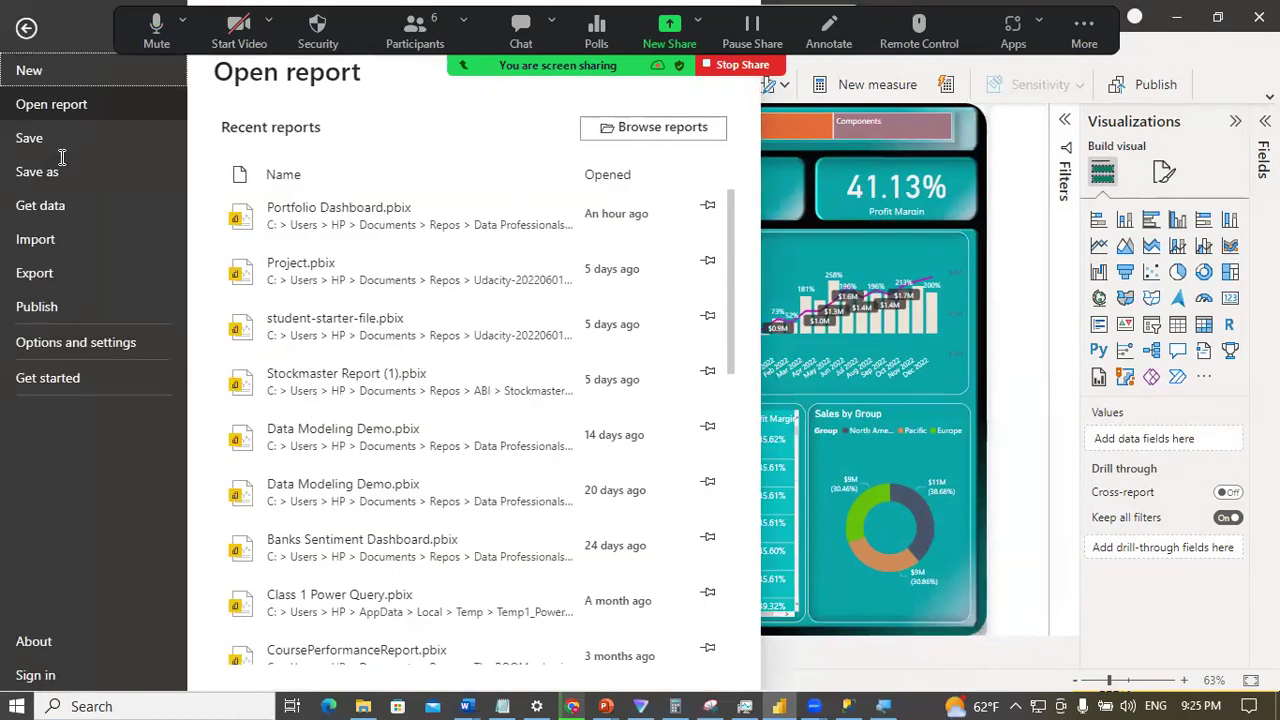
pyautogui.press('Escape')
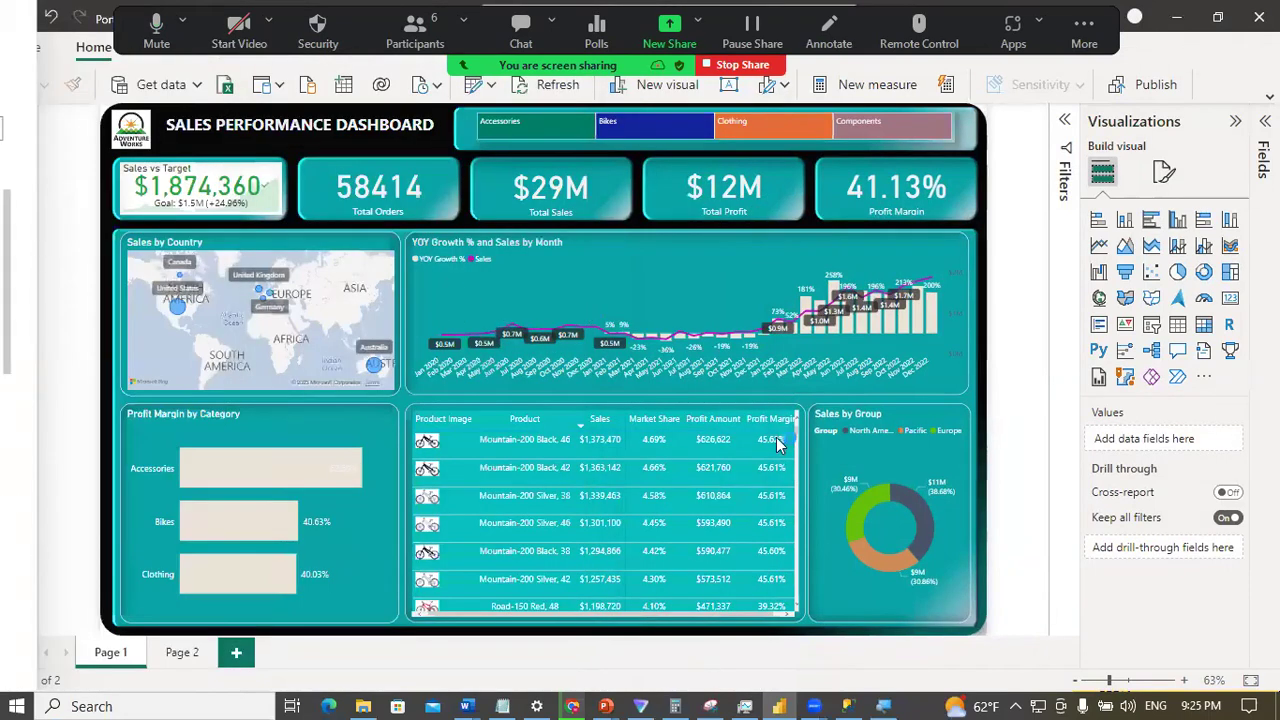
pyautogui.moveTo(915, 563)
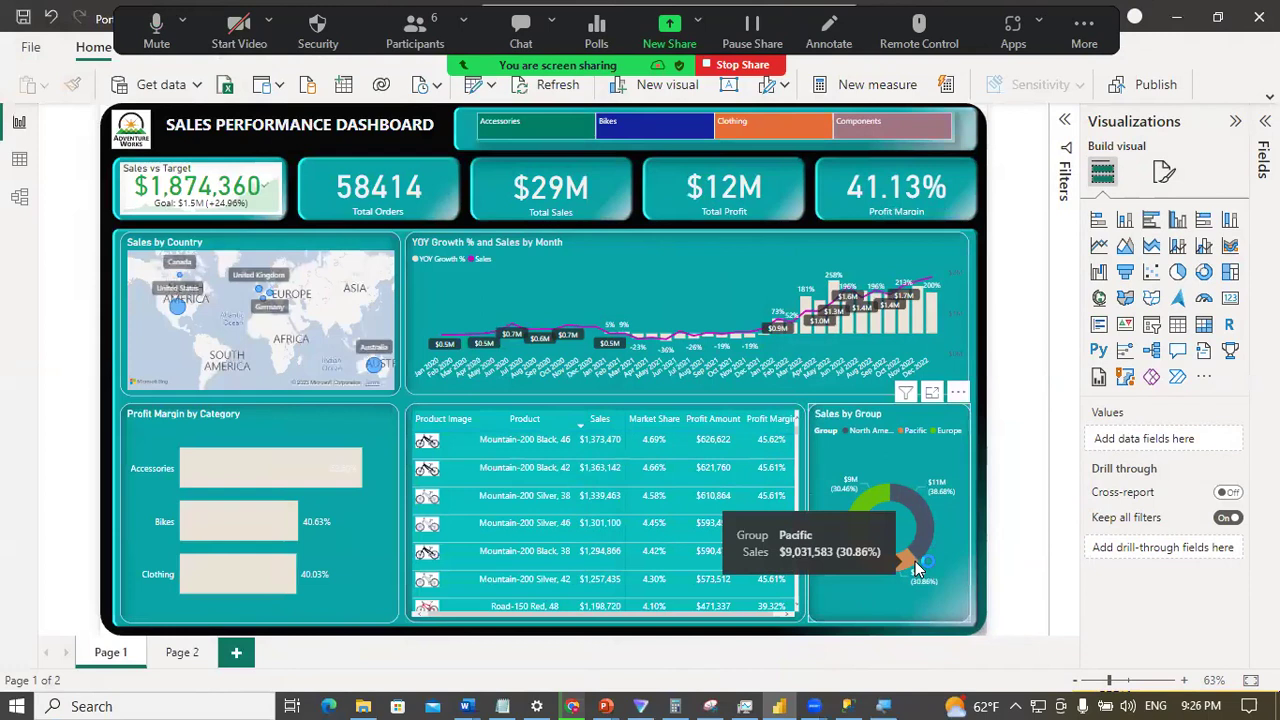
pyautogui.click(777, 704)
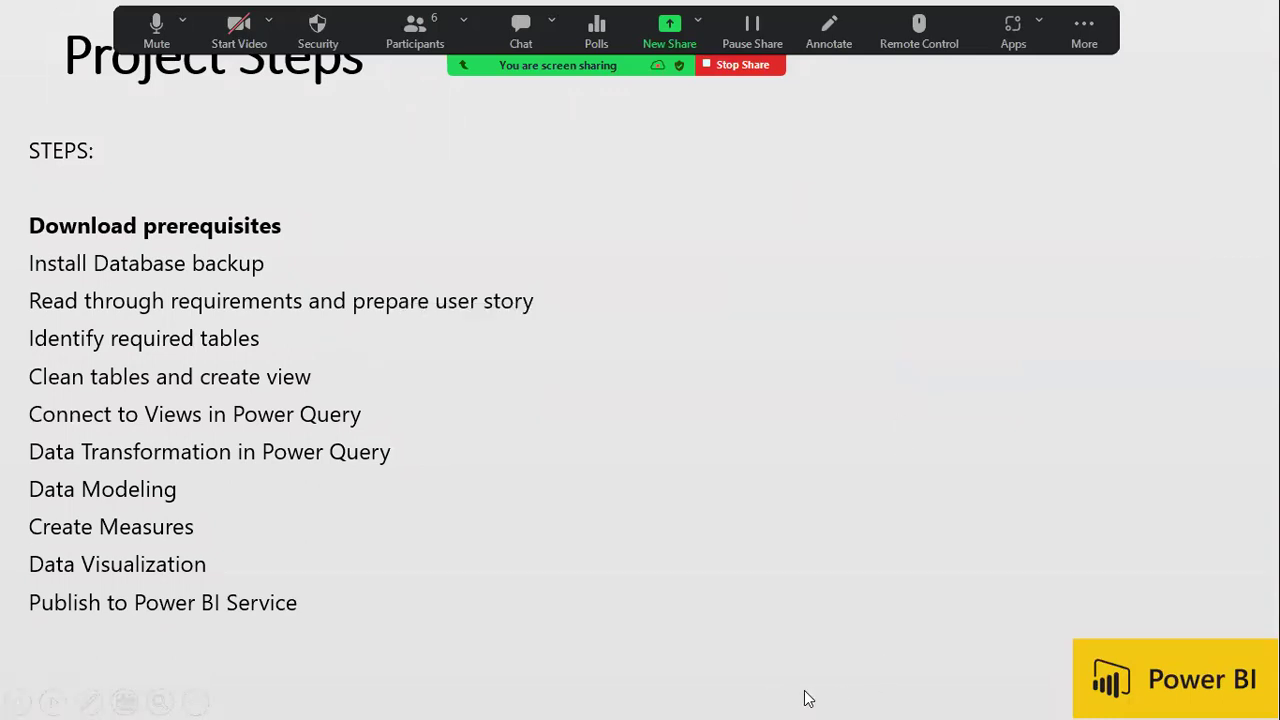
pyautogui.press('super')
pyautogui.moveTo(780, 704)
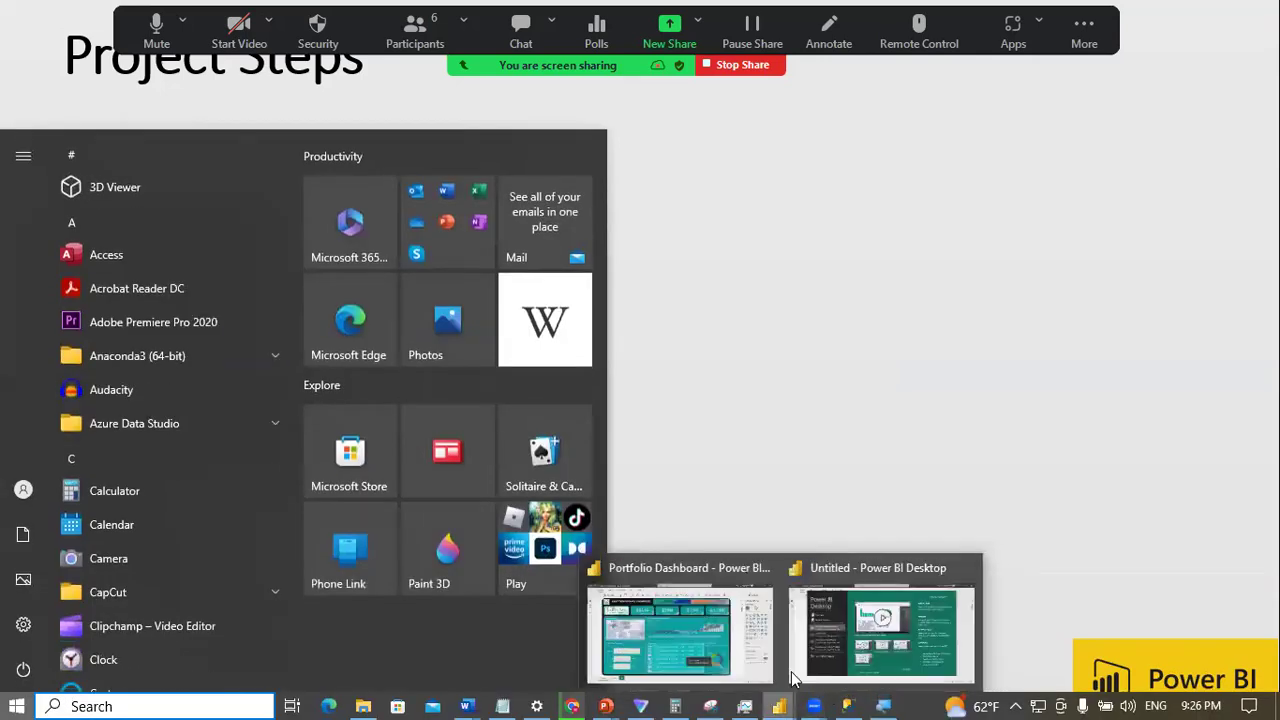
pyautogui.click(855, 638)
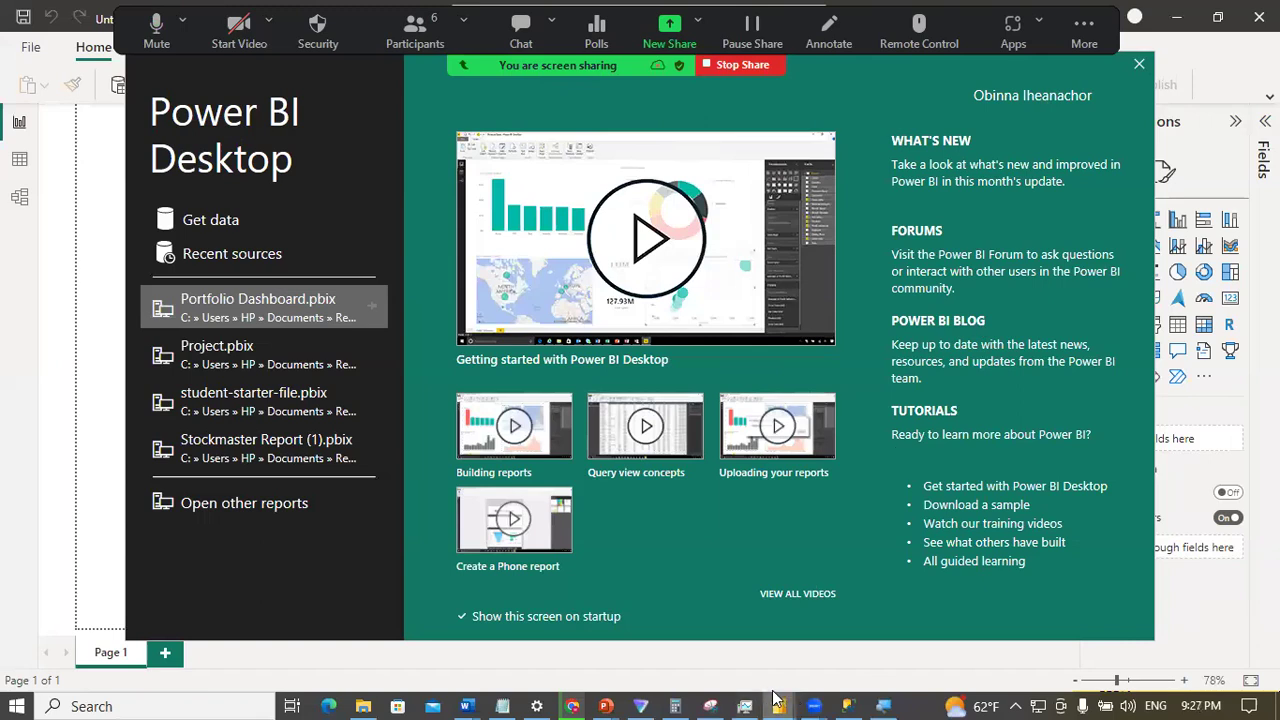
pyautogui.moveTo(776, 700)
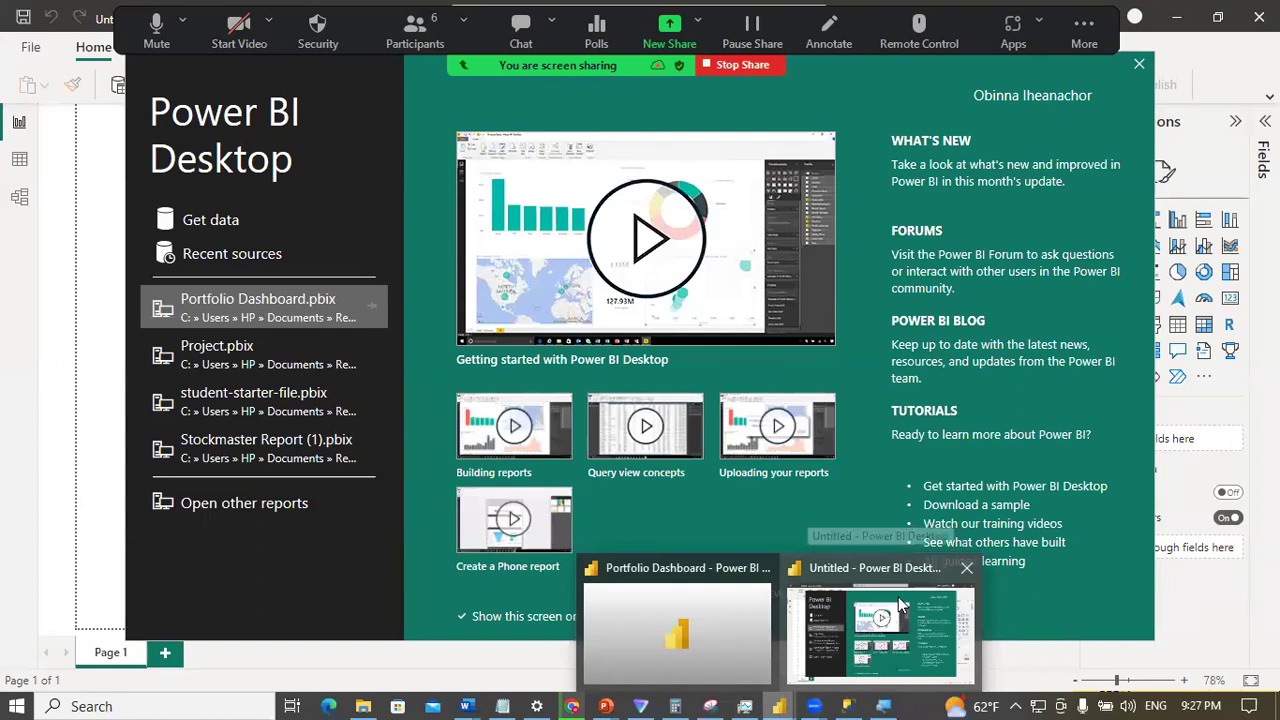
pyautogui.click(880, 622)
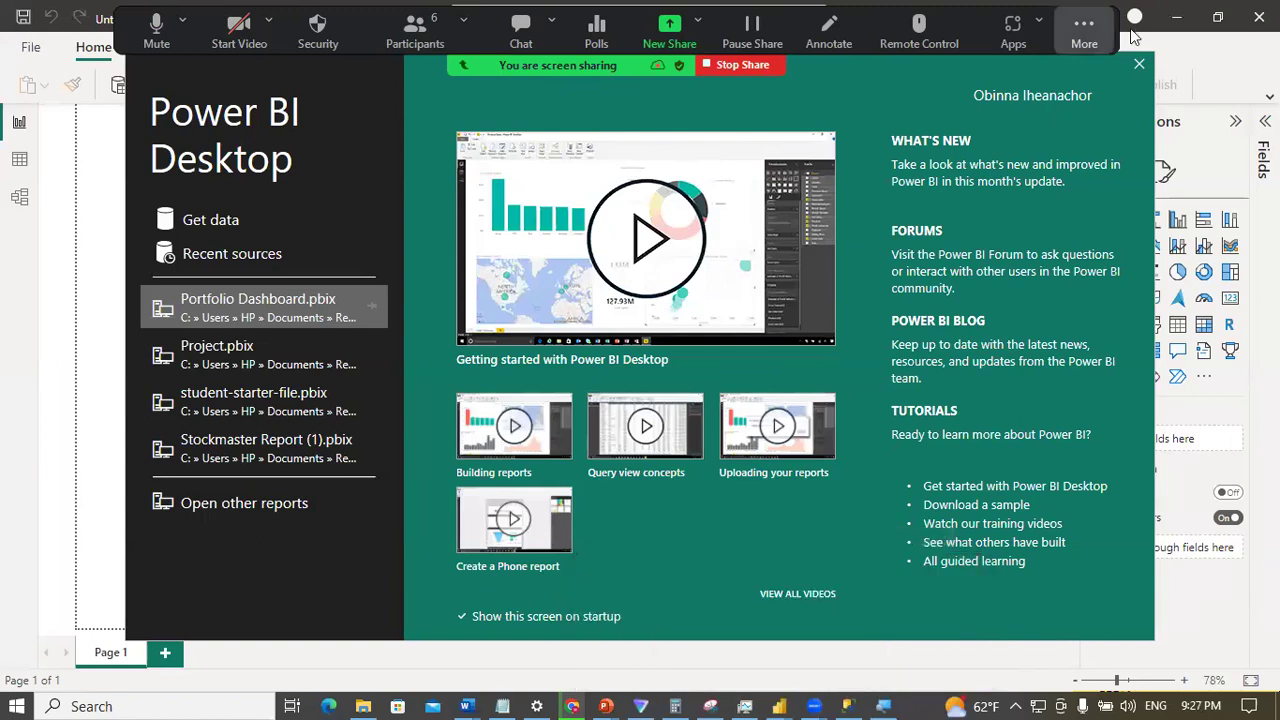
pyautogui.click(1139, 66)
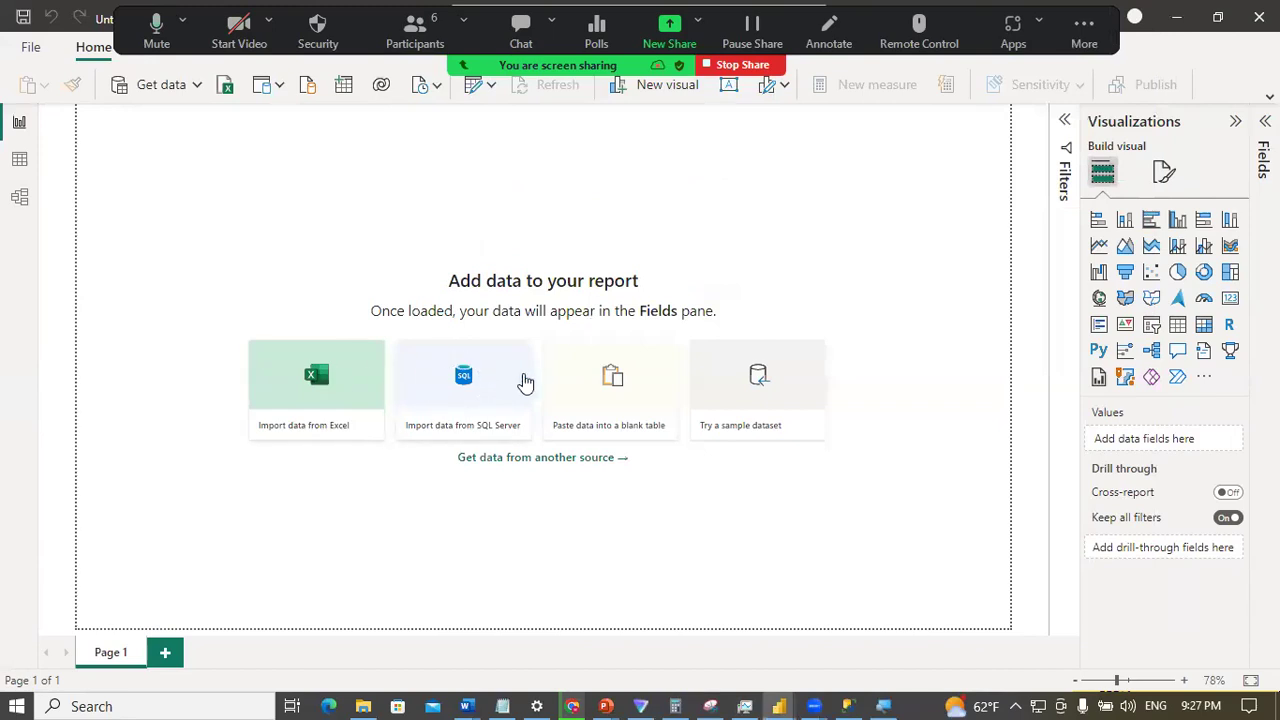
# Step: Start a SQL Server data import and copy the server name from a new connection dialog in SQL Server Management Studio
pyautogui.click(463, 432)
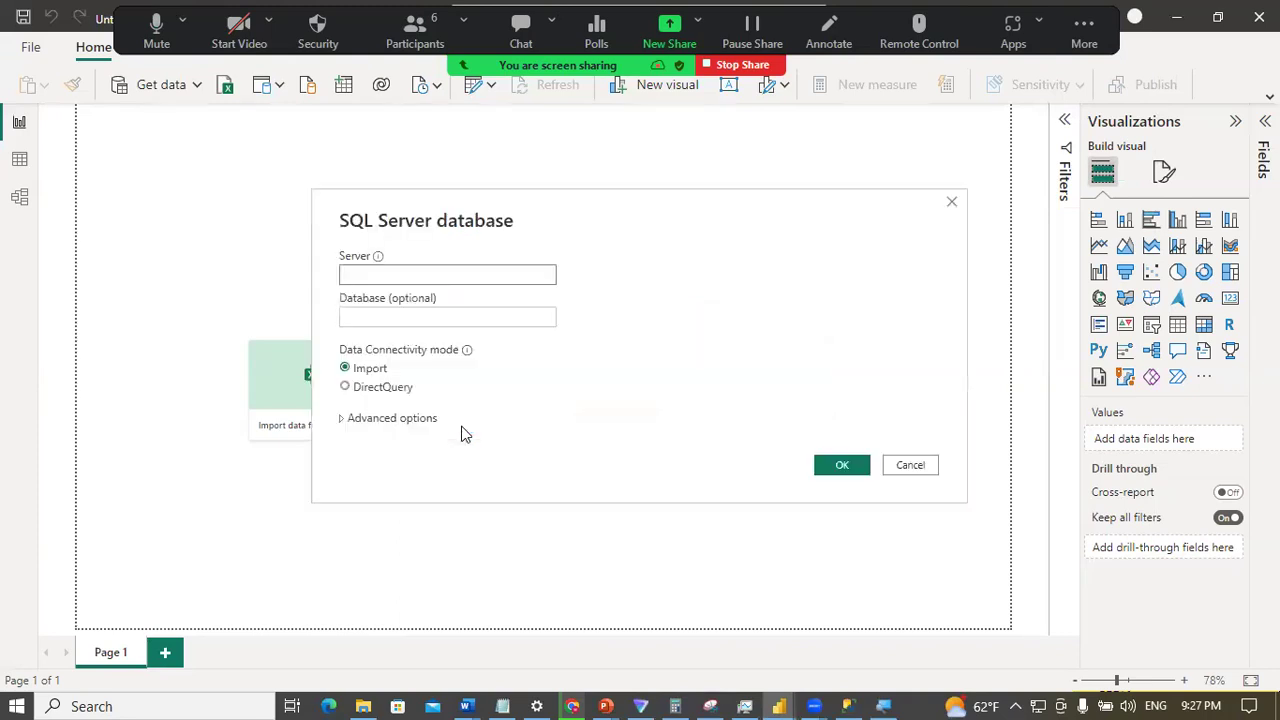
pyautogui.click(849, 703)
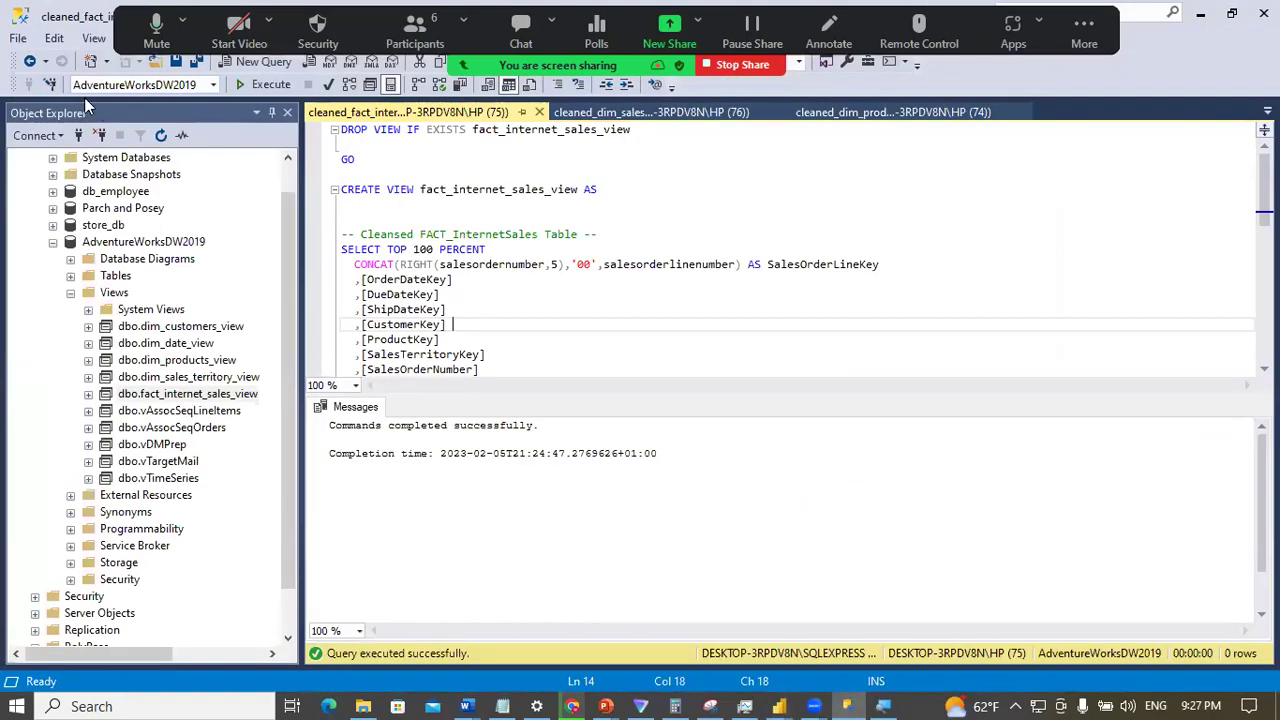
pyautogui.click(101, 136)
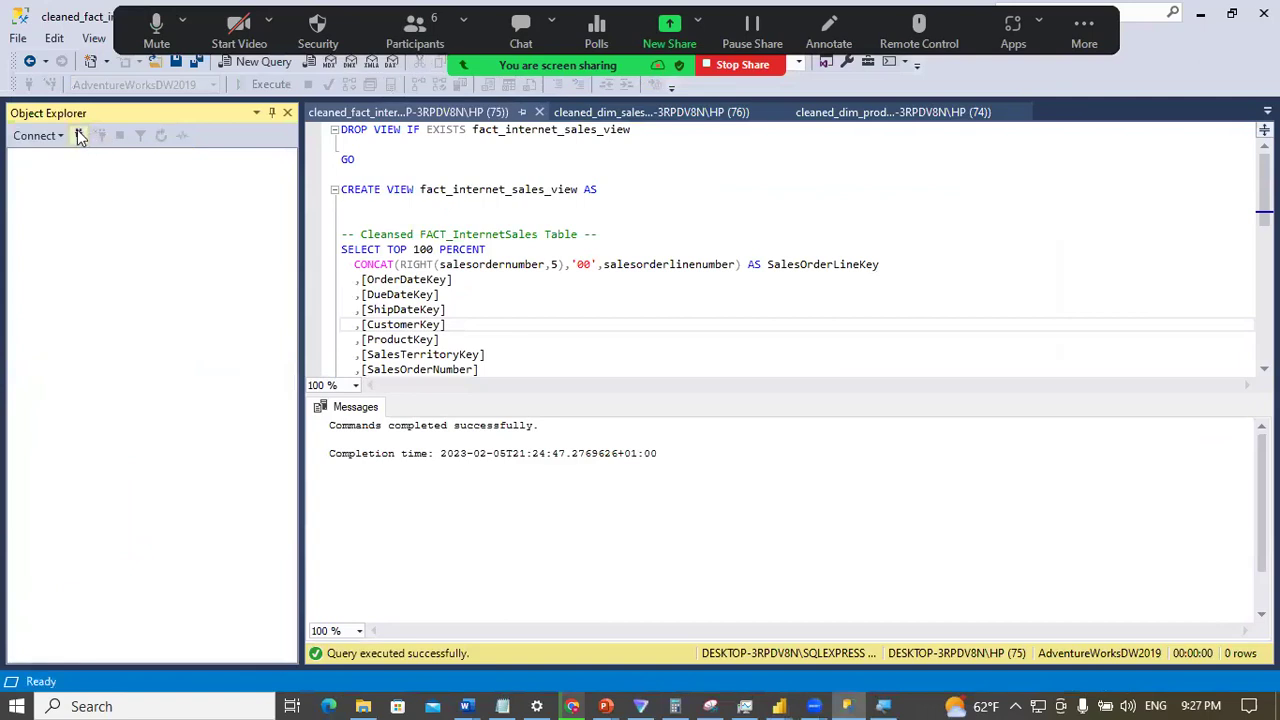
pyautogui.click(80, 137)
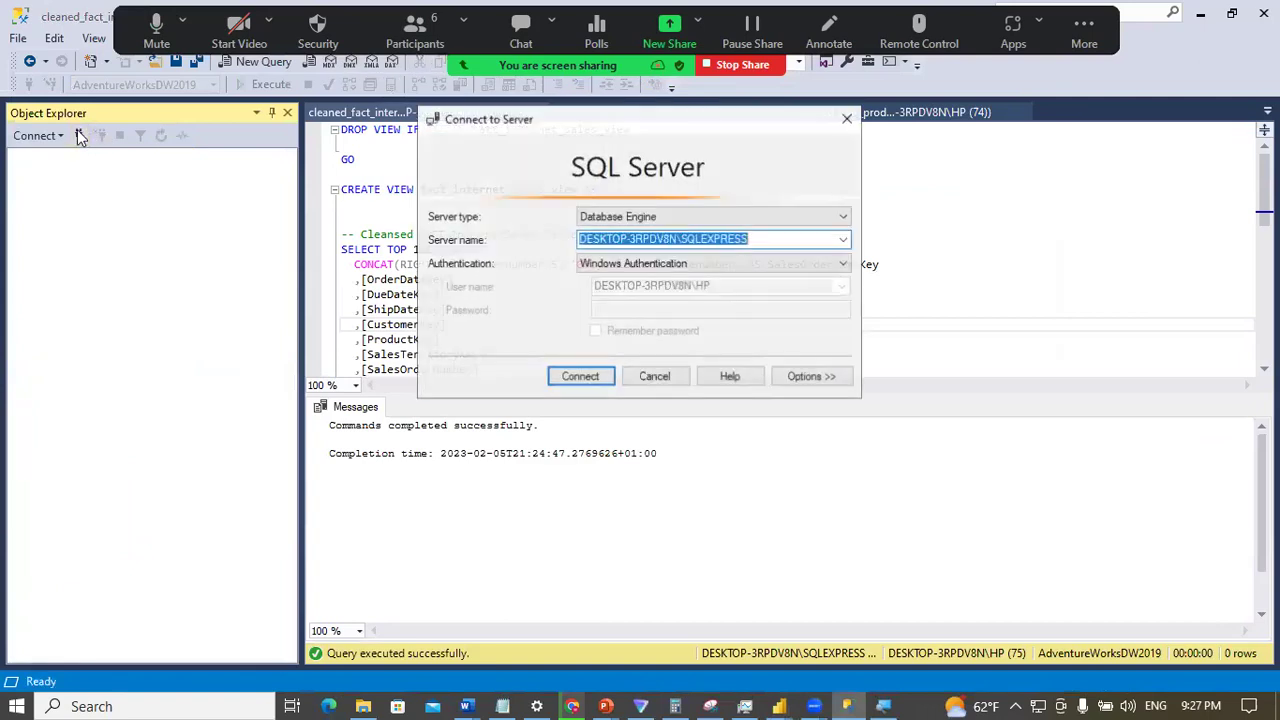
pyautogui.click(761, 240)
pyautogui.doubleClick(761, 240)
pyautogui.hotkey('ctrl', 'c')
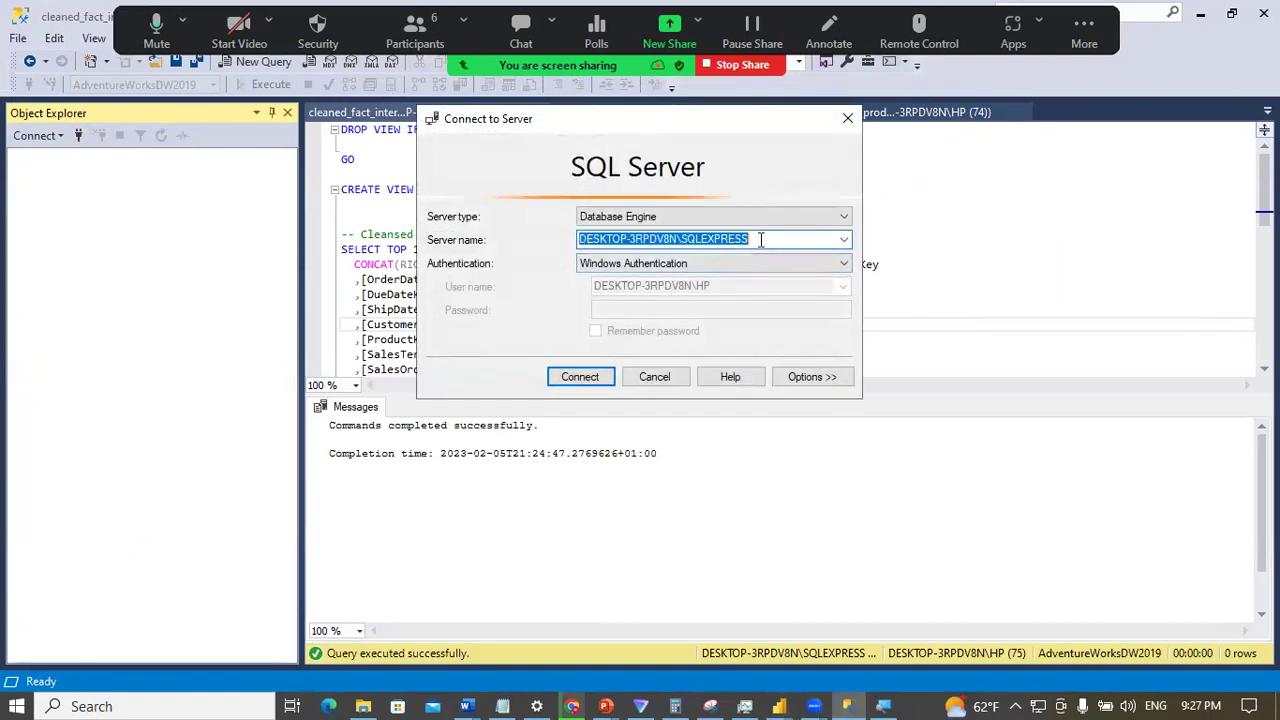
# Step: Return to the untitled Power BI report and set the import's server to DESKTOP-3RPDV8N\SQLEXPRESS
pyautogui.click(781, 703)
pyautogui.click(817, 624)
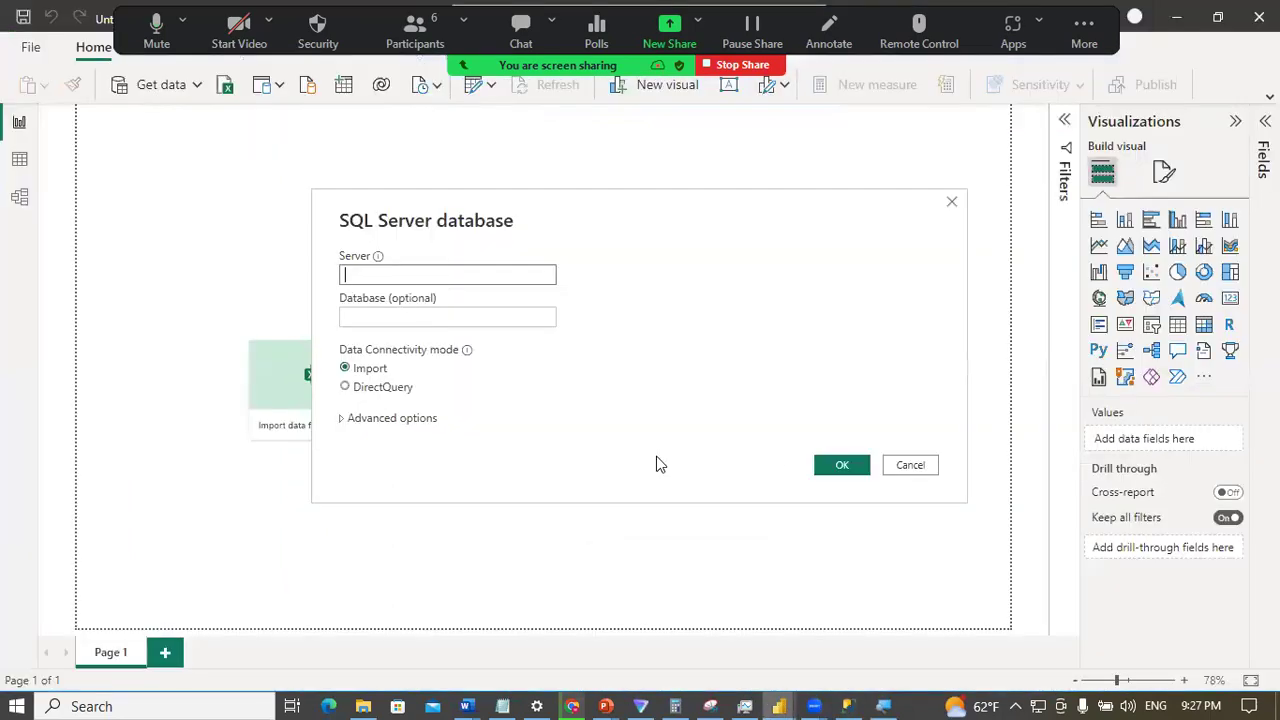
pyautogui.hotkey('ctrl', 'v')
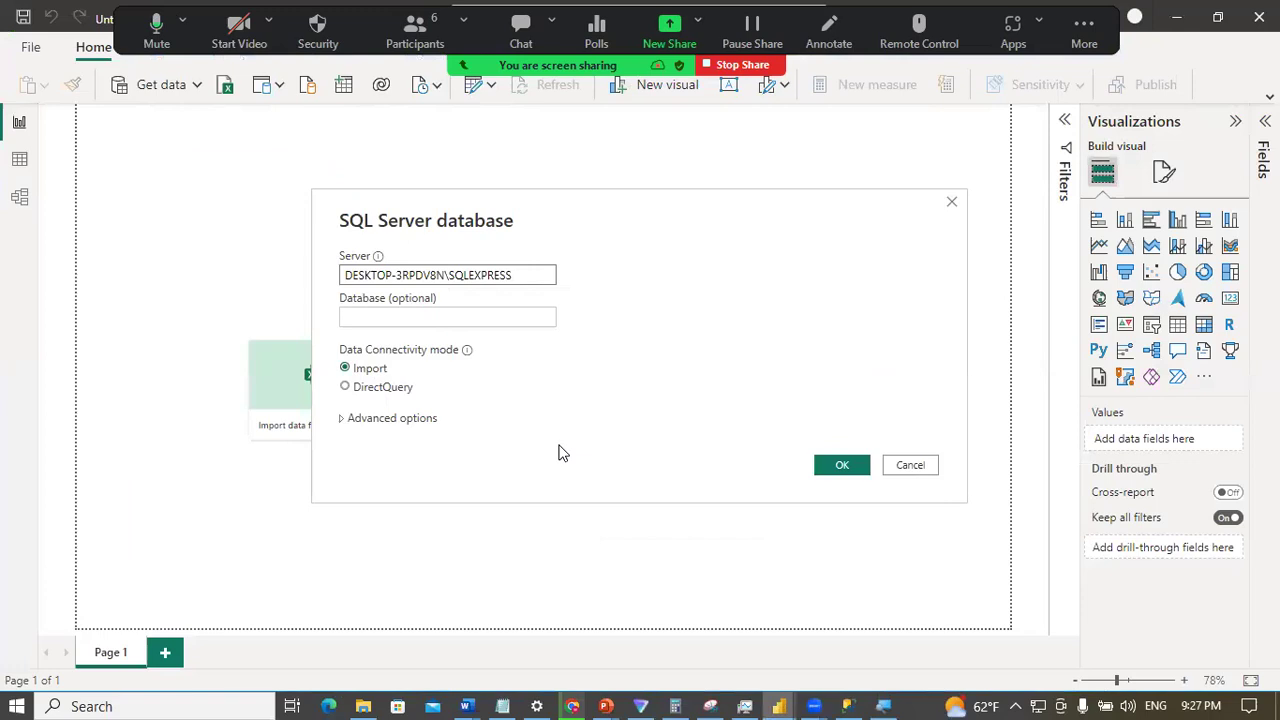
# Step: Reconnect SQL Server Management Studio to DESKTOP-3RPDV8N\SQLEXPRESS and copy the database name AdventureWorksDW2019 from its database list
pyautogui.click(421, 316)
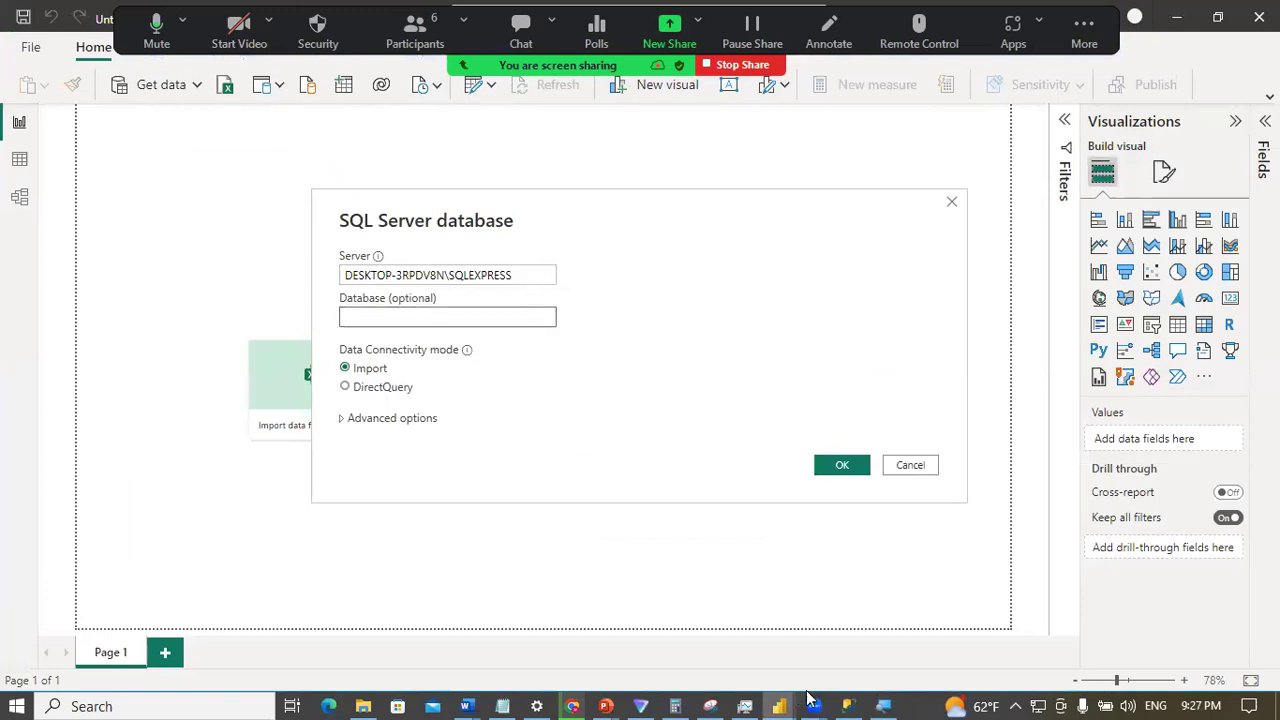
pyautogui.click(845, 703)
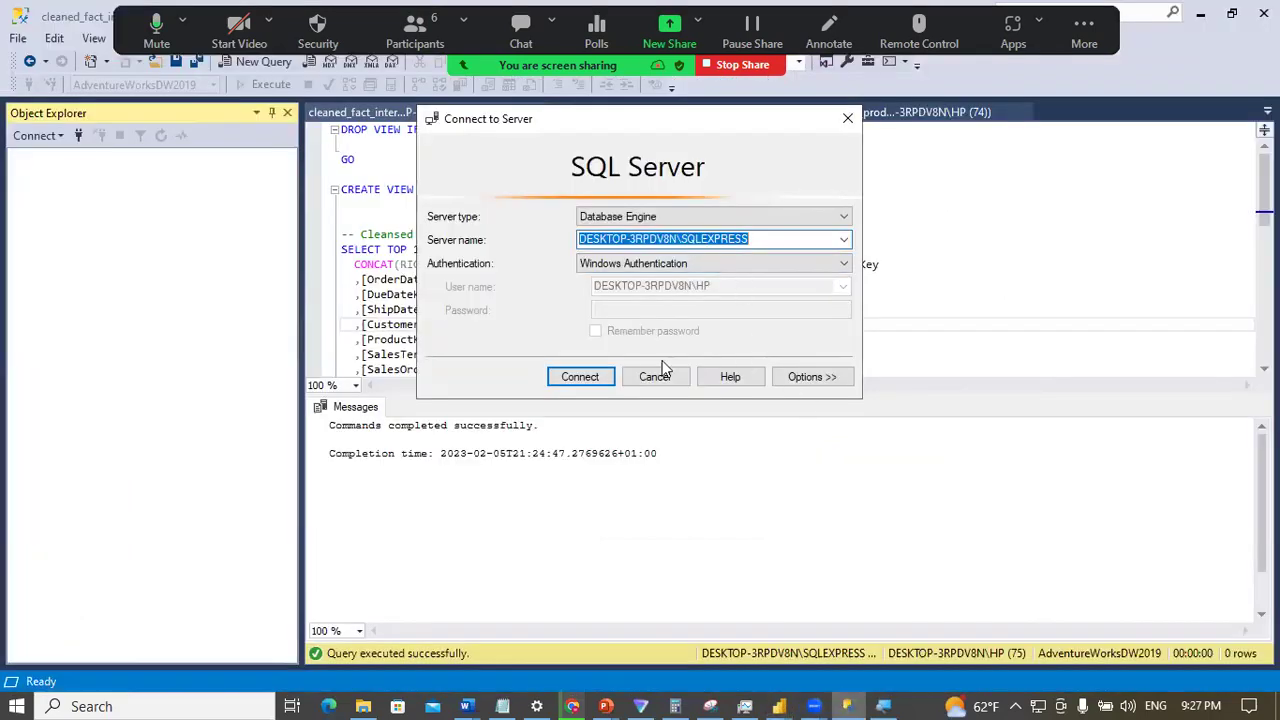
pyautogui.click(580, 377)
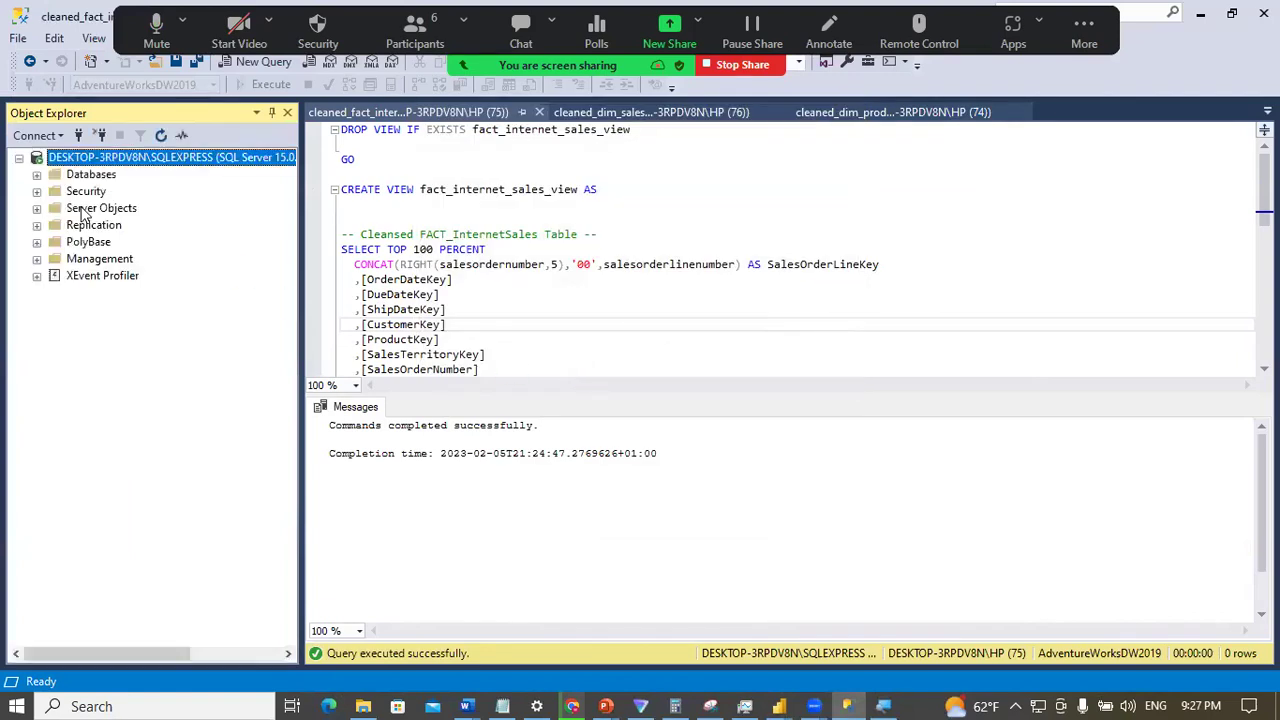
pyautogui.click(38, 175)
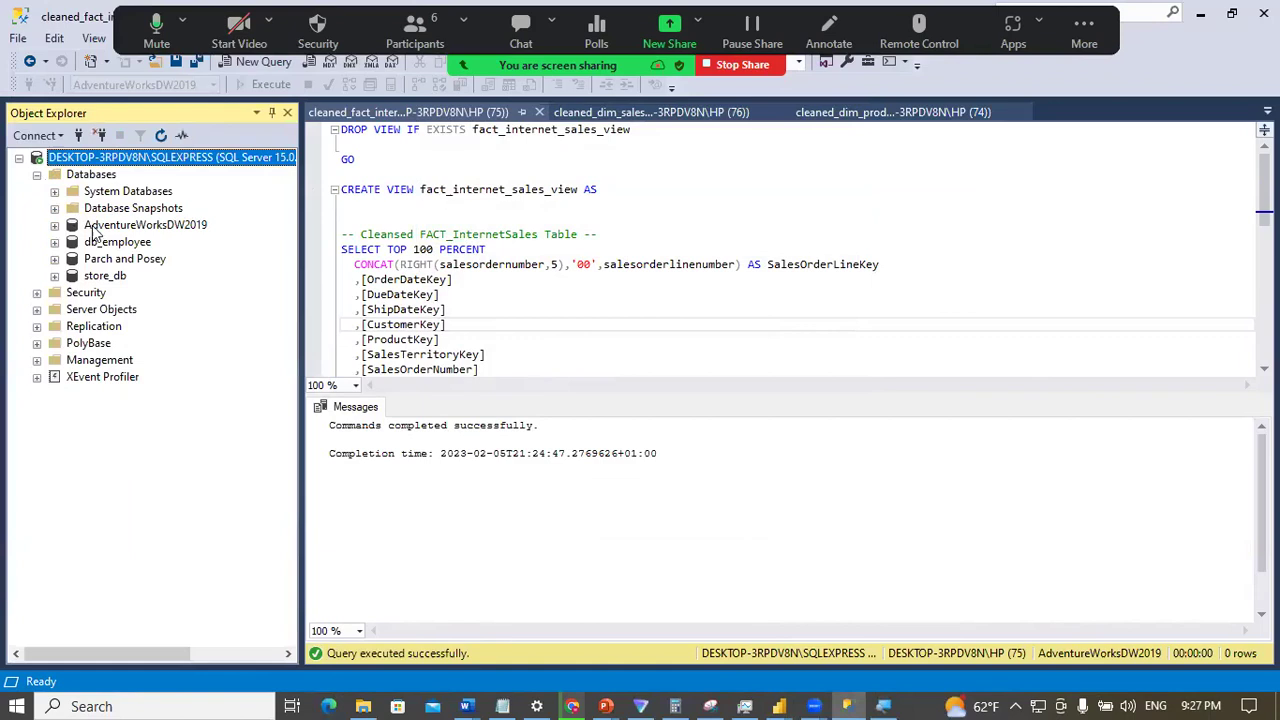
pyautogui.click(145, 226)
pyautogui.click(145, 225)
pyautogui.hotkey('ctrl', 'c')
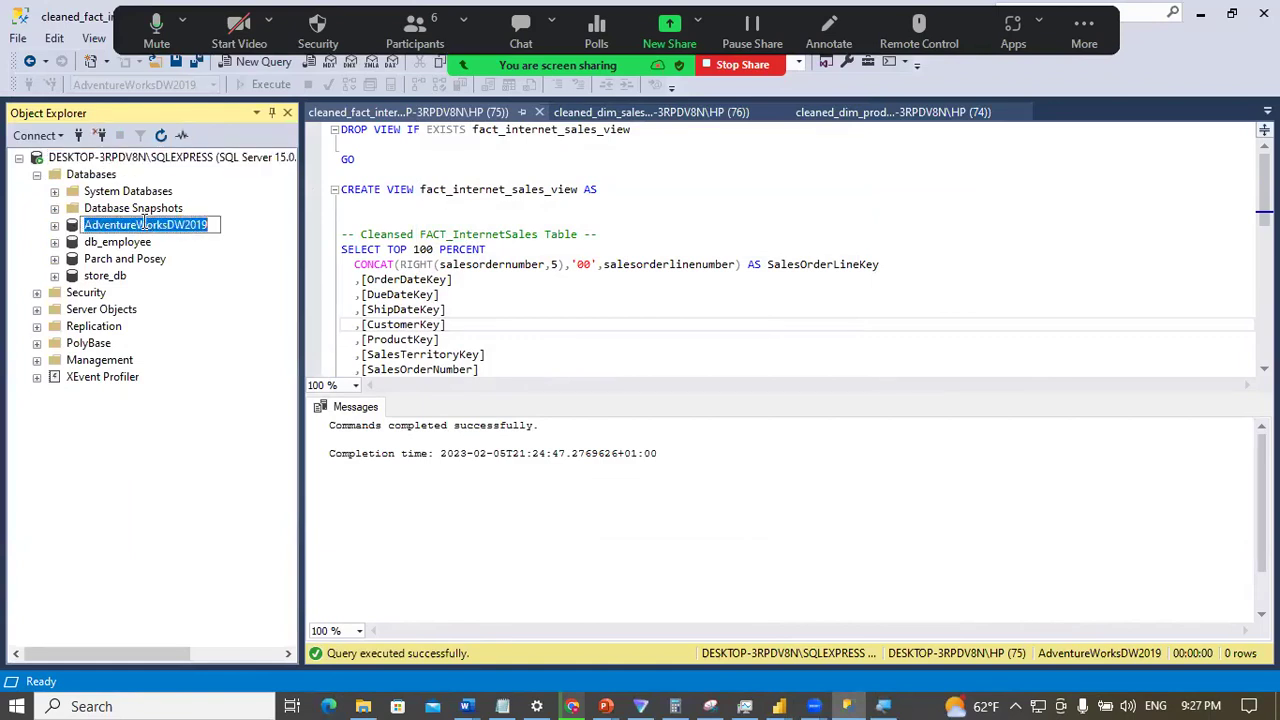
pyautogui.click(245, 275)
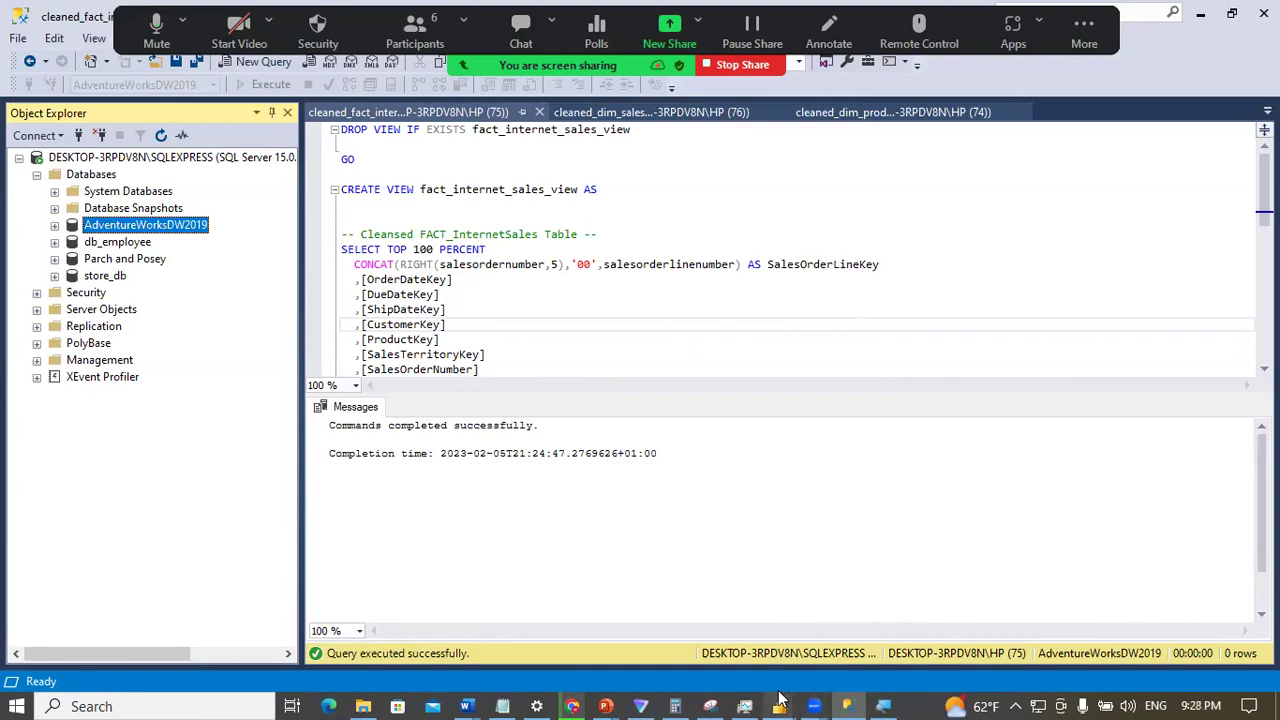
# Step: In the untitled Power BI report, set the import's database to AdventureWorksDW2019 and connect in Import mode
pyautogui.moveTo(785, 703)
pyautogui.click(862, 628)
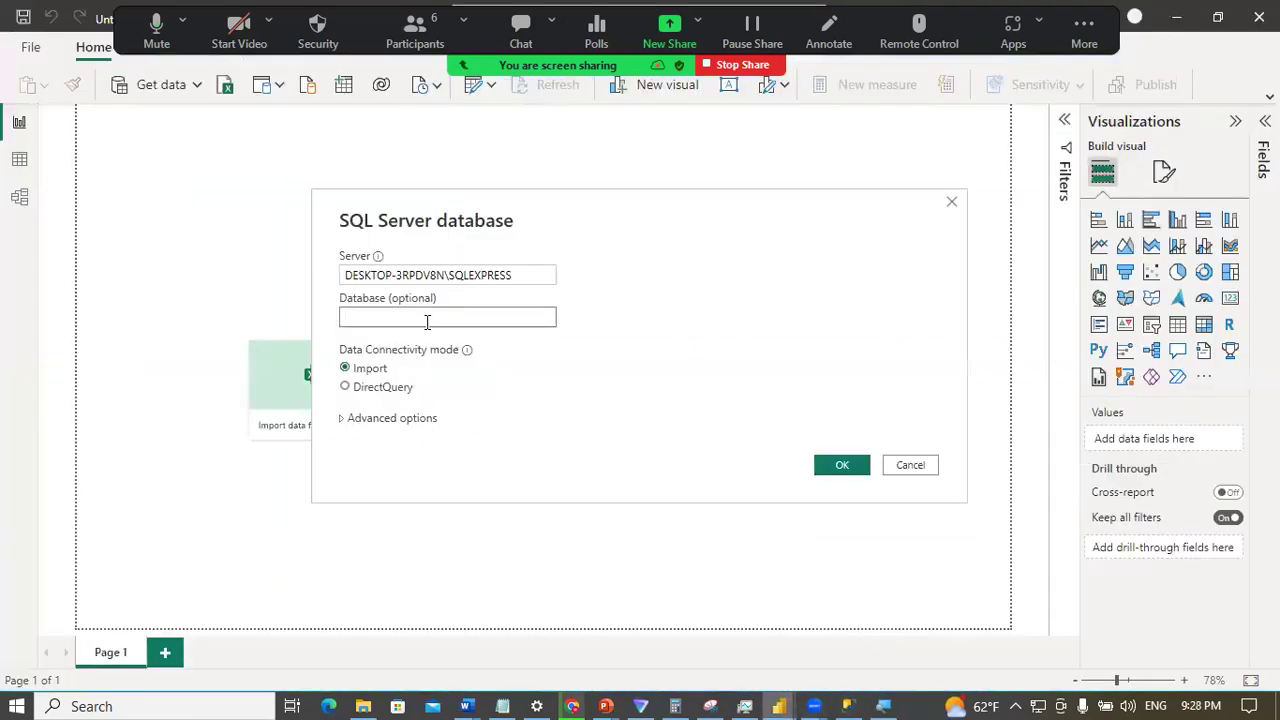
pyautogui.hotkey('ctrl', 'v')
pyautogui.click(838, 466)
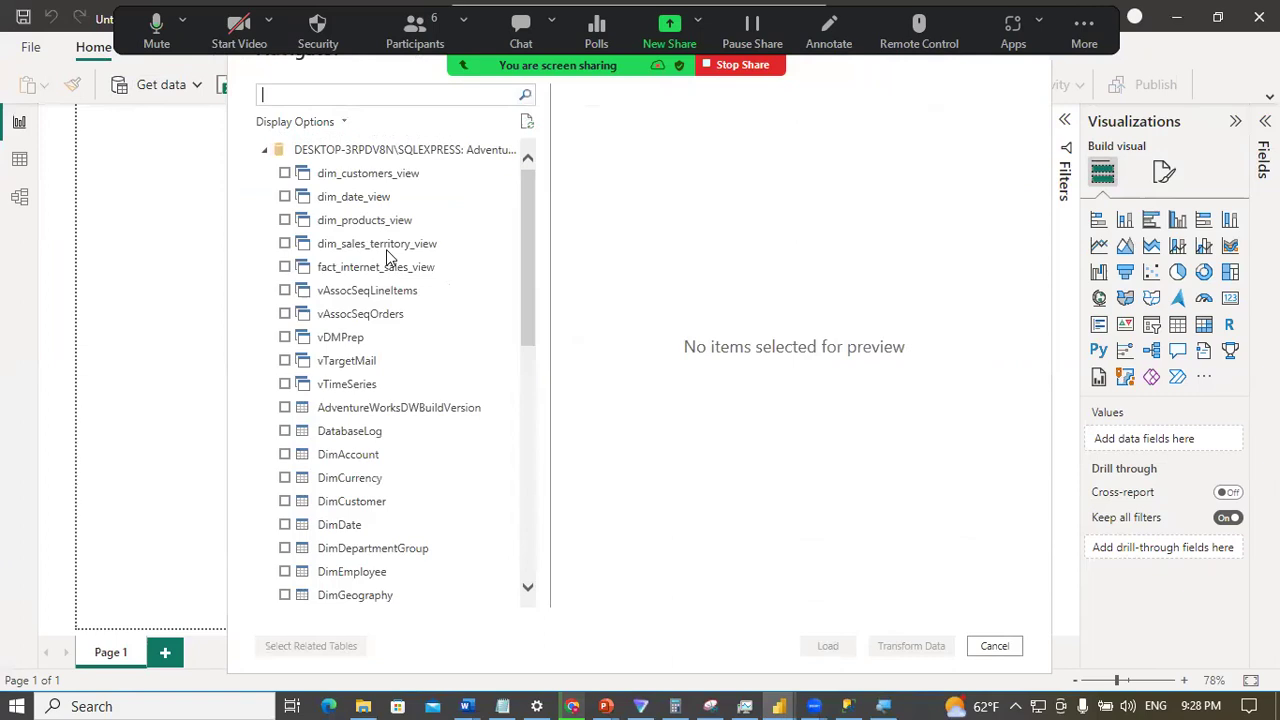
# Step: Go through the cleansed dimension and fact views in the Navigator, from dim_customers_view to fact_internet_sales_view
pyautogui.click(350, 181)
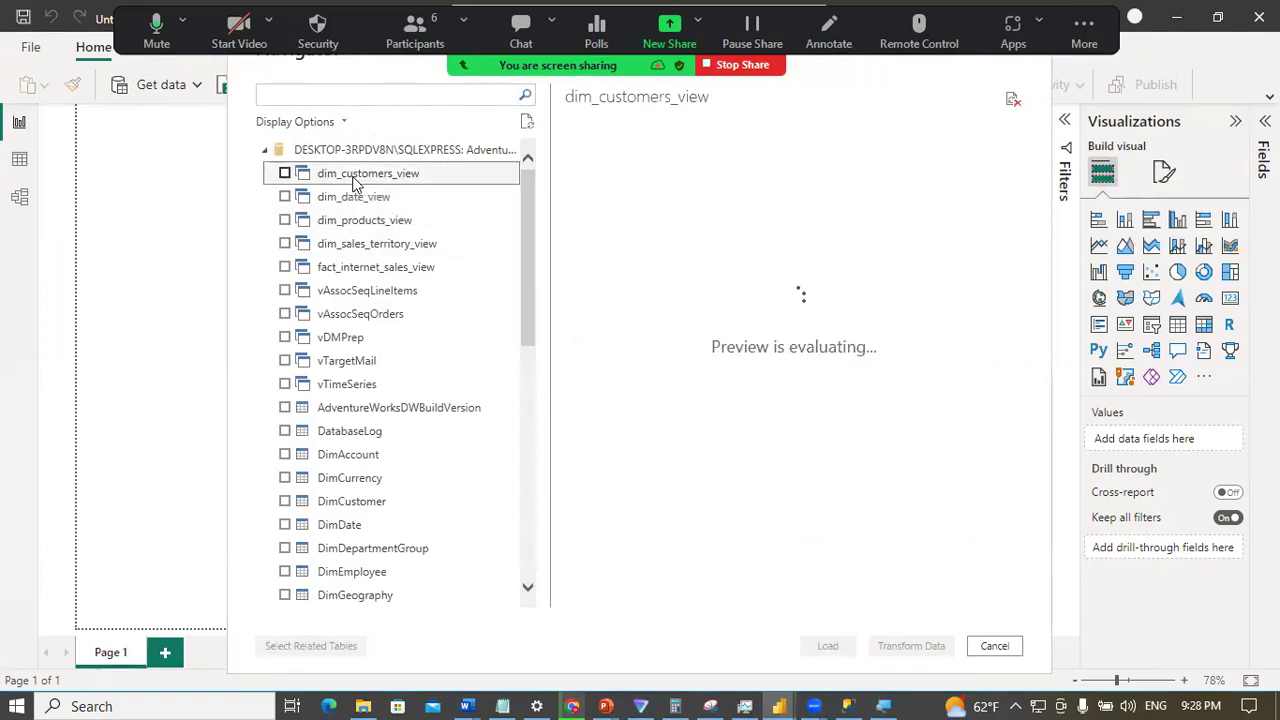
pyautogui.click(350, 198)
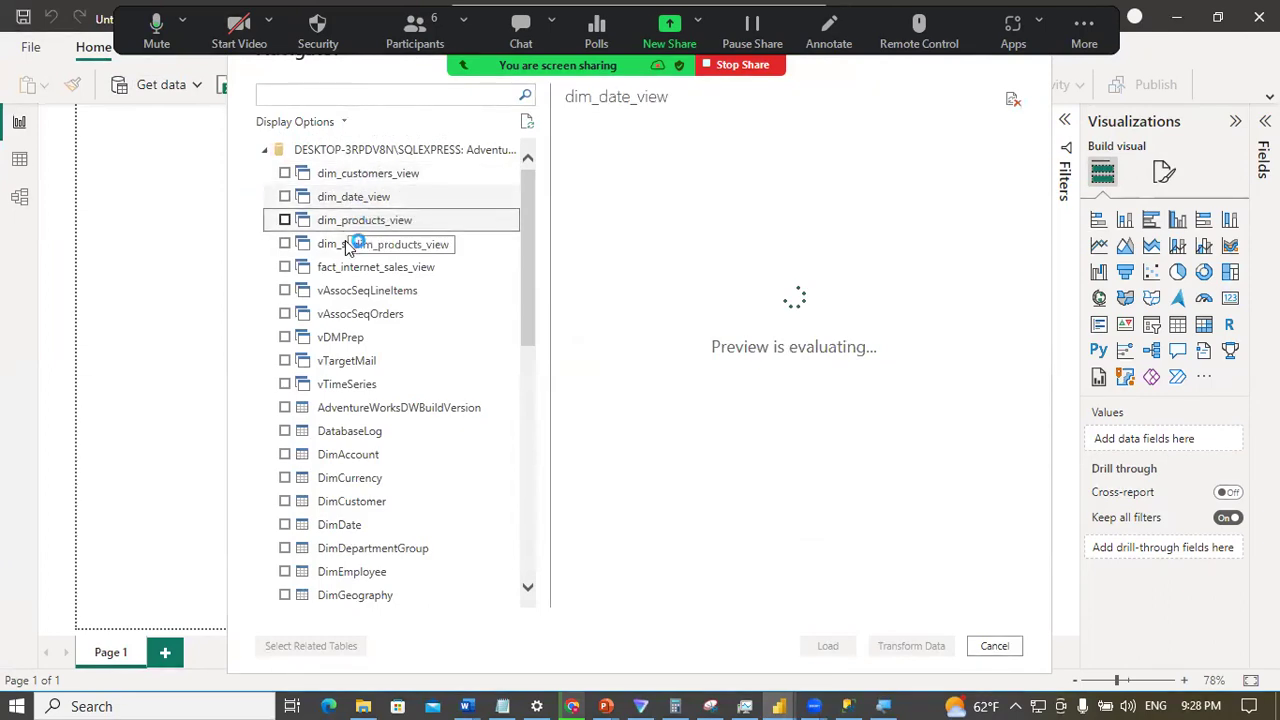
pyautogui.click(349, 246)
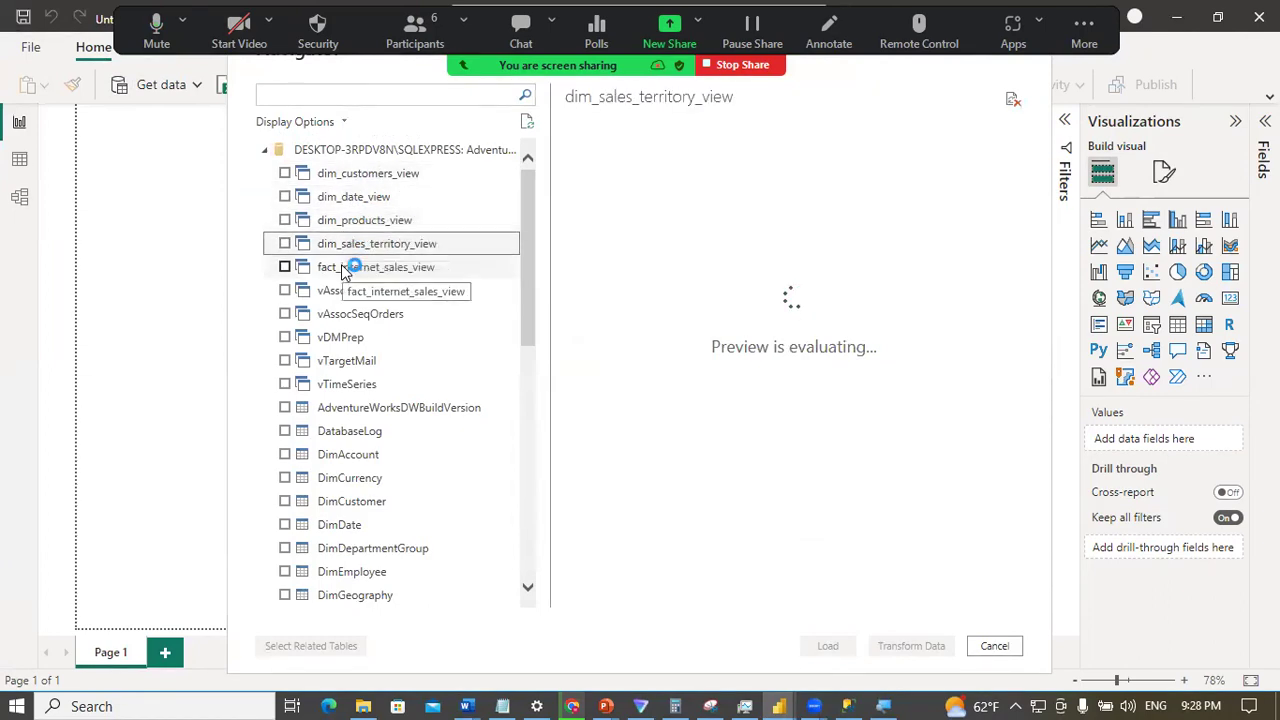
pyautogui.click(344, 268)
# Step: Select dim_customers_view, dim_date_view, dim_products_view, dim_sales_territory_view and fact_internet_sales_view, and open them for transformation in Power Query Editor
pyautogui.click(285, 174)
pyautogui.click(285, 197)
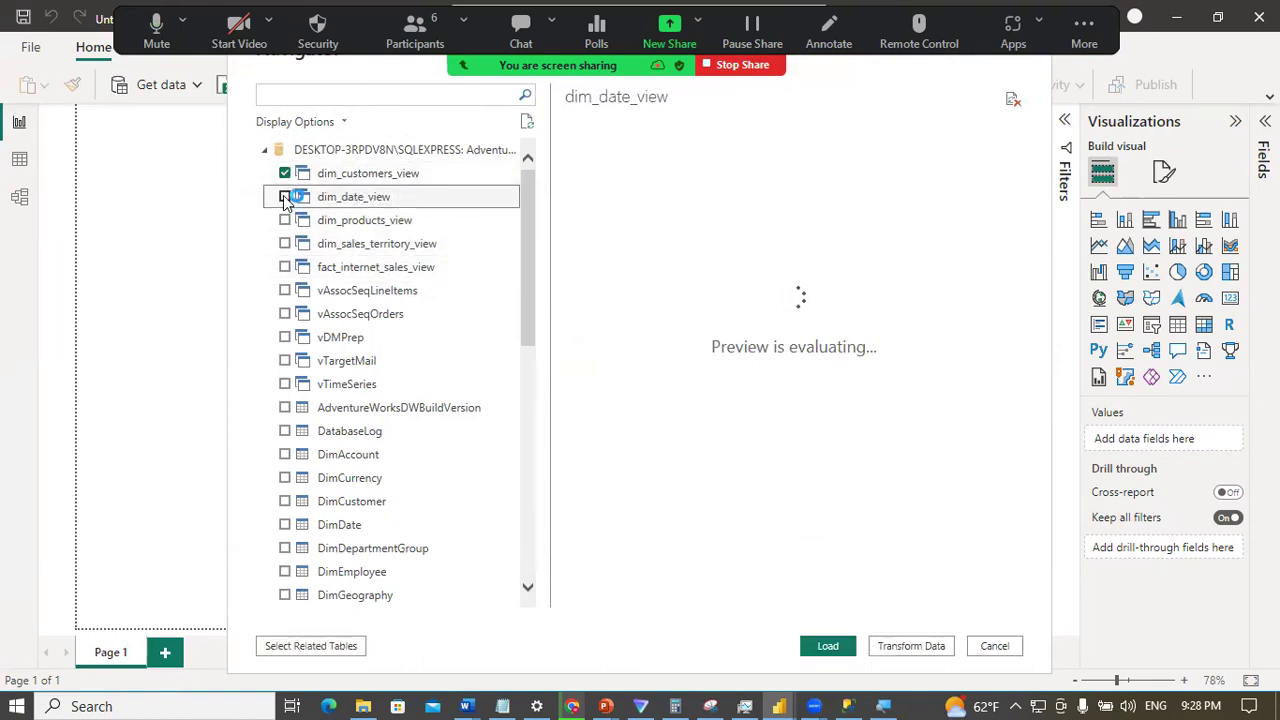
pyautogui.click(285, 220)
pyautogui.click(286, 244)
pyautogui.click(285, 267)
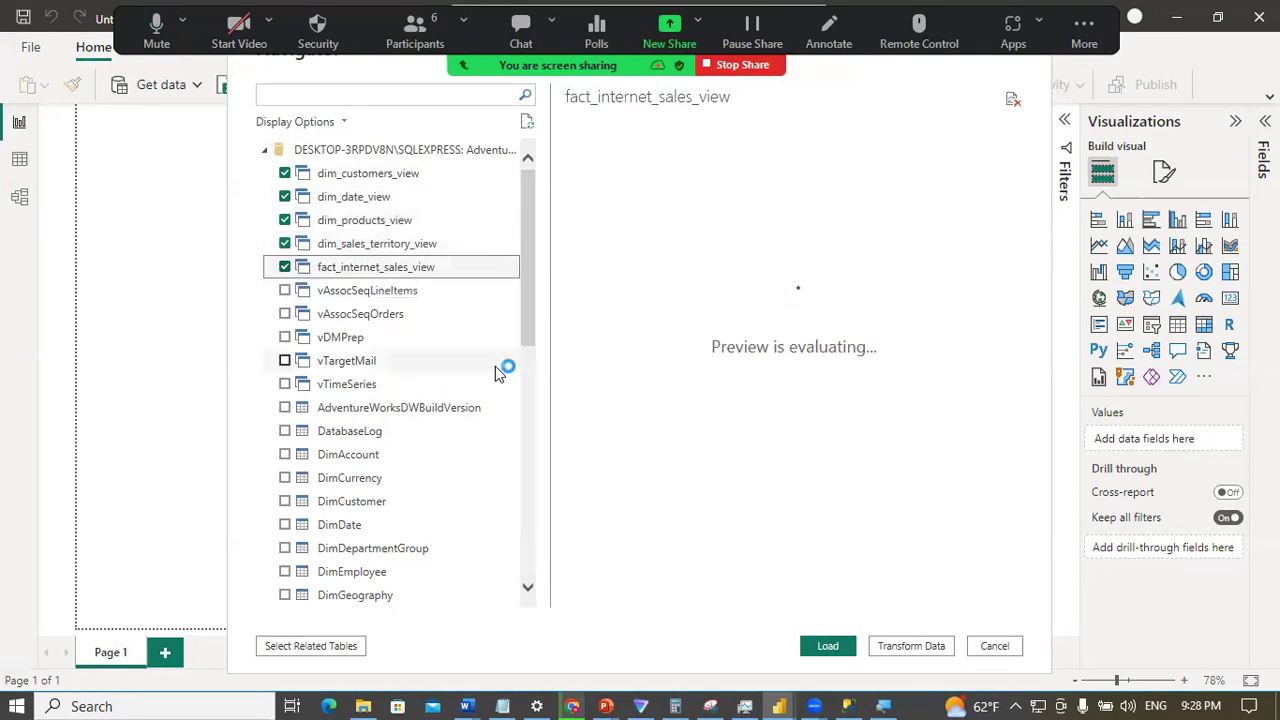
pyautogui.click(912, 646)
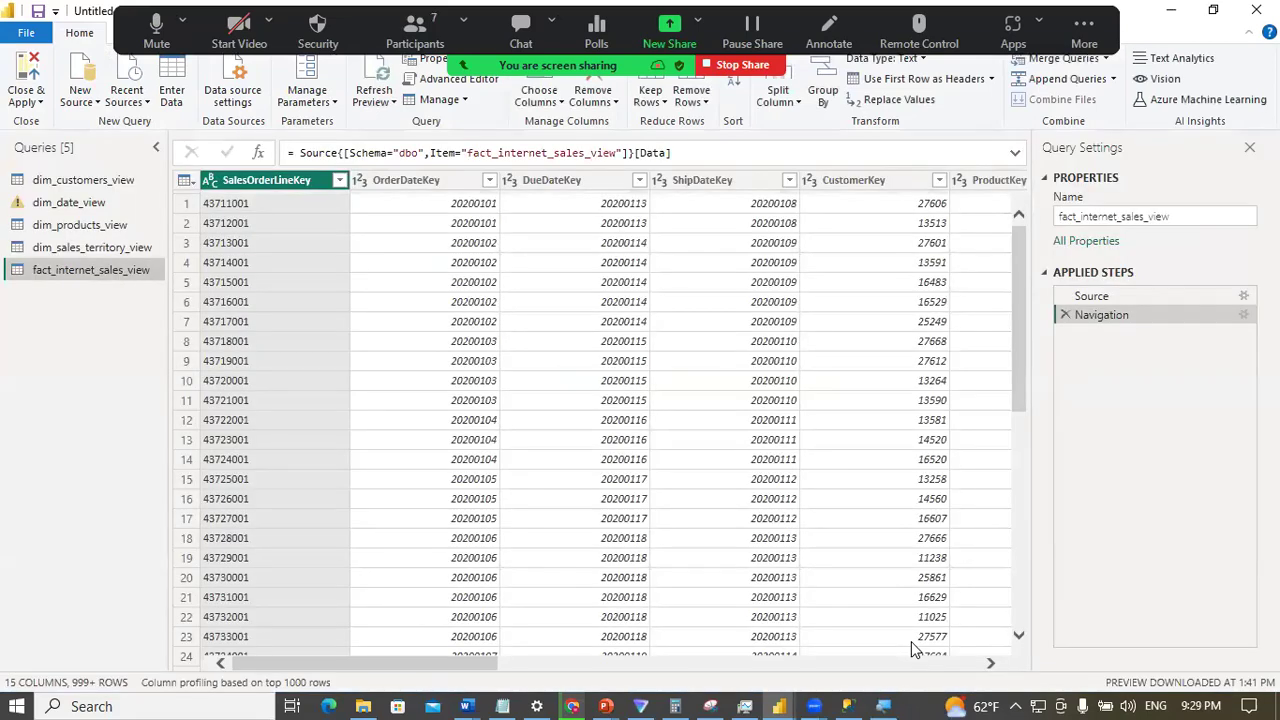
# Step: Check the Source and Navigation steps of the dim_date_view query and refresh its preview
pyautogui.click(77, 205)
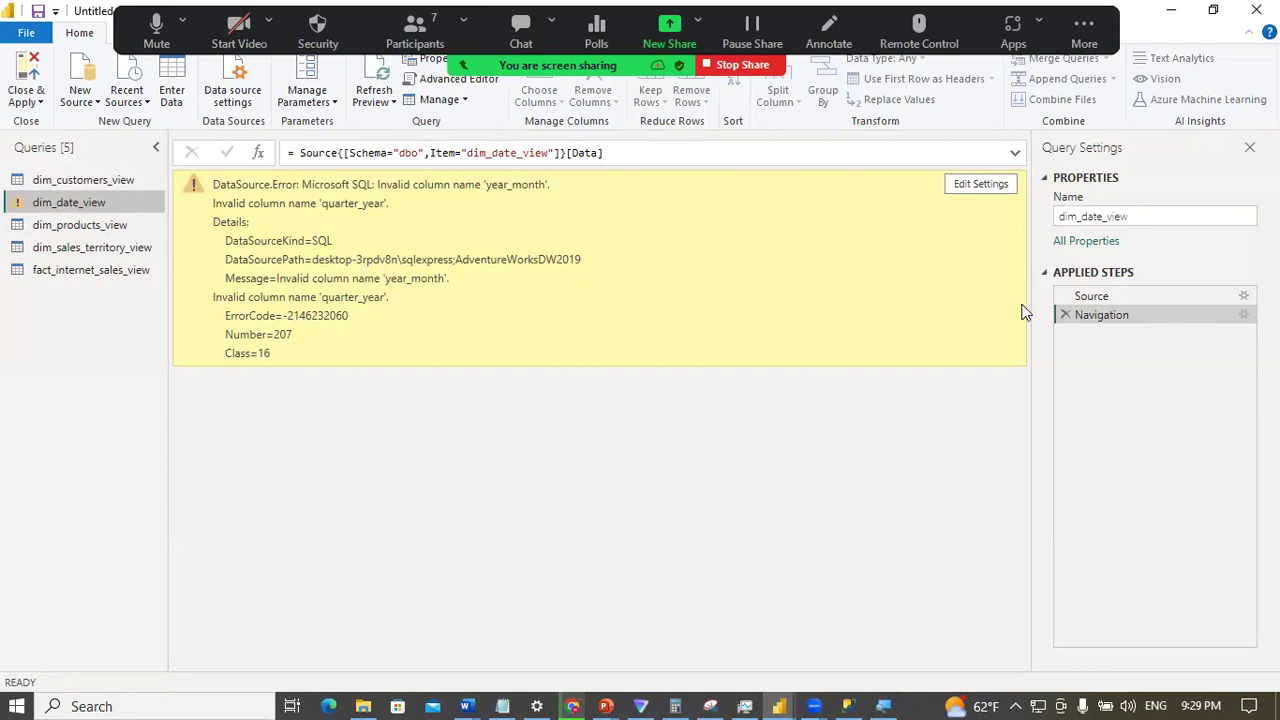
pyautogui.click(1099, 297)
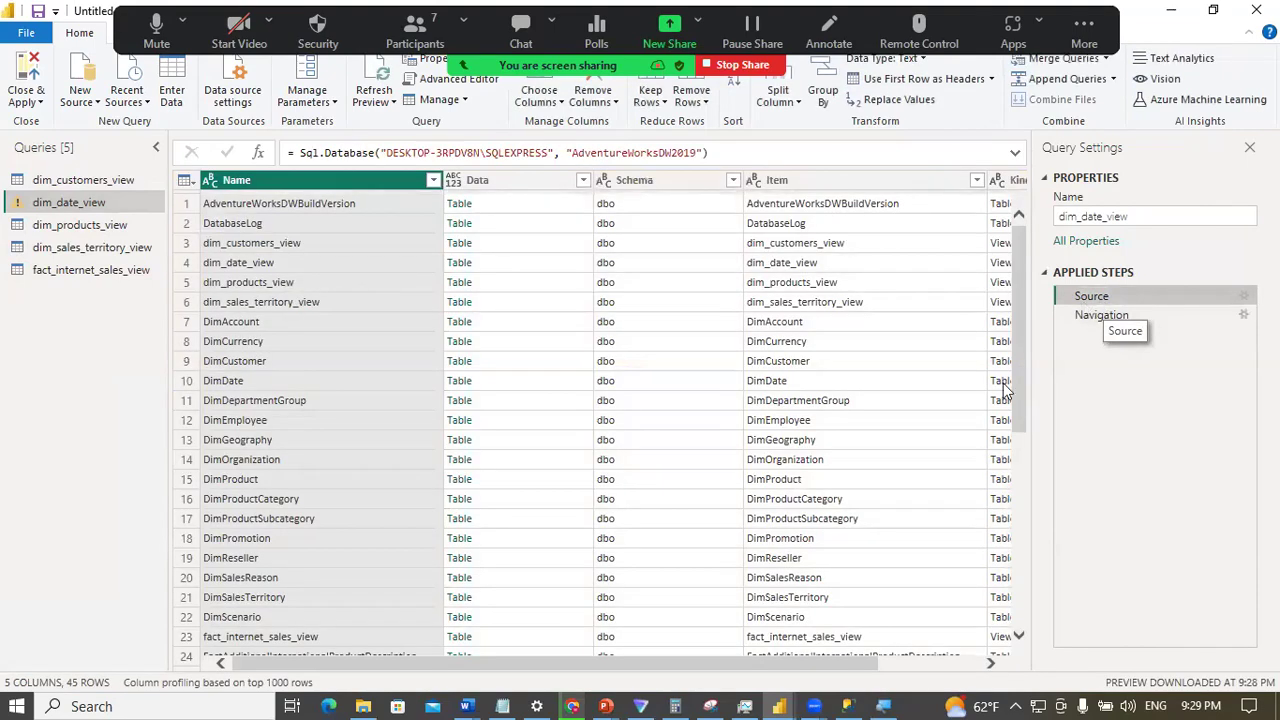
pyautogui.click(786, 697)
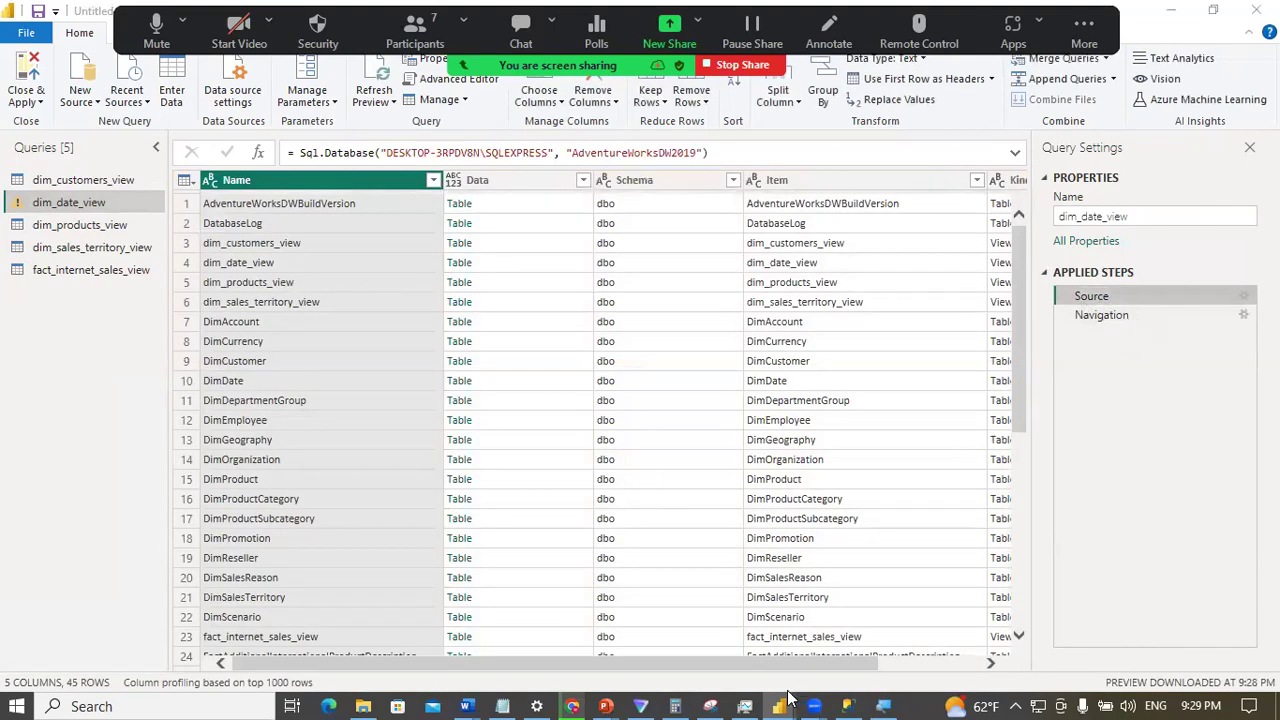
pyautogui.hscroll(3, 900, 500)
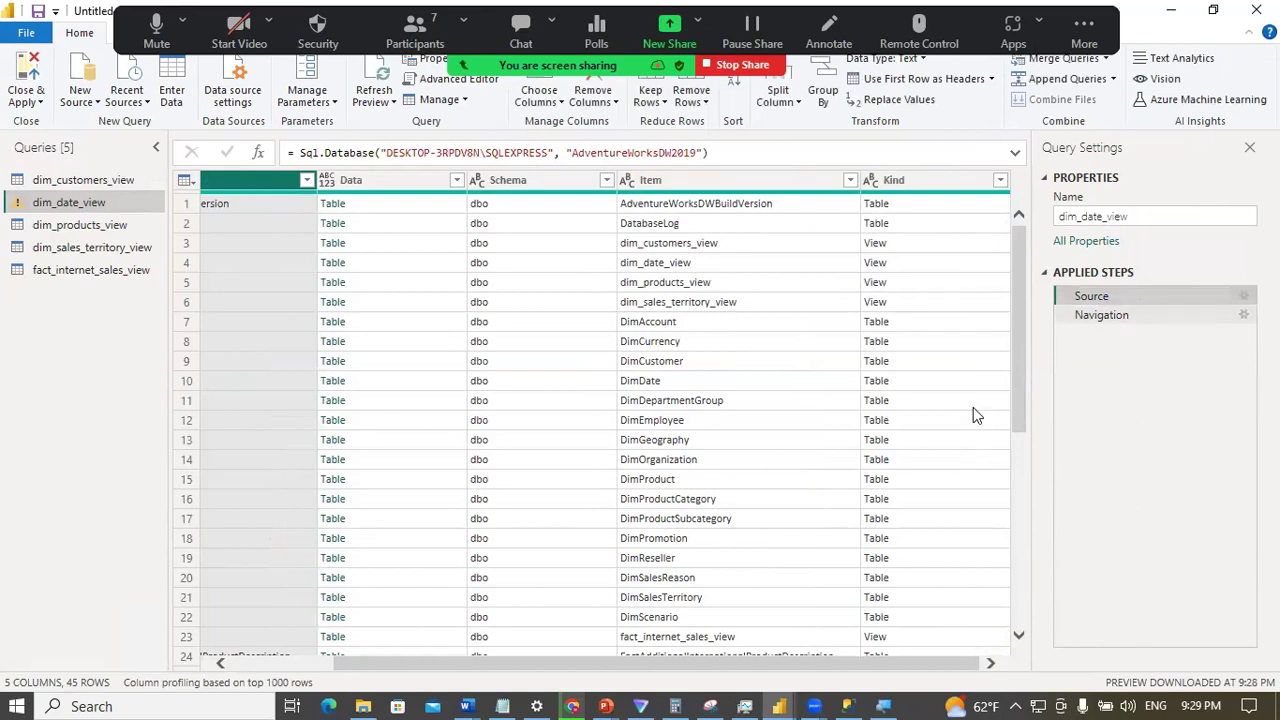
pyautogui.click(1129, 324)
pyautogui.click(390, 90)
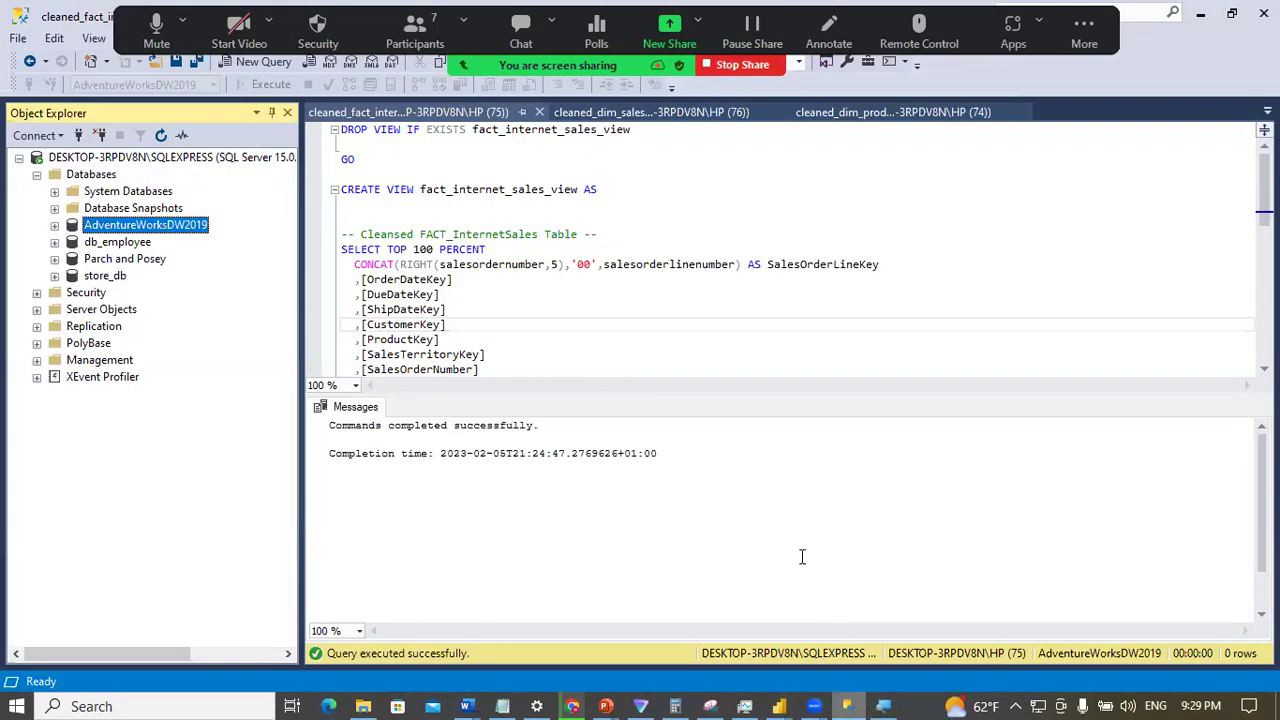
# Step: Switch to SQL Server Management Studio, look through the open view scripts, and open cleaned_dim_date_view.sql from the SQL Scripts folder with SSMS 18
pyautogui.click(848, 705)
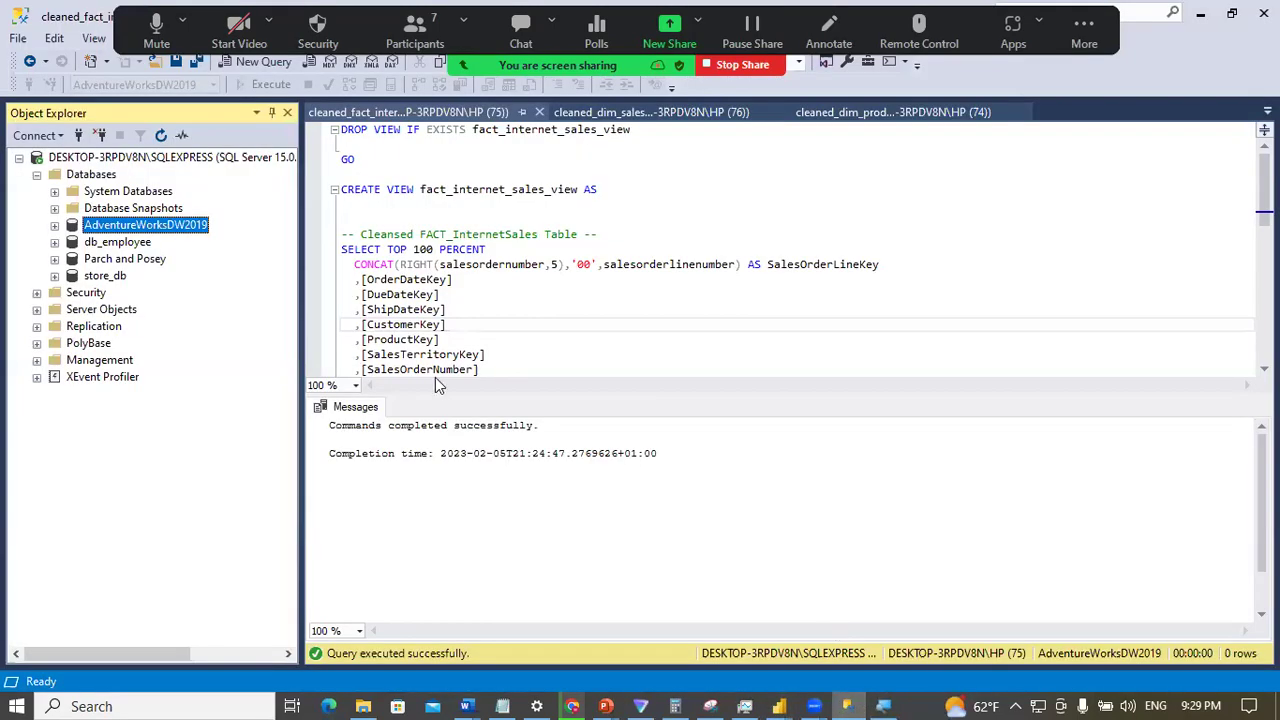
pyautogui.click(630, 112)
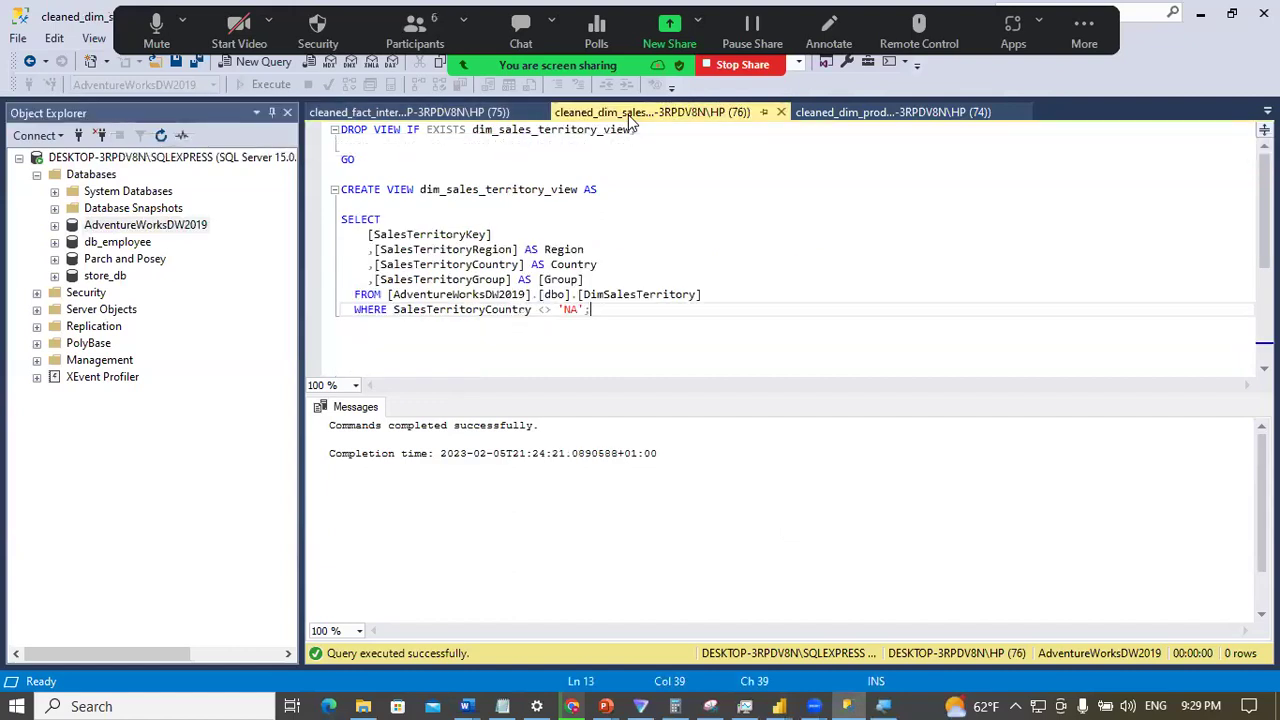
pyautogui.click(866, 112)
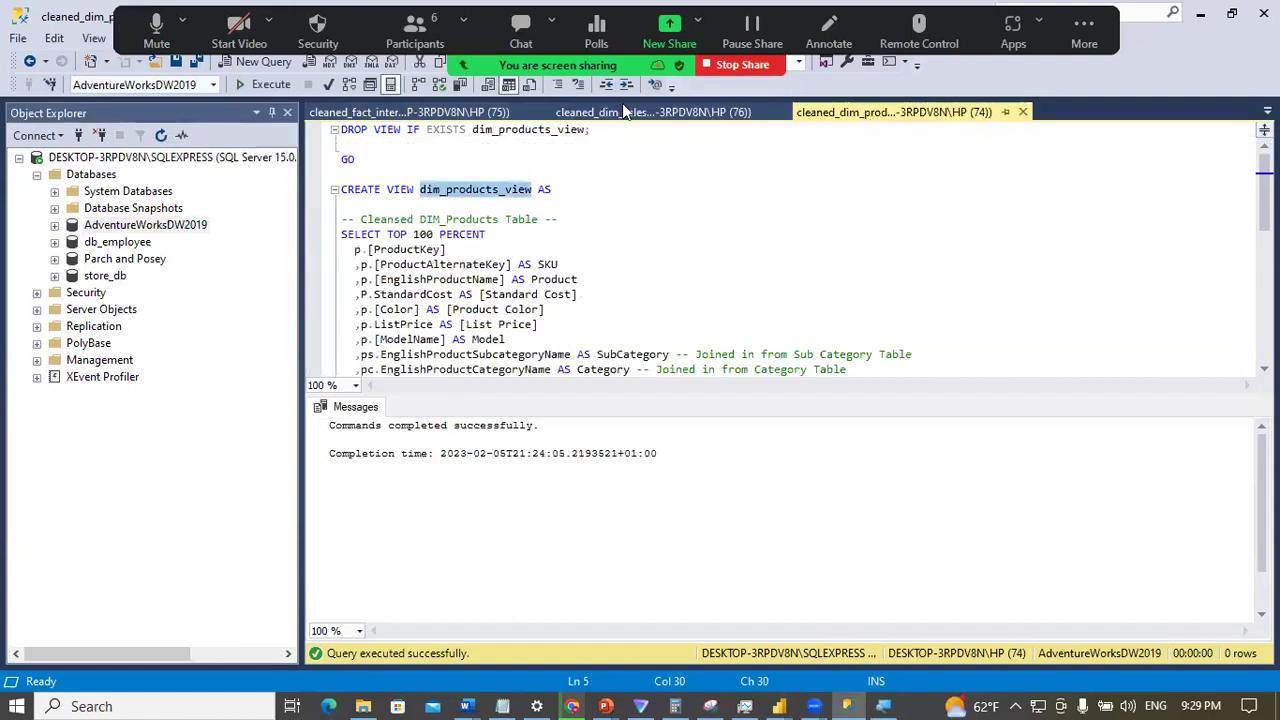
pyautogui.click(440, 112)
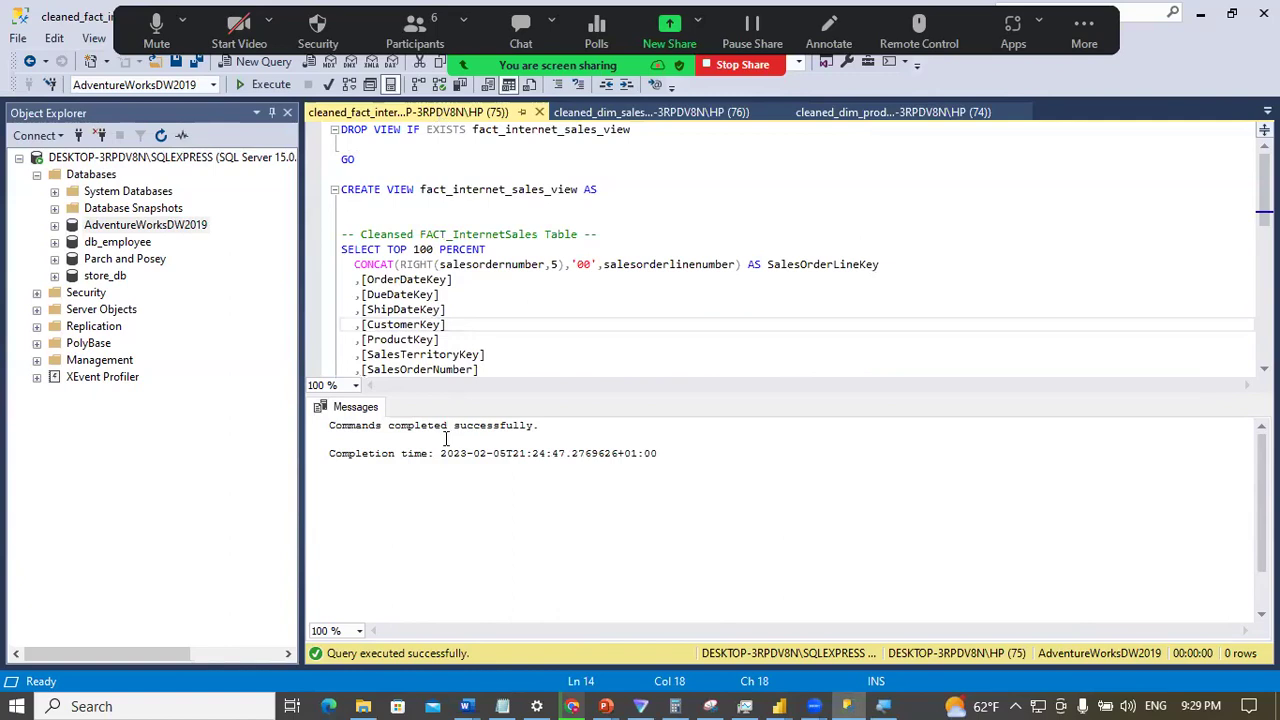
pyautogui.click(363, 706)
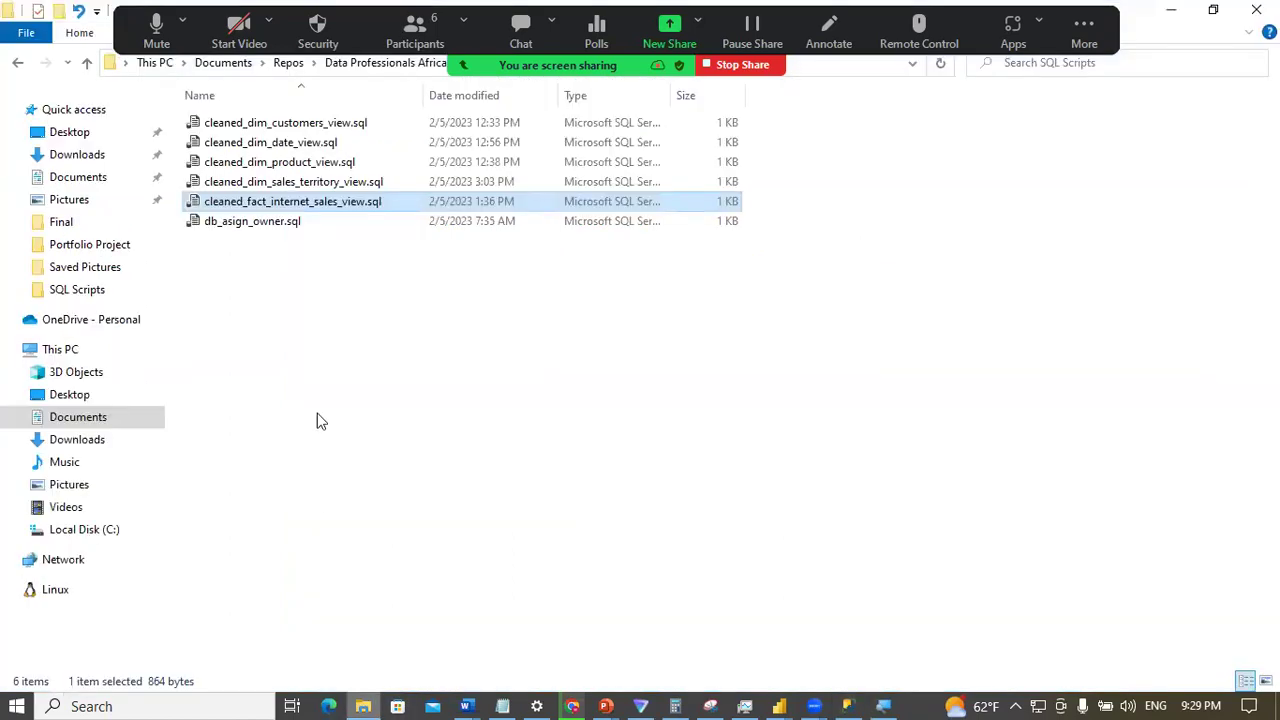
pyautogui.click(292, 145)
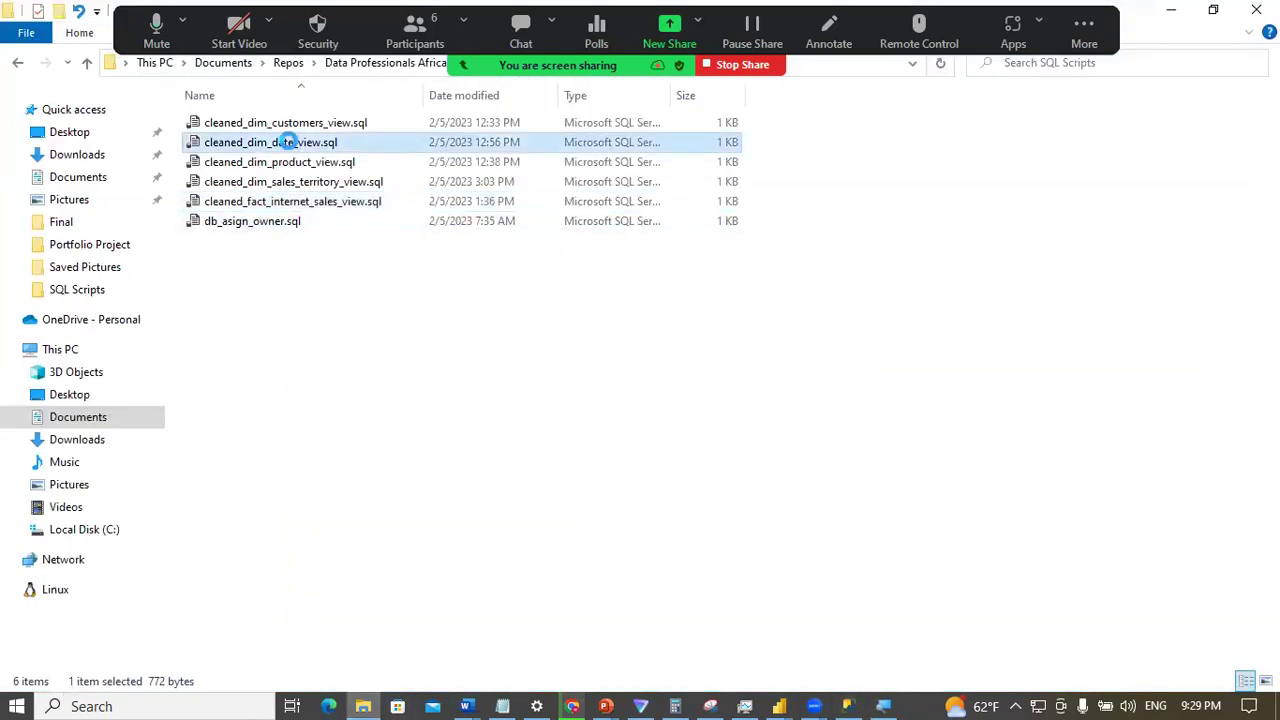
pyautogui.rightClick(292, 145)
pyautogui.moveTo(448, 283)
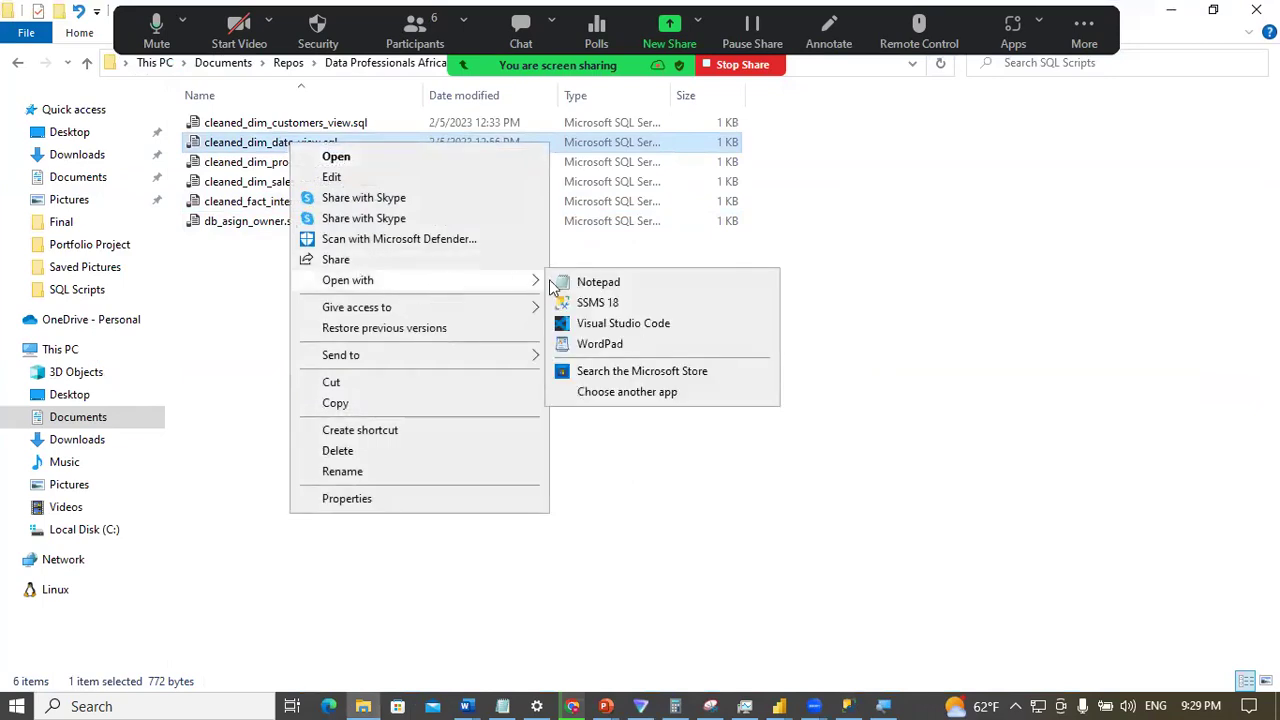
pyautogui.click(657, 302)
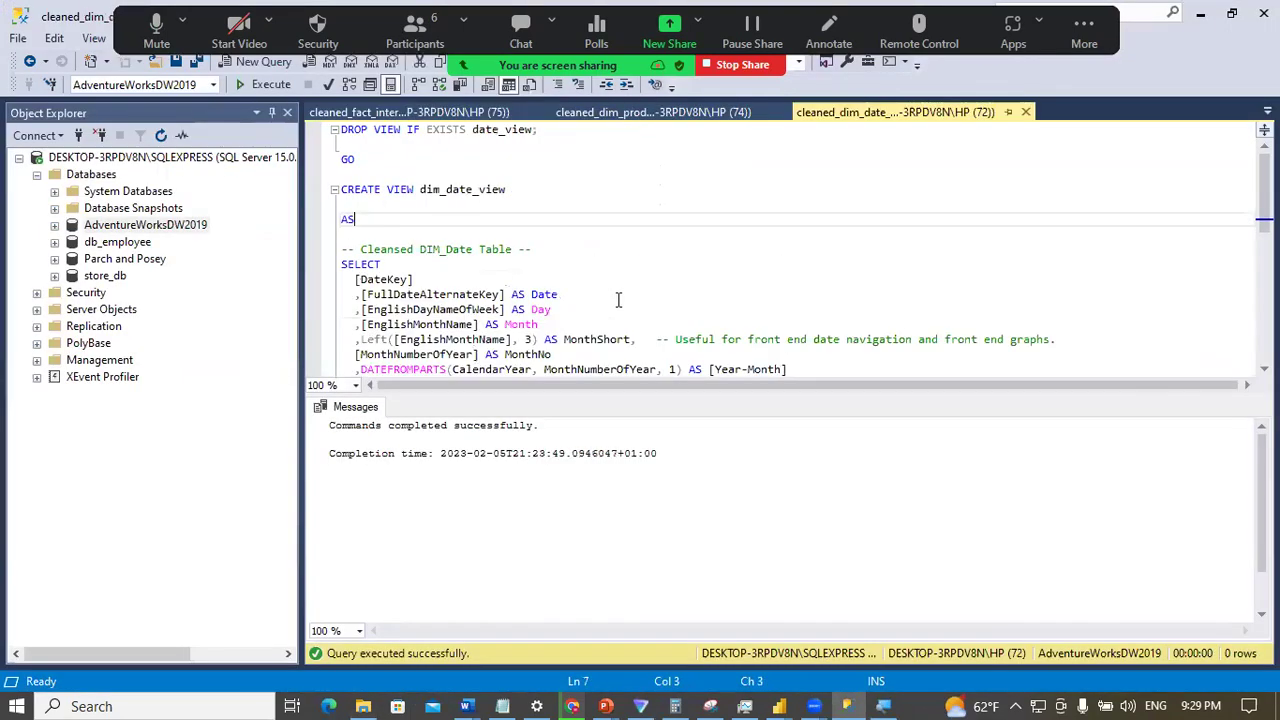
# Step: Read through the dim_date_view script, from its column aliases down to the FROM and WHERE clauses
pyautogui.click(446, 290)
pyautogui.press('Down')
pyautogui.press('Down')
pyautogui.press('Down')
pyautogui.press('Down')
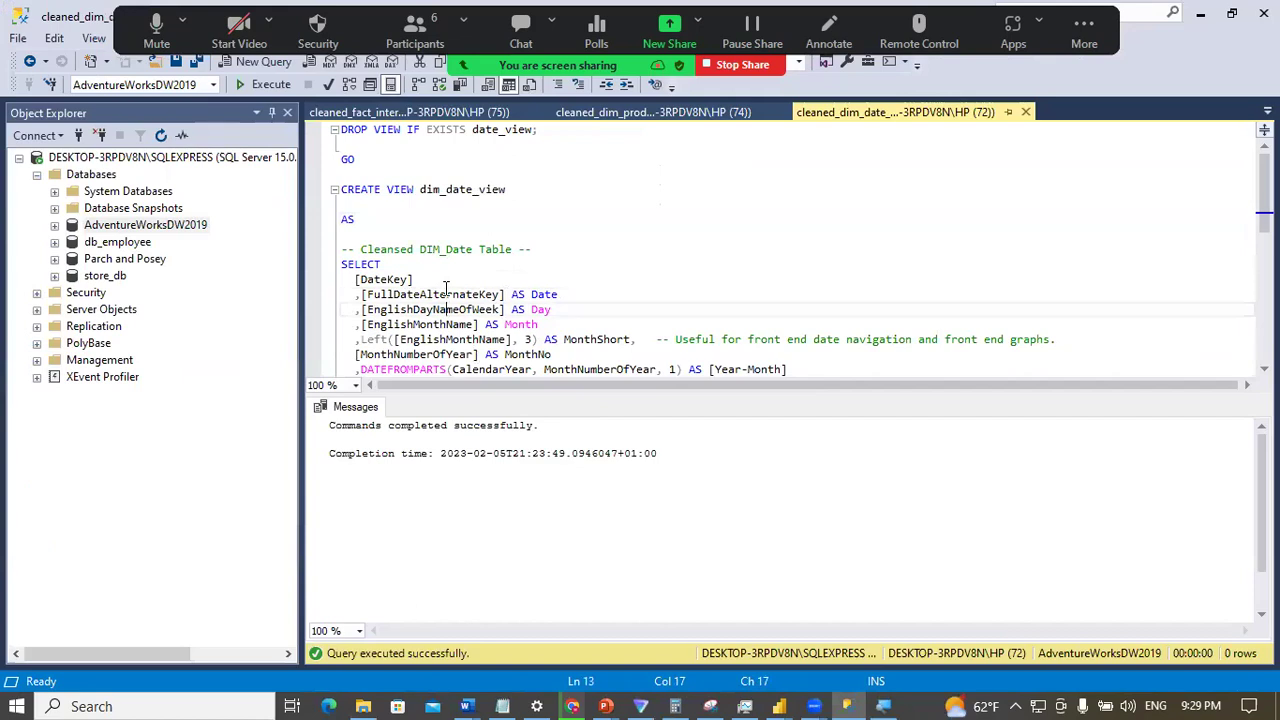
pyautogui.press('Down')
pyautogui.press('Down')
pyautogui.press('Down')
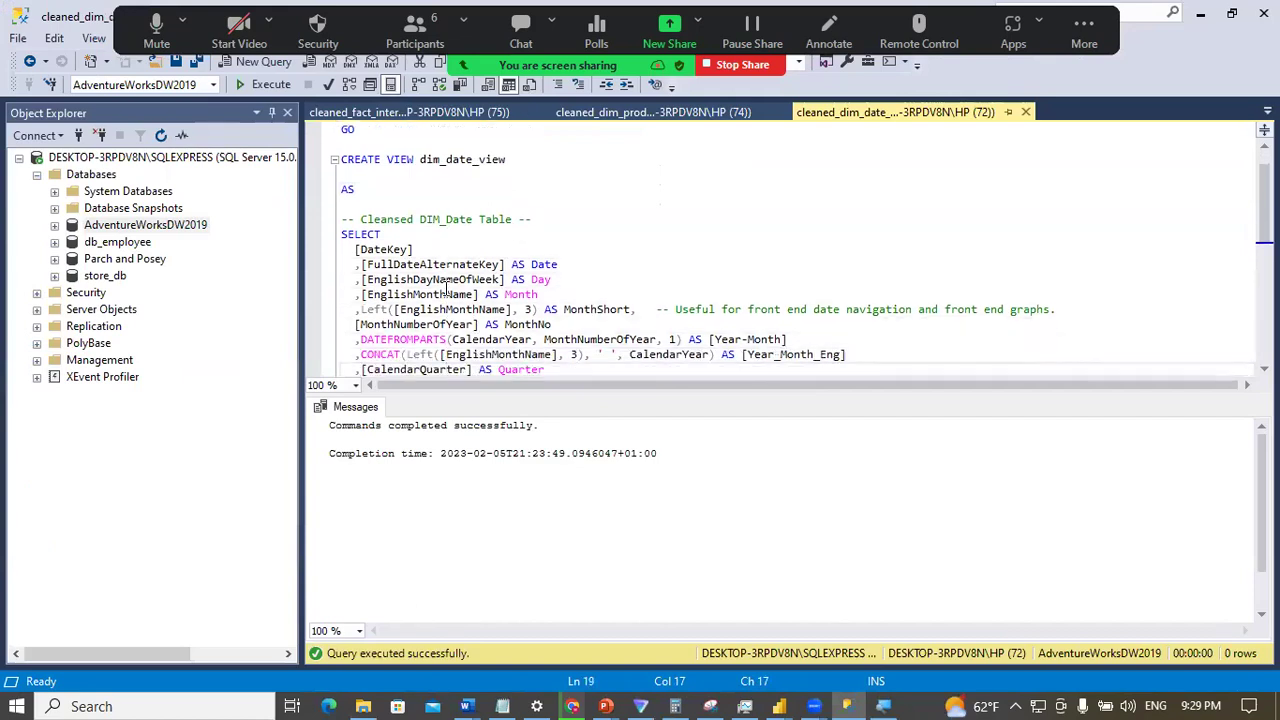
pyautogui.press('Down')
pyautogui.press('Down')
pyautogui.press('Down')
pyautogui.write('FROM')
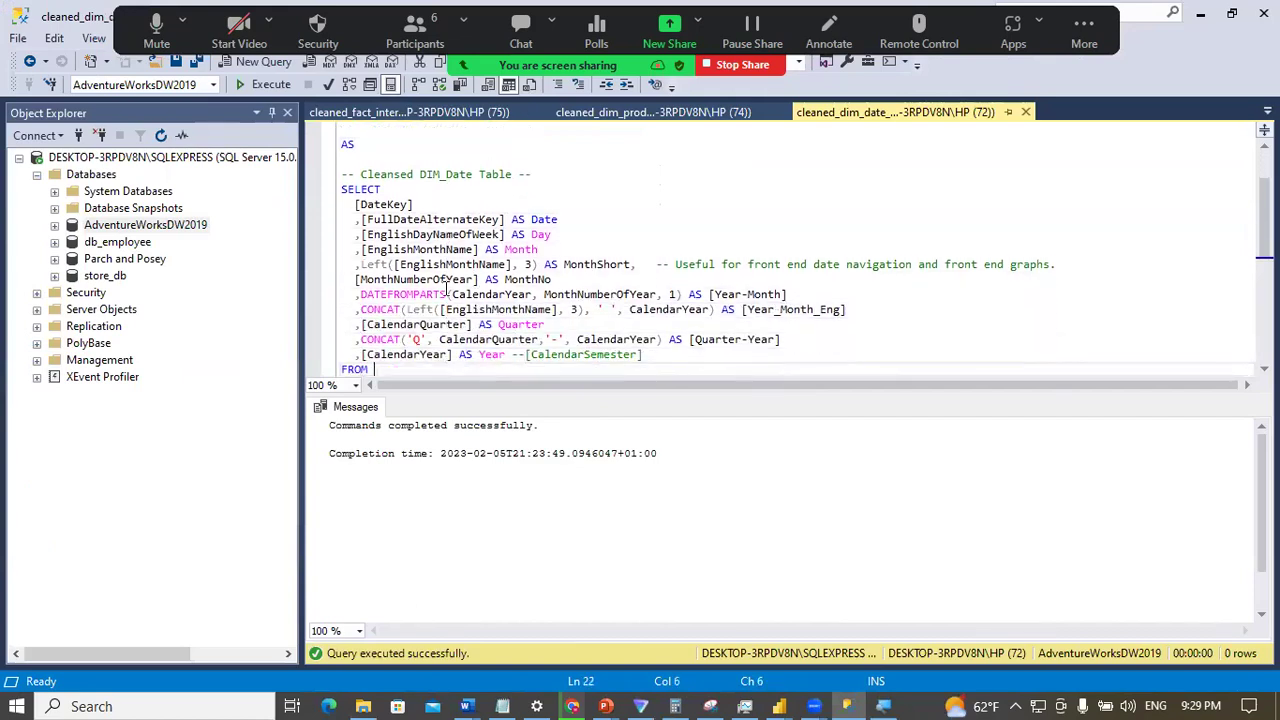
pyautogui.press('Down')
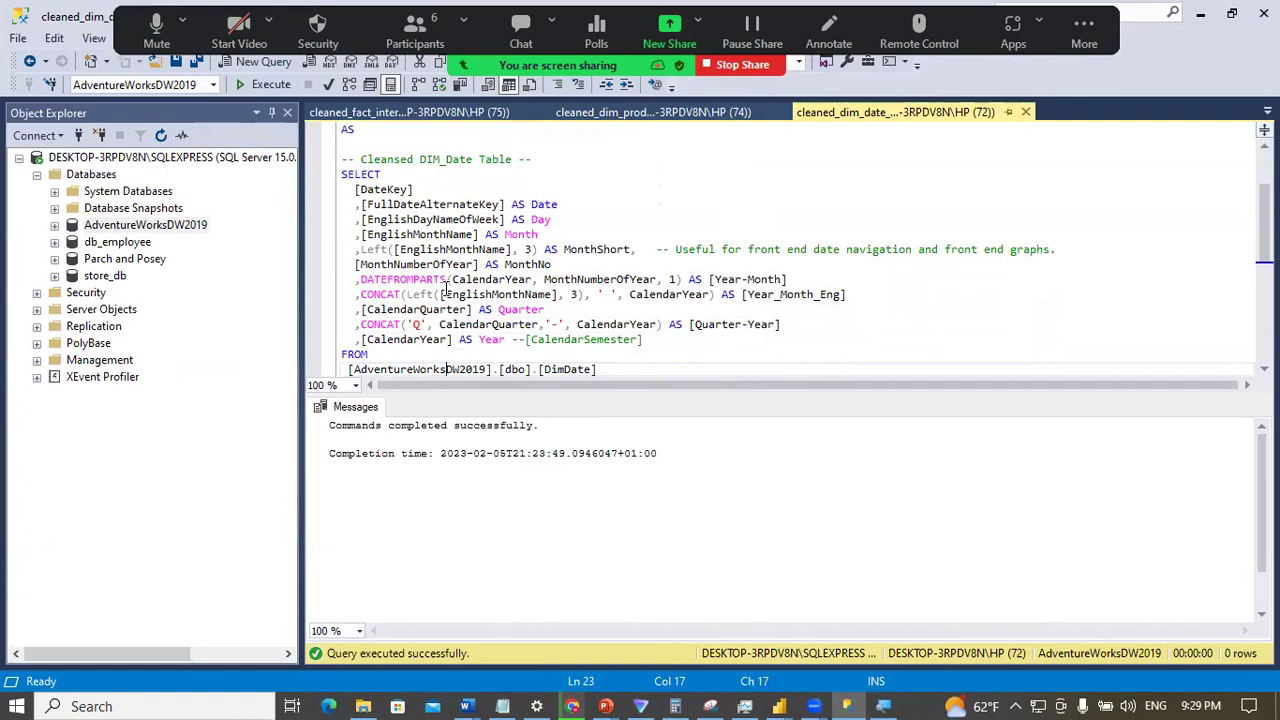
pyautogui.press('Down')
pyautogui.write('WHERE')
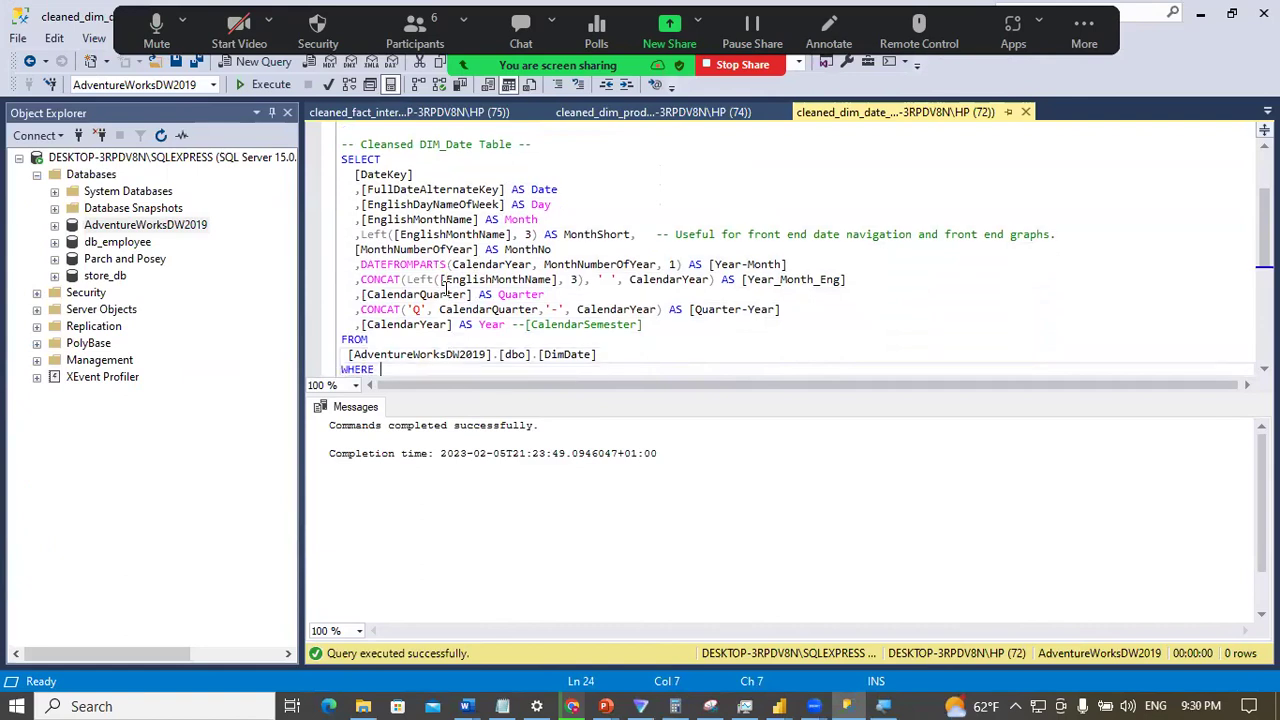
pyautogui.press('Down')
pyautogui.press('Down')
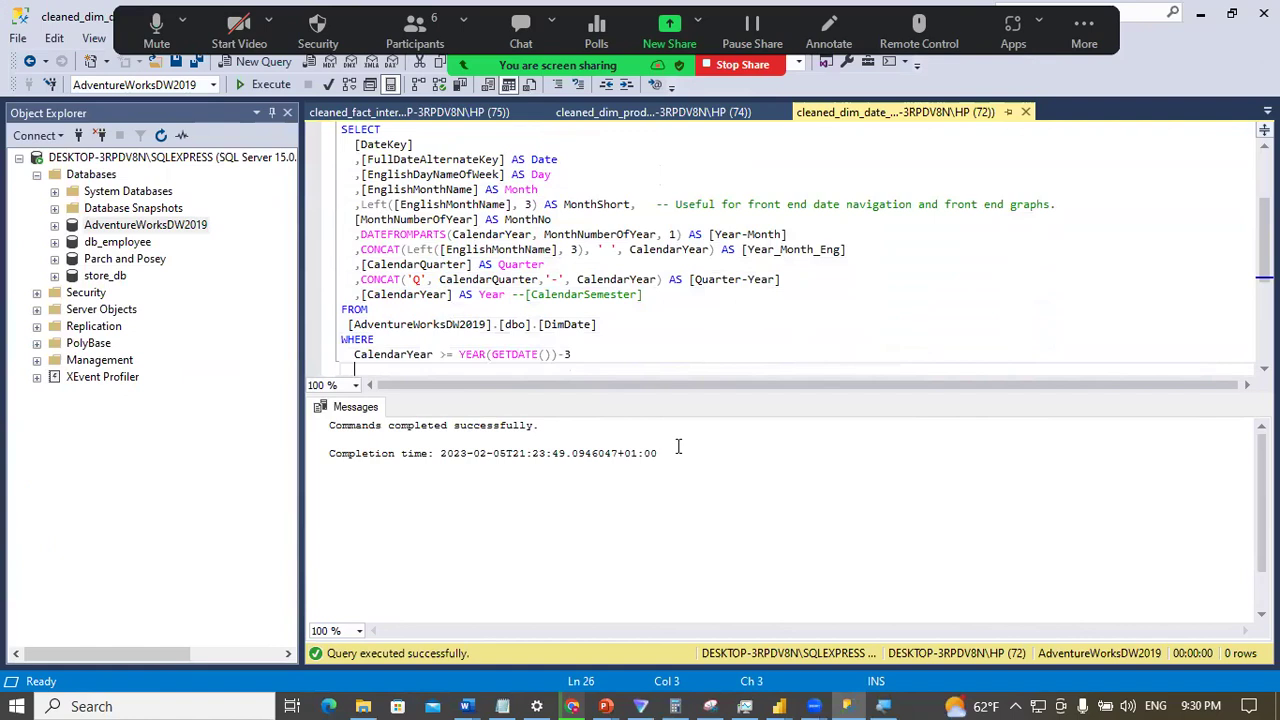
# Step: Return to the untitled report's Power Query Editor and check the dim_date_view preview
pyautogui.moveTo(779, 704)
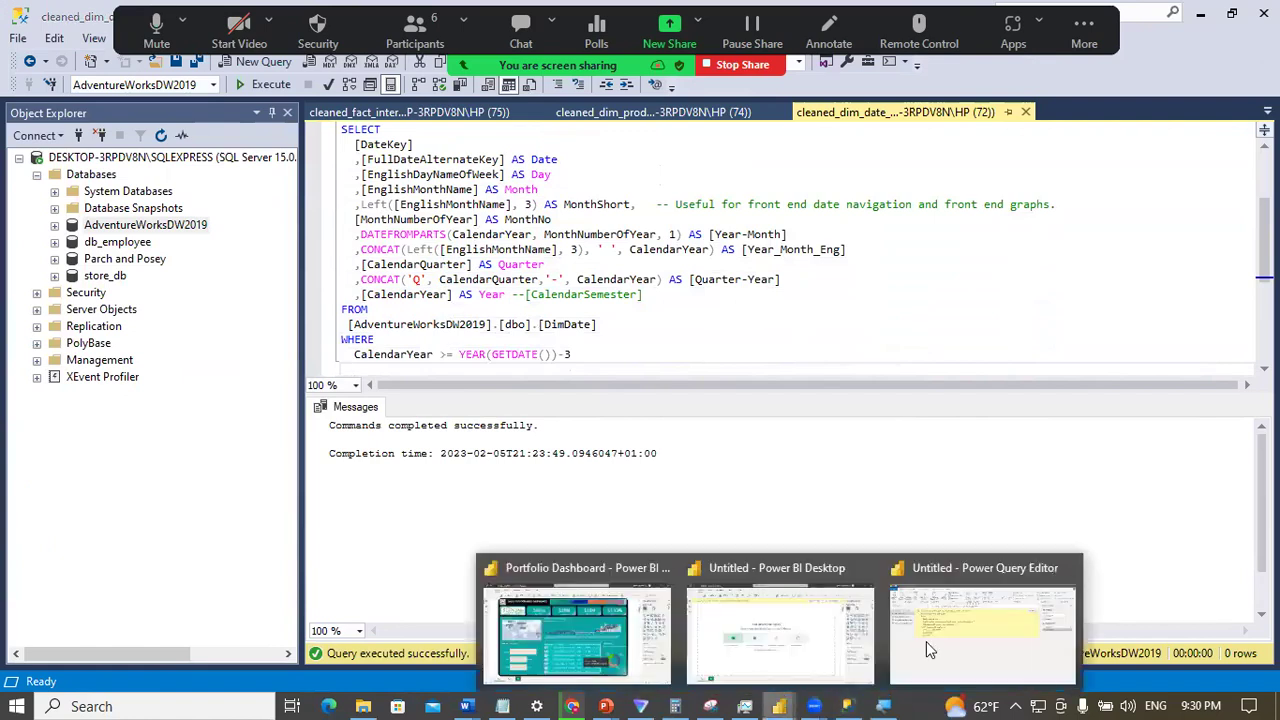
pyautogui.click(926, 641)
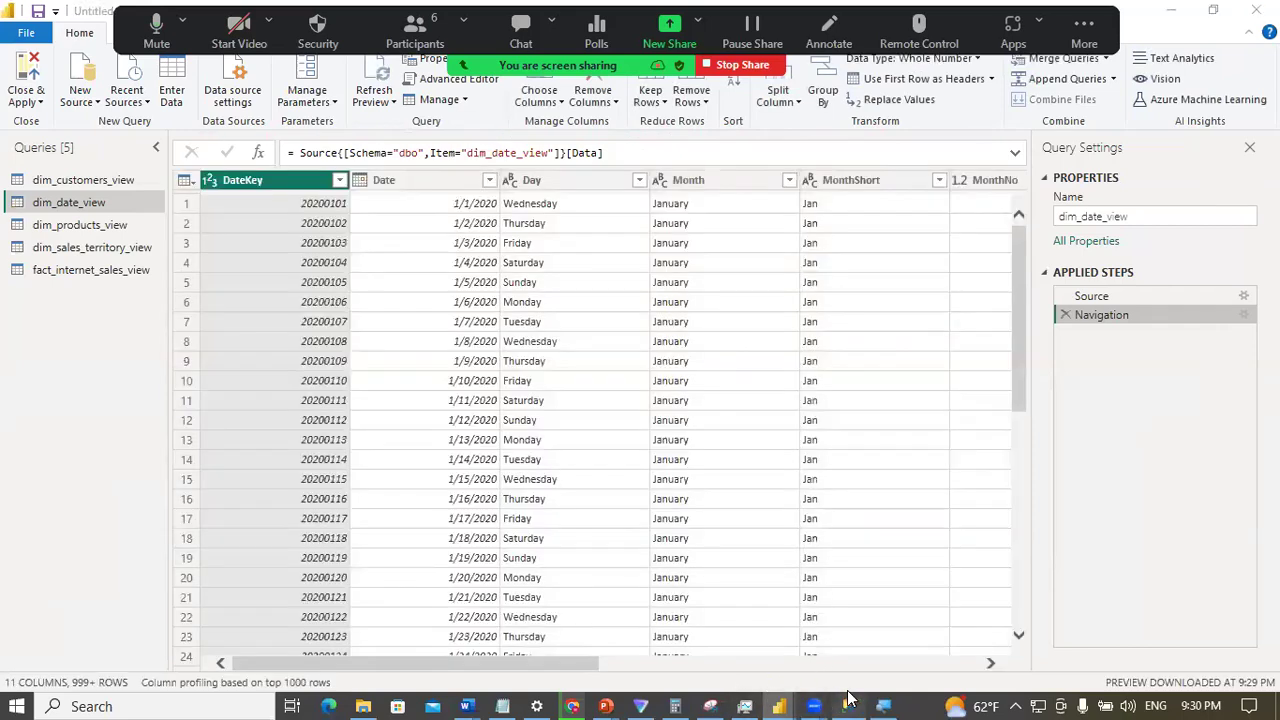
pyautogui.click(845, 697)
pyautogui.click(848, 697)
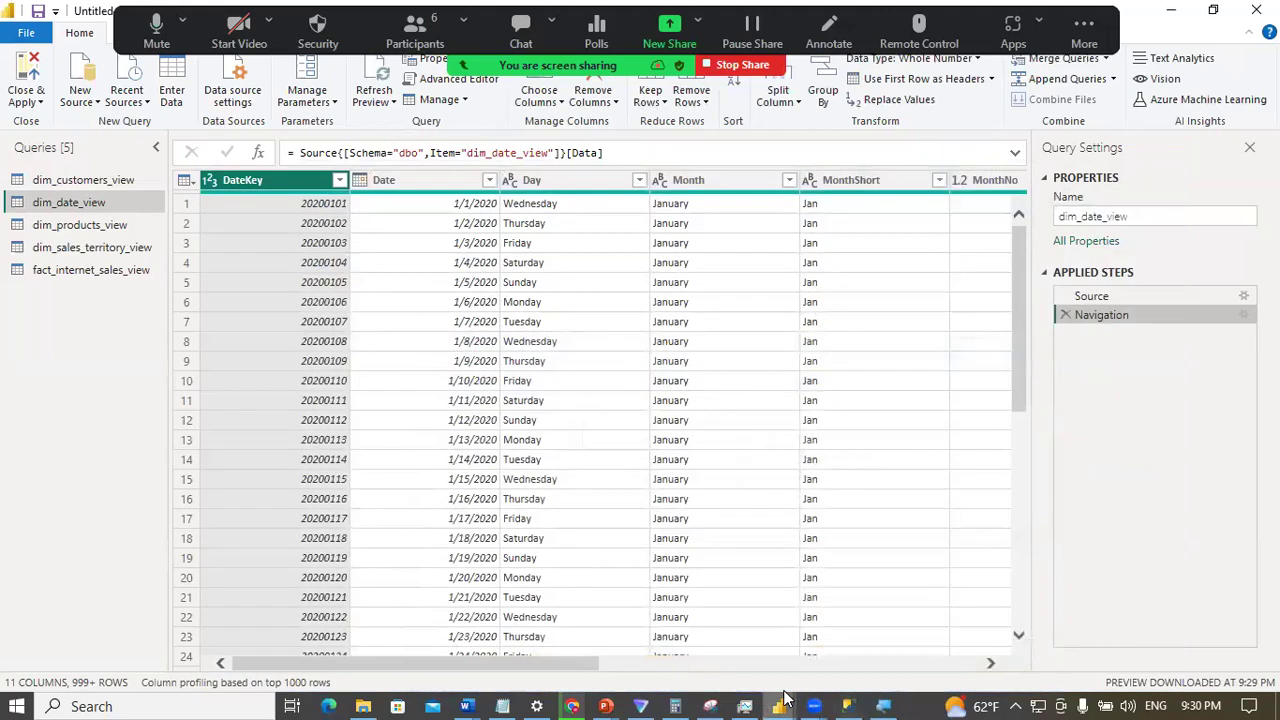
# Step: Move dim_sales_territory_view below fact_internet_sales_view in the query list and display the dim_customers_view query
pyautogui.click(87, 228)
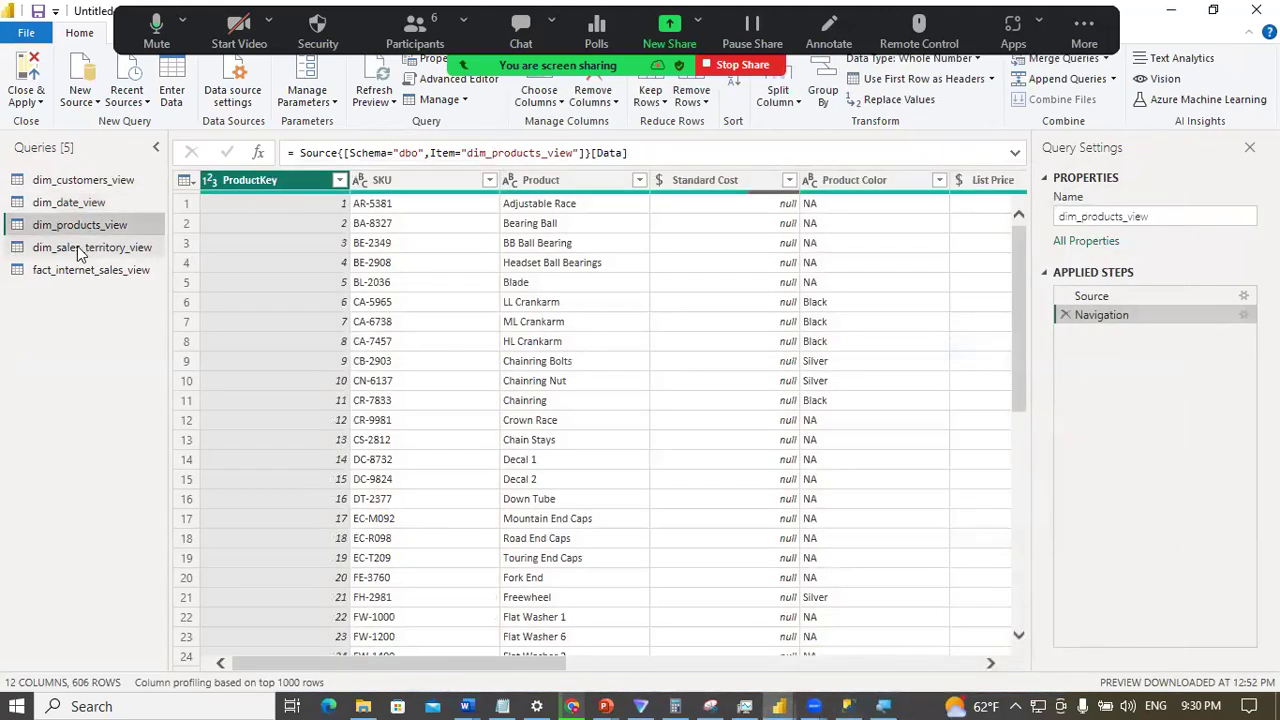
pyautogui.click(80, 254)
pyautogui.moveTo(80, 254); pyautogui.dragTo(85, 273)
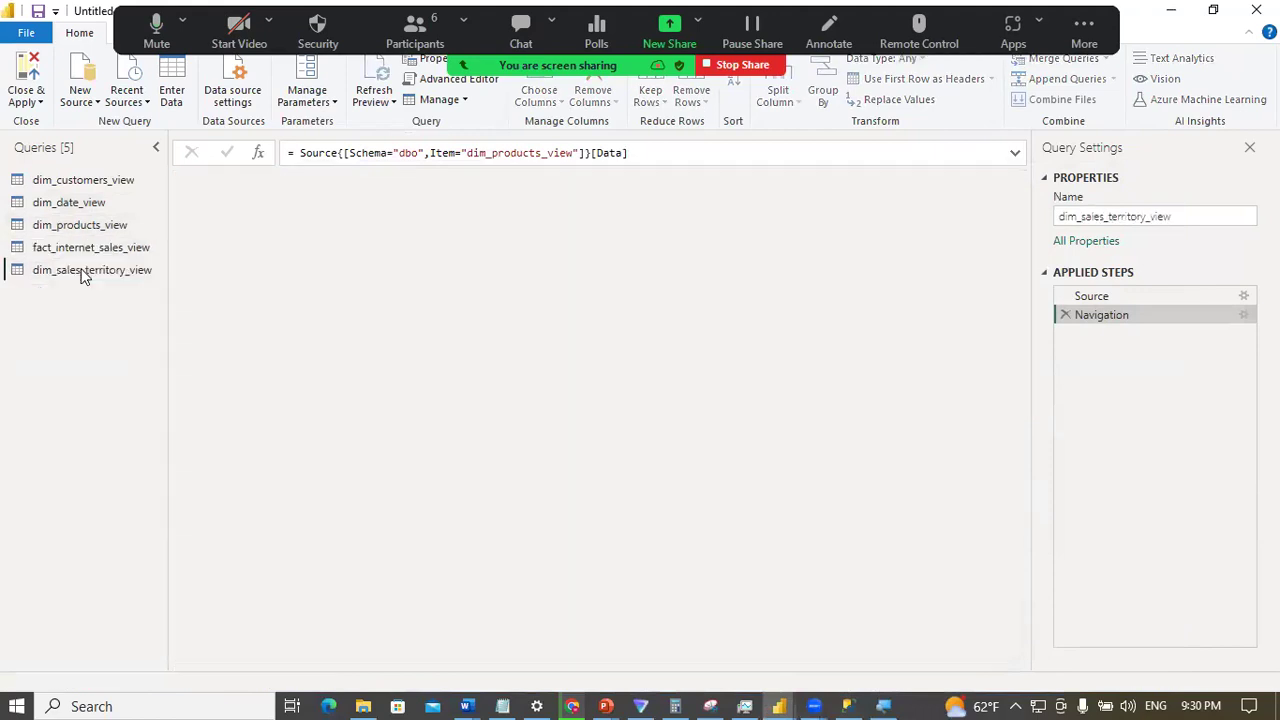
pyautogui.moveTo(78, 182); pyautogui.dragTo(72, 206)
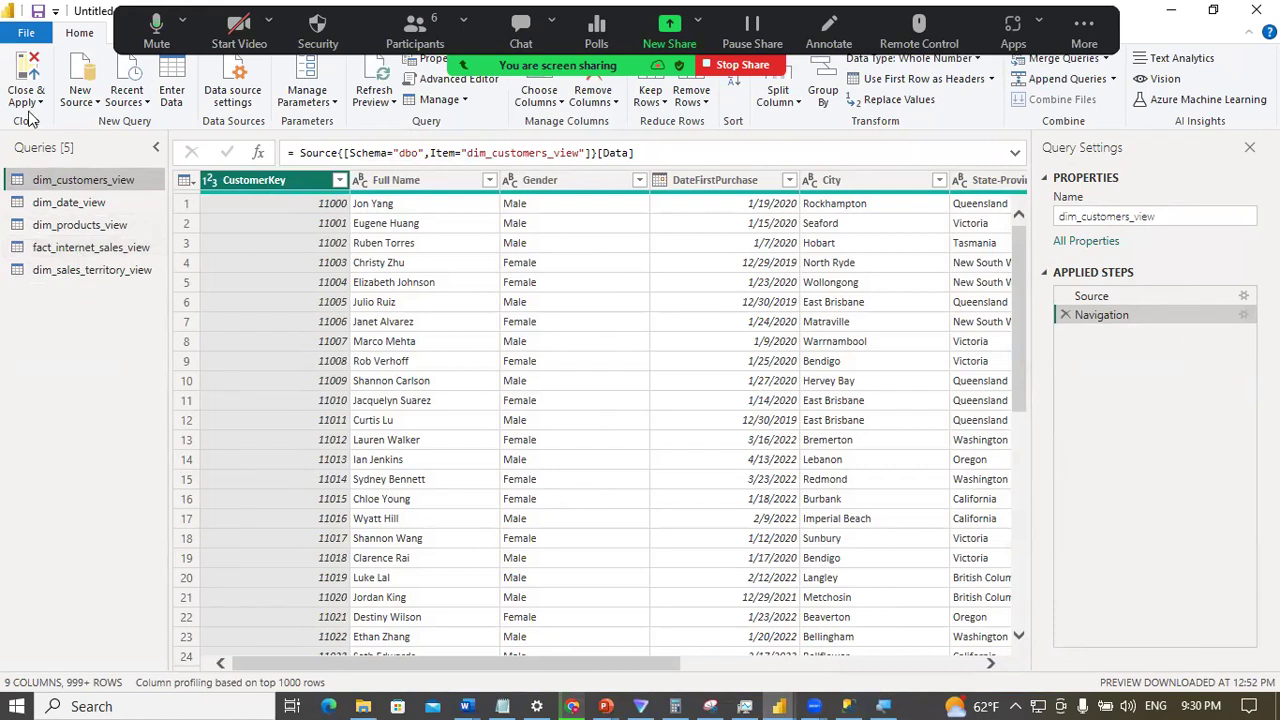
# Step: Import Sales Target.csv as a new Text/CSV source with comma delimiter and type detection based on the first 200 rows
pyautogui.click(96, 102)
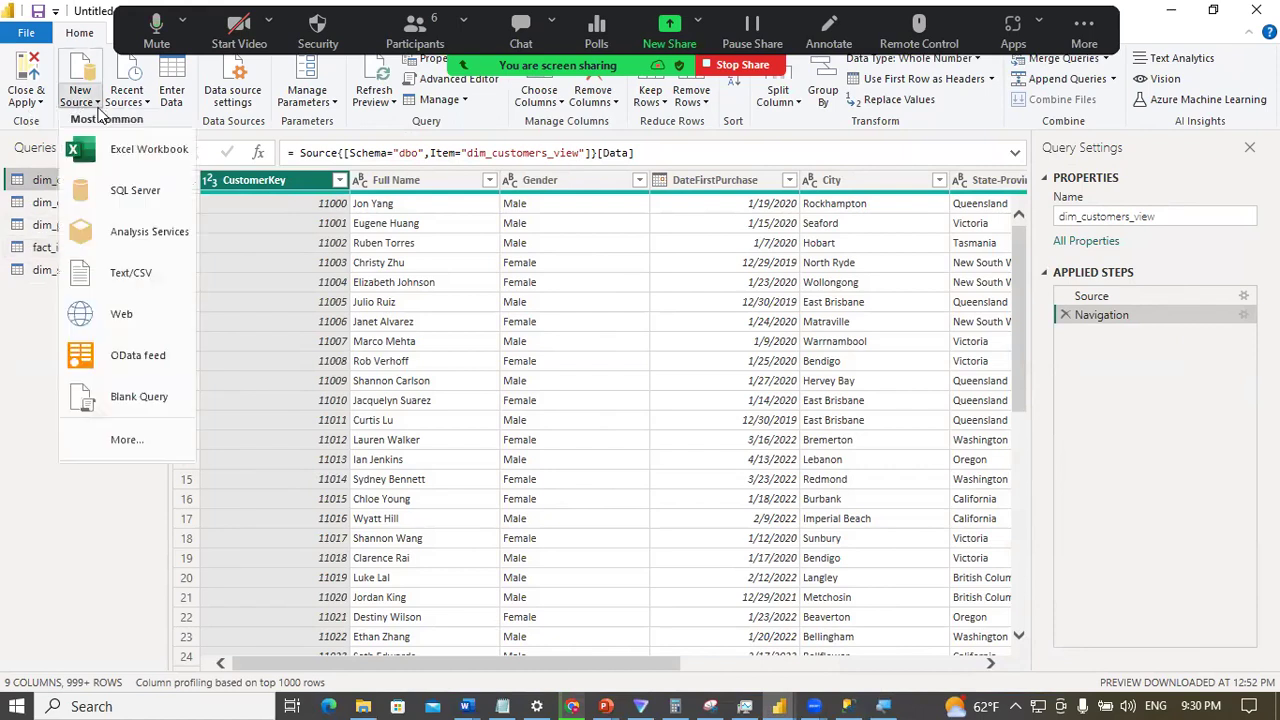
pyautogui.click(145, 285)
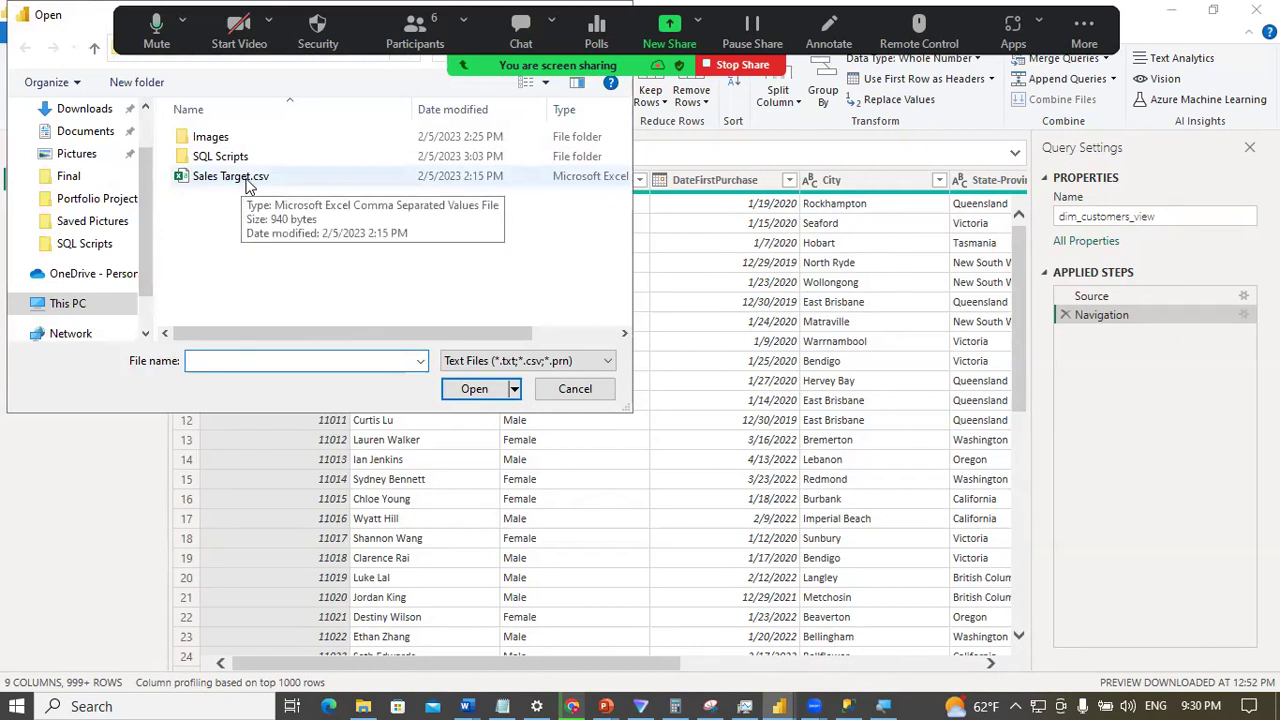
pyautogui.click(250, 180)
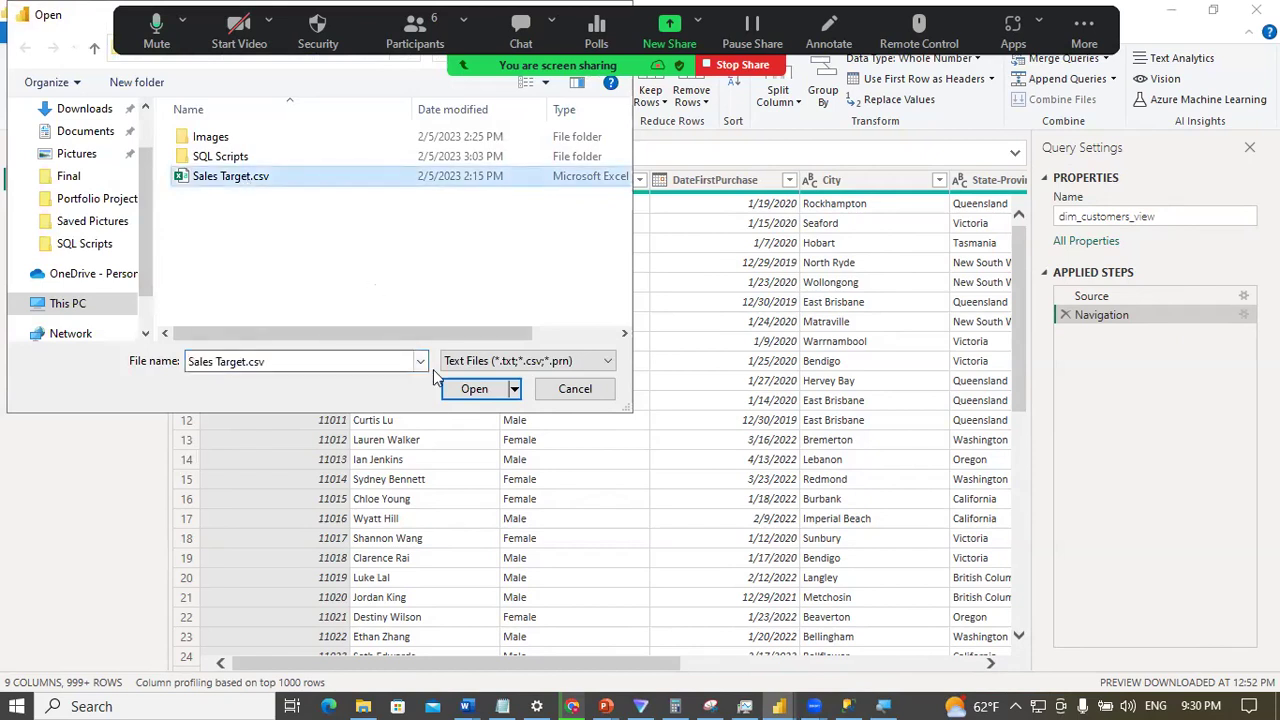
pyautogui.click(474, 389)
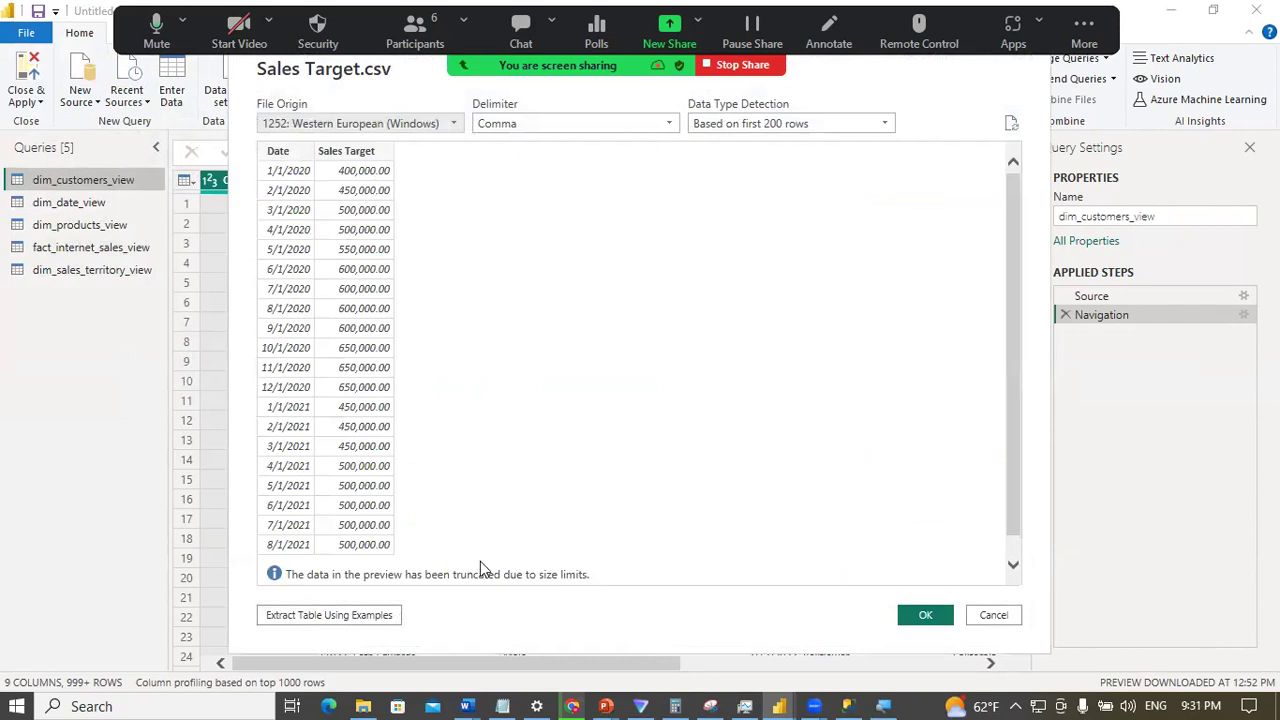
pyautogui.click(926, 615)
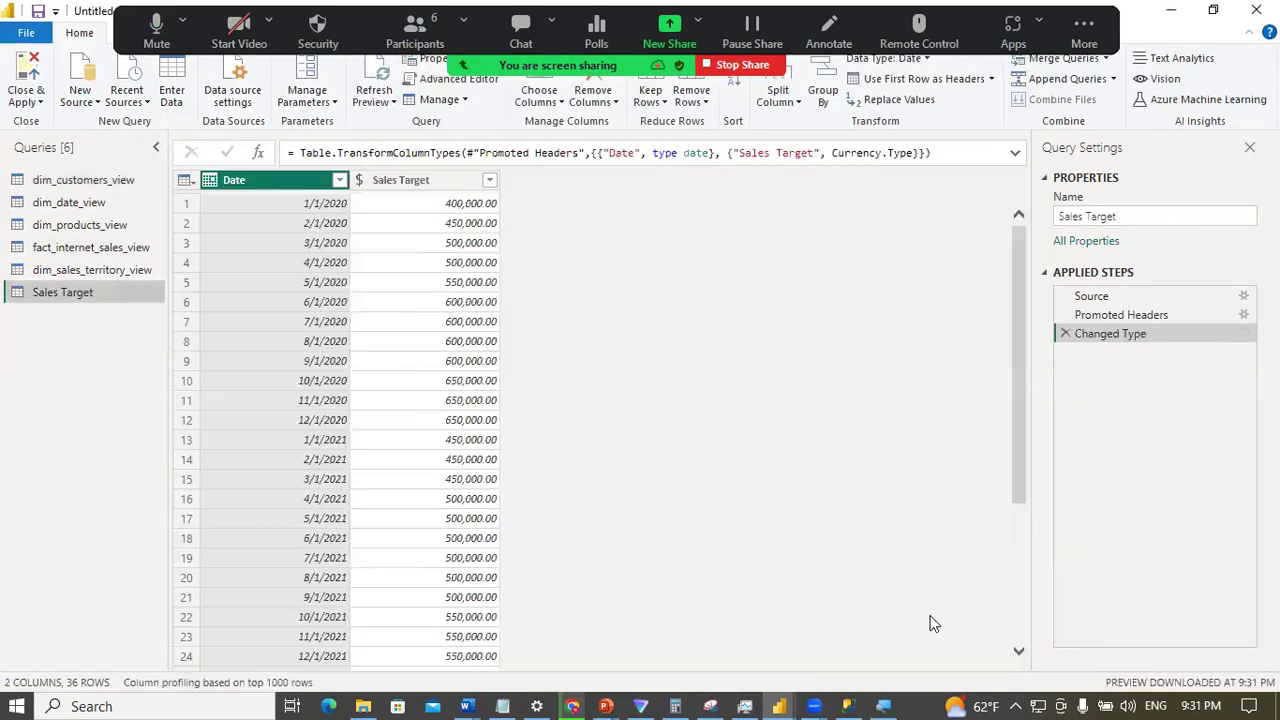
# Step: Review the columns of dim_customers_view and their data types, from Full Name and Gender through DateFirstPurchase to Country and Region
pyautogui.click(80, 182)
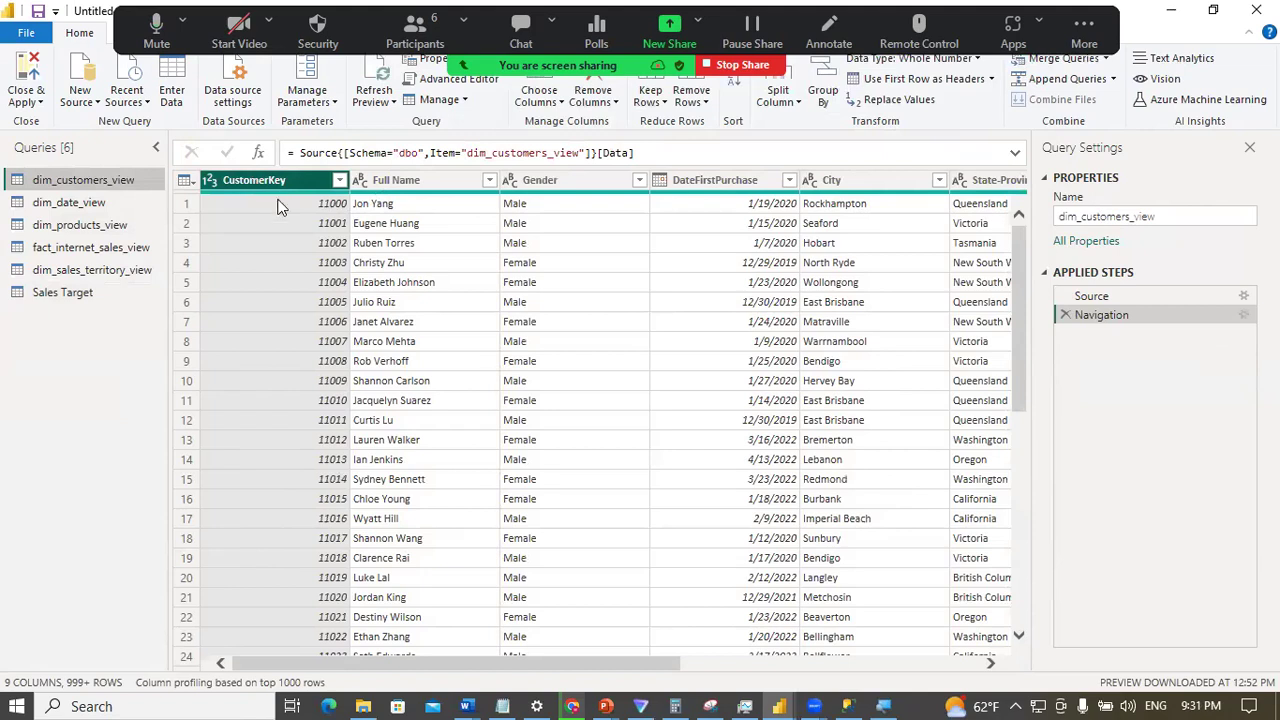
pyautogui.click(433, 178)
pyautogui.click(555, 180)
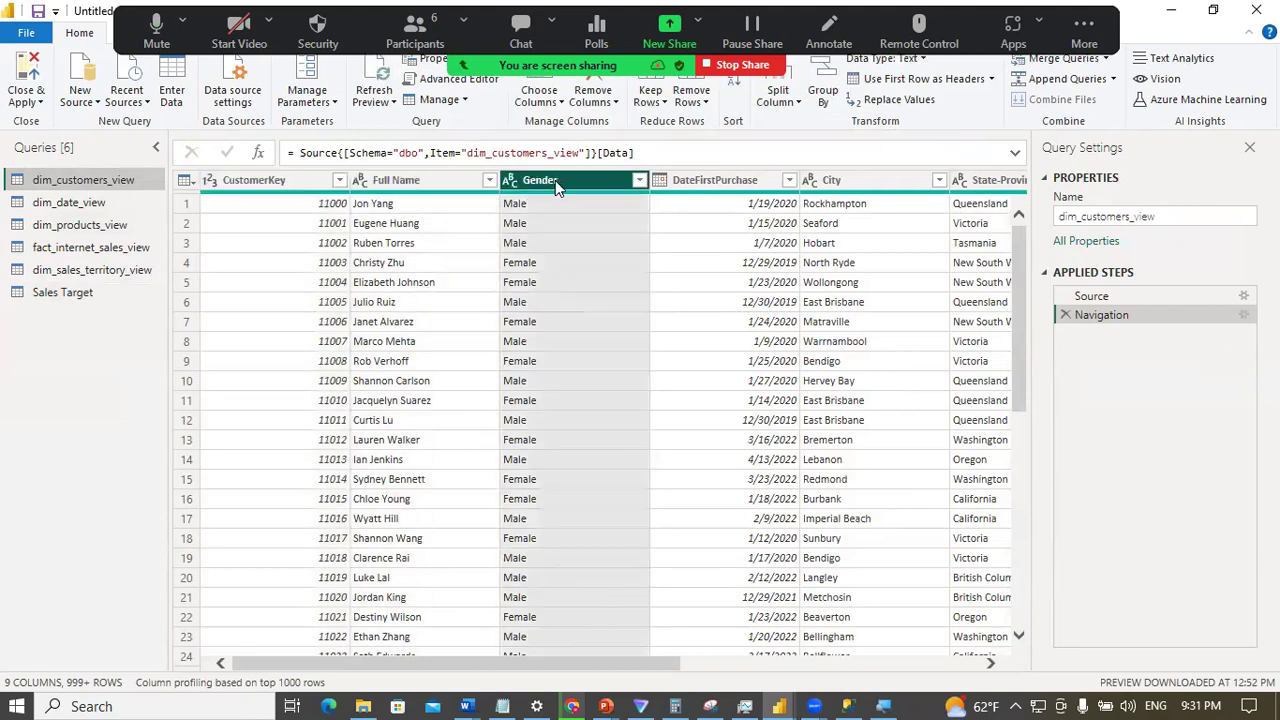
pyautogui.click(673, 178)
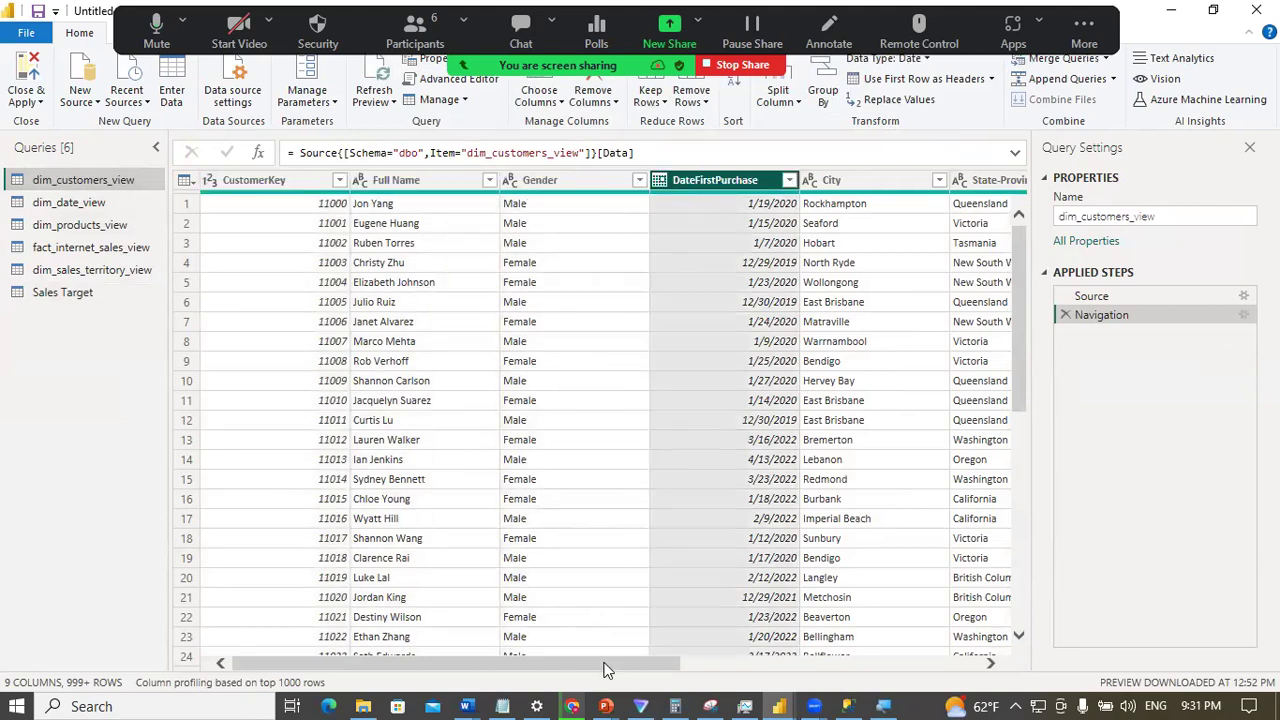
pyautogui.hscroll(5, 671, 666)
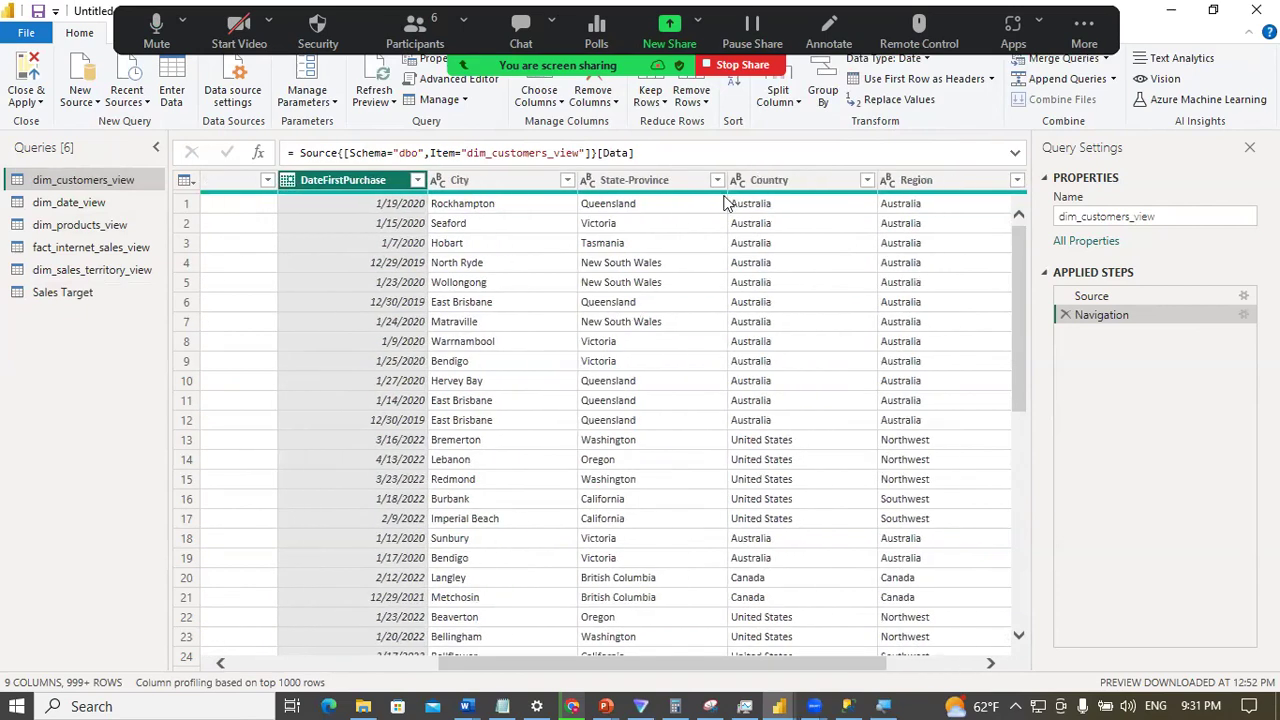
pyautogui.click(770, 180)
pyautogui.click(915, 180)
pyautogui.moveTo(770, 443); pyautogui.dragTo(906, 588)
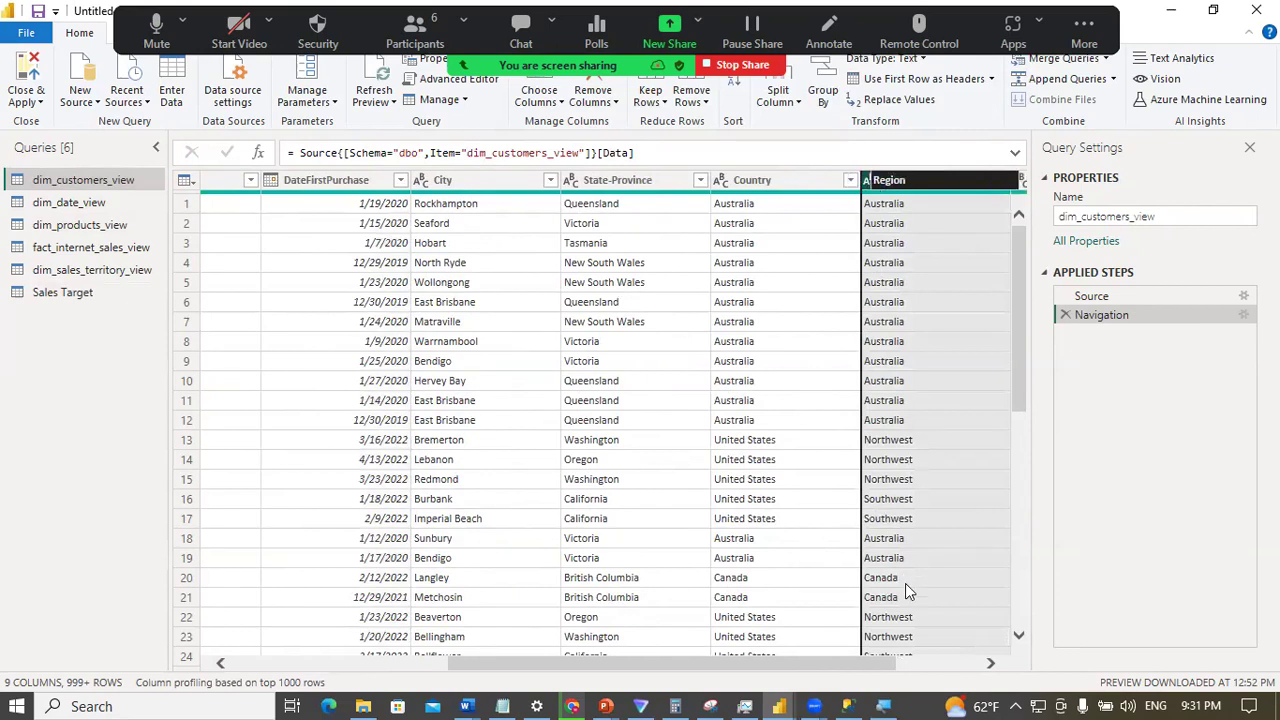
# Step: Check the Region and Postal Code columns of dim_customers_view
pyautogui.click(905, 583)
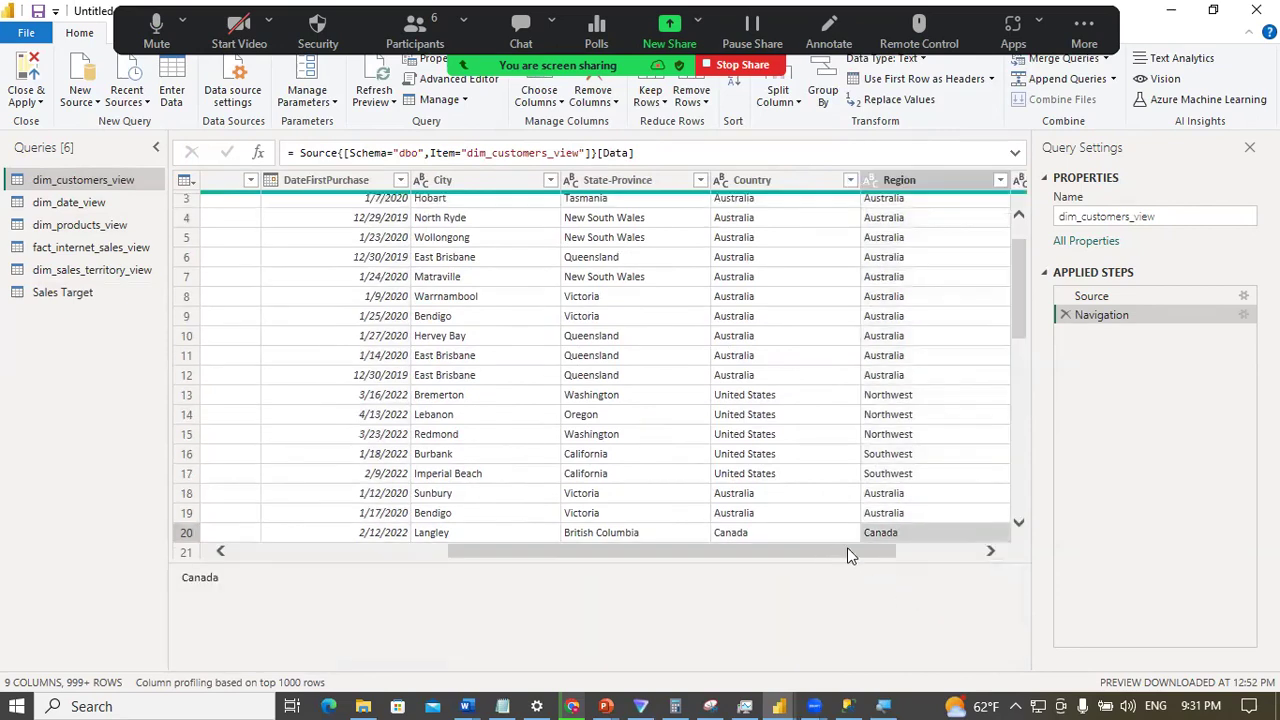
pyautogui.moveTo(847, 550); pyautogui.dragTo(944, 548)
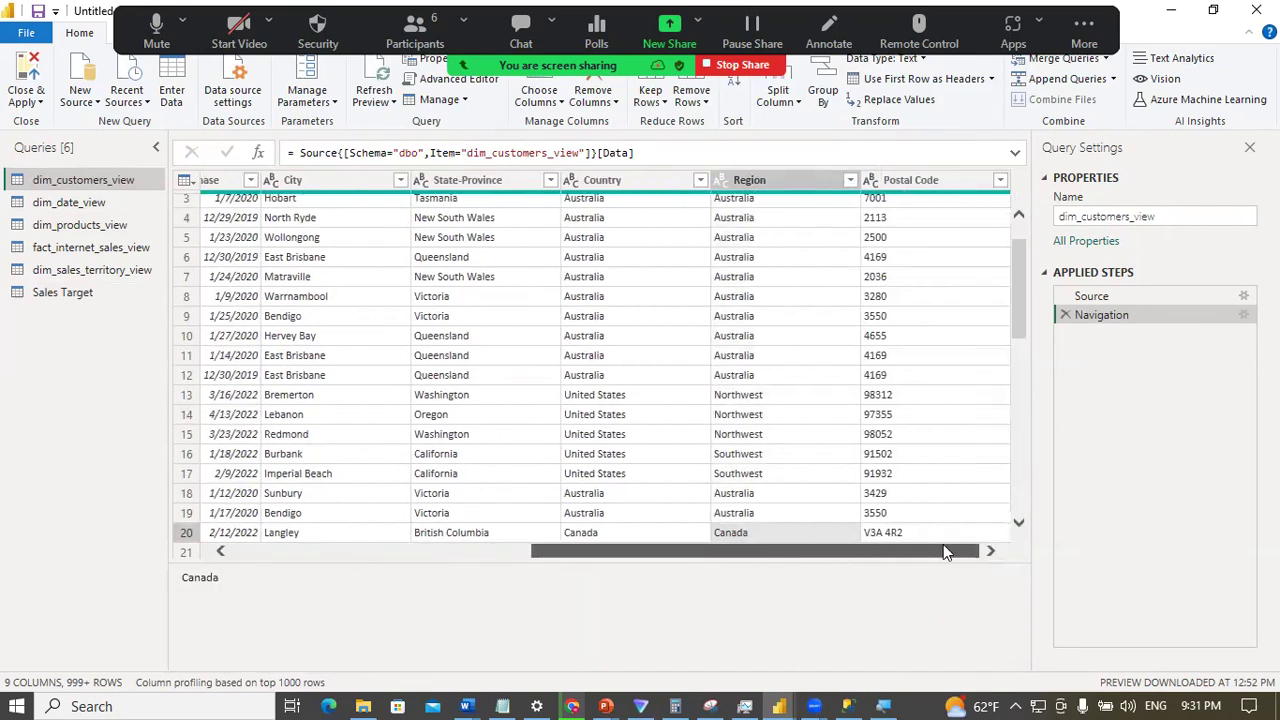
pyautogui.click(896, 180)
# Step: Review the DateKey, Date, Day, Month and MonthShort columns of dim_date_view and their data types
pyautogui.click(57, 203)
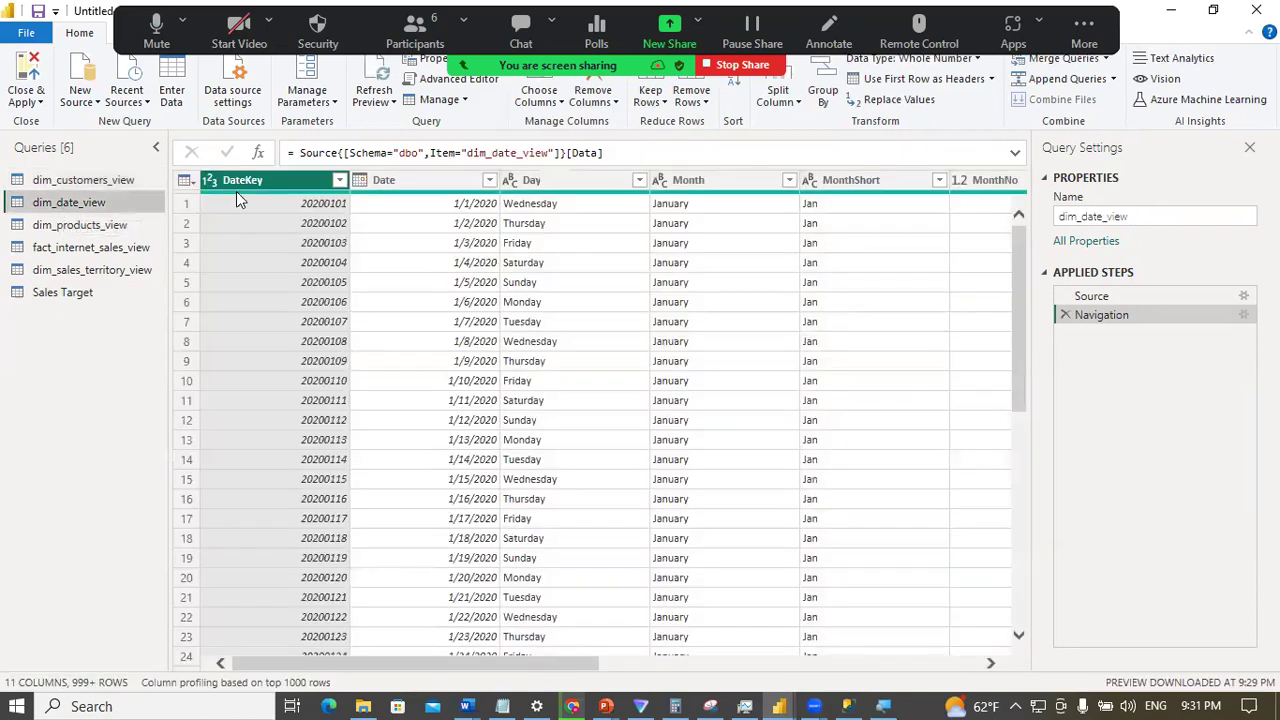
pyautogui.click(431, 179)
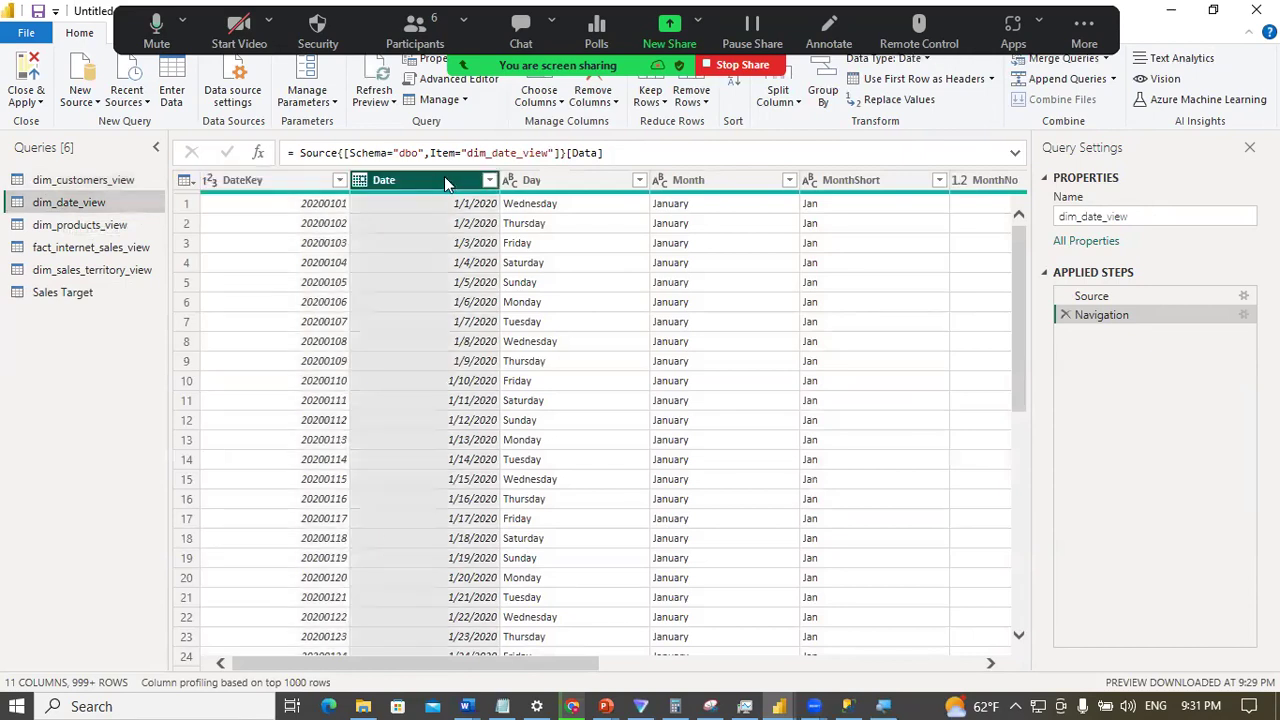
pyautogui.click(555, 179)
pyautogui.click(692, 181)
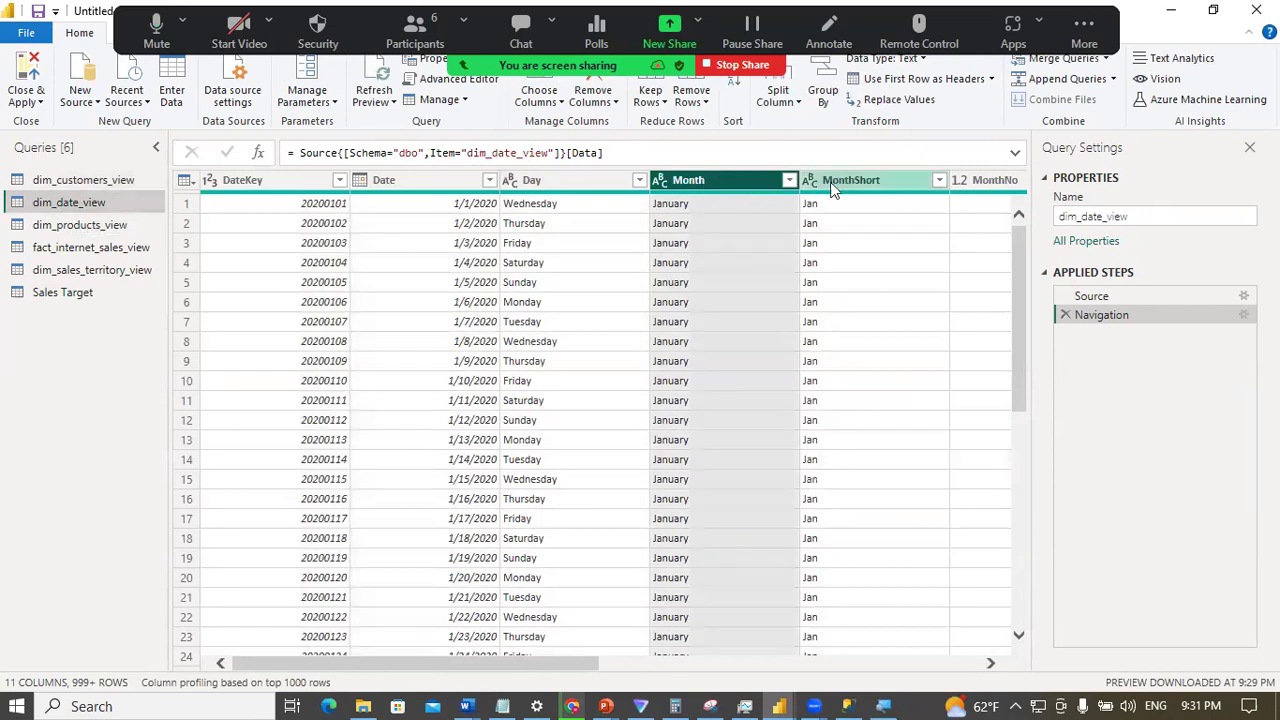
pyautogui.click(849, 182)
# Step: Change the data type of the MonthNo column in dim_date_view to Whole Number
pyautogui.moveTo(553, 658); pyautogui.dragTo(749, 646)
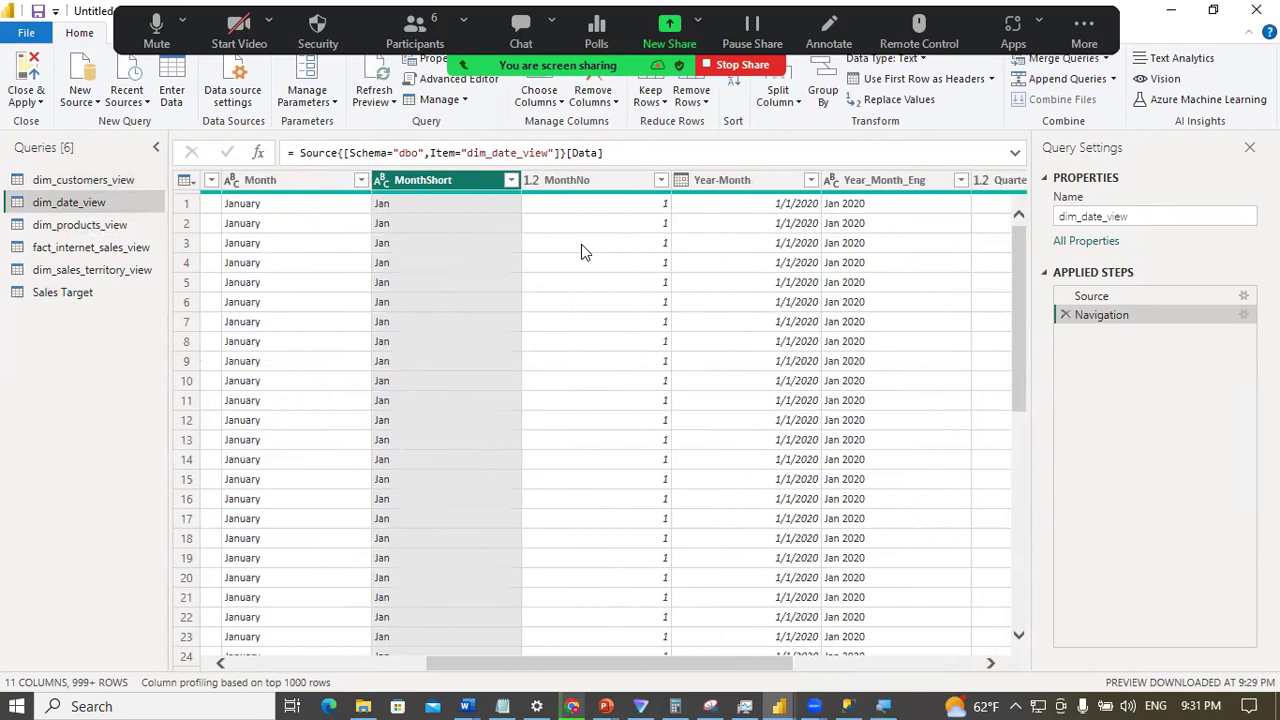
pyautogui.click(530, 185)
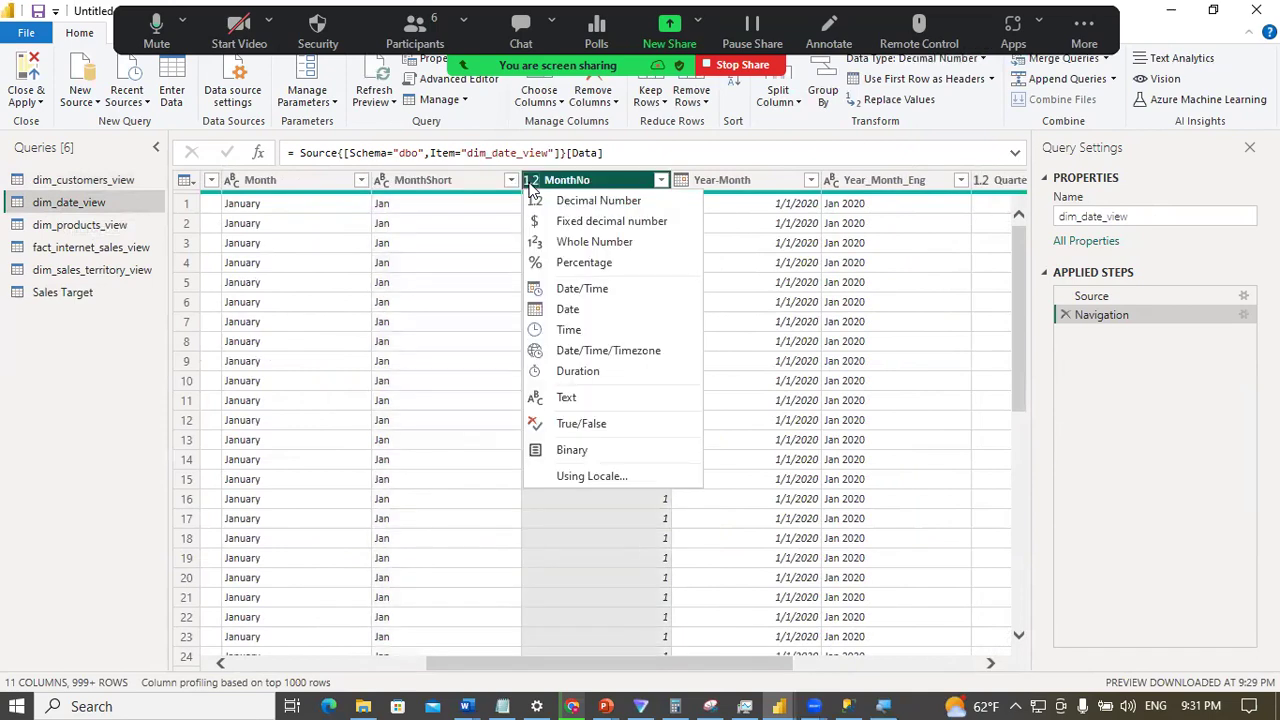
pyautogui.click(594, 244)
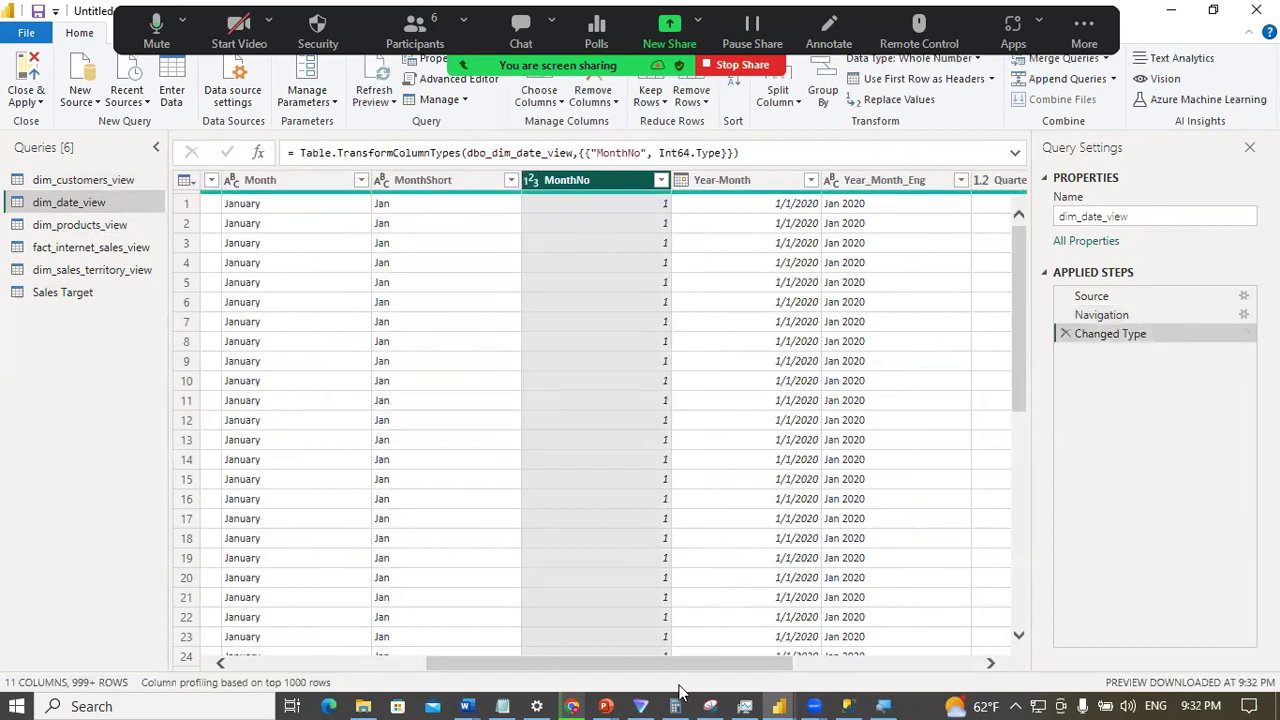
# Step: Check the Quarter and Quarter-Year columns of dim_date_view and change the Year column's data type to Whole Number
pyautogui.moveTo(662, 666); pyautogui.dragTo(905, 606)
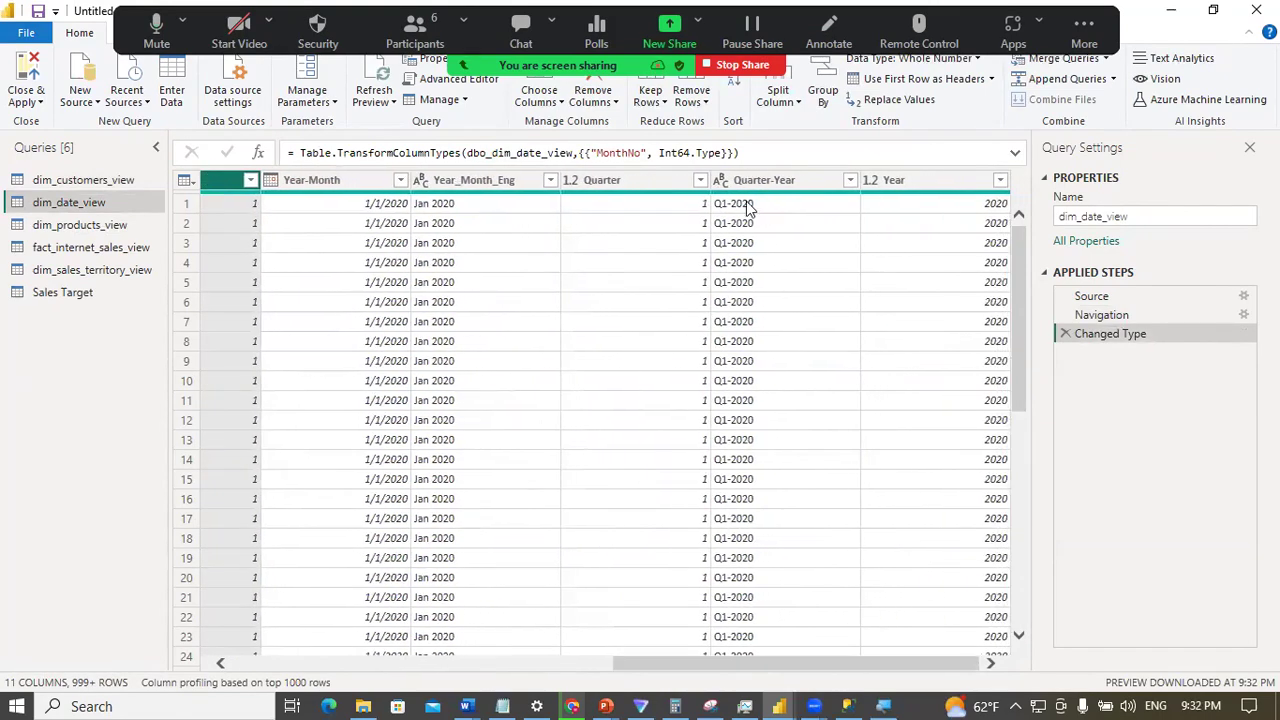
pyautogui.click(665, 182)
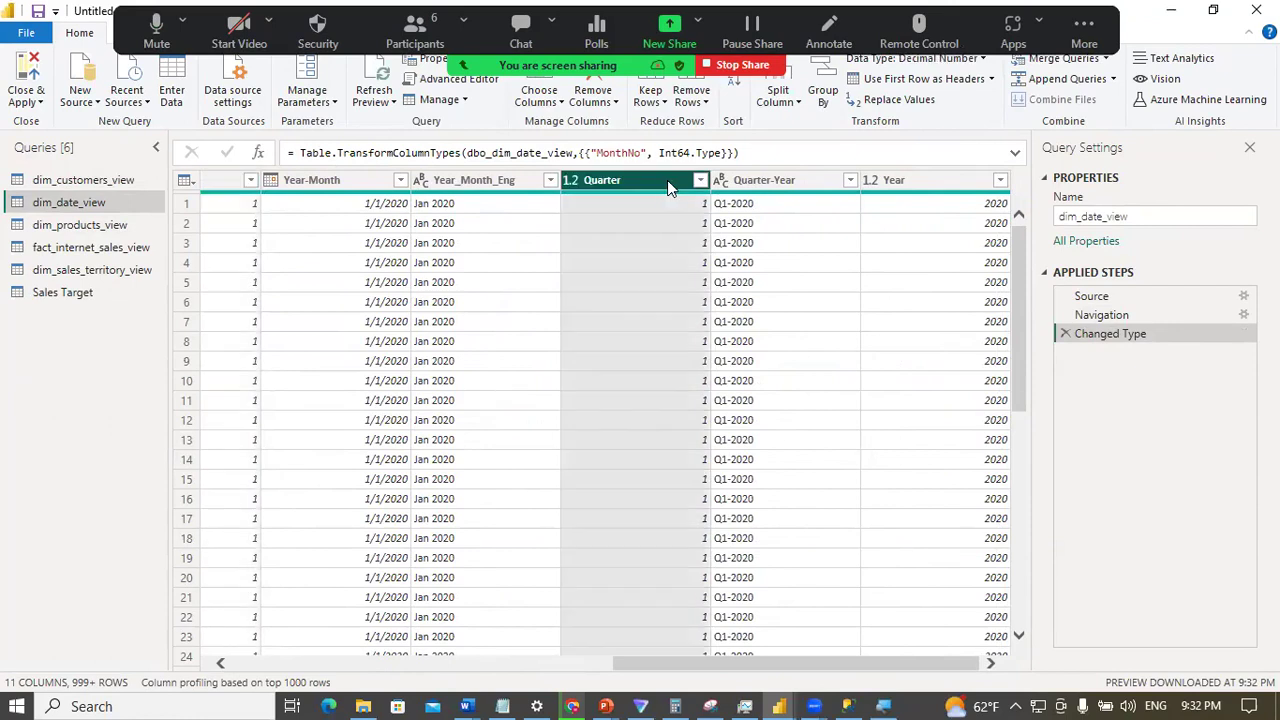
pyautogui.click(788, 187)
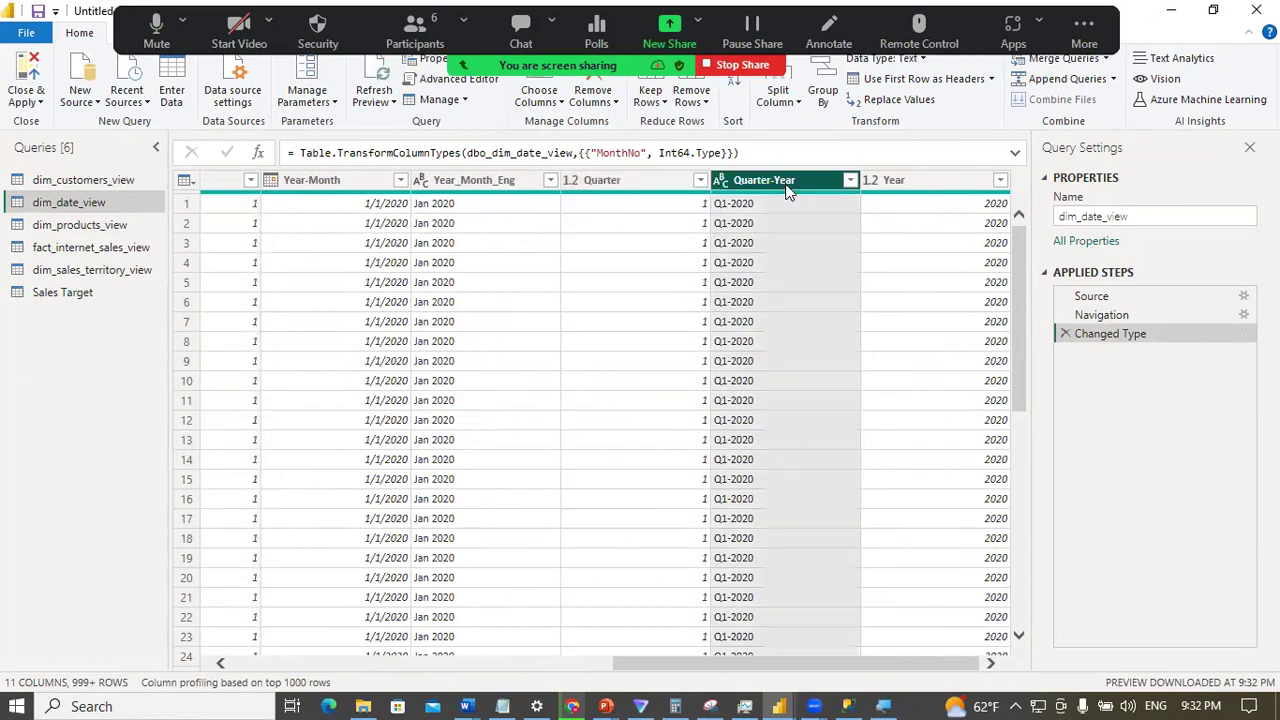
pyautogui.click(871, 182)
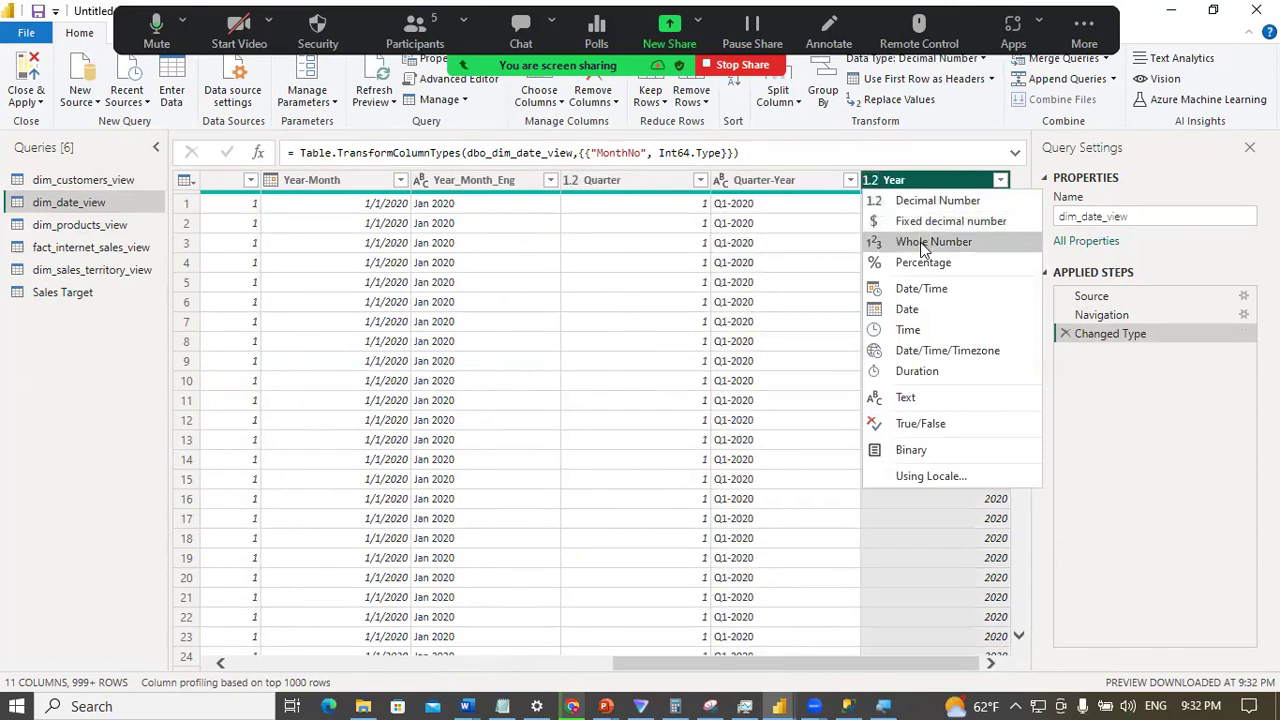
pyautogui.click(920, 242)
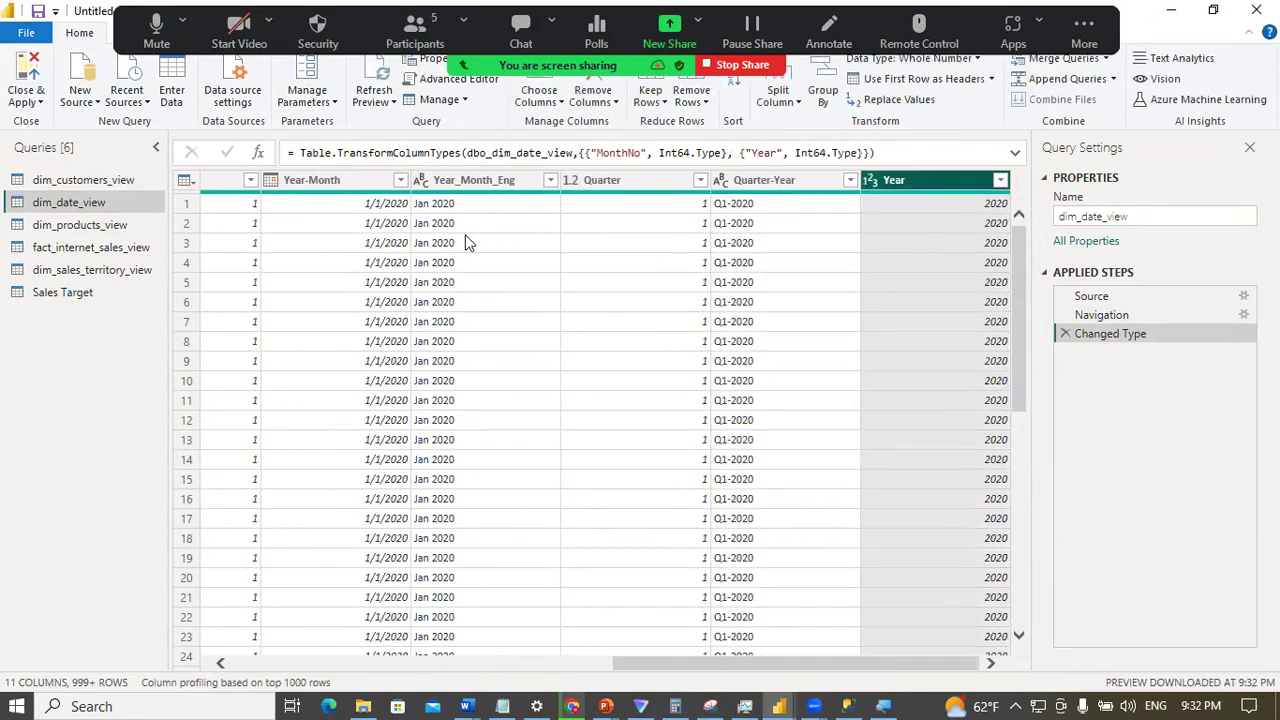
# Step: Review the columns of dim_products_view and their data types, from ProductKey and SKU through List Price and Model to Product Status
pyautogui.click(72, 228)
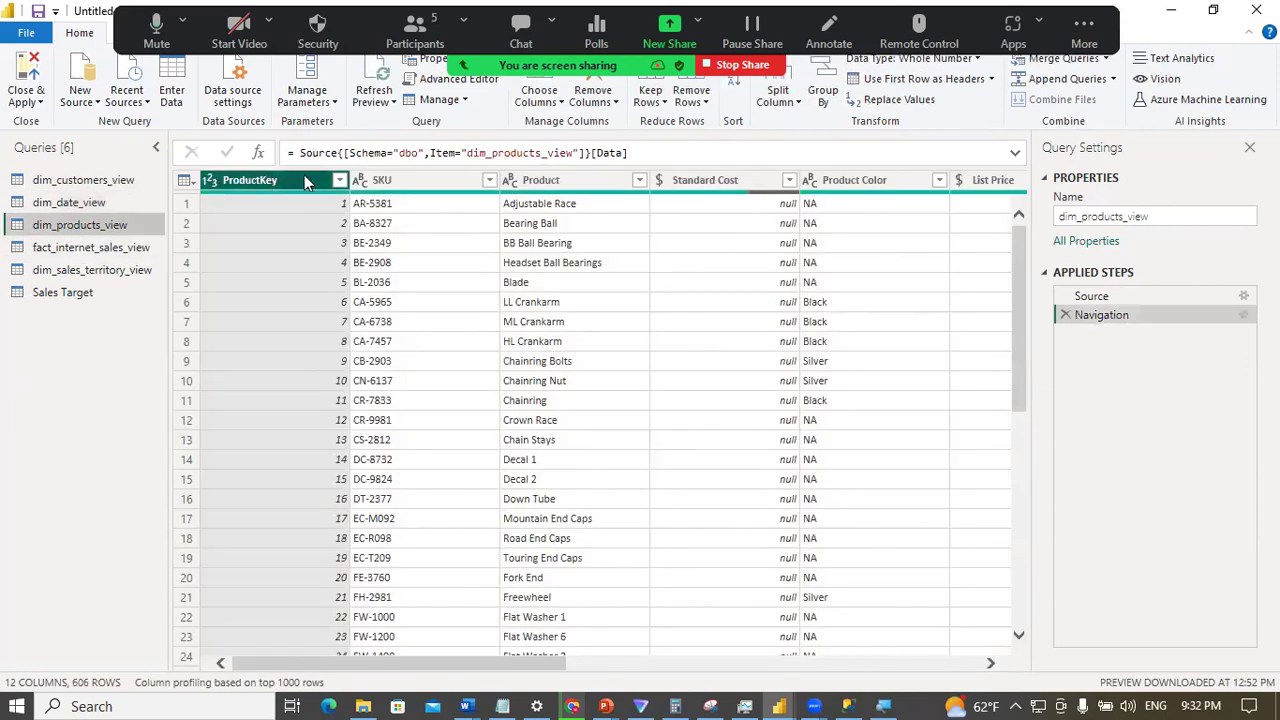
pyautogui.click(403, 177)
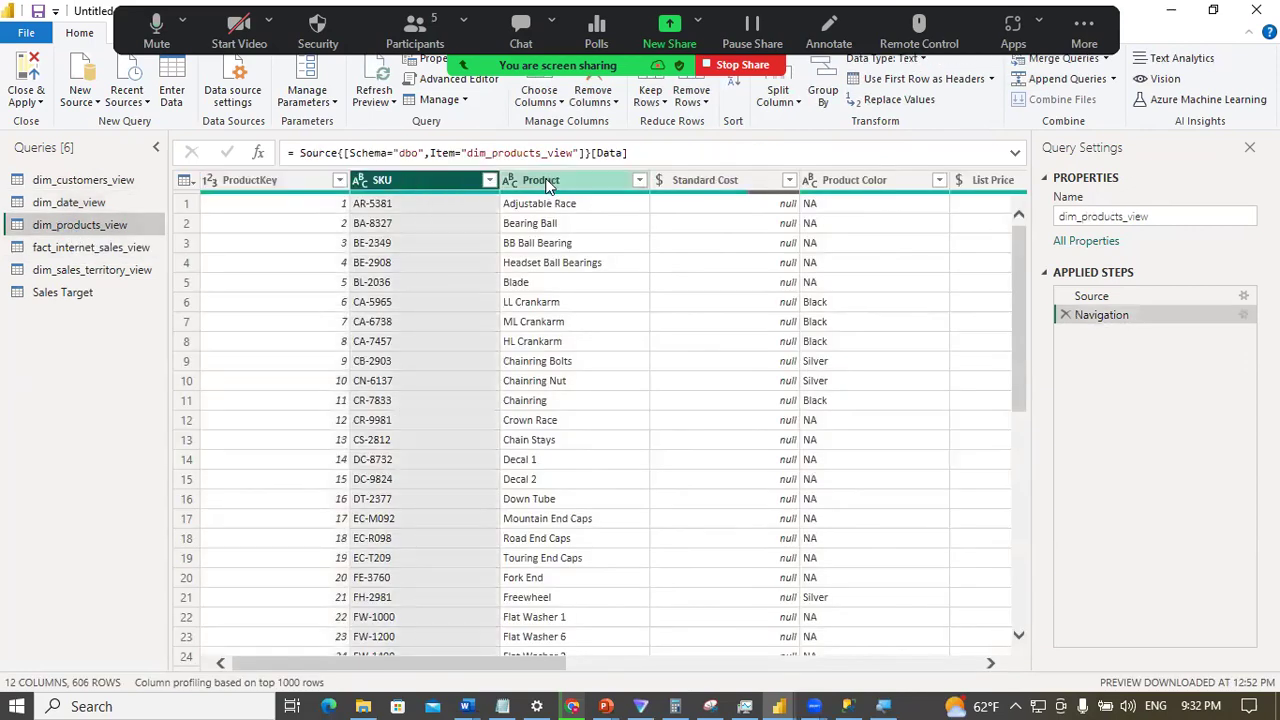
pyautogui.click(625, 180)
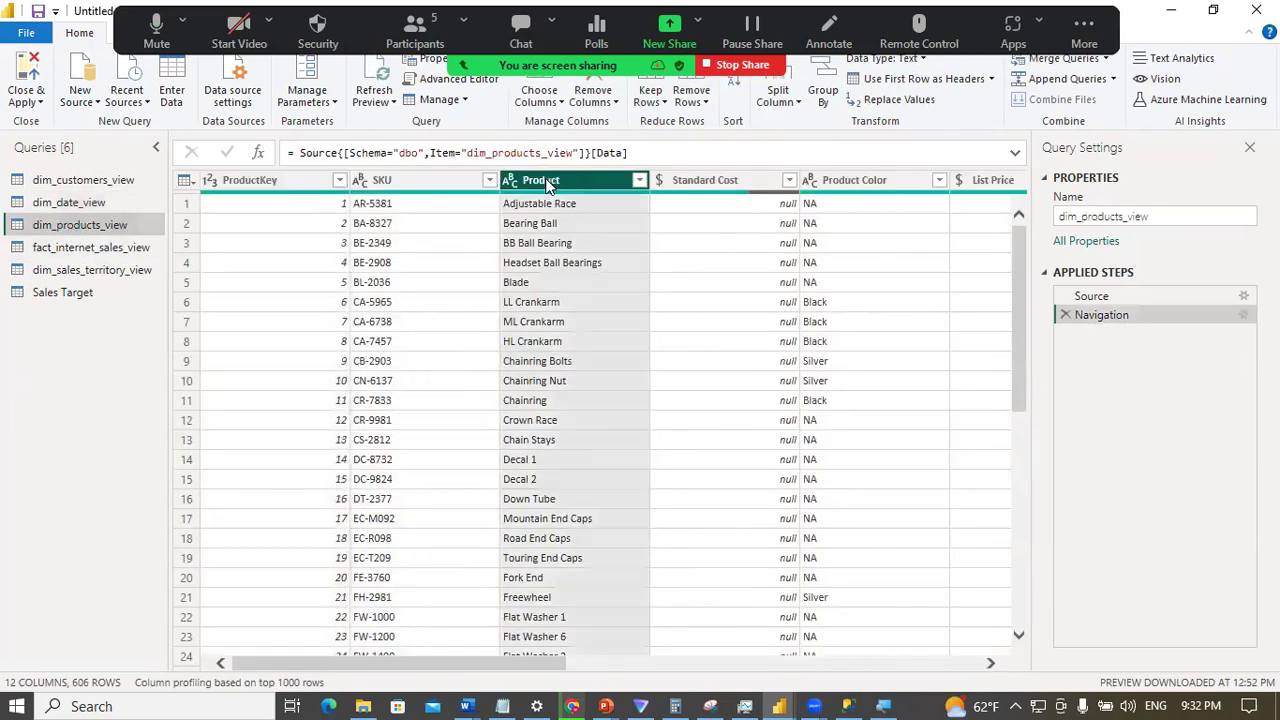
pyautogui.click(718, 180)
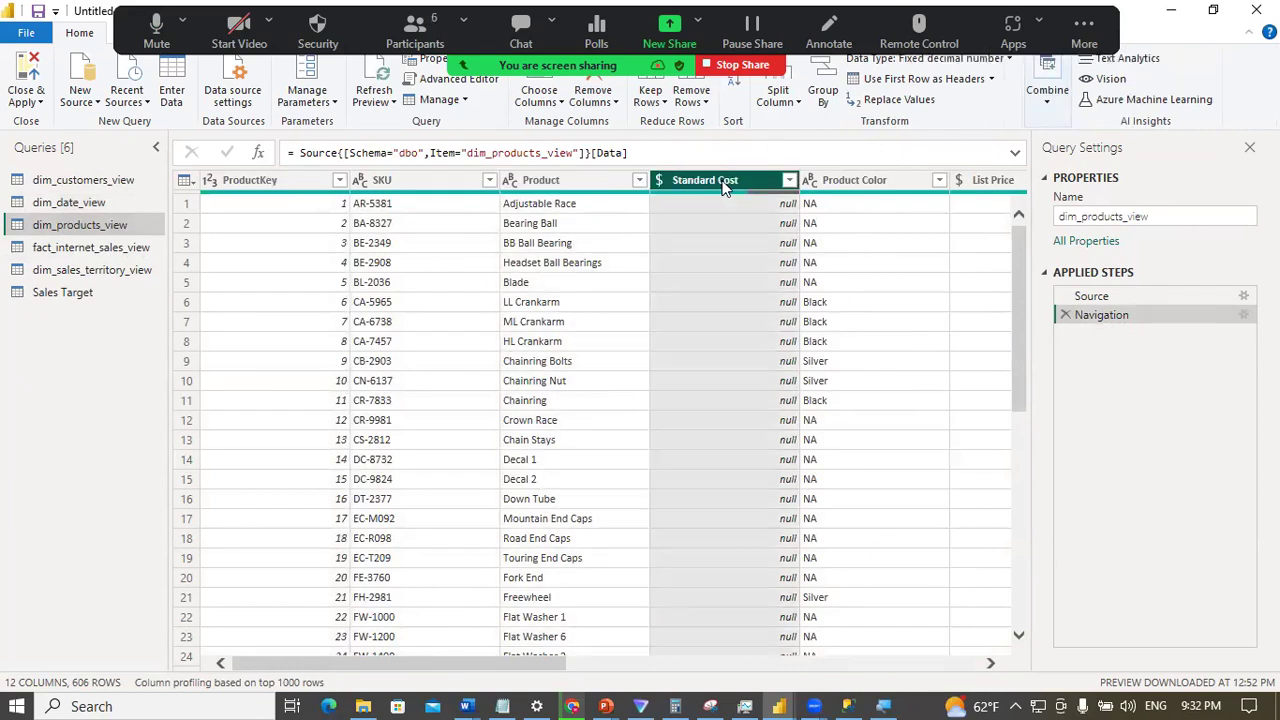
pyautogui.moveTo(1023, 295); pyautogui.dragTo(1012, 188)
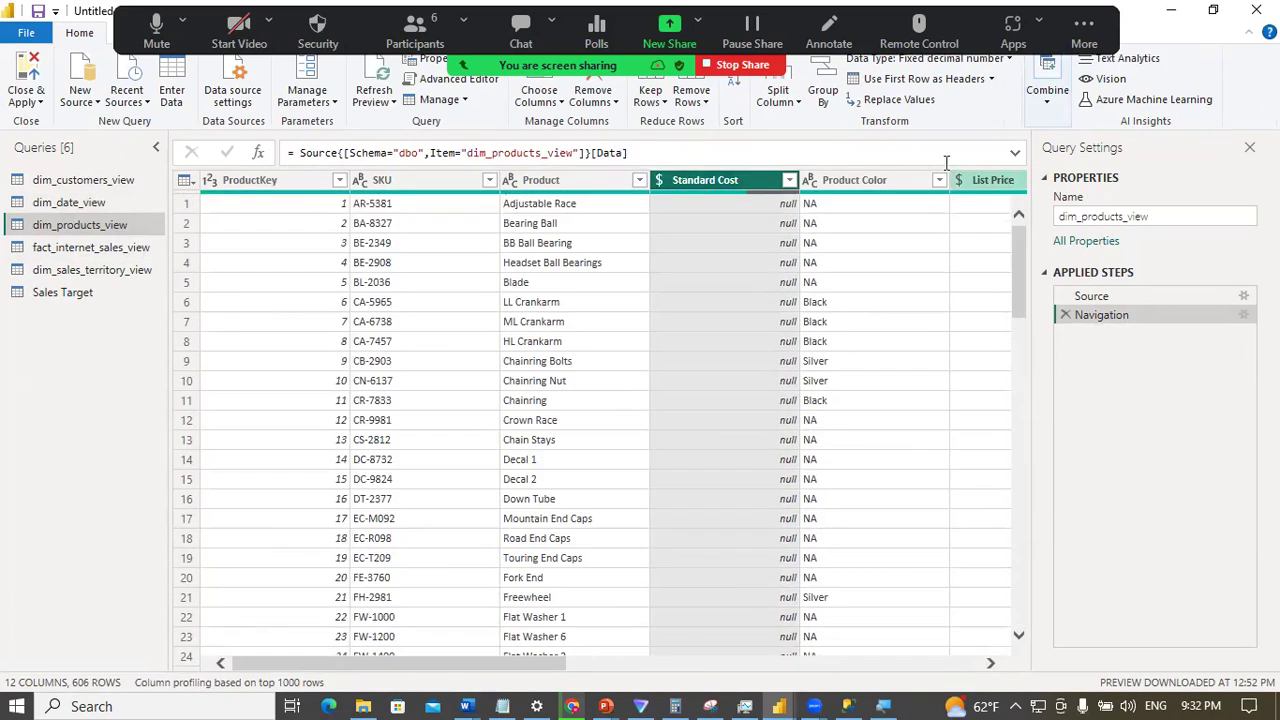
pyautogui.click(862, 180)
pyautogui.click(984, 180)
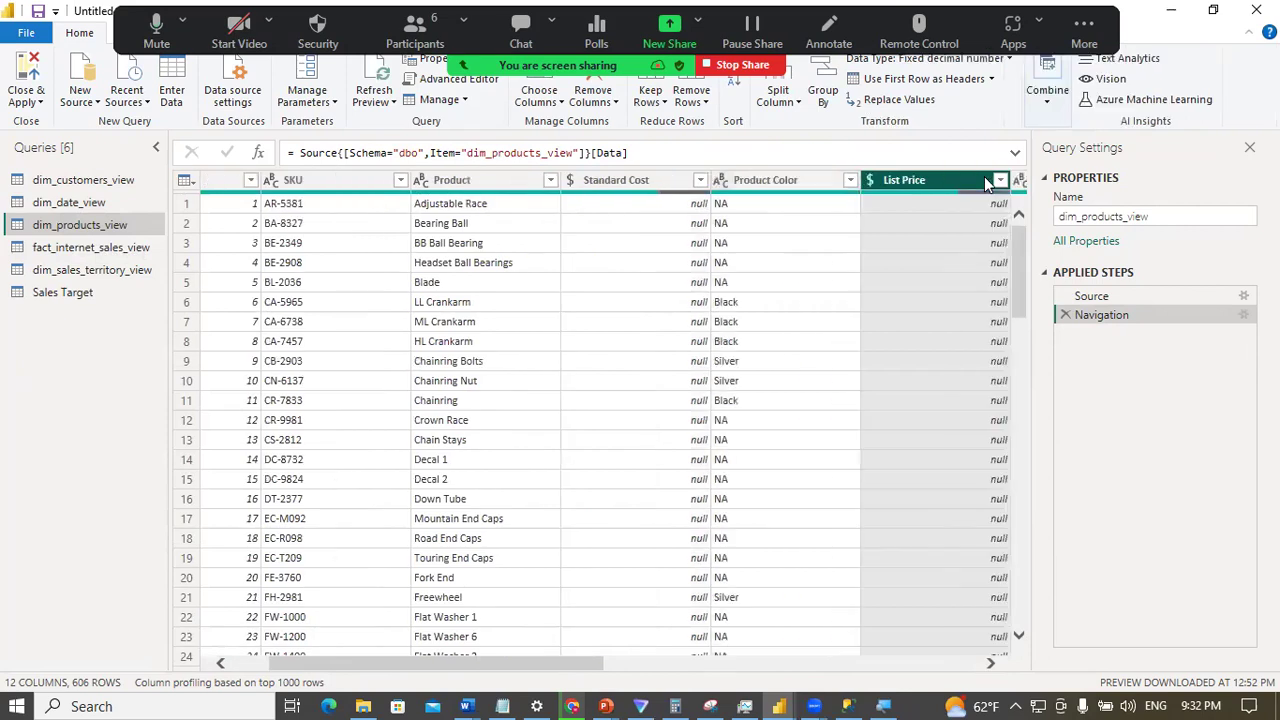
pyautogui.moveTo(516, 668); pyautogui.dragTo(790, 658)
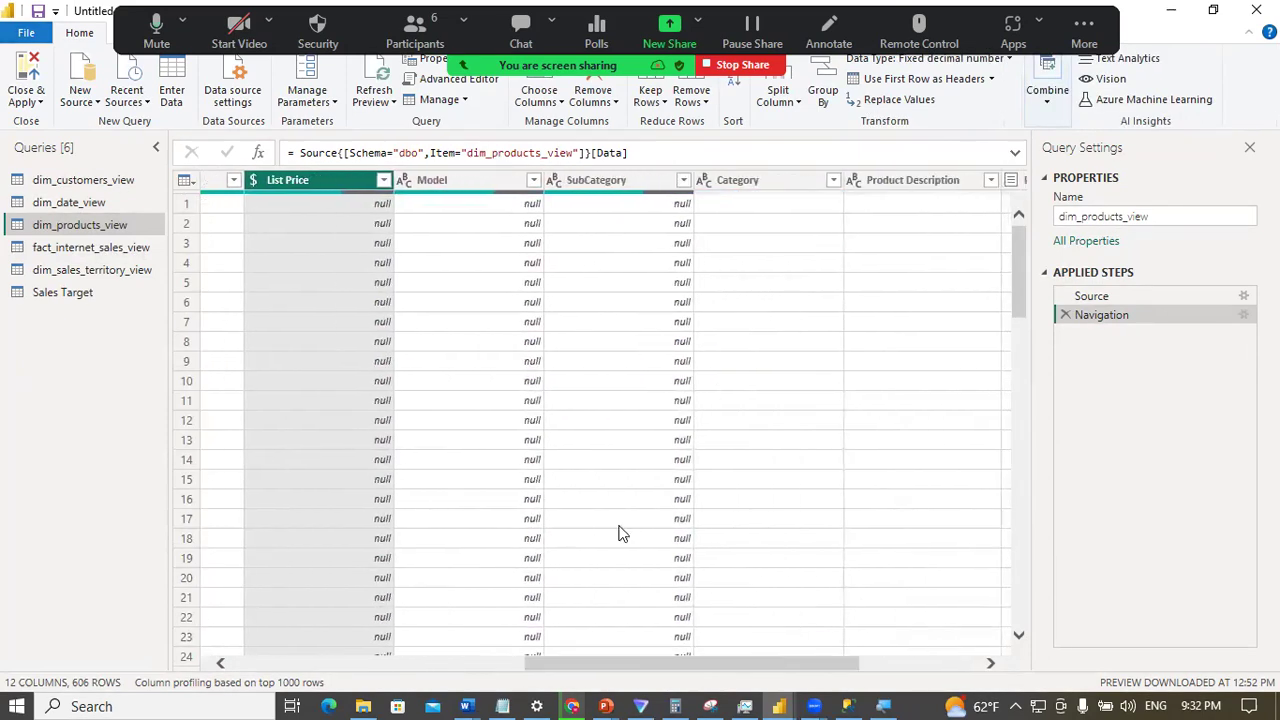
pyautogui.click(480, 180)
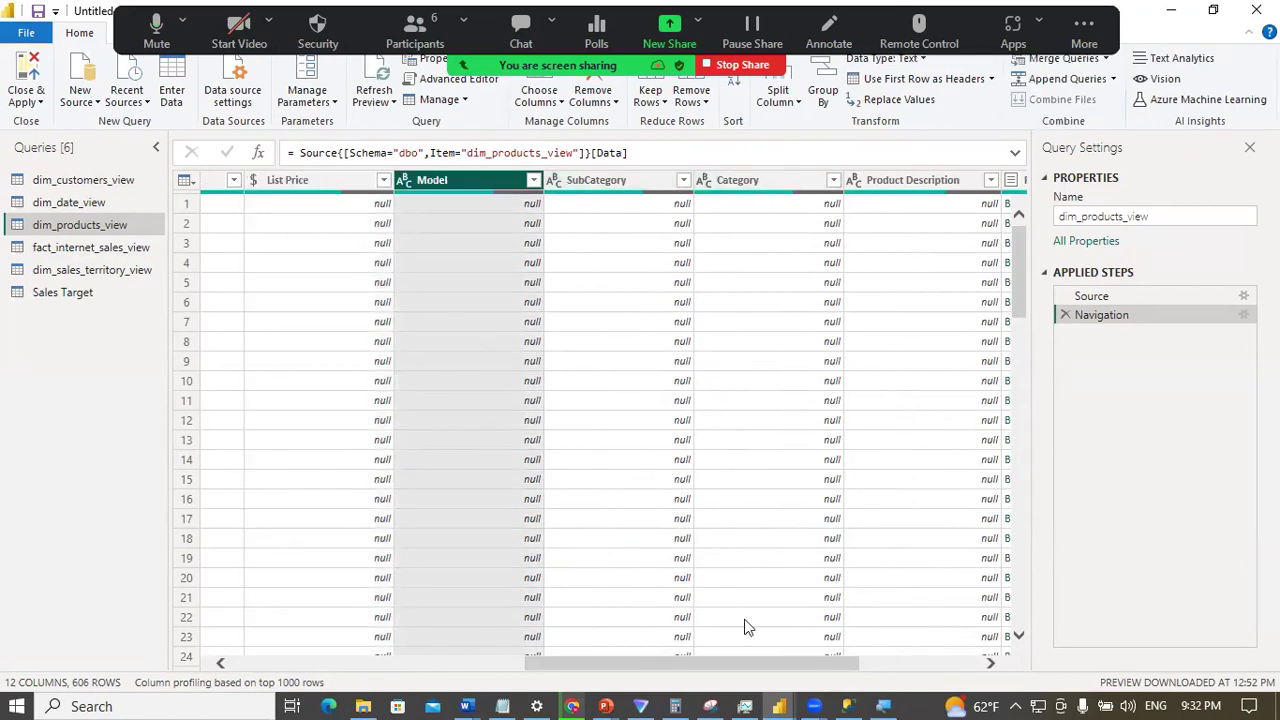
pyautogui.moveTo(746, 664); pyautogui.dragTo(915, 662)
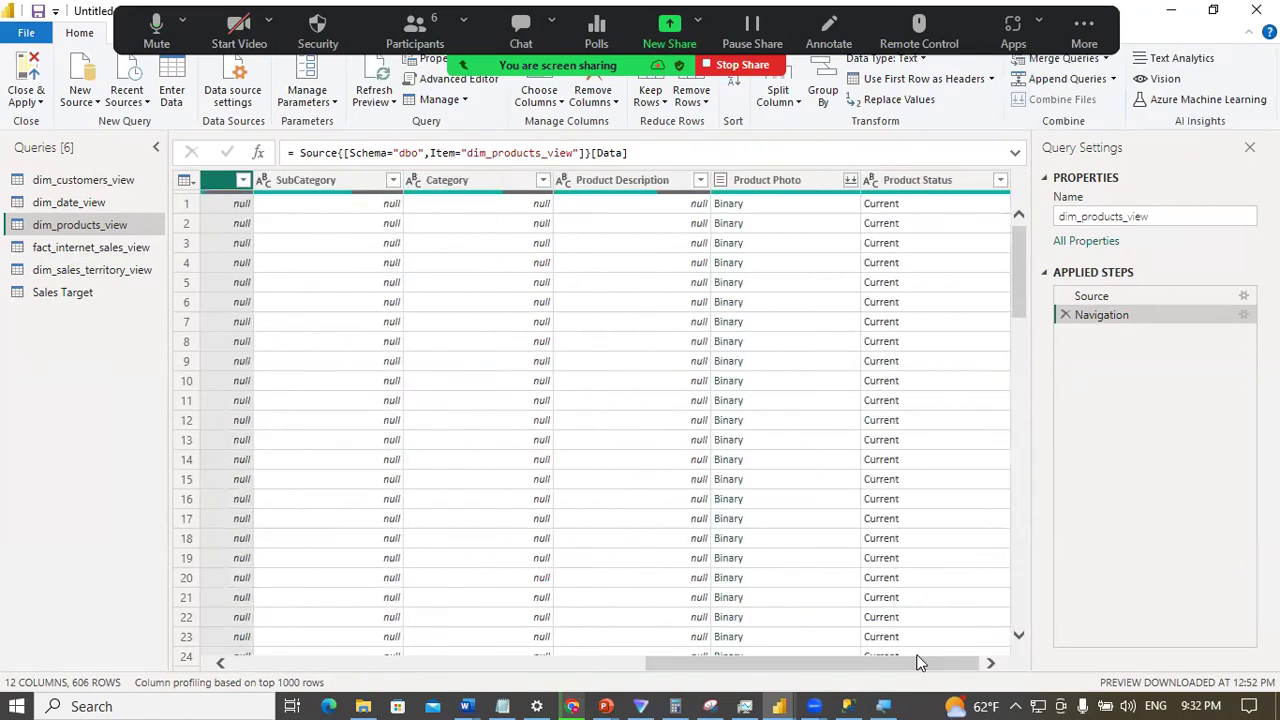
# Step: Change the data type of the Product Photo column in dim_products_view to Text
pyautogui.click(760, 180)
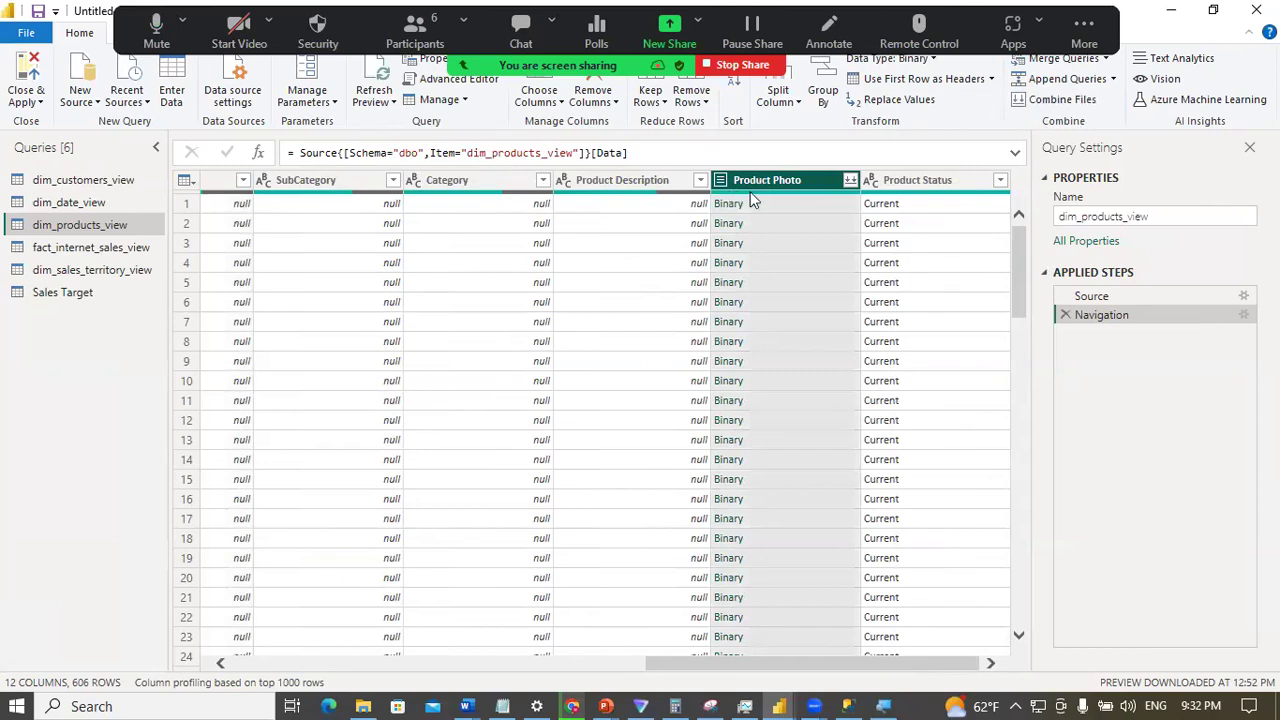
pyautogui.moveTo(735, 198)
pyautogui.click(720, 183)
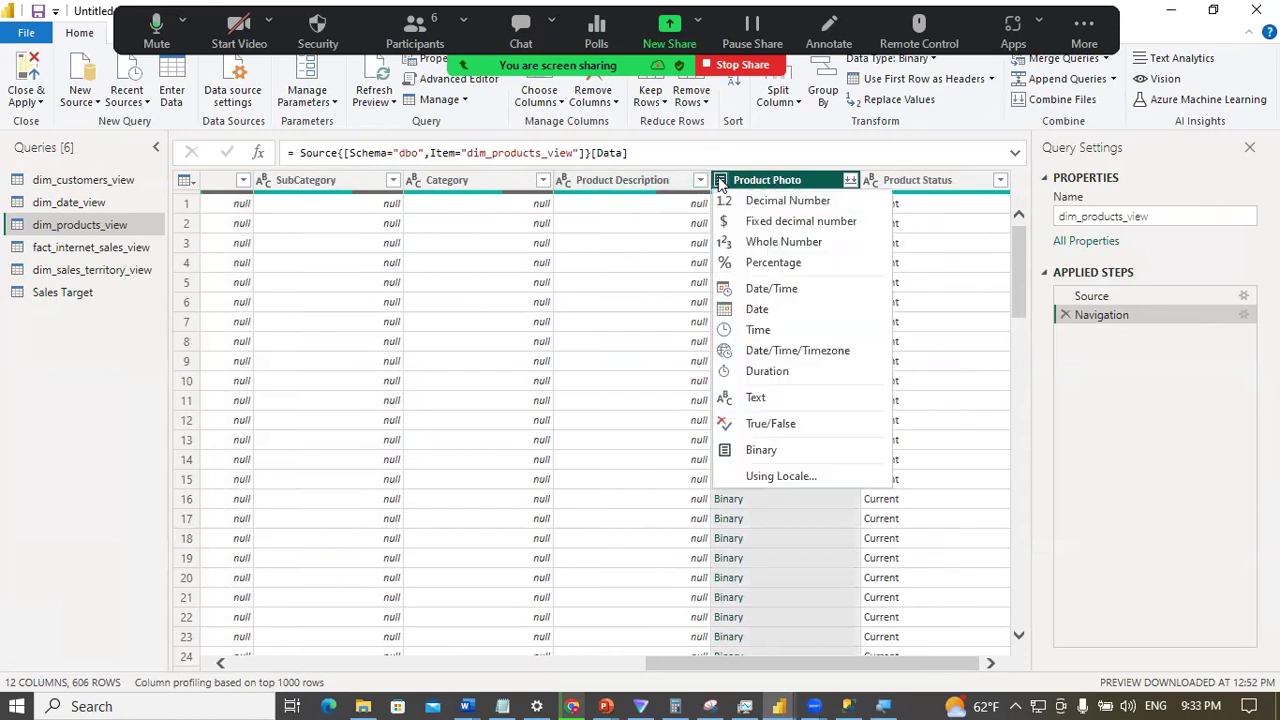
pyautogui.click(755, 400)
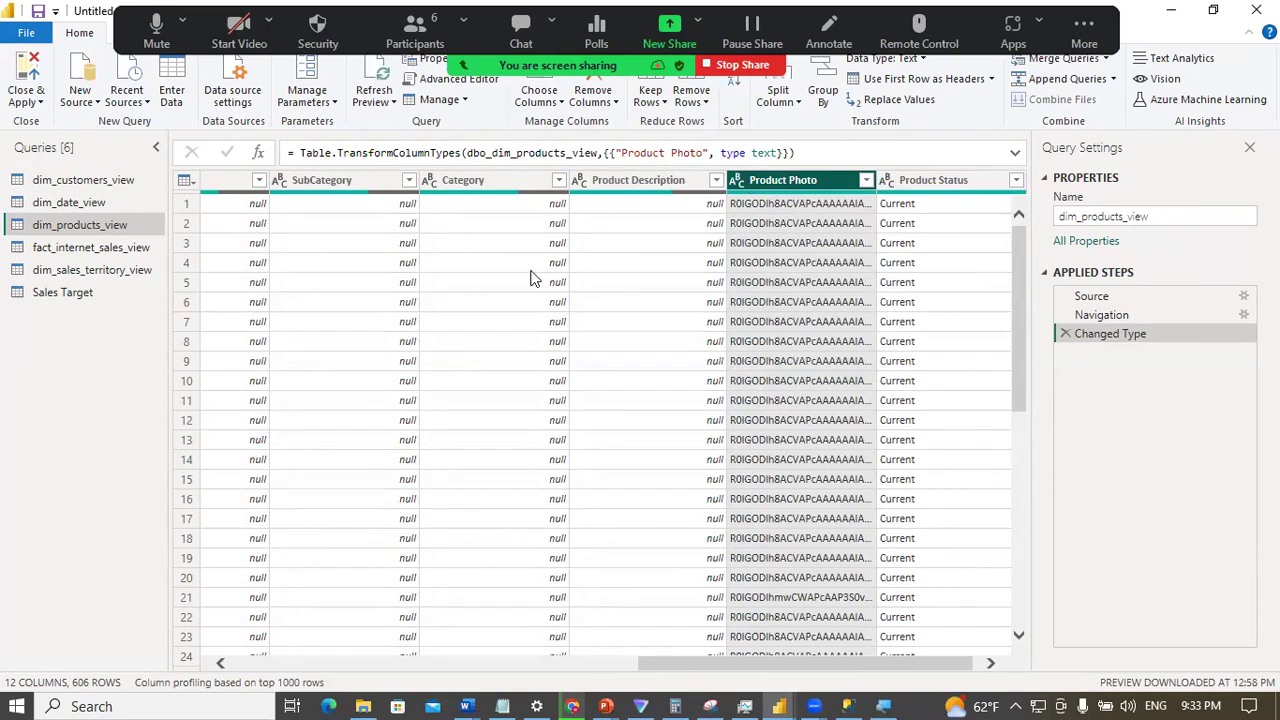
pyautogui.hotkey('alt', 'shift', 's')
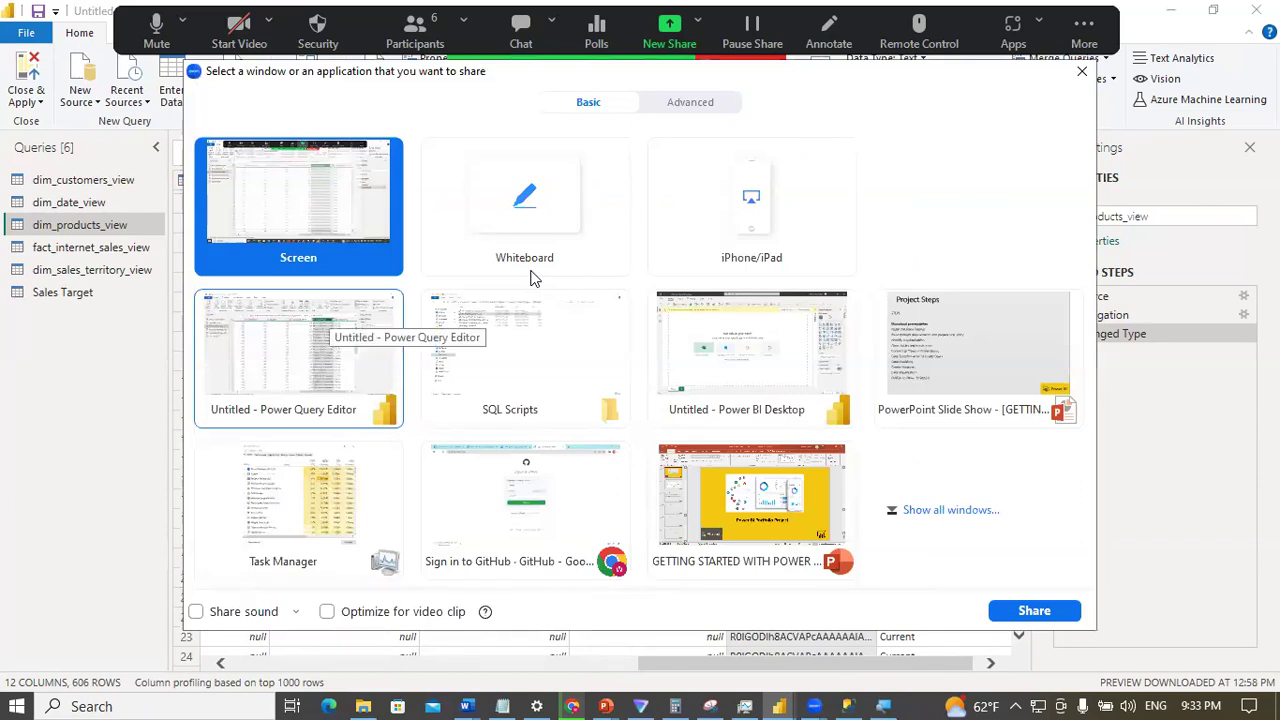
pyautogui.press('Return')
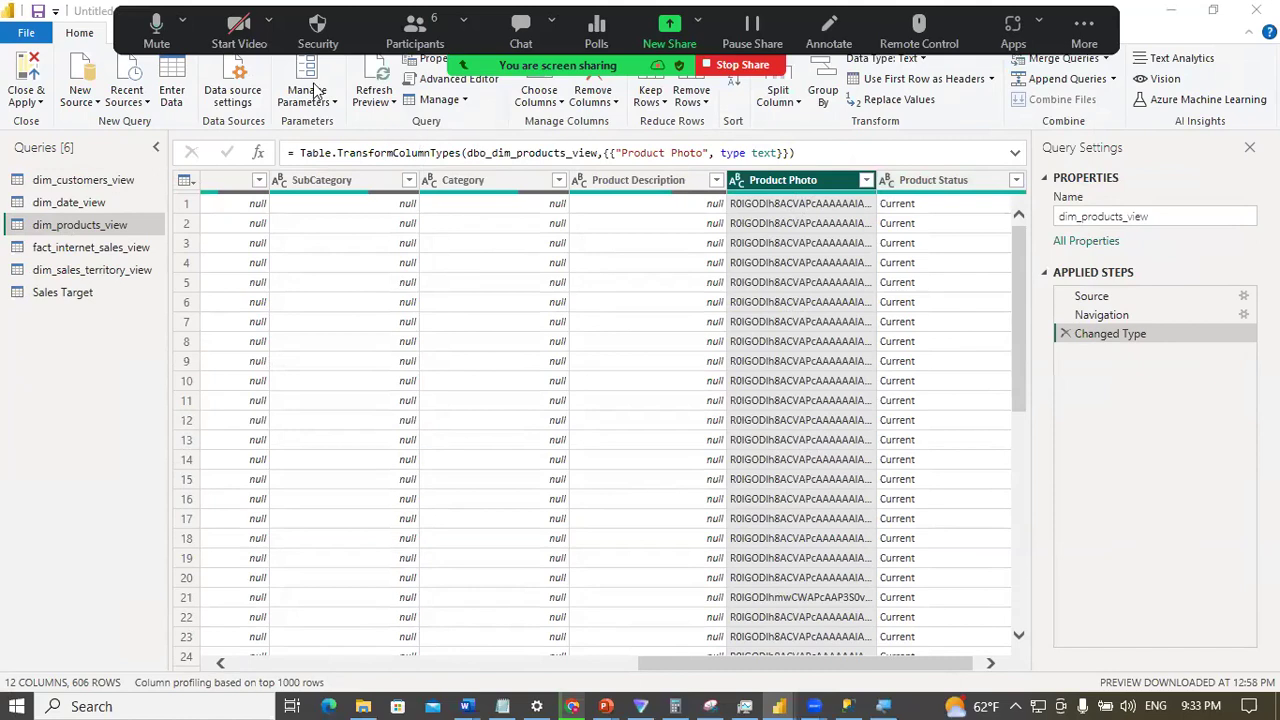
# Step: Start a custom column in dim_products_view and name it Product Image
pyautogui.click(228, 33)
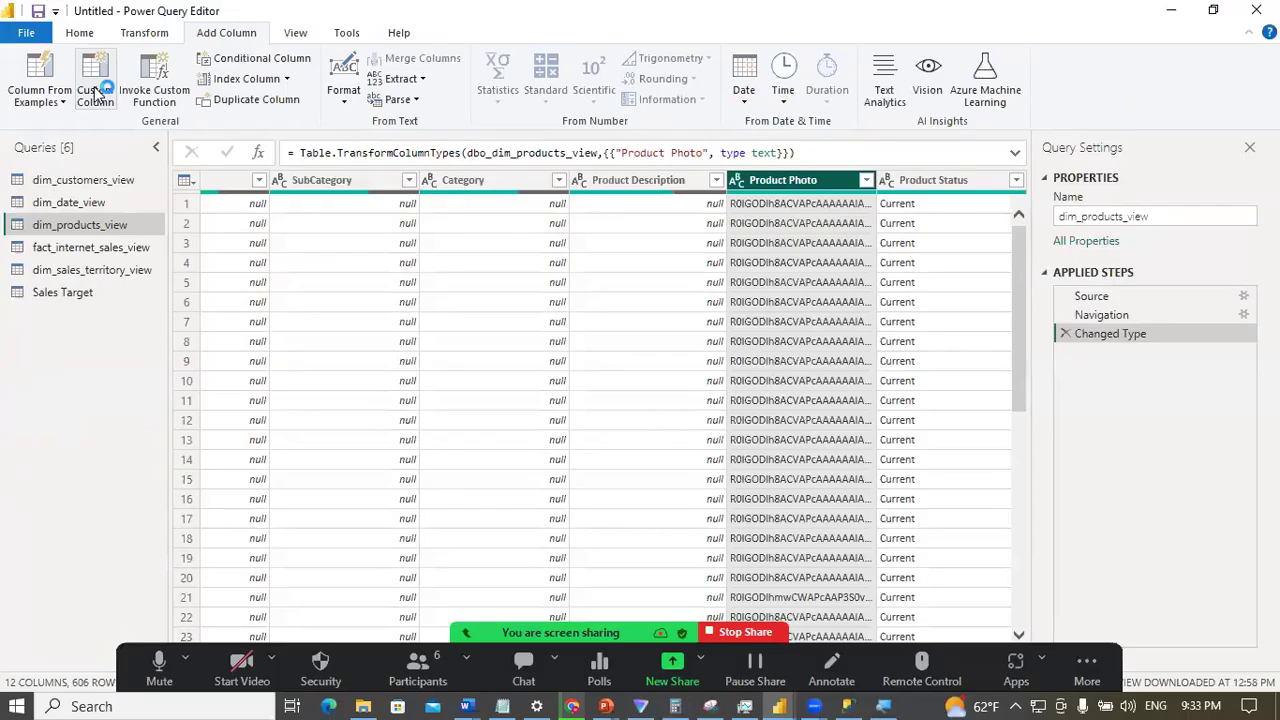
pyautogui.click(94, 92)
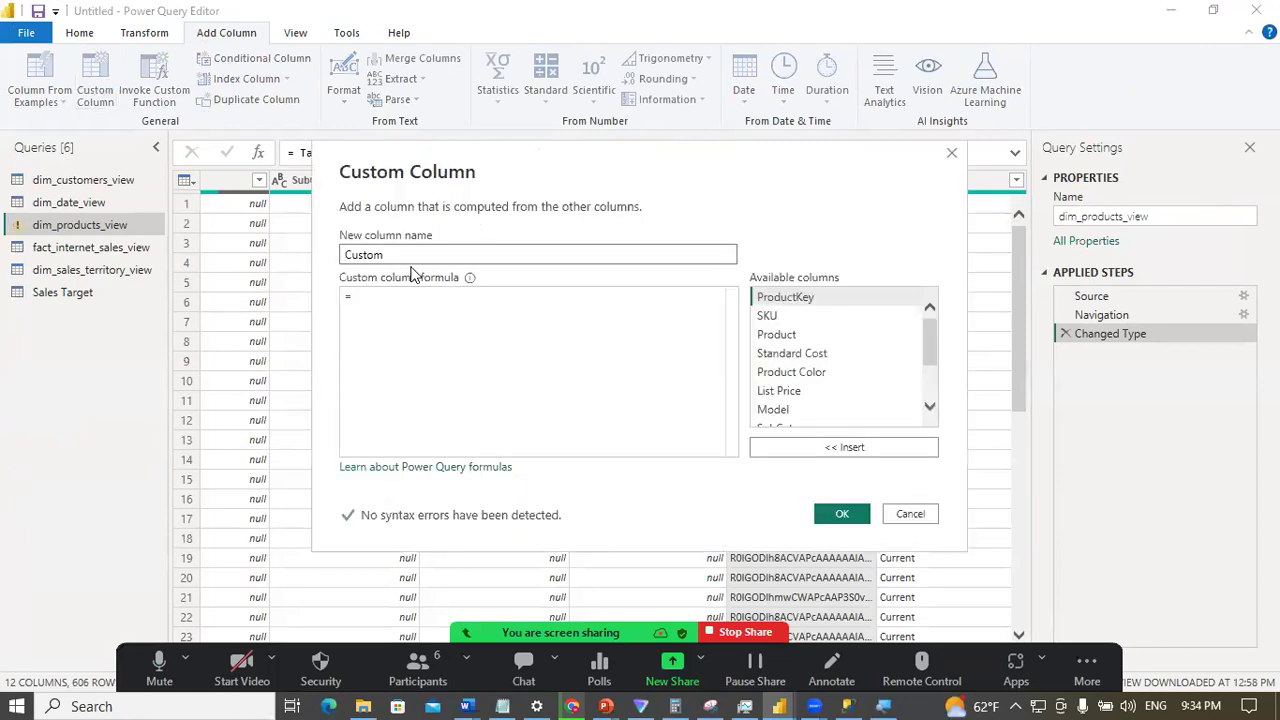
pyautogui.moveTo(409, 256); pyautogui.dragTo(300, 262)
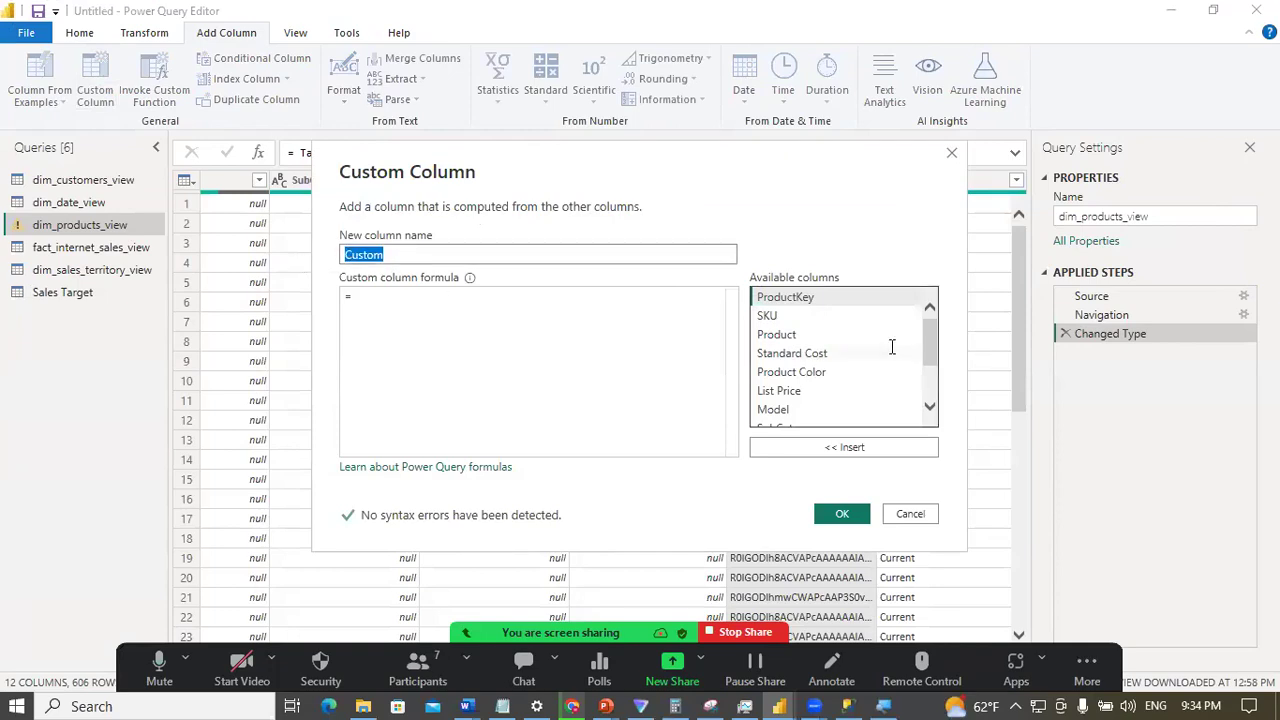
pyautogui.moveTo(935, 356); pyautogui.dragTo(935, 381)
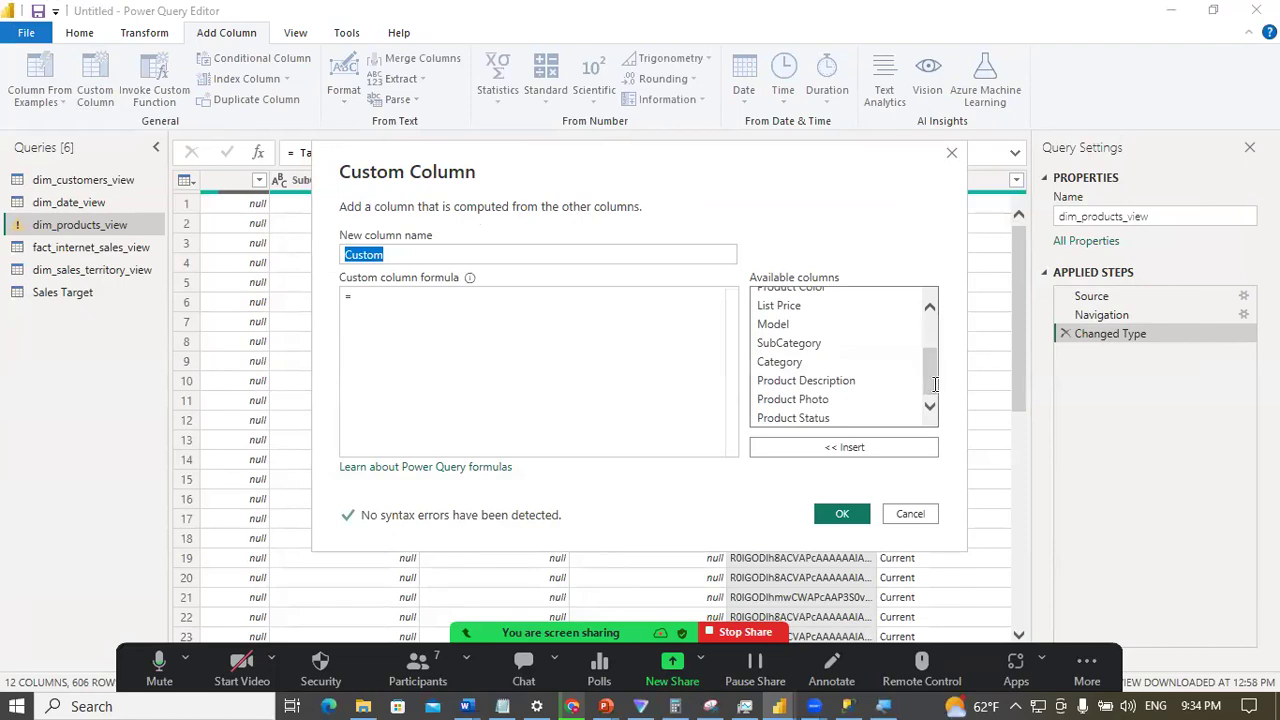
pyautogui.click(398, 254)
pyautogui.doubleClick(398, 254)
pyautogui.write('Product Image')
# Step: Create the Product Image custom column with the formula "data:image/jpeg;base64," & [Product Photo]
pyautogui.click(370, 300)
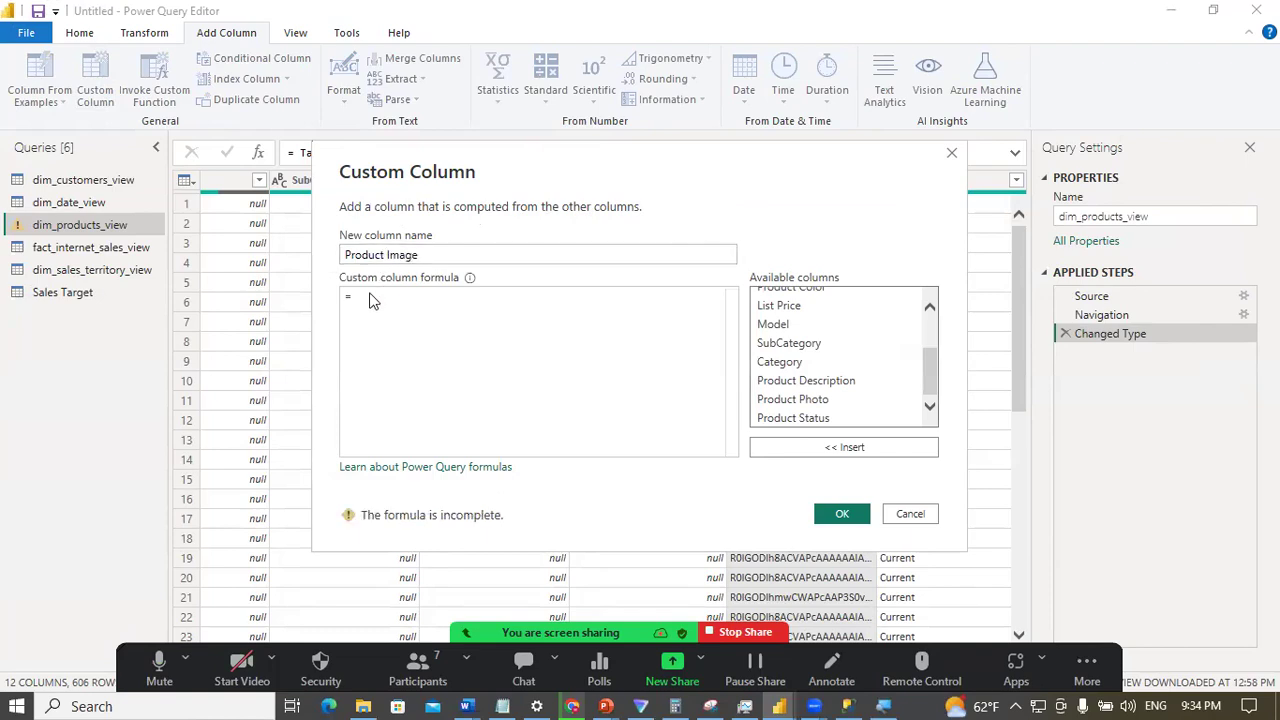
pyautogui.write('"data:image/jpeg;base64," & [Image]')
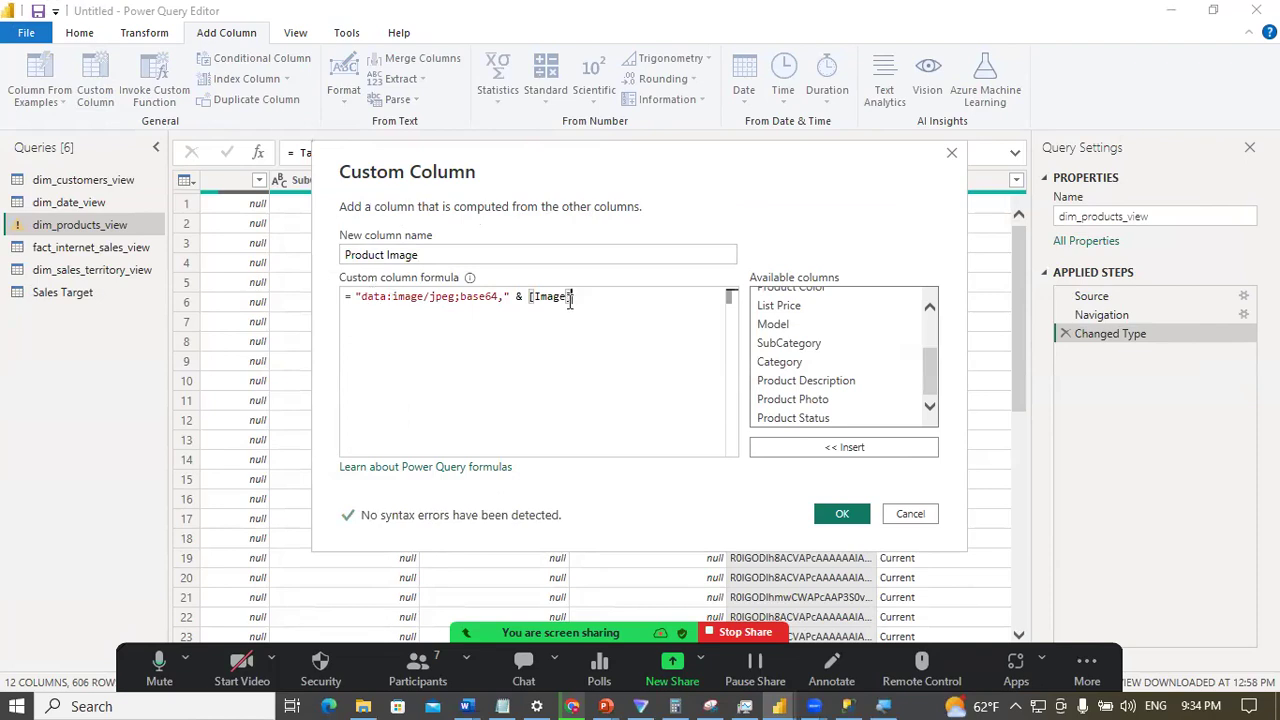
pyautogui.press('BackSpace')
pyautogui.press('BackSpace')
pyautogui.press('BackSpace')
pyautogui.press('BackSpace')
pyautogui.press('BackSpace')
pyautogui.doubleClick(790, 399)
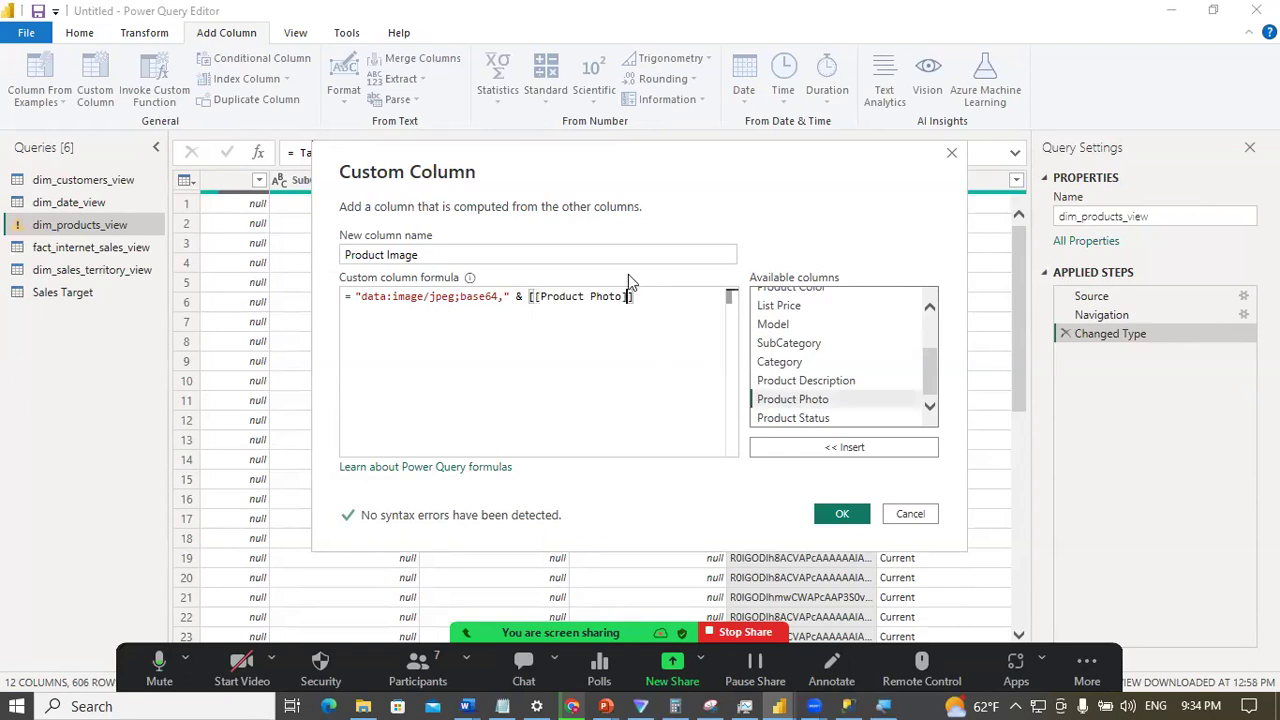
pyautogui.press('BackSpace')
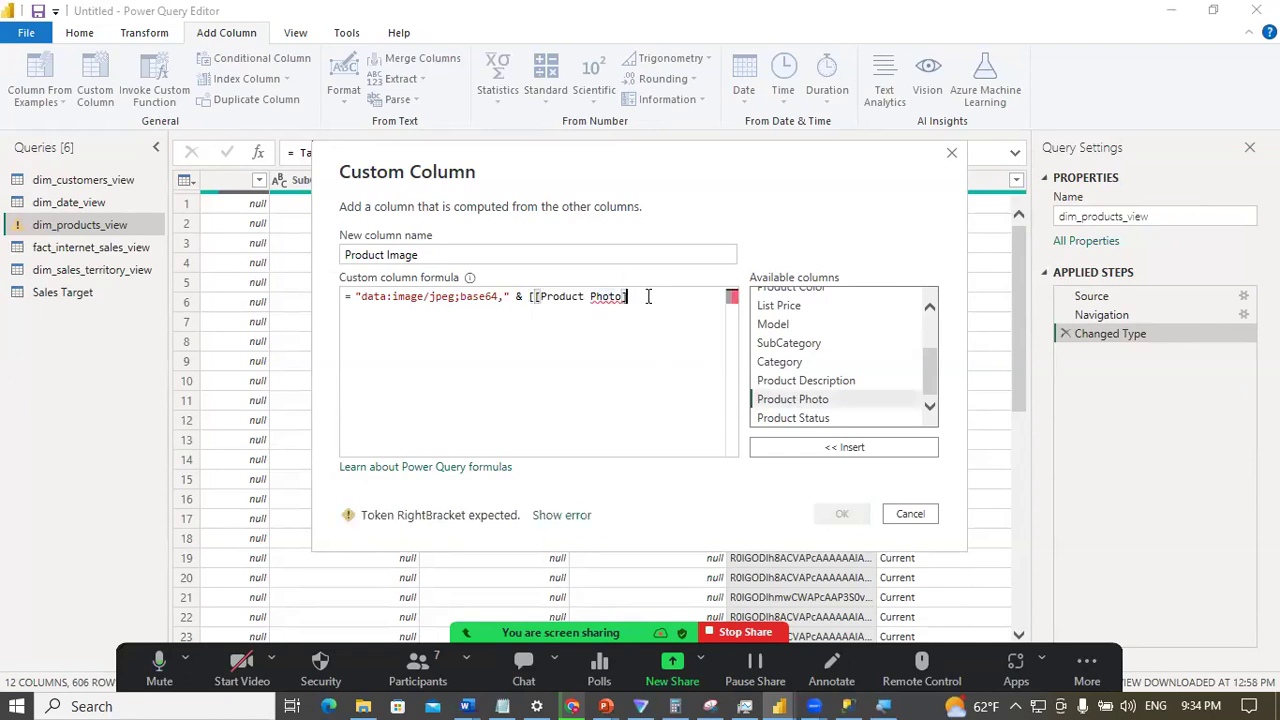
pyautogui.click(535, 296)
pyautogui.press('BackSpace')
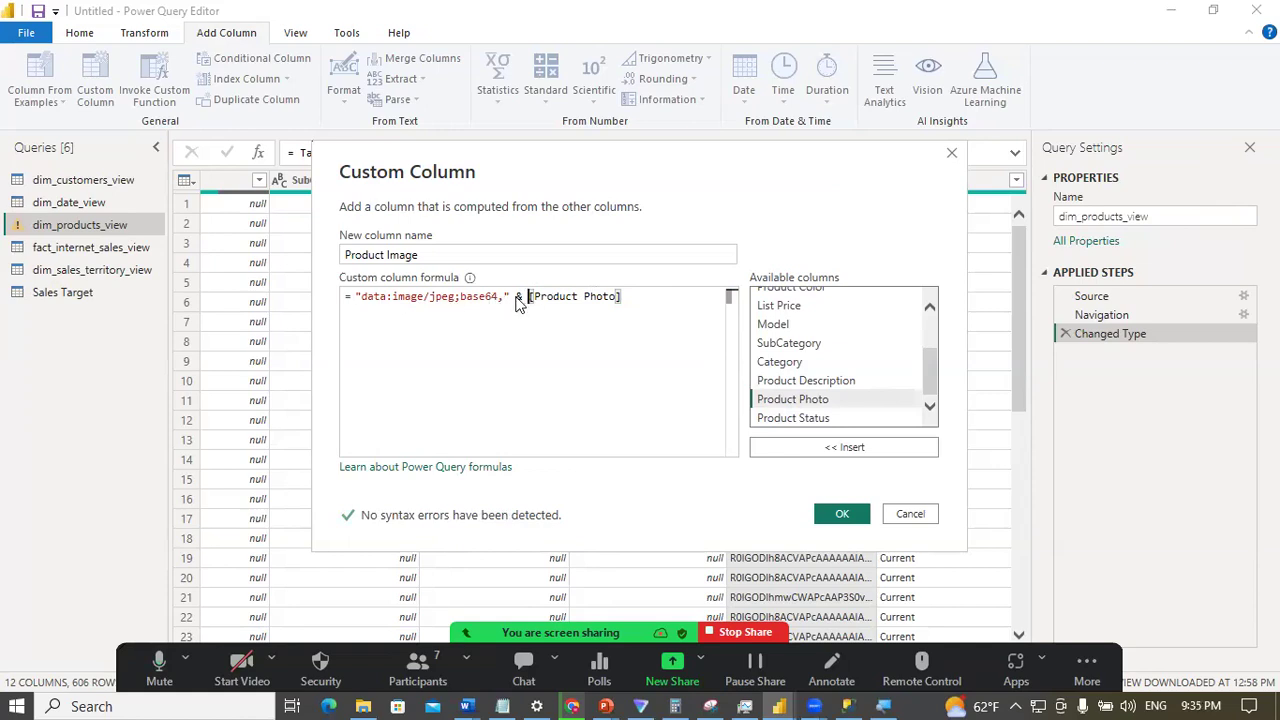
pyautogui.click(700, 359)
pyautogui.click(765, 401)
pyautogui.click(840, 511)
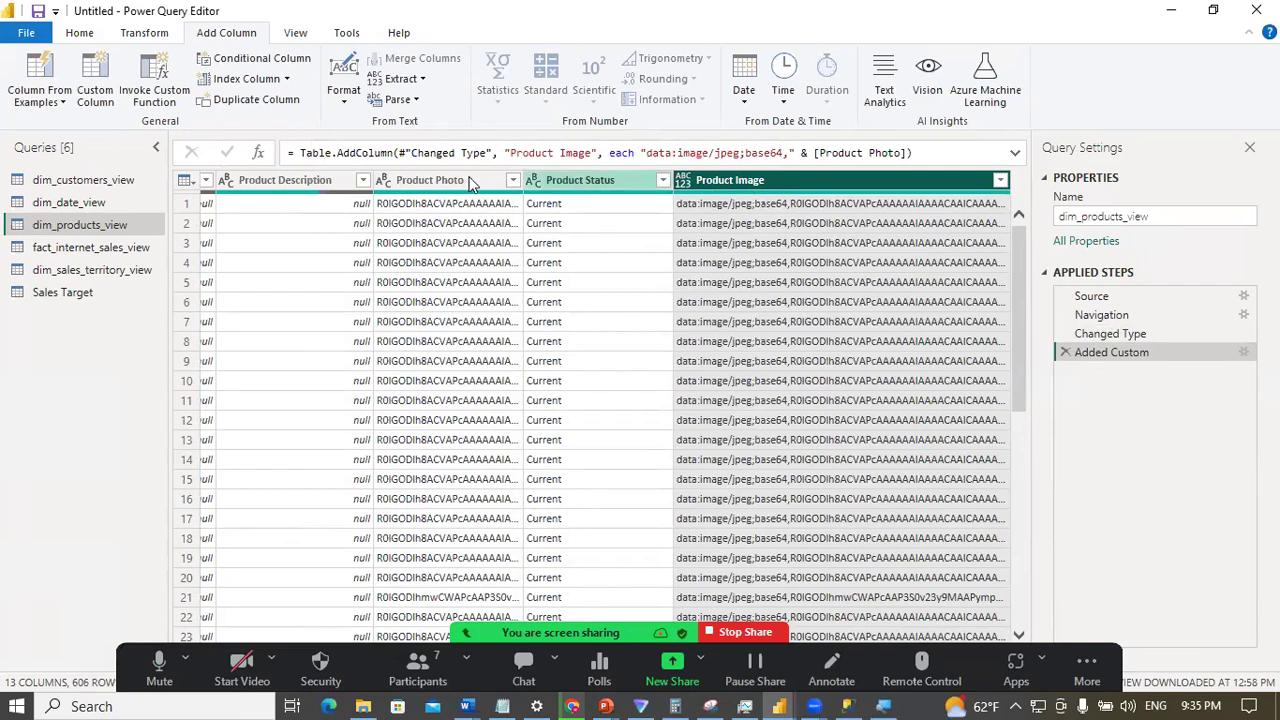
# Step: Remove the Product Photo column from dim_products_view
pyautogui.click(440, 186)
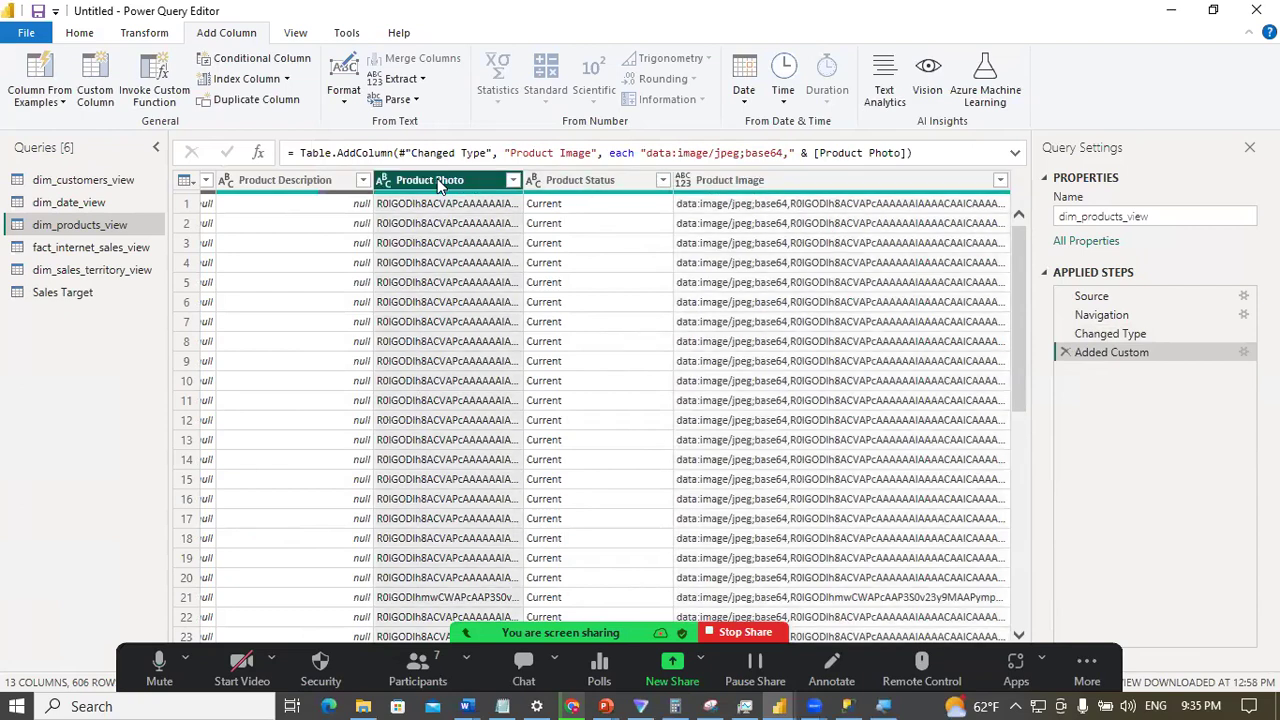
pyautogui.rightClick(440, 186)
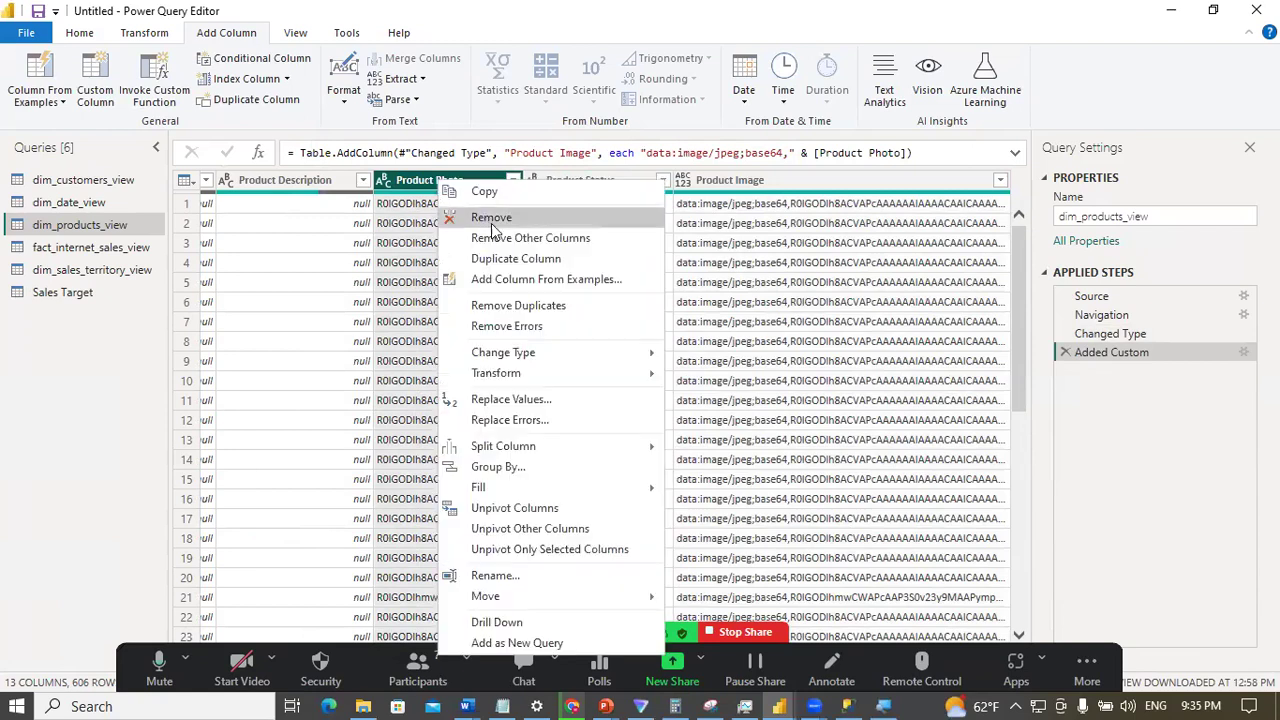
pyautogui.click(492, 220)
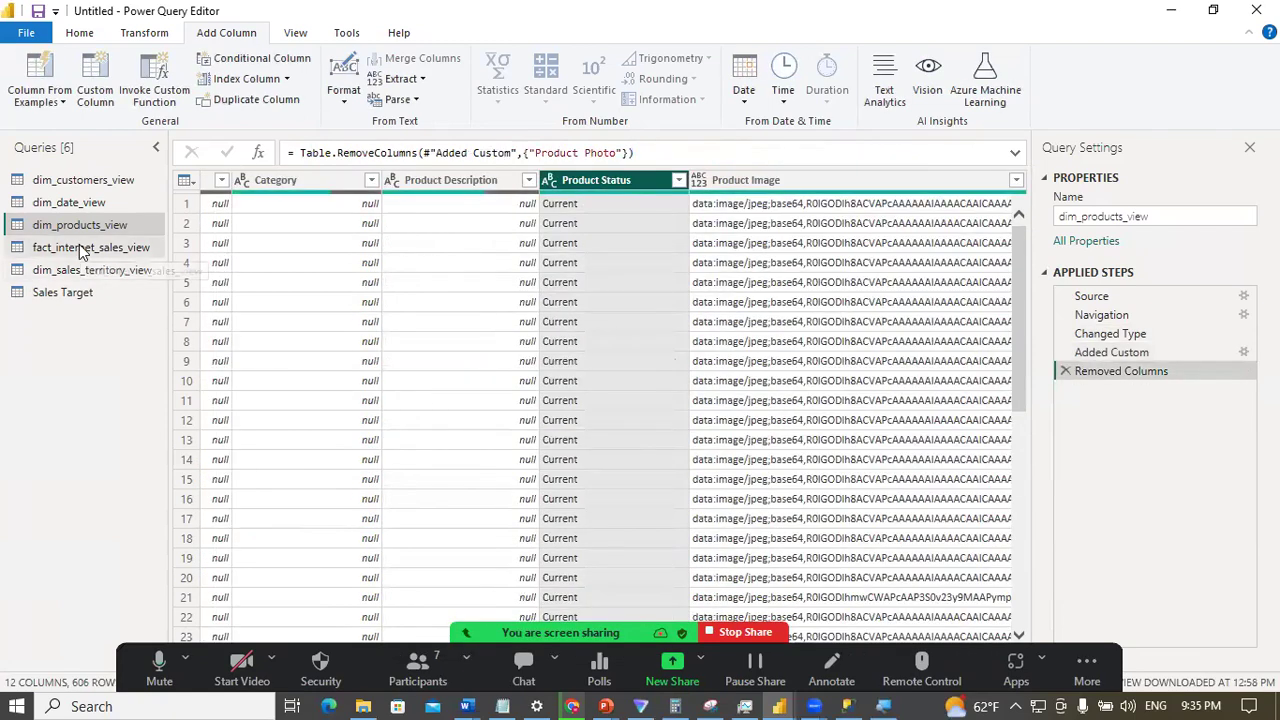
# Step: Change the data type of the SalesOrderLineKey column in fact_internet_sales_view to Whole Number
pyautogui.click(83, 251)
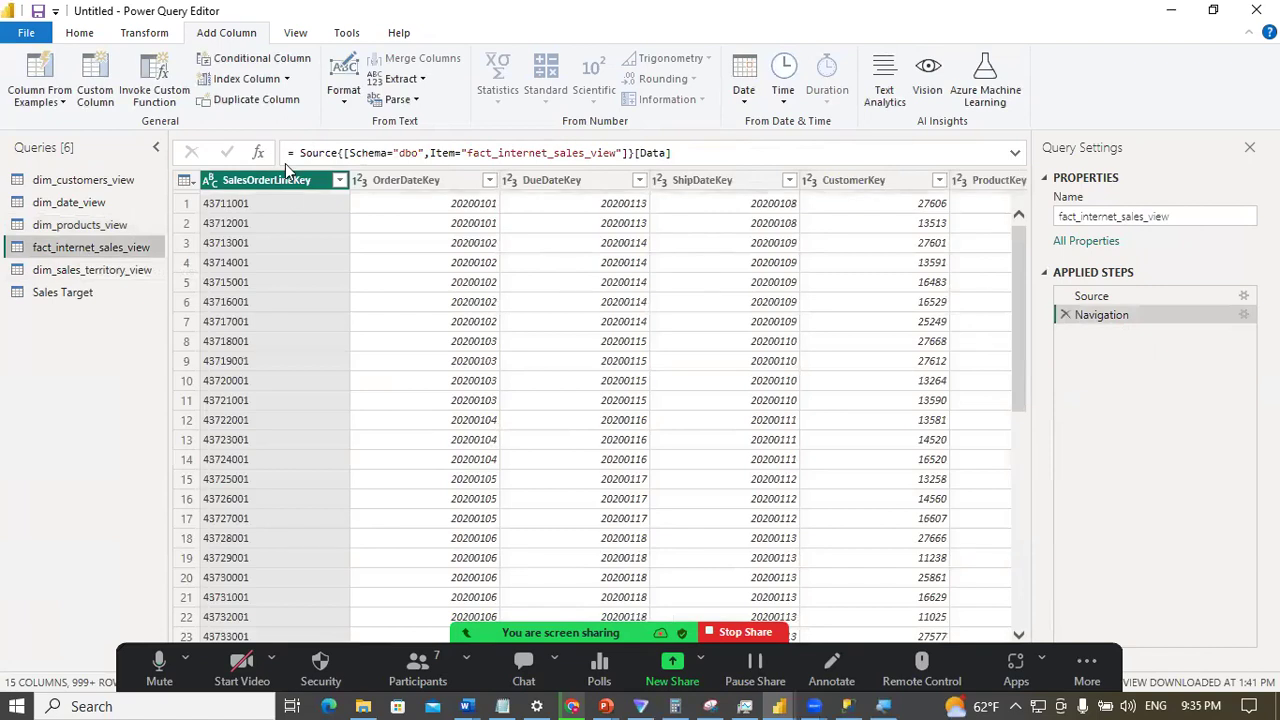
pyautogui.click(210, 182)
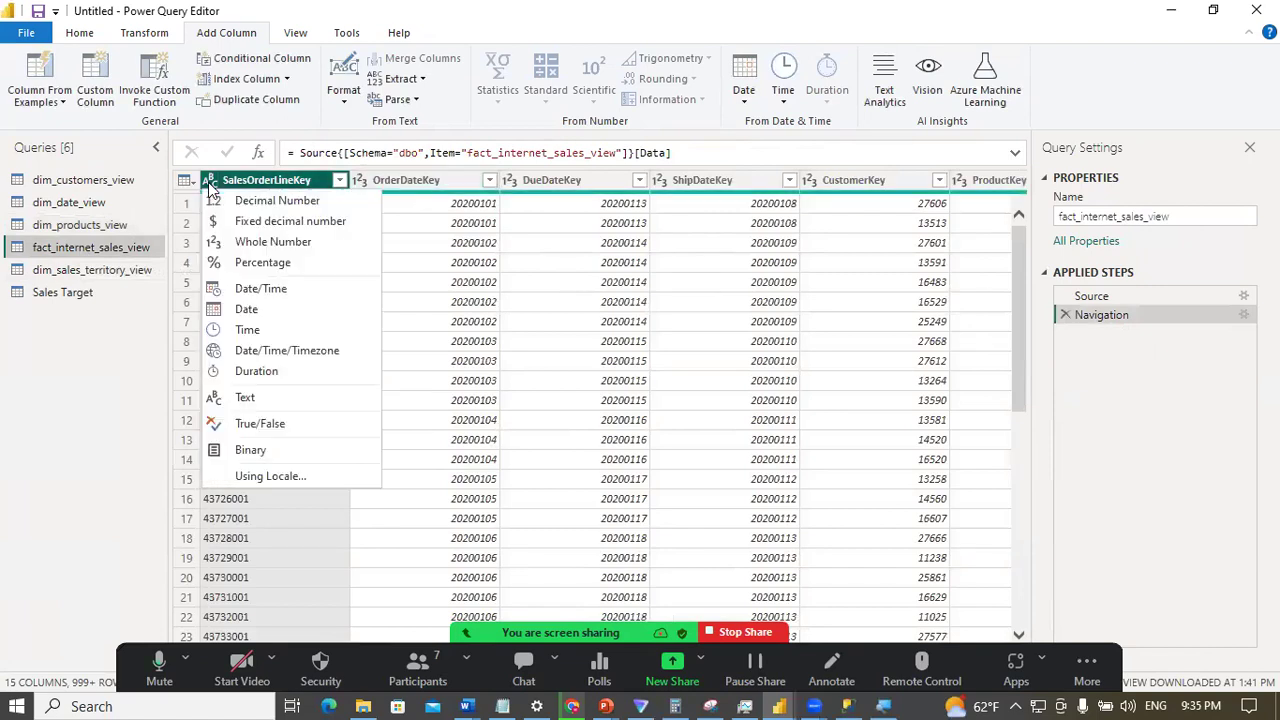
pyautogui.click(263, 237)
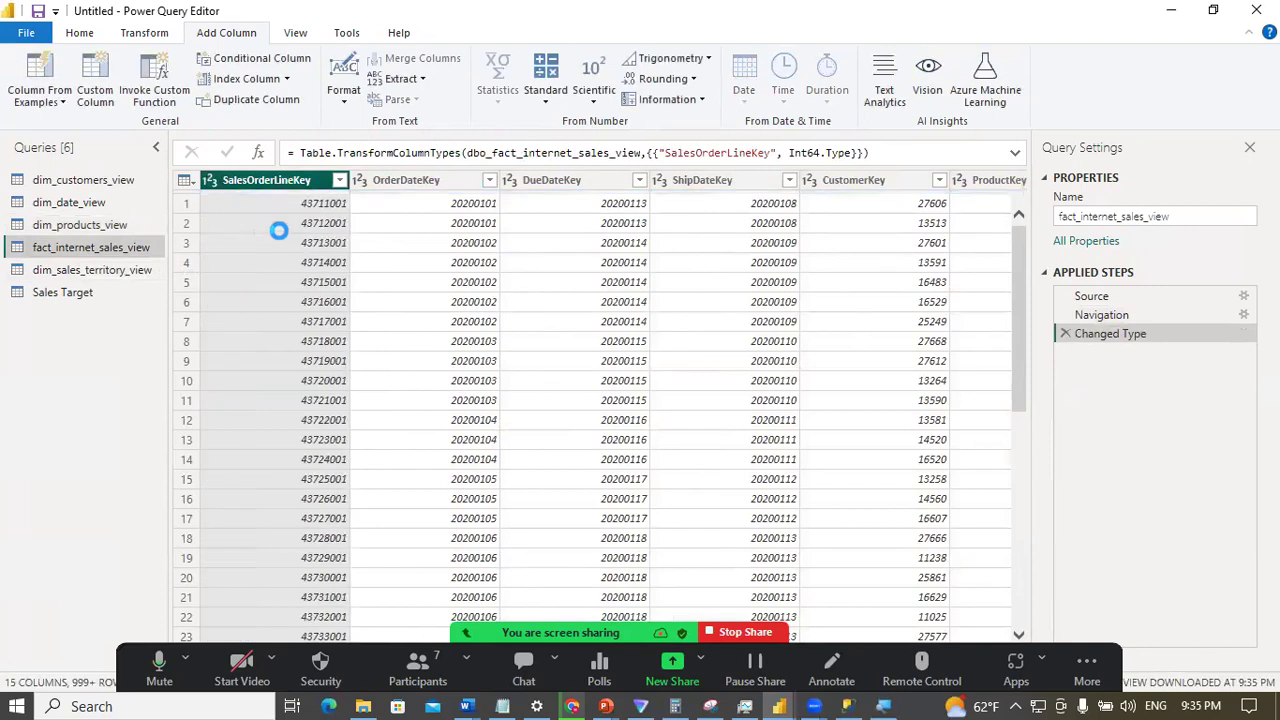
# Step: Check the OrderDateKey, DueDateKey and ShipDateKey columns of fact_internet_sales_view and change the Order Quantity column's data type to Whole Number
pyautogui.click(440, 182)
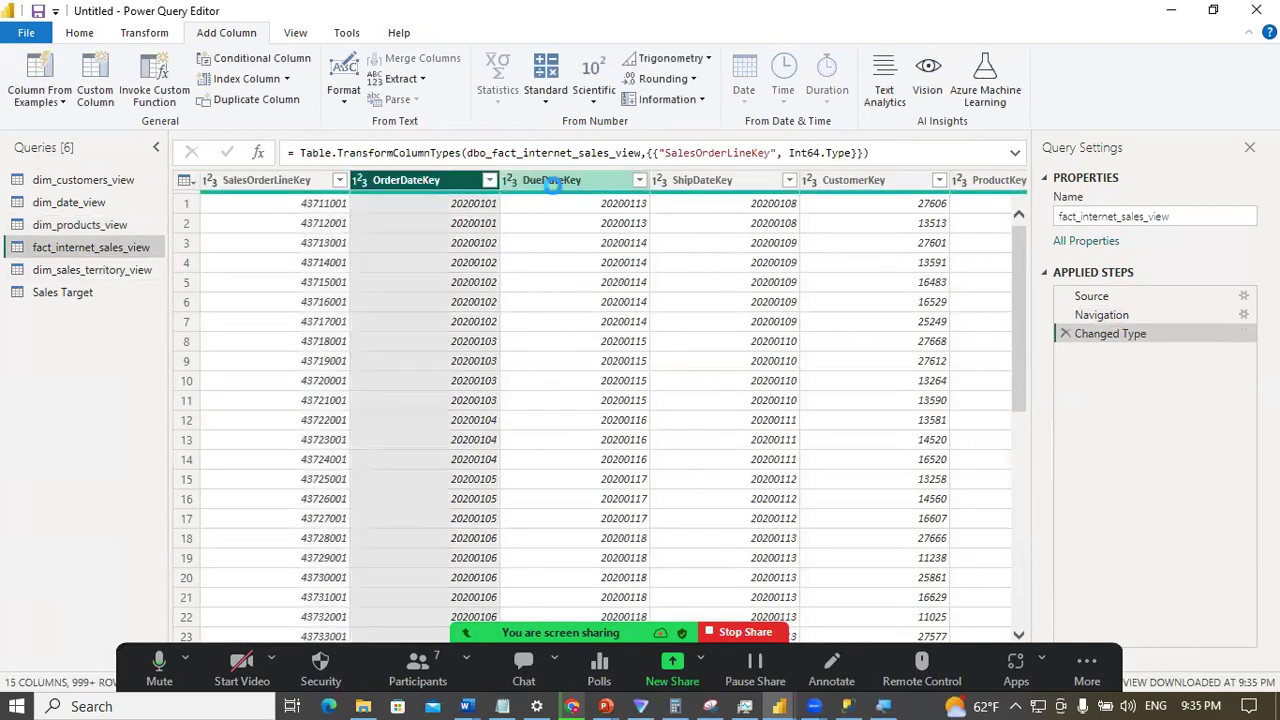
pyautogui.click(572, 181)
pyautogui.click(703, 181)
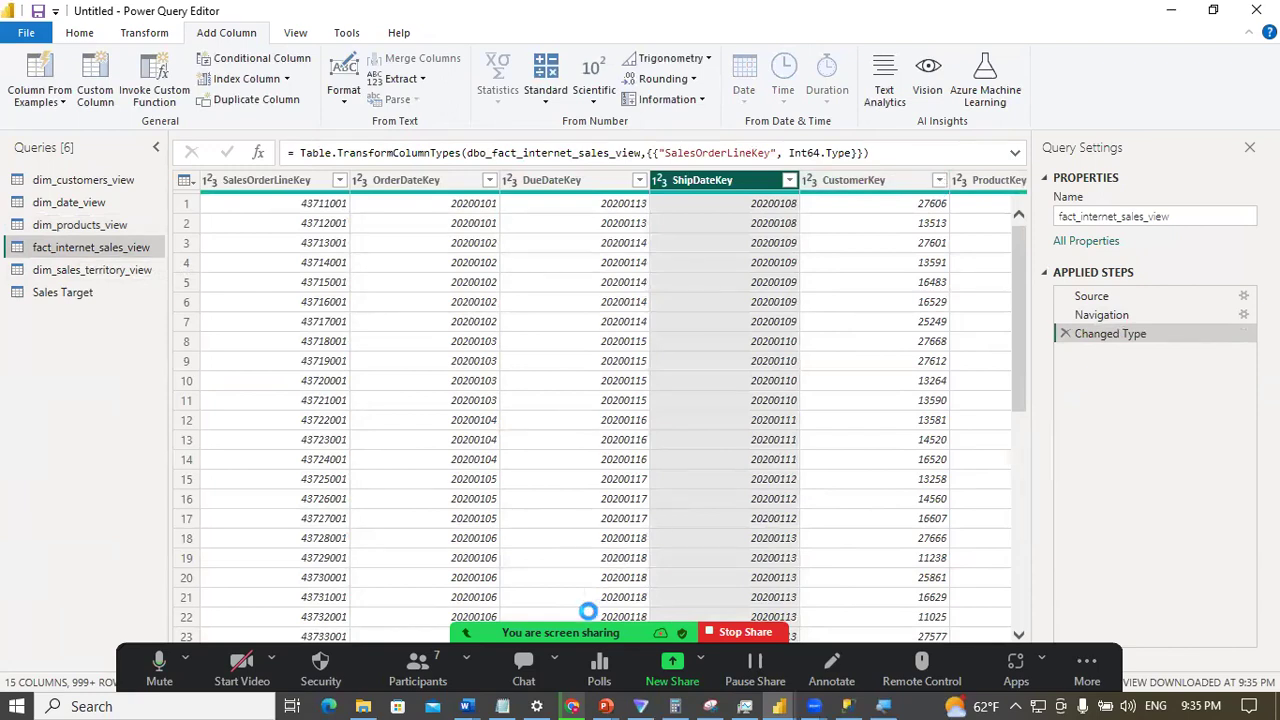
pyautogui.moveTo(372, 686); pyautogui.dragTo(297, 59)
pyautogui.moveTo(443, 660); pyautogui.dragTo(689, 657)
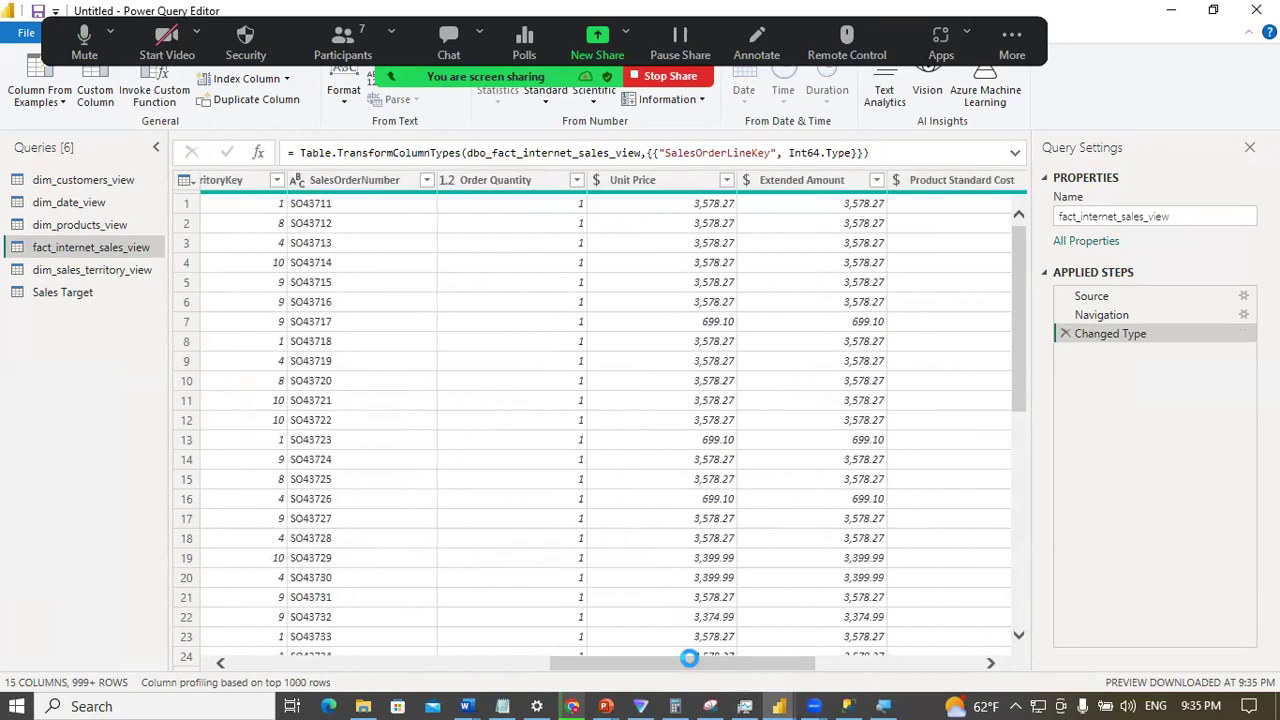
pyautogui.click(449, 179)
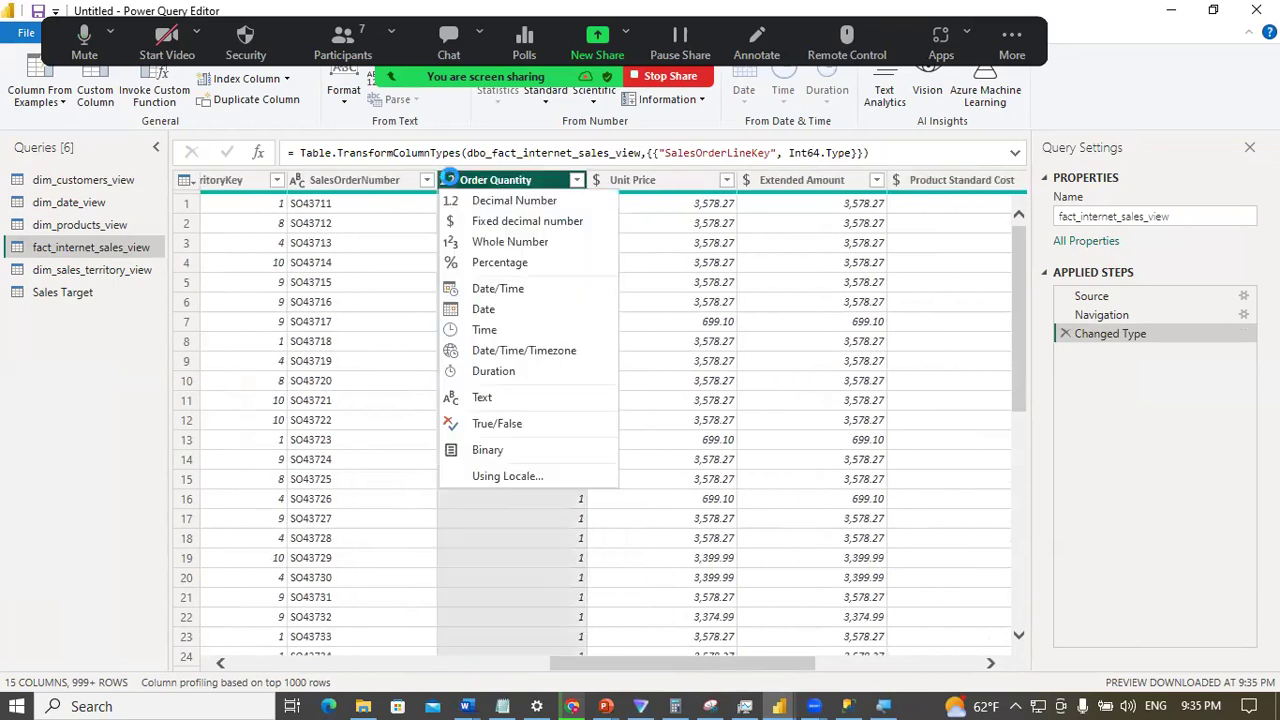
pyautogui.click(490, 239)
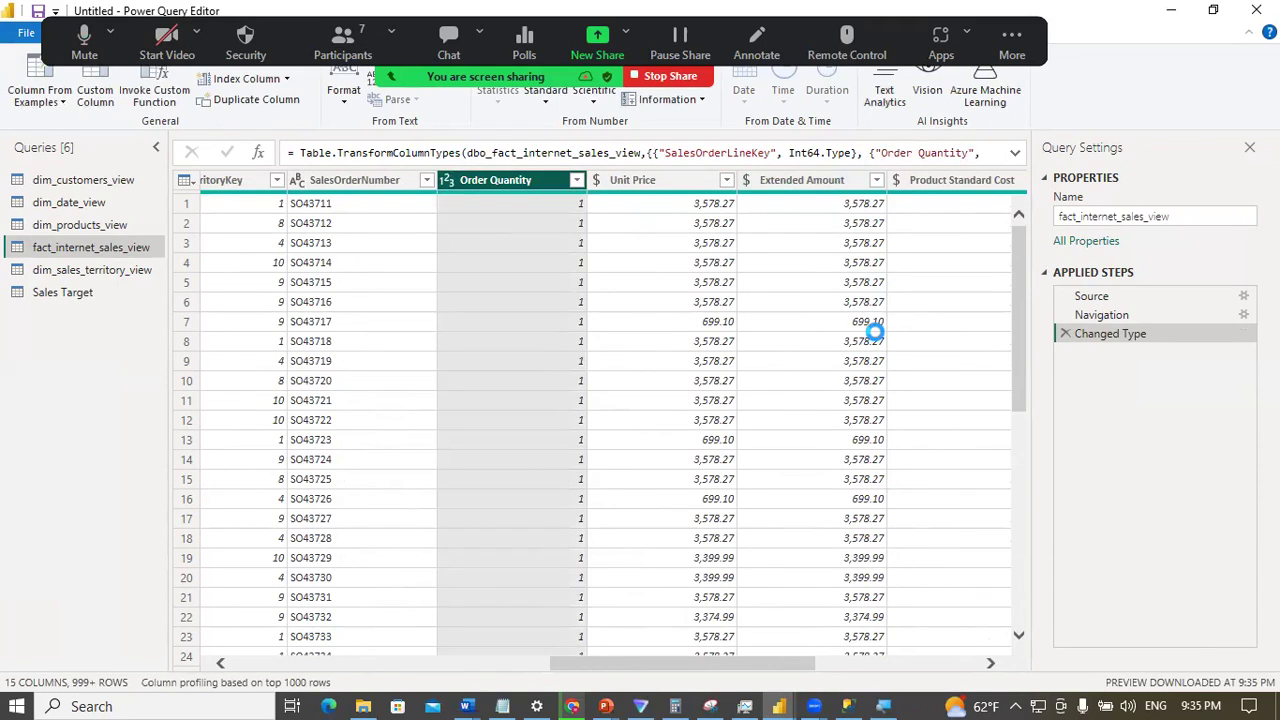
# Step: Check the data types of Total Product Cost, Sales Amount and Profit, and review the columns of dim_sales_territory_view and Sales Target
pyautogui.moveTo(717, 660); pyautogui.dragTo(882, 655)
pyautogui.click(625, 180)
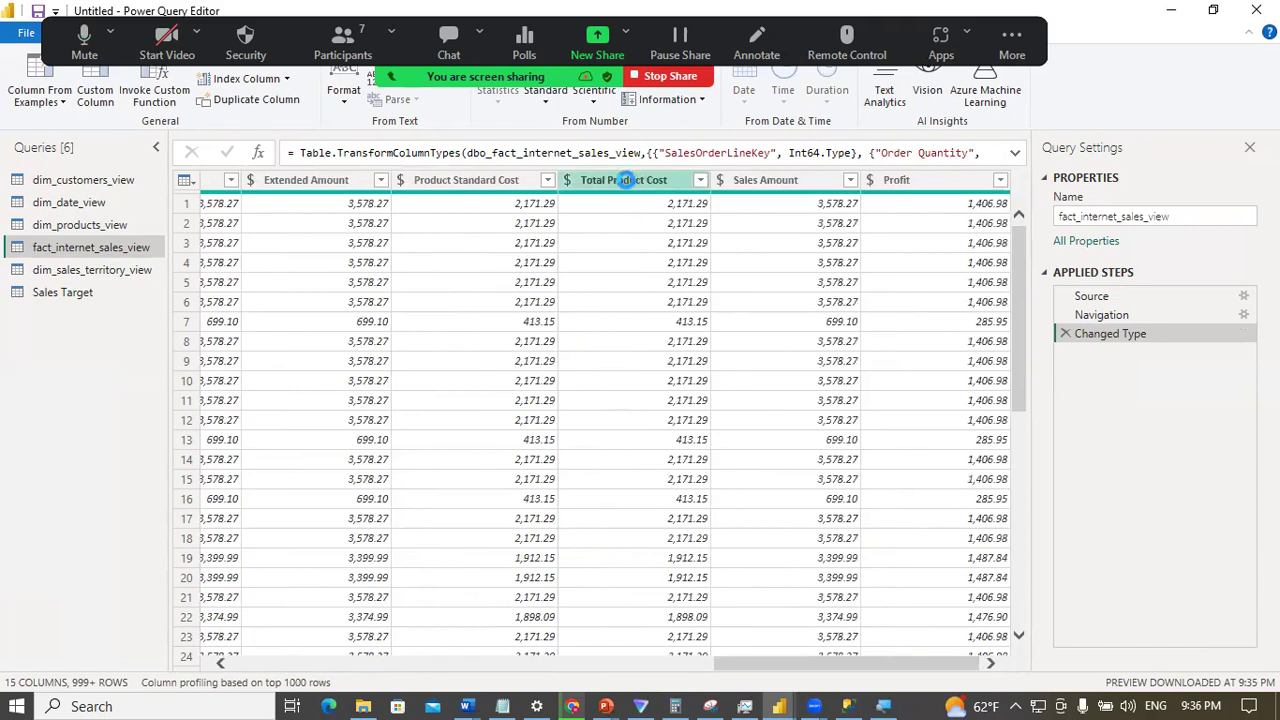
pyautogui.moveTo(748, 180)
pyautogui.mouseDown()
pyautogui.moveTo(866, 185)
pyautogui.moveTo(758, 190)
pyautogui.mouseUp()
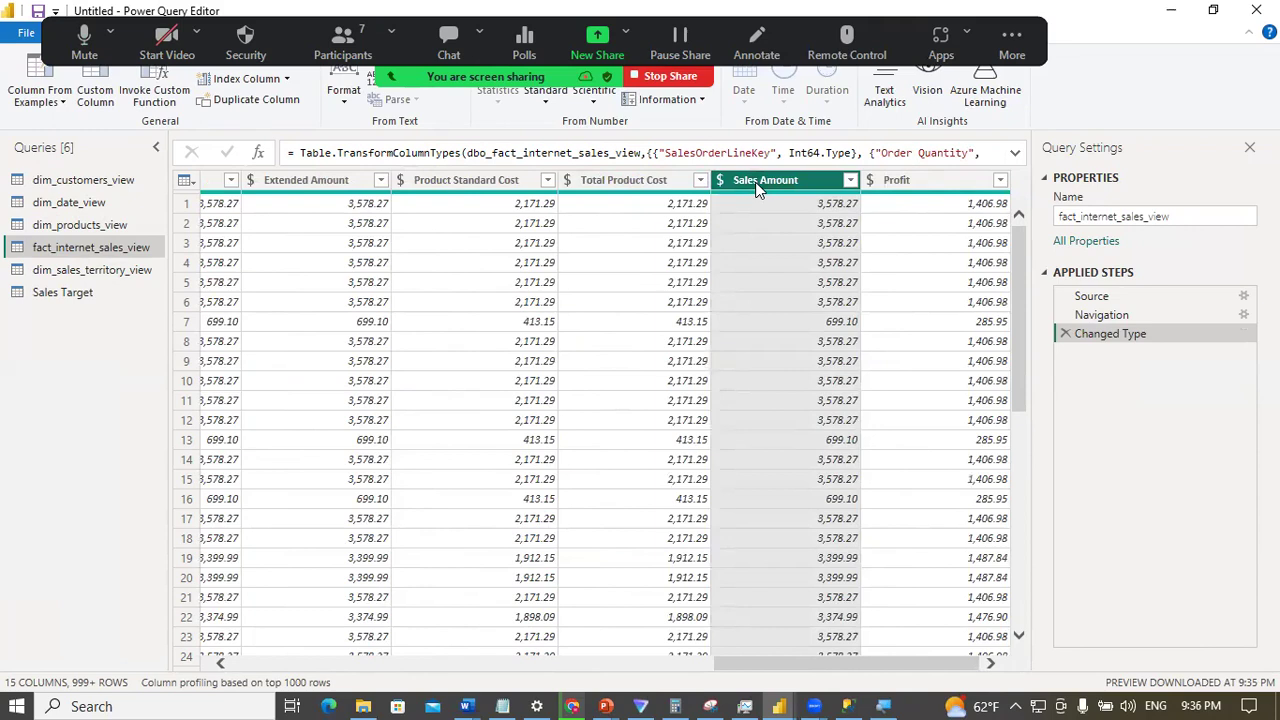
pyautogui.click(913, 186)
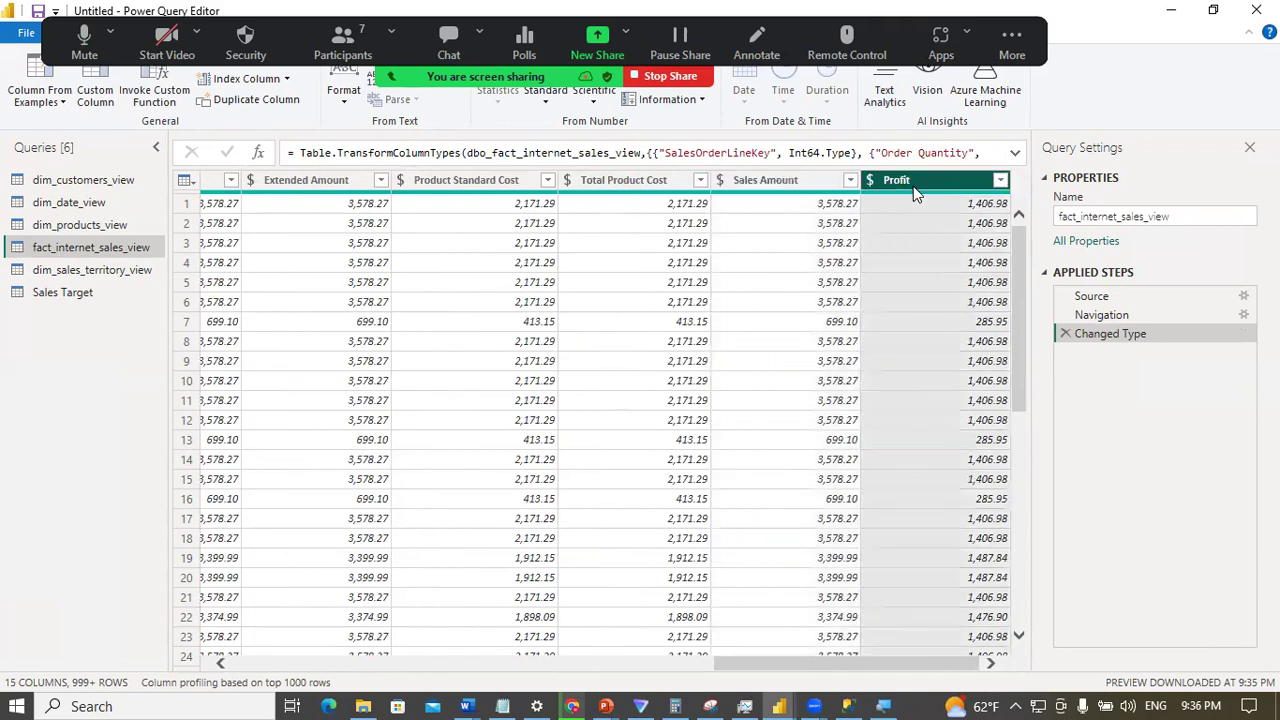
pyautogui.click(114, 258)
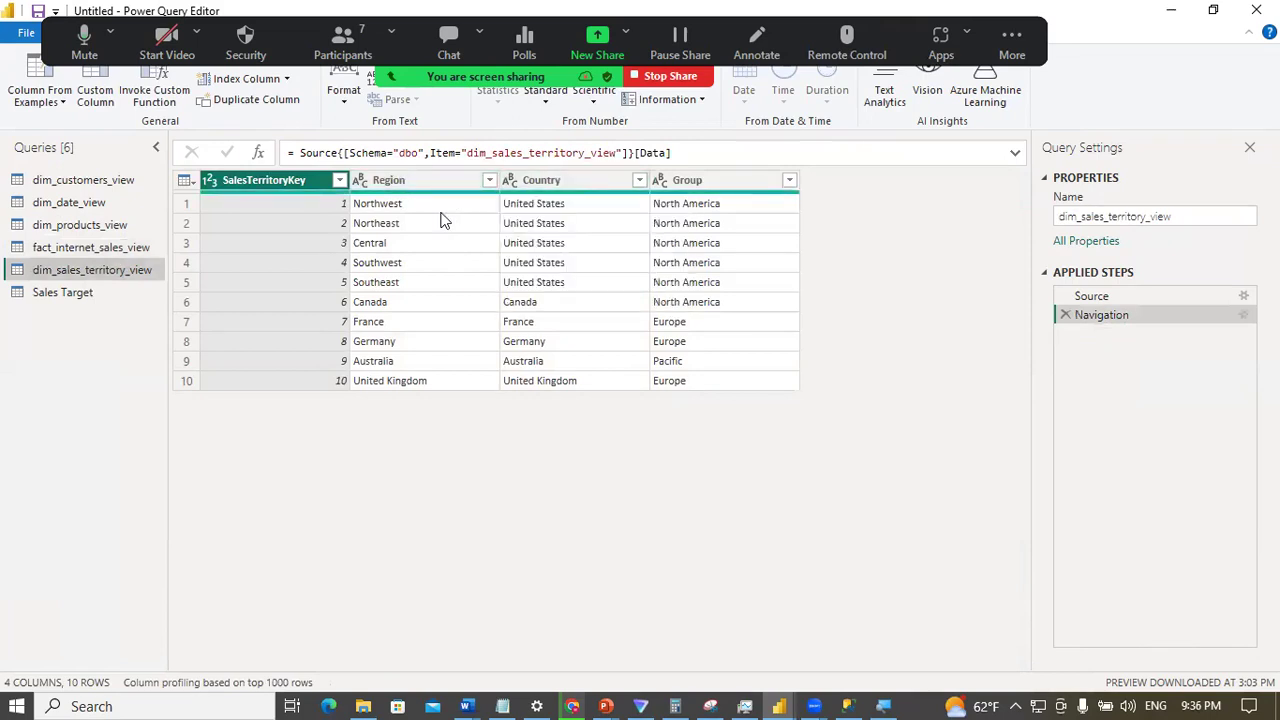
pyautogui.click(91, 294)
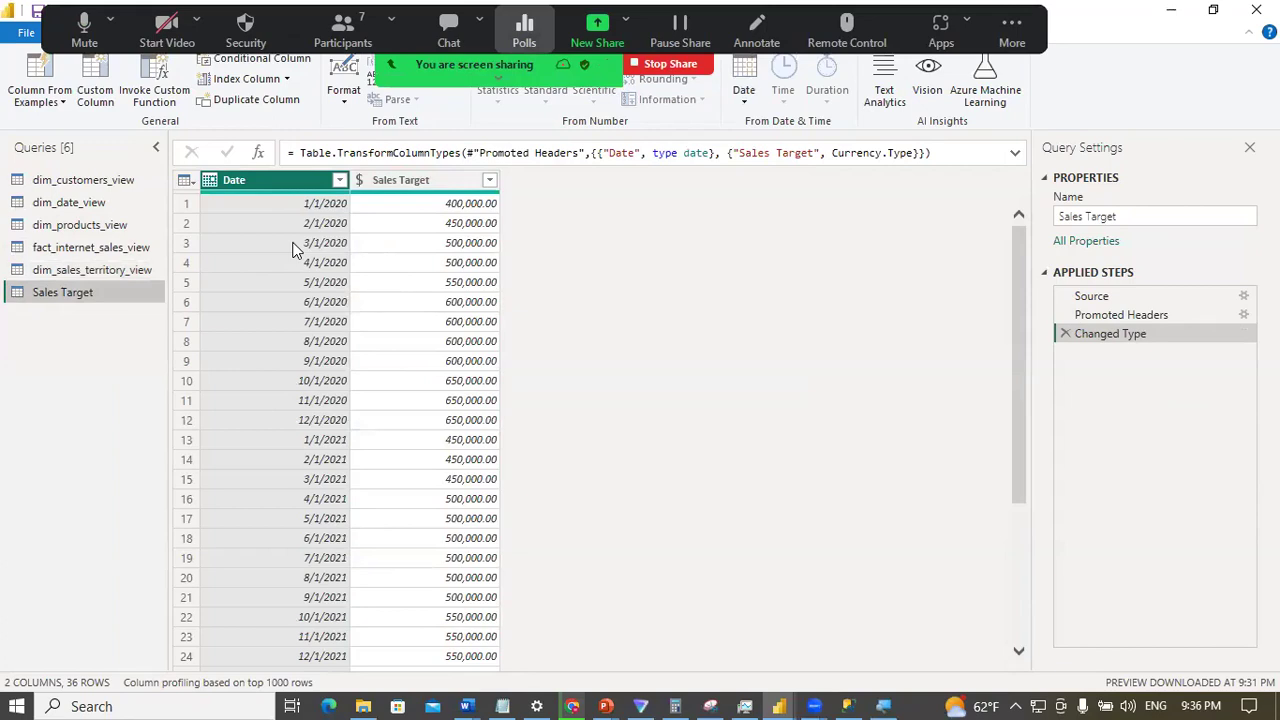
# Step: Apply the pending query changes and return to the report in Power BI Desktop
pyautogui.click(84, 36)
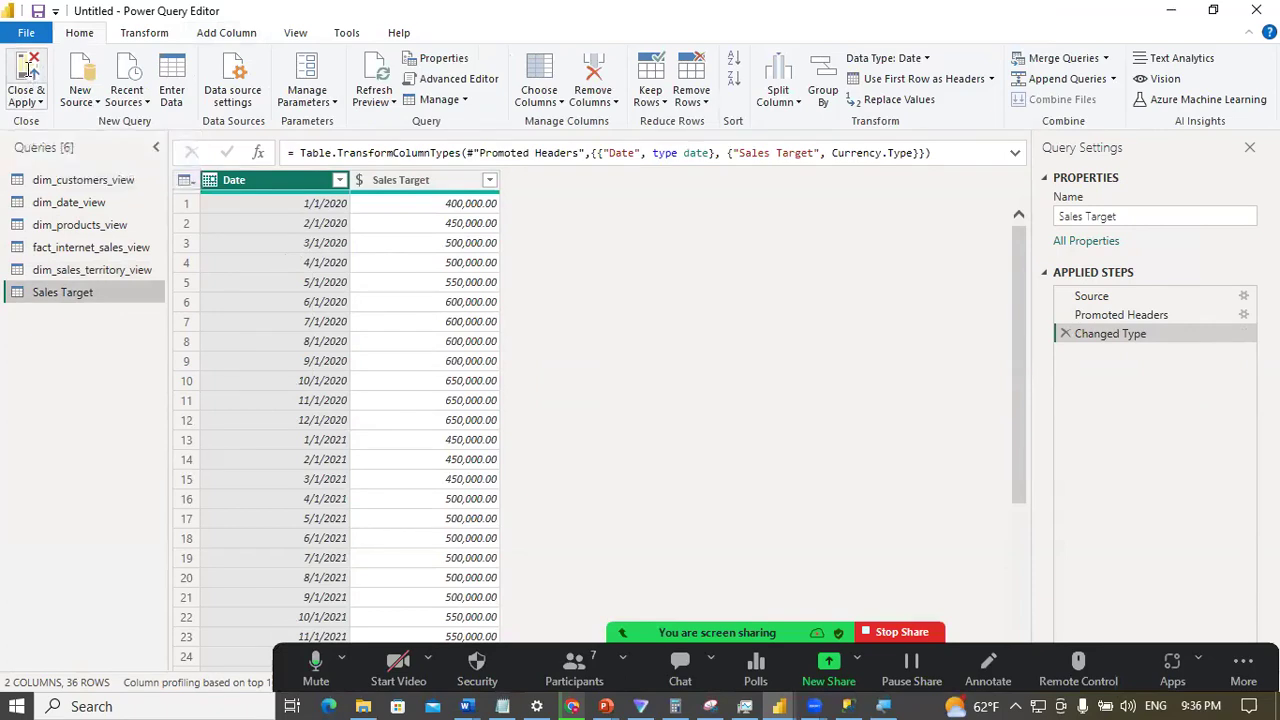
pyautogui.hotkey('alt', 'Tab')
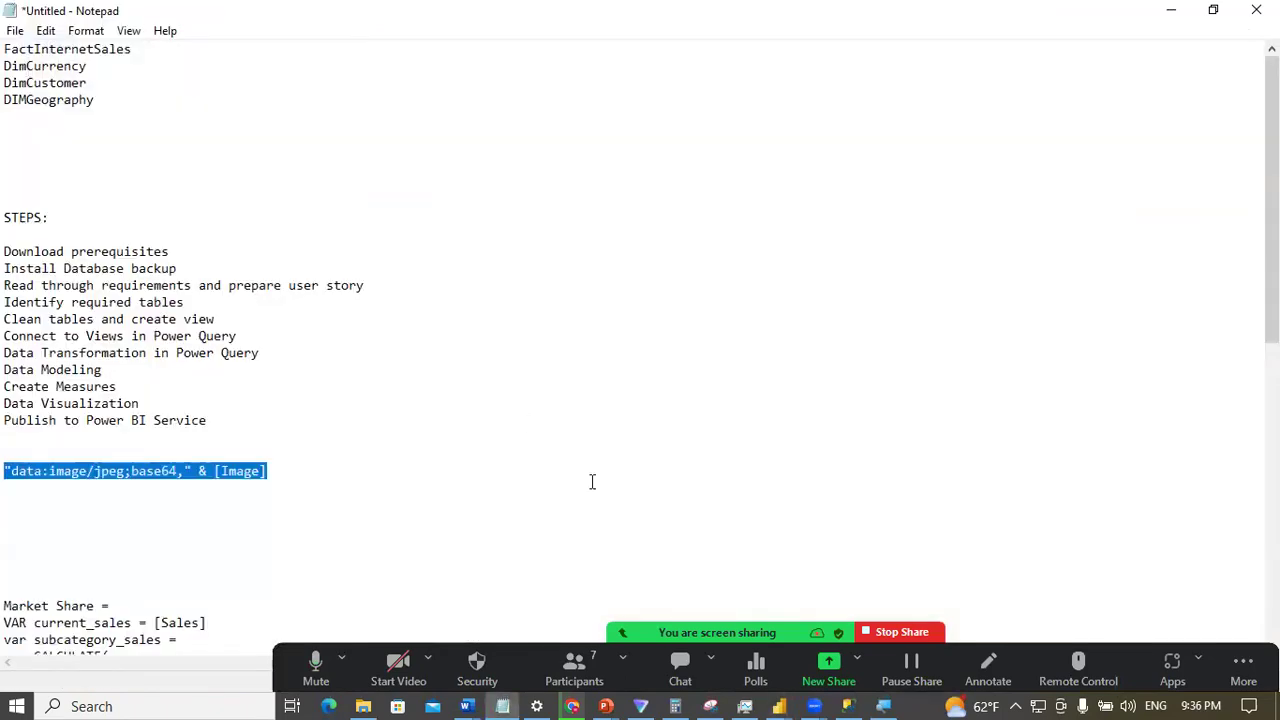
pyautogui.hotkey('alt', 'Tab')
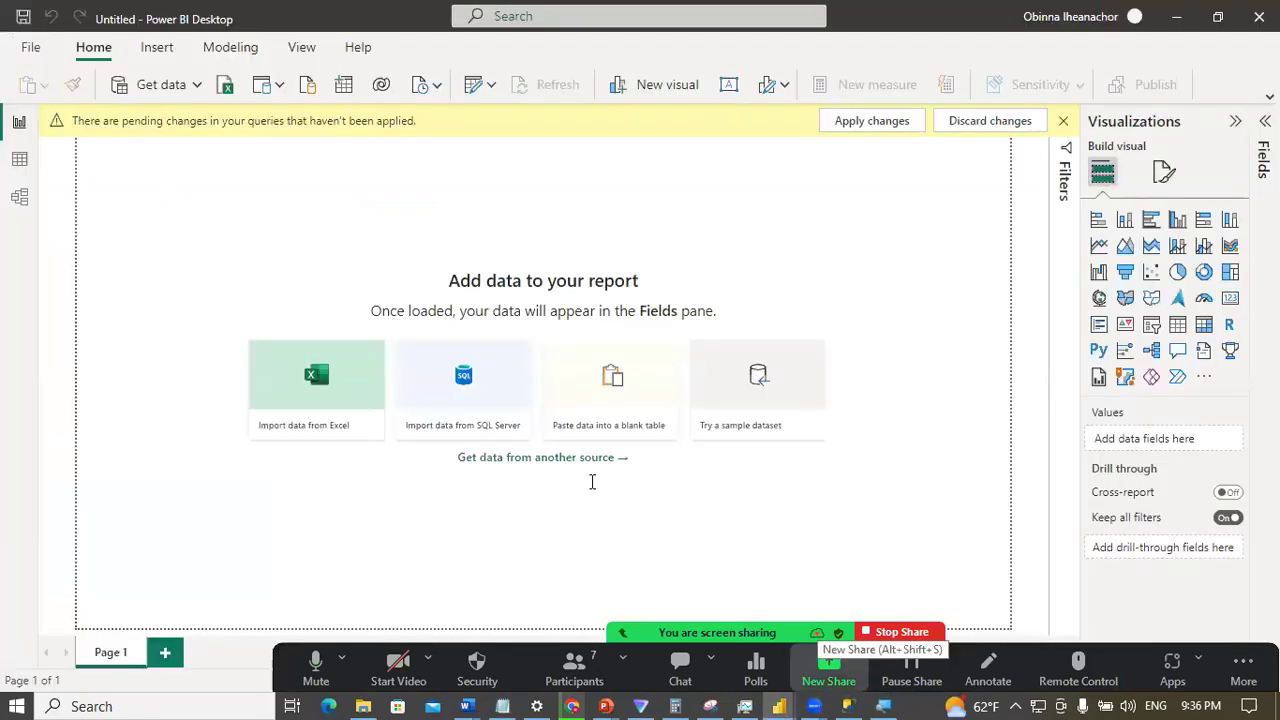
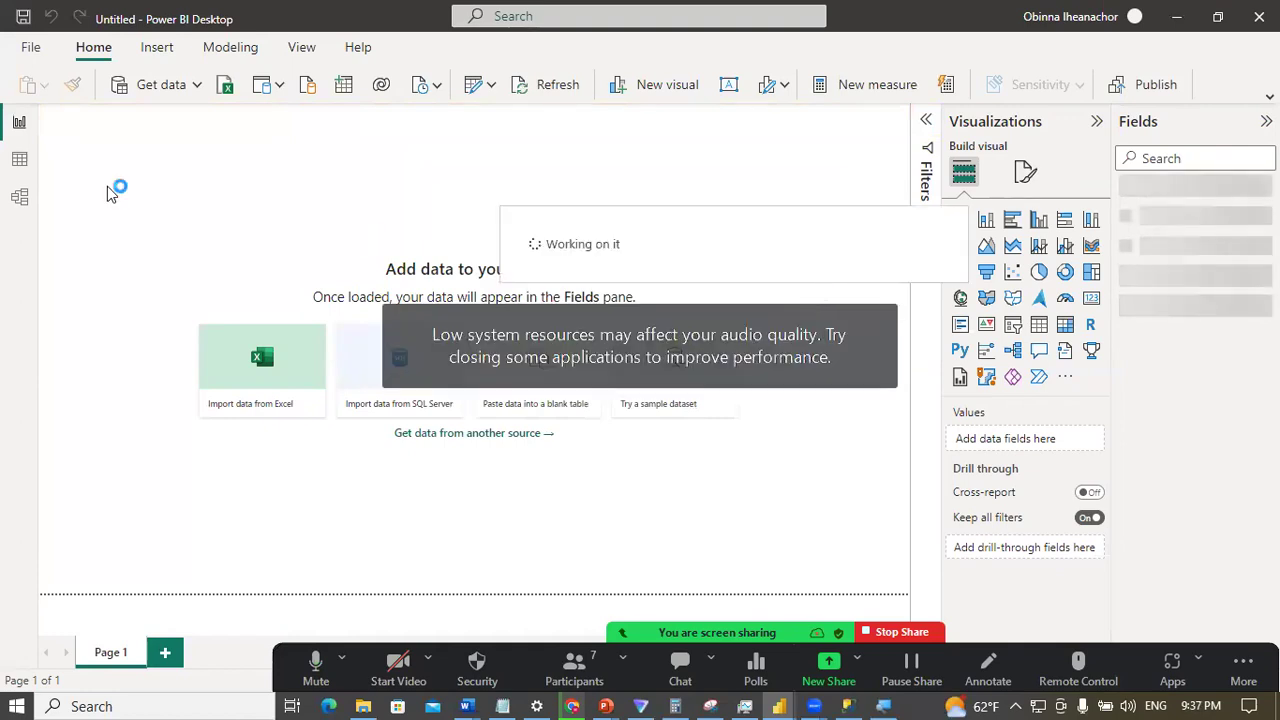
# Step: Show the data model and rearrange its tables, placing fact_internet_sales_view lower down with dim_customers_view above it
pyautogui.click(18, 200)
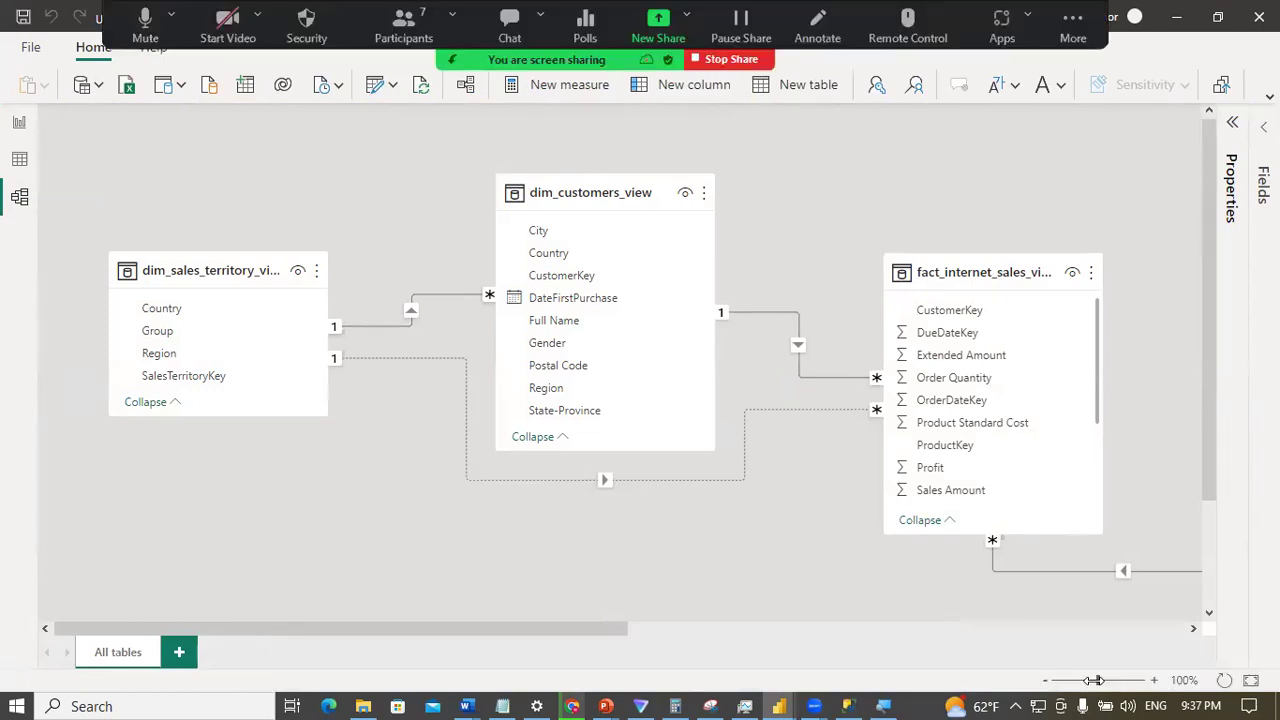
pyautogui.moveTo(1094, 680); pyautogui.dragTo(1087, 680)
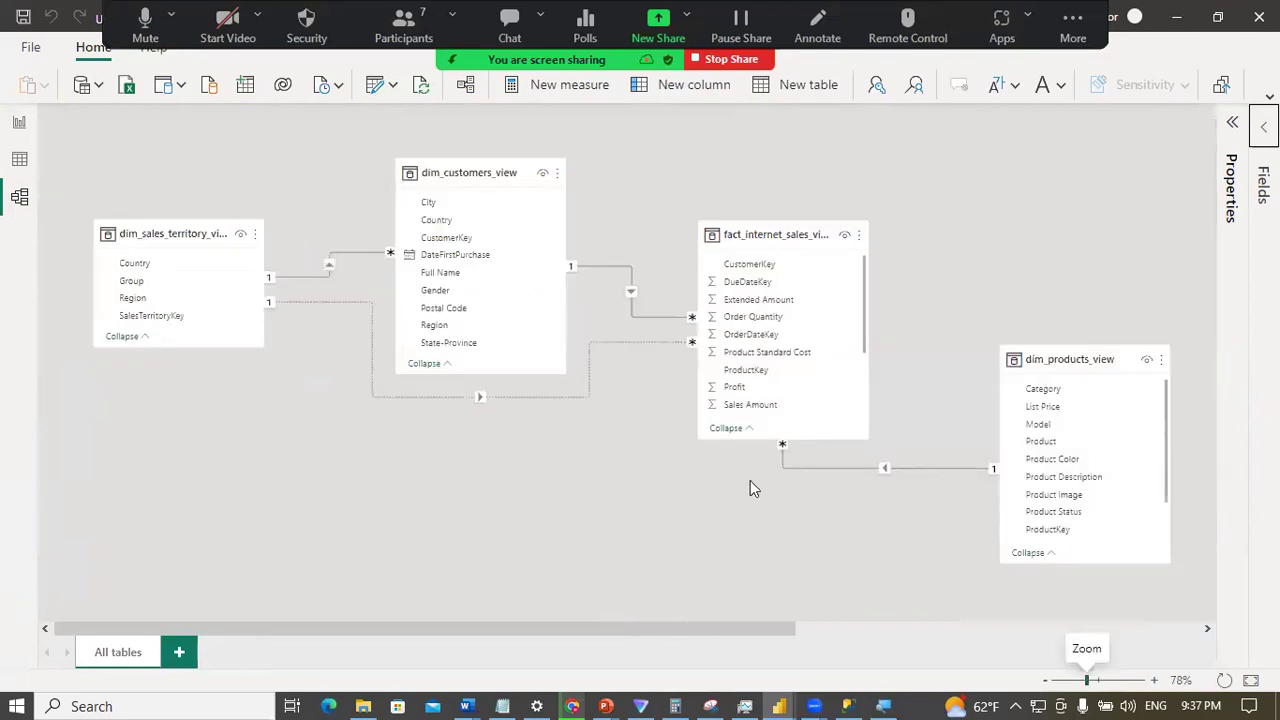
pyautogui.moveTo(758, 240); pyautogui.dragTo(455, 455)
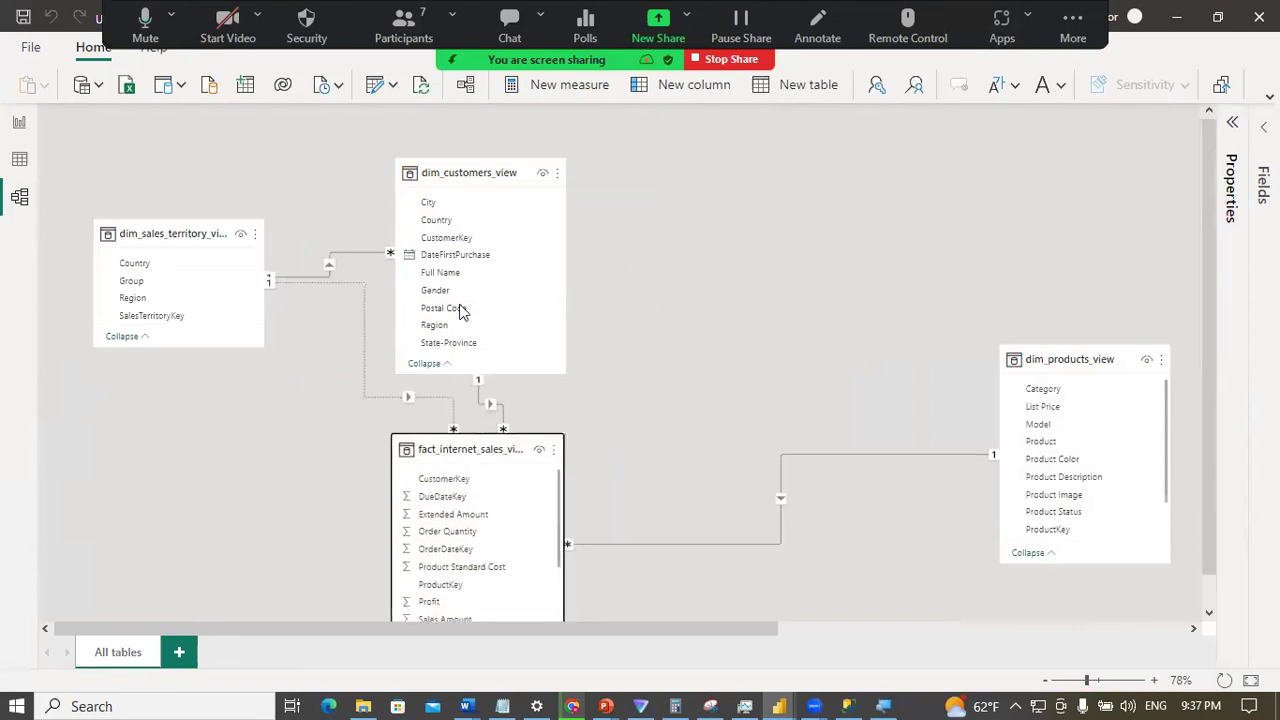
pyautogui.moveTo(466, 172); pyautogui.dragTo(640, 94)
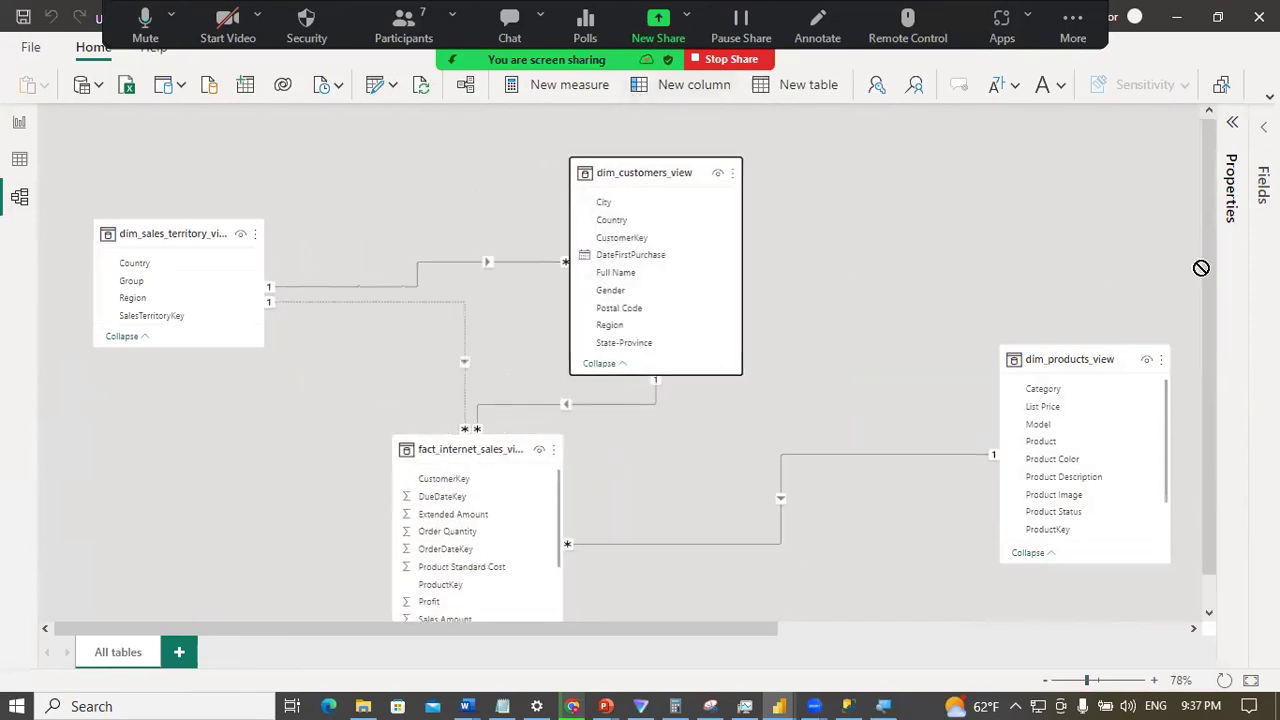
pyautogui.scroll(-1, 1205, 275)
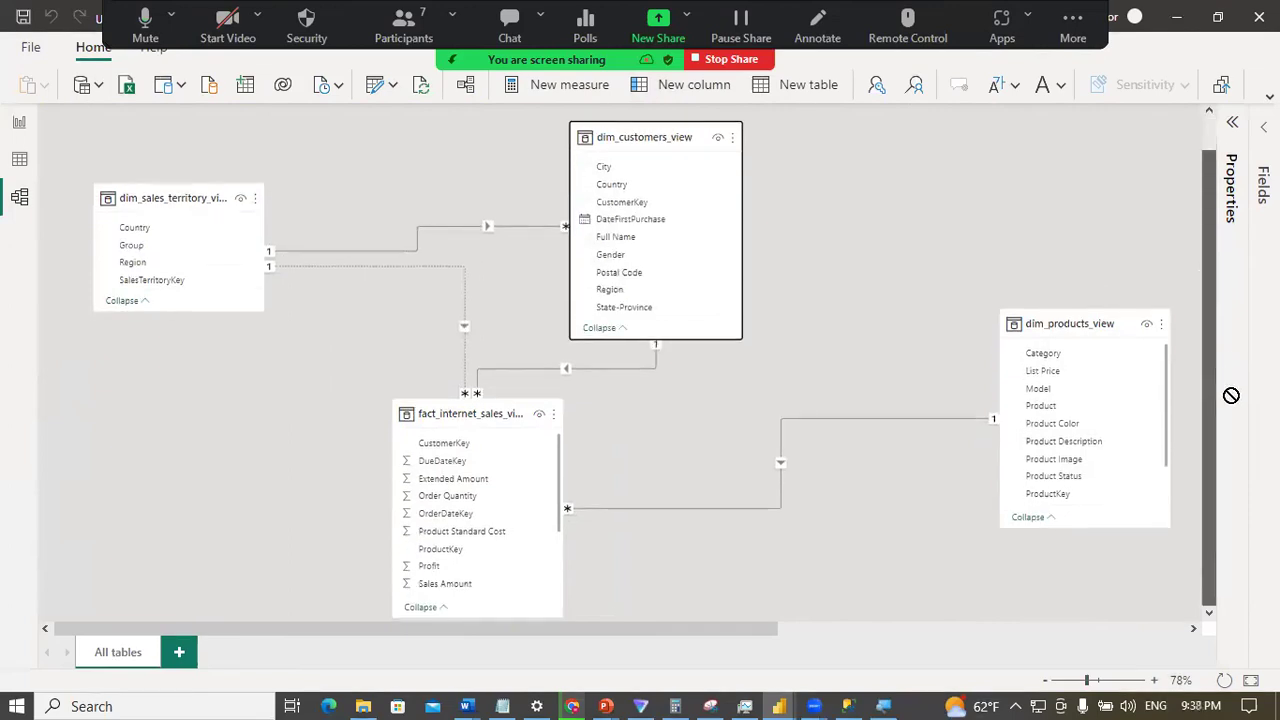
# Step: Review the table relationships and delete the one linking Region in dim_sales_territory_view to Region in dim_customers_view
pyautogui.click(325, 264)
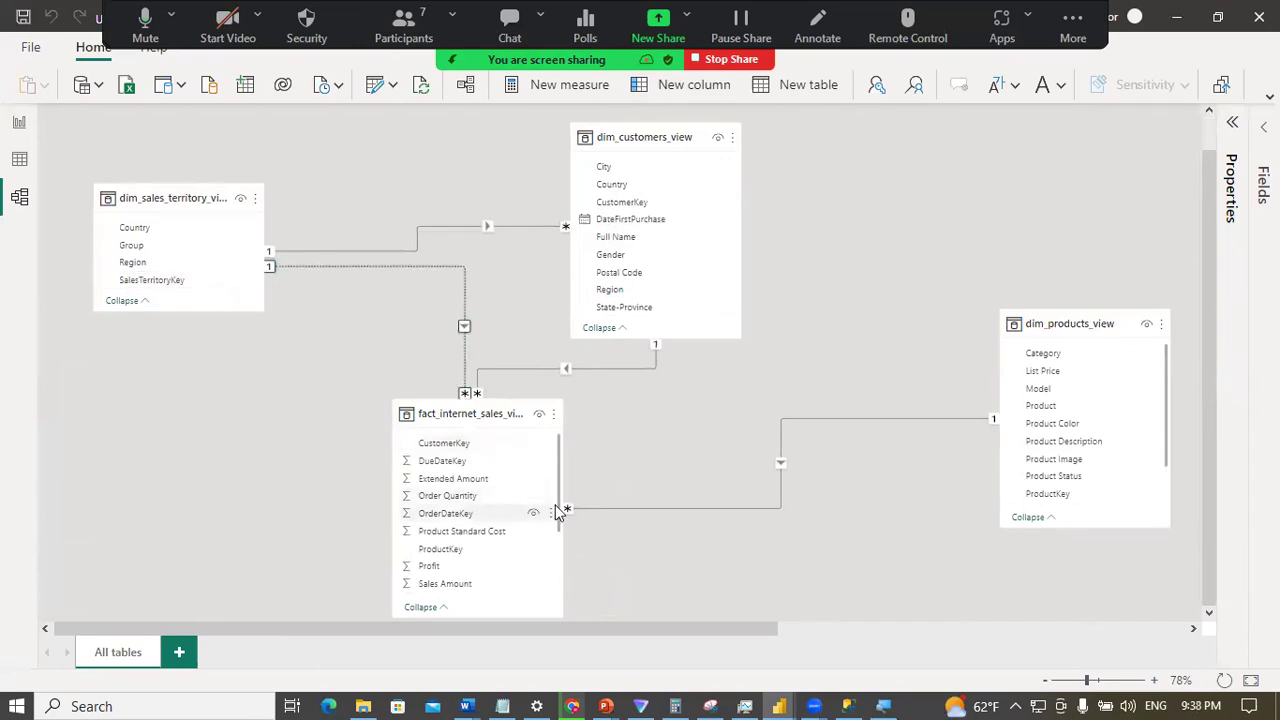
pyautogui.moveTo(561, 545); pyautogui.dragTo(562, 578)
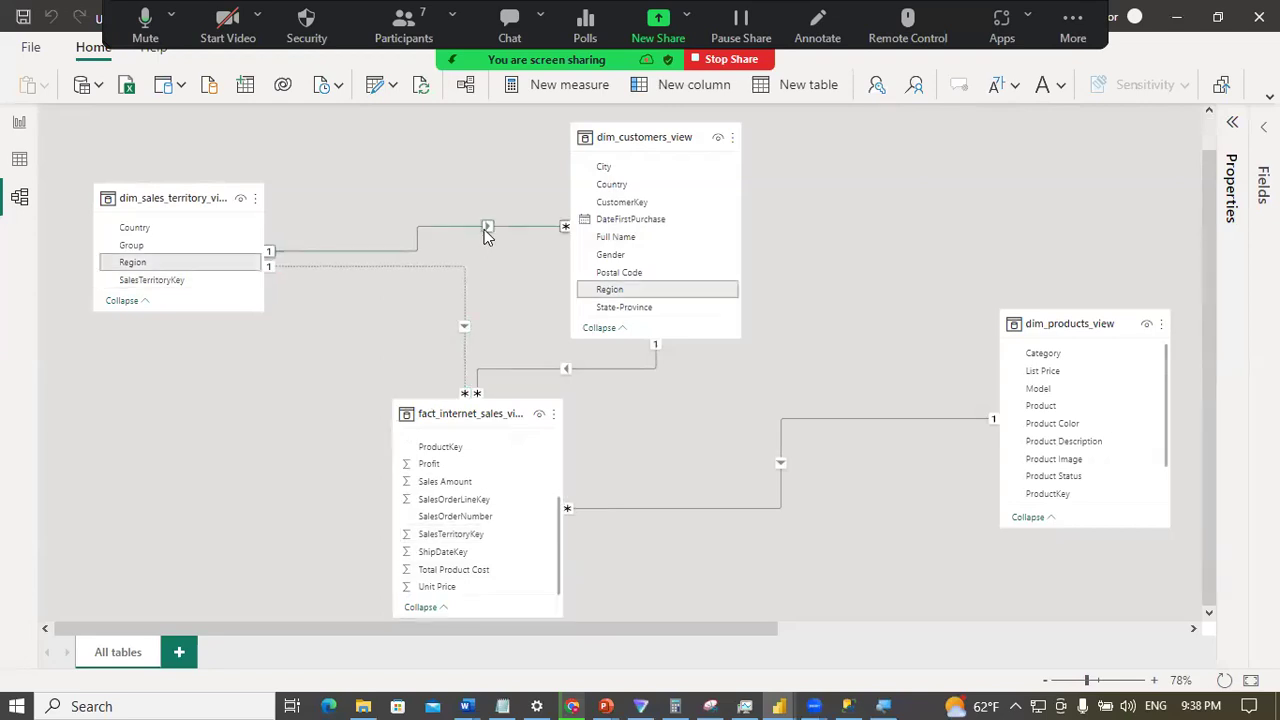
pyautogui.click(605, 169)
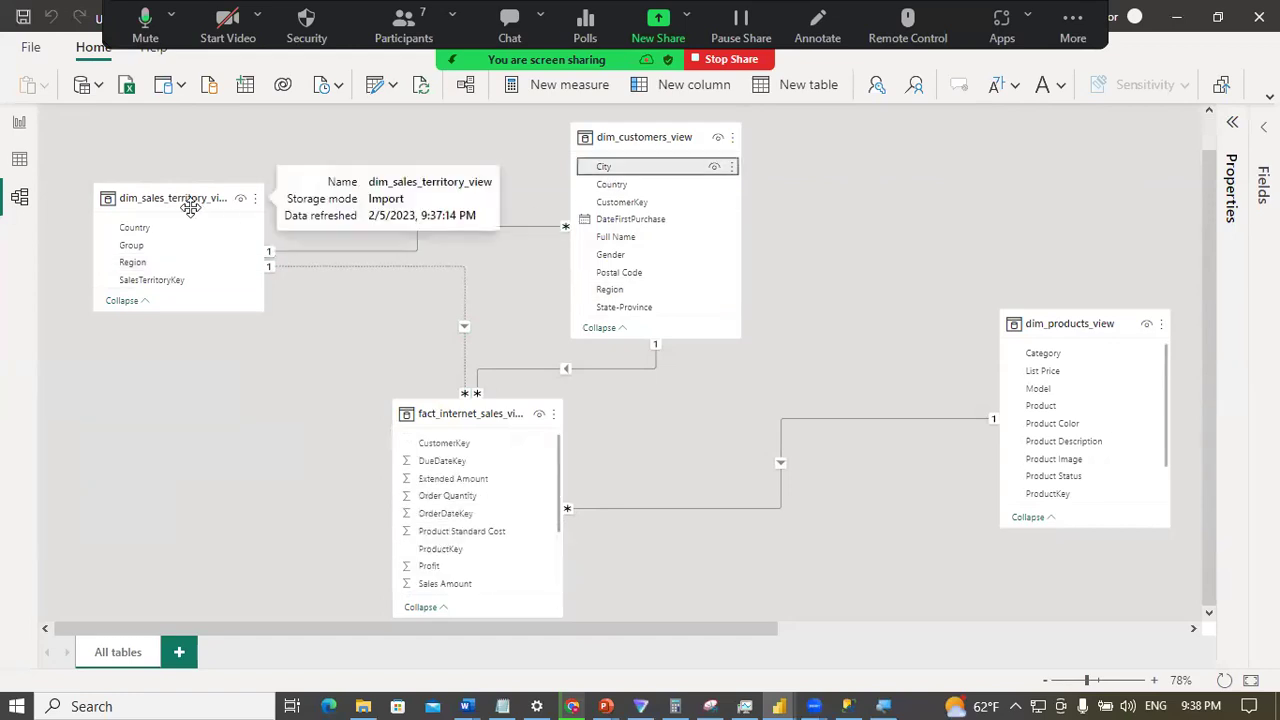
pyautogui.rightClick(491, 229)
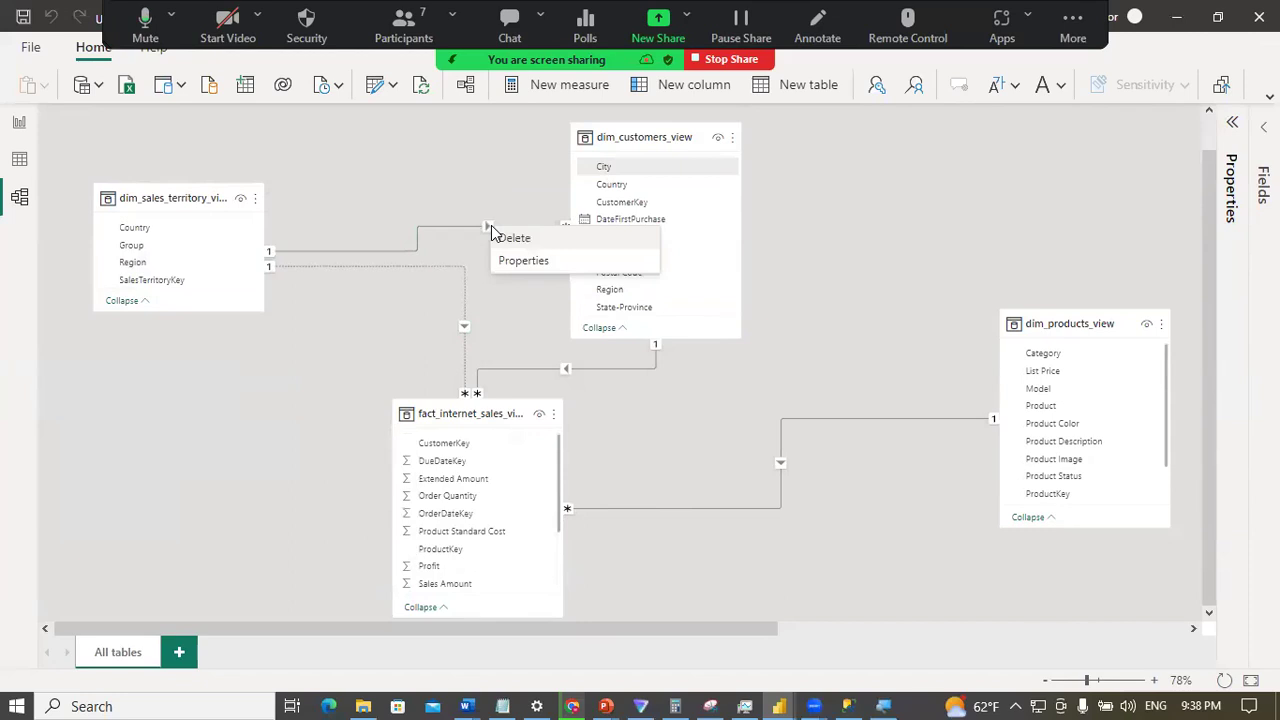
pyautogui.click(495, 237)
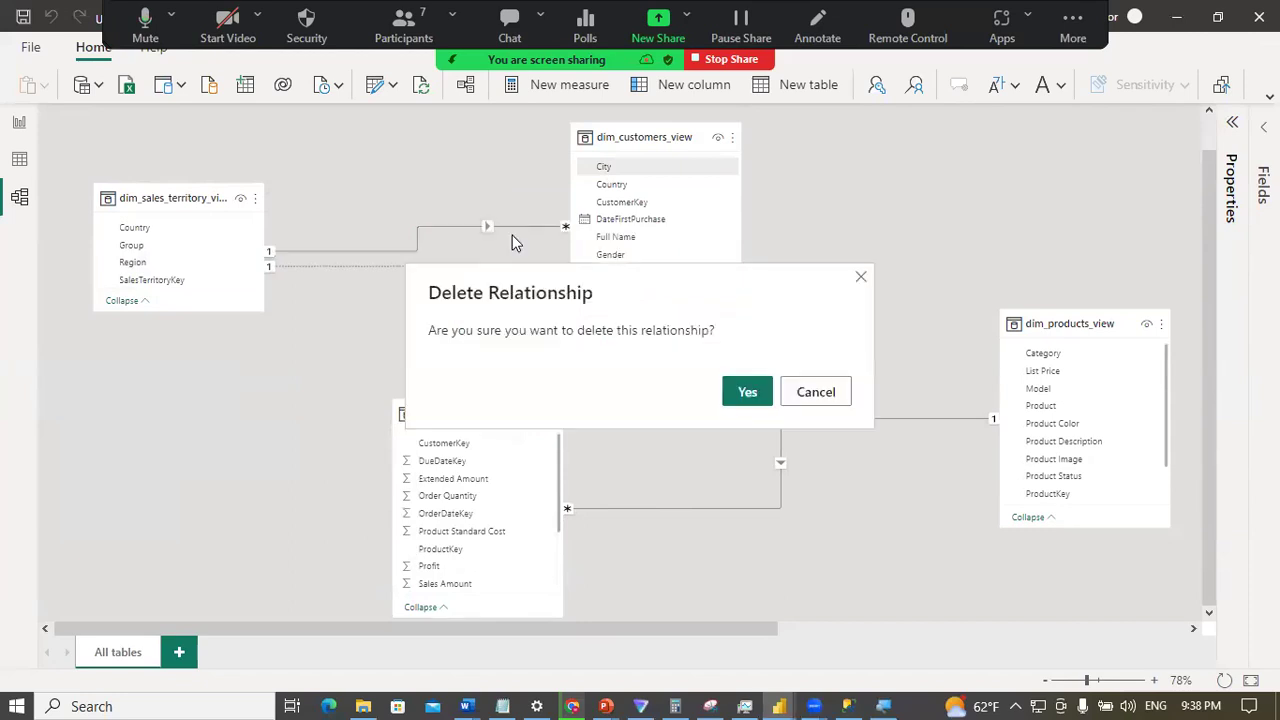
pyautogui.click(731, 389)
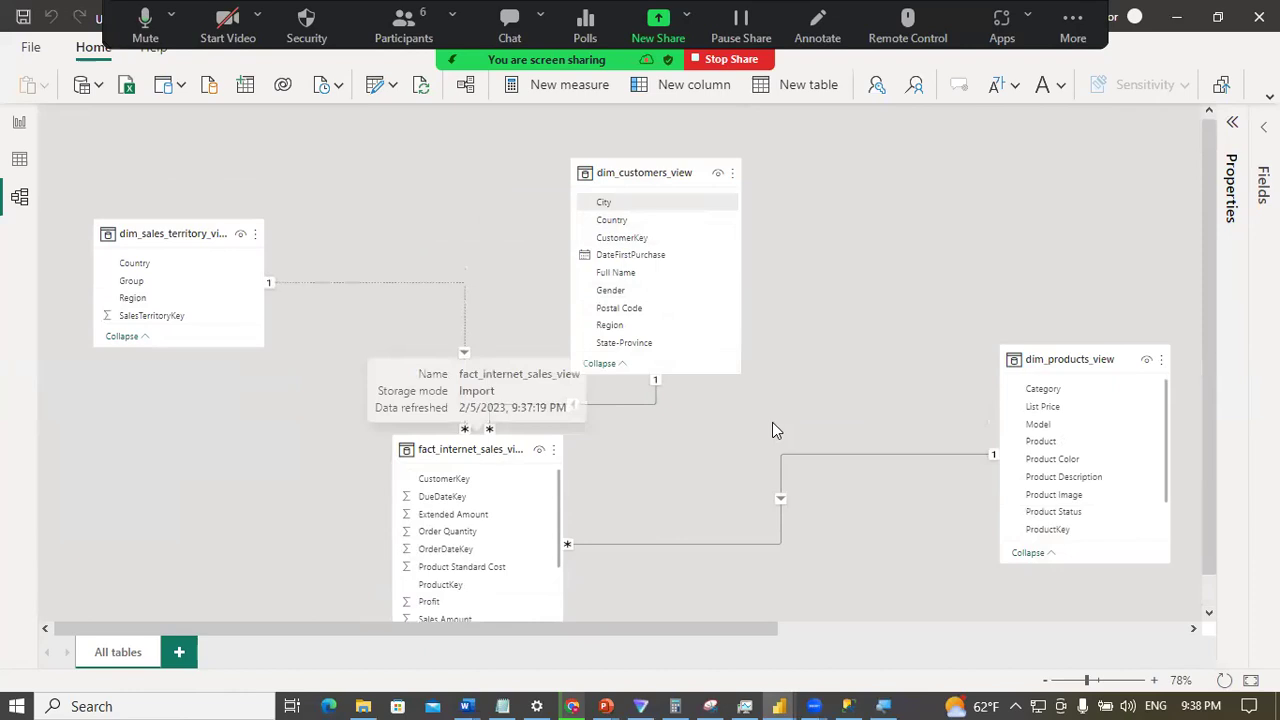
# Step: Rearrange the diagram with dim_customers_view directly above fact_internet_sales_view and dim_products_view beside dim_customers_view
pyautogui.moveTo(1060, 365); pyautogui.dragTo(970, 225)
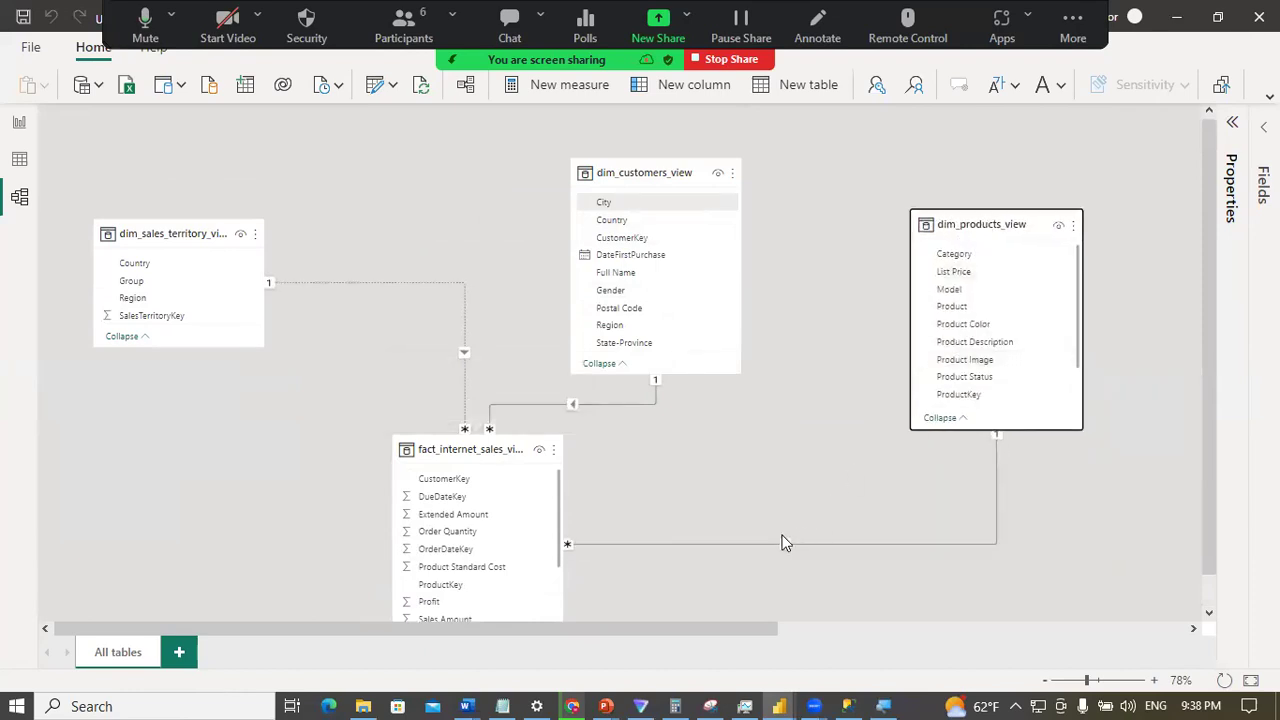
pyautogui.scroll(-1, 783, 543)
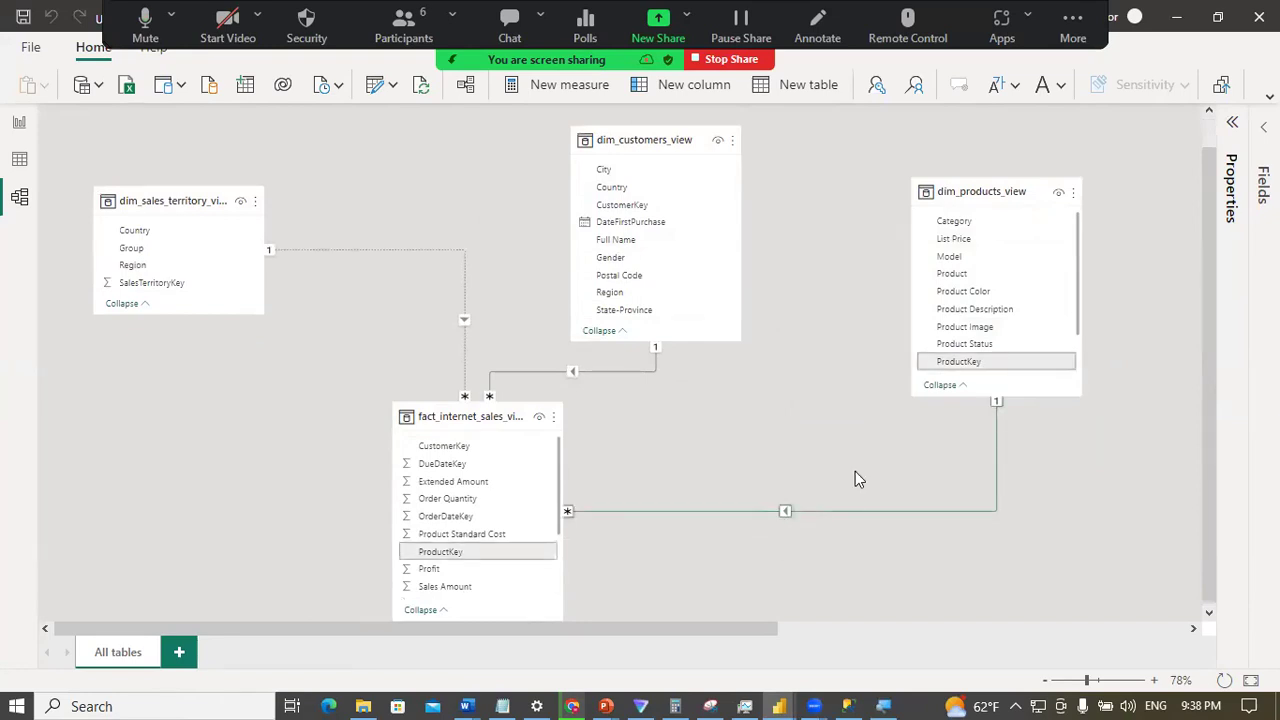
pyautogui.moveTo(1198, 355); pyautogui.dragTo(1222, 441)
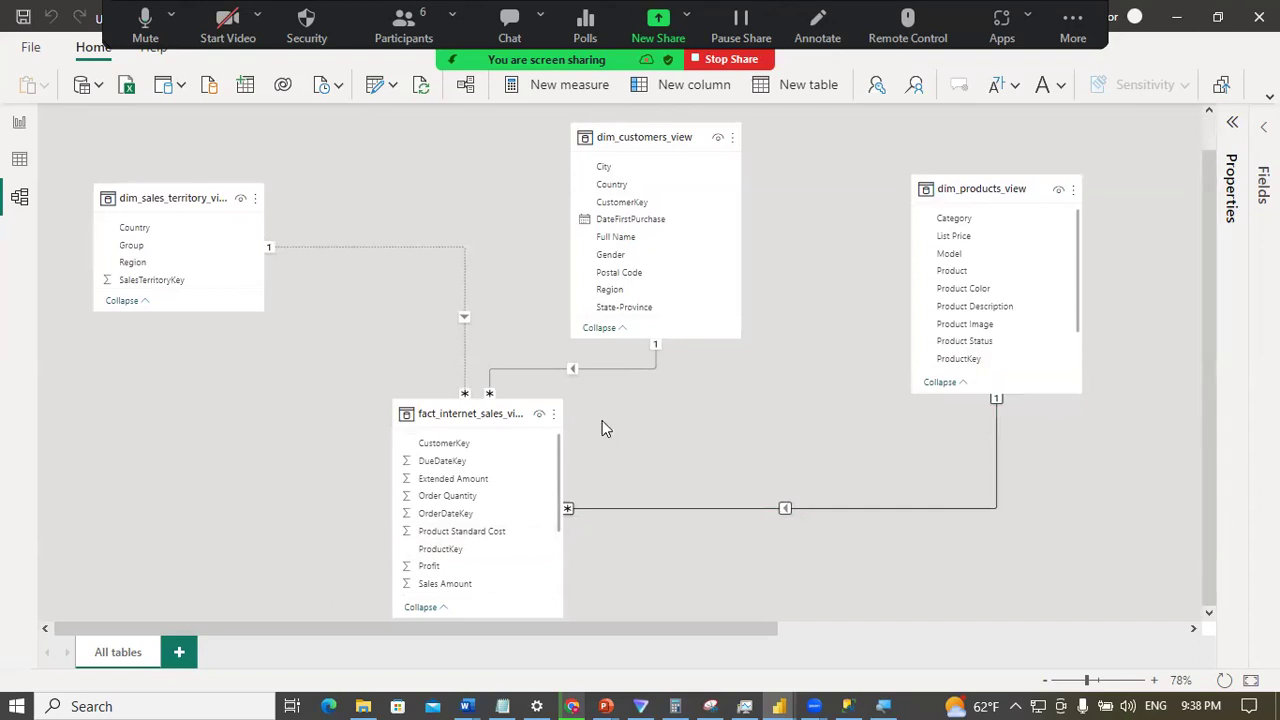
pyautogui.moveTo(509, 411); pyautogui.dragTo(491, 337)
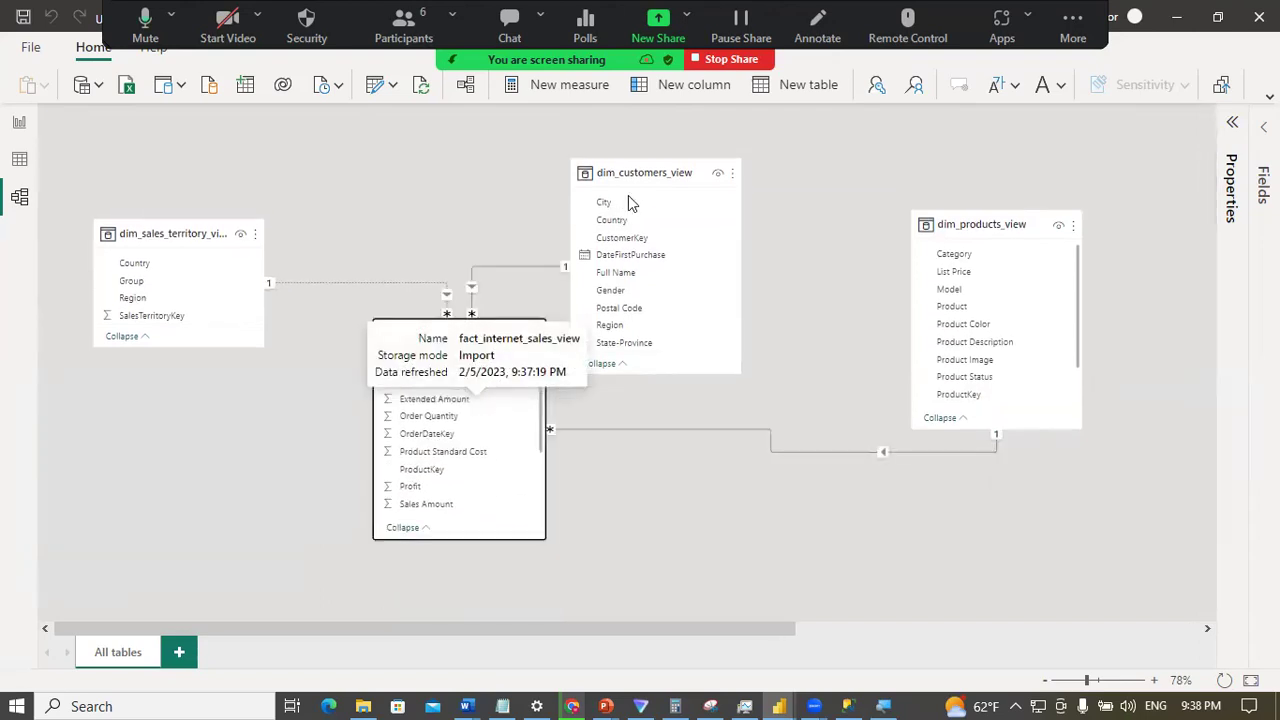
pyautogui.moveTo(600, 163); pyautogui.dragTo(567, 138)
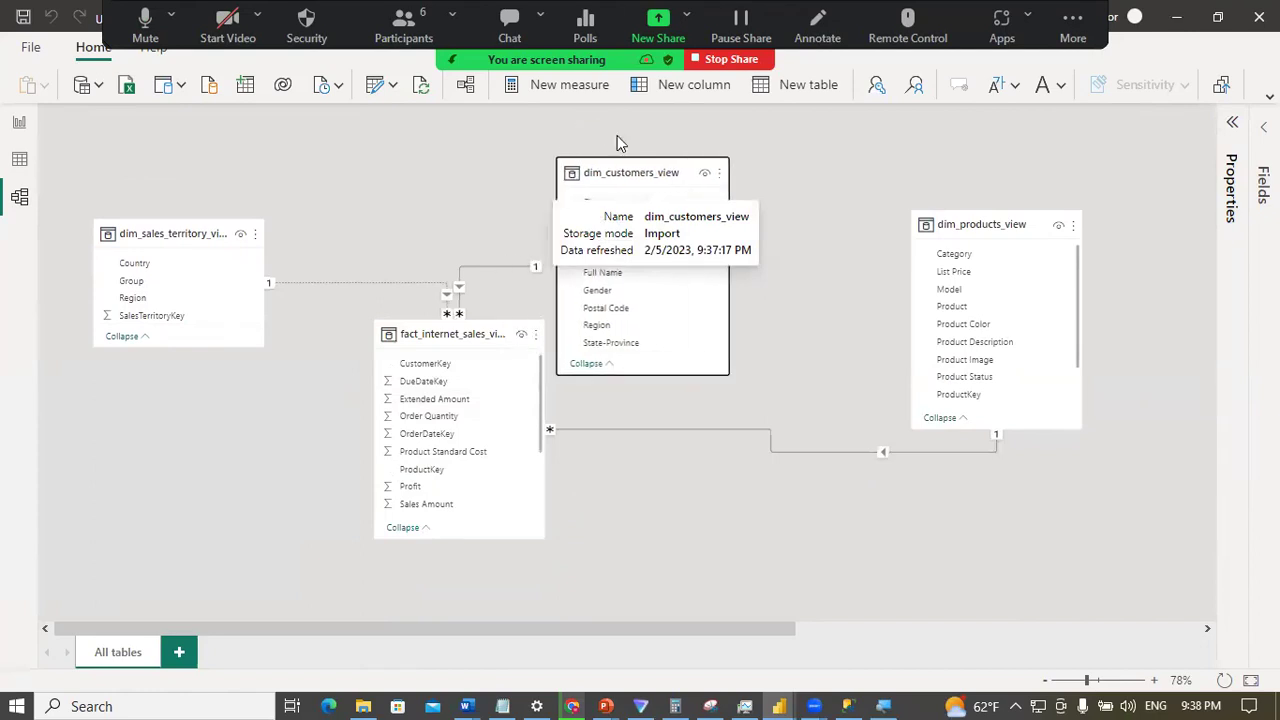
pyautogui.click(466, 374)
pyautogui.moveTo(466, 375); pyautogui.dragTo(465, 411)
pyautogui.moveTo(617, 181); pyautogui.dragTo(487, 181)
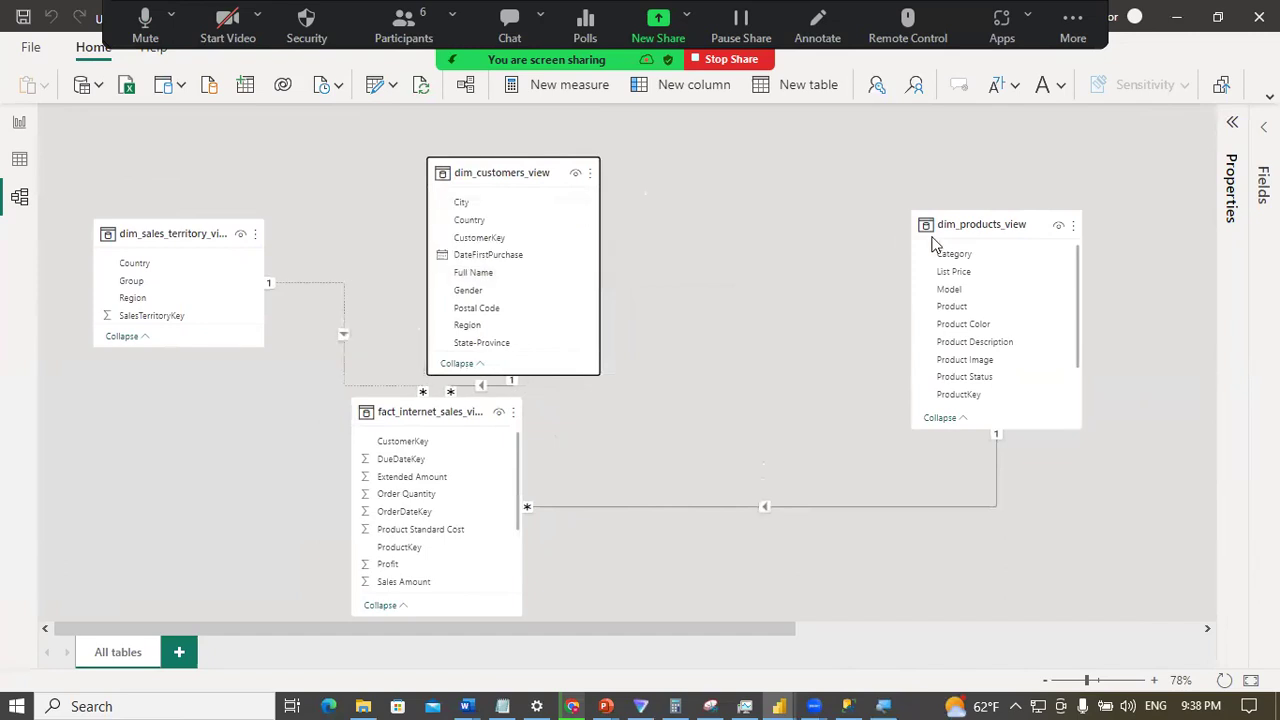
pyautogui.moveTo(932, 244); pyautogui.dragTo(754, 176)
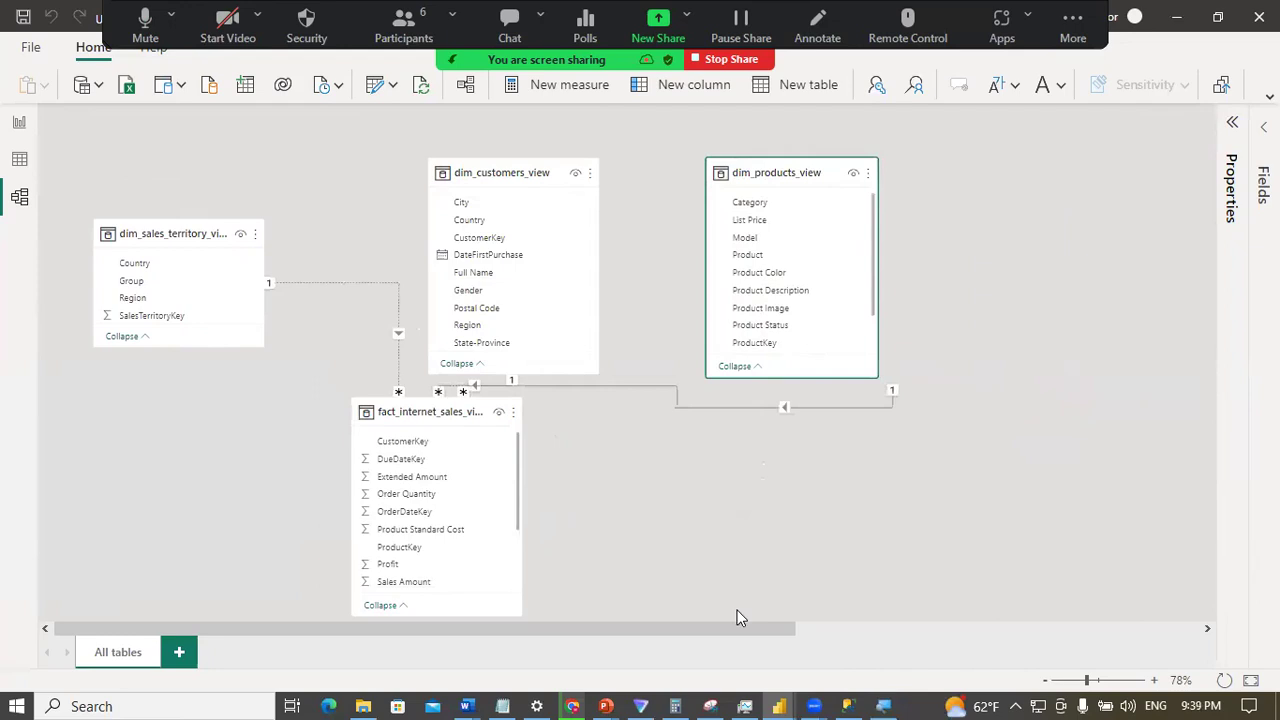
# Step: Bring dim_date_view next to dim_products_view and place Sales Target below dim_products_view, beside the fact table
pyautogui.moveTo(737, 614); pyautogui.dragTo(1146, 617)
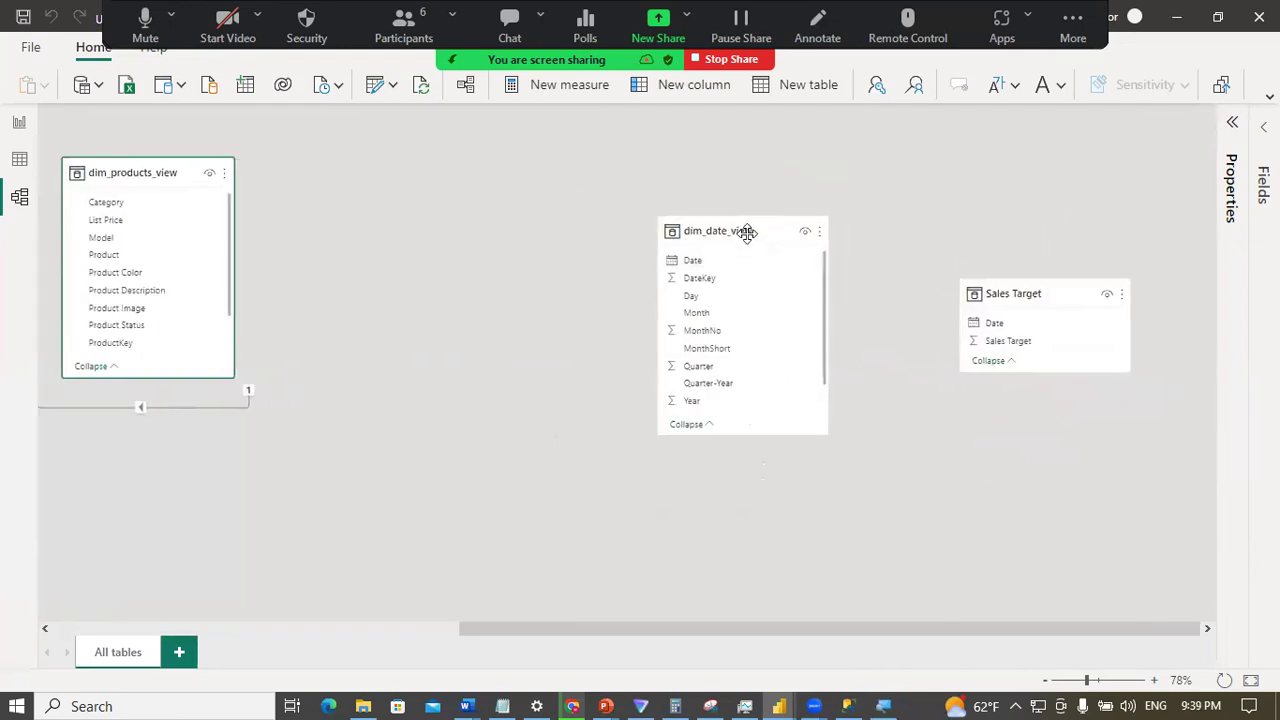
pyautogui.moveTo(747, 232); pyautogui.dragTo(446, 169)
pyautogui.moveTo(966, 282); pyautogui.dragTo(676, 489)
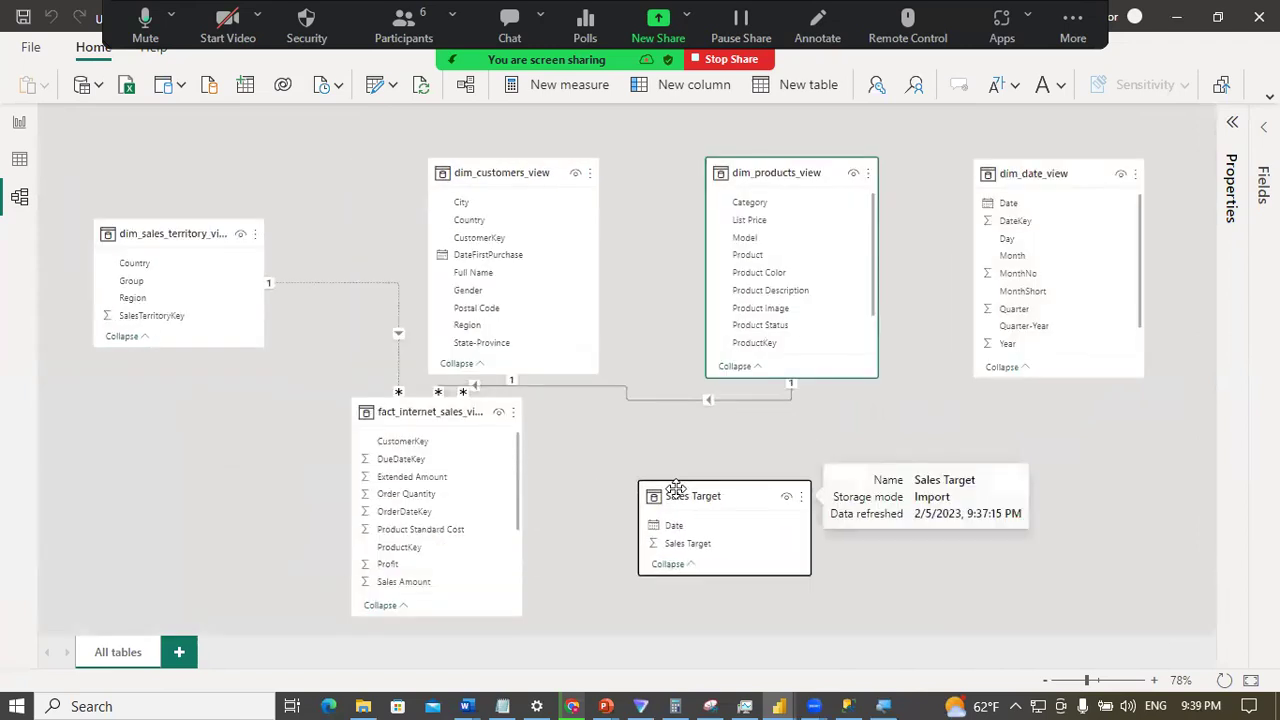
# Step: Create a relationship between the Date column of dim_date_view and the Date column of Sales Target
pyautogui.click(421, 416)
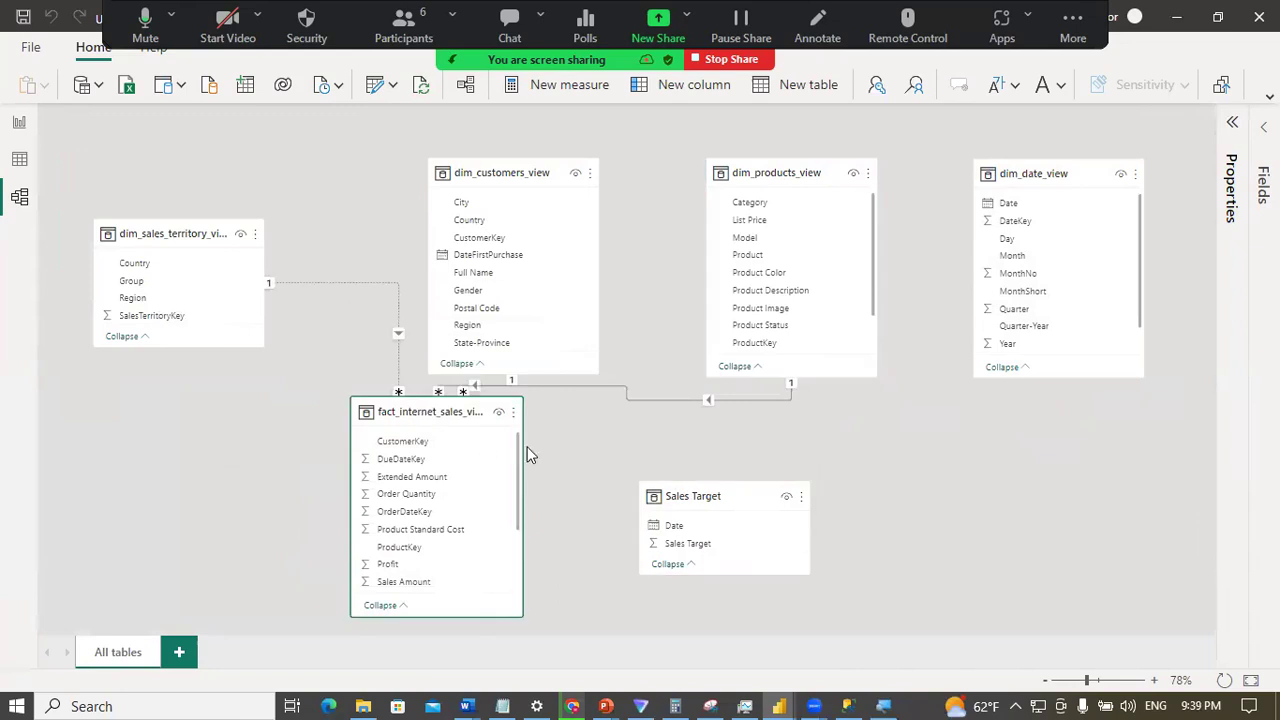
pyautogui.click(690, 494)
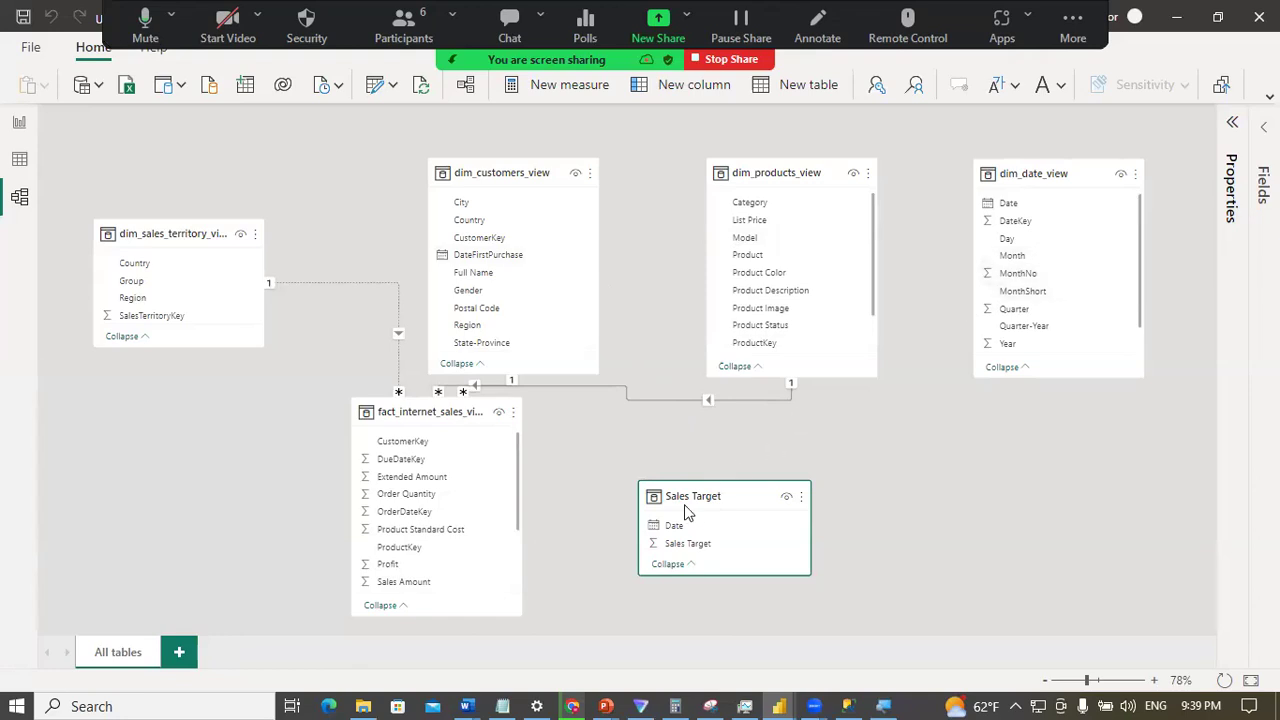
pyautogui.moveTo(682, 521); pyautogui.dragTo(1003, 213)
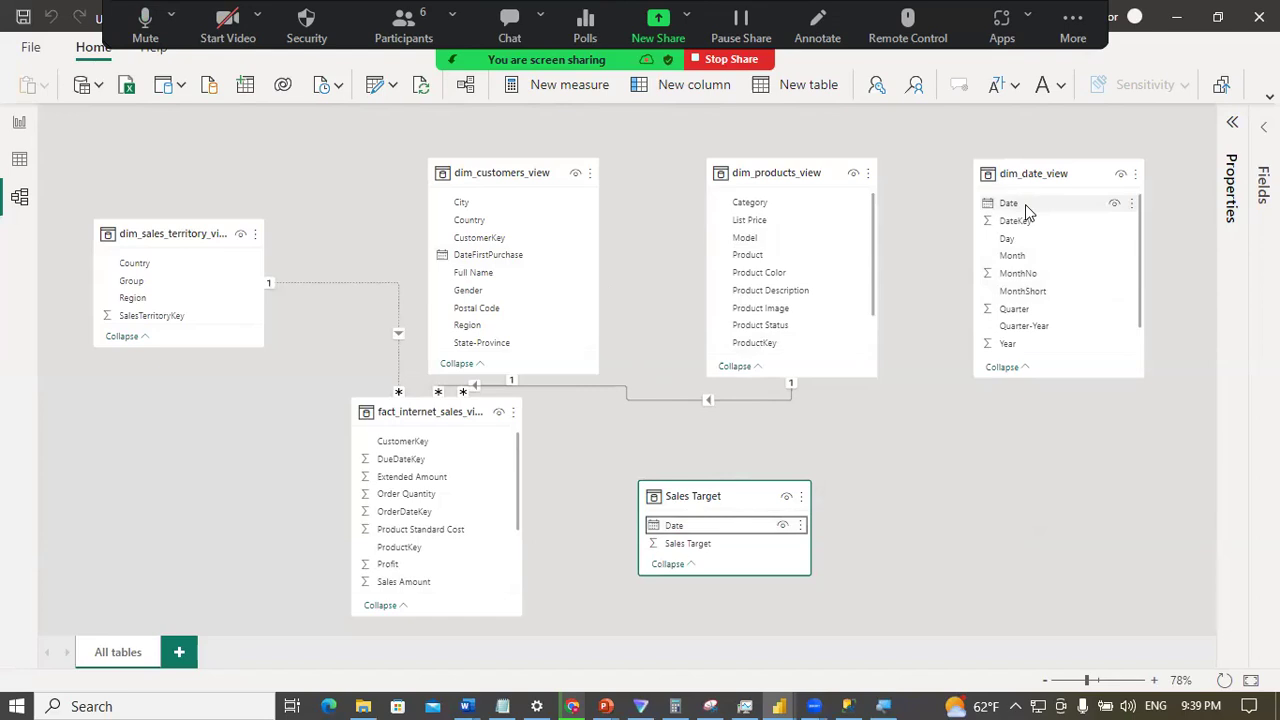
pyautogui.moveTo(1029, 201); pyautogui.dragTo(705, 537)
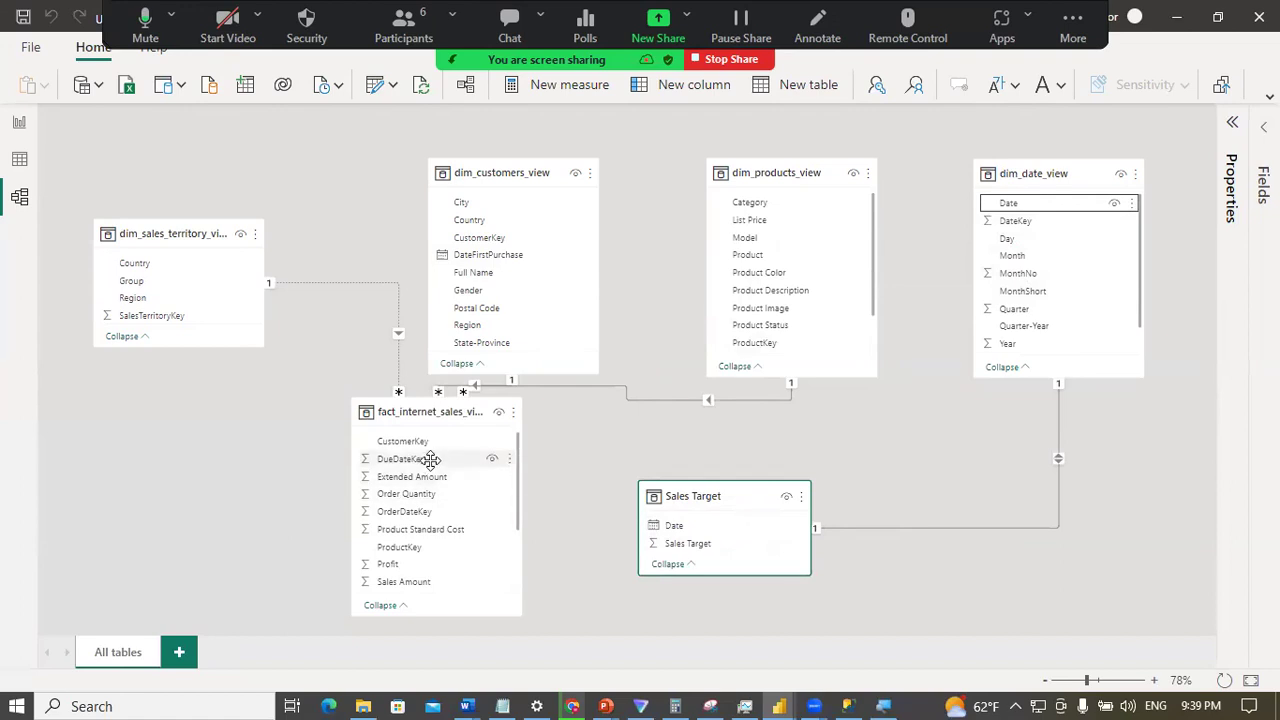
# Step: Check the columns of fact_internet_sales_view and relate its OrderDateKey to the Date column of dim_date_view
pyautogui.click(519, 528)
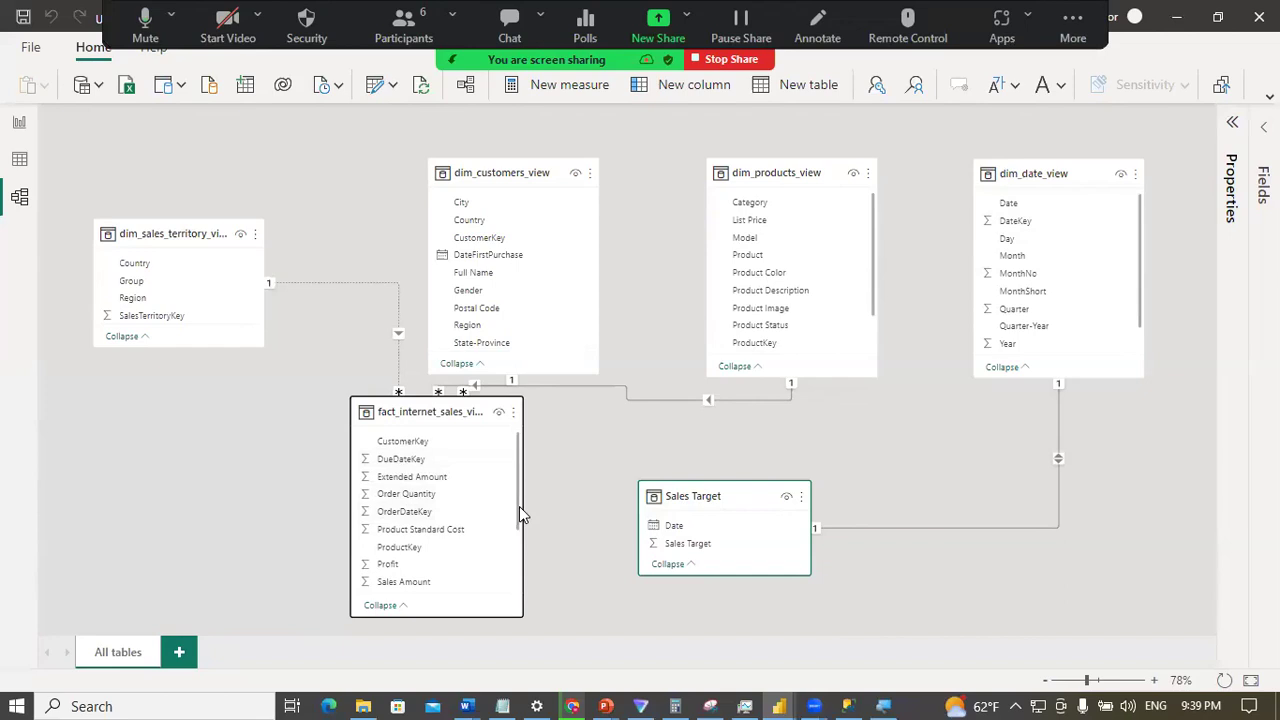
pyautogui.moveTo(517, 513); pyautogui.dragTo(523, 590)
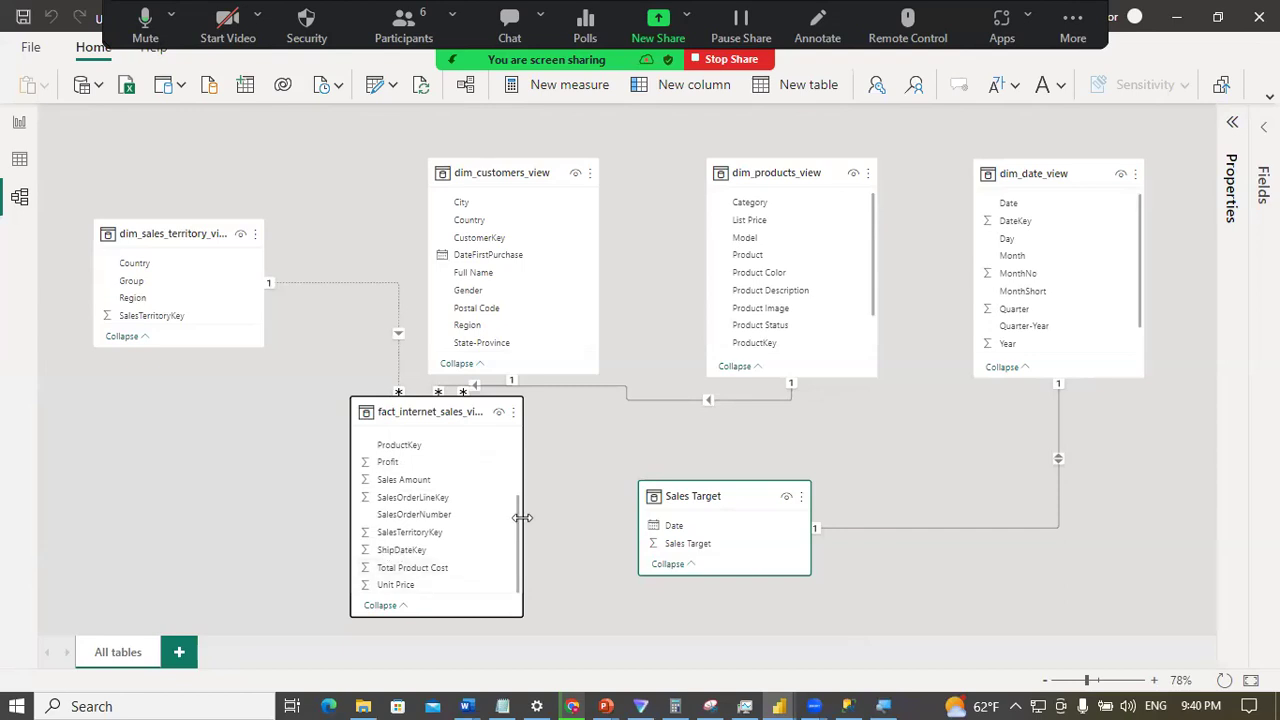
pyautogui.scroll(3, 518, 515)
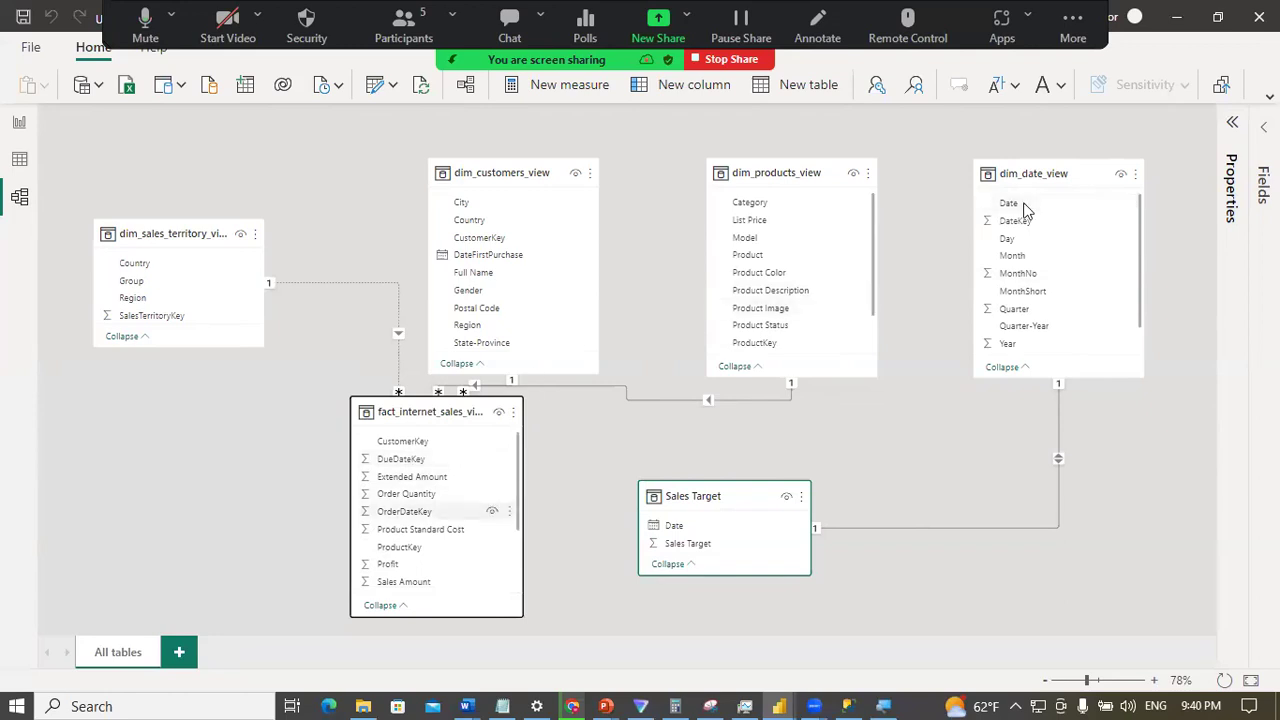
pyautogui.click(406, 516)
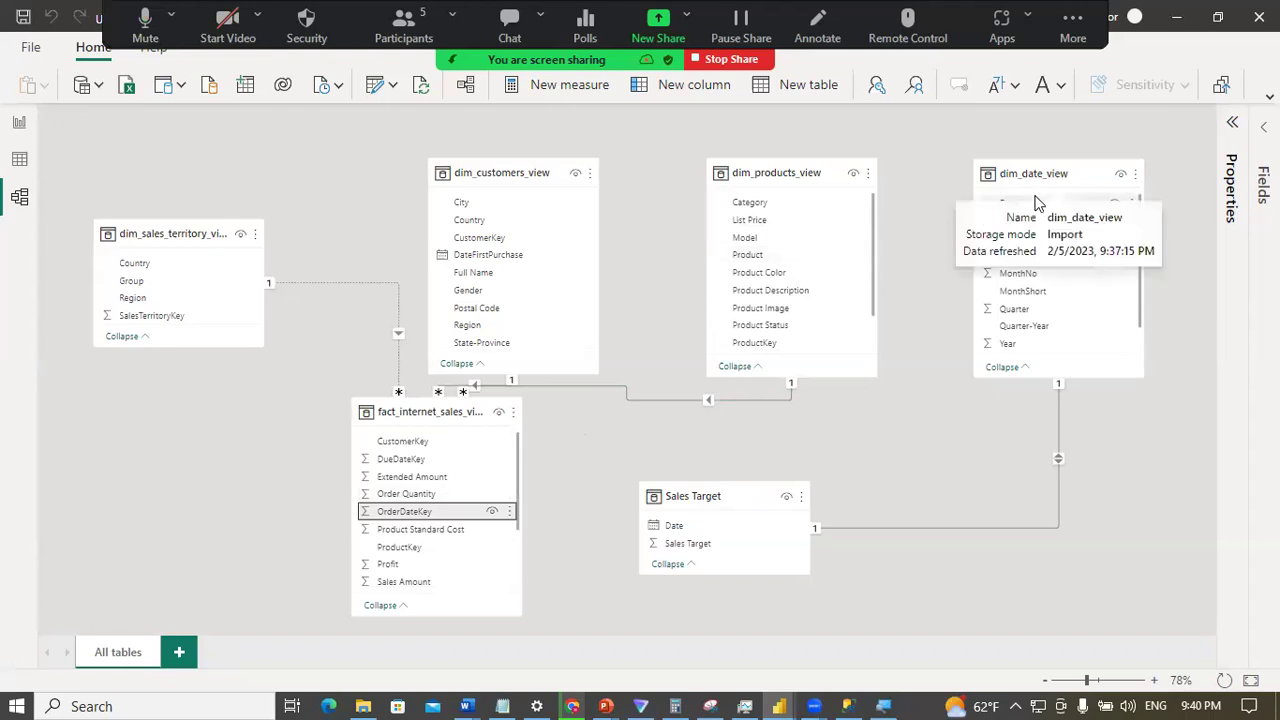
pyautogui.moveTo(1034, 205); pyautogui.dragTo(460, 513)
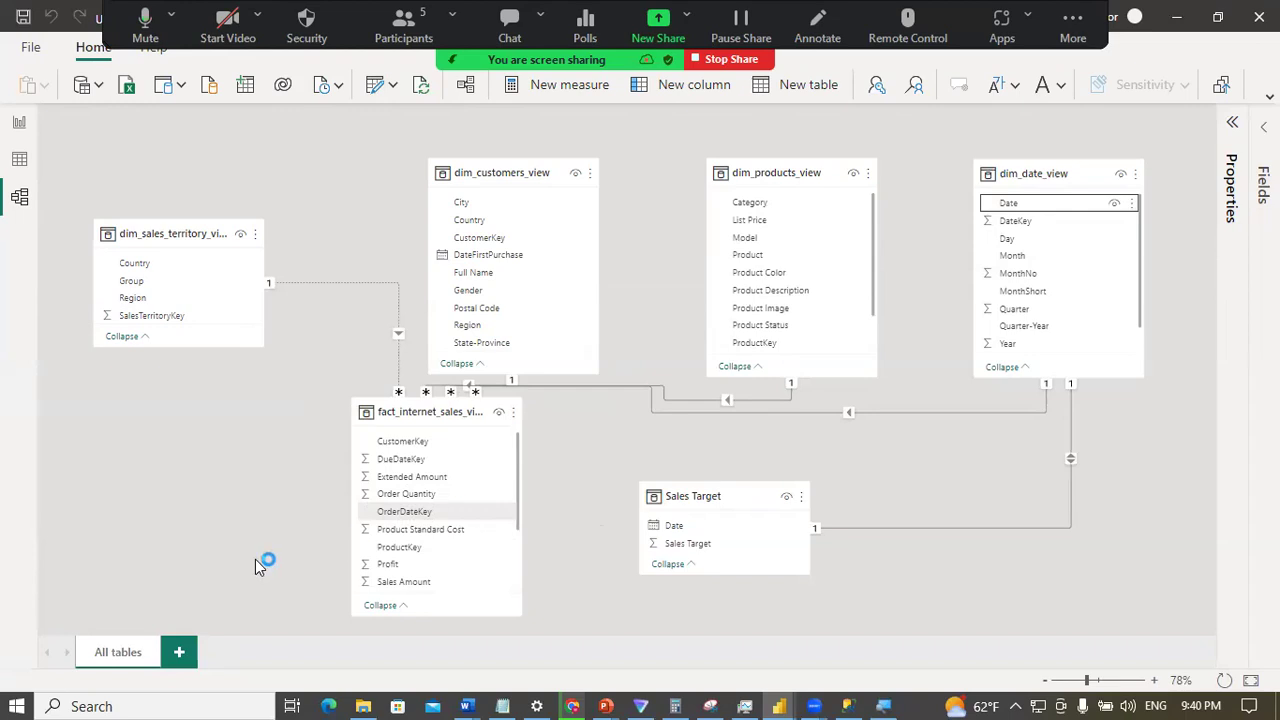
# Step: Edit the dim_date_view to Sales Target relationship, setting its cardinality to One to many (1:*) and cross filter direction to Single
pyautogui.rightClick(1070, 460)
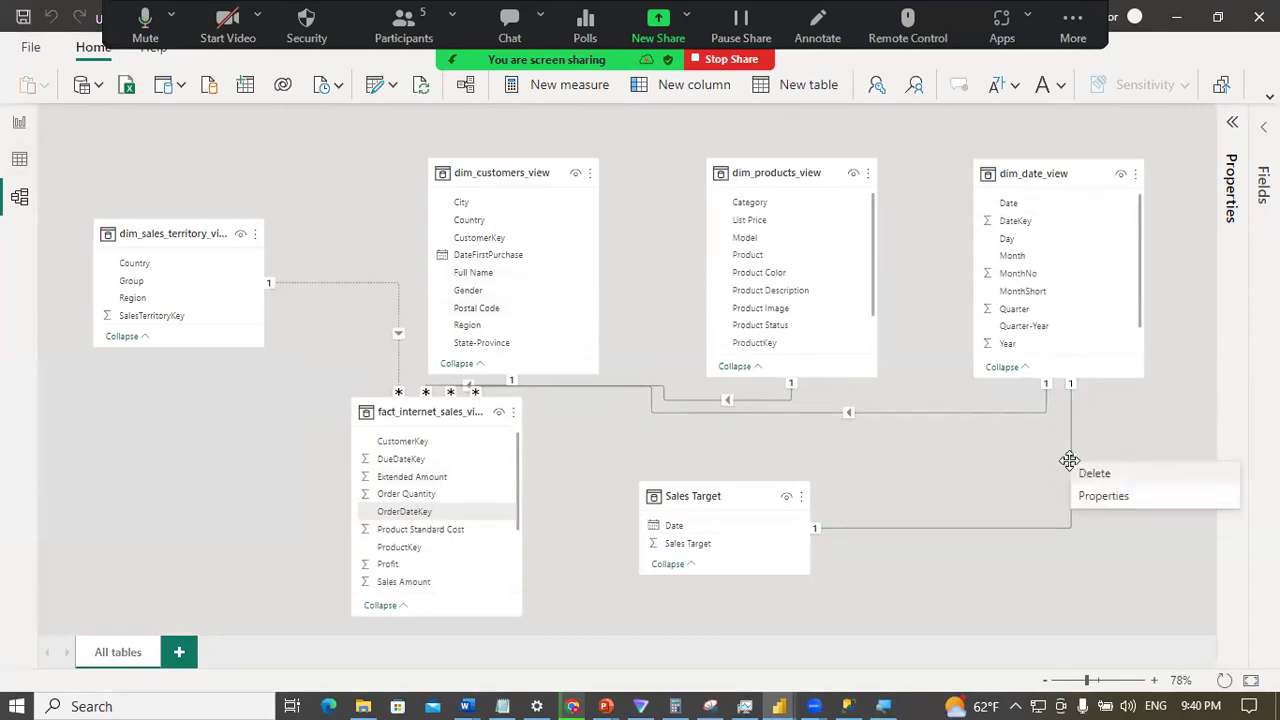
pyautogui.click(1100, 498)
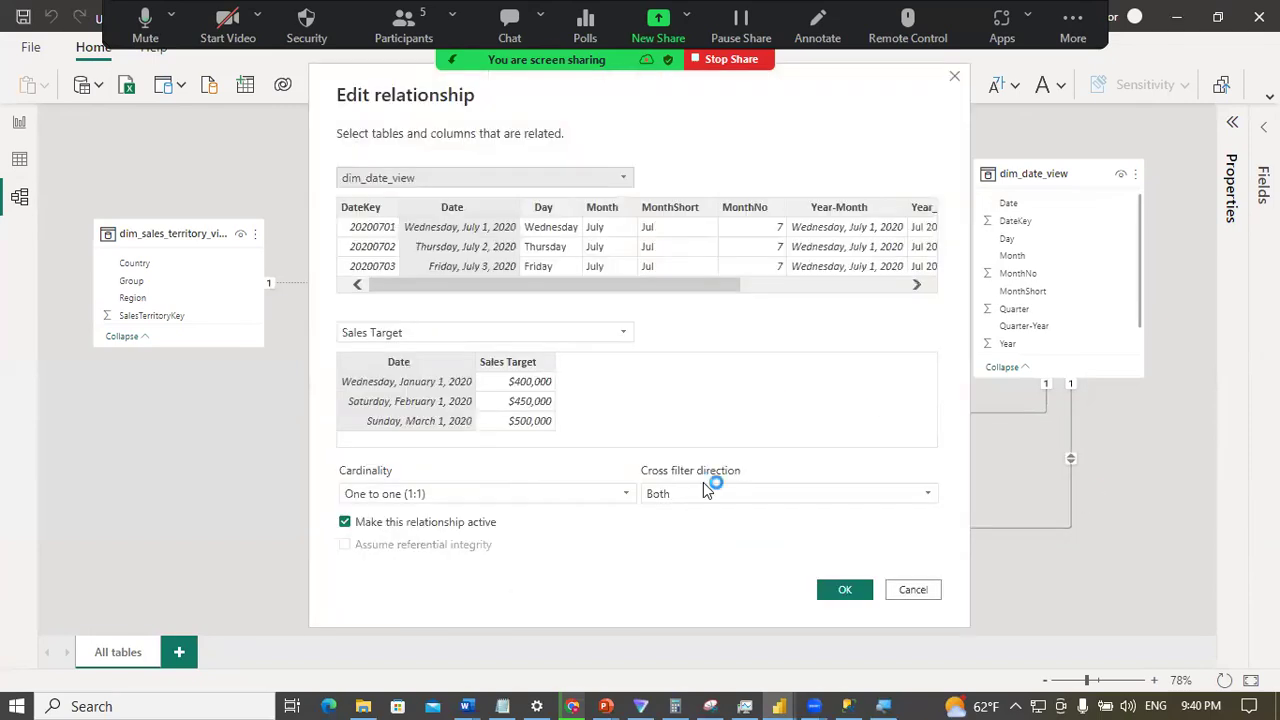
pyautogui.click(415, 495)
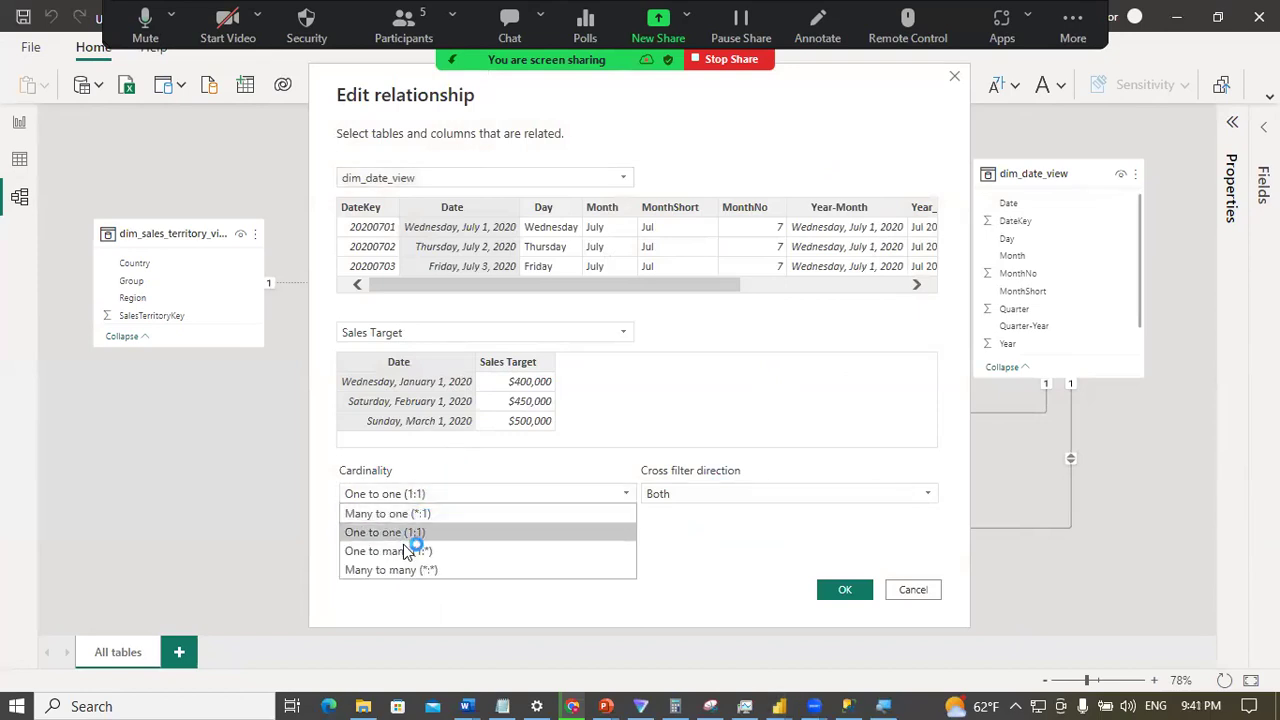
pyautogui.click(420, 541)
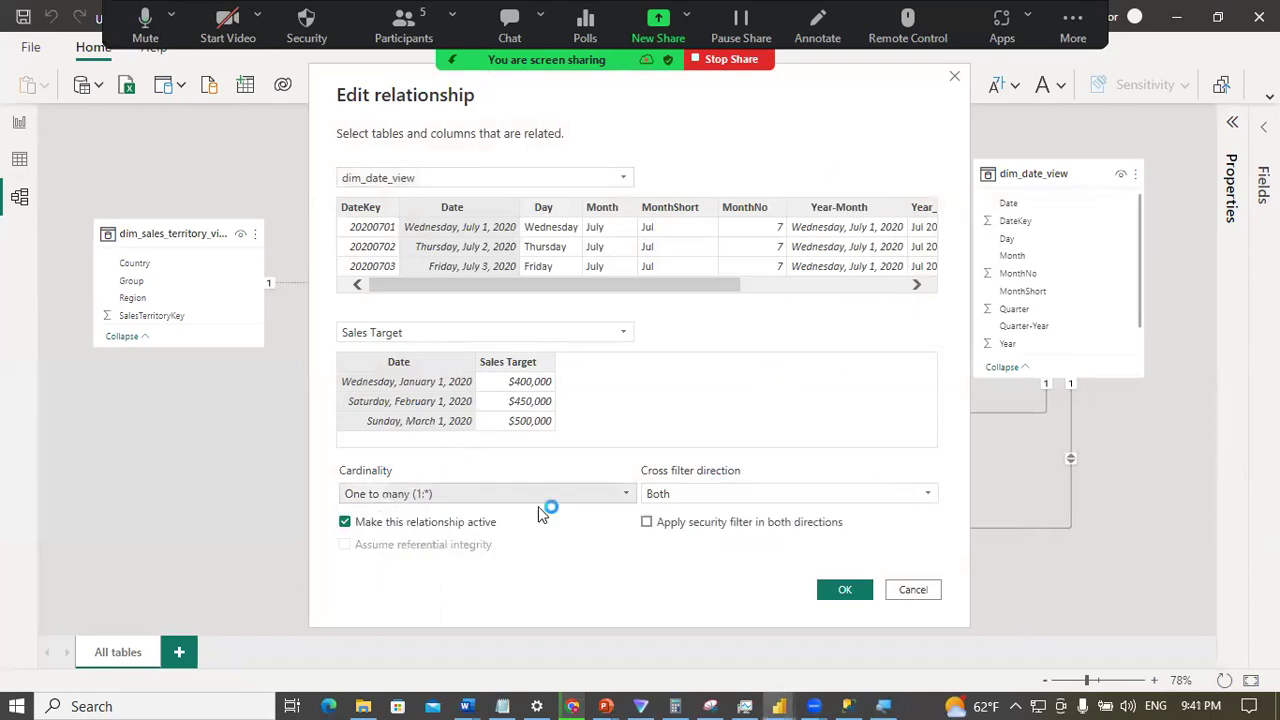
pyautogui.click(713, 500)
pyautogui.click(703, 517)
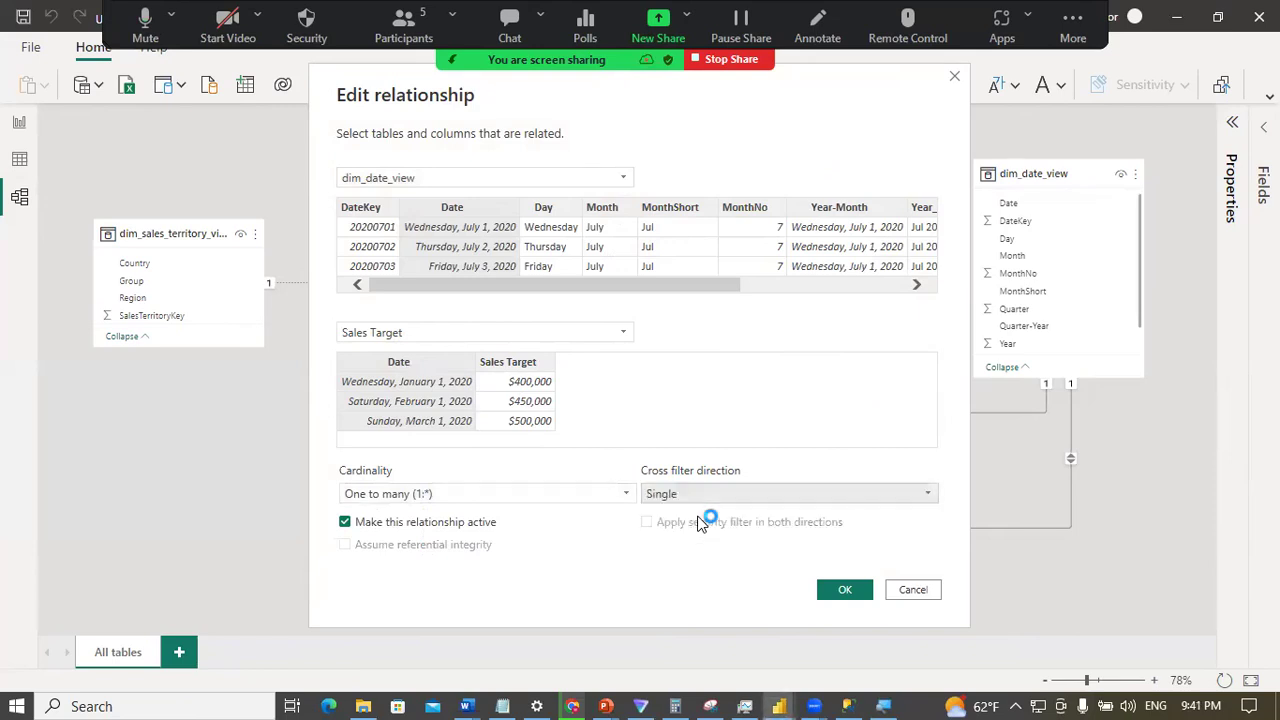
pyautogui.click(845, 590)
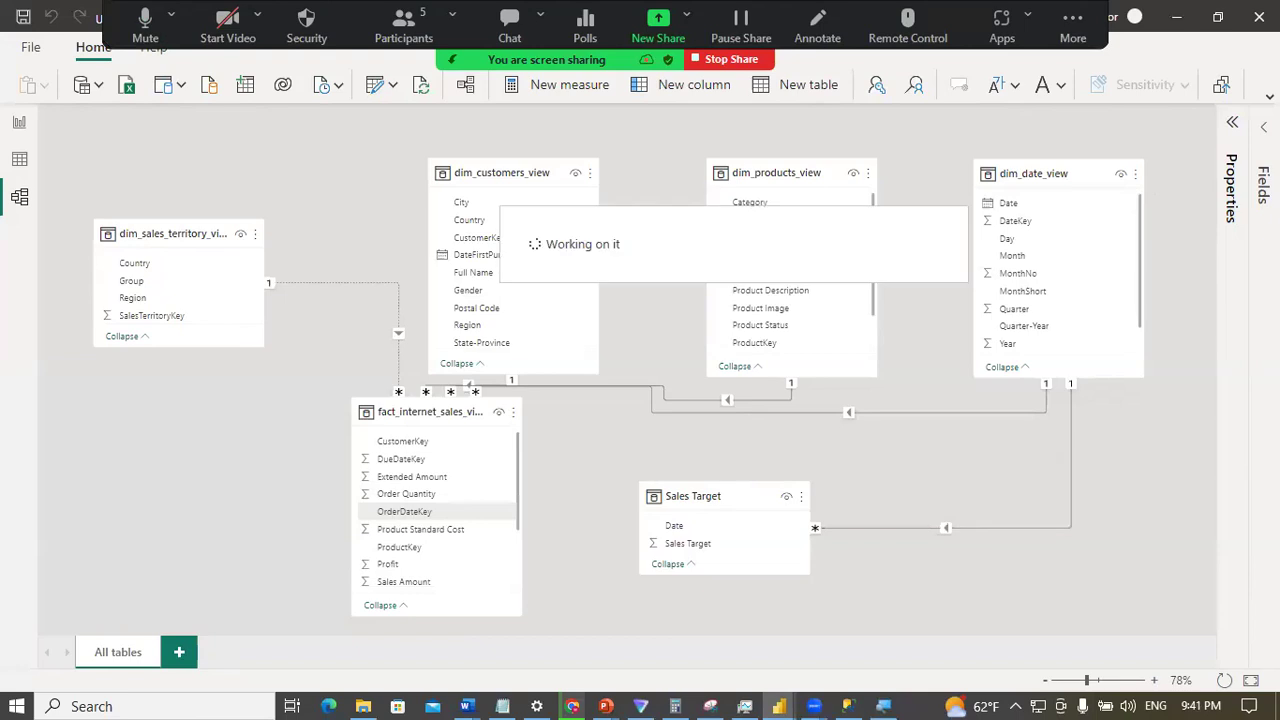
# Step: Hide the DueDateKey, OrderDateKey and ProductKey columns of fact_internet_sales_view from the report view
pyautogui.click(1264, 128)
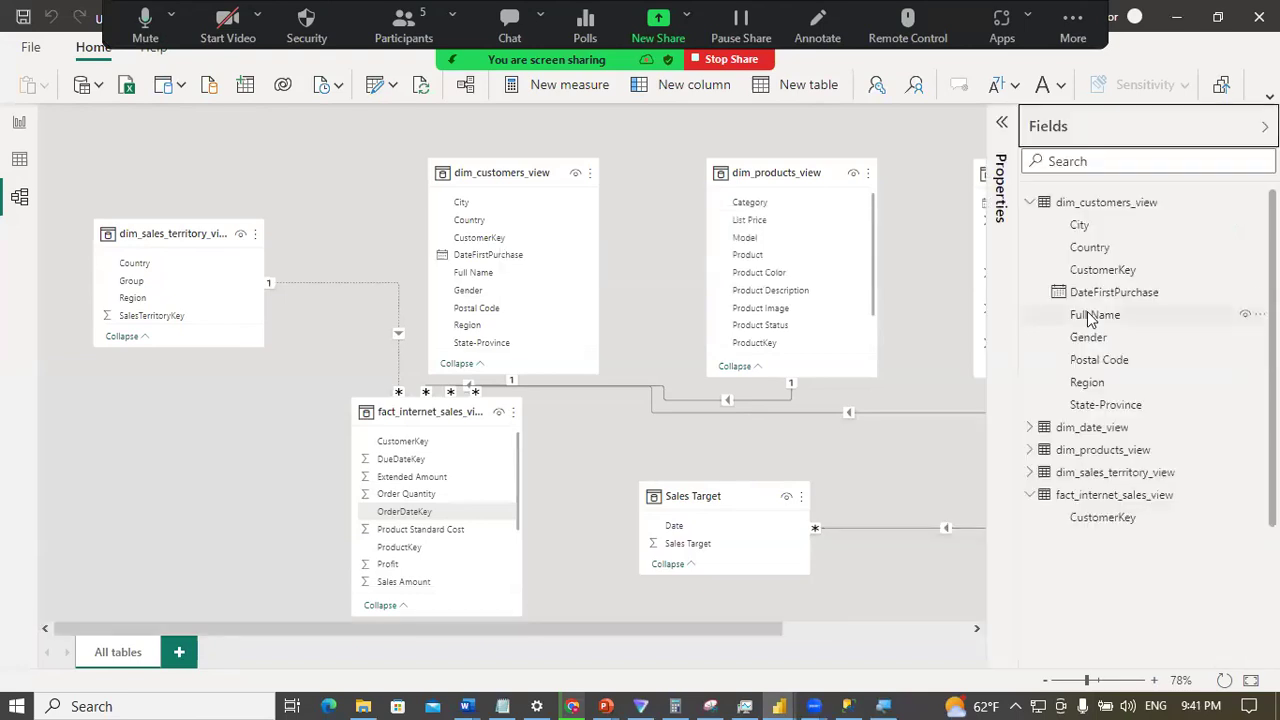
pyautogui.click(1035, 489)
pyautogui.click(1035, 489)
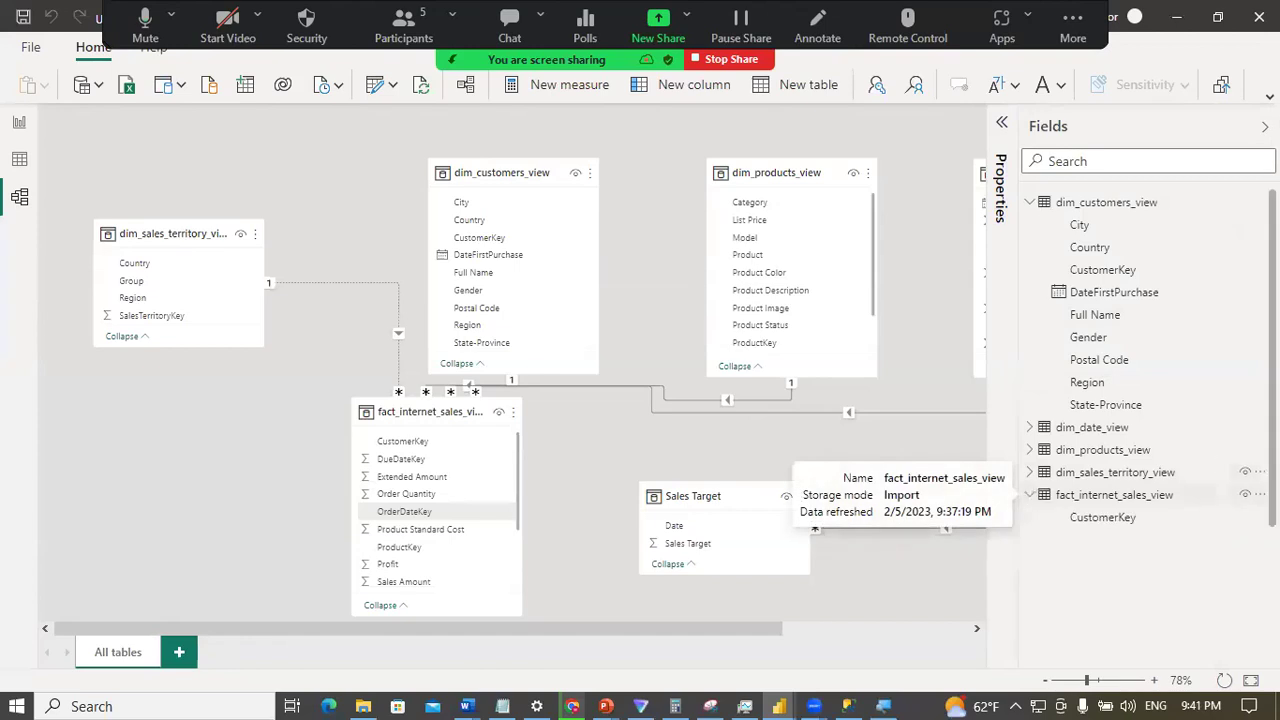
pyautogui.scroll(-3, 1118, 388)
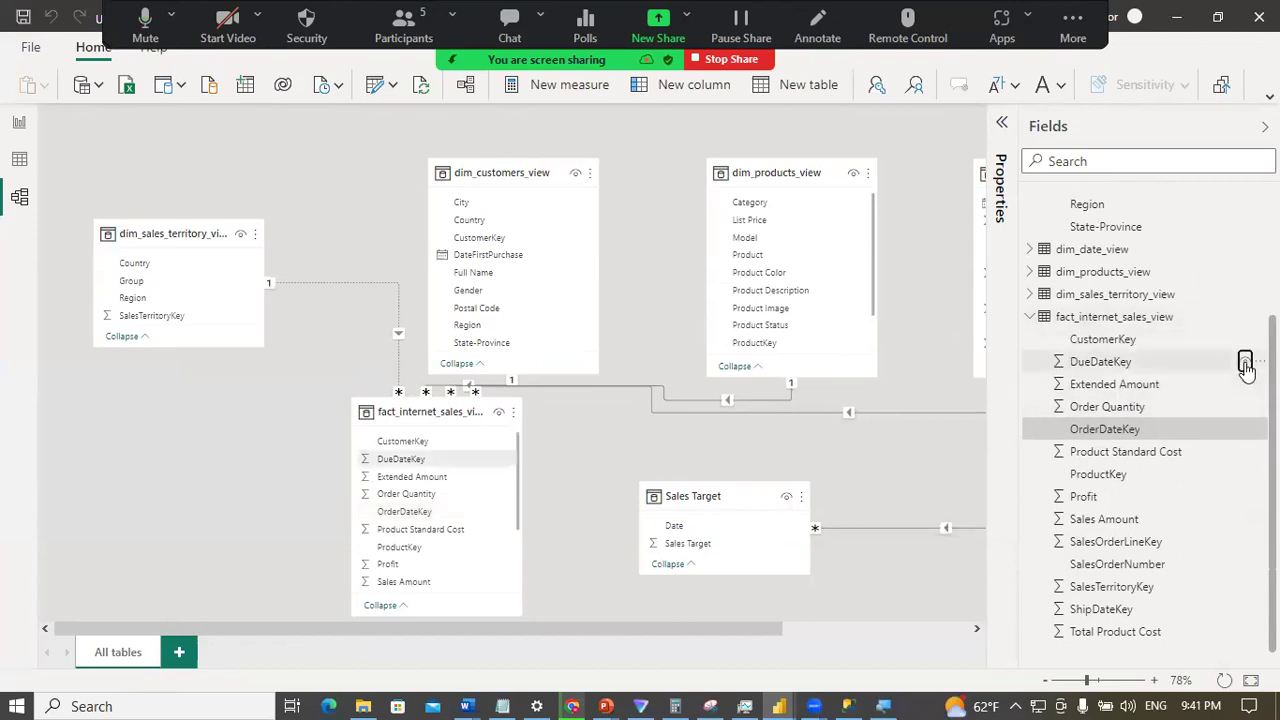
pyautogui.click(1245, 366)
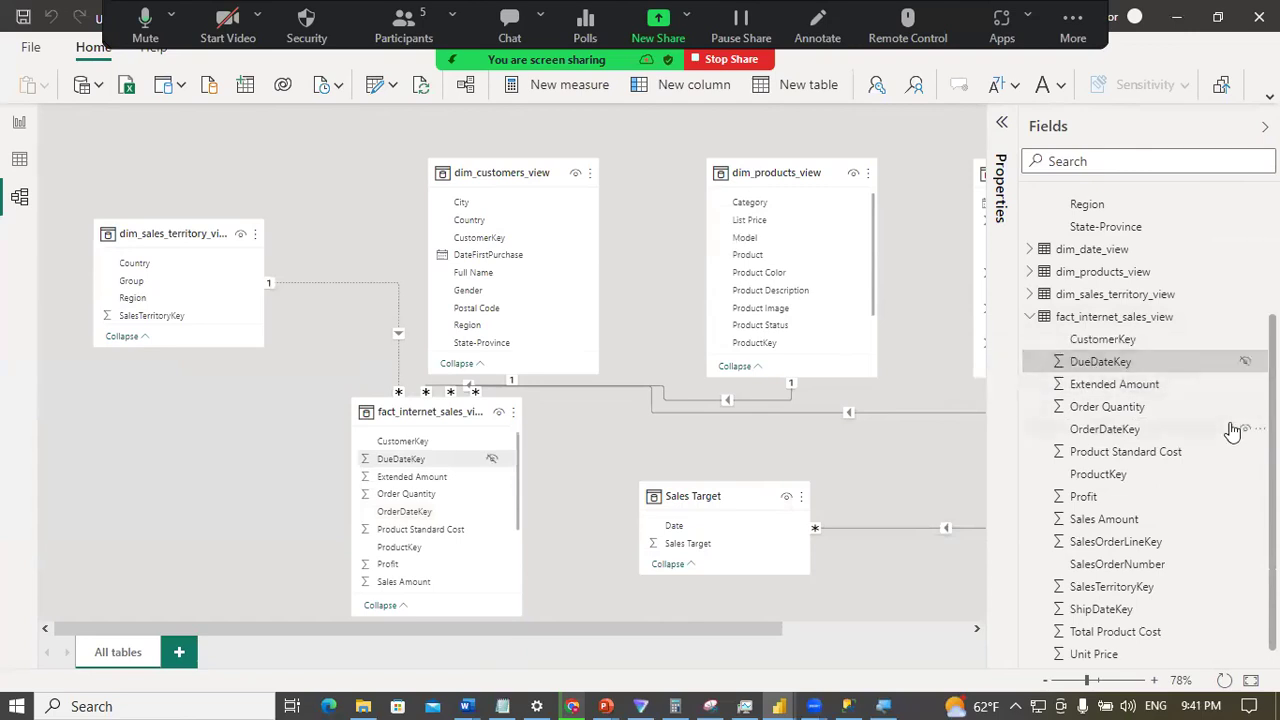
pyautogui.click(1240, 430)
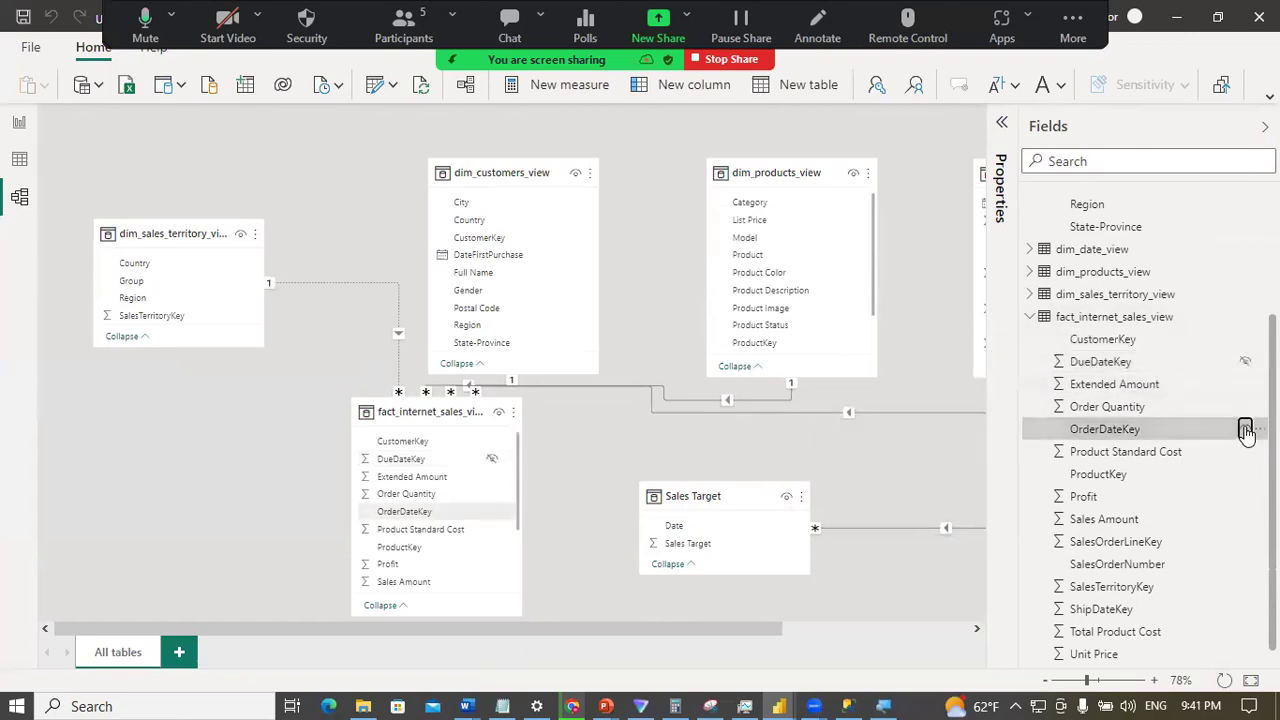
pyautogui.click(1245, 429)
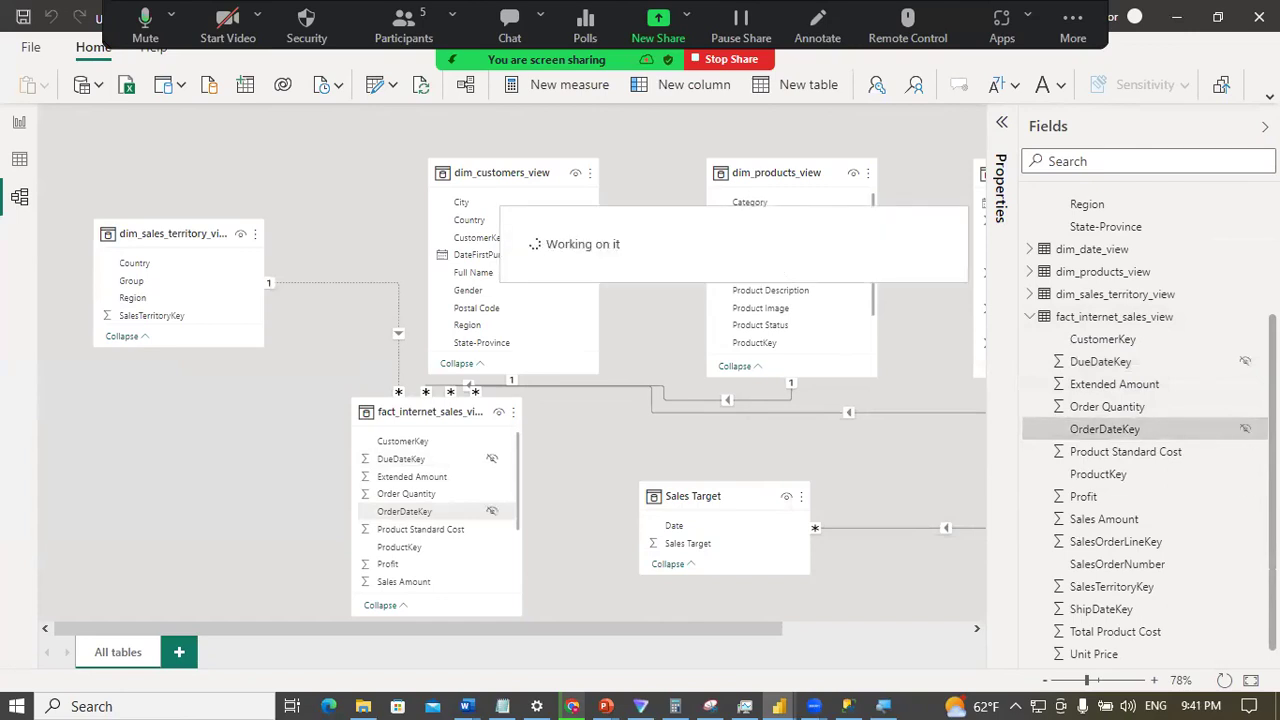
pyautogui.click(1244, 476)
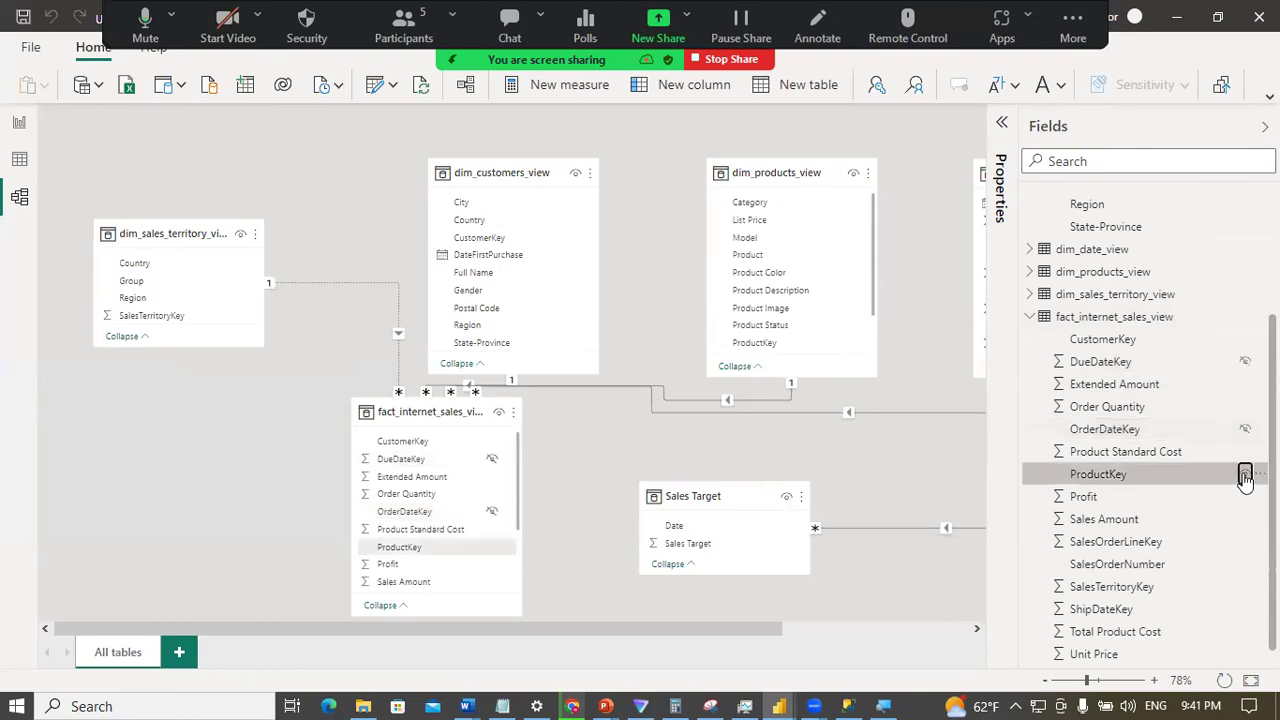
pyautogui.click(1245, 476)
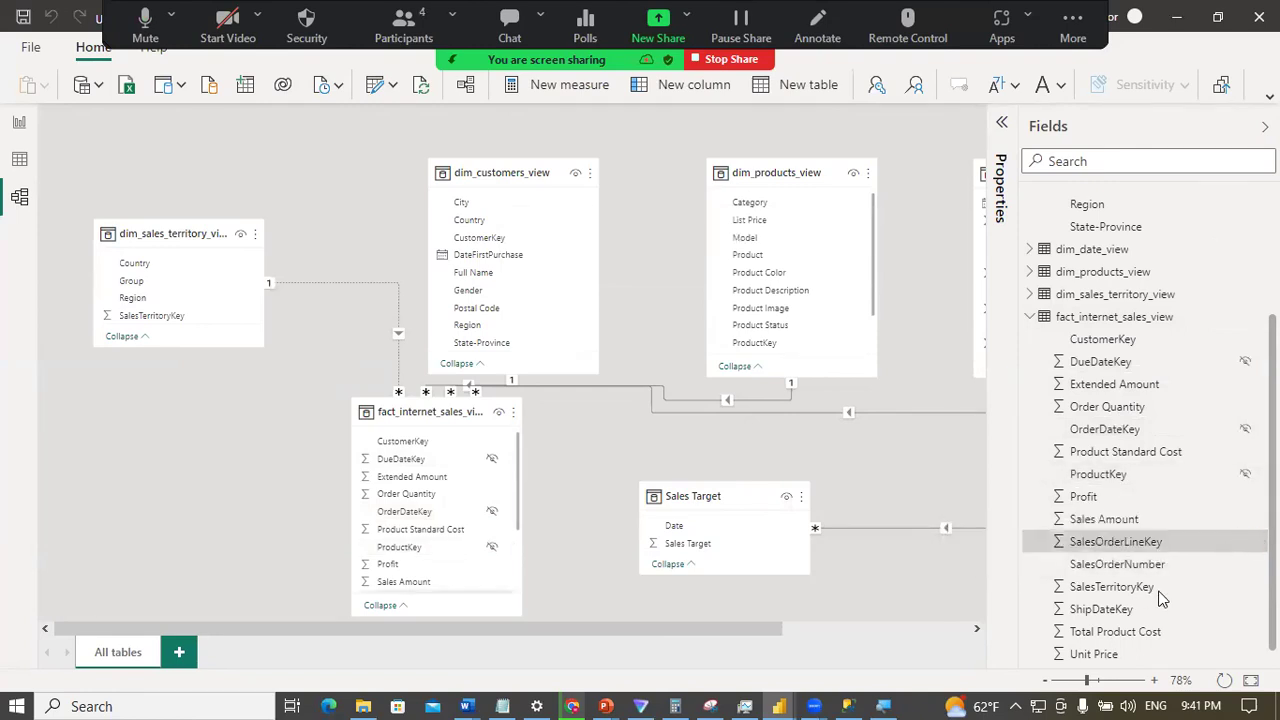
# Step: Hide the SalesOrderLineKey, SalesTerritoryKey, ShipDateKey and CustomerKey columns of fact_internet_sales_view from the report view
pyautogui.click(1245, 586)
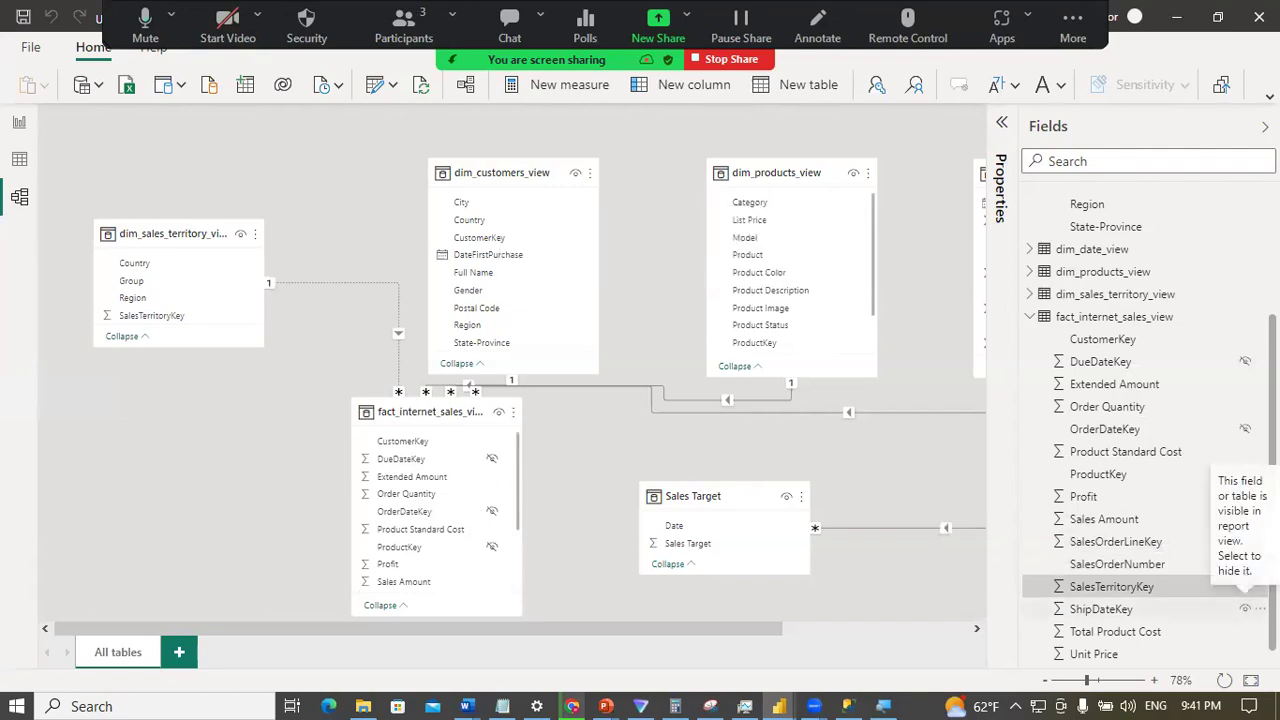
pyautogui.click(1245, 609)
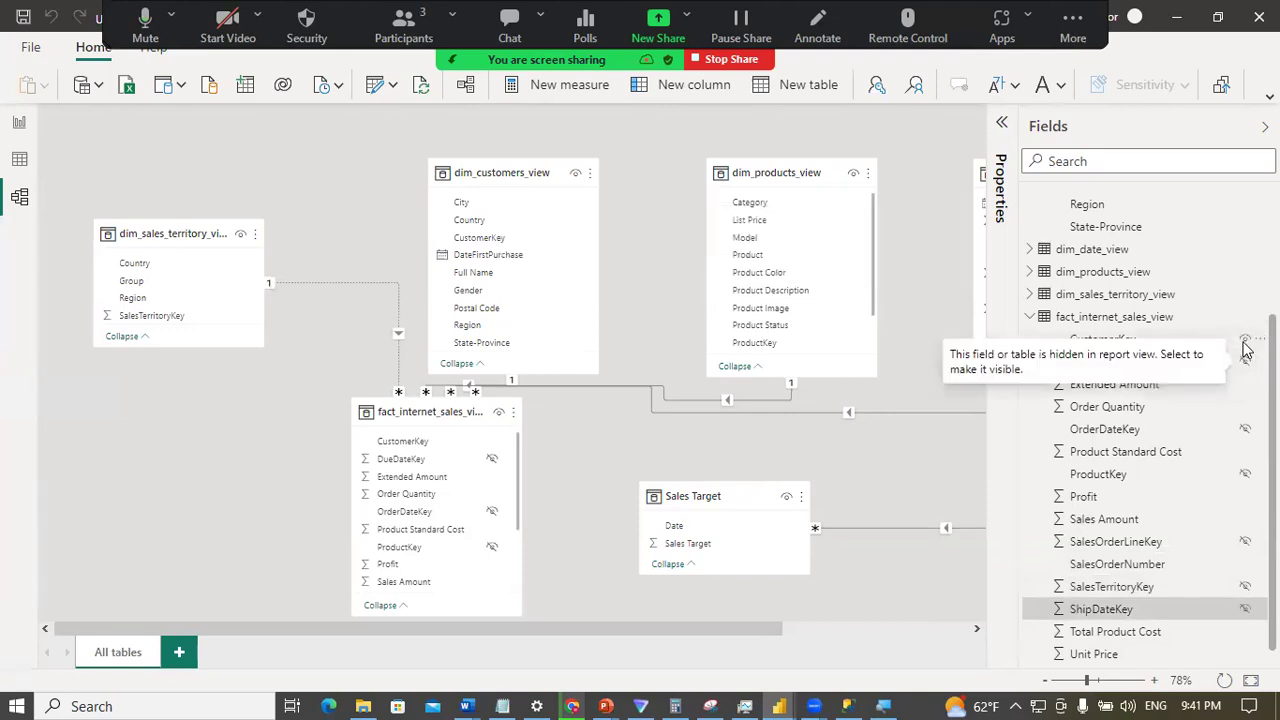
pyautogui.click(1244, 342)
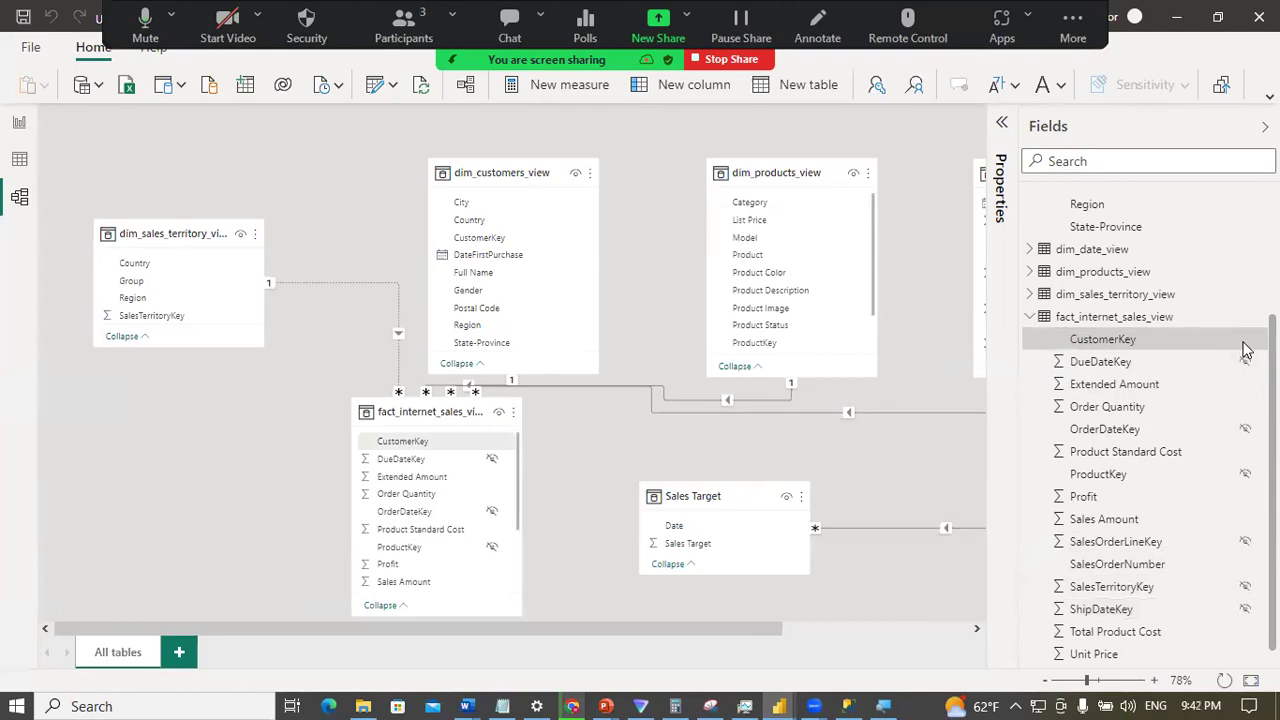
pyautogui.click(1244, 345)
# Step: Collapse fact_internet_sales_view and hide the Date column of the Sales Target table from the report view
pyautogui.click(1030, 316)
pyautogui.click(1031, 518)
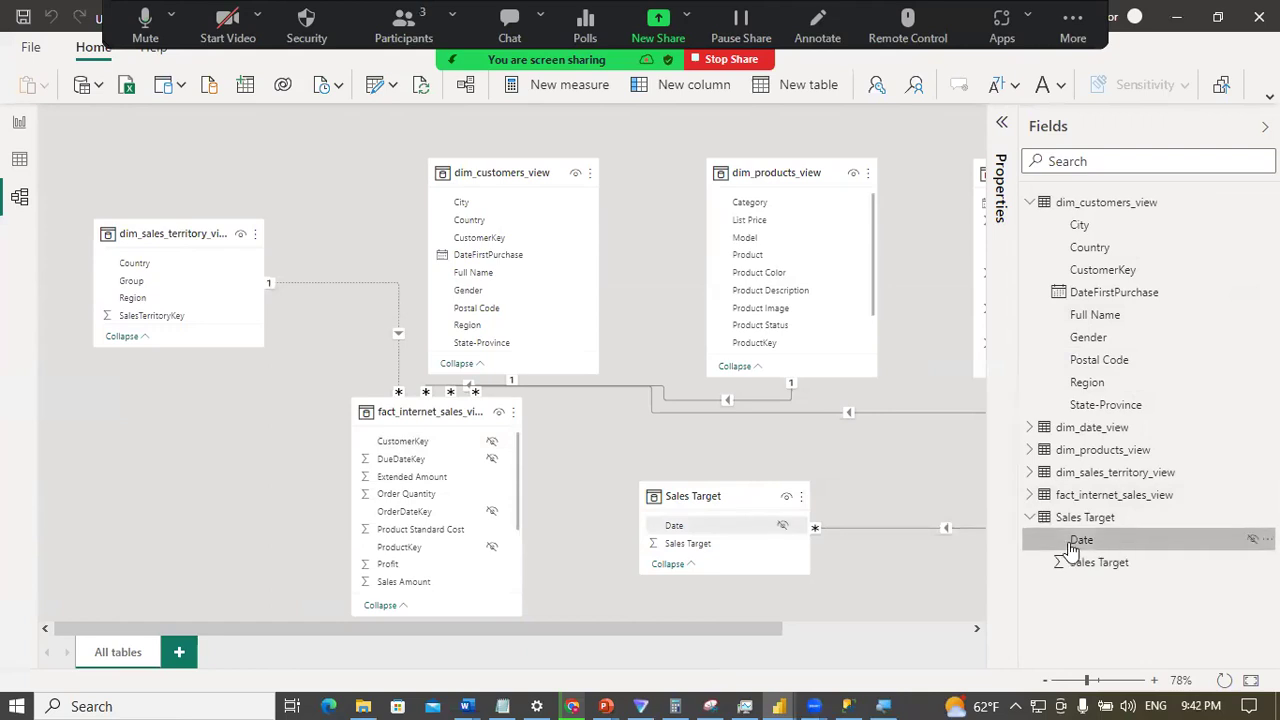
pyautogui.click(1031, 519)
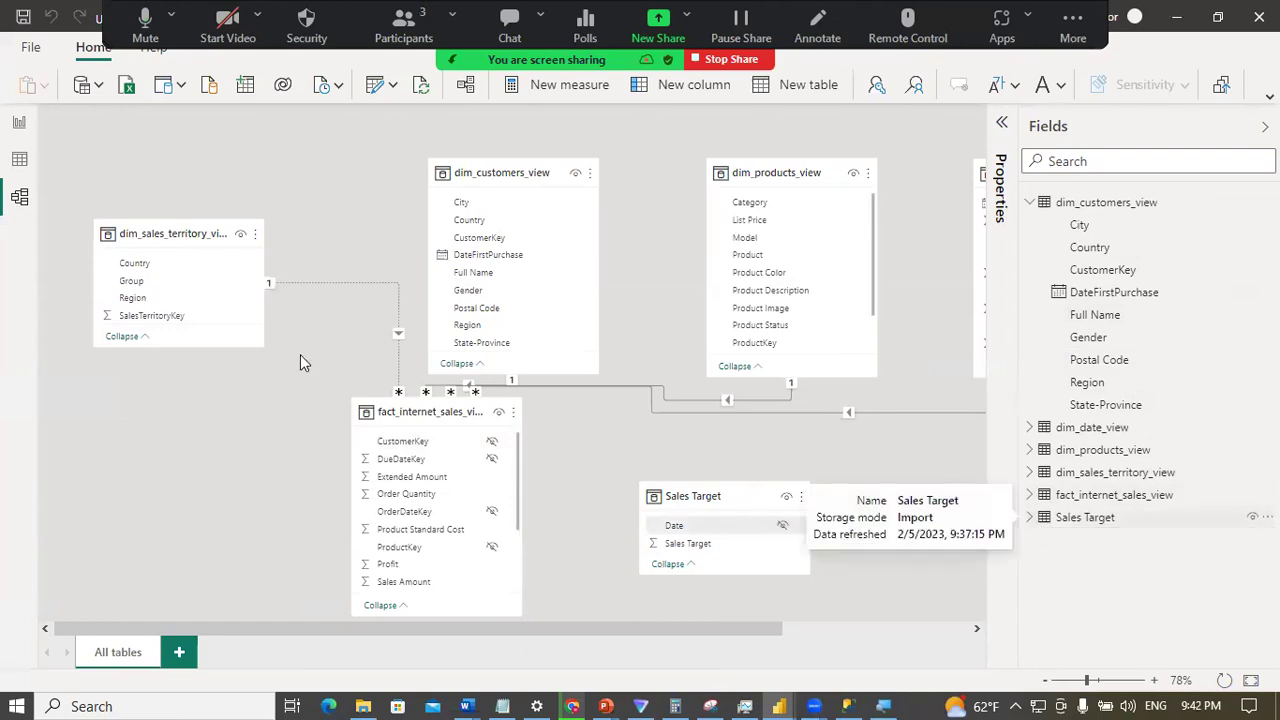
# Step: Open the report view, look over the finished sales dashboard in the Portfolio Dashboard file, and return to the untitled report
pyautogui.click(19, 123)
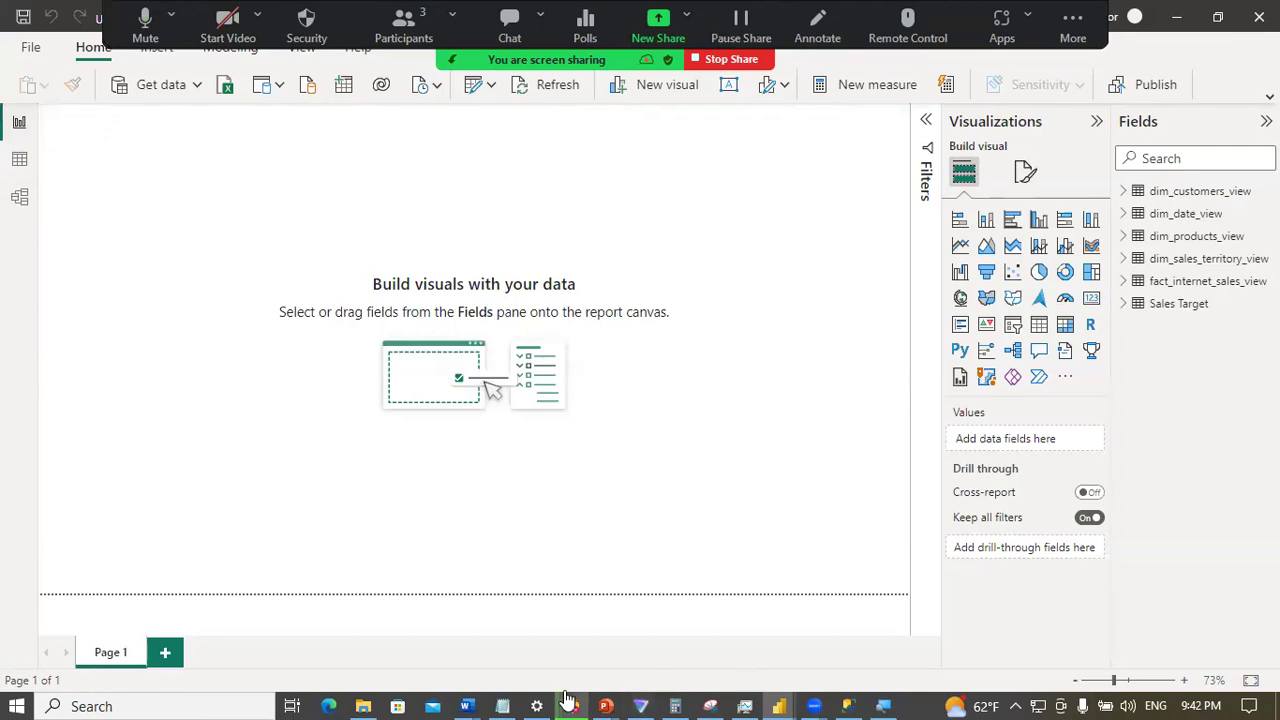
pyautogui.moveTo(697, 697)
pyautogui.moveTo(777, 704)
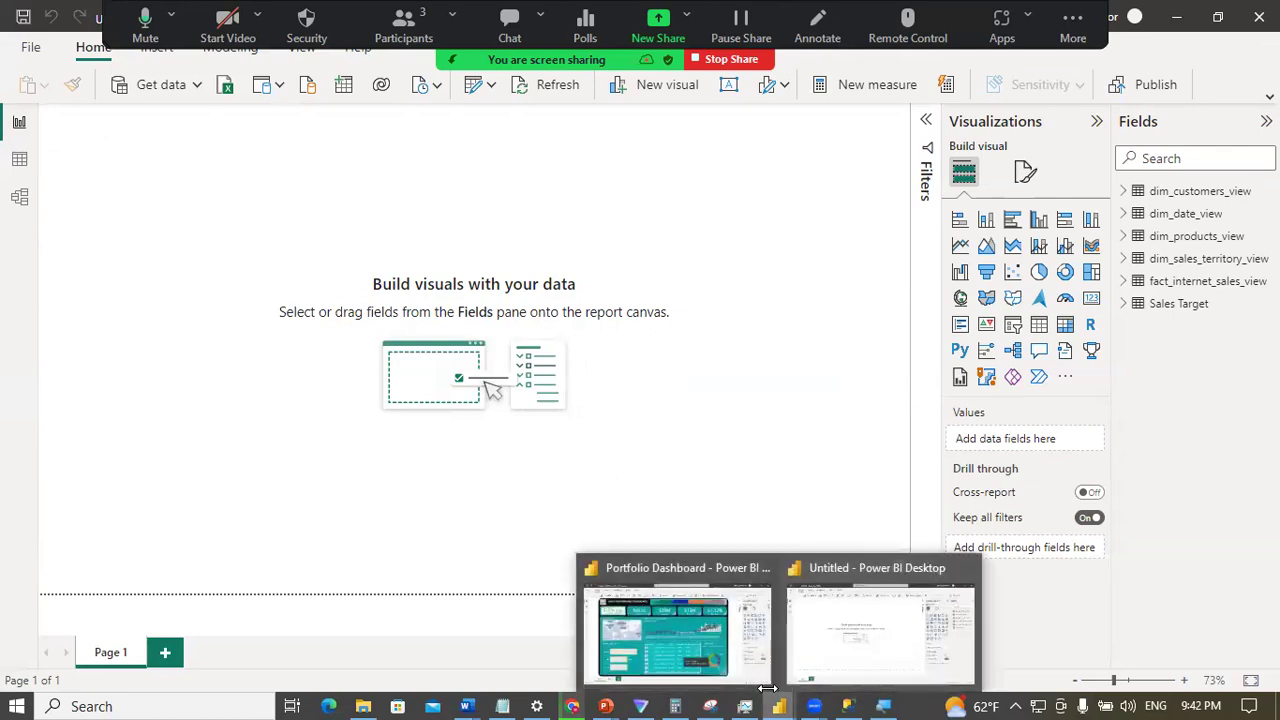
pyautogui.click(697, 641)
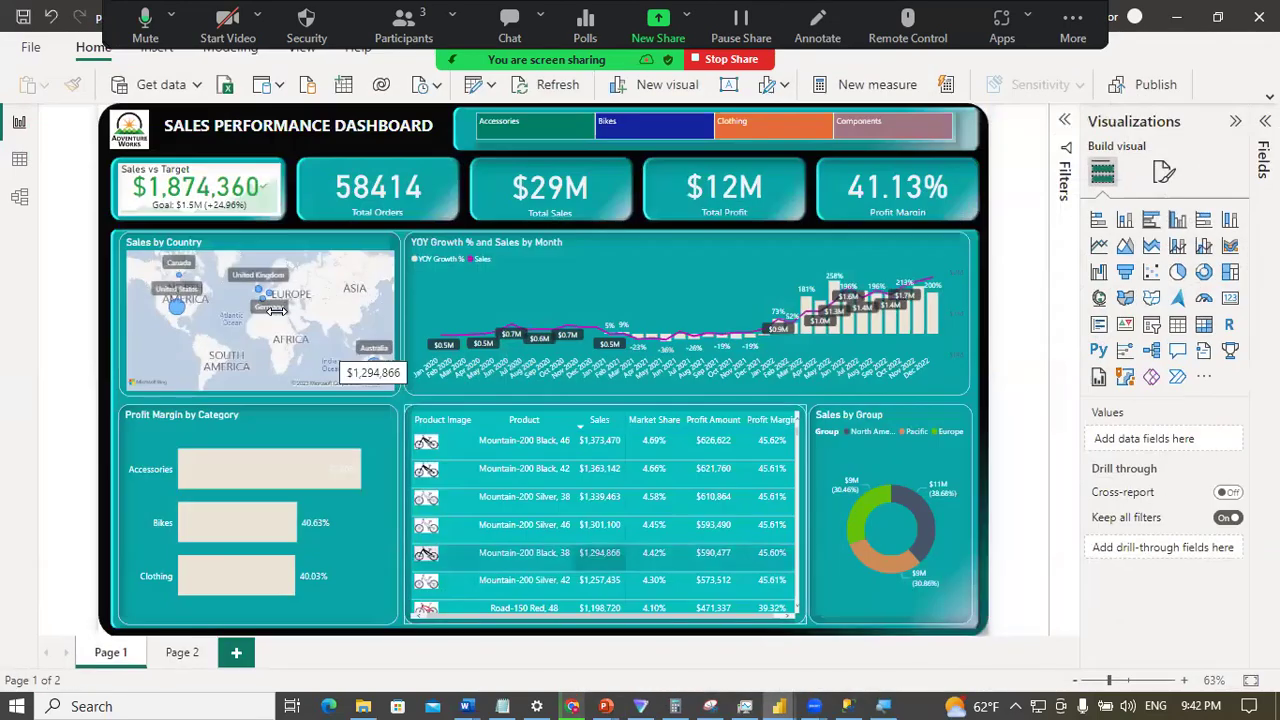
pyautogui.moveTo(782, 694)
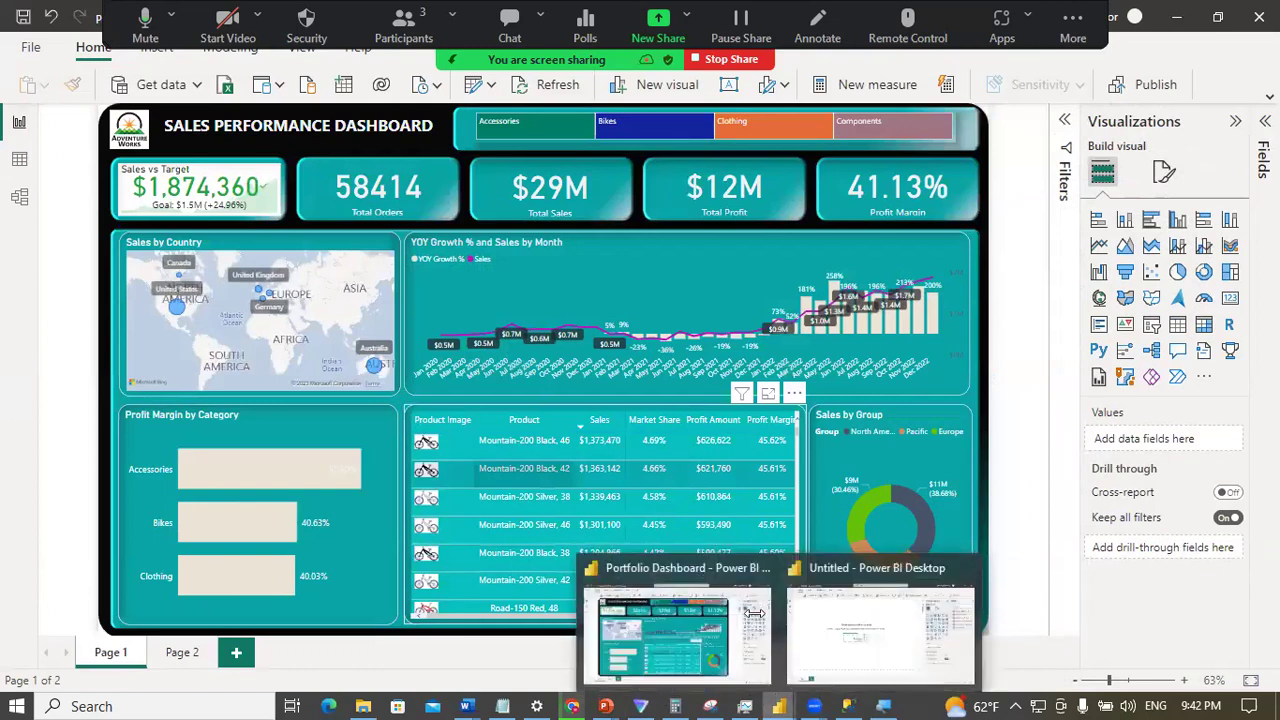
pyautogui.hotkey('alt', 'Tab')
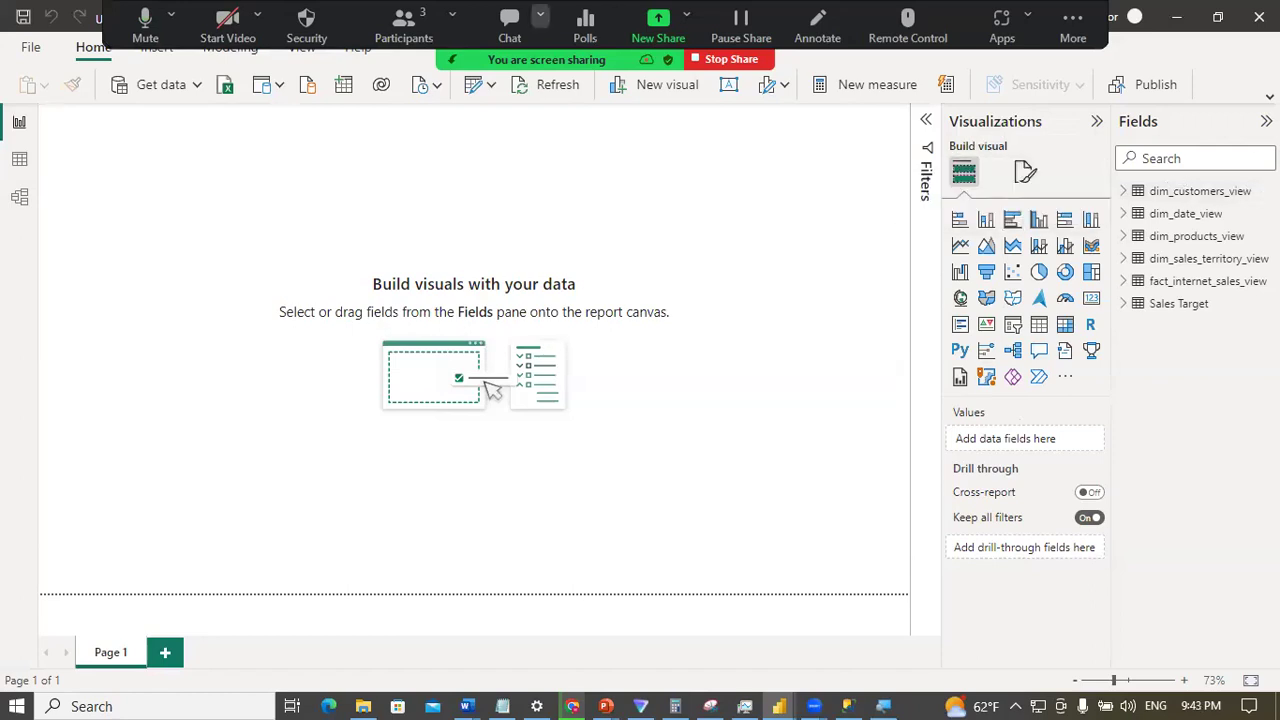
# Step: Start a new calculated table with the formula Key Measures = {BLANK()}
pyautogui.moveTo(306, 25); pyautogui.dragTo(430, 88)
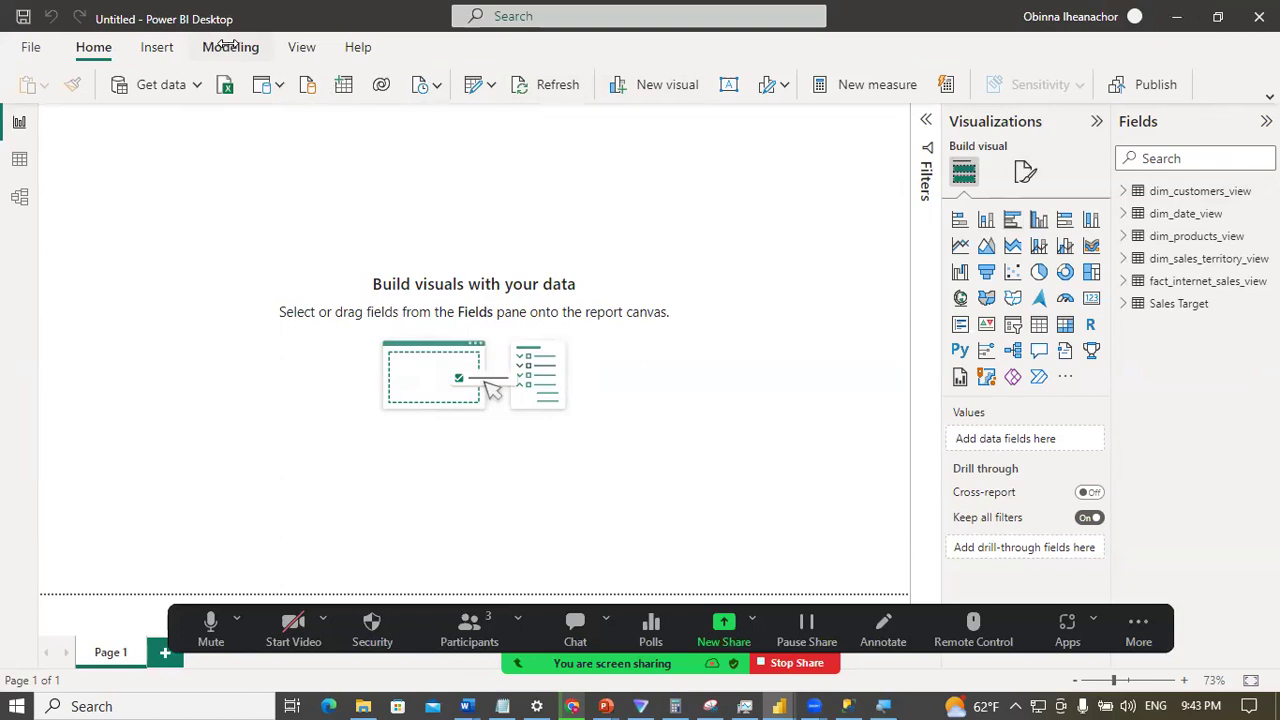
pyautogui.click(224, 45)
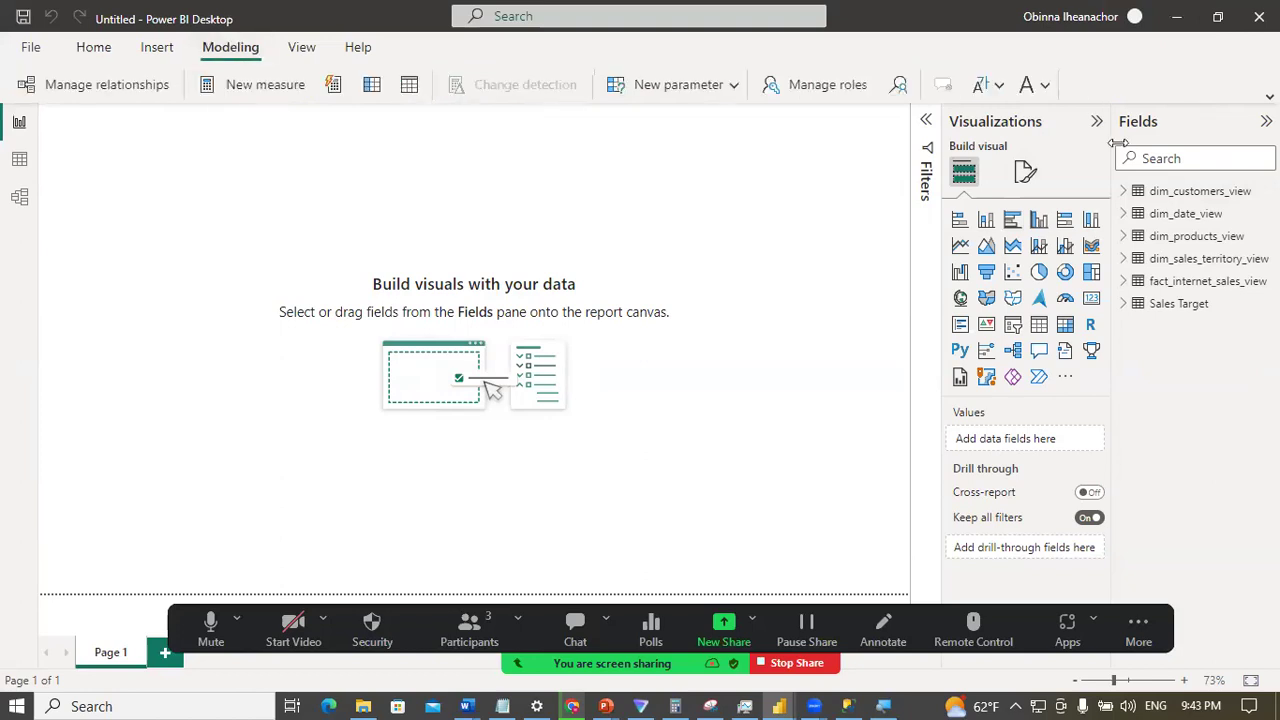
pyautogui.click(1180, 190)
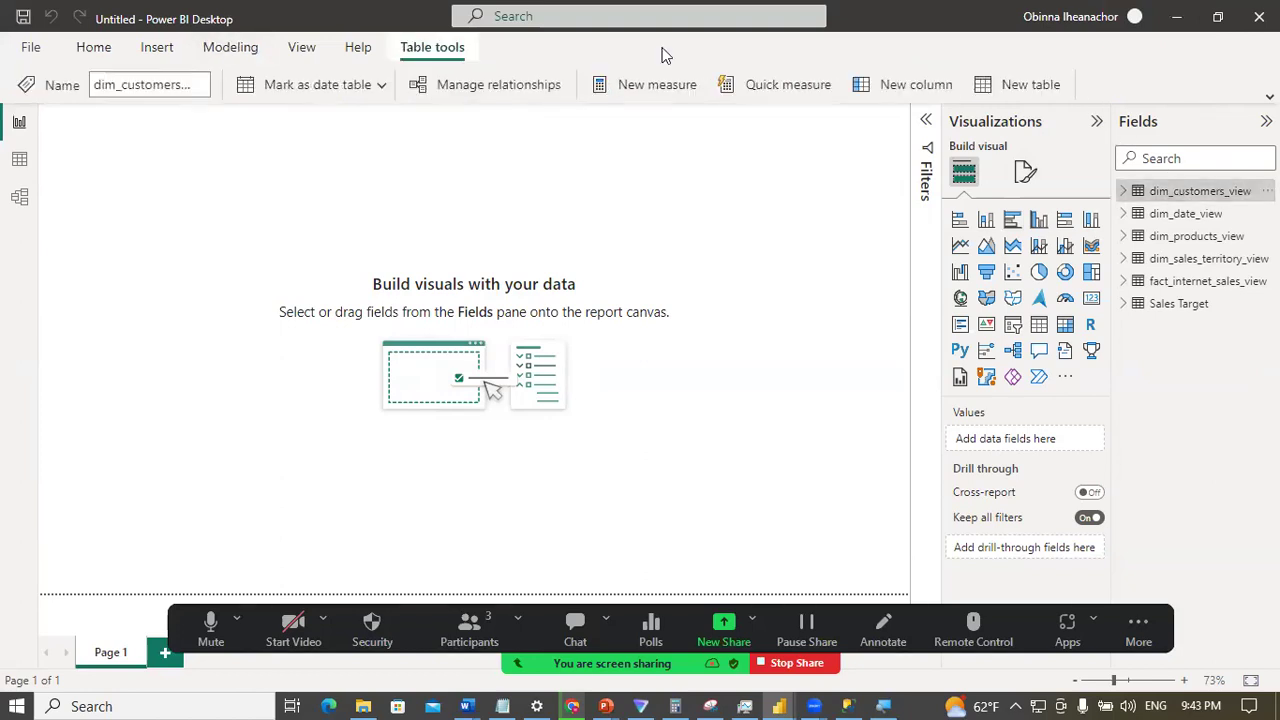
pyautogui.click(1027, 86)
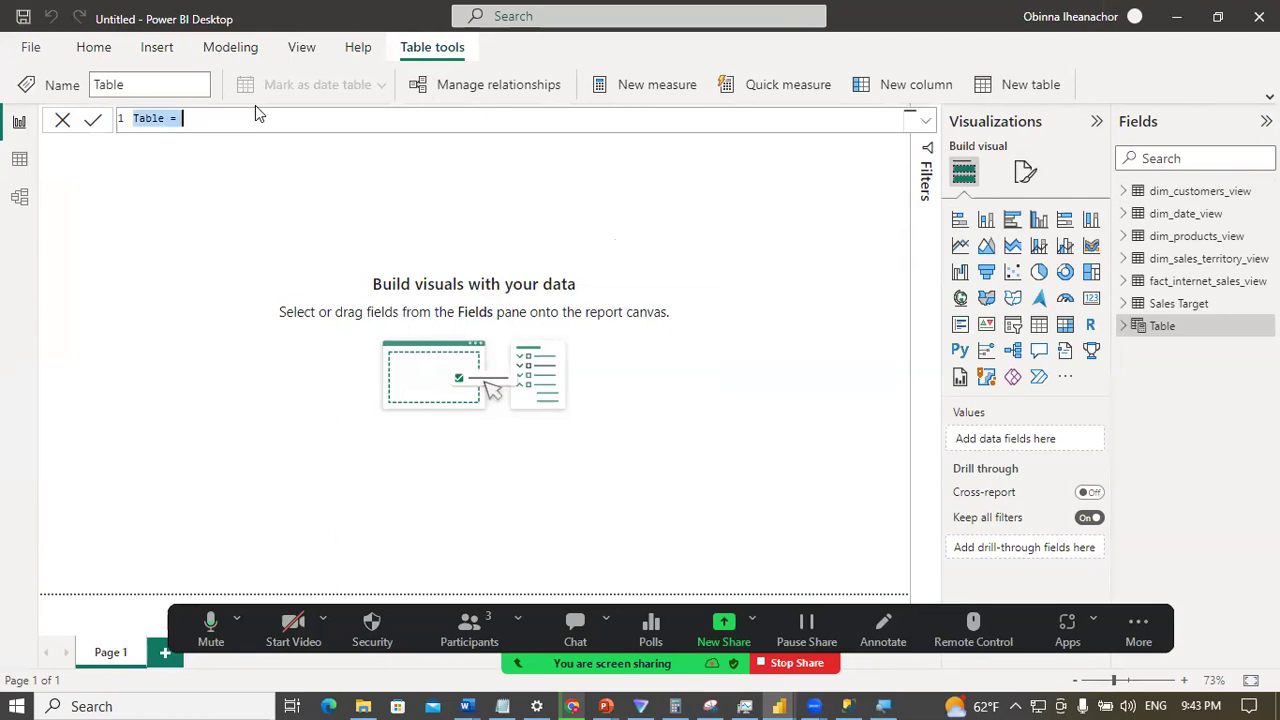
pyautogui.write('Key')
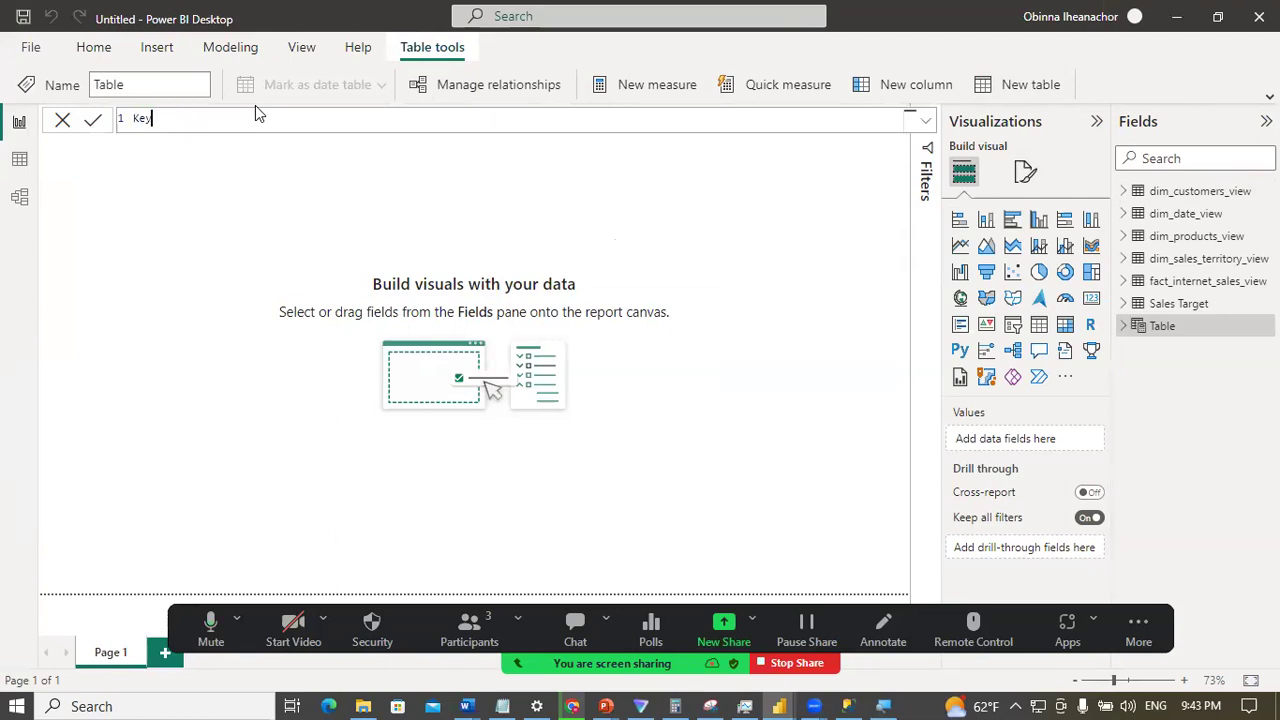
pyautogui.write(' Measures =')
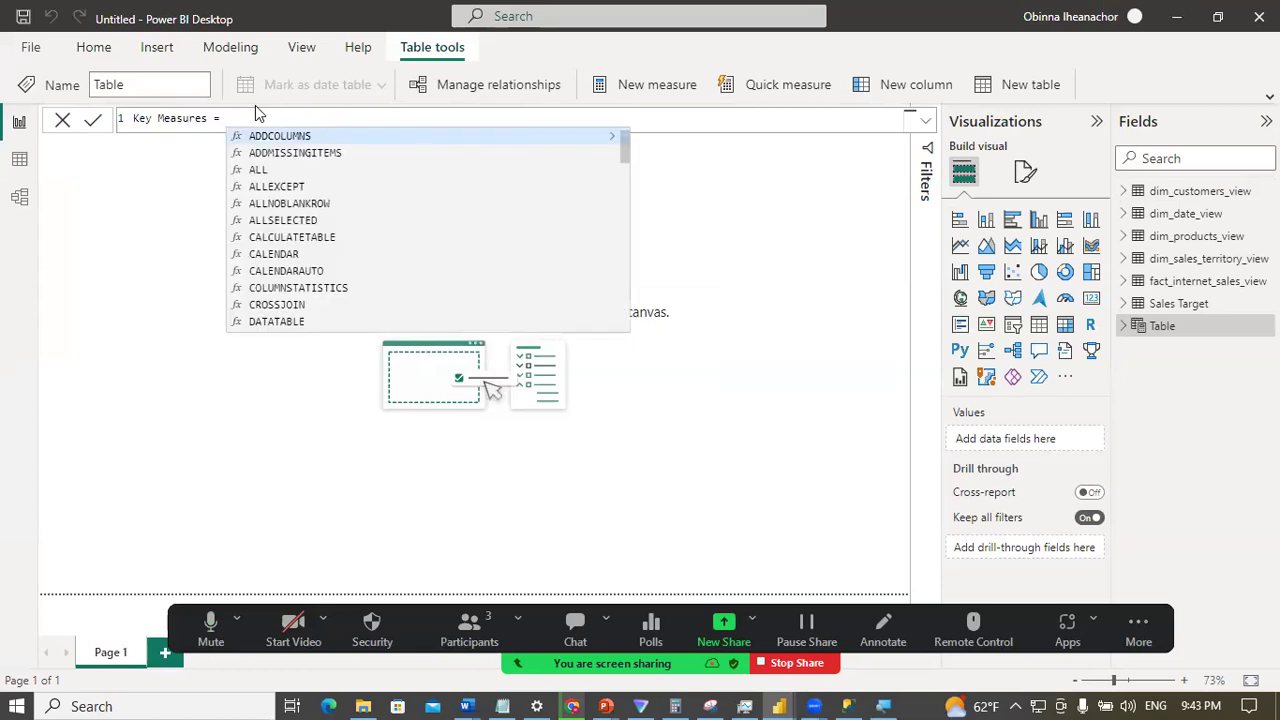
pyautogui.write(' {')
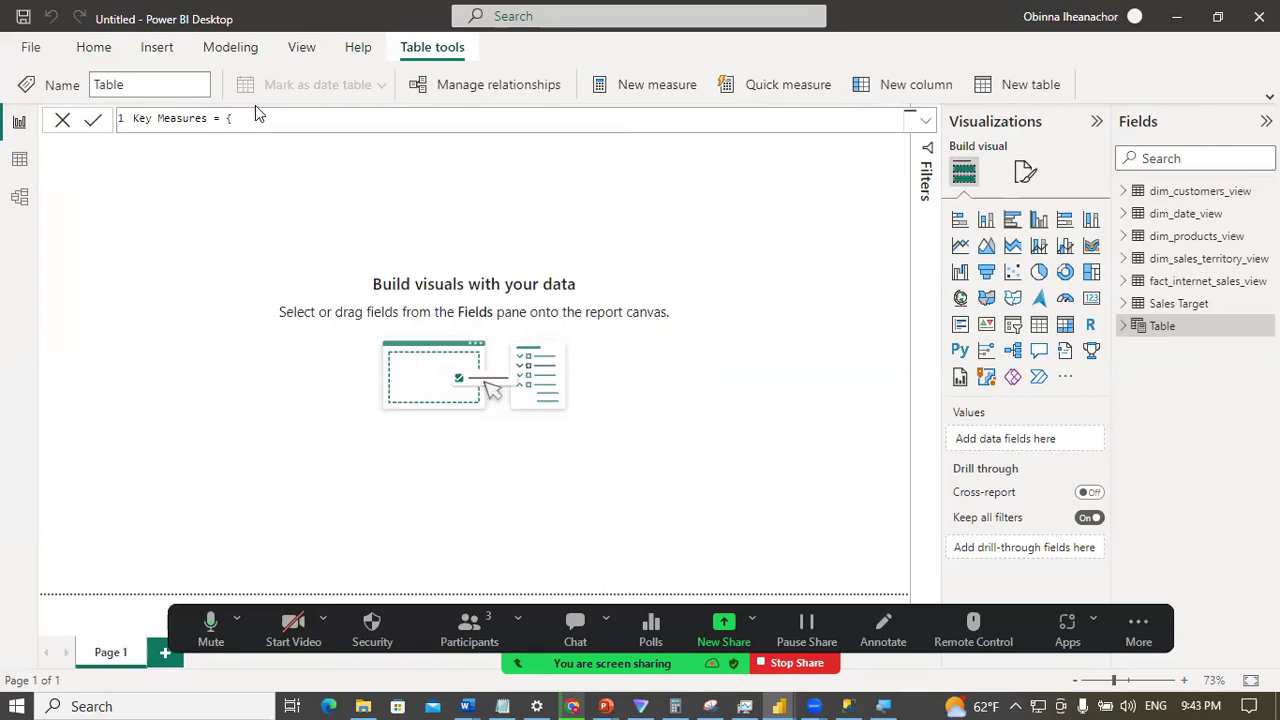
pyautogui.write('Blan')
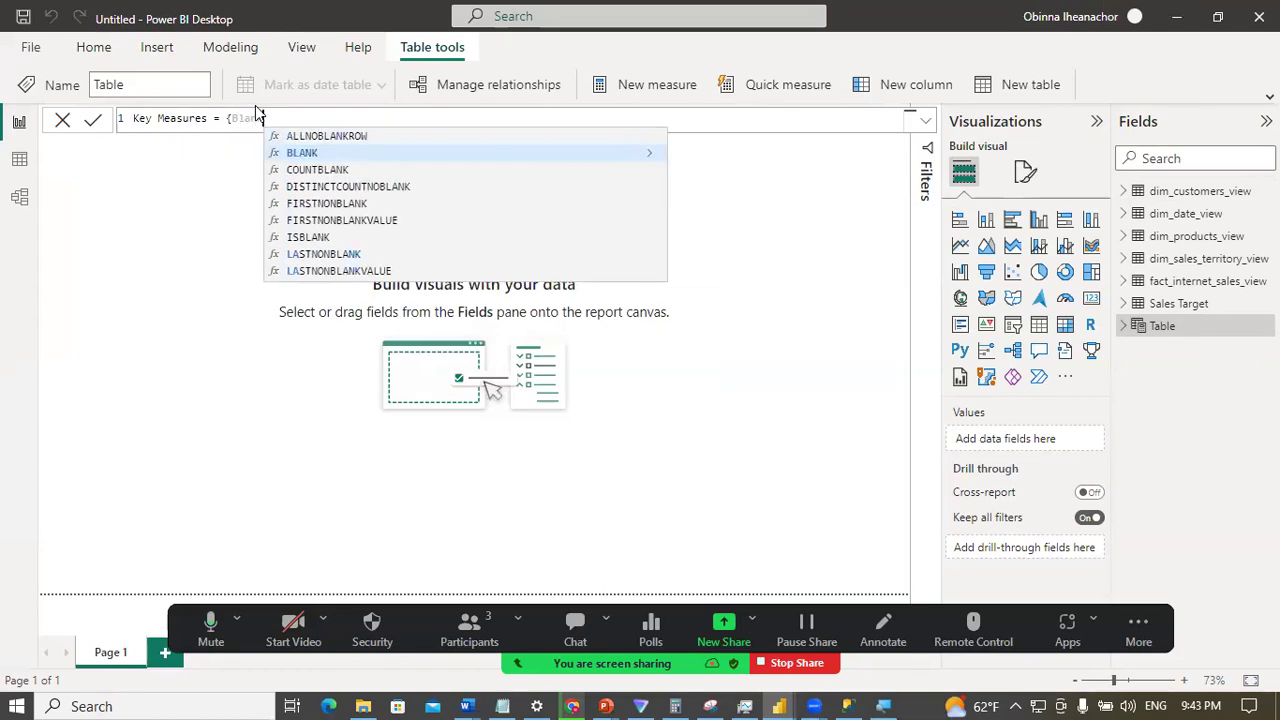
pyautogui.press('Tab')
pyautogui.write(')}')
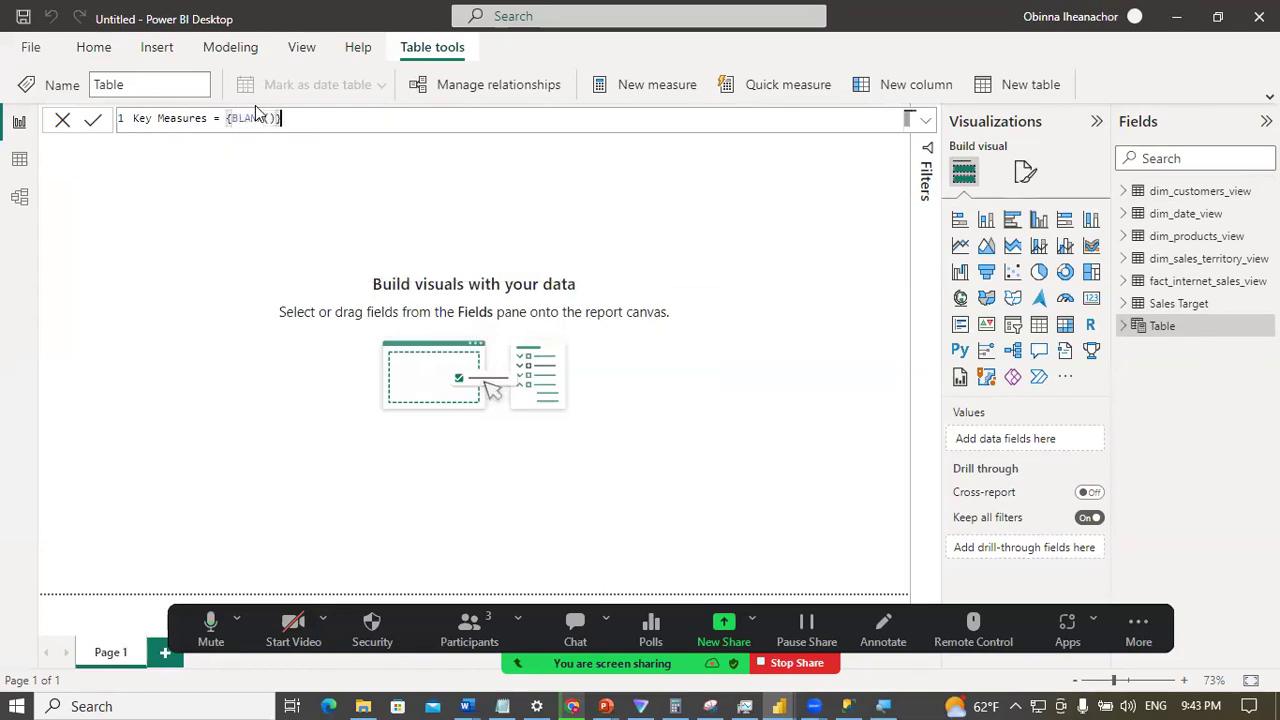
# Step: Enclose the table name Key Measures in square brackets, commit the formula, and check the new table's fields
pyautogui.doubleClick(141, 118)
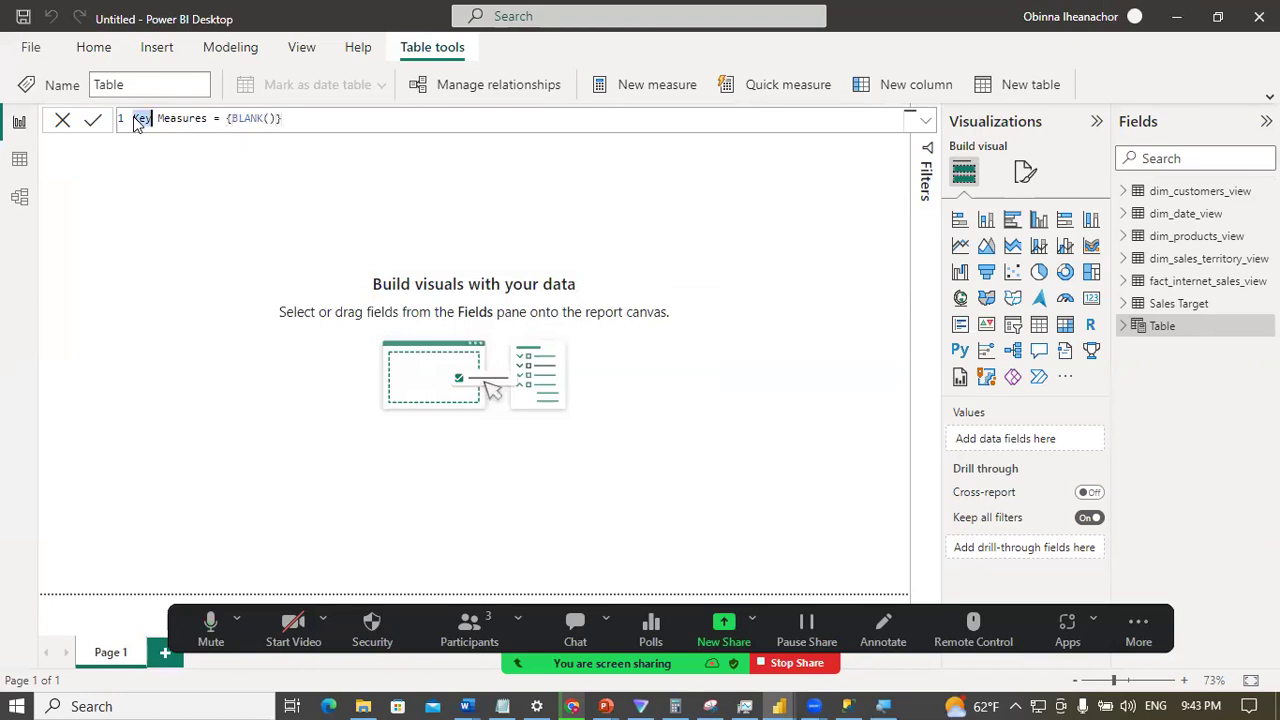
pyautogui.click(133, 120)
pyautogui.write('[')
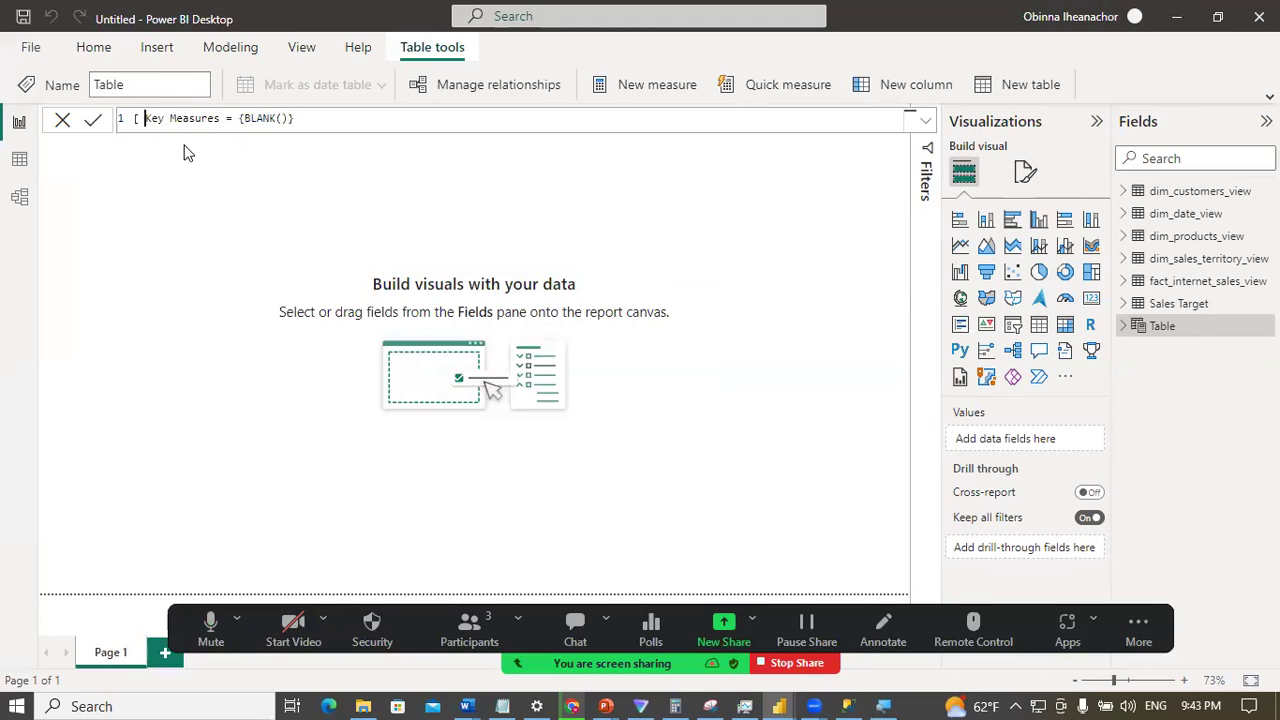
pyautogui.click(212, 132)
pyautogui.click(220, 132)
pyautogui.write(']')
pyautogui.click(312, 134)
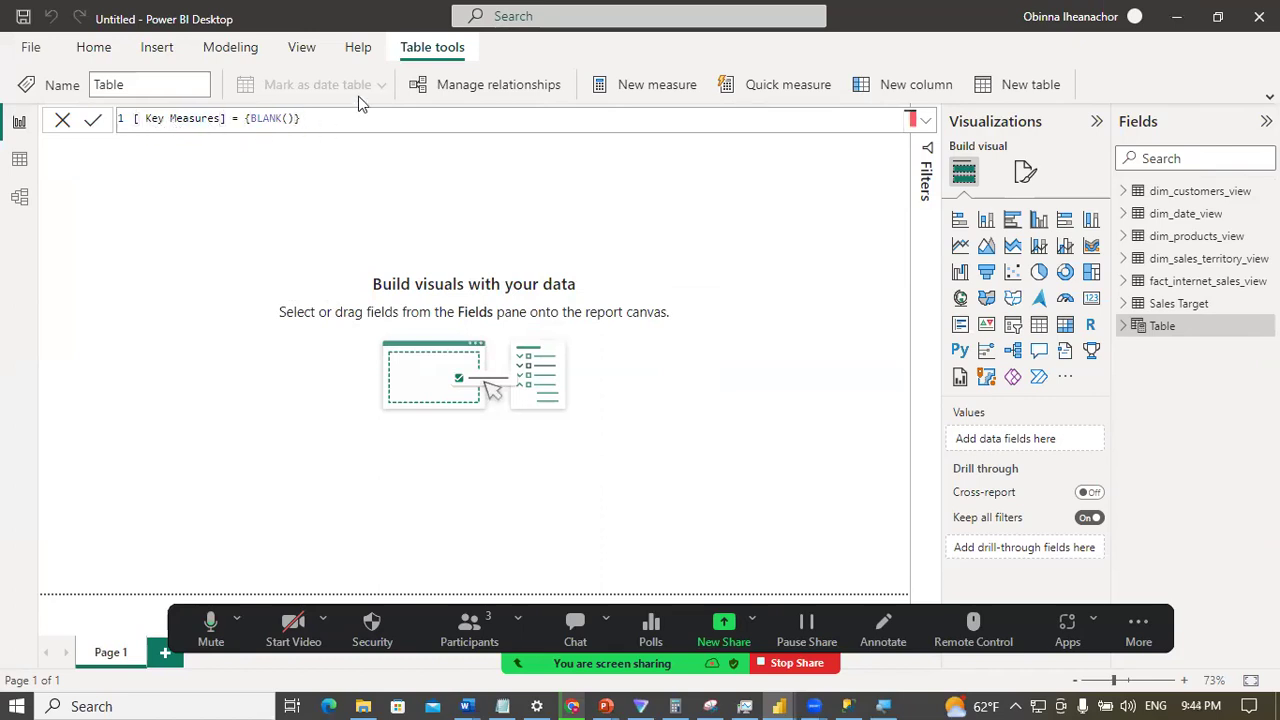
pyautogui.click(562, 149)
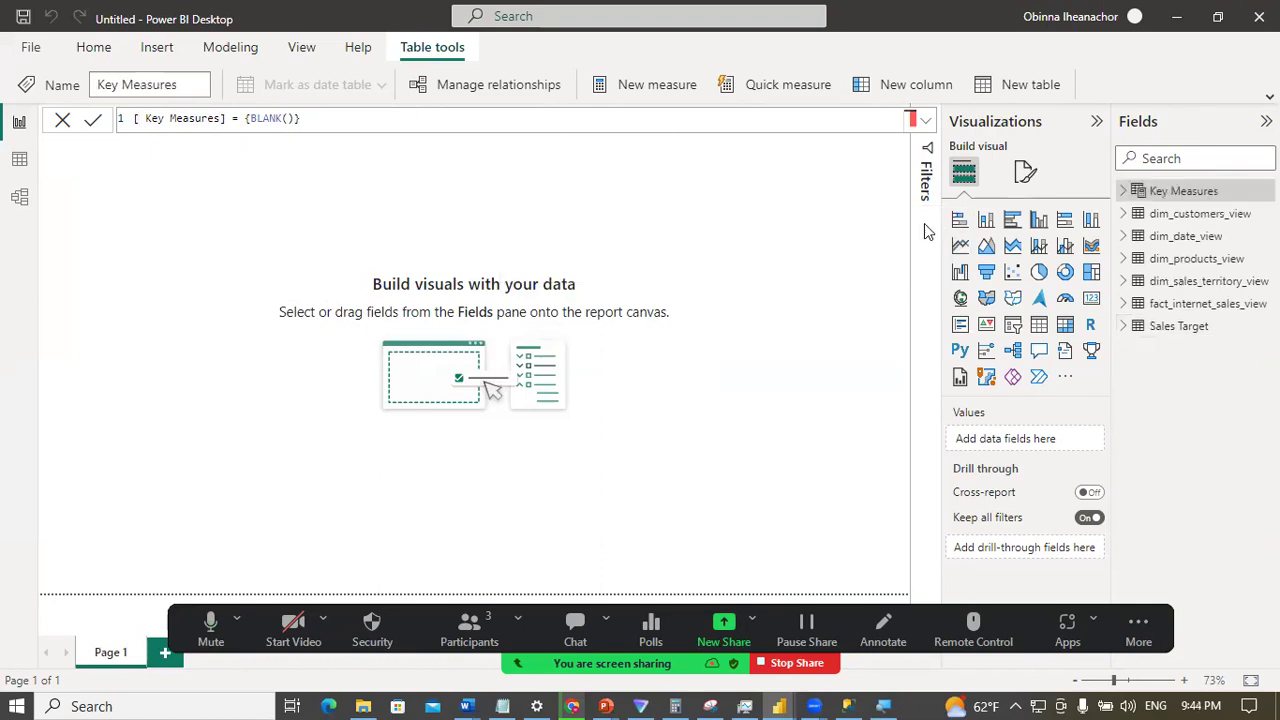
pyautogui.click(1124, 191)
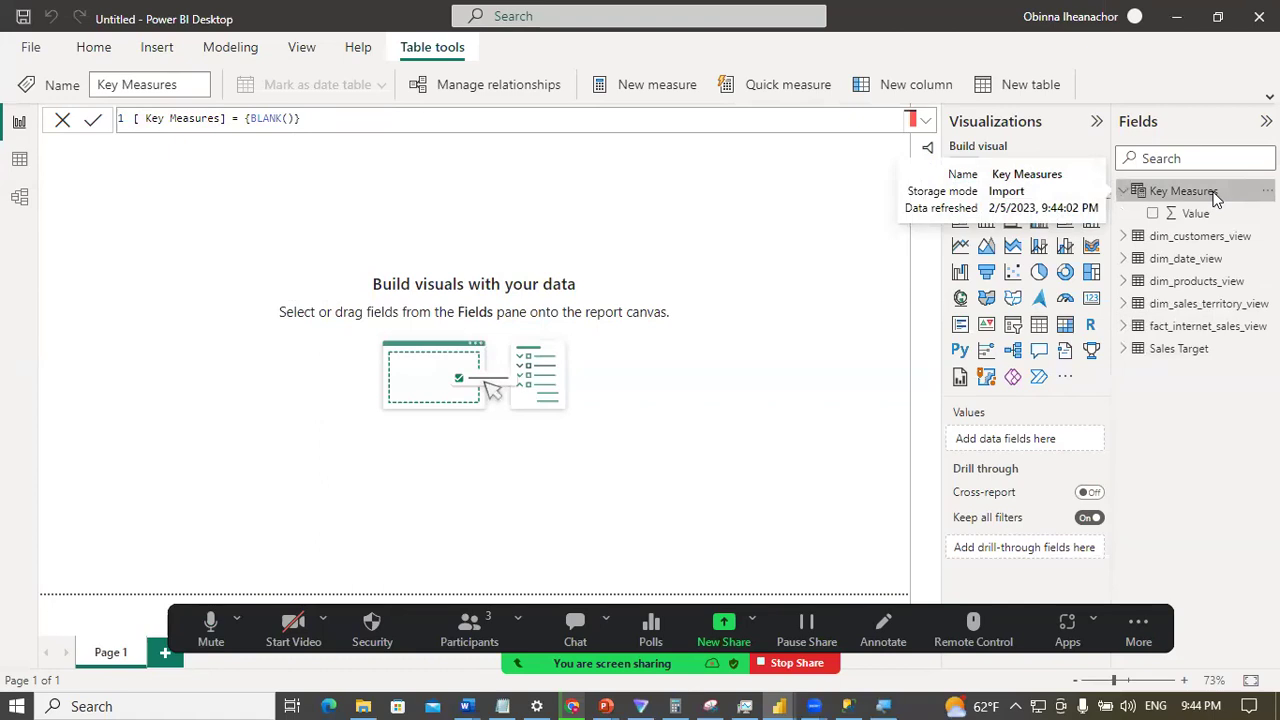
pyautogui.click(1126, 192)
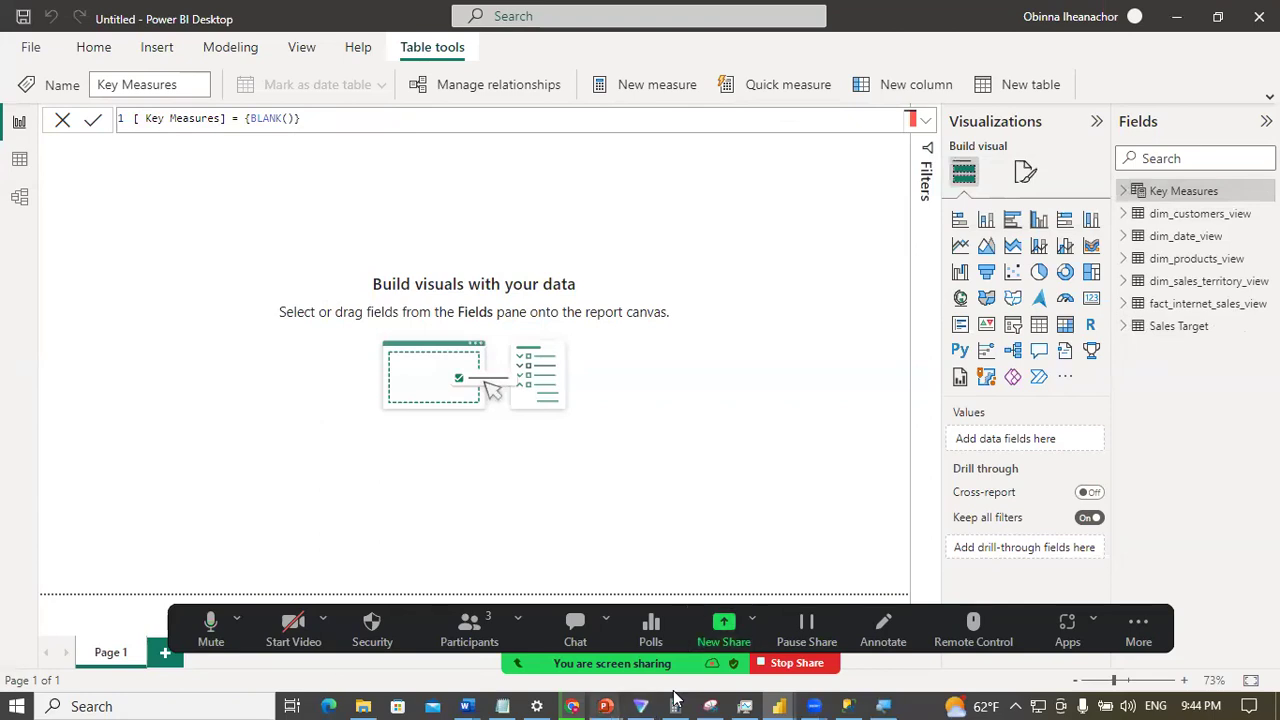
# Step: Switch to the PowerPoint slide show and advance from the Project Steps slide to the Business Problem slide
pyautogui.moveTo(605, 706)
pyautogui.click(907, 634)
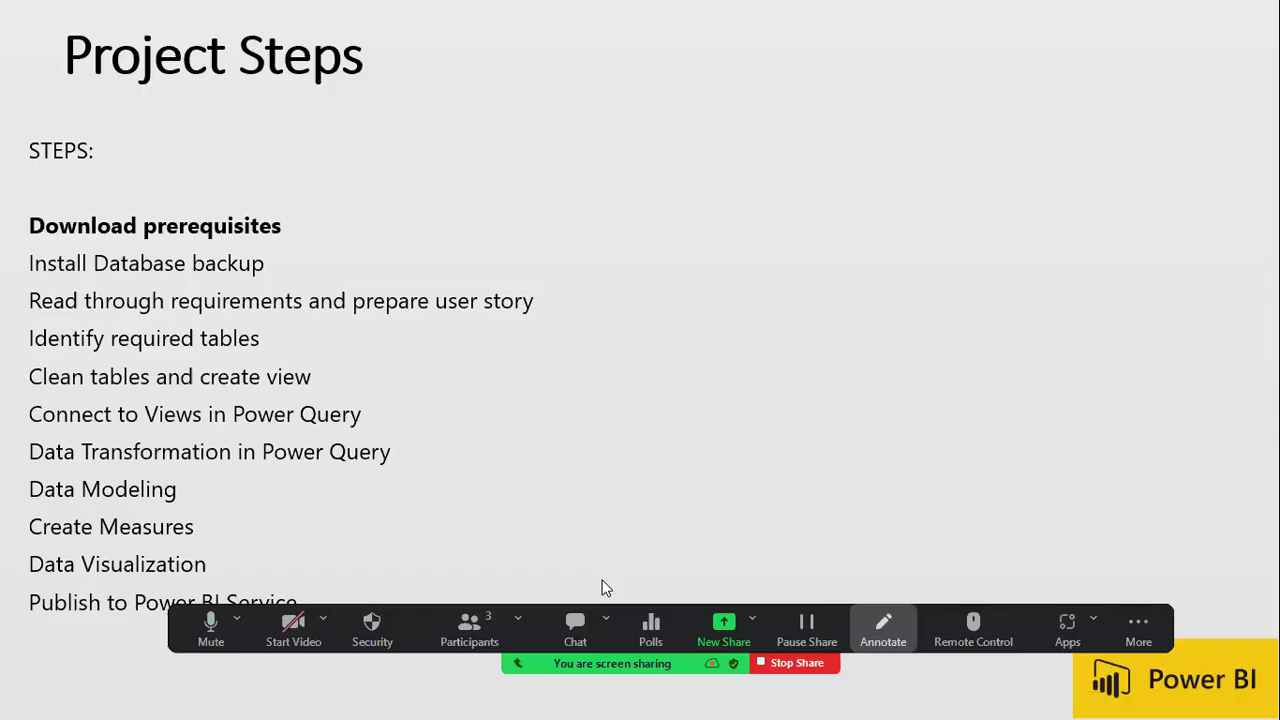
pyautogui.press('Right')
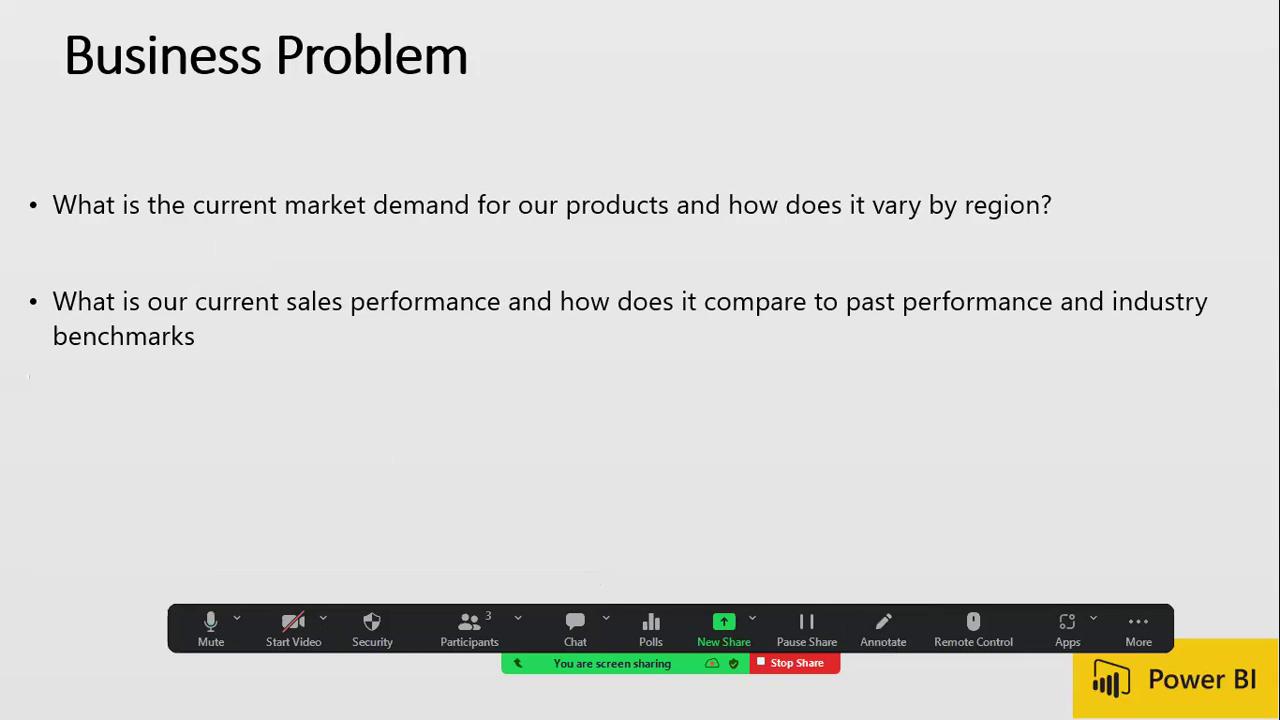
# Step: Reveal the third question on the Business Problem slide and switch back to the untitled Power BI report
pyautogui.press('Right')
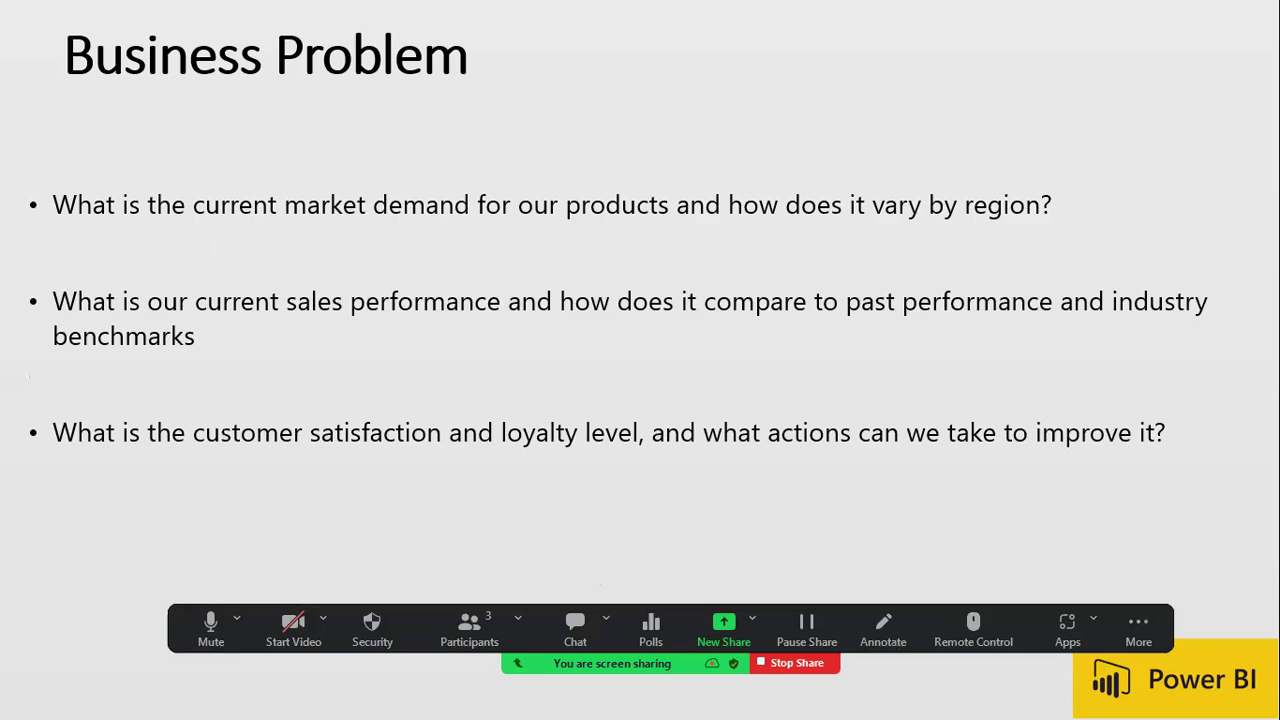
pyautogui.press('super')
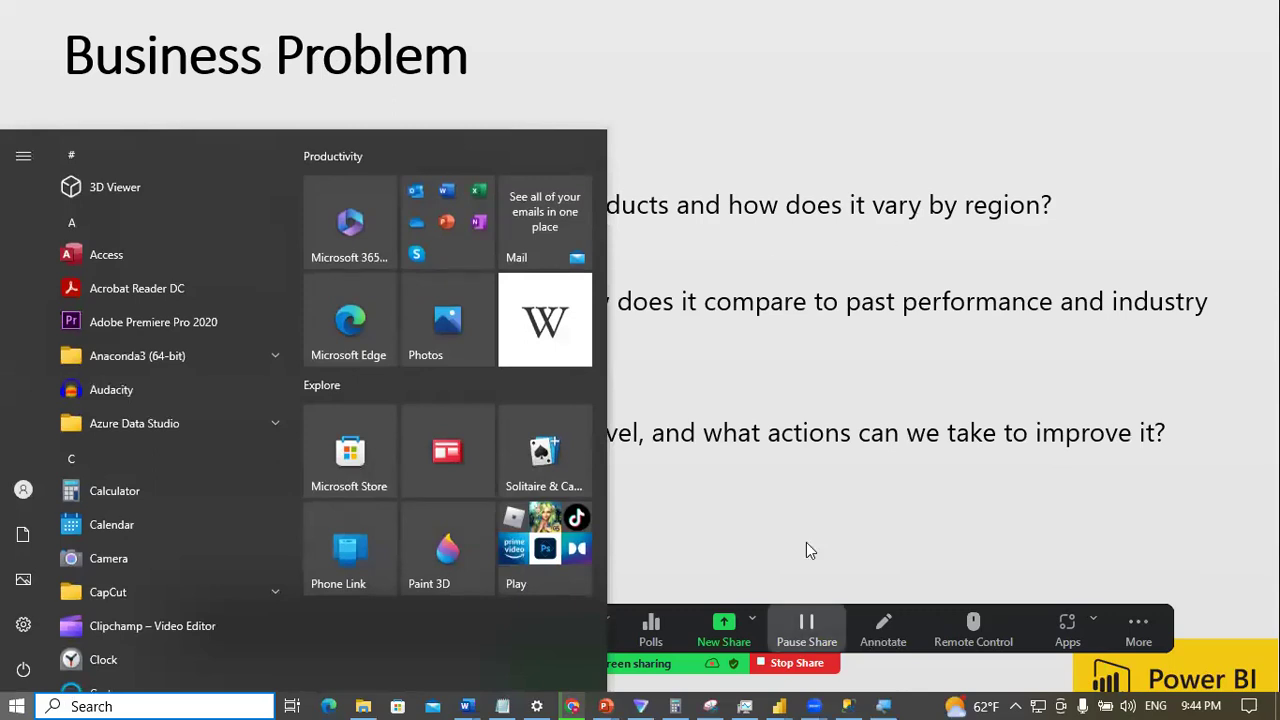
pyautogui.moveTo(786, 700)
pyautogui.click(878, 630)
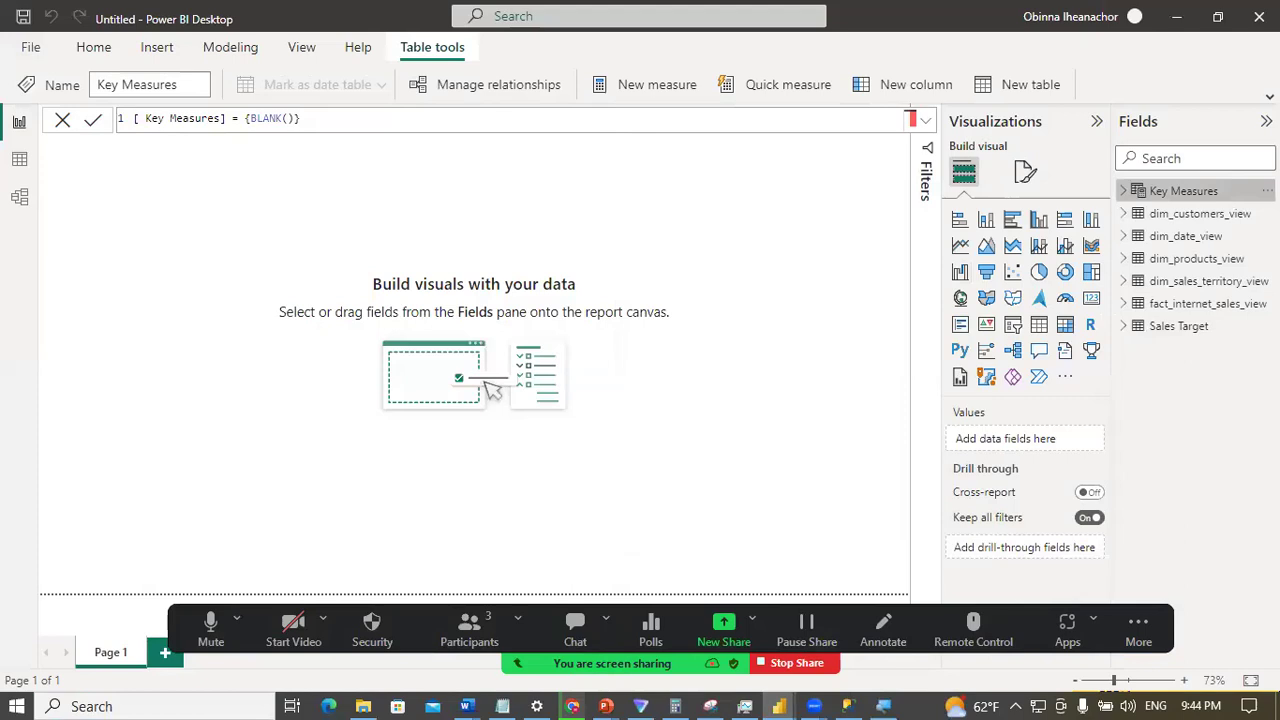
# Step: Create a measure in the Key Measures table with the formula Total Sales = Sum(fact_internet_sales_view[Sales Amount])
pyautogui.rightClick(1185, 192)
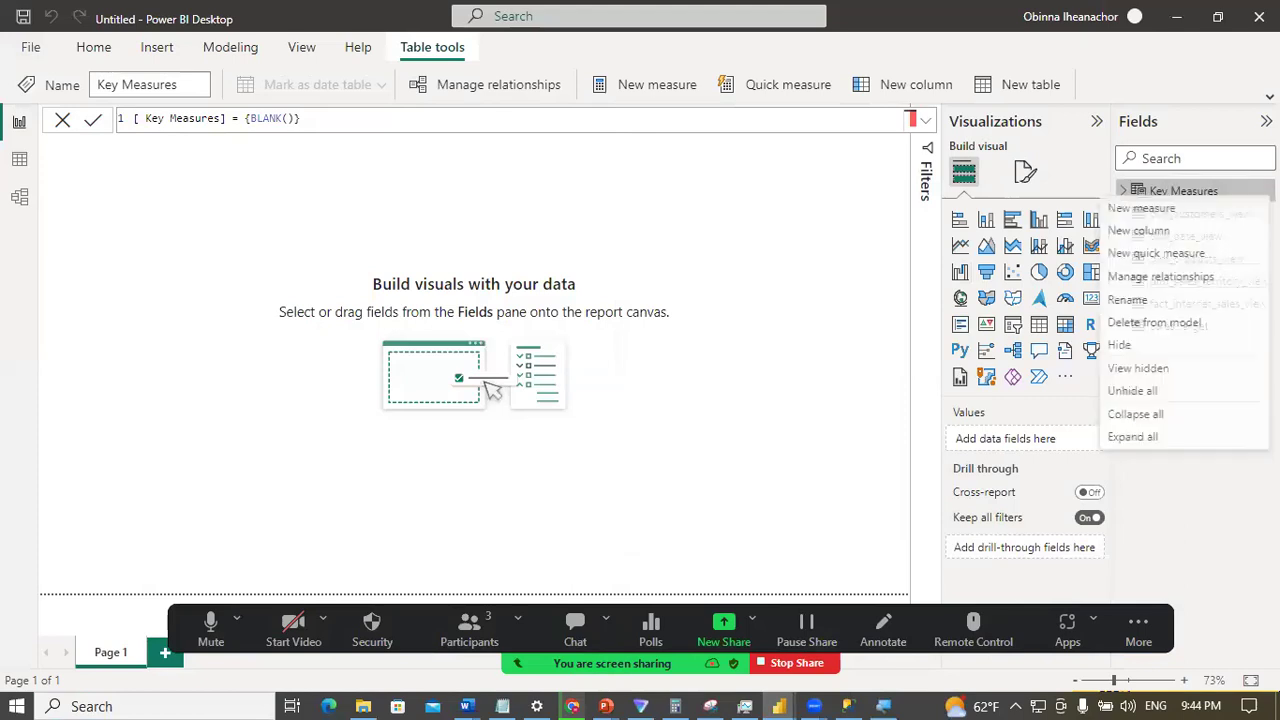
pyautogui.press('Escape')
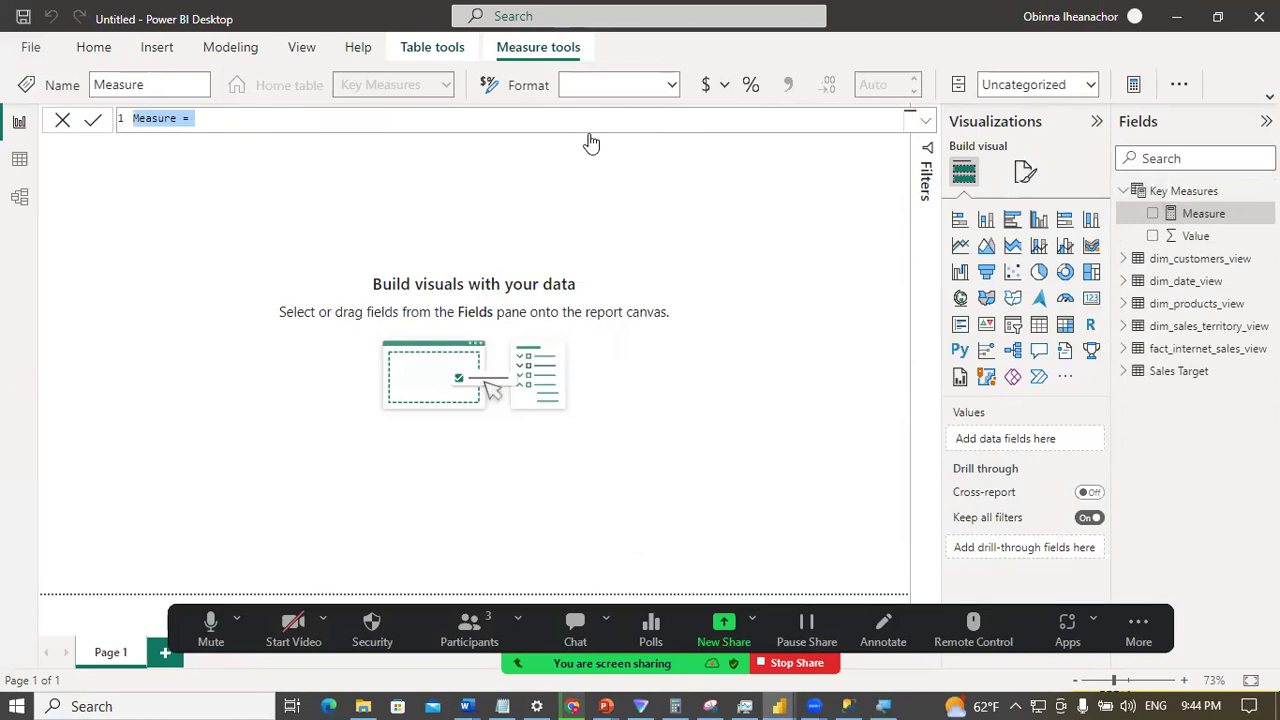
pyautogui.write('Tota')
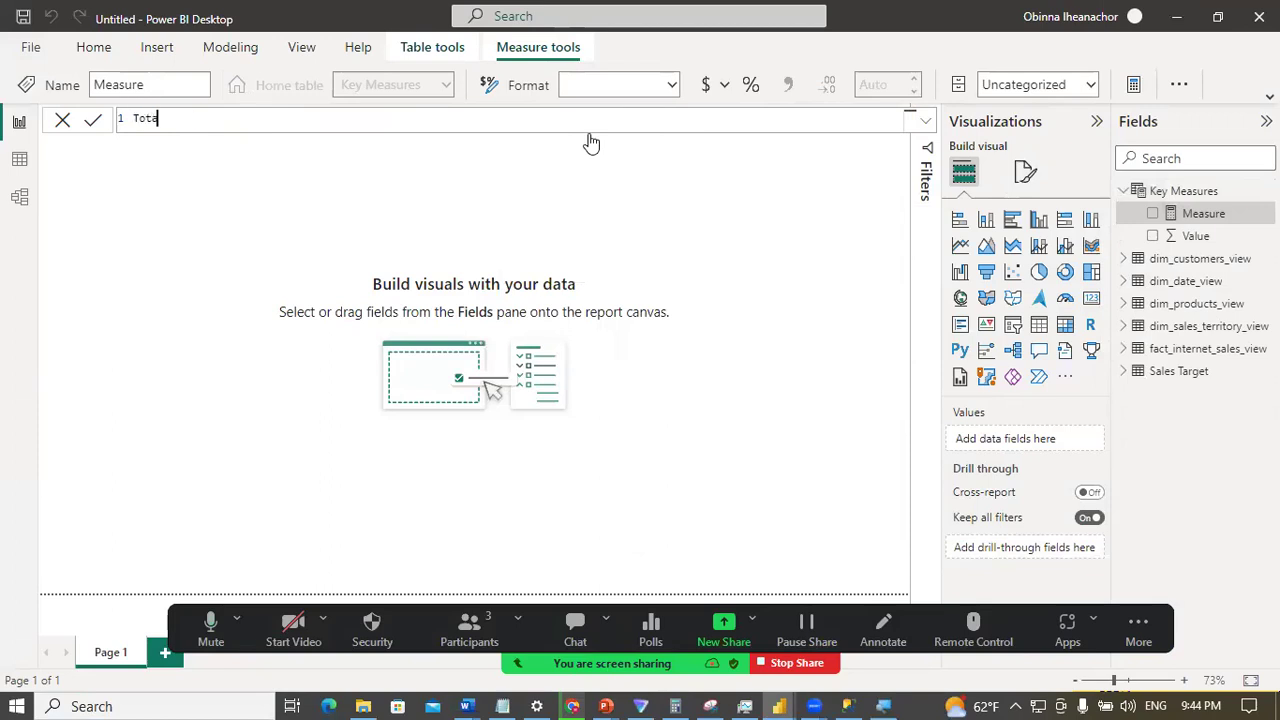
pyautogui.write('l Sales = Su')
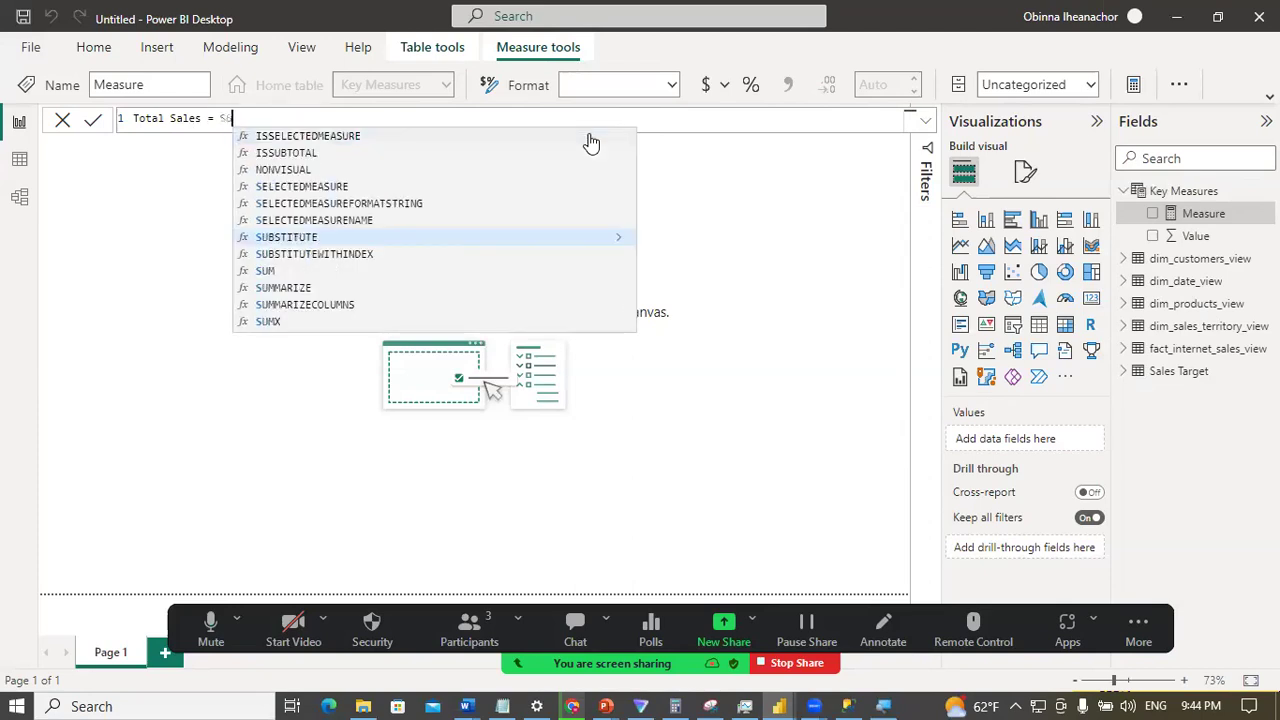
pyautogui.write('m(sales')
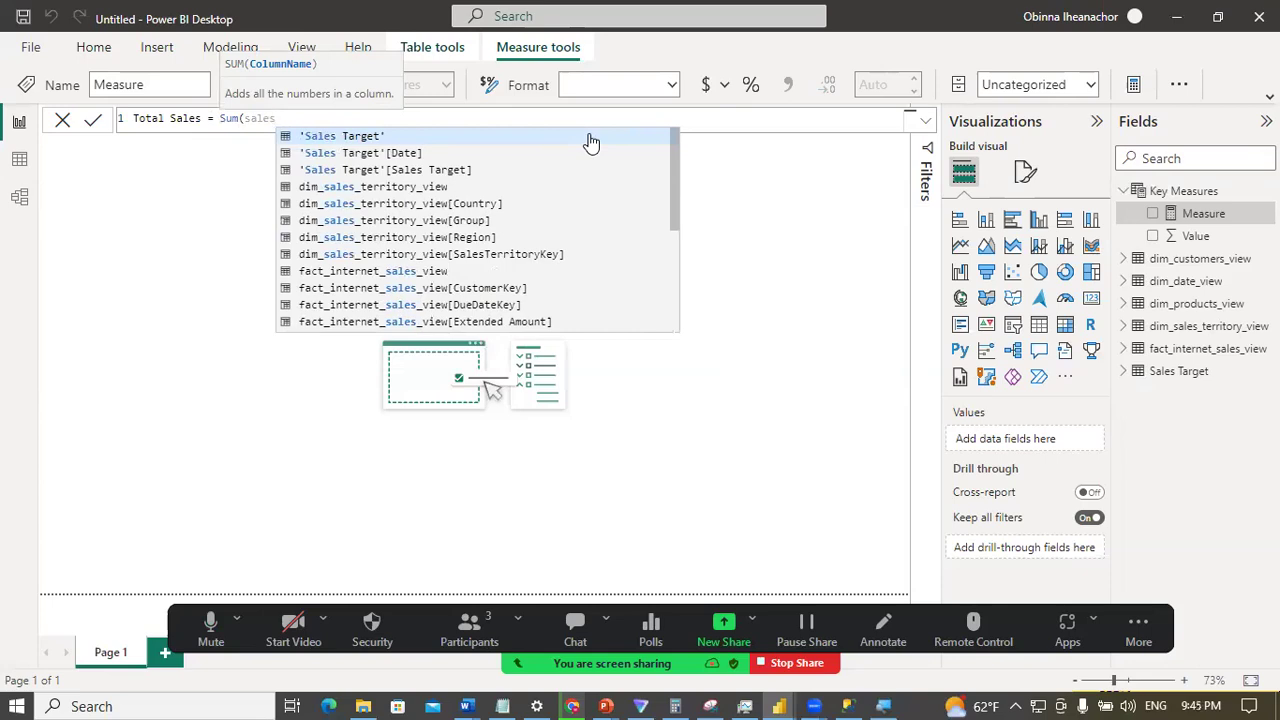
pyautogui.write('am')
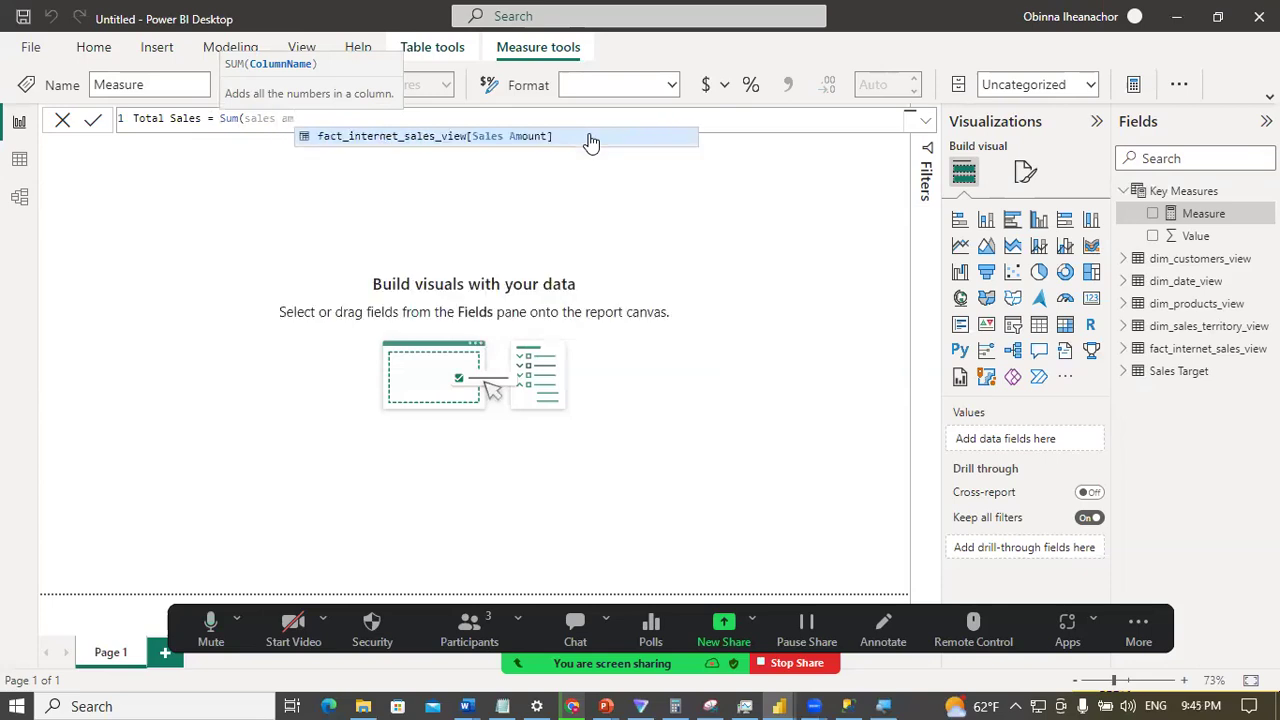
pyautogui.press('Tab')
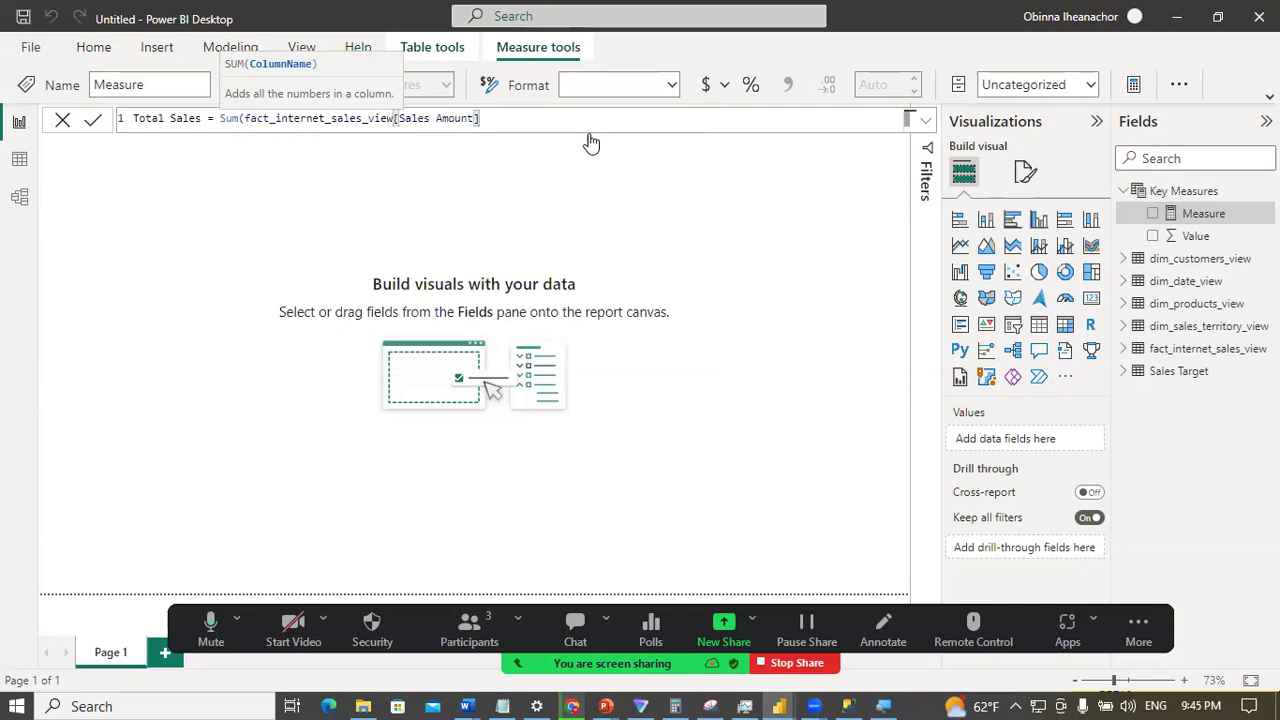
pyautogui.write(')')
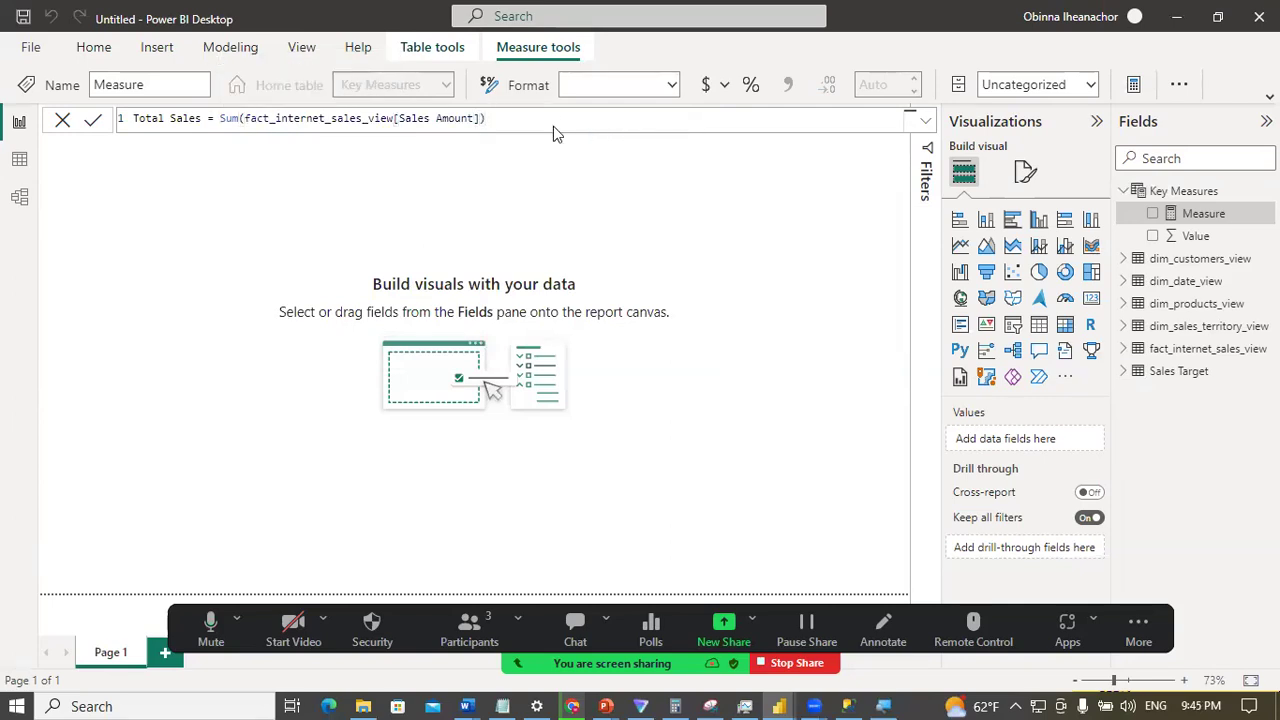
pyautogui.press('Return')
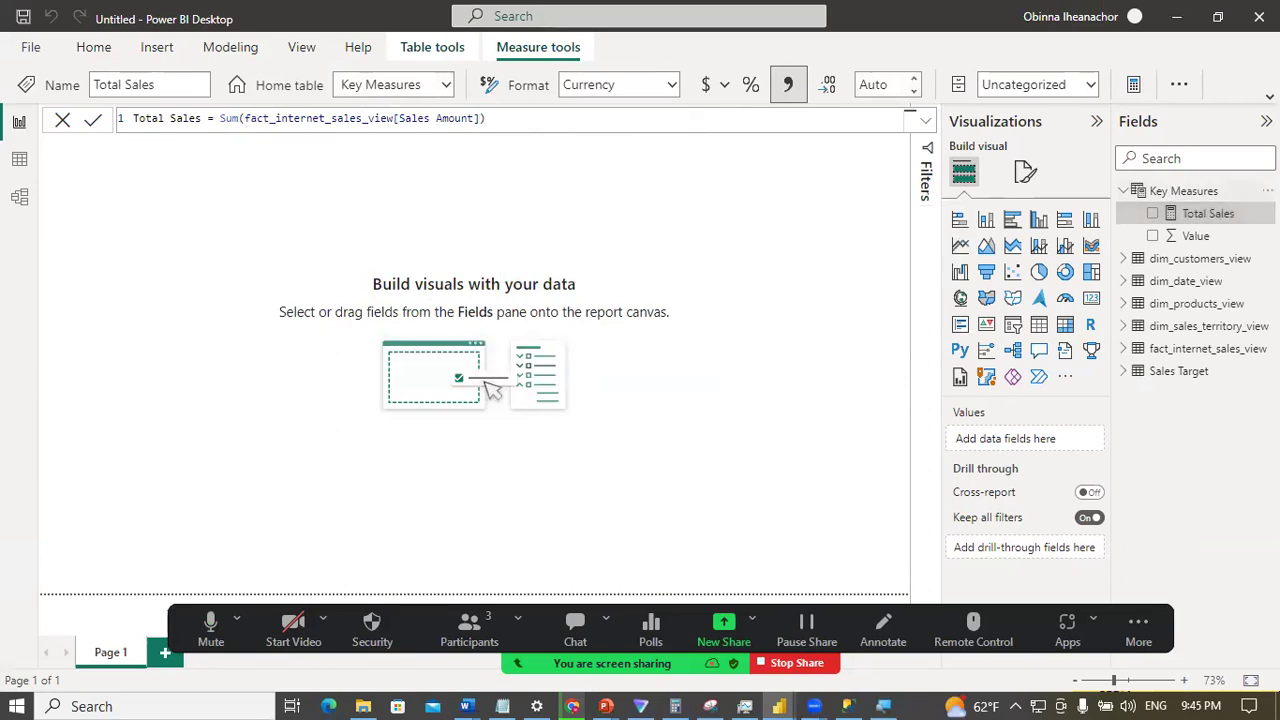
# Step: Add a second Key Measures measure with the formula Total Orders = DISTINCTCOUNT(fact_internet_sales_view[SalesOrderLineKey])
pyautogui.click(1267, 190)
pyautogui.click(1160, 207)
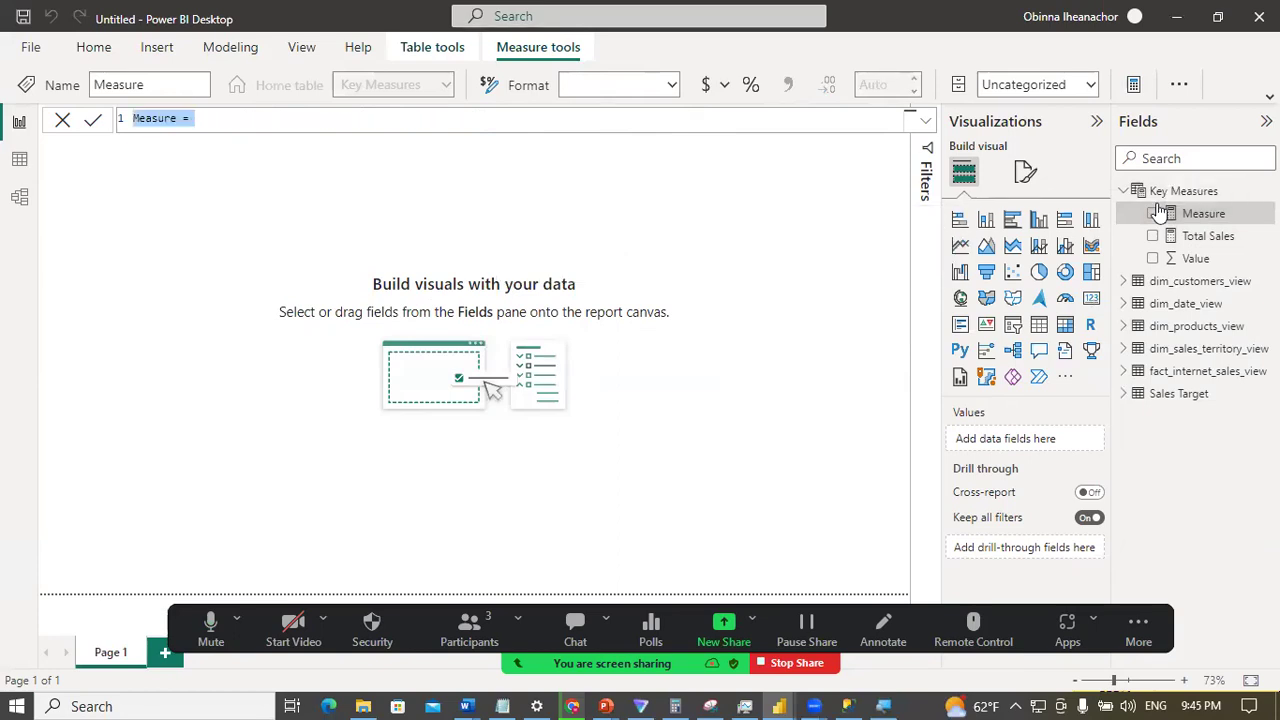
pyautogui.press('BackSpace')
pyautogui.write('Total ')
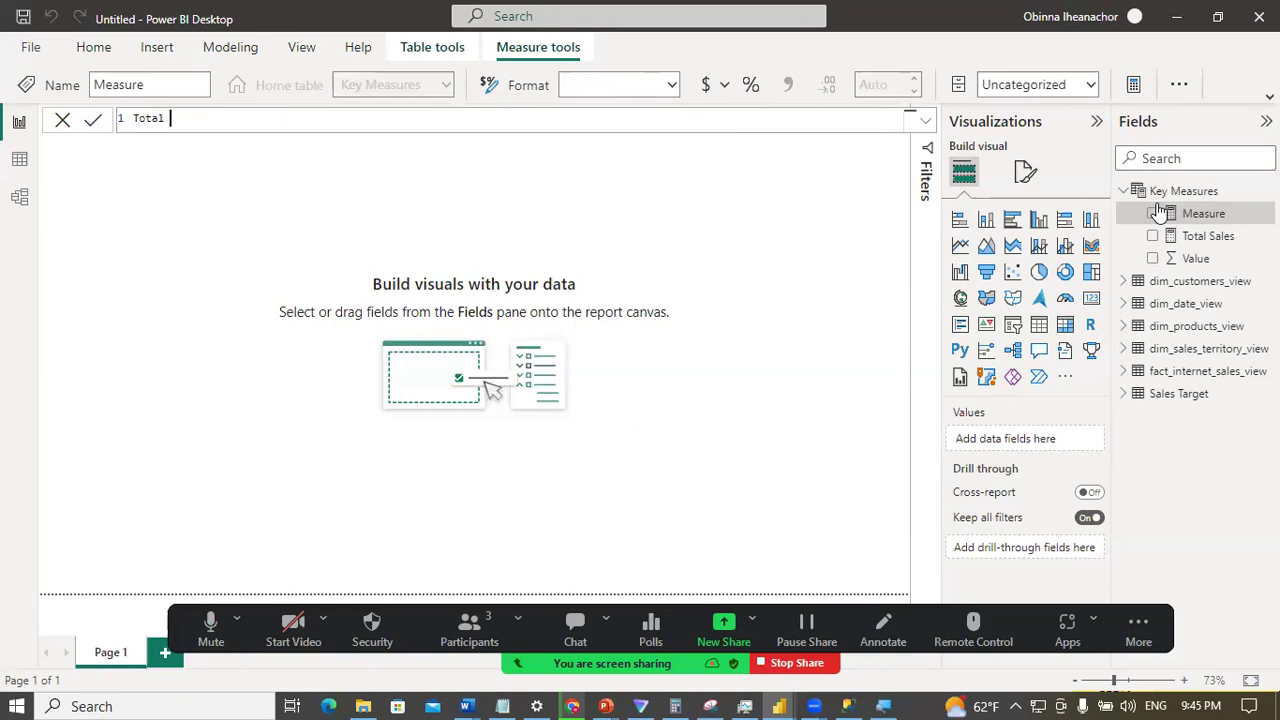
pyautogui.write('Orders = DISTI')
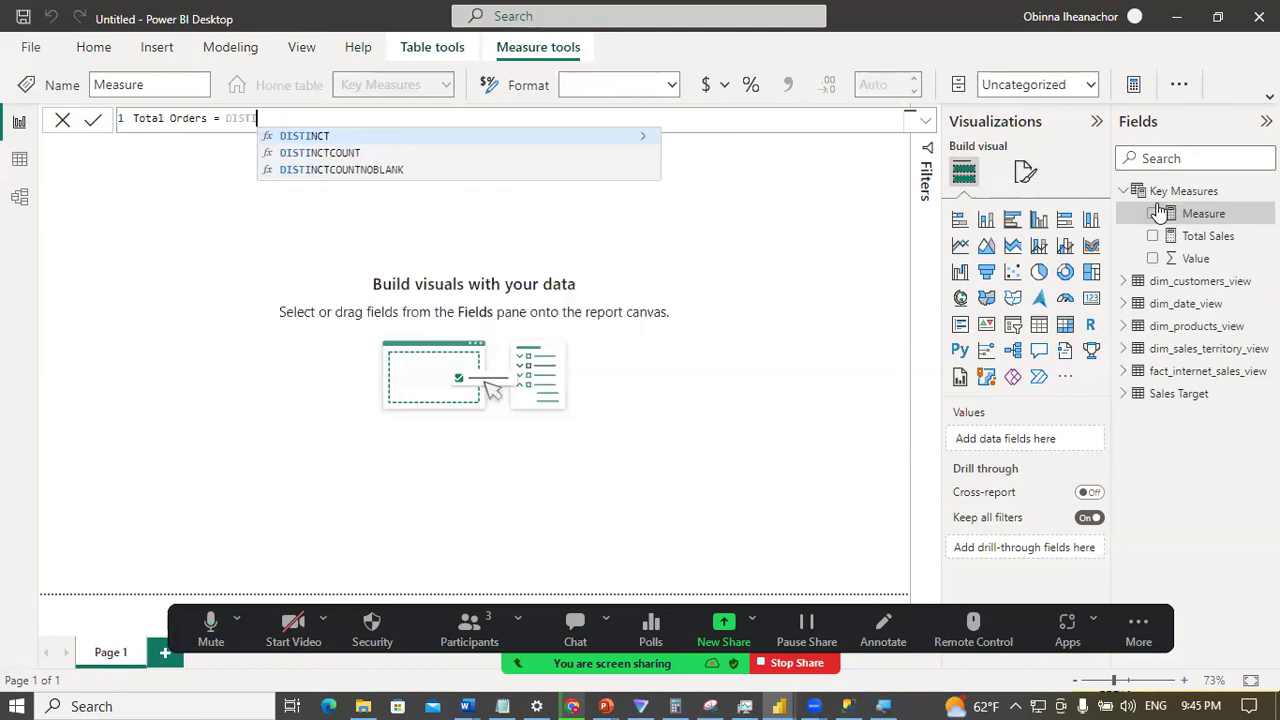
pyautogui.press('Down')
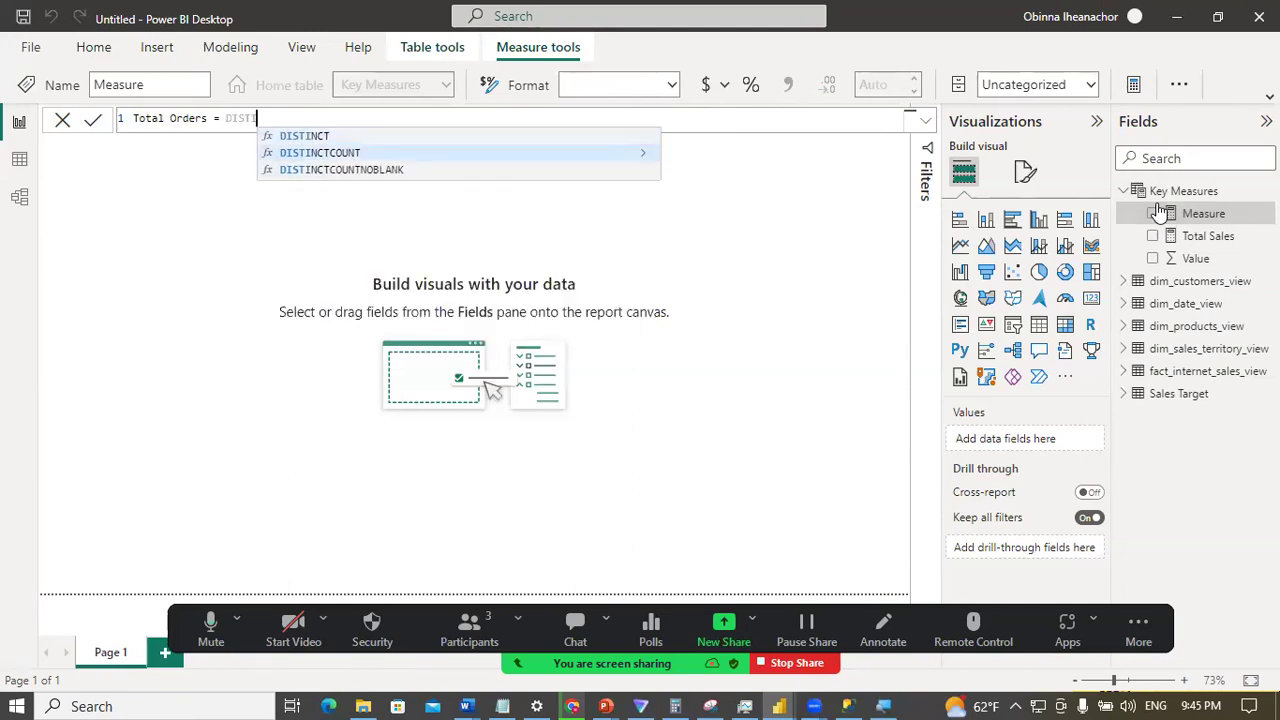
pyautogui.press('Tab')
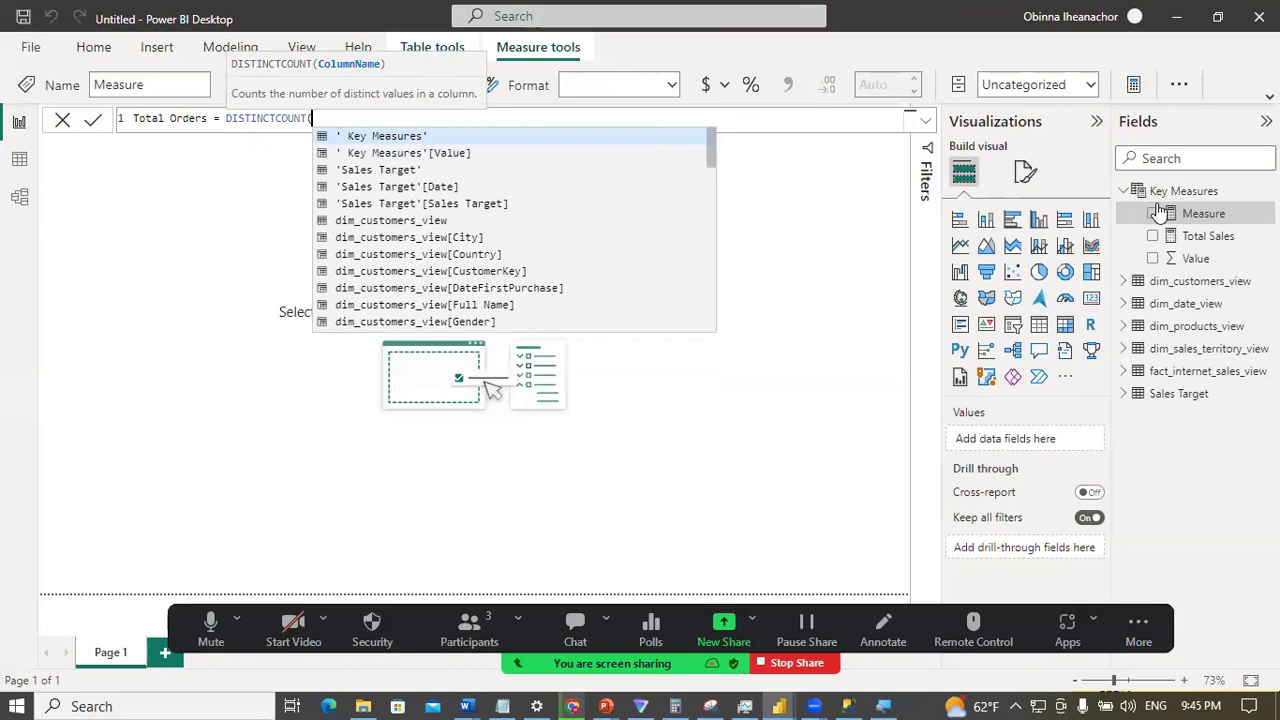
pyautogui.write('ORDER')
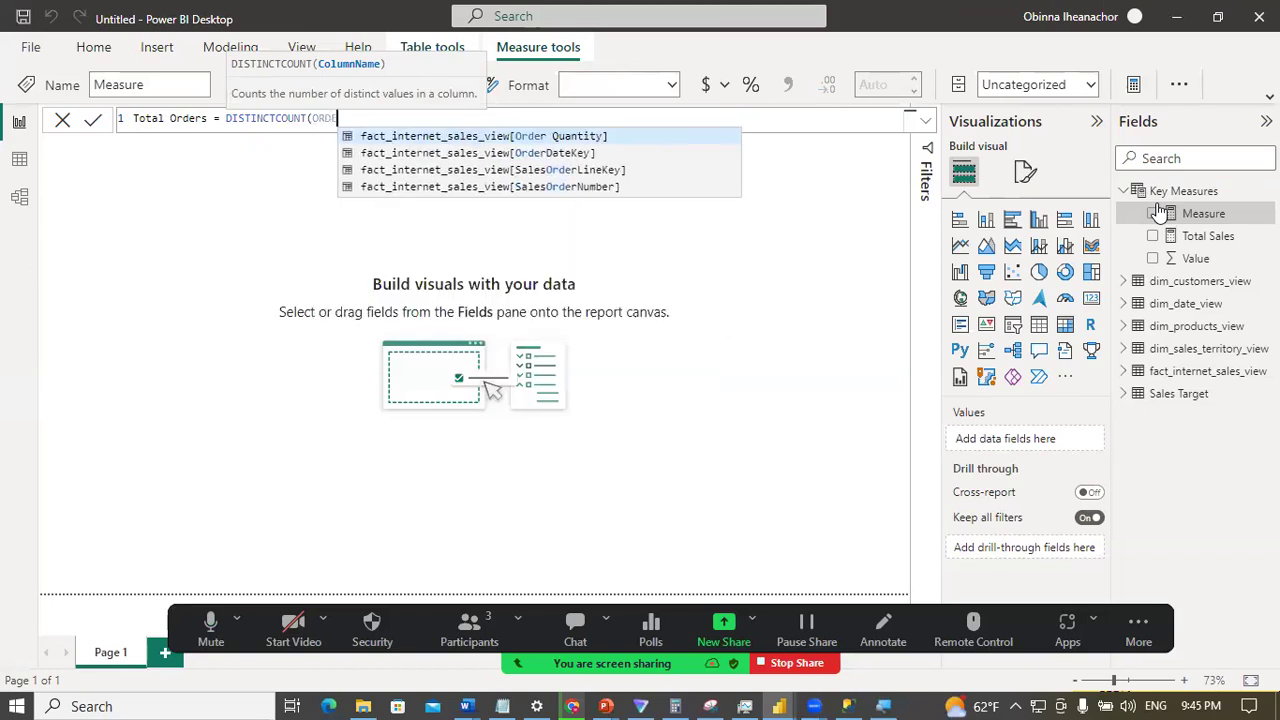
pyautogui.press('Down')
pyautogui.press('Down')
pyautogui.press('Tab')
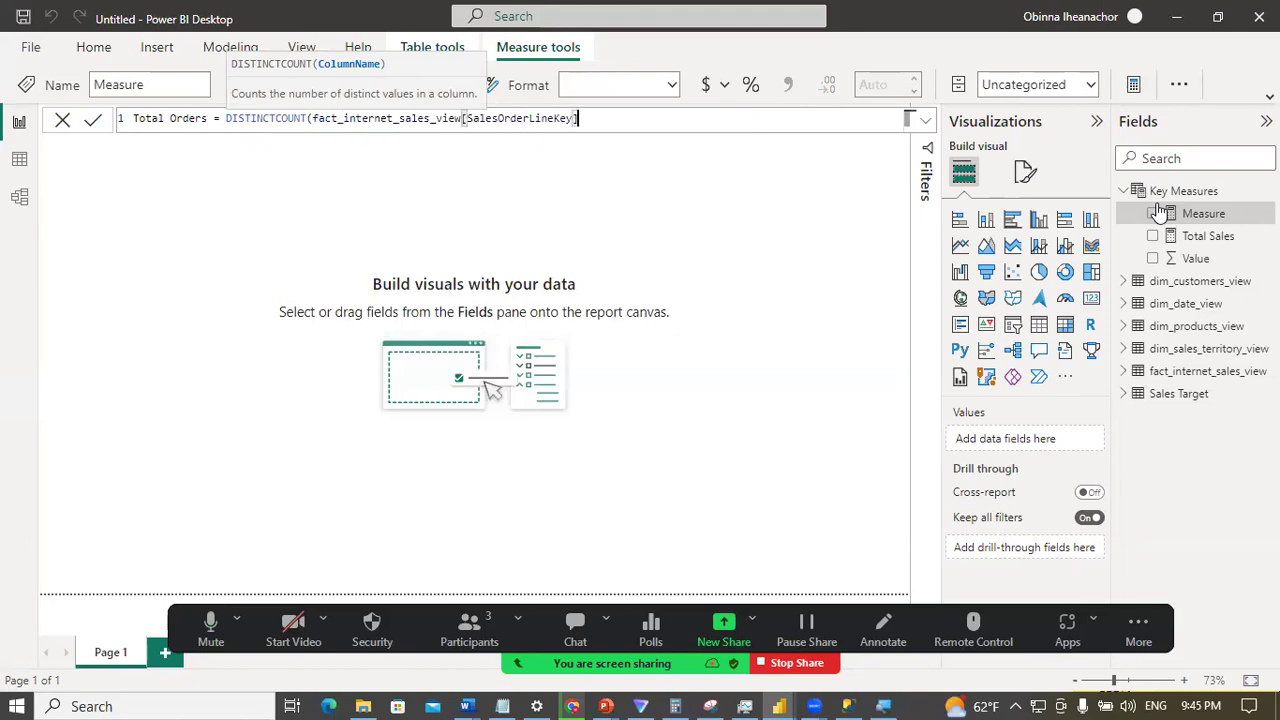
pyautogui.write(')')
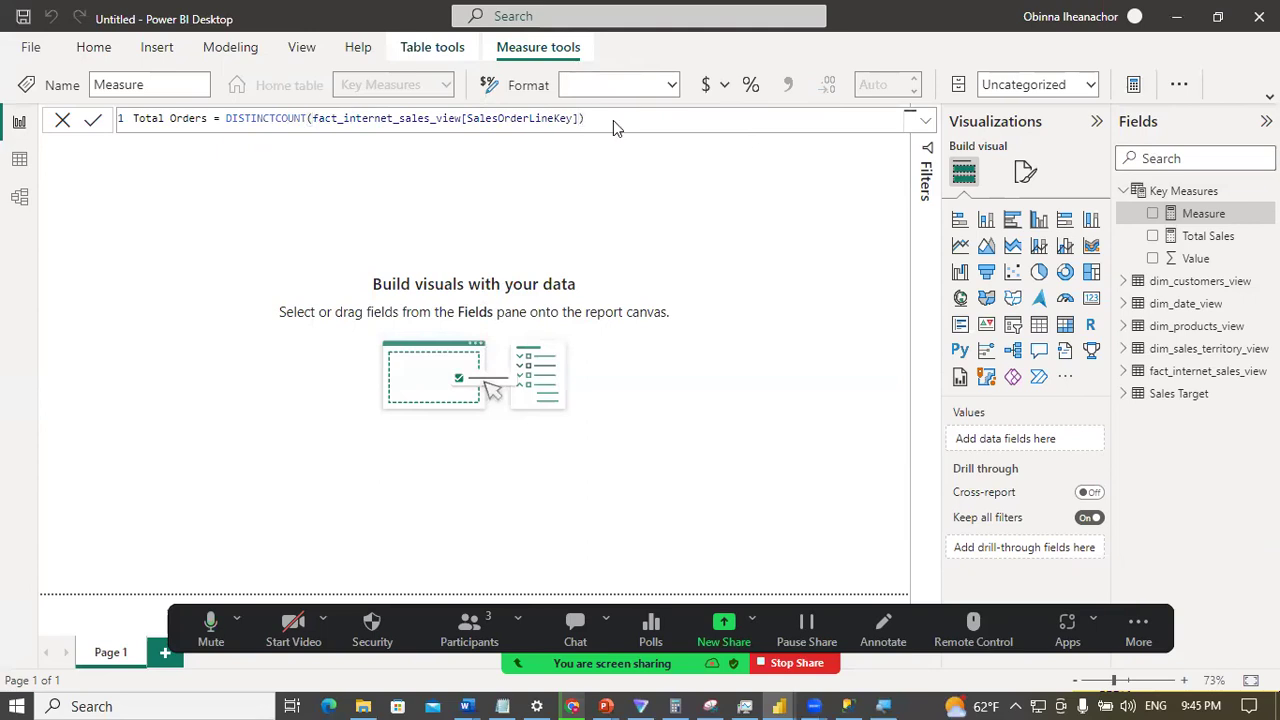
pyautogui.press('Return')
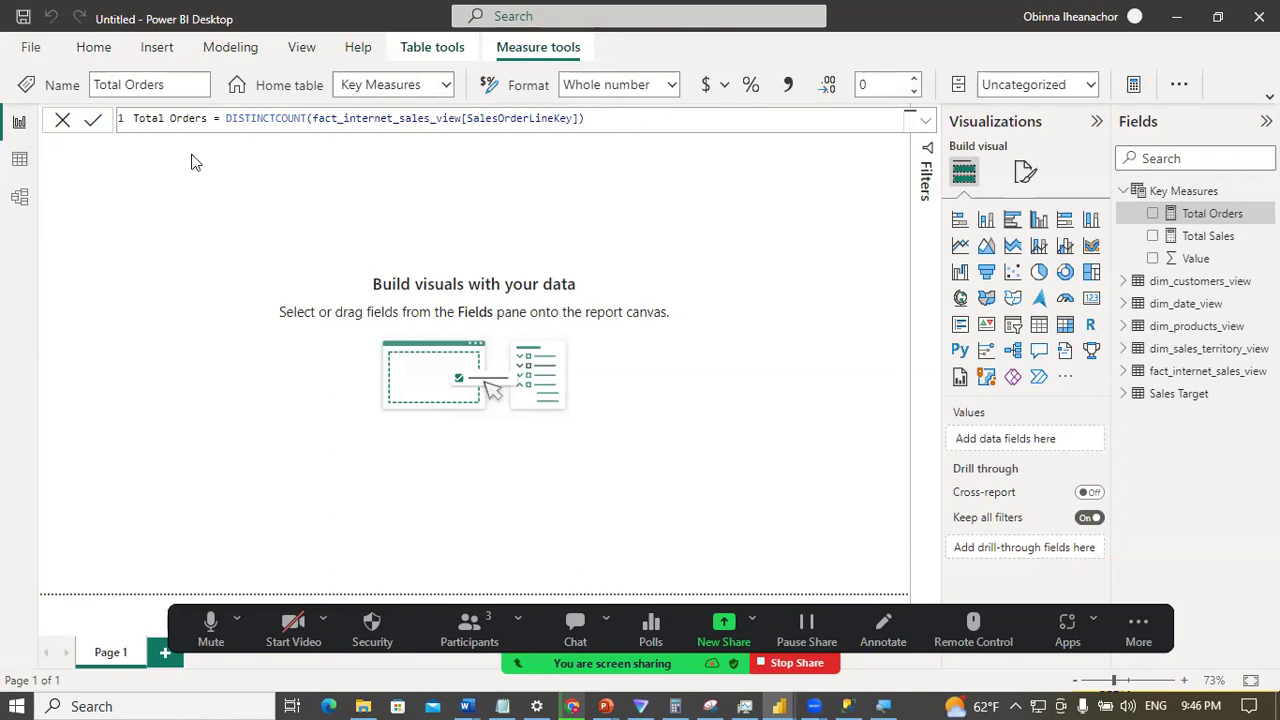
# Step: Compare the distinct values of the SalesOrderNumber and SalesOrderLineKey columns in the fact_internet_sales_view data, and return to the report view
pyautogui.click(19, 159)
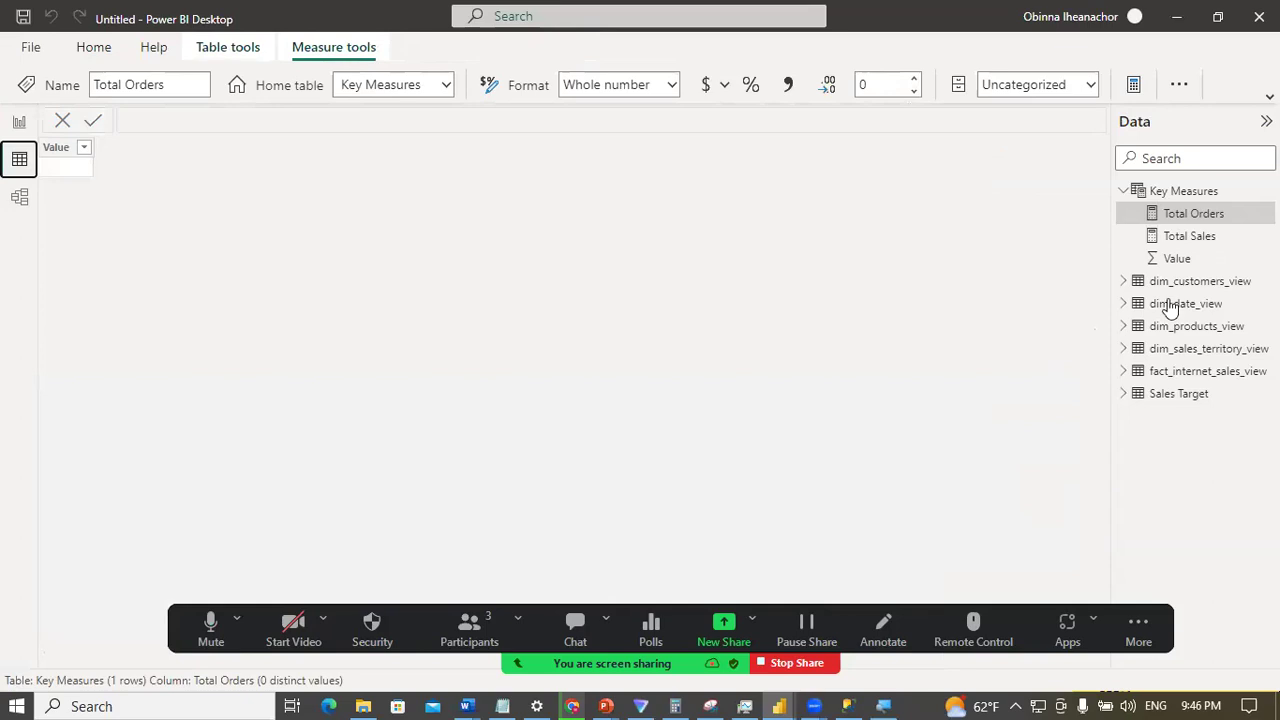
pyautogui.click(1204, 371)
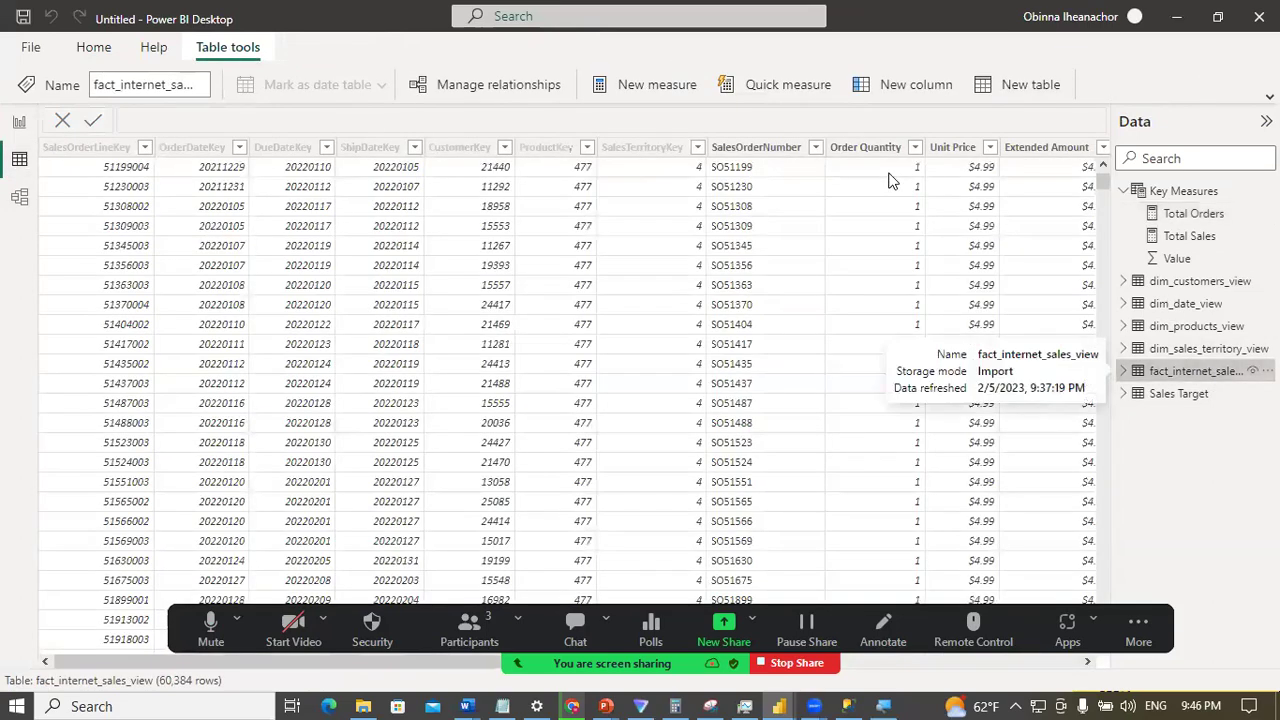
pyautogui.click(746, 163)
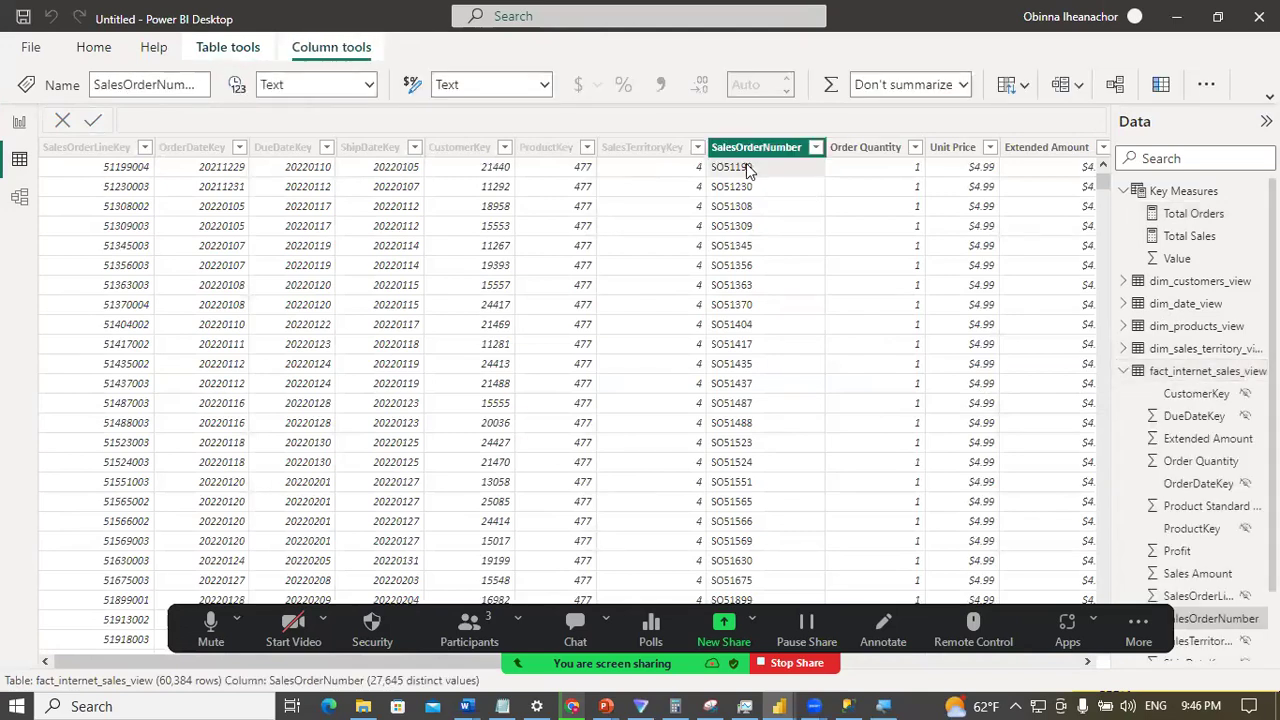
pyautogui.click(146, 177)
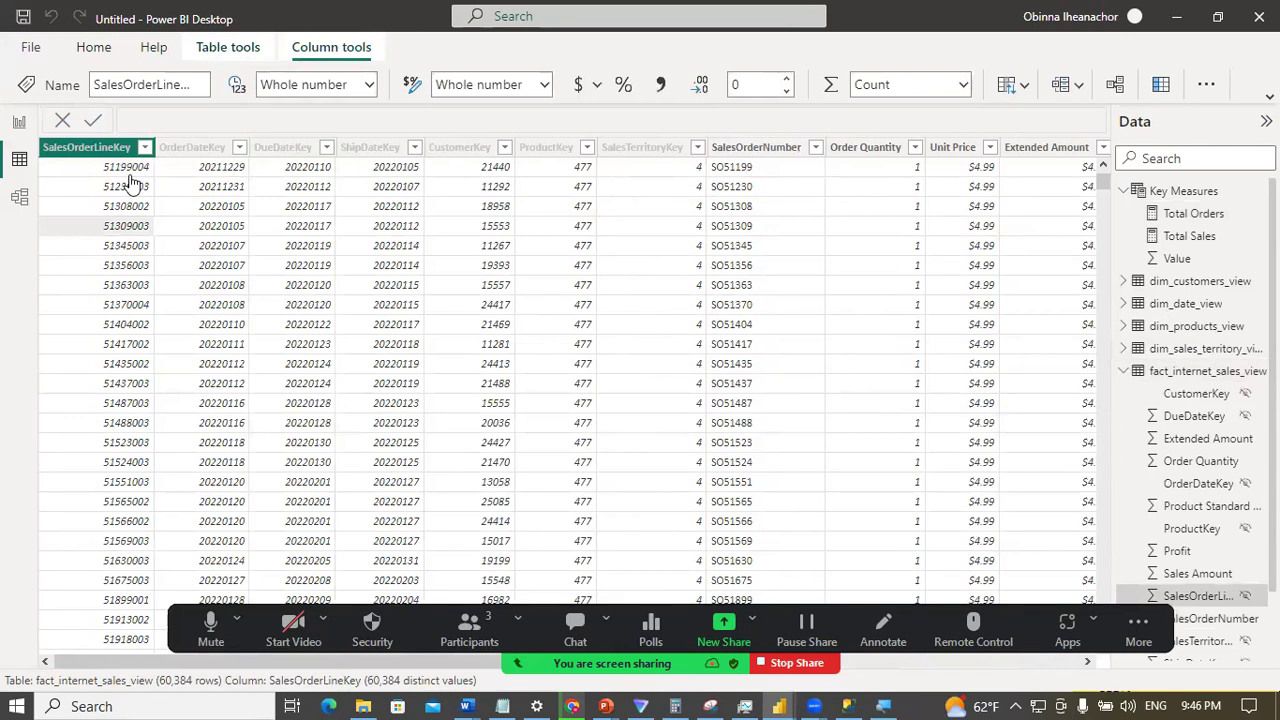
pyautogui.click(744, 152)
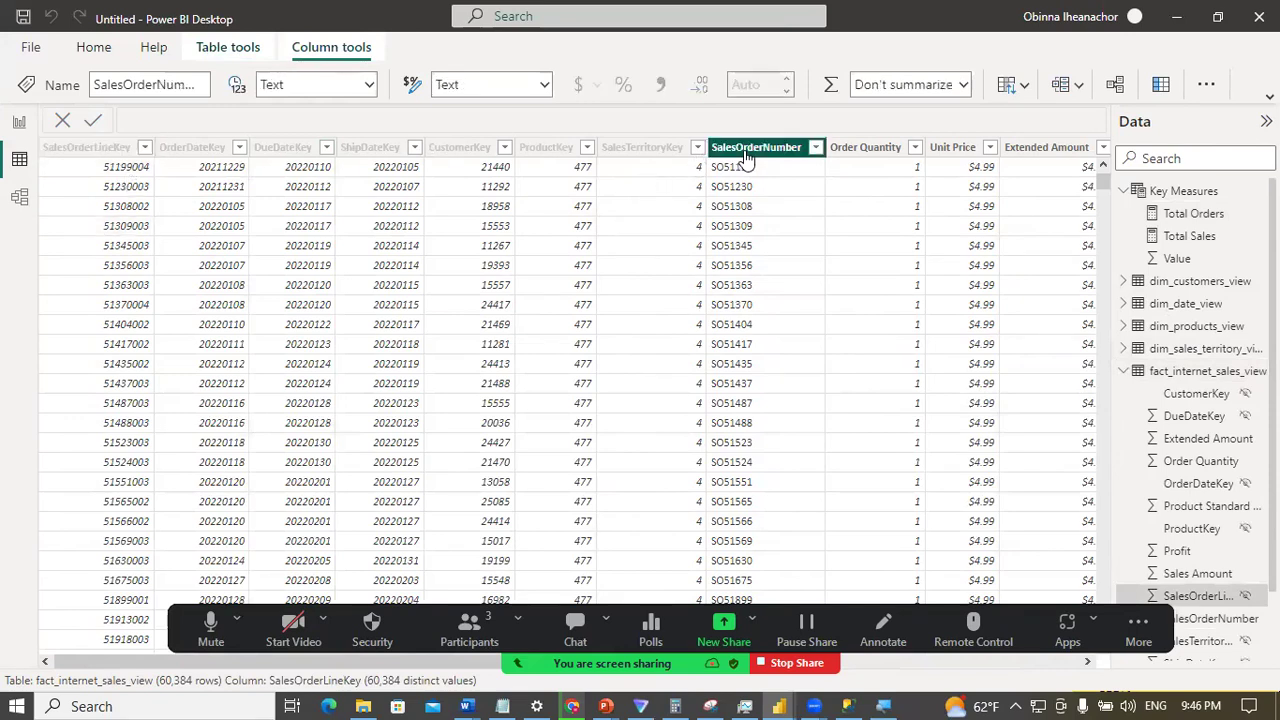
pyautogui.click(24, 122)
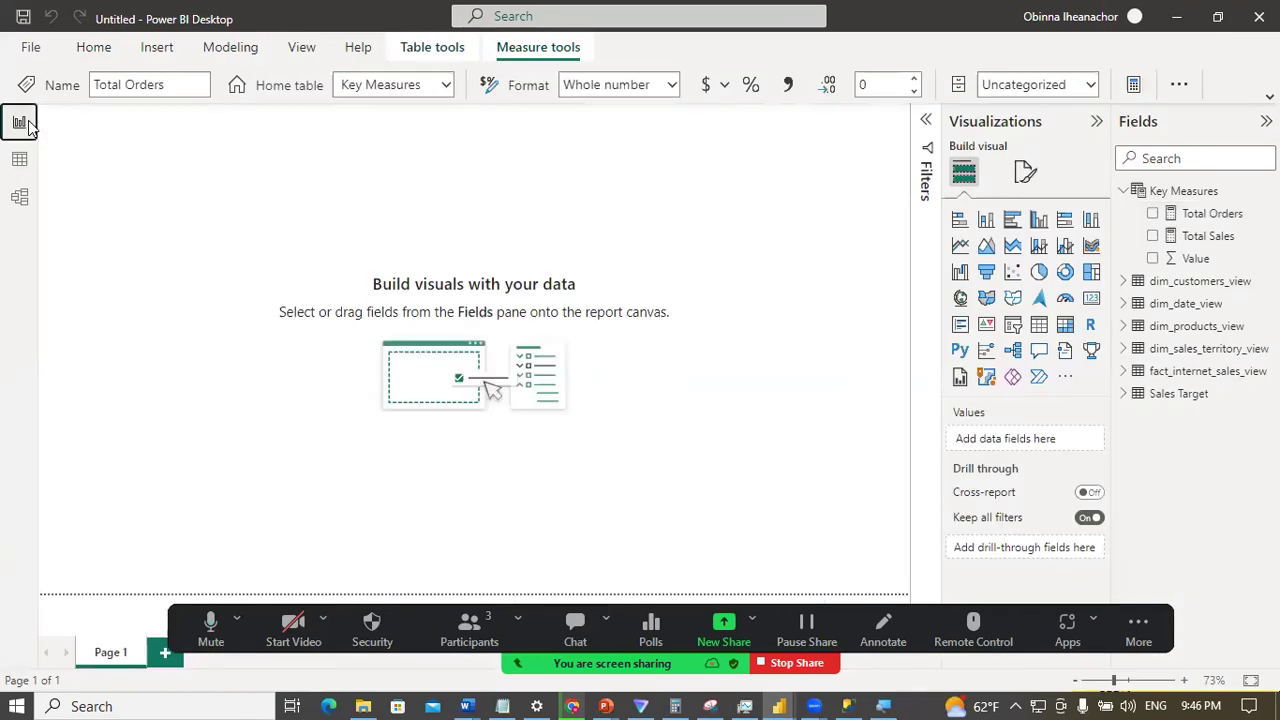
# Step: Change the column counted in the Total Orders measure to fact_internet_sales_view[SalesOrderNumber]
pyautogui.click(1200, 213)
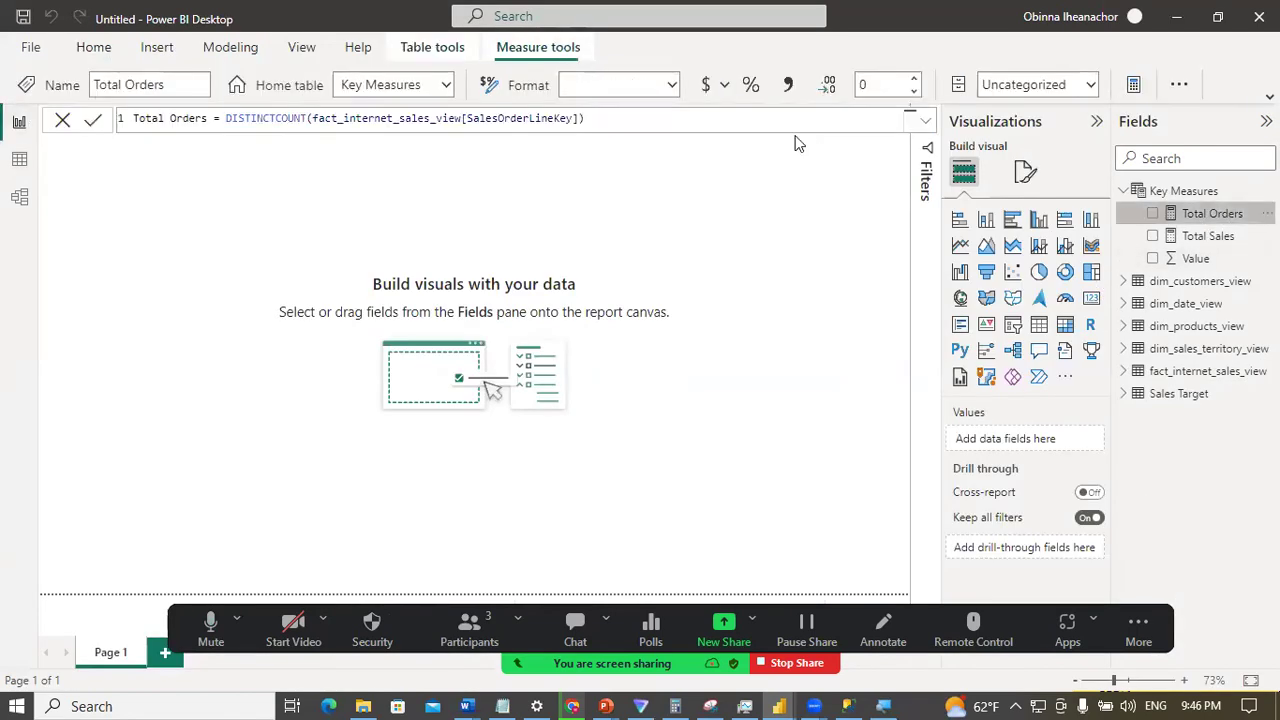
pyautogui.click(570, 118)
pyautogui.press('BackSpace')
pyautogui.press('BackSpace')
pyautogui.press('BackSpace')
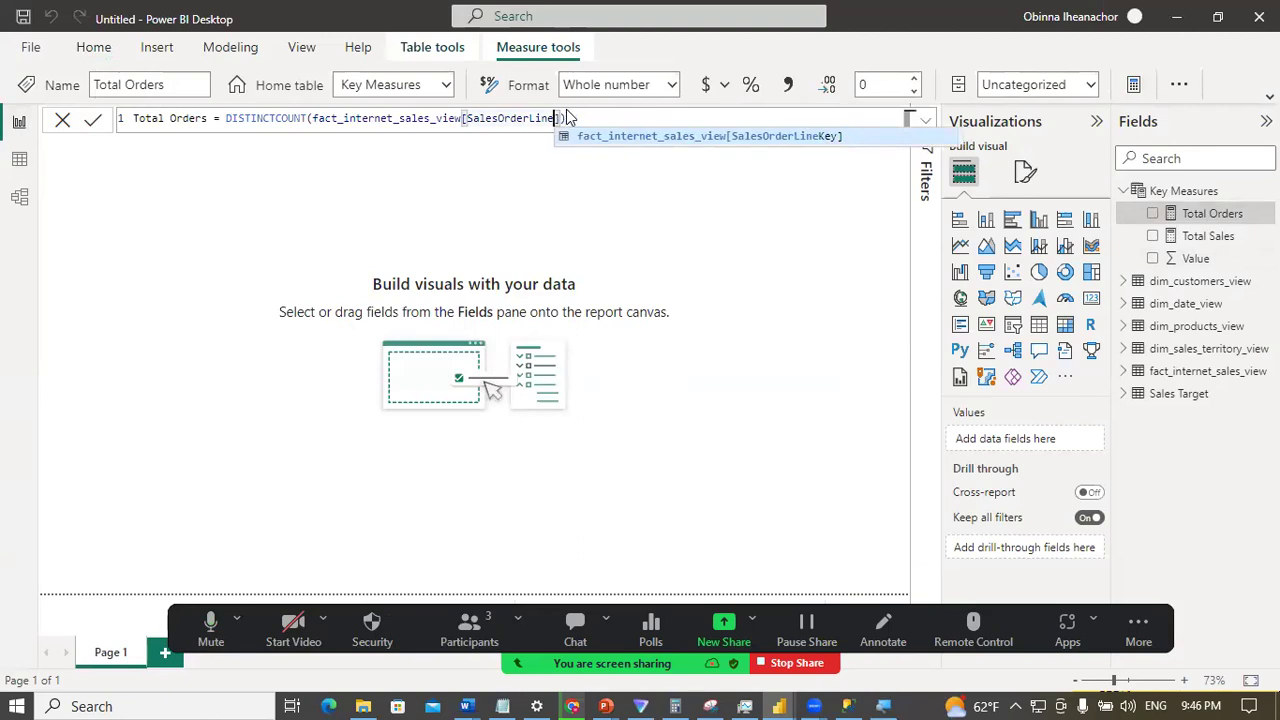
pyautogui.write('Num')
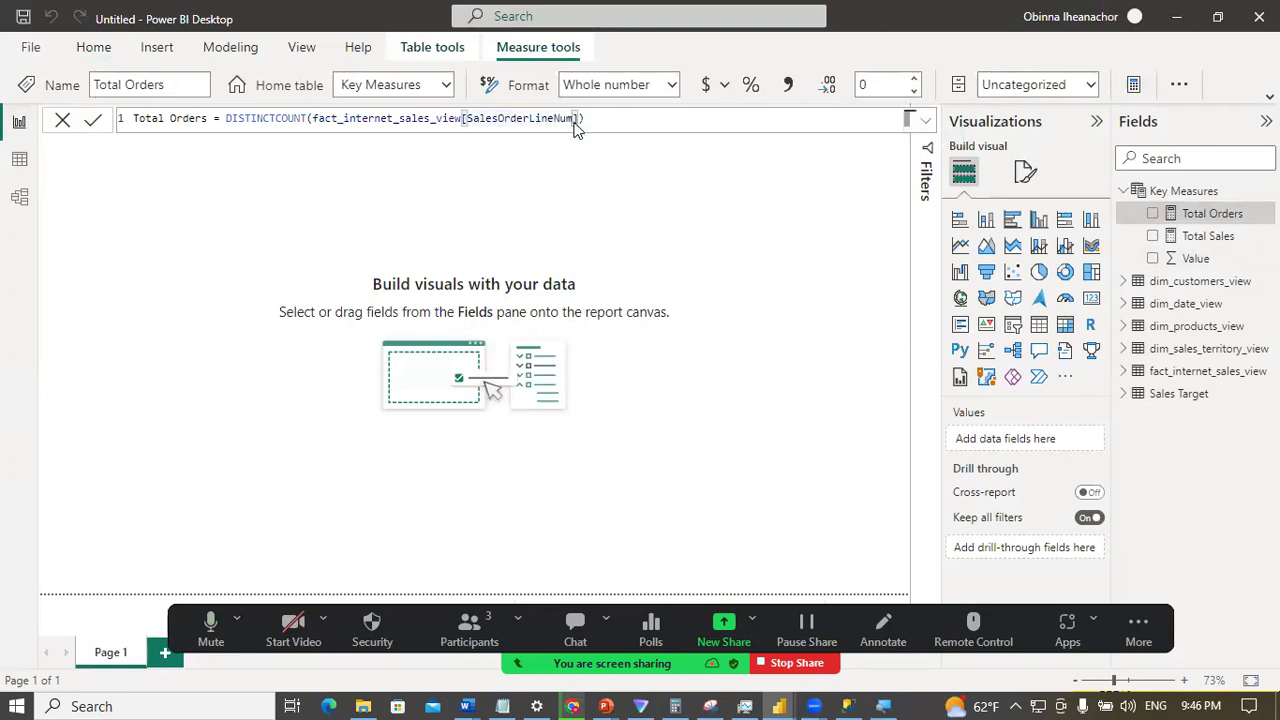
pyautogui.write('be')
pyautogui.press('BackSpace')
pyautogui.press('BackSpace')
pyautogui.press('BackSpace')
pyautogui.press('BackSpace')
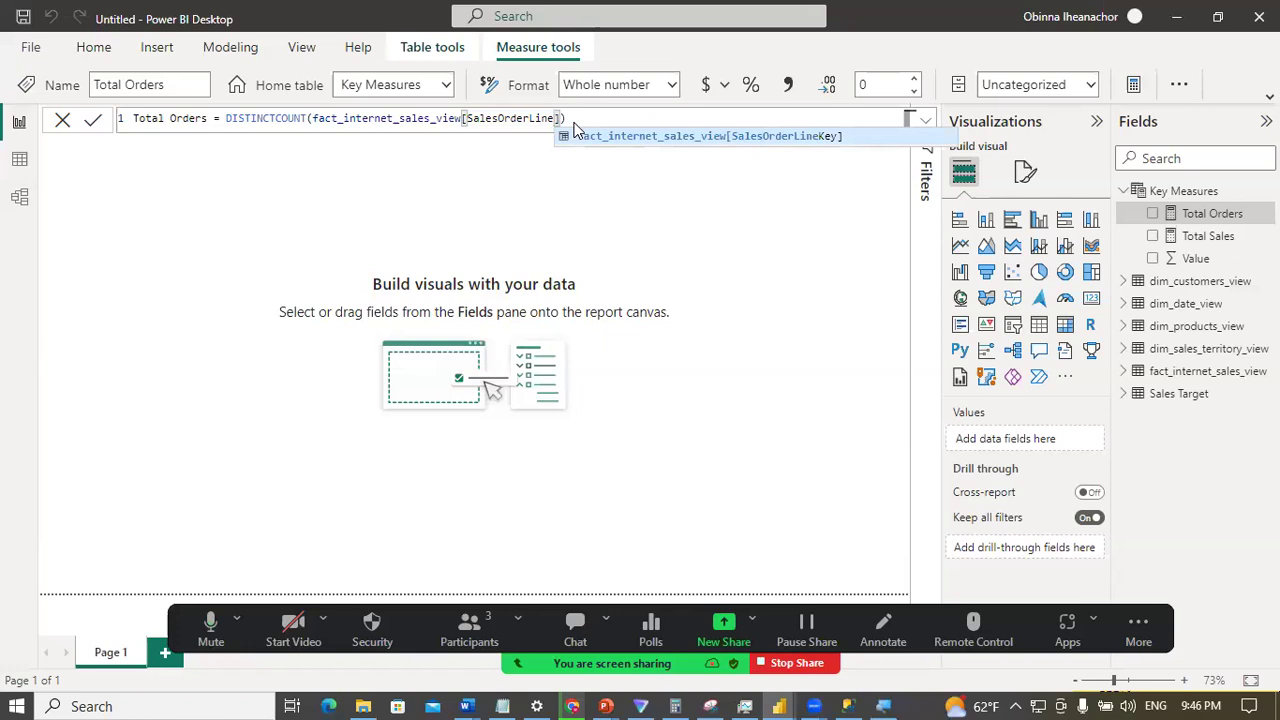
pyautogui.press('BackSpace')
pyautogui.press('BackSpace')
pyautogui.press('BackSpace')
pyautogui.press('BackSpace')
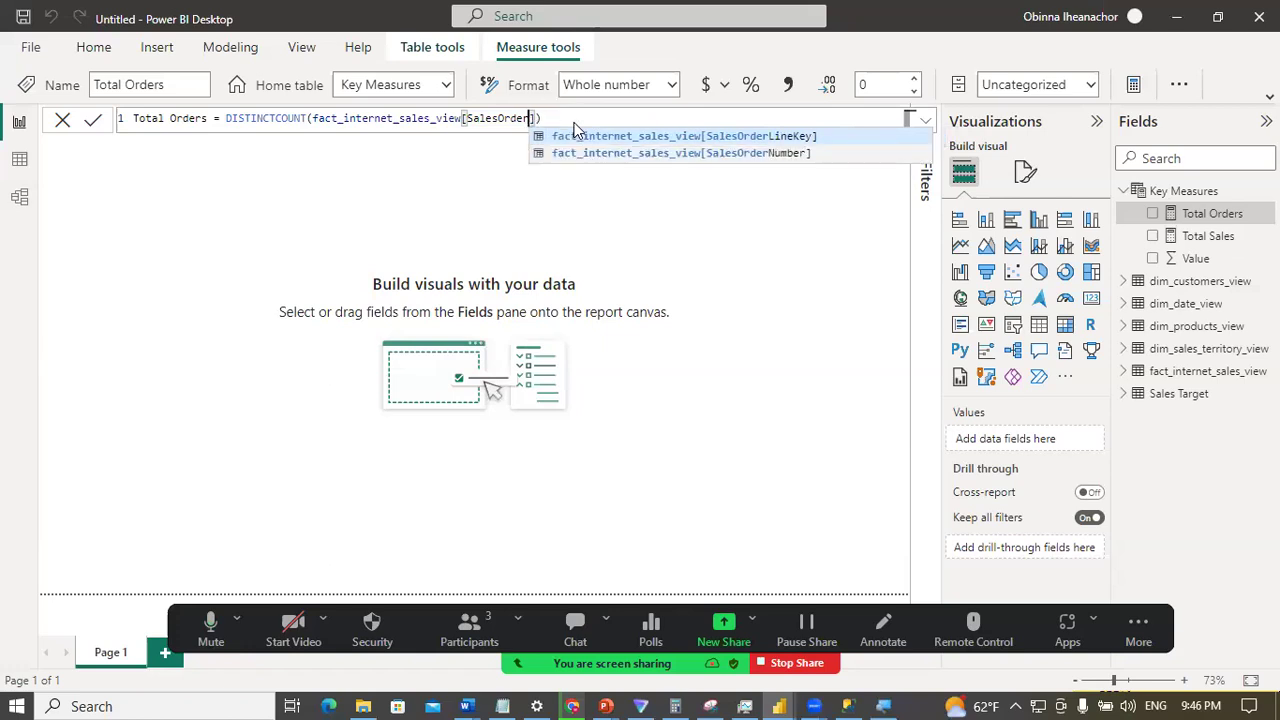
pyautogui.press('Down')
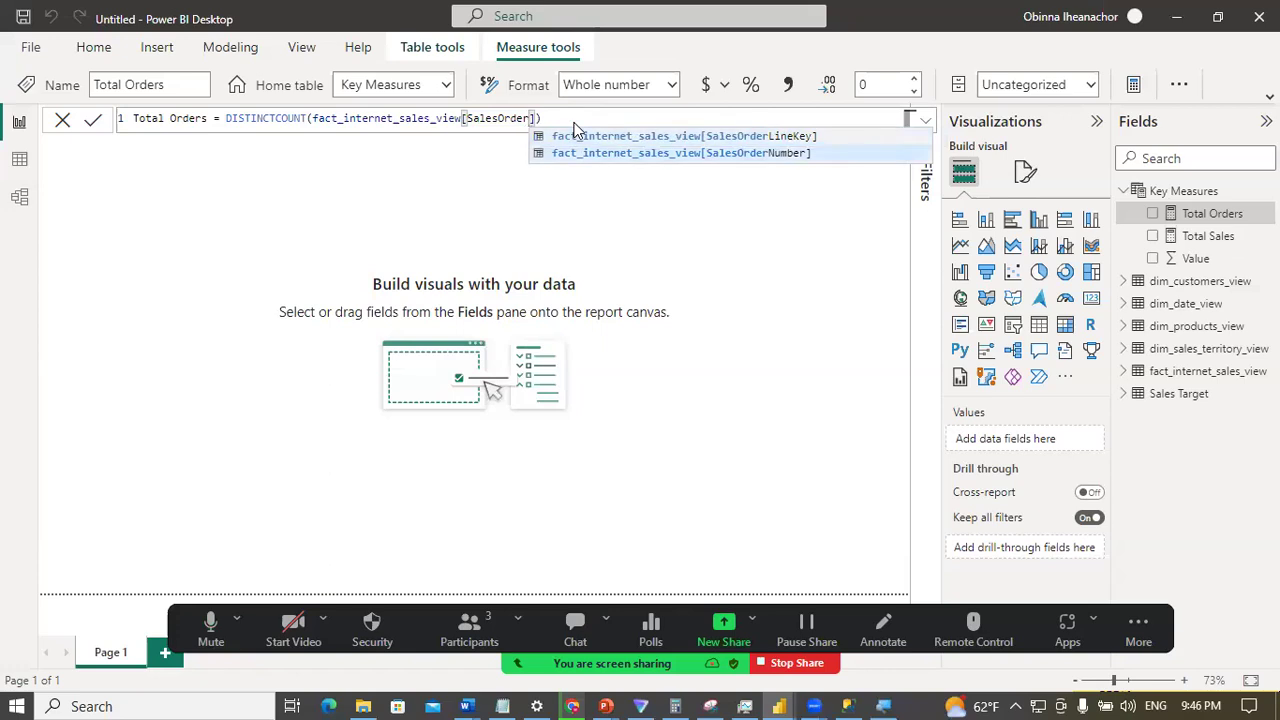
pyautogui.press('Tab')
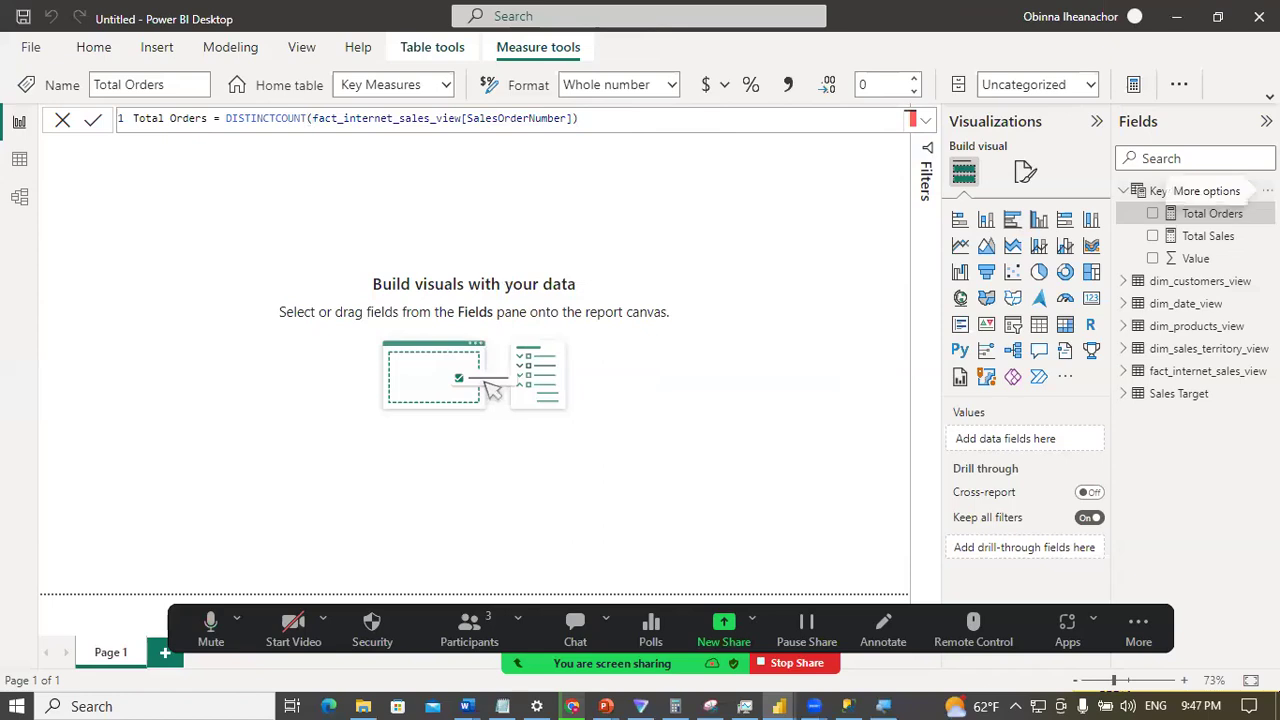
# Step: Create a measure in the Key Measures table with the formula Profit Amount = SUM(fact_internet_sales_view[Profit])
pyautogui.click(1206, 190)
pyautogui.click(1152, 207)
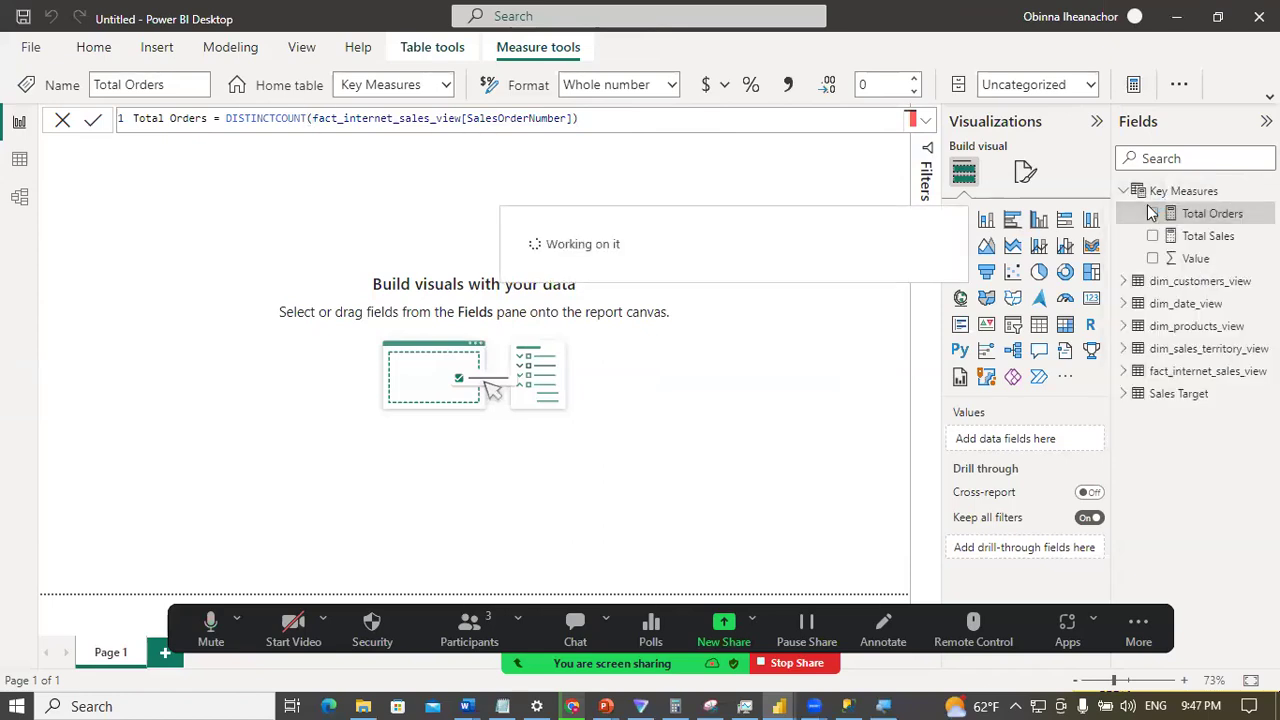
pyautogui.write('Total Pro')
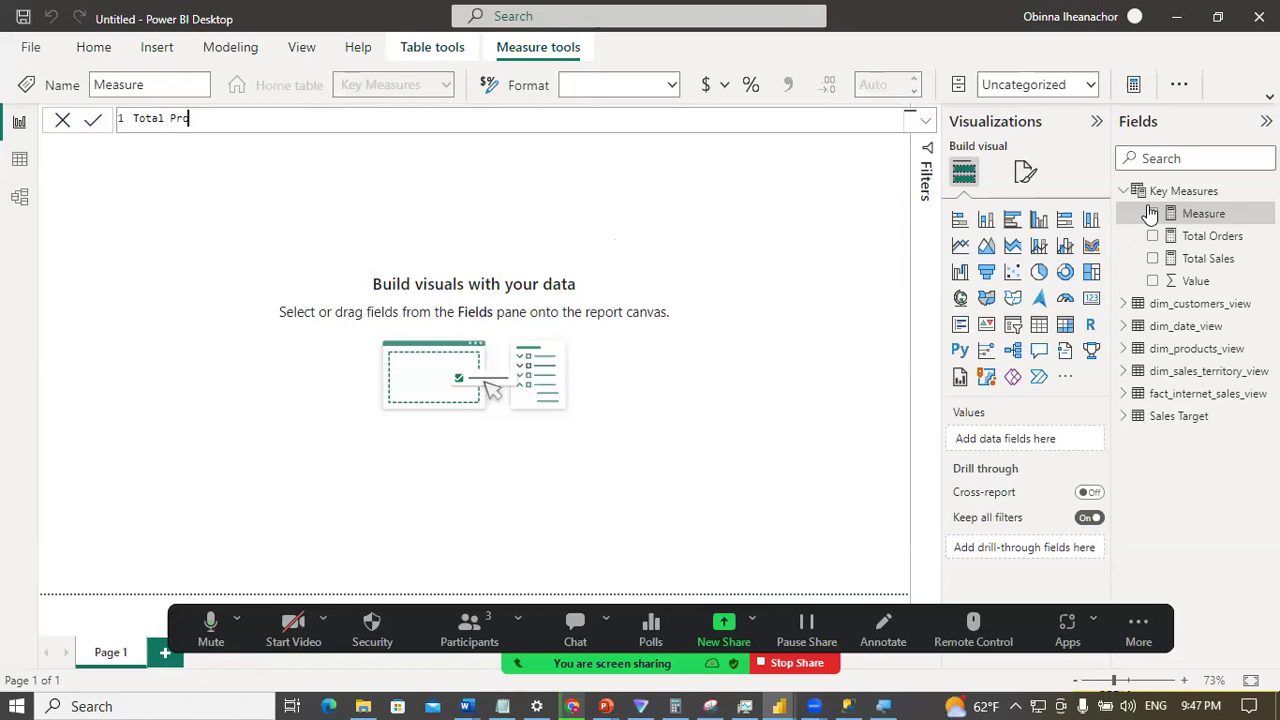
pyautogui.write('fit')
pyautogui.press('BackSpace')
pyautogui.press('BackSpace')
pyautogui.press('BackSpace')
pyautogui.press('BackSpace')
pyautogui.press('BackSpace')
pyautogui.press('BackSpace')
pyautogui.press('BackSpace')
pyautogui.press('BackSpace')
pyautogui.press('BackSpace')
pyautogui.press('BackSpace')
pyautogui.press('BackSpace')
pyautogui.press('BackSpace')
pyautogui.write('Profit Amount = SUM(')
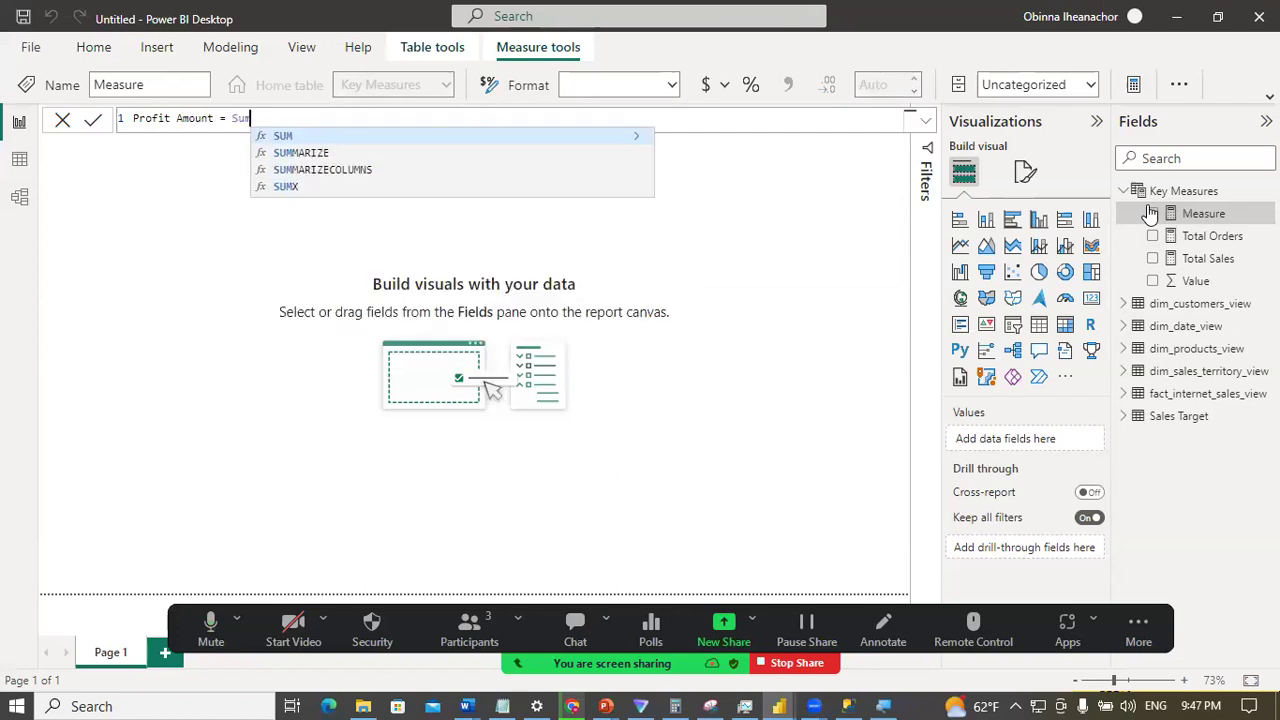
pyautogui.write('profy')
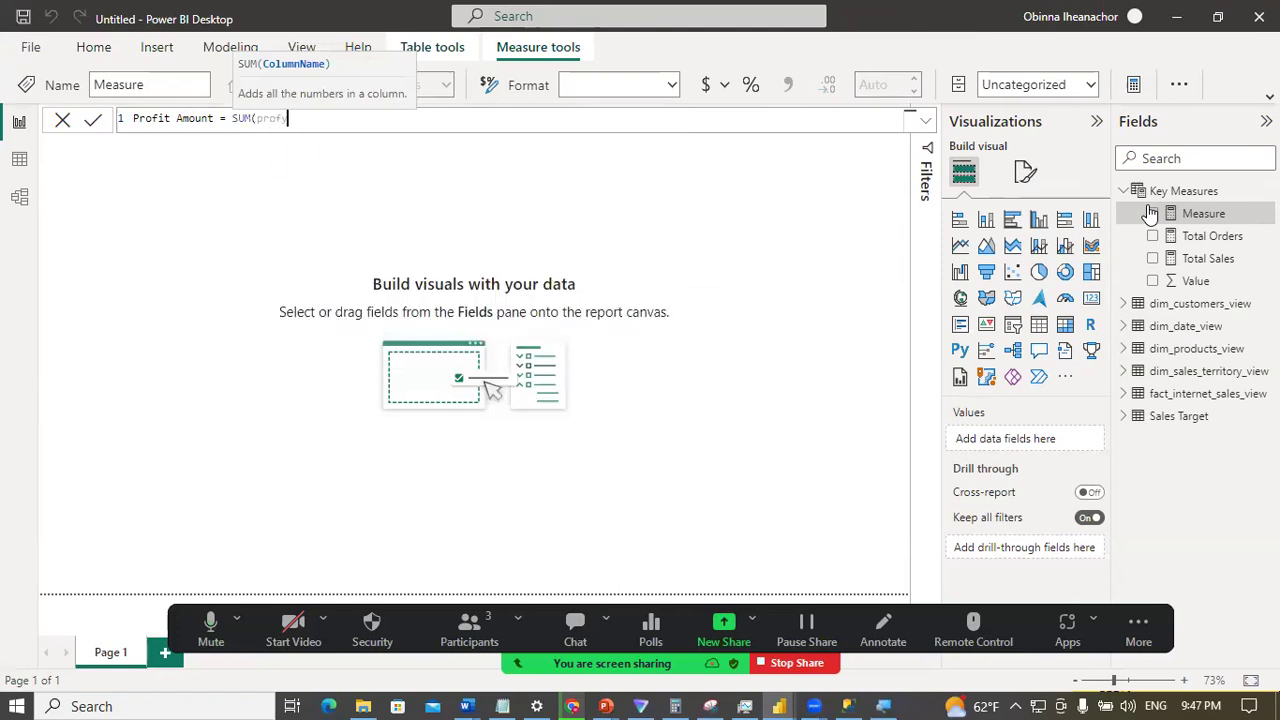
pyautogui.press('BackSpace')
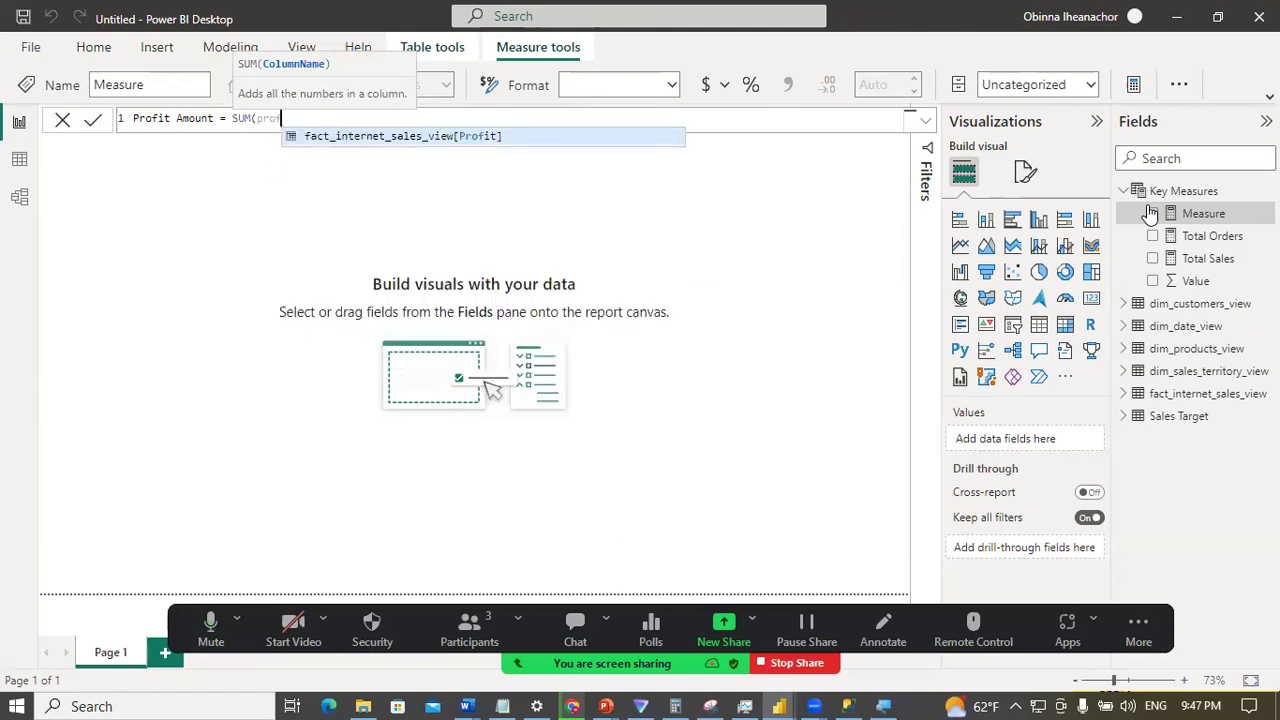
pyautogui.write('i')
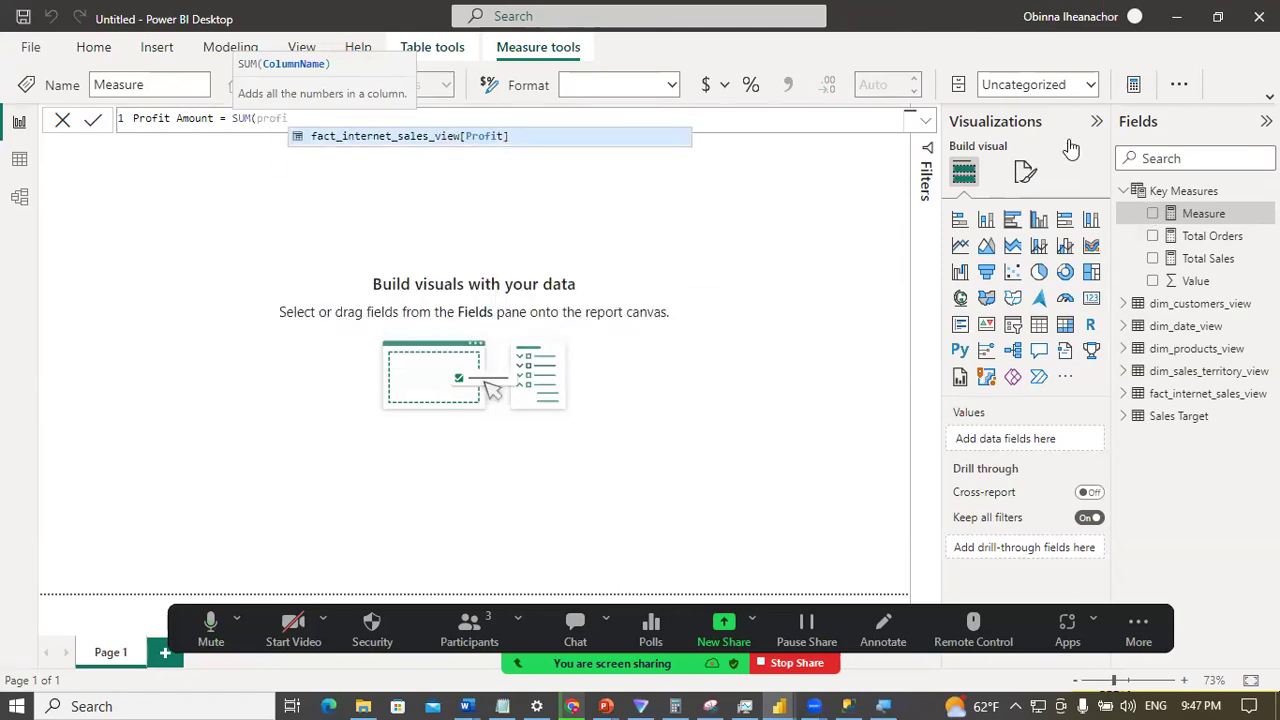
pyautogui.click(480, 138)
pyautogui.write(')')
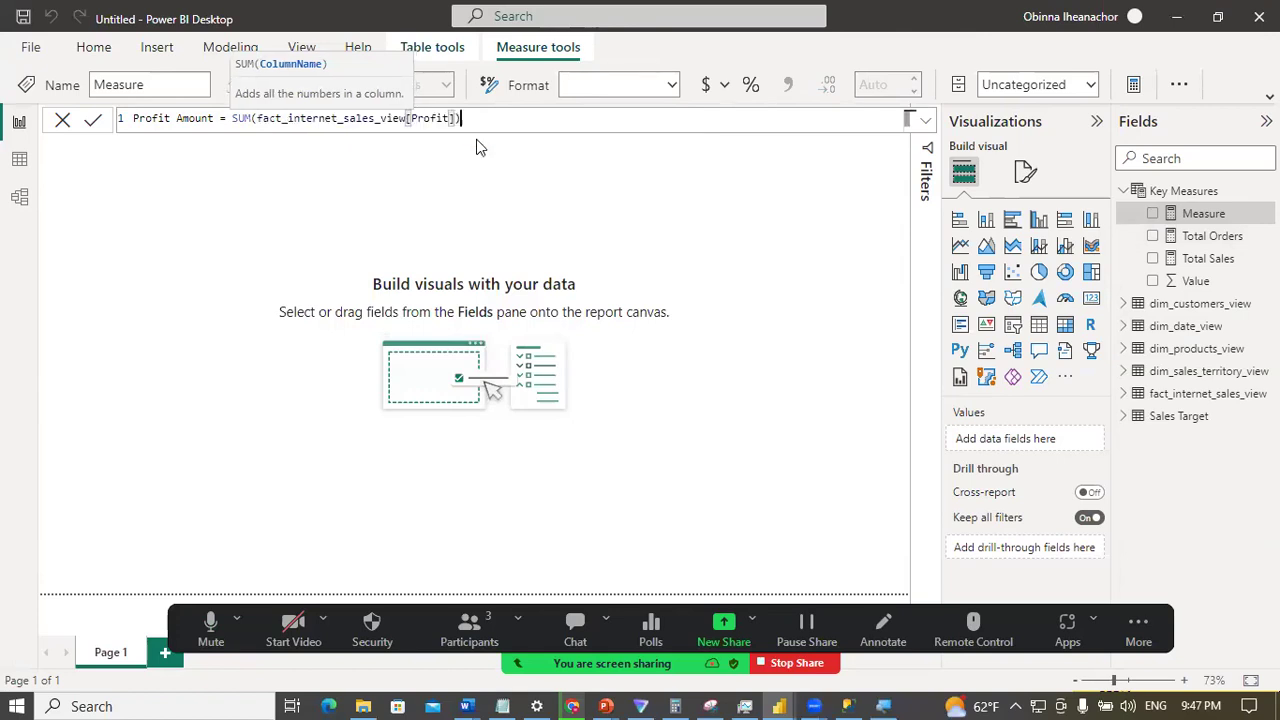
pyautogui.press('Return')
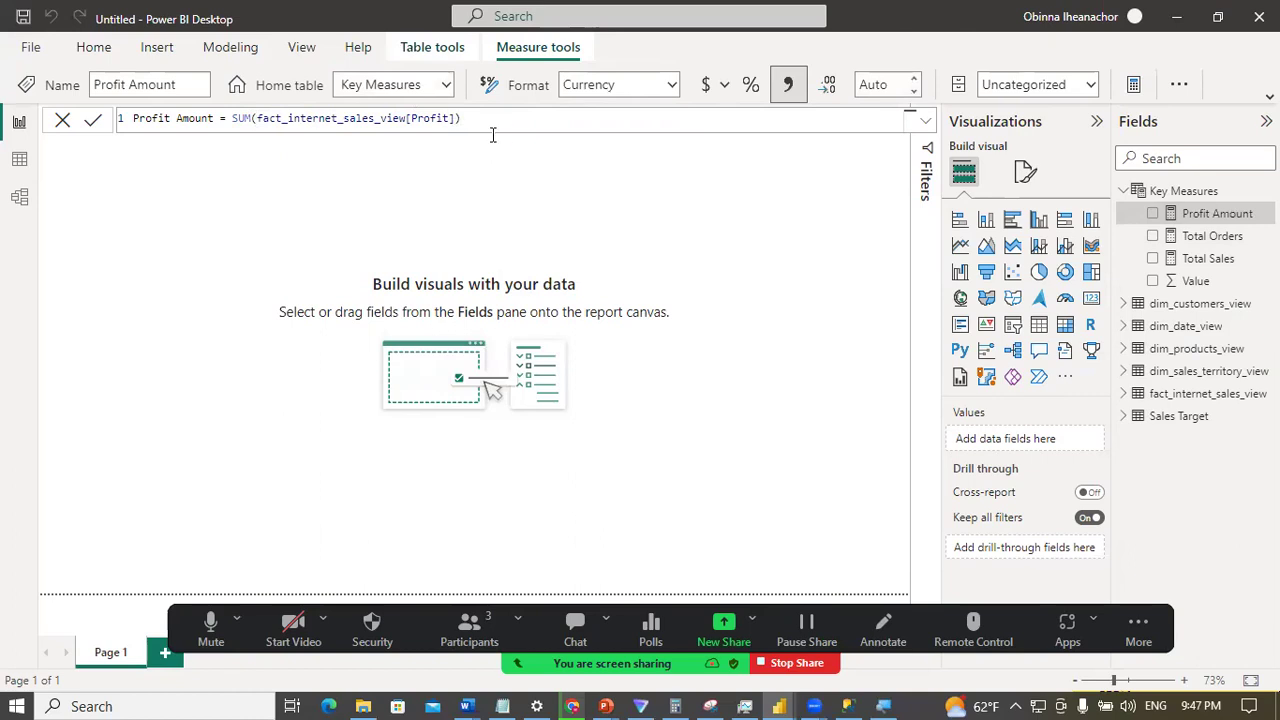
pyautogui.click(676, 219)
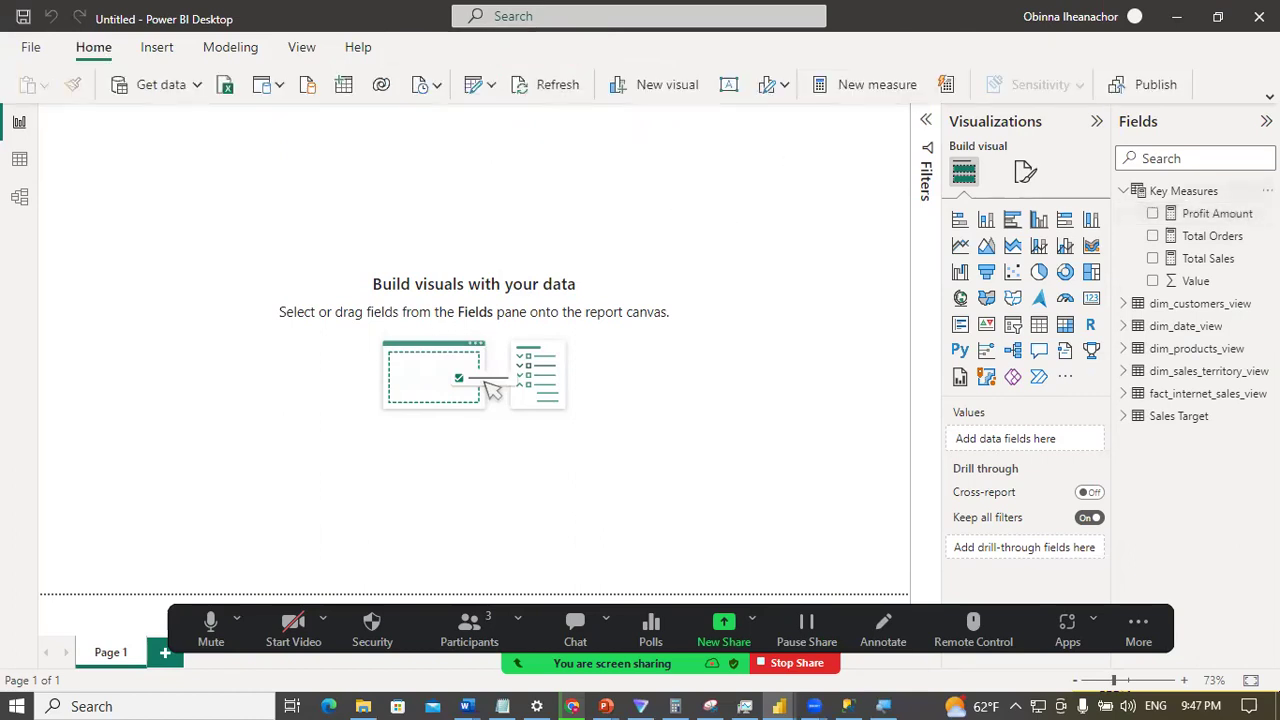
# Step: Add a Key Measures measure with the formula Total Target = SUM('Sales Target'[Sales Target])
pyautogui.click(1265, 191)
pyautogui.click(1165, 207)
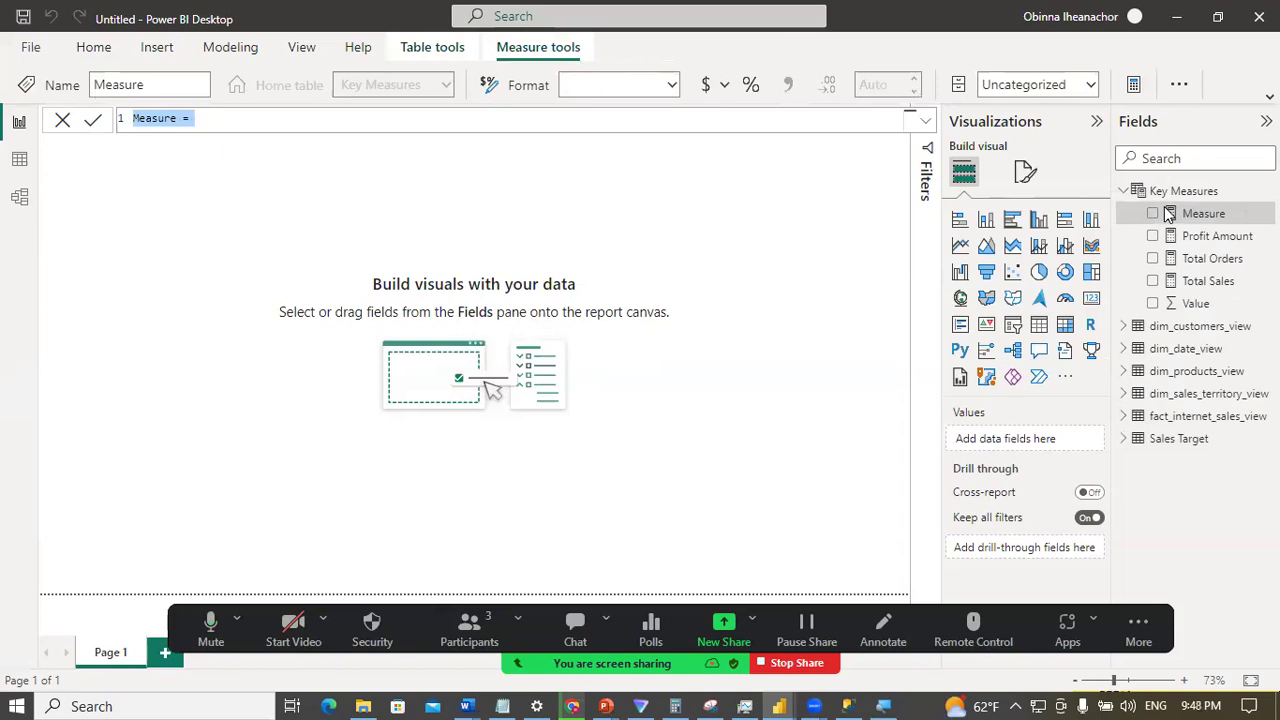
pyautogui.write('Total Target = SUM(targe')
pyautogui.press('Down')
pyautogui.press('Down')
pyautogui.press('Tab')
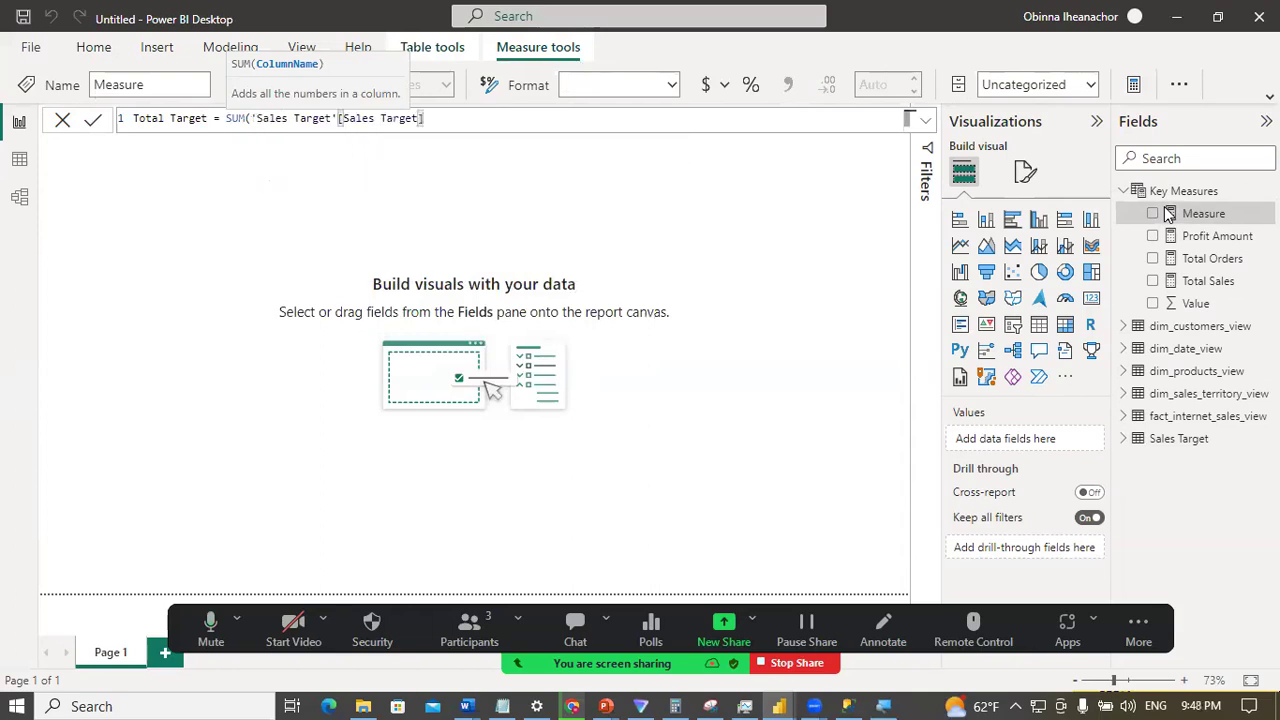
pyautogui.write(')')
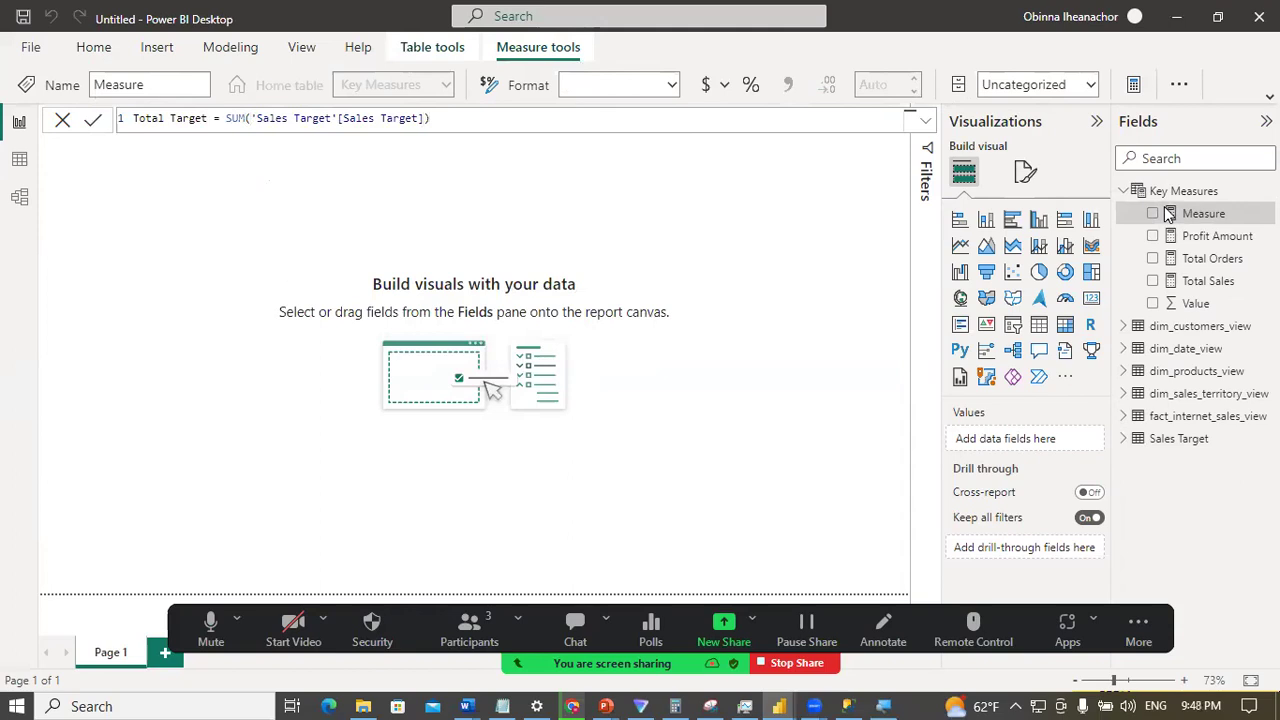
pyautogui.click(1168, 213)
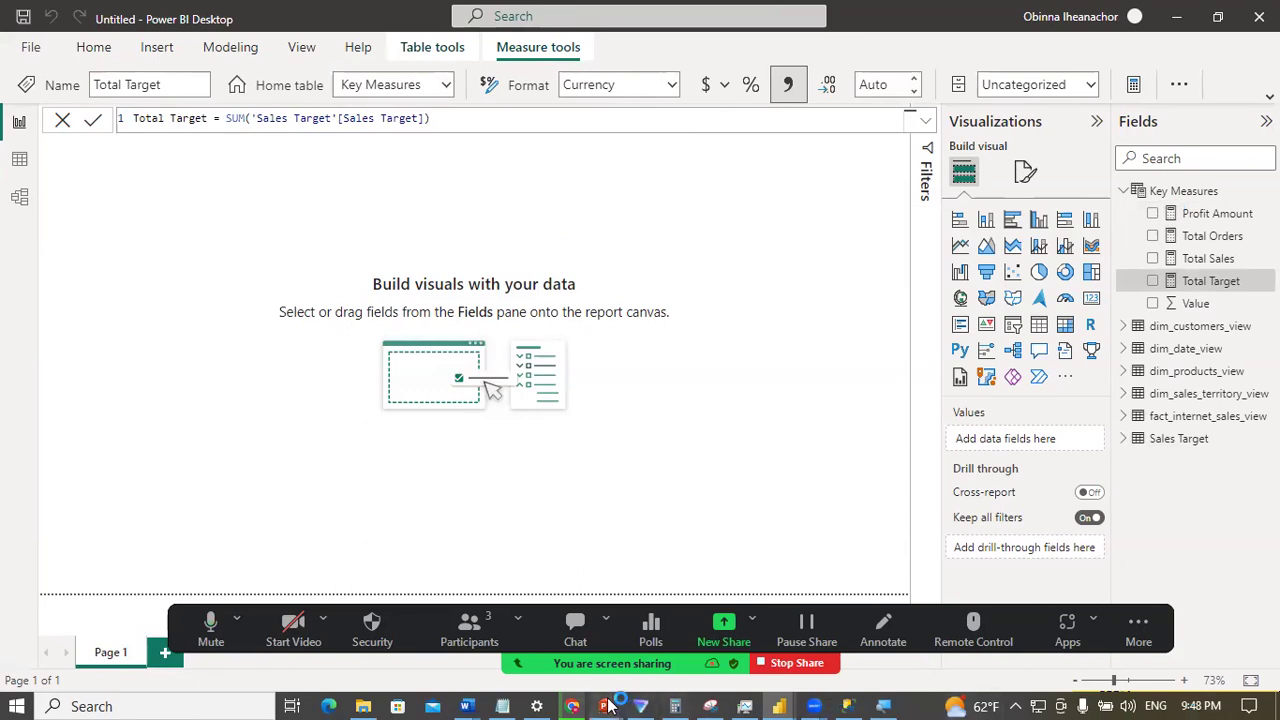
# Step: Review the Business Problem questions in the PowerPoint slide show, and return to the Power BI report
pyautogui.moveTo(607, 706)
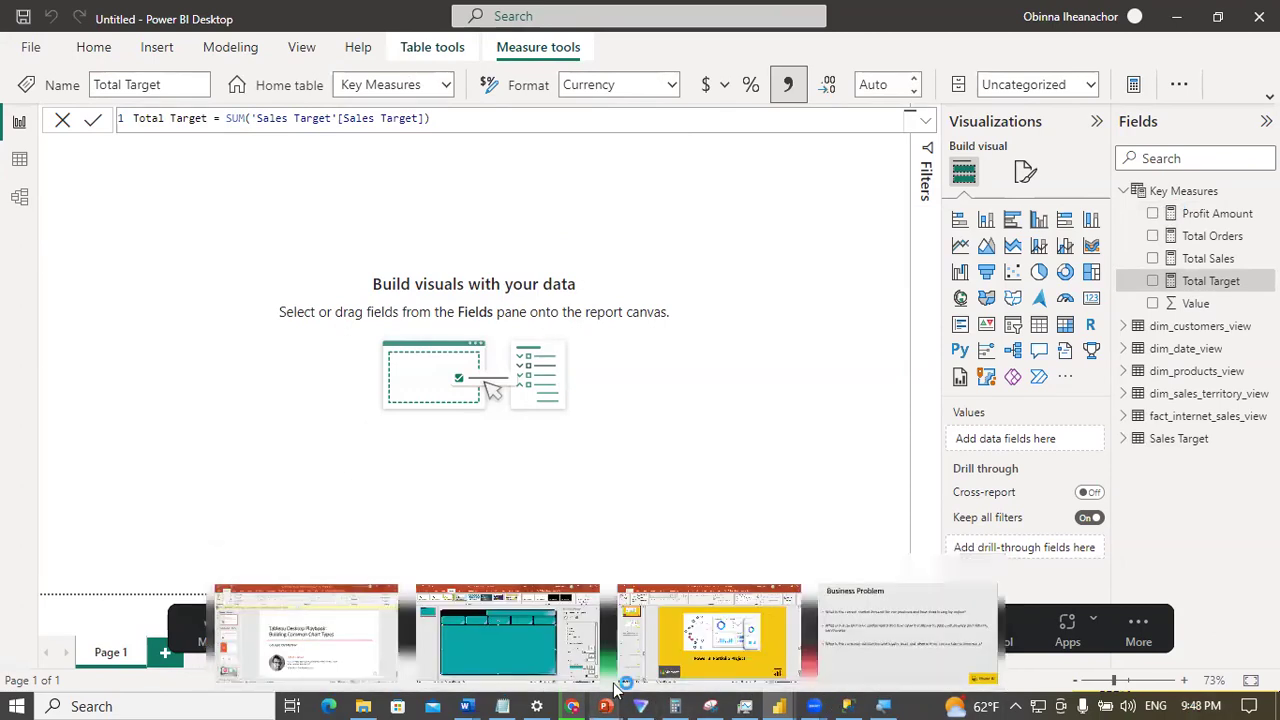
pyautogui.click(850, 632)
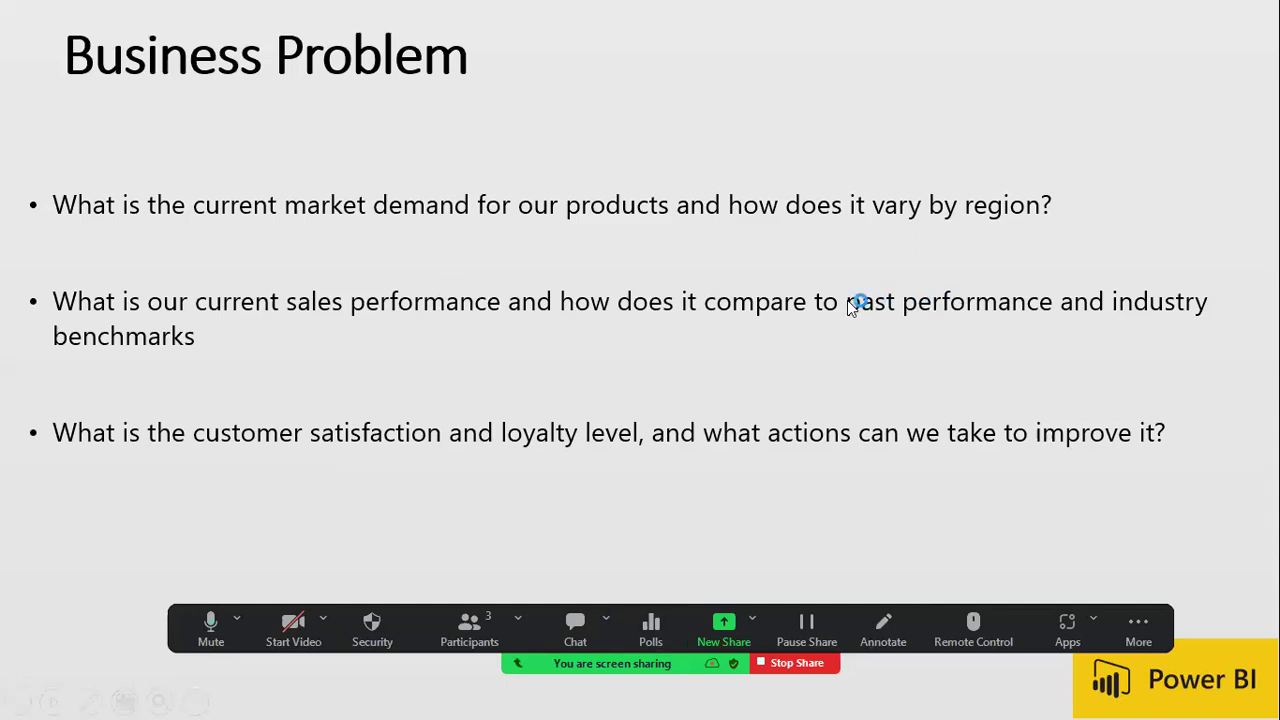
pyautogui.press('super')
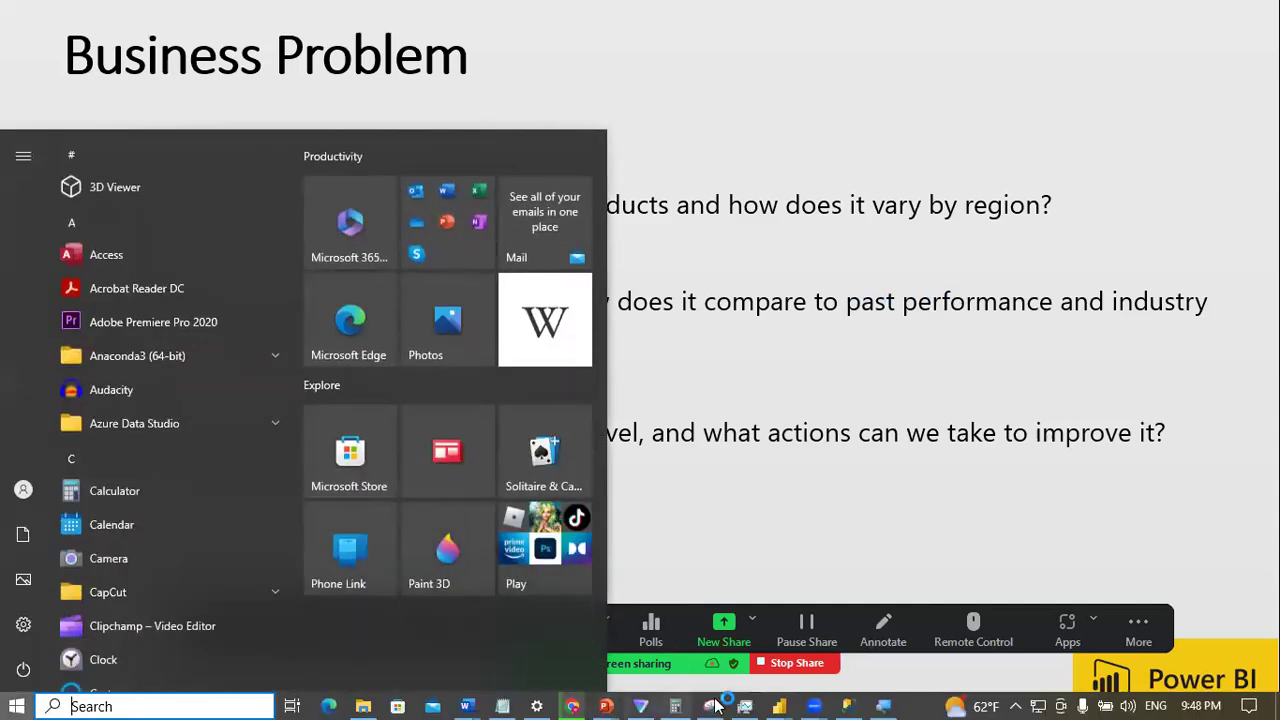
pyautogui.moveTo(786, 706)
pyautogui.click(878, 625)
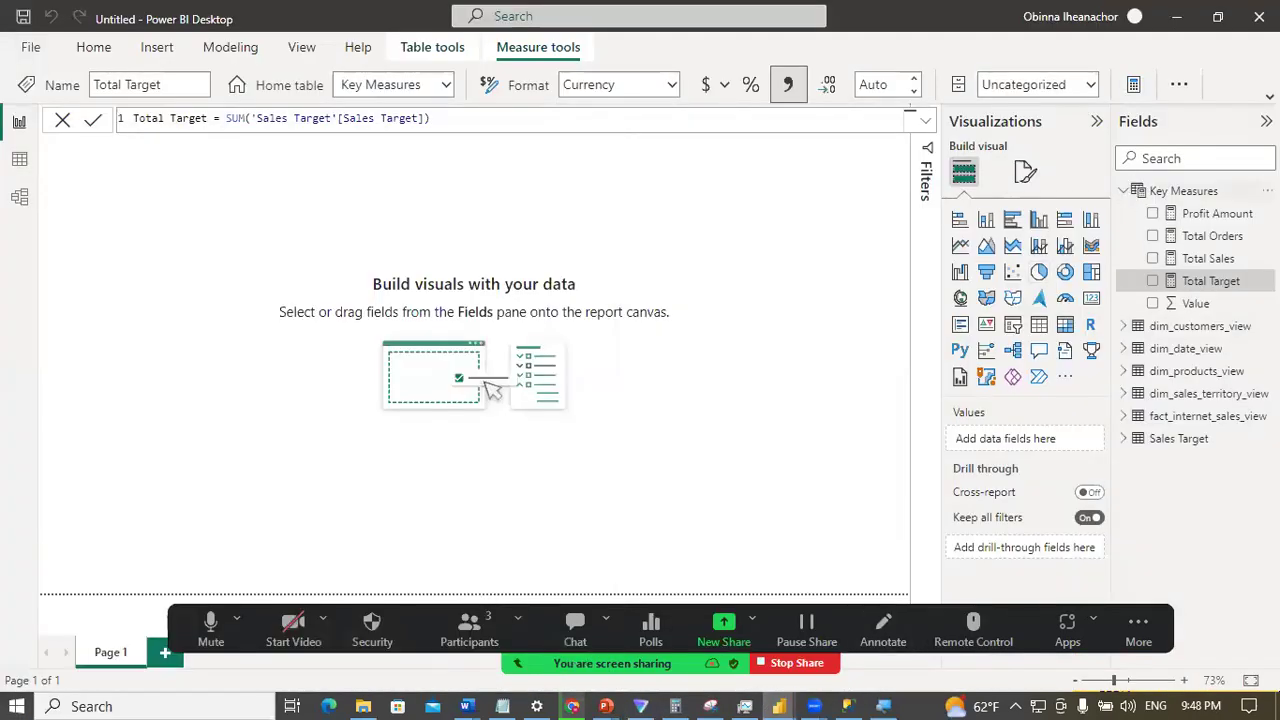
# Step: Start a new Key Measures measure named LY Sales, with a CALCULATE expression over [Total Sales] and a fresh line for its filter
pyautogui.click(1212, 196)
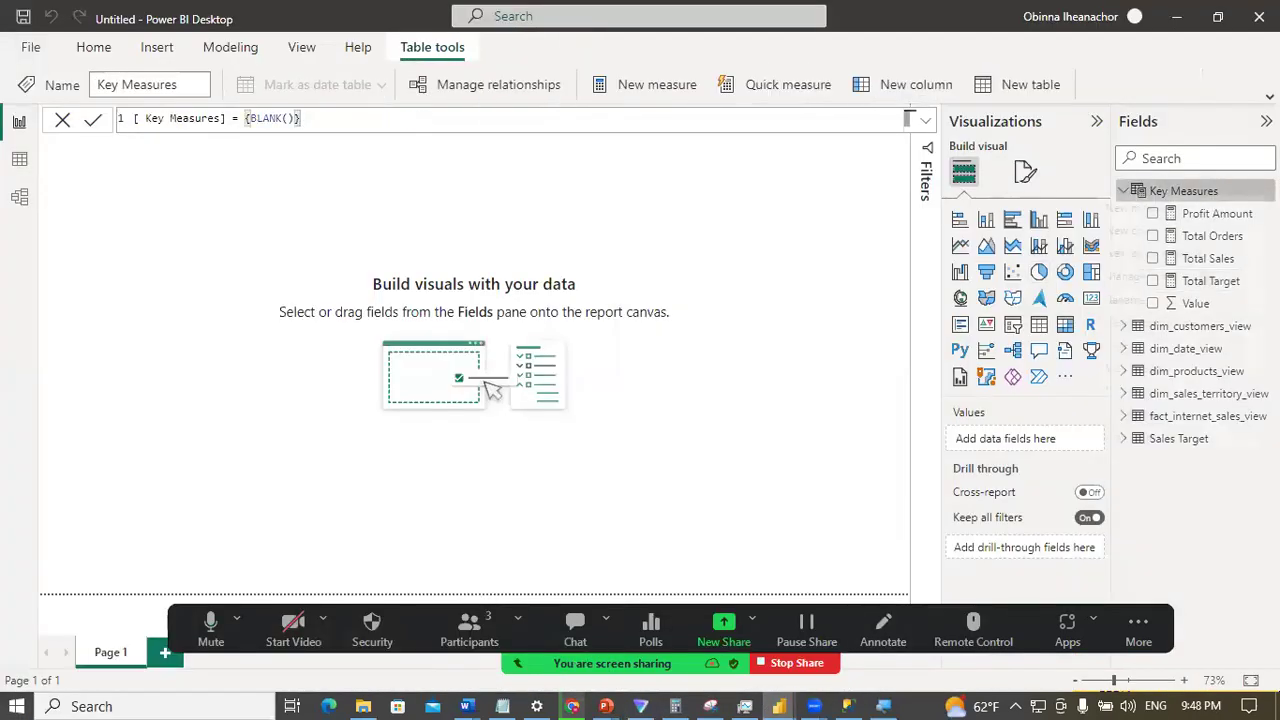
pyautogui.rightClick(1185, 192)
pyautogui.click(1190, 208)
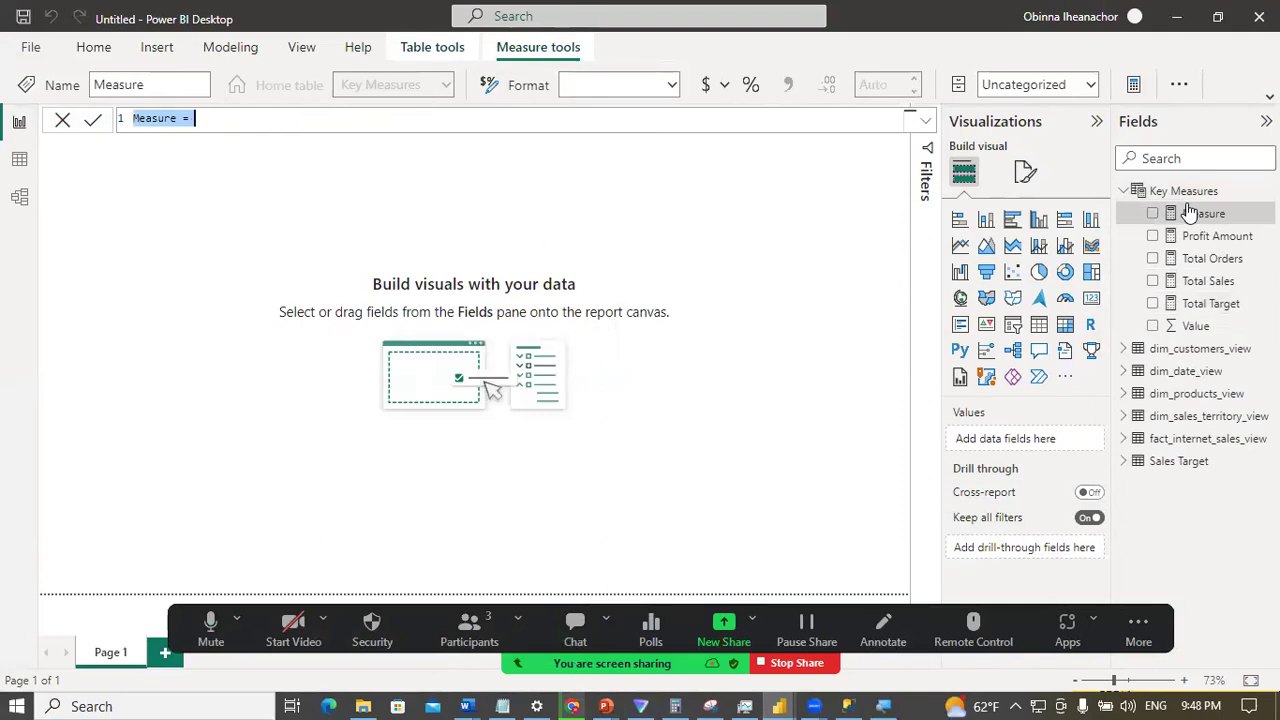
pyautogui.write('LY ')
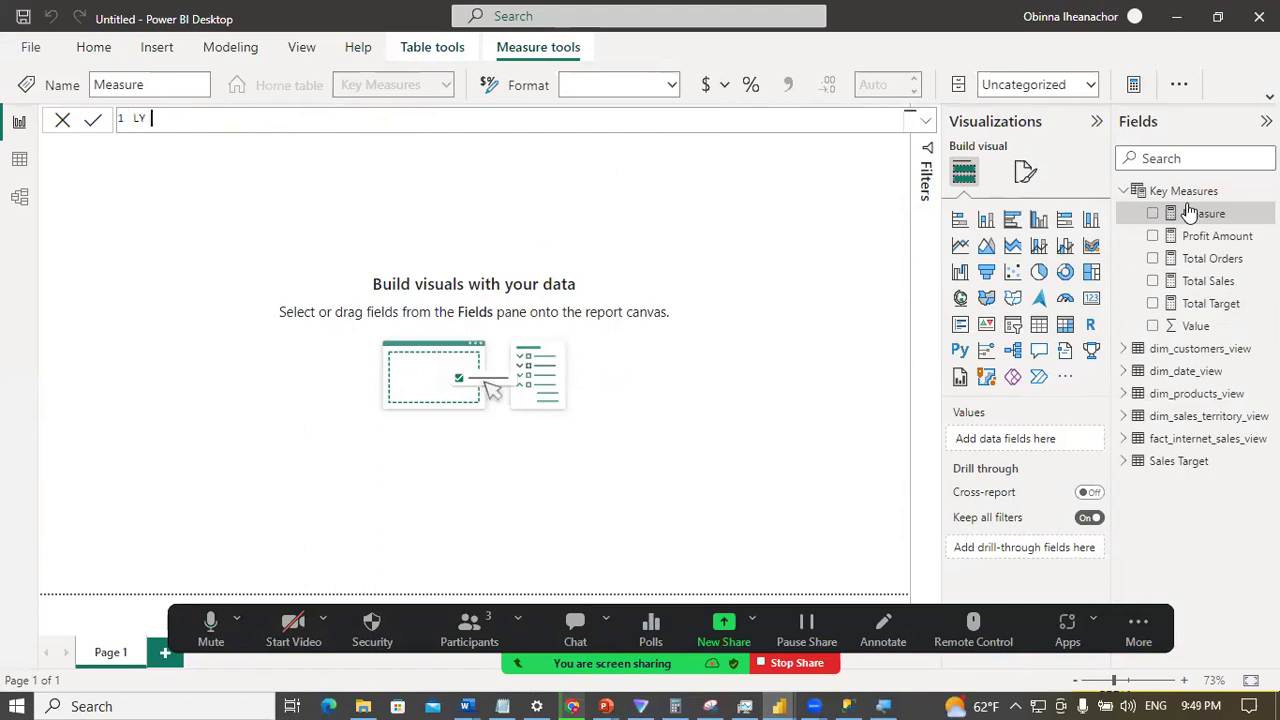
pyautogui.write('Sales =')
pyautogui.hotkey('shift', 'Return')
pyautogui.press('Tab')
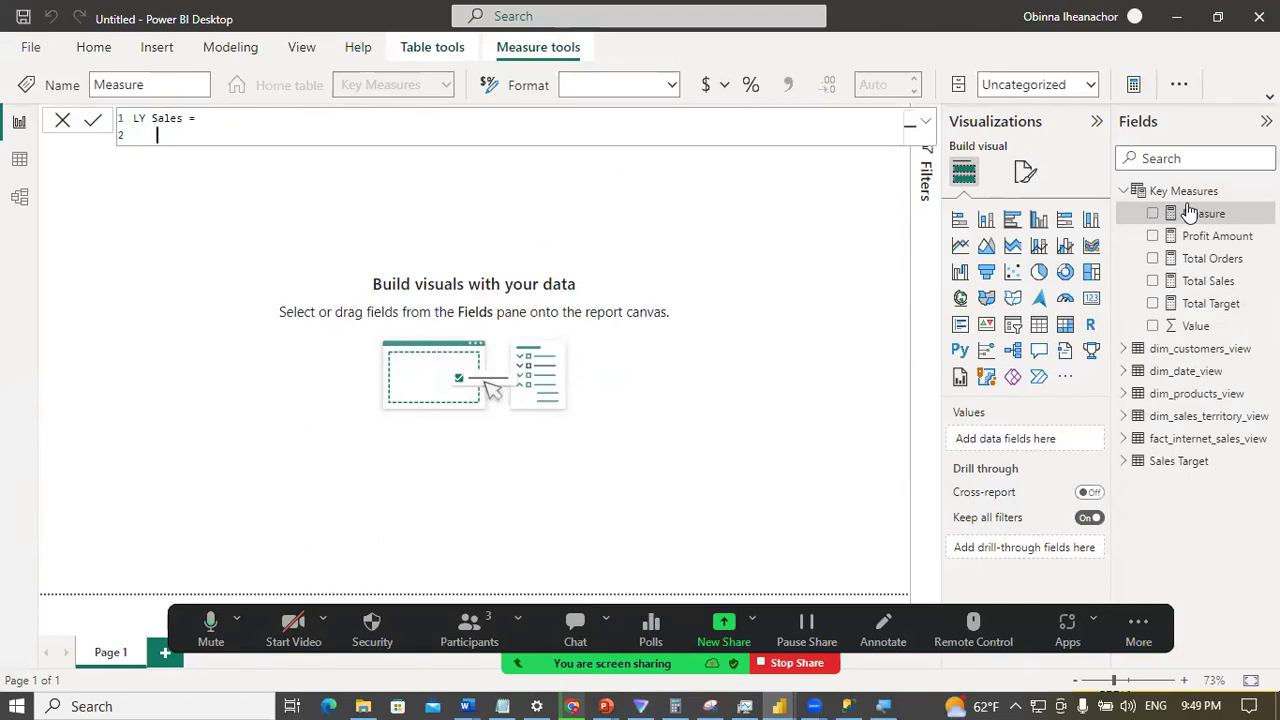
pyautogui.write('CAL')
pyautogui.press('Tab')
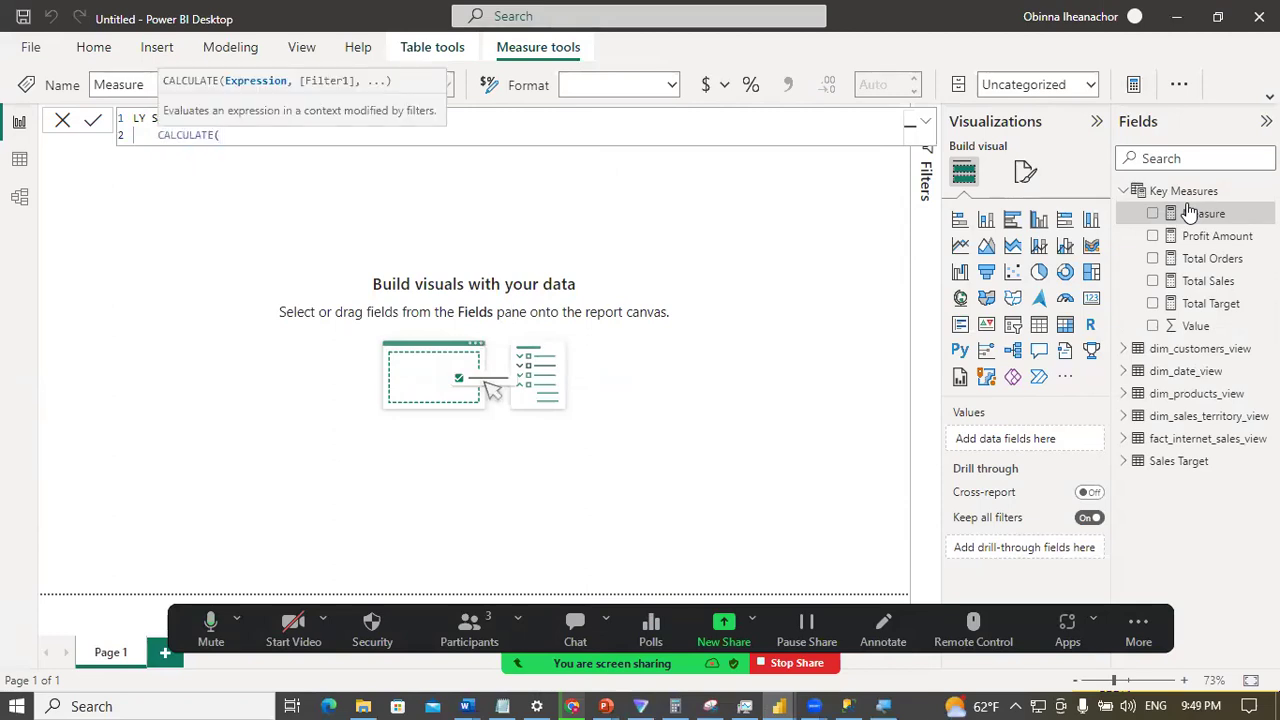
pyautogui.write('[Total S')
pyautogui.press('Tab')
pyautogui.write(',')
pyautogui.hotkey('shift', 'Return')
pyautogui.write("' Key Measures")
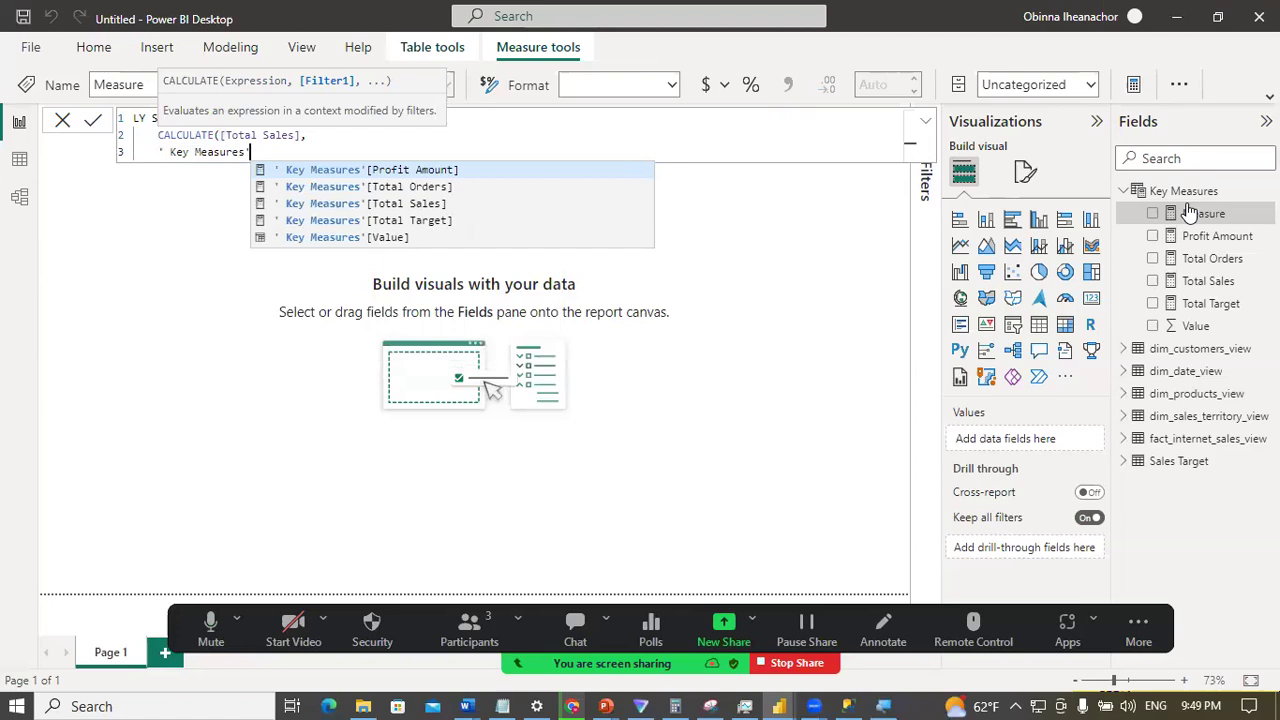
pyautogui.press('BackSpace')
pyautogui.press('BackSpace')
pyautogui.press('BackSpace')
pyautogui.press('BackSpace')
pyautogui.press('BackSpace')
pyautogui.press('BackSpace')
pyautogui.press('BackSpace')
pyautogui.press('BackSpace')
pyautogui.press('BackSpace')
pyautogui.press('BackSpace')
pyautogui.press('BackSpace')
pyautogui.press('BackSpace')
pyautogui.press('BackSpace')
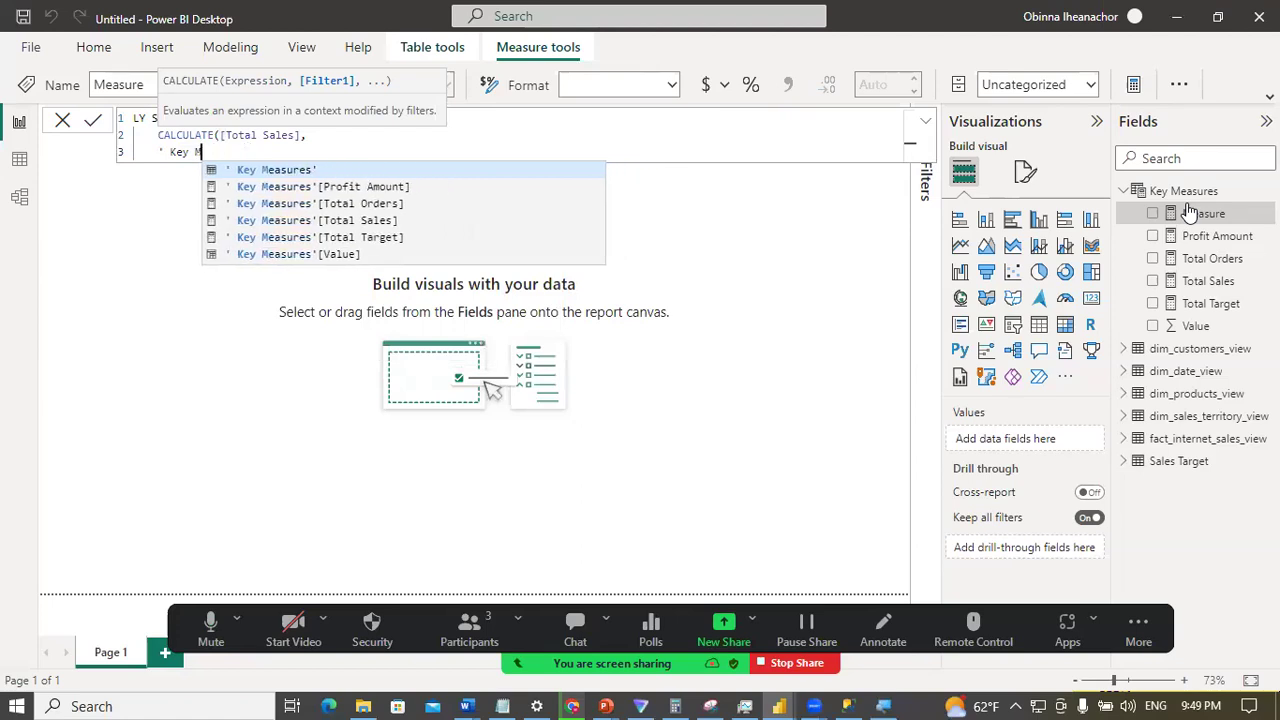
pyautogui.press('BackSpace')
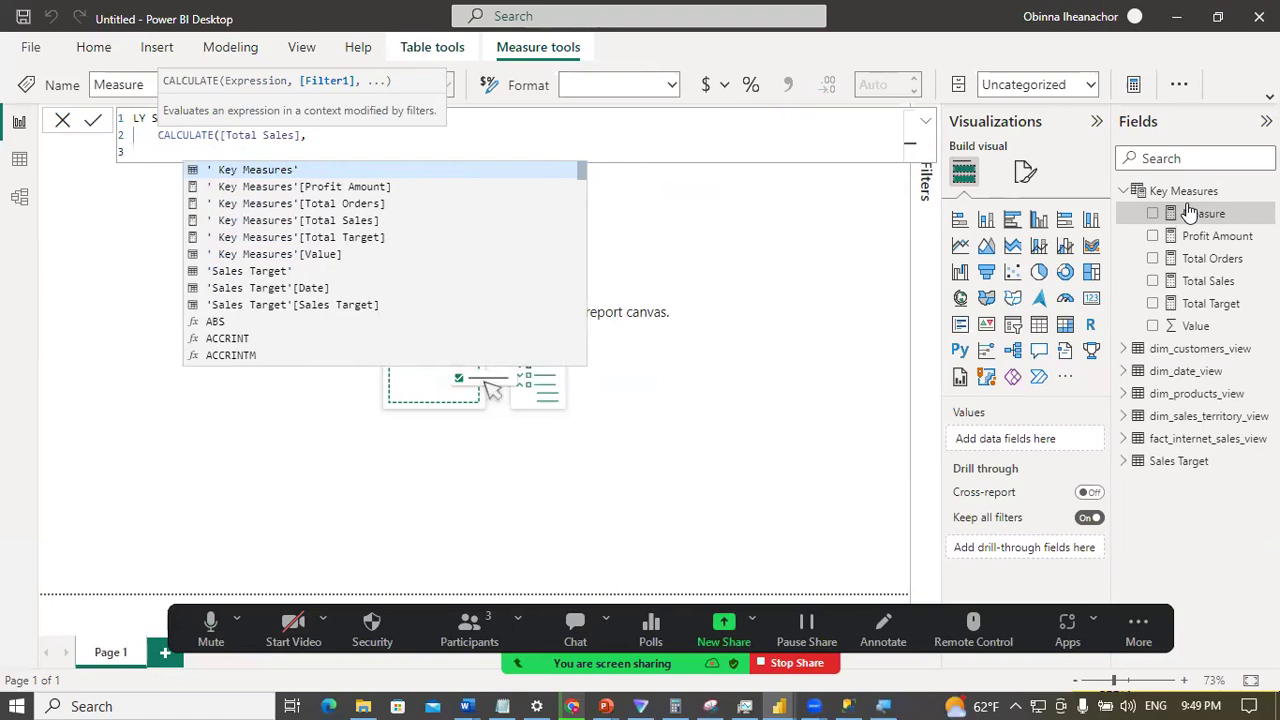
# Step: Complete the LY Sales measure with the filter SAMEPERIODLASTYEAR(dim_date_view[Date]) and commit the formula
pyautogui.write('Sale')
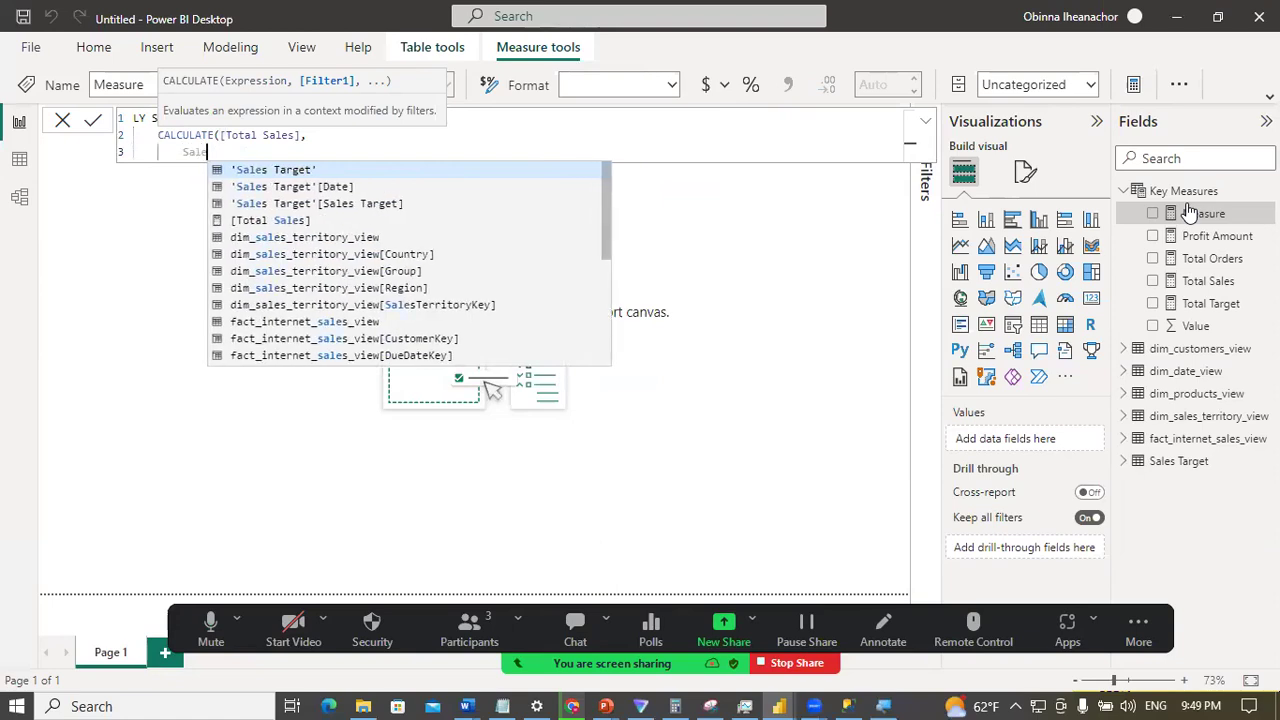
pyautogui.write('per')
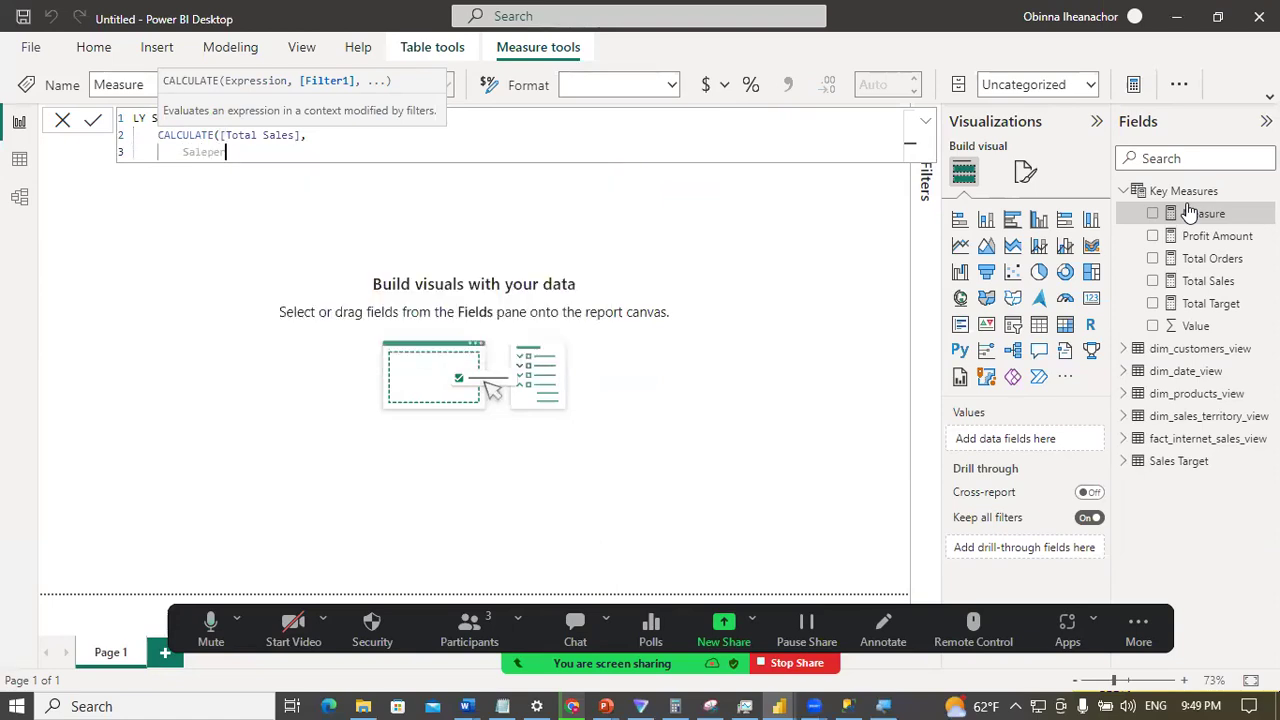
pyautogui.press('BackSpace')
pyautogui.press('BackSpace')
pyautogui.press('BackSpace')
pyautogui.press('BackSpace')
pyautogui.press('BackSpace')
pyautogui.write('me')
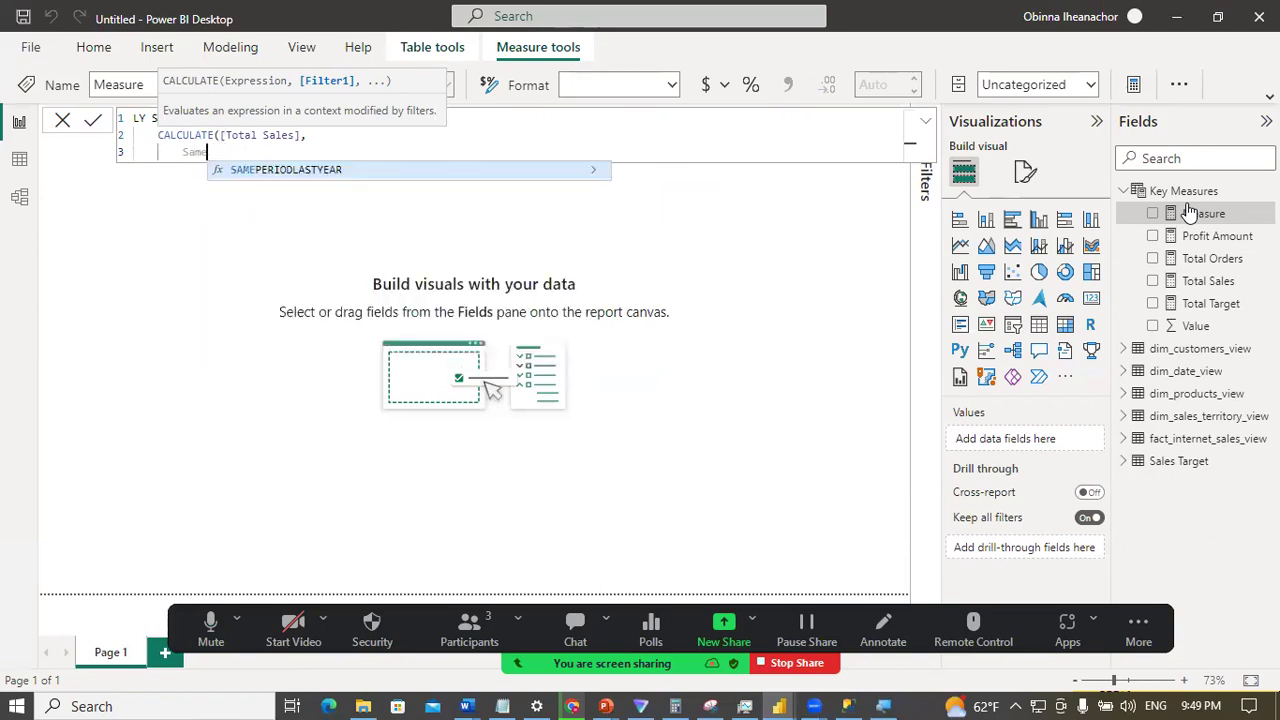
pyautogui.press('Tab')
pyautogui.write('day')
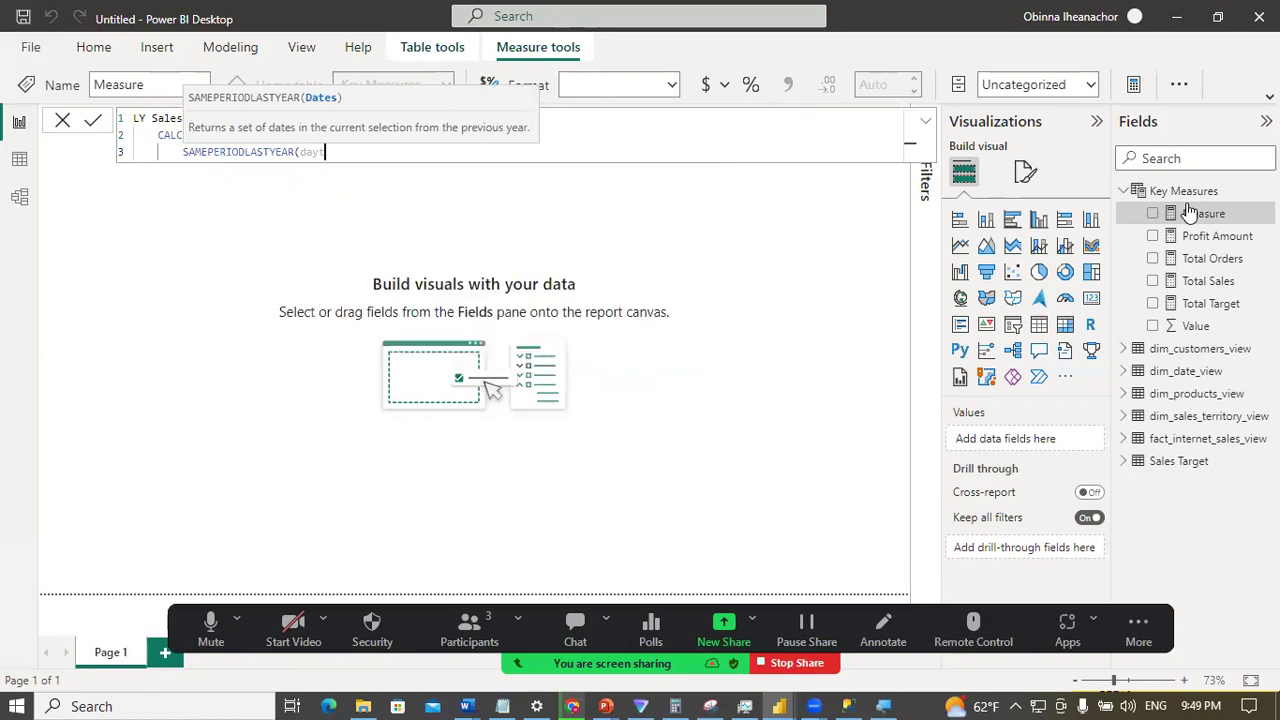
pyautogui.write('t')
pyautogui.press('BackSpace')
pyautogui.press('BackSpace')
pyautogui.write('te')
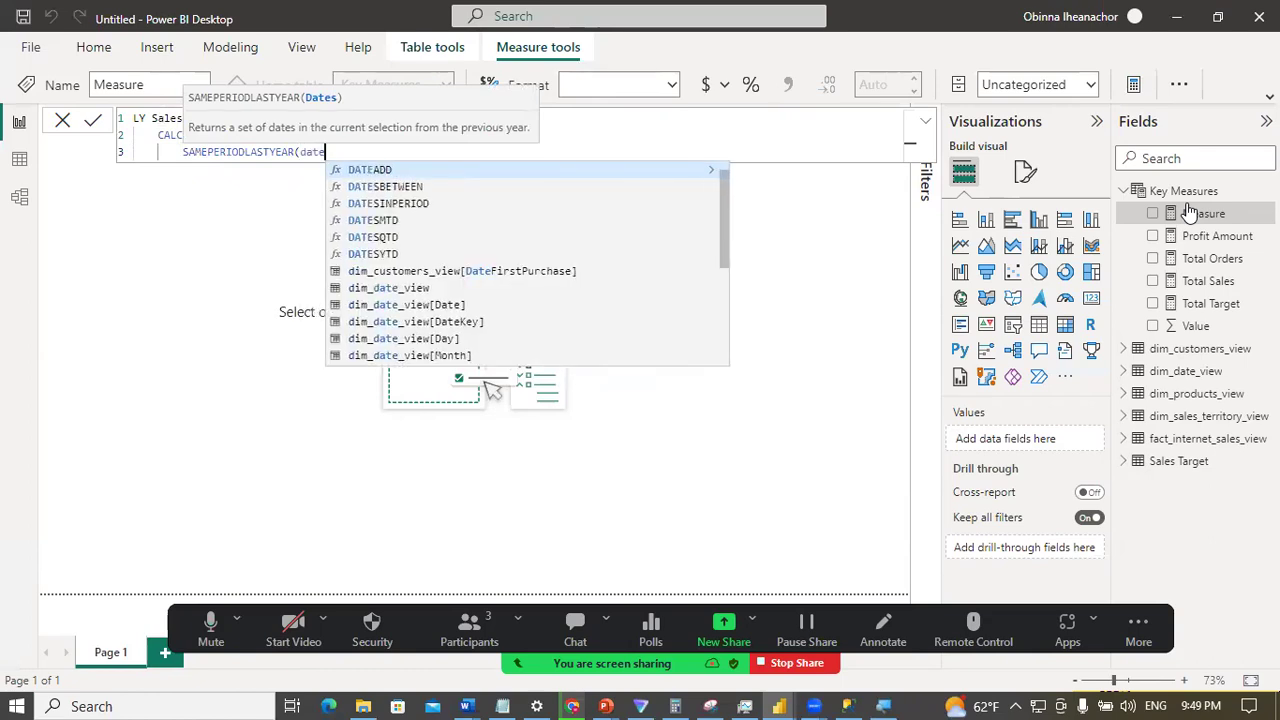
pyautogui.press('Down')
pyautogui.press('Down')
pyautogui.press('Down')
pyautogui.press('Down')
pyautogui.press('Down')
pyautogui.press('Down')
pyautogui.press('Down')
pyautogui.press('Down')
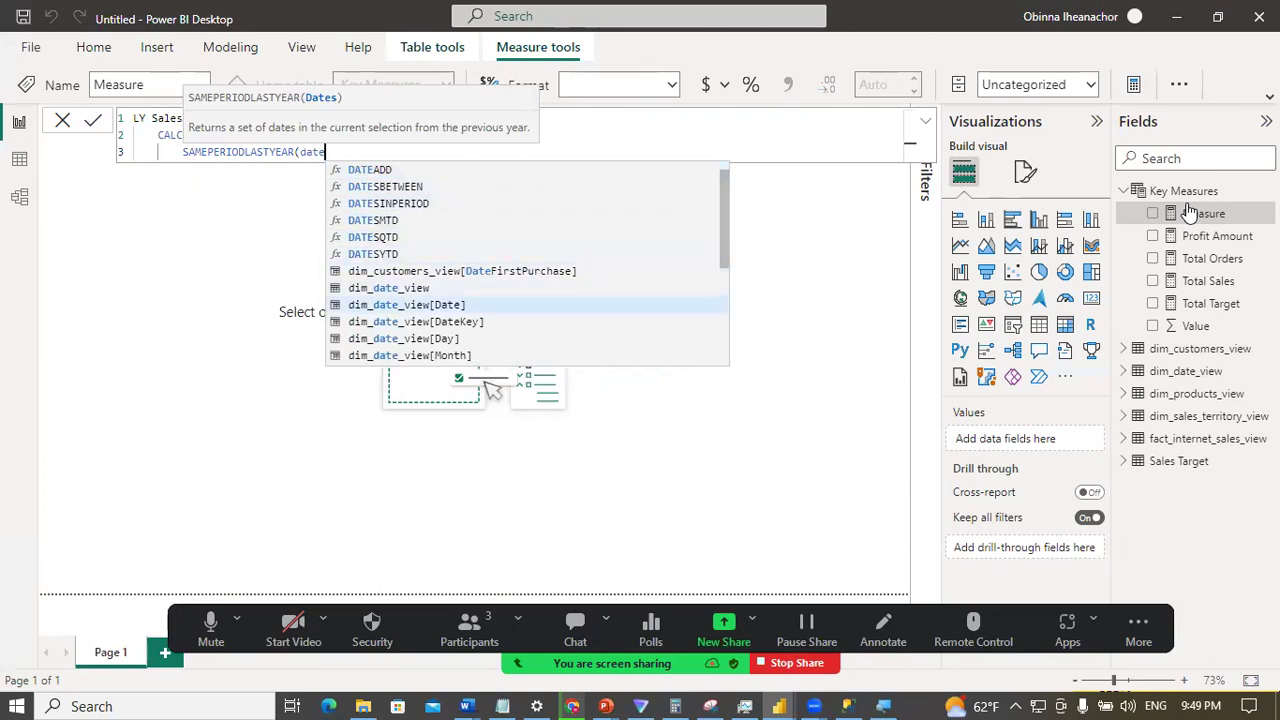
pyautogui.press('Tab')
pyautogui.write(')')
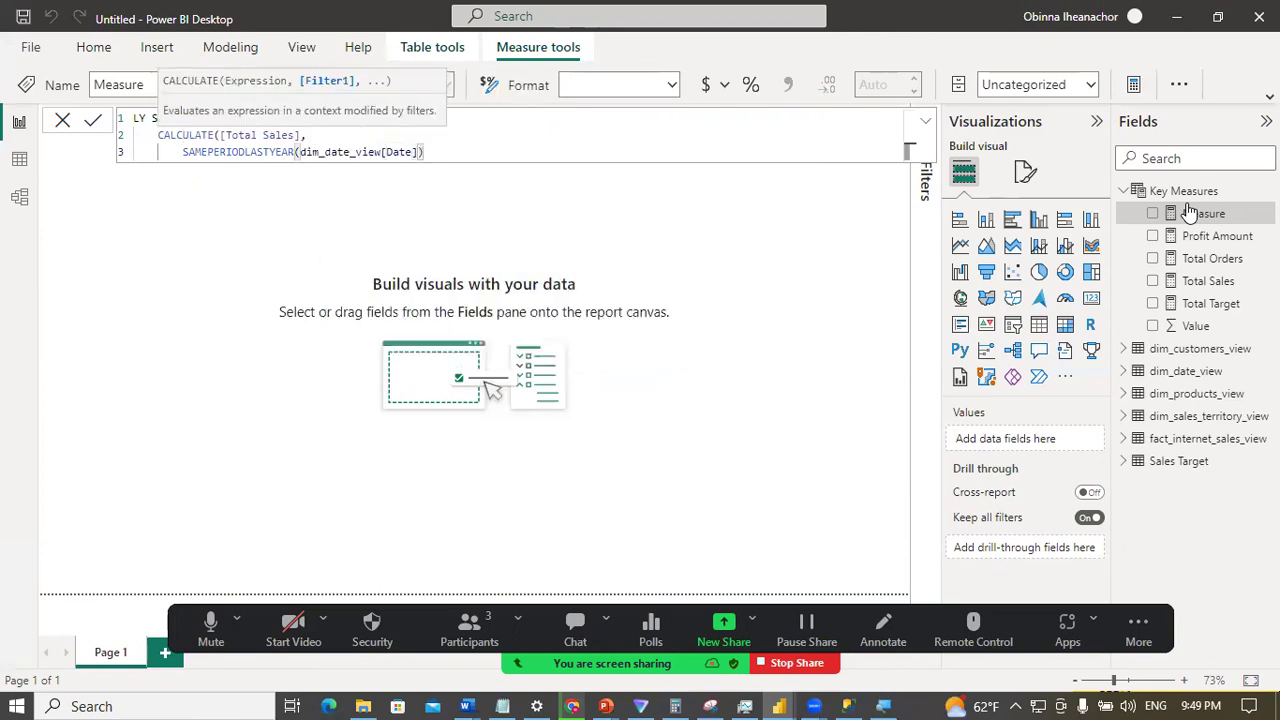
pyautogui.hotkey('shift', 'Return')
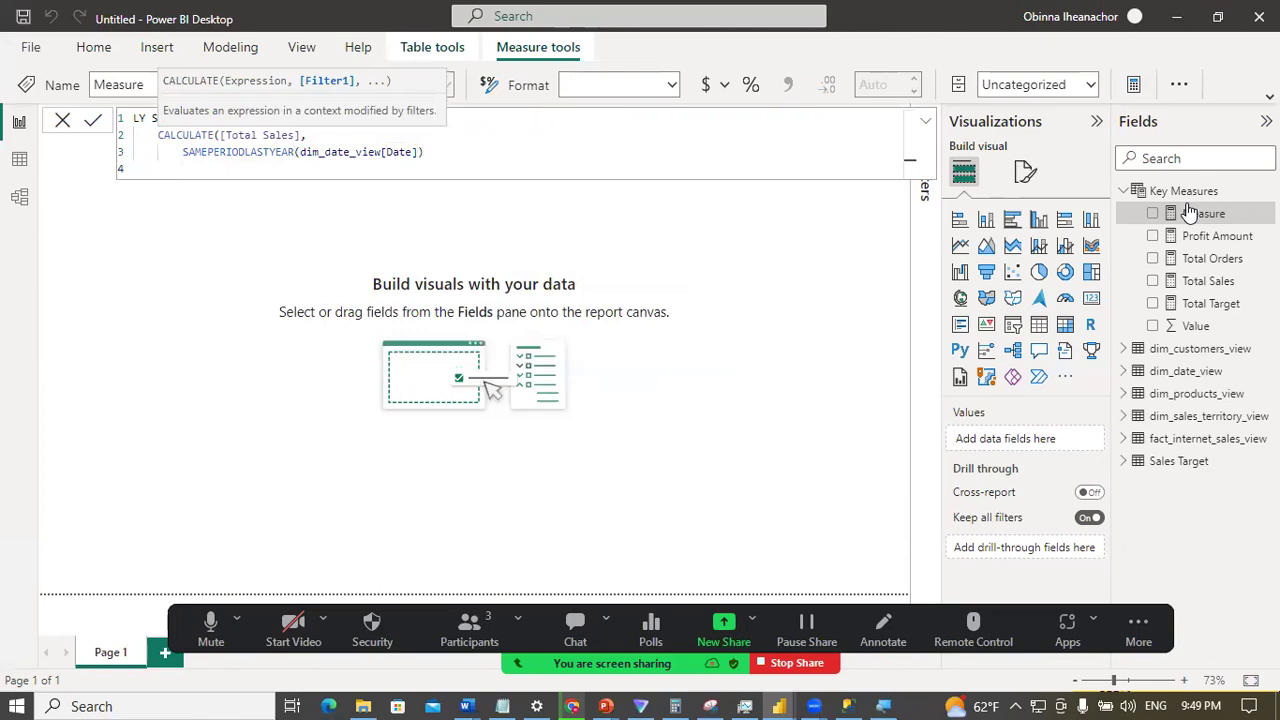
pyautogui.write(')')
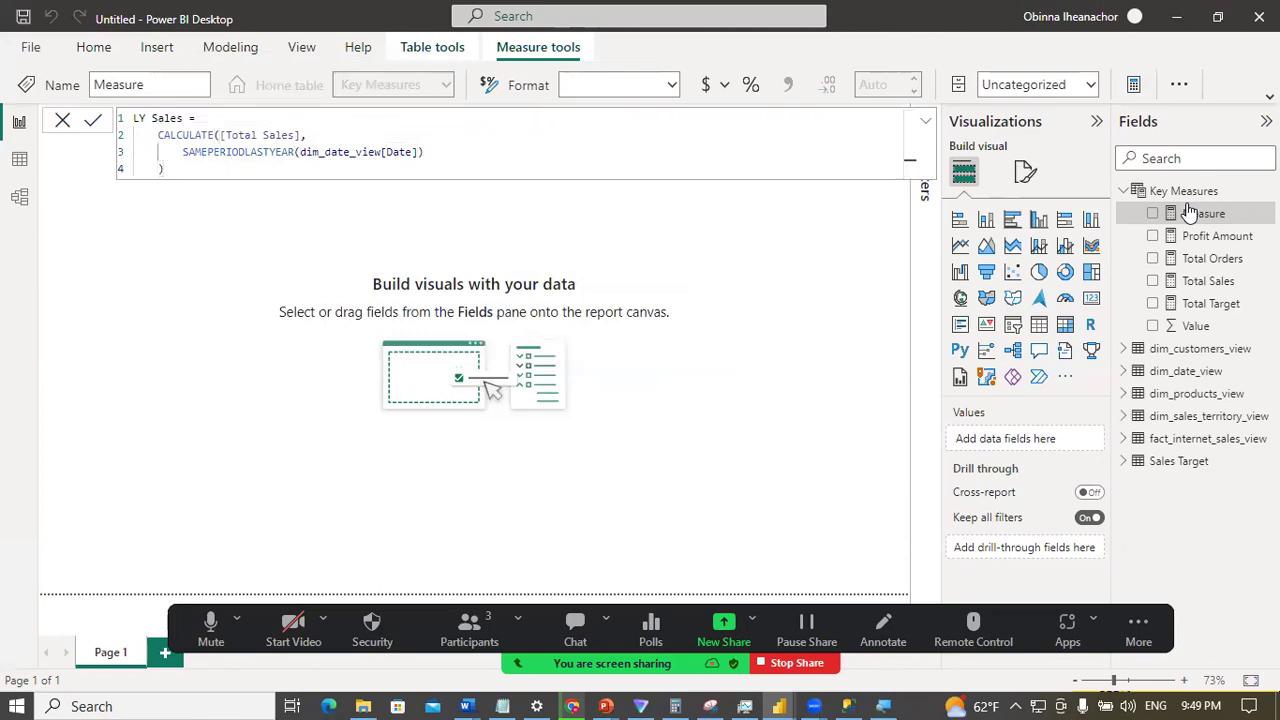
pyautogui.press('Return')
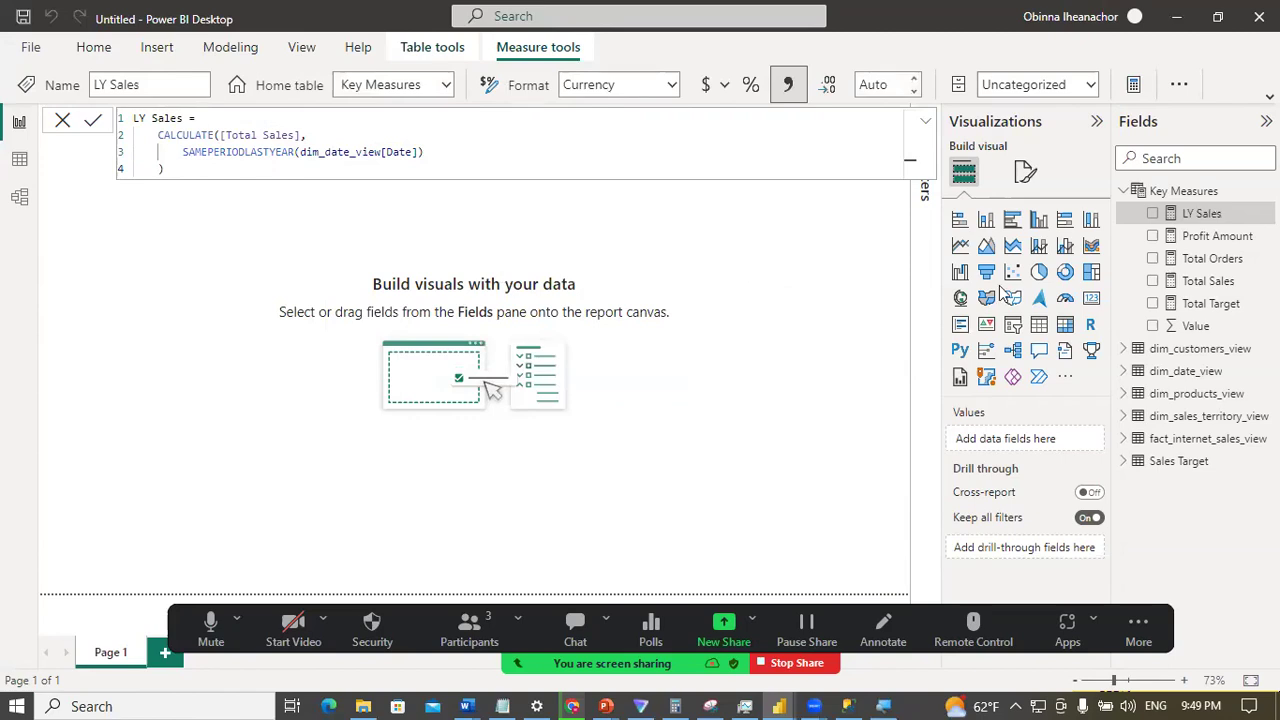
# Step: Insert a table visual on the canvas and give it the dim_date_view Year column, set to Don't summarize
pyautogui.click(1039, 324)
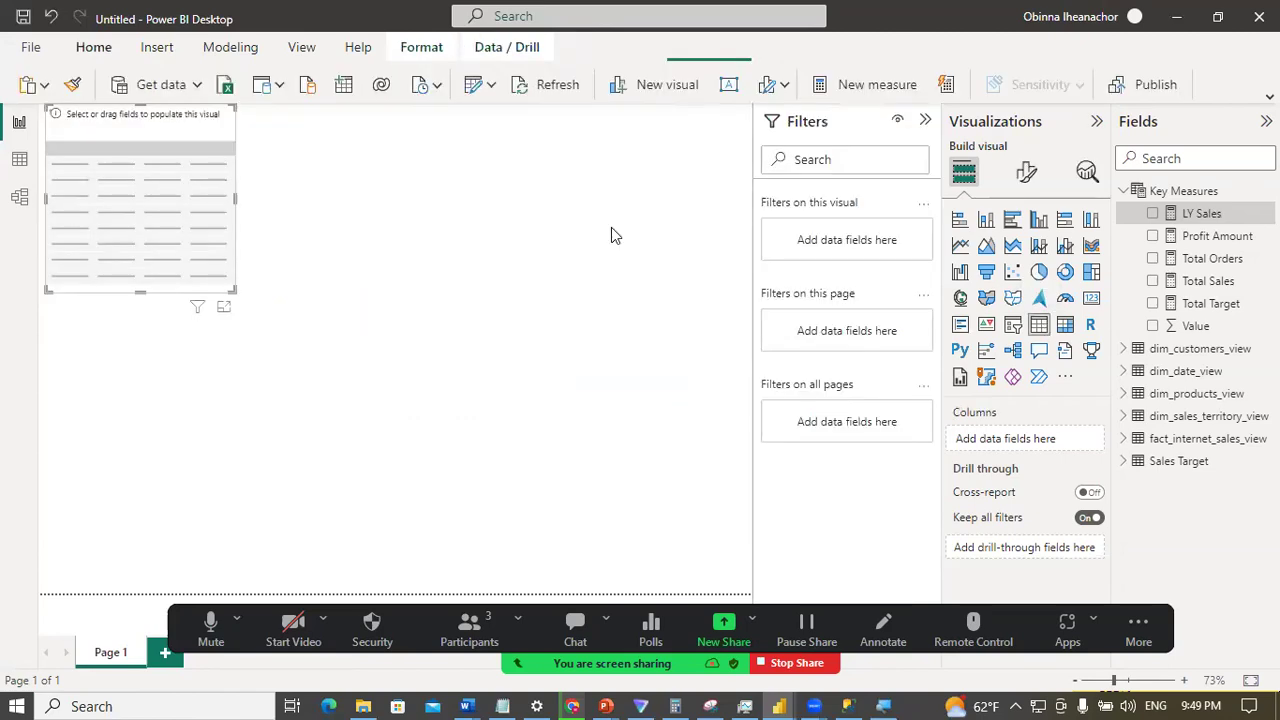
pyautogui.moveTo(203, 247); pyautogui.dragTo(409, 333)
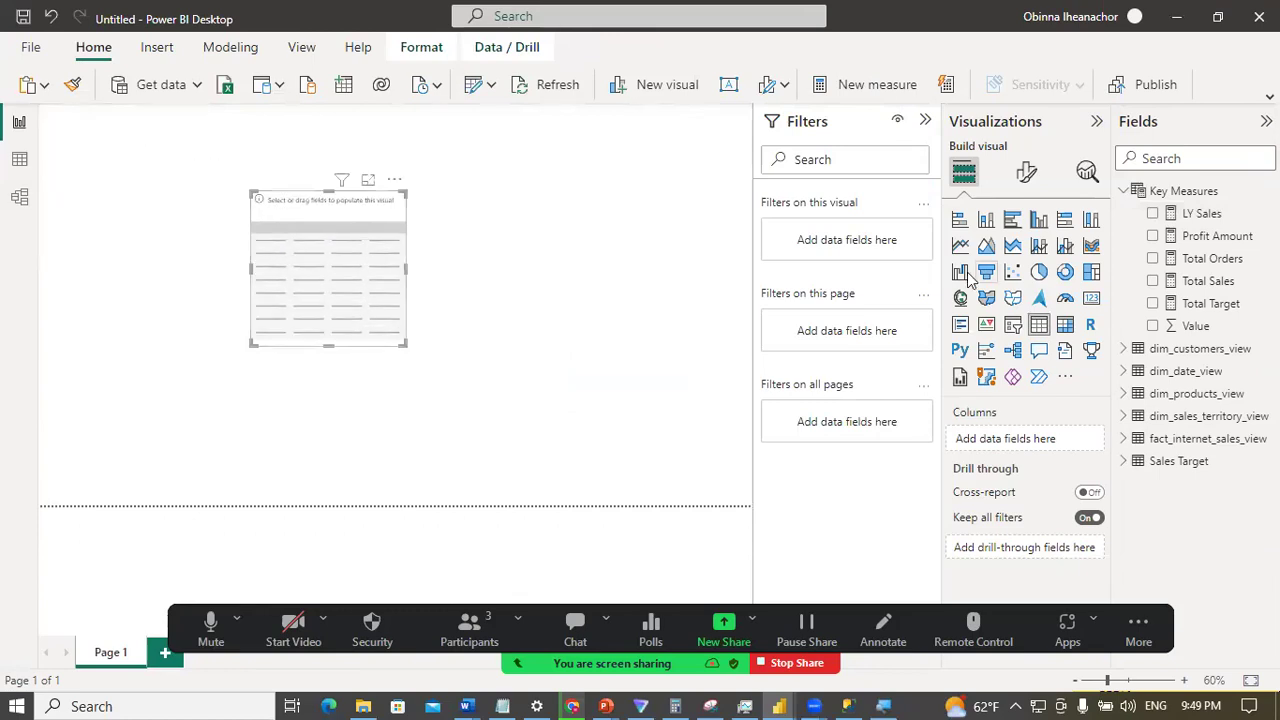
pyautogui.click(1125, 372)
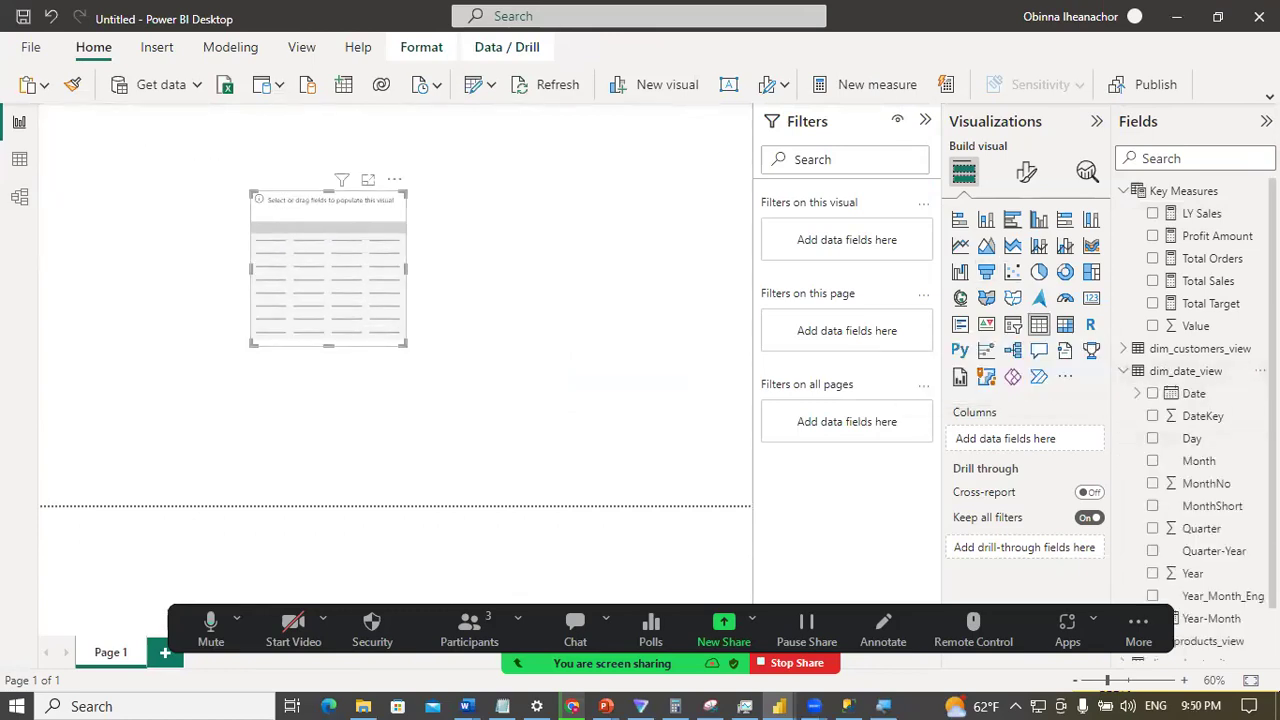
pyautogui.scroll(-2, 1140, 530)
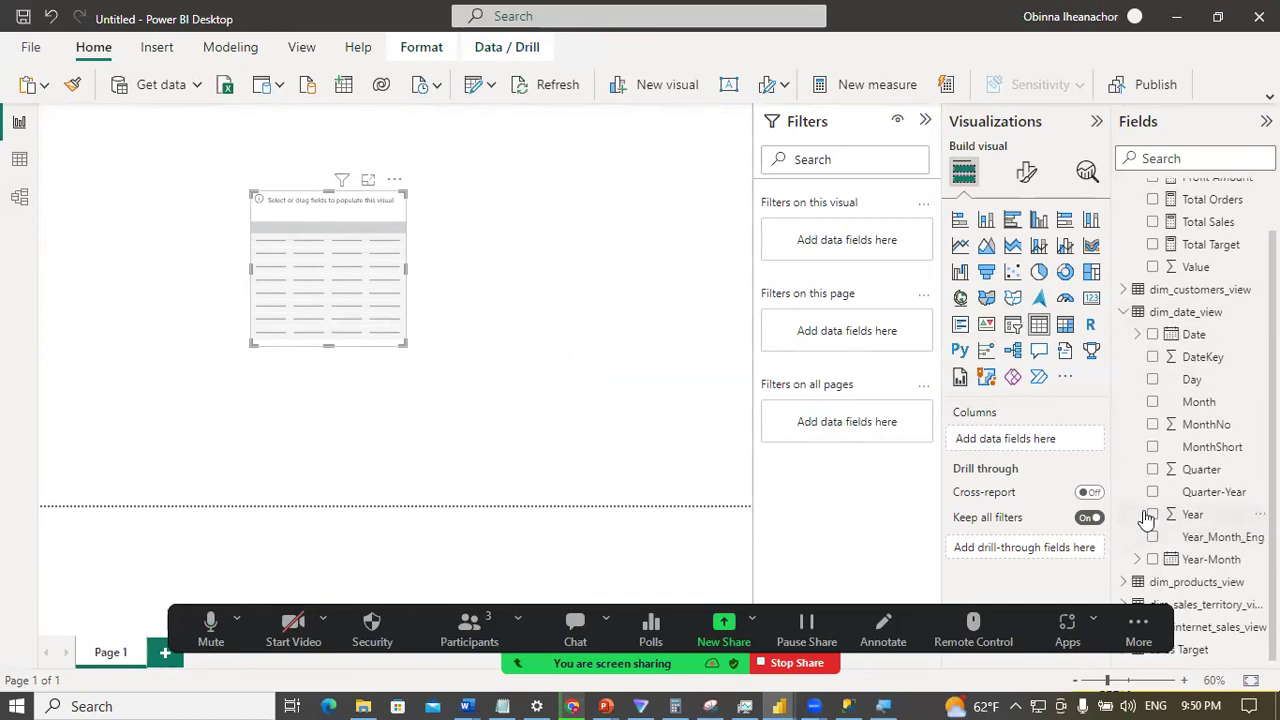
pyautogui.click(1152, 515)
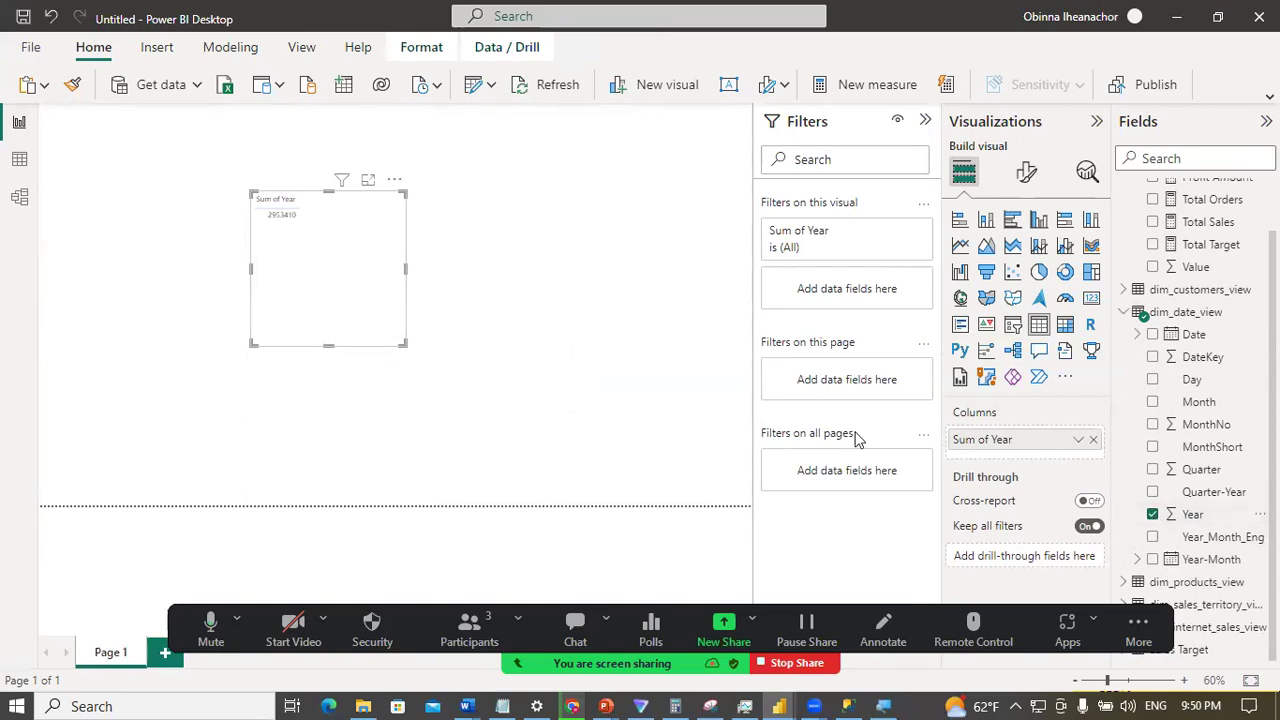
pyautogui.click(1078, 441)
pyautogui.click(1145, 184)
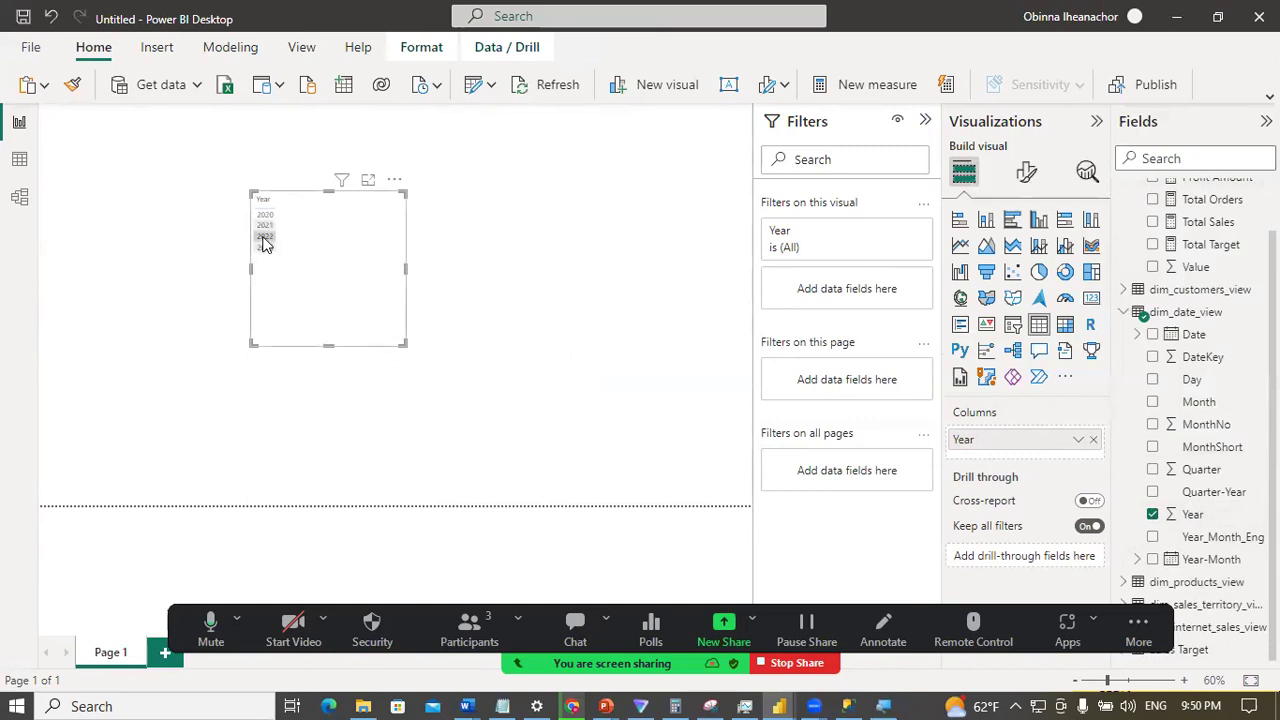
# Step: Make the Year table visual taller and collapse the Filters pane
pyautogui.click(333, 357)
pyautogui.click(330, 341)
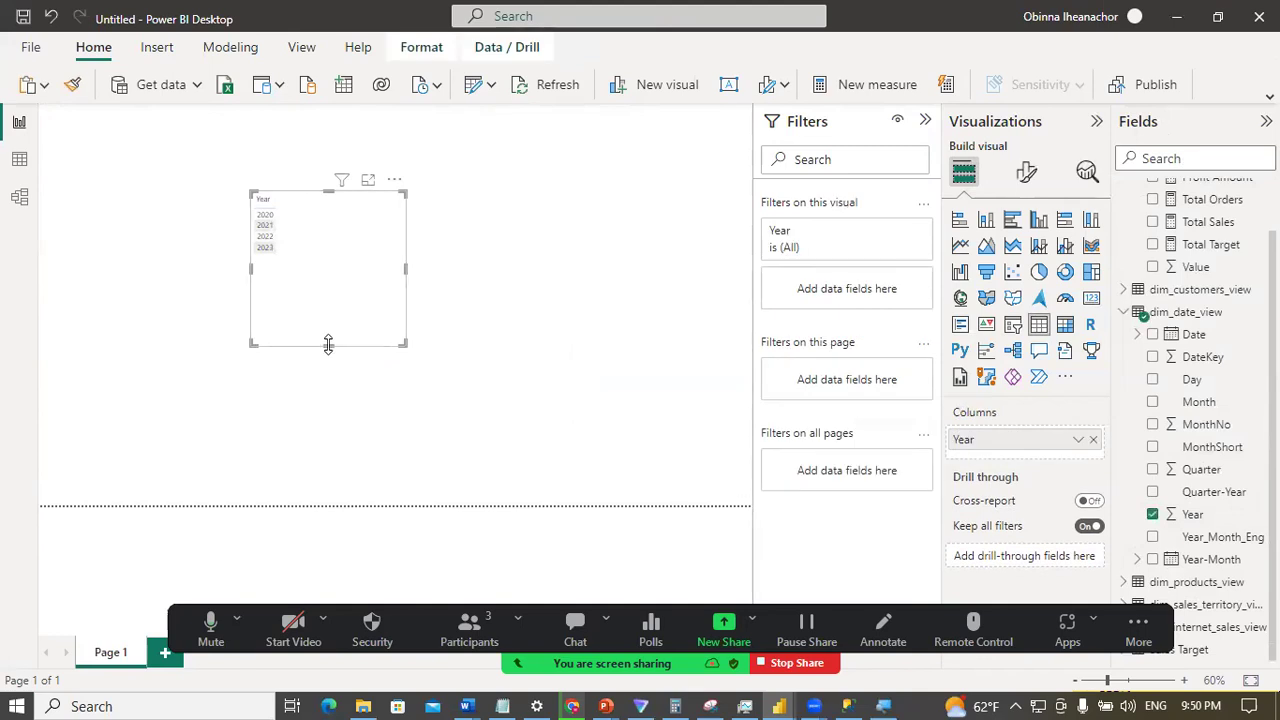
pyautogui.moveTo(328, 344); pyautogui.dragTo(329, 379)
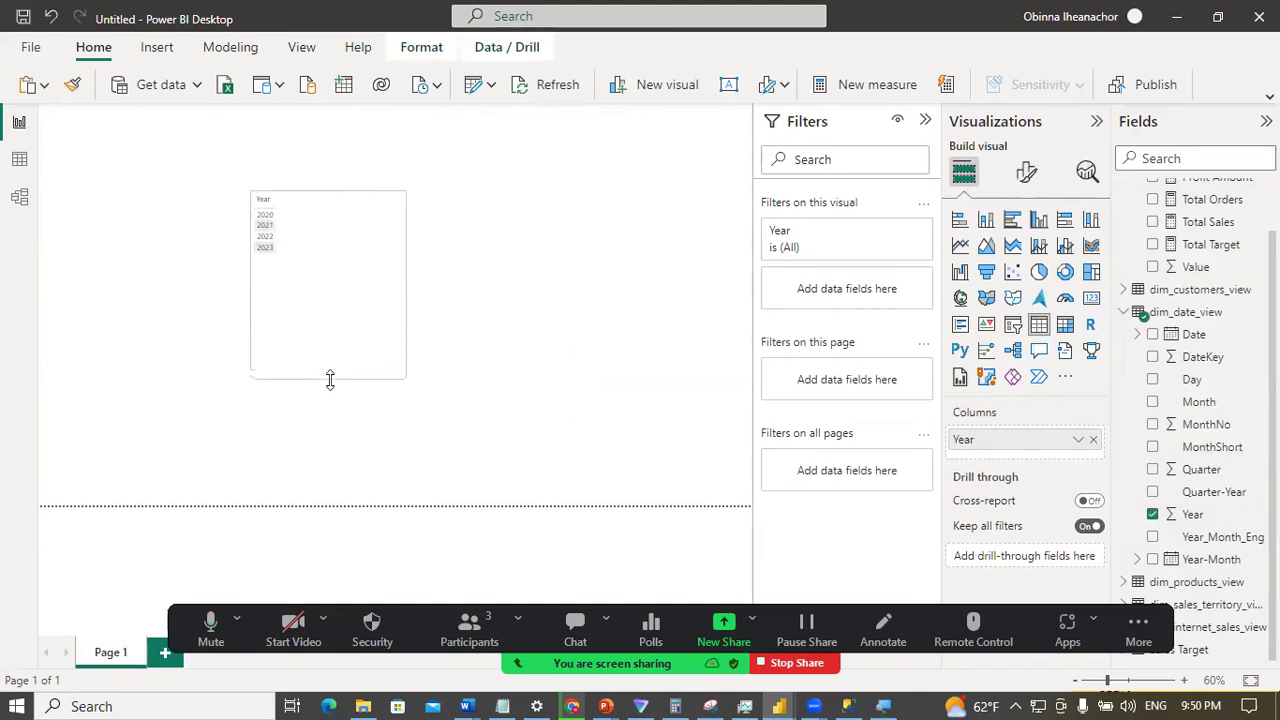
pyautogui.click(926, 121)
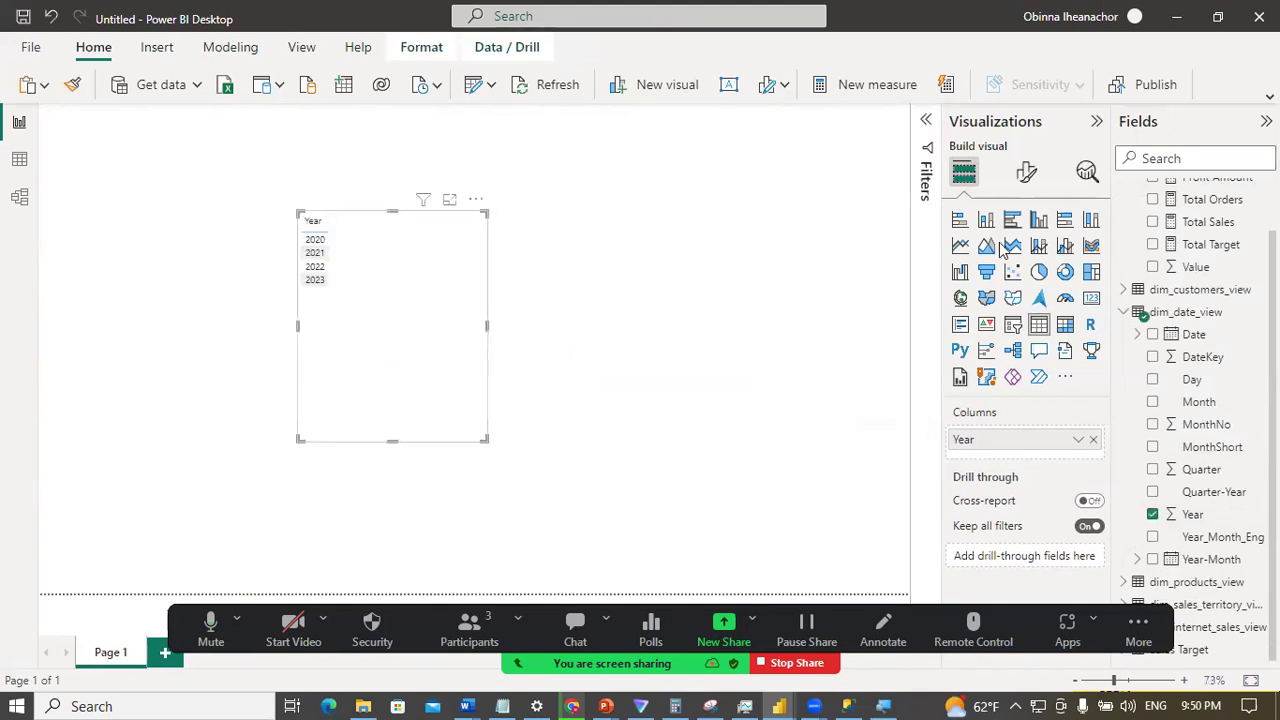
# Step: Add the Total Sales measure to the table and re-add Year after it, set to Don't summarize
pyautogui.click(1156, 222)
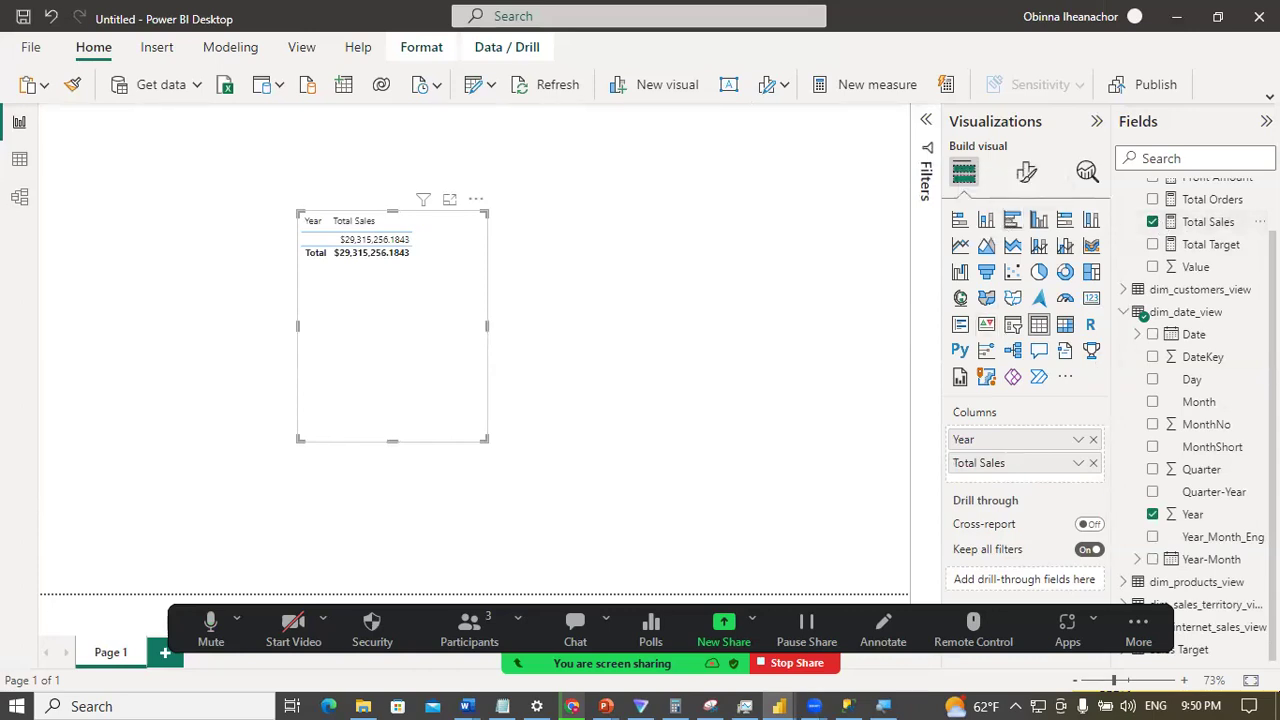
pyautogui.scroll(2, 1193, 420)
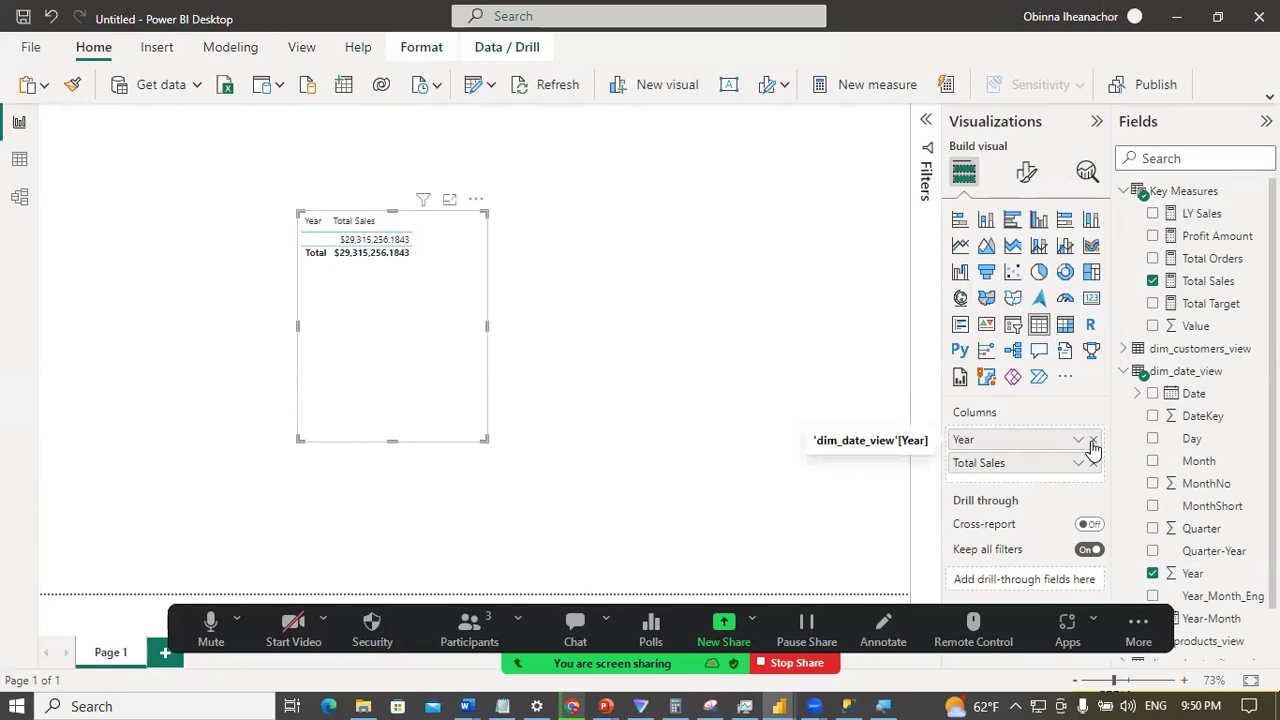
pyautogui.click(1153, 574)
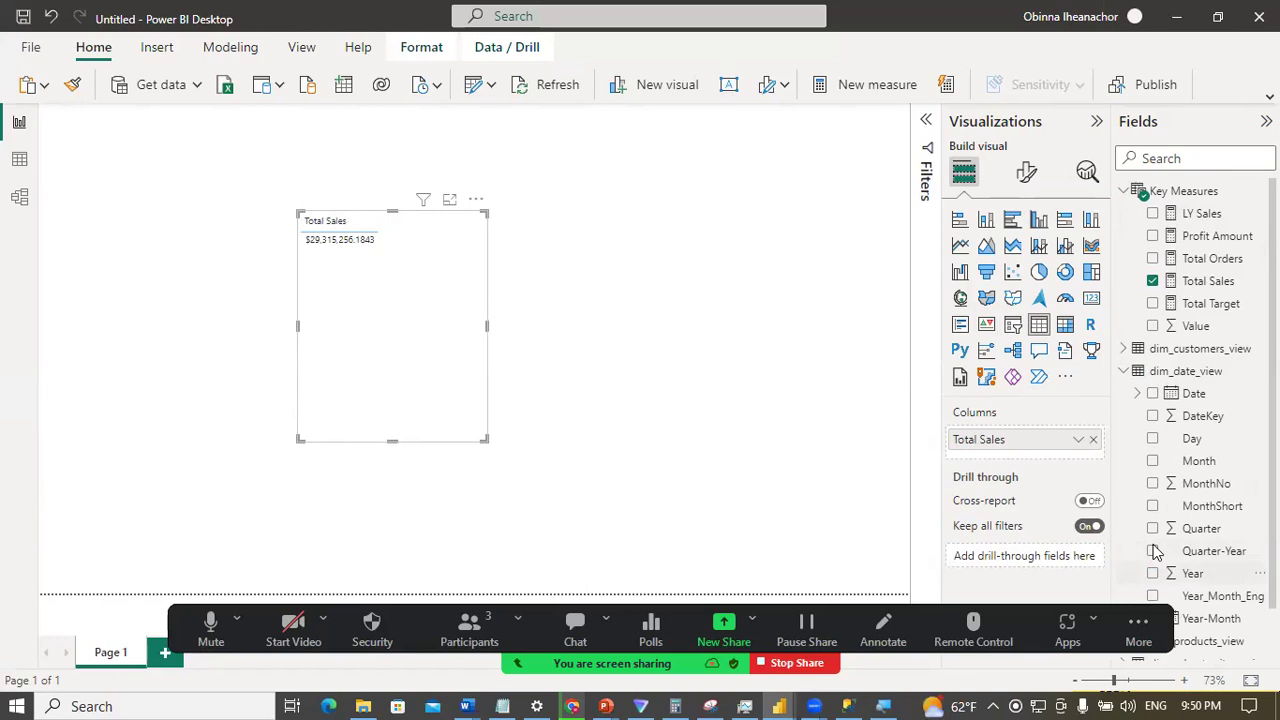
pyautogui.click(1153, 573)
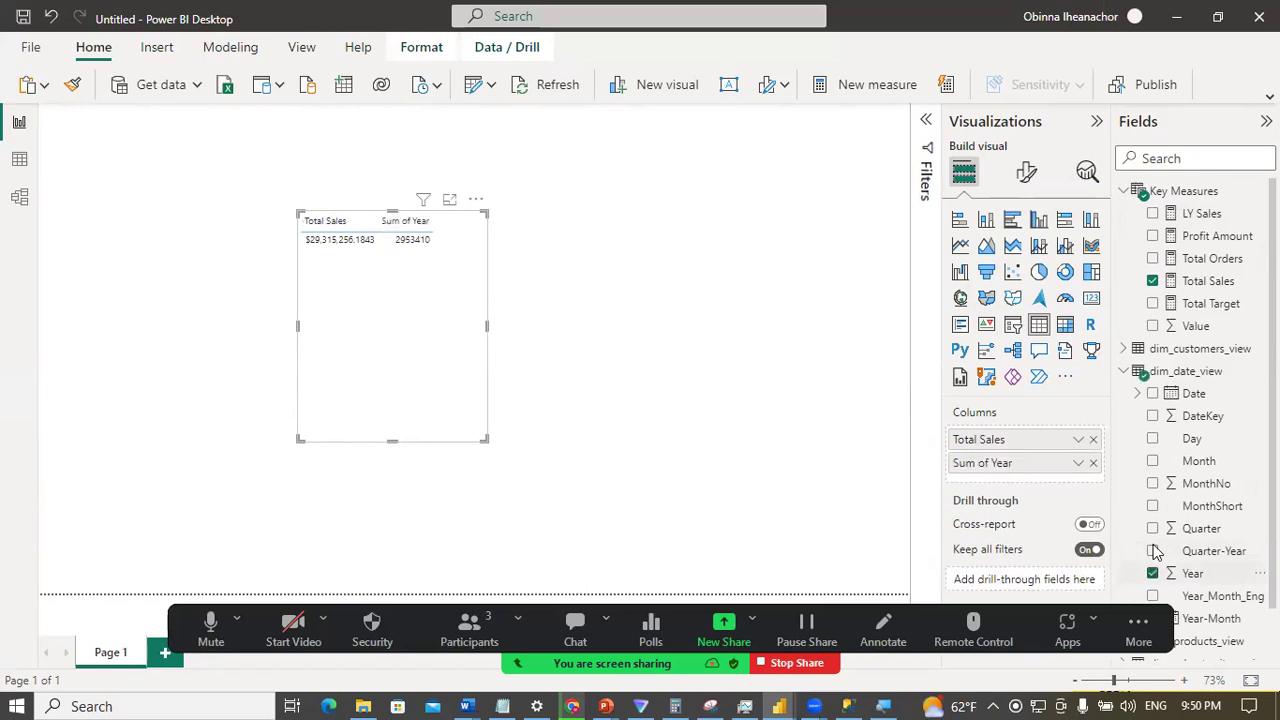
pyautogui.click(1078, 463)
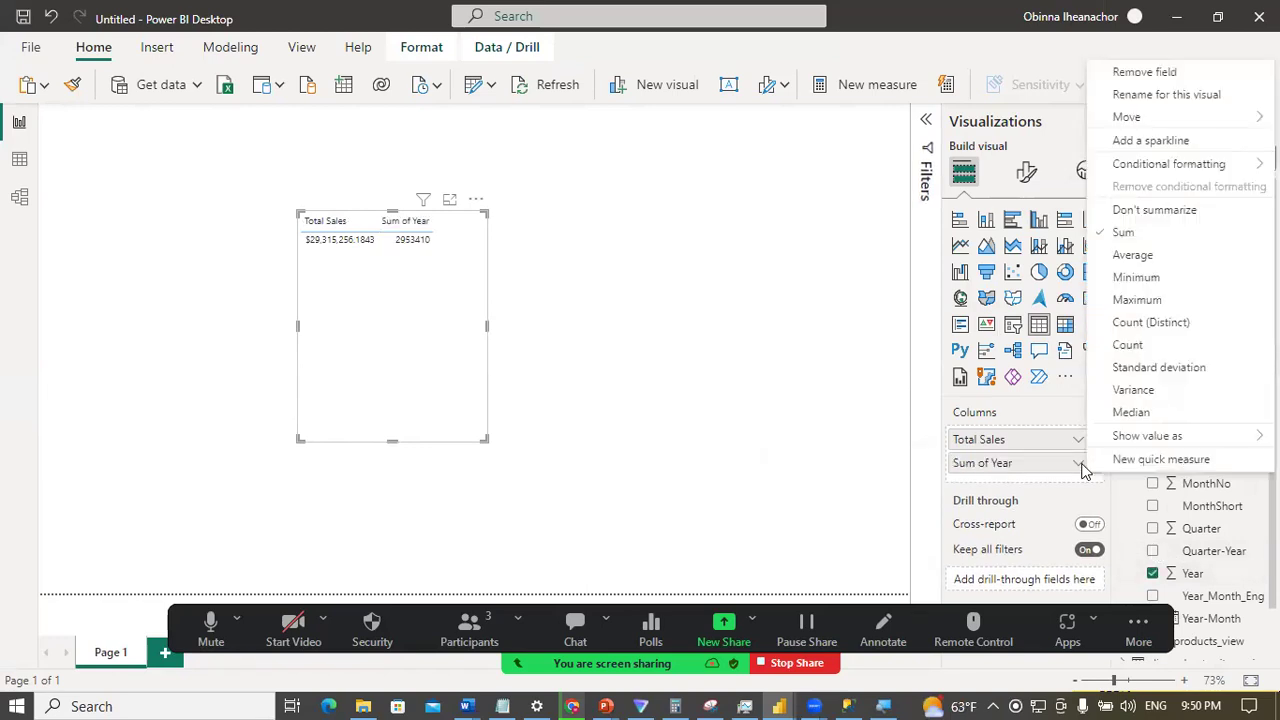
pyautogui.click(1141, 212)
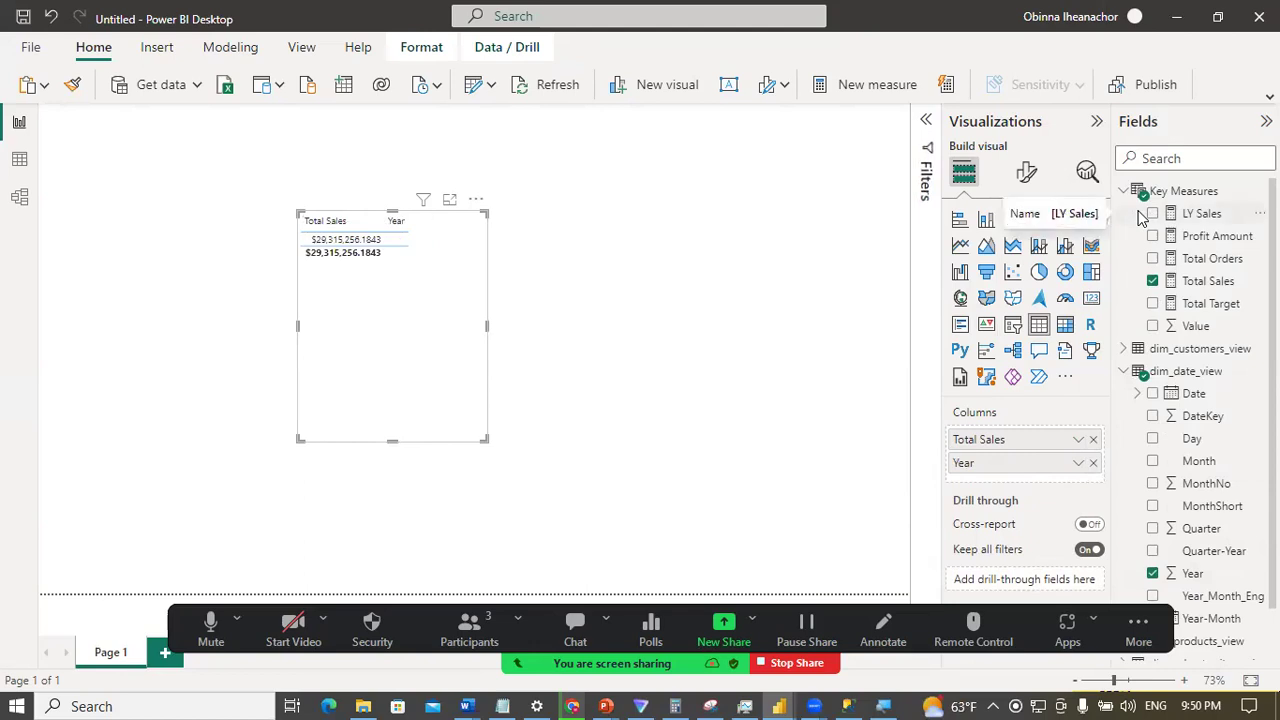
# Step: Remove Year from the table and place Year_Month_Eng ahead of Total Sales
pyautogui.click(928, 132)
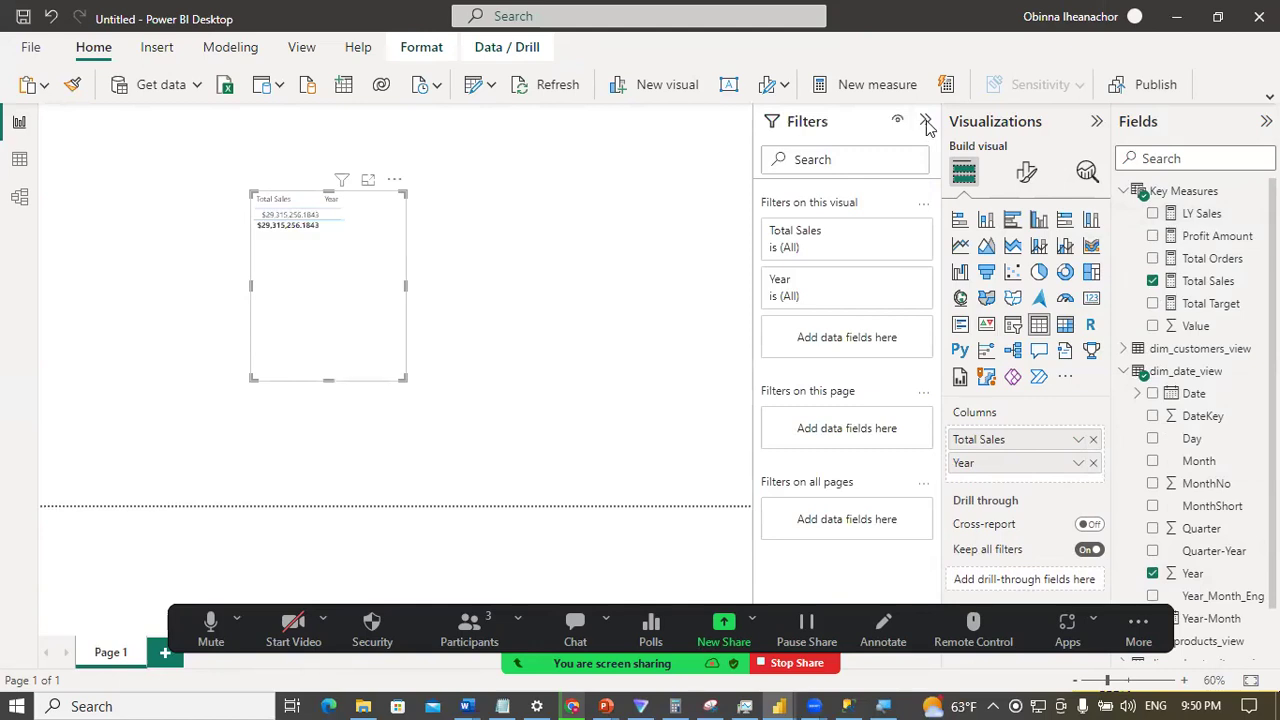
pyautogui.click(928, 124)
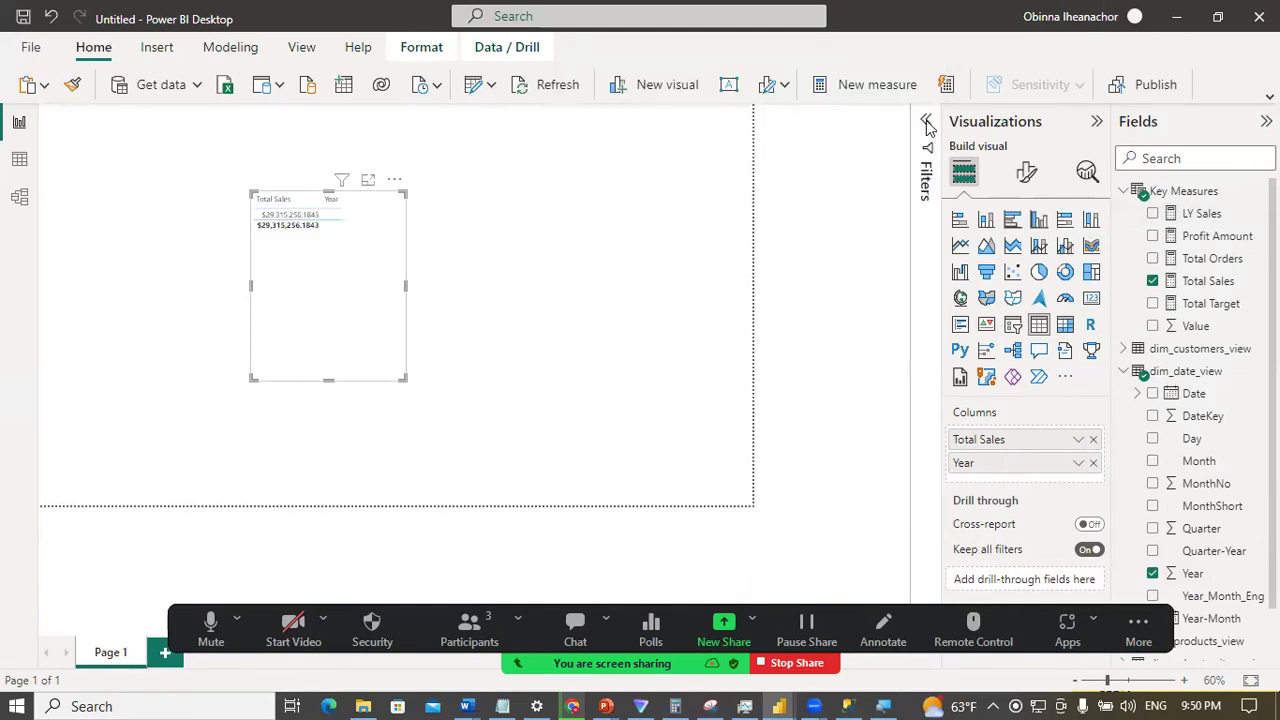
pyautogui.click(1093, 465)
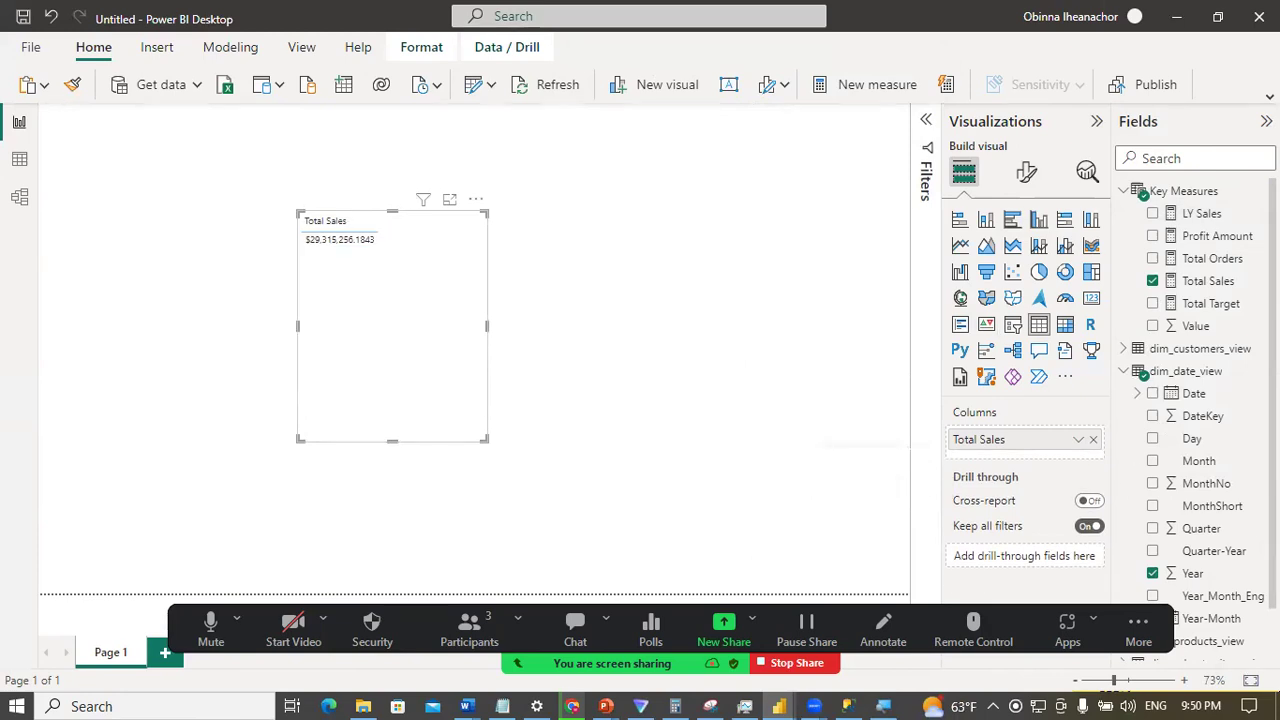
pyautogui.scroll(-1, 1195, 420)
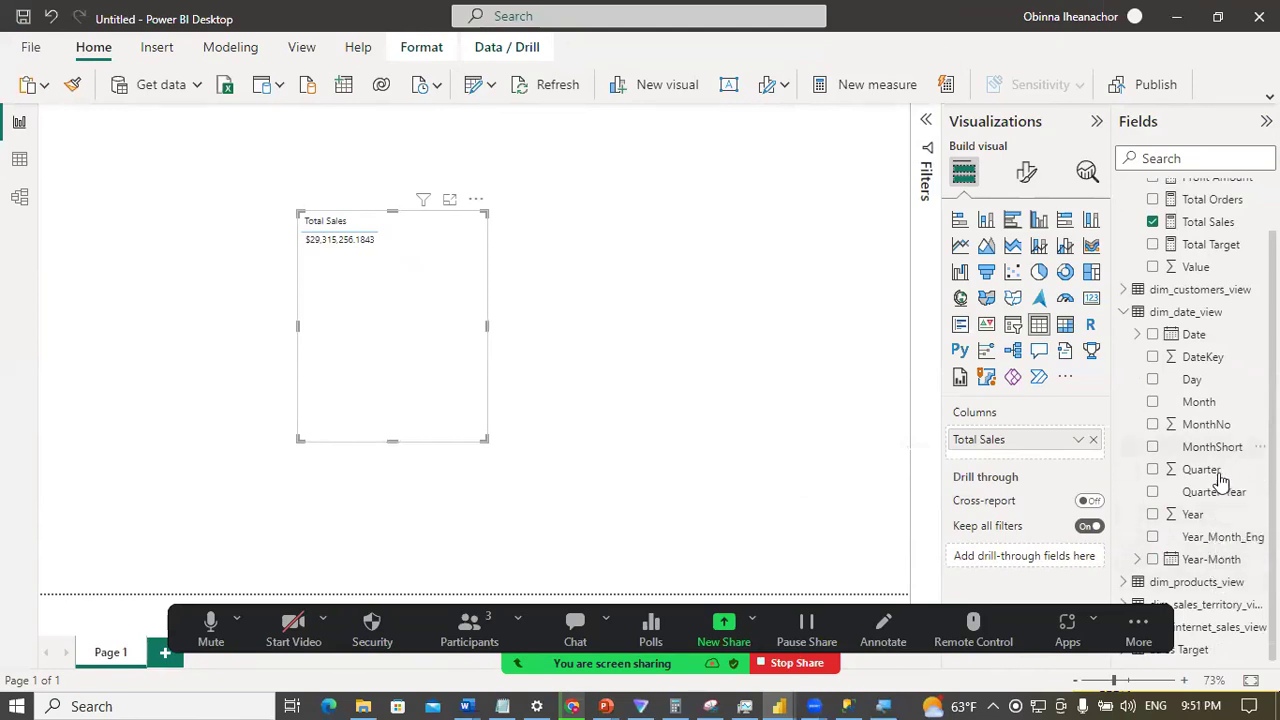
pyautogui.moveTo(1205, 537); pyautogui.dragTo(1030, 443)
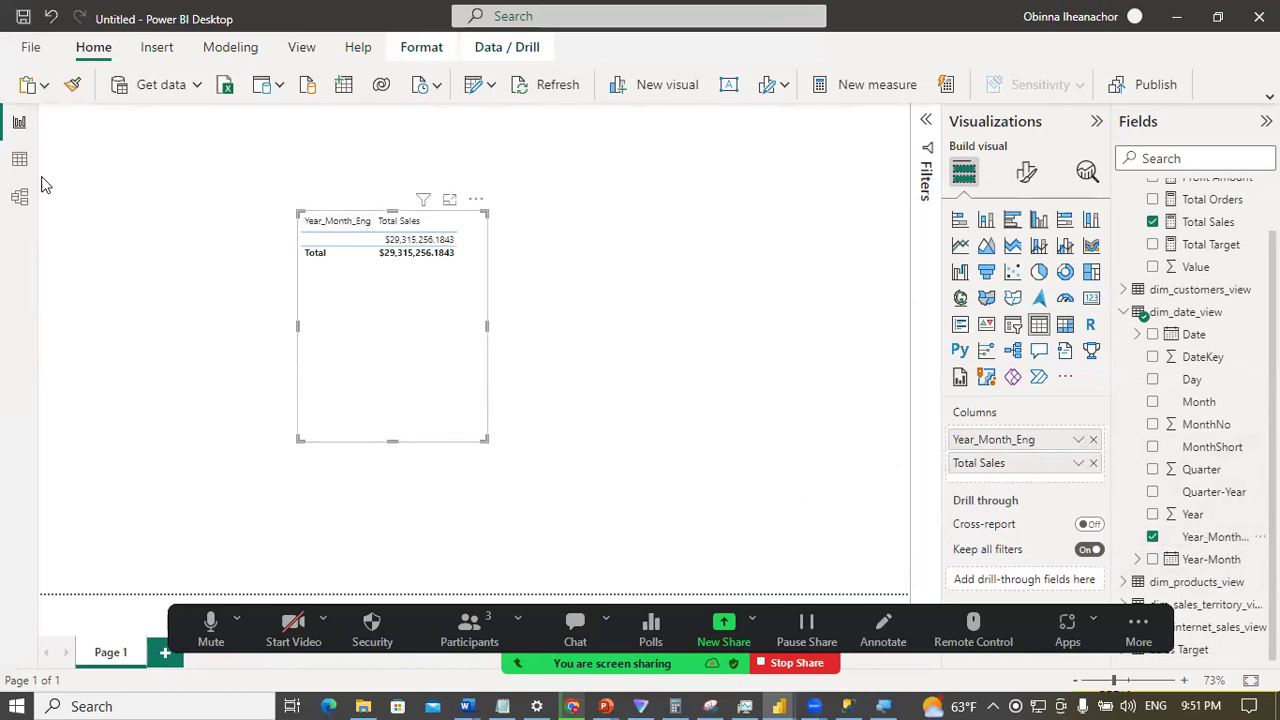
# Step: Delete the relationship between dim_date_view and fact_internet_sales_view in the data model
pyautogui.click(21, 198)
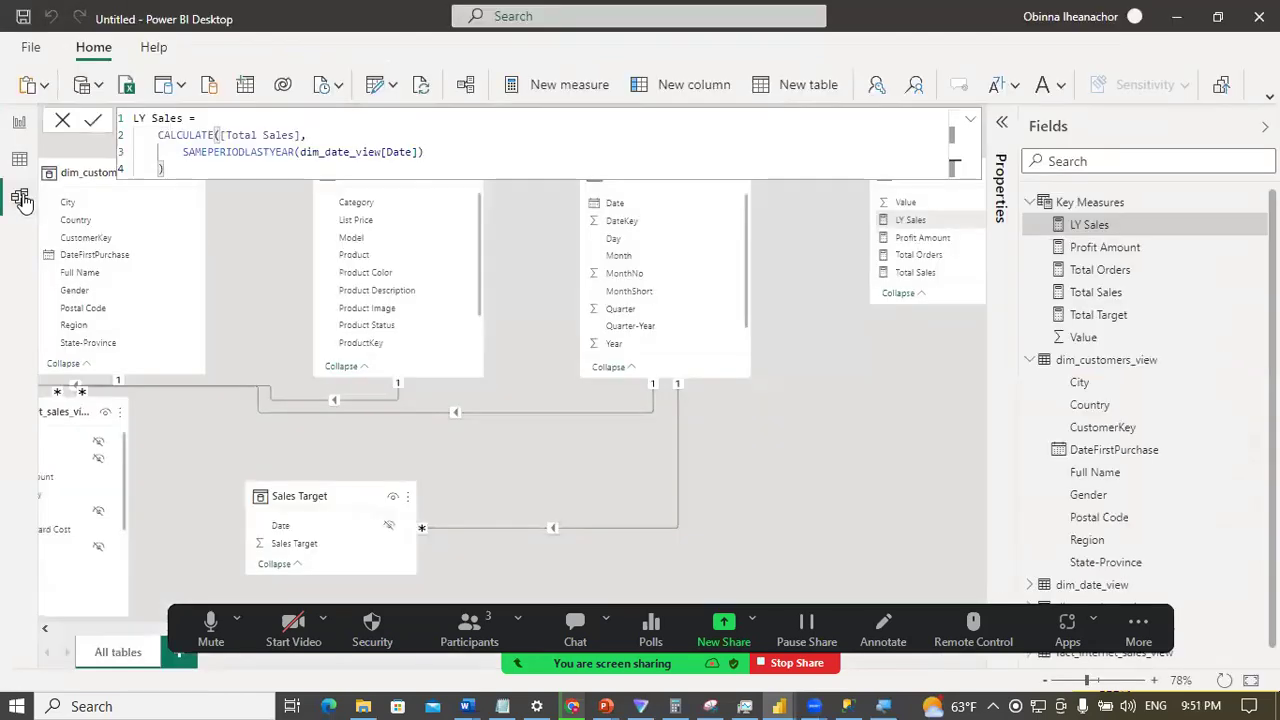
pyautogui.click(70, 121)
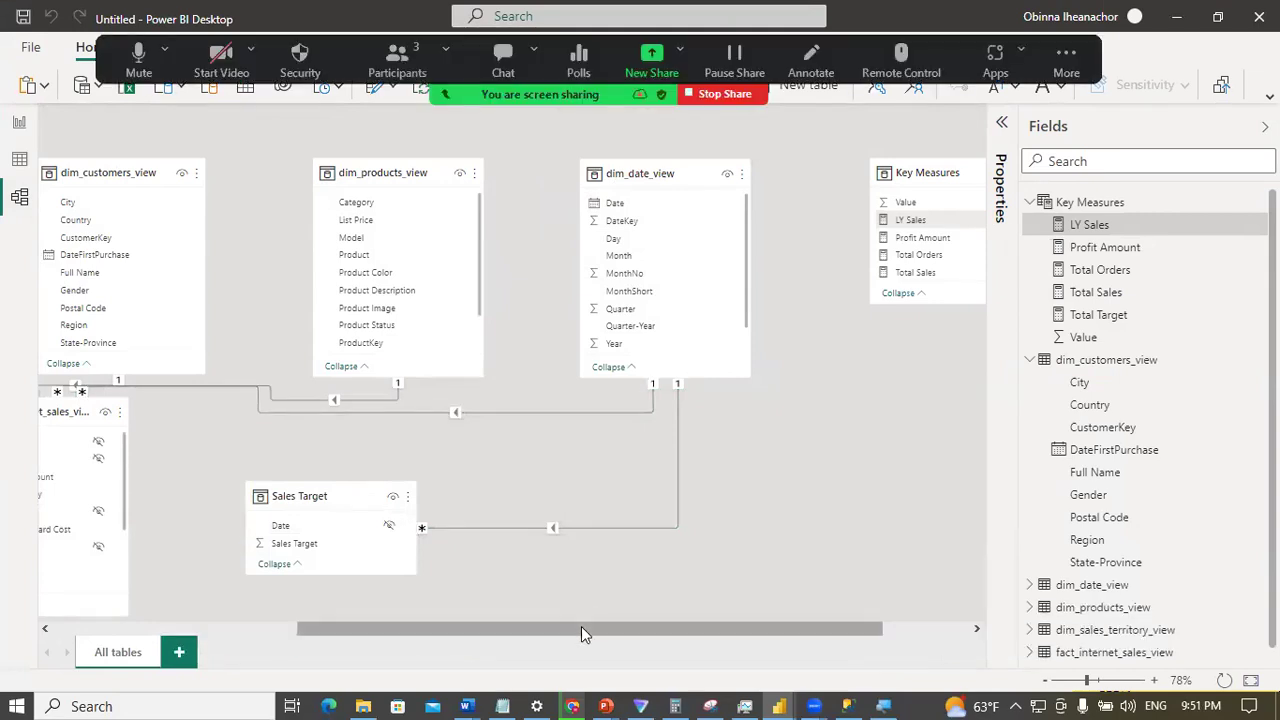
pyautogui.moveTo(581, 630); pyautogui.dragTo(481, 632)
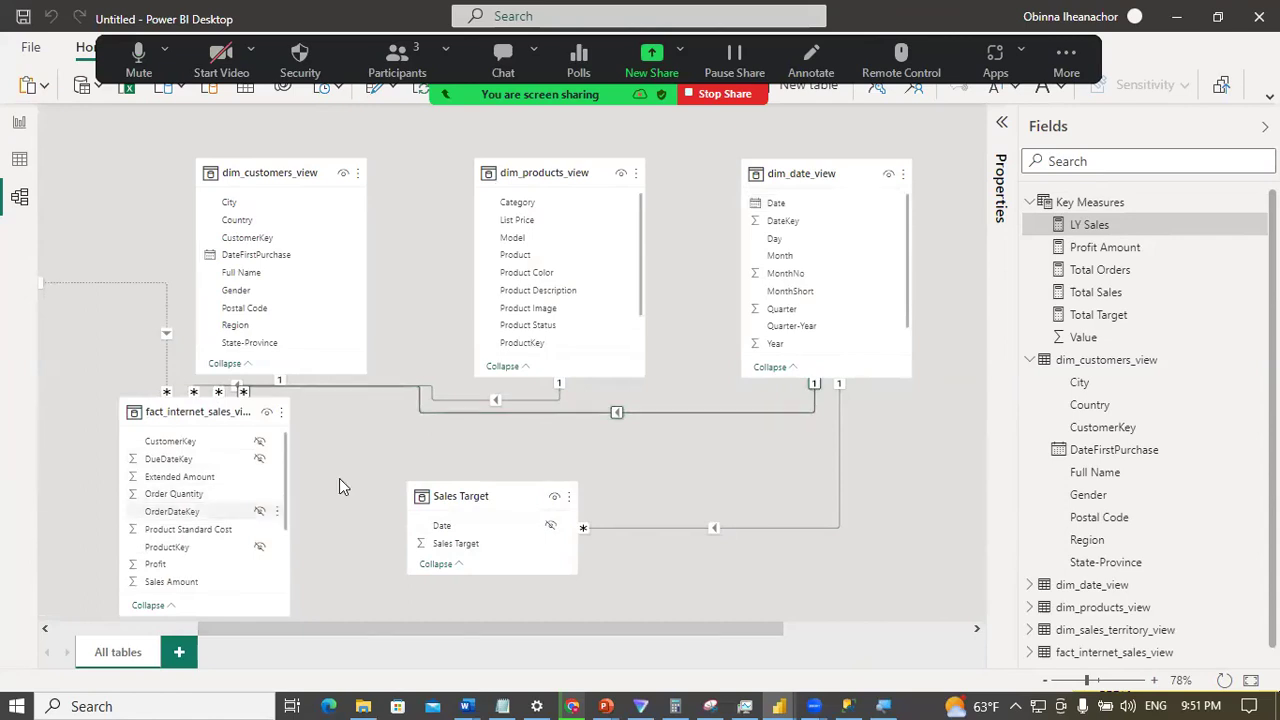
pyautogui.rightClick(632, 413)
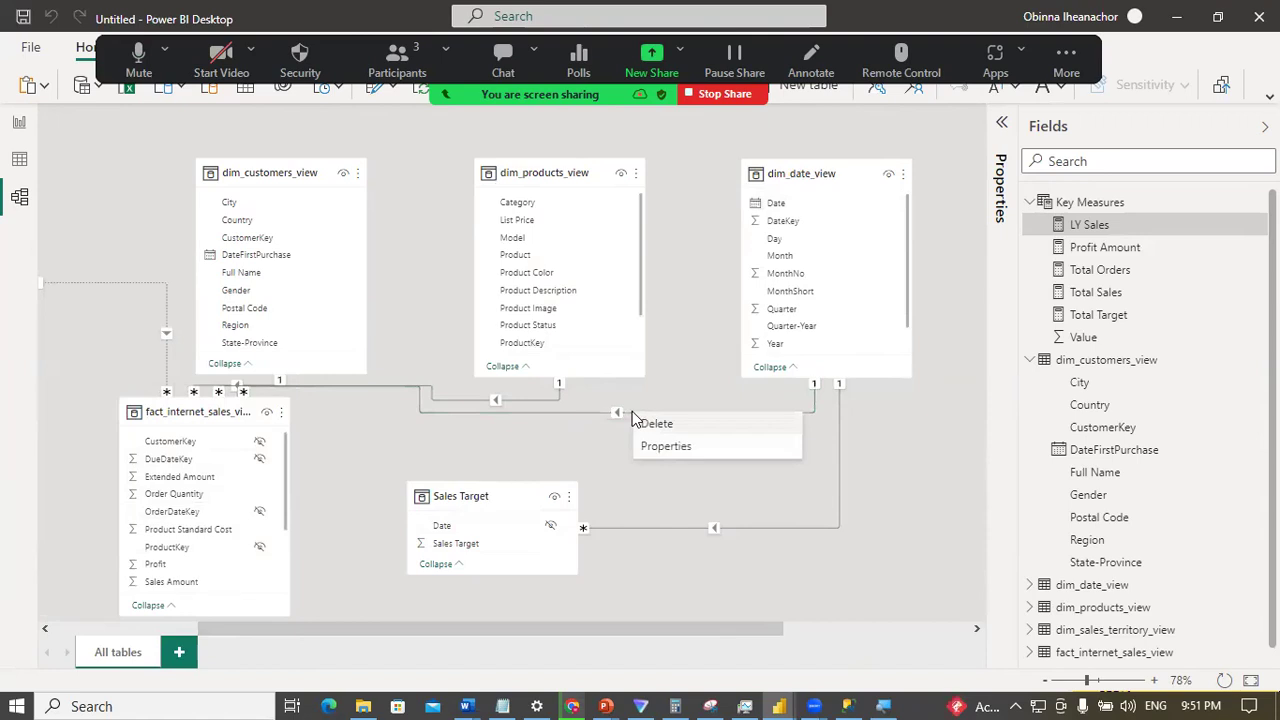
pyautogui.click(645, 423)
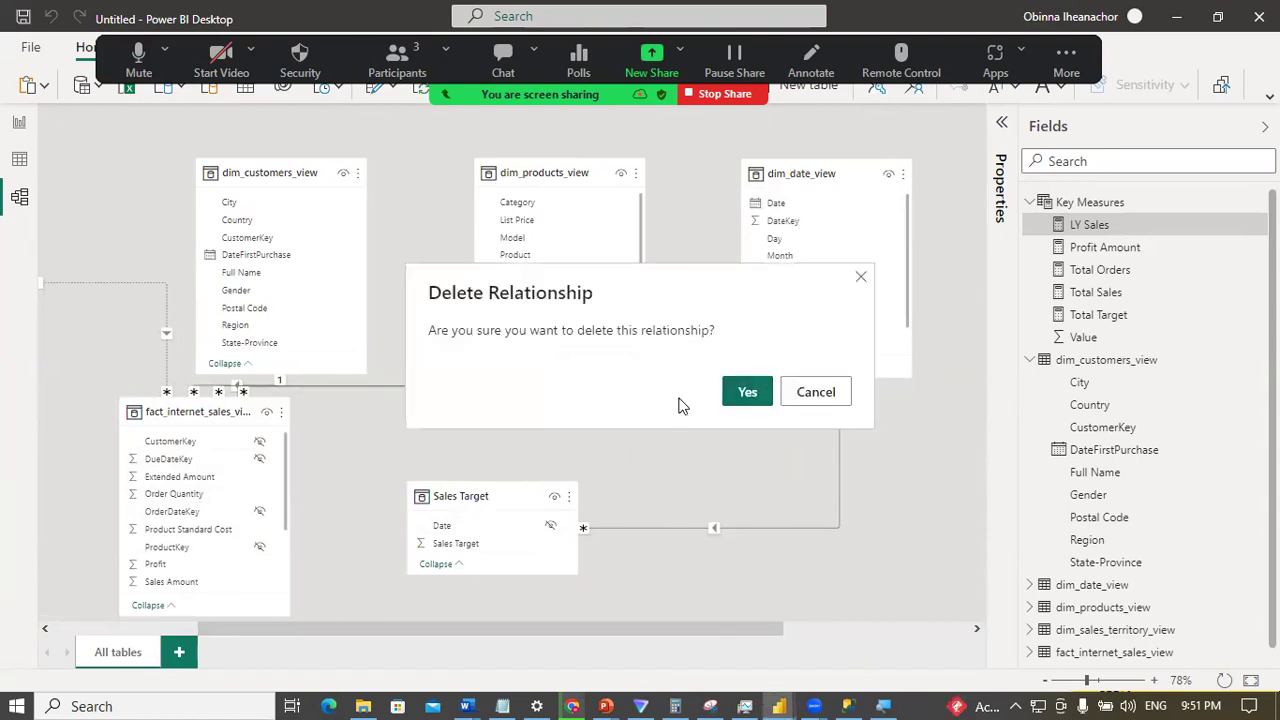
pyautogui.click(746, 398)
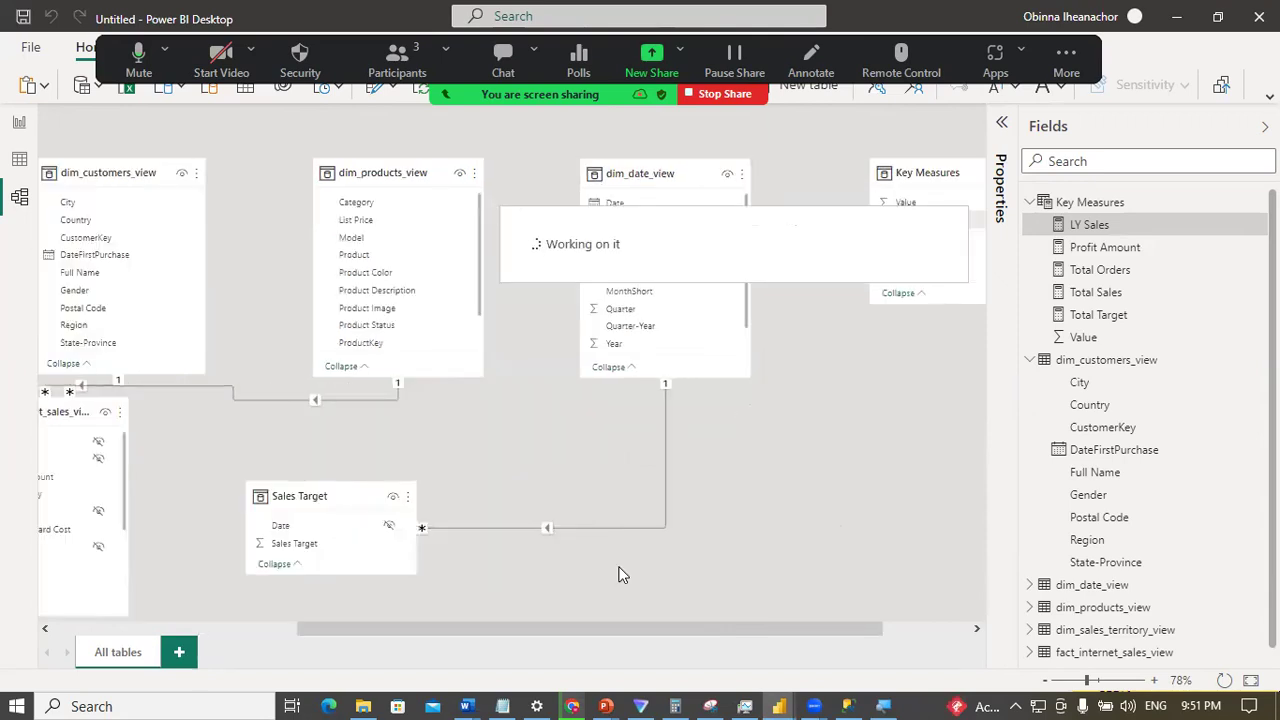
# Step: Create a relationship from OrderDateKey in fact_internet_sales_view to DateKey in dim_date_view, and check which columns it links
pyautogui.moveTo(641, 630); pyautogui.dragTo(549, 632)
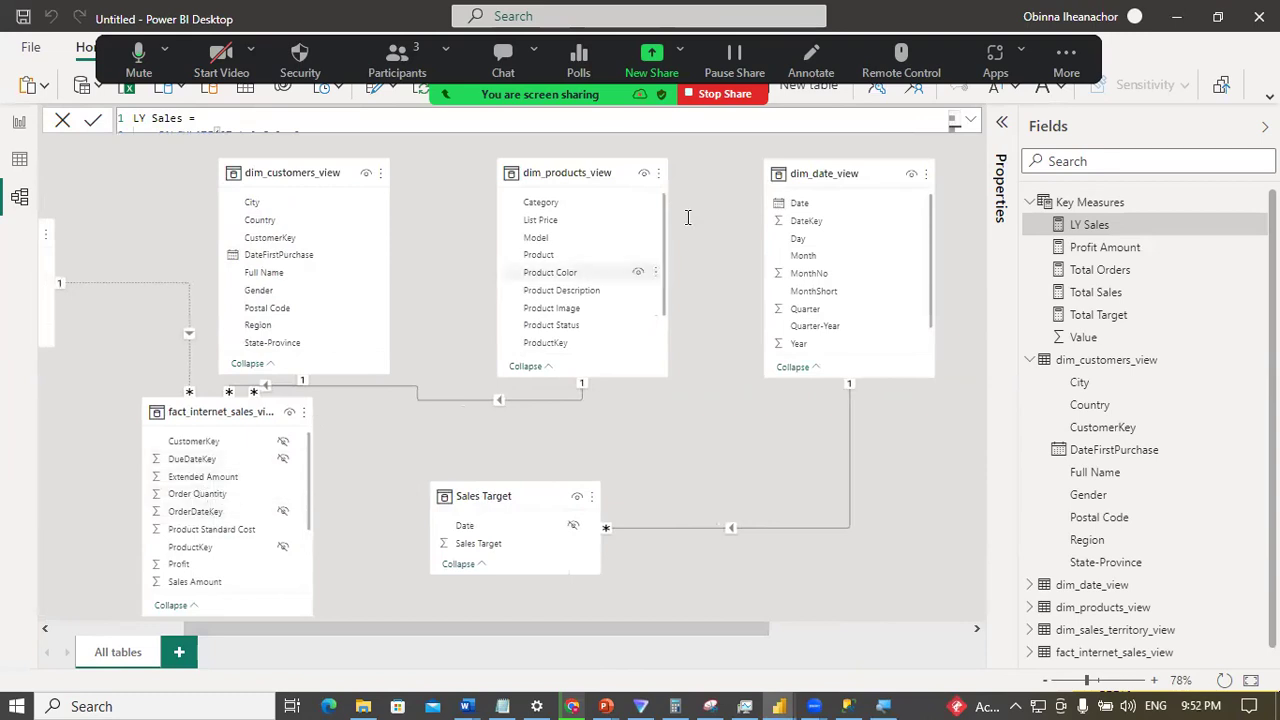
pyautogui.moveTo(213, 507); pyautogui.dragTo(213, 507)
pyautogui.moveTo(585, 325); pyautogui.dragTo(814, 217)
pyautogui.hscroll(3, 814, 222)
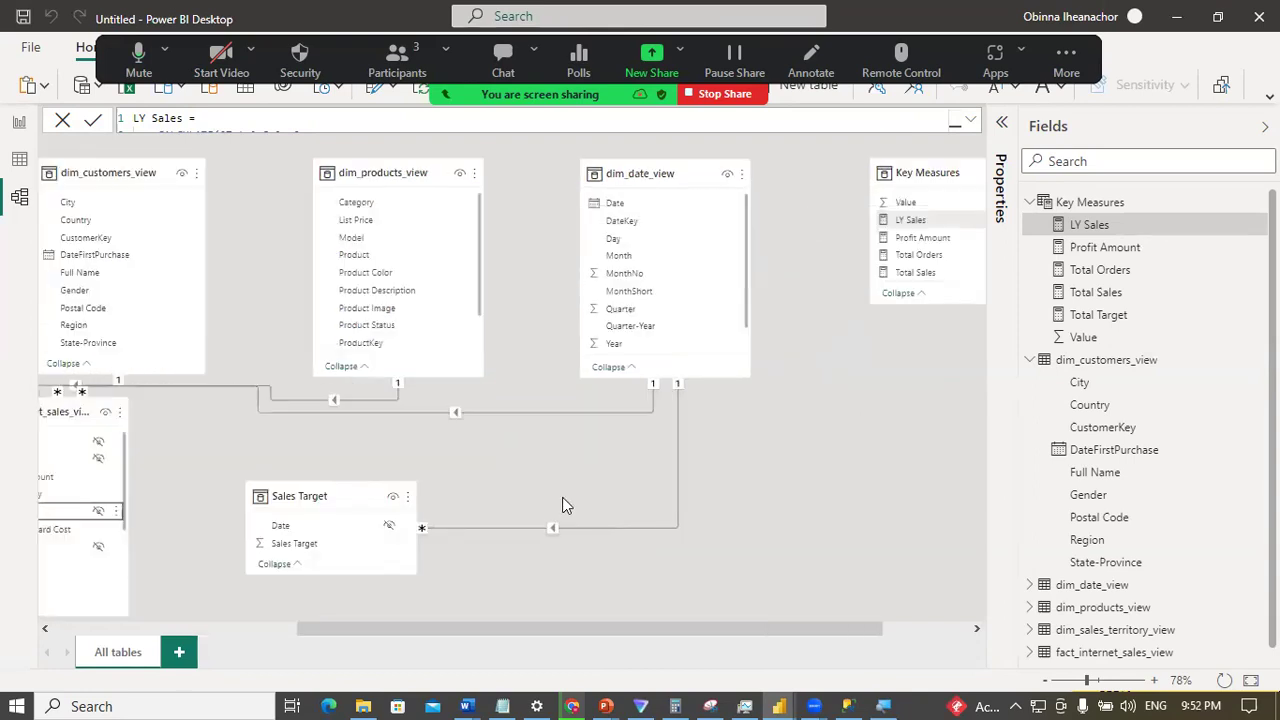
pyautogui.click(521, 411)
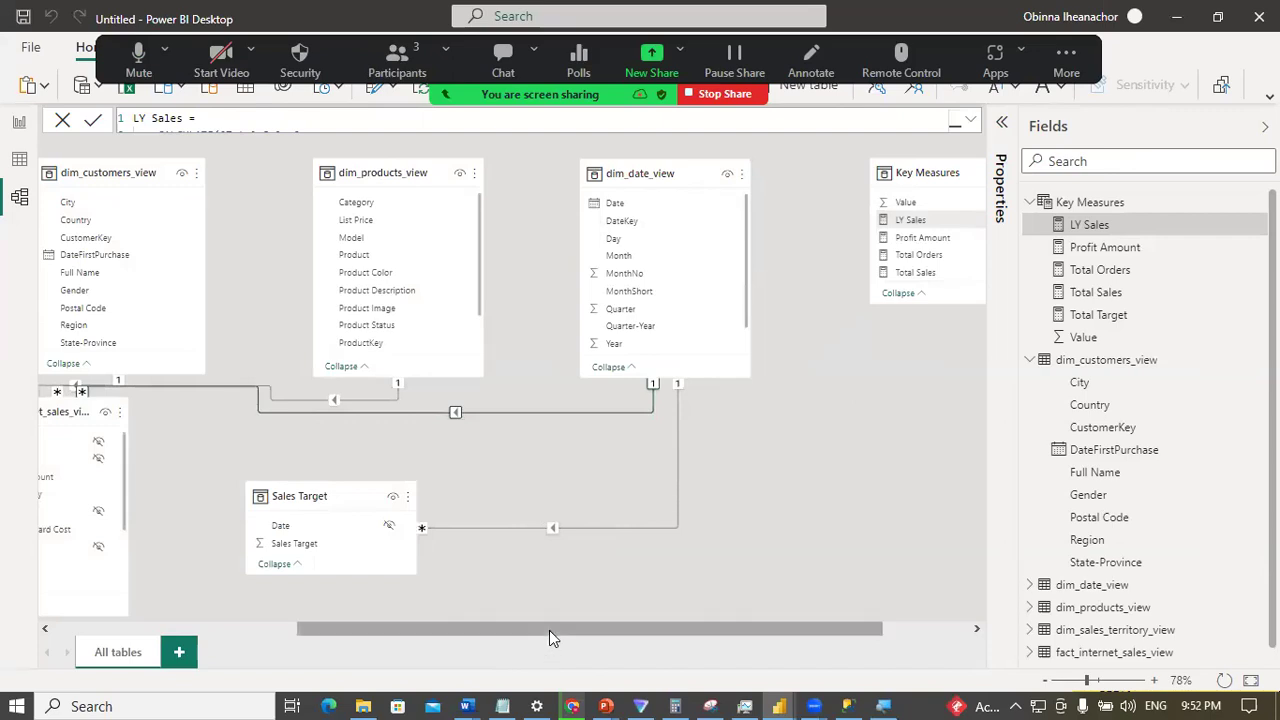
pyautogui.hscroll(-2, 549, 632)
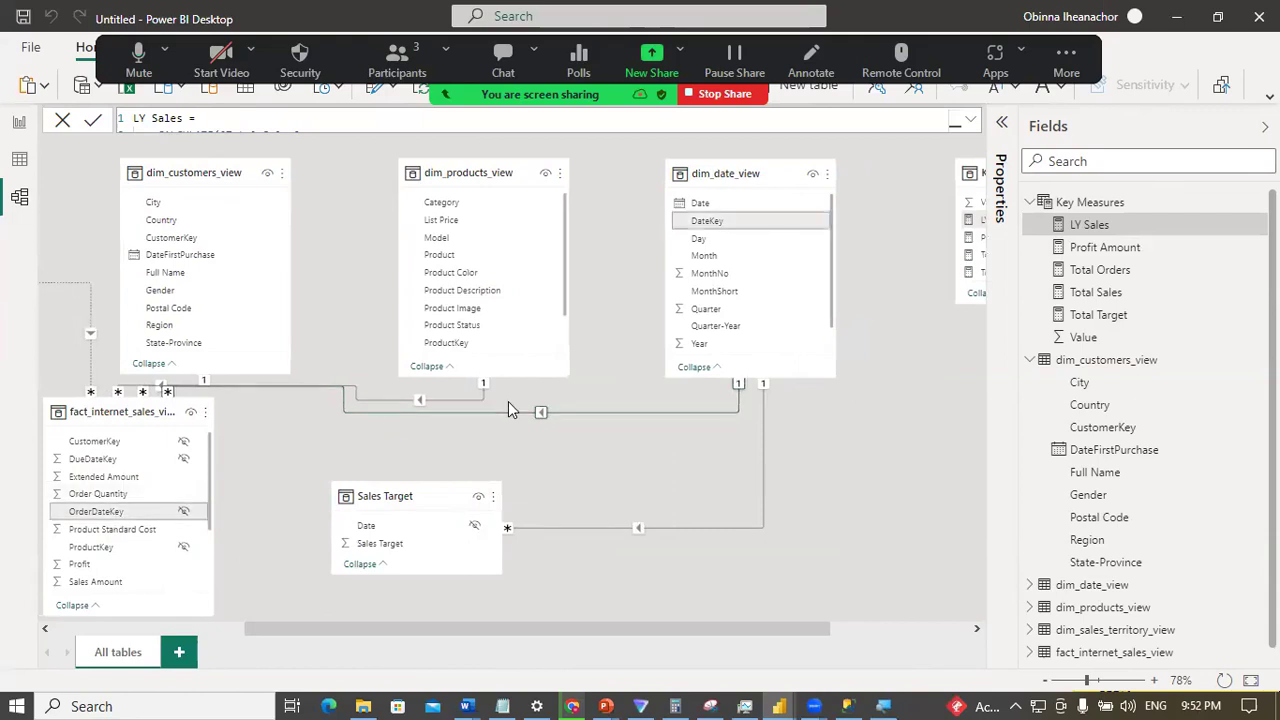
# Step: Replace Year_Month_Eng in the report table with Year, set to Don't summarize, ahead of Total Sales, and widen the table
pyautogui.click(19, 121)
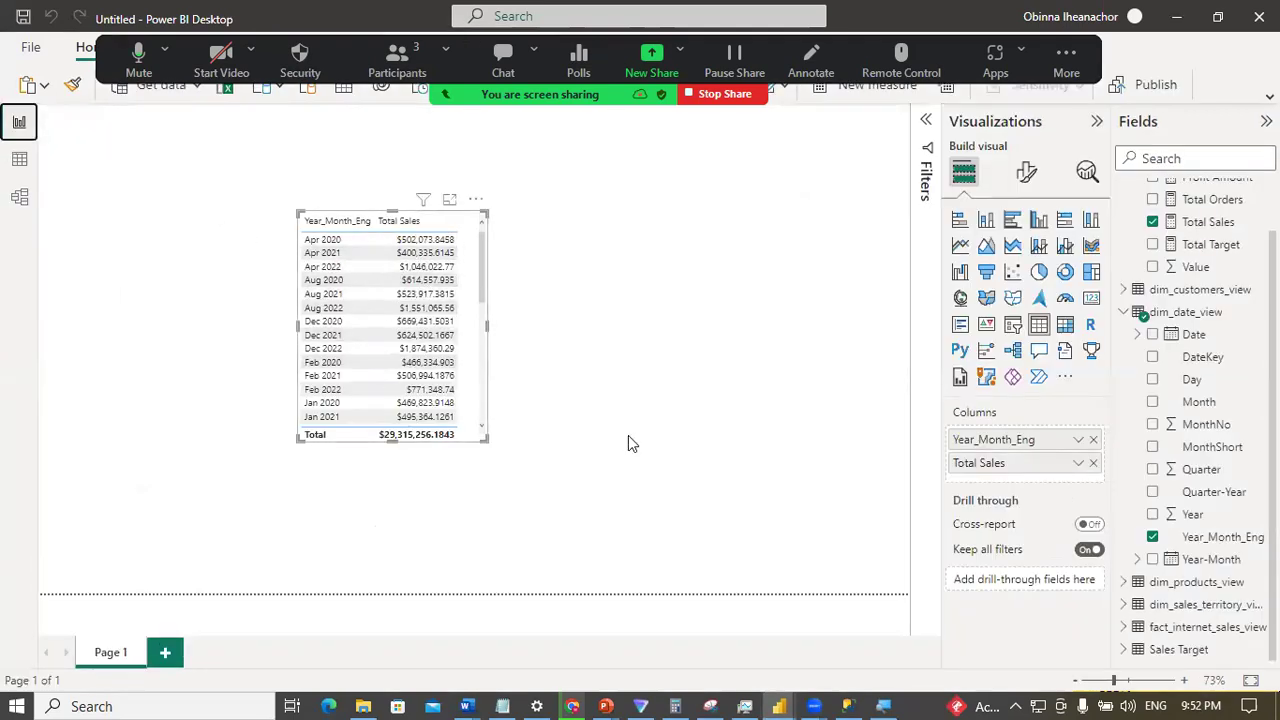
pyautogui.click(1093, 440)
pyautogui.moveTo(1168, 514); pyautogui.dragTo(1026, 440)
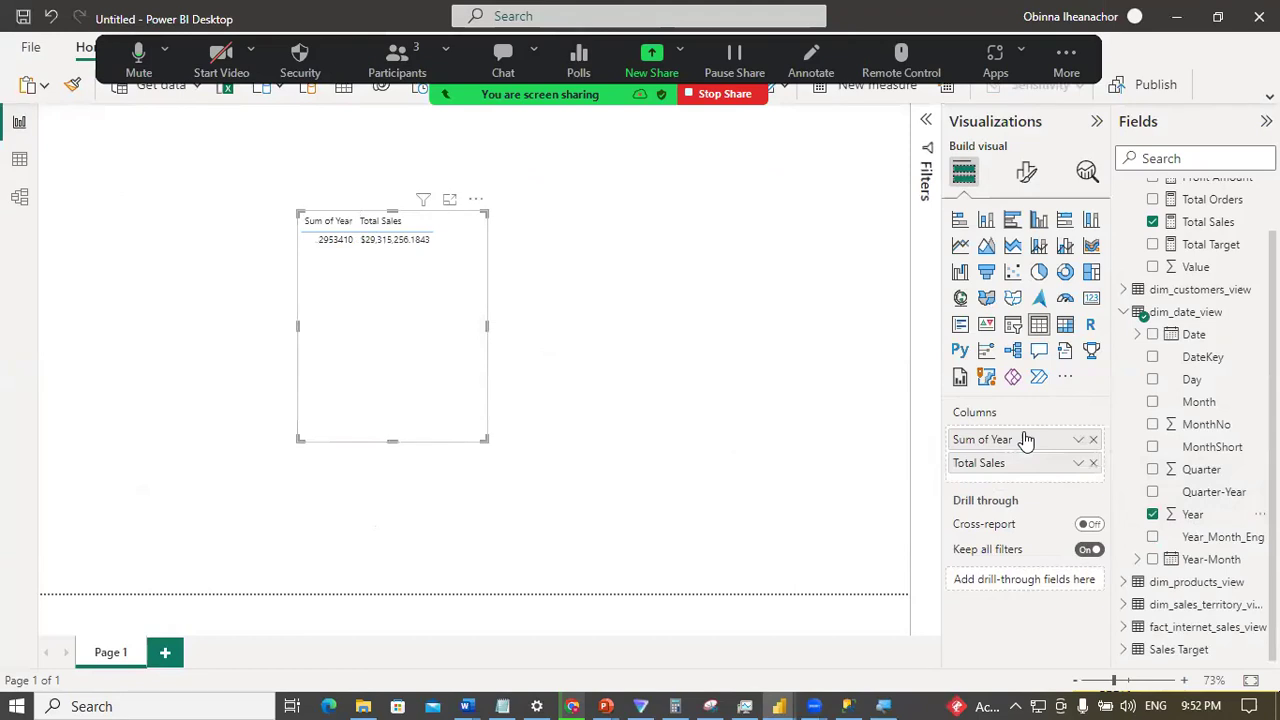
pyautogui.click(1076, 440)
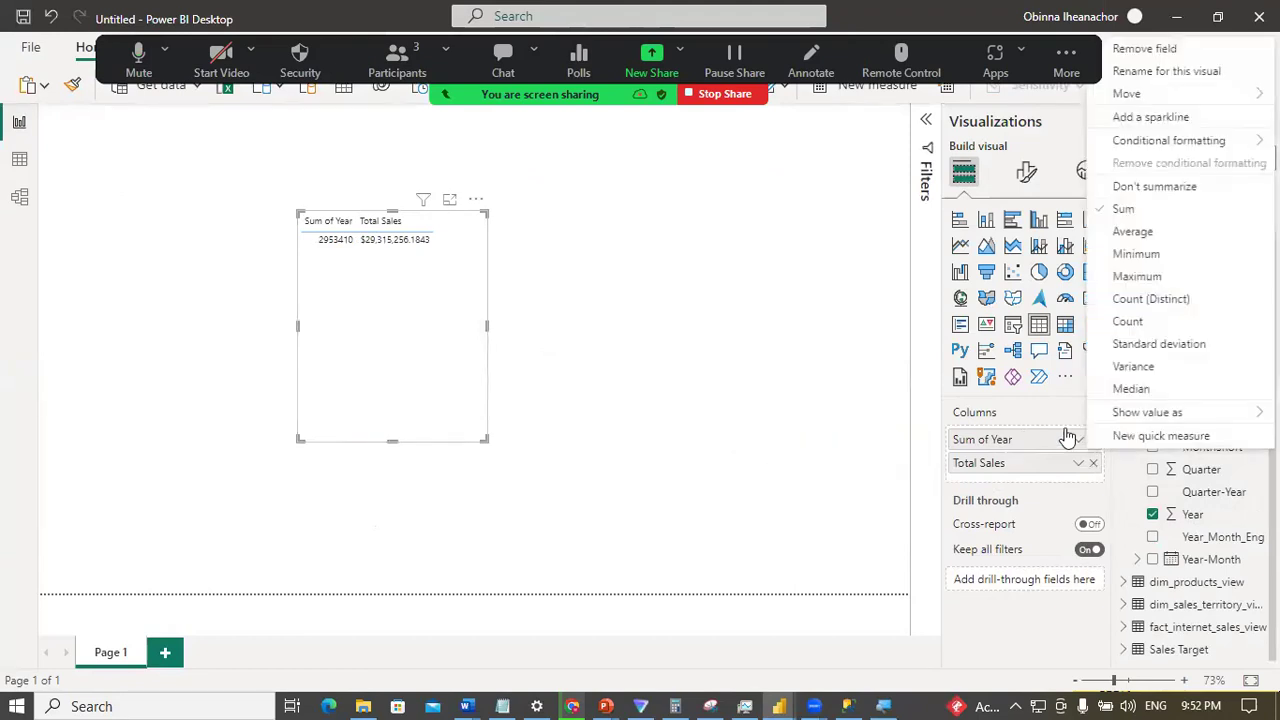
pyautogui.click(1154, 188)
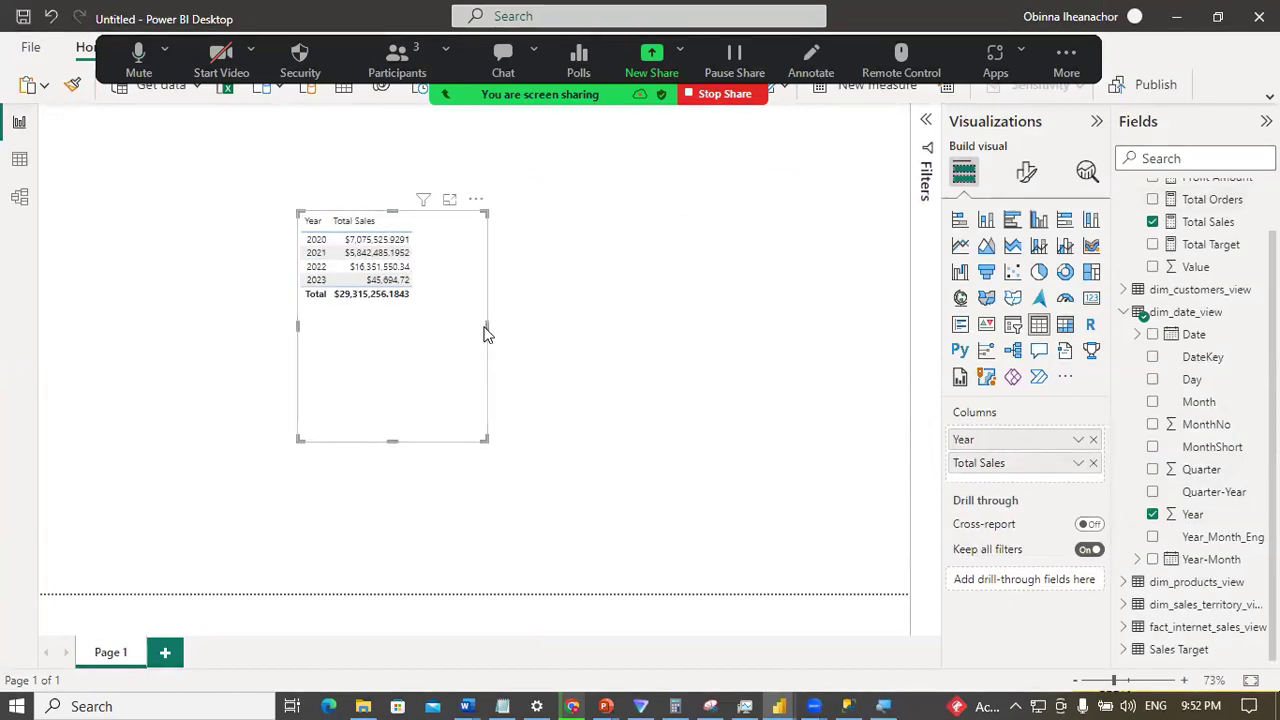
pyautogui.moveTo(488, 324); pyautogui.dragTo(538, 325)
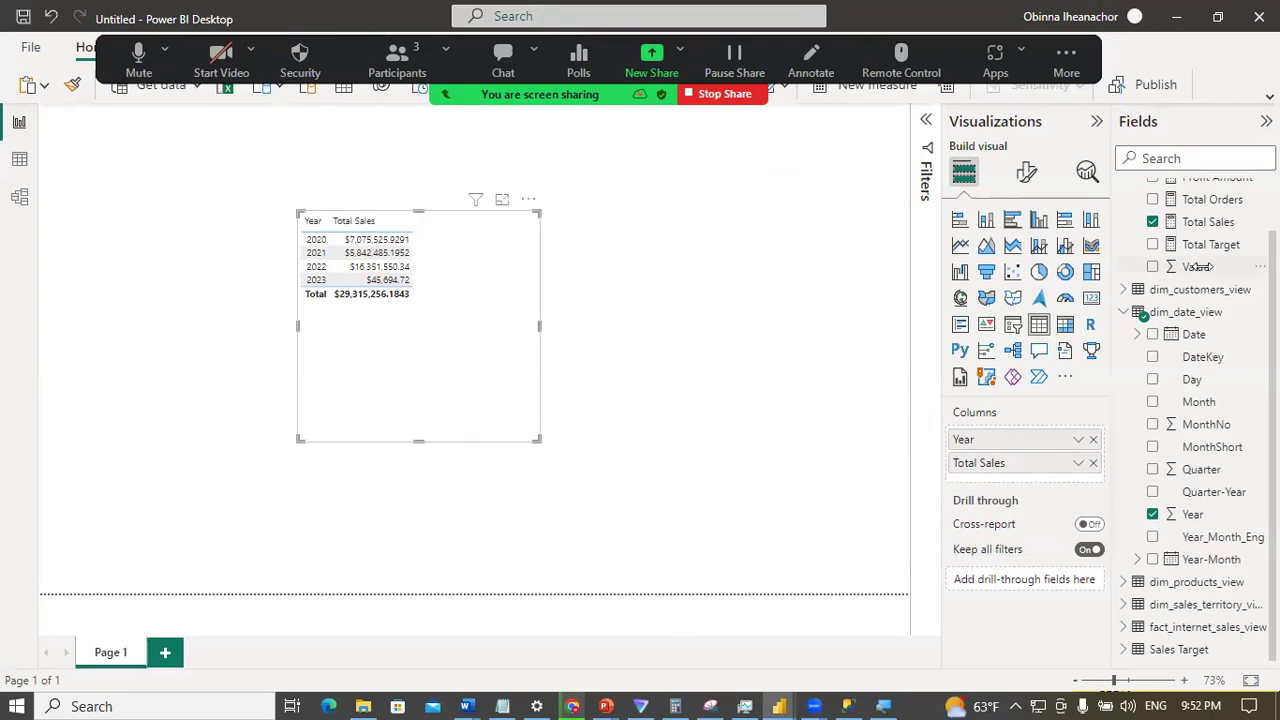
# Step: Add the LY Sales measure to the yearly table for comparison with Total Sales, and remove the table visual from the report page
pyautogui.click(1258, 289)
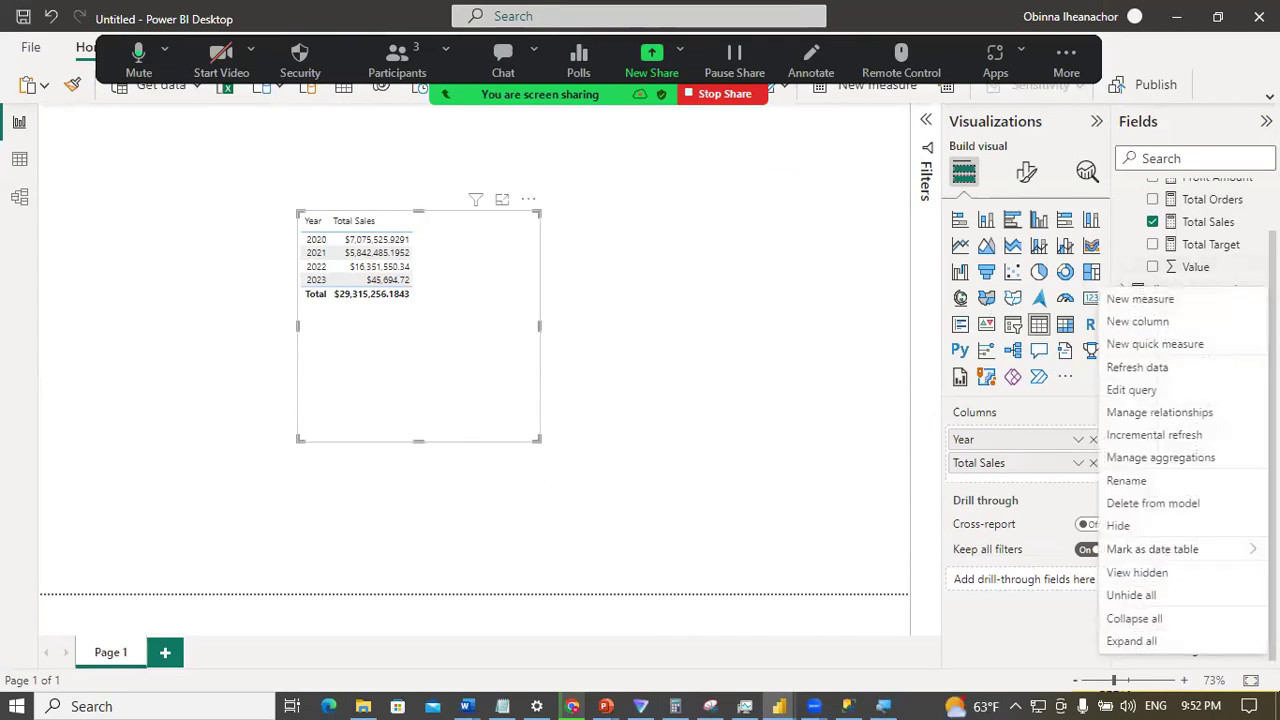
pyautogui.press('Escape')
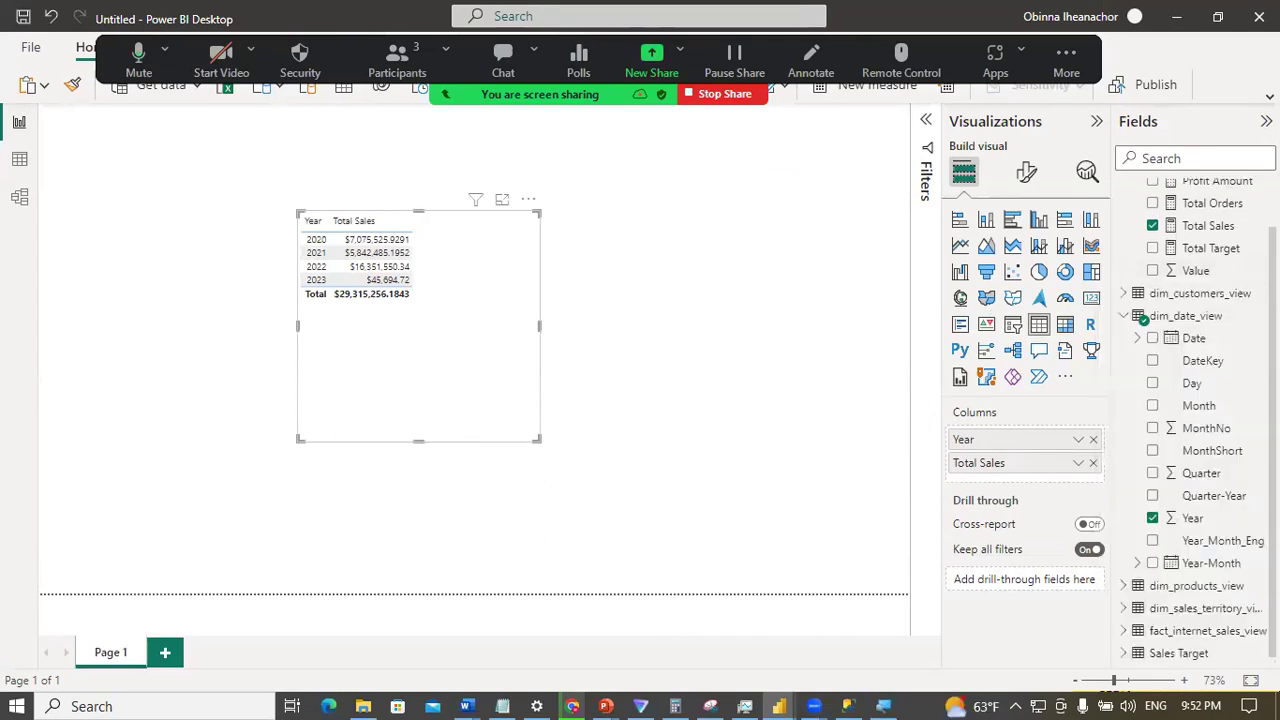
pyautogui.scroll(1, 1160, 215)
pyautogui.click(1155, 214)
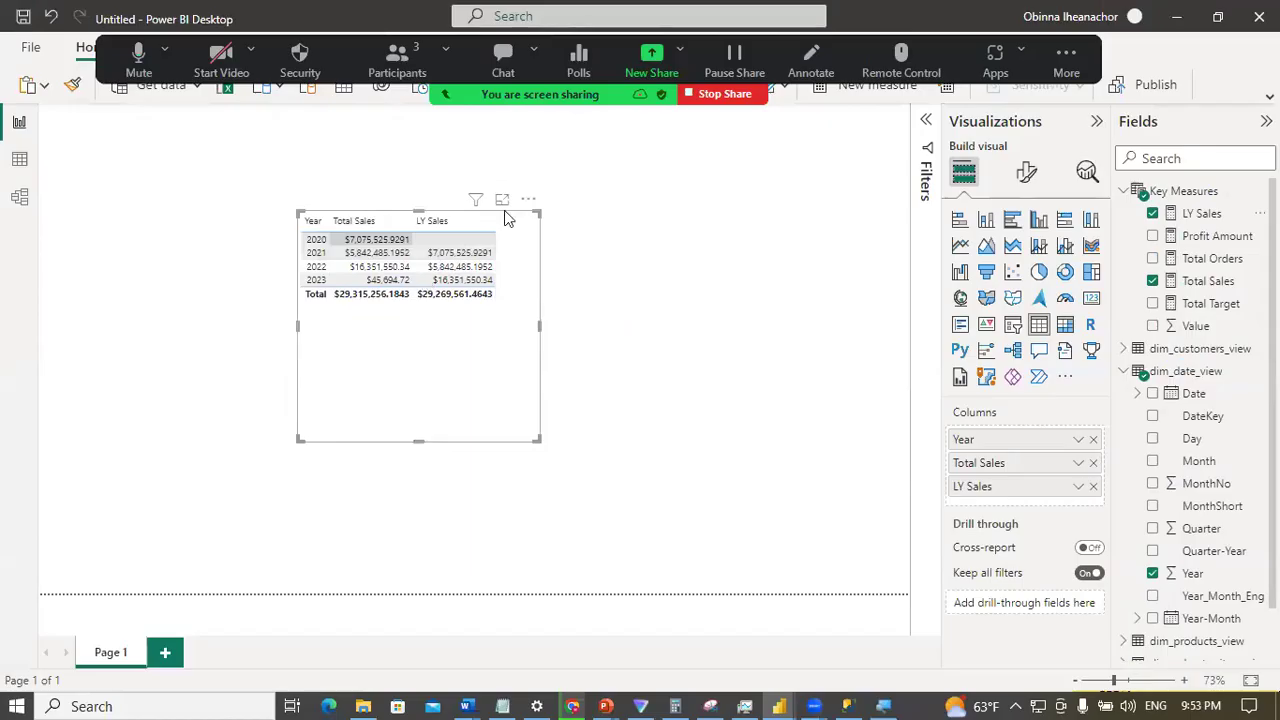
pyautogui.click(528, 199)
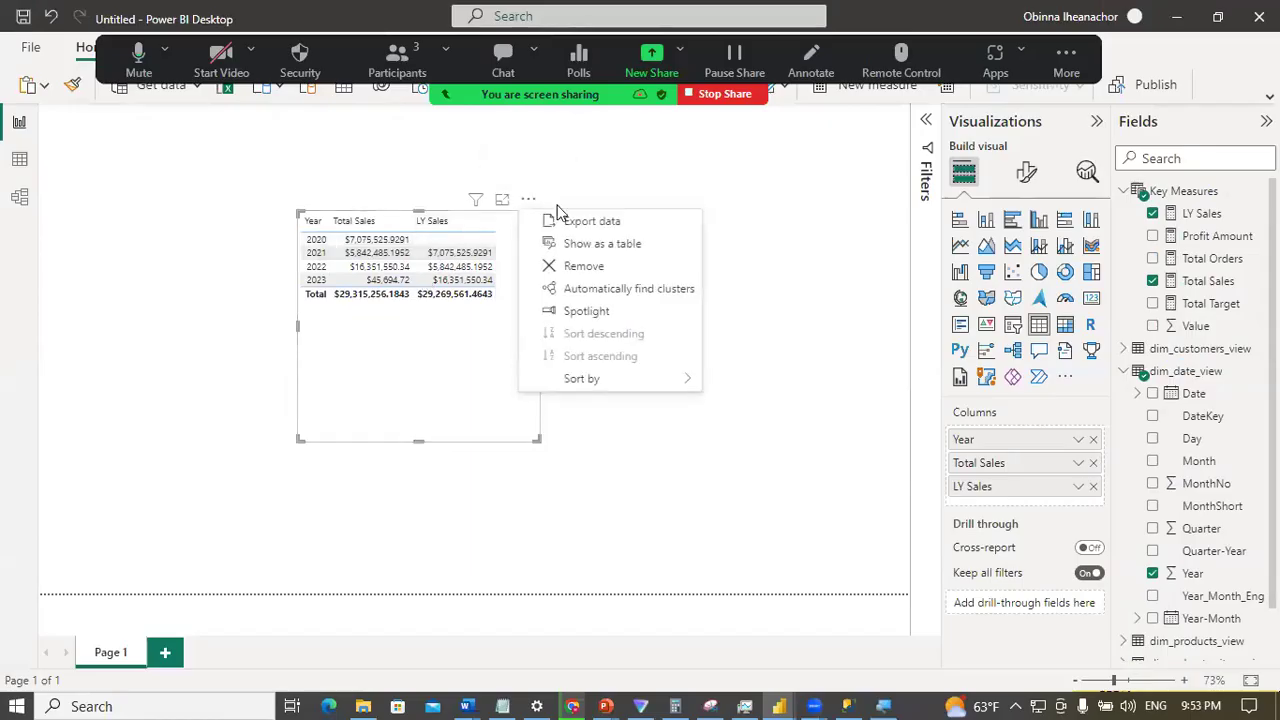
pyautogui.click(582, 268)
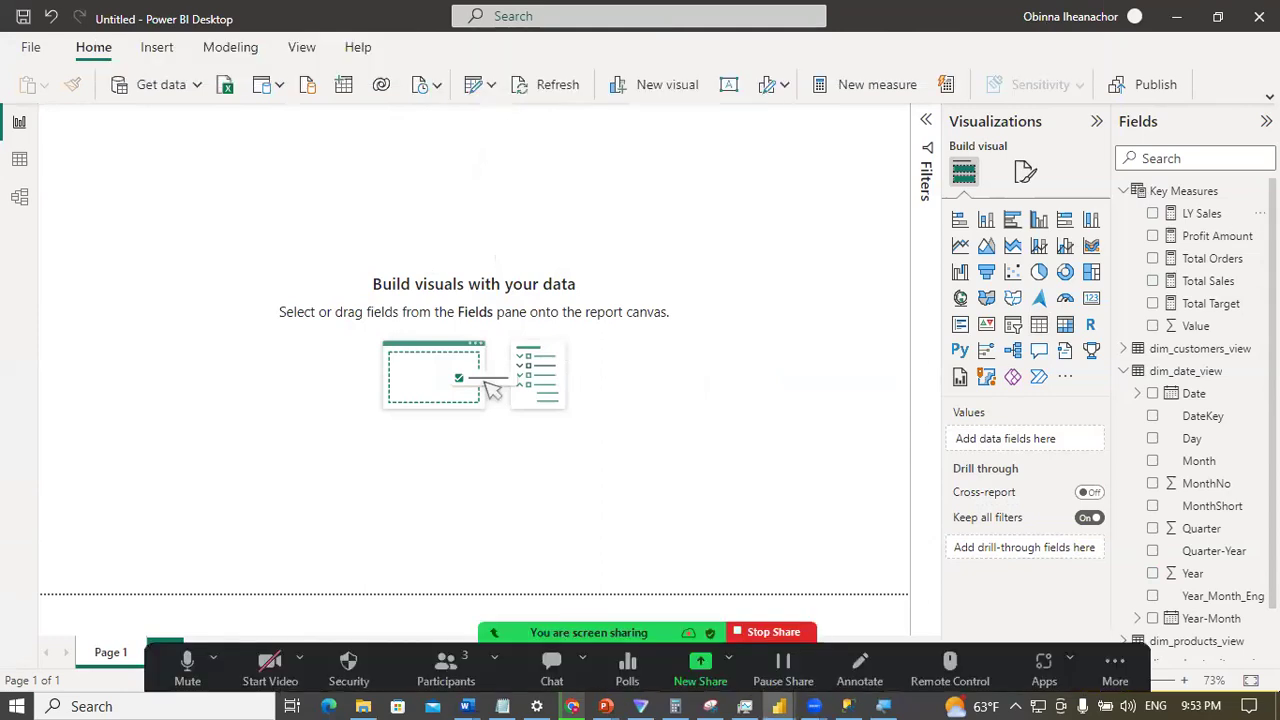
# Step: Create a new measure named YOY Growth in Key Measures and begin its formula on a second line with the DIVIDE function
pyautogui.click(1256, 190)
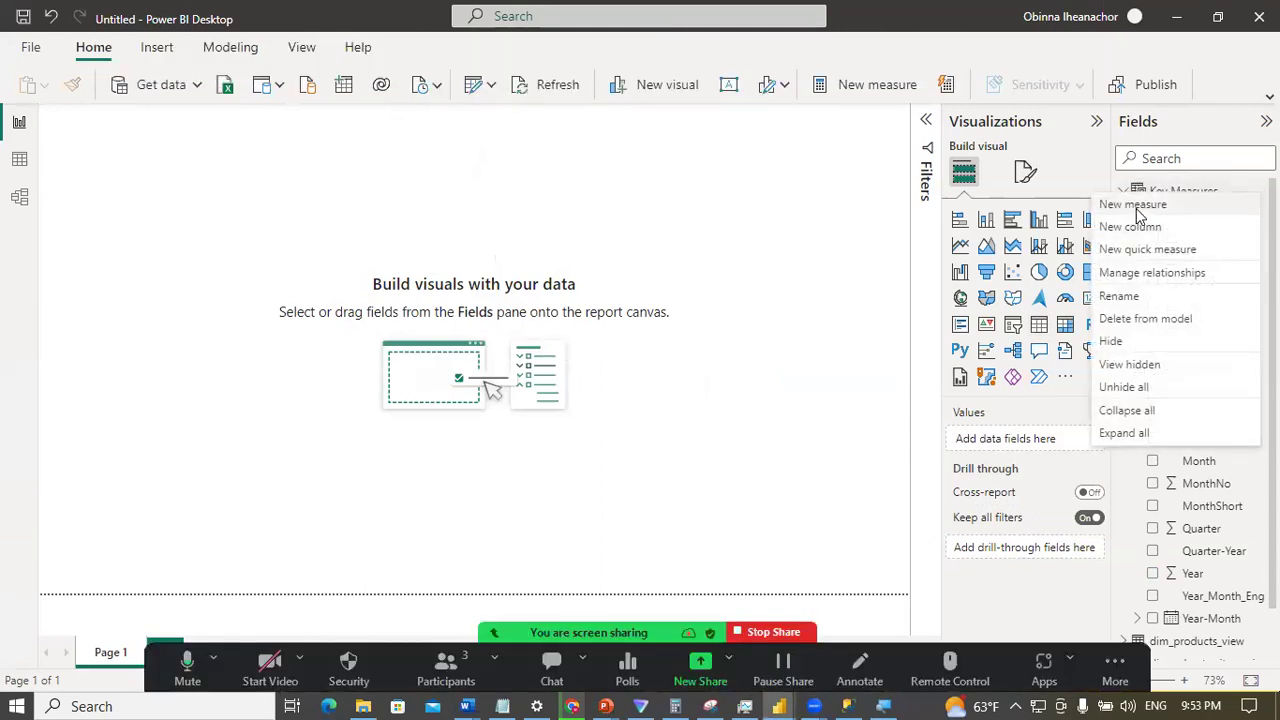
pyautogui.press('Escape')
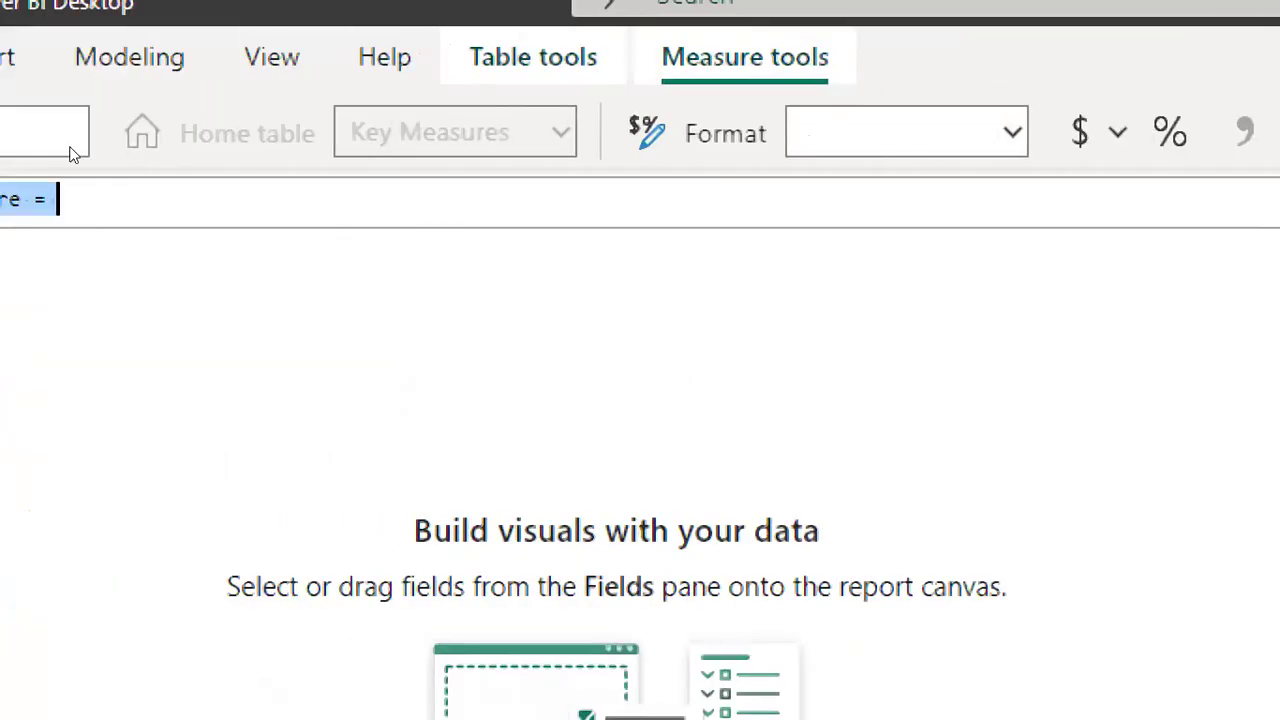
pyautogui.write('Y')
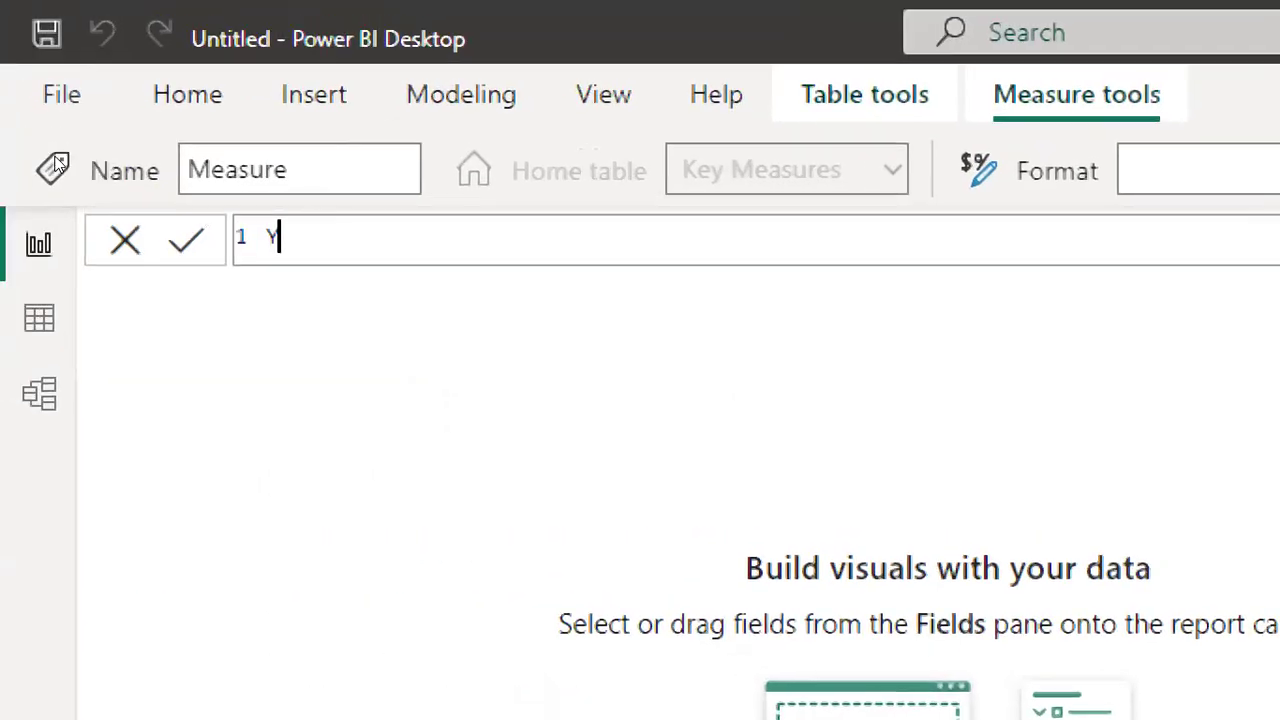
pyautogui.write('OY Growth')
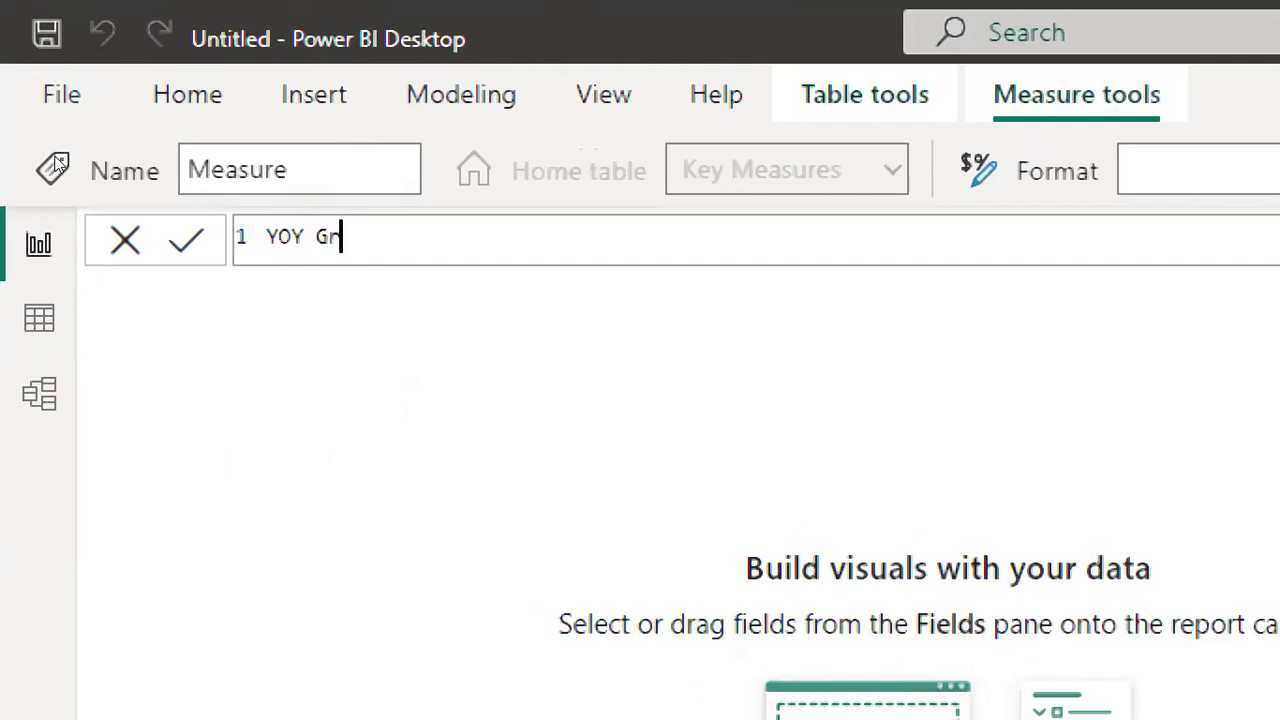
pyautogui.write(' =')
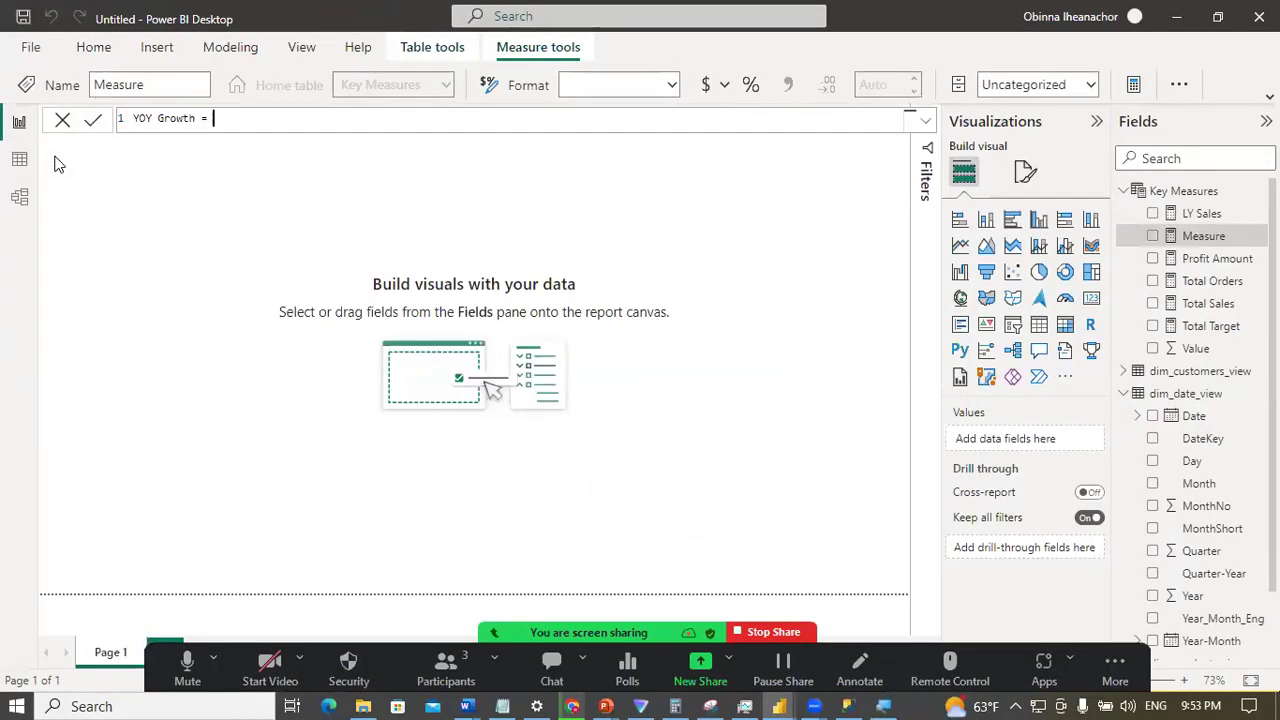
pyautogui.hotkey('shift', 'Return')
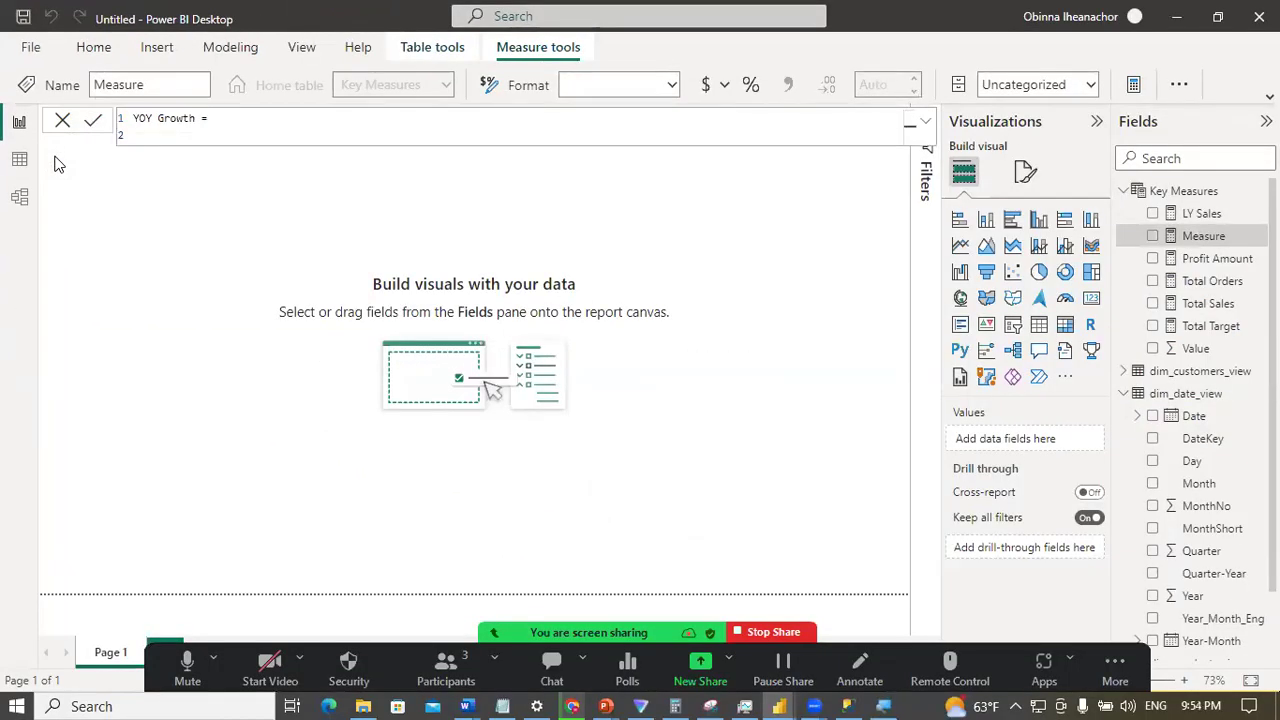
pyautogui.write('DIVIDE(')
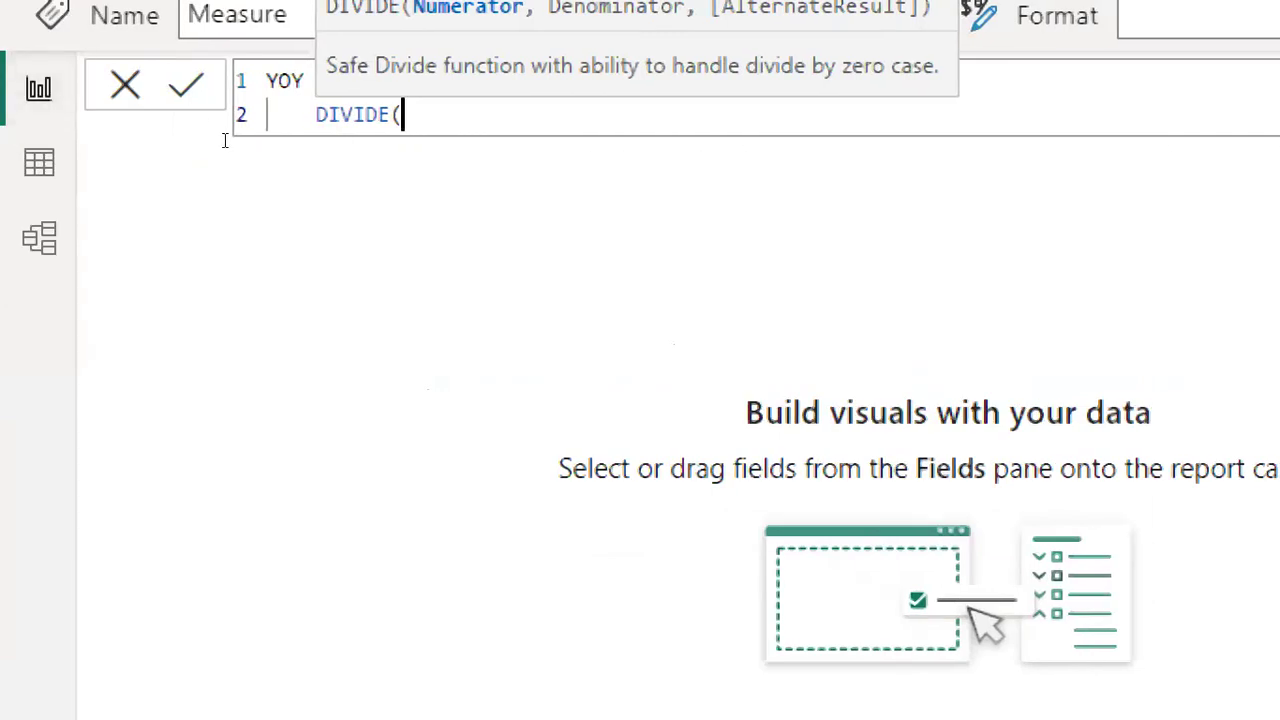
# Step: Enter [Total Sales] - [LY Sales] as the DIVIDE numerator in the YOY Growth measure formula
pyautogui.write('SALES')
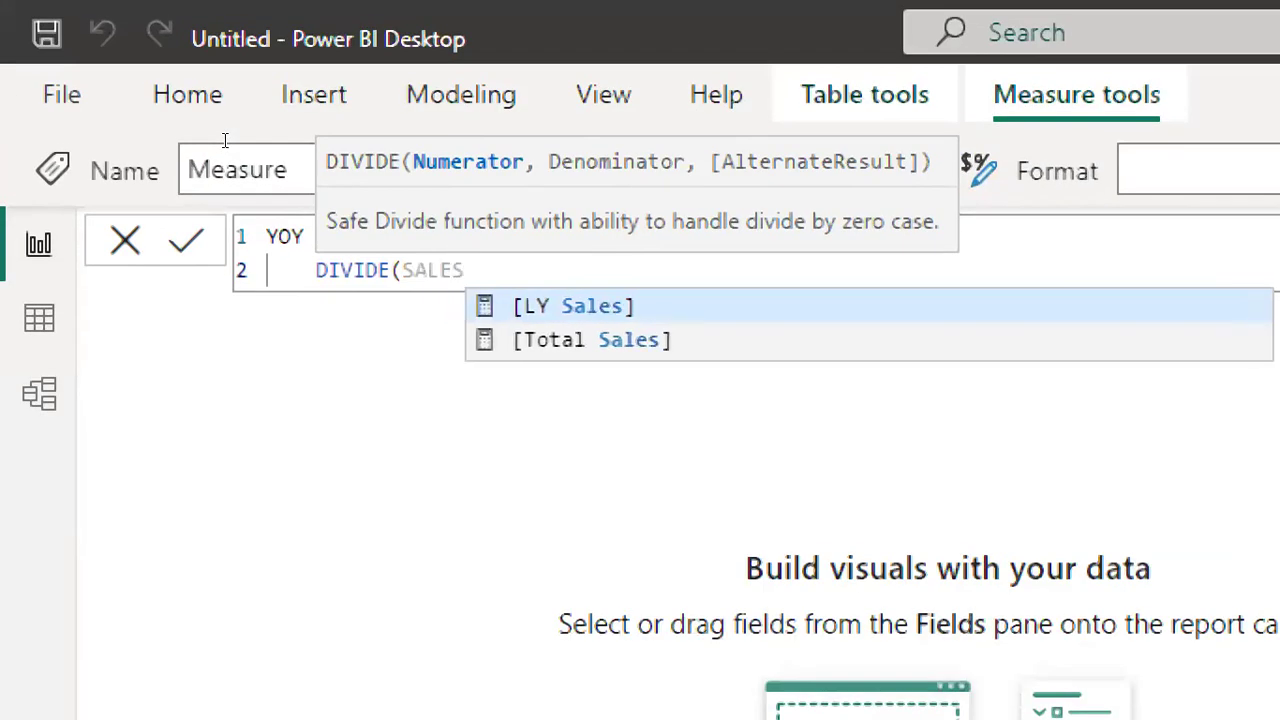
pyautogui.press('Down')
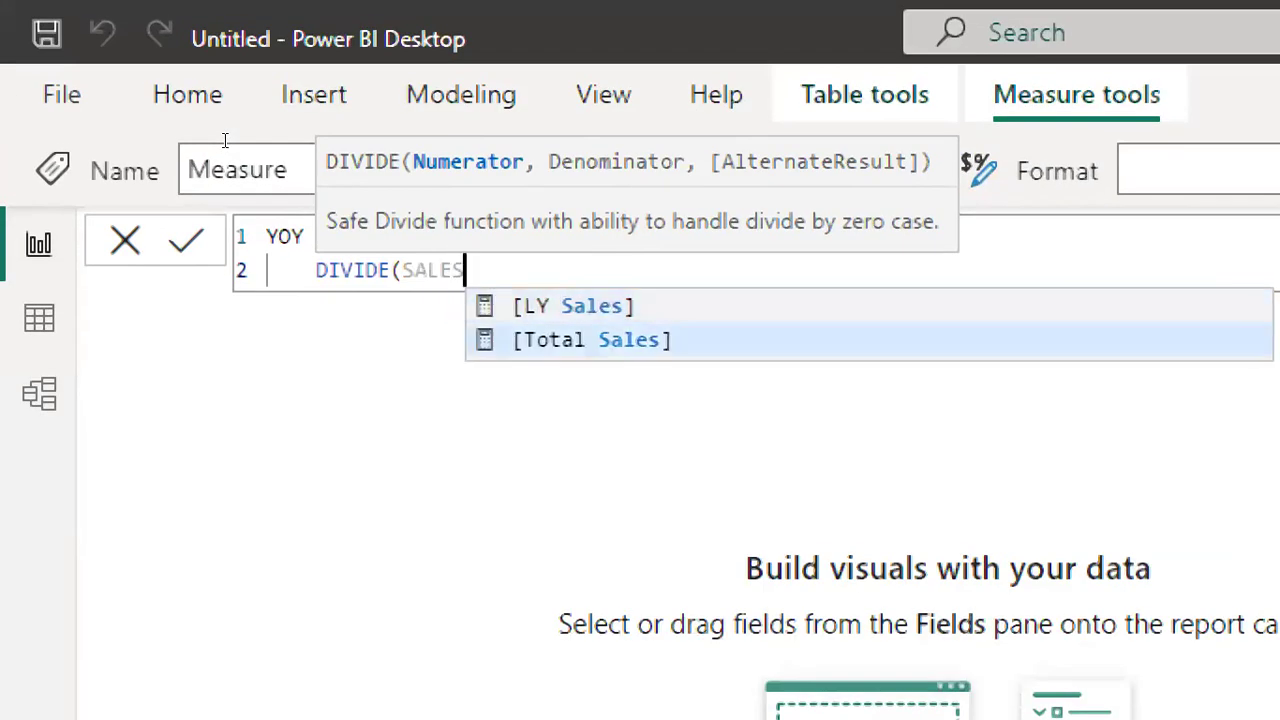
pyautogui.press('Tab')
pyautogui.write('- ')
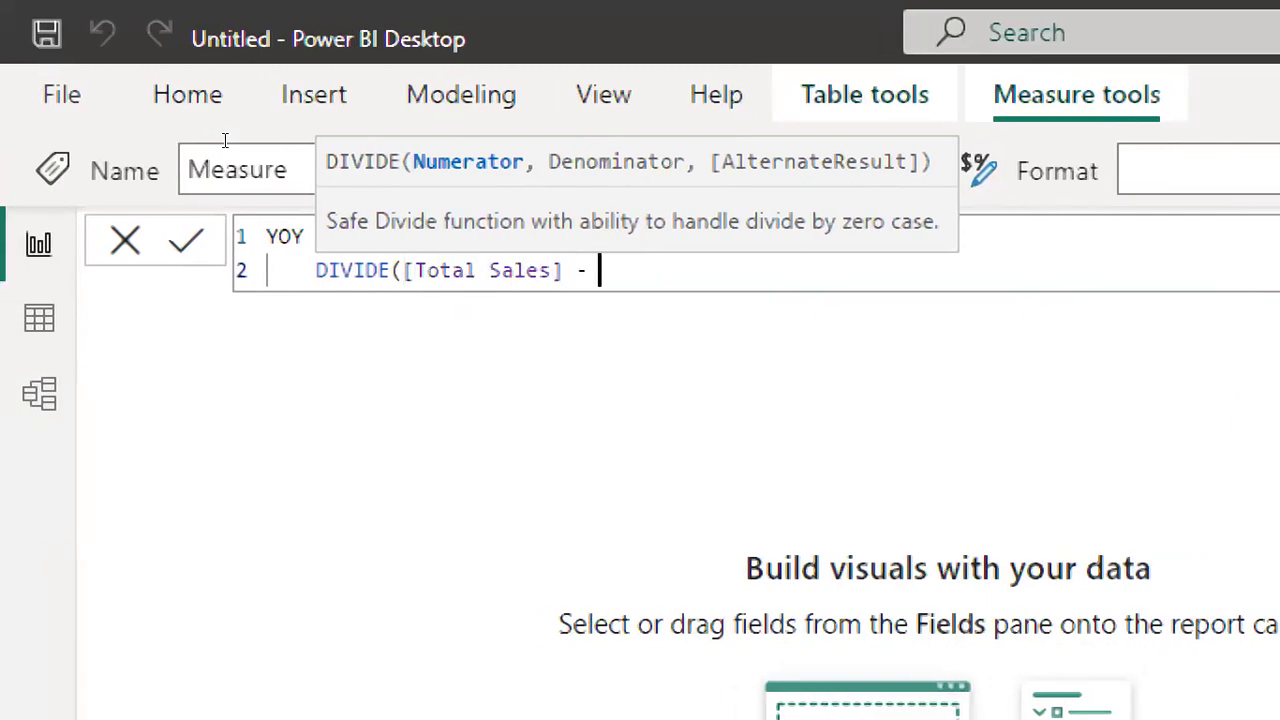
pyautogui.write('LY')
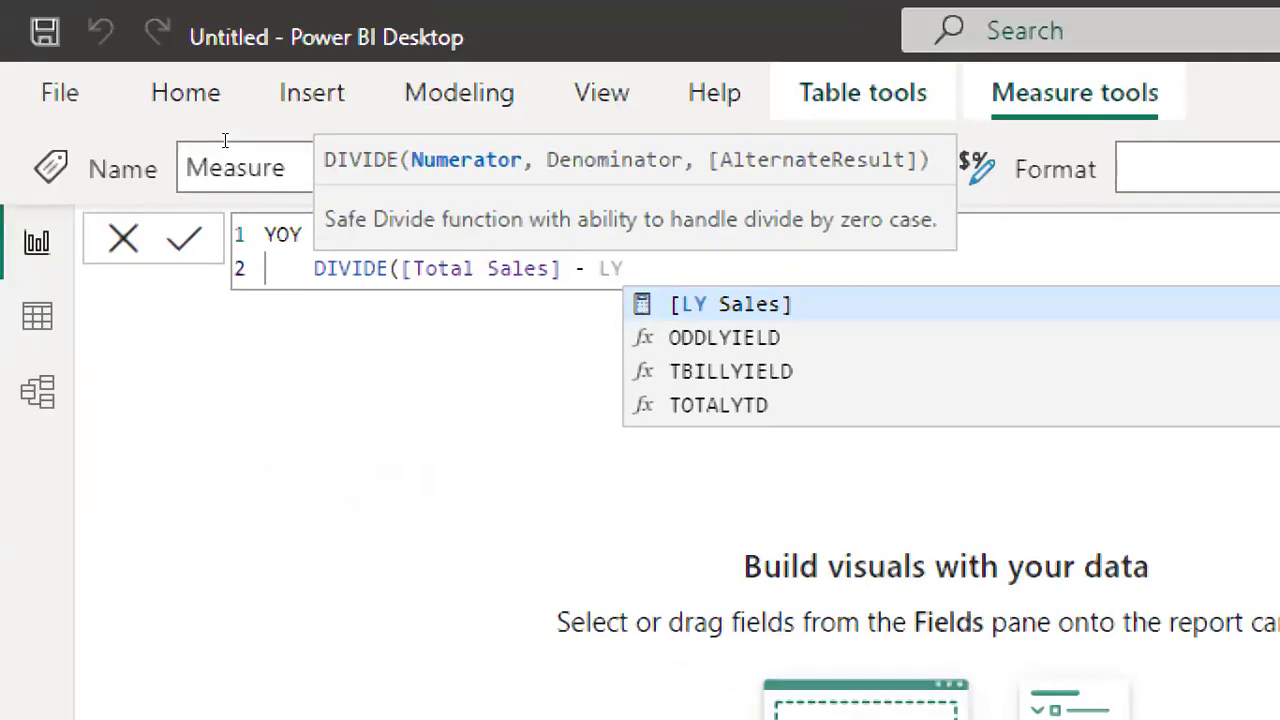
pyautogui.press('Tab')
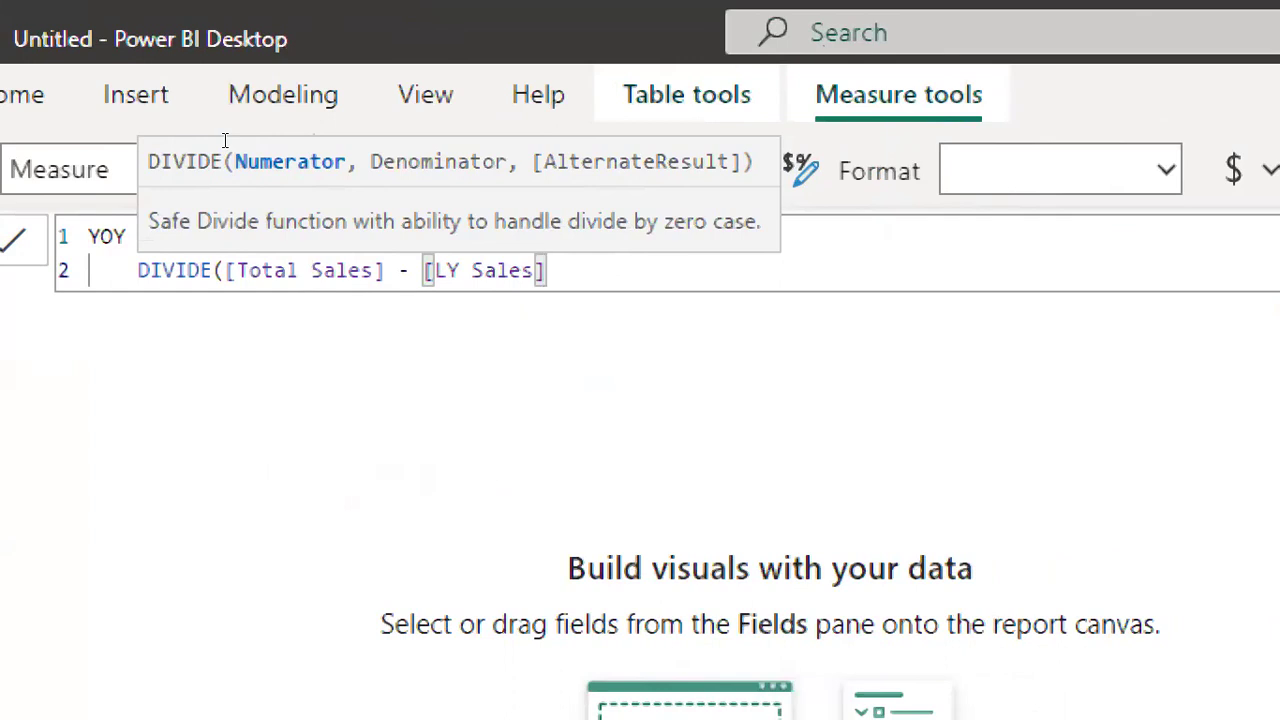
pyautogui.write(',')
pyautogui.hotkey('shift', 'Return')
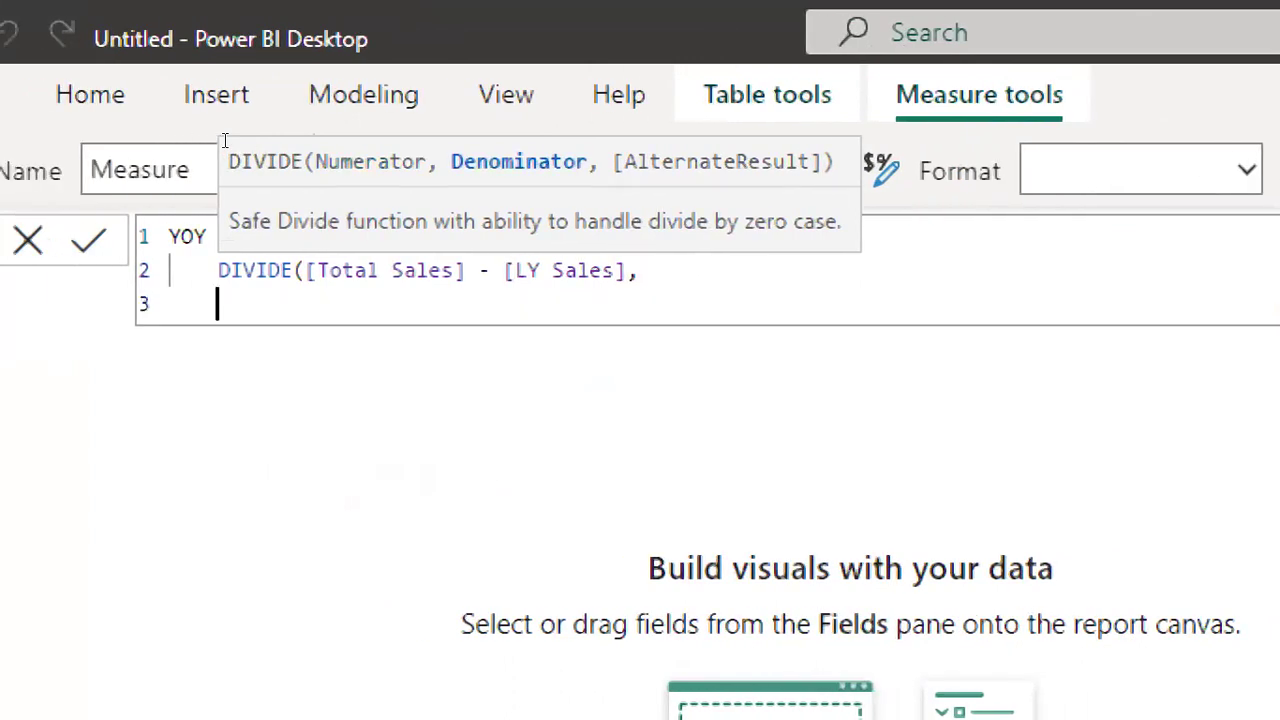
# Step: Enter [LY Sales] as the DIVIDE denominator on its own line, close the function, and commit the YOY Growth measure
pyautogui.press('Tab')
pyautogui.press('Tab')
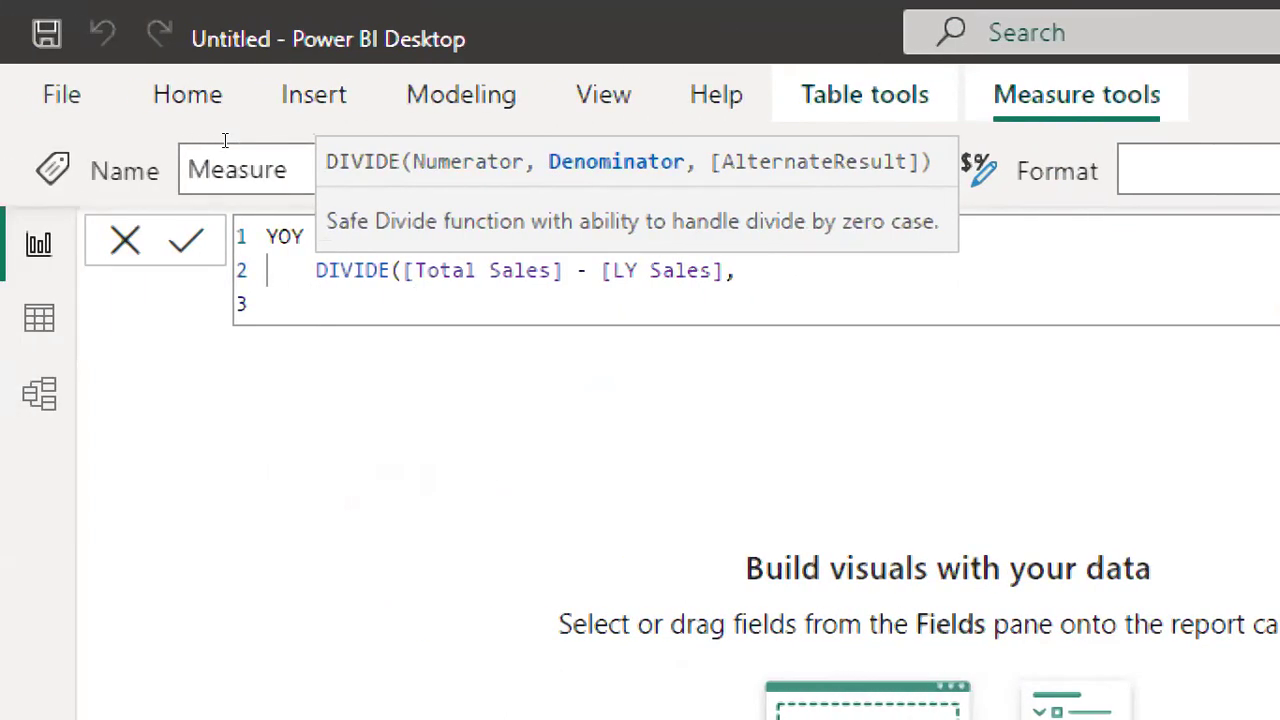
pyautogui.write('LY Sa')
pyautogui.press('BackSpace')
pyautogui.press('BackSpace')
pyautogui.press('Tab')
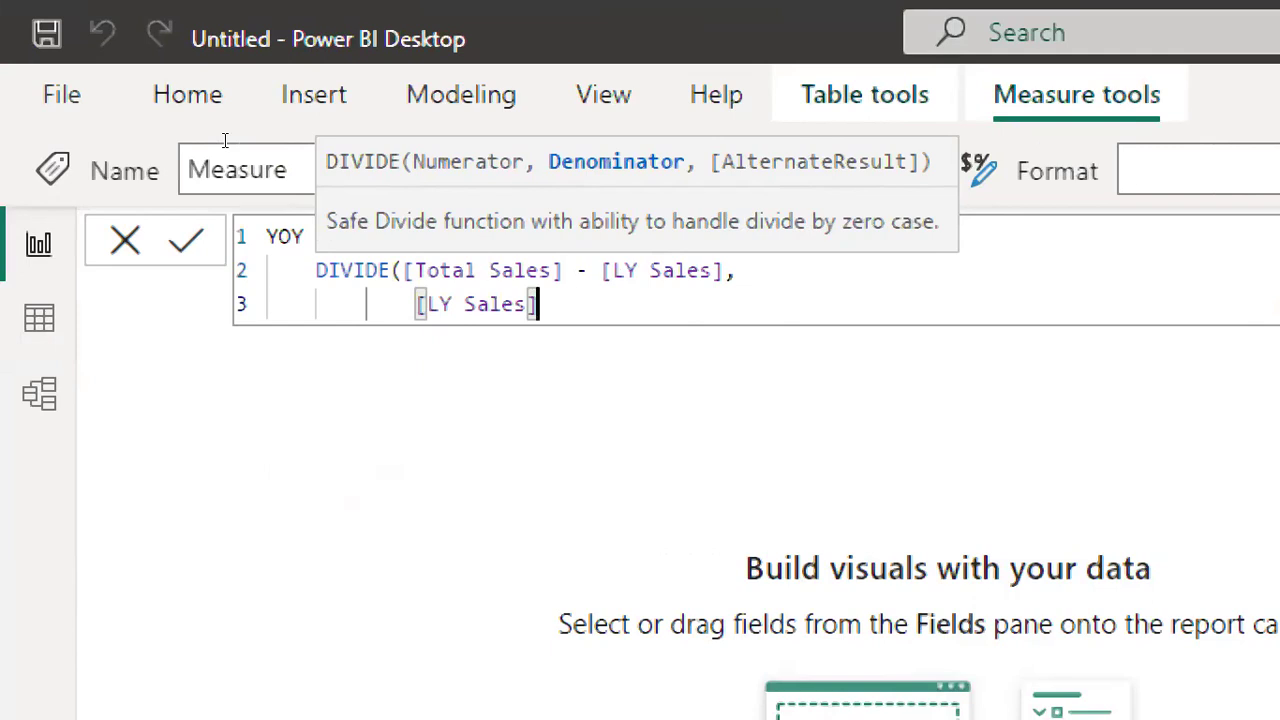
pyautogui.press('Return')
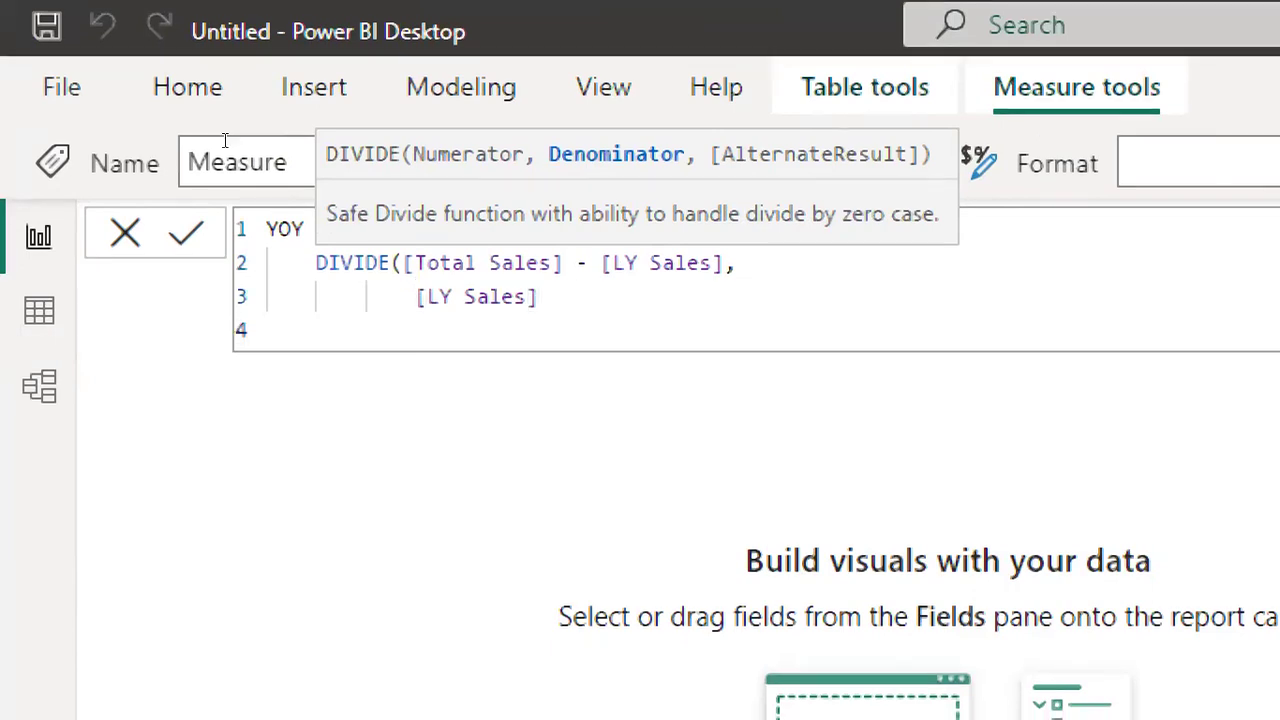
pyautogui.write(')')
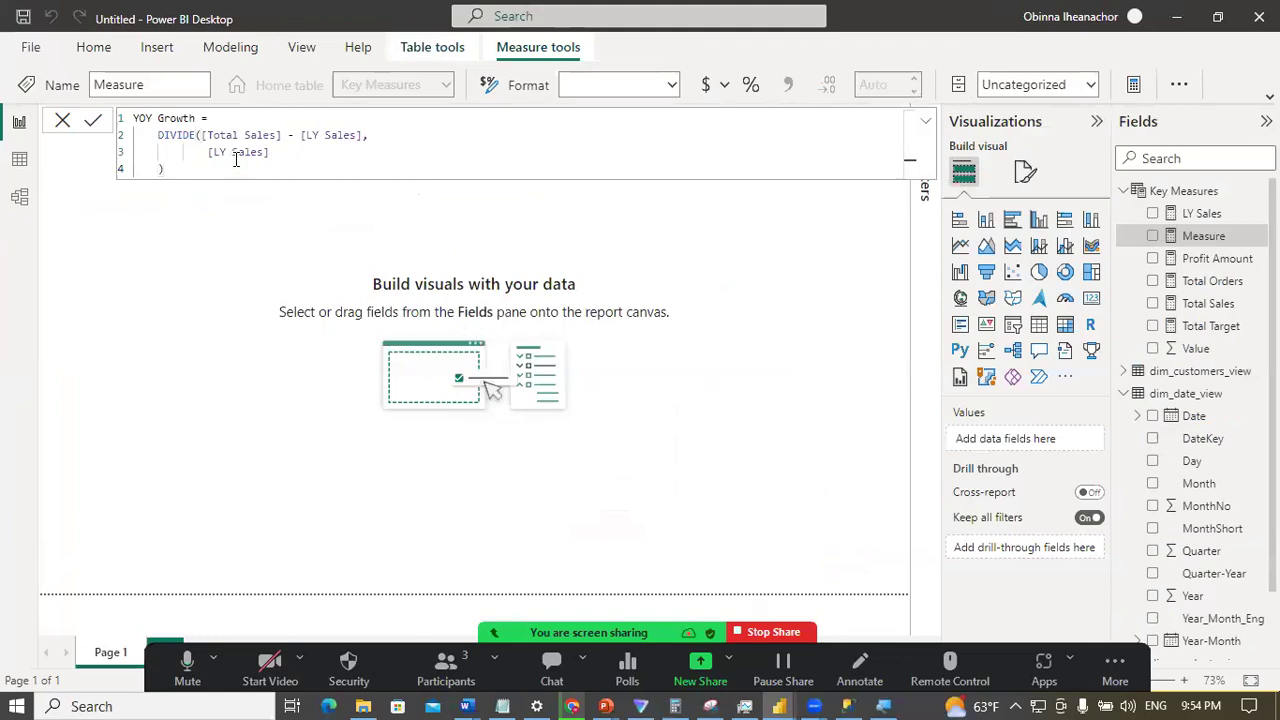
pyautogui.press('Return')
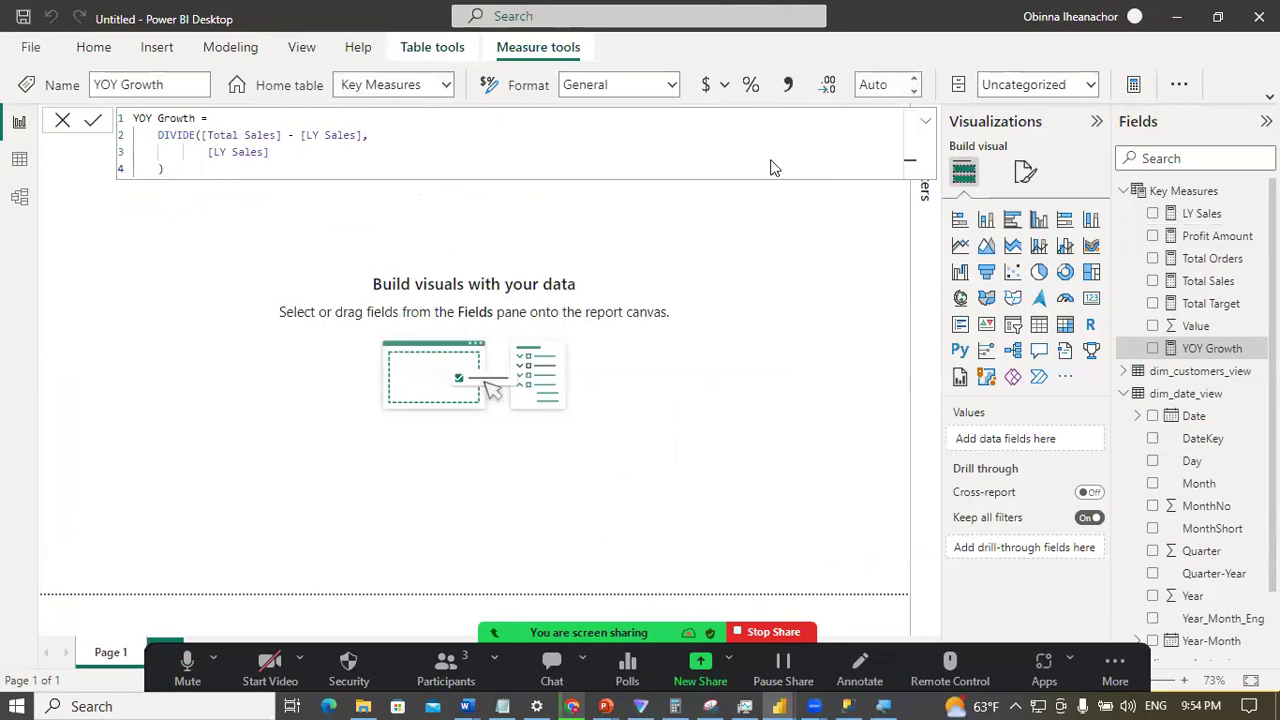
pyautogui.click(64, 124)
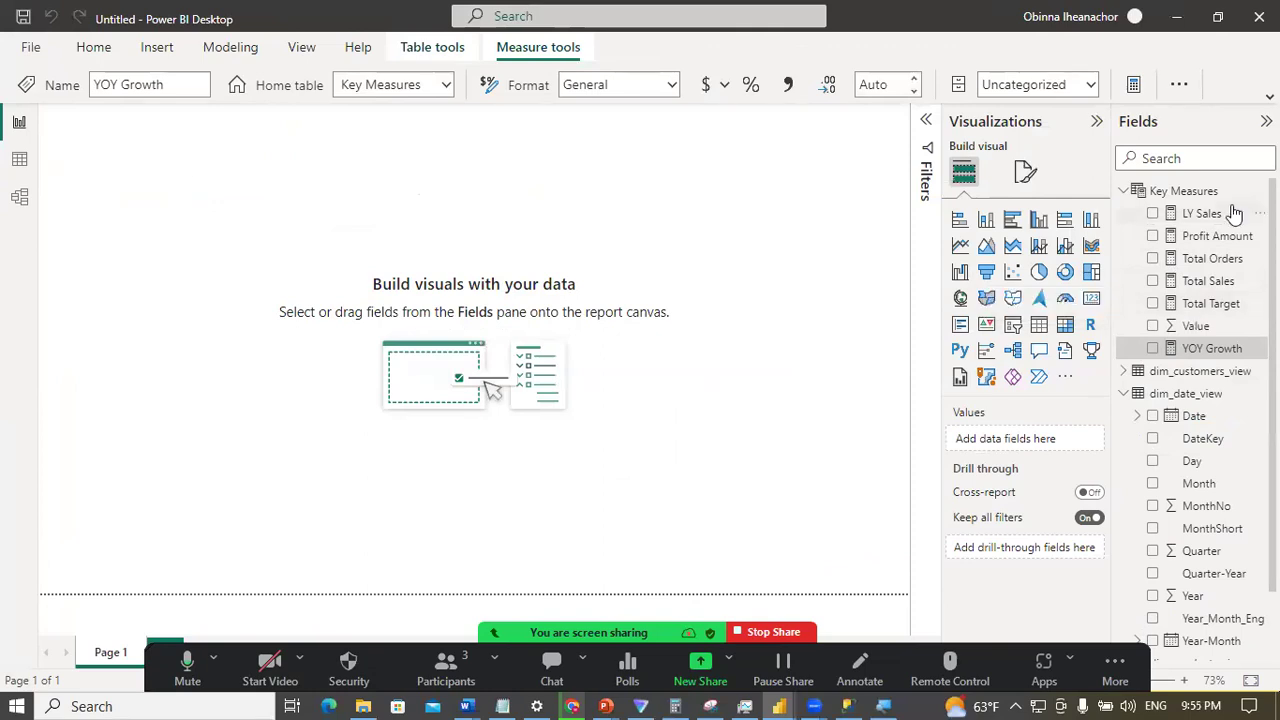
# Step: Create a new measure in the Key Measures table and name it Profit Margin
pyautogui.click(1260, 190)
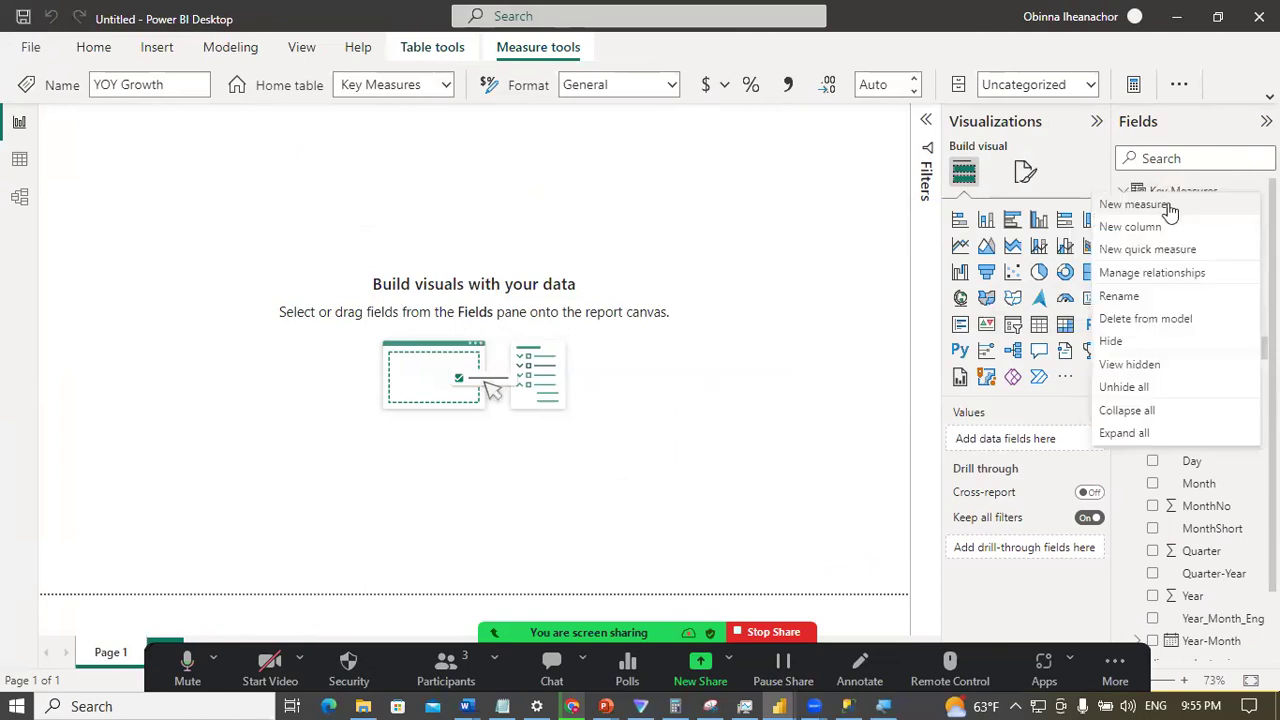
pyautogui.click(1172, 204)
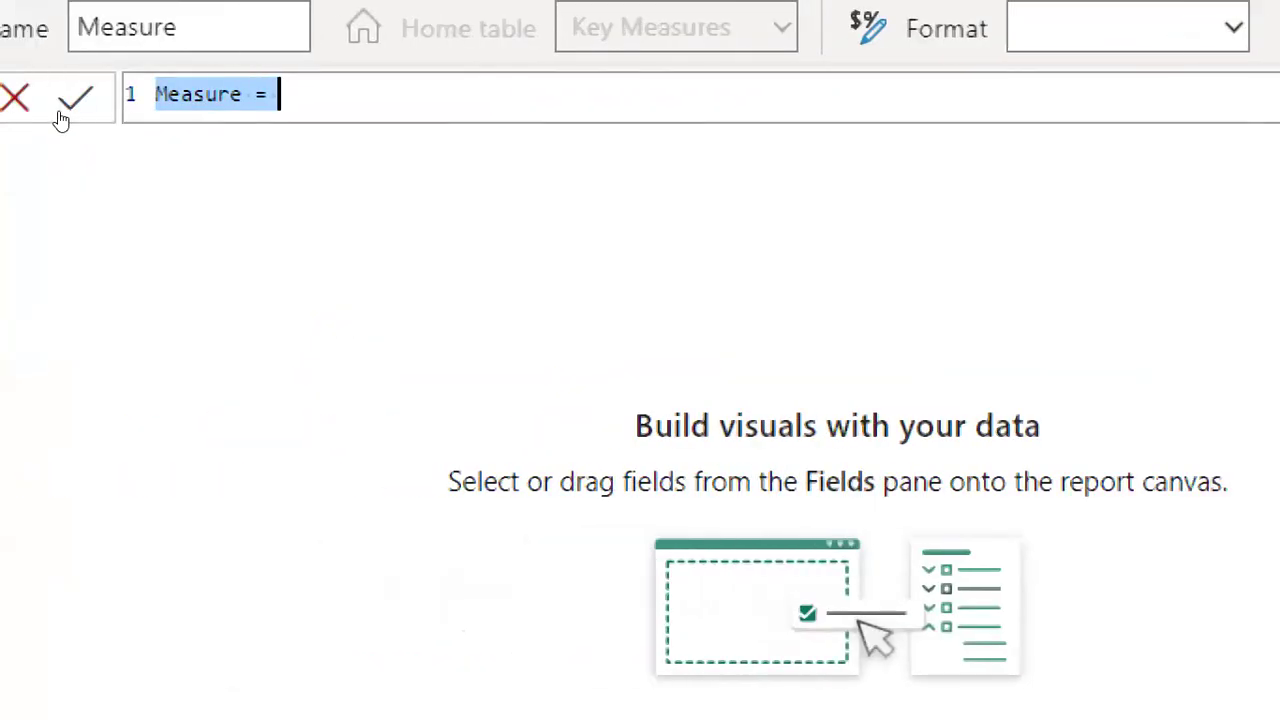
pyautogui.write('Profit')
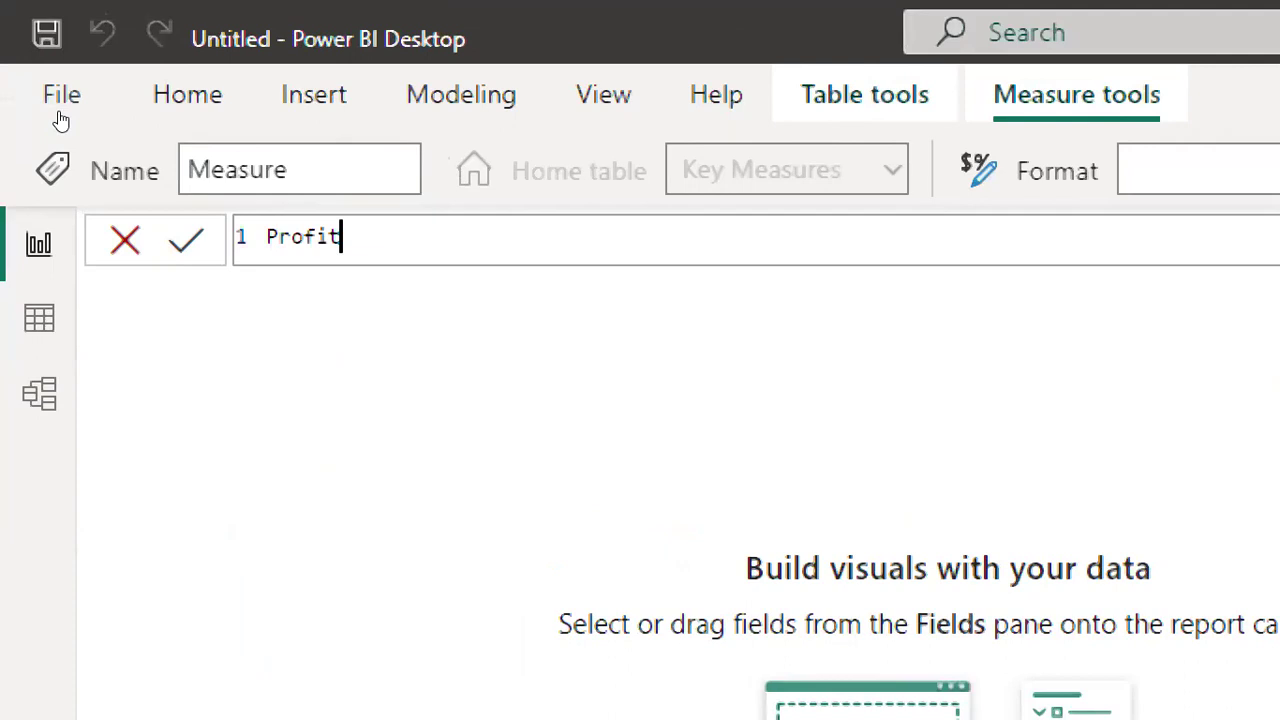
pyautogui.write(' Margin = ')
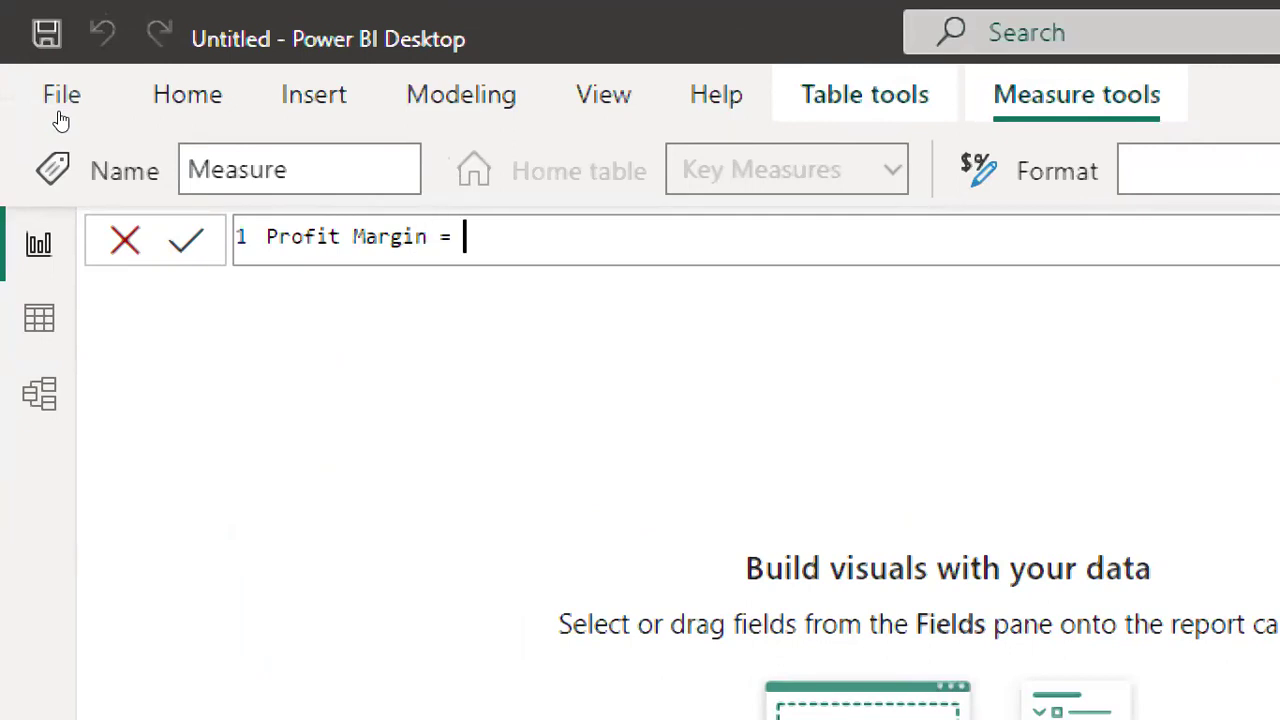
pyautogui.write('Profit')
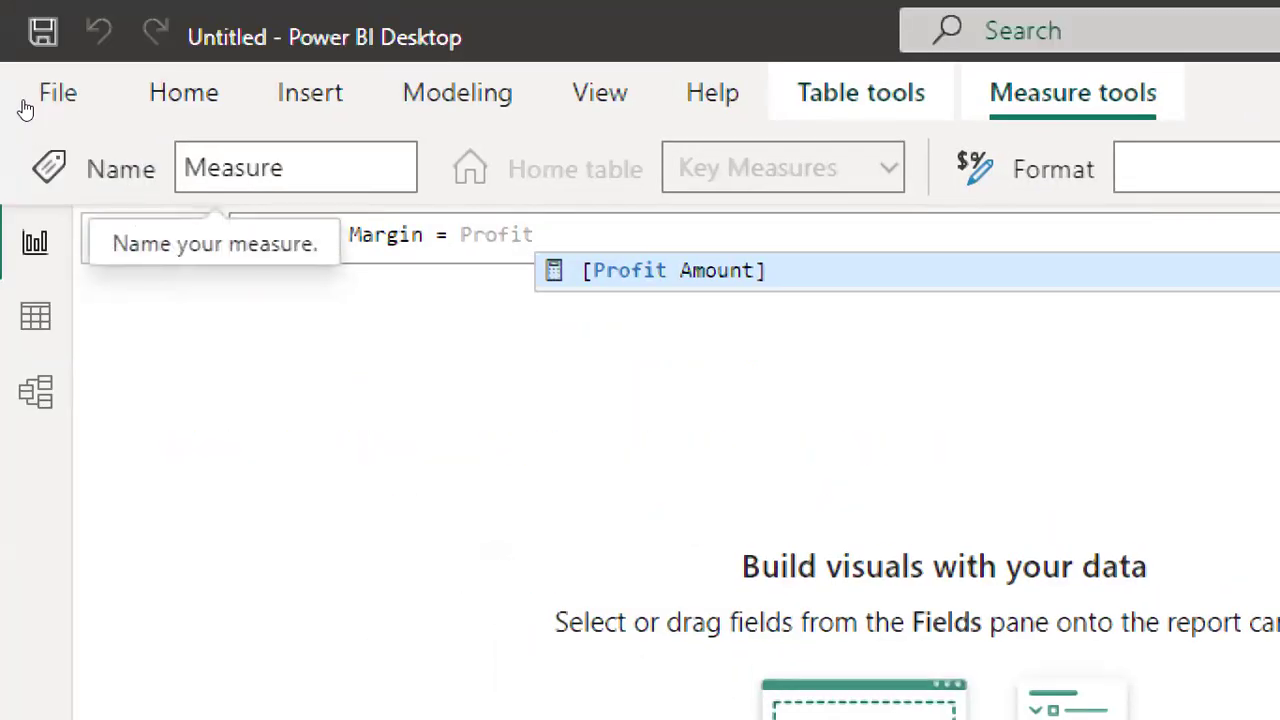
pyautogui.press('BackSpace')
pyautogui.press('BackSpace')
pyautogui.press('BackSpace')
pyautogui.press('BackSpace')
pyautogui.press('BackSpace')
pyautogui.press('BackSpace')
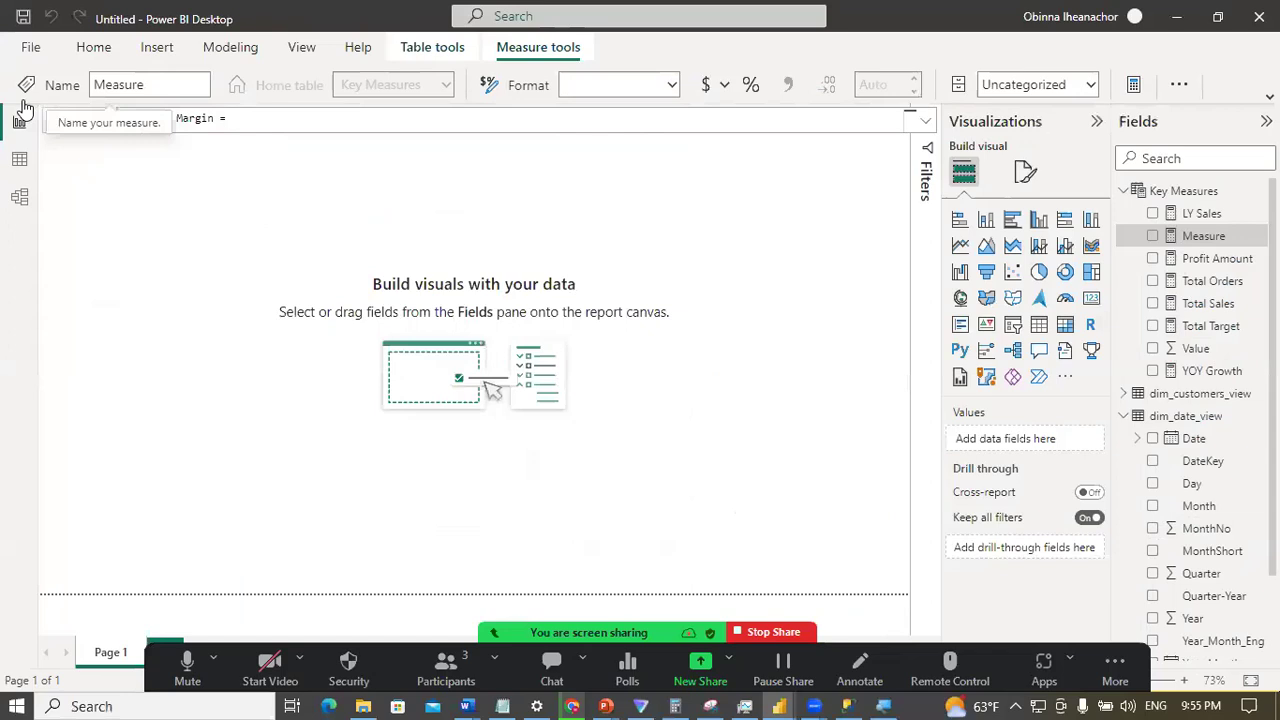
# Step: Define Profit Margin as DIVIDE of [Profit Amount] by [Total Sales], with the denominator on a second line, and commit the measure
pyautogui.write('DIVIDE(')
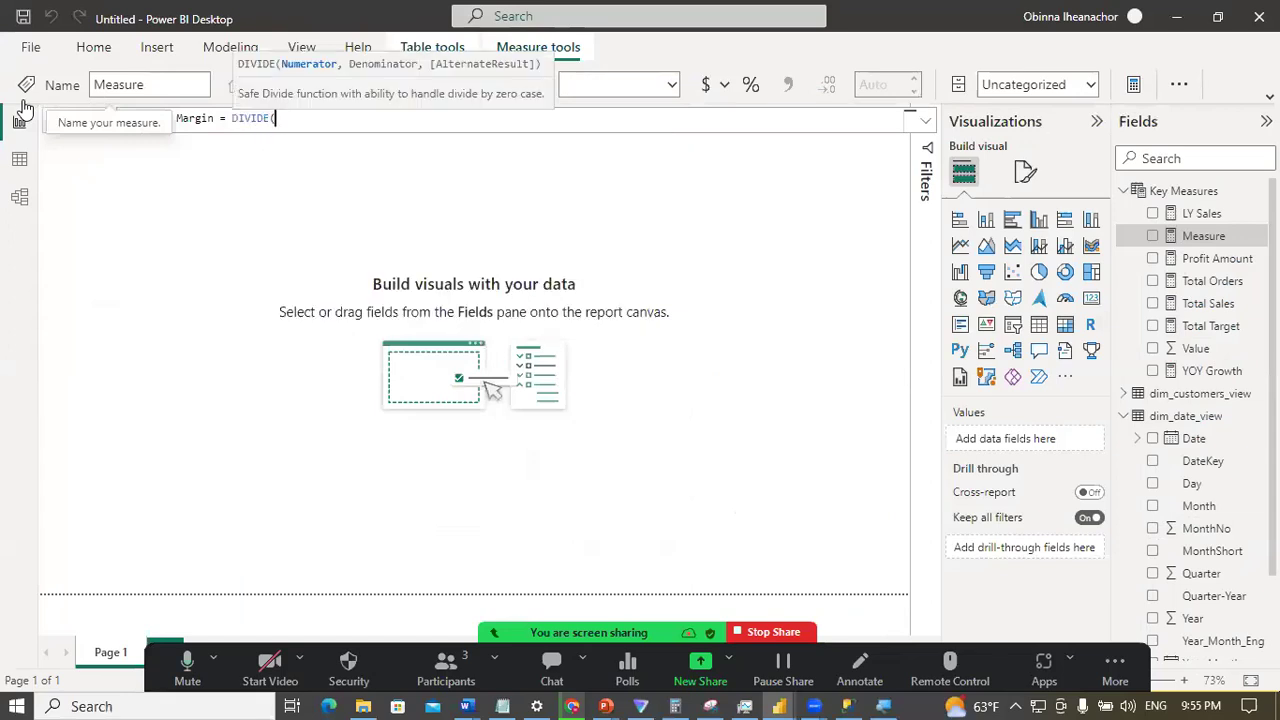
pyautogui.write('[Prof')
pyautogui.press('Tab')
pyautogui.write(',')
pyautogui.hotkey('shift', 'Return')
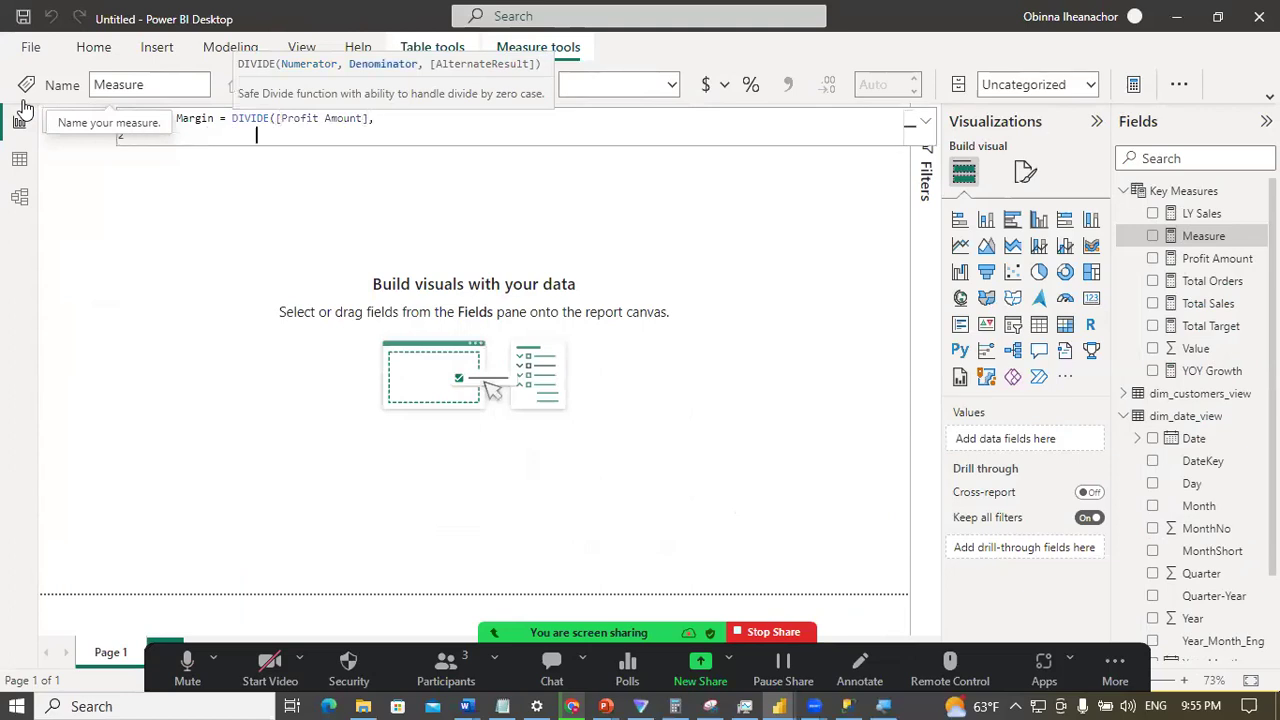
pyautogui.write('SAL')
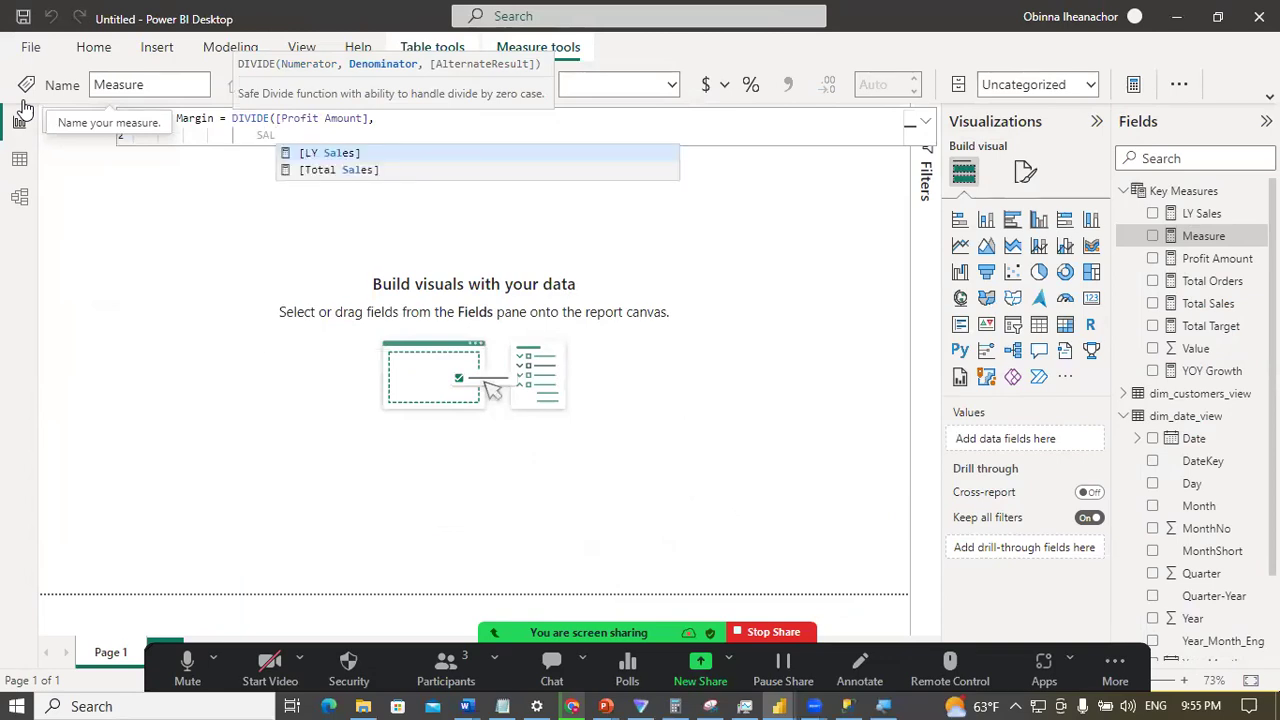
pyautogui.press('Down')
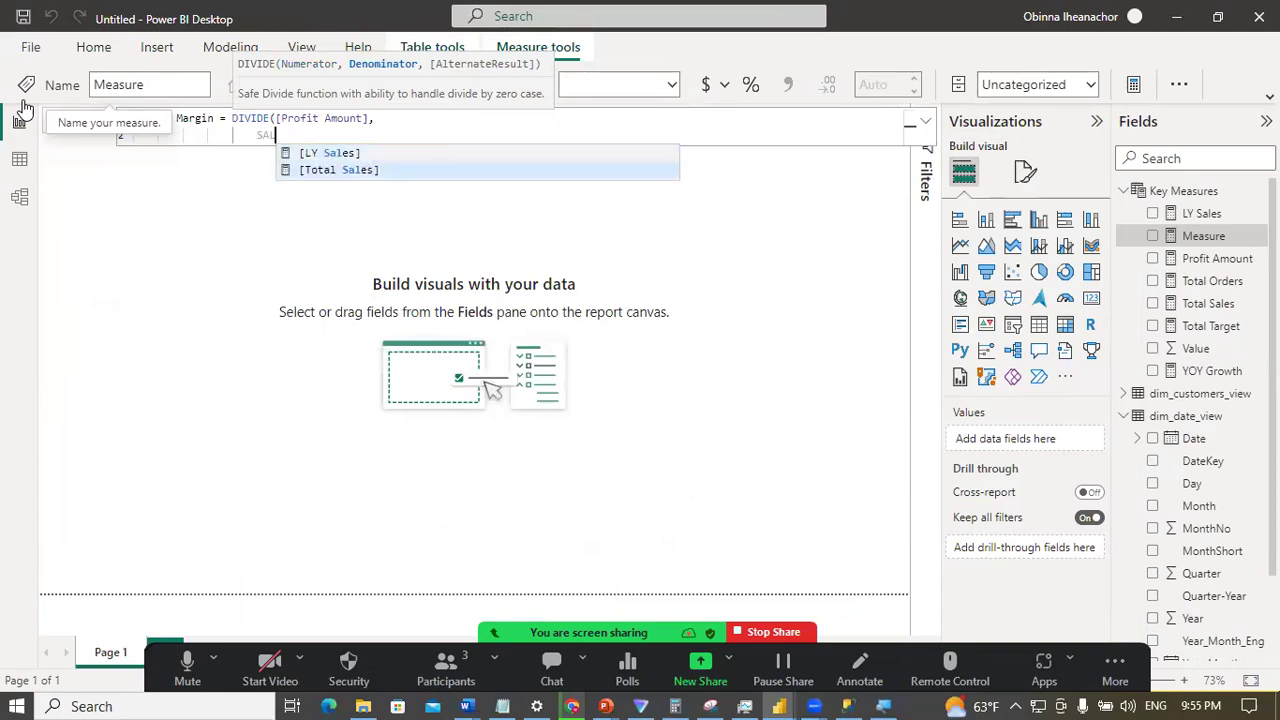
pyautogui.press('Tab')
pyautogui.write(')')
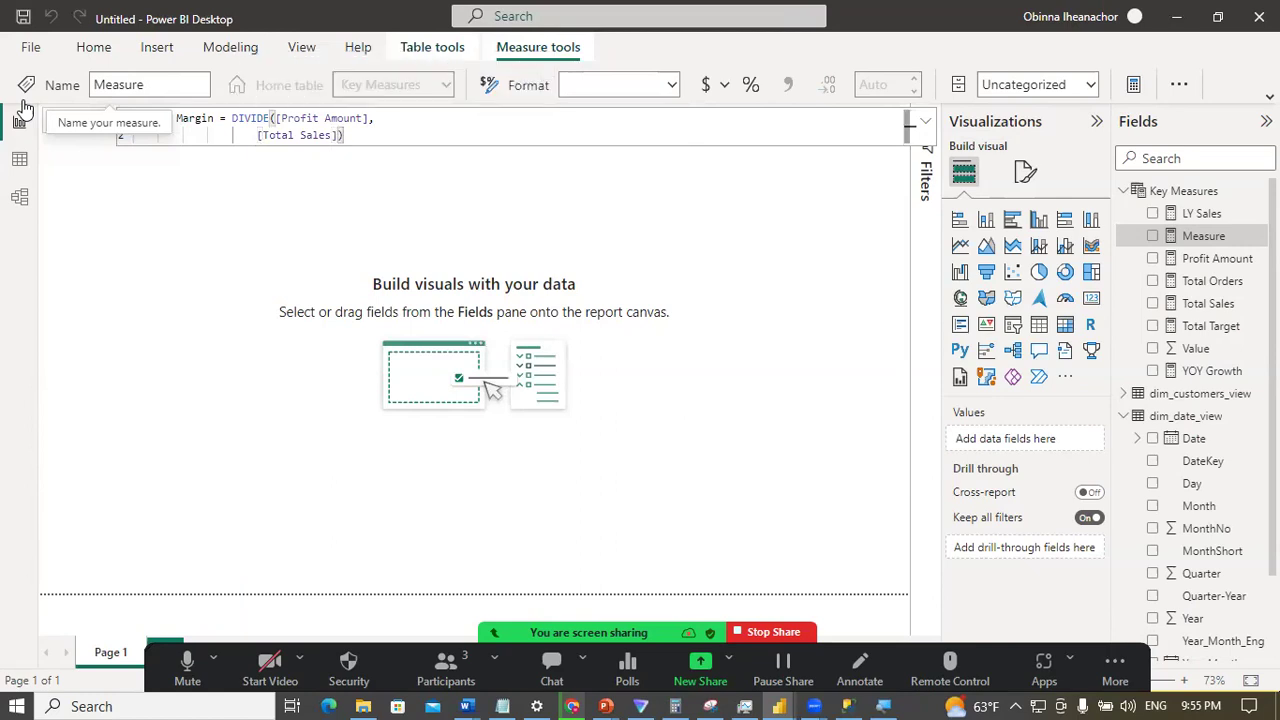
pyautogui.press('Return')
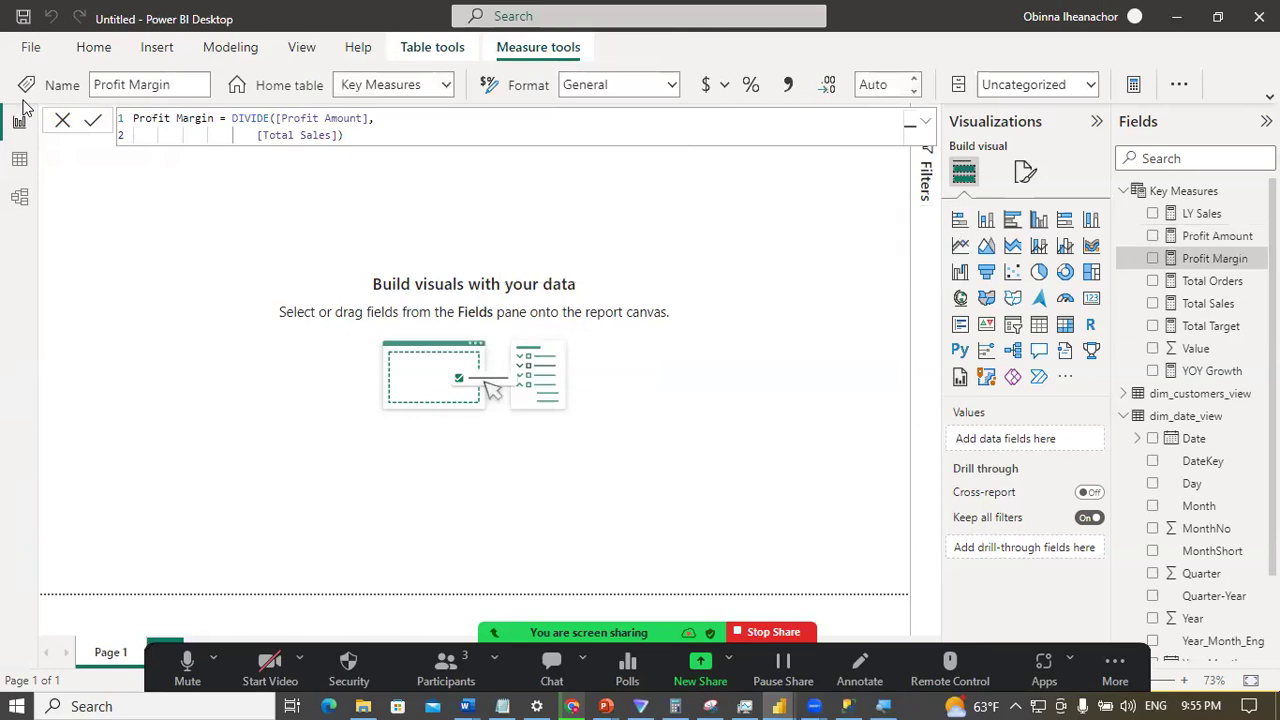
pyautogui.click(78, 135)
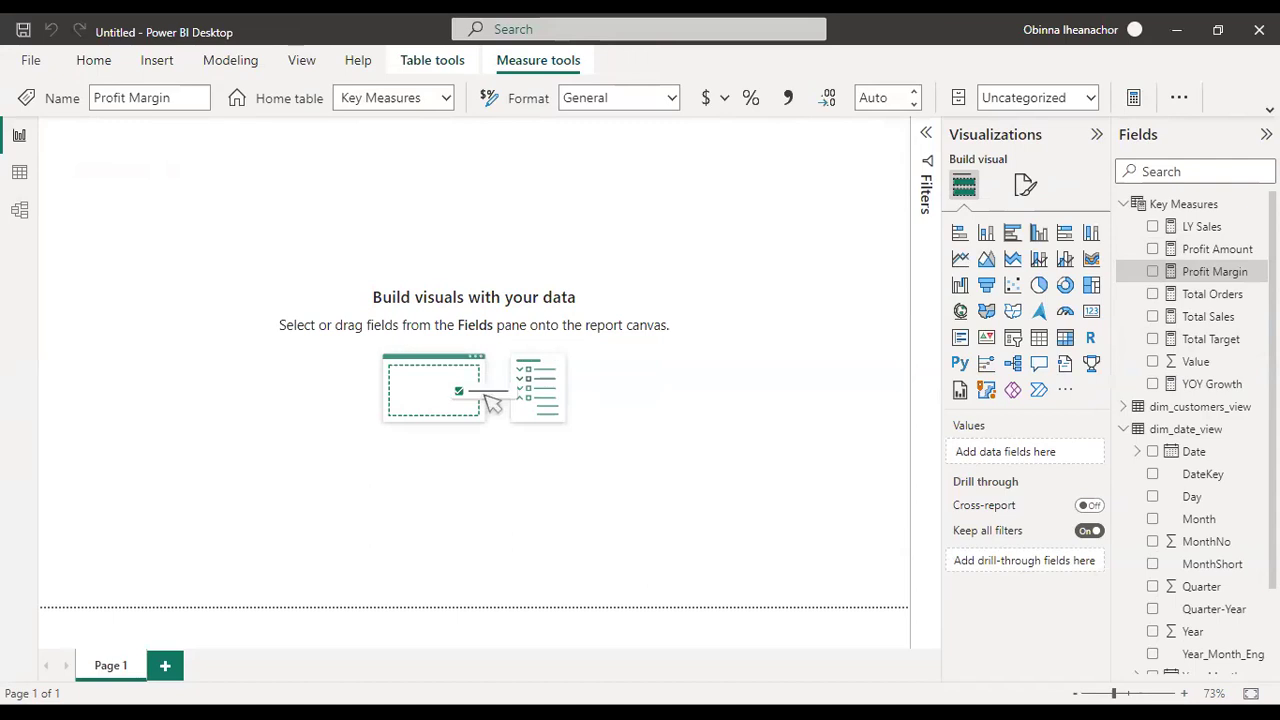
# Step: Create another measure in the Key Measures table and paste the copied Market Share formula into it
pyautogui.click(1248, 204)
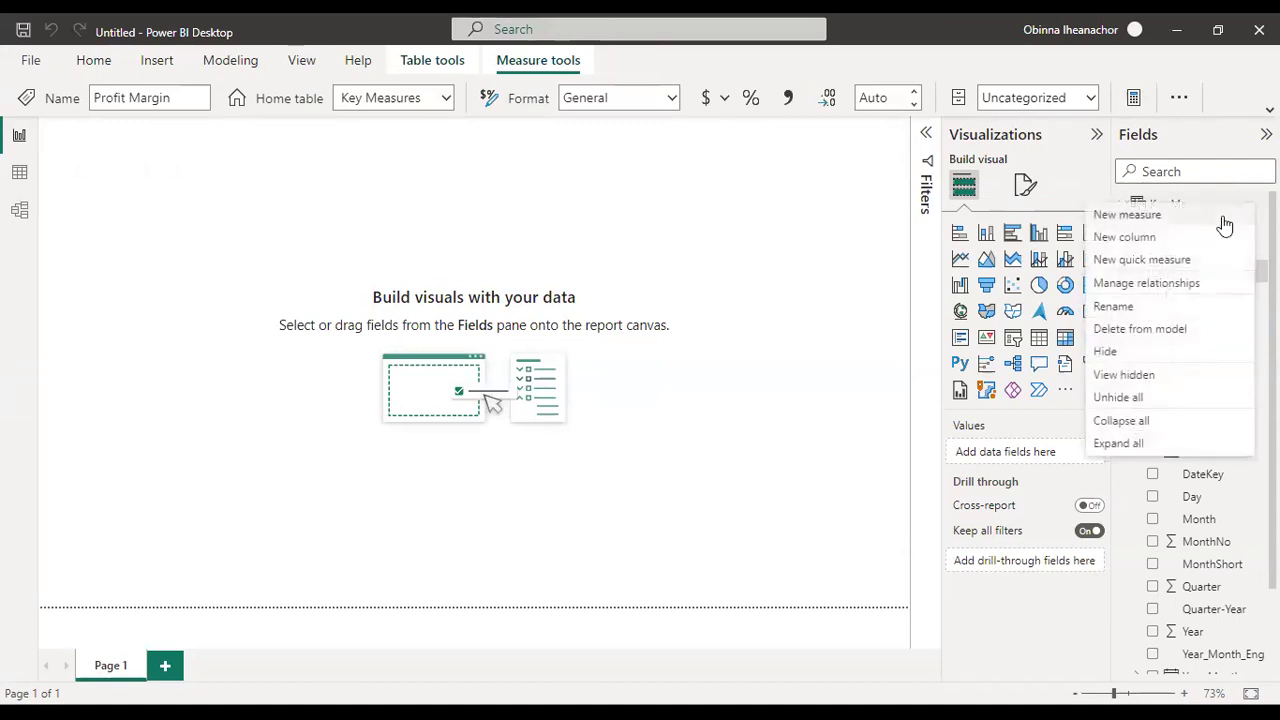
pyautogui.press('Escape')
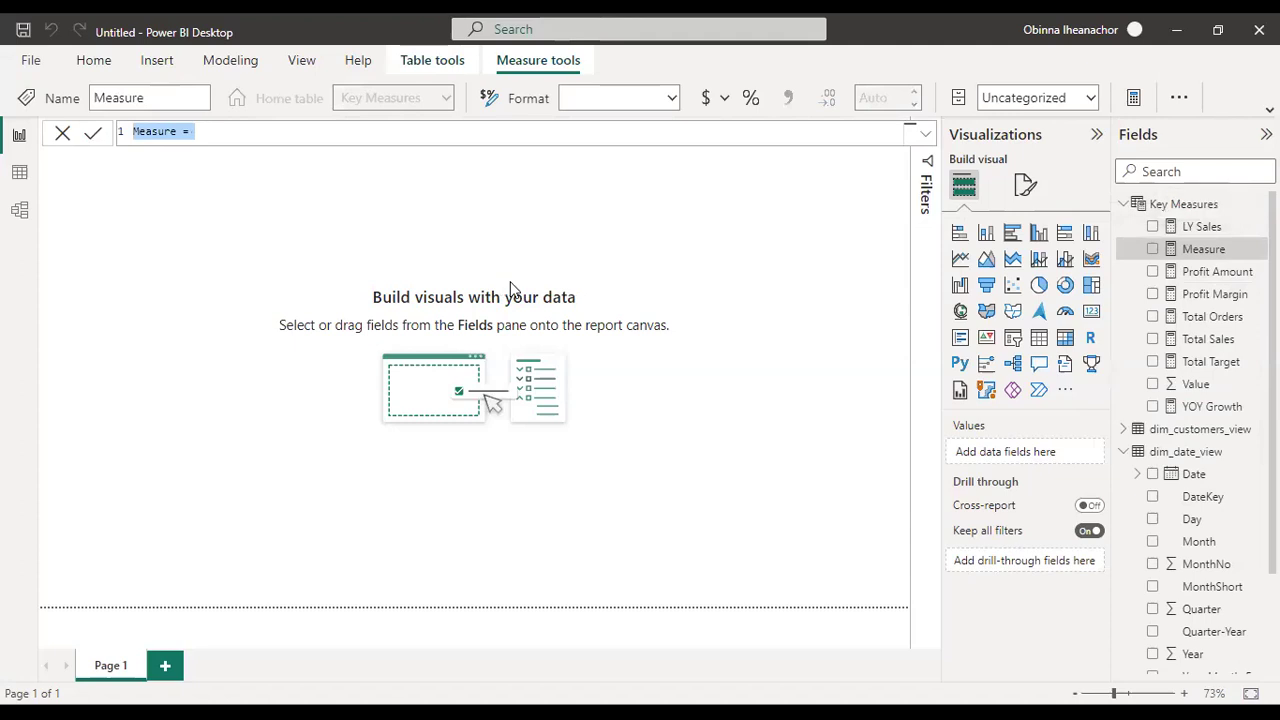
pyautogui.hotkey('ctrl', 'v')
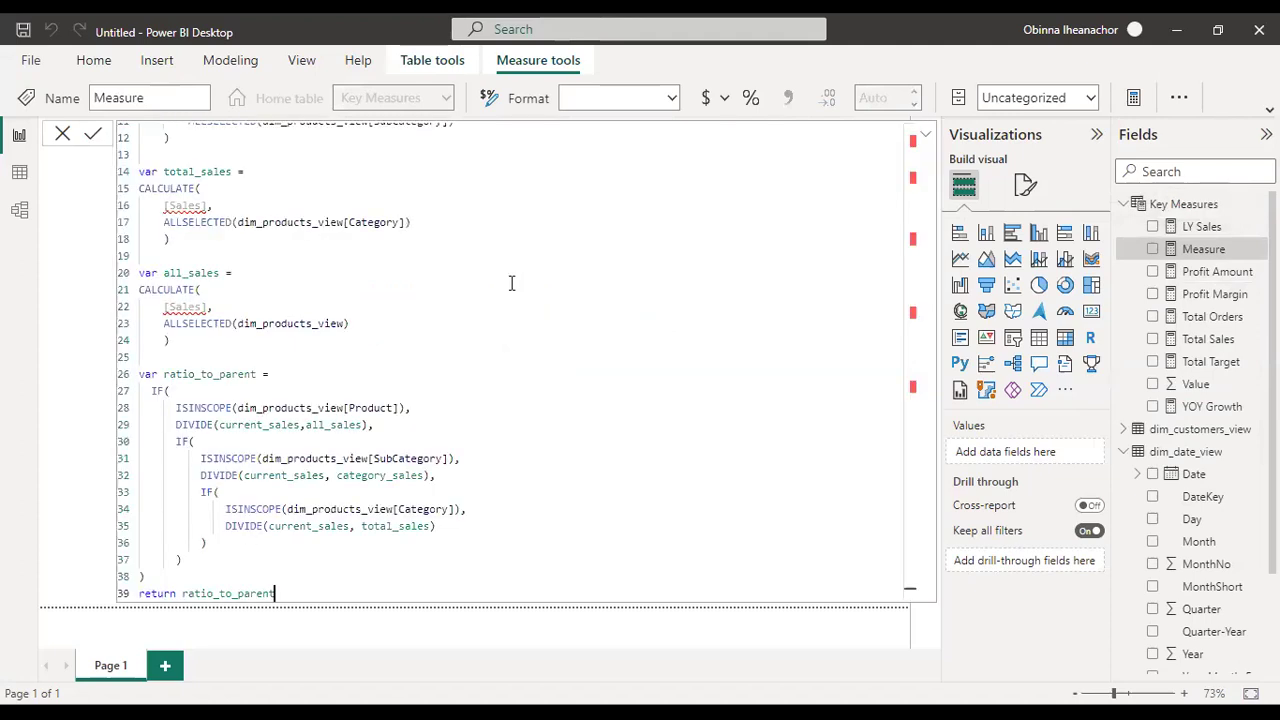
# Step: Replace the [Sales] reference in the current_sales variable of the Market Share formula with [Total Sales]
pyautogui.press('Up')
pyautogui.press('Up')
pyautogui.press('Up')
pyautogui.press('Up')
pyautogui.press('Up')
pyautogui.press('Up')
pyautogui.press('Up')
pyautogui.press('Up')
pyautogui.press('Up')
pyautogui.press('Up')
pyautogui.press('Up')
pyautogui.press('Up')
pyautogui.press('Up')
pyautogui.press('Up')
pyautogui.press('Up')
pyautogui.press('Up')
pyautogui.press('Up')
pyautogui.press('Up')
pyautogui.press('Up')
pyautogui.press('Up')
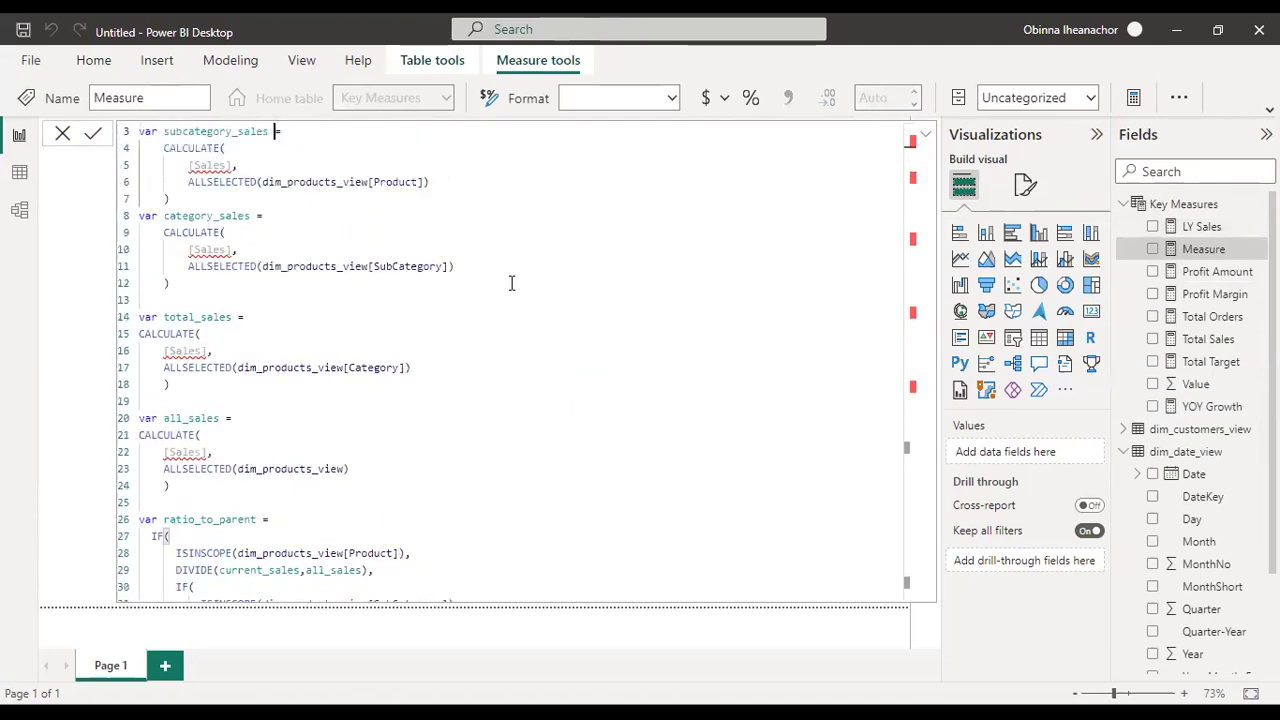
pyautogui.press('Right')
pyautogui.press('Right')
pyautogui.press('Right')
pyautogui.press('Right')
pyautogui.press('Right')
pyautogui.press('Right')
pyautogui.press('Down')
pyautogui.press('Right')
pyautogui.press('Right')
pyautogui.press('Right')
pyautogui.press('Right')
pyautogui.press('Right')
pyautogui.press('Right')
pyautogui.press('Right')
pyautogui.press('Right')
pyautogui.press('Right')
pyautogui.press('Right')
pyautogui.press('Right')
pyautogui.press('Right')
pyautogui.press('Right')
pyautogui.press('Right')
pyautogui.press('Right')
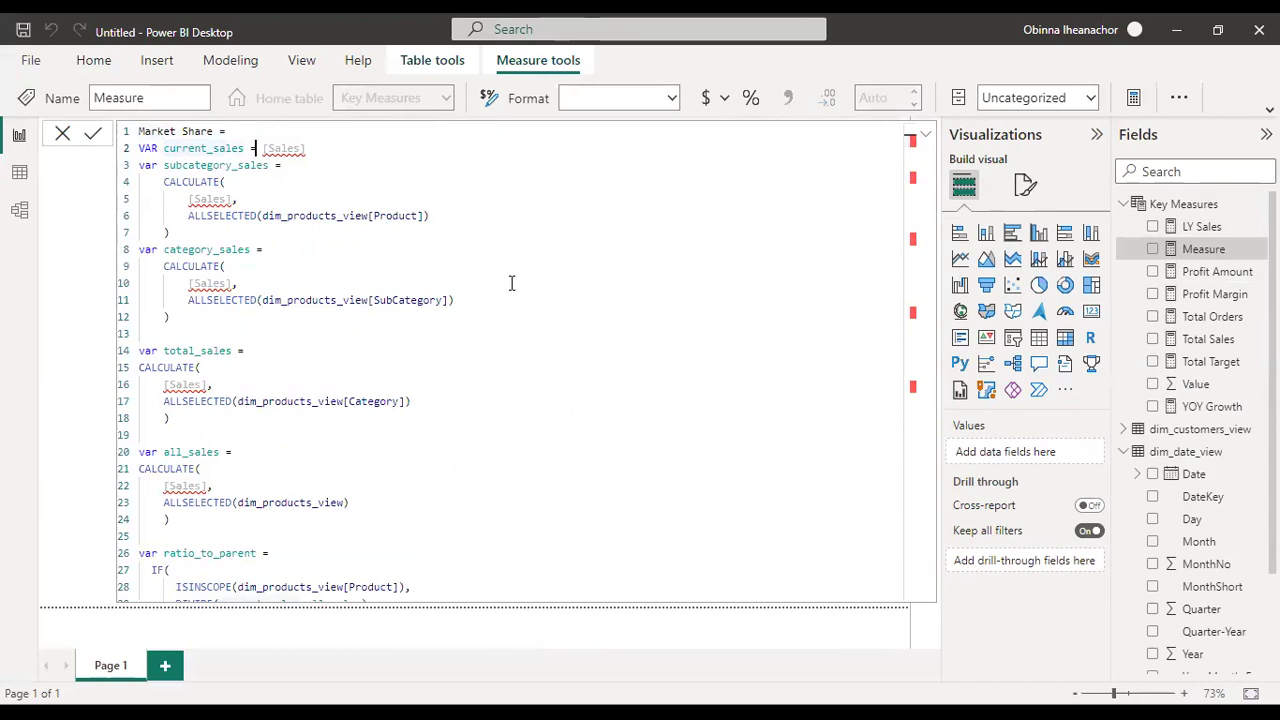
pyautogui.write('Tota')
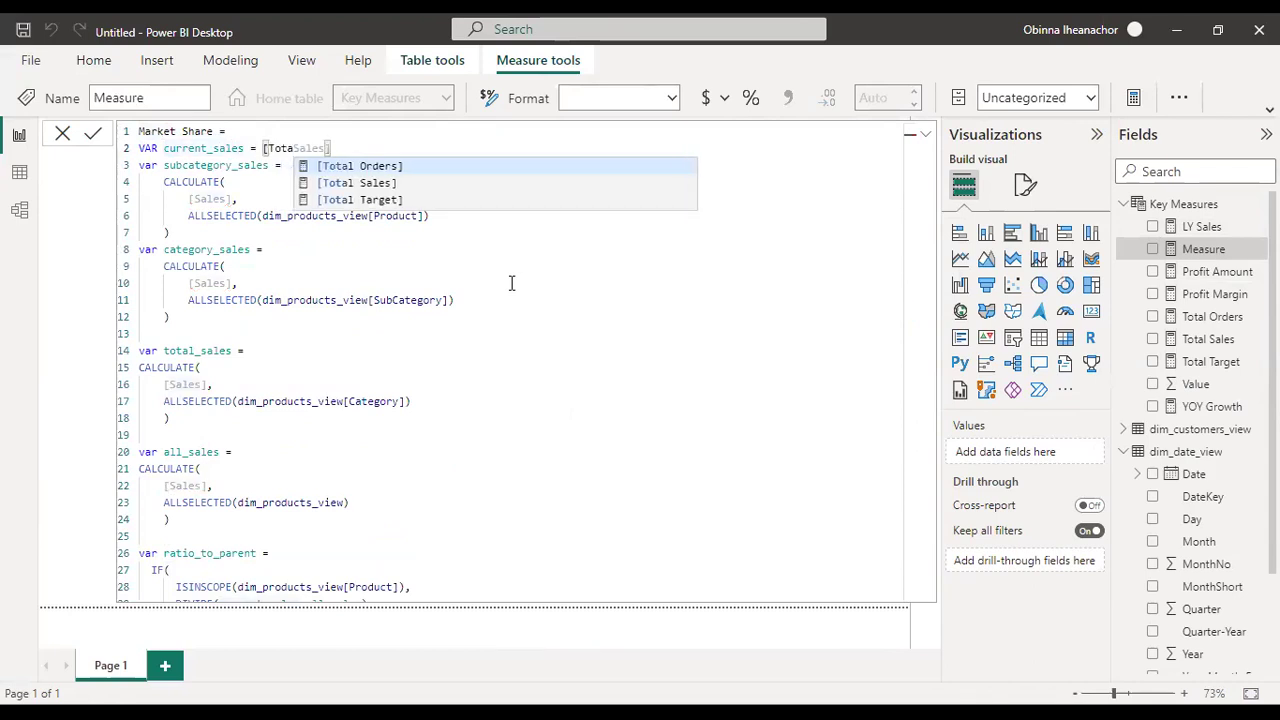
pyautogui.press('Down')
pyautogui.press('Down')
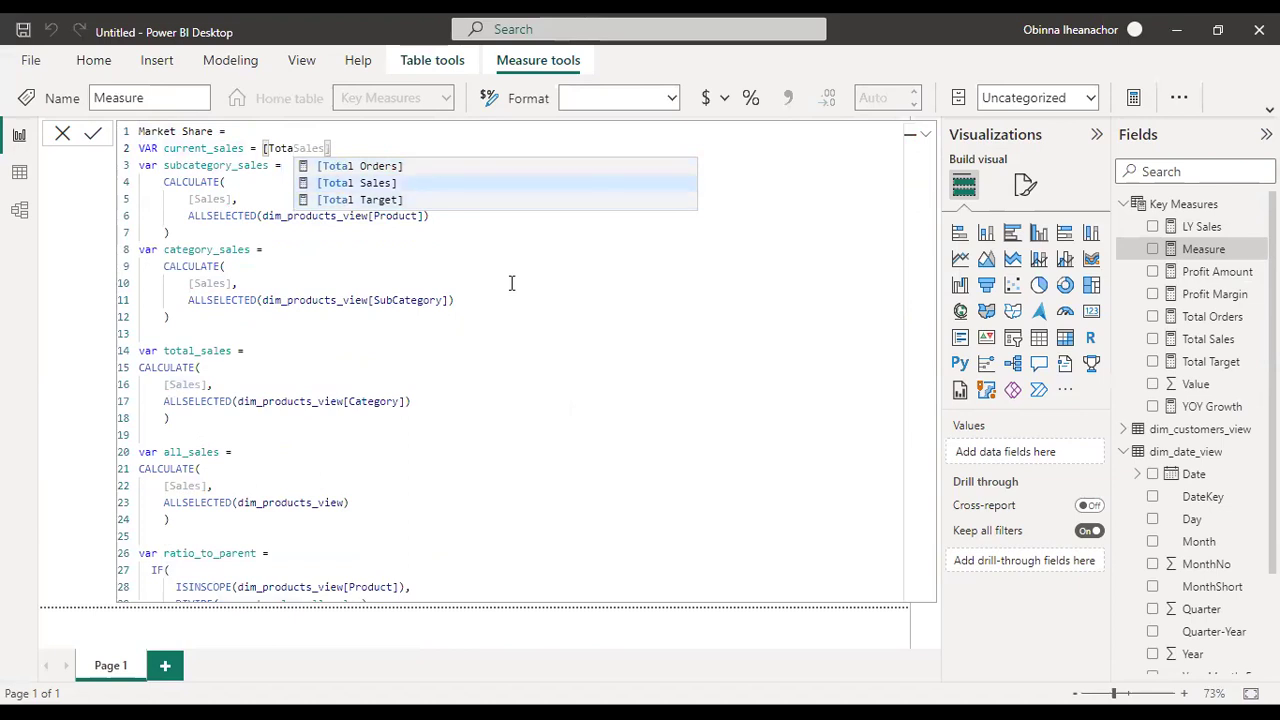
pyautogui.press('Tab')
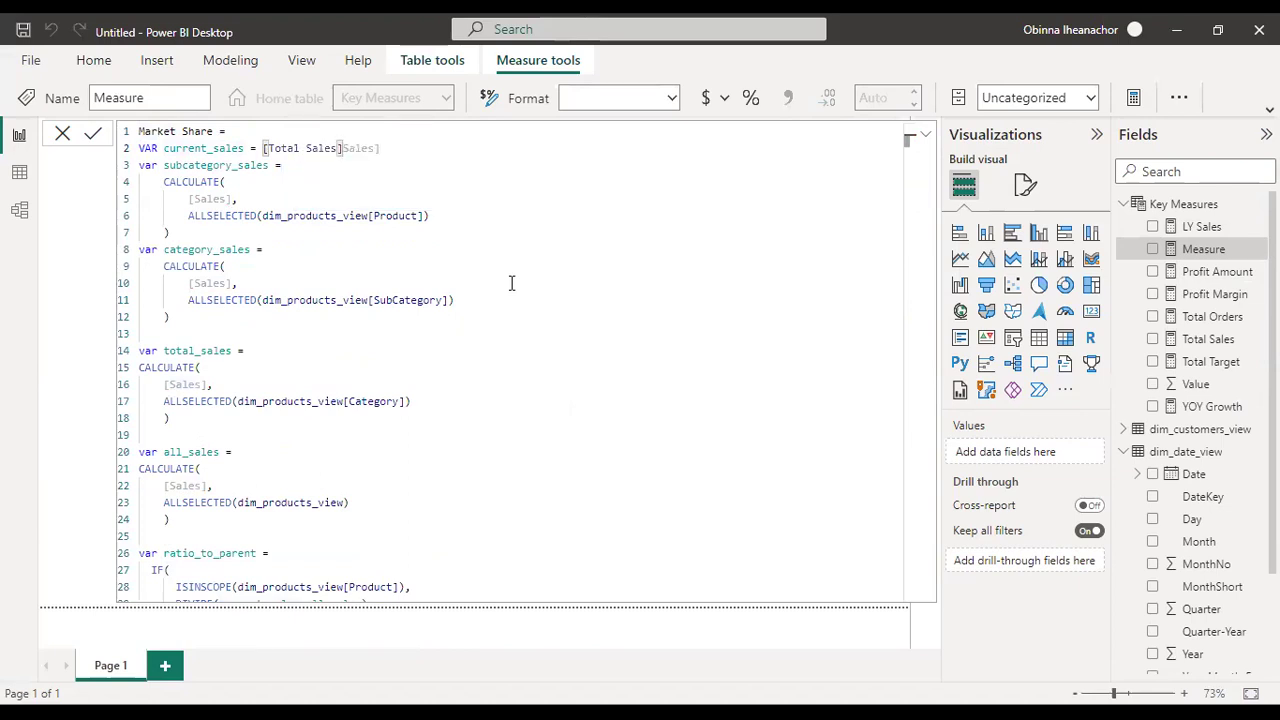
pyautogui.press('BackSpace')
pyautogui.press('BackSpace')
pyautogui.press('BackSpace')
pyautogui.press('BackSpace')
pyautogui.press('BackSpace')
pyautogui.press('BackSpace')
pyautogui.press('BackSpace')
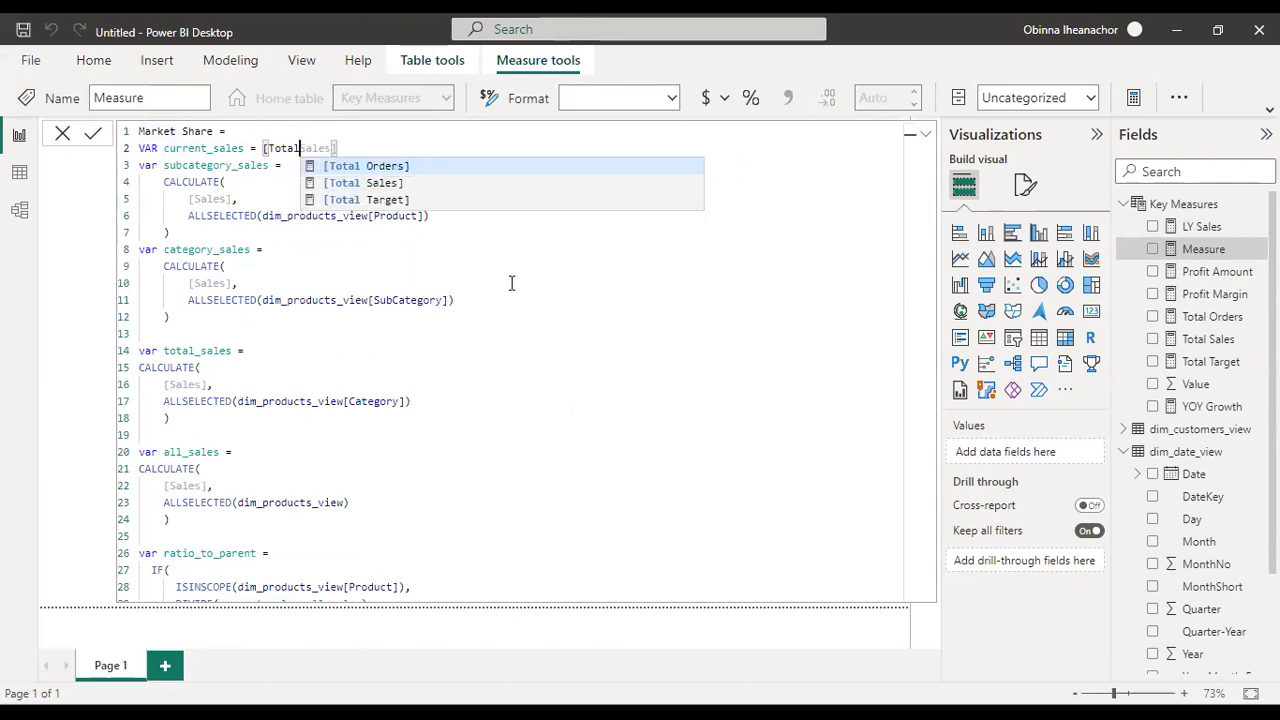
pyautogui.click(348, 283)
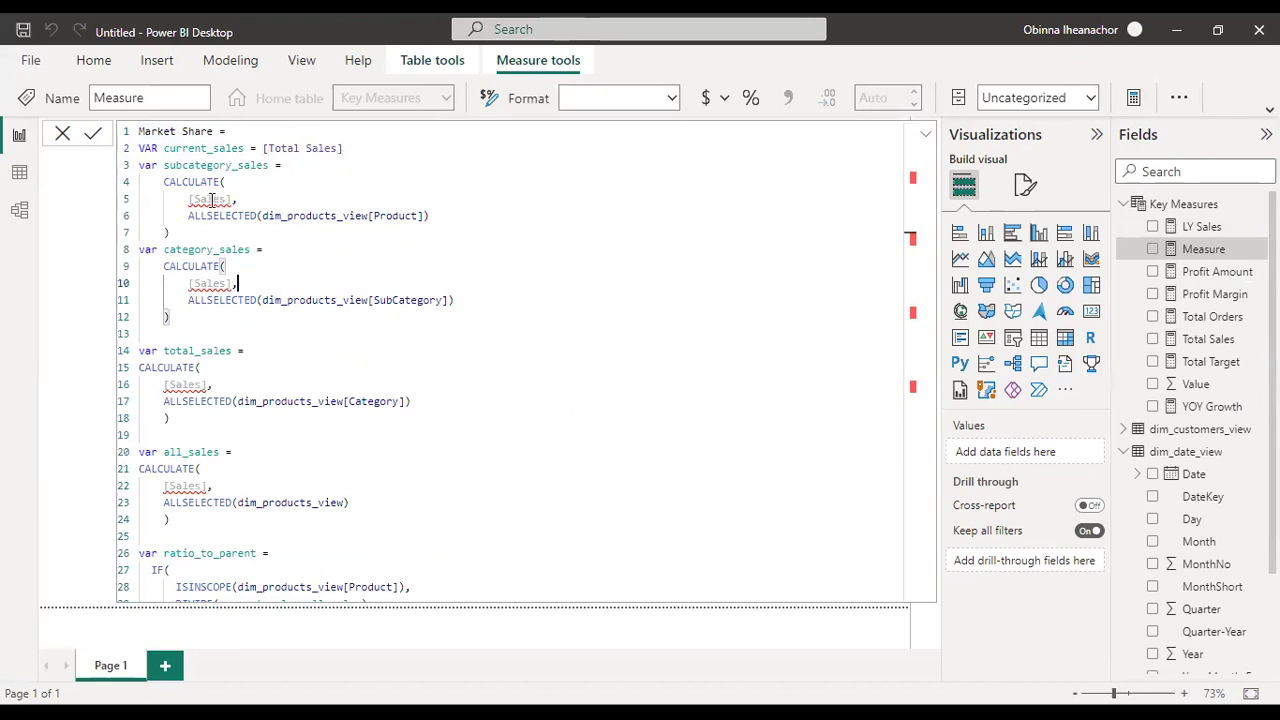
# Step: Replace the [Sales] references in the subcategory_sales and category_sales variables of the Market Share formula with [Total Sales]
pyautogui.click(200, 198)
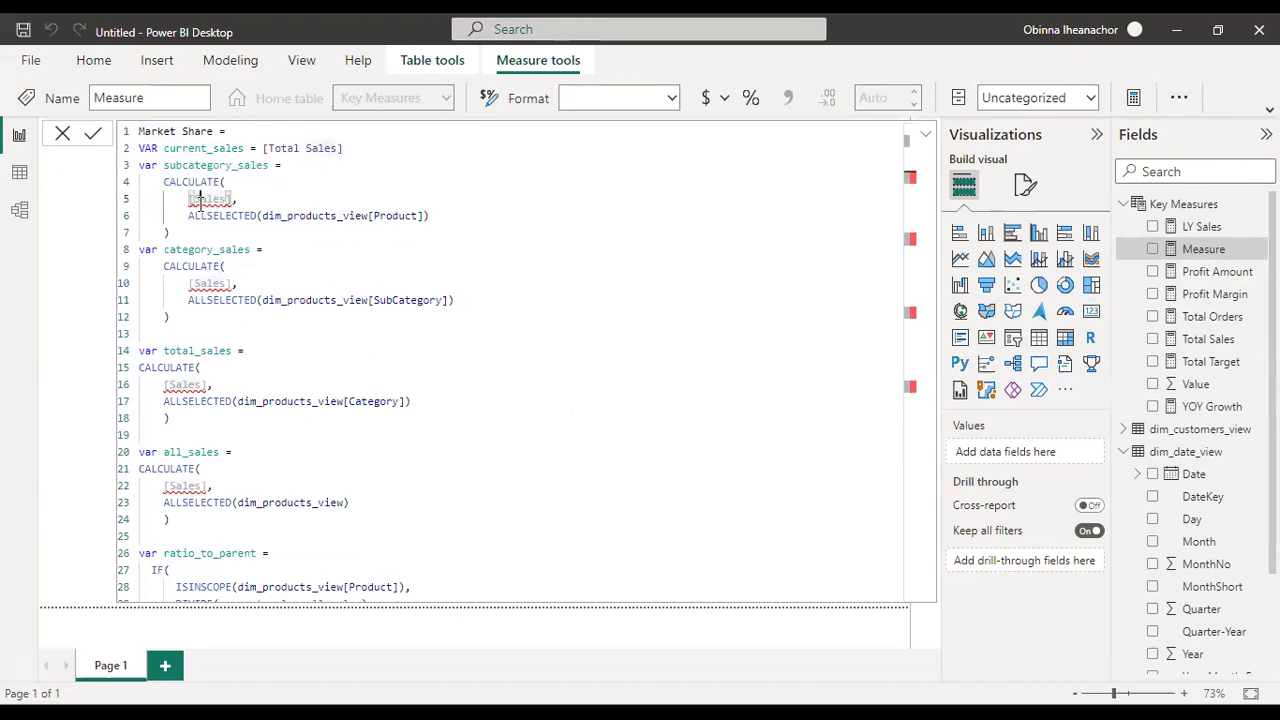
pyautogui.write('Total')
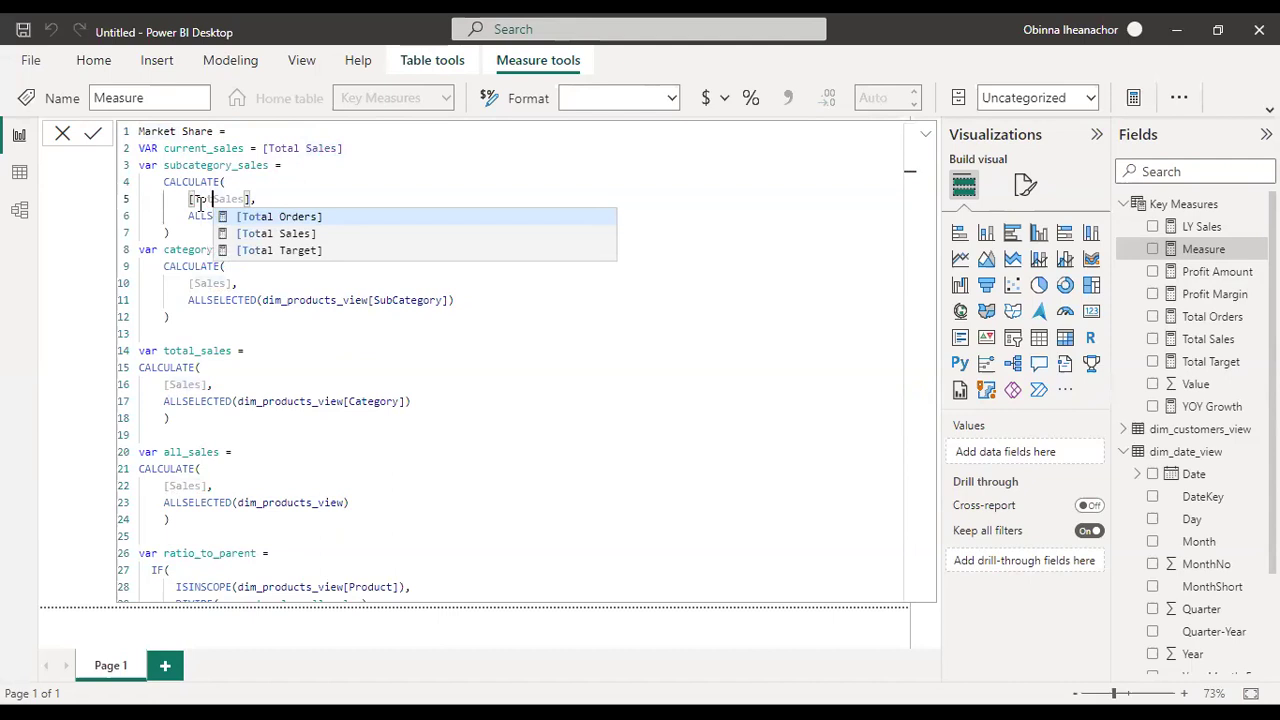
pyautogui.press('Tab')
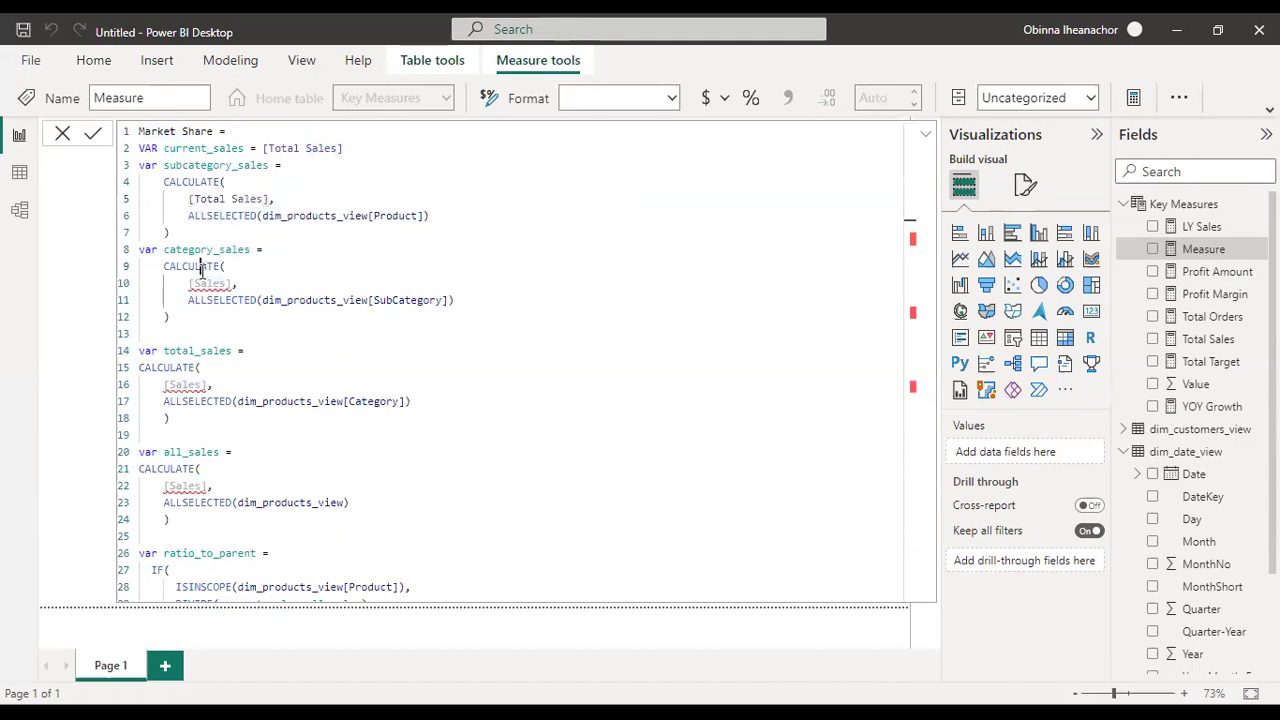
pyautogui.click(190, 284)
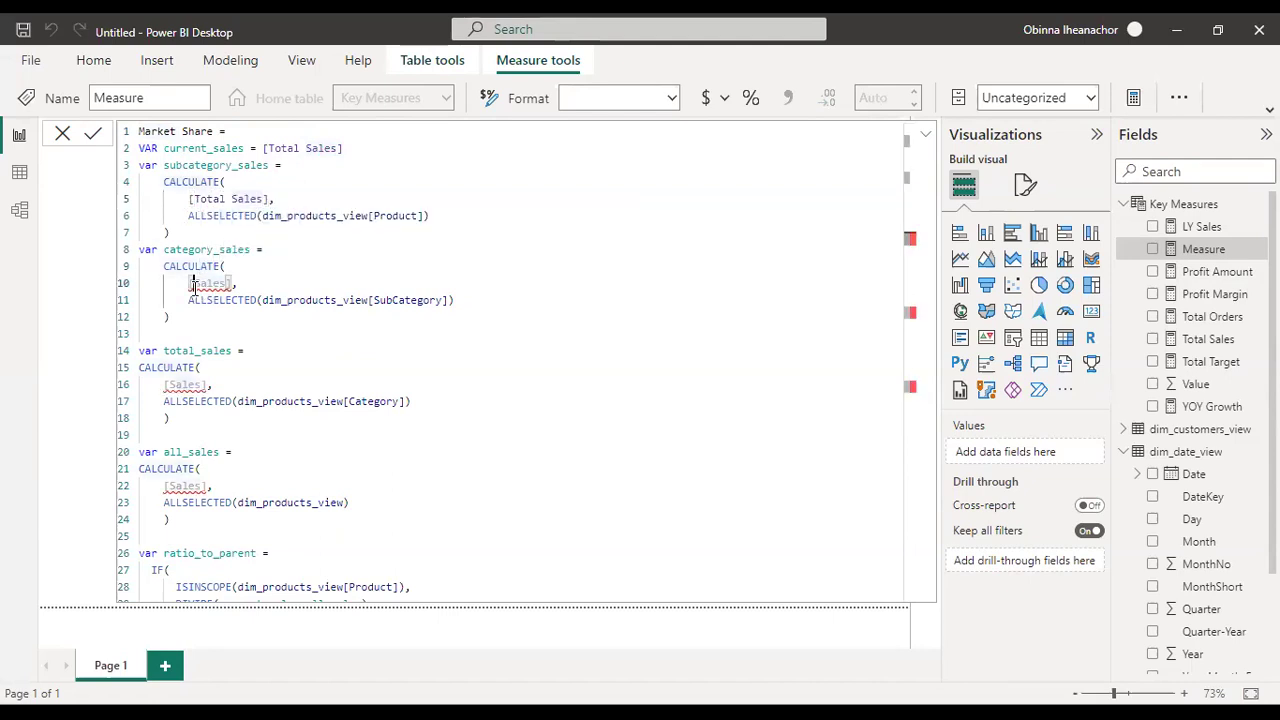
pyautogui.write('Total')
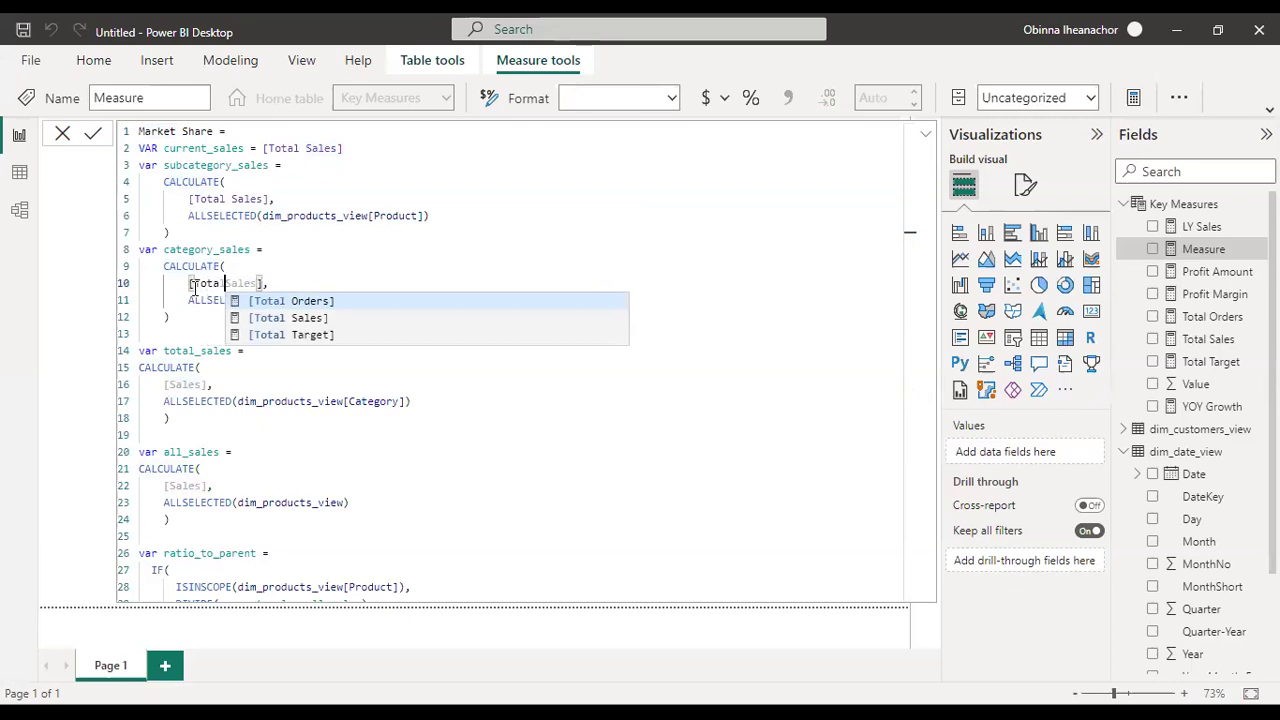
# Step: Replace the [Sales] references in the total_sales and all_sales variables of the Market Share formula with [Total Sales]
pyautogui.click(168, 384)
pyautogui.write('Total')
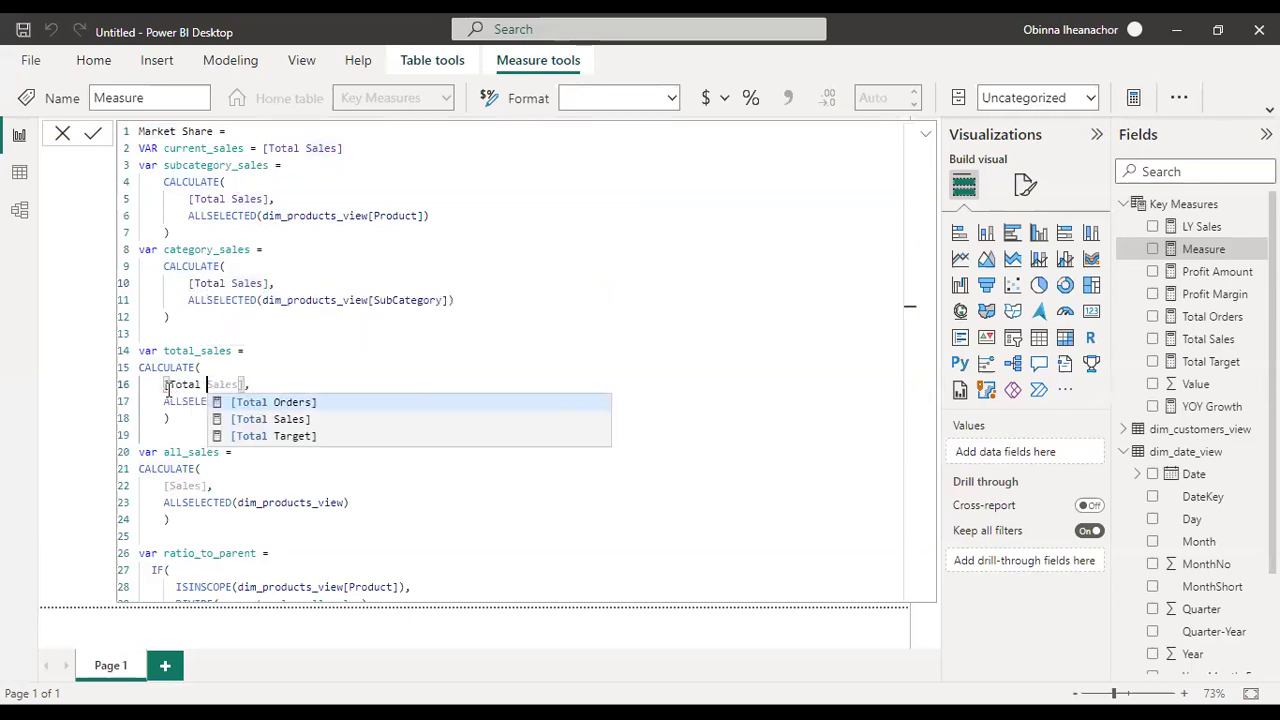
pyautogui.click(174, 485)
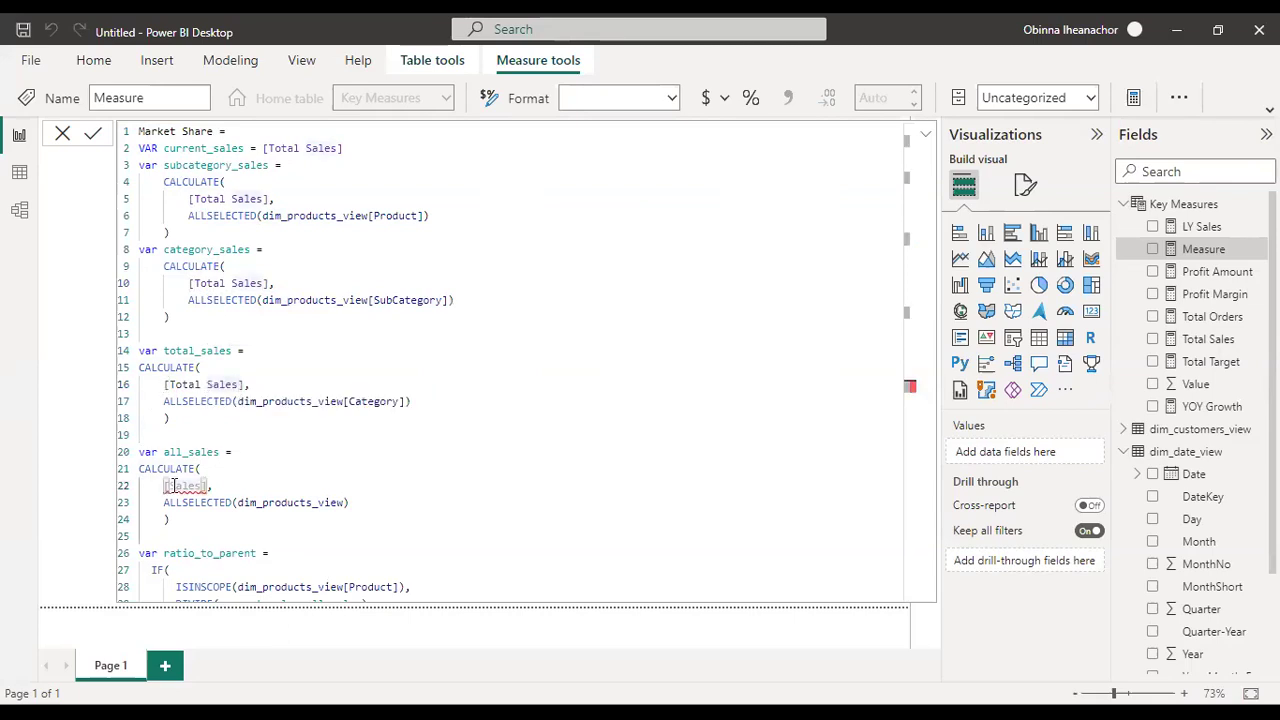
pyautogui.write('T')
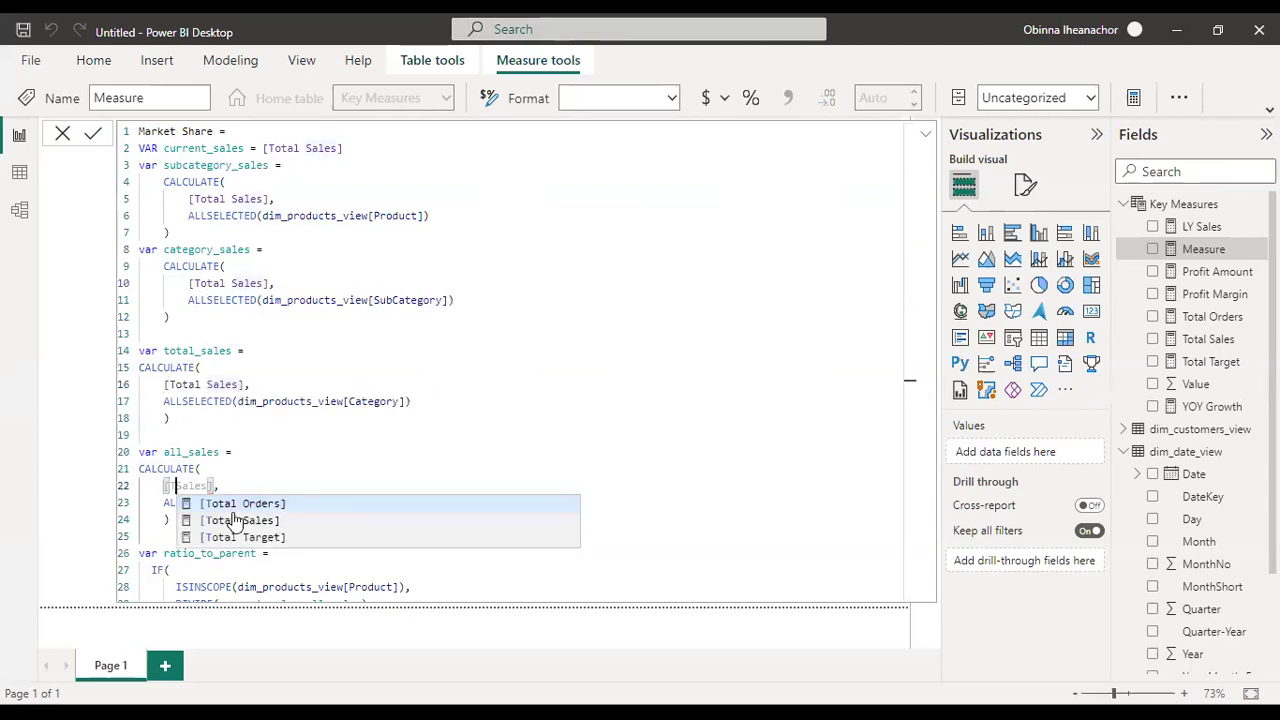
pyautogui.write('otal')
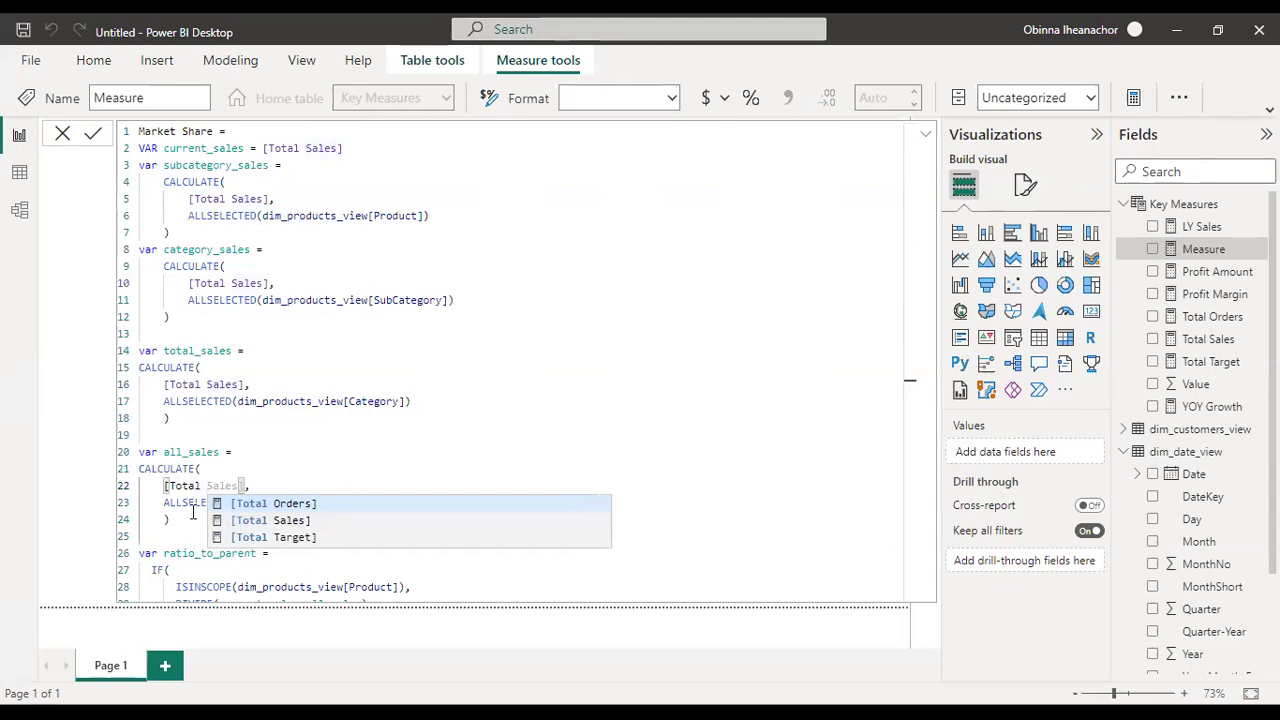
# Step: Read through the Market Share formula, including the nested IF and ISINSCOPE logic of ratio_to_parent and the final return line
pyautogui.click(182, 502)
pyautogui.press('Down')
pyautogui.press('Down')
pyautogui.press('Down')
pyautogui.press('Down')
pyautogui.press('Down')
pyautogui.press('Down')
pyautogui.press('Down')
pyautogui.press('Down')
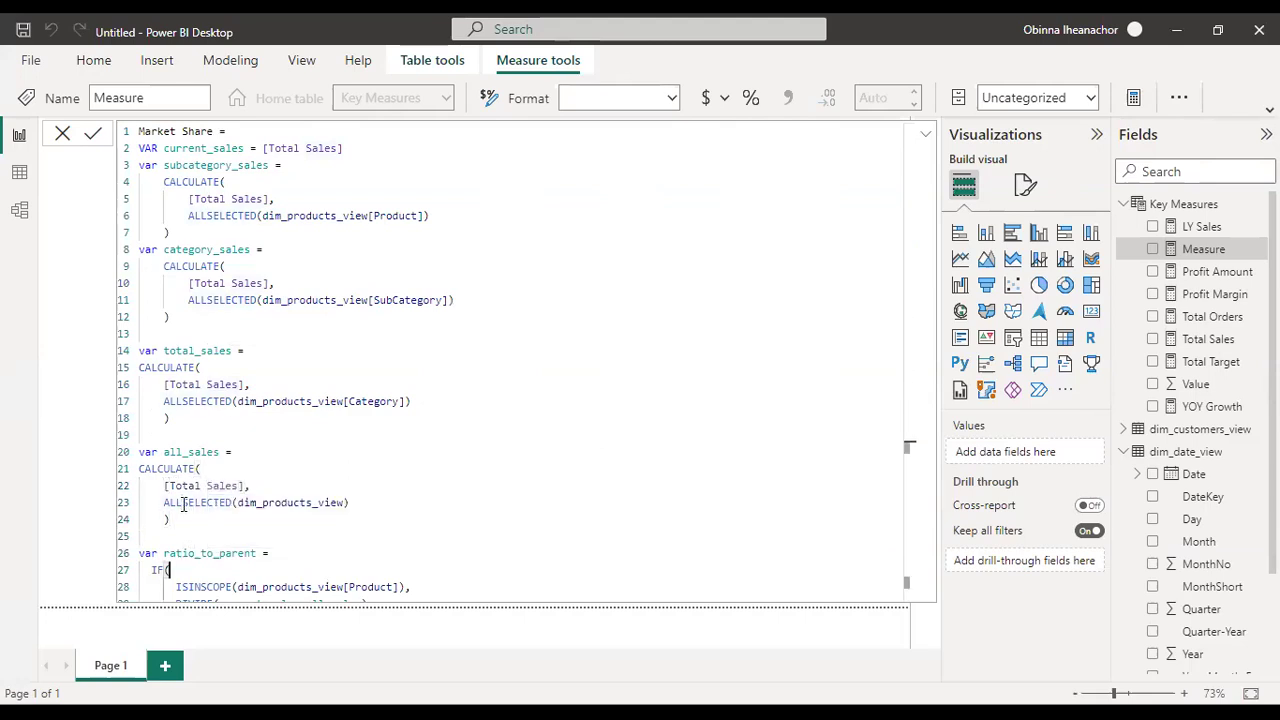
pyautogui.press('Down')
pyautogui.press('Down')
pyautogui.press('Down')
pyautogui.press('Down')
pyautogui.press('Down')
pyautogui.press('Down')
pyautogui.press('Down')
pyautogui.press('Down')
pyautogui.press('Down')
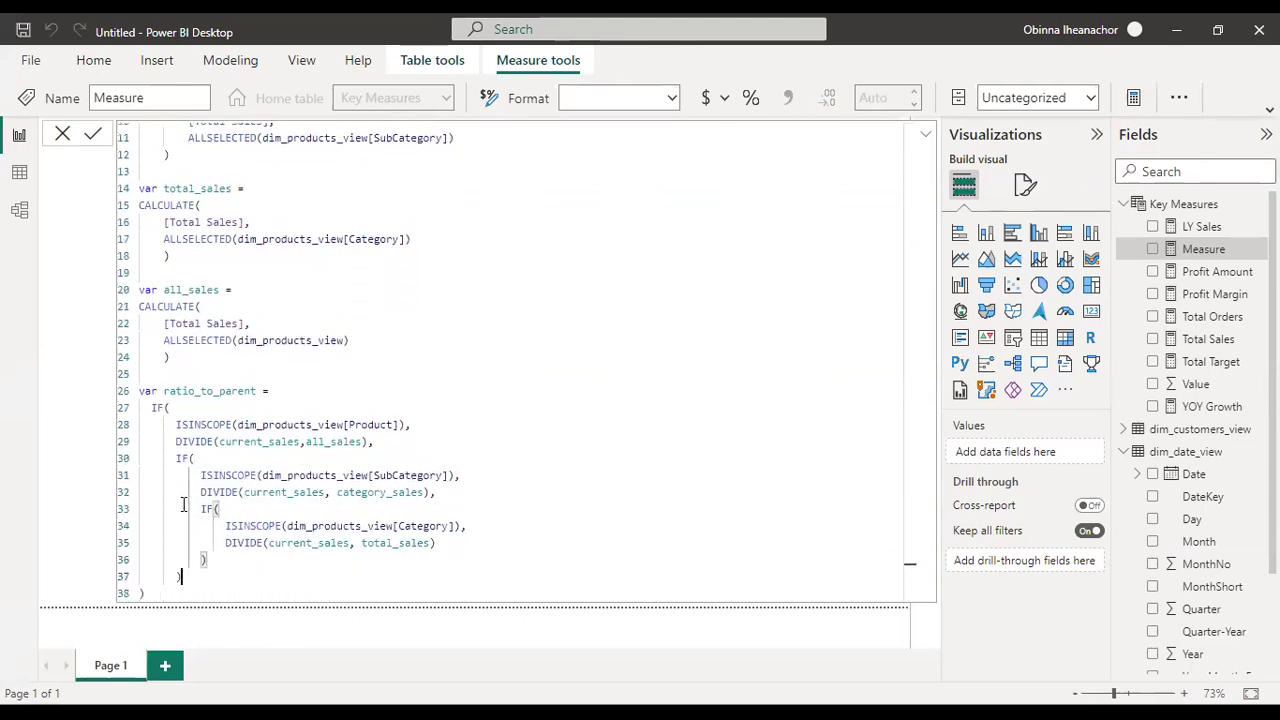
pyautogui.press('Up')
pyautogui.press('Up')
pyautogui.press('Up')
pyautogui.press('Up')
pyautogui.press('Up')
pyautogui.press('Up')
pyautogui.press('Up')
pyautogui.press('Up')
pyautogui.press('Up')
pyautogui.press('Up')
pyautogui.press('Up')
pyautogui.press('Up')
pyautogui.press('Up')
pyautogui.press('Up')
pyautogui.press('Up')
pyautogui.press('Up')
pyautogui.press('Up')
pyautogui.press('Up')
pyautogui.press('Up')
pyautogui.press('Up')
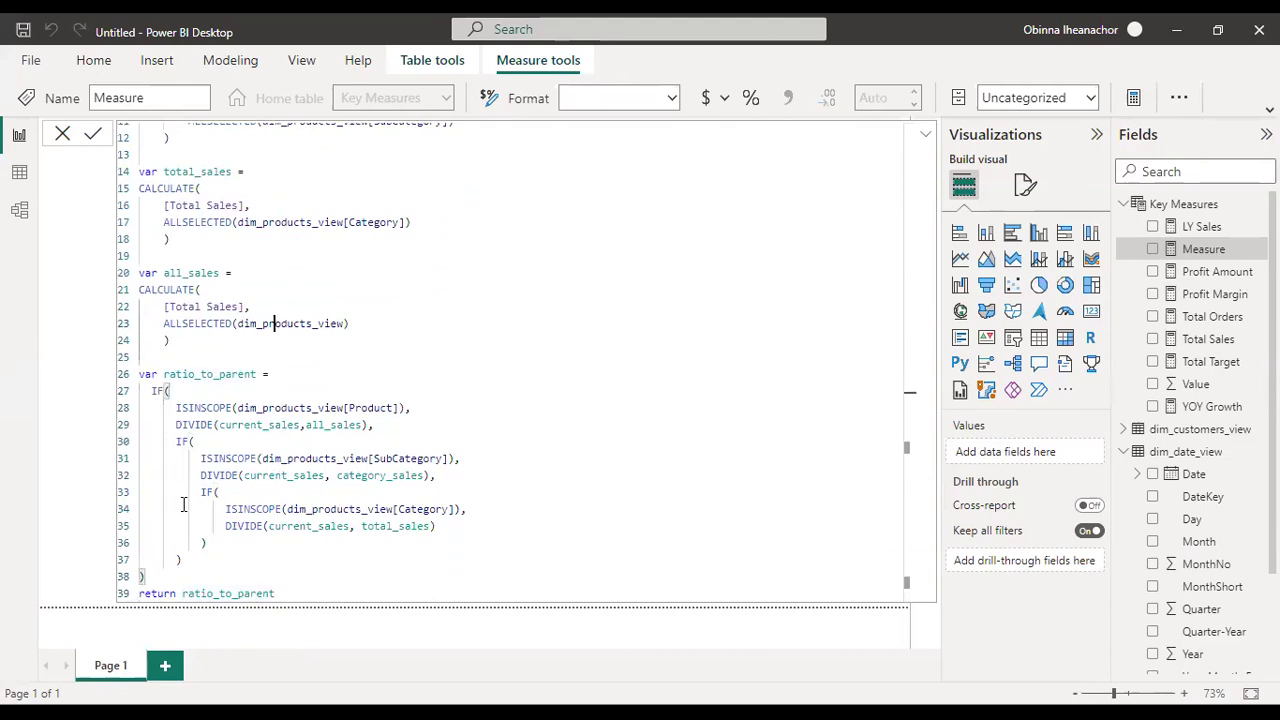
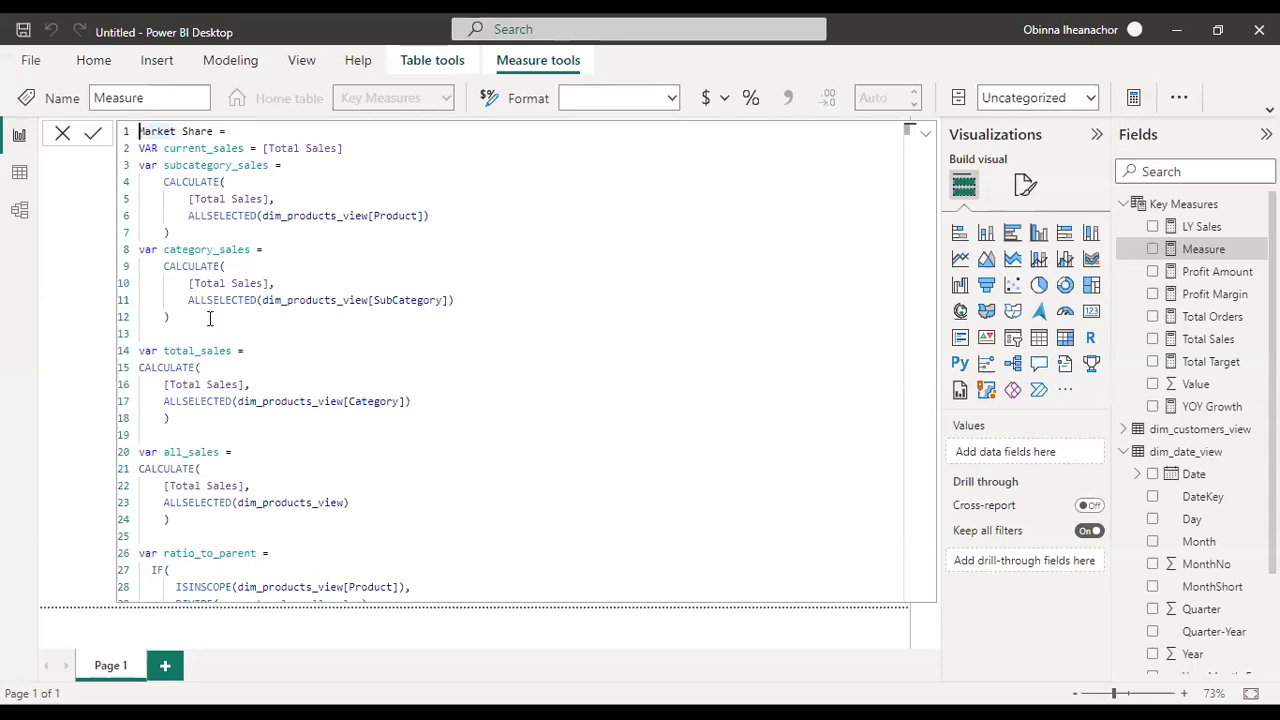
pyautogui.press('Down')
pyautogui.press('Down')
pyautogui.press('Down')
pyautogui.press('Down')
pyautogui.press('Down')
pyautogui.press('Down')
pyautogui.press('Down')
pyautogui.press('Down')
pyautogui.press('Down')
pyautogui.press('Down')
pyautogui.press('Down')
pyautogui.press('Down')
pyautogui.press('Down')
pyautogui.press('Down')
pyautogui.press('Down')
pyautogui.press('Down')
pyautogui.press('Down')
pyautogui.press('Down')
pyautogui.press('Down')
pyautogui.press('Down')
pyautogui.press('Down')
pyautogui.press('Down')
pyautogui.press('Down')
pyautogui.press('Up')
pyautogui.press('Up')
pyautogui.press('Up')
pyautogui.press('Up')
pyautogui.press('Up')
pyautogui.press('Up')
pyautogui.press('Up')
pyautogui.press('Up')
pyautogui.press('Up')
pyautogui.press('Up')
pyautogui.press('Up')
pyautogui.press('Up')
pyautogui.press('Up')
pyautogui.press('Up')
pyautogui.press('Up')
pyautogui.press('Up')
pyautogui.press('Up')
pyautogui.press('Up')
pyautogui.press('Up')
pyautogui.press('Up')
pyautogui.press('Up')
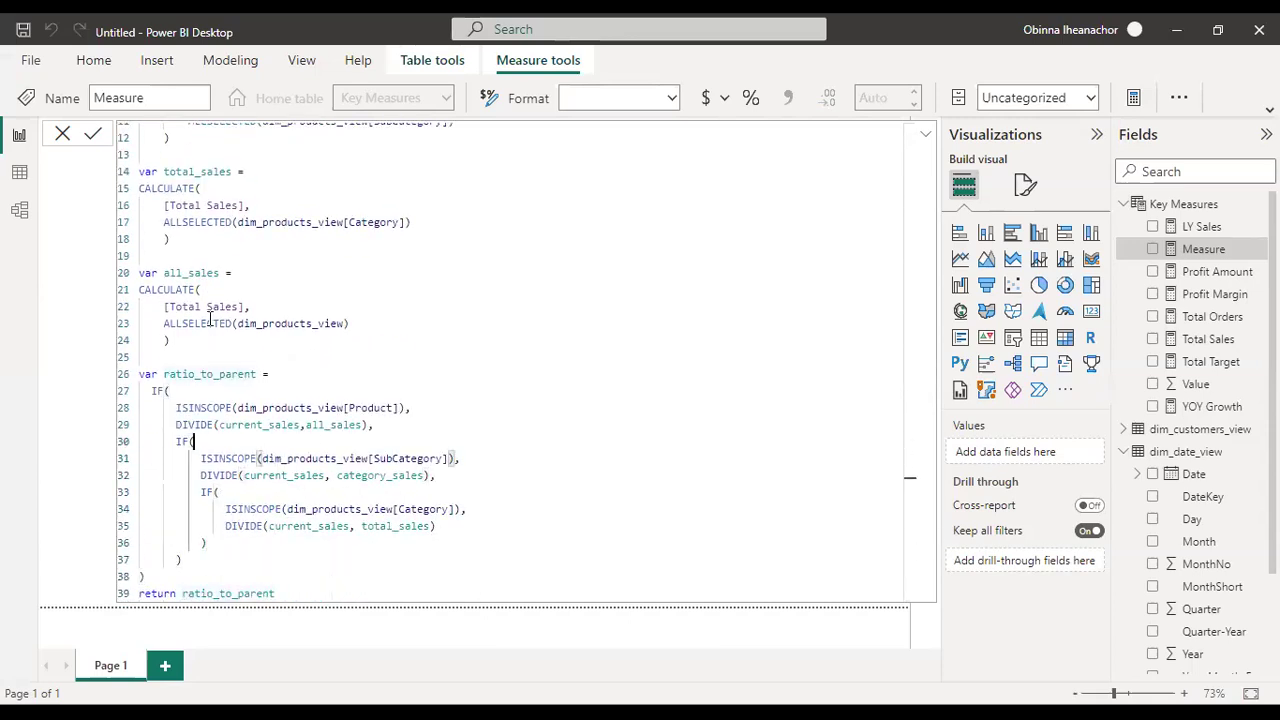
pyautogui.press('Up')
pyautogui.press('Up')
pyautogui.press('Up')
pyautogui.press('Up')
pyautogui.press('Up')
pyautogui.press('Up')
pyautogui.press('Up')
pyautogui.press('Up')
pyautogui.press('Up')
pyautogui.press('Up')
pyautogui.press('Up')
pyautogui.press('Up')
pyautogui.press('Up')
pyautogui.press('Up')
pyautogui.press('Up')
pyautogui.press('Up')
pyautogui.press('Up')
pyautogui.press('Up')
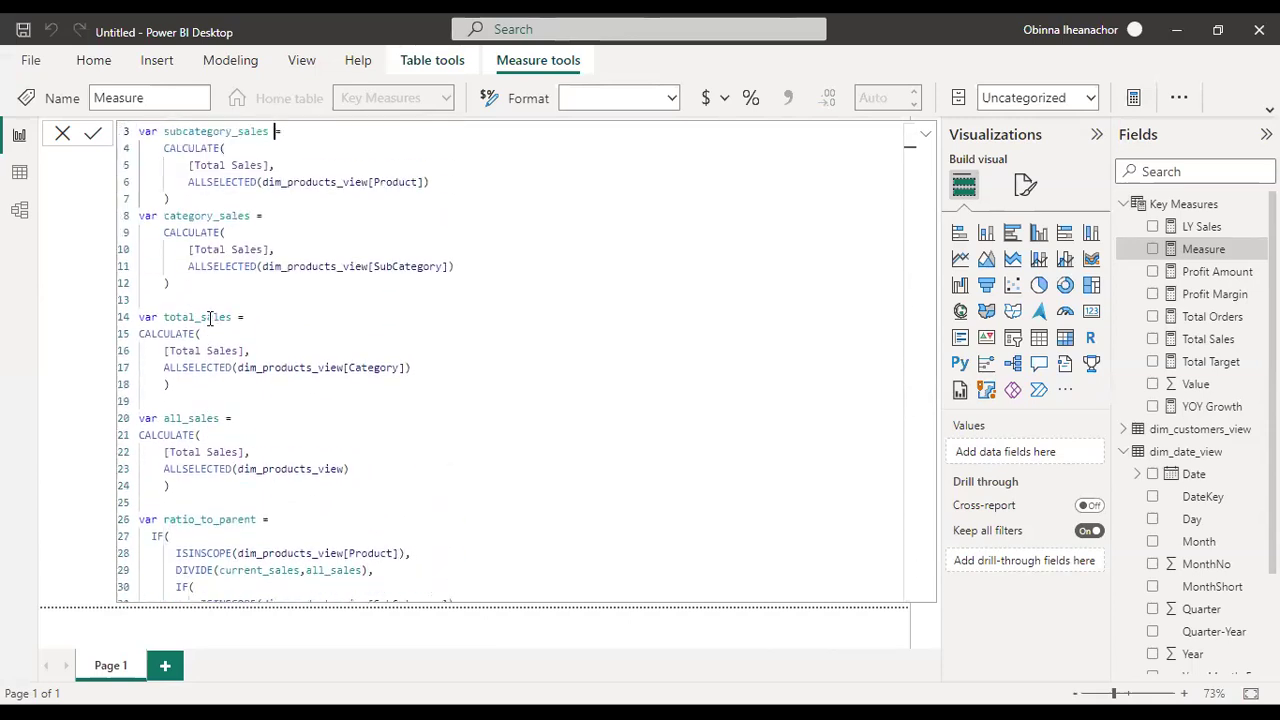
# Step: Examine the current_sales, subcategory_sales, category_sales, total_sales and all_sales variables and compare the columns used in their ALLSELECTED filters
pyautogui.click(347, 148)
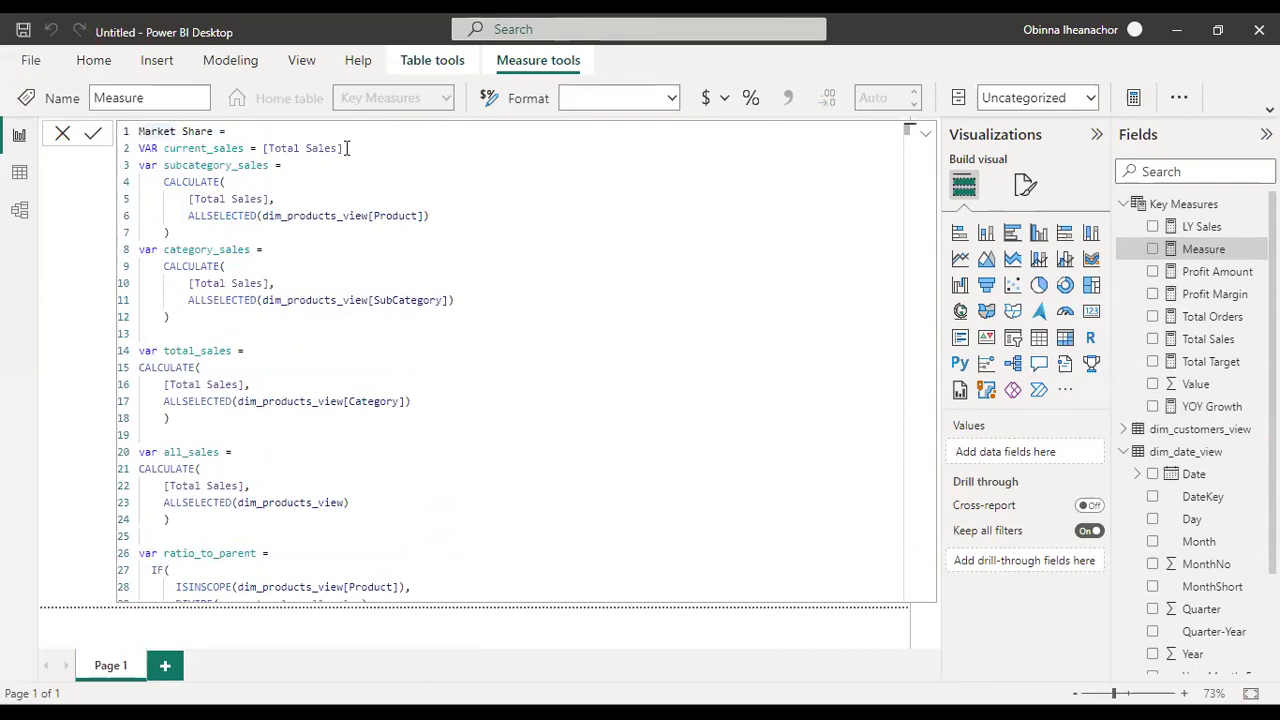
pyautogui.moveTo(347, 148); pyautogui.dragTo(128, 155)
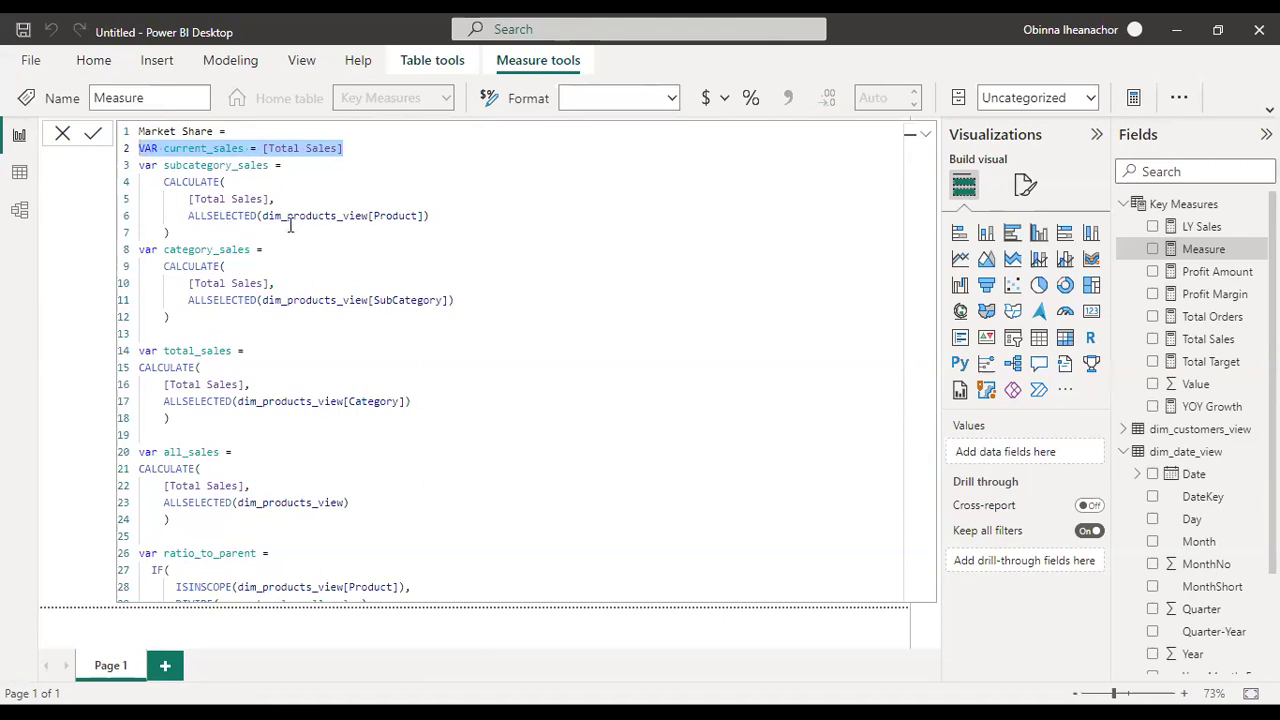
pyautogui.moveTo(186, 228); pyautogui.dragTo(126, 170)
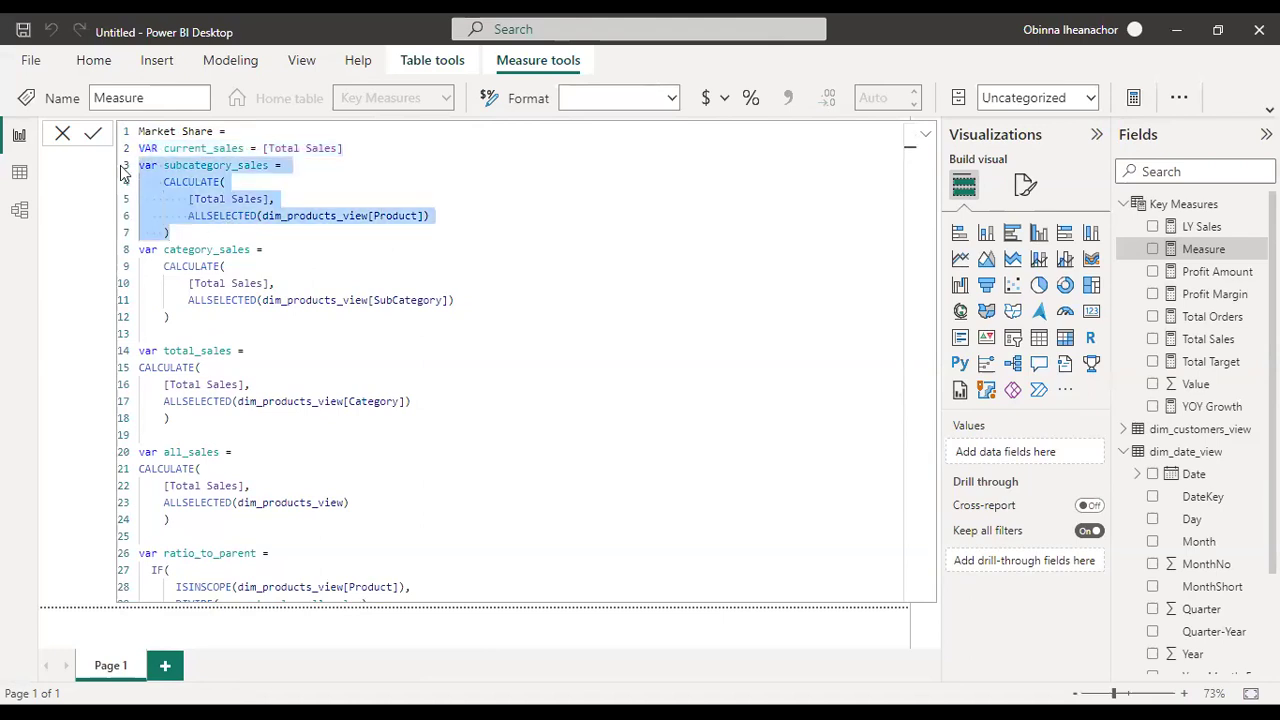
pyautogui.click(273, 217)
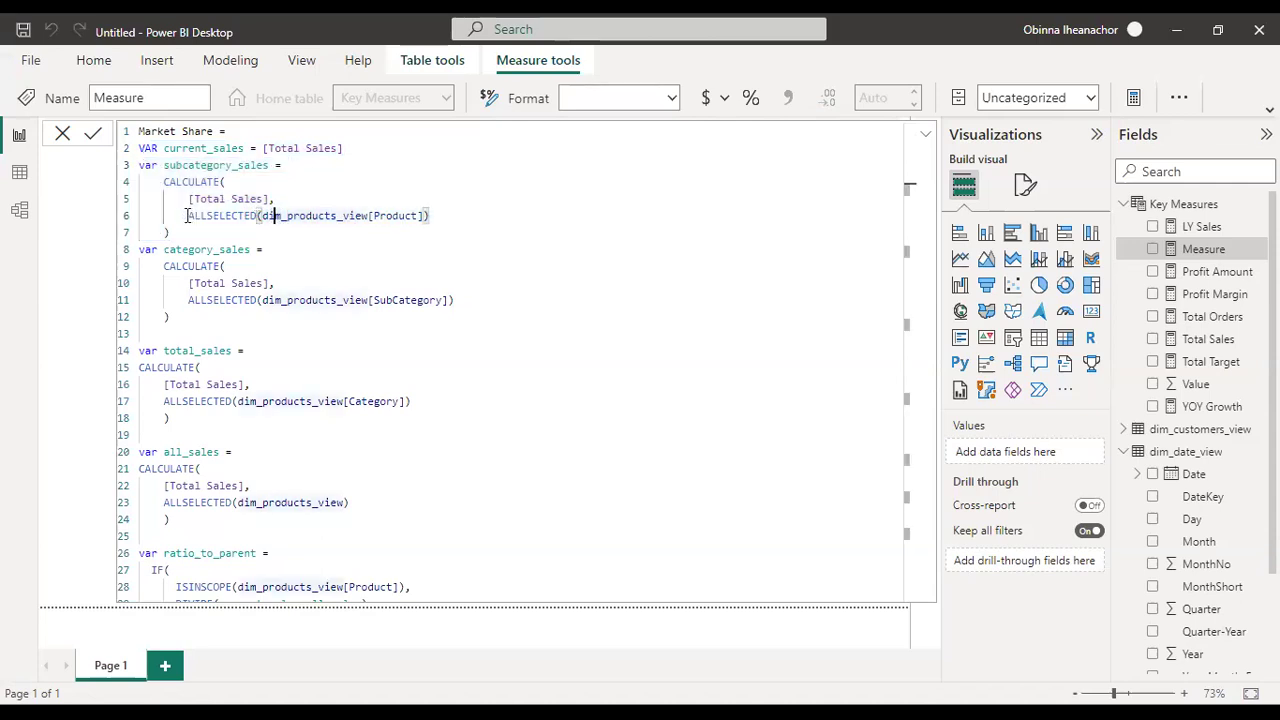
pyautogui.moveTo(187, 216); pyautogui.dragTo(257, 215)
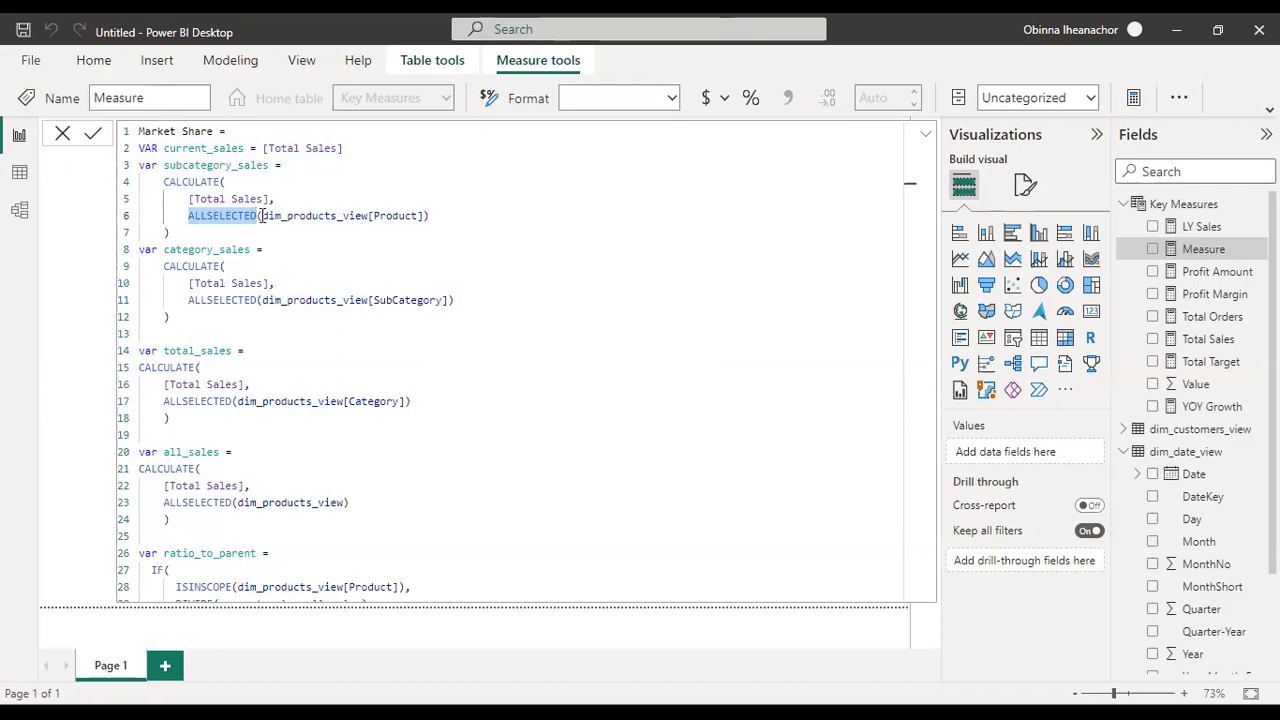
pyautogui.moveTo(262, 216); pyautogui.dragTo(424, 214)
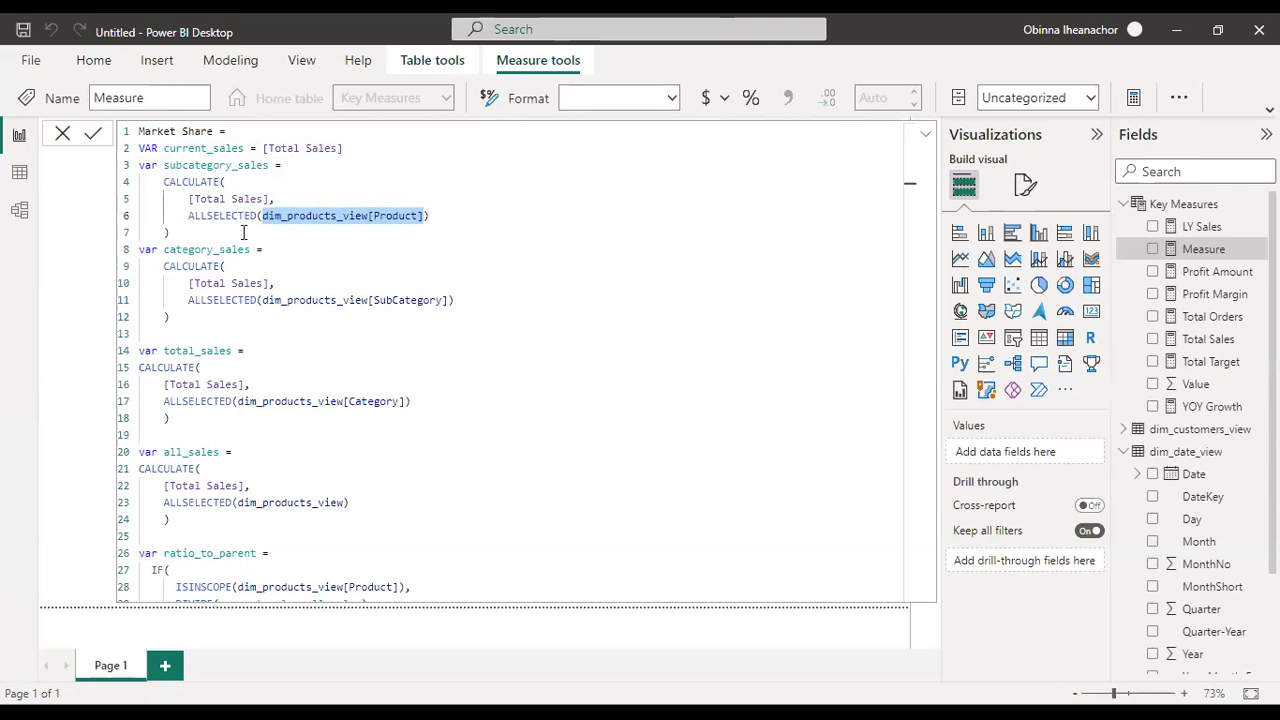
pyautogui.moveTo(163, 266); pyautogui.dragTo(336, 300)
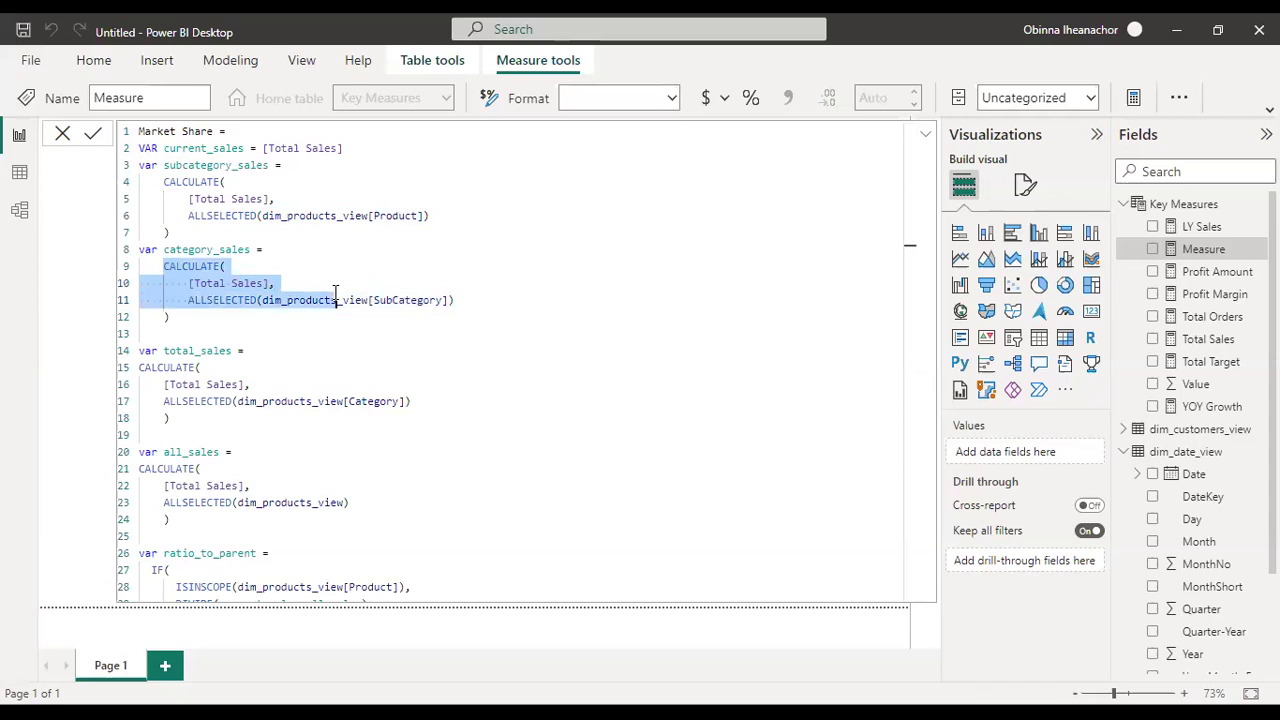
pyautogui.click(379, 216)
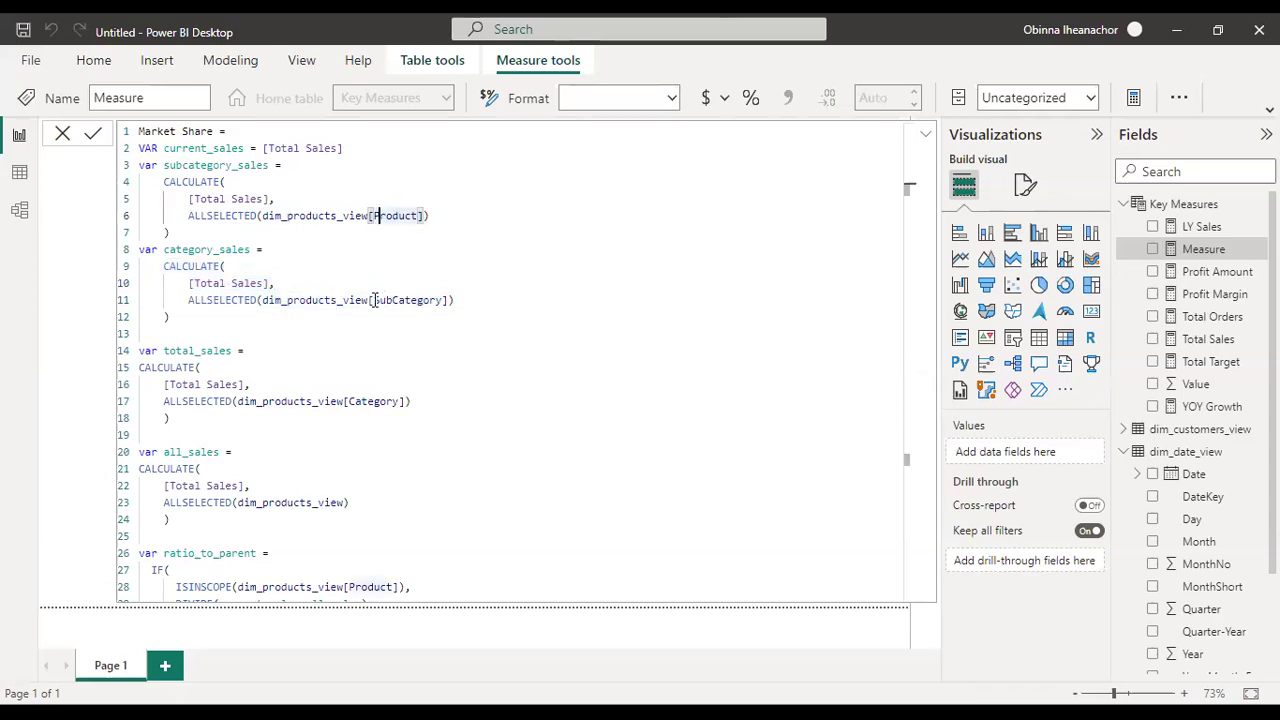
pyautogui.moveTo(373, 300); pyautogui.dragTo(446, 300)
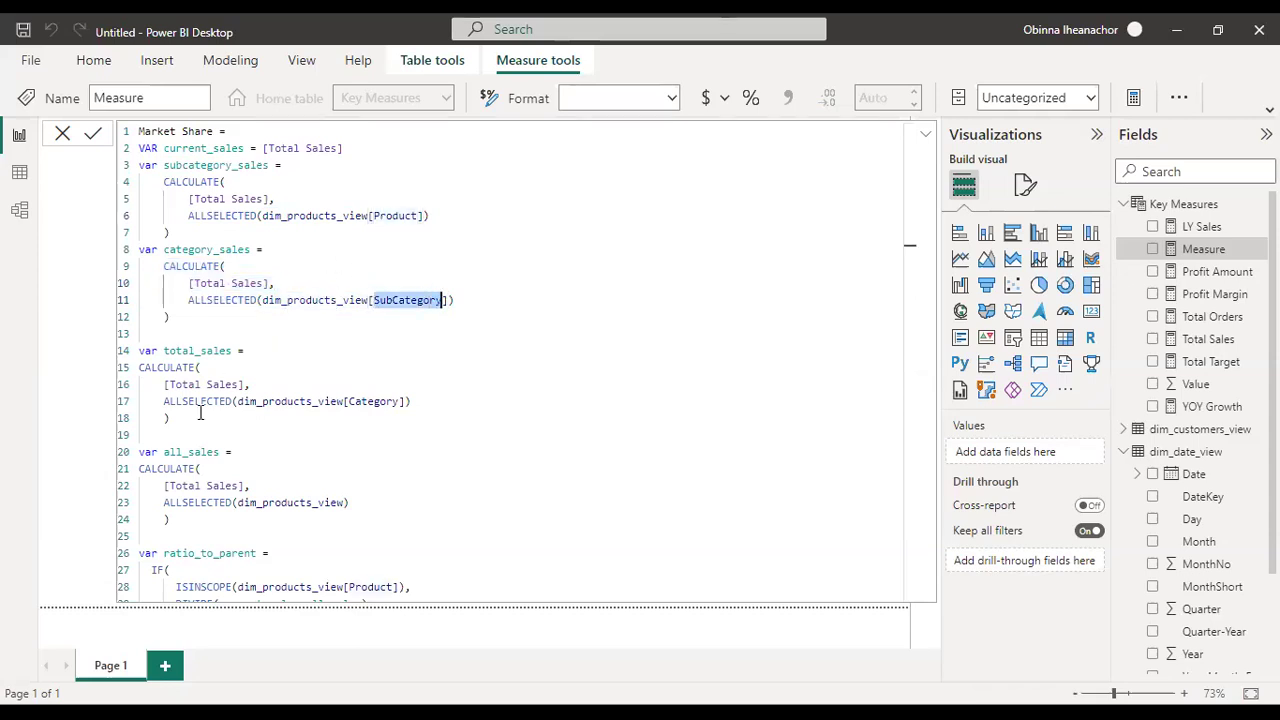
pyautogui.click(347, 401)
pyautogui.moveTo(400, 401); pyautogui.dragTo(407, 401)
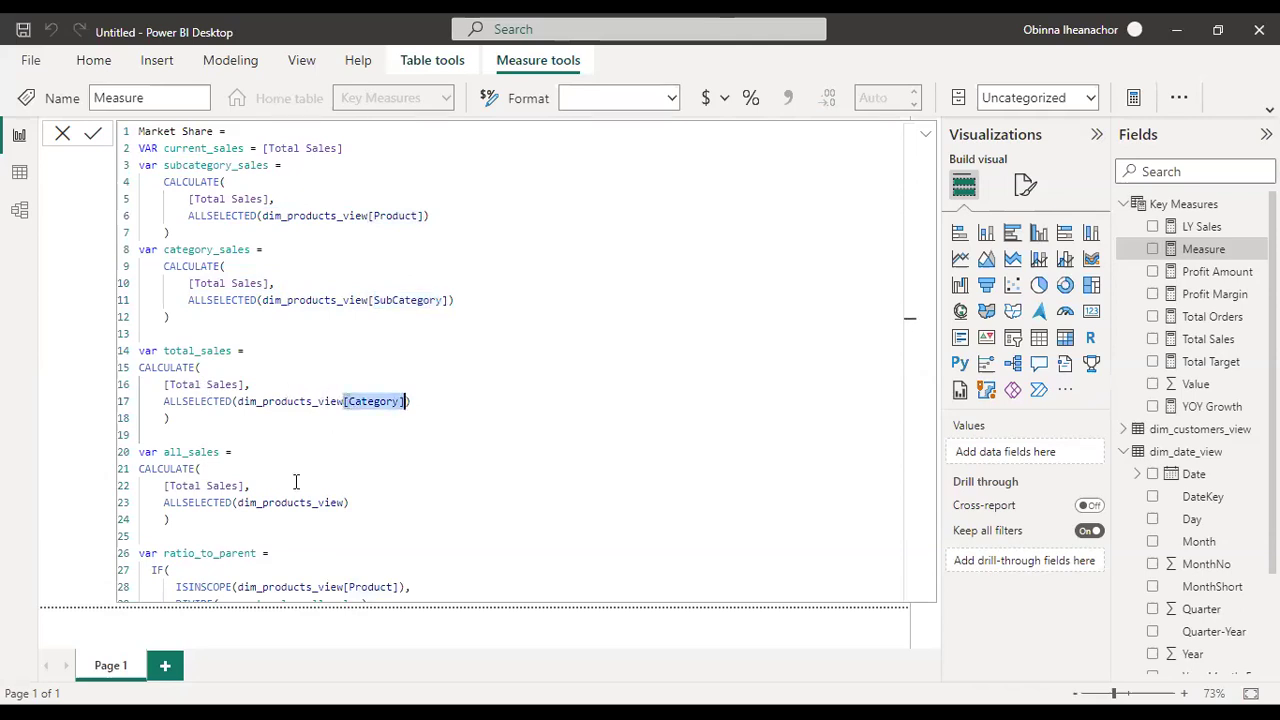
pyautogui.moveTo(238, 503); pyautogui.dragTo(346, 503)
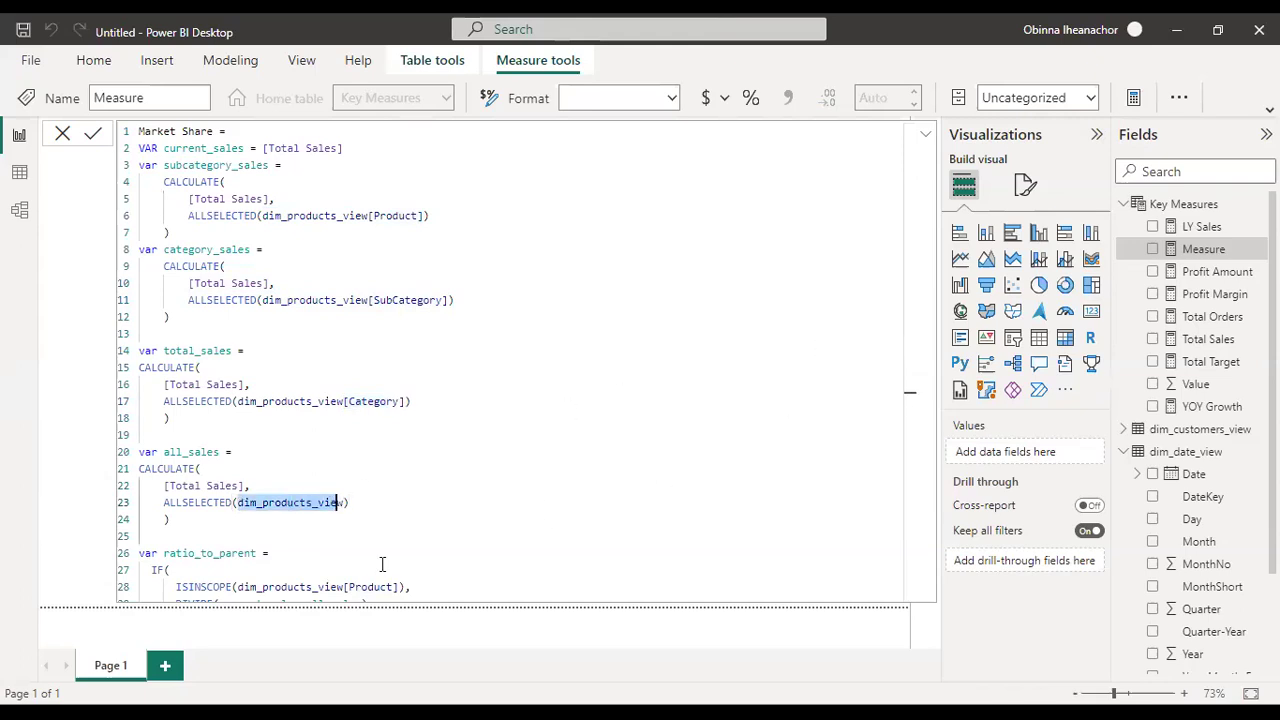
# Step: Check the ratio_to_parent variable through the end of the formula, commit the Market Share measure and deselect it
pyautogui.click(222, 556)
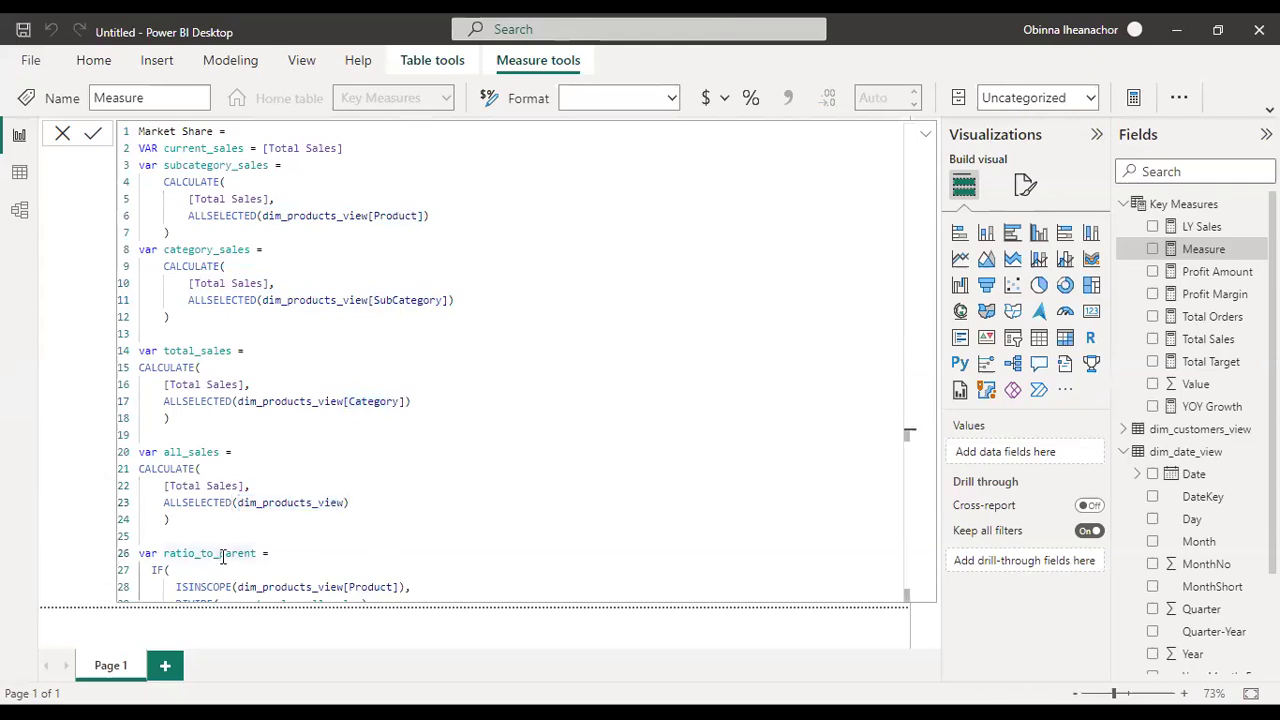
pyautogui.scroll(-3, 222, 556)
pyautogui.hotkey('ctrl', 'End')
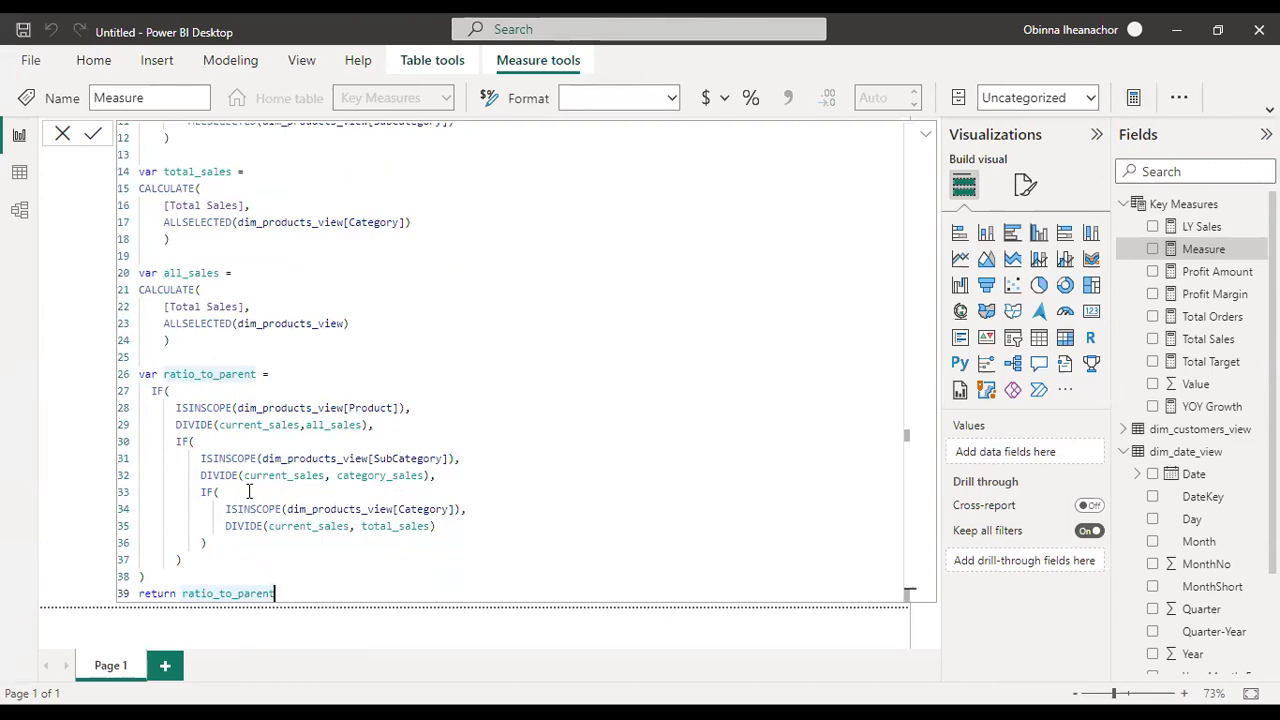
pyautogui.press('Return')
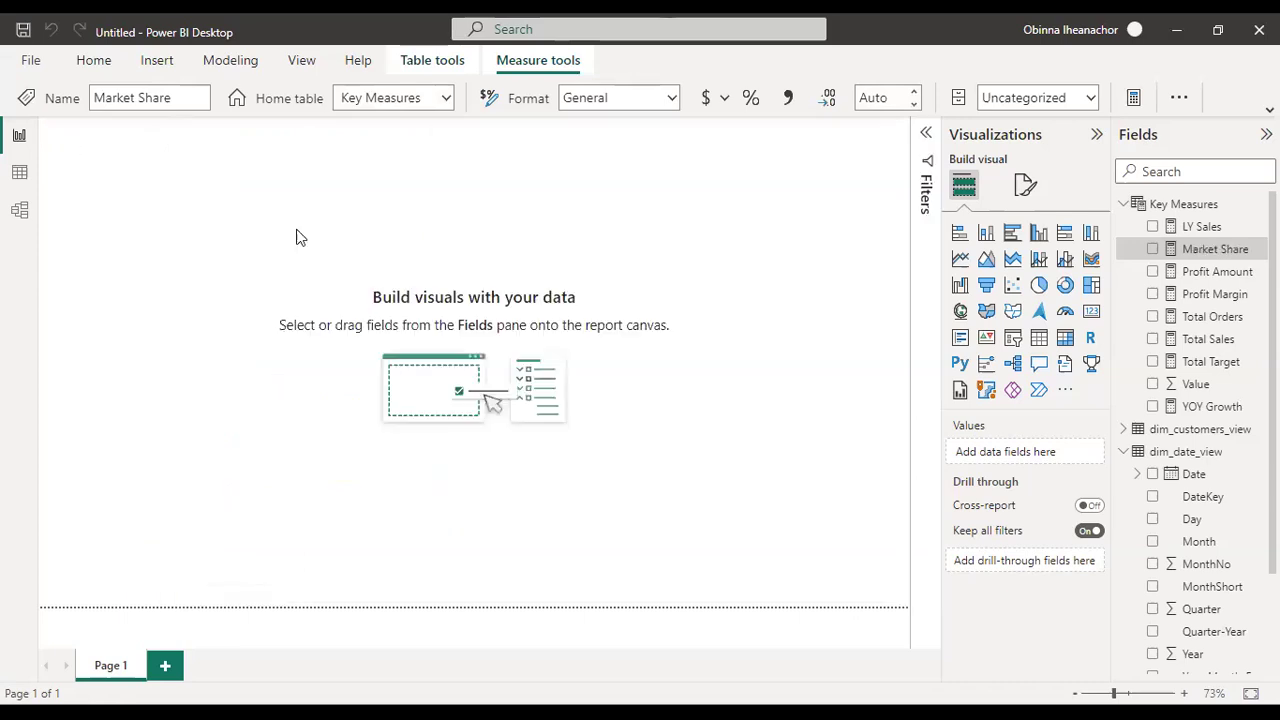
pyautogui.click(373, 453)
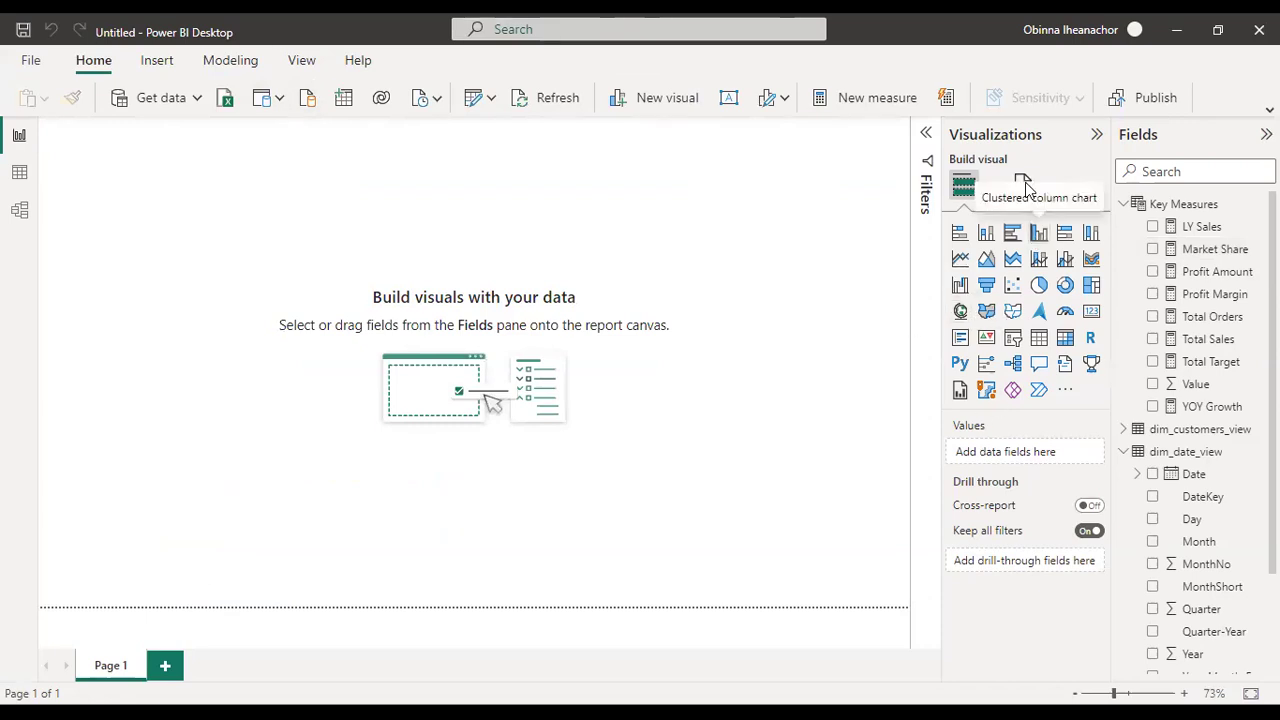
# Step: Set the report page's canvas background colour to the lightest grey theme shade, #E6E6E6
pyautogui.click(1025, 186)
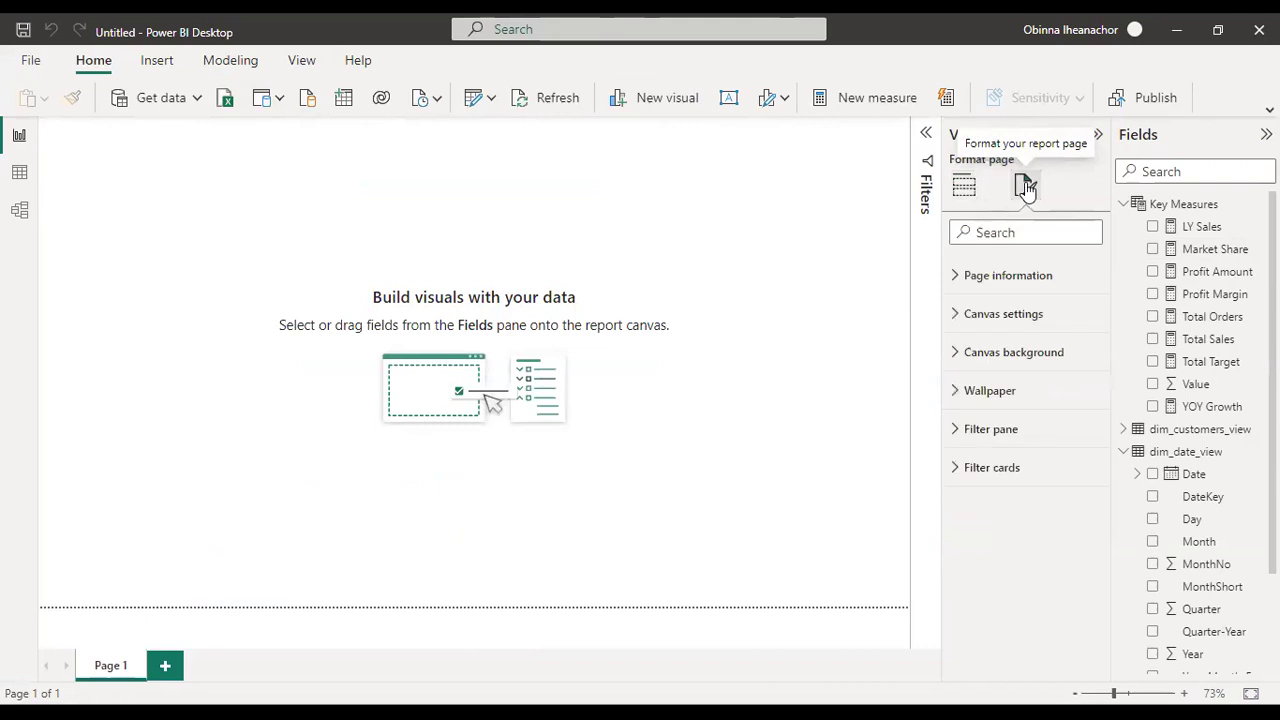
pyautogui.click(956, 360)
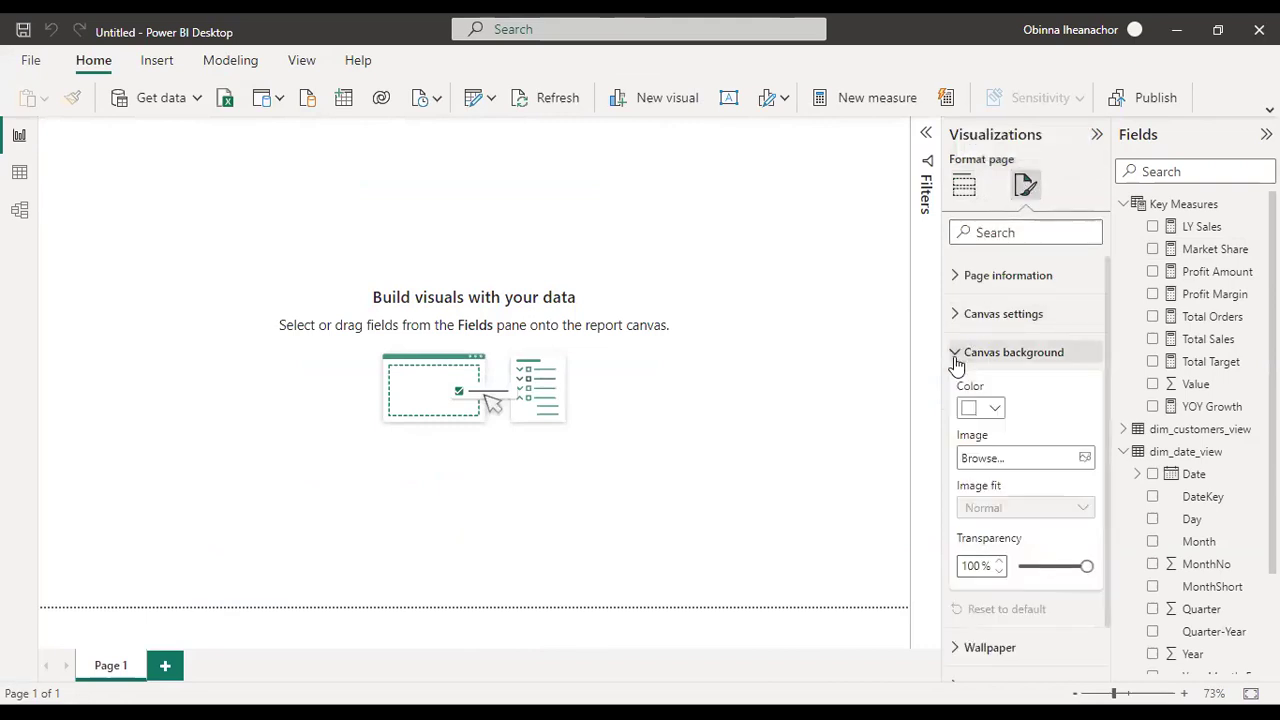
pyautogui.click(994, 410)
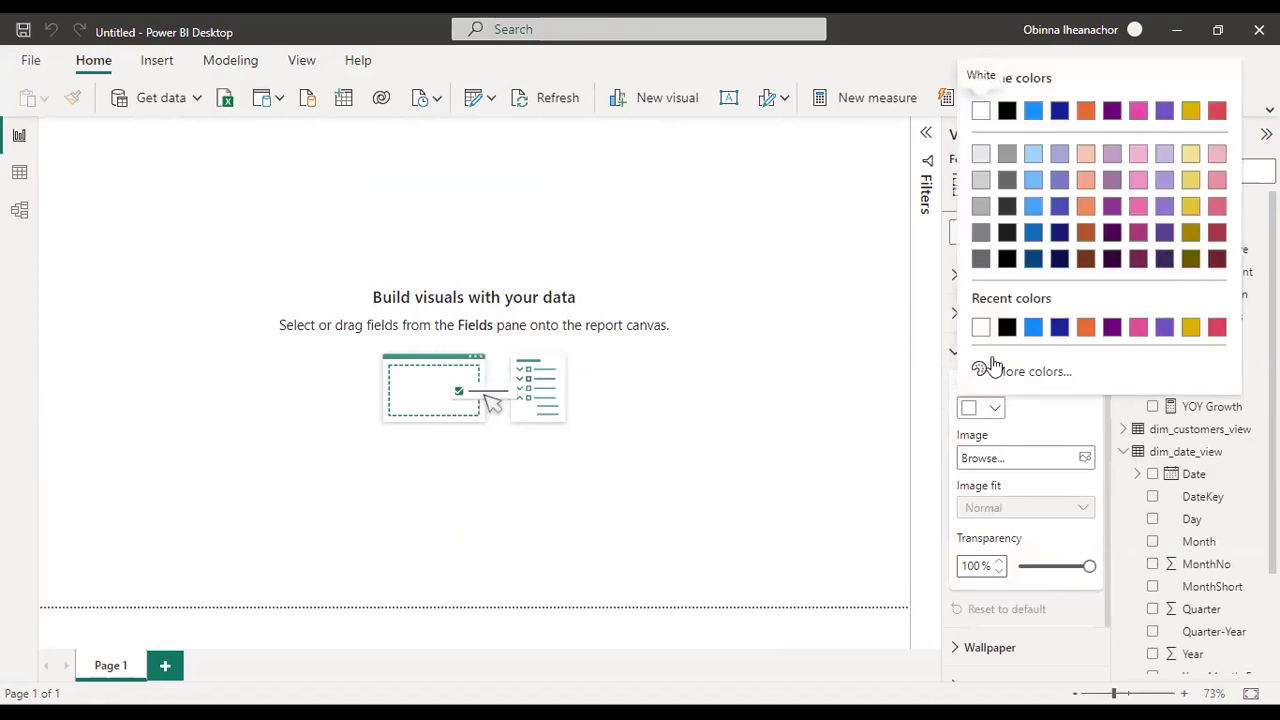
pyautogui.click(981, 154)
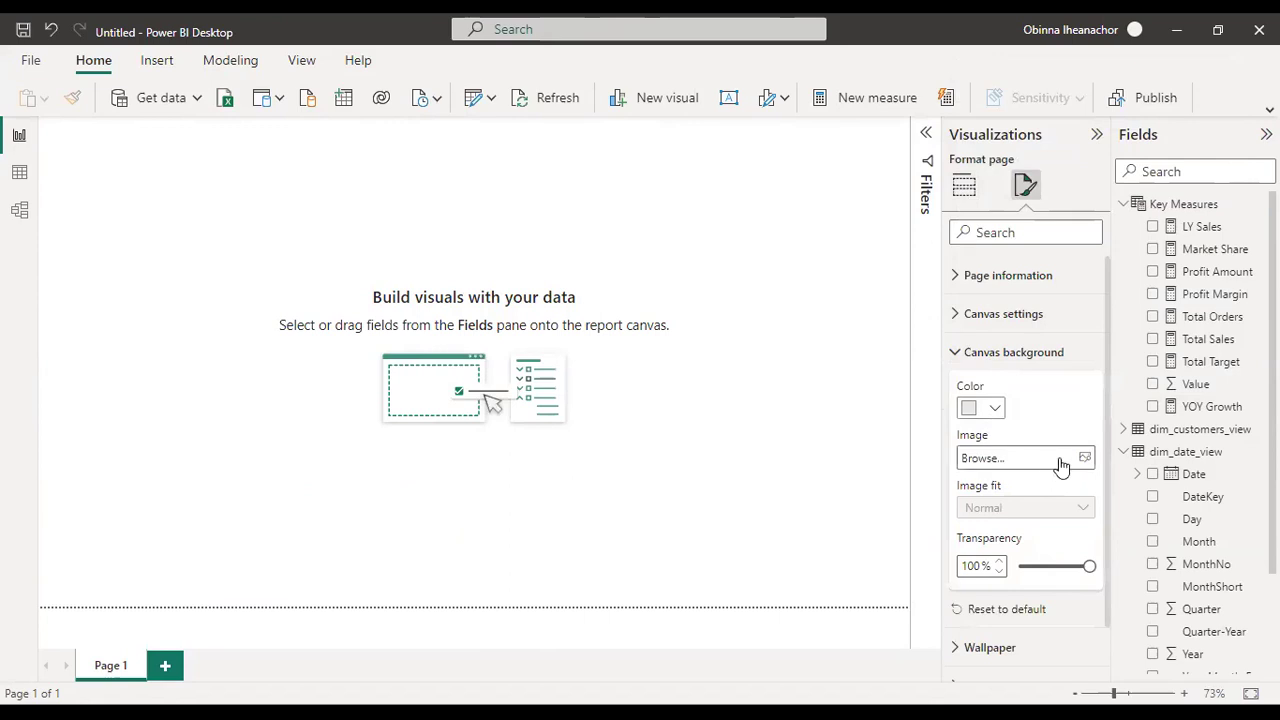
# Step: Set the canvas background to a custom colour with Red 233, Green 243 and Blue 247
pyautogui.click(995, 412)
pyautogui.click(1015, 372)
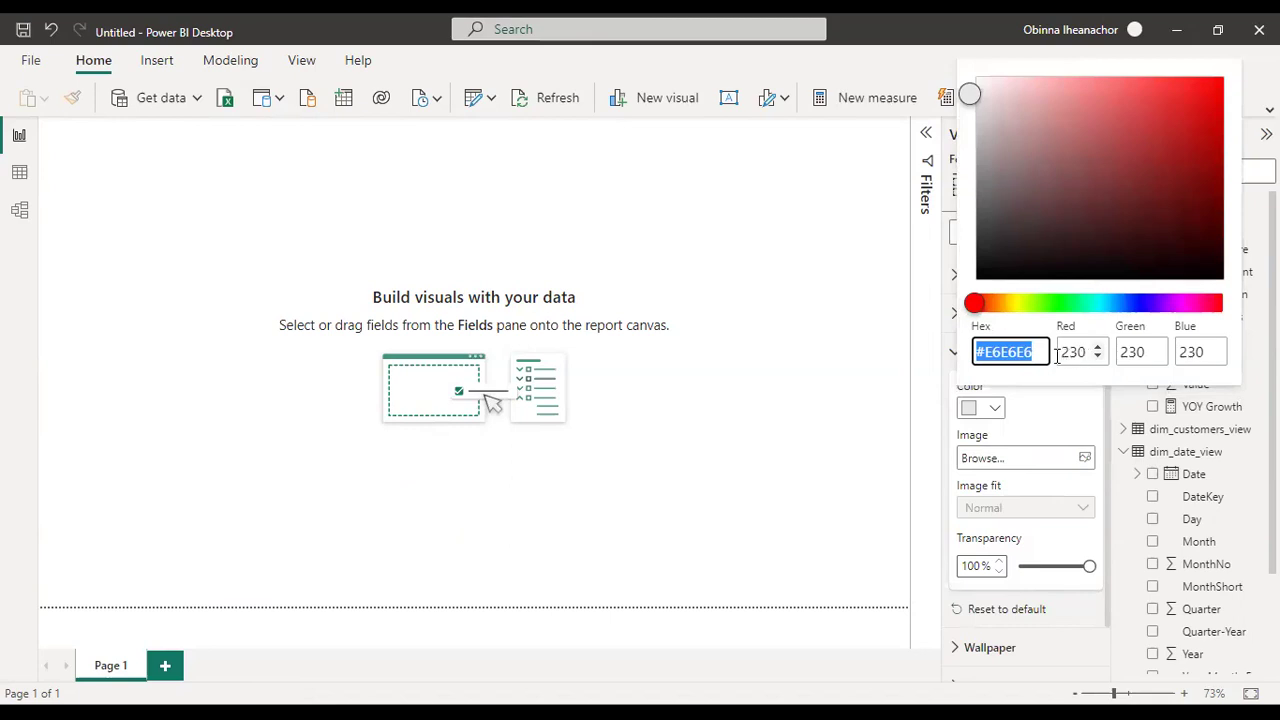
pyautogui.press('Tab')
pyautogui.write('233')
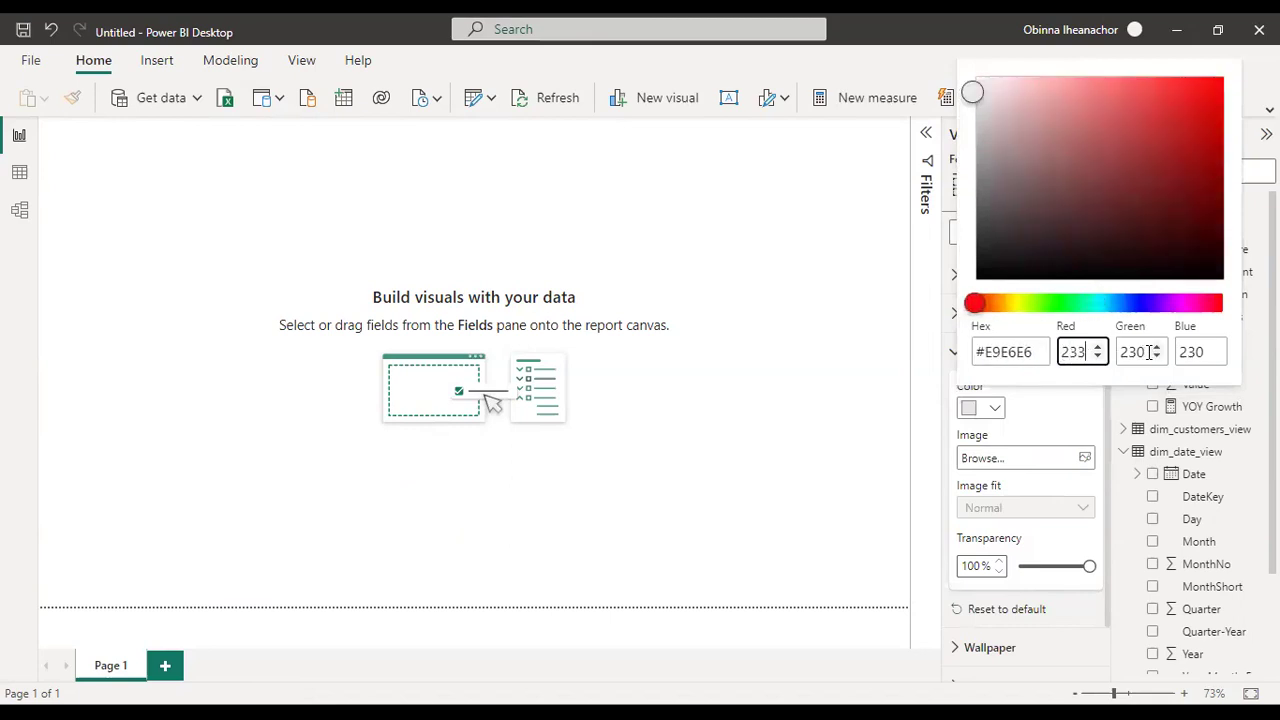
pyautogui.press('Tab')
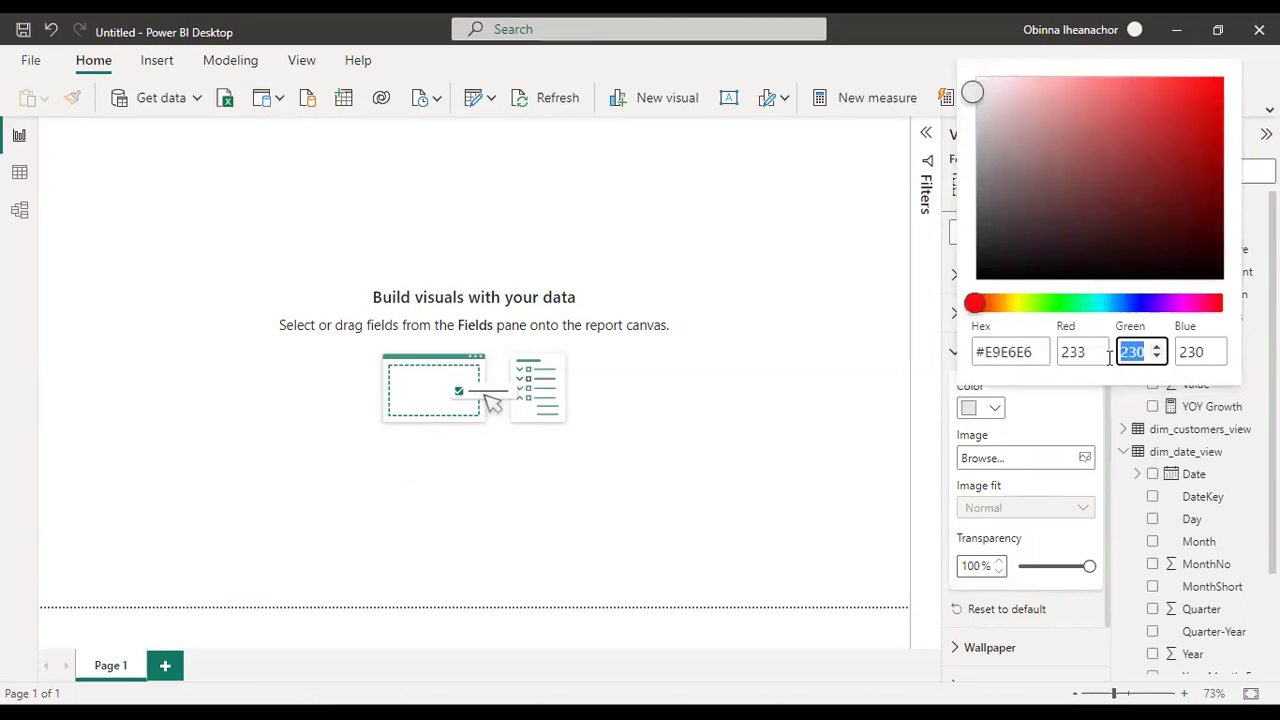
pyautogui.write('243')
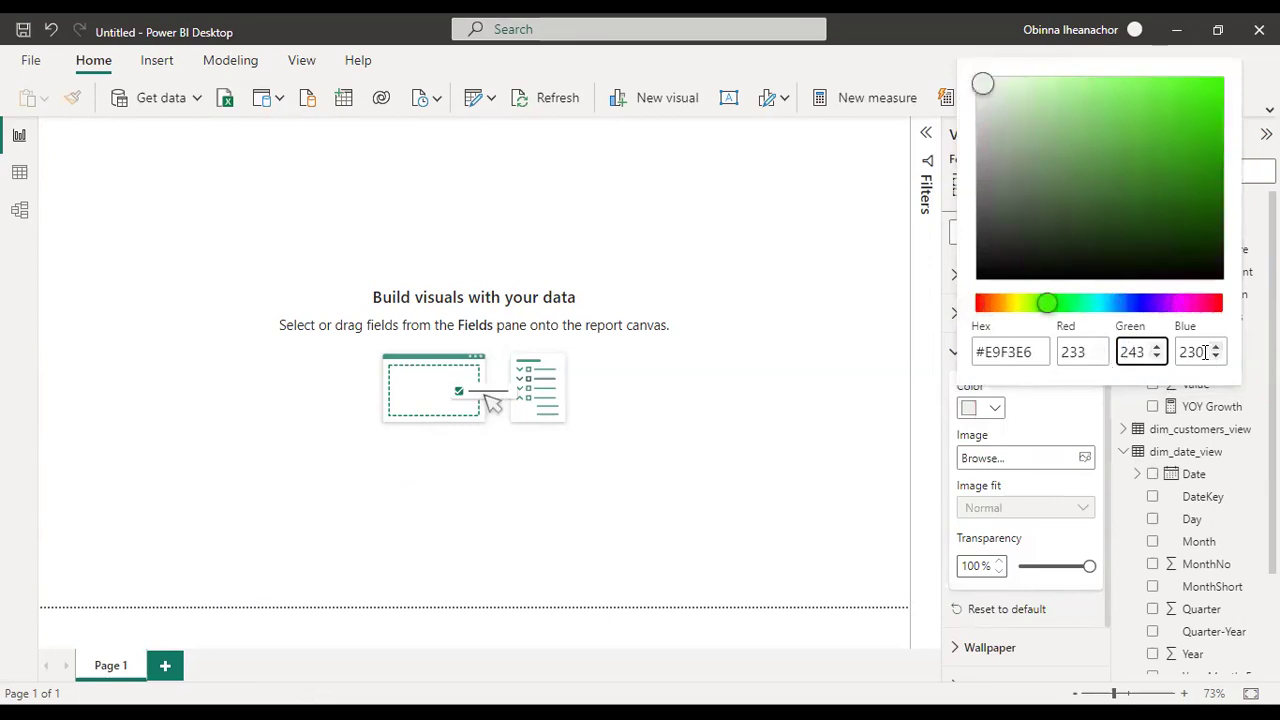
pyautogui.press('Tab')
pyautogui.write('247')
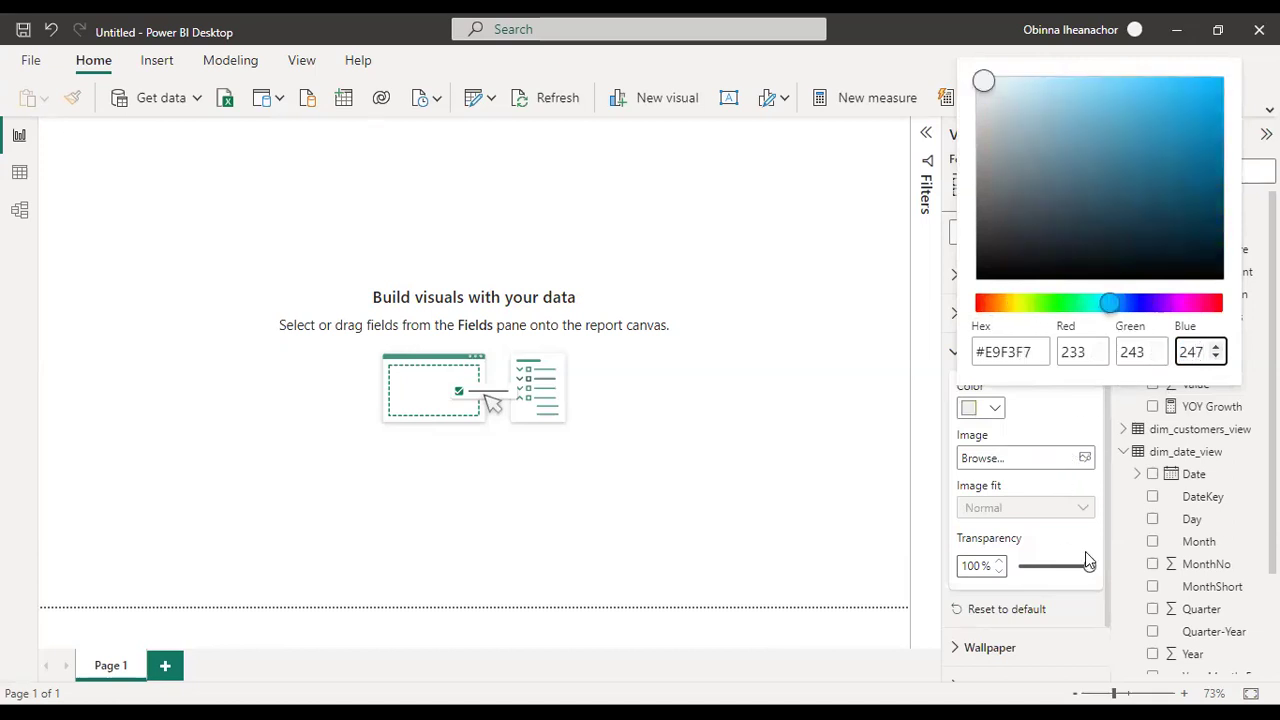
# Step: Reduce the canvas background's transparency to 0% and leave the page formatting
pyautogui.moveTo(1089, 566); pyautogui.dragTo(1000, 583)
pyautogui.click(1045, 558)
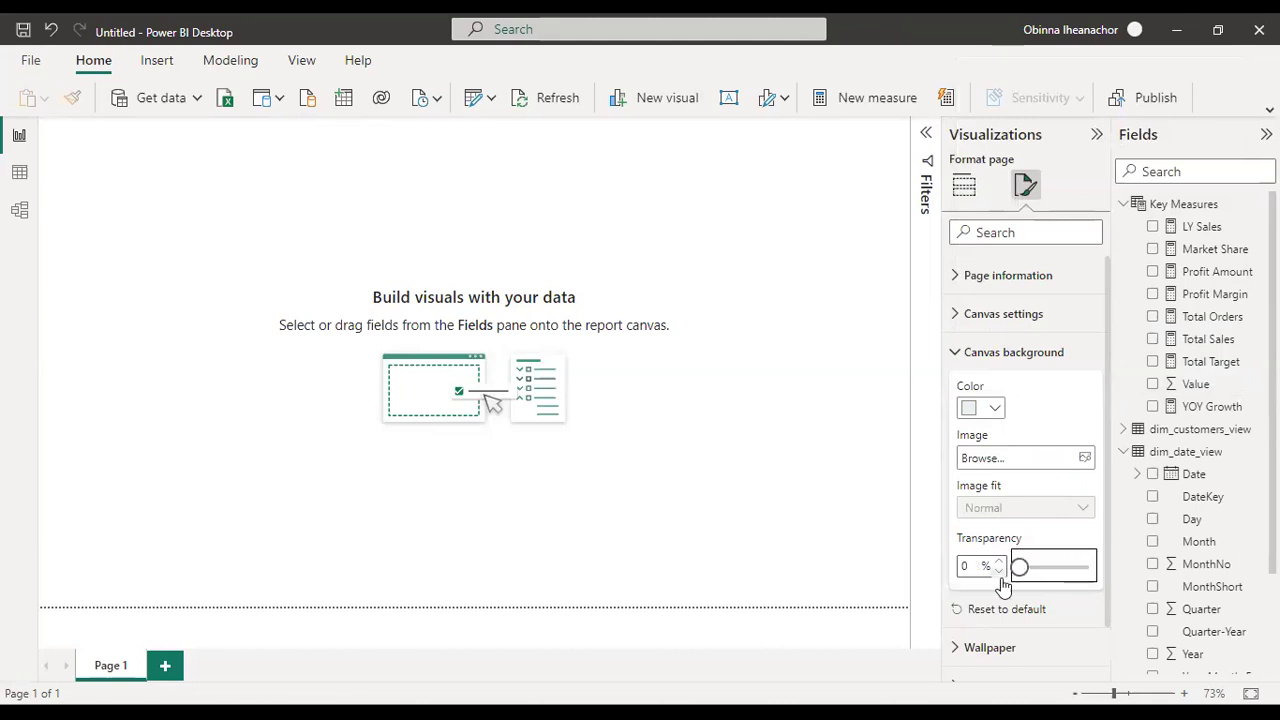
pyautogui.click(671, 444)
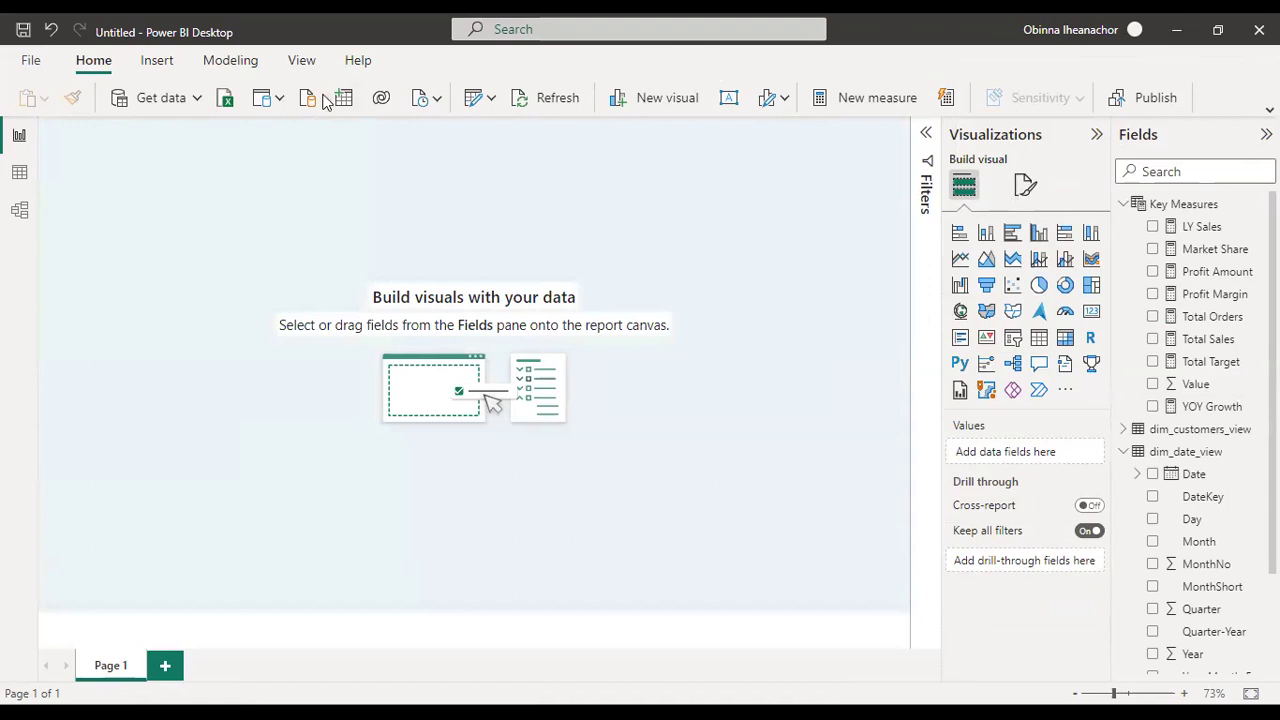
# Step: Insert Logo.png from the Portfolio Project's Images folder and shrink it to a small logo in the report page's upper-left corner
pyautogui.click(157, 62)
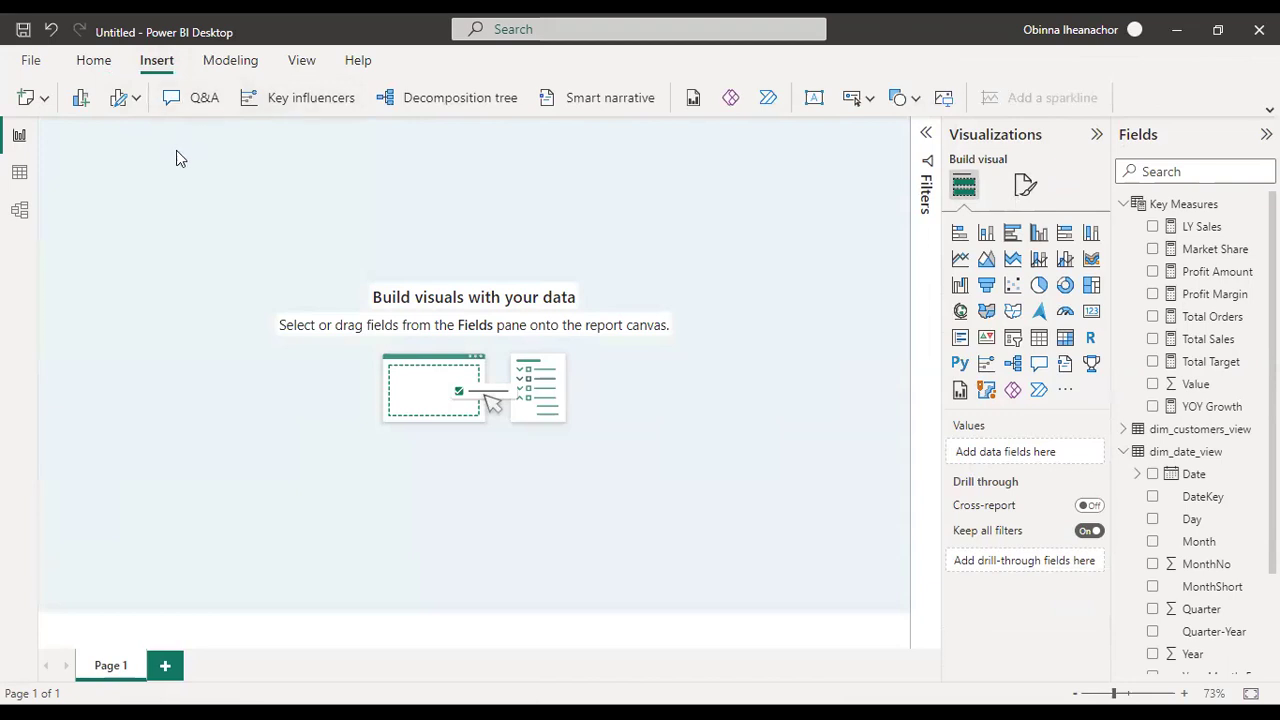
pyautogui.click(104, 69)
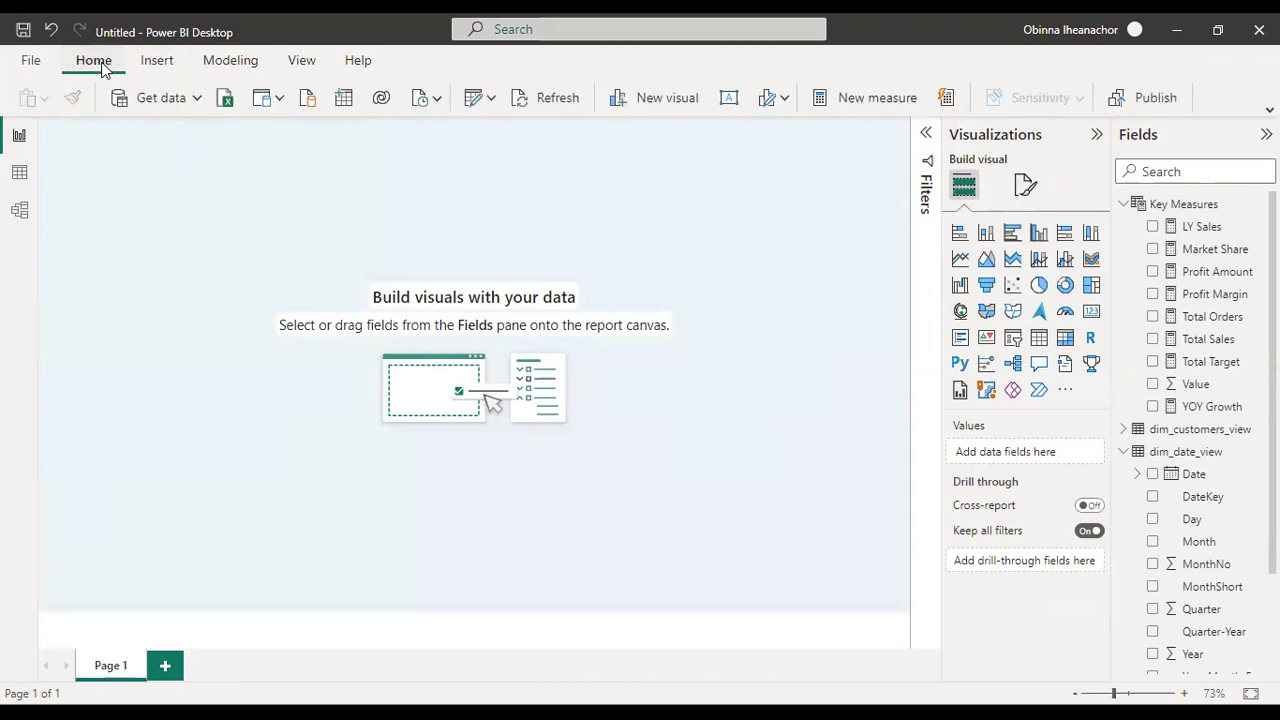
pyautogui.click(152, 64)
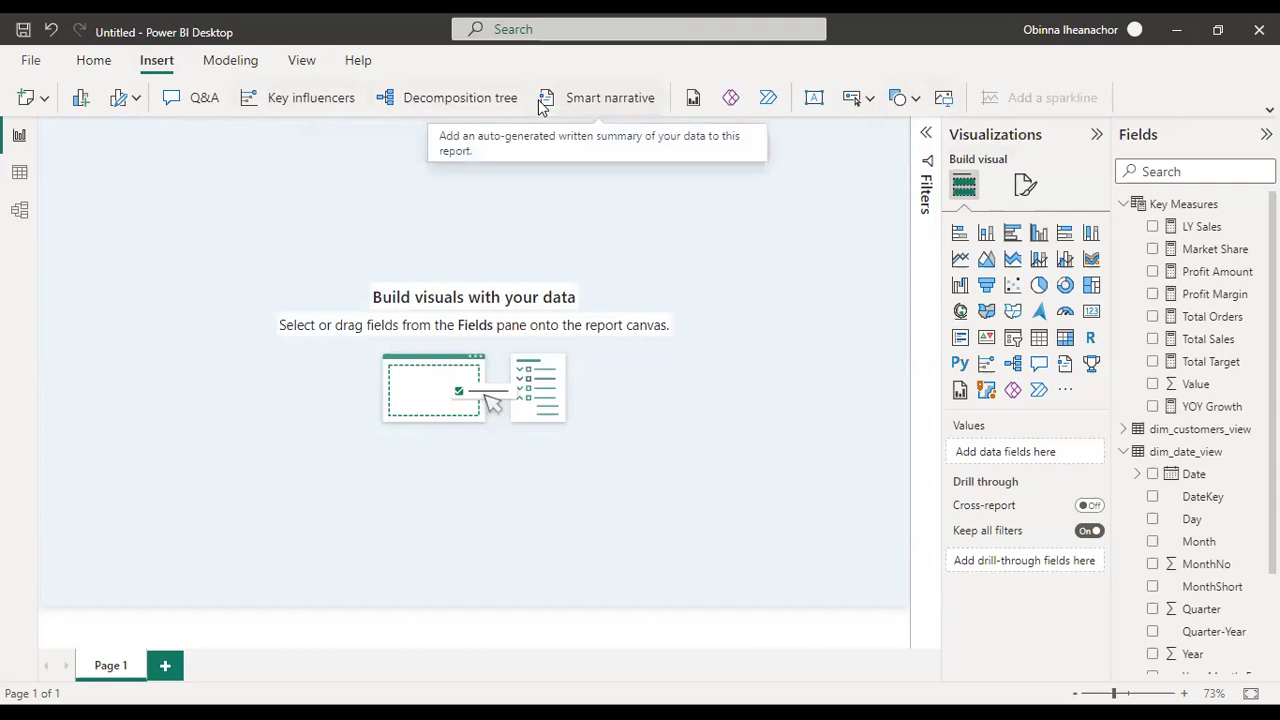
pyautogui.click(945, 104)
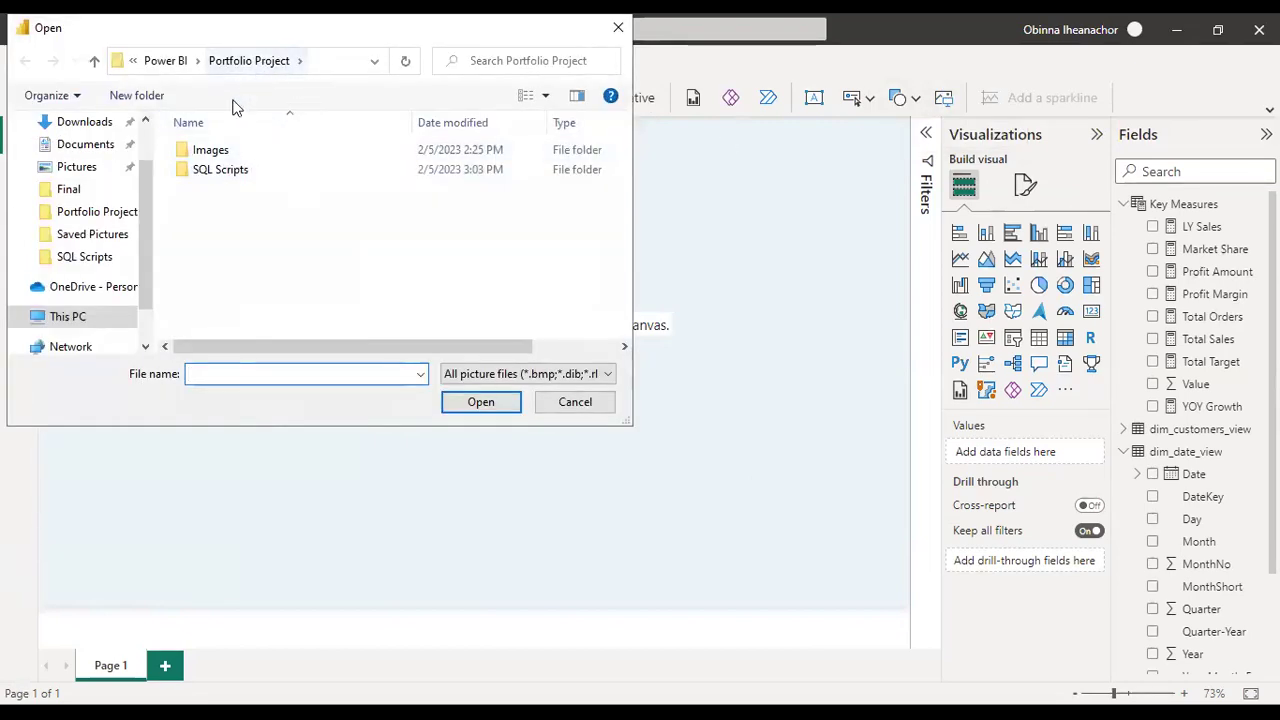
pyautogui.doubleClick(231, 155)
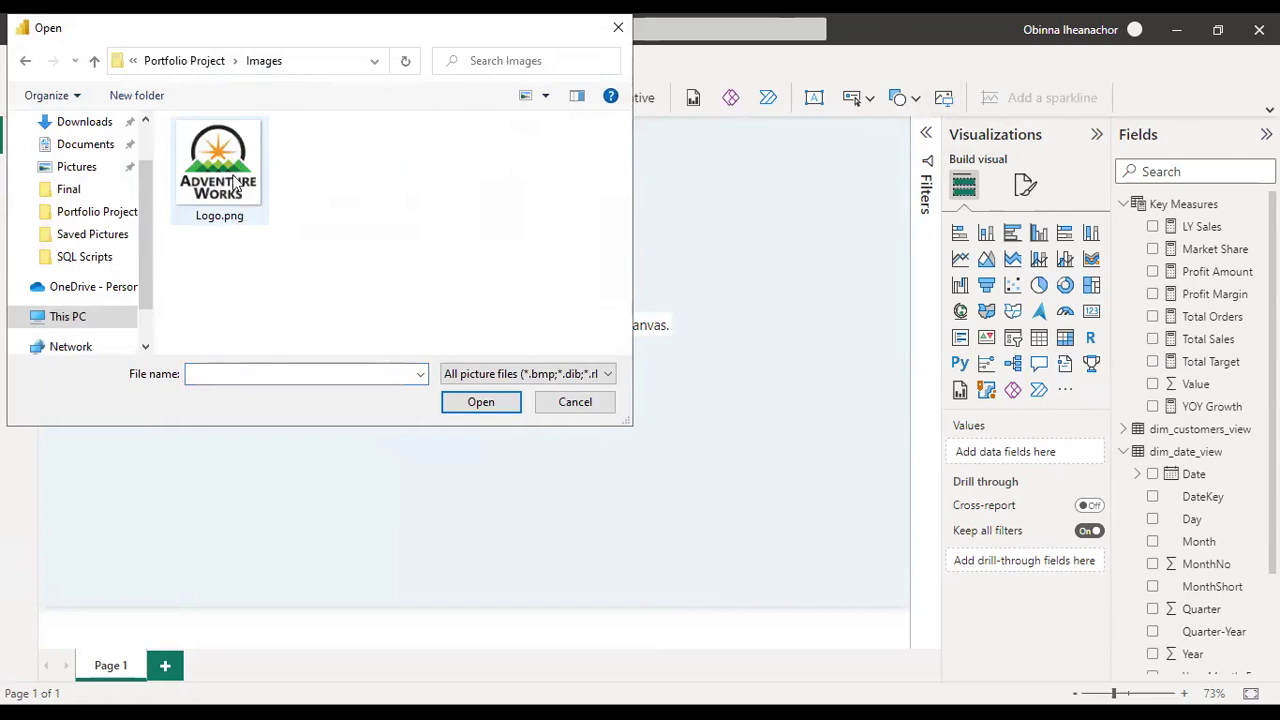
pyautogui.doubleClick(231, 178)
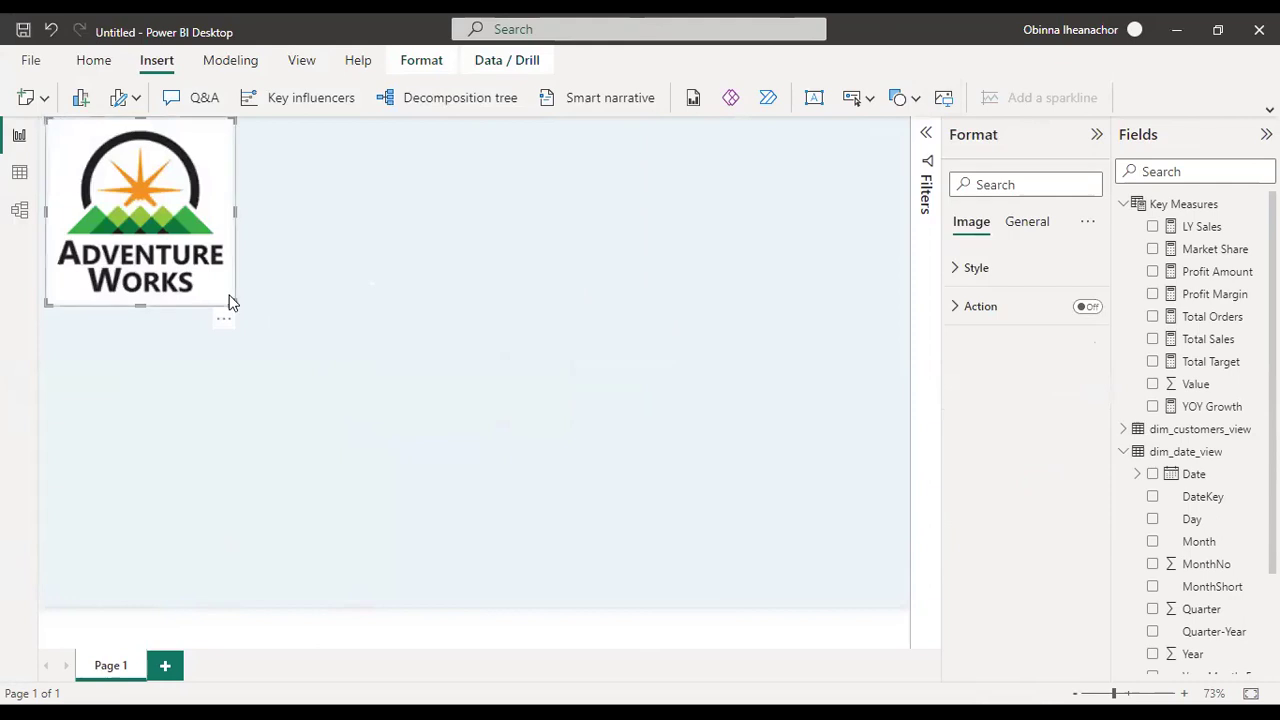
pyautogui.moveTo(232, 302); pyautogui.dragTo(83, 158)
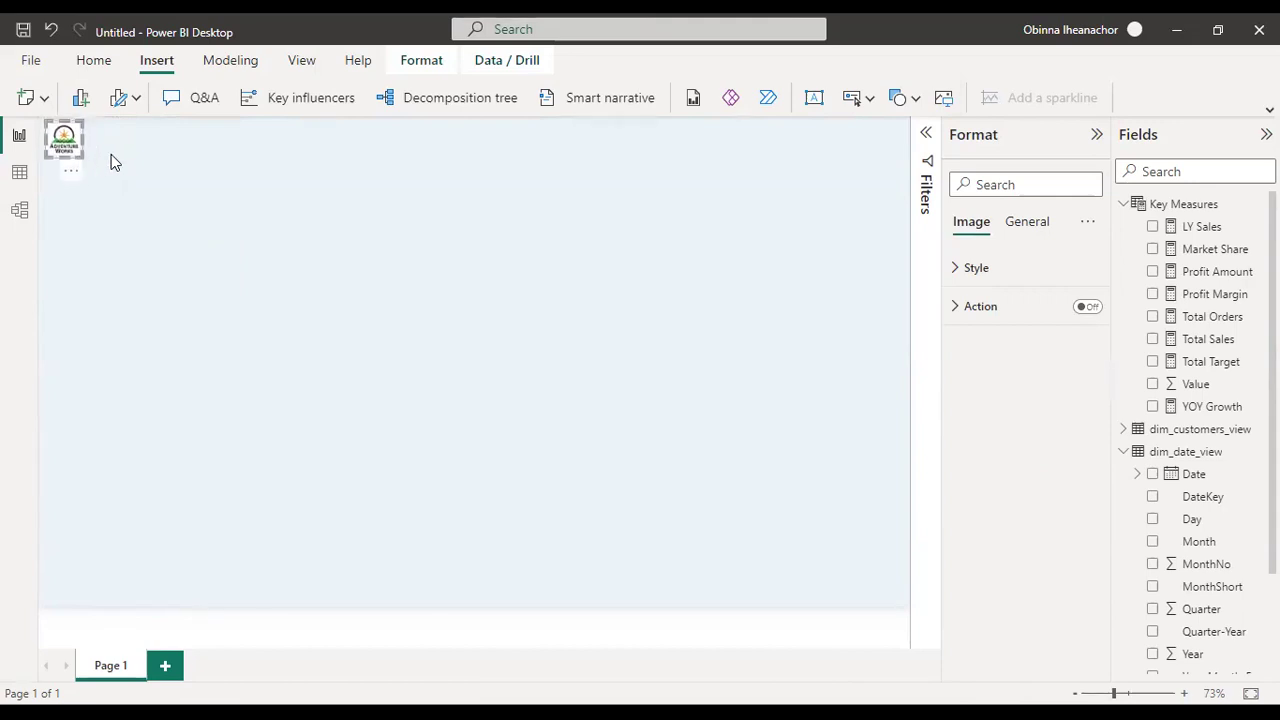
pyautogui.click(163, 163)
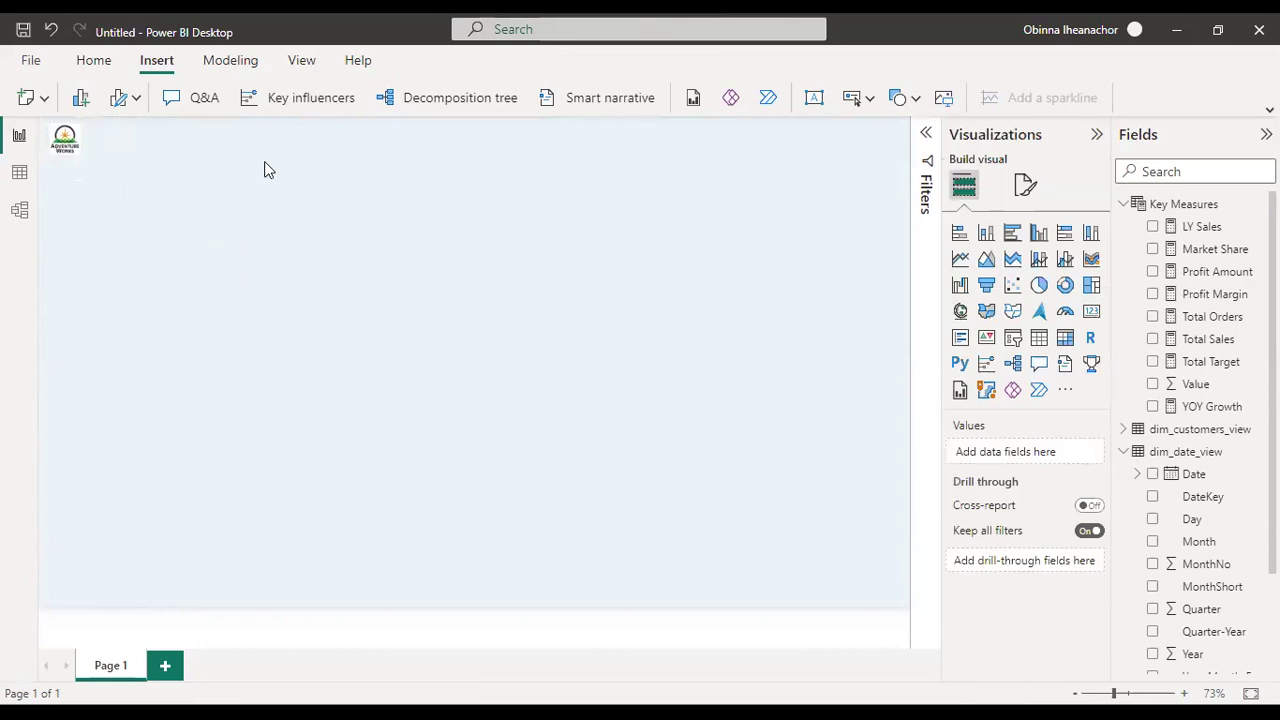
# Step: Add a text box with the title "SALES PERFORMANCE DASHBOARD" in font size 24
pyautogui.click(813, 100)
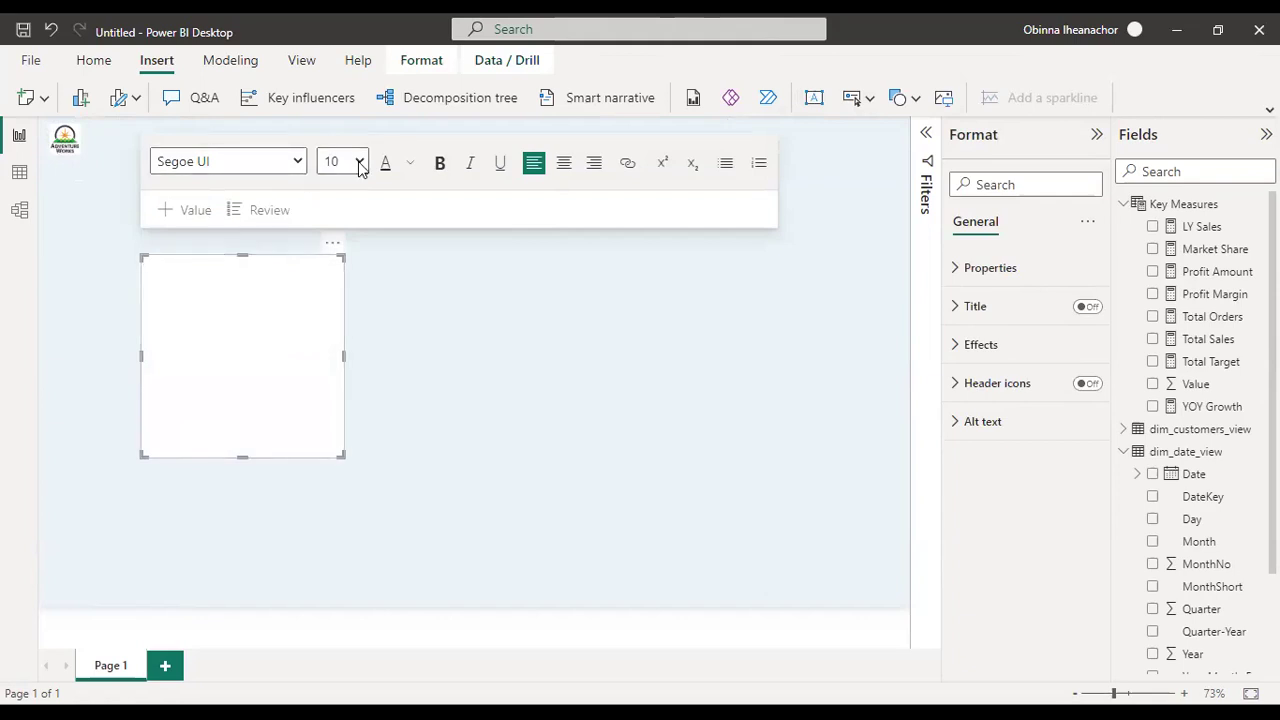
pyautogui.click(358, 197)
pyautogui.write('S')
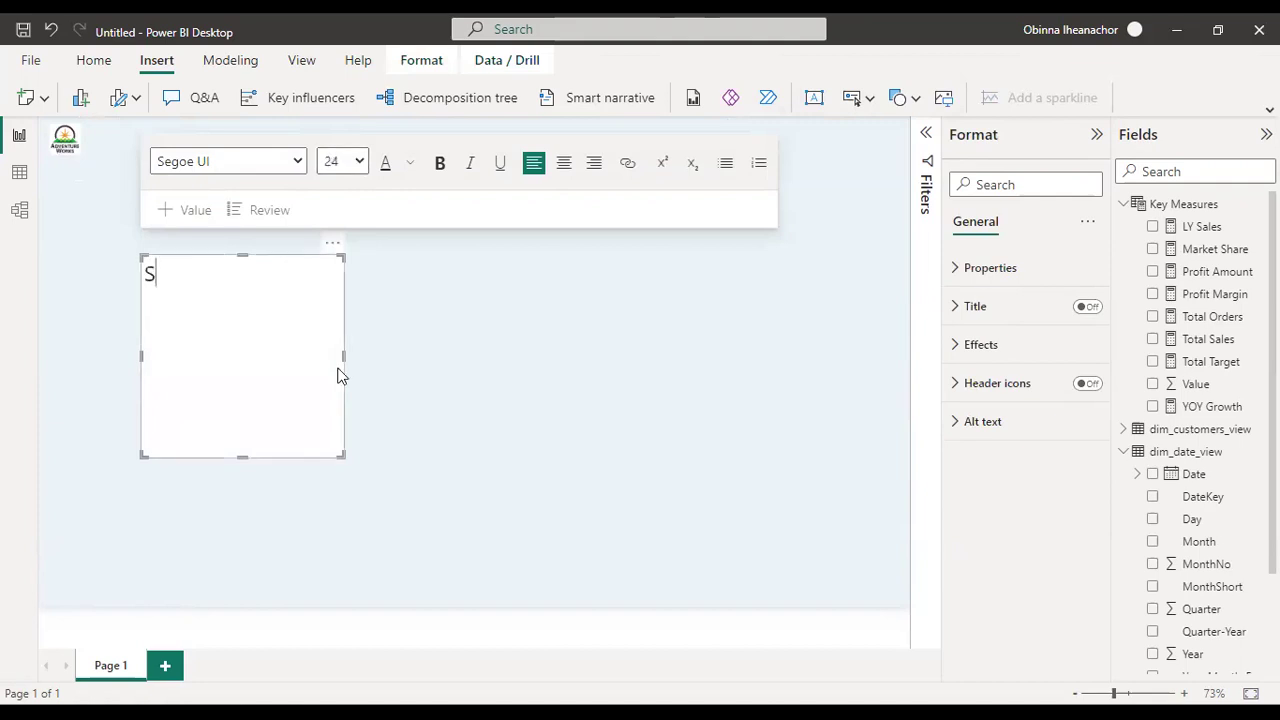
pyautogui.write('ALES PER')
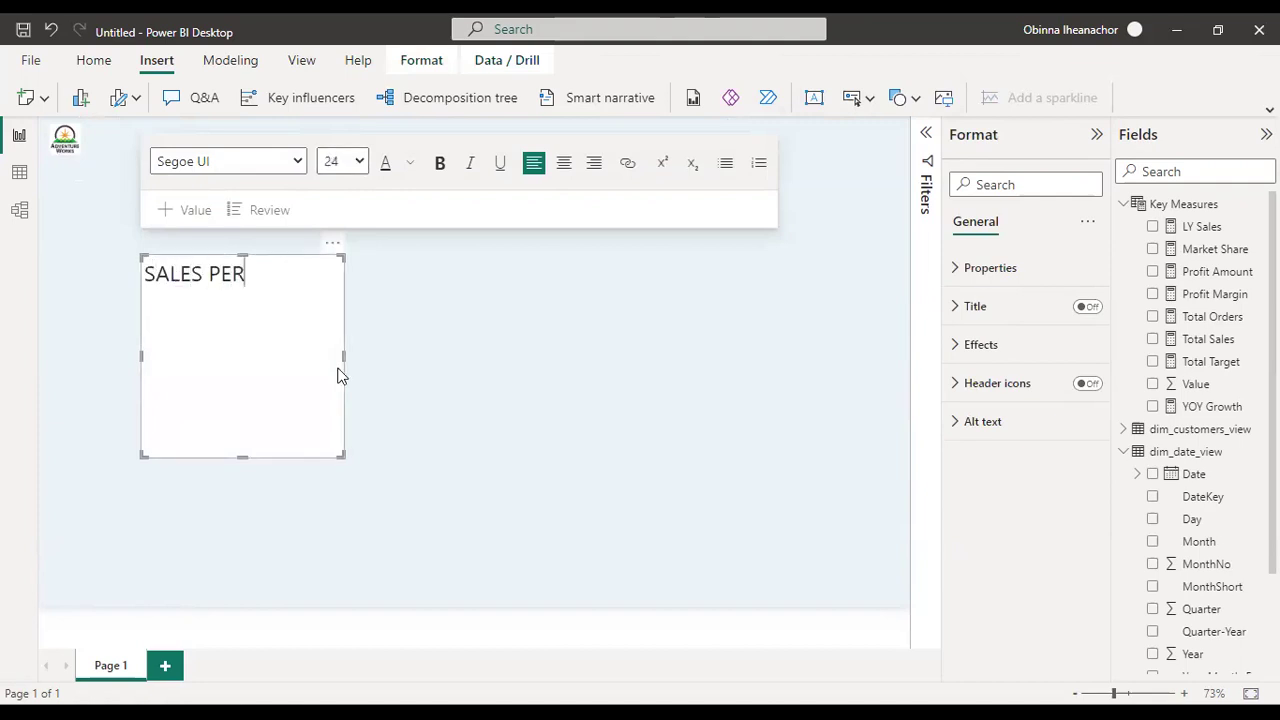
pyautogui.write('FORMANCE')
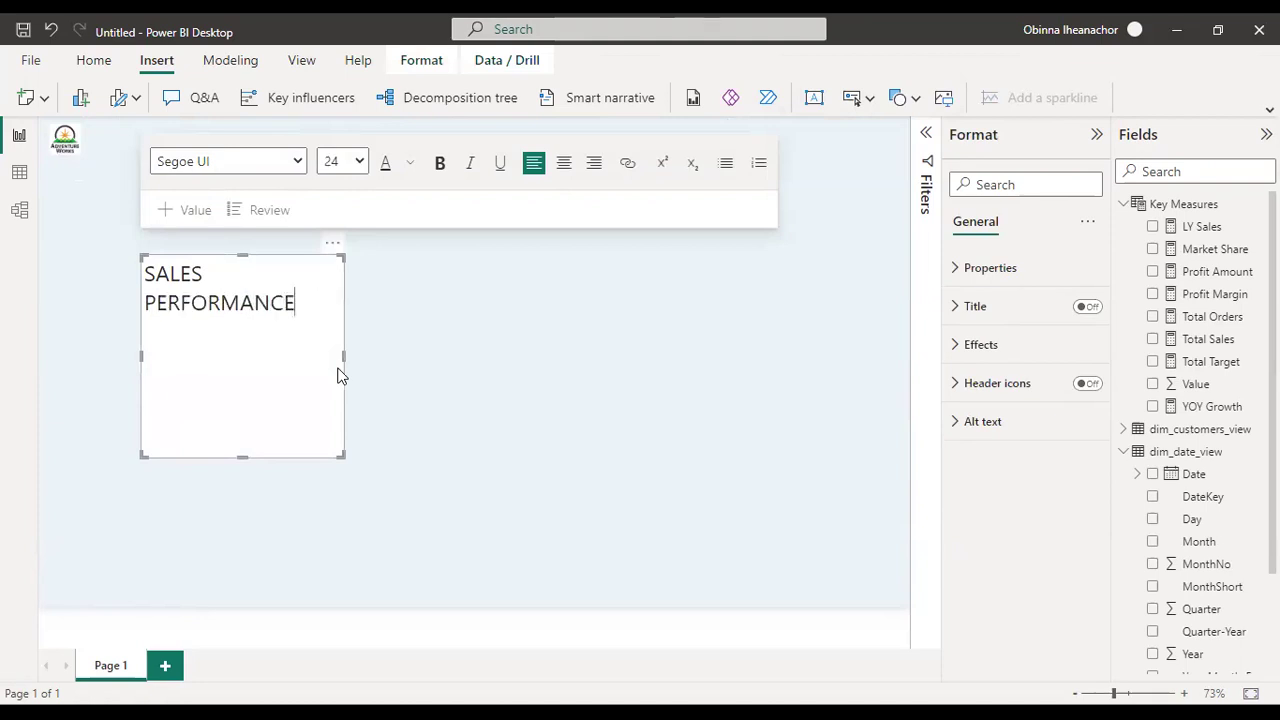
pyautogui.write(' DASHBOARD')
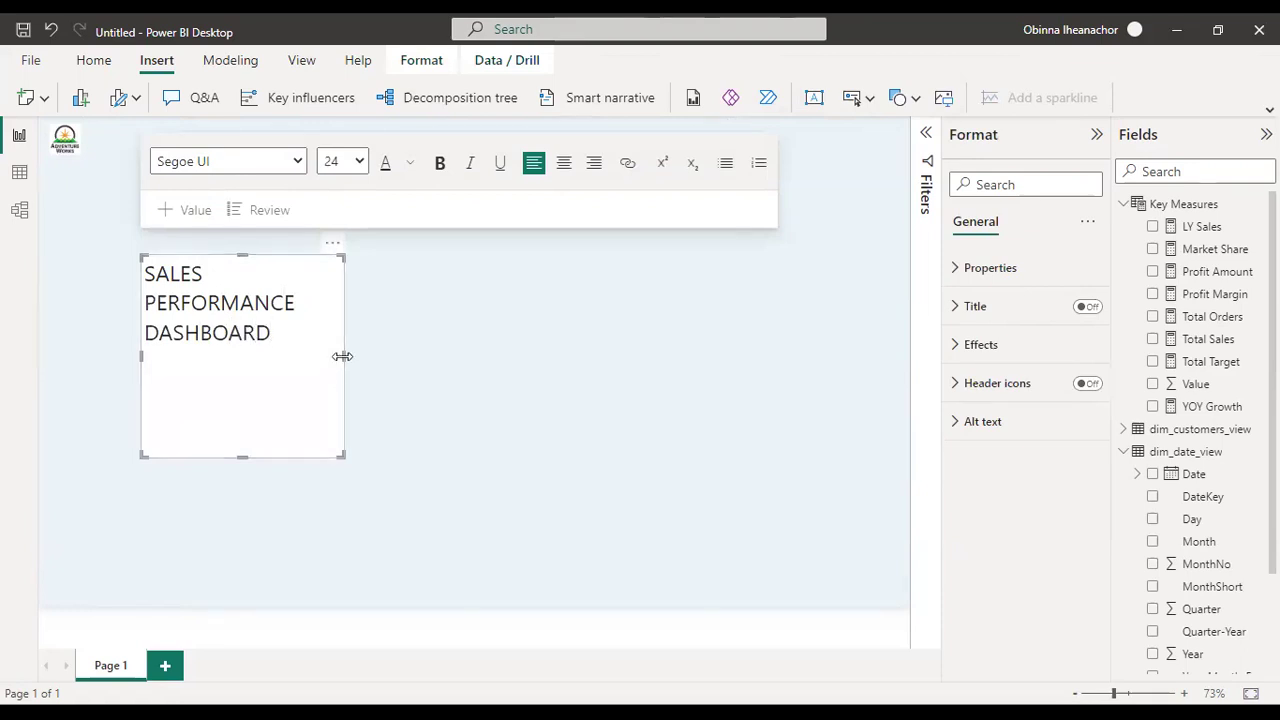
# Step: Widen the title text box until the title fits on one line, and make the whole title bold
pyautogui.moveTo(342, 356); pyautogui.dragTo(561, 357)
pyautogui.hotkey('ctrl', 'a')
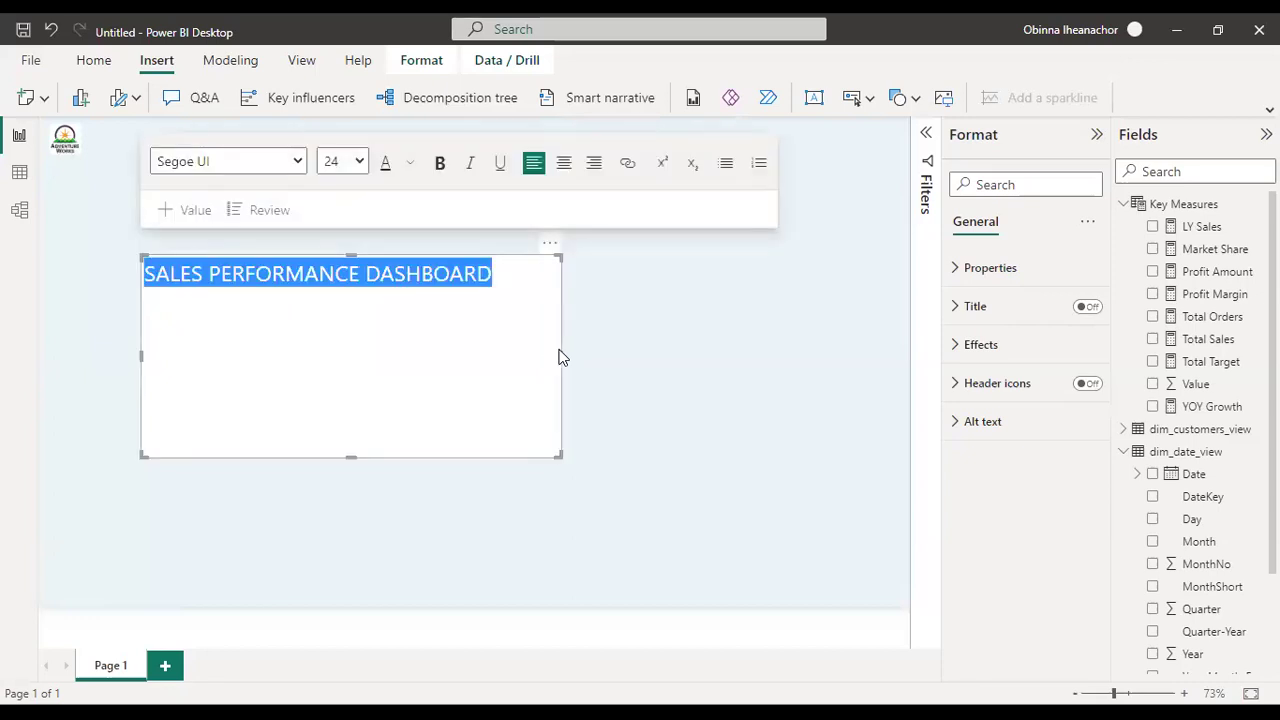
pyautogui.click(439, 163)
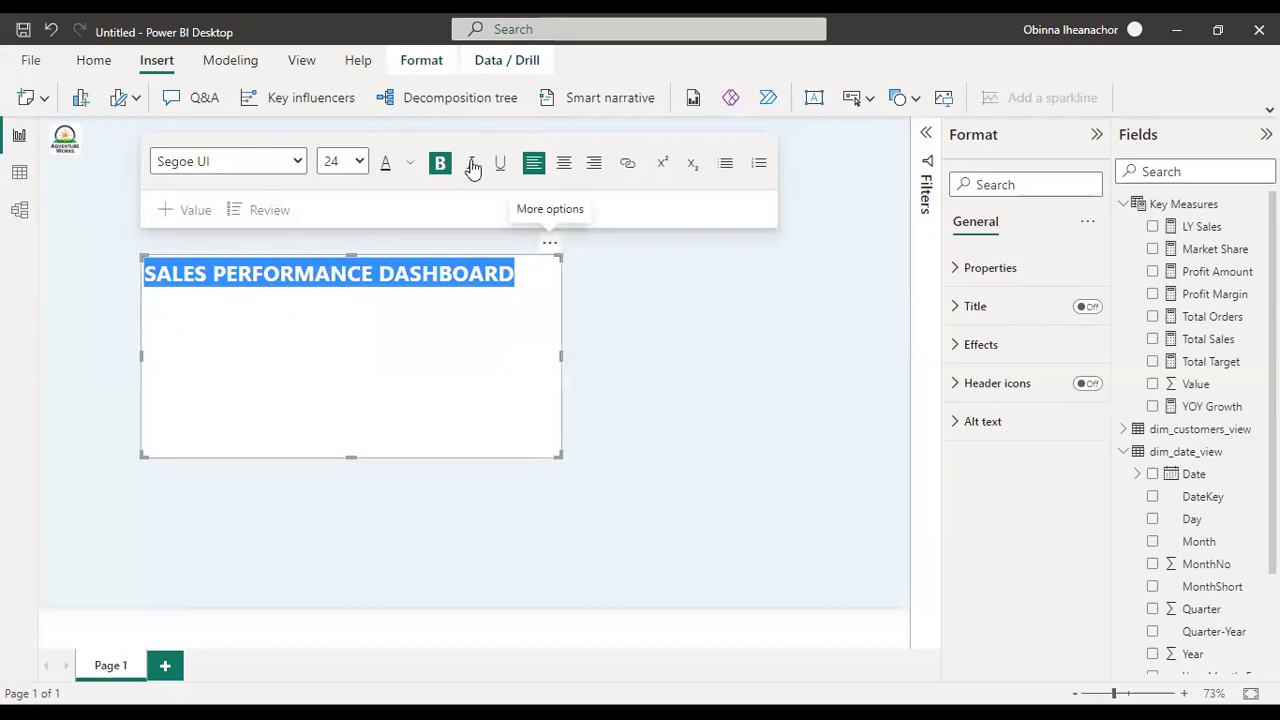
# Step: Move the title text box directly beside the logo and reduce its height and width to fit the text
pyautogui.moveTo(532, 250); pyautogui.dragTo(445, 135)
pyautogui.moveTo(517, 119)
pyautogui.mouseDown()
pyautogui.moveTo(443, 132)
pyautogui.moveTo(549, 112)
pyautogui.moveTo(500, 120)
pyautogui.mouseUp()
pyautogui.click(408, 258)
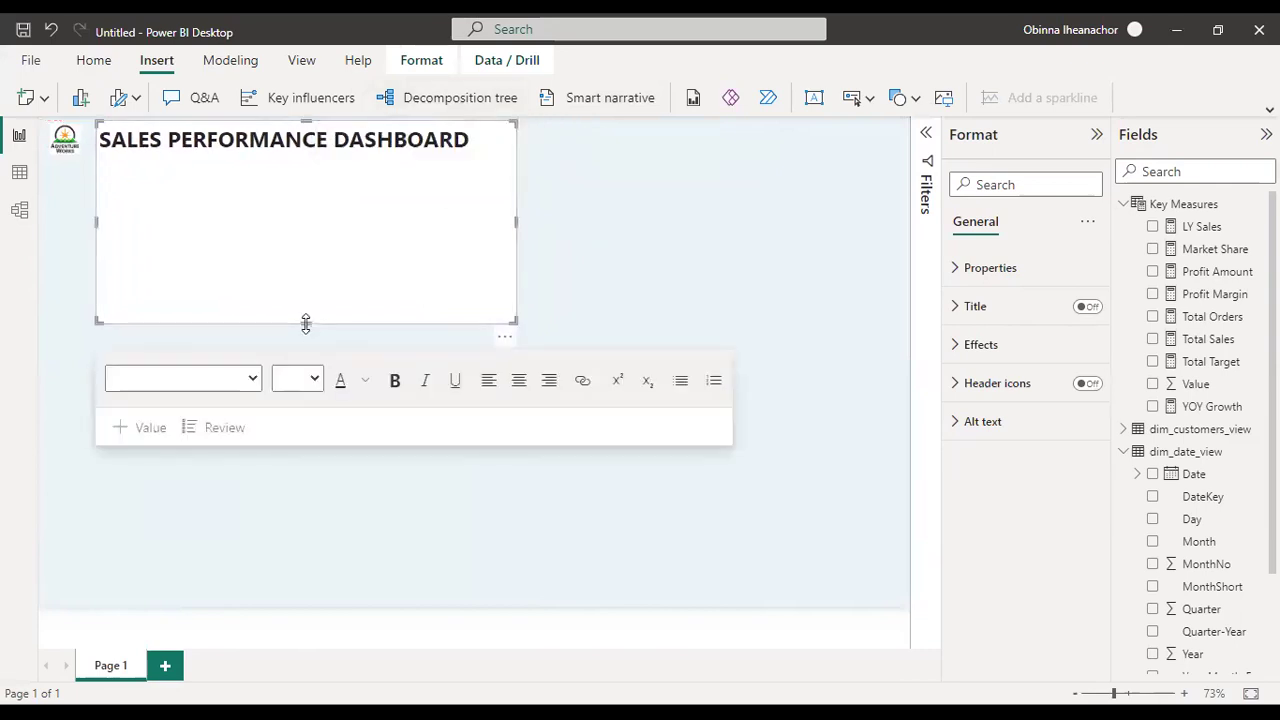
pyautogui.moveTo(306, 322); pyautogui.dragTo(296, 158)
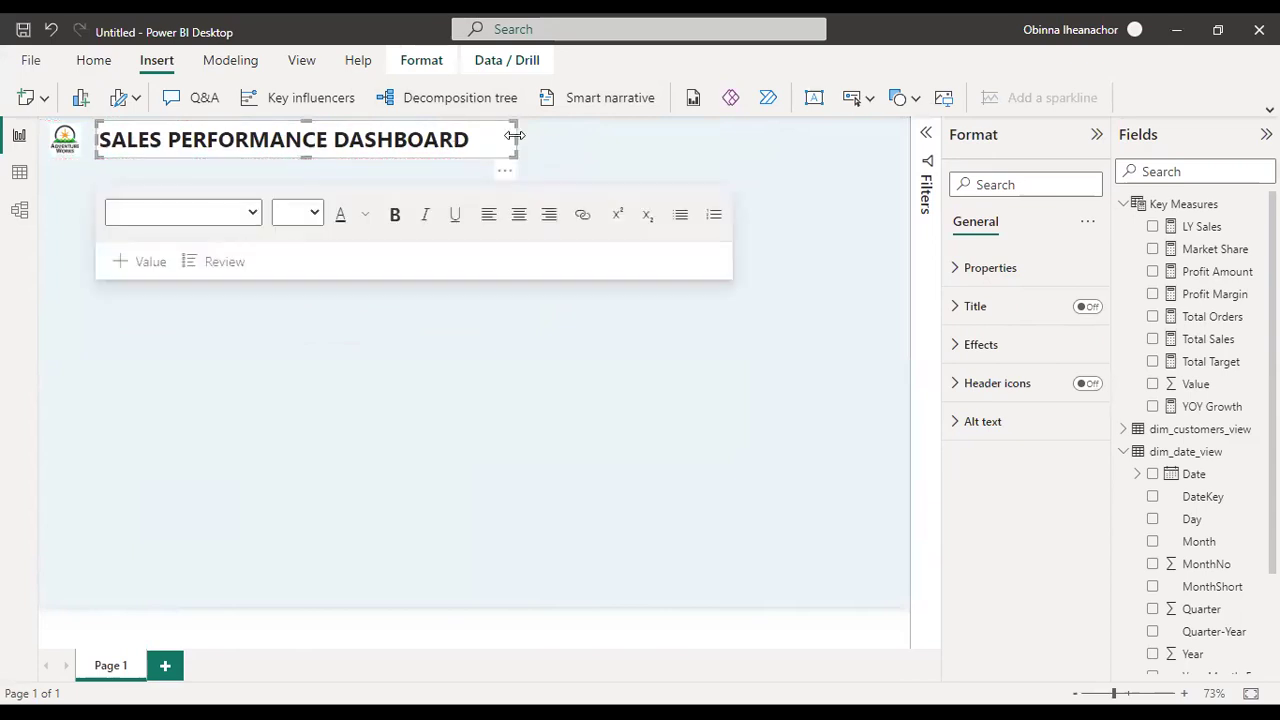
pyautogui.moveTo(515, 142); pyautogui.dragTo(480, 145)
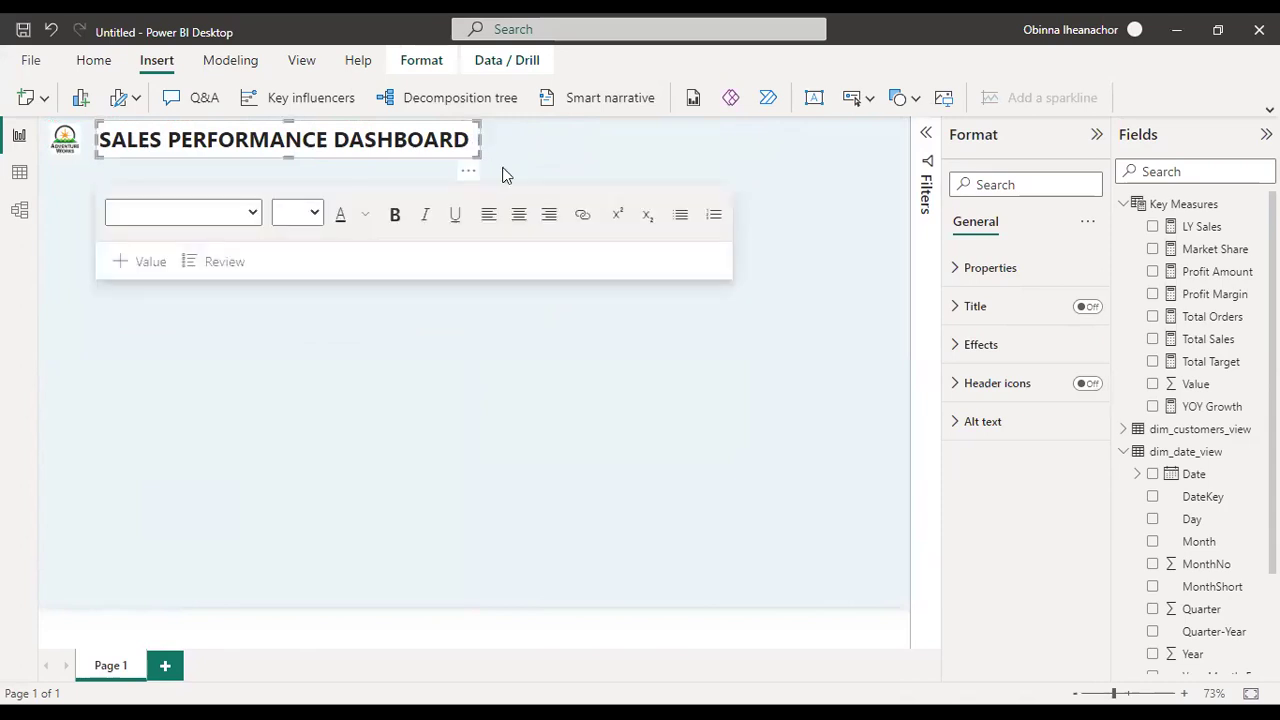
pyautogui.click(547, 383)
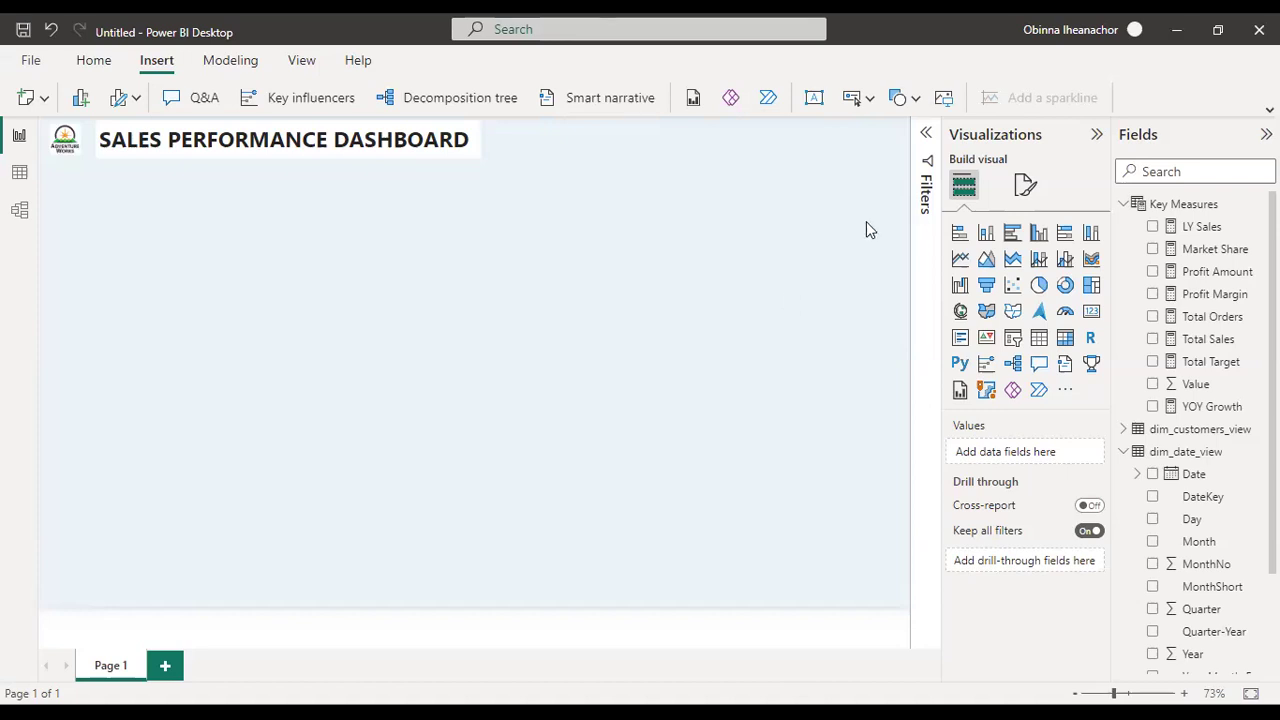
# Step: Insert a line and stacked column chart, sized as a wide, low rectangle in the page's upper right area below the title
pyautogui.click(1043, 260)
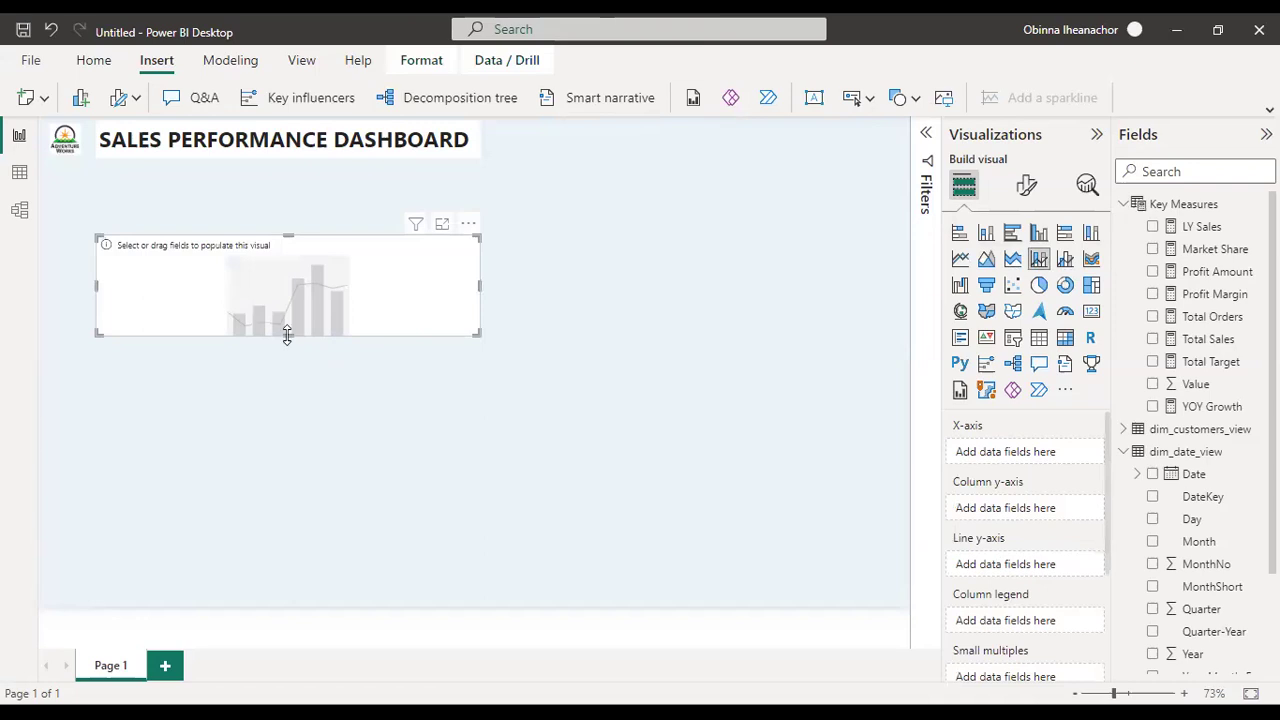
pyautogui.moveTo(287, 336); pyautogui.dragTo(270, 416)
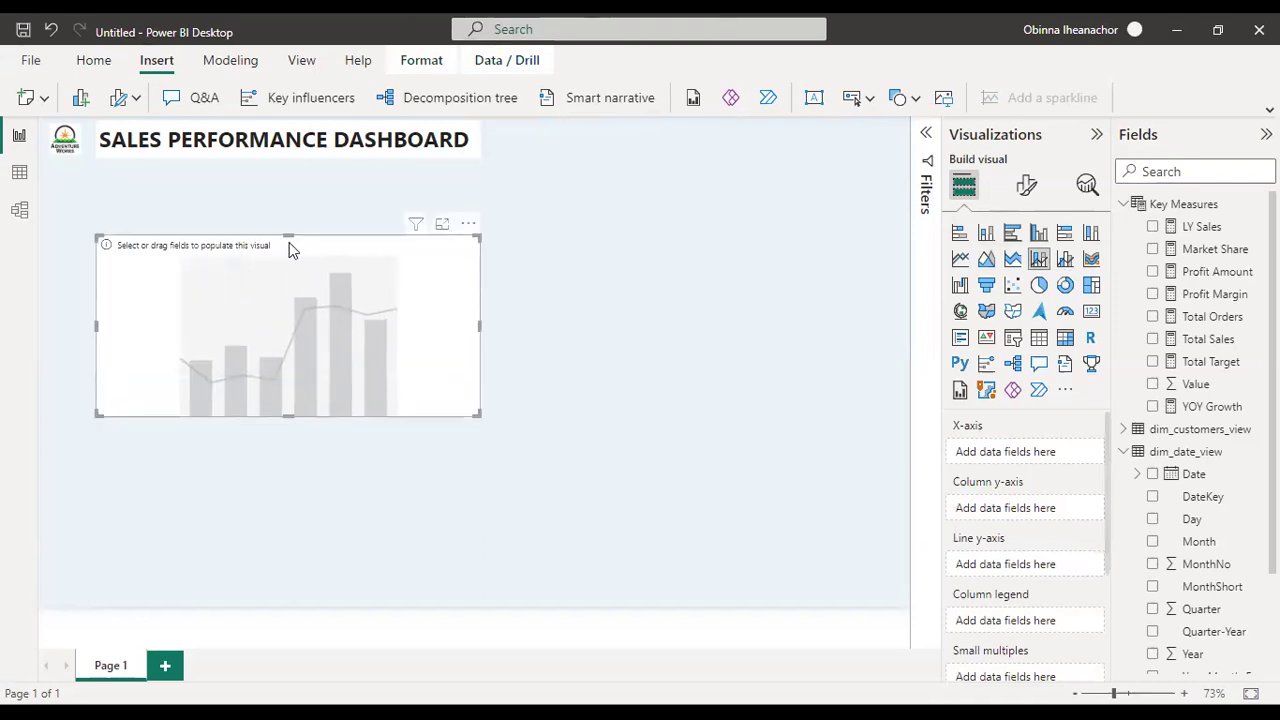
pyautogui.moveTo(286, 230); pyautogui.dragTo(281, 176)
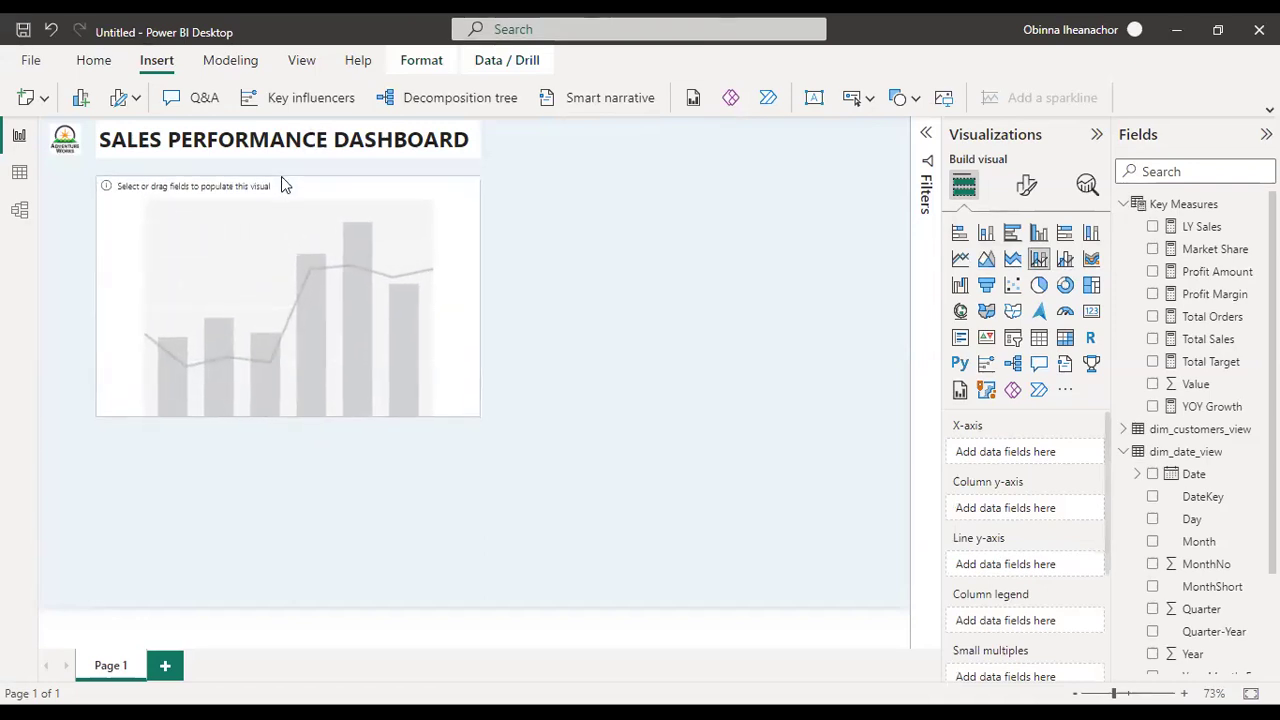
pyautogui.moveTo(472, 168); pyautogui.dragTo(646, 162)
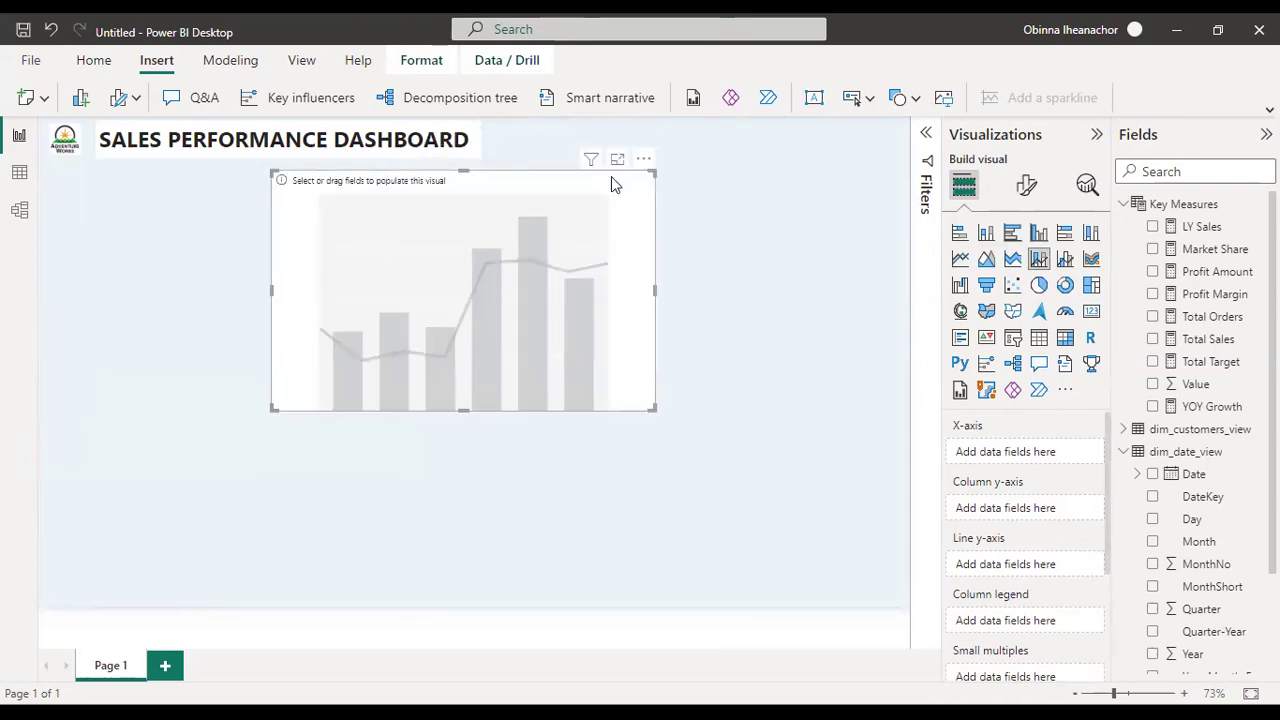
pyautogui.moveTo(785, 174); pyautogui.dragTo(805, 181)
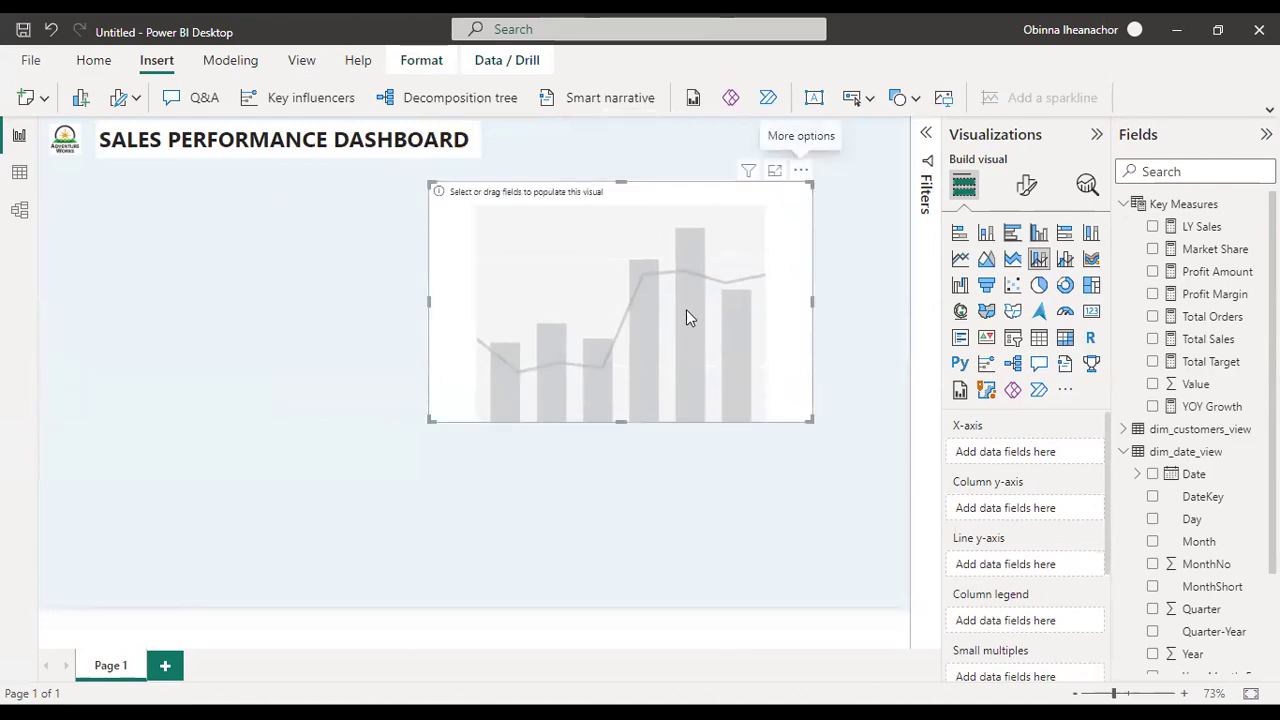
pyautogui.moveTo(620, 413); pyautogui.dragTo(645, 336)
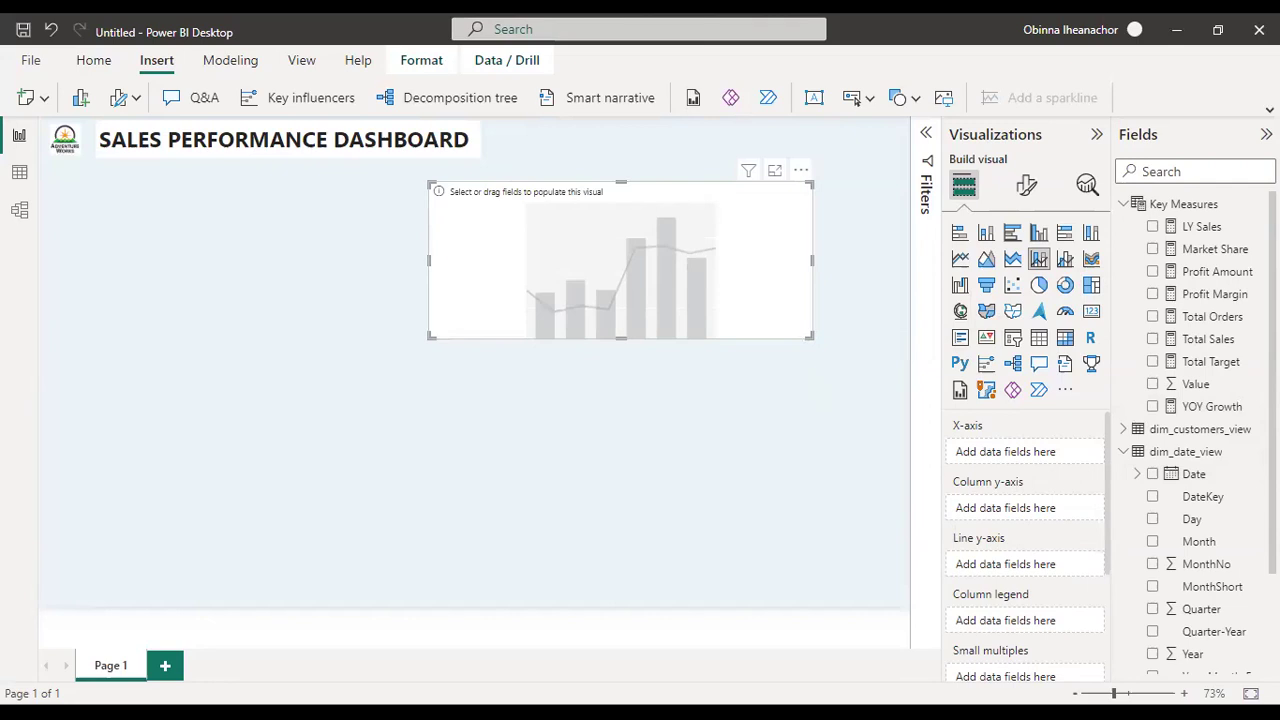
# Step: Add Year_Month_Eng from dim_date_view as the combo chart's X-axis
pyautogui.scroll(-3, 1155, 560)
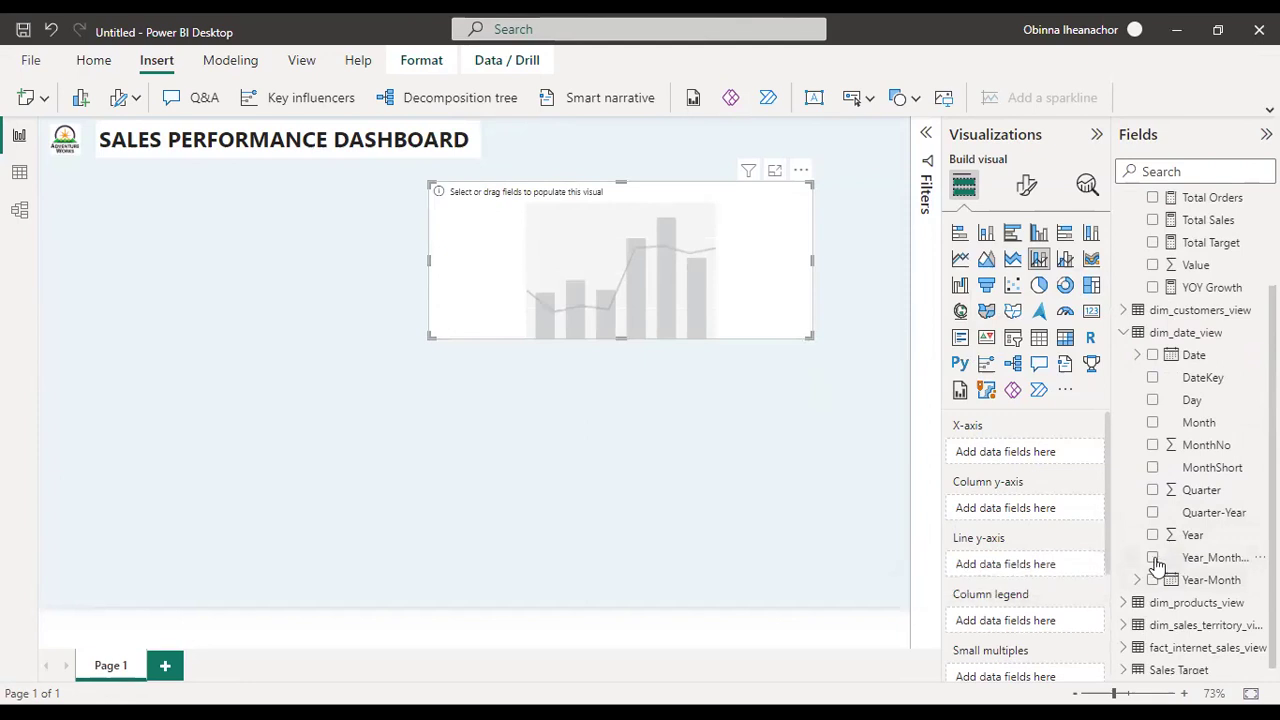
pyautogui.click(1153, 558)
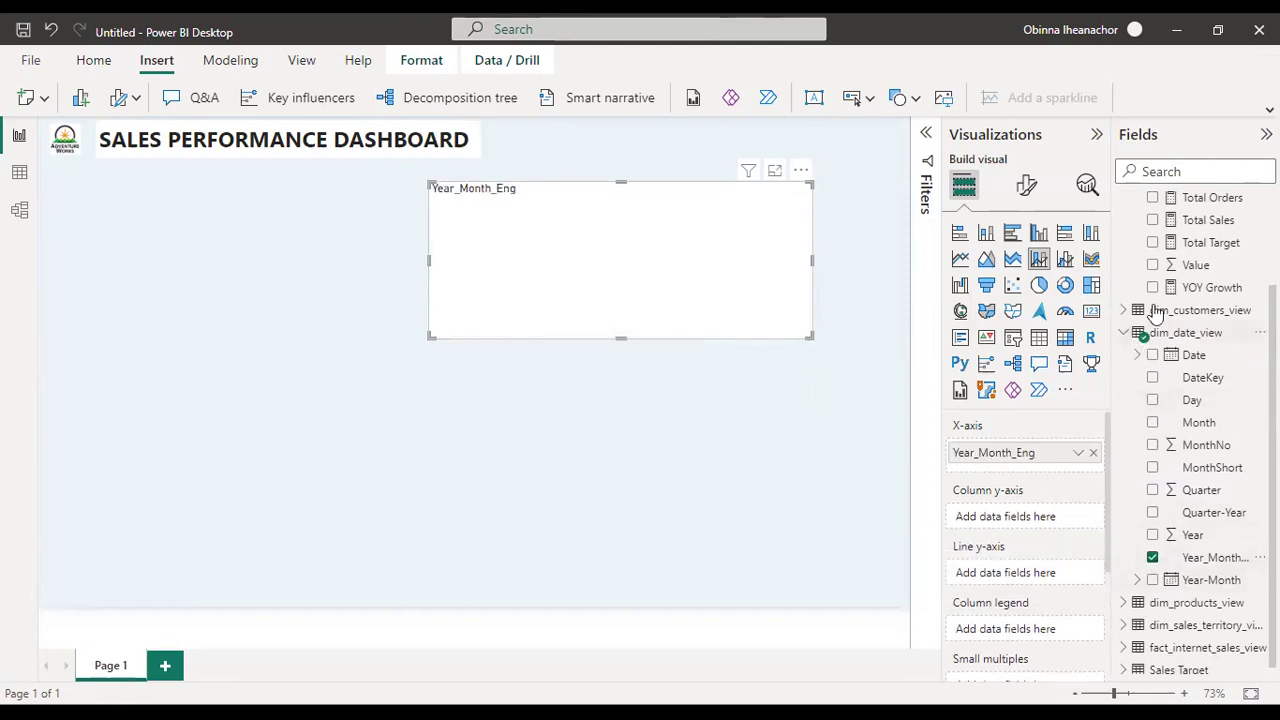
pyautogui.scroll(3, 1160, 330)
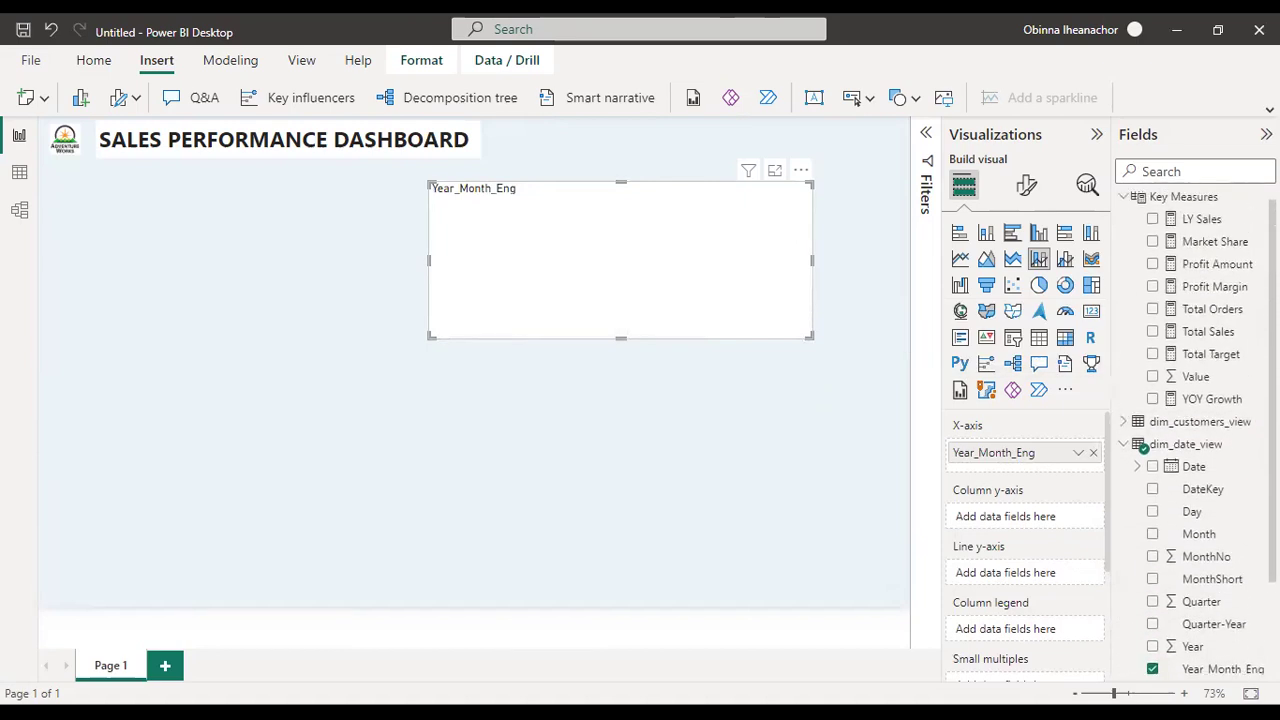
# Step: Add the Total Sales measure to the combo chart's columns, widen the chart to the page's right edge and increase its height
pyautogui.click(1153, 340)
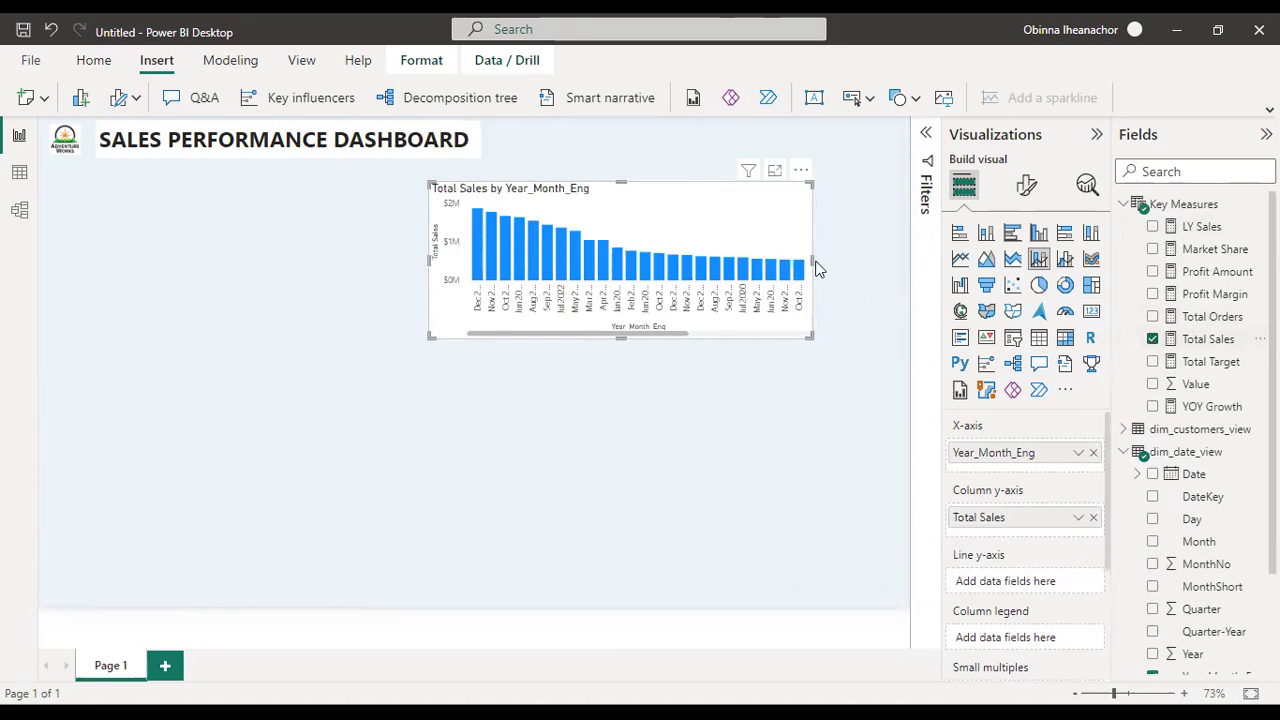
pyautogui.moveTo(812, 261); pyautogui.dragTo(910, 266)
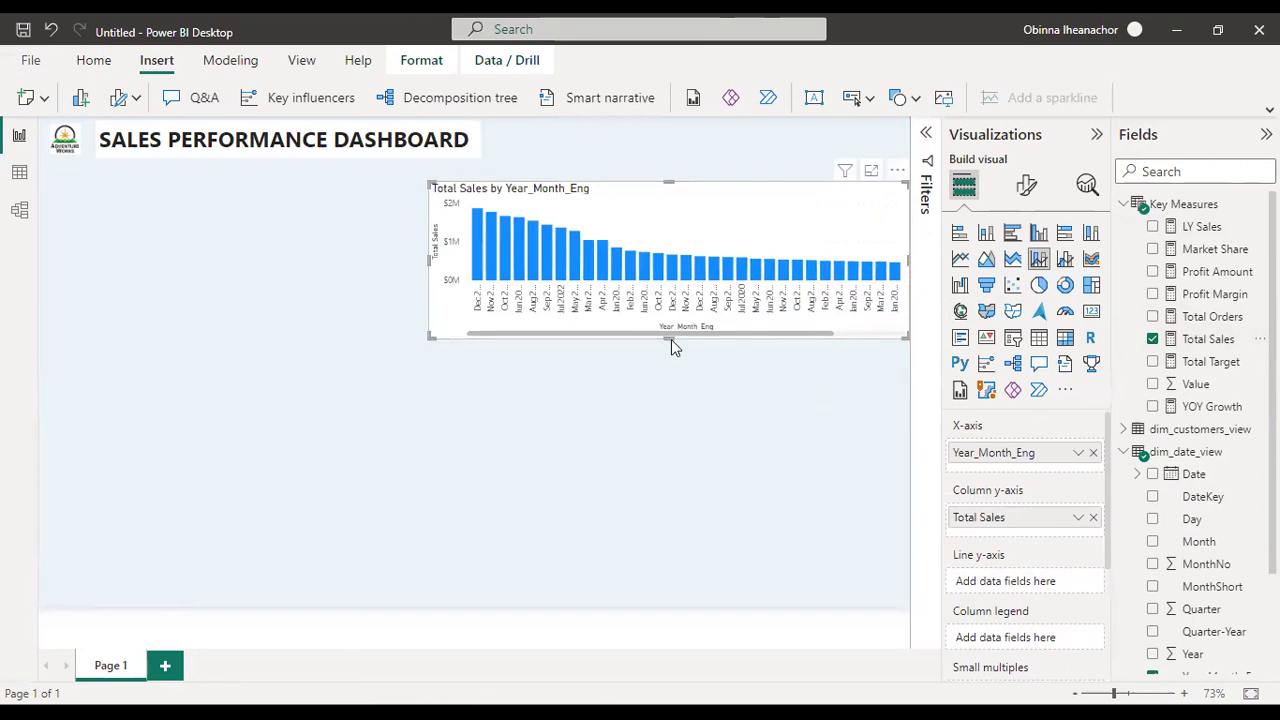
pyautogui.moveTo(669, 340); pyautogui.dragTo(667, 432)
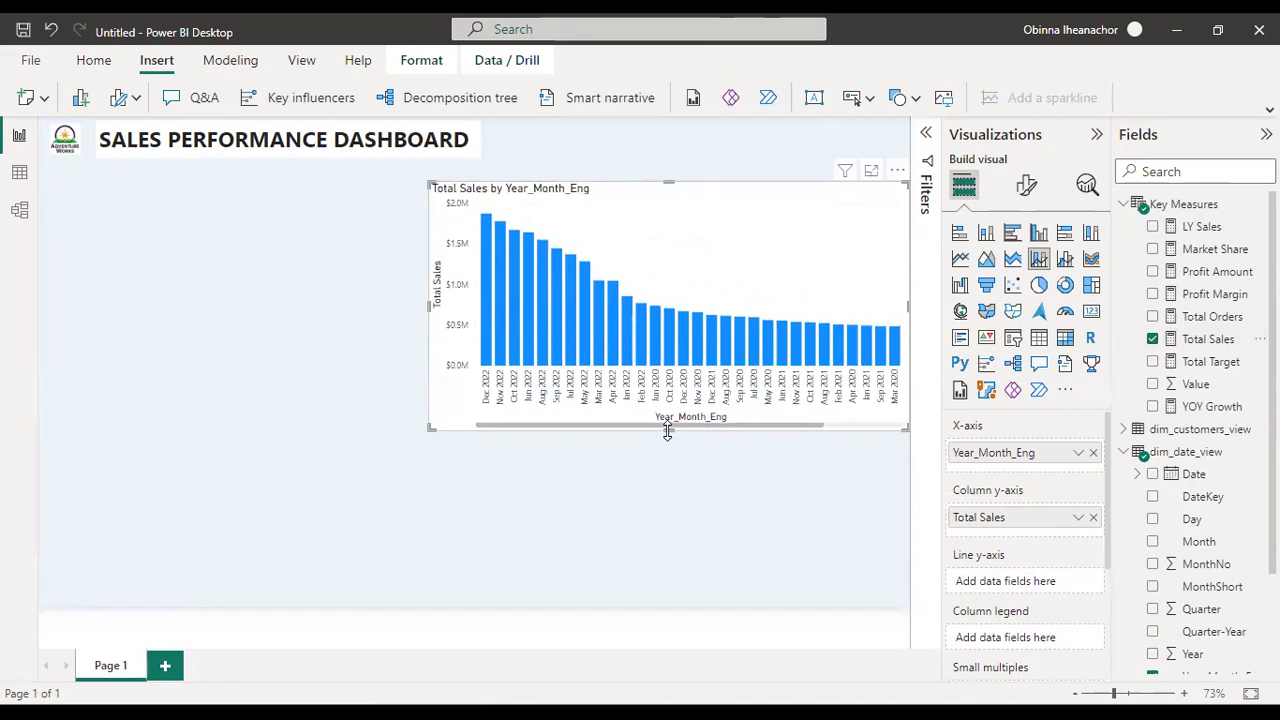
# Step: Sort the Year_Month_Eng column of dim_date_view by the Year-Month column
pyautogui.click(1096, 136)
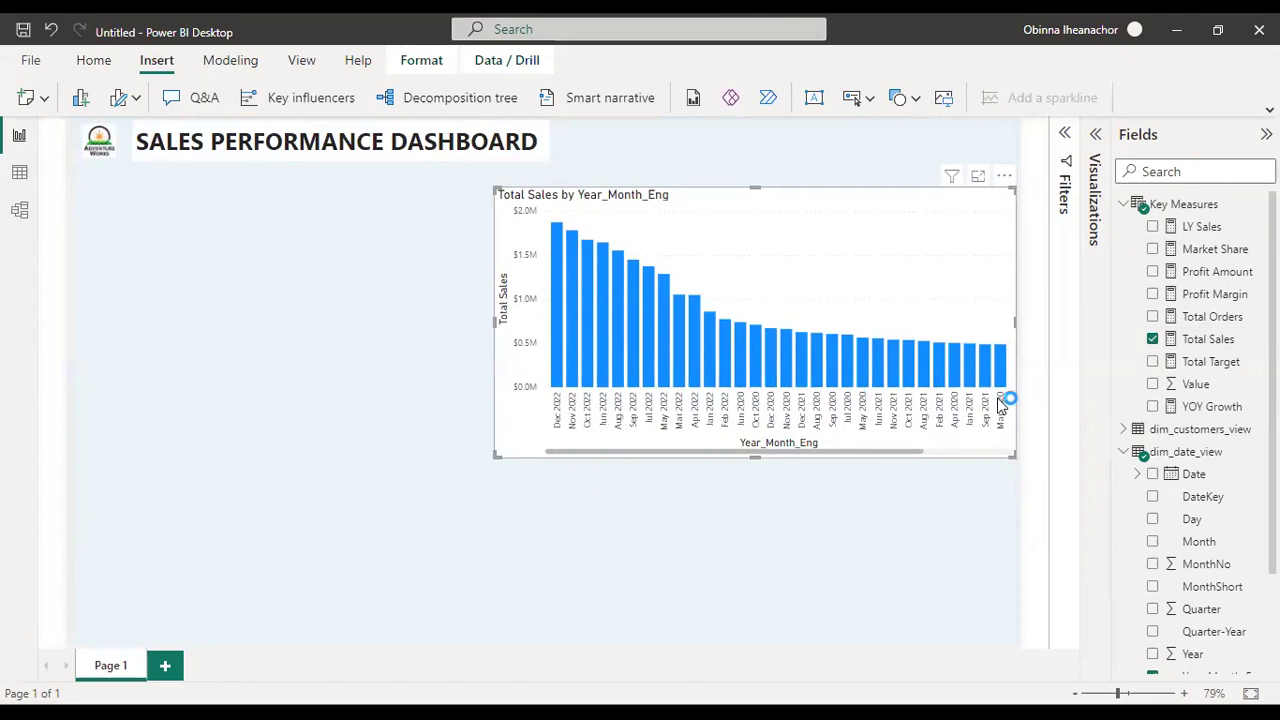
pyautogui.scroll(-3, 1255, 505)
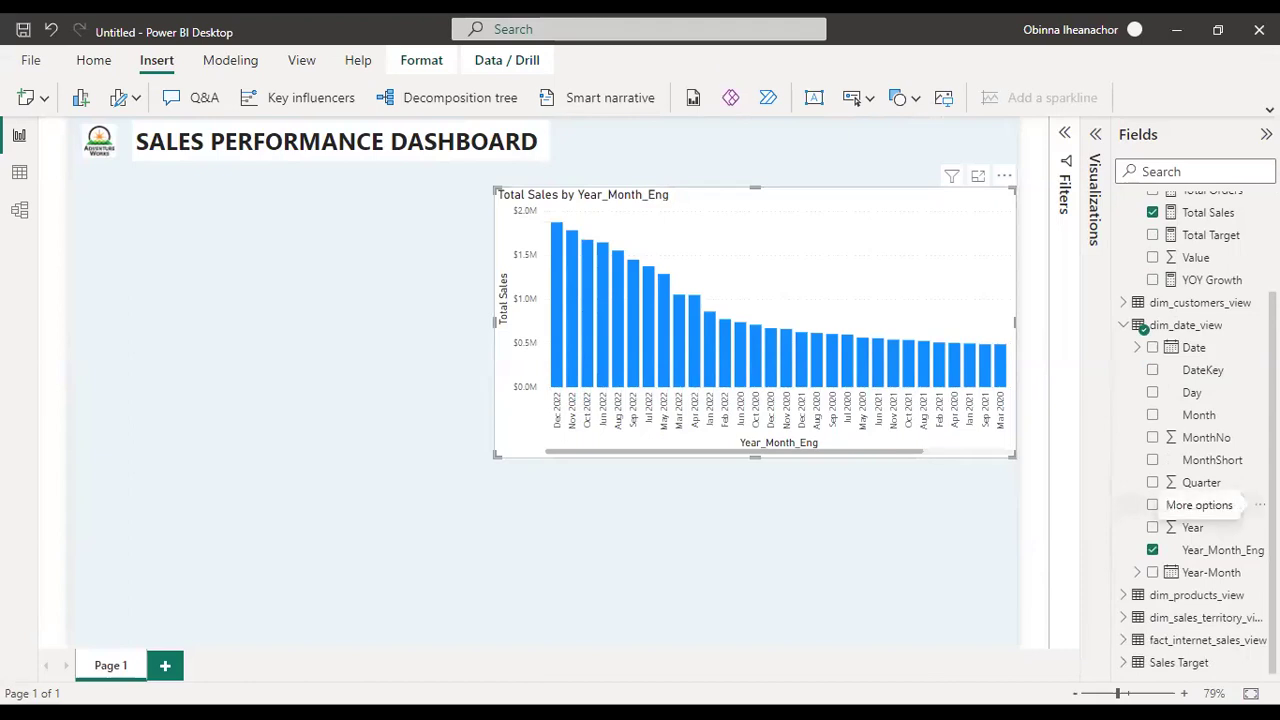
pyautogui.click(1200, 555)
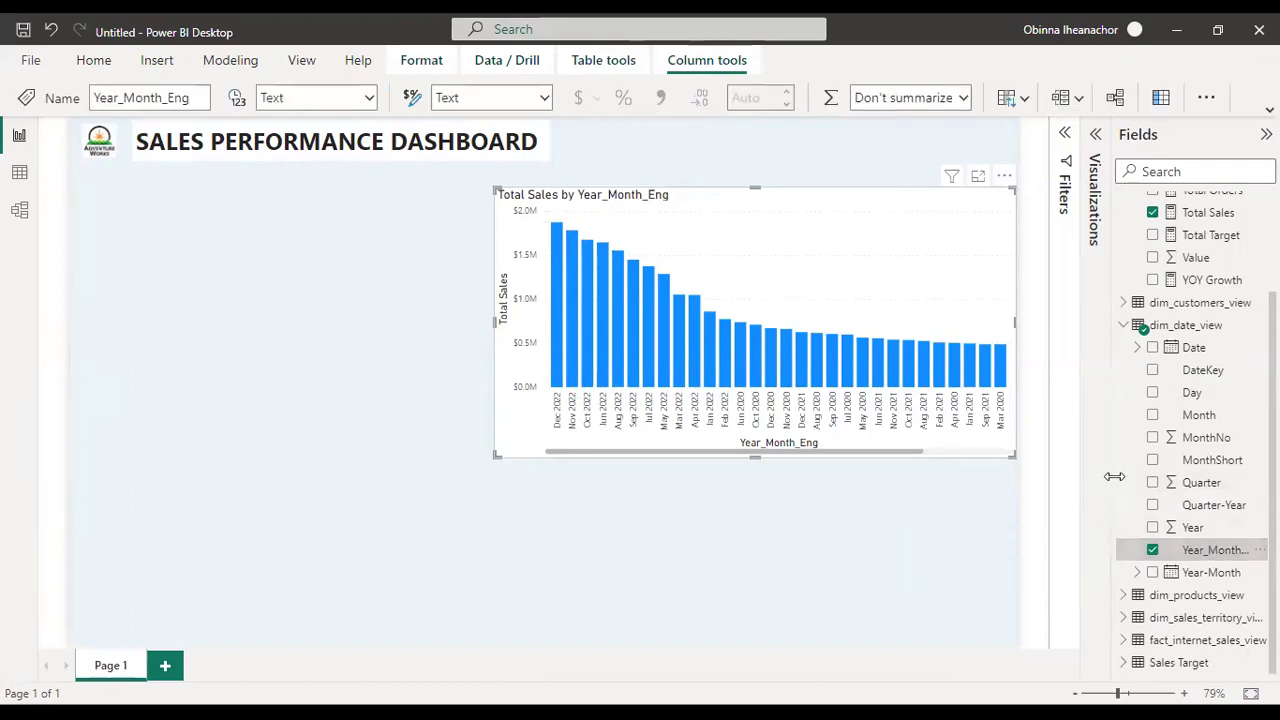
pyautogui.moveTo(1097, 478); pyautogui.dragTo(1069, 486)
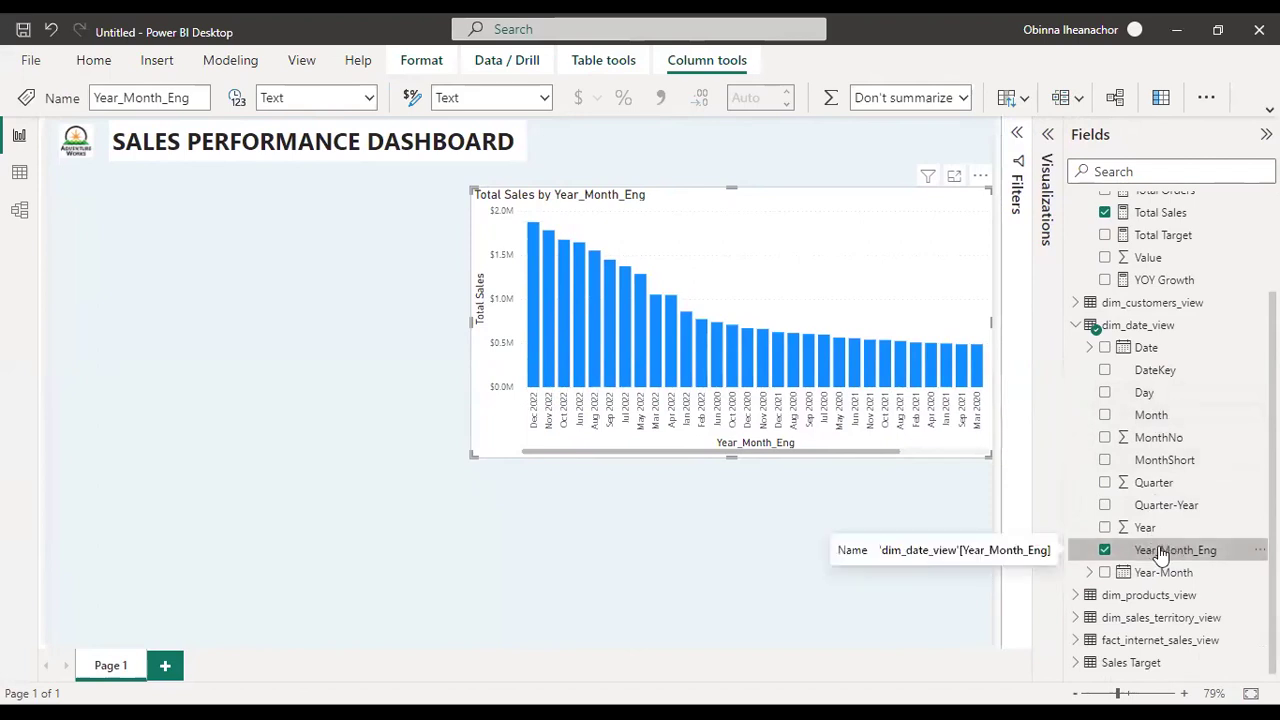
pyautogui.click(1023, 98)
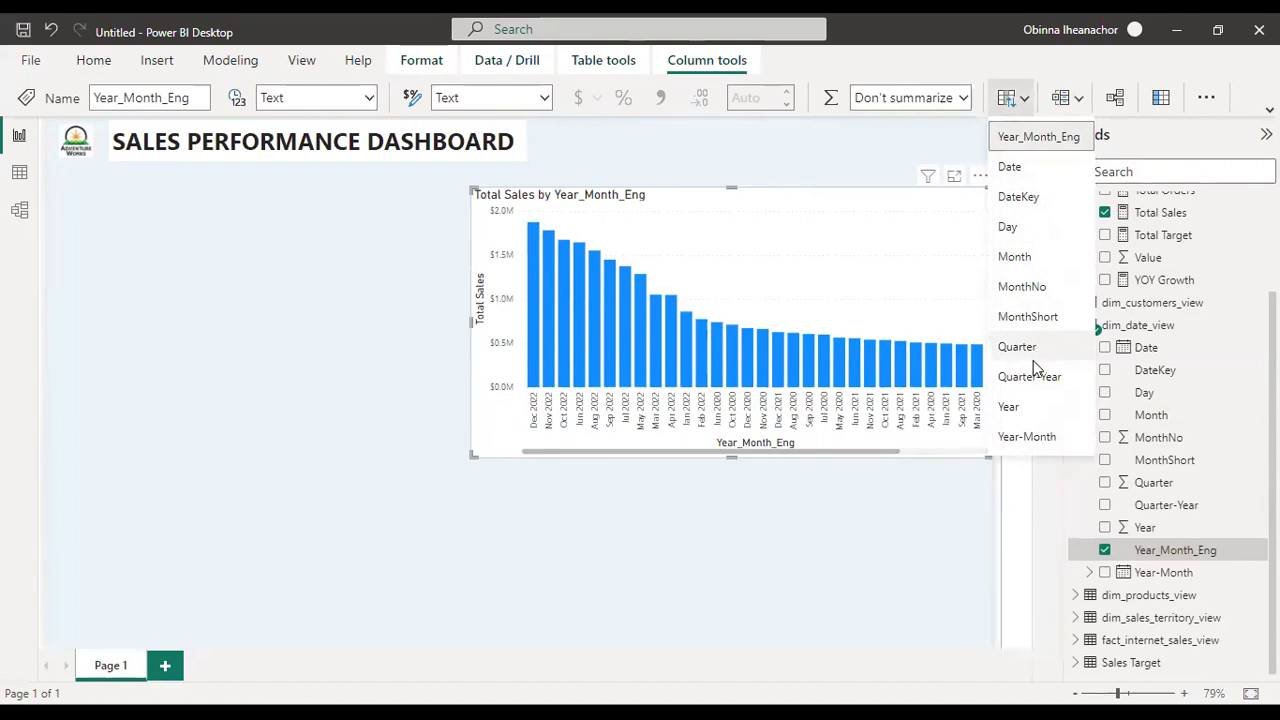
pyautogui.click(1030, 437)
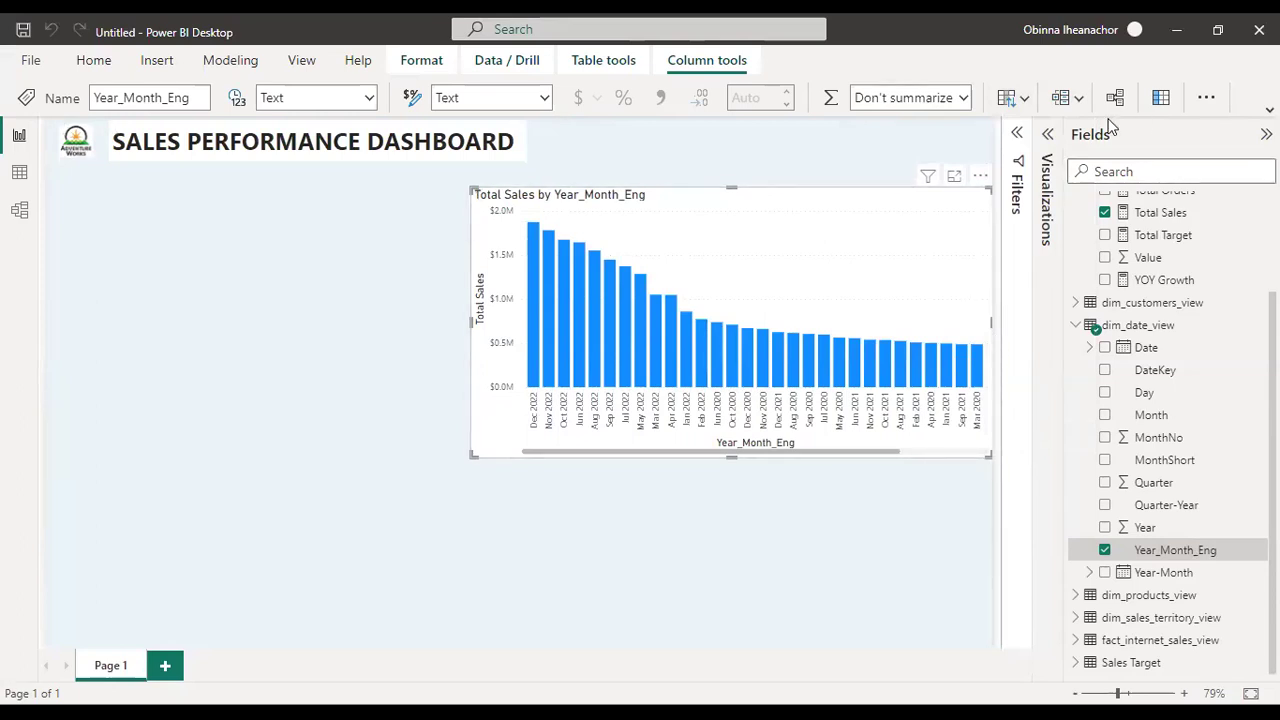
# Step: Remove Year_Month_Eng from the combo chart's X-axis and add it again to apply the new sort order
pyautogui.click(1045, 137)
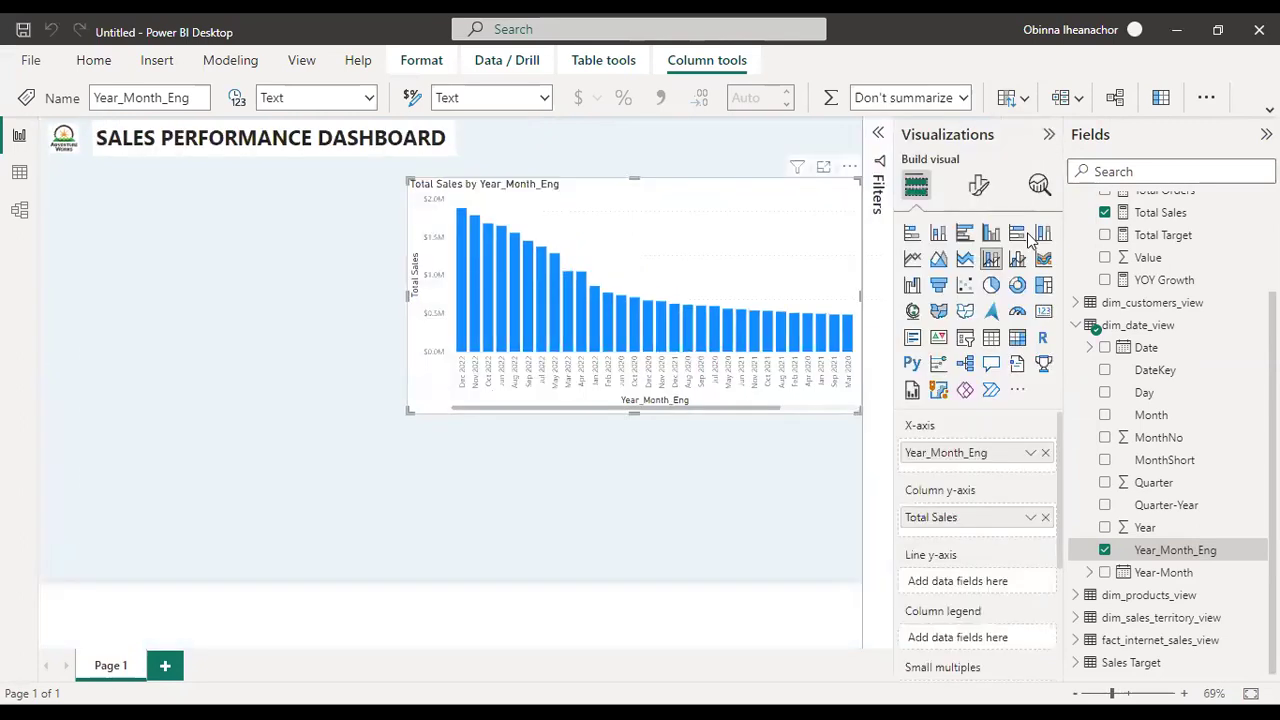
pyautogui.click(1045, 454)
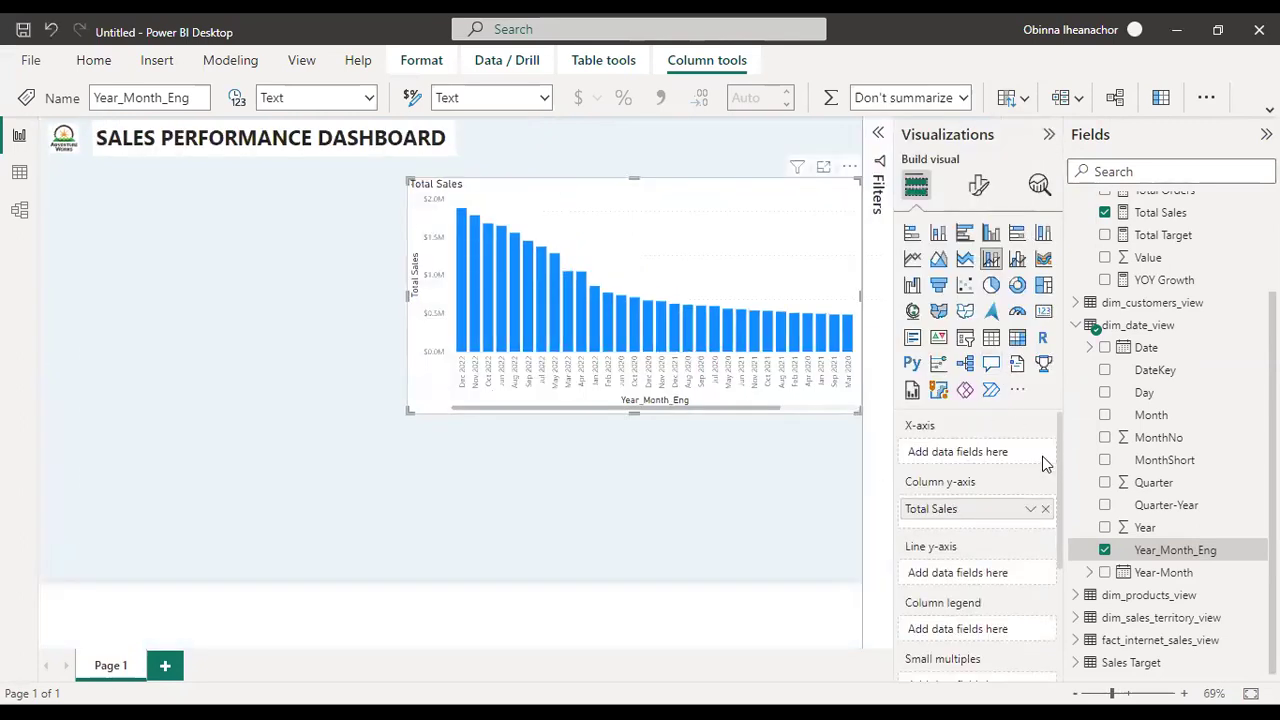
pyautogui.click(1105, 550)
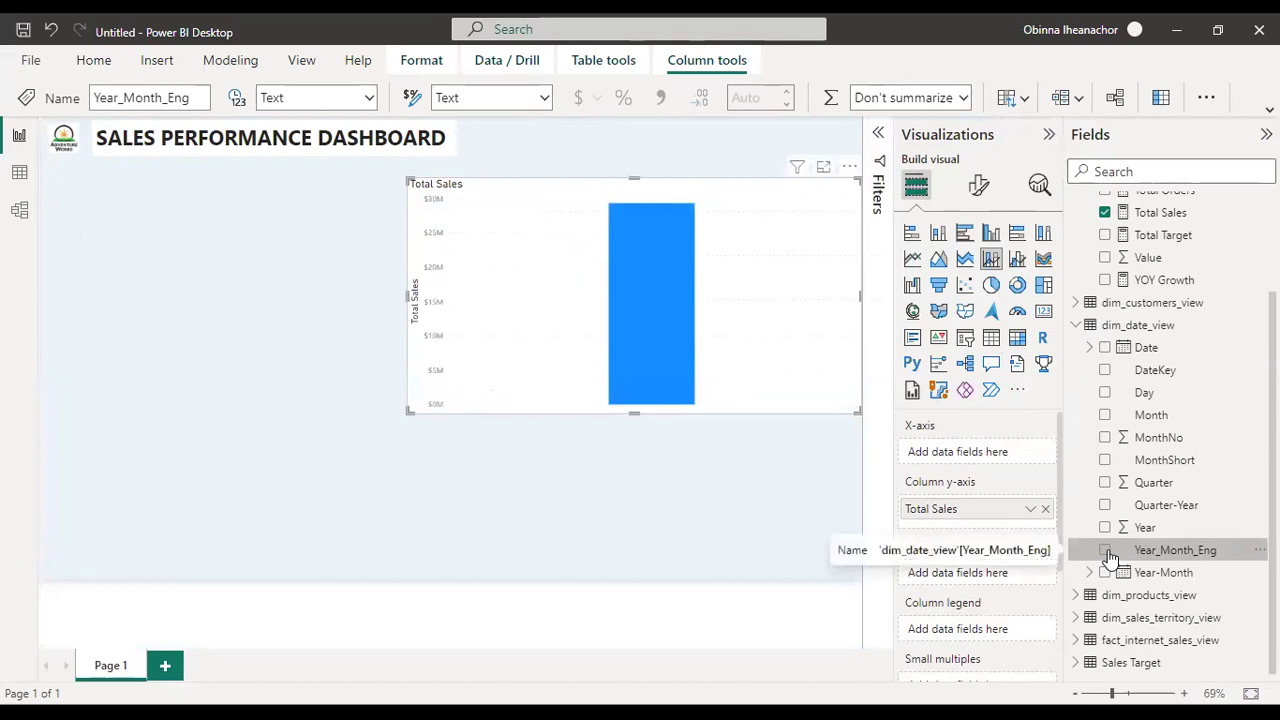
pyautogui.click(1105, 550)
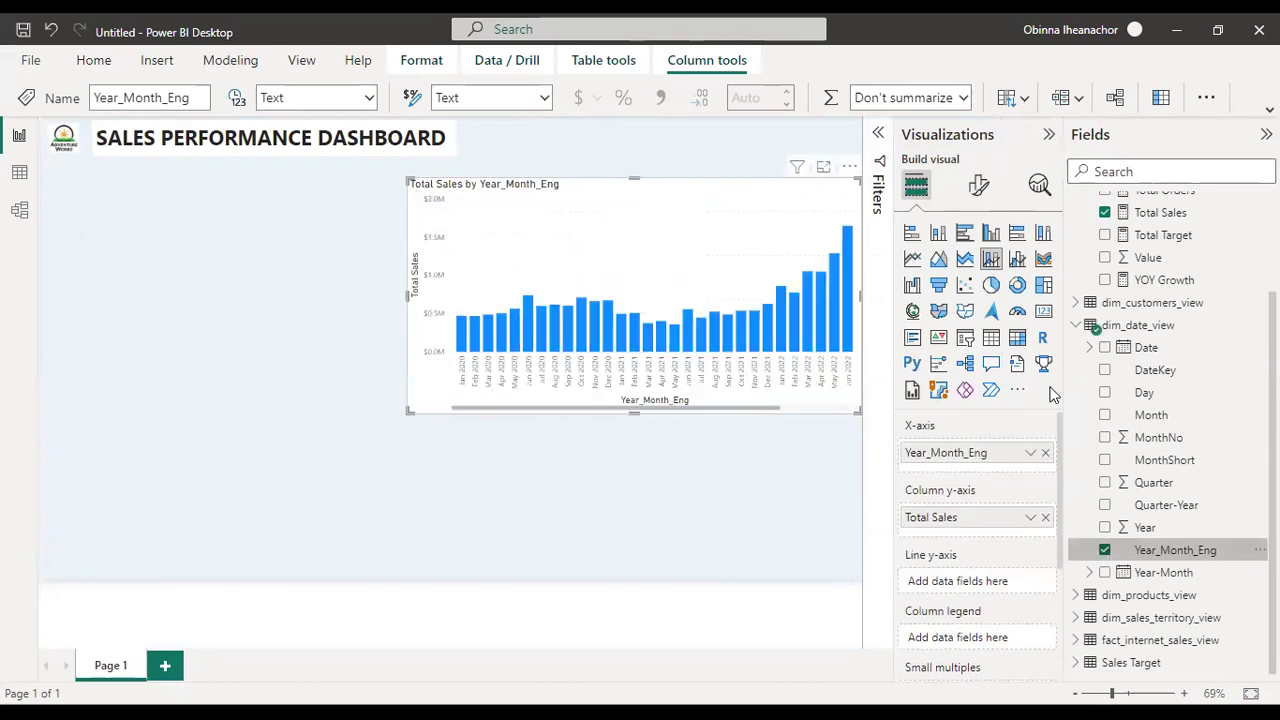
pyautogui.click(1049, 135)
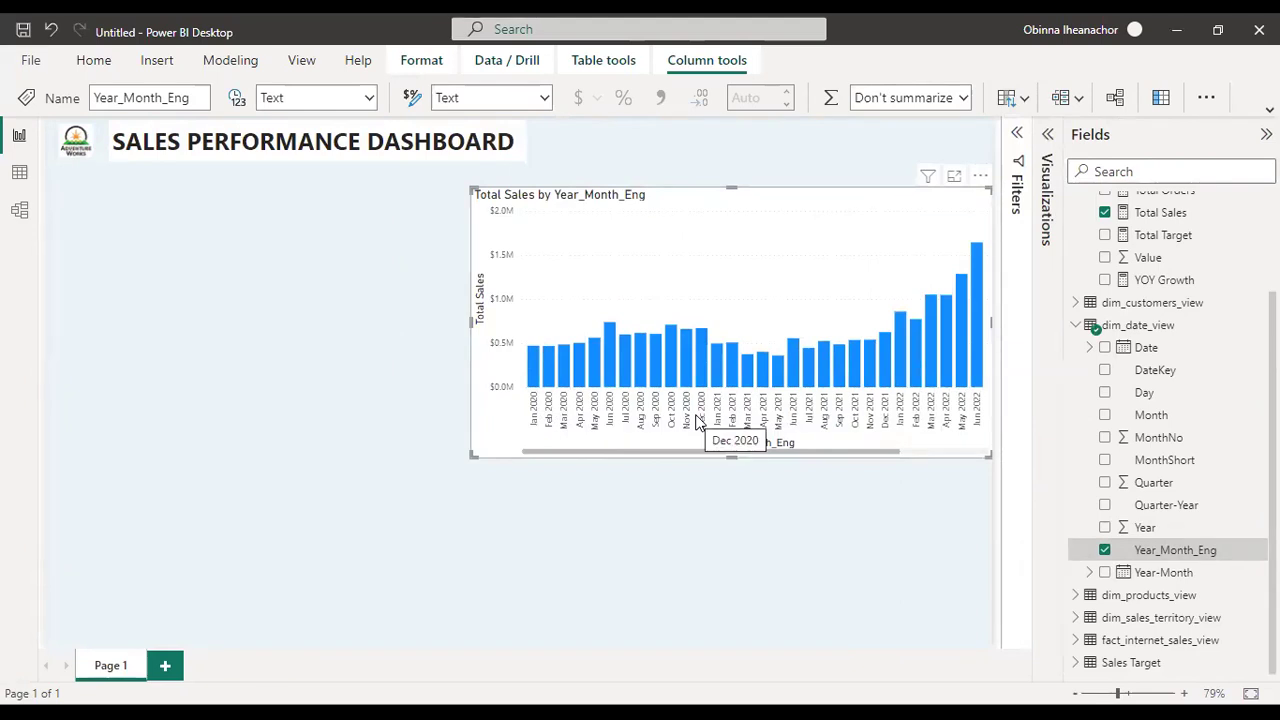
# Step: Move Total Sales to the combo chart's line y-axis and add YOY Growth as its column y-axis
pyautogui.click(1047, 135)
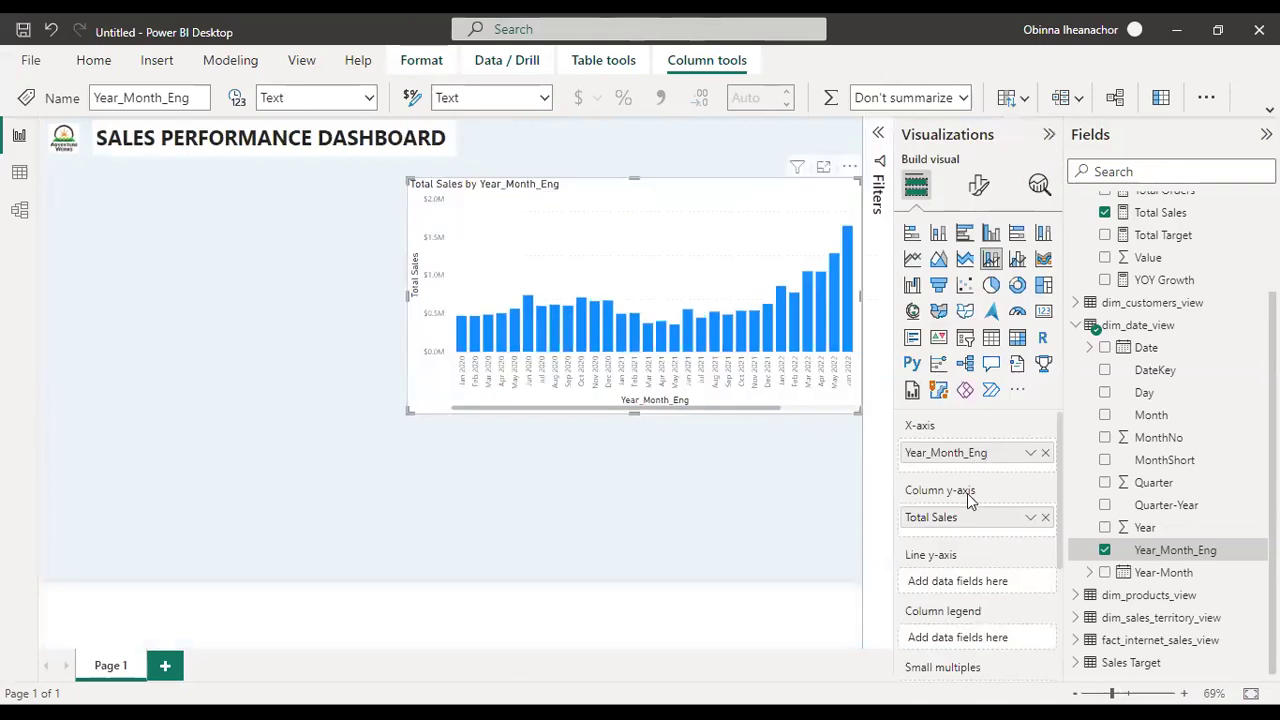
pyautogui.moveTo(928, 538); pyautogui.dragTo(958, 585)
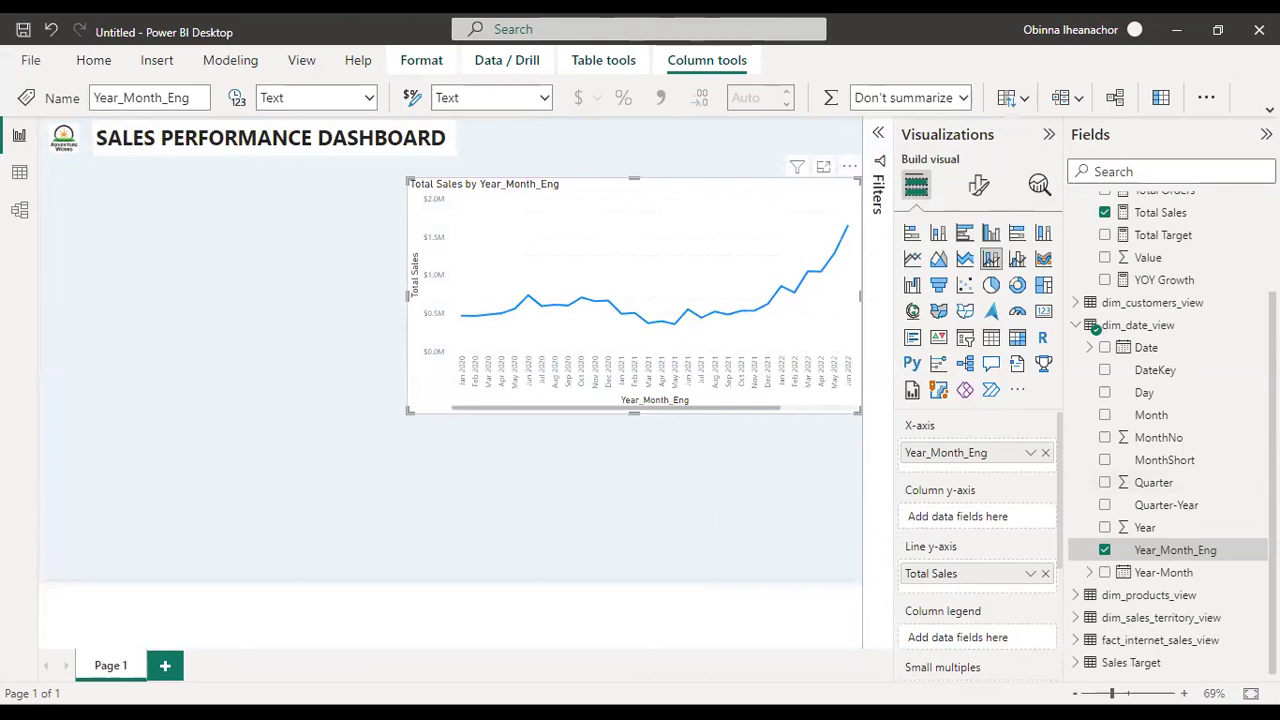
pyautogui.scroll(3, 1168, 430)
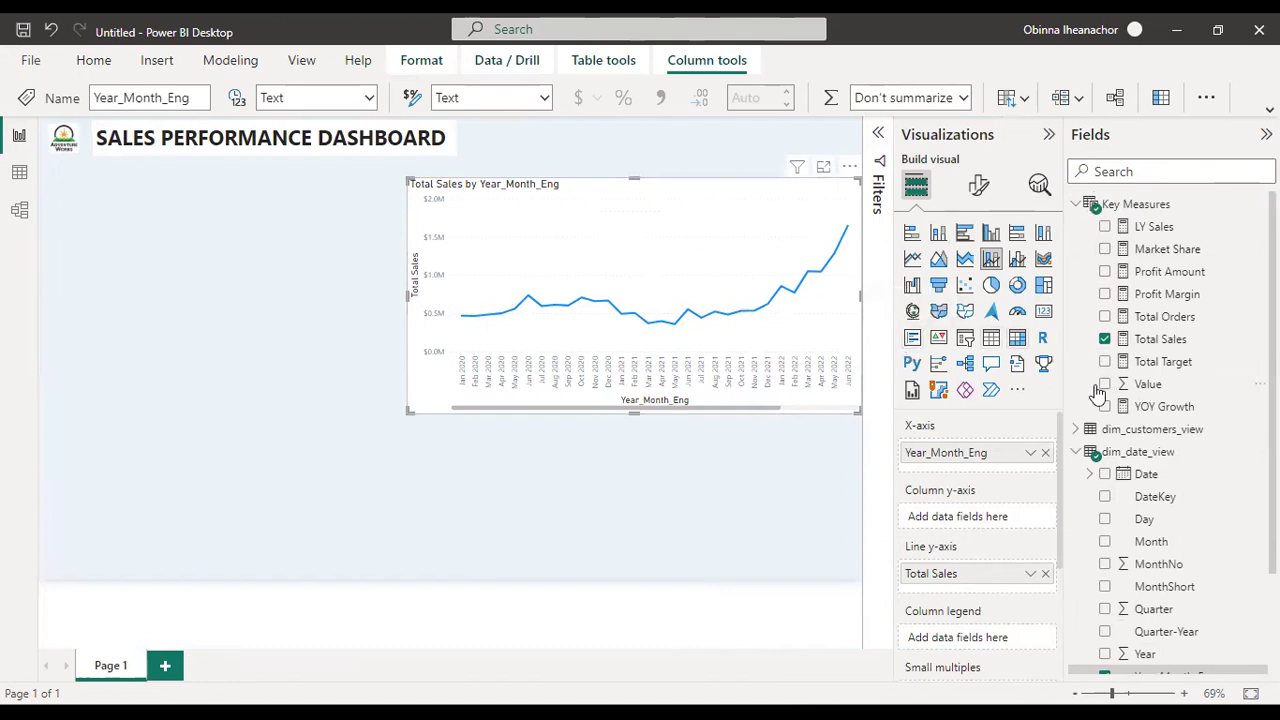
pyautogui.moveTo(1160, 412); pyautogui.dragTo(977, 519)
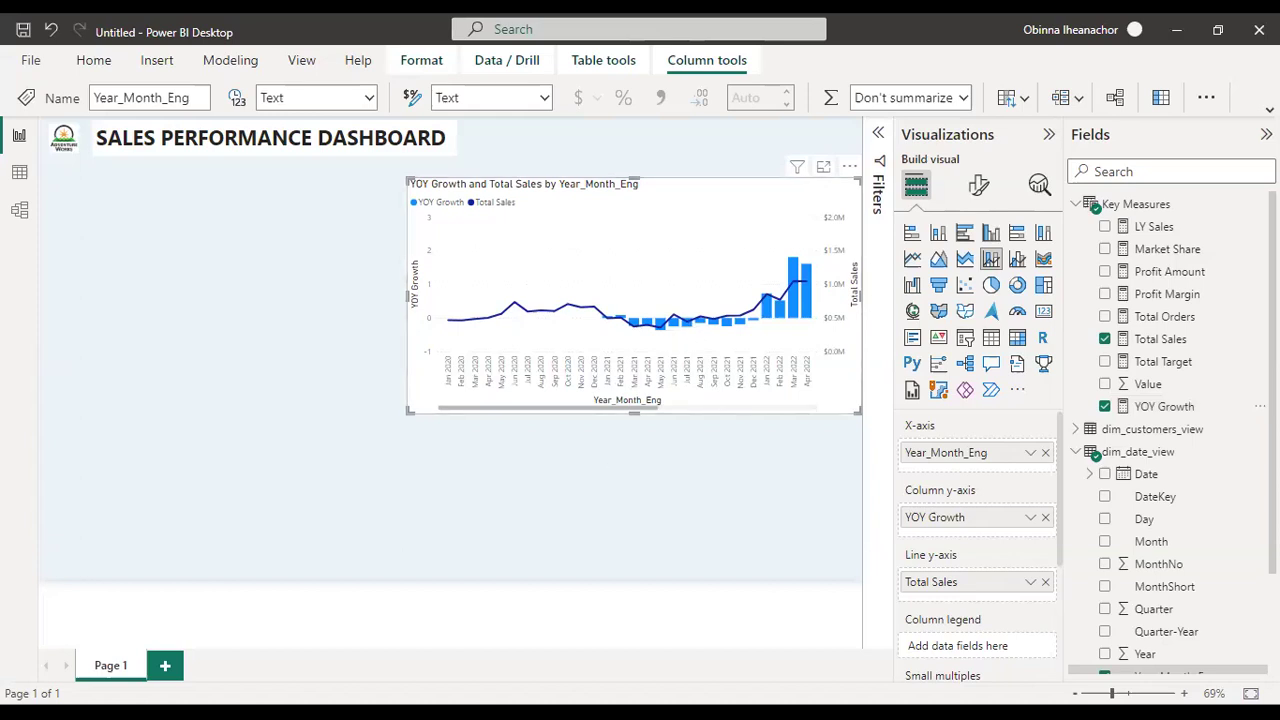
# Step: Enlarge the combo chart by extending its lower-left corner outward toward the page's left and bottom edges
pyautogui.press('Escape')
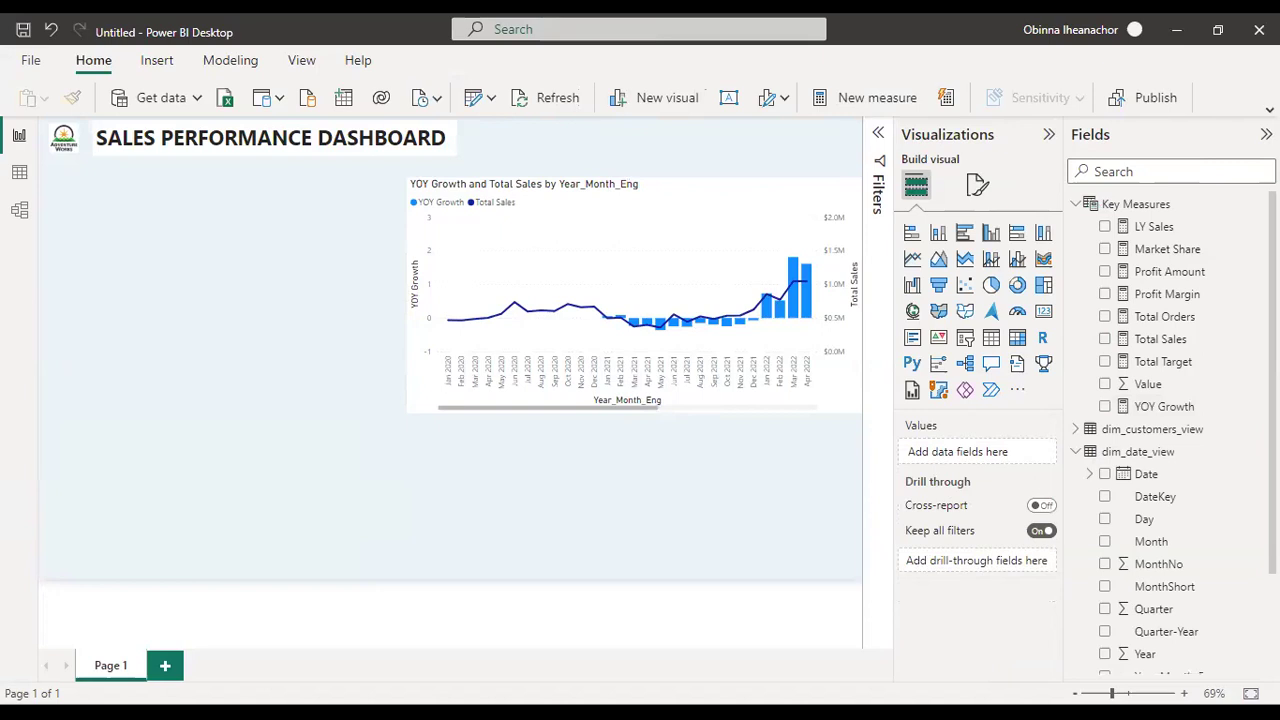
pyautogui.click(431, 378)
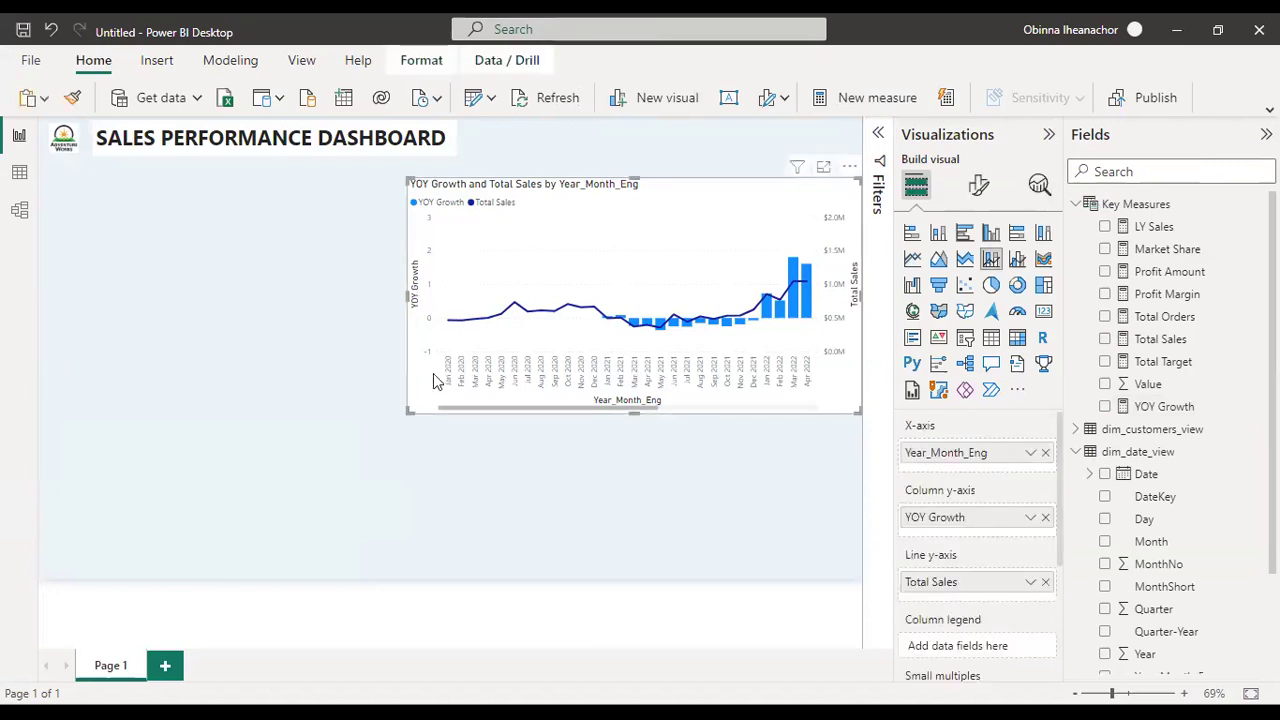
pyautogui.moveTo(375, 429); pyautogui.dragTo(334, 486)
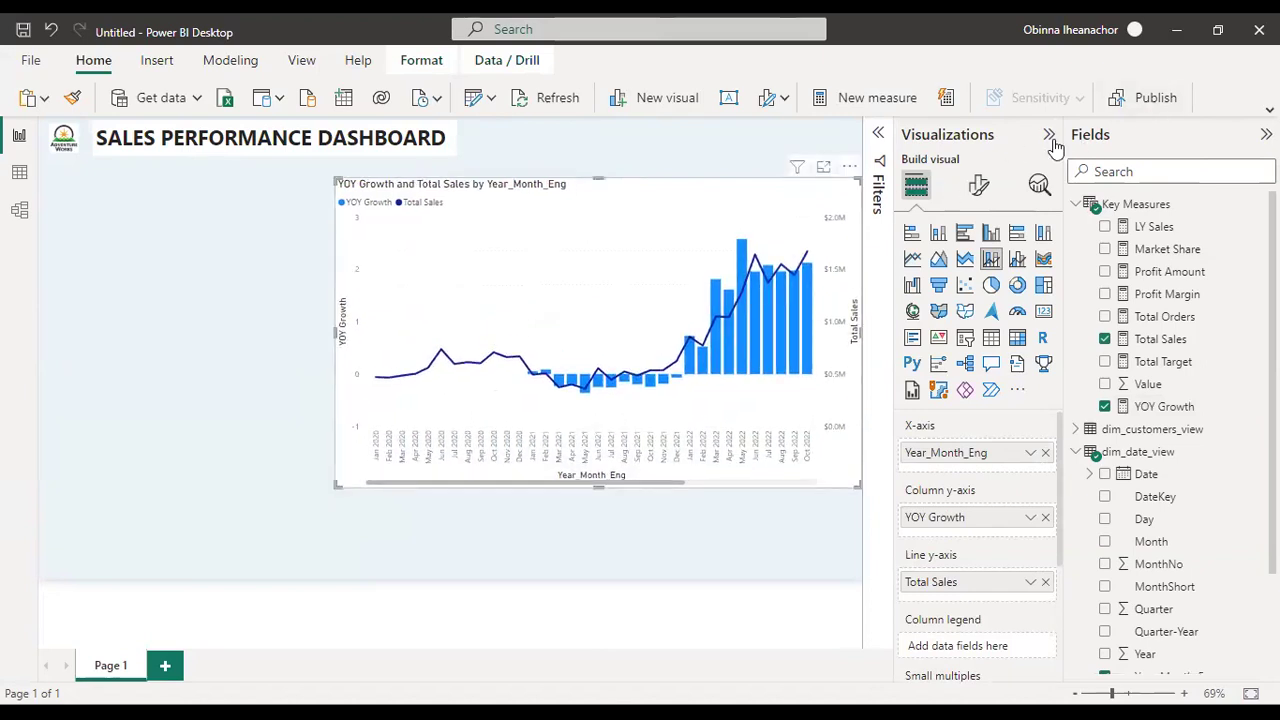
# Step: Insert a slicer in the empty area beside the combo chart and reduce its width and height
pyautogui.click(744, 151)
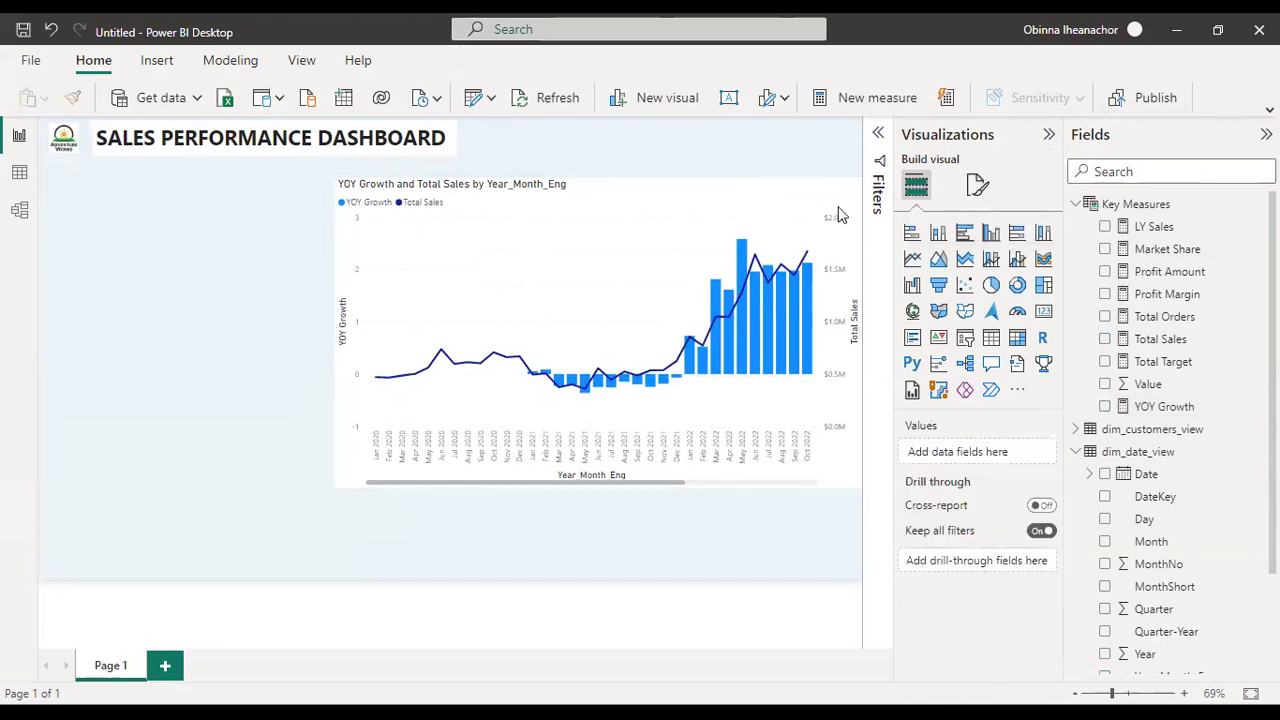
pyautogui.click(965, 338)
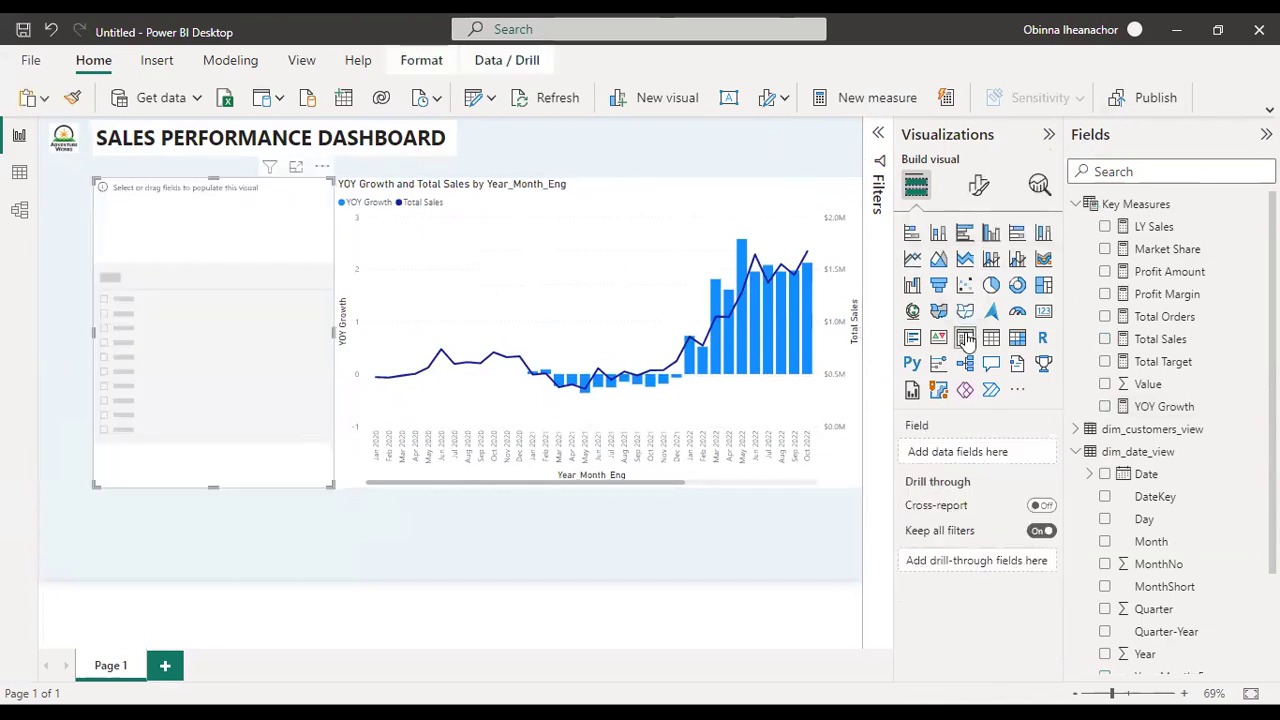
pyautogui.click(1050, 134)
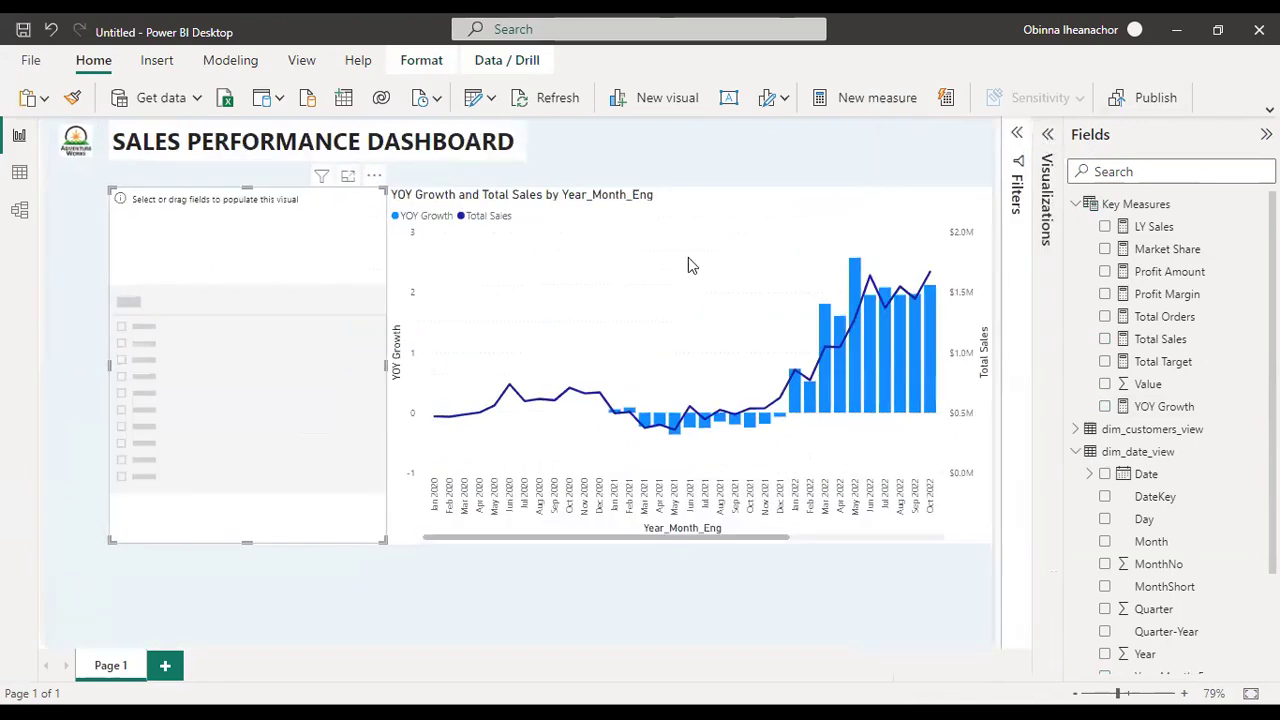
pyautogui.moveTo(382, 538); pyautogui.dragTo(267, 433)
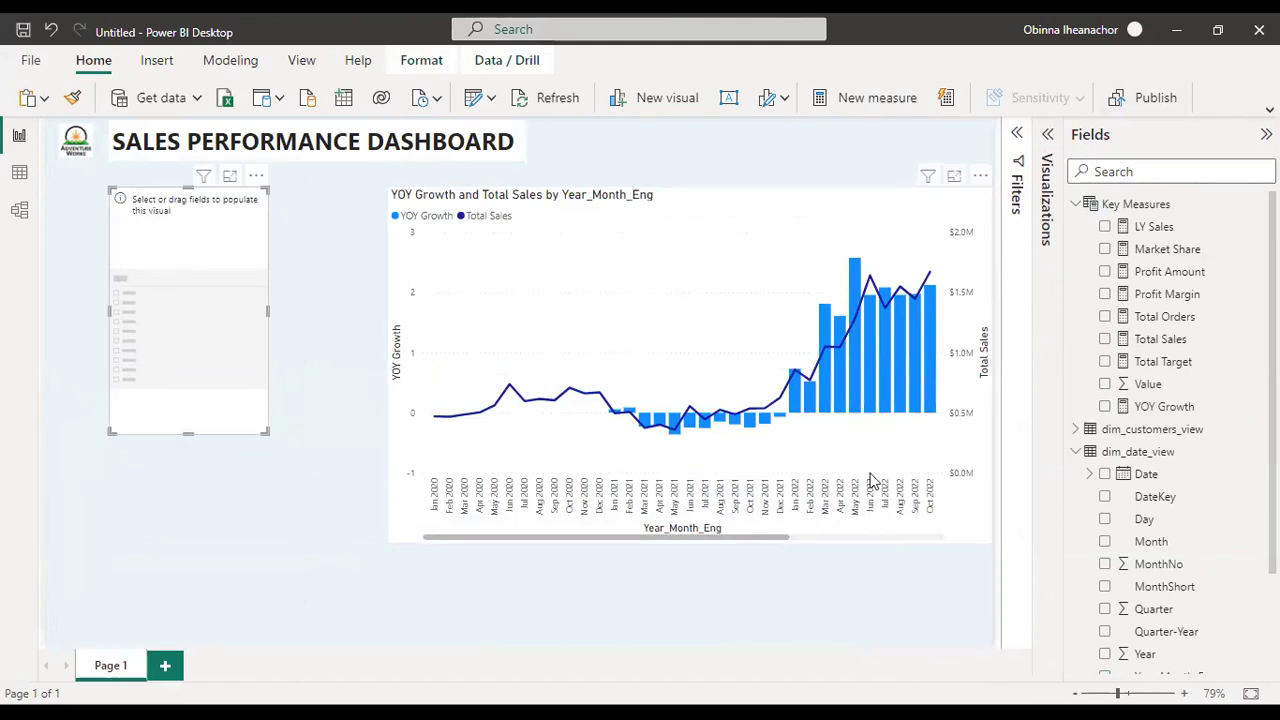
# Step: Populate the slicer with the Country field from dim_sales_territory_view, trying Region first
pyautogui.scroll(-3, 1170, 430)
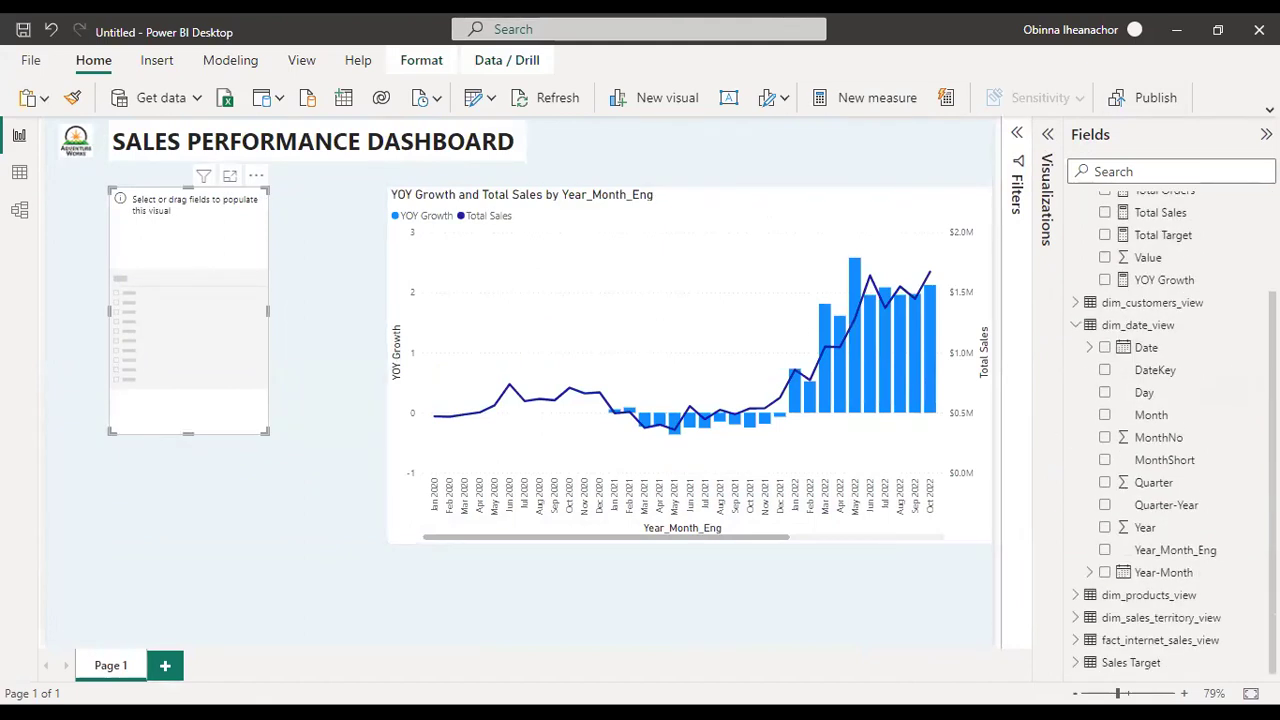
pyautogui.scroll(2, 1086, 443)
pyautogui.scroll(-2, 1086, 443)
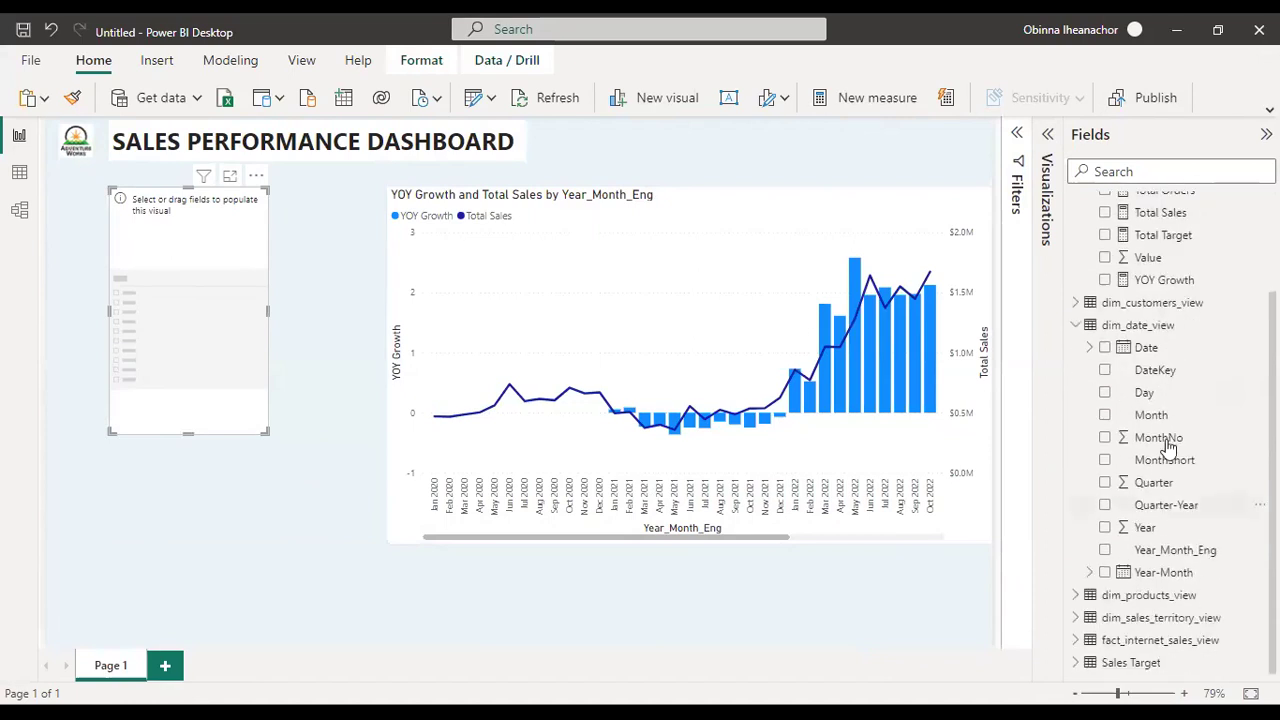
pyautogui.click(1073, 327)
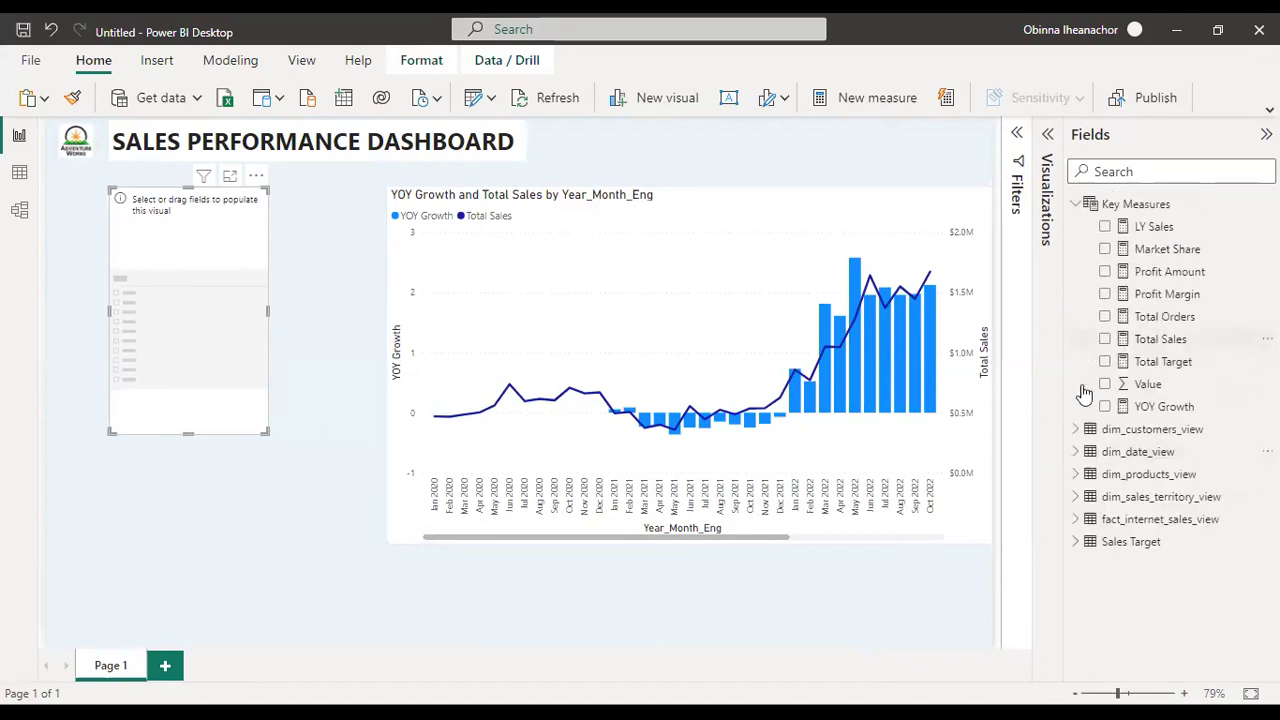
pyautogui.click(1076, 497)
pyautogui.click(1105, 565)
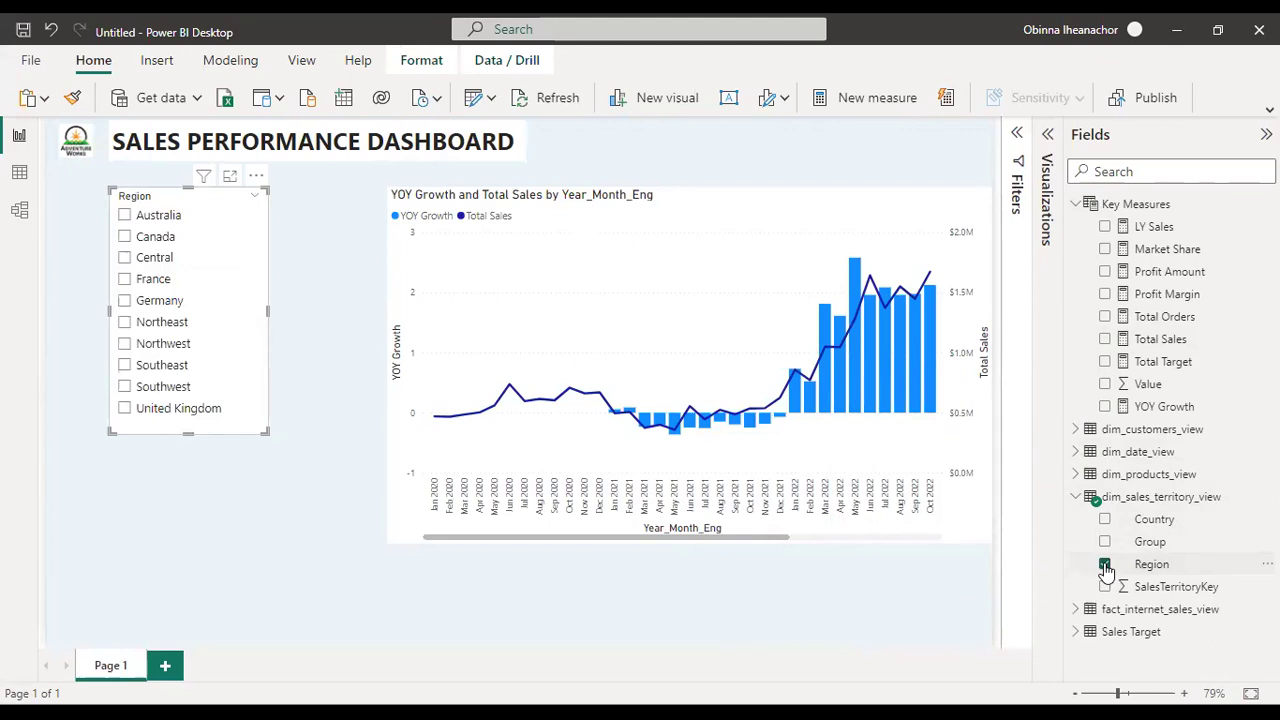
pyautogui.click(1105, 565)
pyautogui.click(1105, 519)
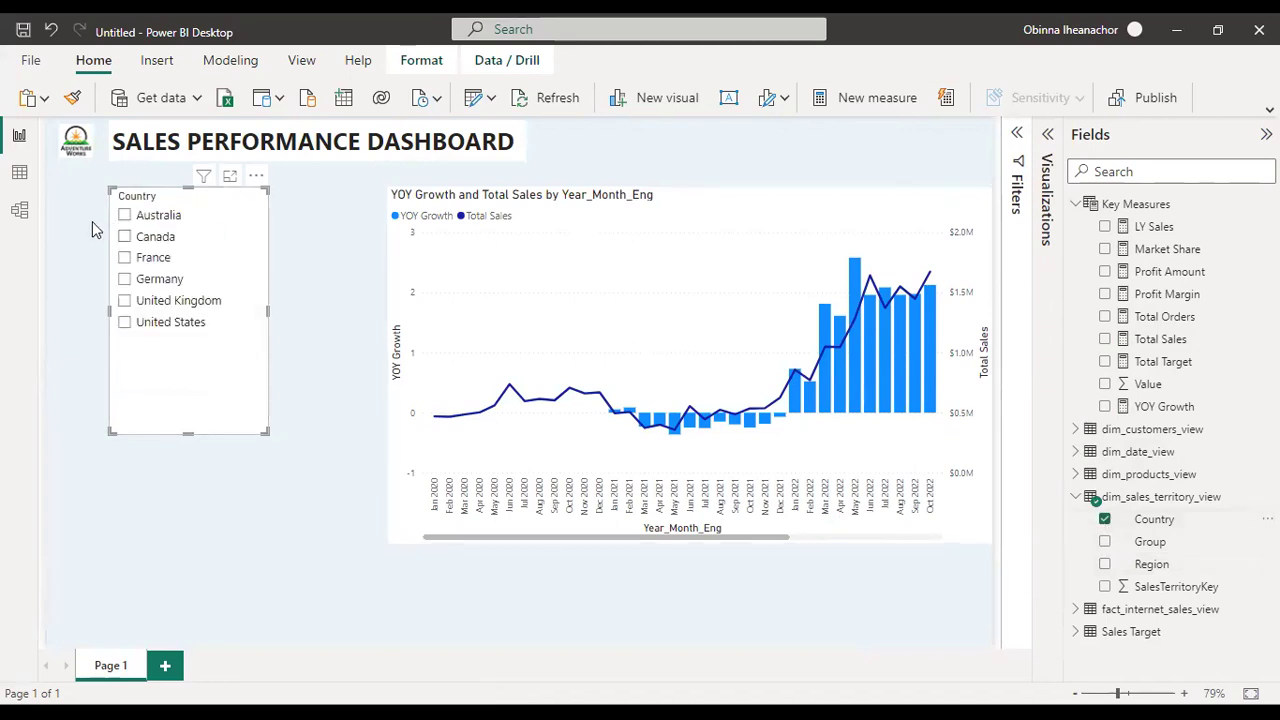
# Step: Test the country slicer's effect on the combo chart by selecting Australia, Canada, France and Germany in turn
pyautogui.click(125, 216)
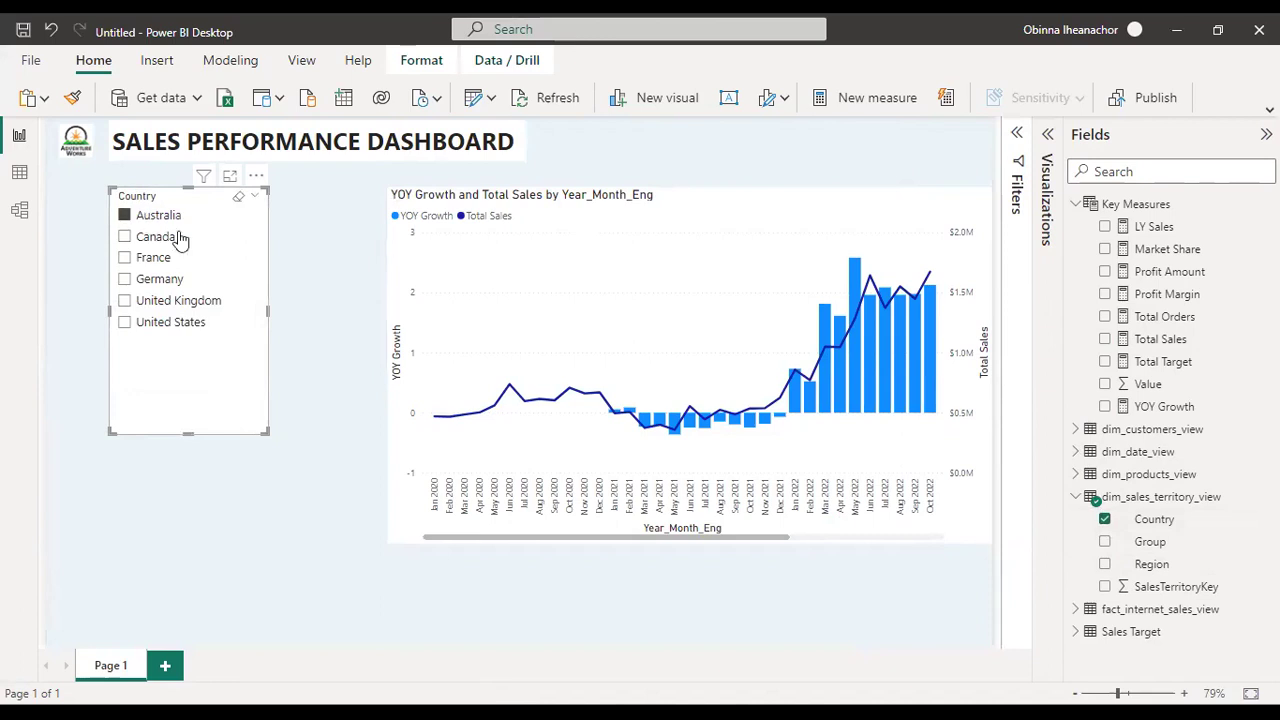
pyautogui.click(125, 238)
pyautogui.click(125, 259)
pyautogui.click(124, 279)
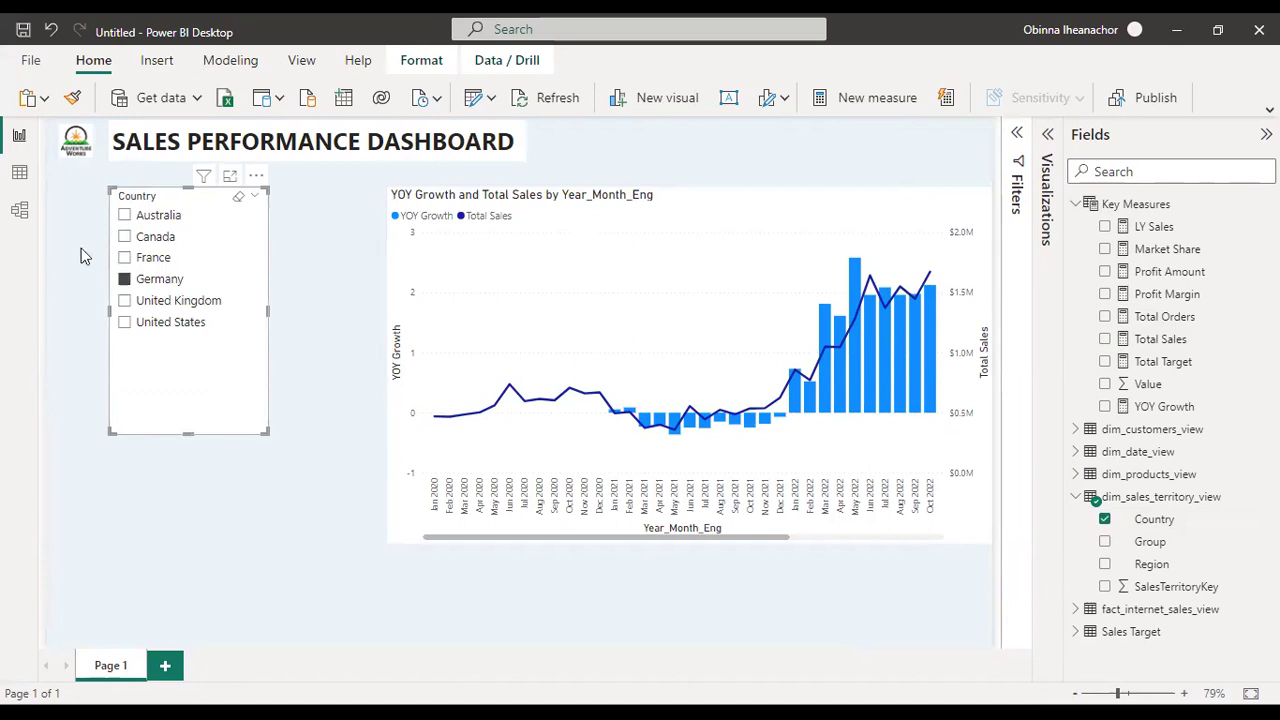
# Step: Switch to the model view and move the fact_internet_sales_view table sideways, closer beneath dim_sales_territory_view
pyautogui.click(21, 215)
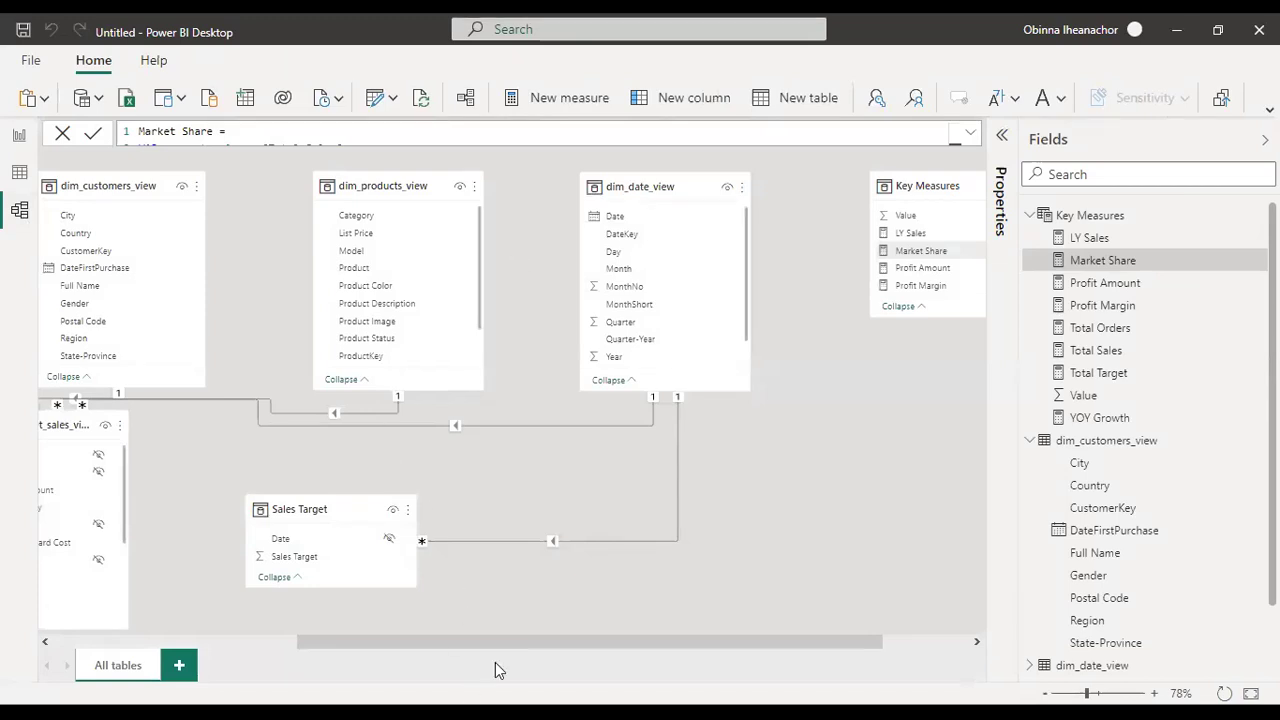
pyautogui.moveTo(512, 642); pyautogui.dragTo(266, 647)
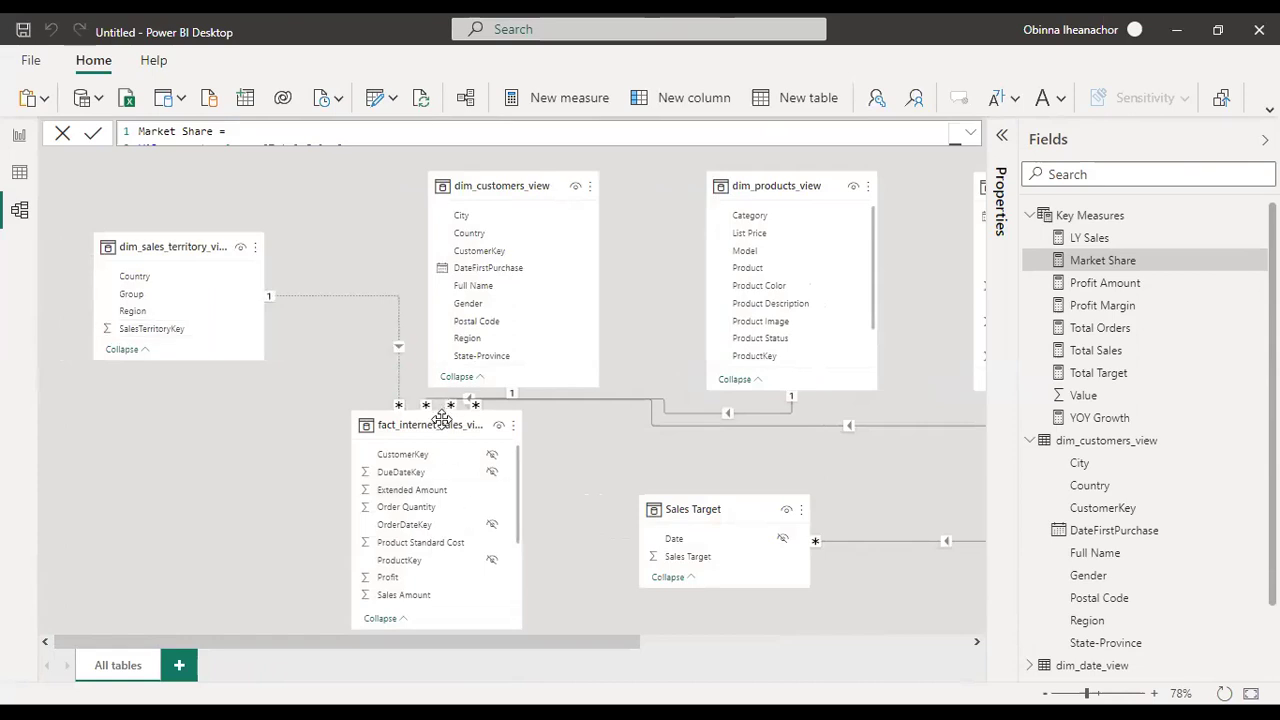
pyautogui.moveTo(370, 414); pyautogui.dragTo(280, 413)
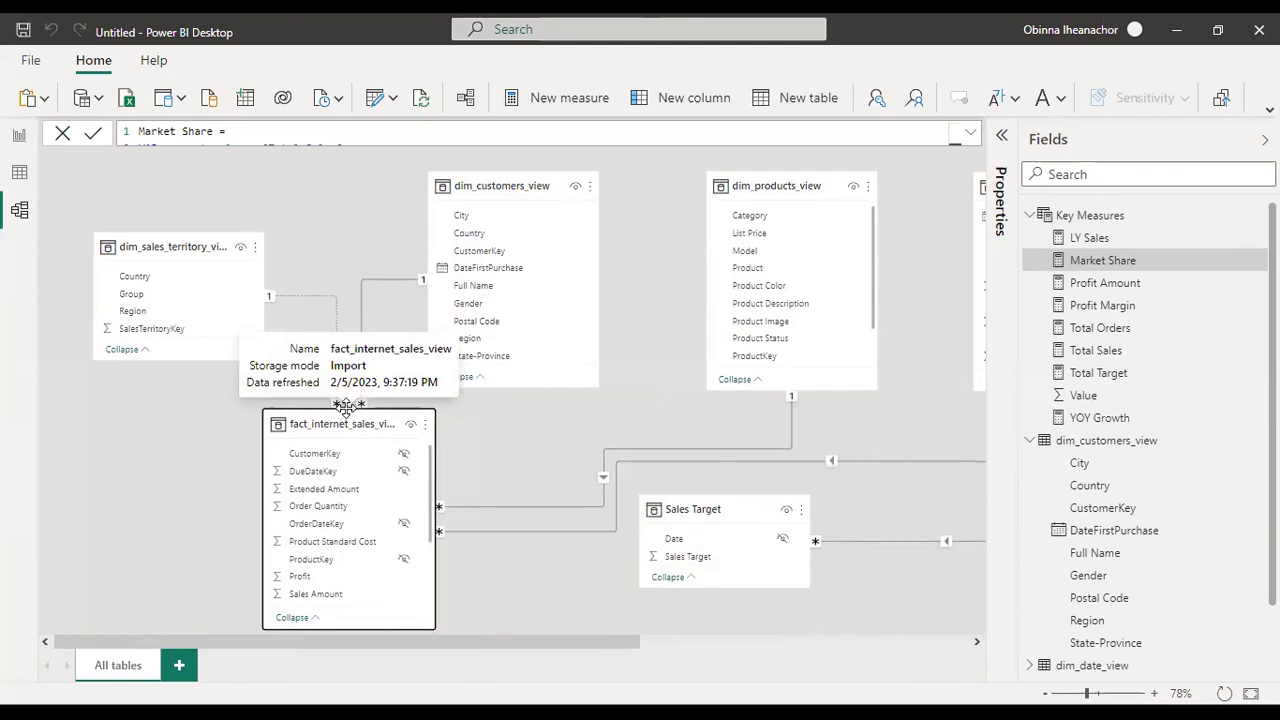
# Step: Extend the fact_internet_sales_view table upward to reveal all its fields and highlight SalesTerritoryKey in dim_sales_territory_view
pyautogui.moveTo(314, 409); pyautogui.dragTo(322, 348)
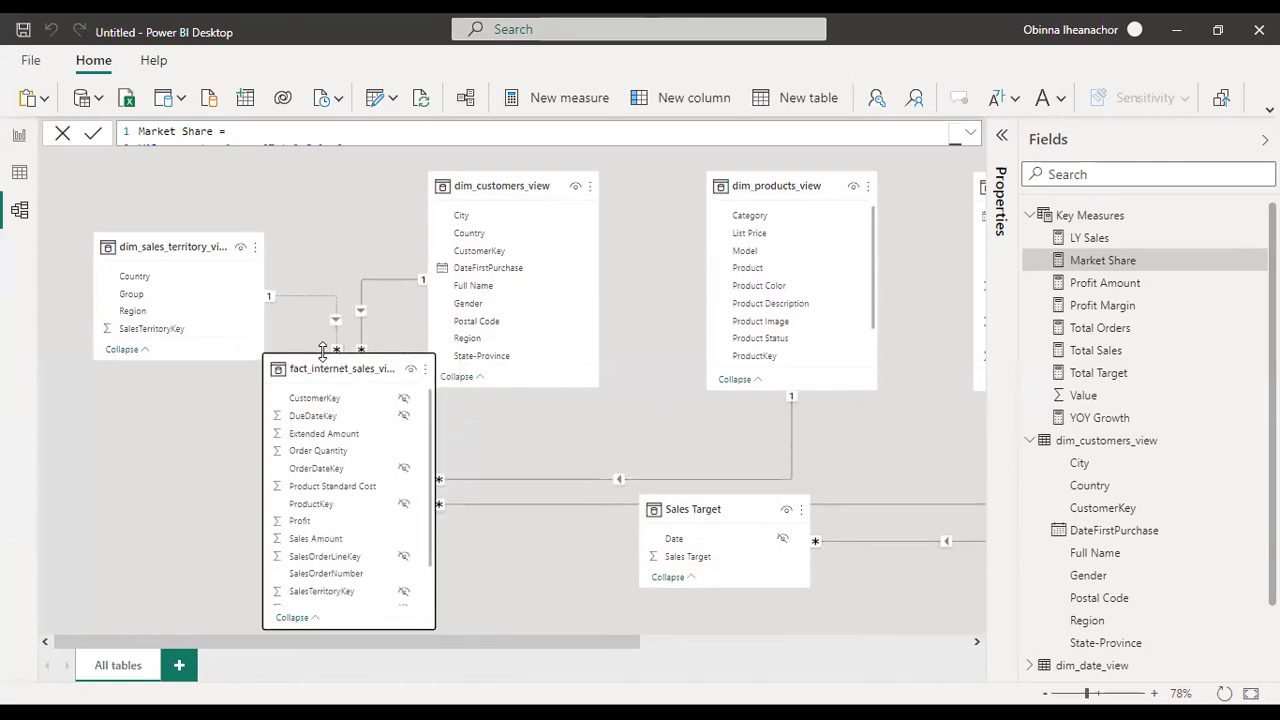
pyautogui.click(152, 333)
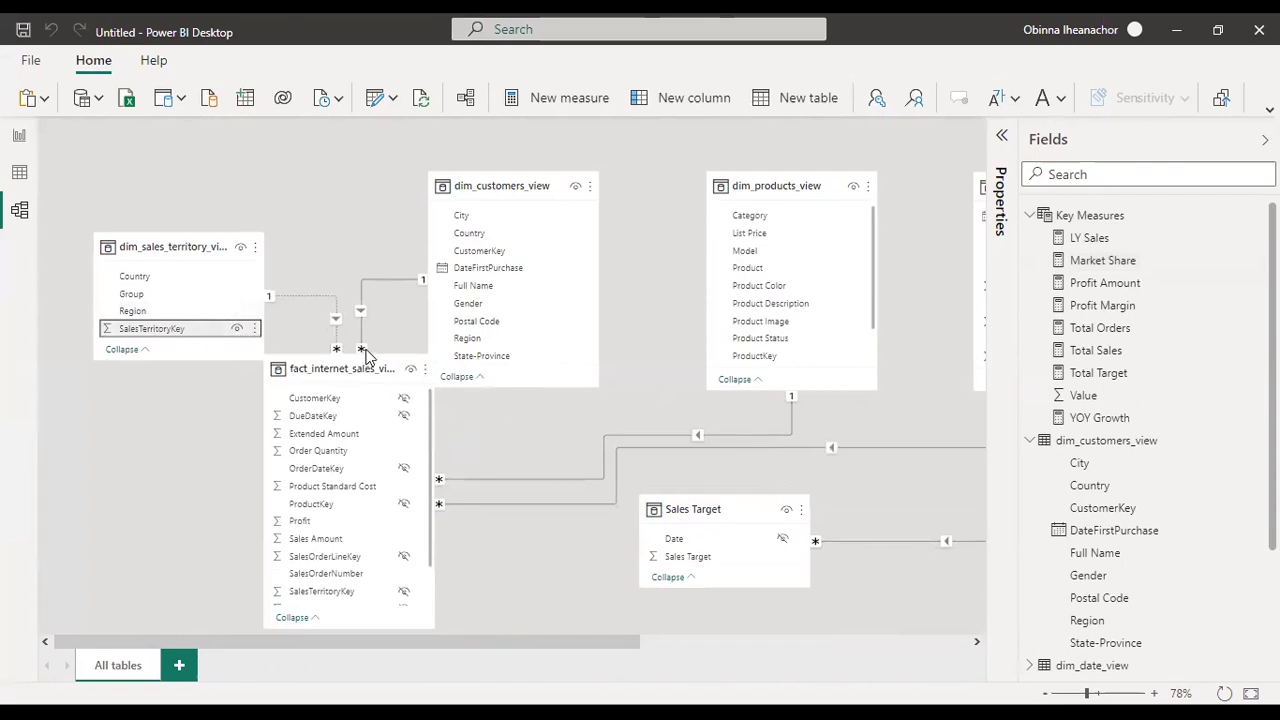
pyautogui.moveTo(318, 350); pyautogui.dragTo(315, 293)
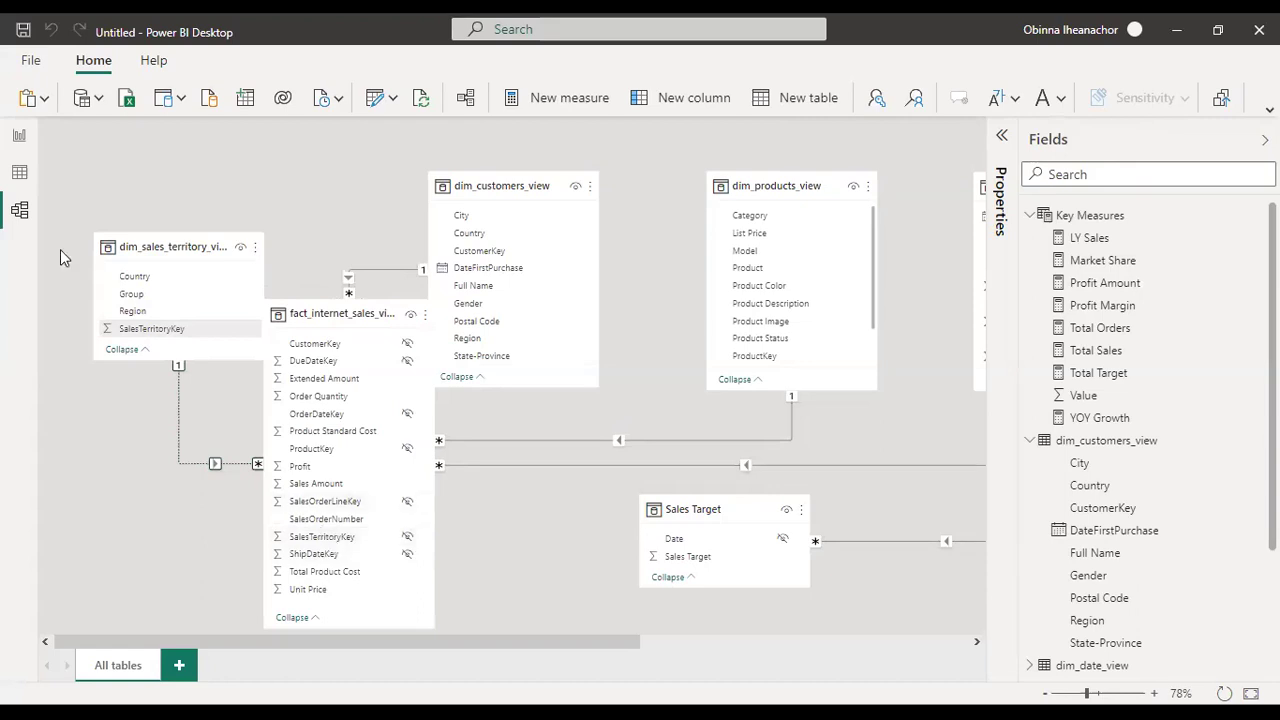
# Step: Return to the report view, test the country slicer with Australia and France, and clear its selection
pyautogui.click(20, 137)
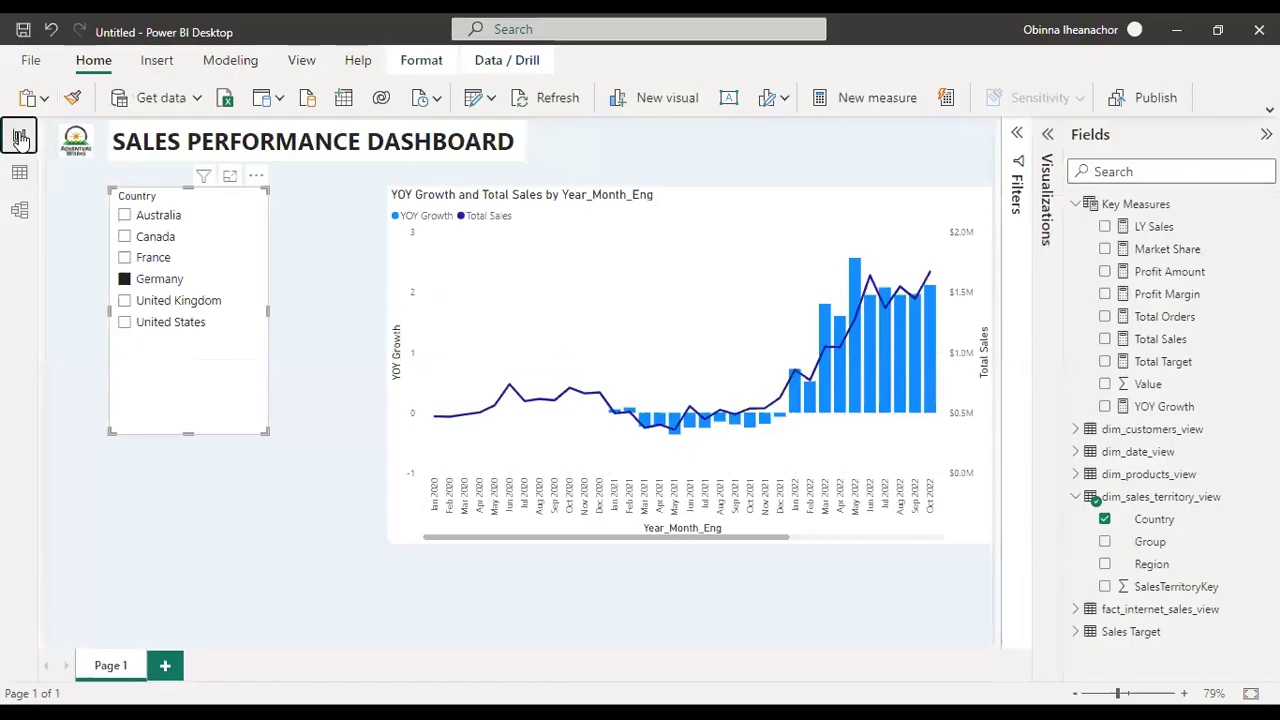
pyautogui.click(123, 220)
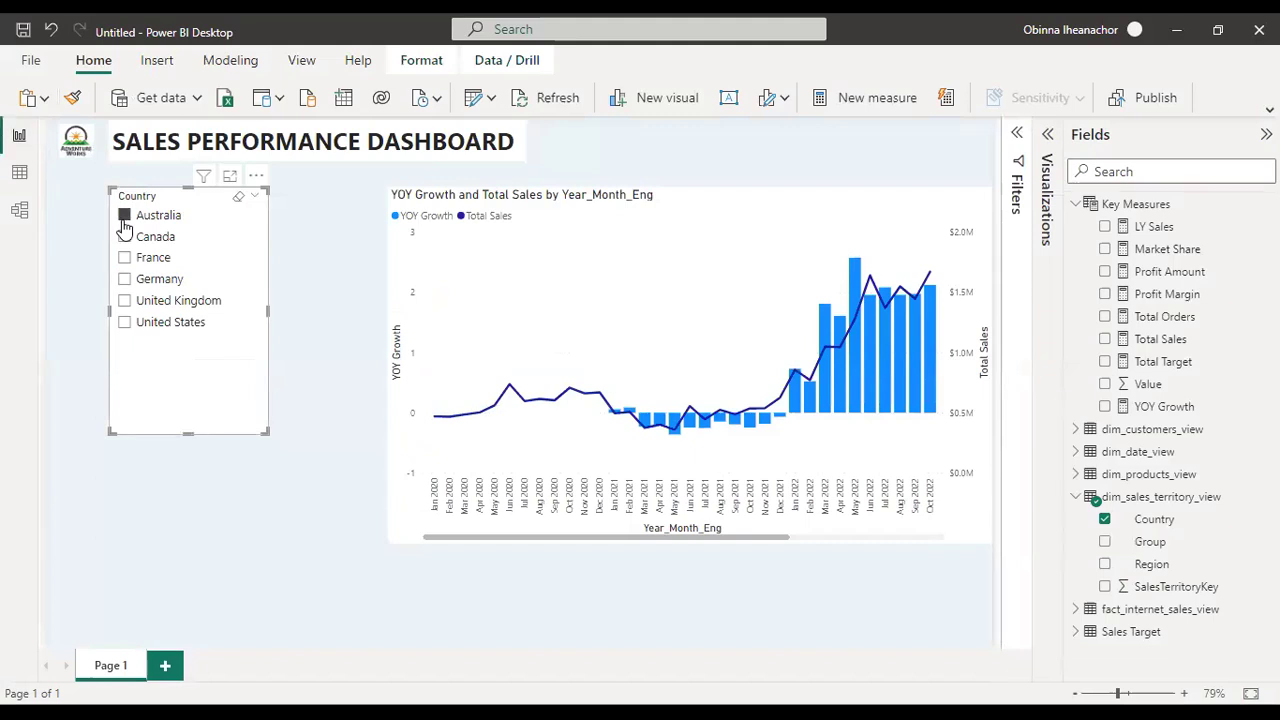
pyautogui.click(125, 260)
pyautogui.click(236, 200)
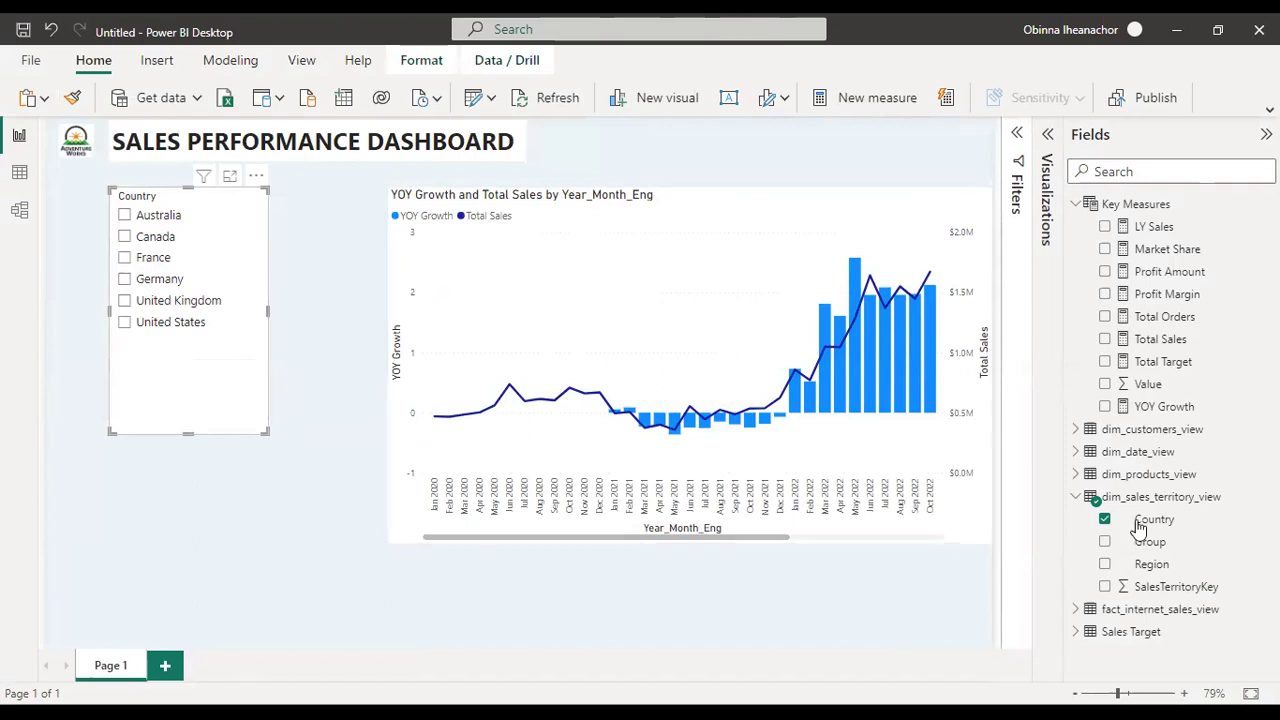
# Step: Try Region from dim_sales_territory_view as the slicer's field, testing Canada and France against the combo chart
pyautogui.click(1105, 521)
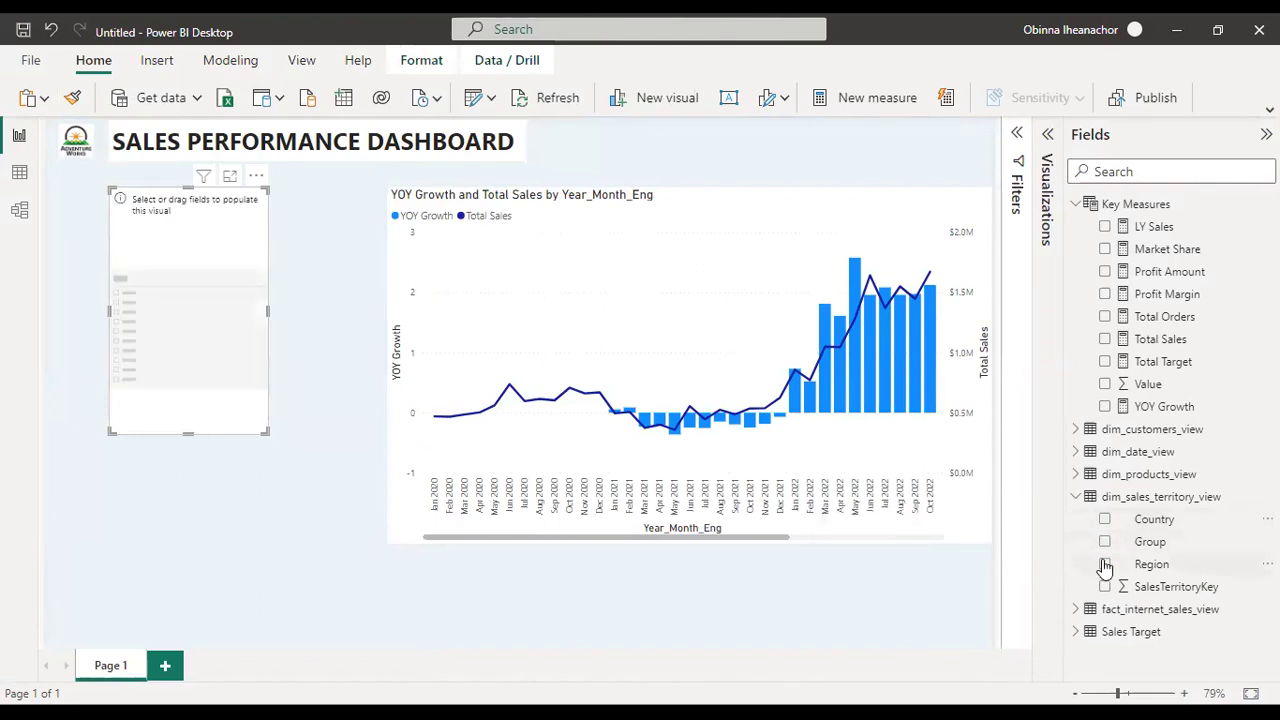
pyautogui.click(1104, 564)
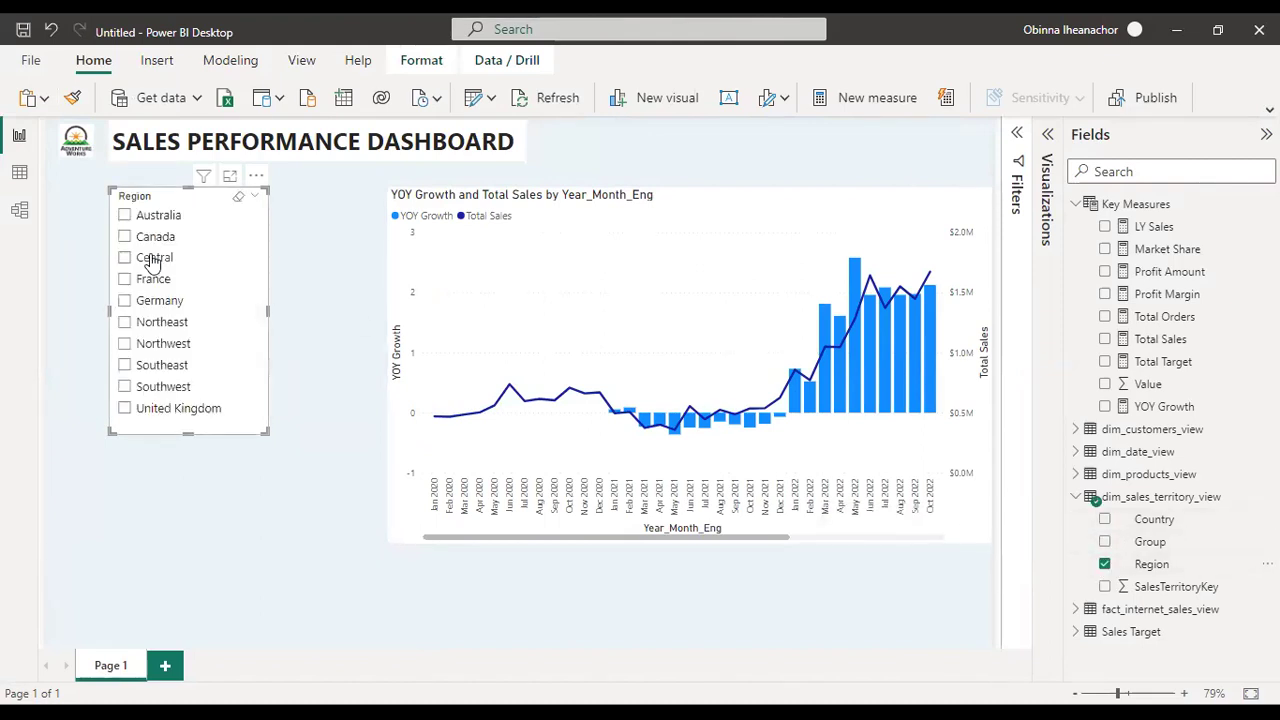
pyautogui.click(126, 240)
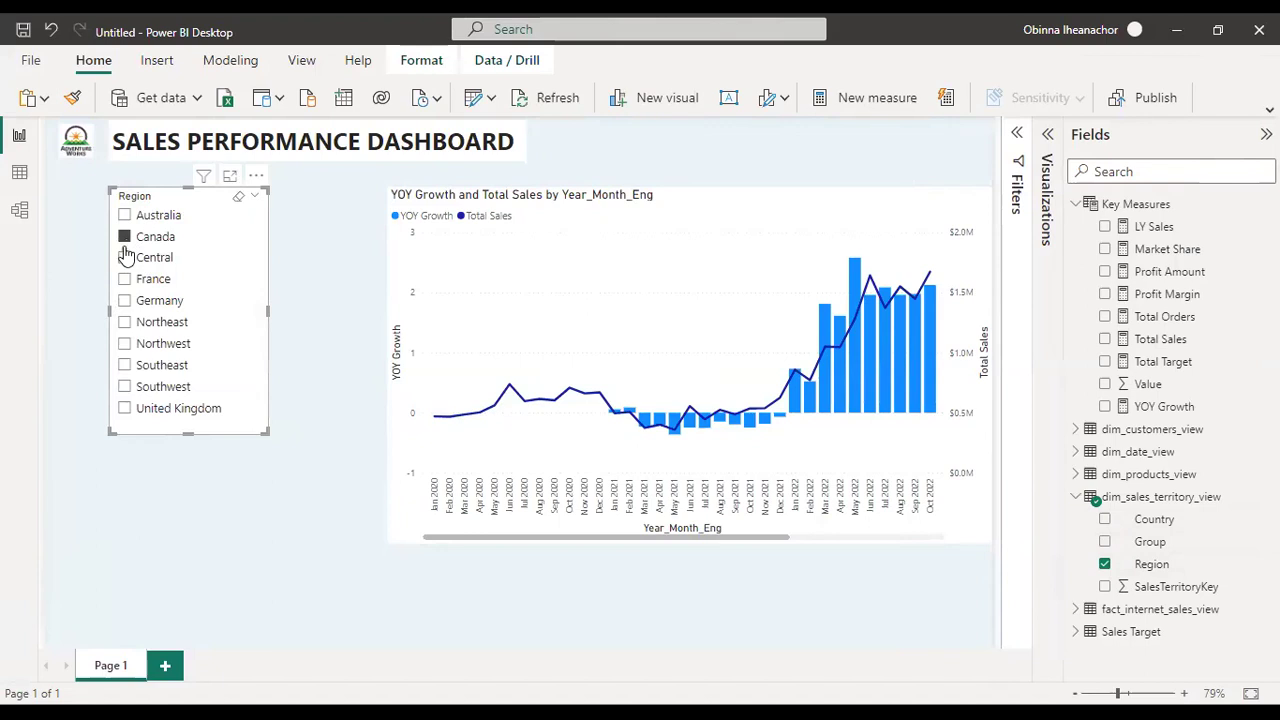
pyautogui.click(125, 282)
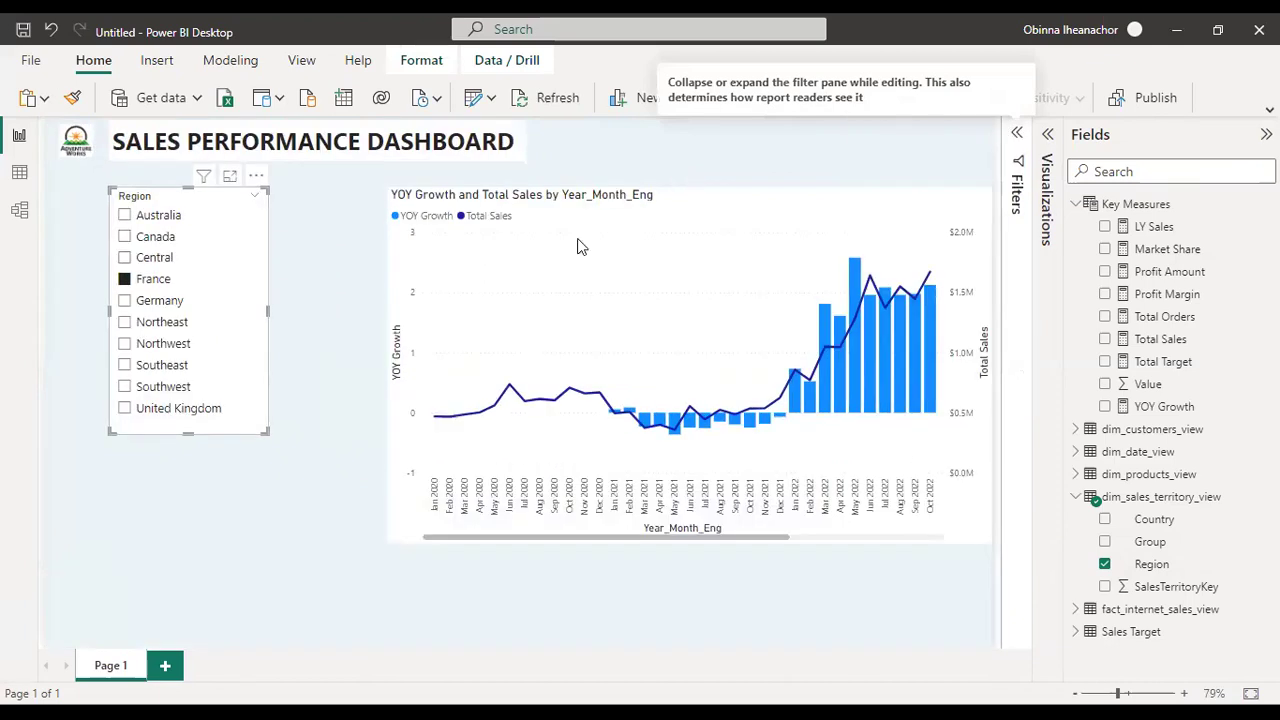
pyautogui.click(129, 280)
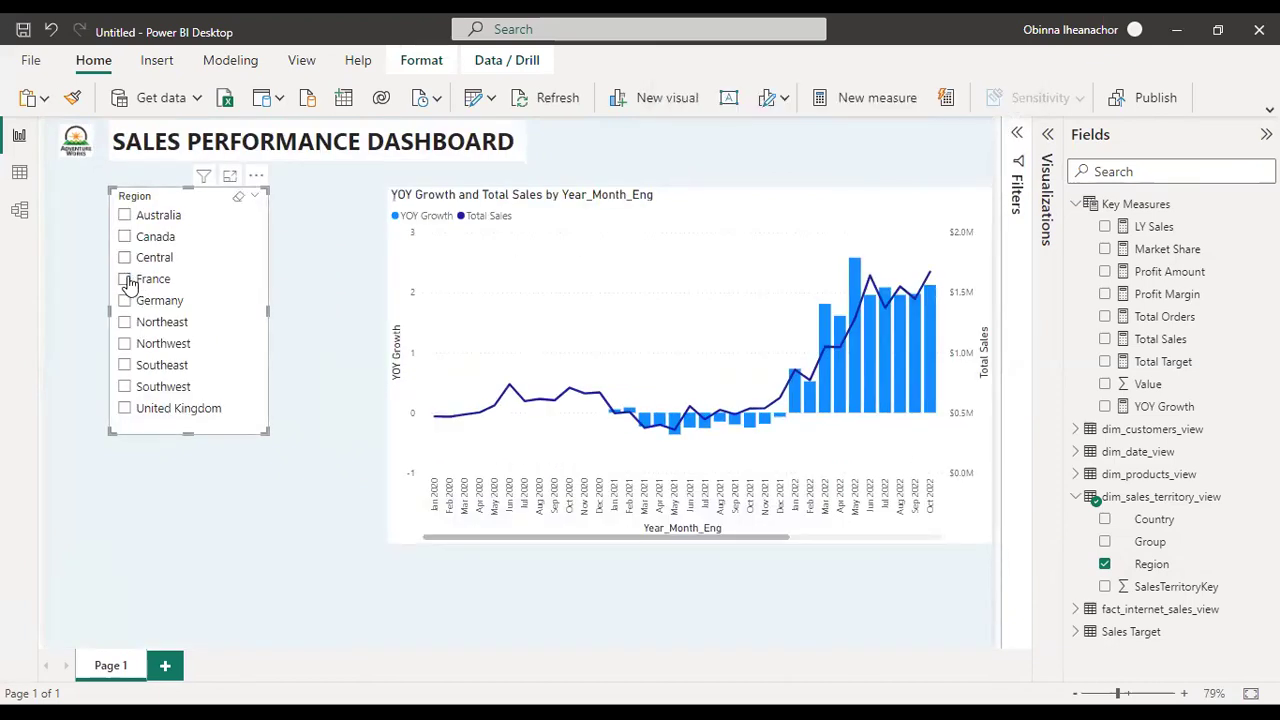
# Step: Replace the slicer's field with Region from dim_customers_view
pyautogui.click(1043, 148)
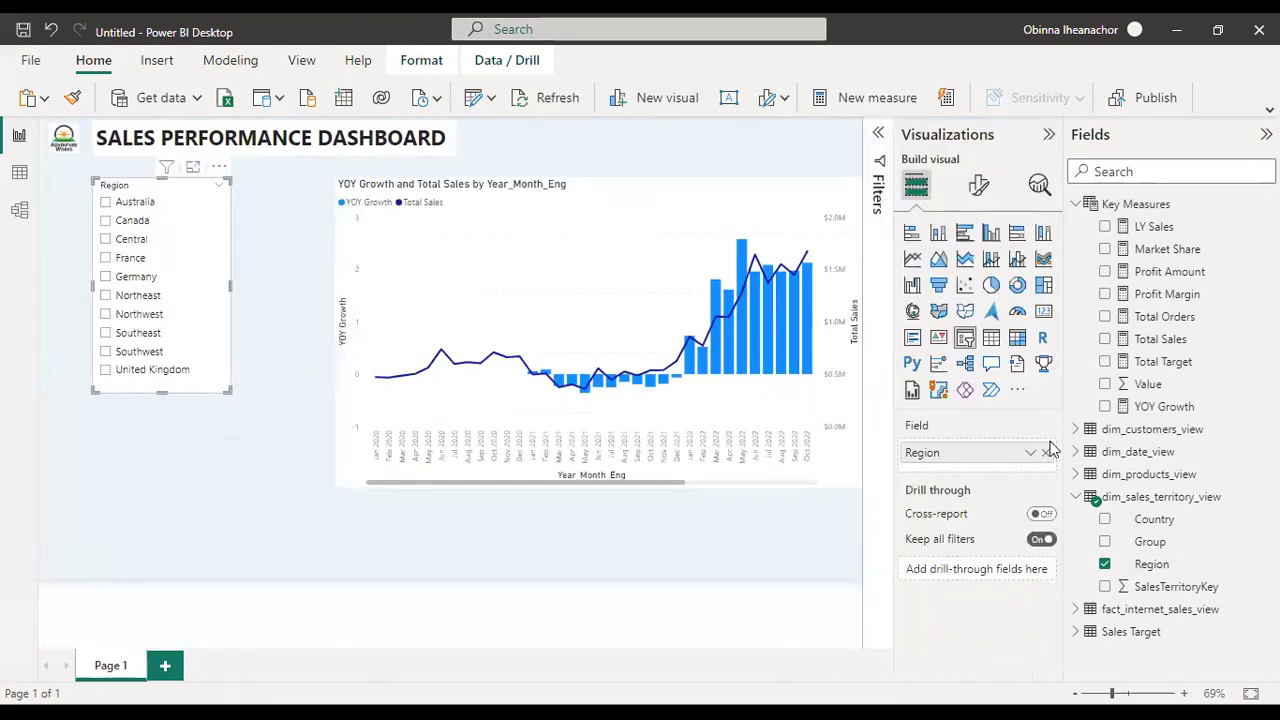
pyautogui.click(1044, 454)
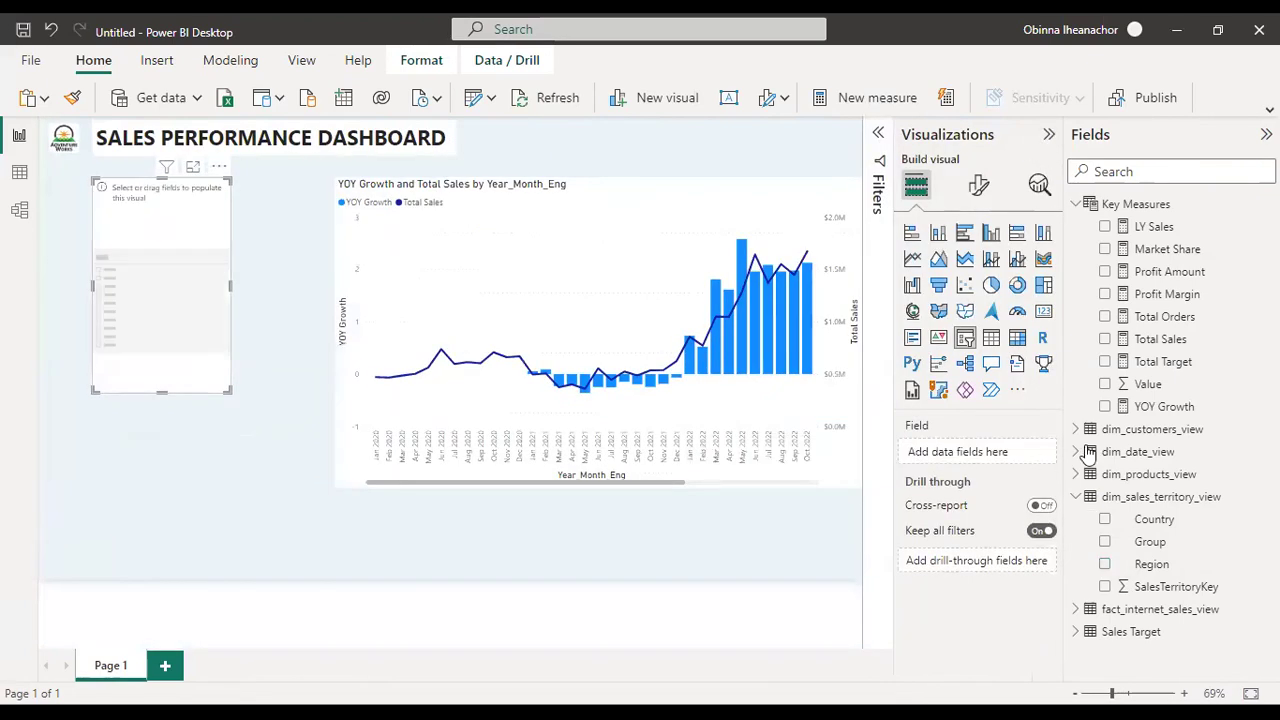
pyautogui.click(1076, 429)
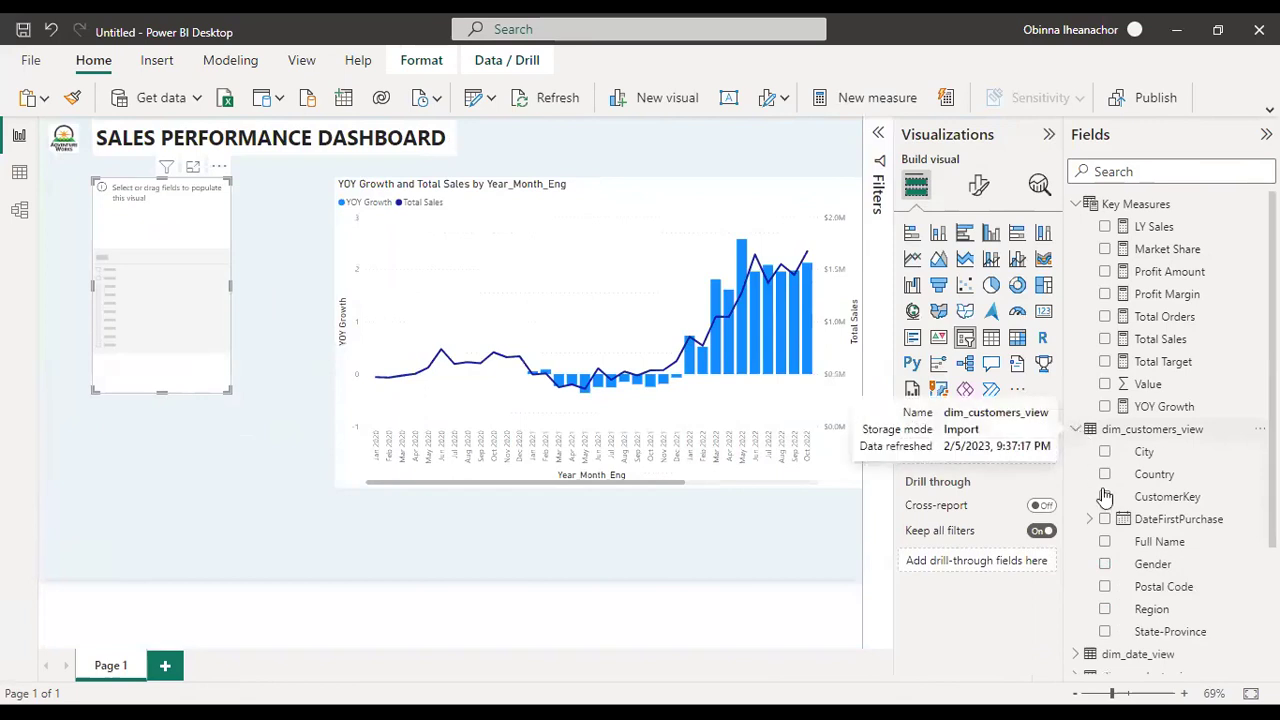
pyautogui.click(1105, 610)
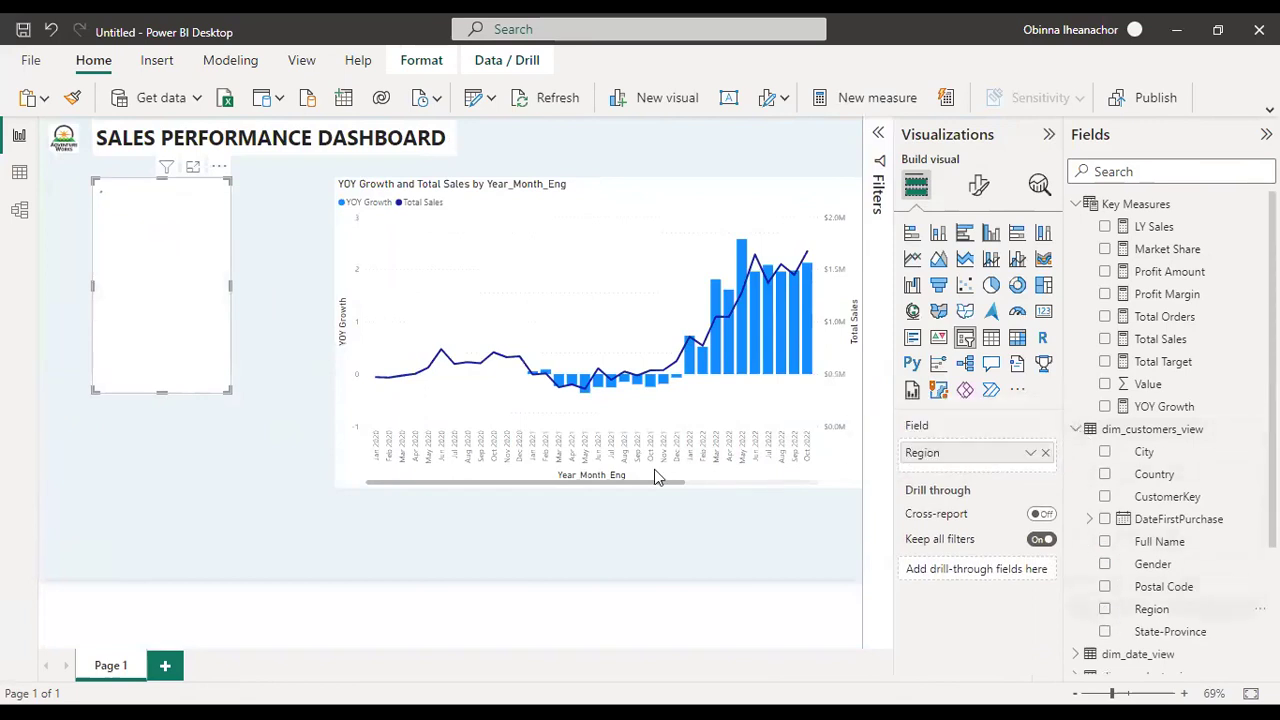
# Step: Test the region slicer's effect on the combo chart by selecting Canada, France, Northeast and Germany in turn
pyautogui.click(105, 222)
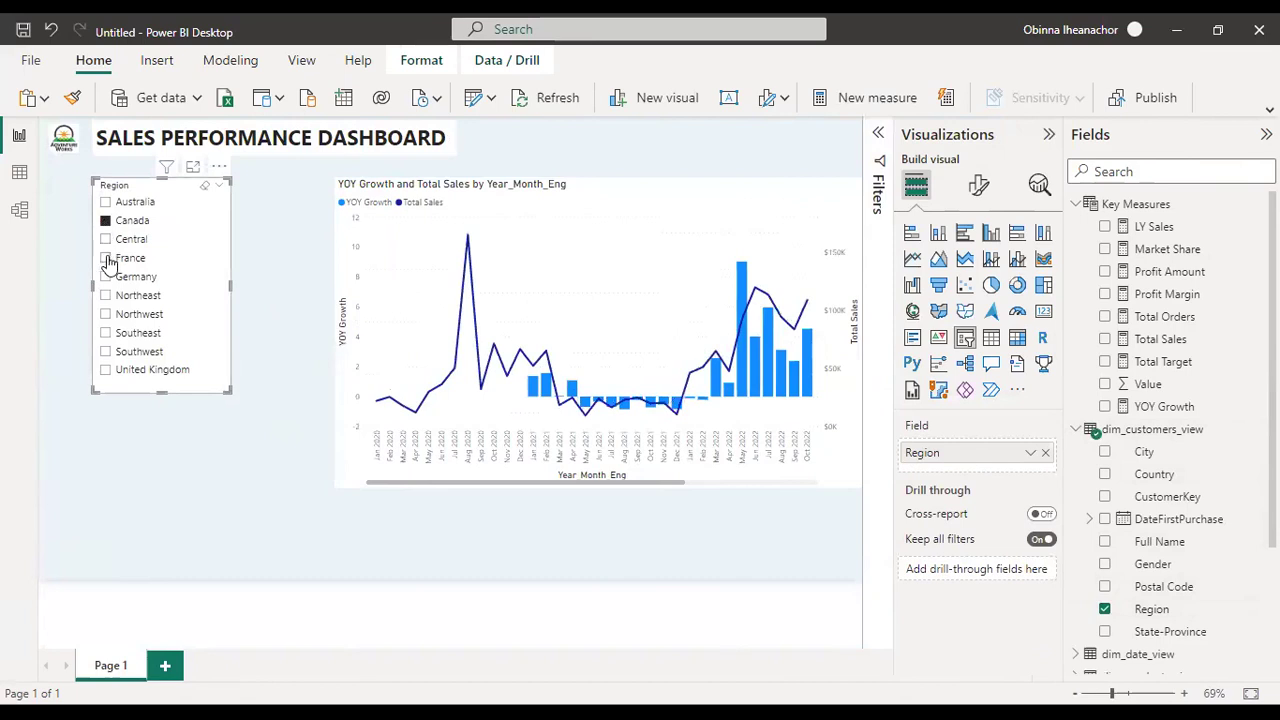
pyautogui.click(106, 258)
pyautogui.click(106, 296)
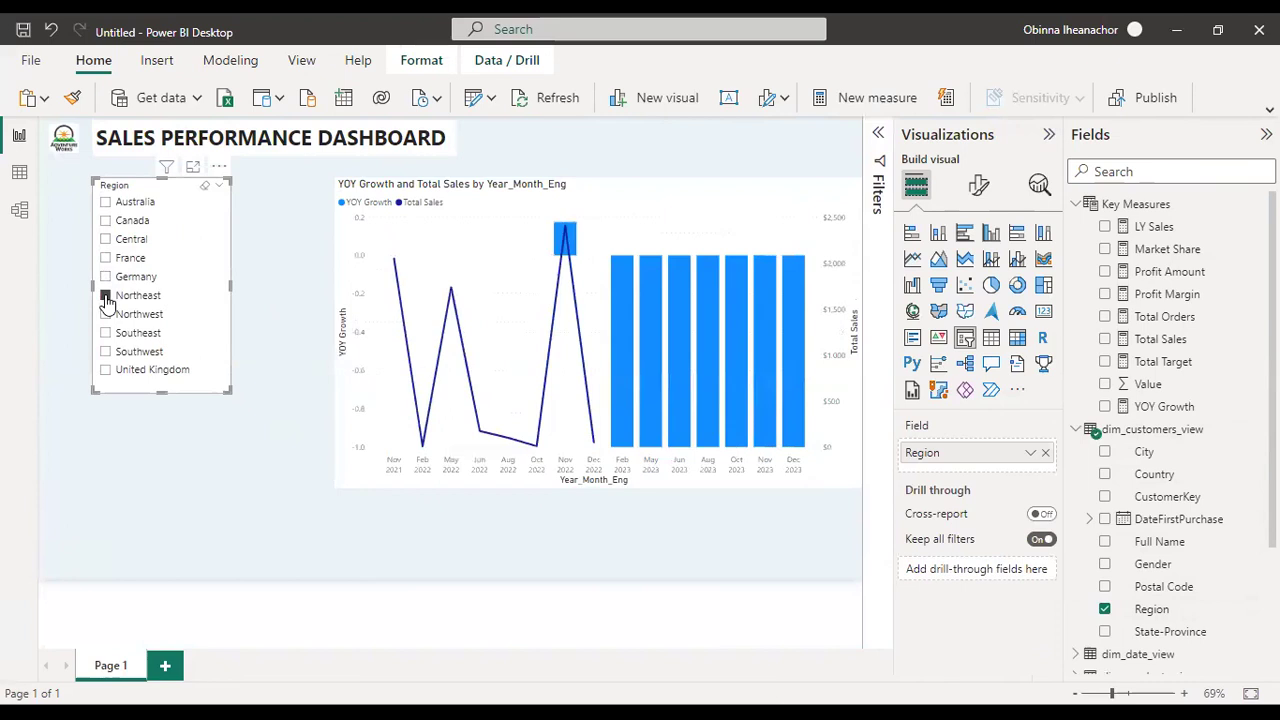
pyautogui.click(106, 277)
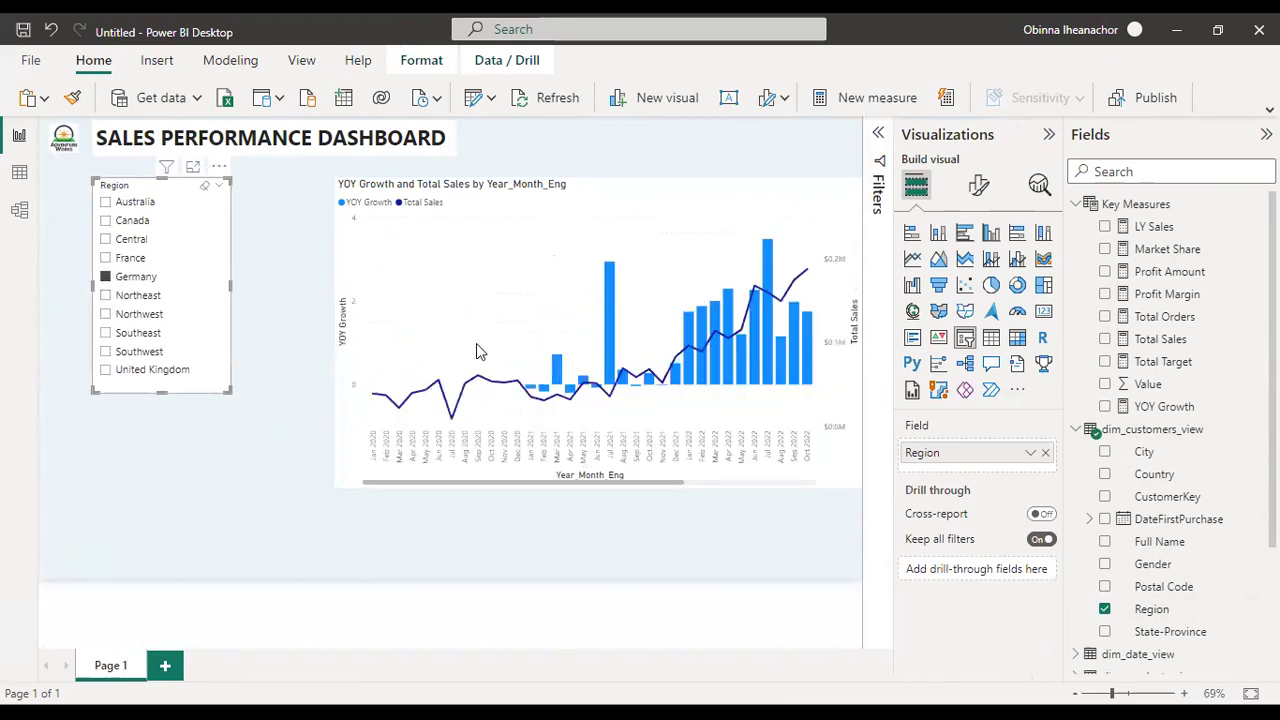
# Step: Replace the slicer's Region field with Country from dim_customers_view and test it with Australia and France
pyautogui.click(1105, 609)
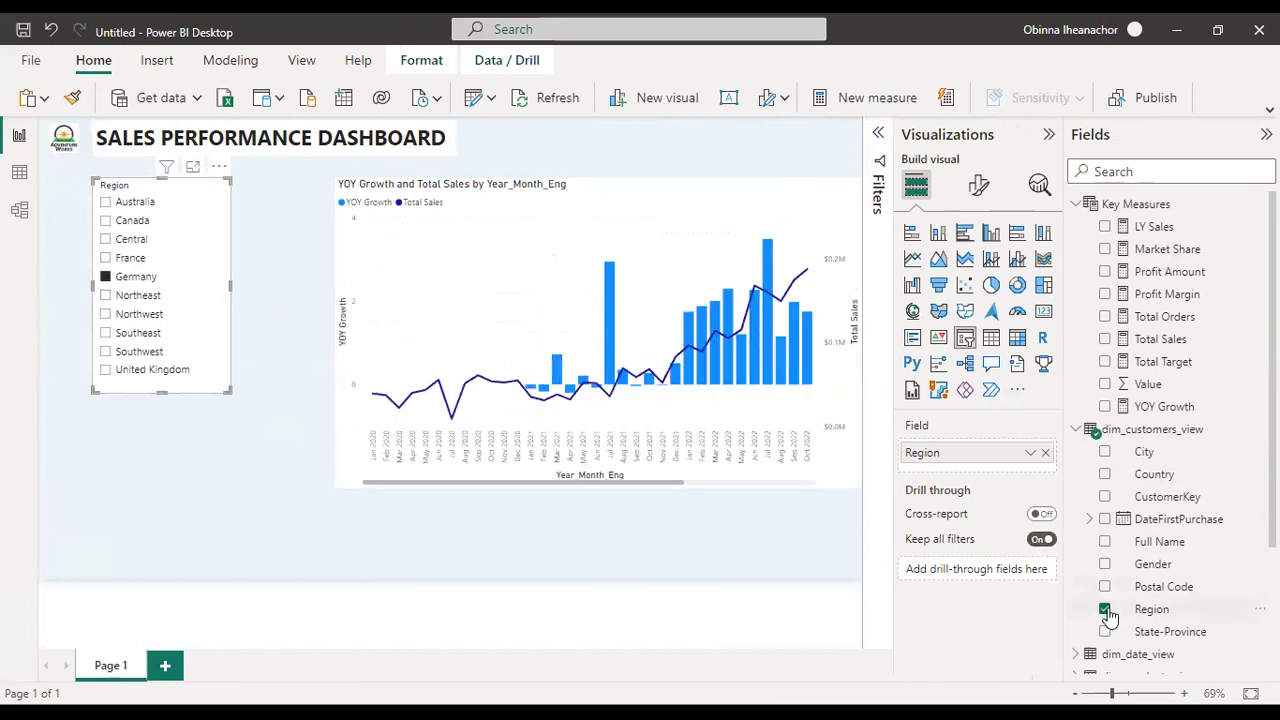
pyautogui.click(1105, 474)
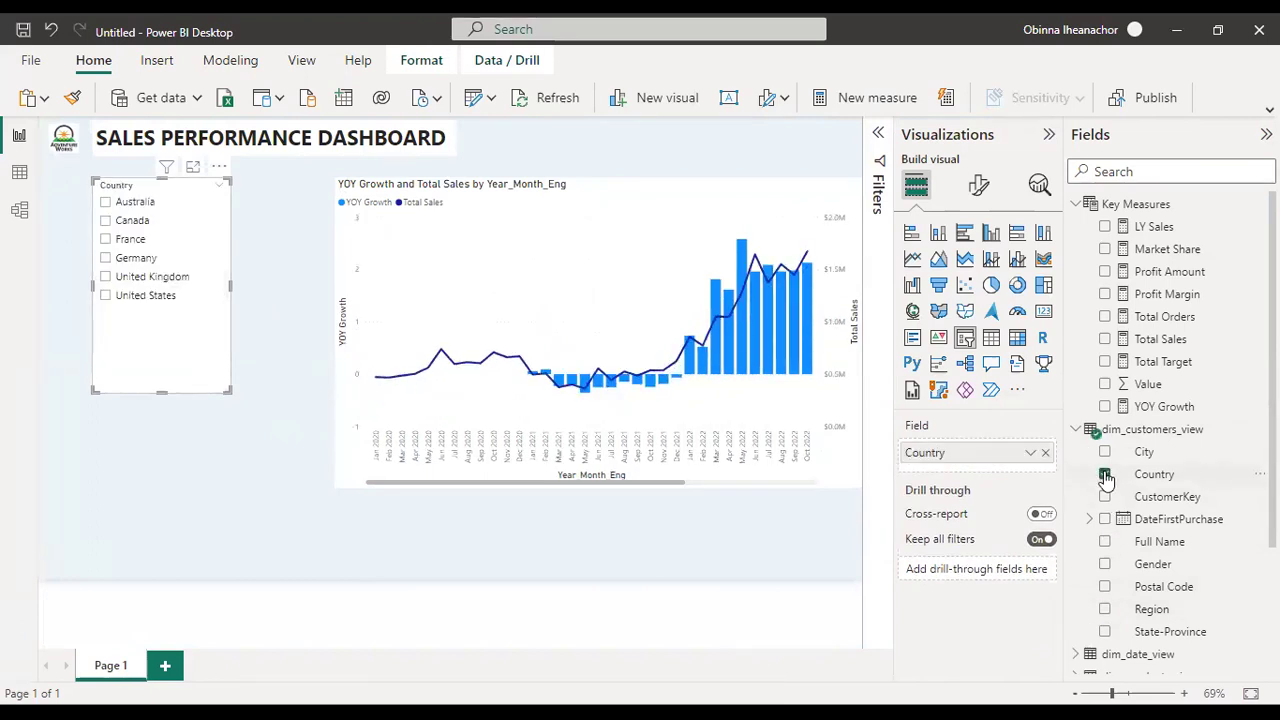
pyautogui.click(108, 204)
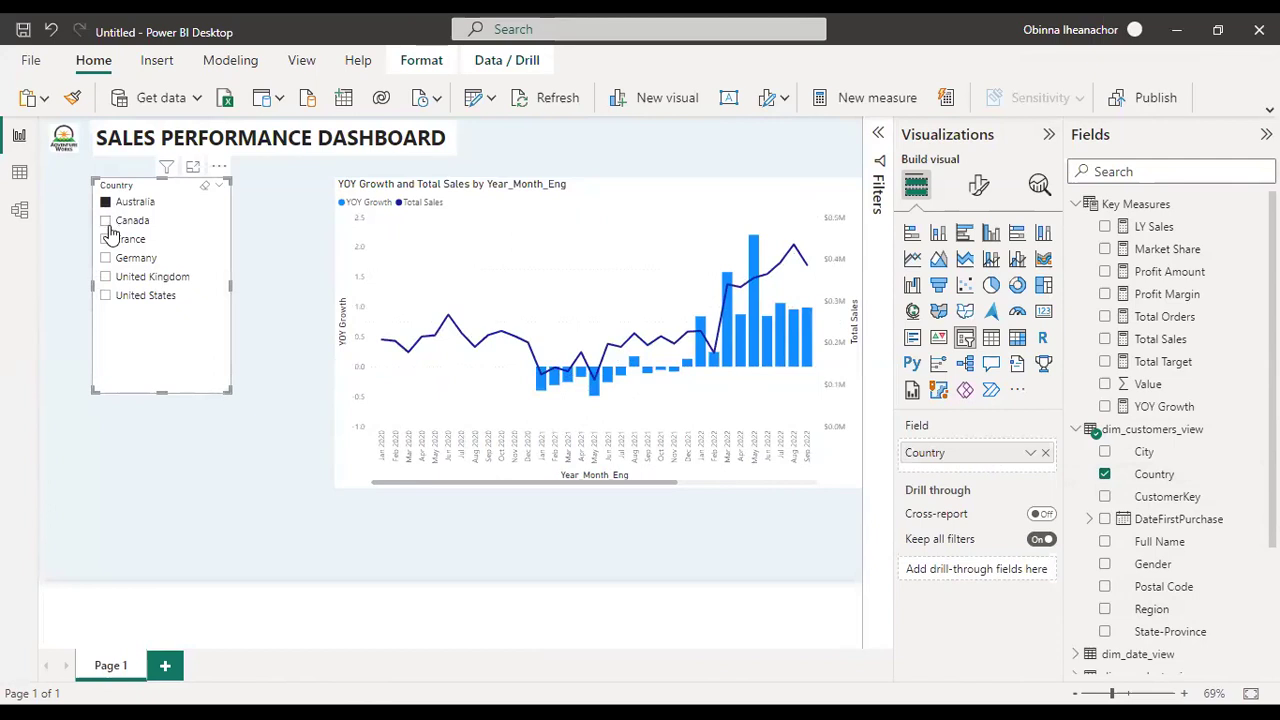
pyautogui.click(106, 239)
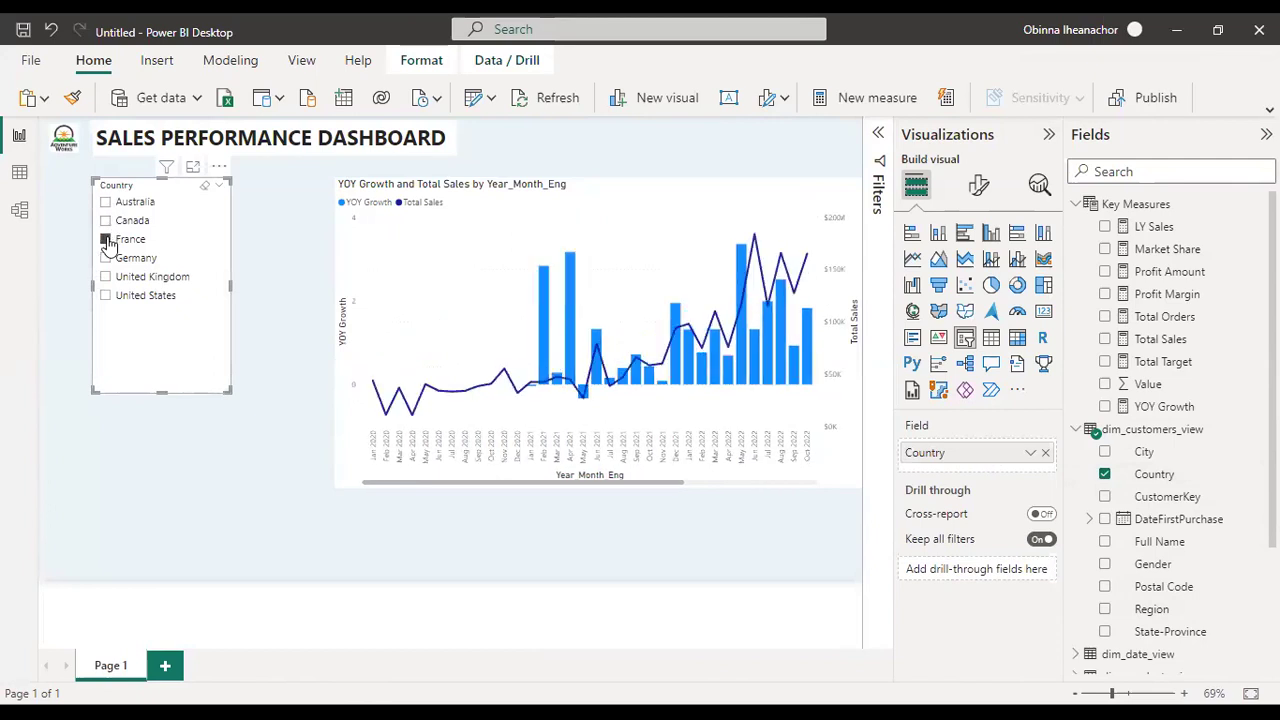
# Step: Review in the model view how dim_sales_territory_view and dim_customers_view relate to fact_internet_sales_view
pyautogui.click(22, 210)
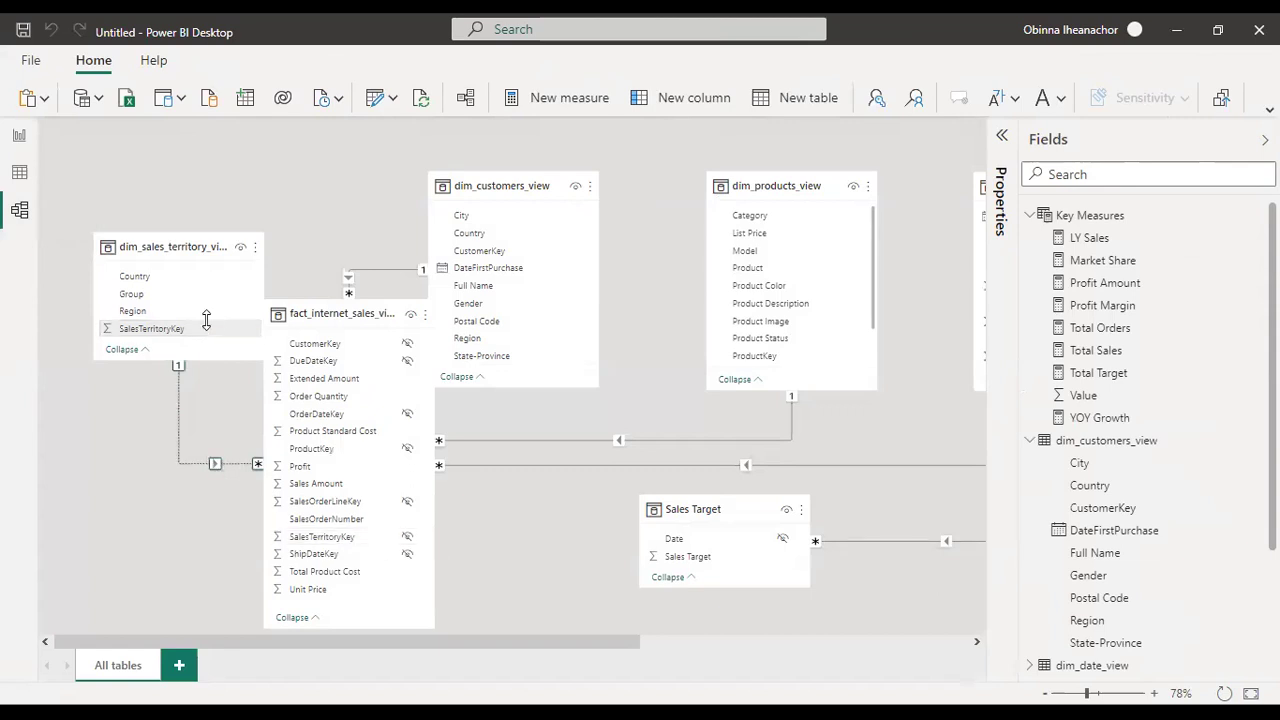
pyautogui.moveTo(133, 260); pyautogui.dragTo(128, 248)
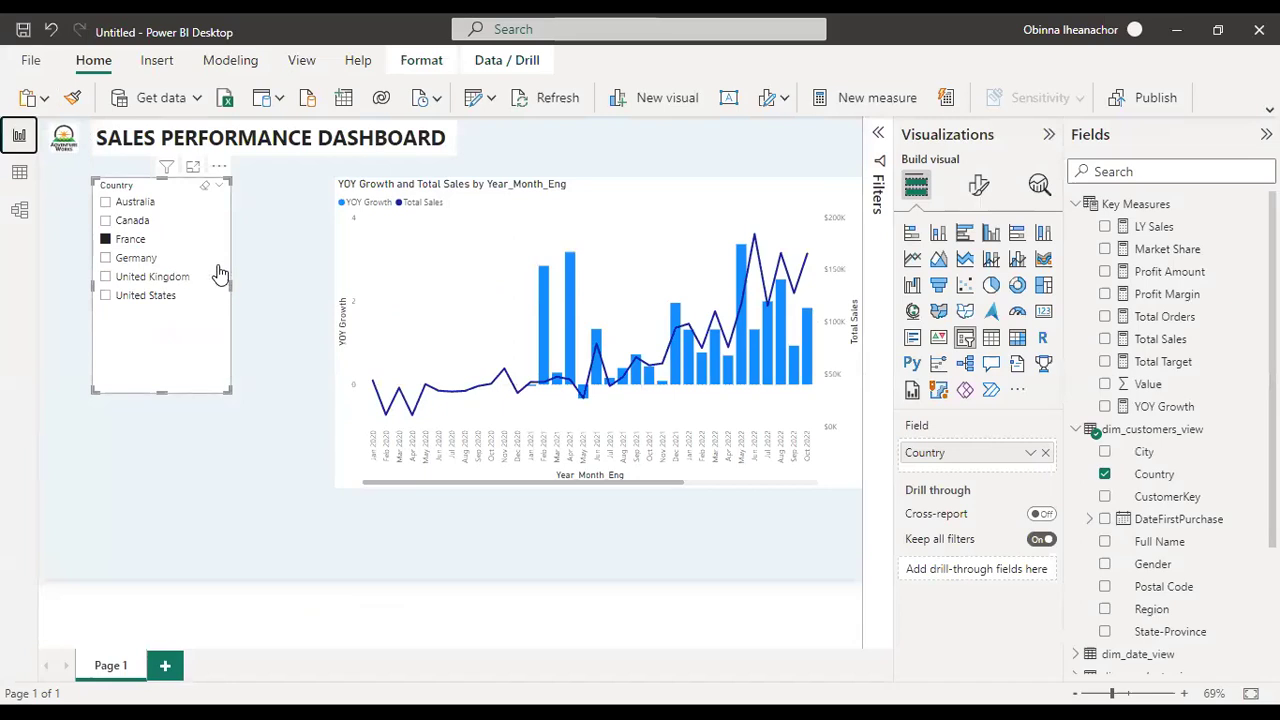
# Step: Return to the report view, move the country slicer lower on the page and filter the combo chart to Australia
pyautogui.moveTo(231, 196); pyautogui.dragTo(225, 263)
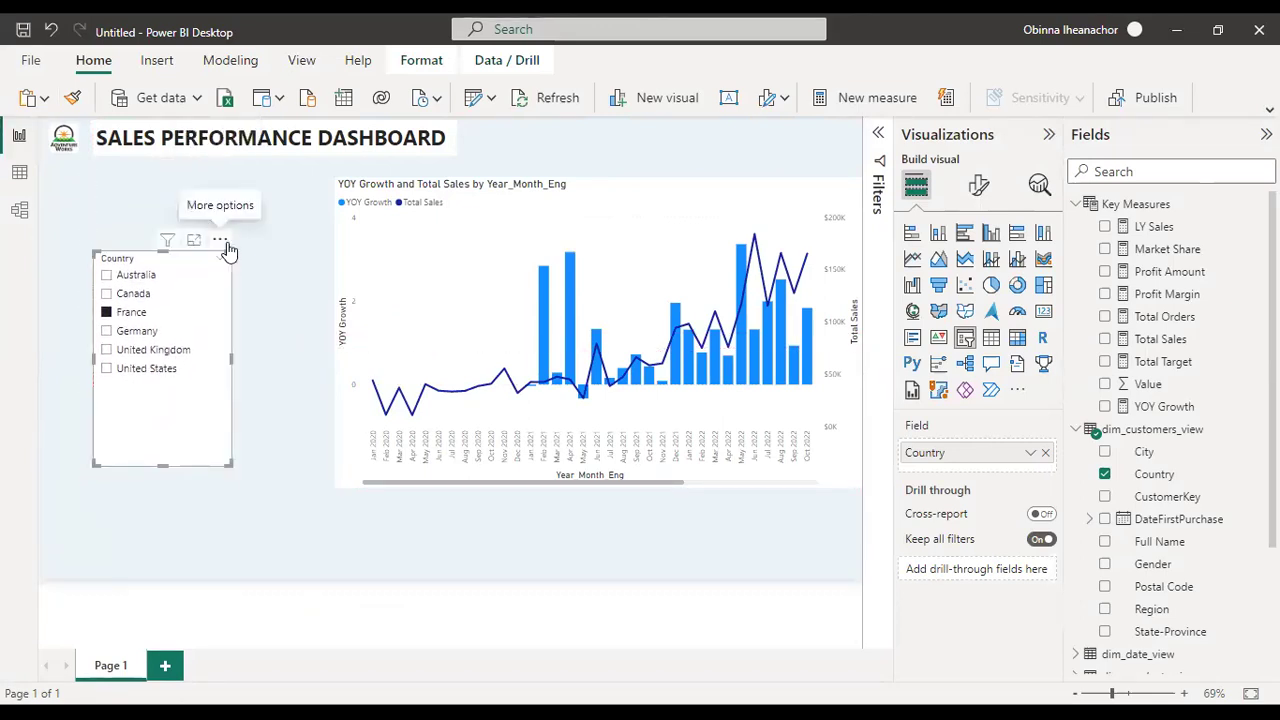
pyautogui.click(108, 276)
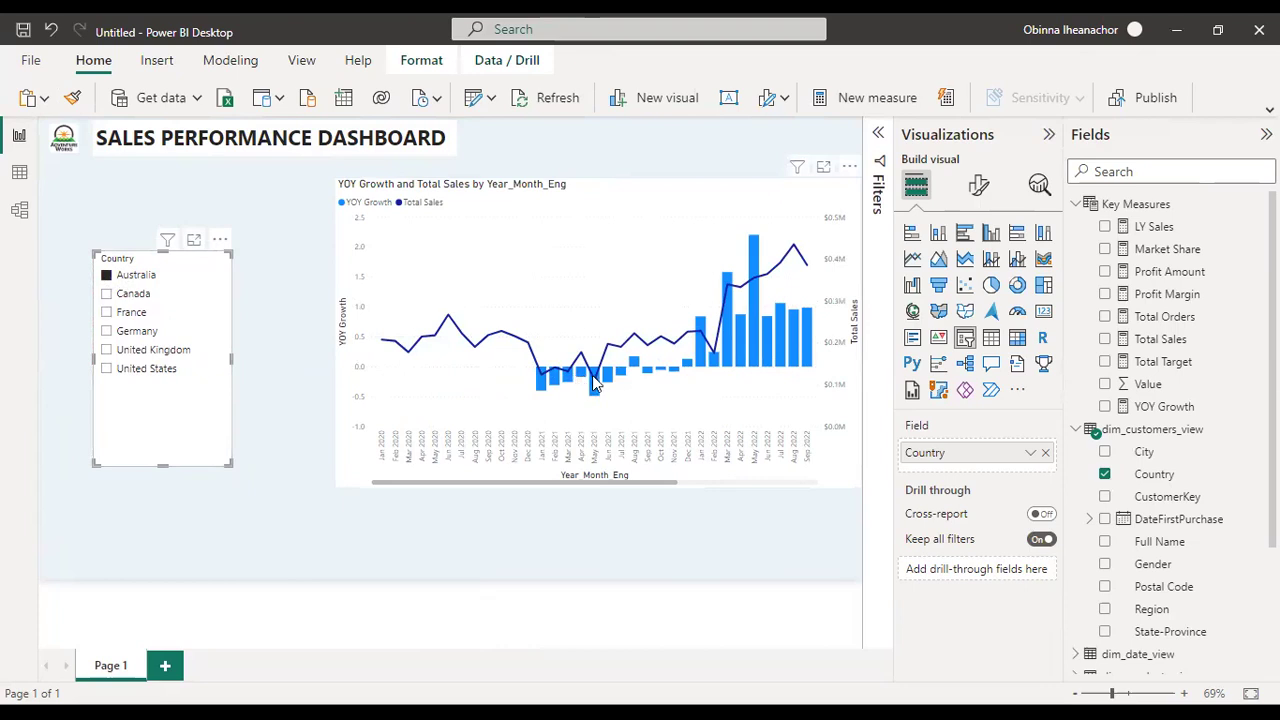
# Step: Format the YOY Growth measure as a percentage
pyautogui.moveTo(603, 385)
pyautogui.moveTo(546, 388)
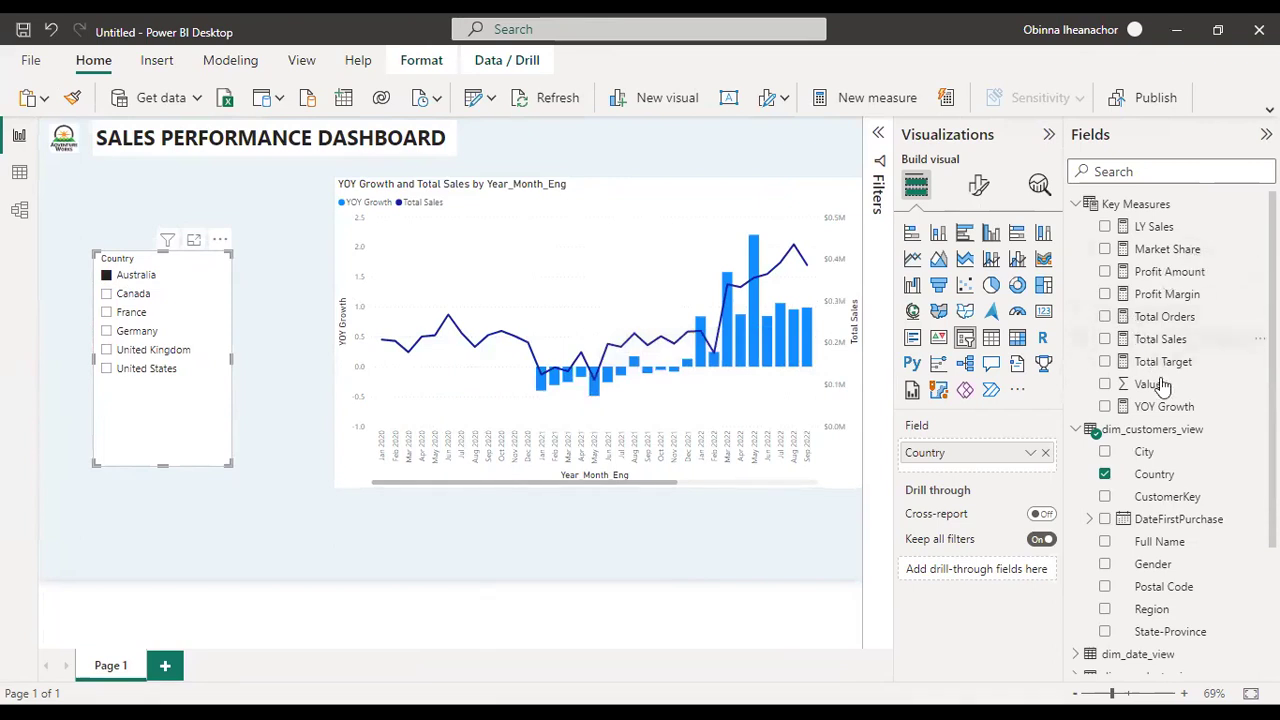
pyautogui.click(1172, 406)
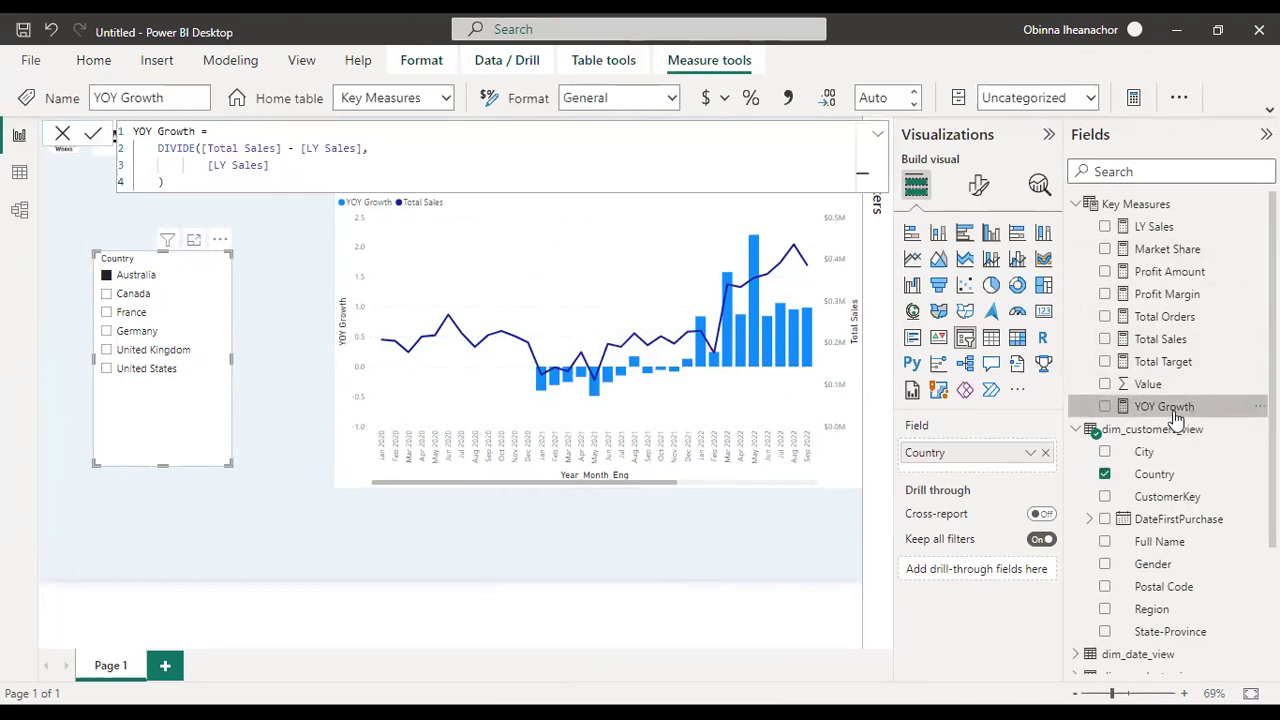
pyautogui.click(752, 100)
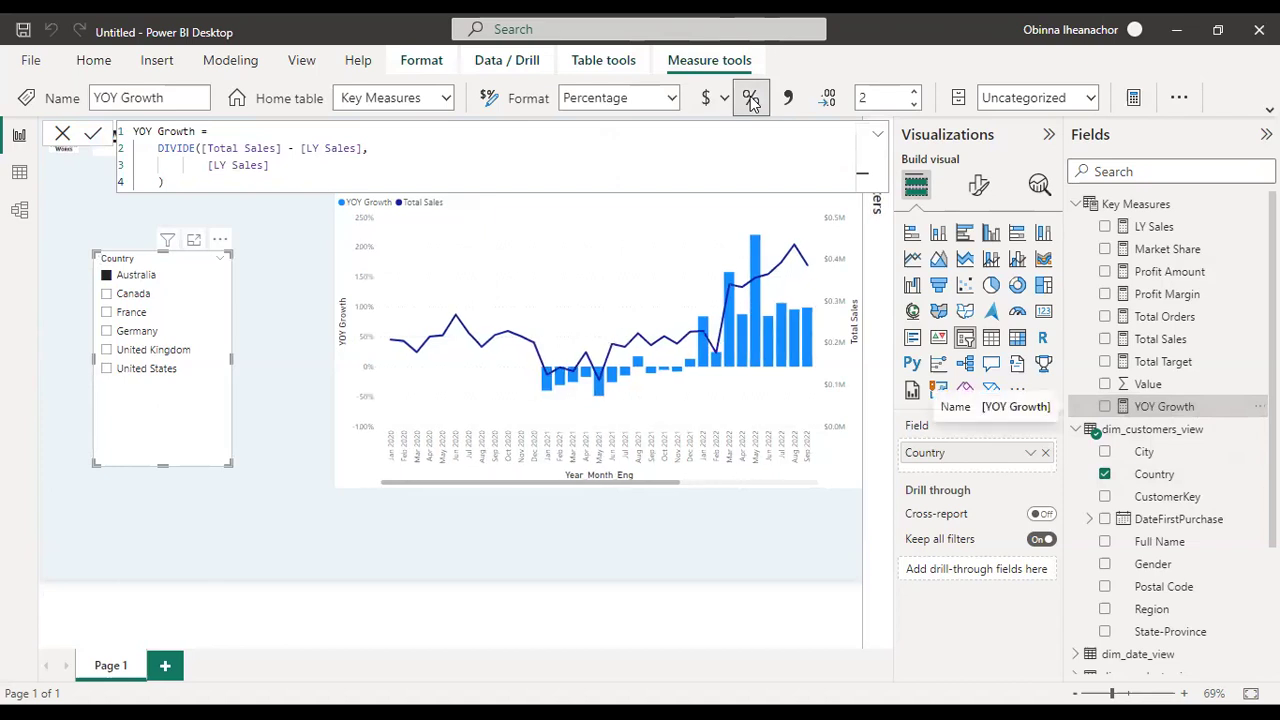
# Step: Compare the combo chart's percentage growth across countries by selecting Canada, France and Germany in the slicer
pyautogui.moveTo(600, 398)
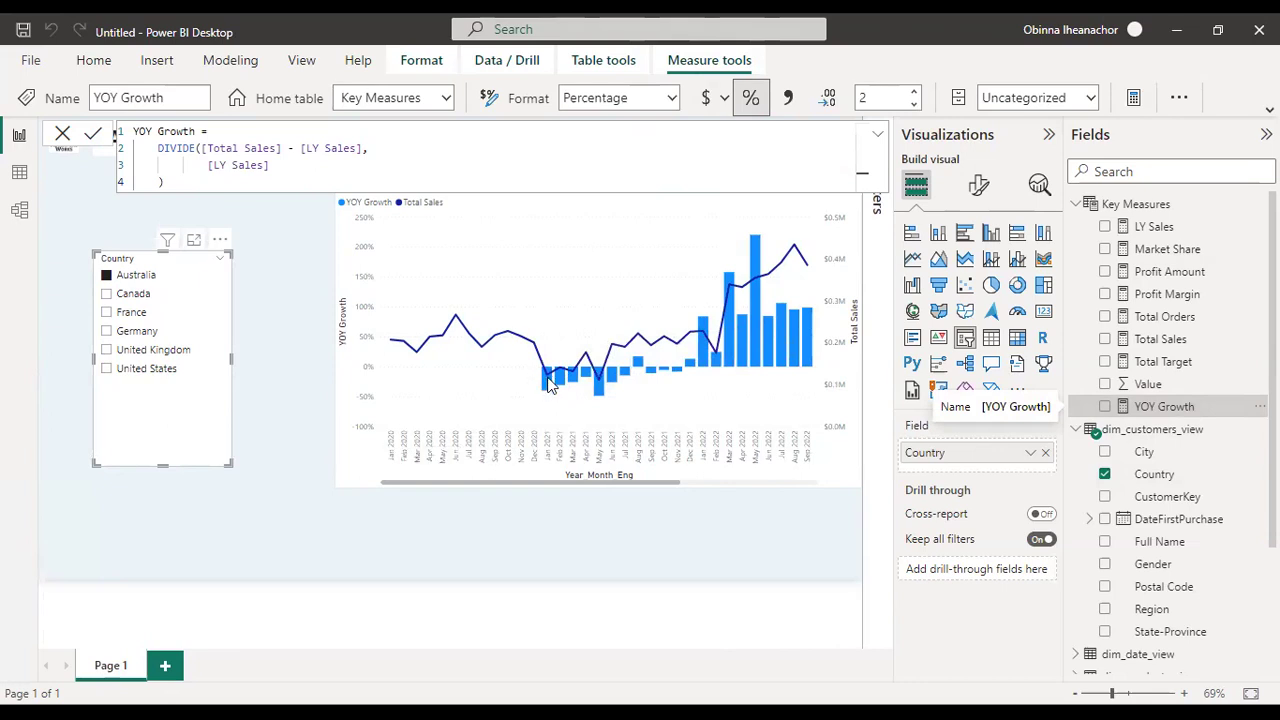
pyautogui.moveTo(392, 358)
pyautogui.moveTo(547, 380)
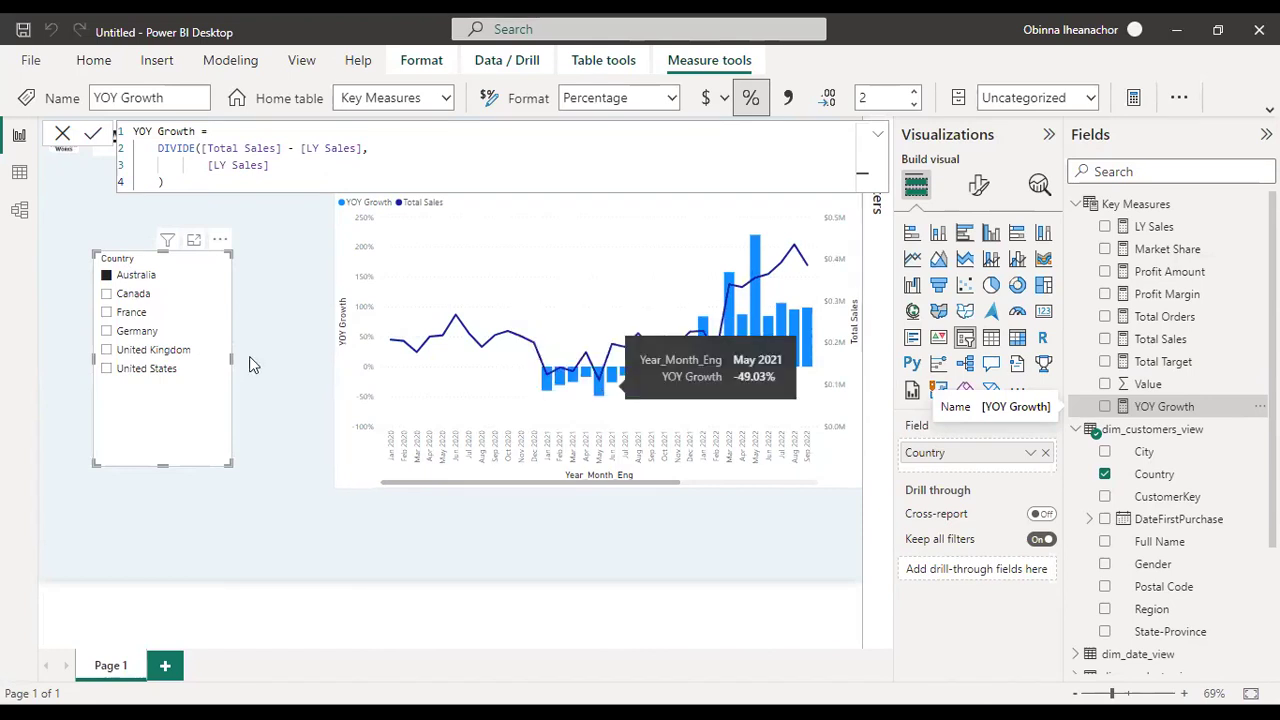
pyautogui.click(107, 296)
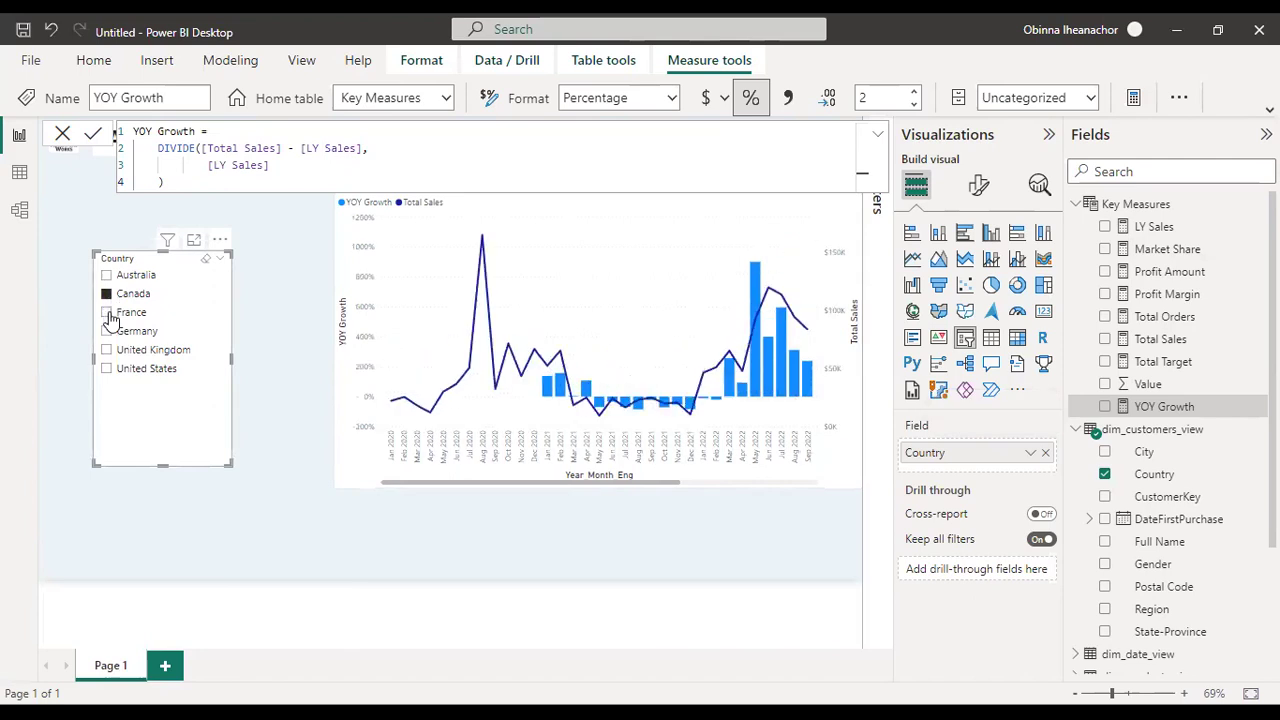
pyautogui.click(107, 313)
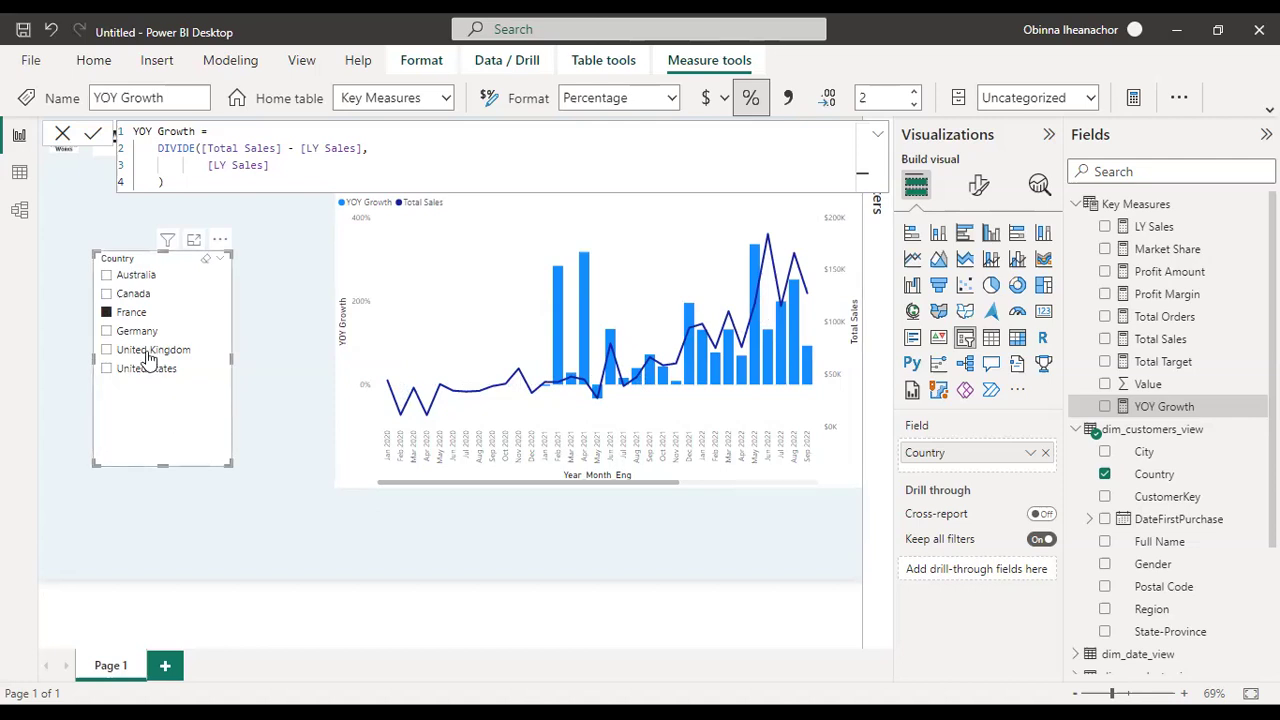
pyautogui.click(107, 331)
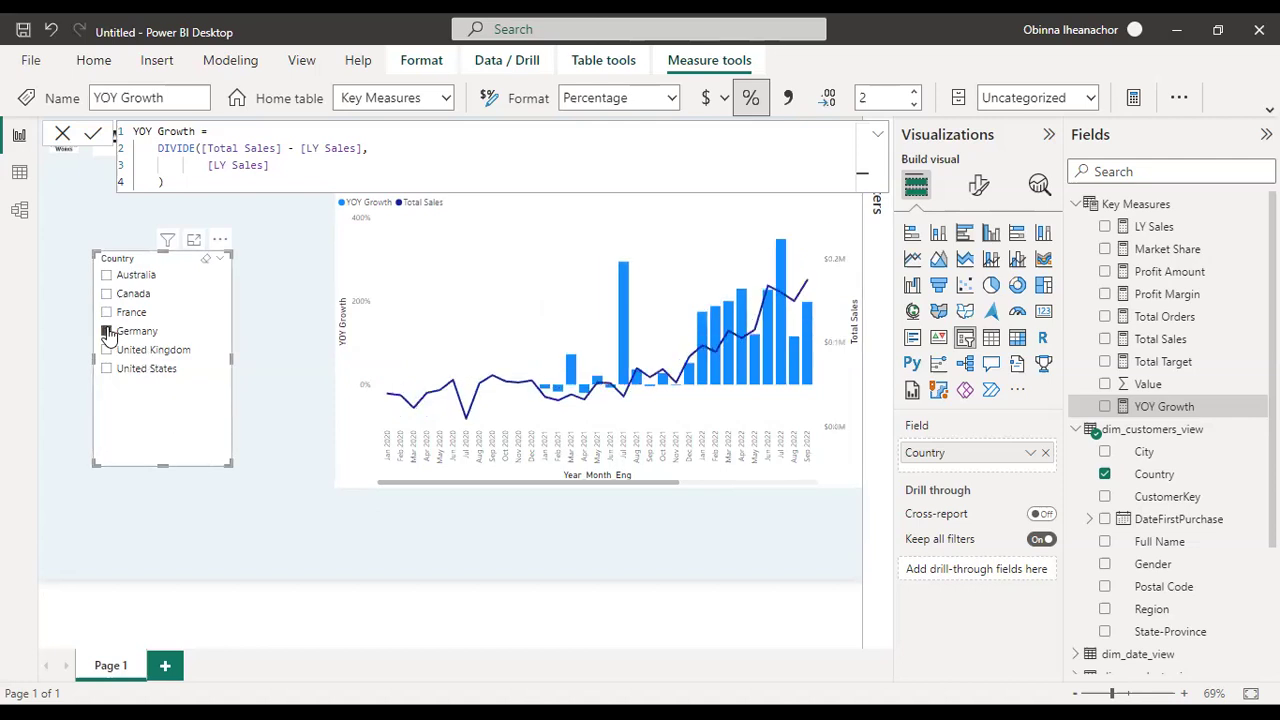
pyautogui.click(108, 331)
pyautogui.click(103, 334)
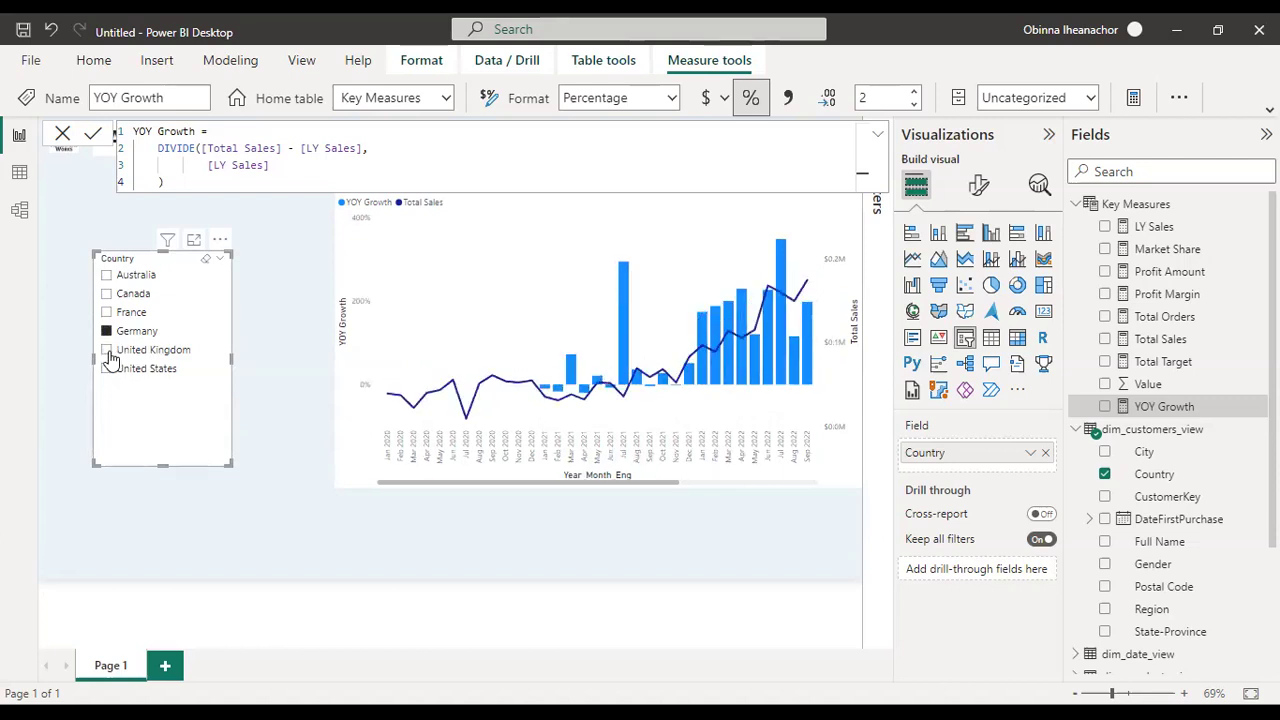
# Step: Compare the combo chart for United Kingdom and United States with the slicer, and clear the country selection
pyautogui.click(108, 354)
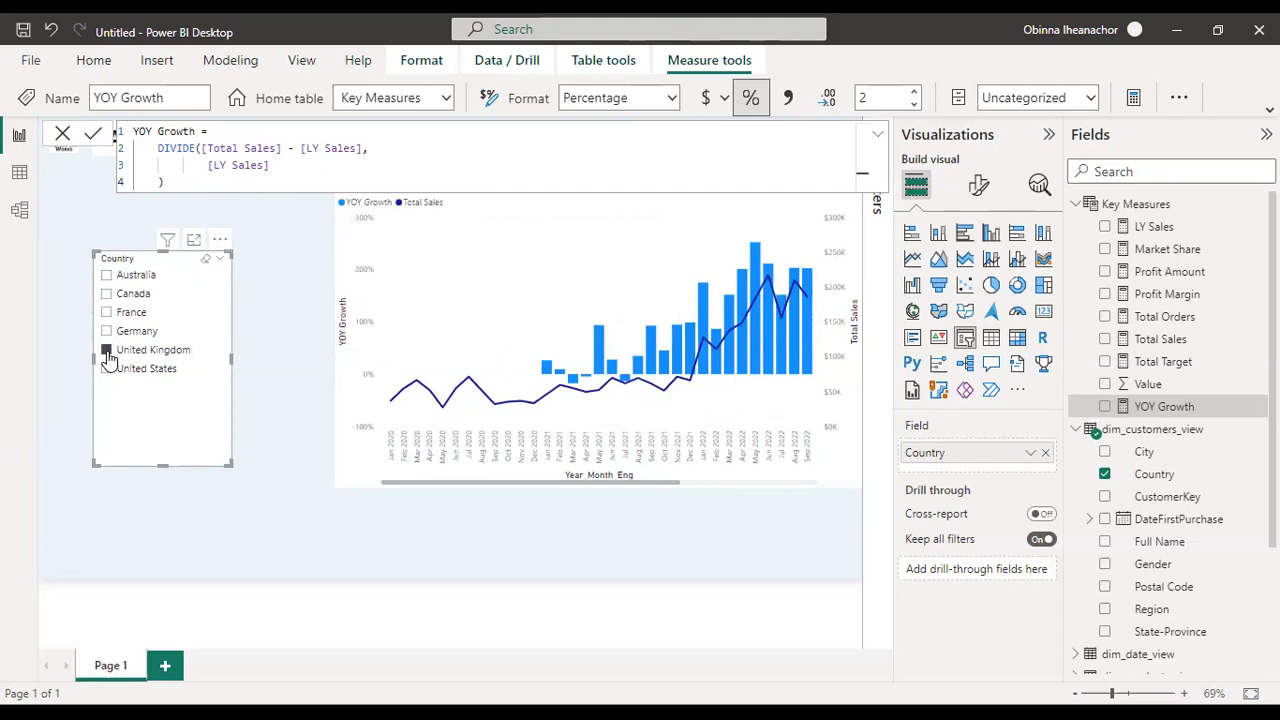
pyautogui.click(108, 369)
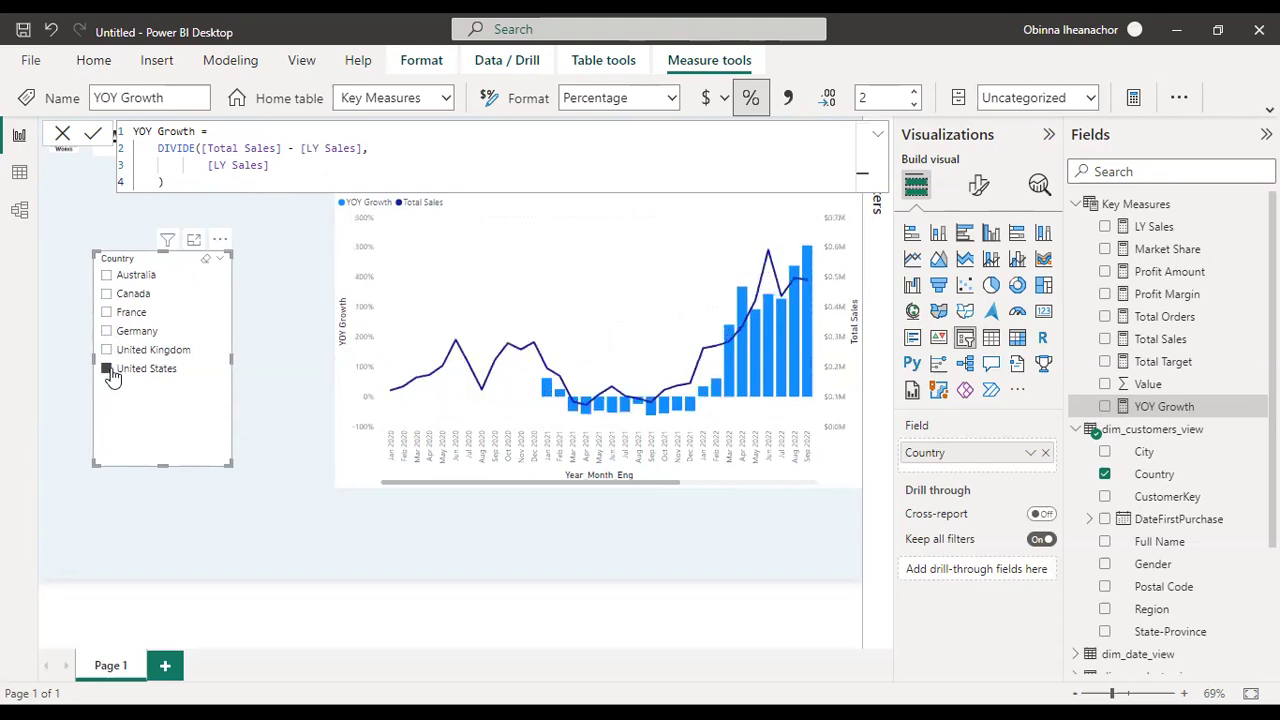
pyautogui.click(108, 369)
pyautogui.click(285, 354)
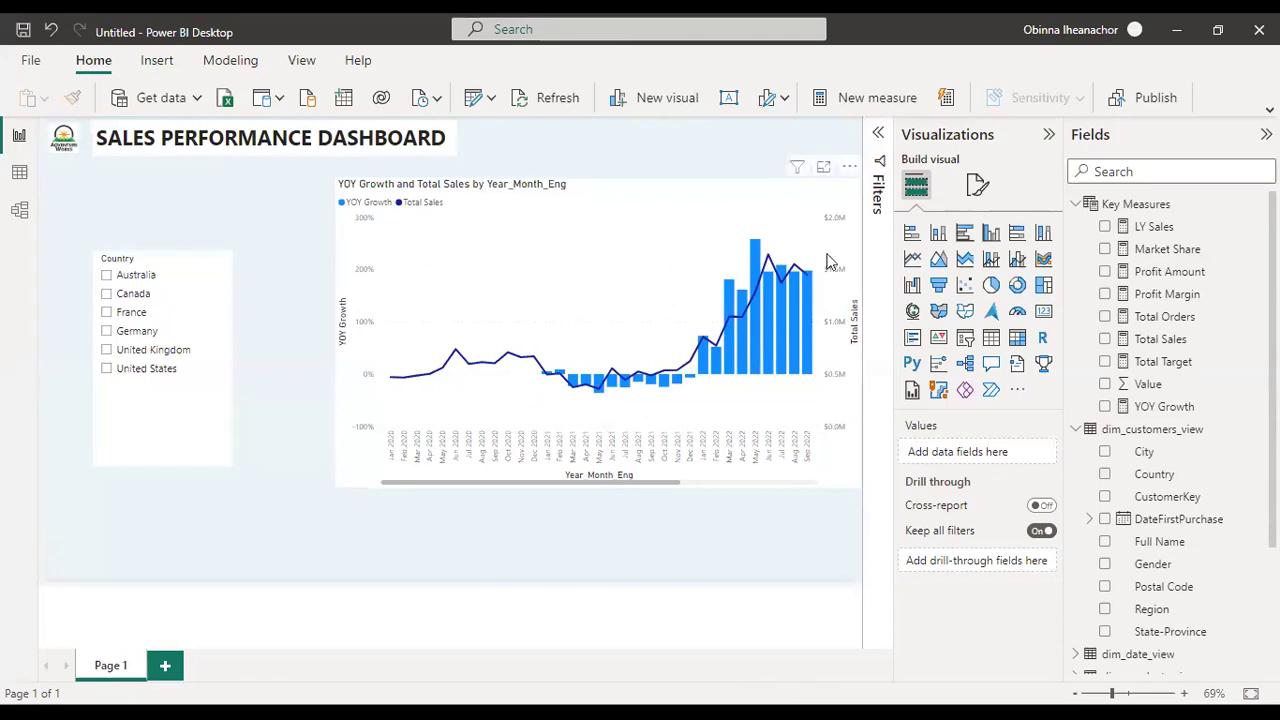
# Step: Add an empty stacked bar chart, shorten the Country slicer and move it to the top of the page over the combo chart
pyautogui.click(911, 233)
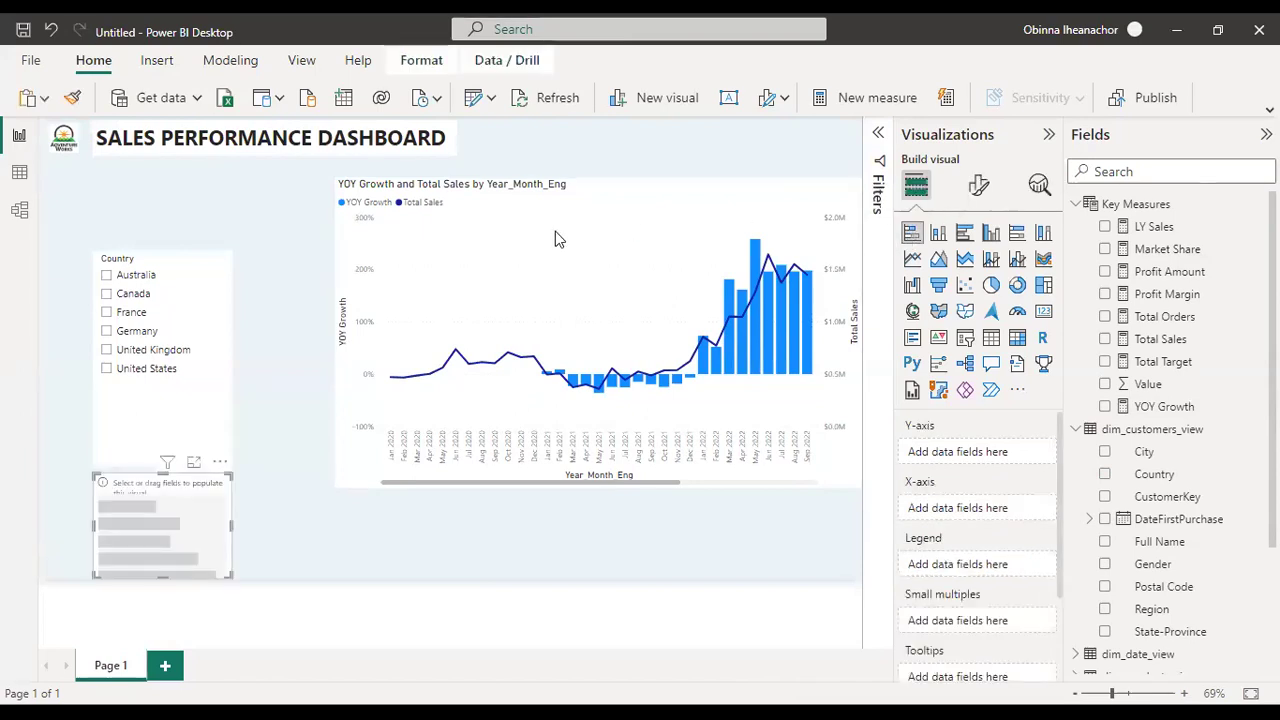
pyautogui.click(197, 414)
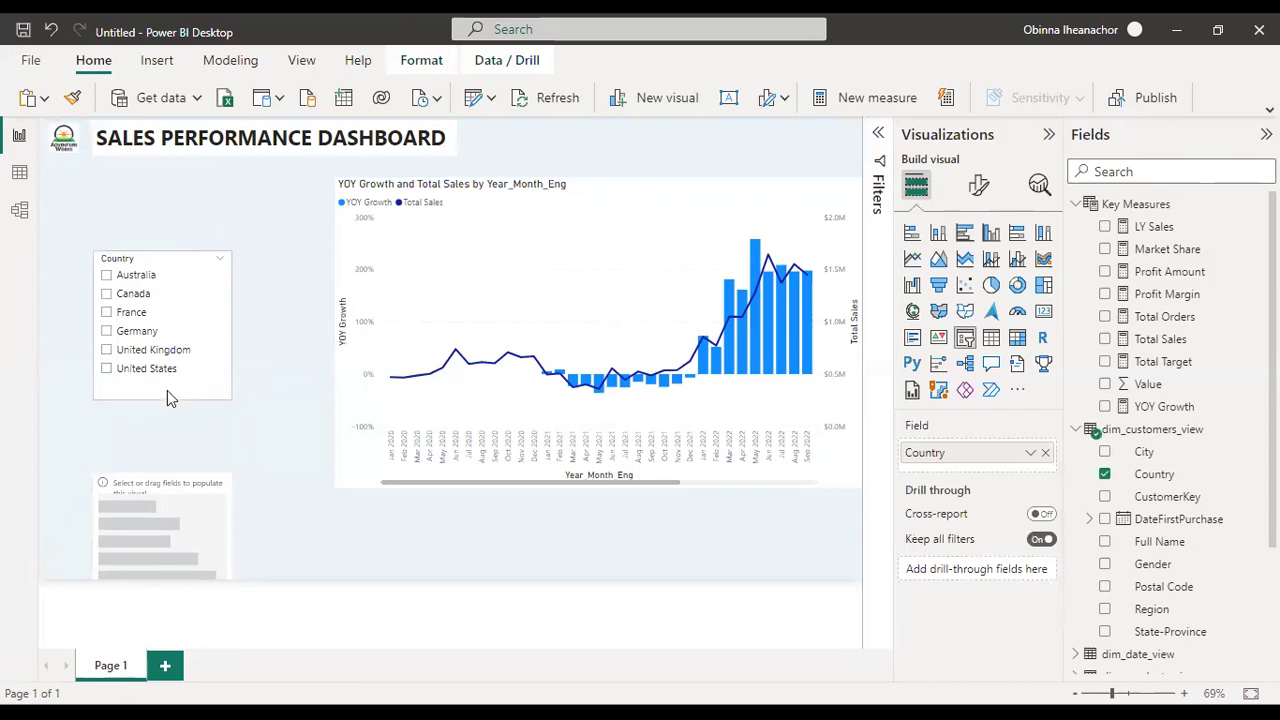
pyautogui.moveTo(478, 116); pyautogui.dragTo(639, 140)
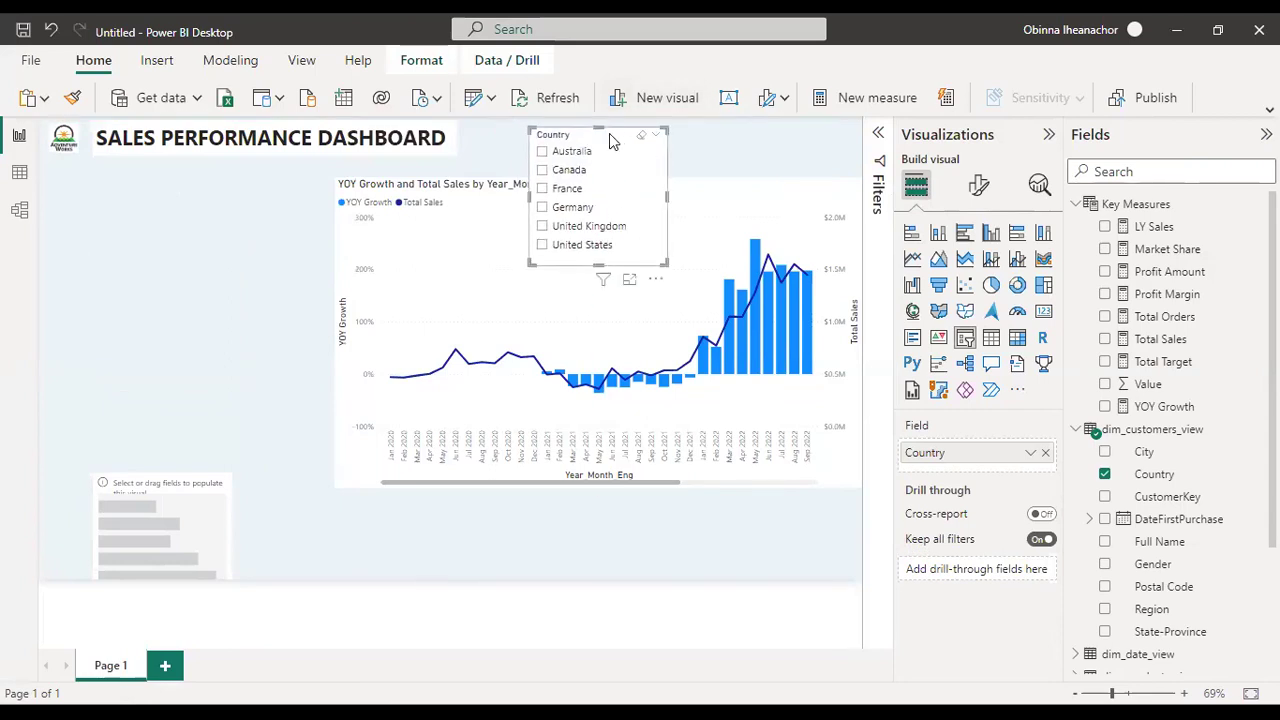
pyautogui.moveTo(610, 135); pyautogui.dragTo(610, 125)
# Step: Enlarge the empty bar chart in height and width to fill the space beside the combo chart, and shift it up slightly
pyautogui.click(165, 478)
pyautogui.moveTo(165, 478); pyautogui.dragTo(165, 350)
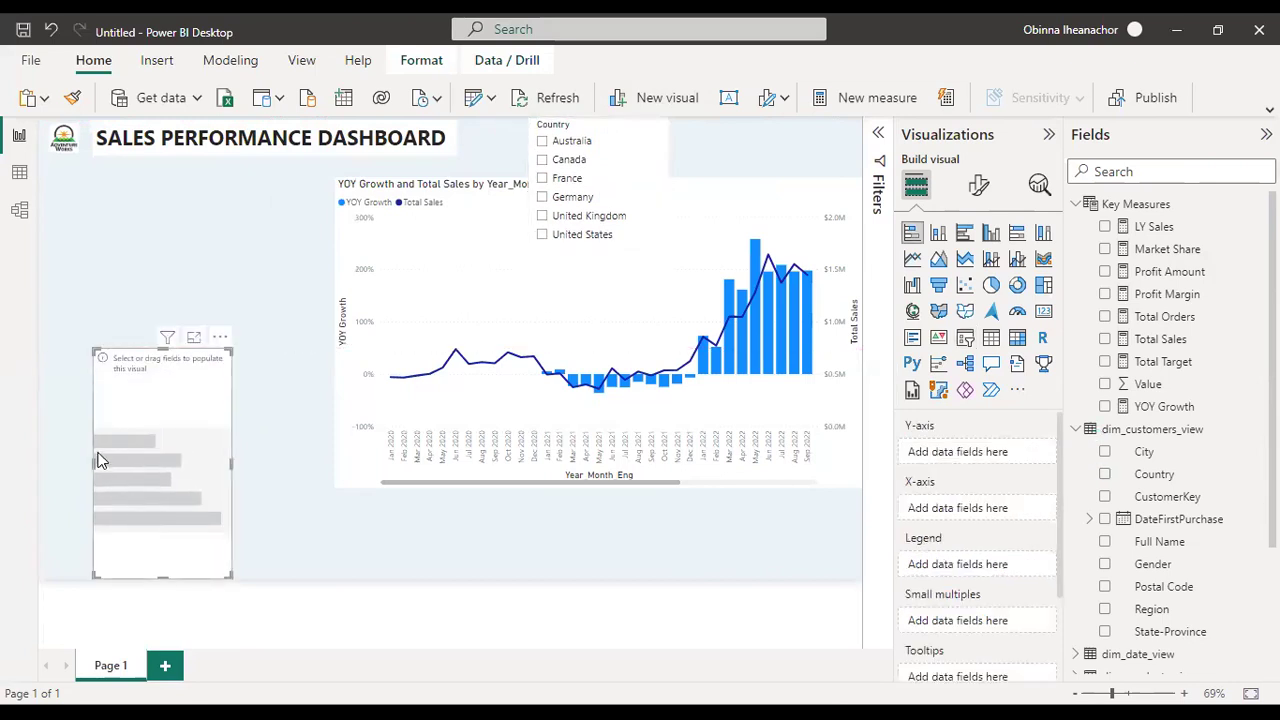
pyautogui.moveTo(98, 460); pyautogui.dragTo(52, 458)
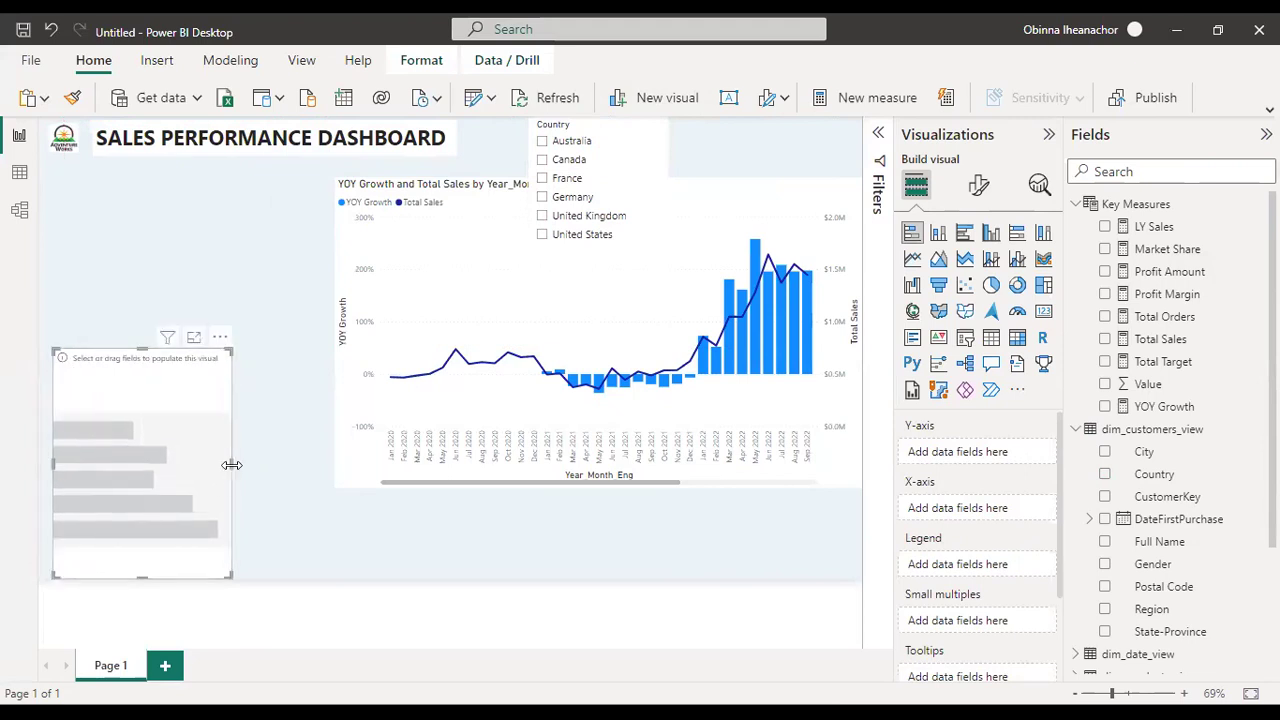
pyautogui.moveTo(231, 465); pyautogui.dragTo(320, 465)
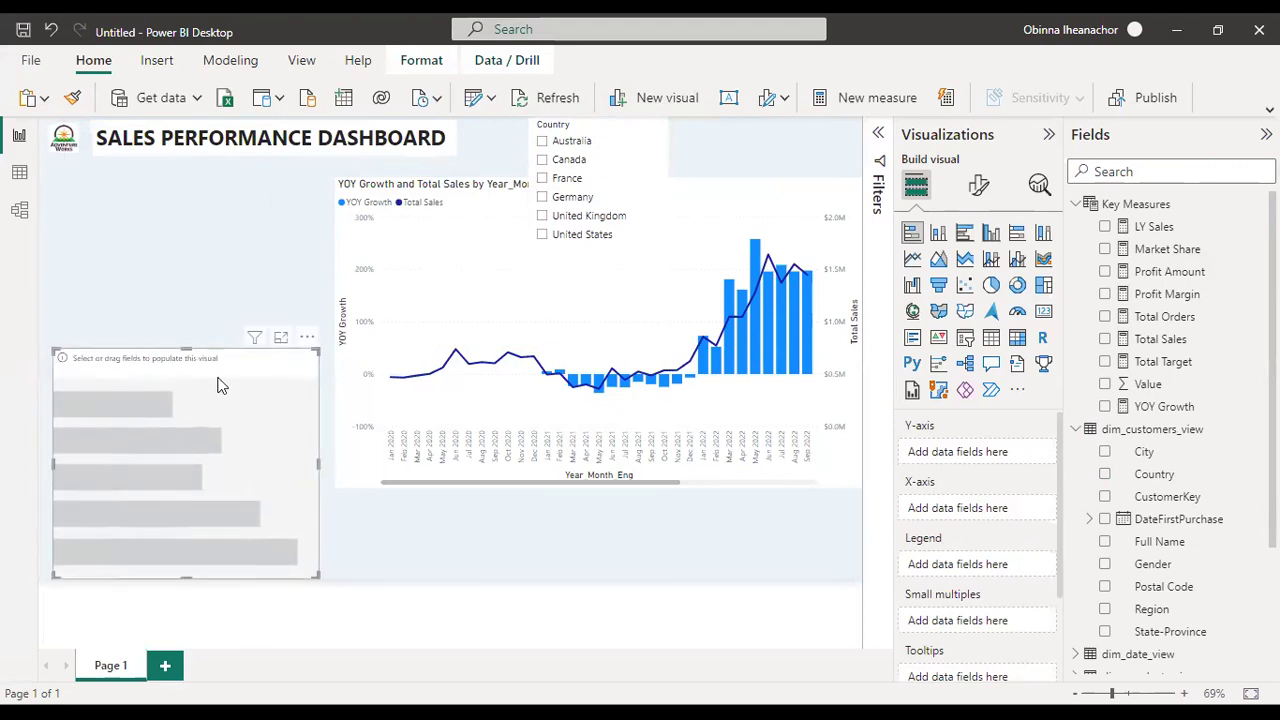
pyautogui.moveTo(220, 366); pyautogui.dragTo(220, 351)
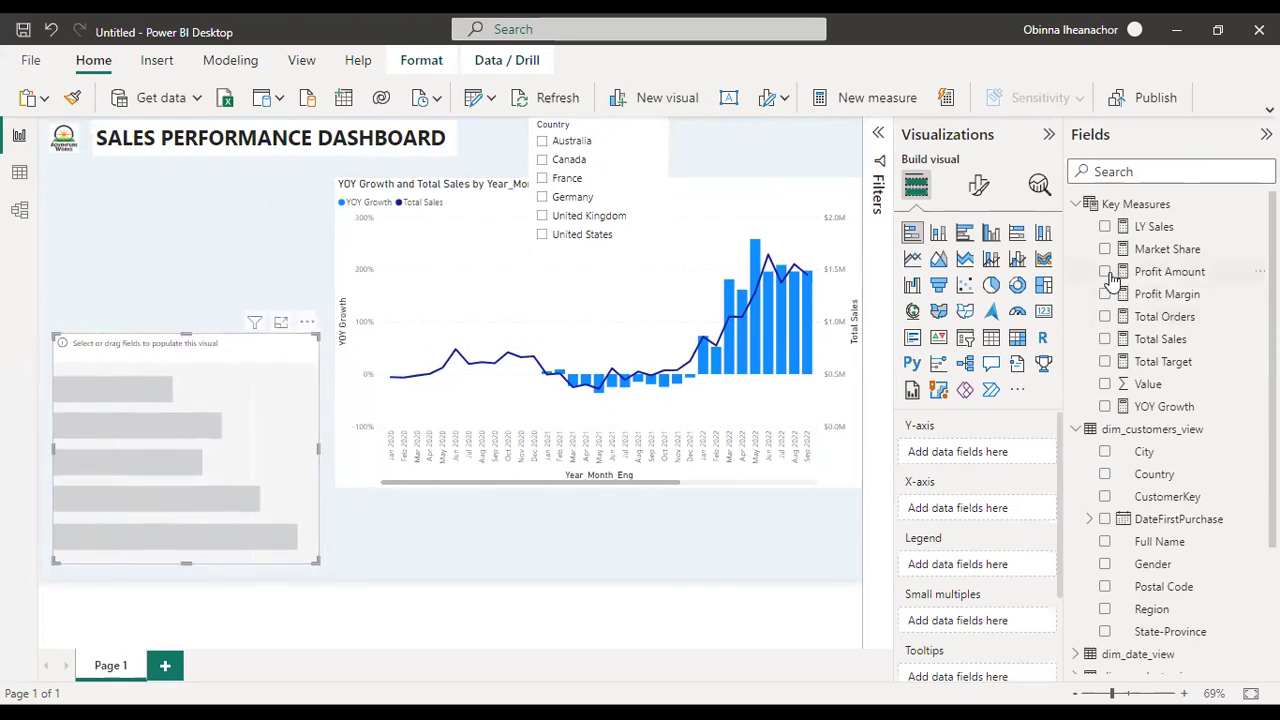
# Step: Fill the bar chart with Profit Amount on the X-axis and Category from dim_products_view on the Y-axis
pyautogui.moveTo(1112, 277); pyautogui.dragTo(296, 434)
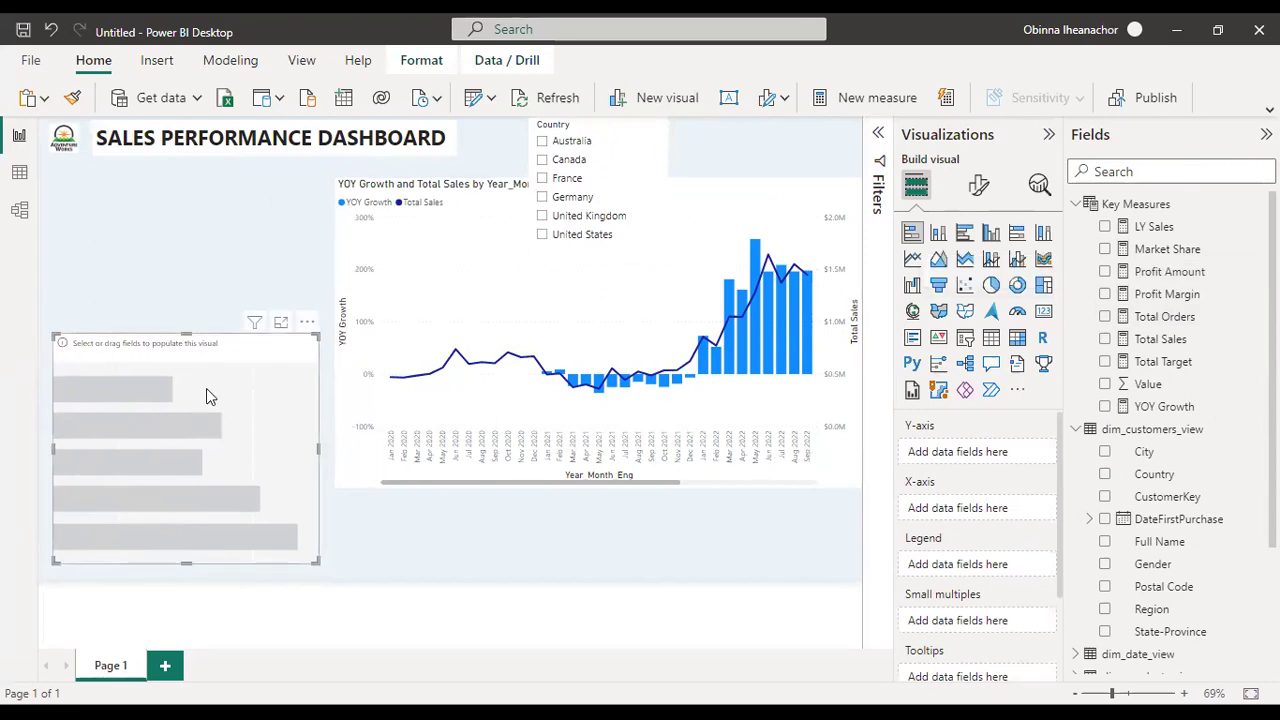
pyautogui.click(1106, 274)
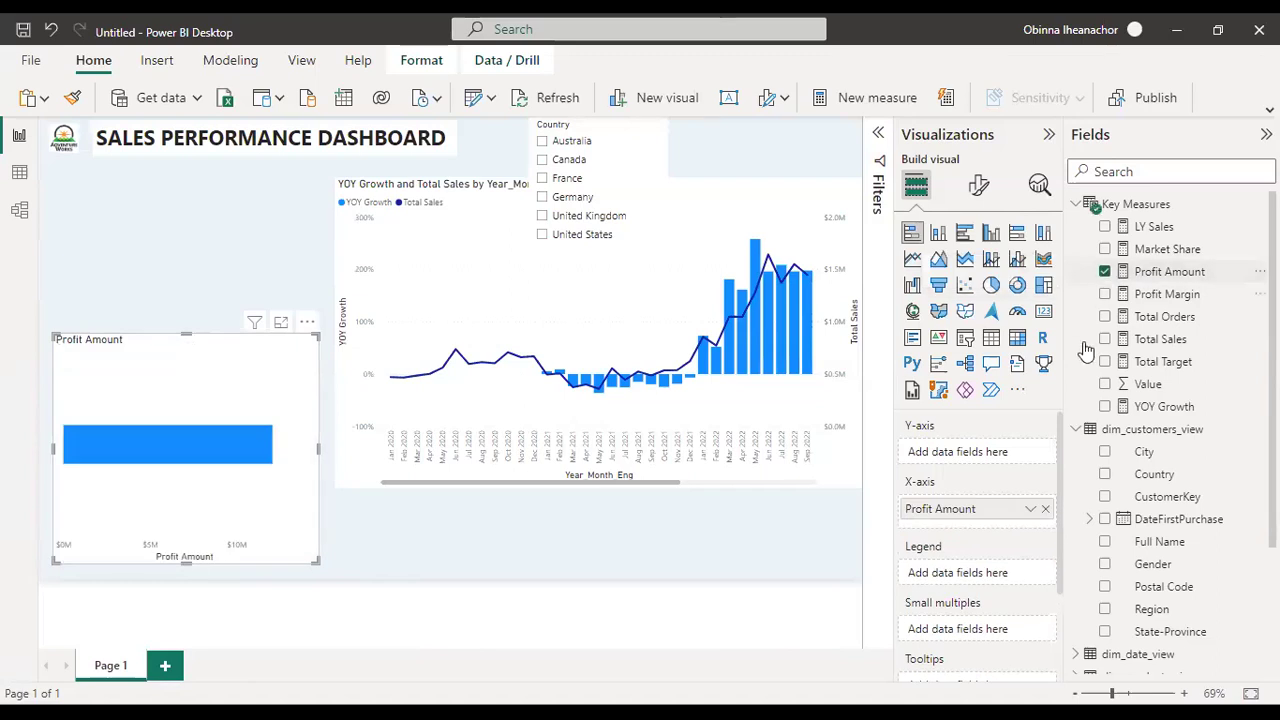
pyautogui.click(1079, 429)
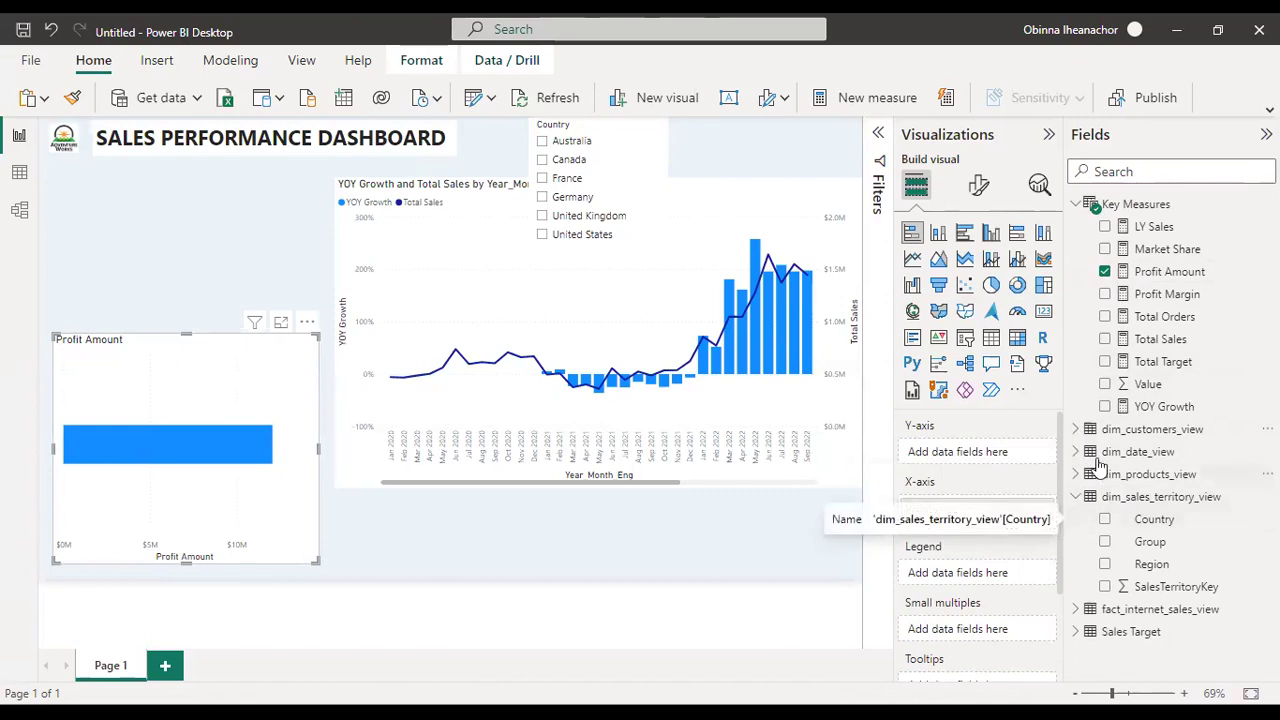
pyautogui.click(1076, 474)
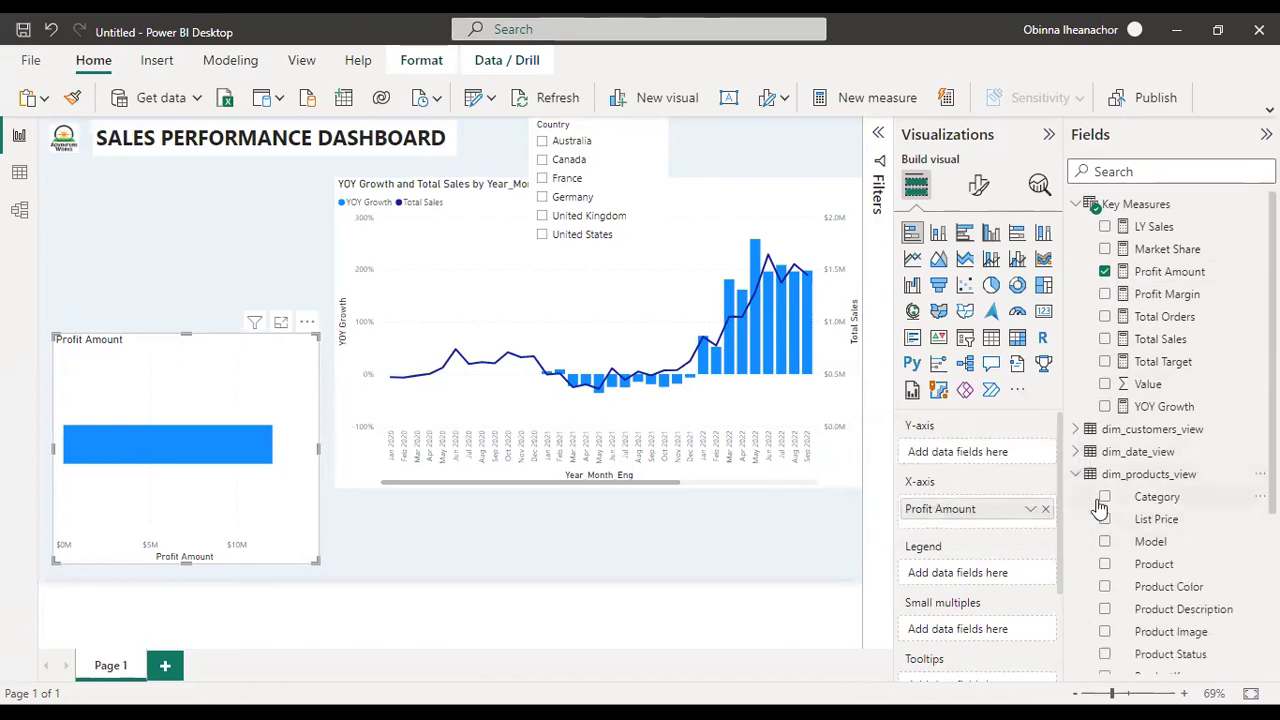
pyautogui.click(1105, 497)
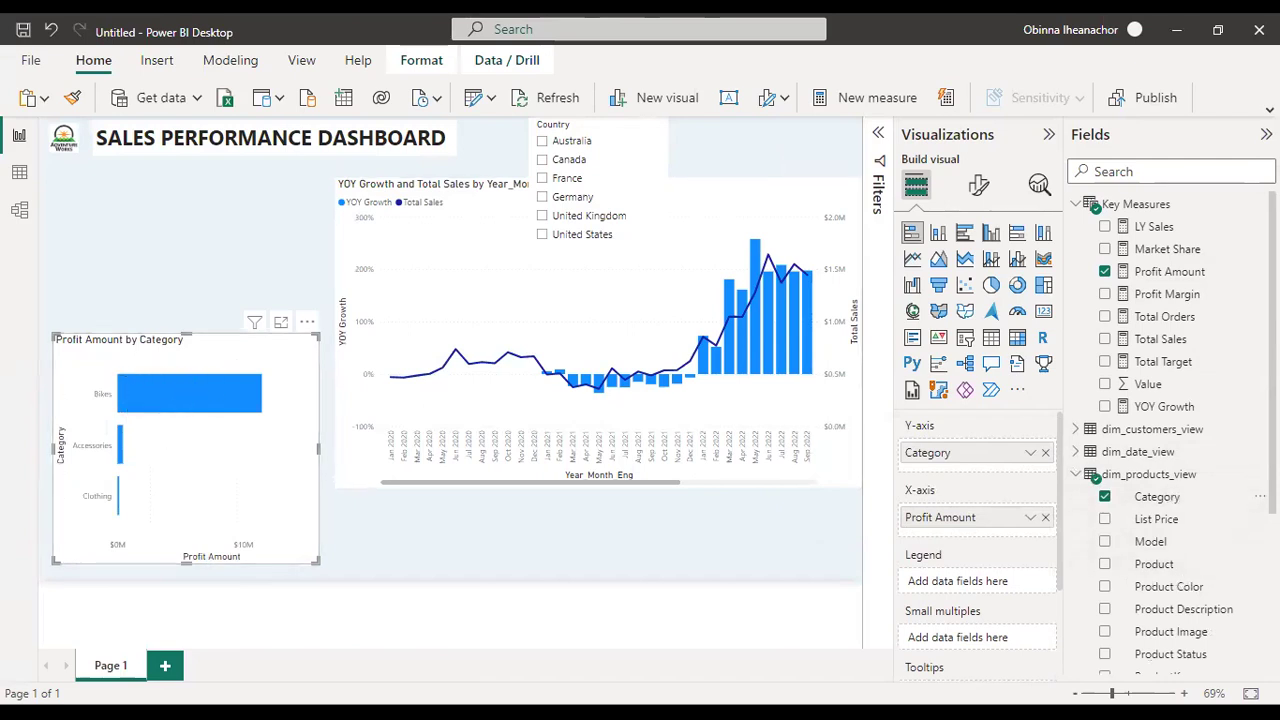
# Step: Add SubCategory below Category on the bar chart's Y-axis, turn on drill-down and drill into Bikes
pyautogui.scroll(-4, 1188, 600)
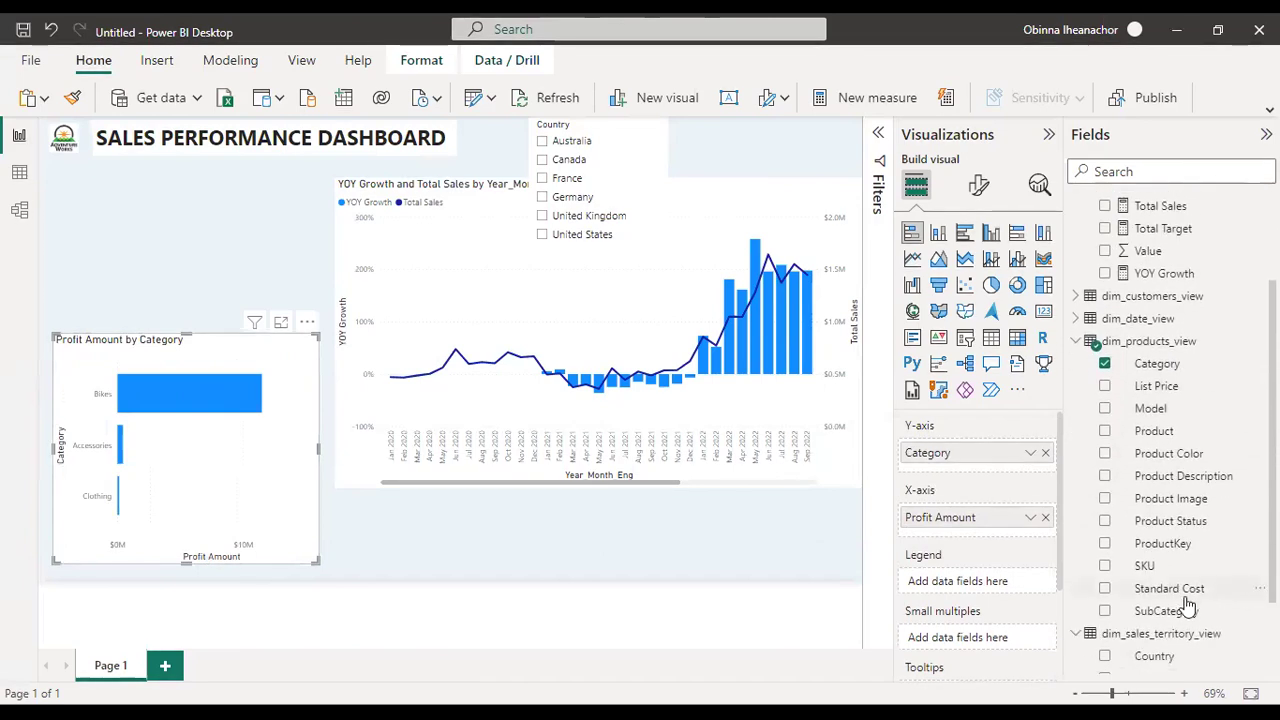
pyautogui.moveTo(1188, 604); pyautogui.dragTo(991, 457)
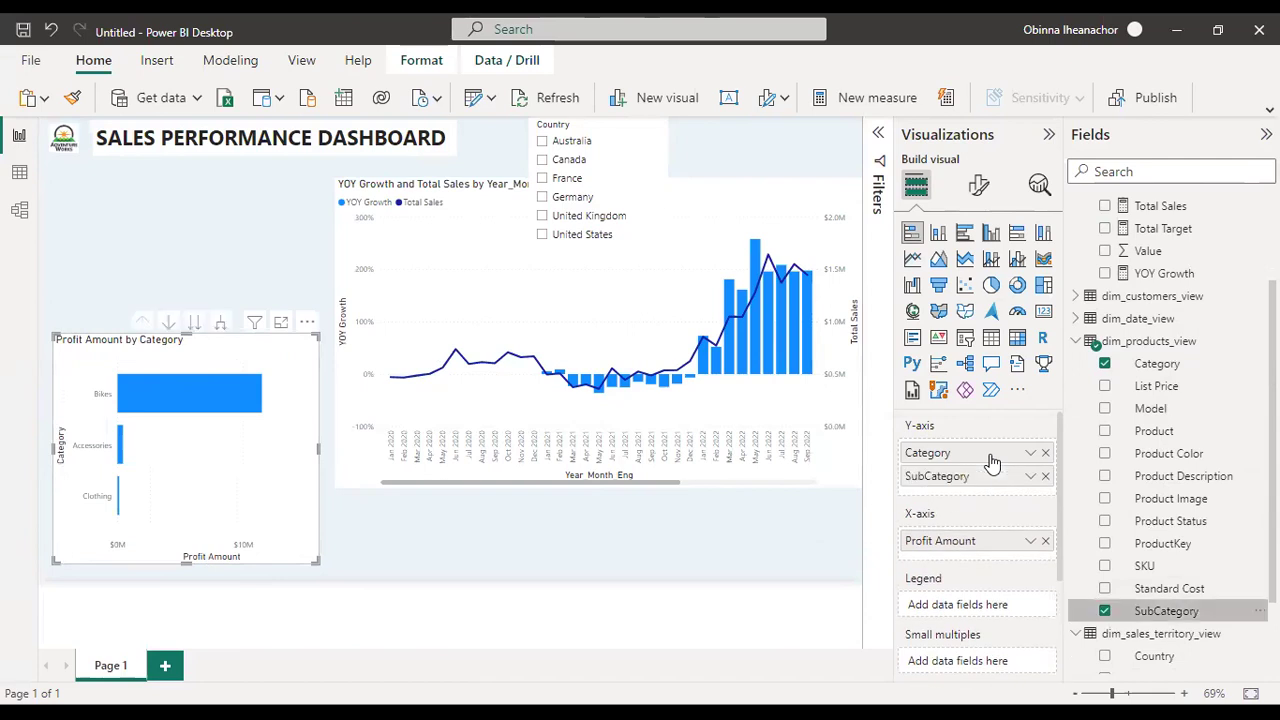
pyautogui.click(169, 323)
pyautogui.moveTo(167, 395)
pyautogui.click(150, 399)
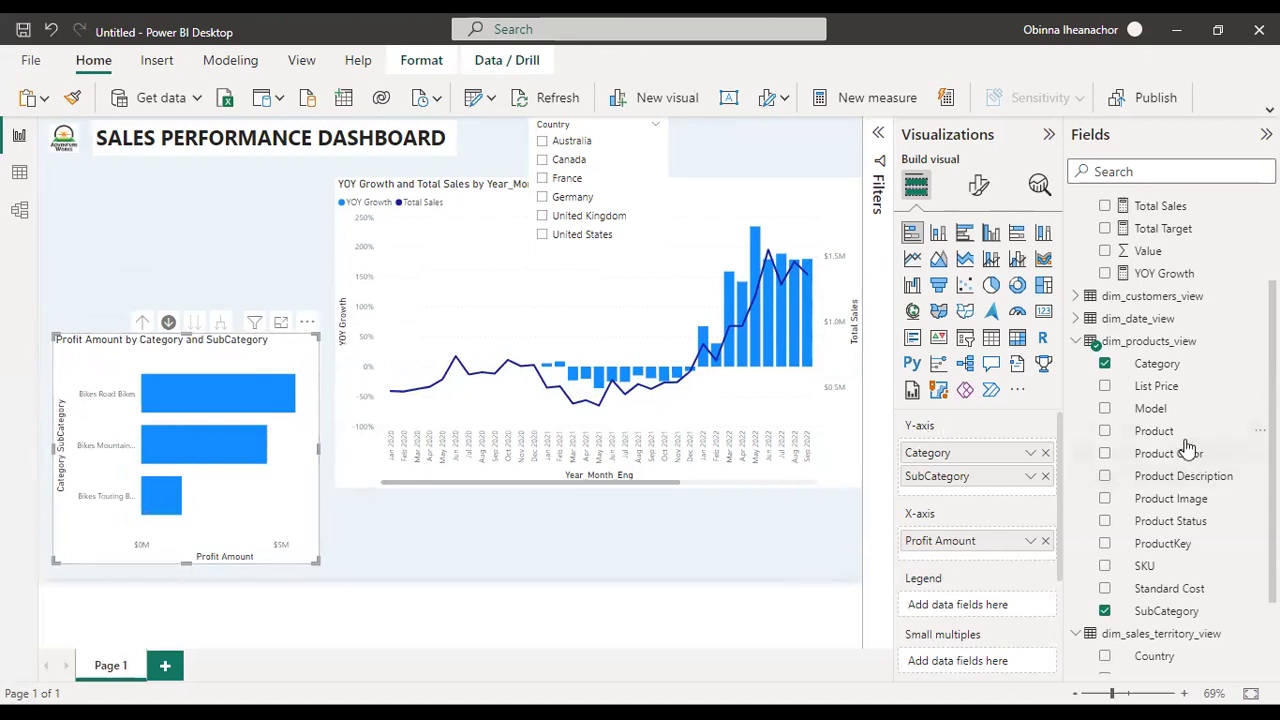
# Step: Add Product as the third Y-axis level, drill into Road Bikes and drill back up to the Category level
pyautogui.moveTo(1017, 465); pyautogui.dragTo(991, 493)
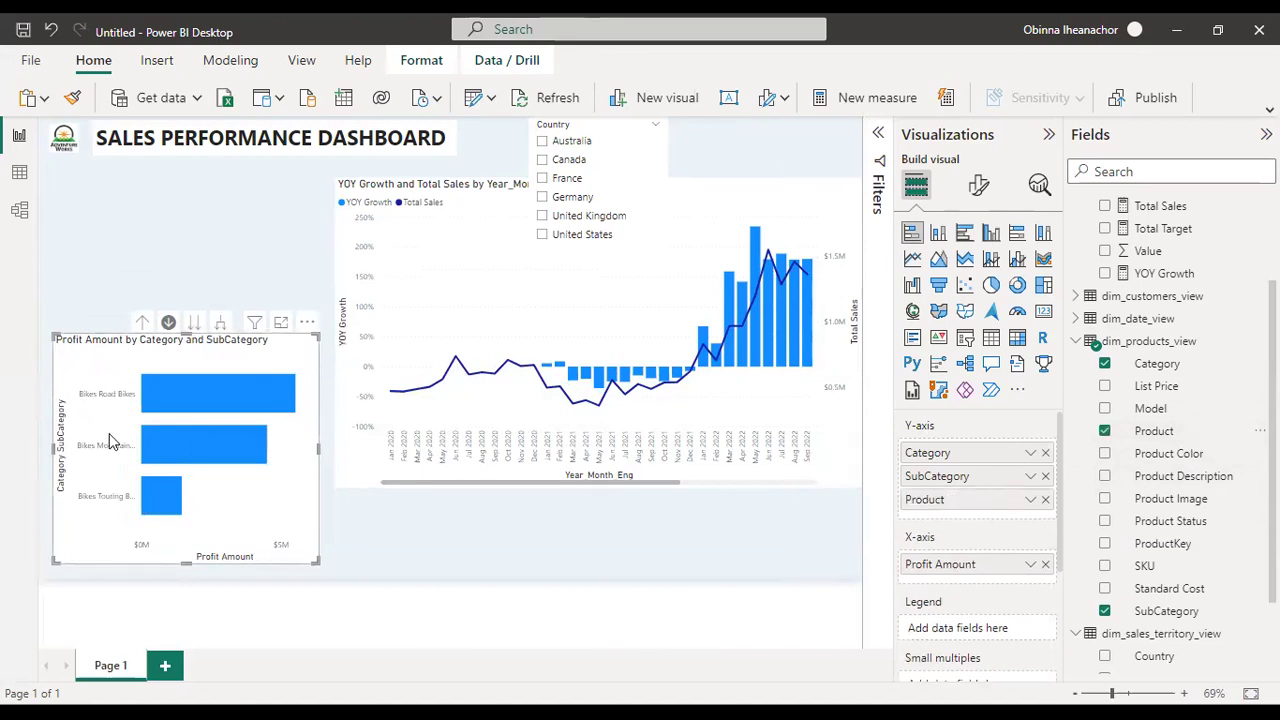
pyautogui.click(202, 392)
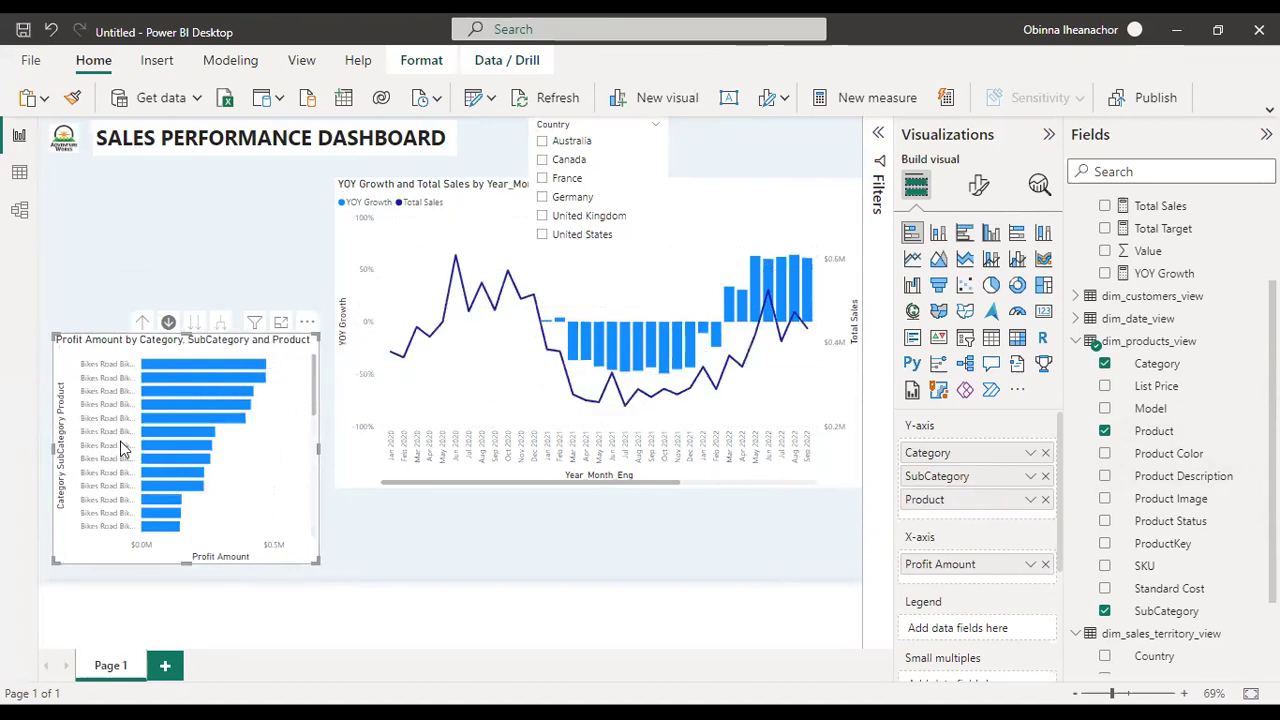
pyautogui.click(144, 323)
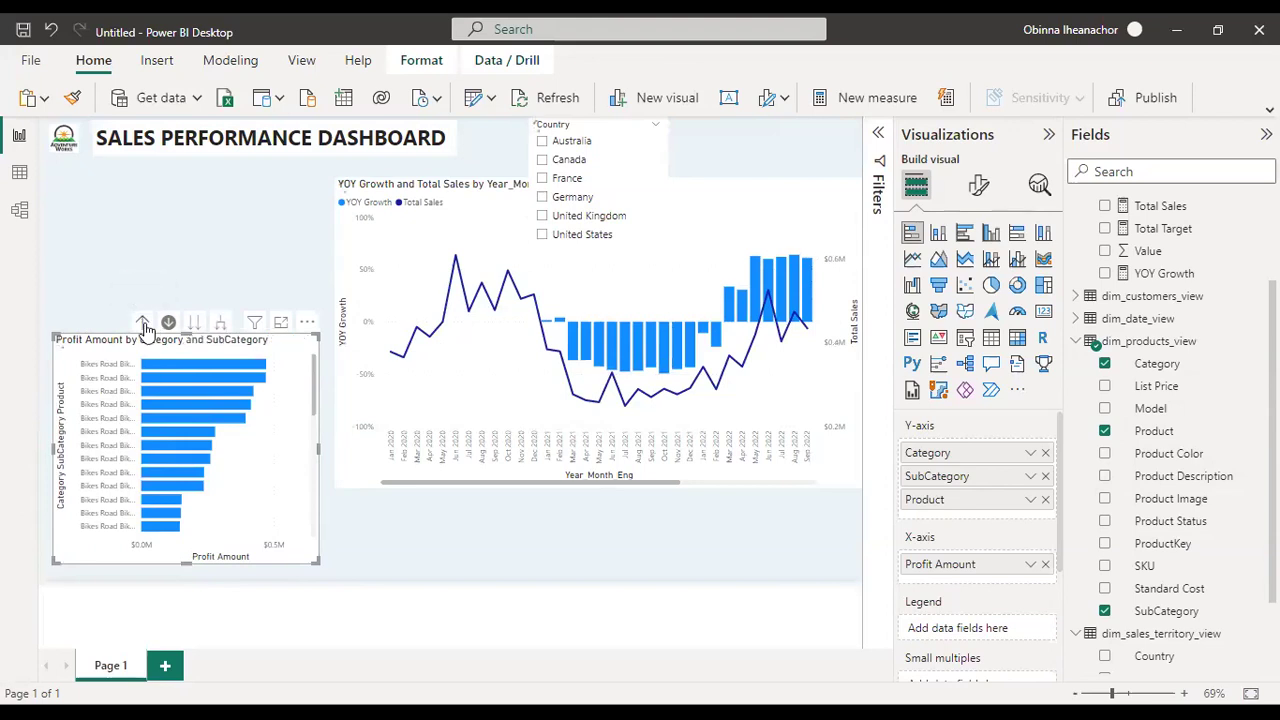
pyautogui.click(144, 323)
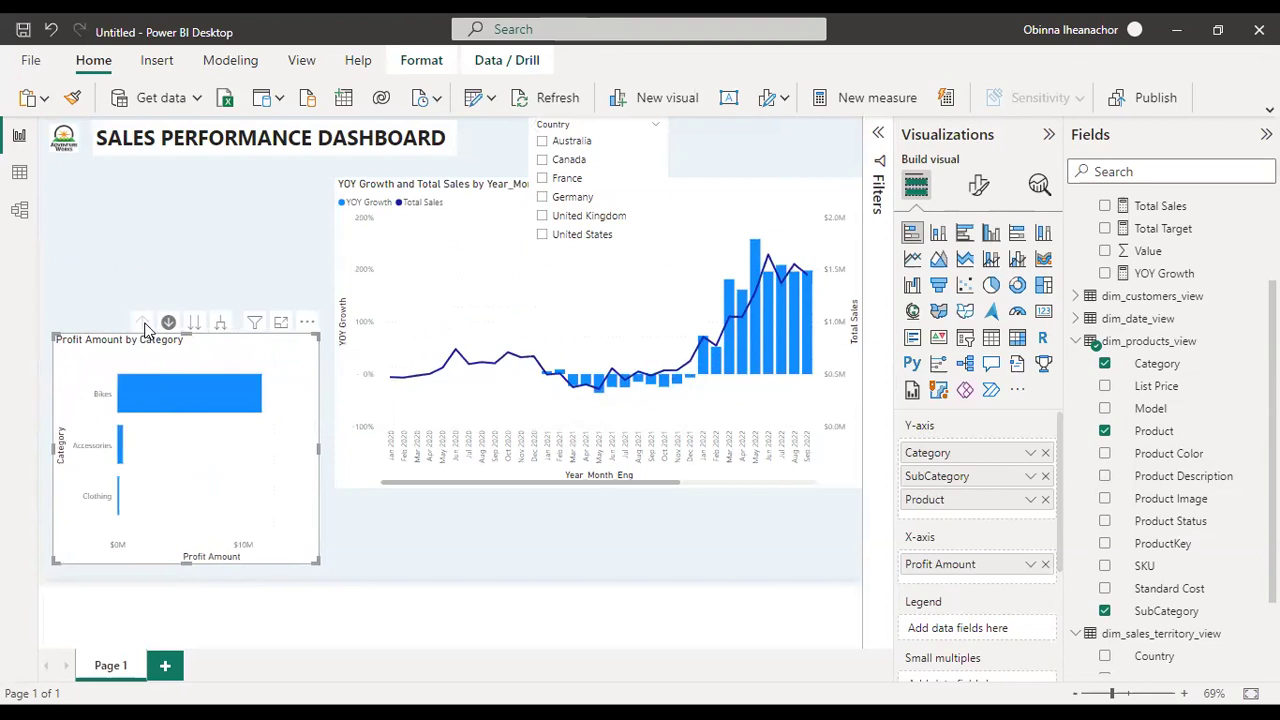
pyautogui.click(224, 268)
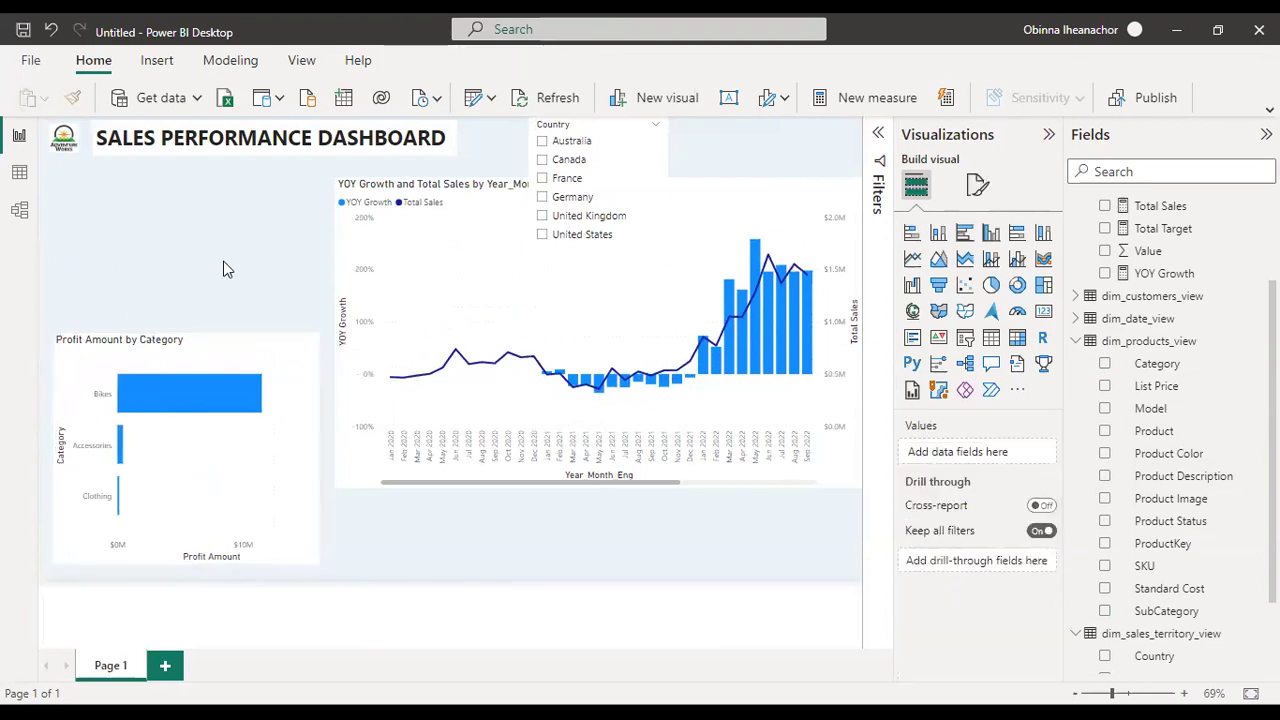
# Step: Nudge the Profit Amount by Category chart down to the lower edge of the page
pyautogui.click(295, 368)
pyautogui.press('Down')
pyautogui.press('Down')
pyautogui.press('Down')
pyautogui.press('Down')
pyautogui.press('Down')
pyautogui.press('Down')
pyautogui.press('Down')
pyautogui.press('Down')
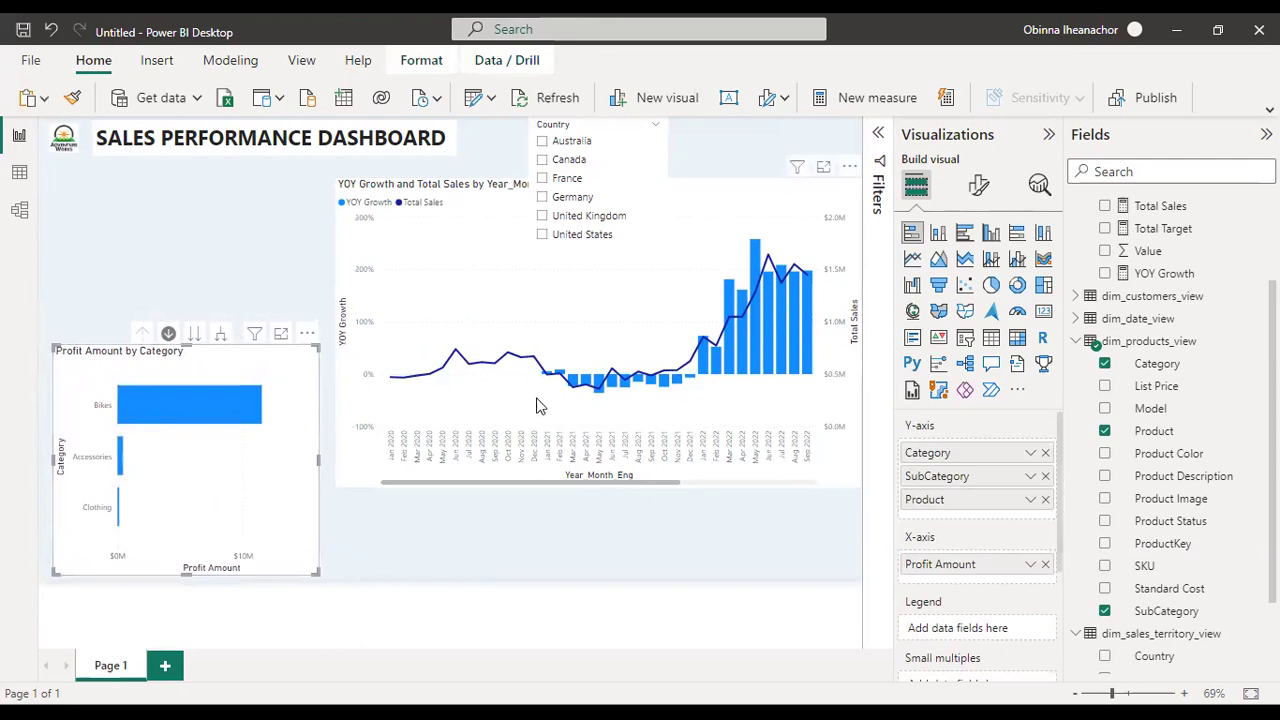
# Step: Shorten the YOY Growth and Total Sales combo chart so it ends level with the top of the bar chart
pyautogui.click(575, 452)
pyautogui.moveTo(610, 496); pyautogui.dragTo(597, 483)
pyautogui.moveTo(592, 381)
pyautogui.mouseDown()
pyautogui.moveTo(580, 316)
pyautogui.moveTo(593, 359)
pyautogui.mouseUp()
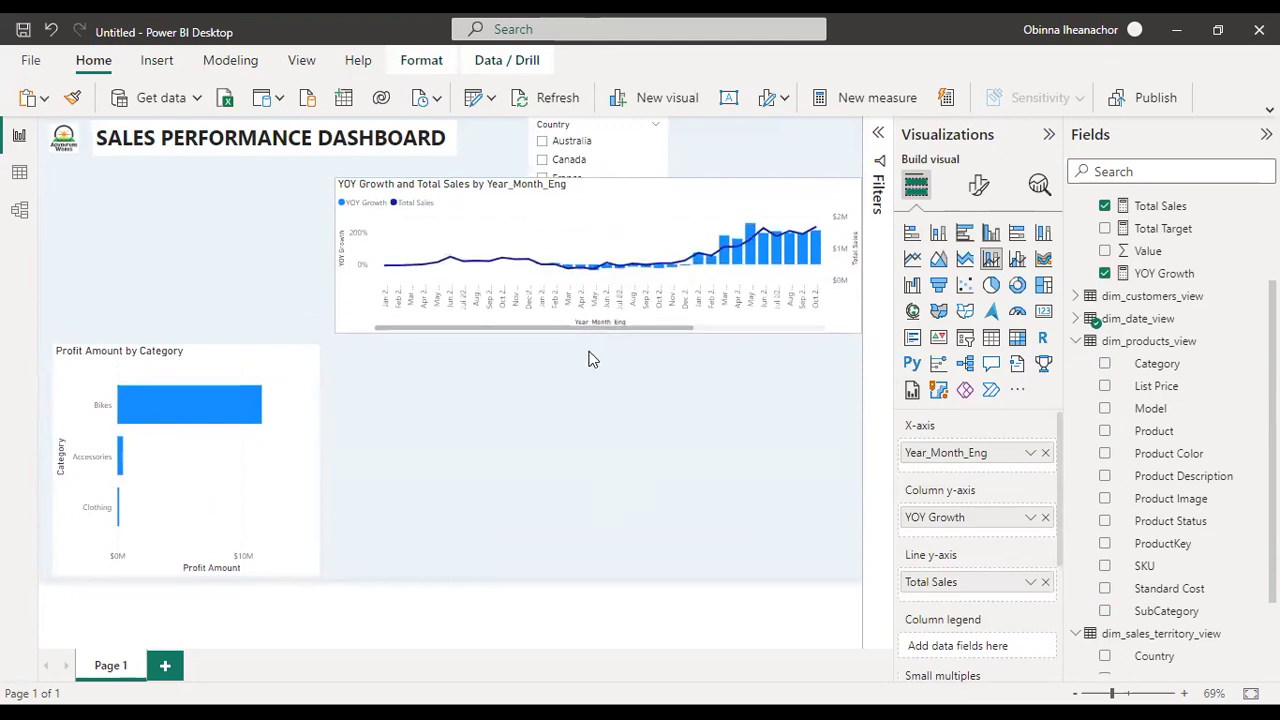
# Step: Insert a donut chart below the combo chart and narrow it toward the page's right edge
pyautogui.click(585, 418)
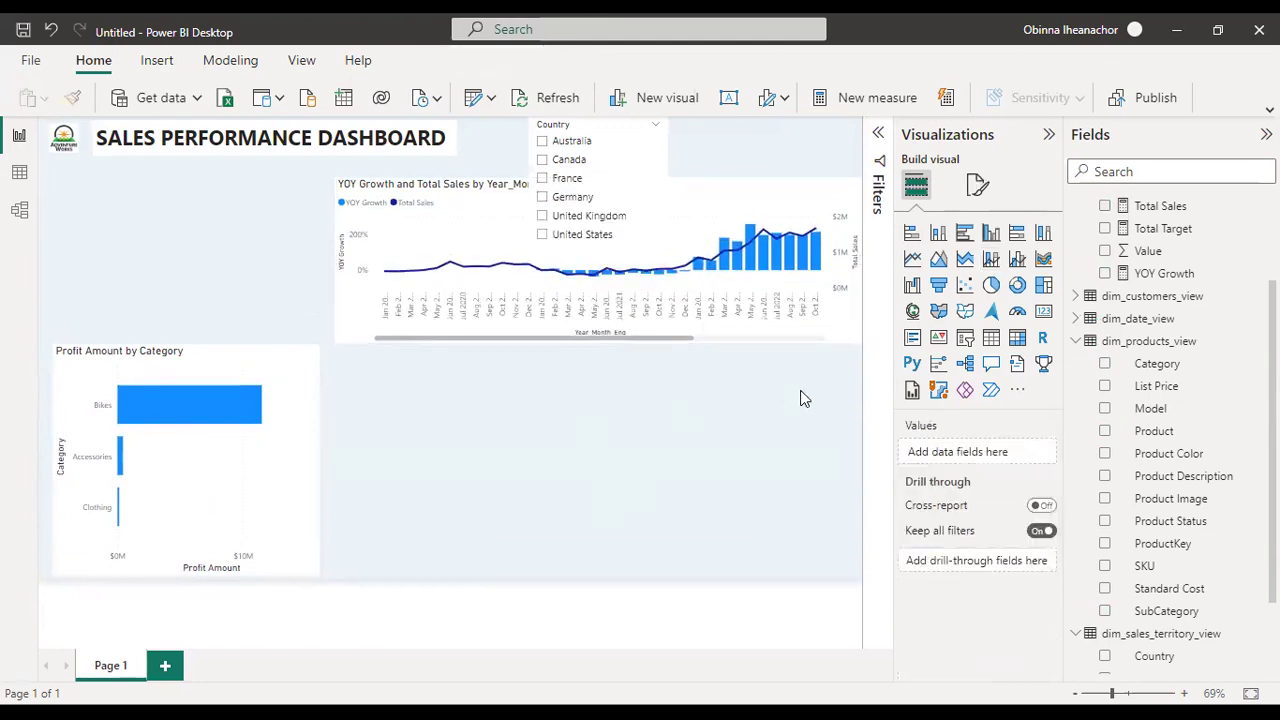
pyautogui.click(1018, 288)
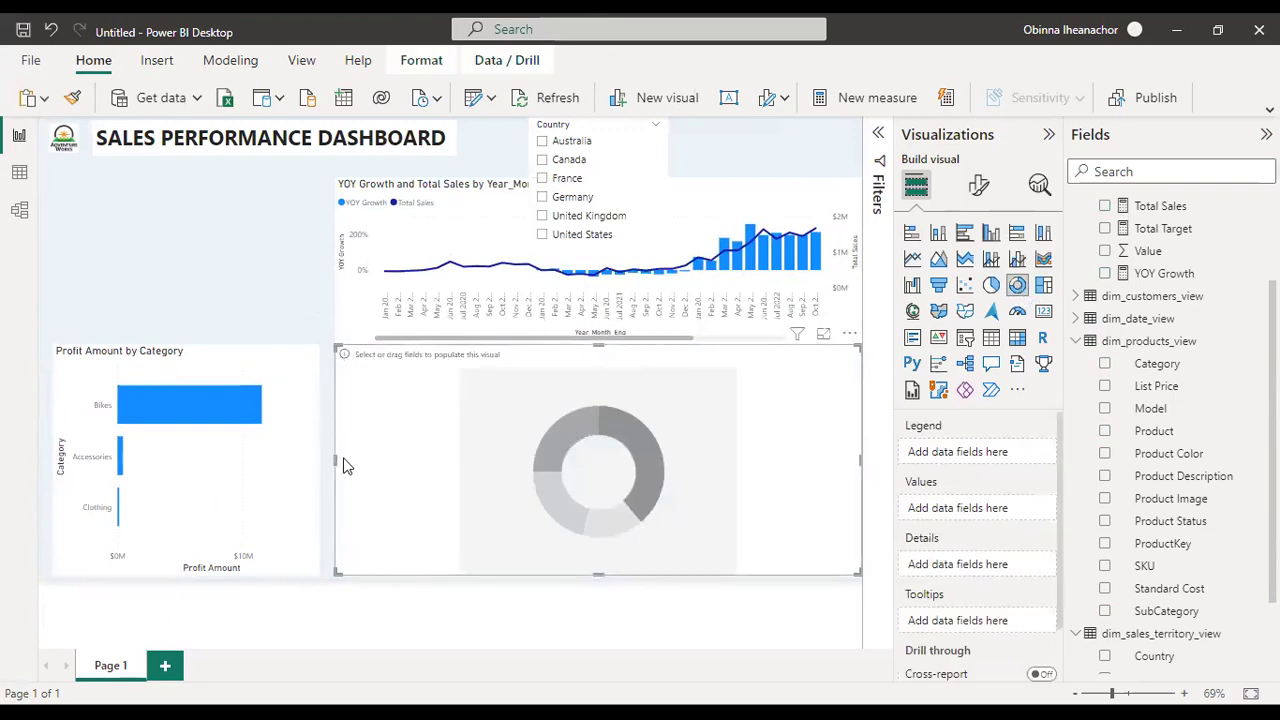
pyautogui.moveTo(337, 460); pyautogui.dragTo(702, 459)
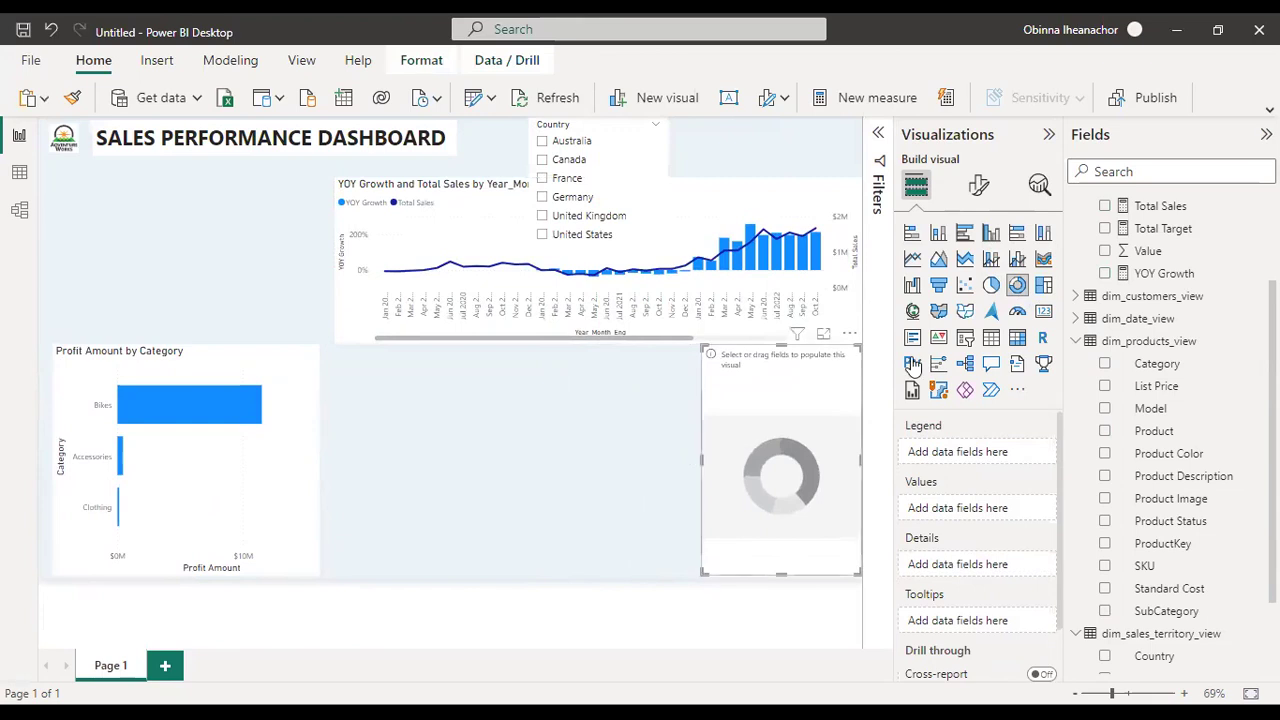
# Step: Try Region as the donut chart's legend and replace it with Group from dim_sales_territory_view
pyautogui.scroll(-3, 1160, 400)
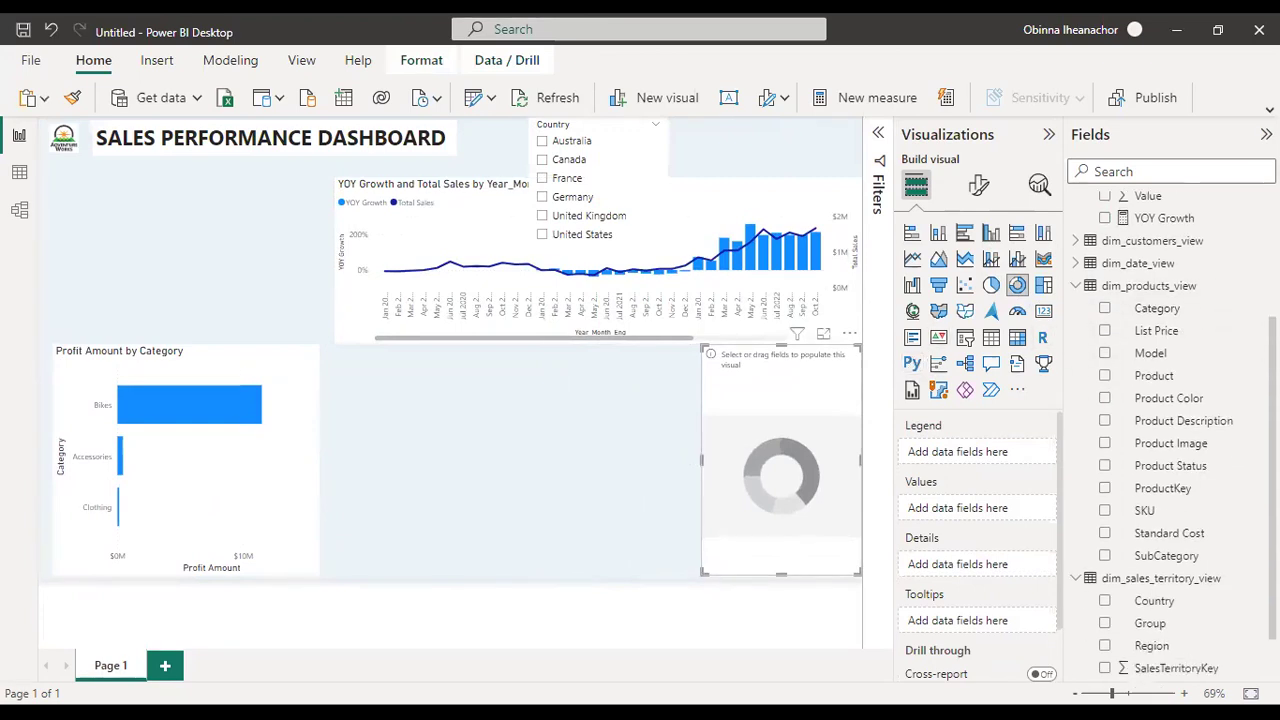
pyautogui.scroll(8, 1170, 430)
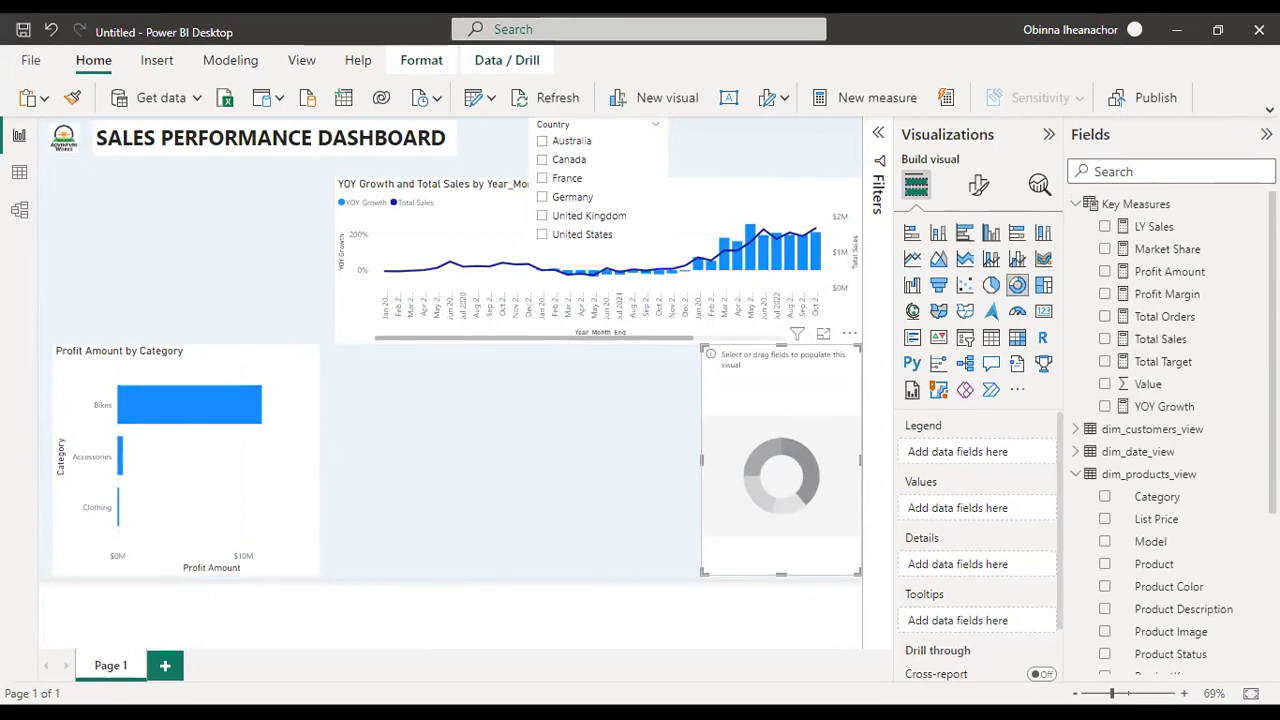
pyautogui.click(1077, 204)
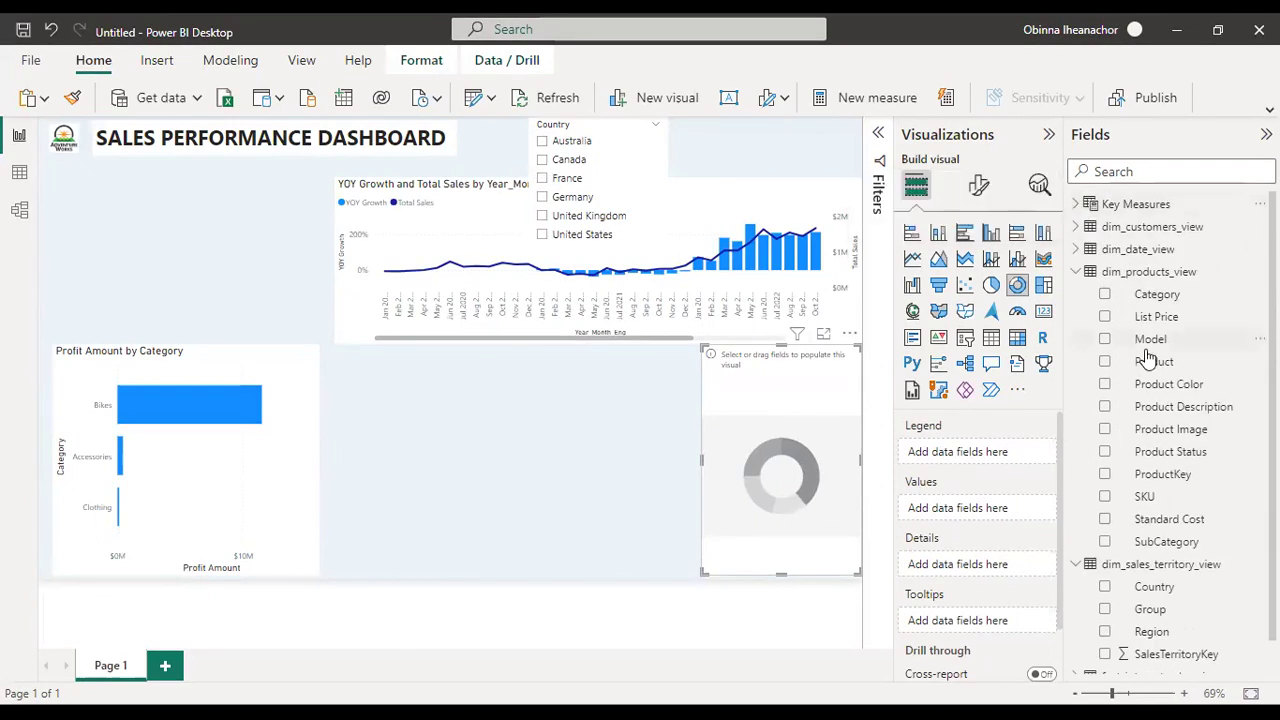
pyautogui.scroll(-2, 1147, 628)
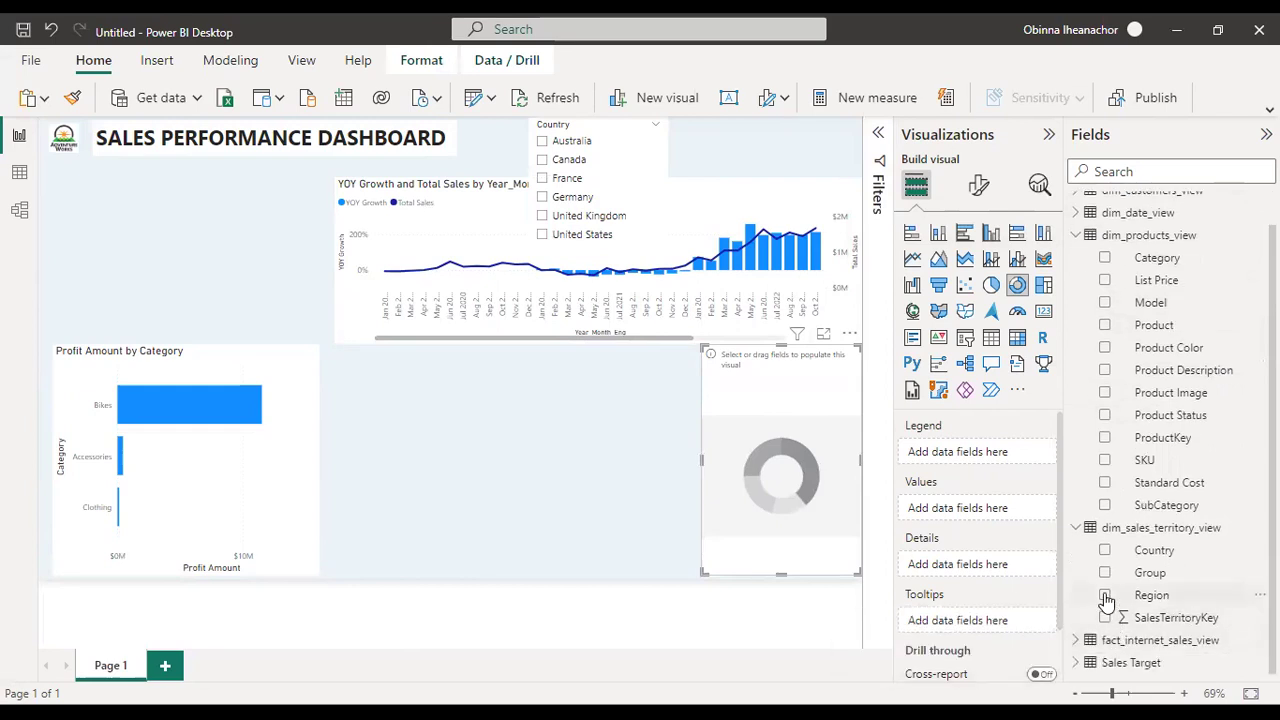
pyautogui.click(1105, 596)
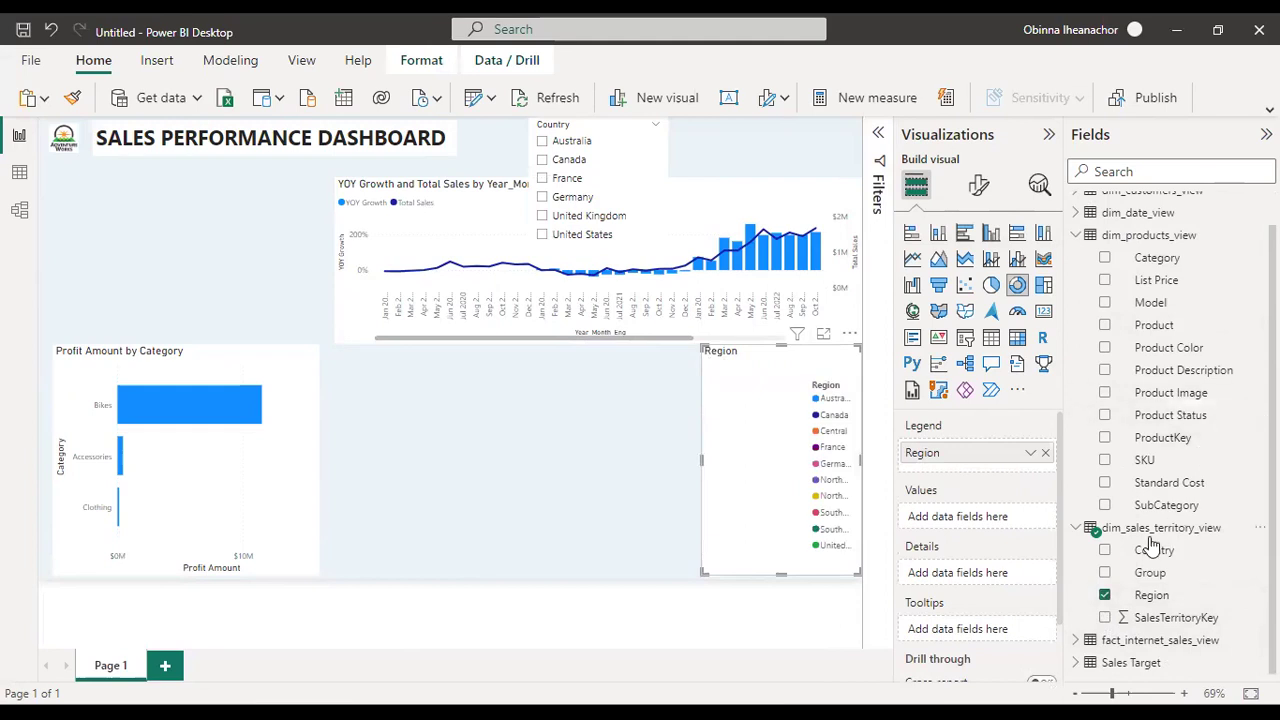
pyautogui.click(1105, 596)
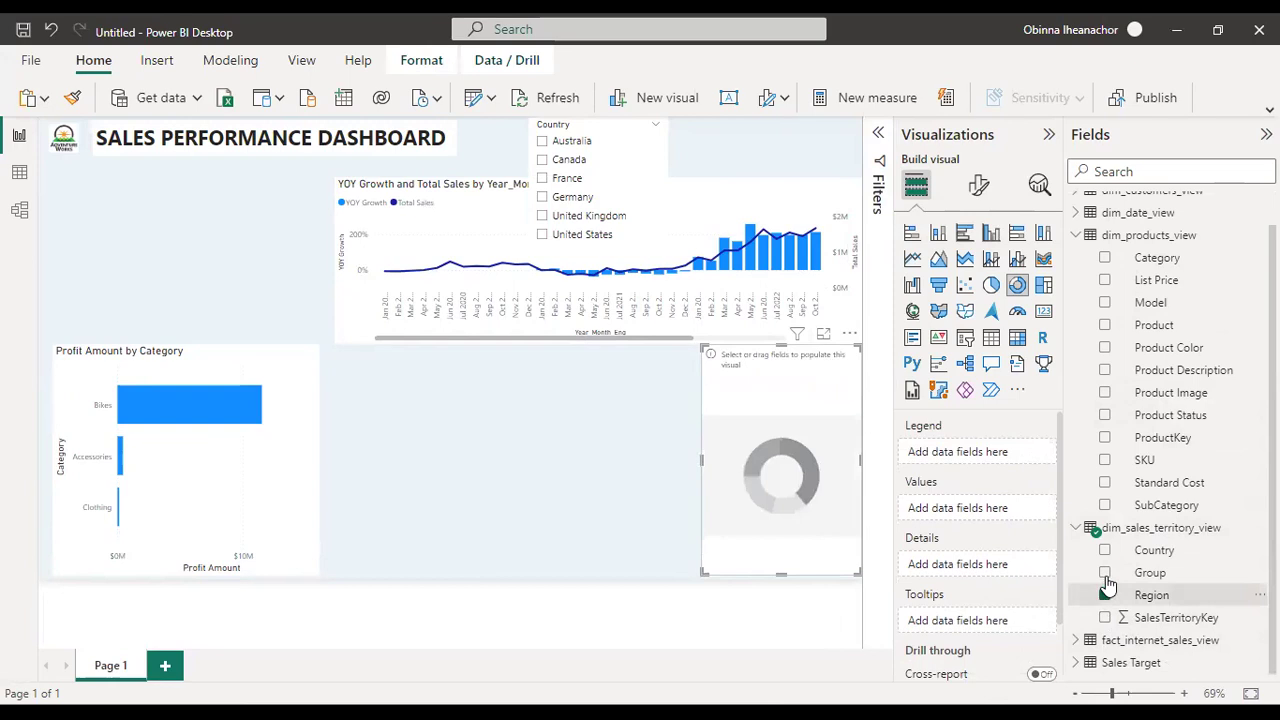
pyautogui.click(1105, 573)
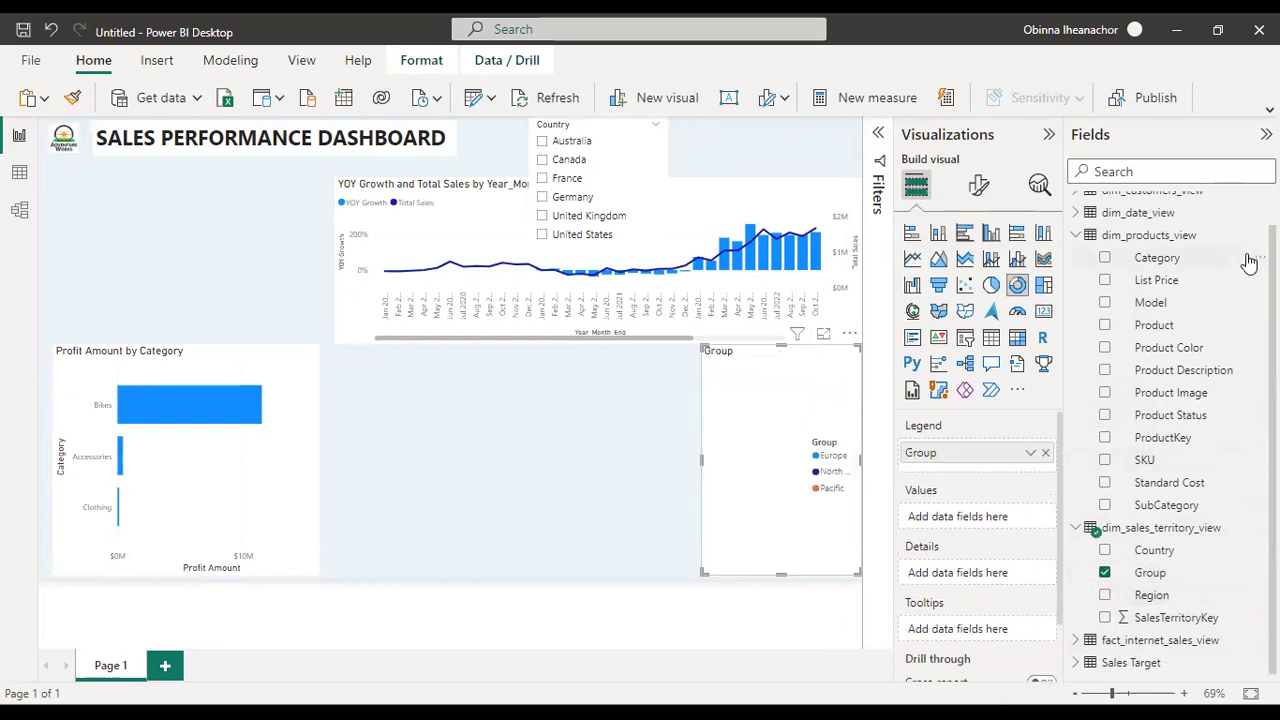
# Step: Add the Total Sales measure as the donut chart's values and widen the chart toward the bar chart
pyautogui.scroll(2, 1170, 430)
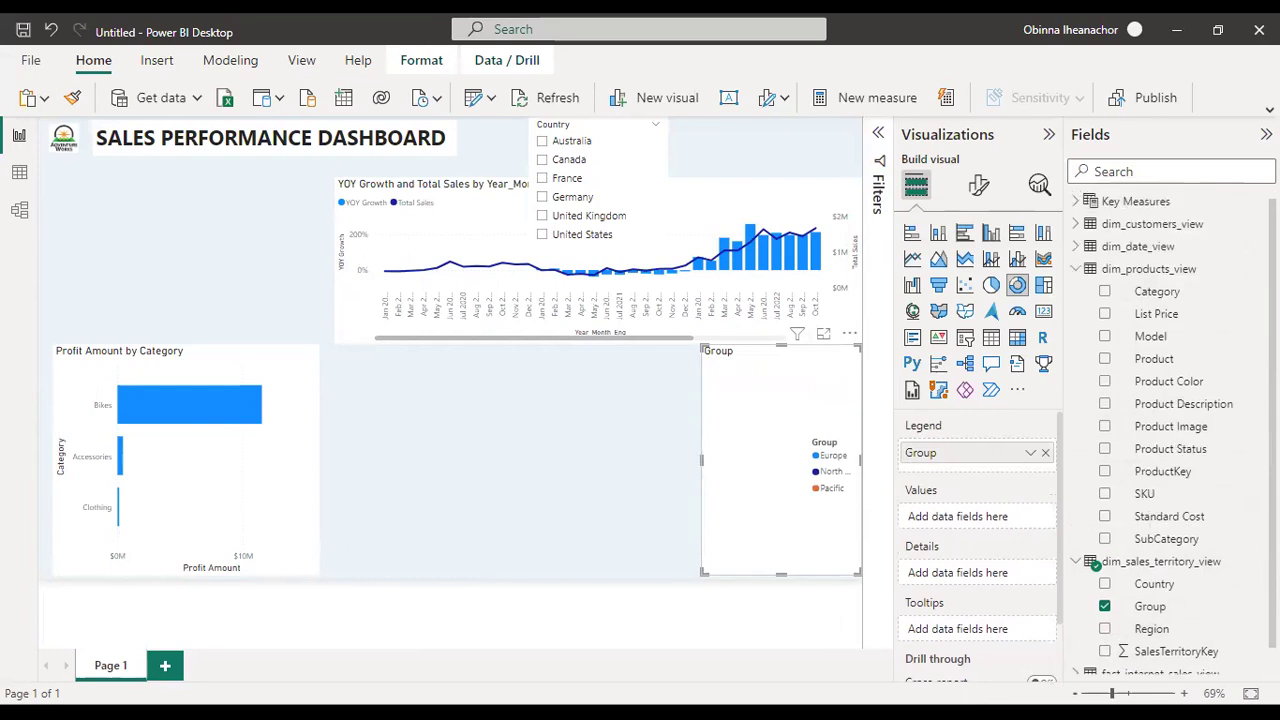
pyautogui.click(1075, 205)
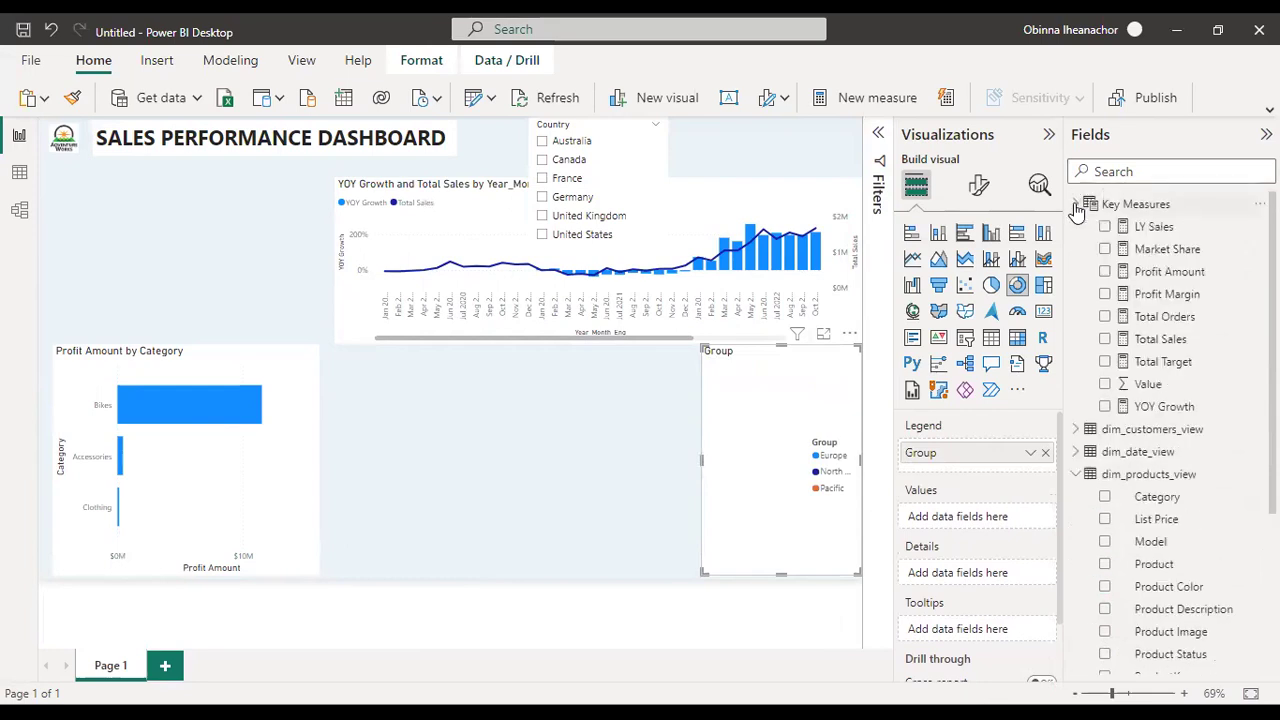
pyautogui.click(1105, 339)
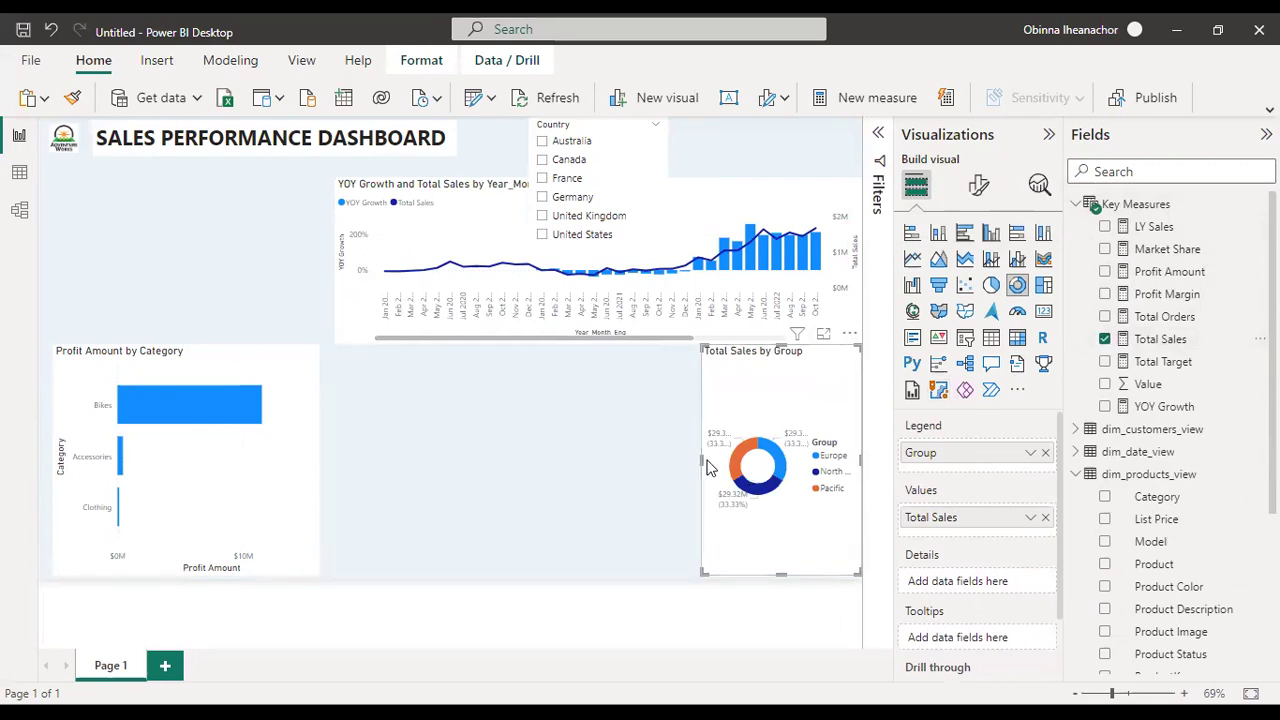
pyautogui.moveTo(703, 460); pyautogui.dragTo(630, 465)
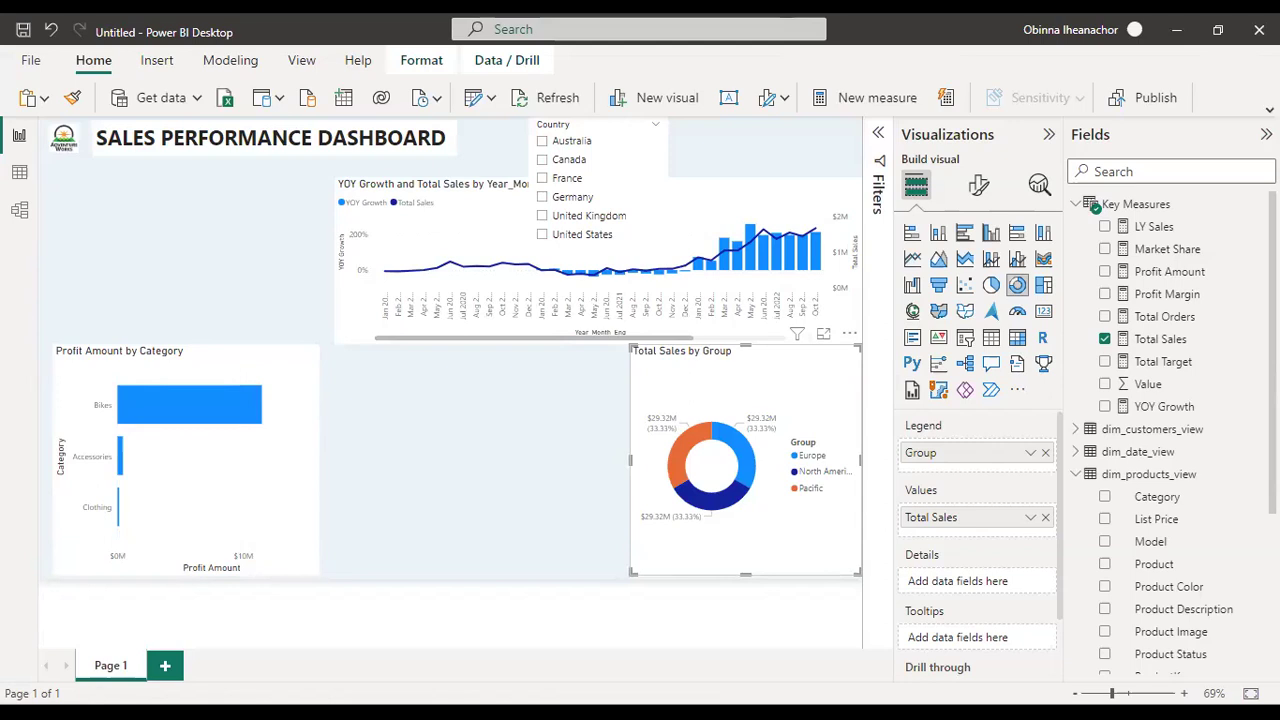
# Step: Move the dim_sales_territory_view table up in the data model and inspect its relationship with fact_internet_sales_view
pyautogui.click(17, 218)
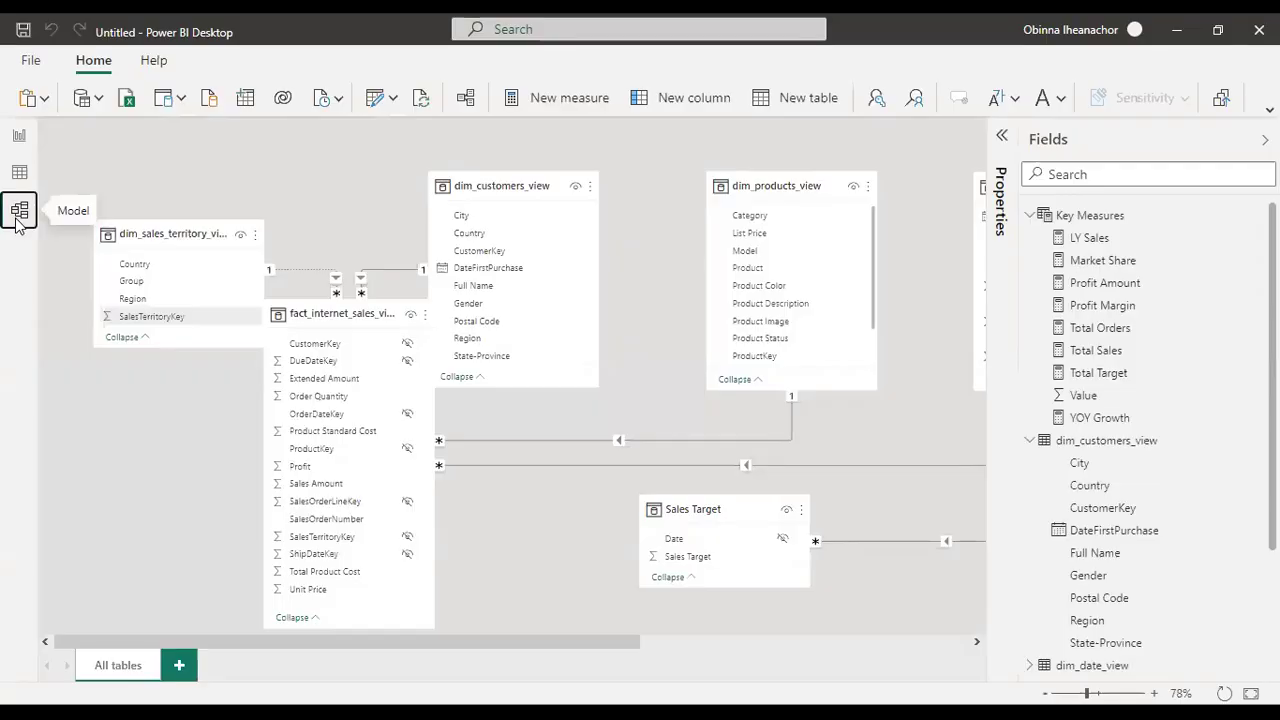
pyautogui.moveTo(154, 228); pyautogui.dragTo(58, 160)
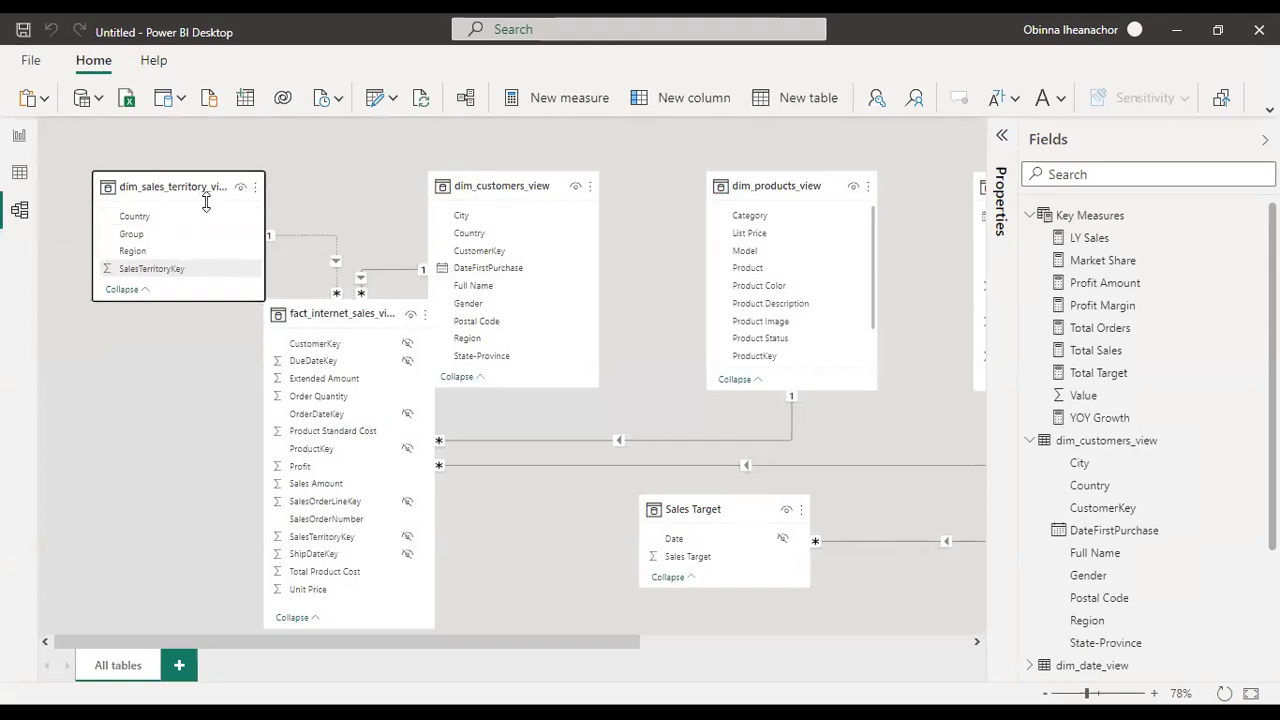
pyautogui.rightClick(336, 253)
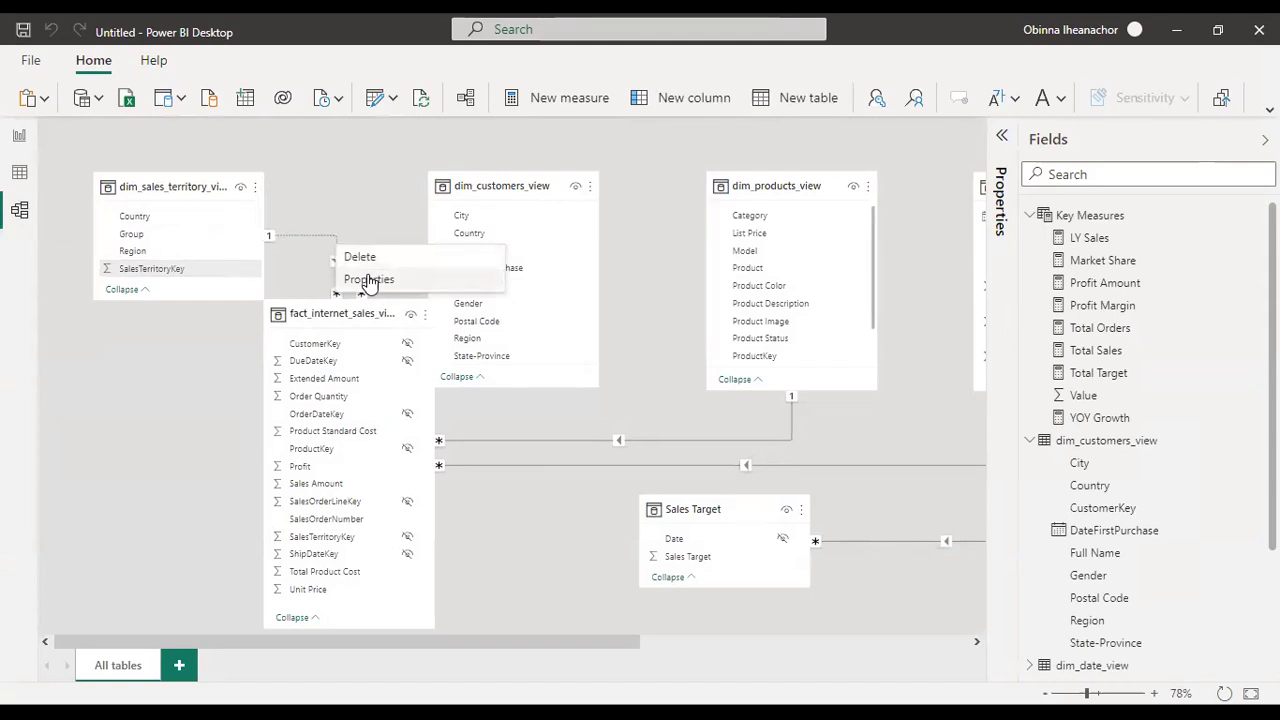
pyautogui.click(302, 235)
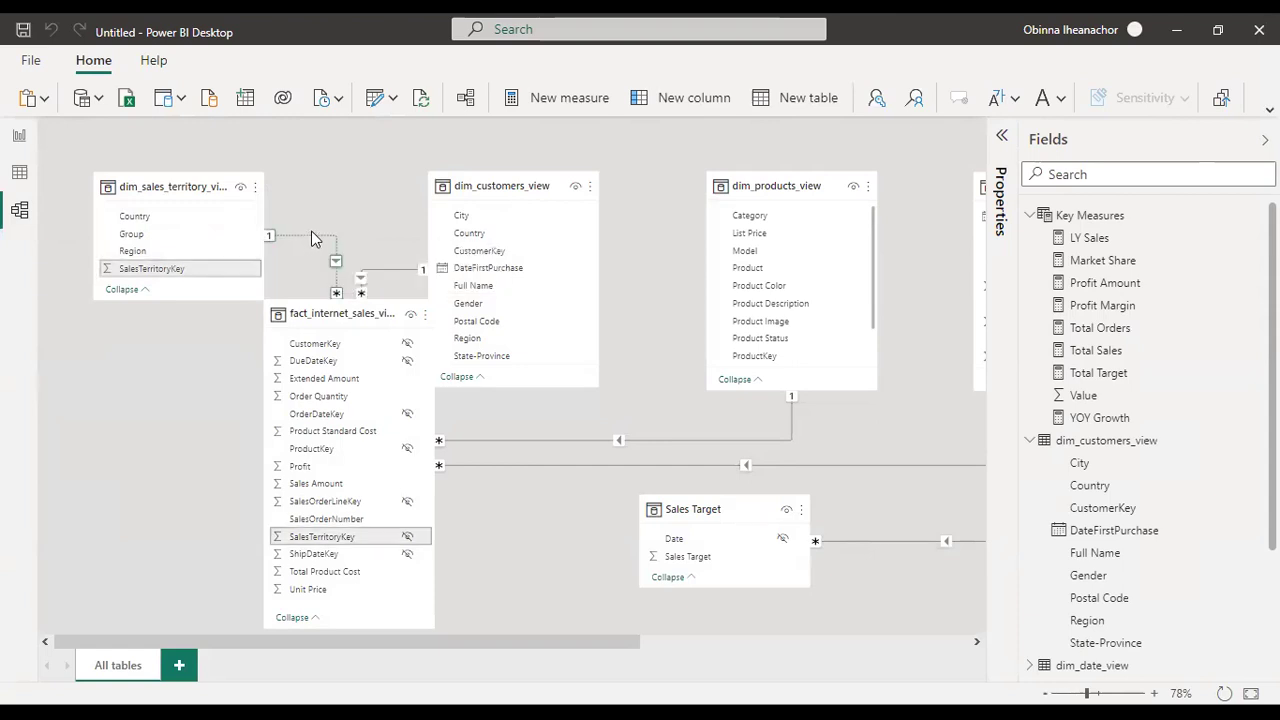
pyautogui.rightClick(313, 237)
pyautogui.click(345, 266)
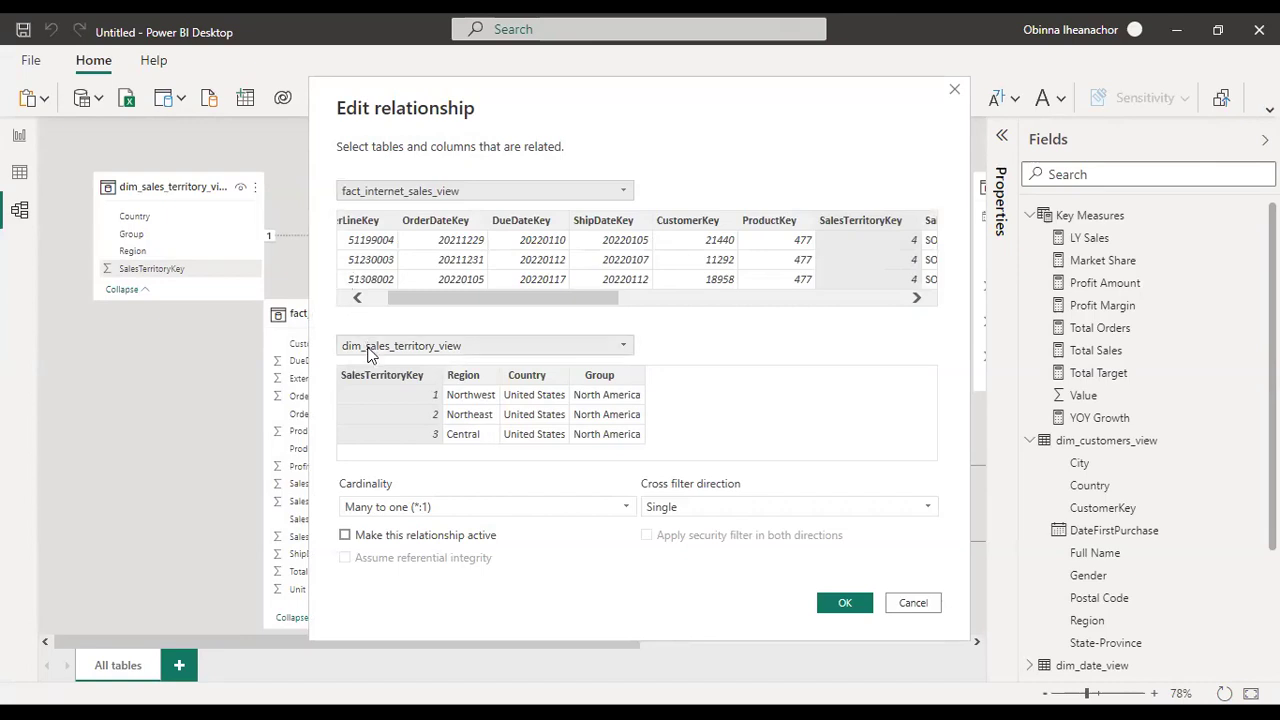
pyautogui.click(403, 379)
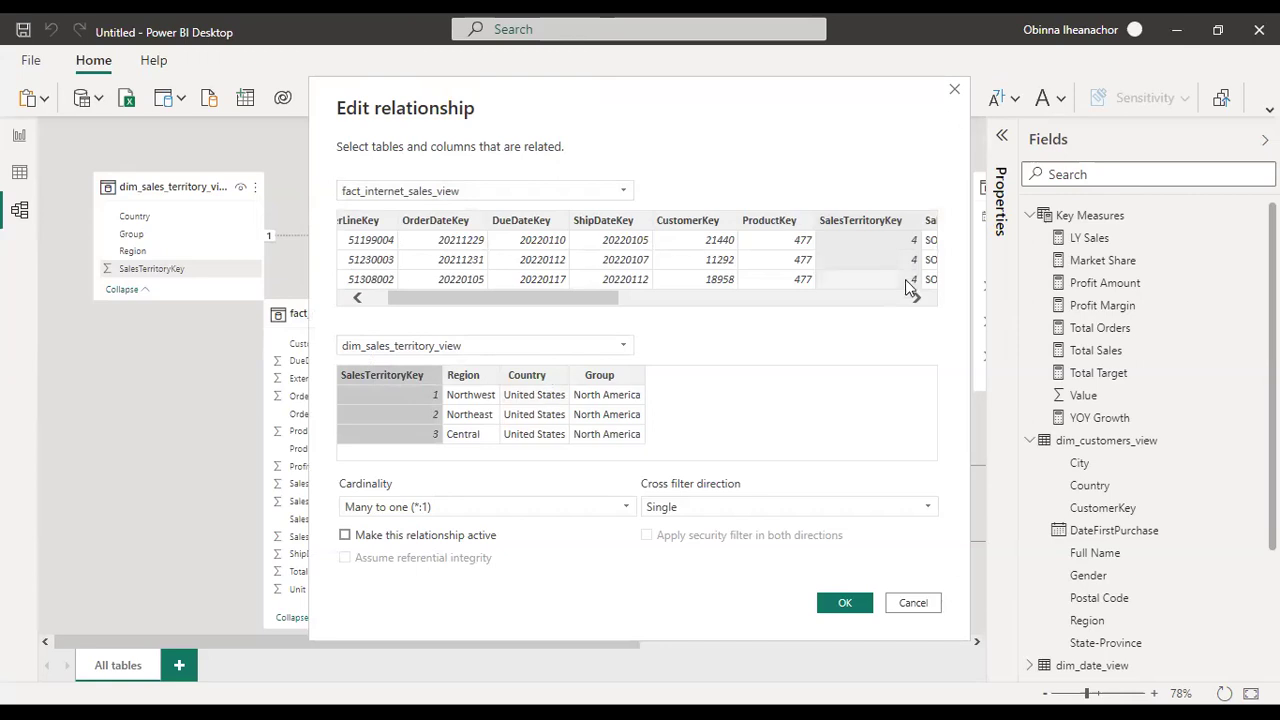
pyautogui.click(954, 89)
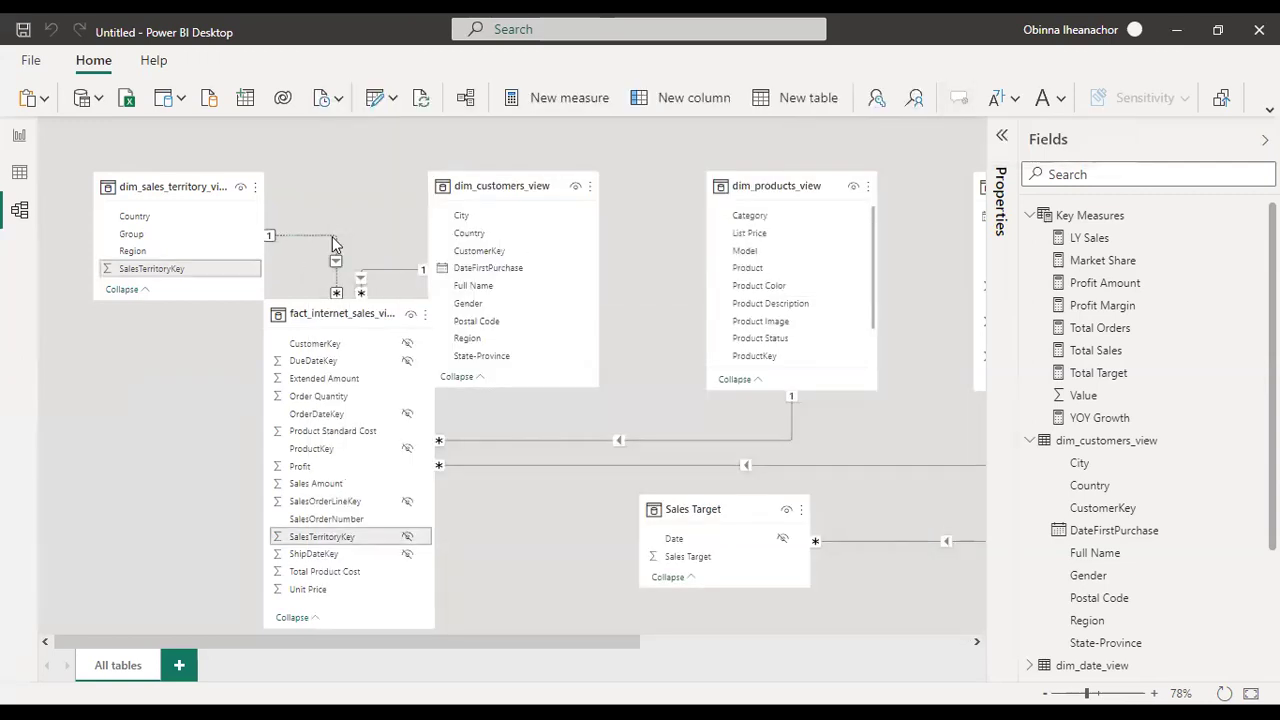
# Step: Delete the inactive relationship between dim_sales_territory_view and fact_internet_sales_view and recreate it on SalesTerritoryKey
pyautogui.rightClick(333, 244)
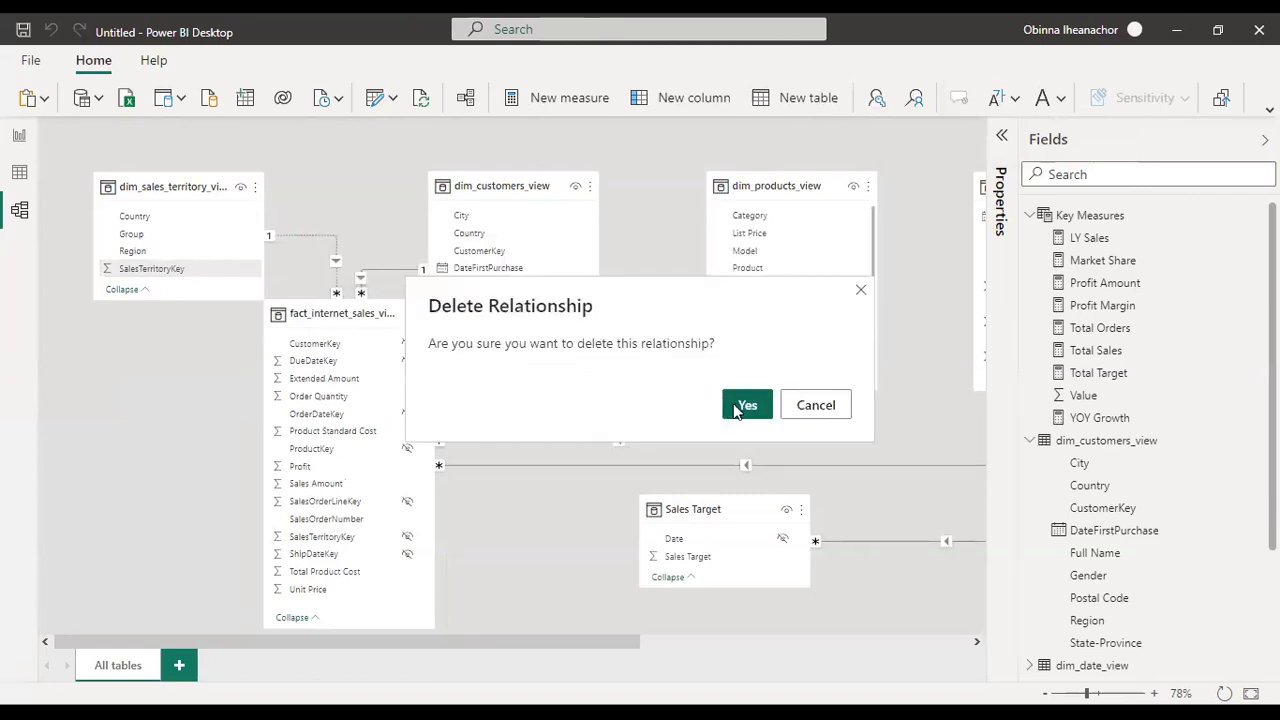
pyautogui.click(745, 406)
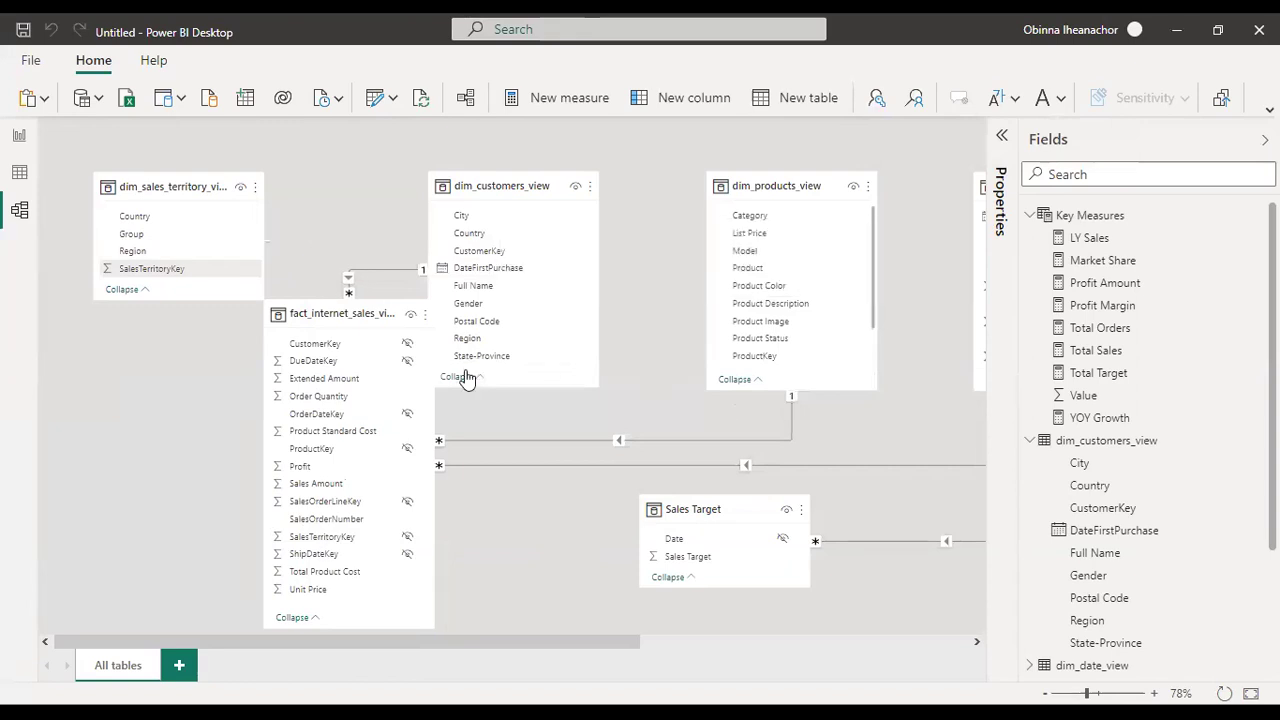
pyautogui.click(300, 537)
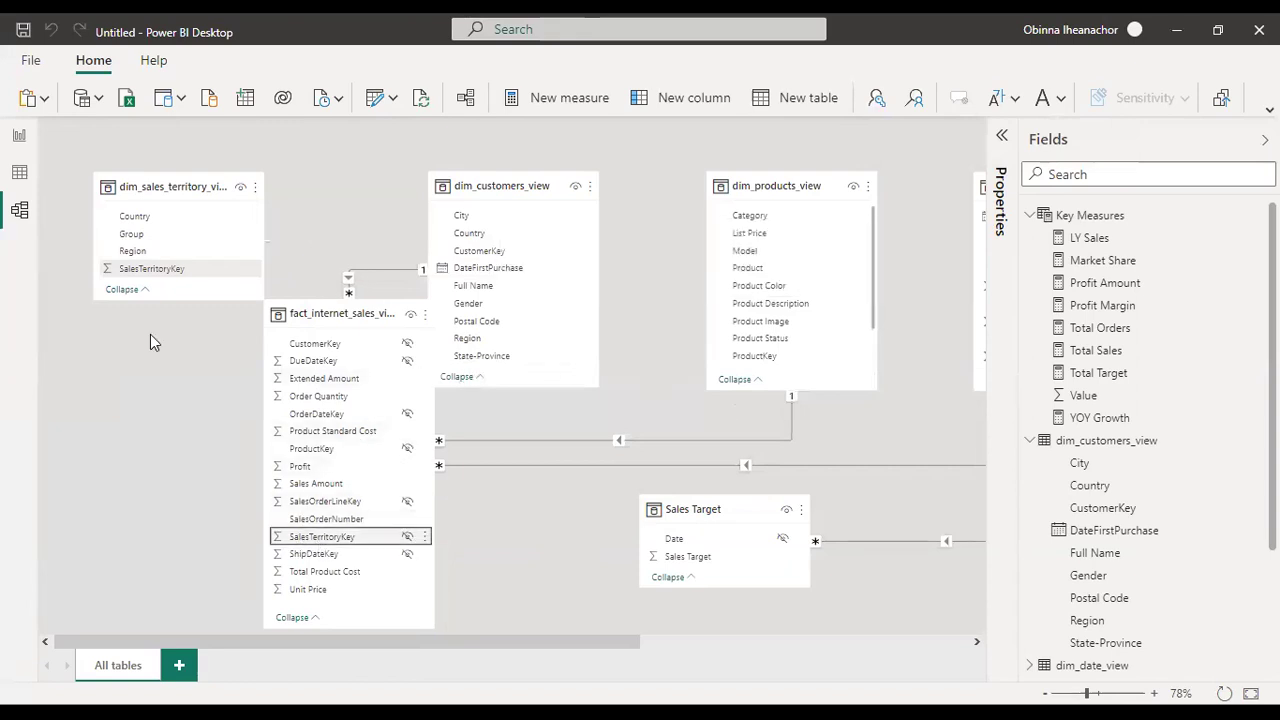
pyautogui.click(164, 270)
pyautogui.moveTo(322, 540); pyautogui.dragTo(346, 545)
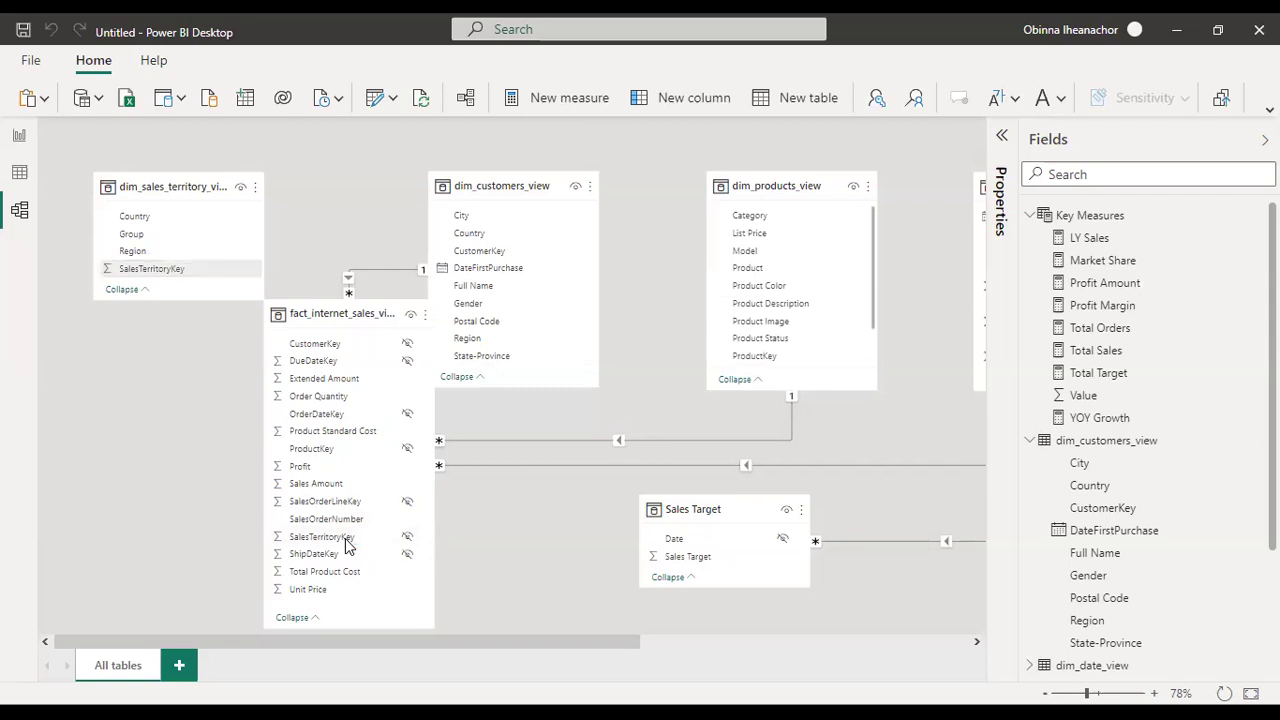
# Step: Insert a table visual on the report page below the combo chart and narrow it to end before the donut chart
pyautogui.click(19, 137)
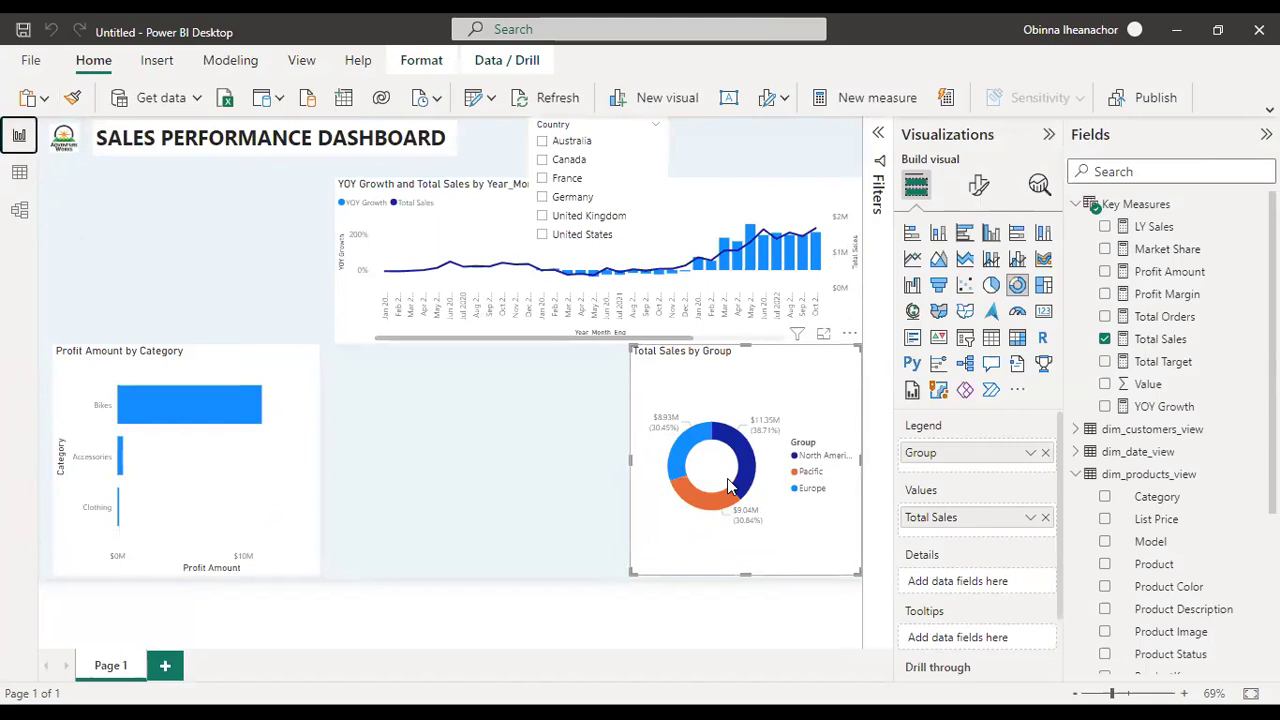
pyautogui.click(585, 450)
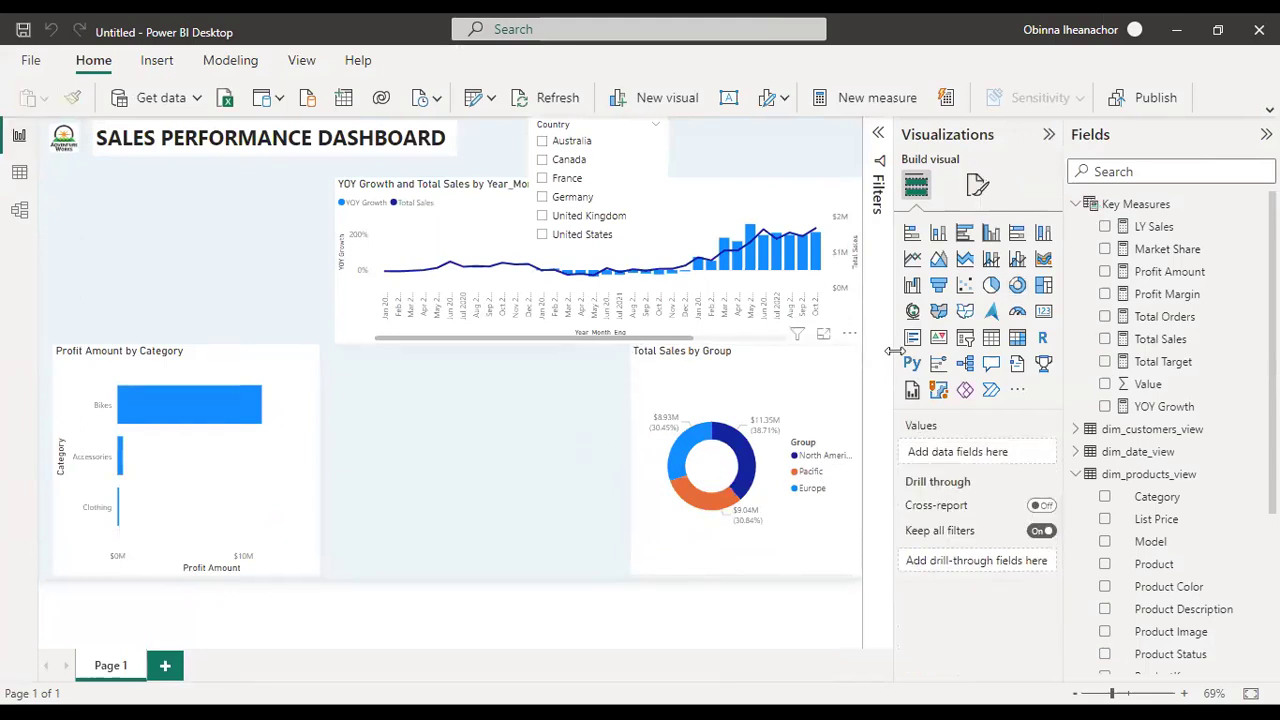
pyautogui.click(990, 340)
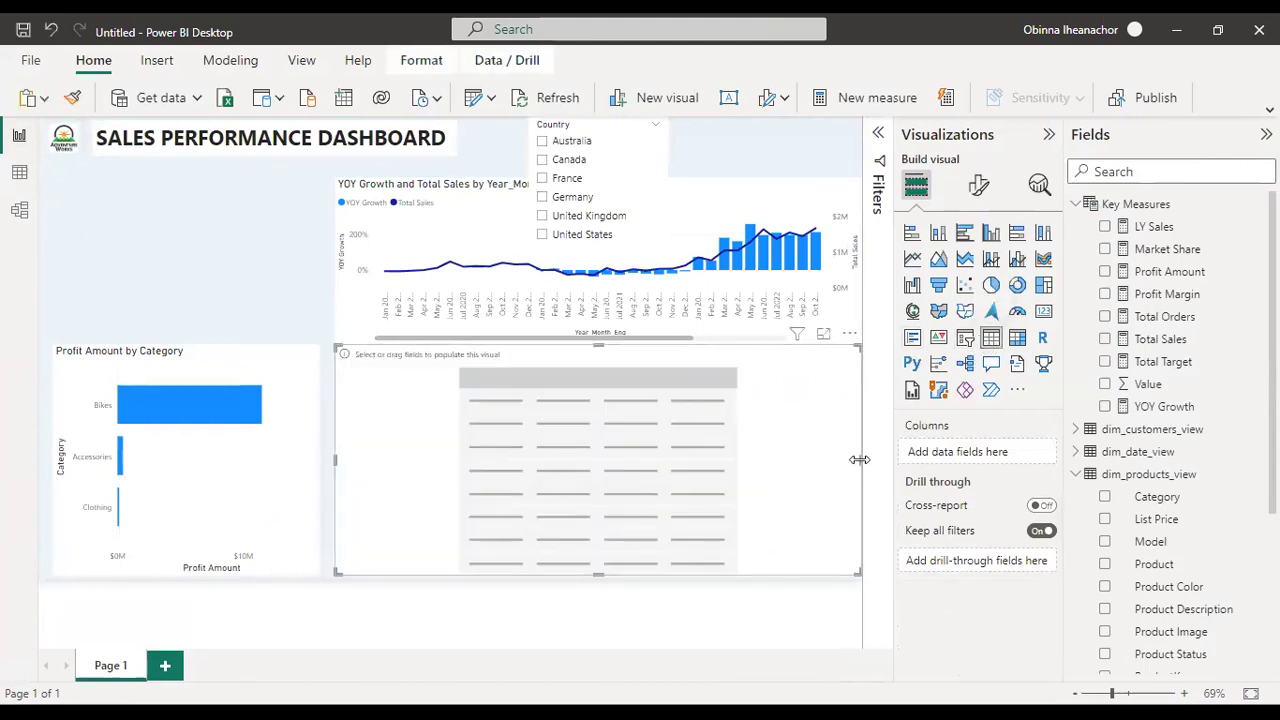
pyautogui.moveTo(862, 466); pyautogui.dragTo(624, 435)
# Step: Narrow the Total Sales by Group donut chart and widen the empty table to fill the space between the two charts
pyautogui.click(657, 474)
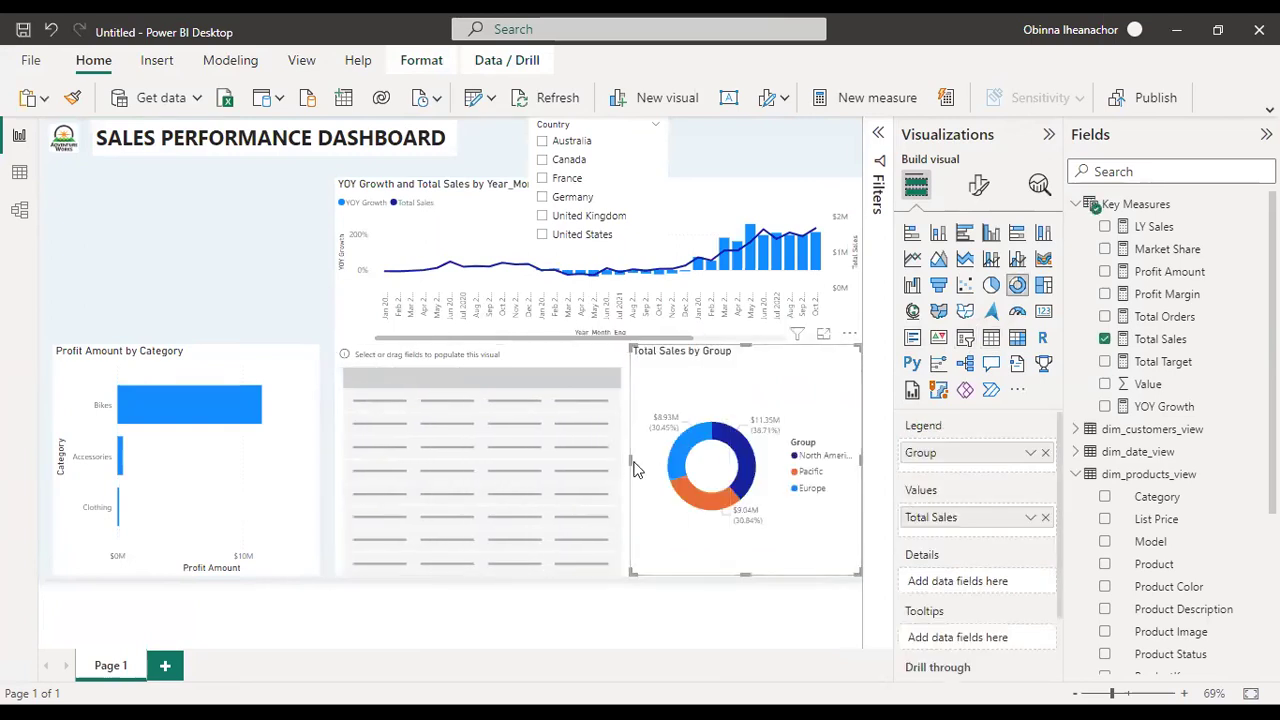
pyautogui.moveTo(631, 461); pyautogui.dragTo(670, 463)
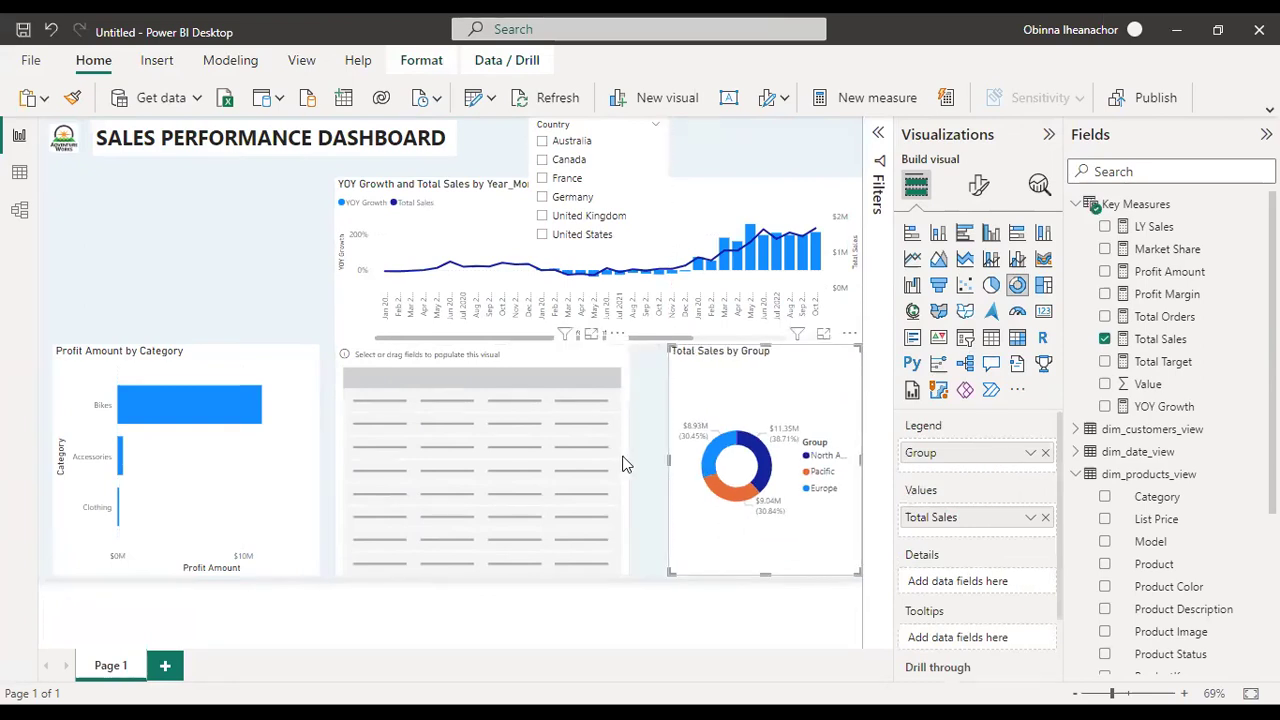
pyautogui.click(623, 460)
pyautogui.moveTo(627, 458); pyautogui.dragTo(658, 463)
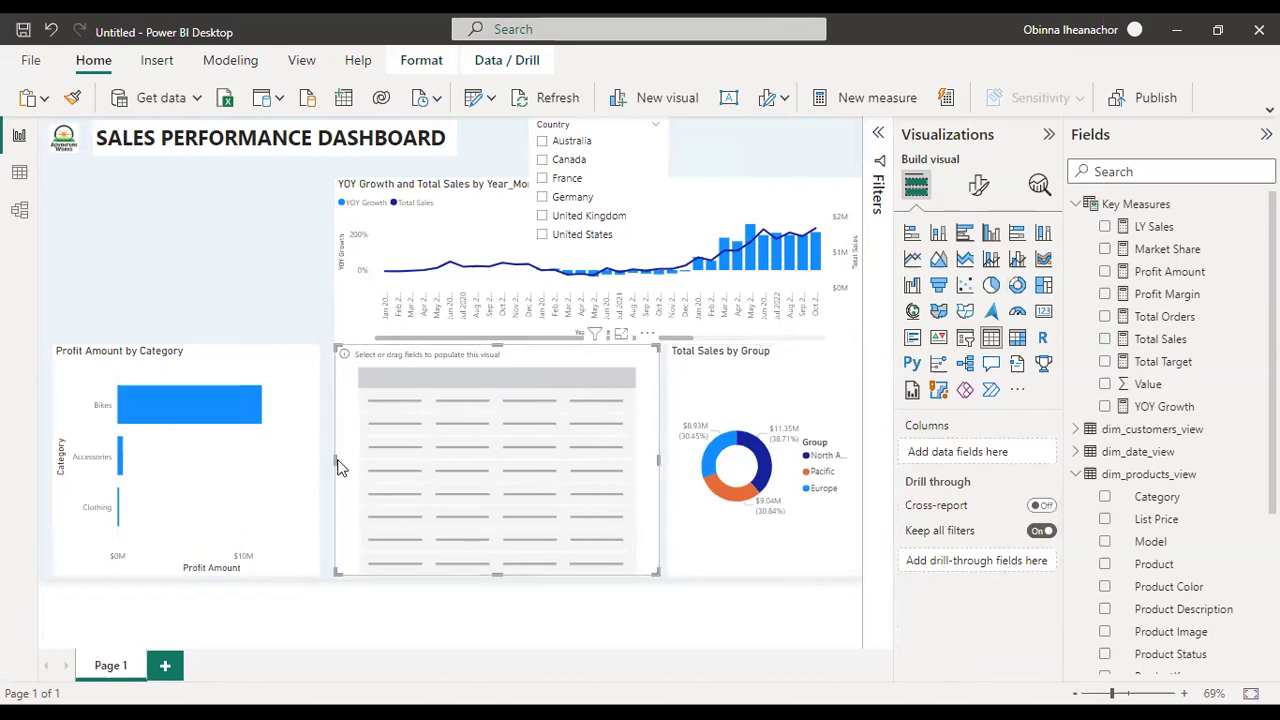
pyautogui.moveTo(336, 459); pyautogui.dragTo(328, 459)
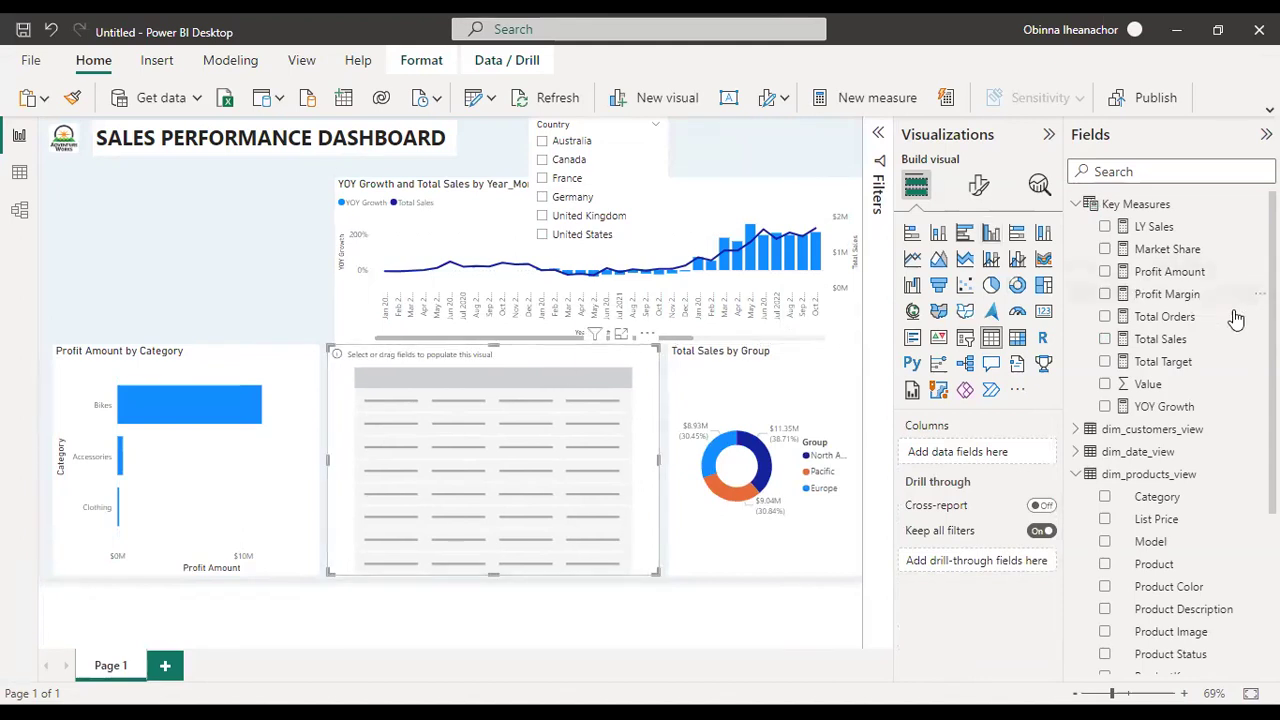
# Step: Set the data category of the Product Image column in dim_products_view to Image URL
pyautogui.scroll(-4, 1165, 420)
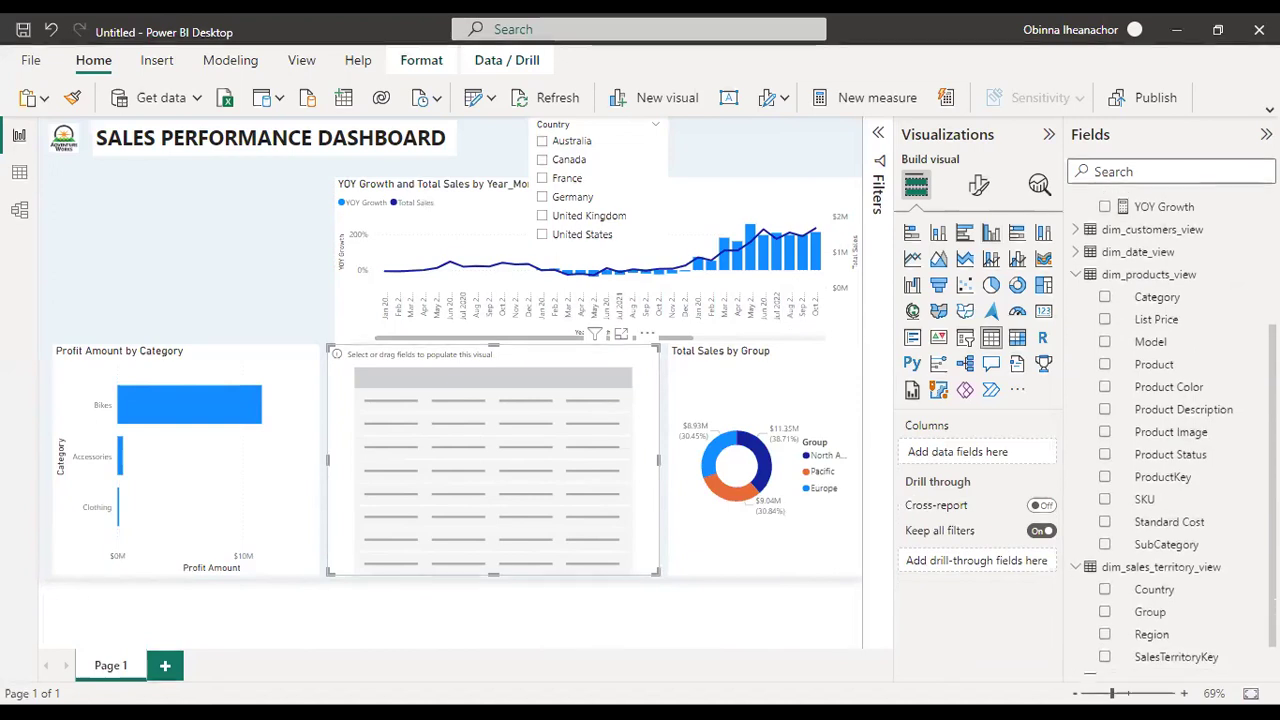
pyautogui.scroll(-1, 1165, 420)
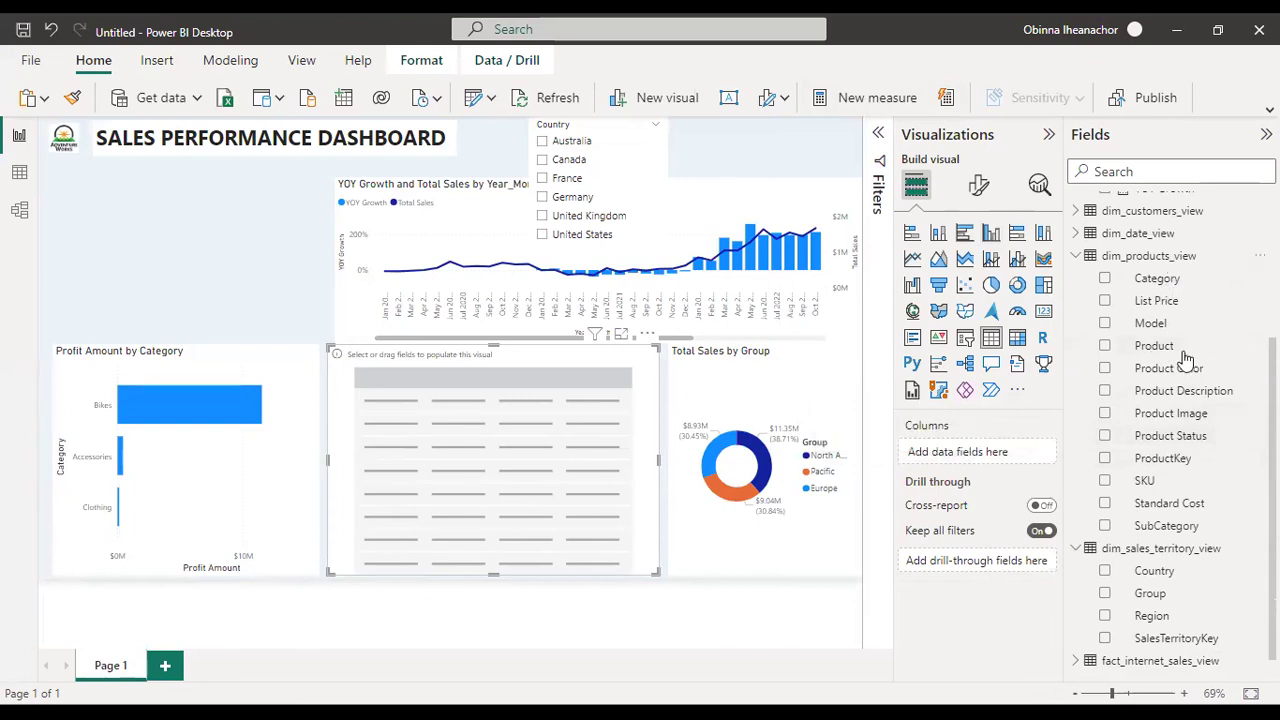
pyautogui.click(1185, 421)
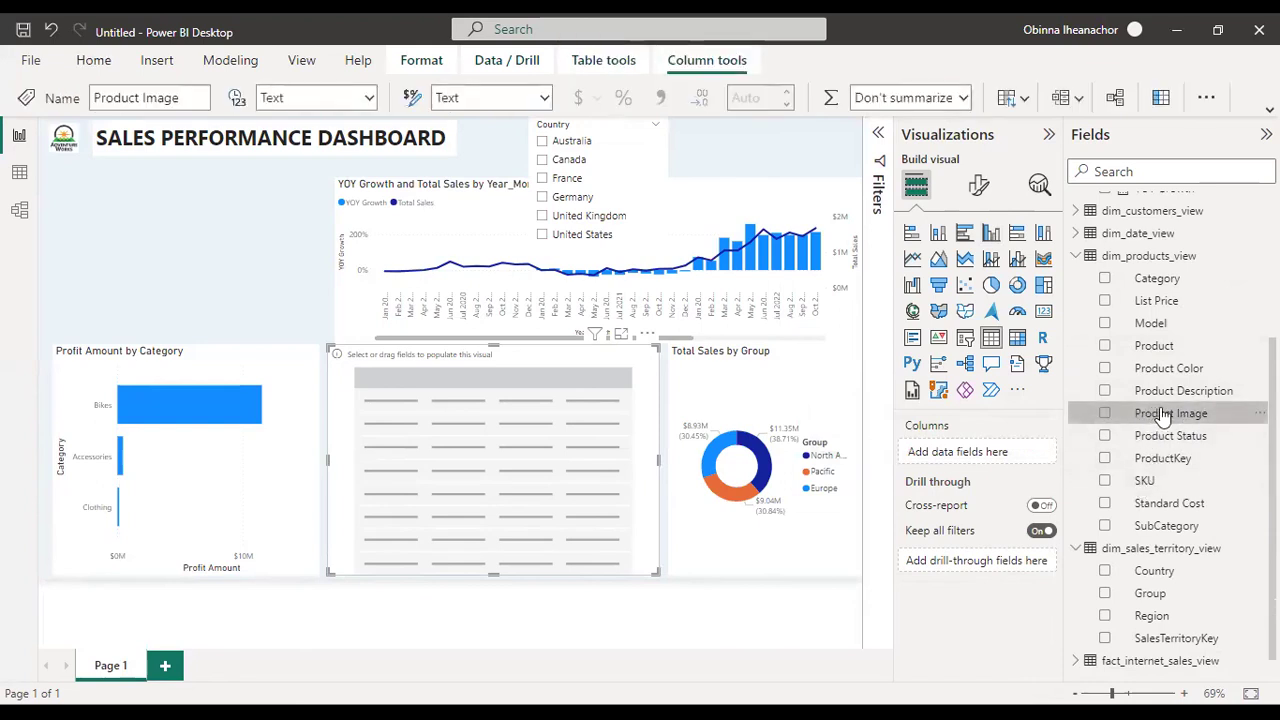
pyautogui.click(1205, 100)
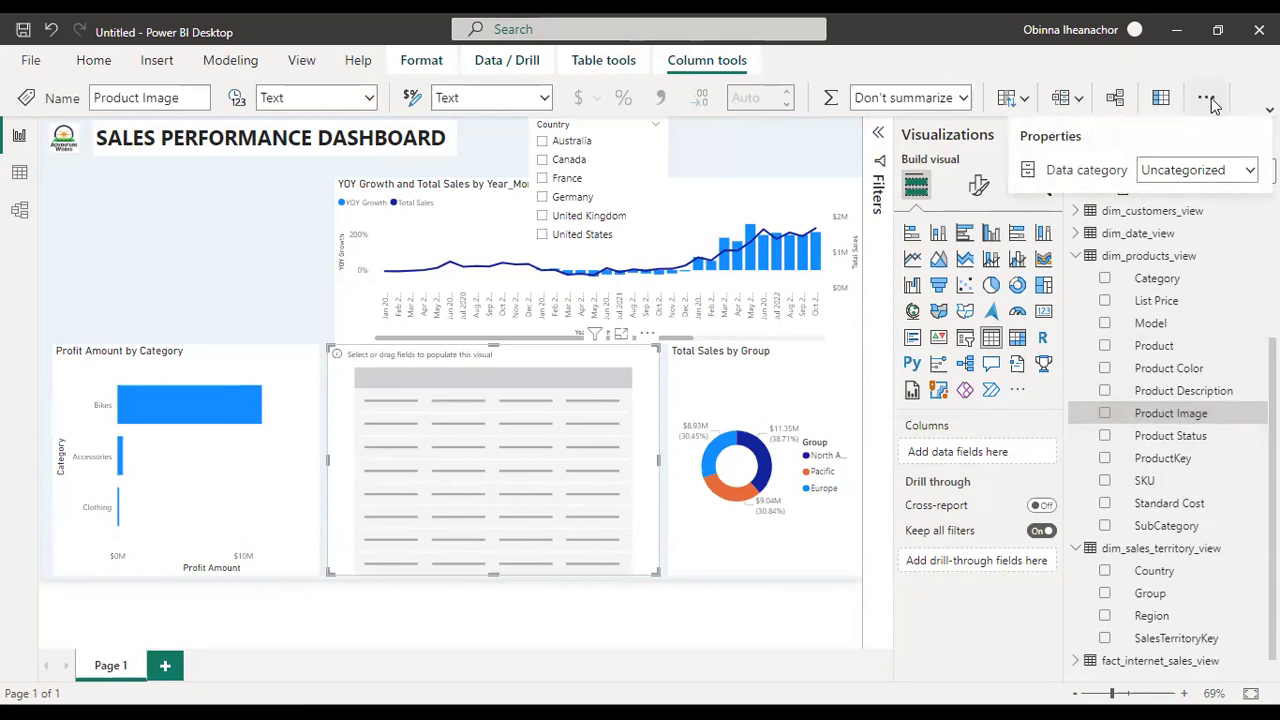
pyautogui.click(1210, 104)
pyautogui.click(1208, 100)
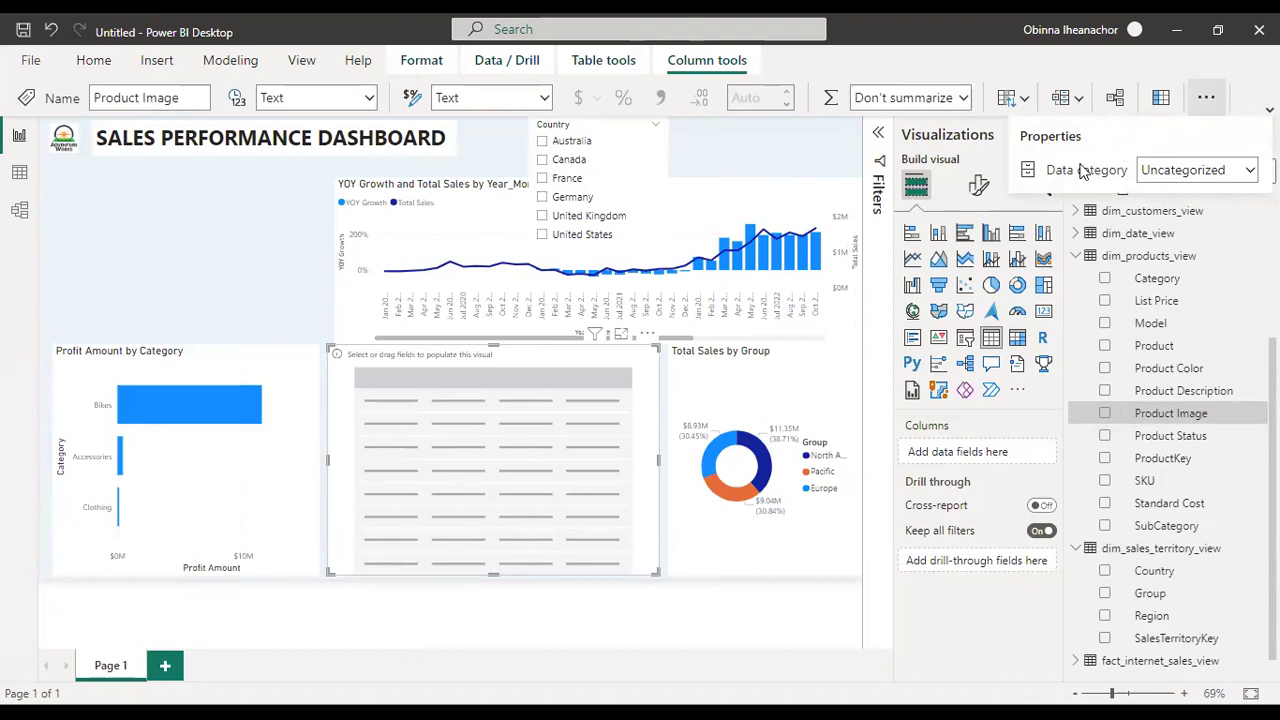
pyautogui.click(1249, 170)
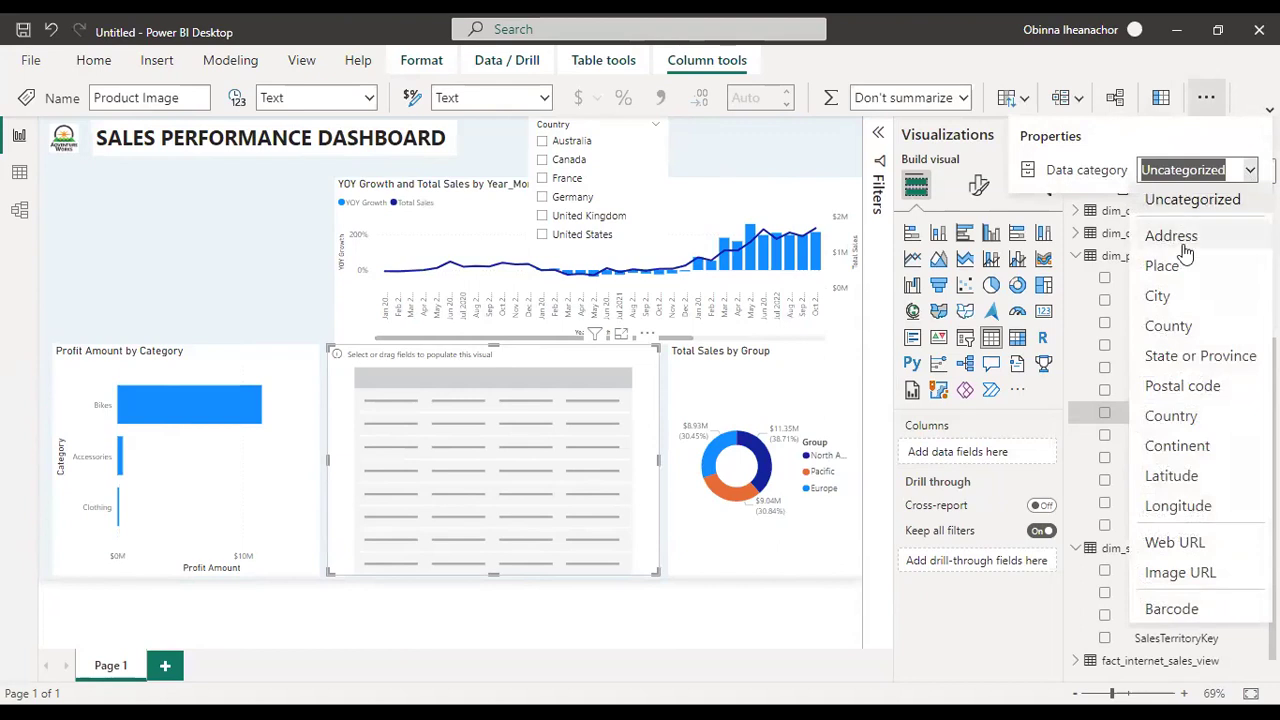
pyautogui.click(1182, 573)
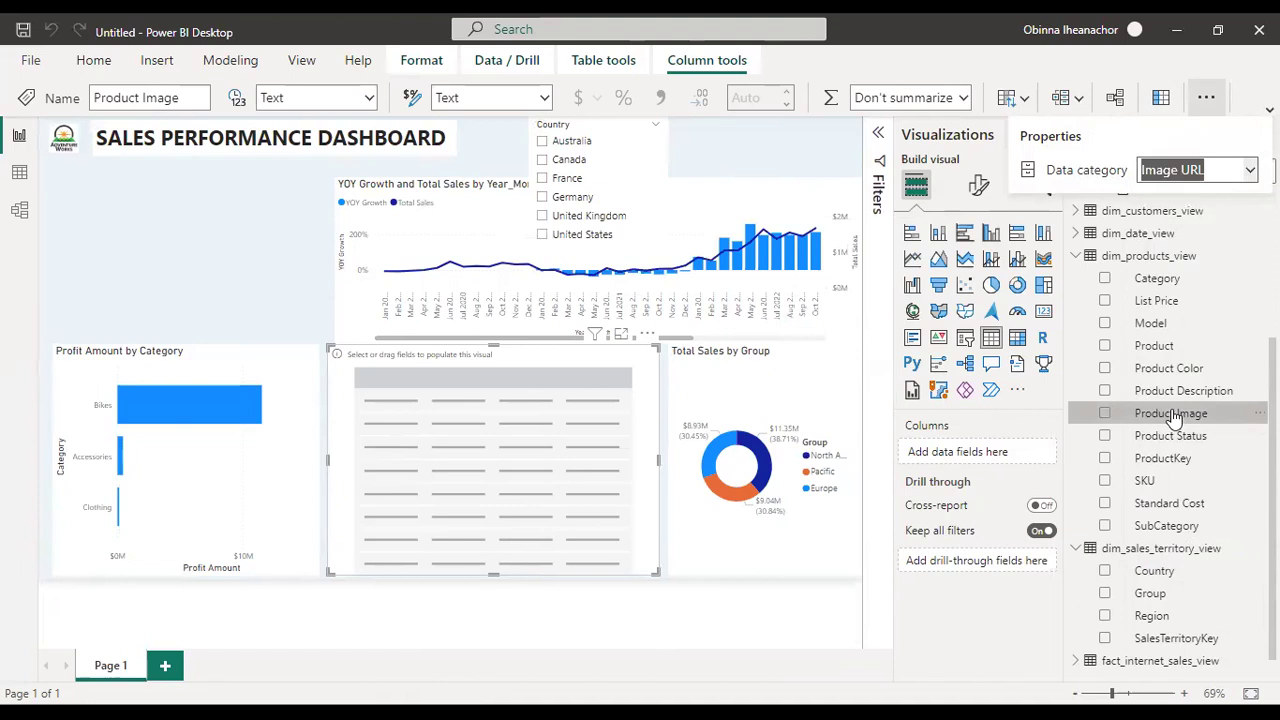
# Step: Add Product Image, Product, Total Sales and Profit Margin as columns of the table visual
pyautogui.click(1104, 416)
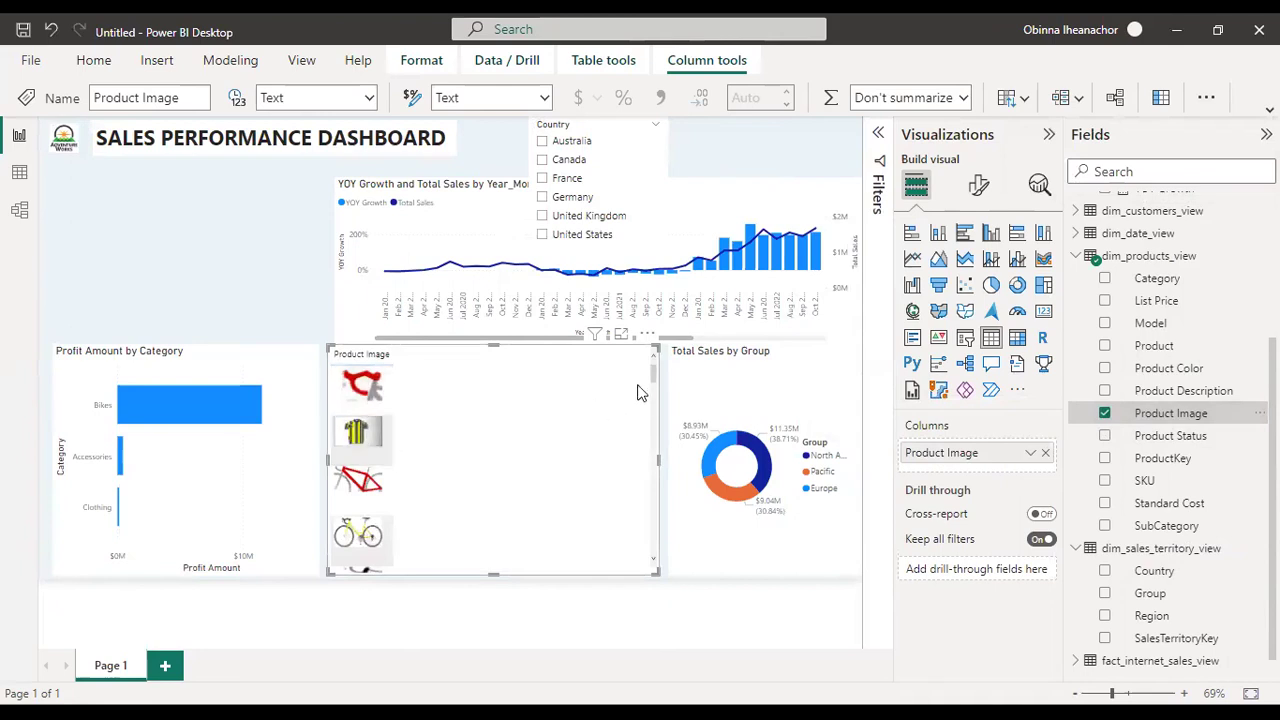
pyautogui.moveTo(652, 375); pyautogui.dragTo(643, 283)
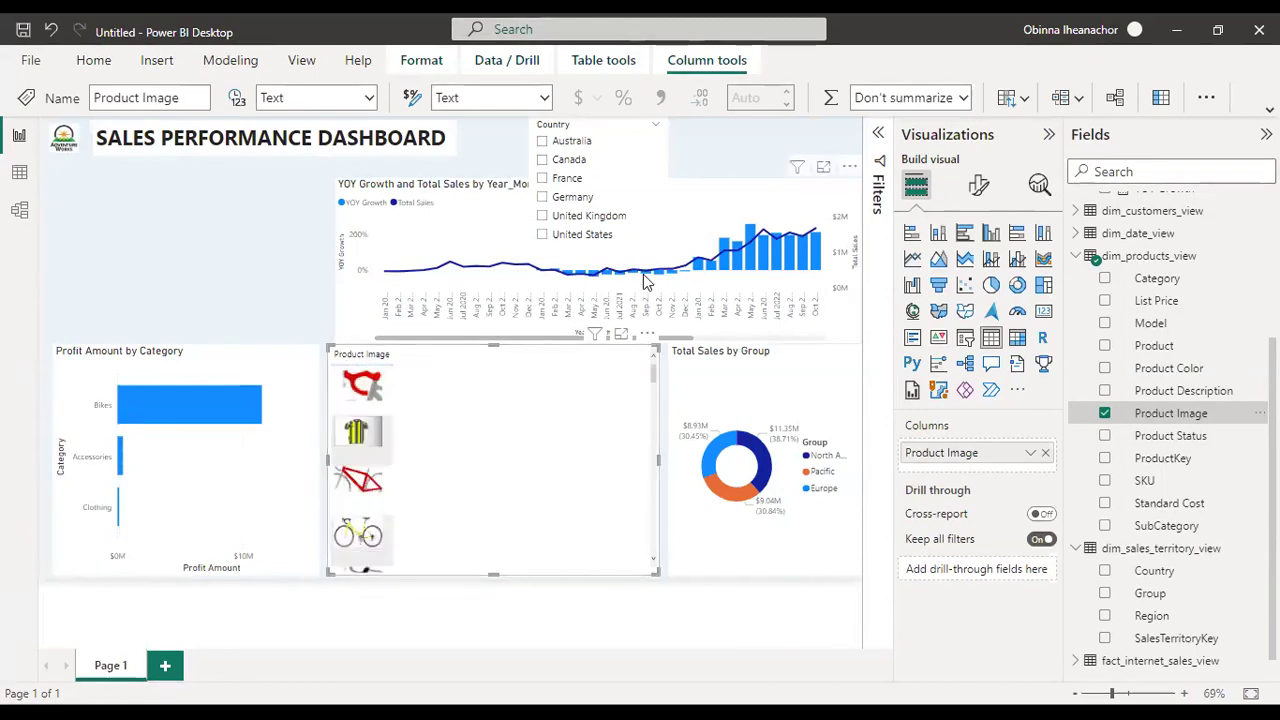
pyautogui.click(1105, 346)
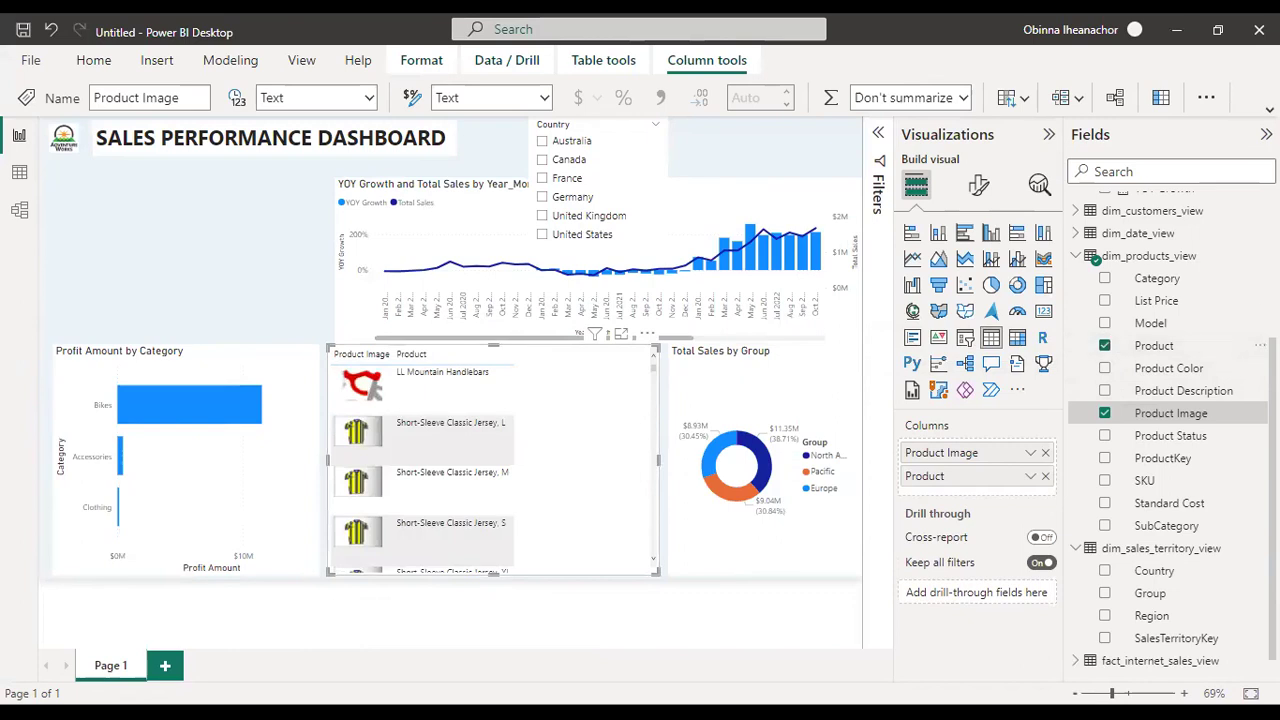
pyautogui.scroll(5, 1170, 430)
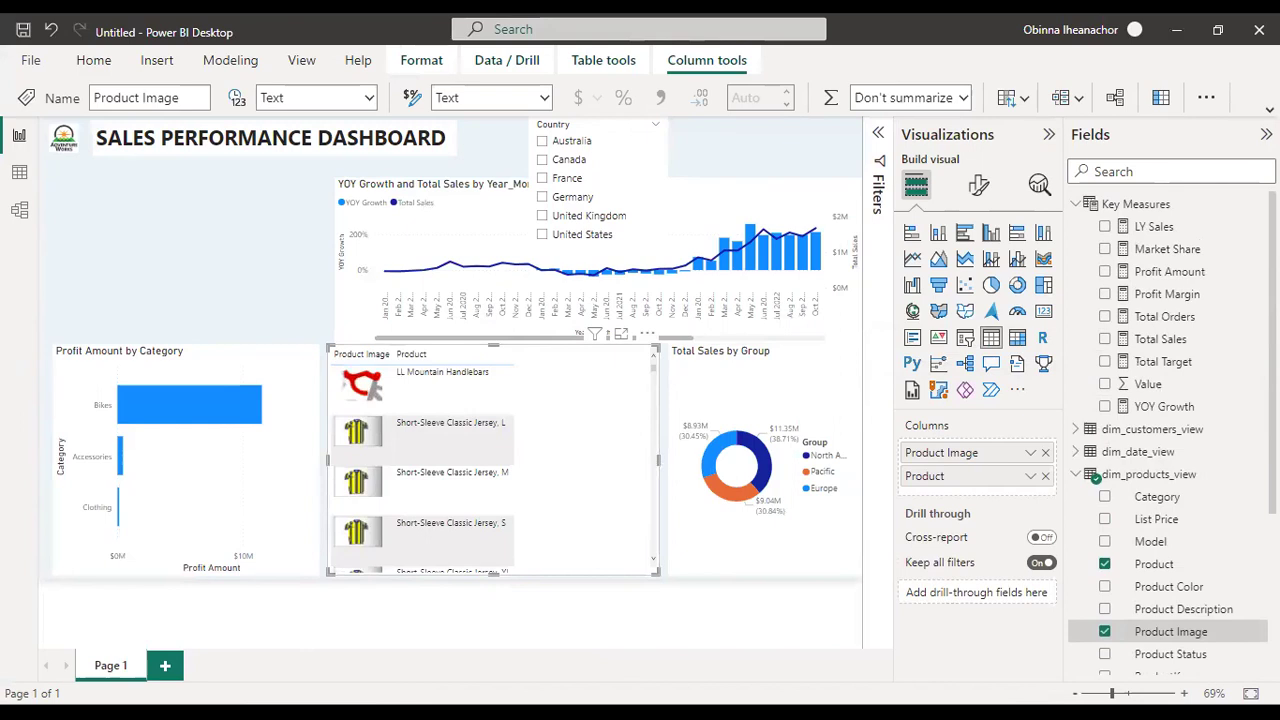
pyautogui.click(1105, 340)
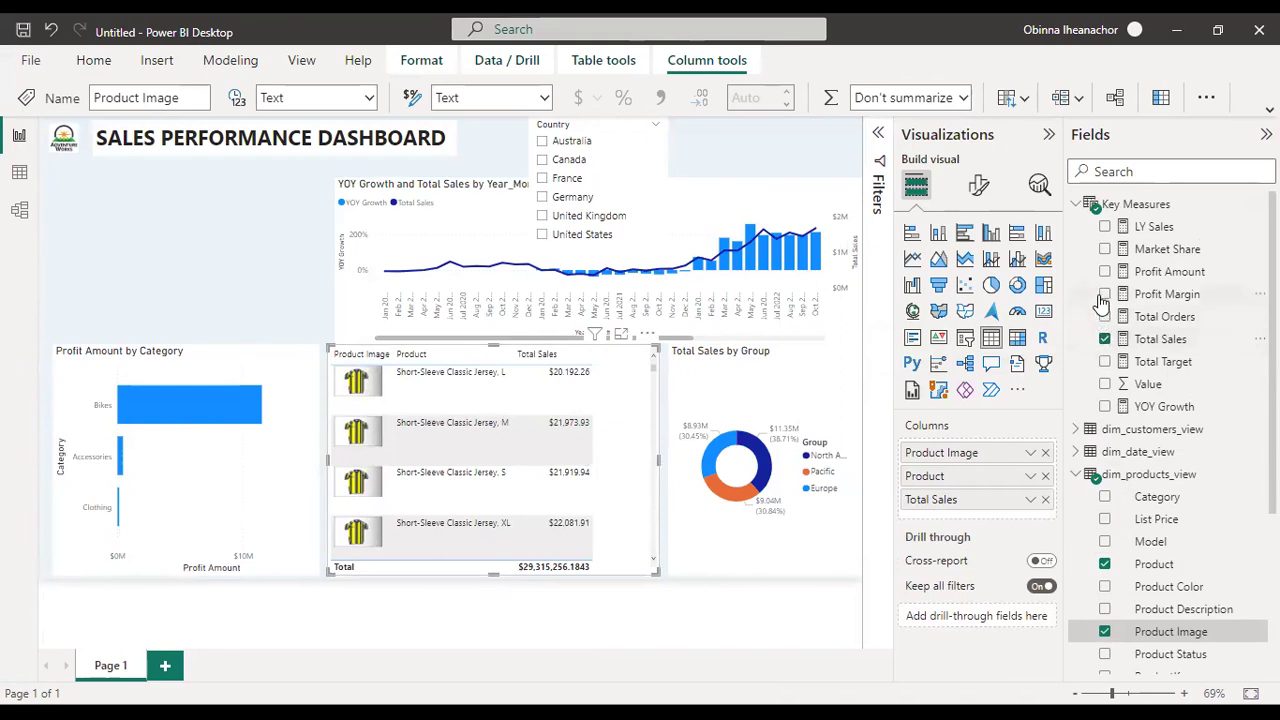
pyautogui.click(1105, 295)
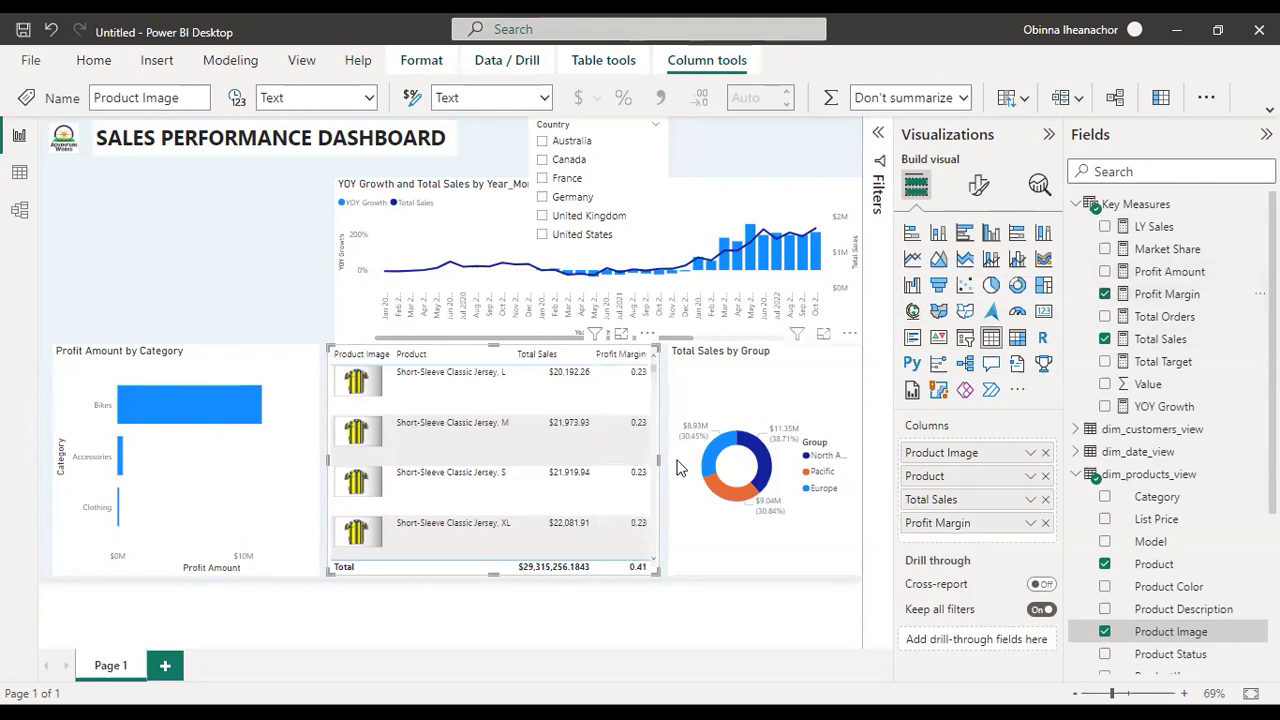
# Step: Widen the product table to the donut chart's edge and format the Profit Margin measure as a percentage with 0 decimal places
pyautogui.moveTo(658, 459); pyautogui.dragTo(666, 460)
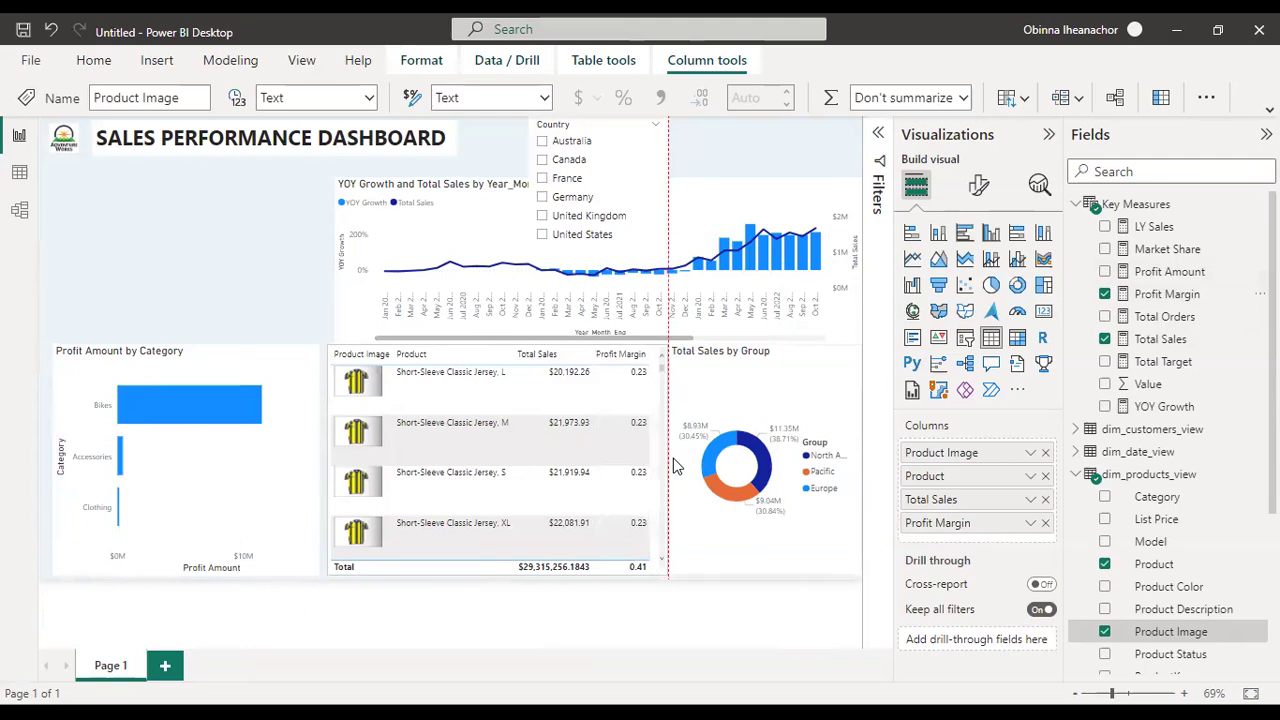
pyautogui.click(1166, 296)
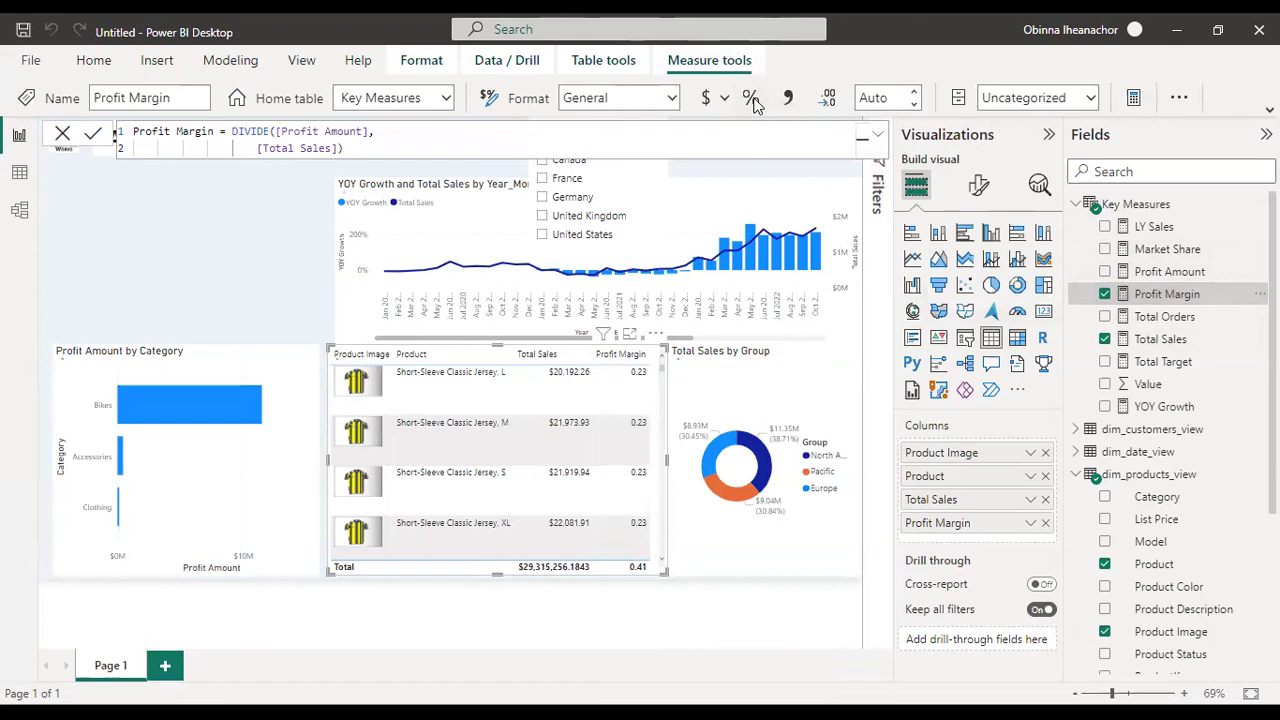
pyautogui.click(755, 104)
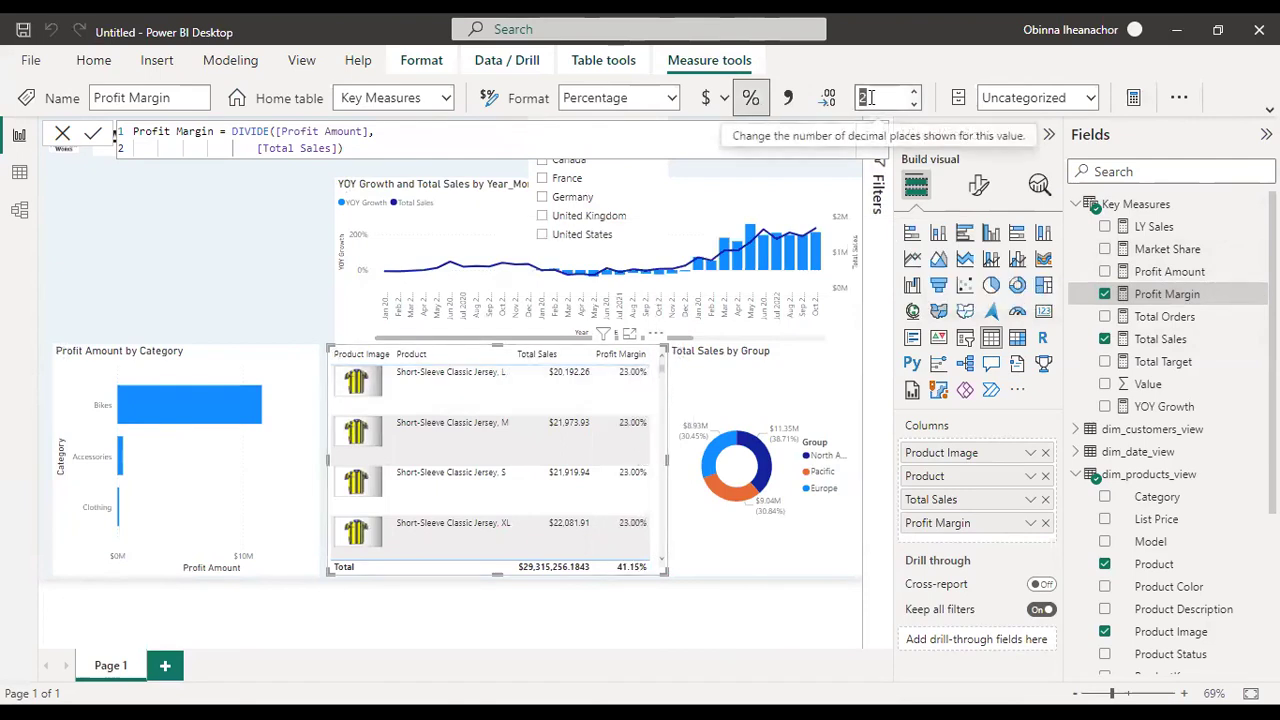
pyautogui.write('0')
pyautogui.press('BackSpace')
pyautogui.write('2')
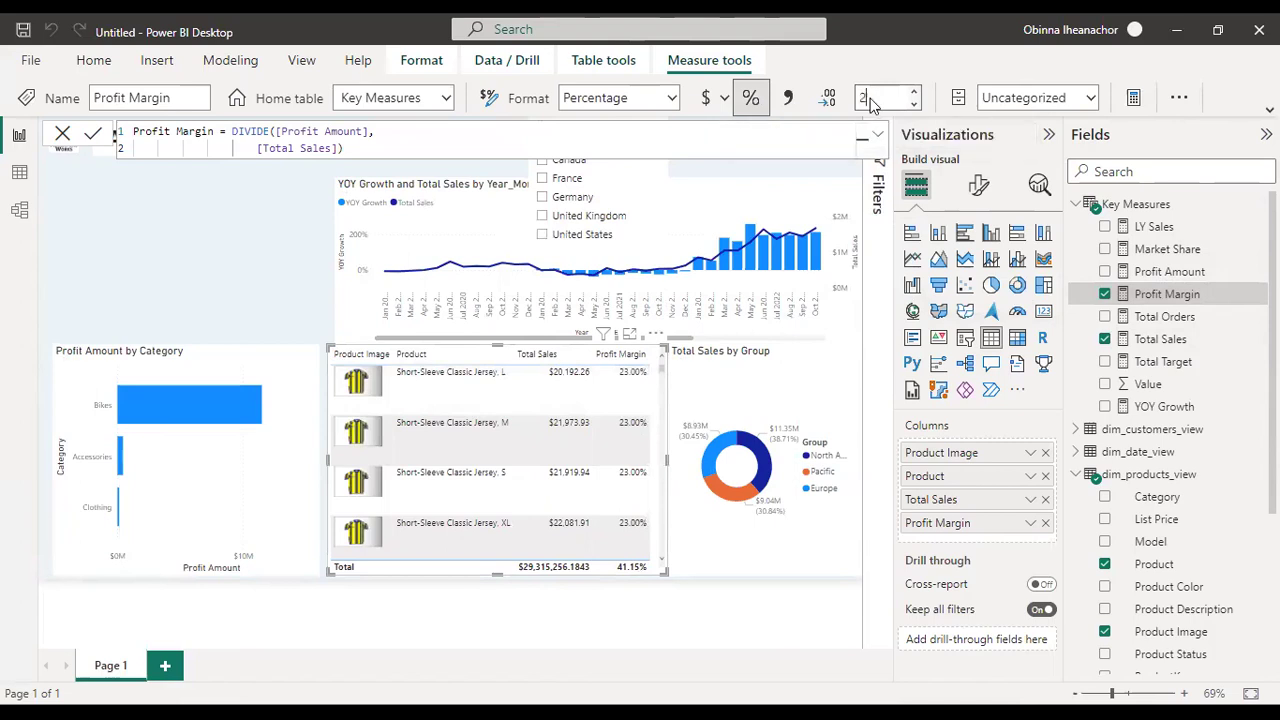
pyautogui.press('BackSpace')
pyautogui.write('0')
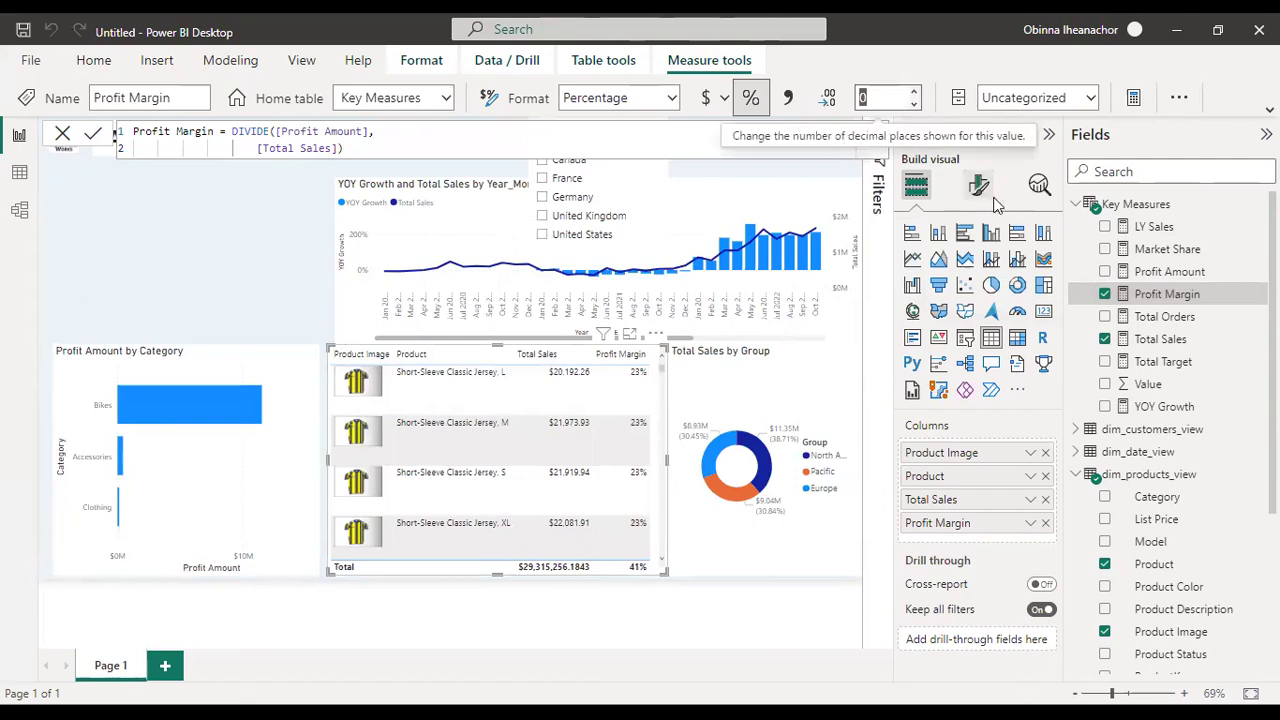
# Step: Add the Market Share measure as a column of the product table and widen the table over the donut chart to fit it
pyautogui.moveTo(667, 458); pyautogui.dragTo(706, 453)
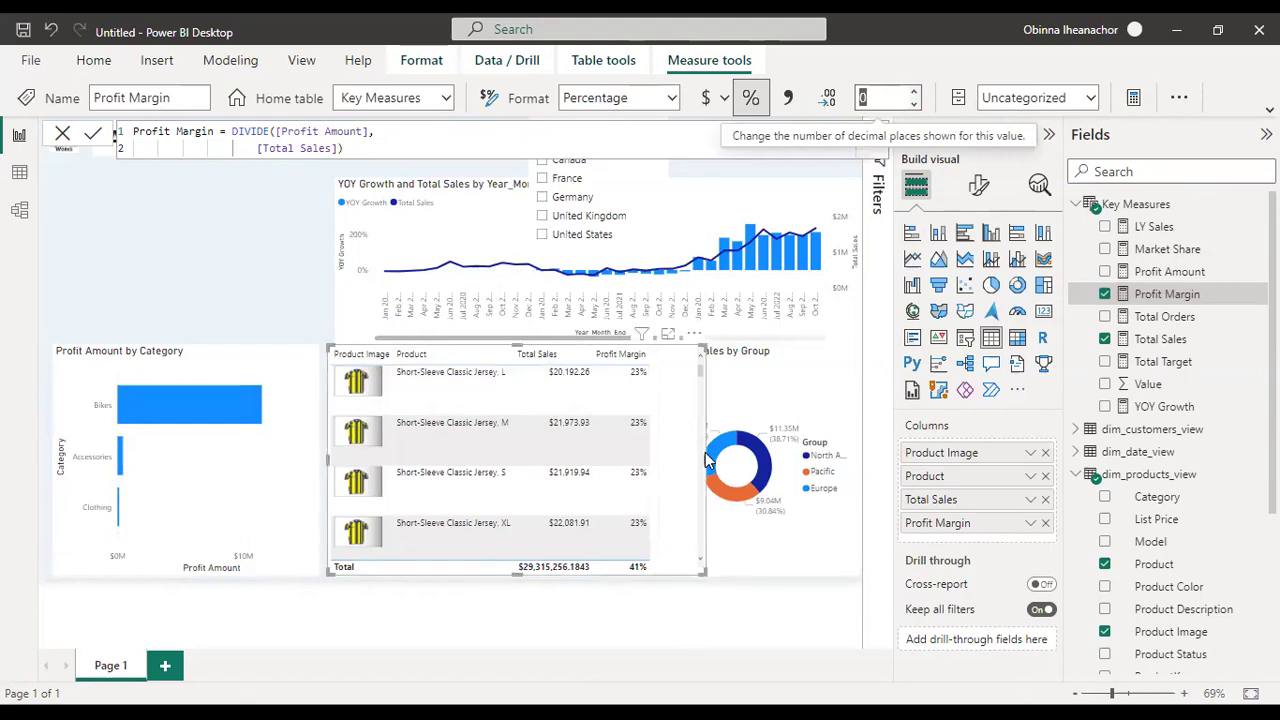
pyautogui.click(1160, 249)
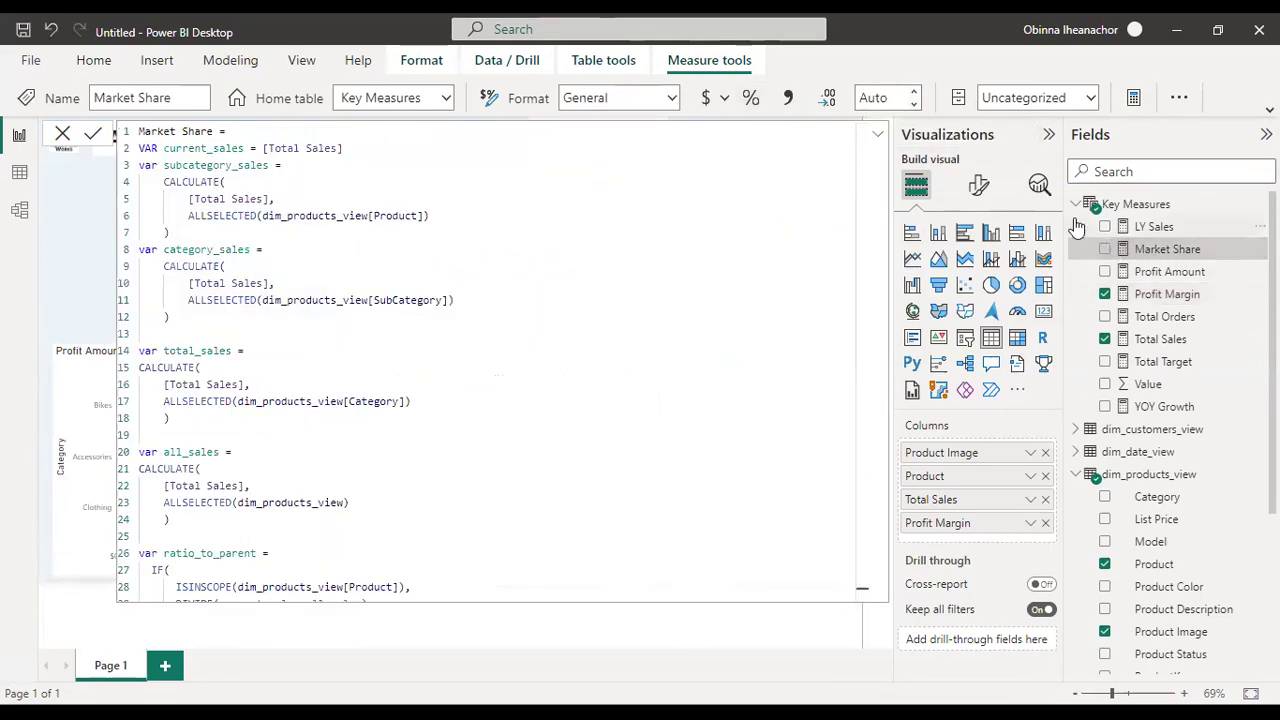
pyautogui.click(63, 140)
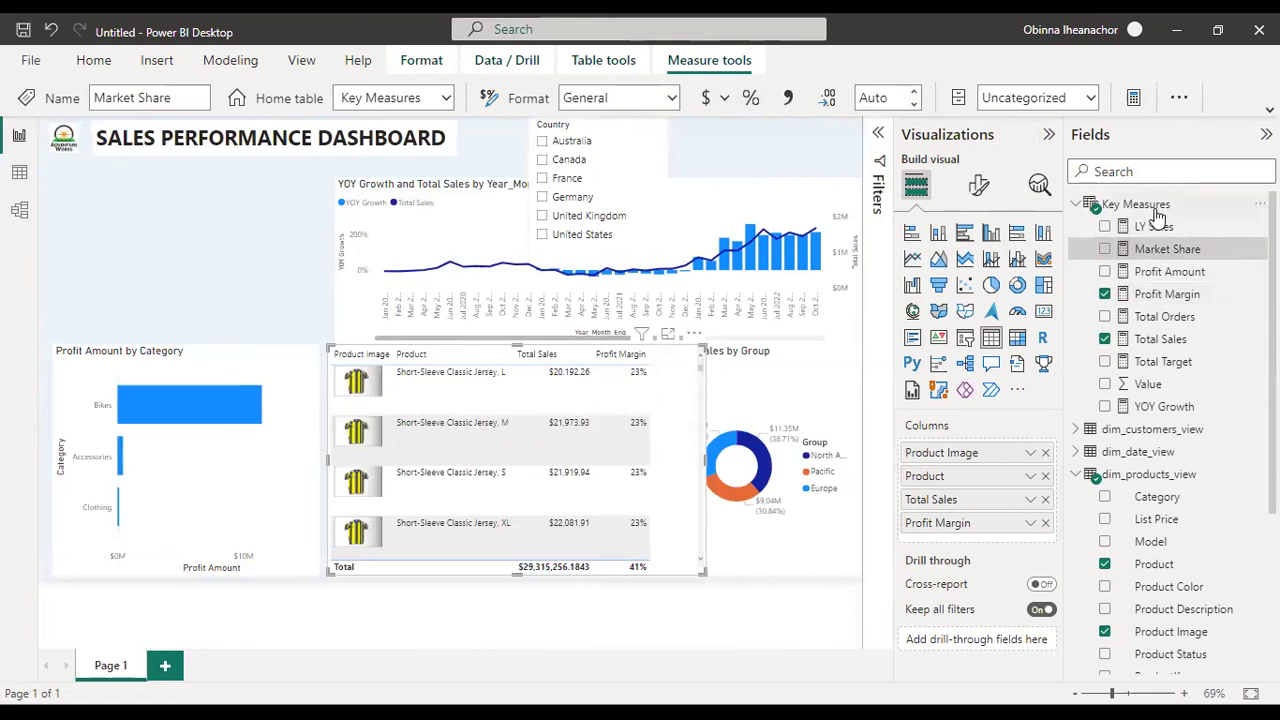
pyautogui.click(1105, 250)
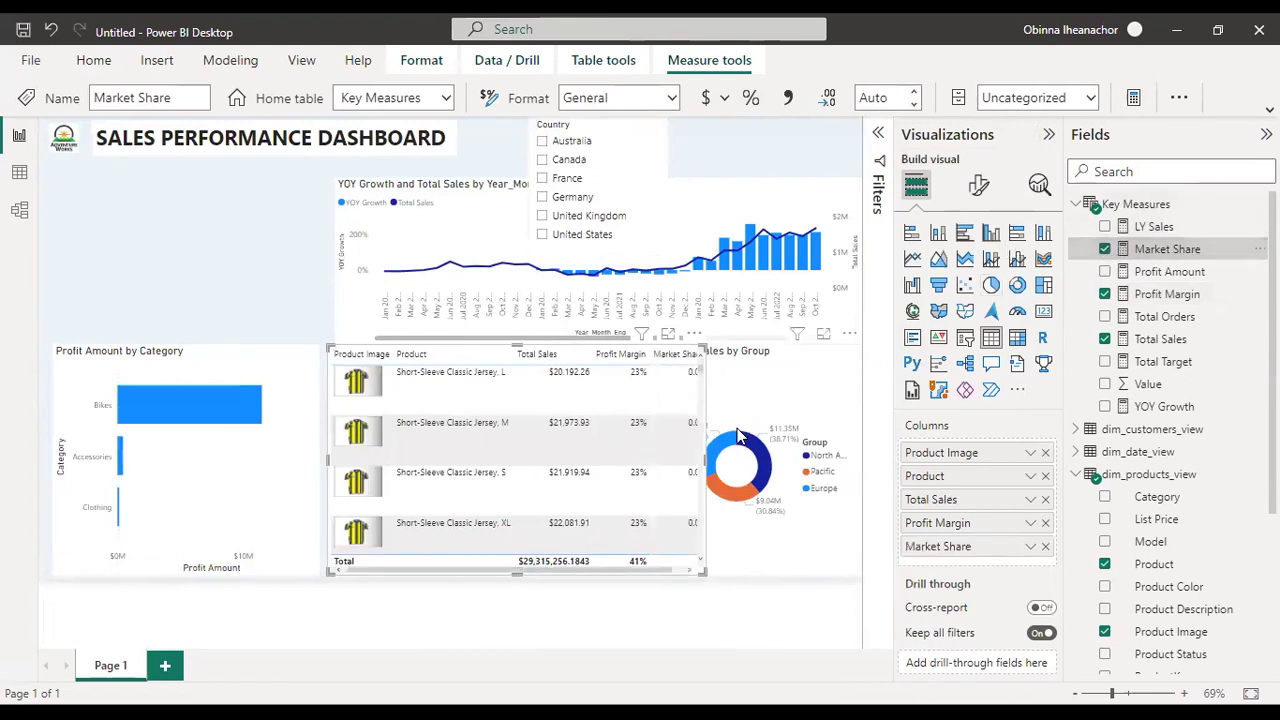
pyautogui.moveTo(705, 456); pyautogui.dragTo(748, 456)
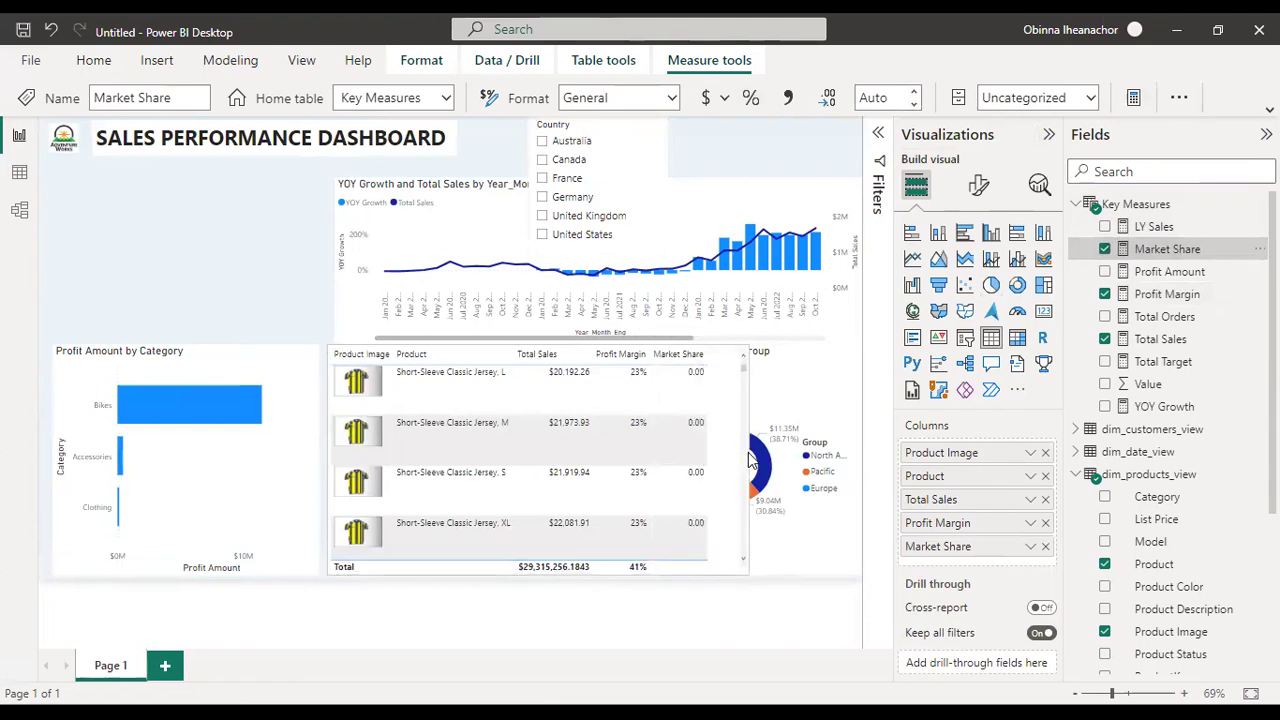
# Step: Format the Market Share measure as a percentage and close its formula without changing it
pyautogui.click(1180, 250)
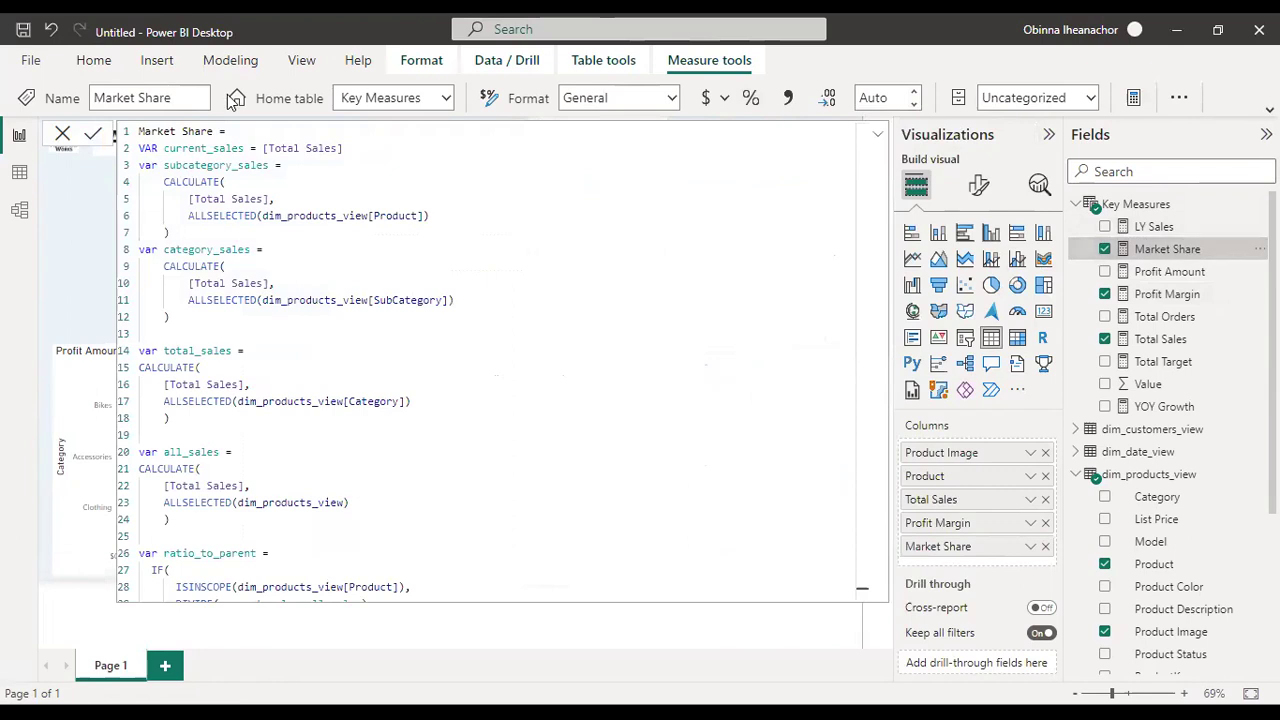
pyautogui.click(62, 135)
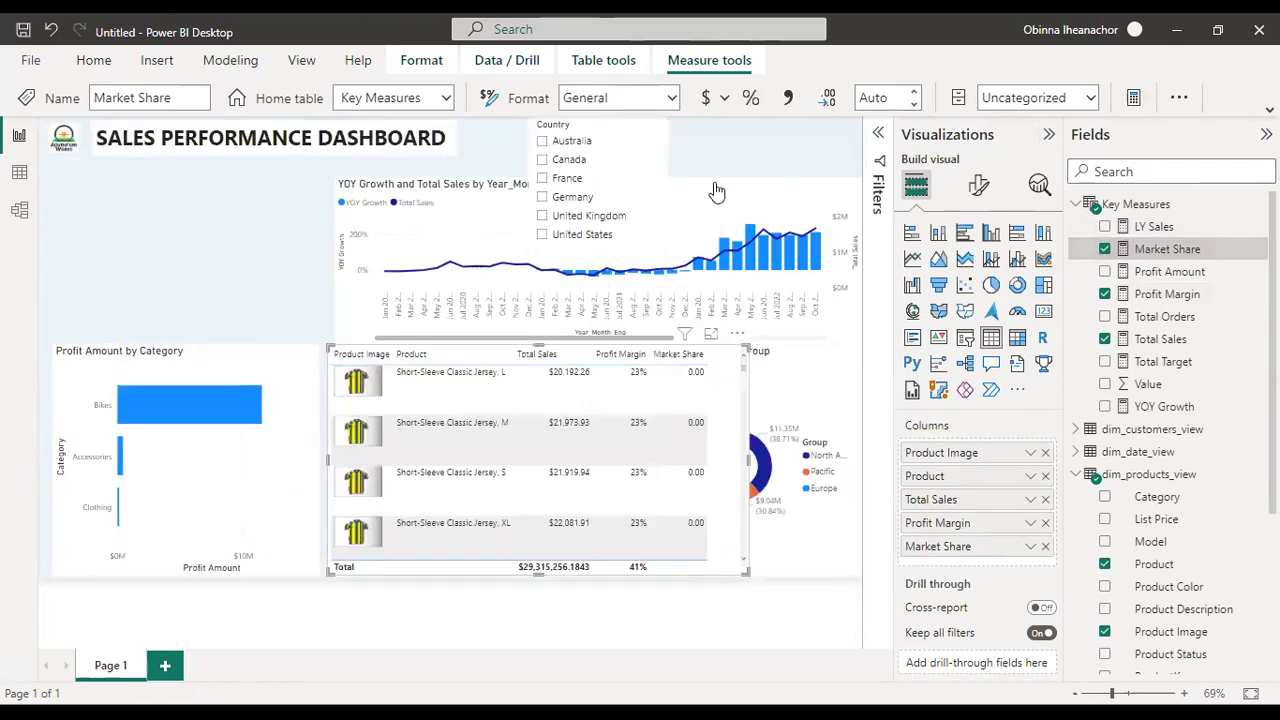
pyautogui.click(752, 100)
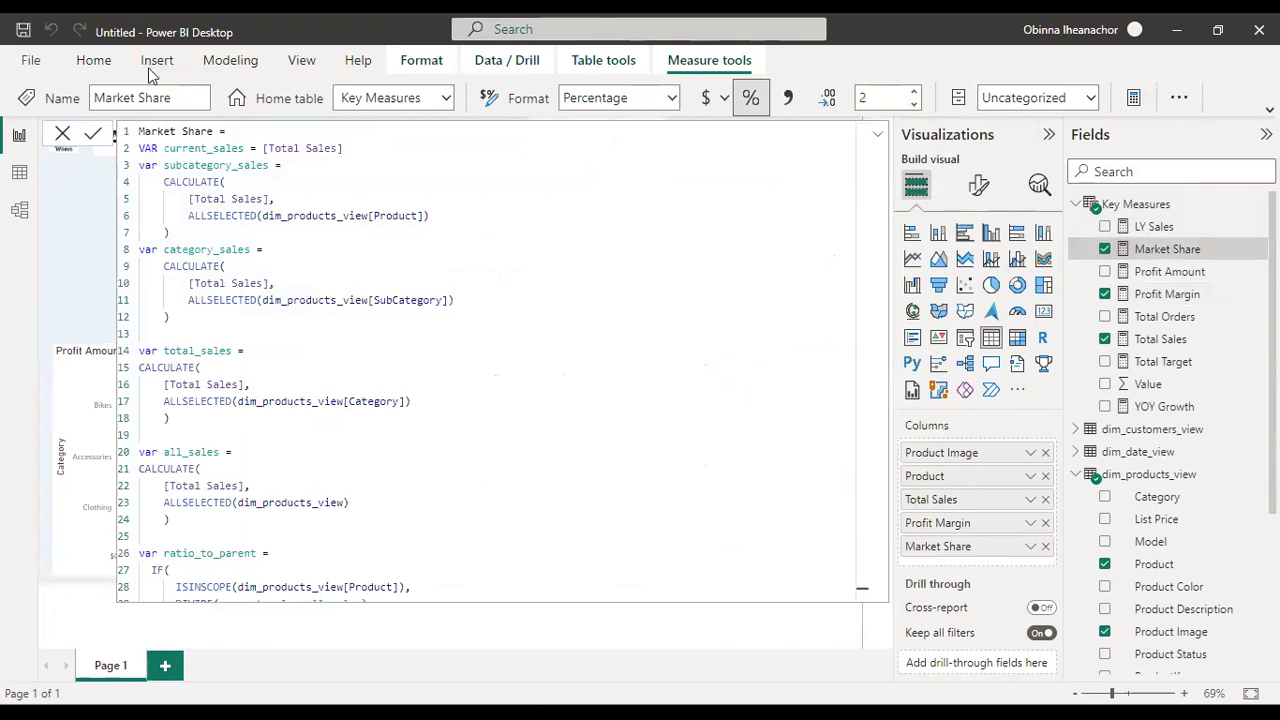
pyautogui.click(63, 135)
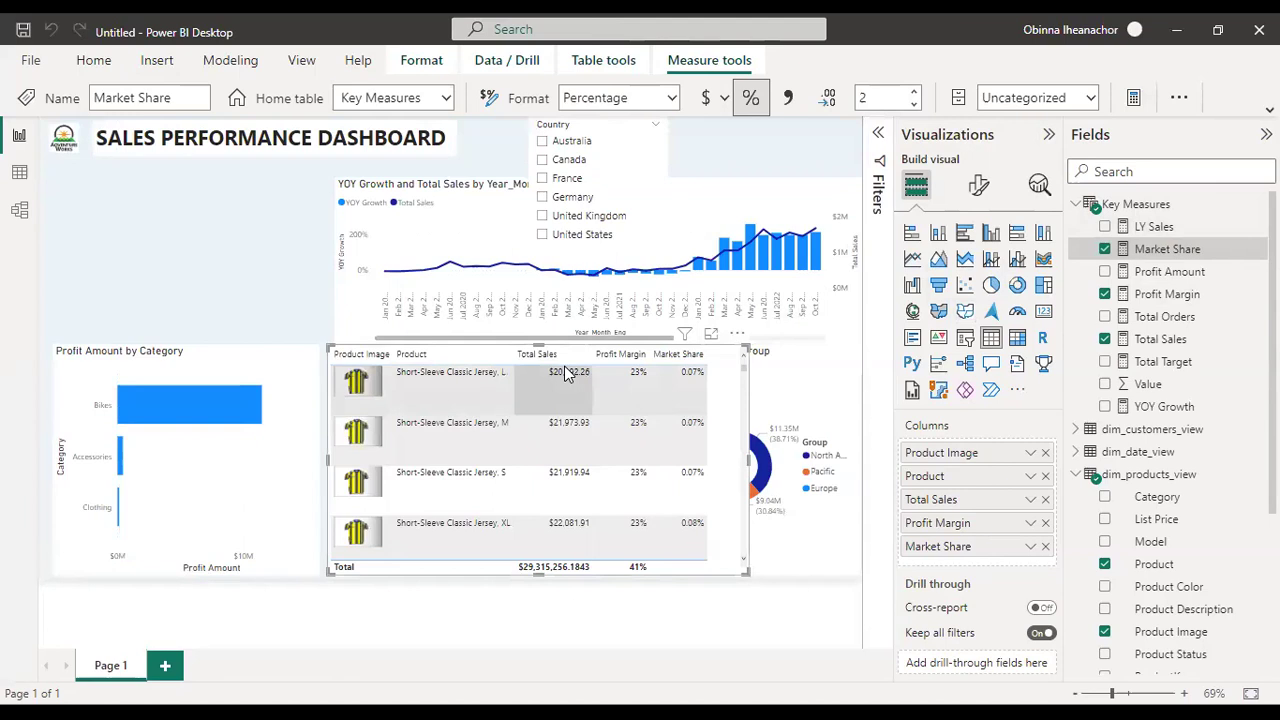
pyautogui.click(252, 305)
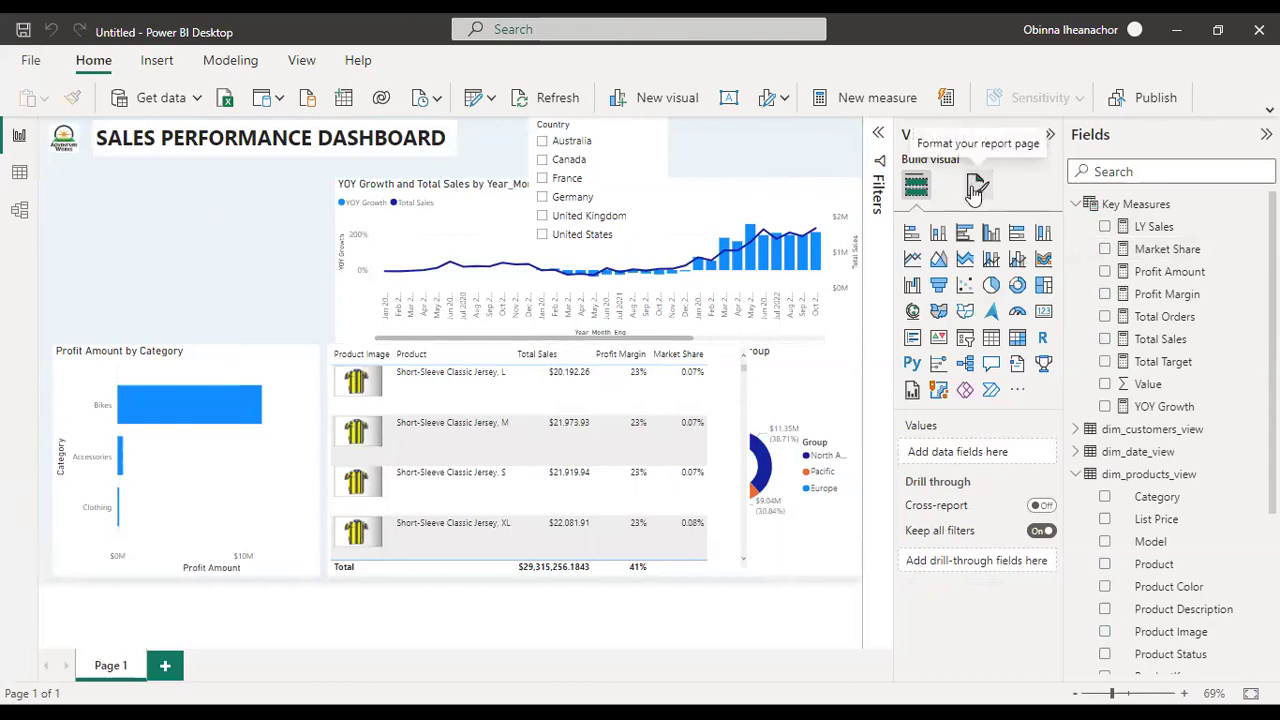
pyautogui.doubleClick(85, 245)
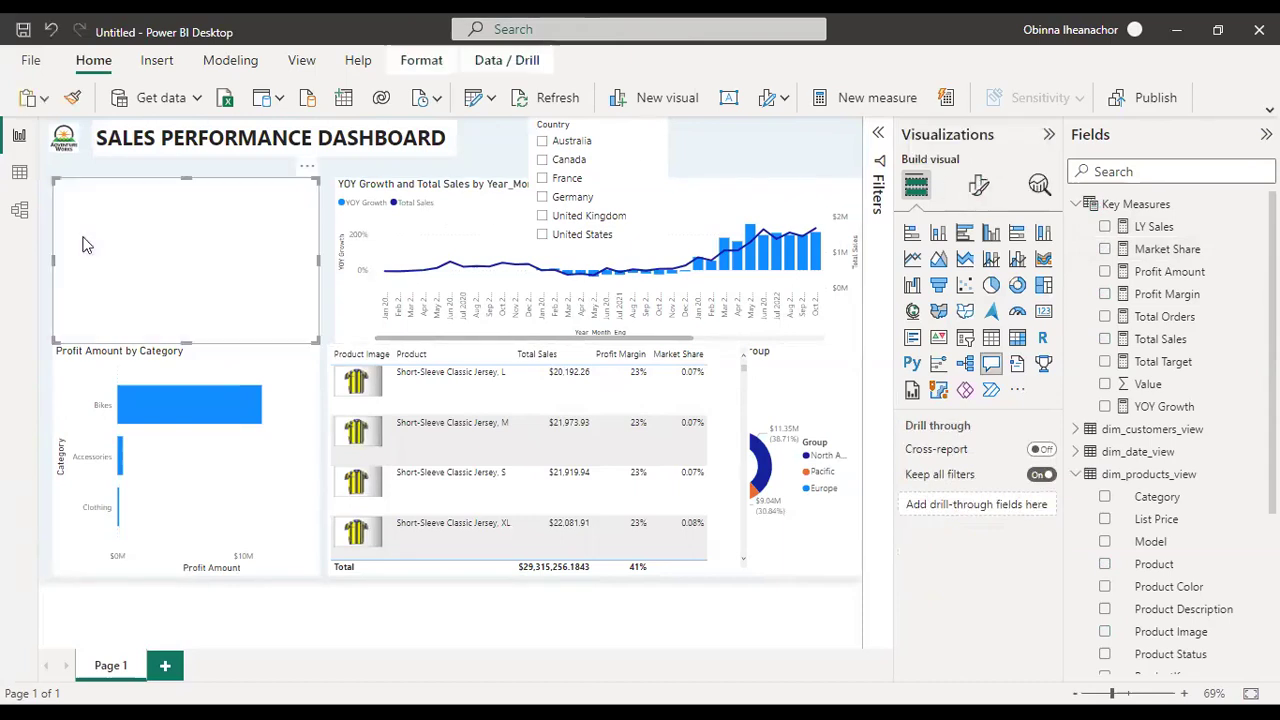
pyautogui.click(978, 185)
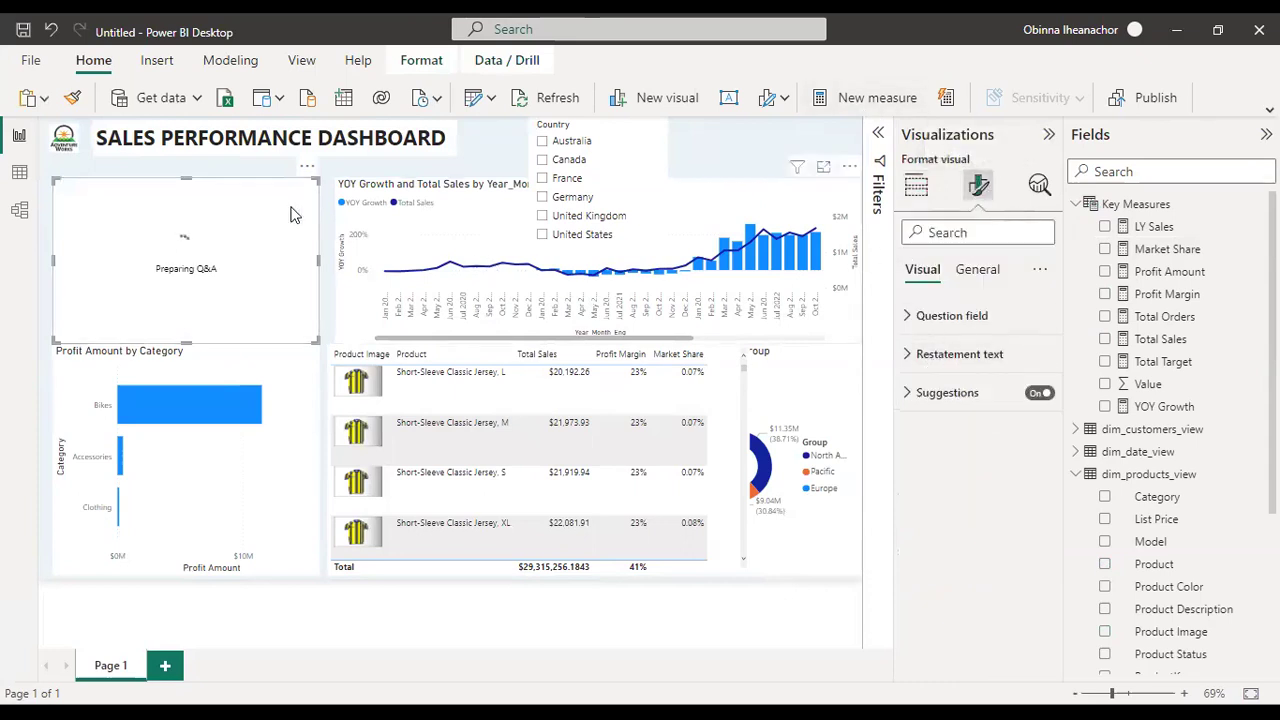
pyautogui.click(307, 168)
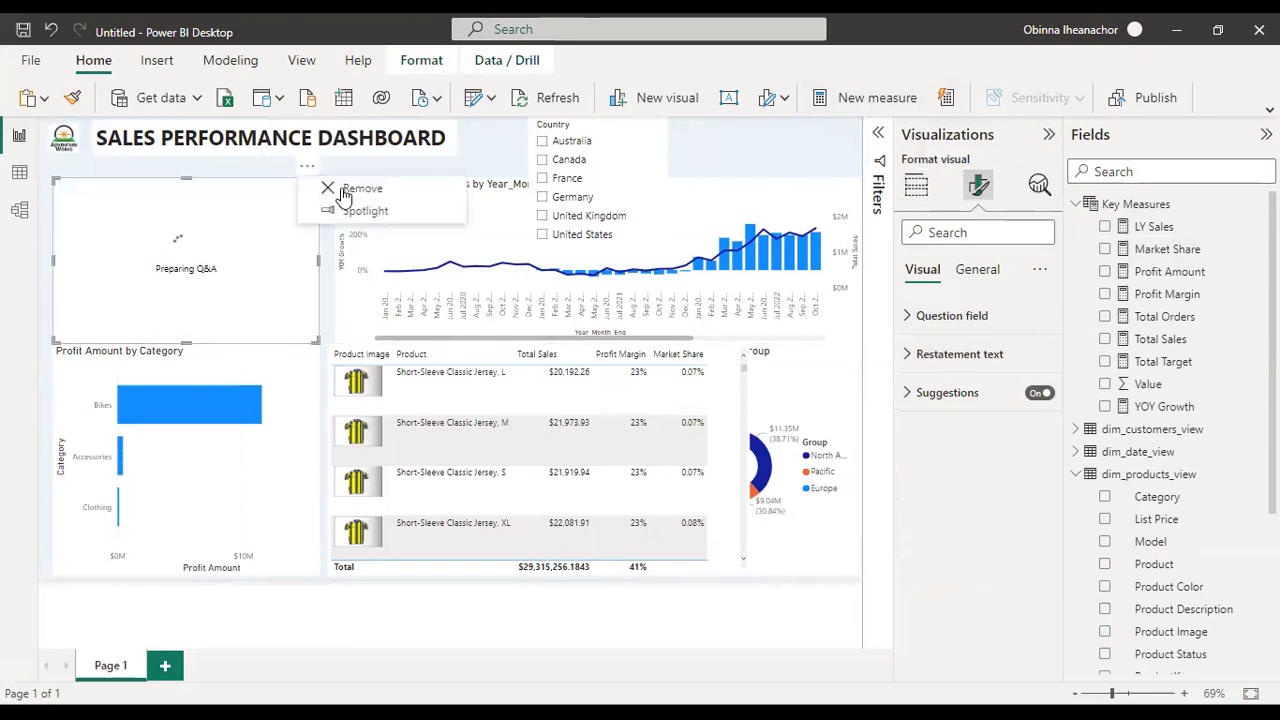
pyautogui.click(346, 190)
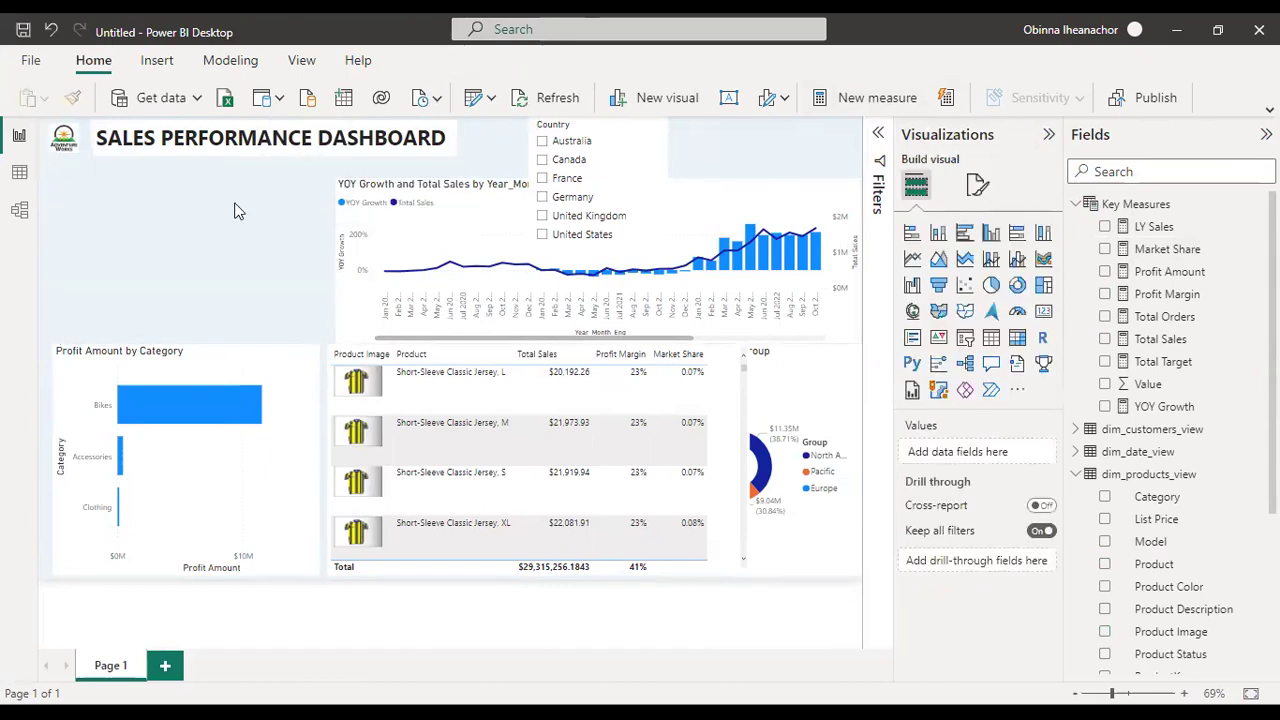
# Step: Set the report page's canvas to a Custom size with a height of 850 px and a width of 1450 px
pyautogui.click(978, 185)
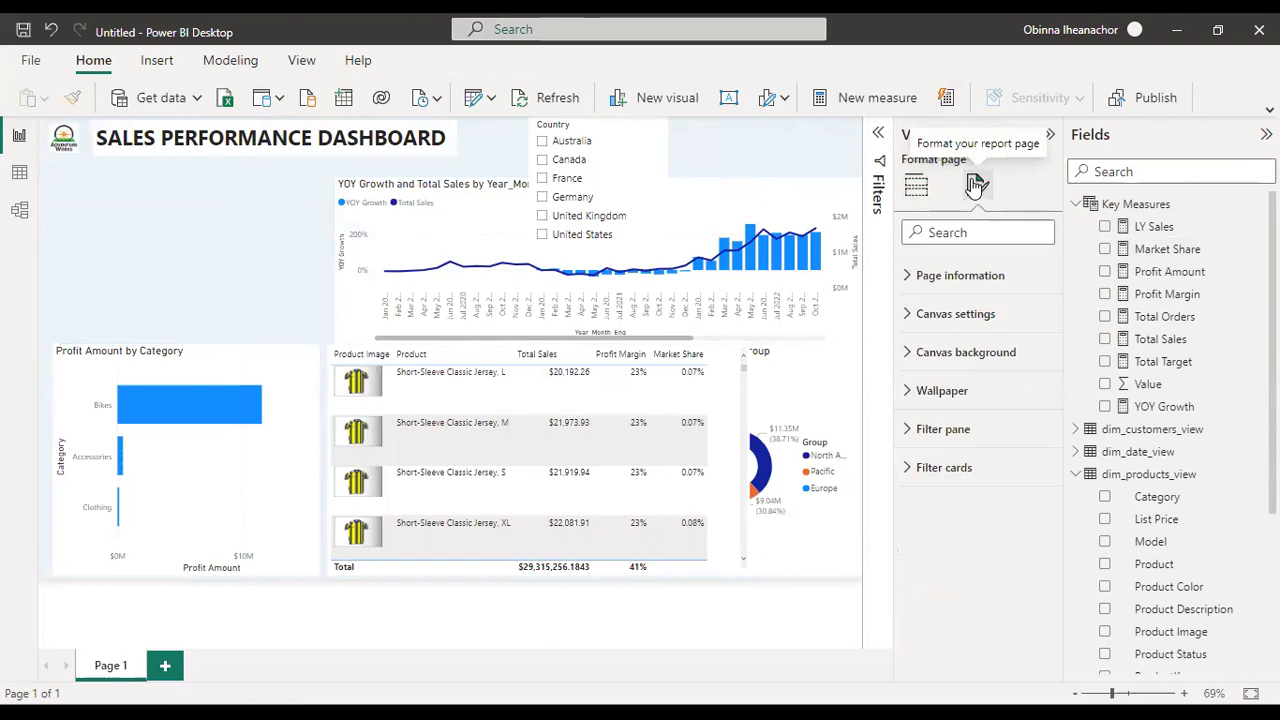
pyautogui.click(917, 320)
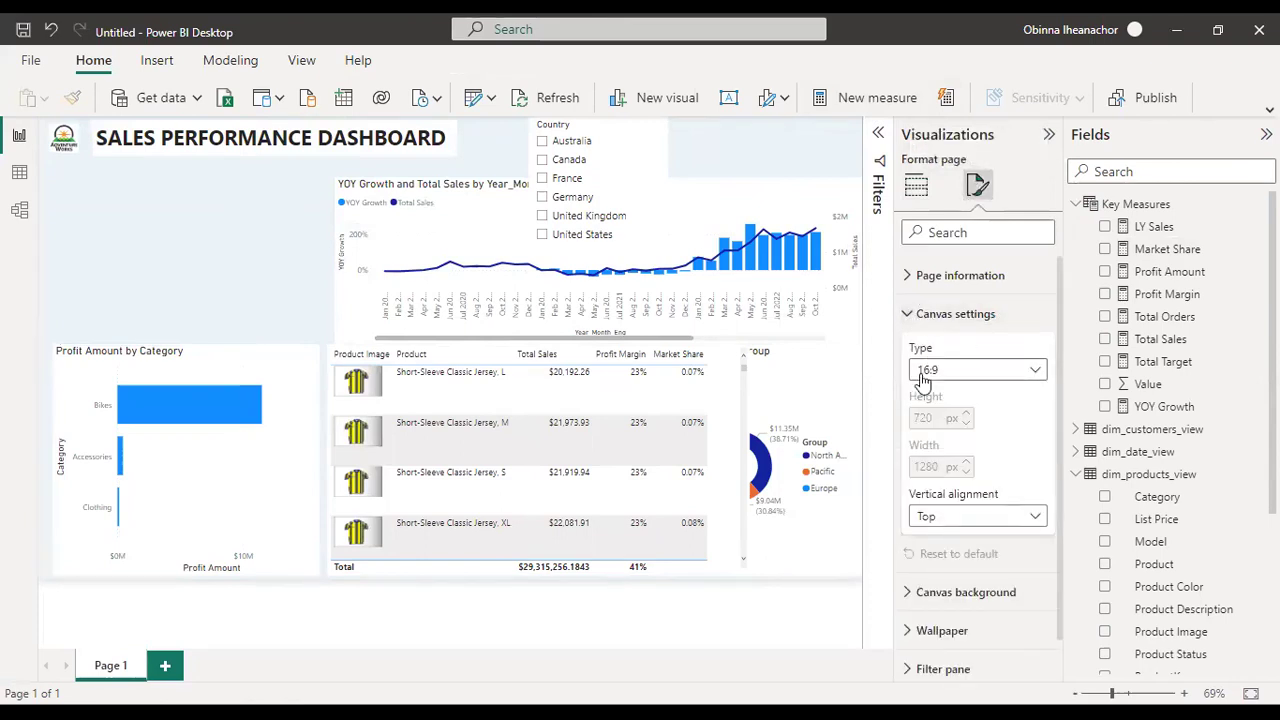
pyautogui.click(1035, 374)
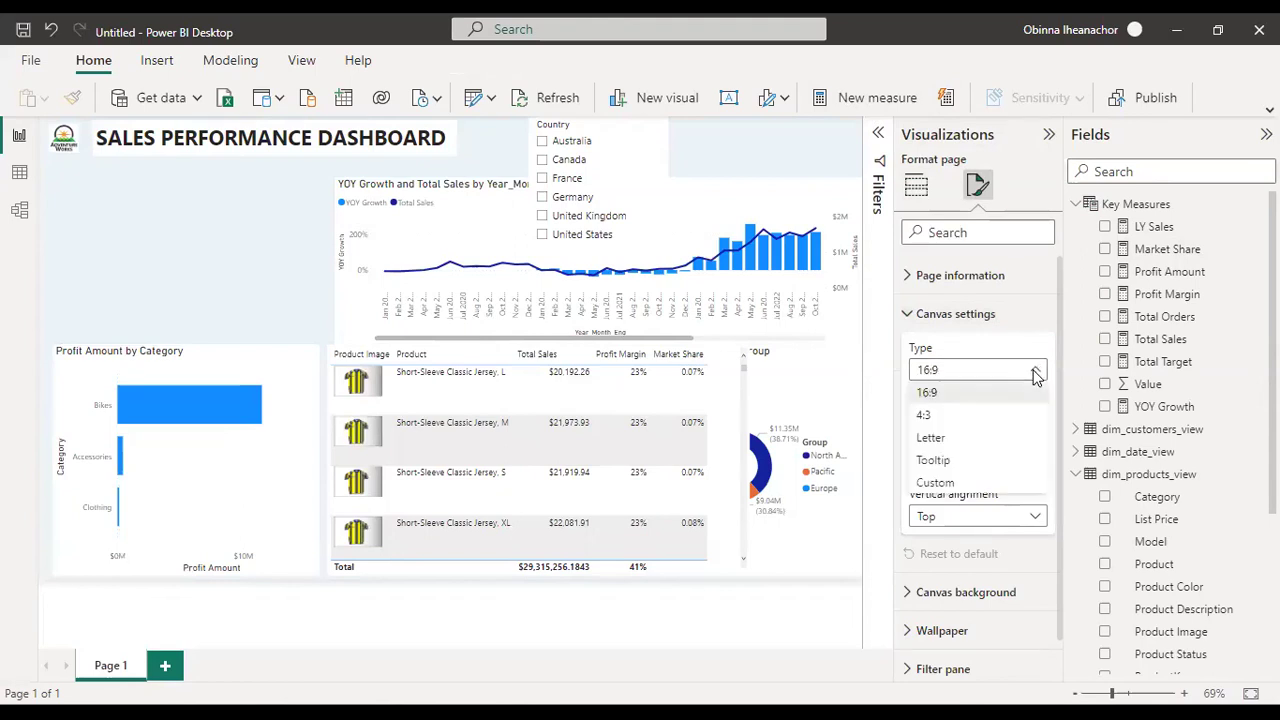
pyautogui.click(940, 483)
pyautogui.click(938, 418)
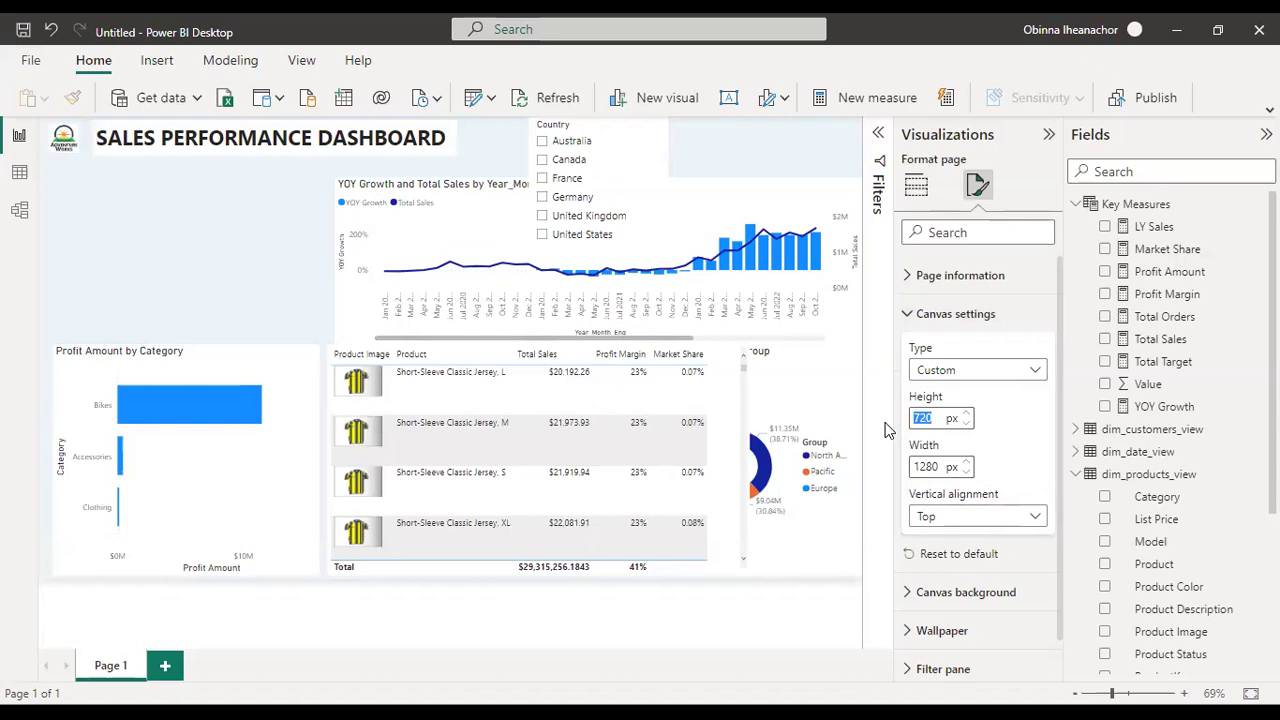
pyautogui.write('85')
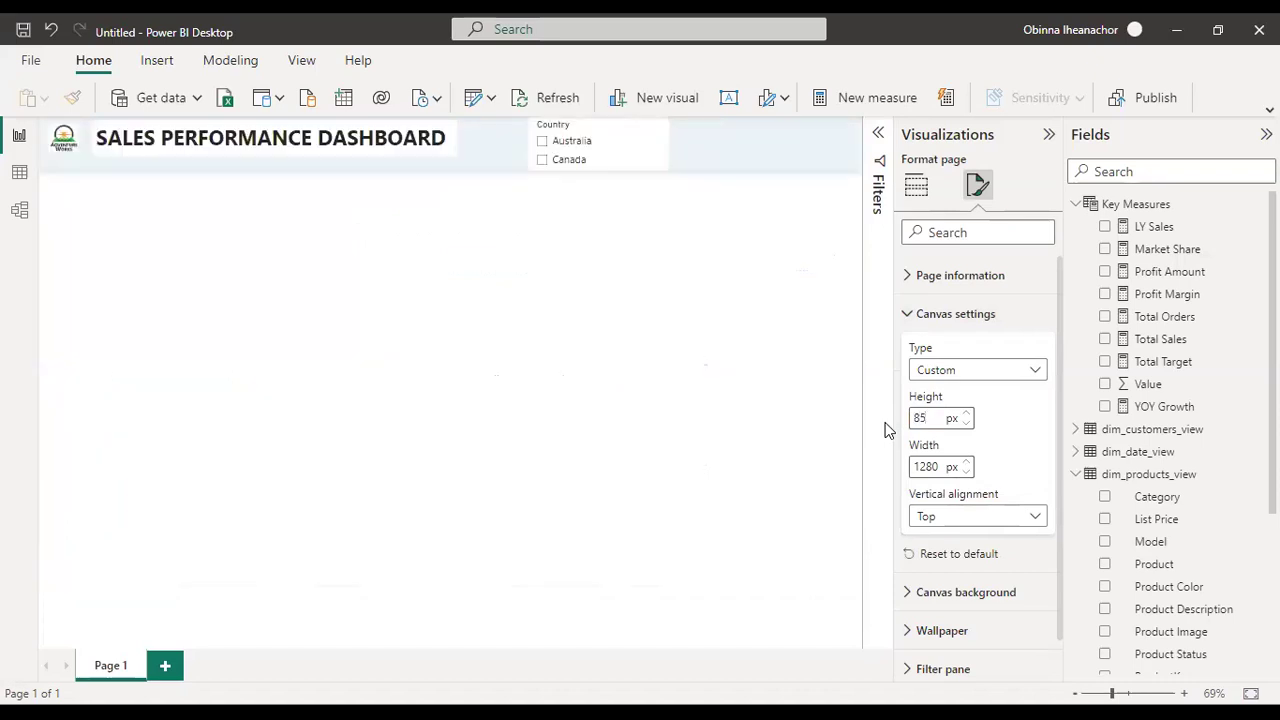
pyautogui.write('0')
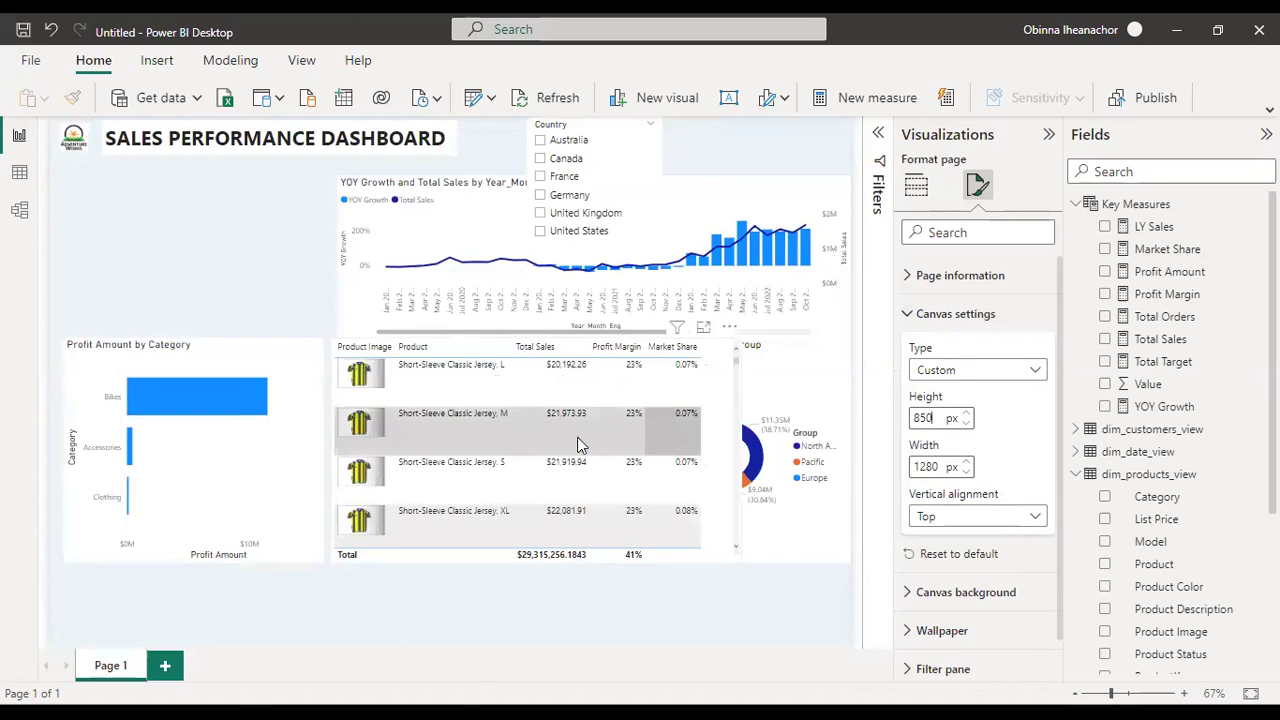
pyautogui.doubleClick(939, 467)
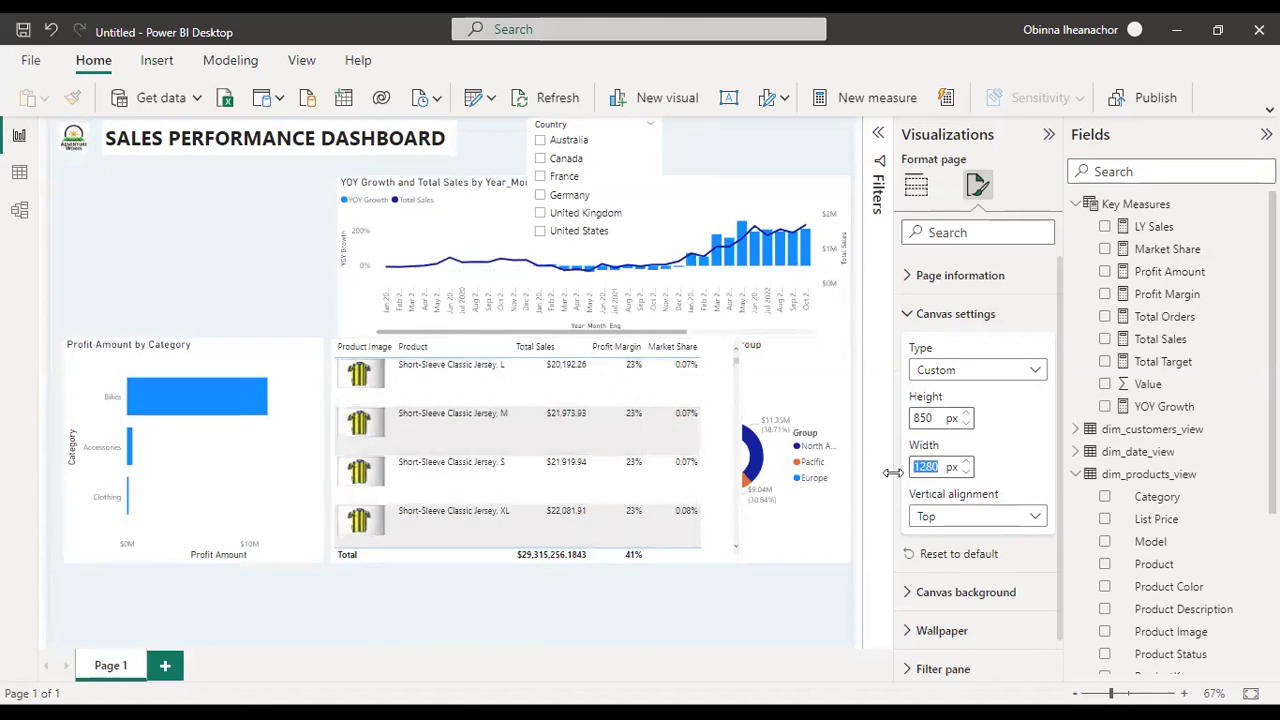
pyautogui.write('1450')
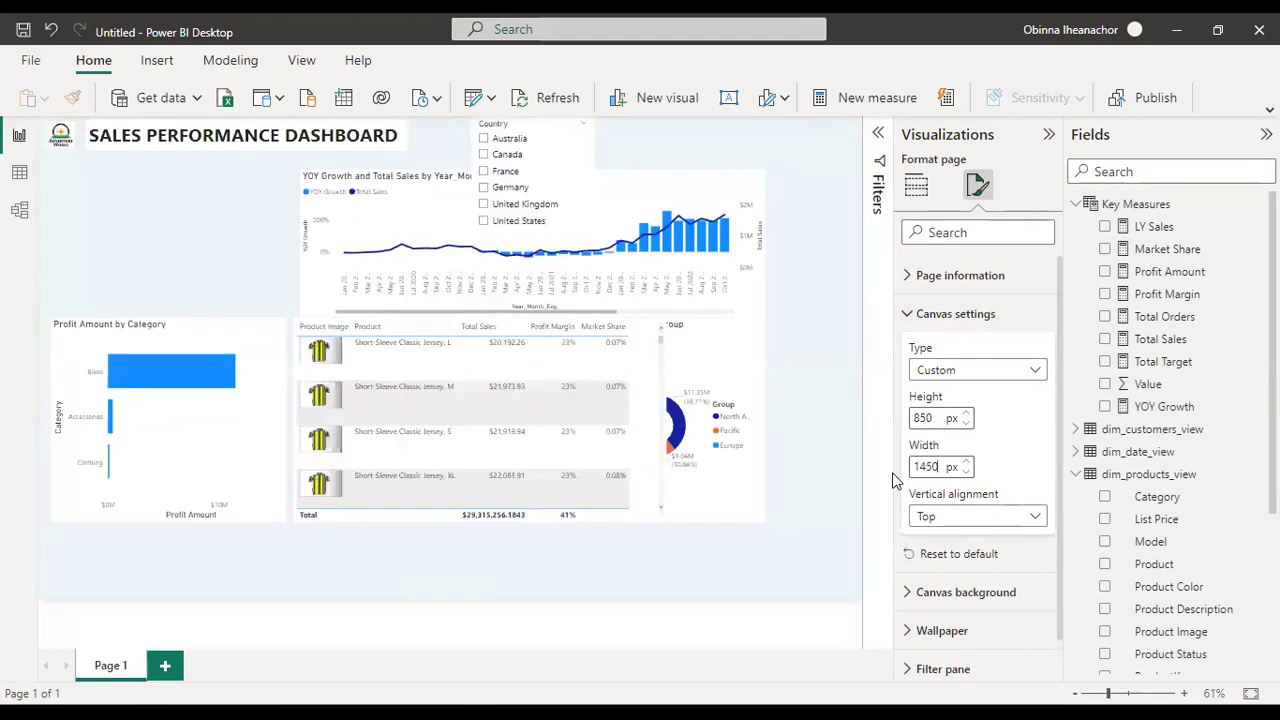
# Step: Move the Total Sales by Group donut chart clear of the table's right side, then lower and heighten it to end near the page's bottom edge
pyautogui.click(812, 350)
pyautogui.click(735, 375)
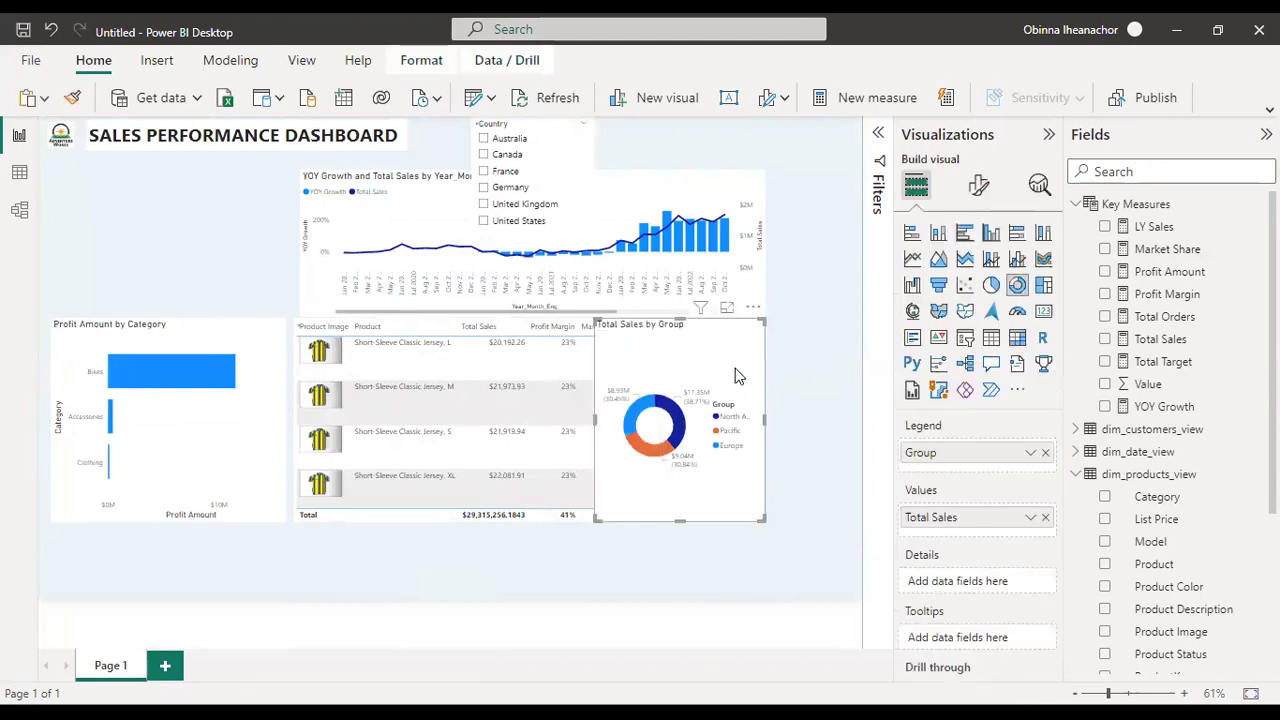
pyautogui.press('Right')
pyautogui.press('Right')
pyautogui.press('Right')
pyautogui.press('Right')
pyautogui.press('Right')
pyautogui.press('Right')
pyautogui.press('Right')
pyautogui.press('Right')
pyautogui.press('Right')
pyautogui.press('Right')
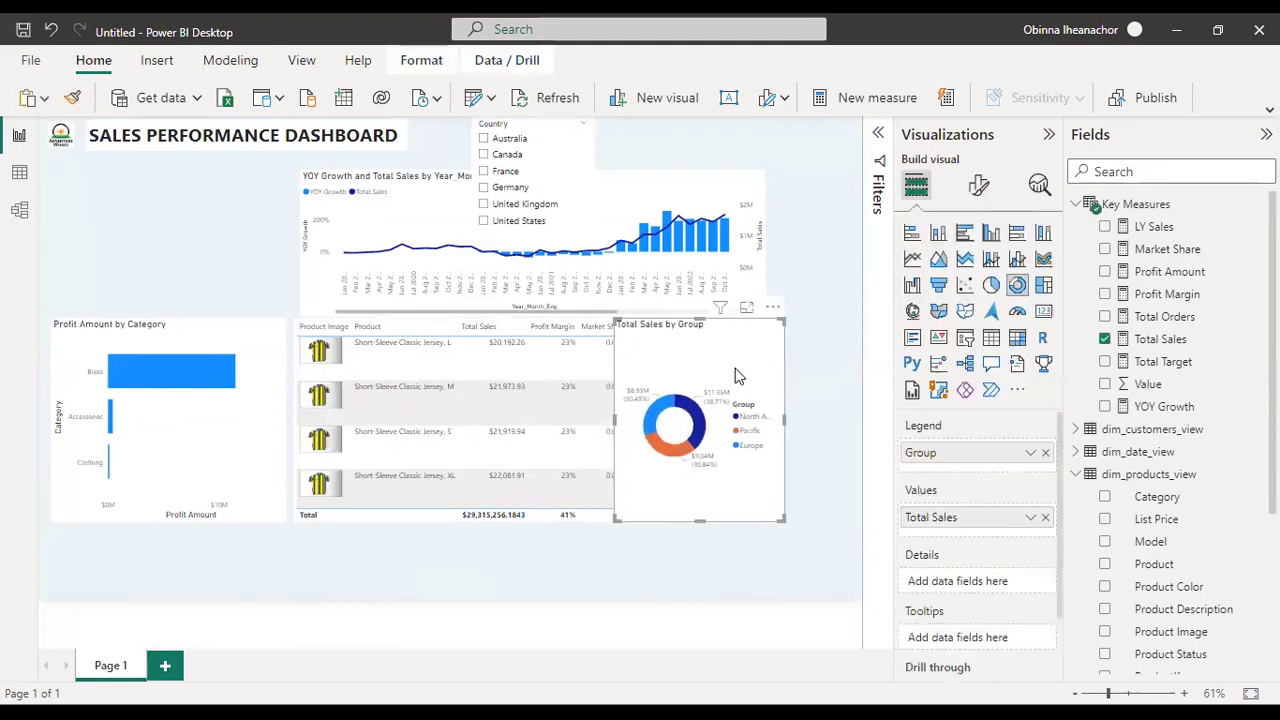
pyautogui.press('Right')
pyautogui.press('Right')
pyautogui.press('Right')
pyautogui.press('Right')
pyautogui.press('Right')
pyautogui.press('Right')
pyautogui.press('Right')
pyautogui.press('Right')
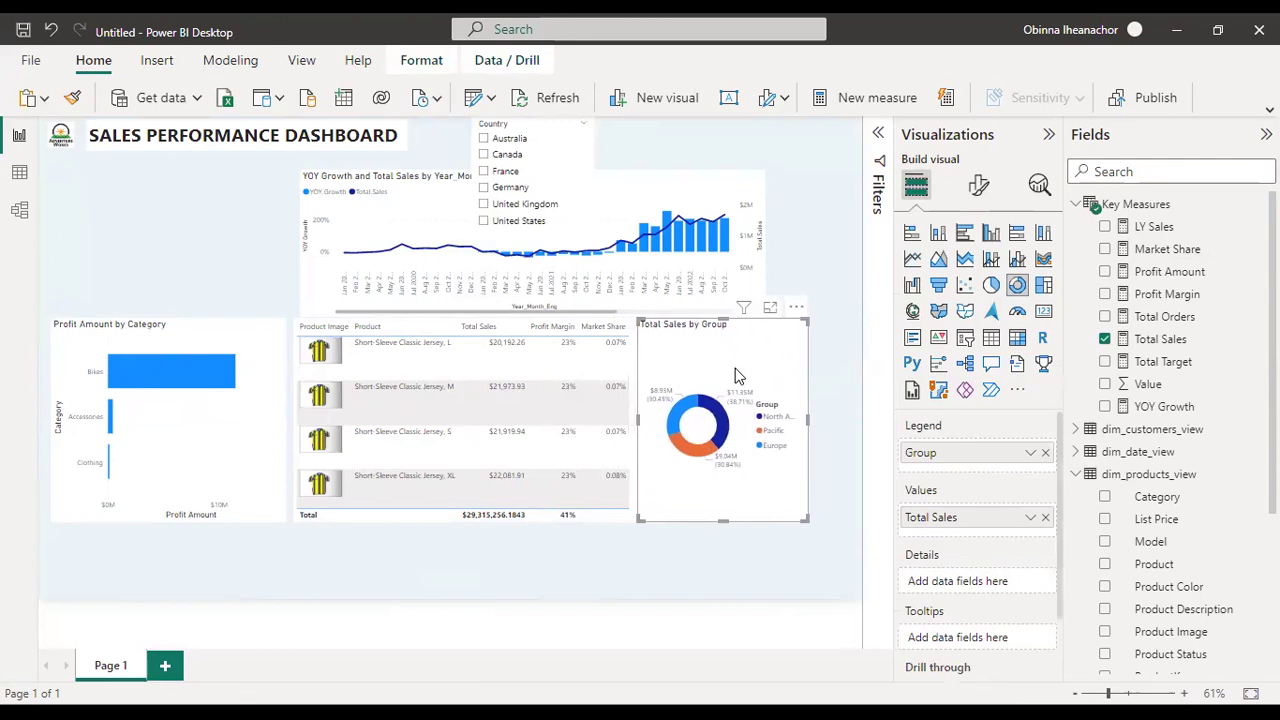
pyautogui.press('Right')
pyautogui.press('Right')
pyautogui.press('Right')
pyautogui.press('Right')
pyautogui.press('Right')
pyautogui.press('Right')
pyautogui.press('Right')
pyautogui.press('Right')
pyautogui.press('Right')
pyautogui.press('Right')
pyautogui.press('Right')
pyautogui.press('Right')
pyautogui.press('Right')
pyautogui.press('Right')
pyautogui.press('Right')
pyautogui.press('Right')
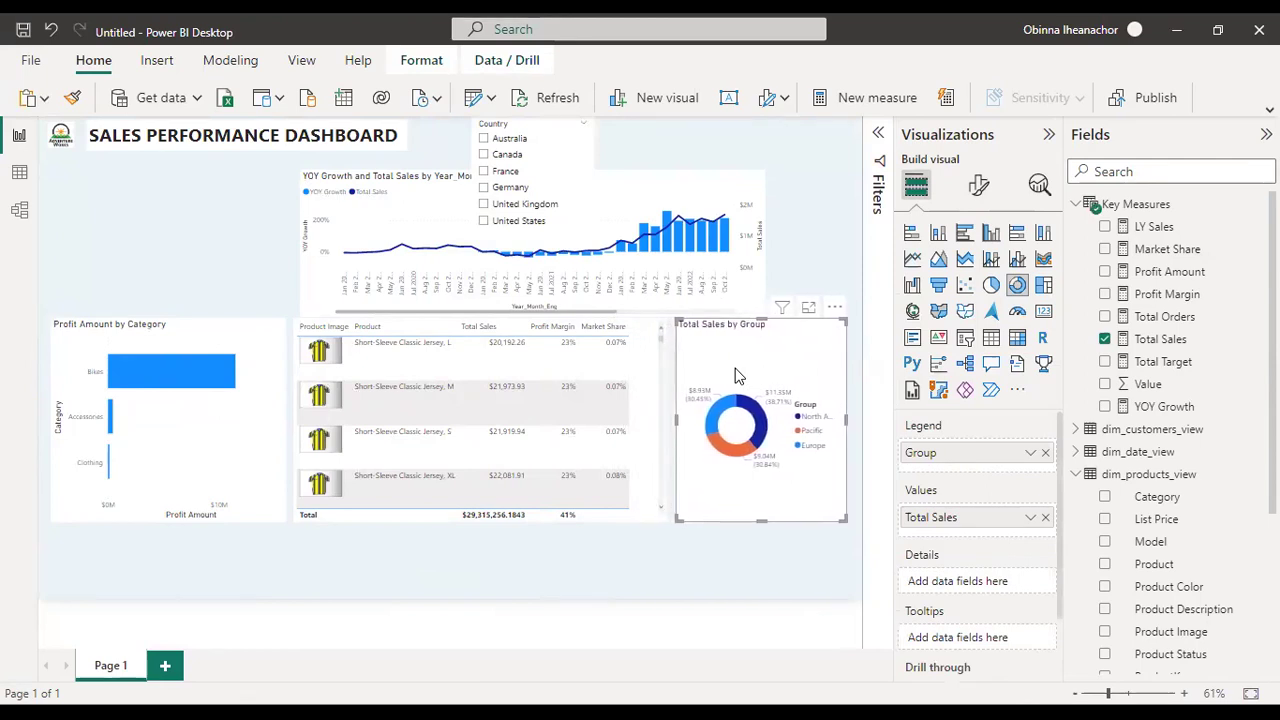
pyautogui.moveTo(785, 498); pyautogui.dragTo(766, 590)
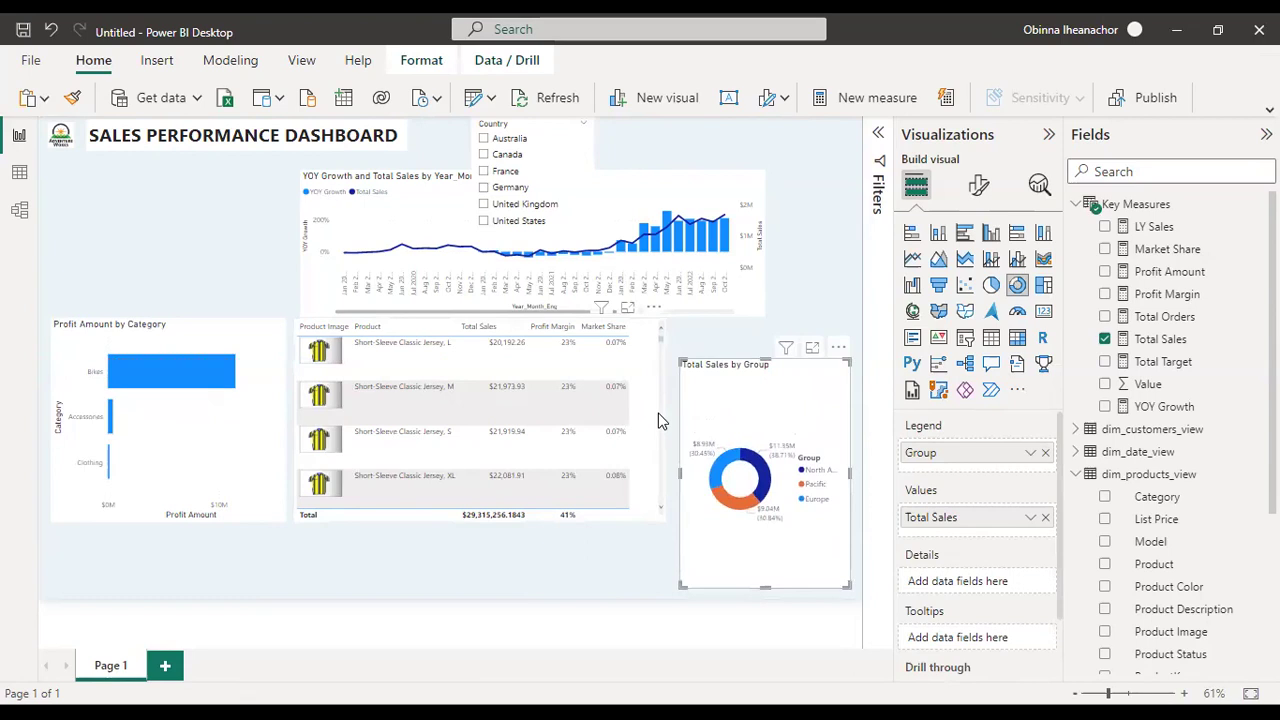
# Step: Move the product table down to align with the donut chart's top and extend its lower edge to match the donut chart's bottom
pyautogui.click(645, 318)
pyautogui.moveTo(645, 318); pyautogui.dragTo(646, 352)
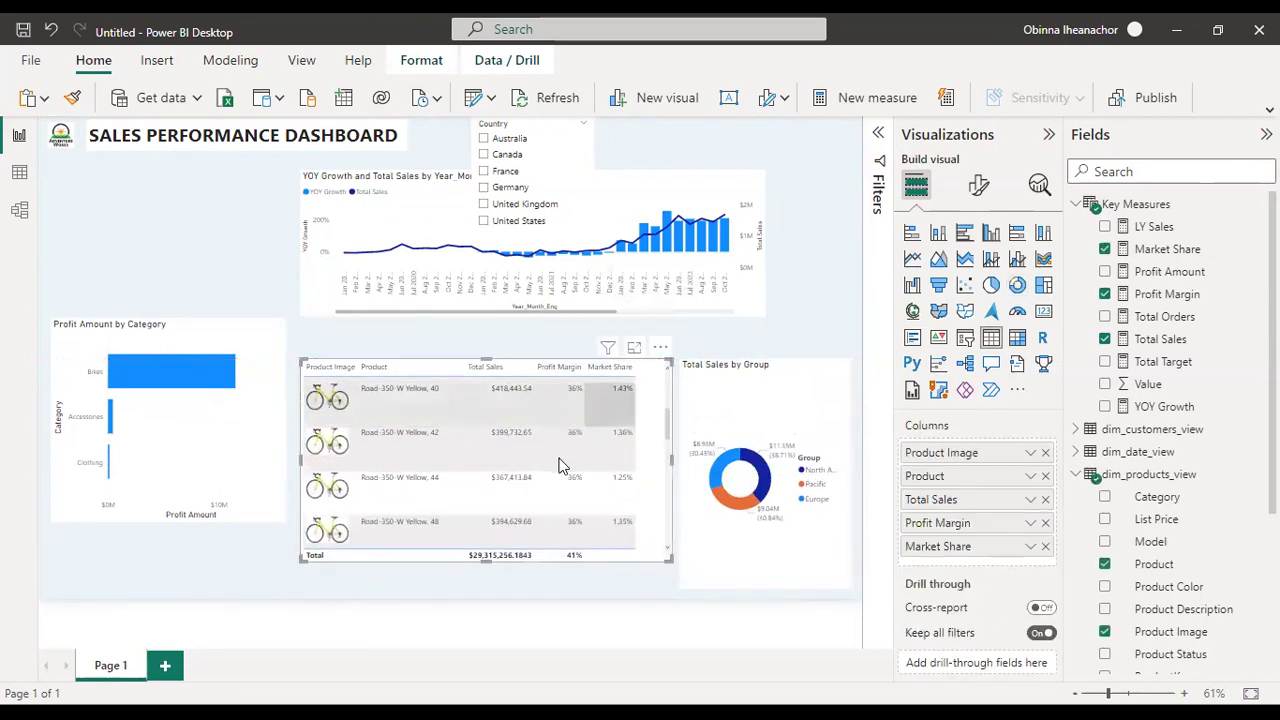
pyautogui.moveTo(486, 560); pyautogui.dragTo(490, 588)
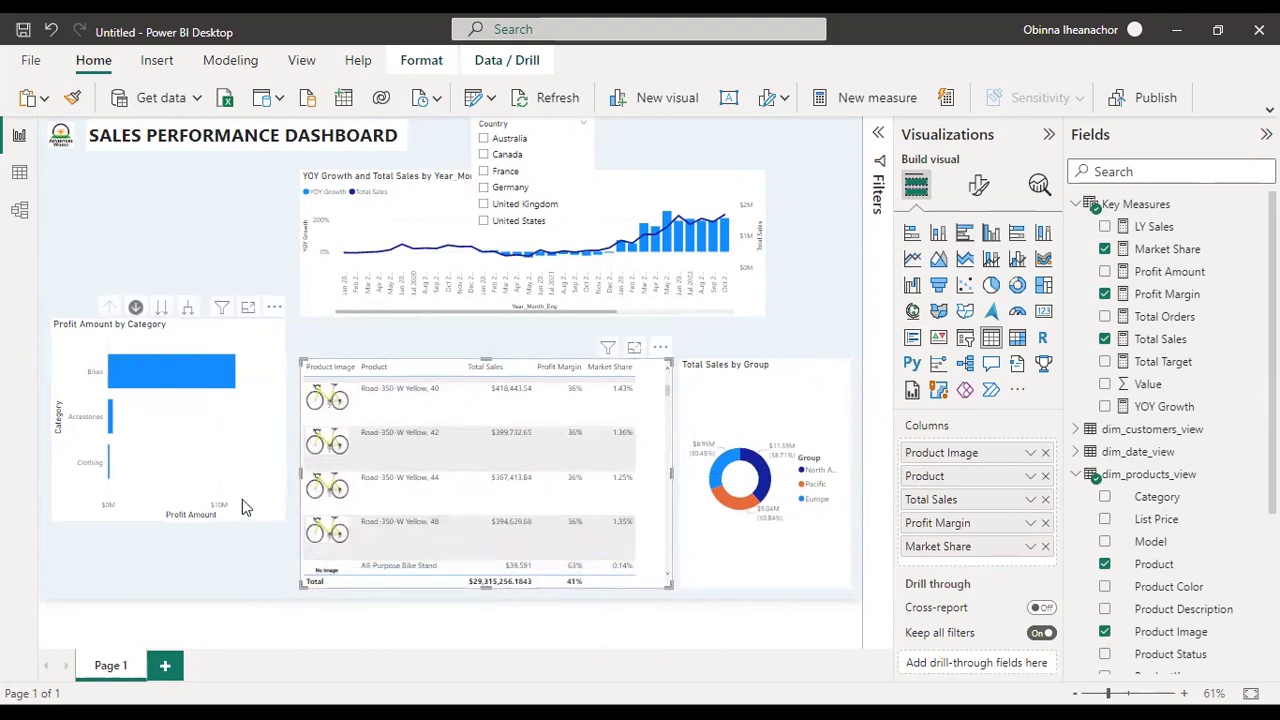
# Step: Move the Profit Amount by Category bar chart down to align with the product table's top and extend its lower edge to match the table's bottom
pyautogui.click(242, 507)
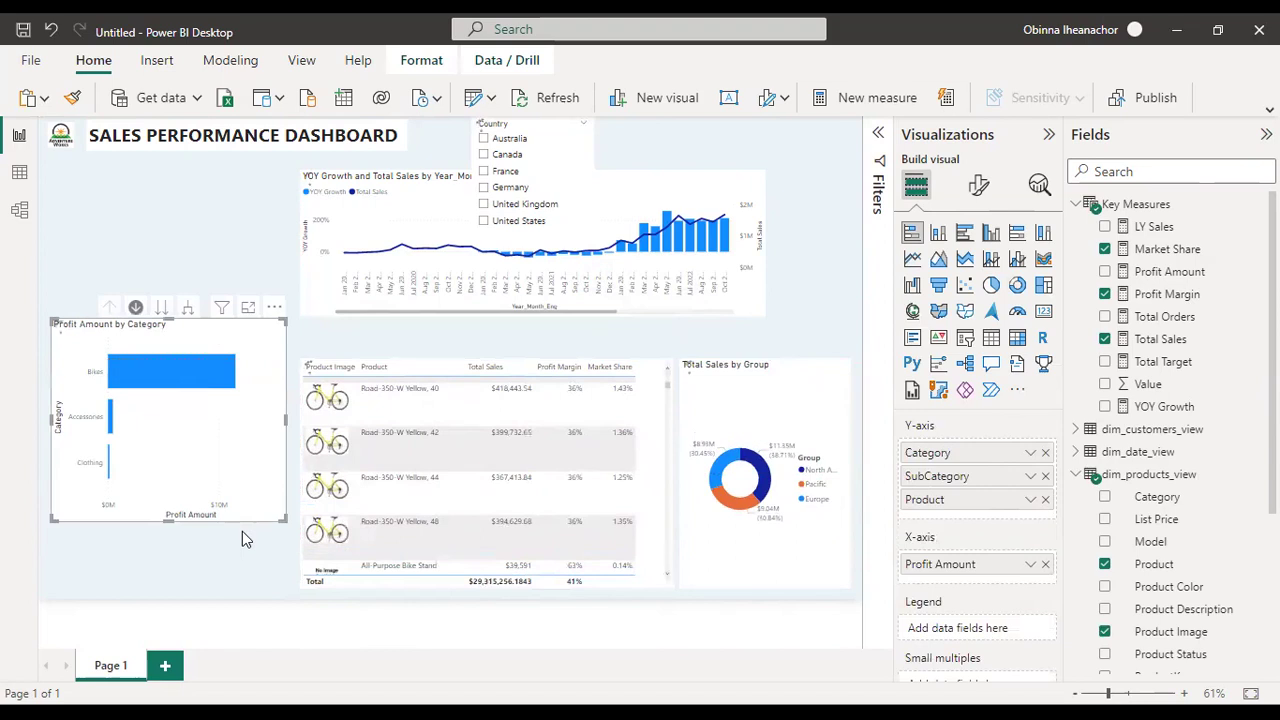
pyautogui.moveTo(242, 538); pyautogui.dragTo(246, 537)
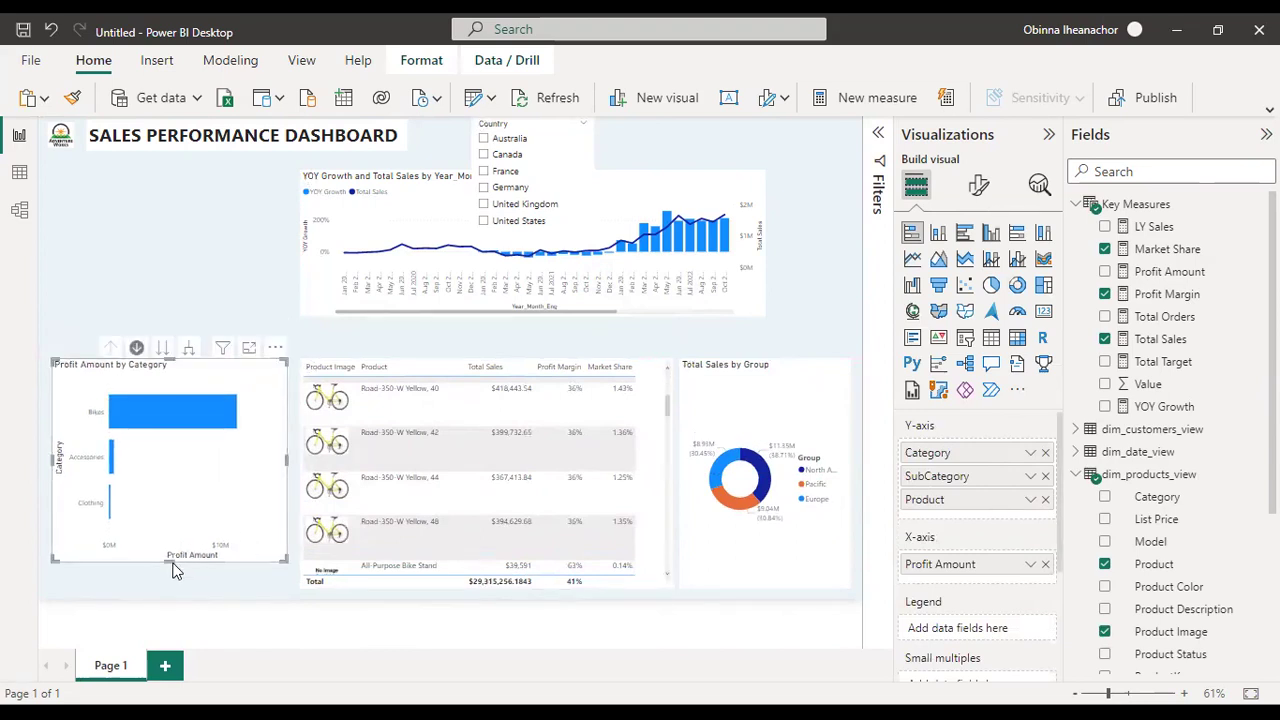
pyautogui.moveTo(170, 582); pyautogui.dragTo(172, 587)
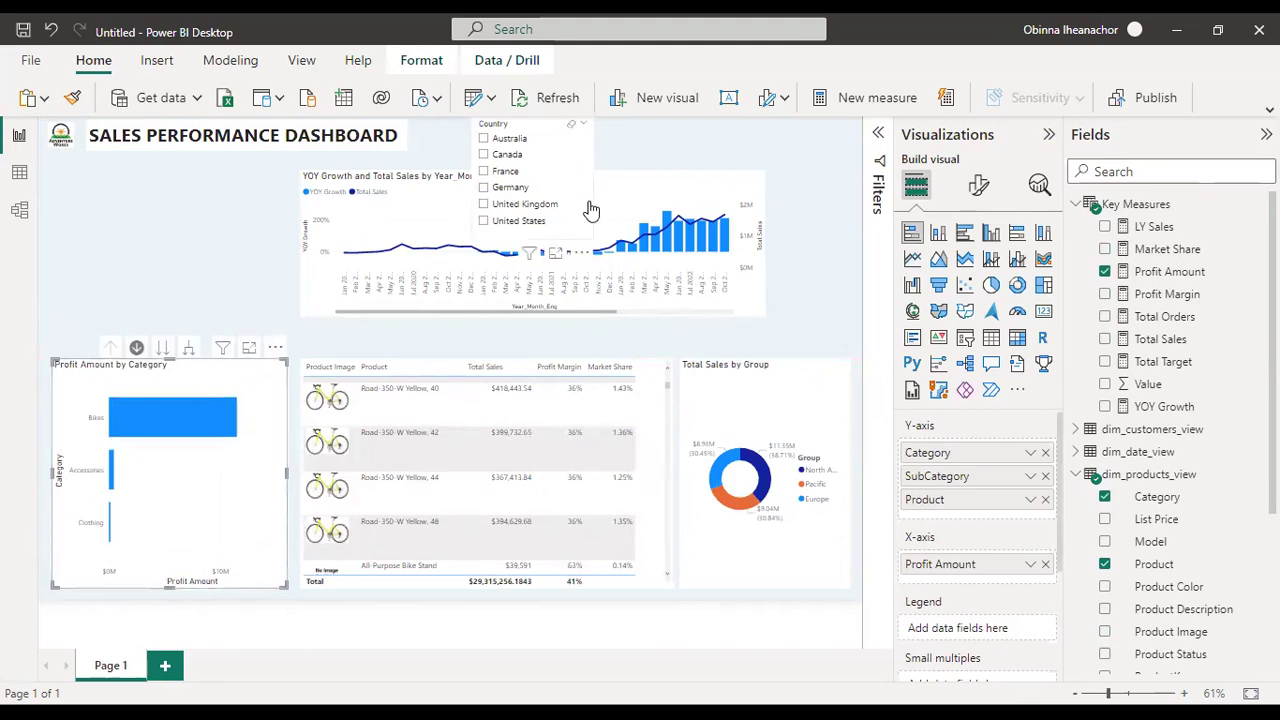
# Step: Change the Country slicer's style to Dropdown and shorten the slicer so that it clears the combo chart
pyautogui.click(590, 138)
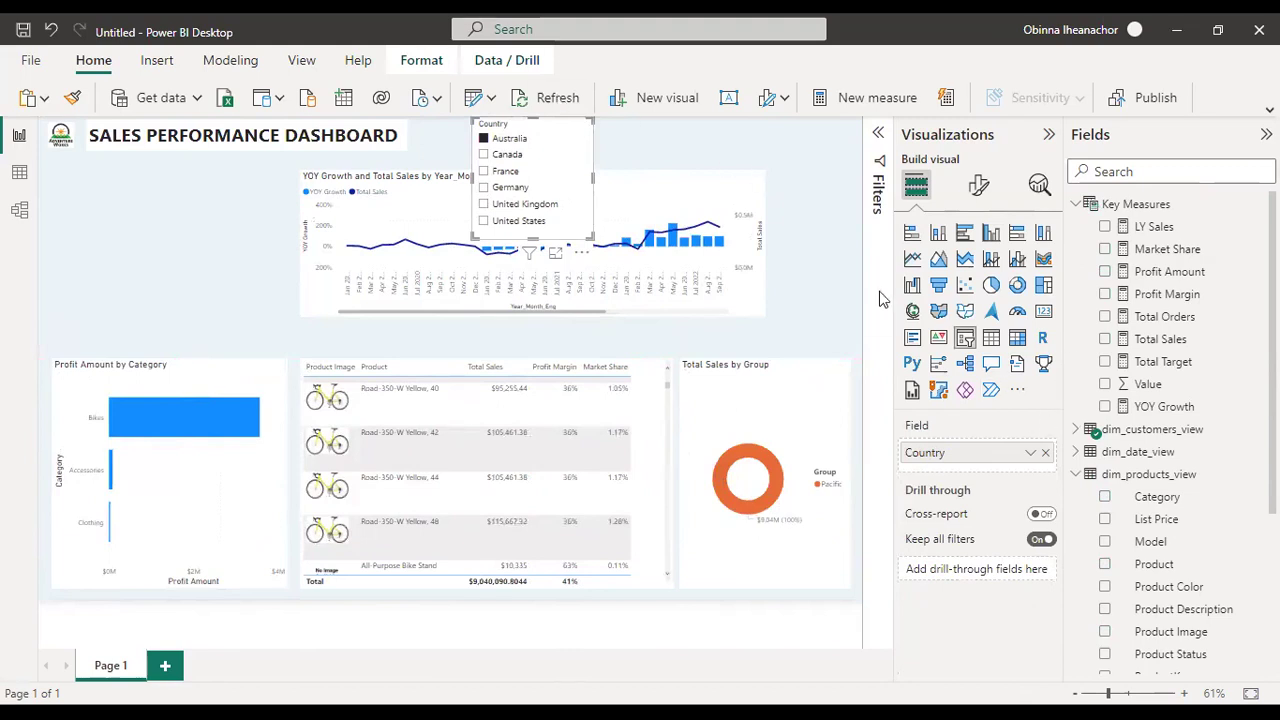
pyautogui.click(978, 184)
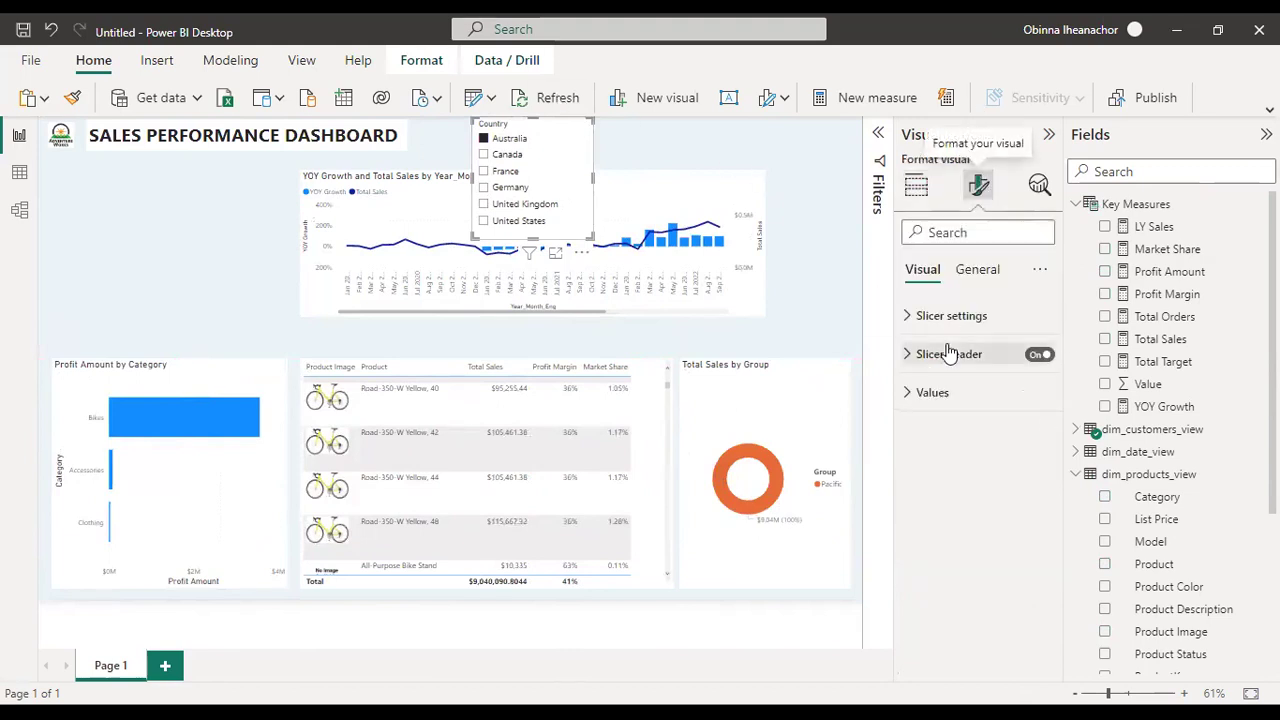
pyautogui.click(921, 318)
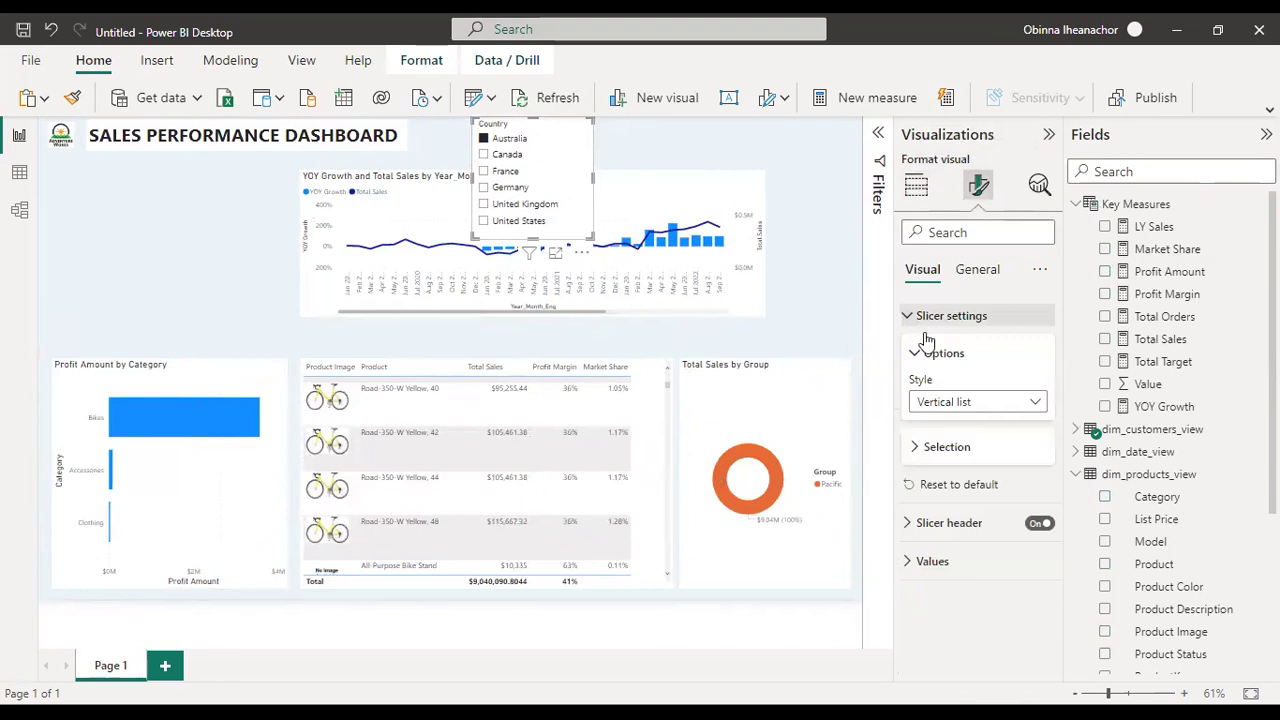
pyautogui.click(969, 410)
pyautogui.click(962, 468)
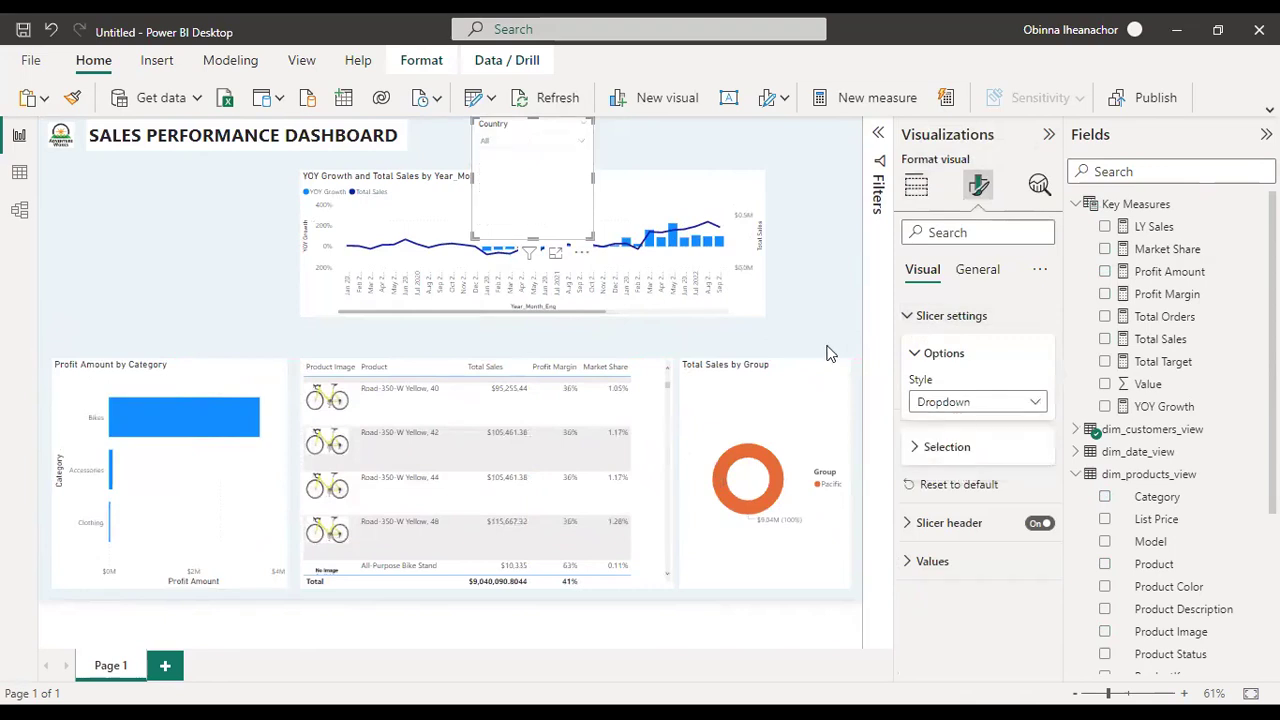
pyautogui.click(655, 150)
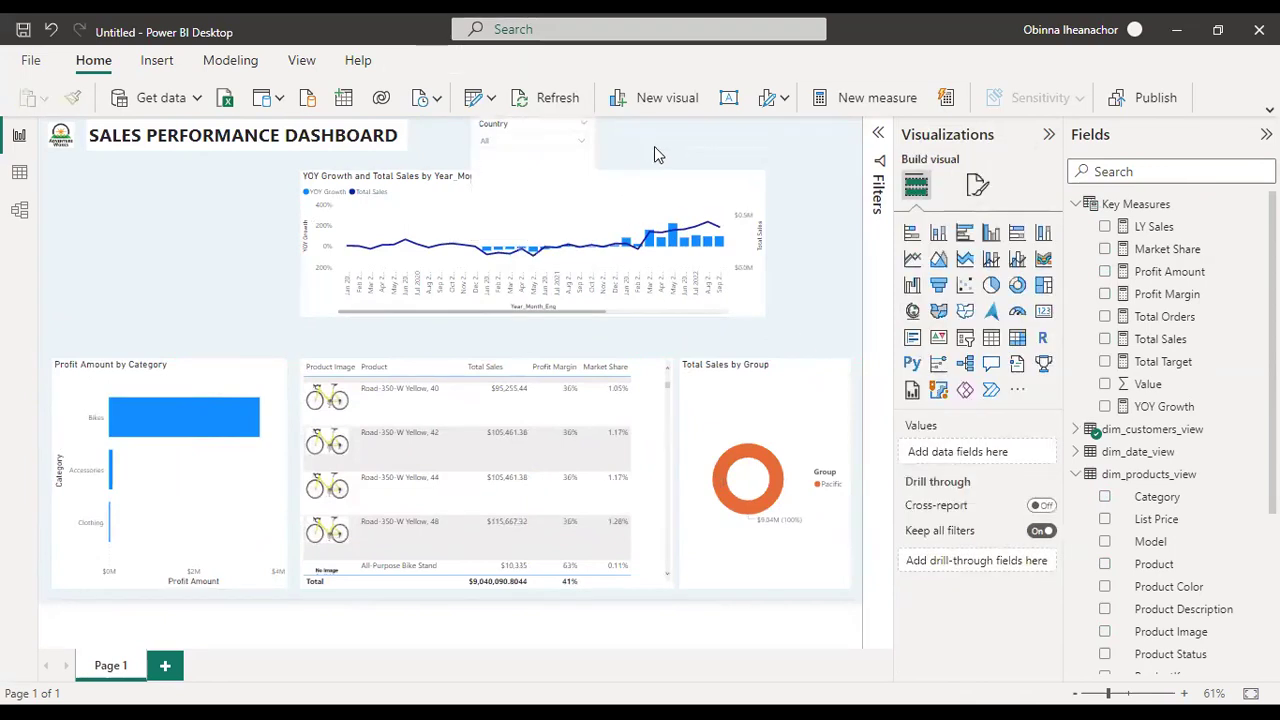
pyautogui.click(547, 214)
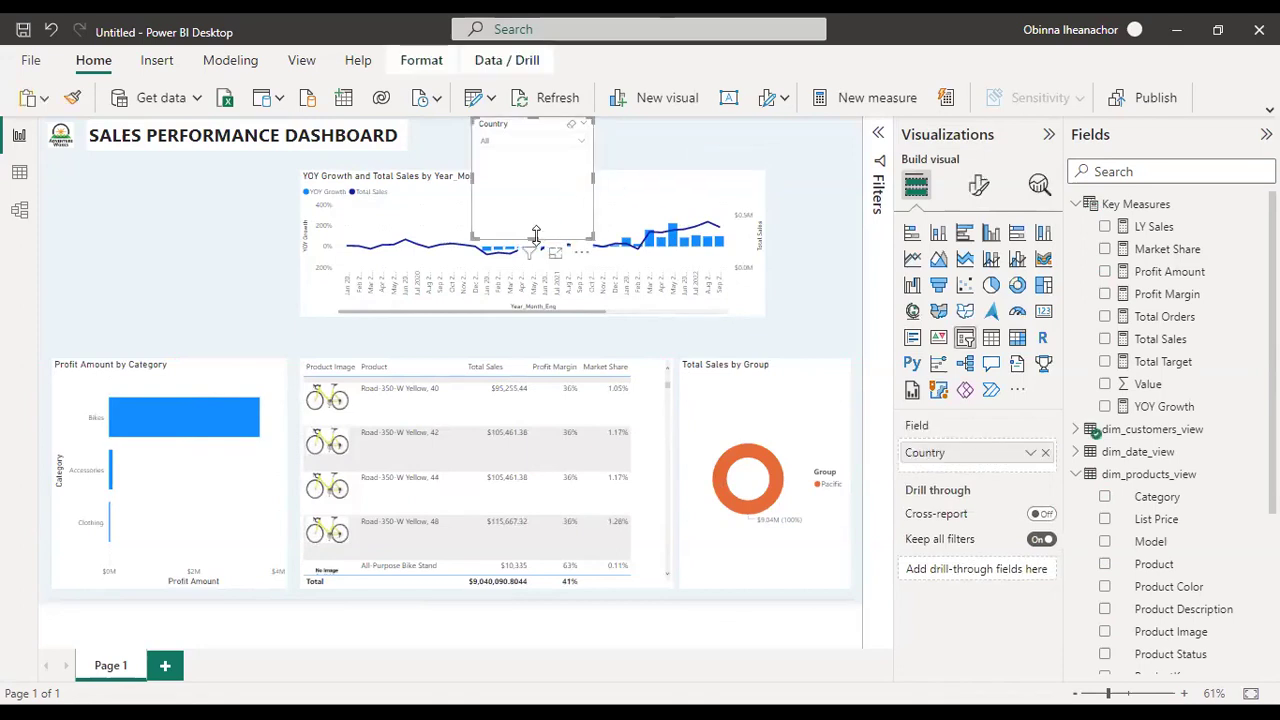
pyautogui.moveTo(536, 238); pyautogui.dragTo(542, 160)
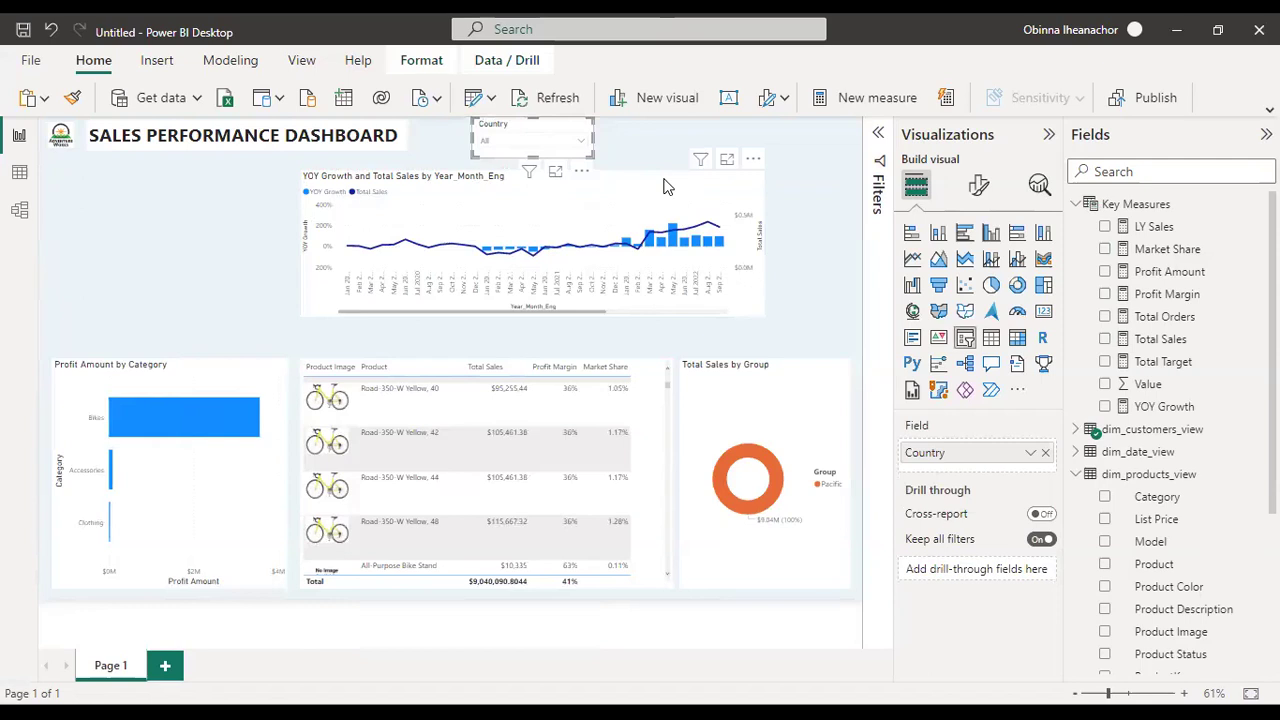
# Step: Move the combo chart over to line up with the donut chart's right edge and insert a narrowed map visual above the bar chart
pyautogui.moveTo(722, 200); pyautogui.dragTo(748, 193)
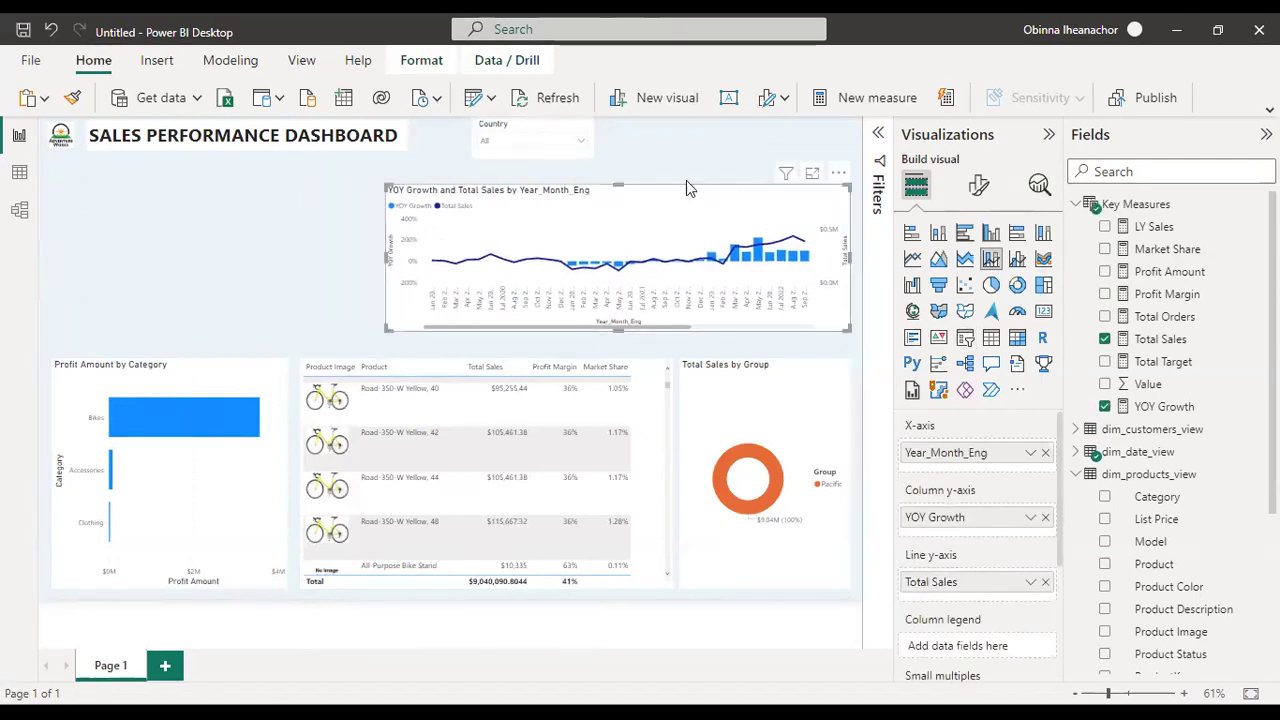
pyautogui.click(287, 214)
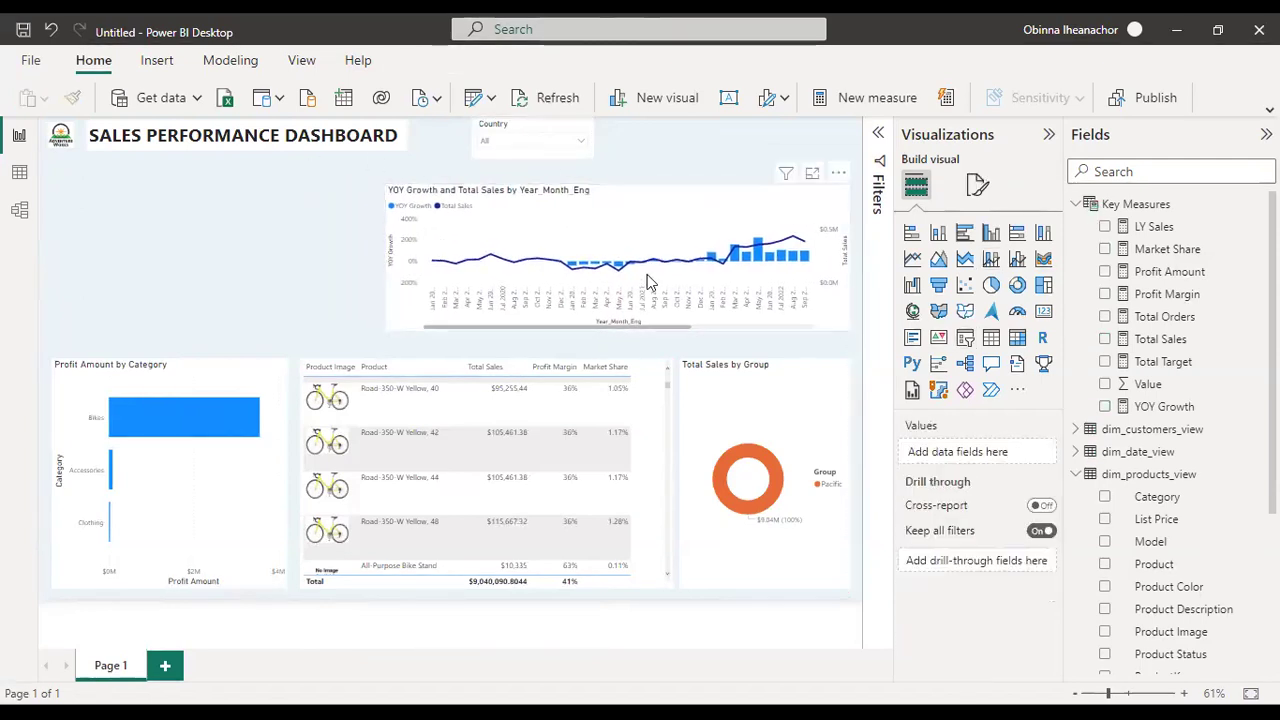
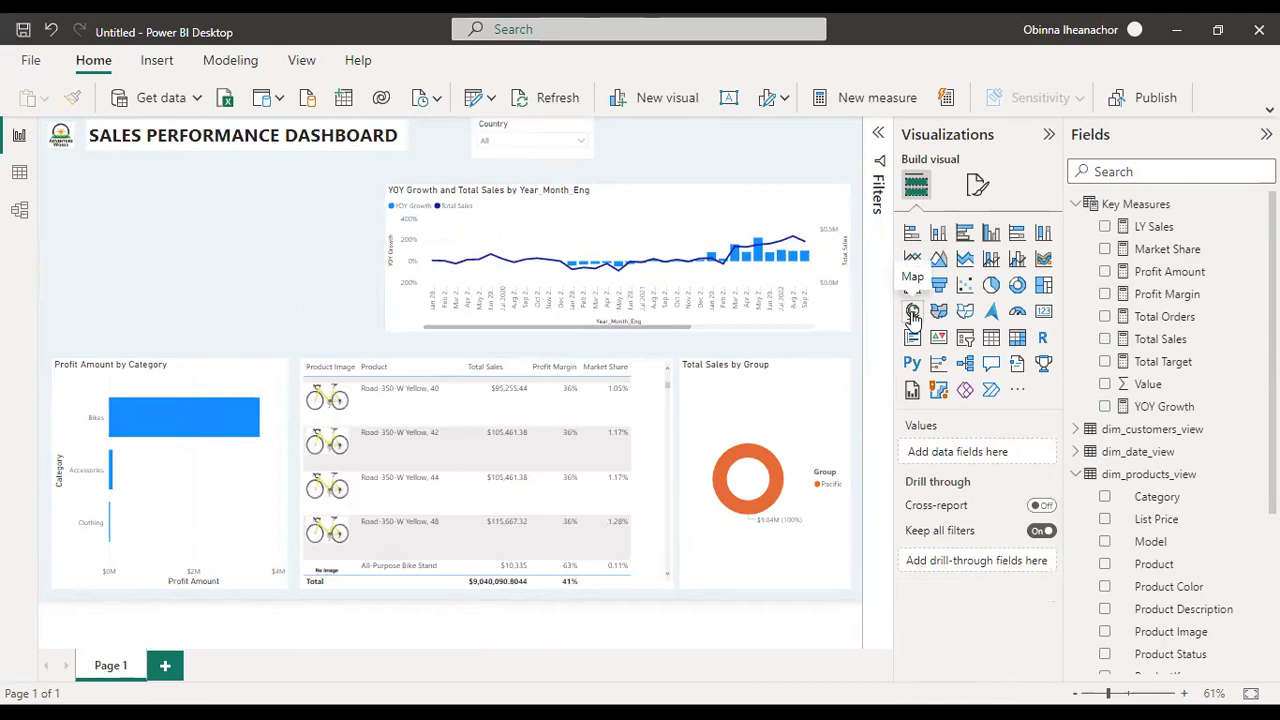
pyautogui.click(912, 312)
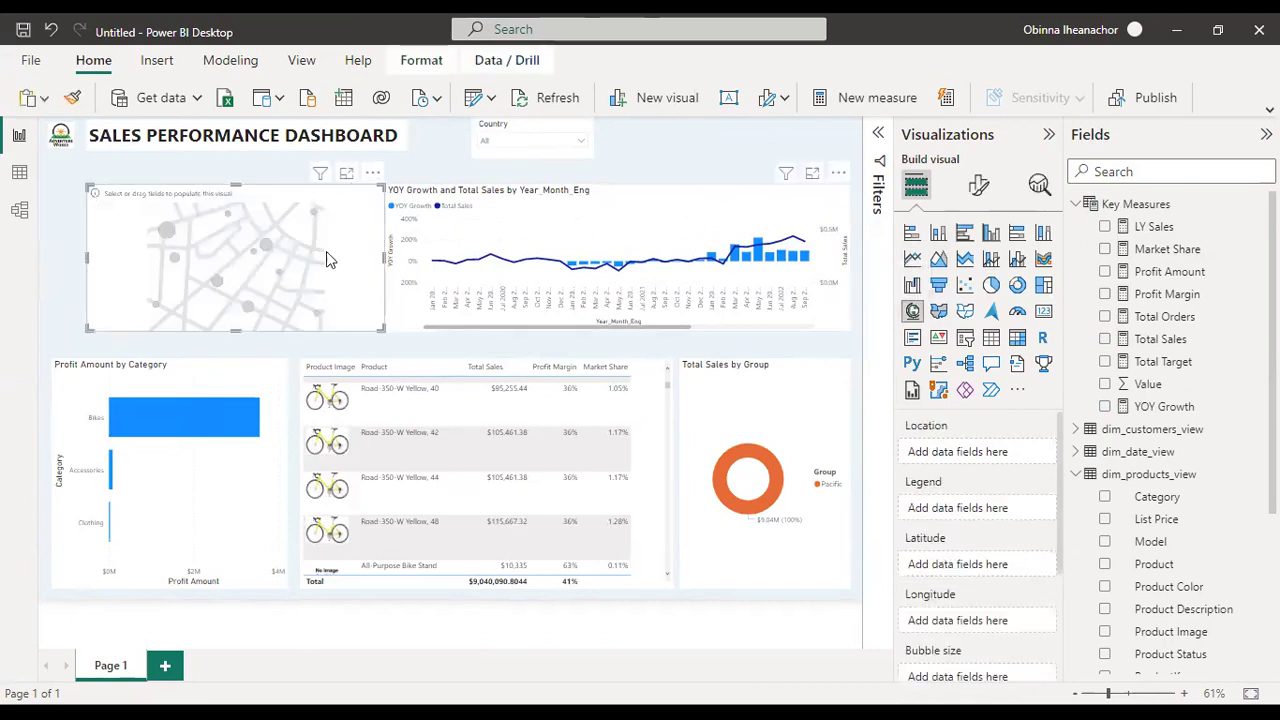
pyautogui.moveTo(310, 258); pyautogui.dragTo(370, 262)
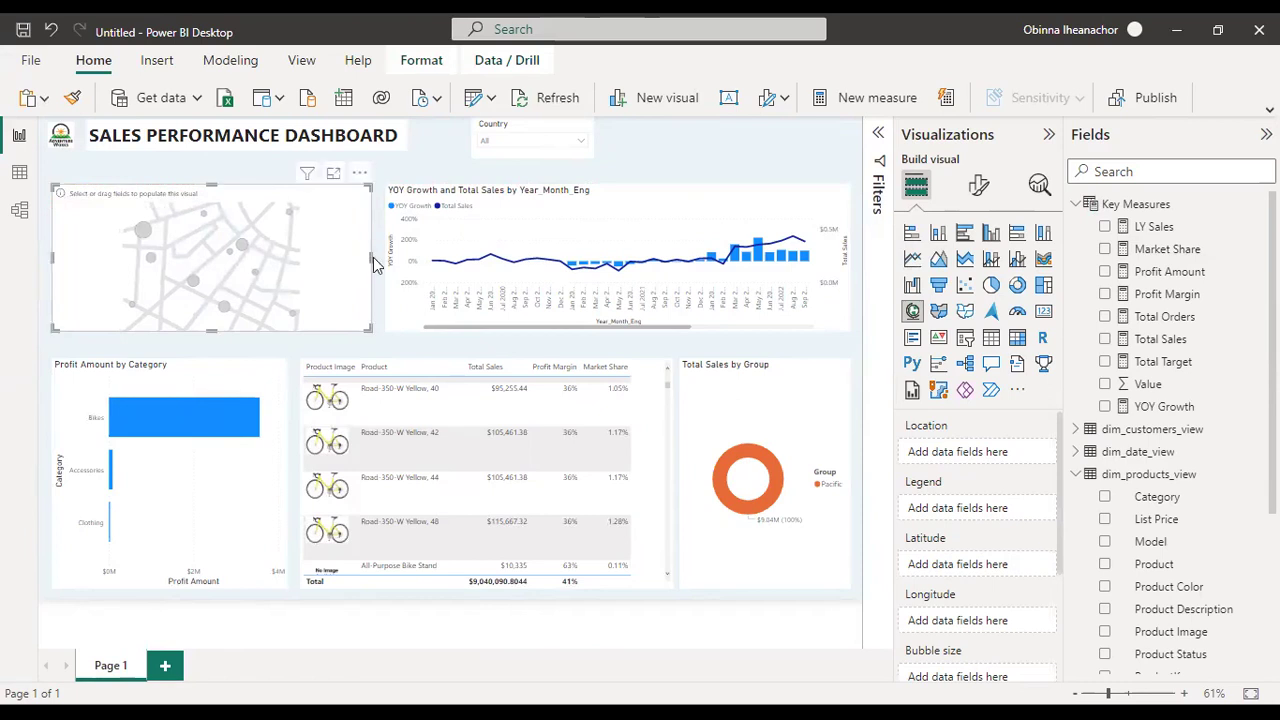
pyautogui.moveTo(371, 258); pyautogui.dragTo(300, 268)
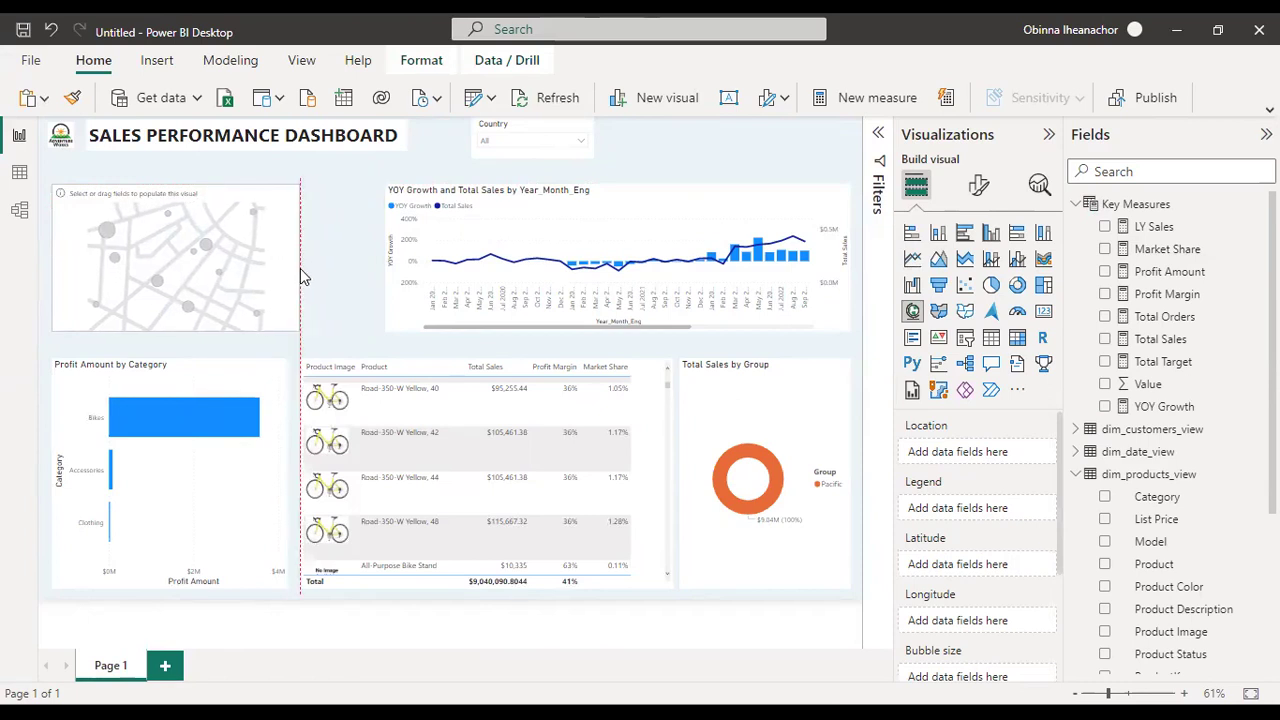
# Step: Extend the combo chart's left edge close to the map and trim the product table's left edge to line up with it
pyautogui.click(398, 305)
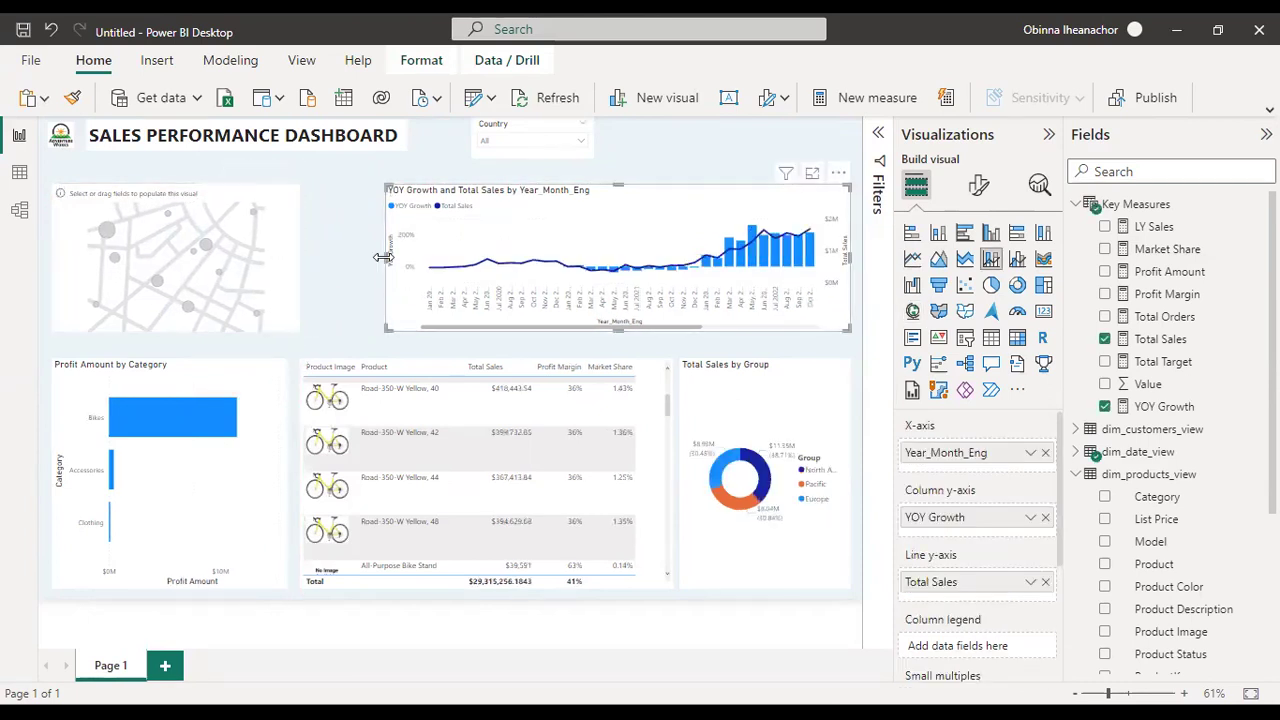
pyautogui.moveTo(360, 268); pyautogui.dragTo(312, 278)
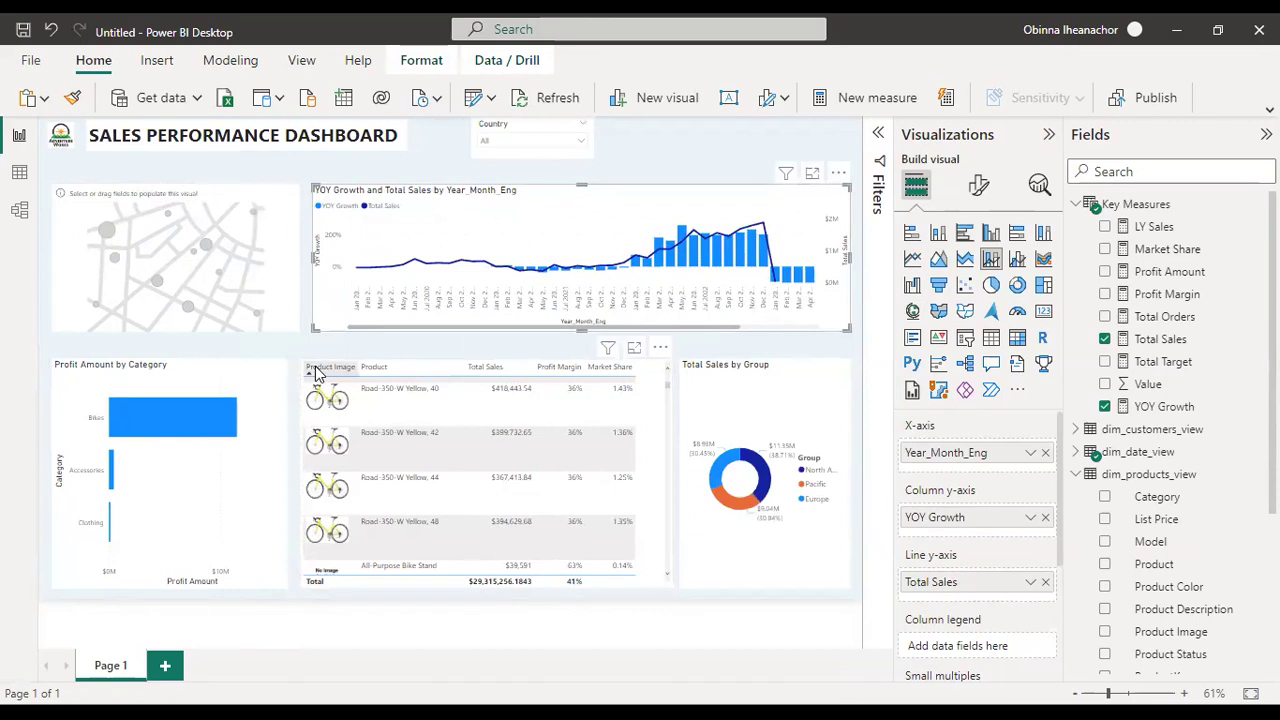
pyautogui.click(307, 479)
pyautogui.moveTo(301, 479); pyautogui.dragTo(311, 472)
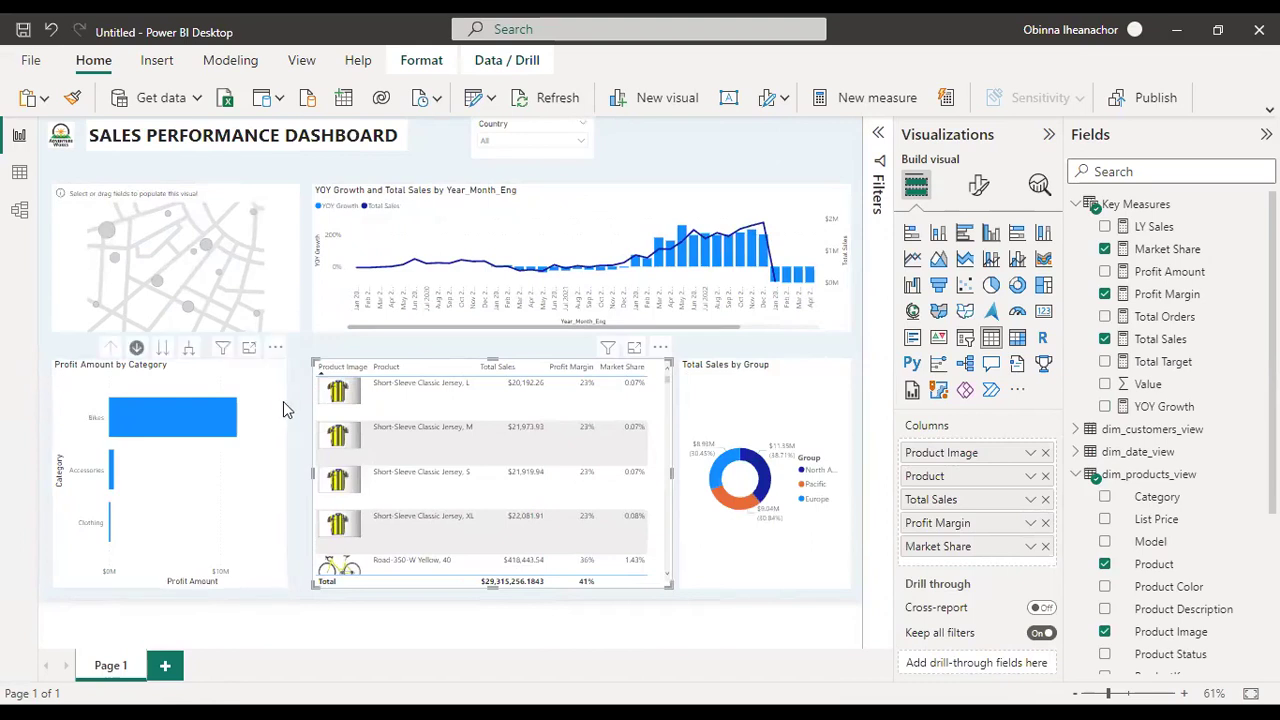
# Step: Widen the Profit Amount by Category bar chart to match the map's right edge
pyautogui.click(283, 401)
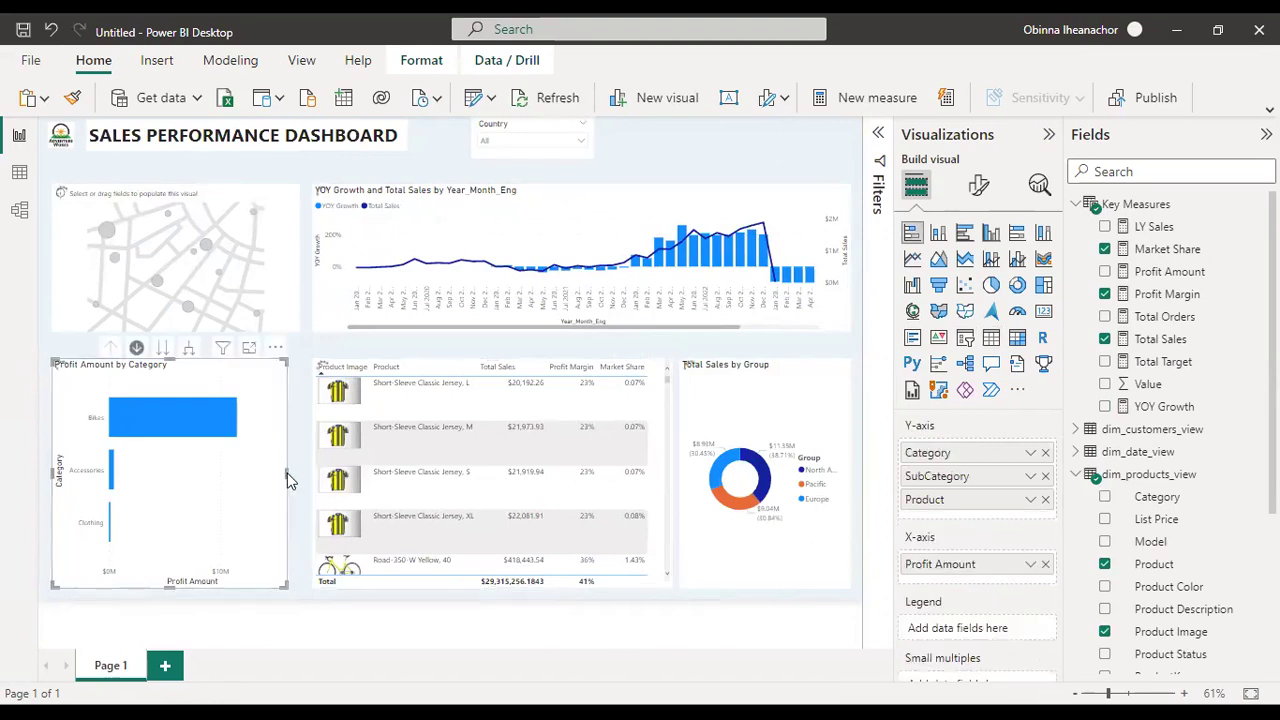
pyautogui.moveTo(287, 481); pyautogui.dragTo(297, 477)
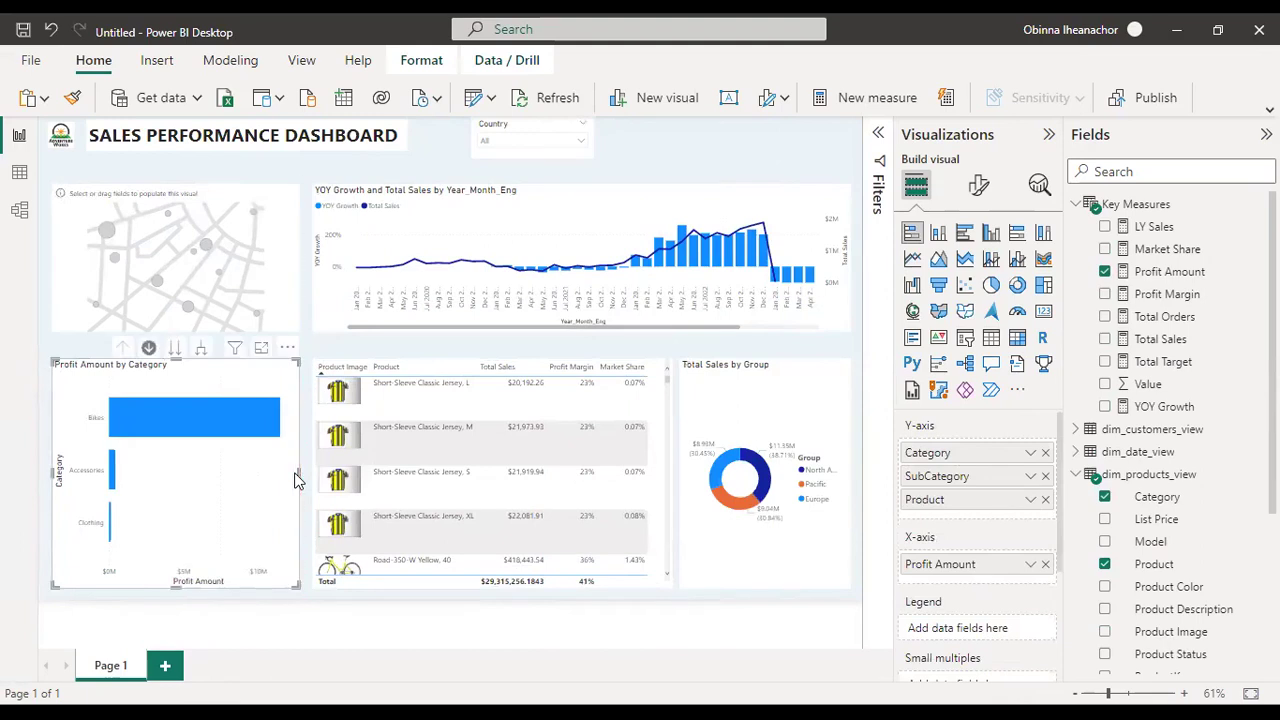
# Step: Nudge the empty map visual down until it sits just above the Profit Amount by Category bar chart
pyautogui.click(280, 275)
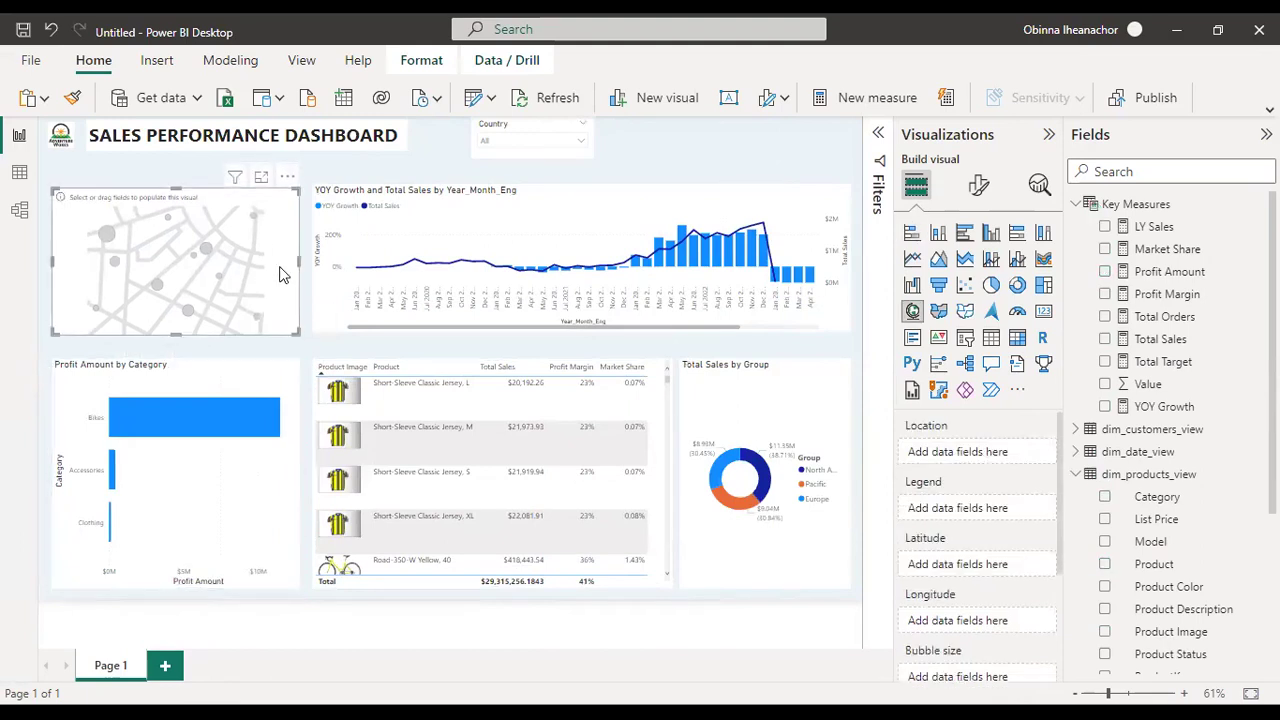
pyautogui.press('Down')
pyautogui.press('Down')
pyautogui.press('Down')
pyautogui.press('Down')
pyautogui.press('Down')
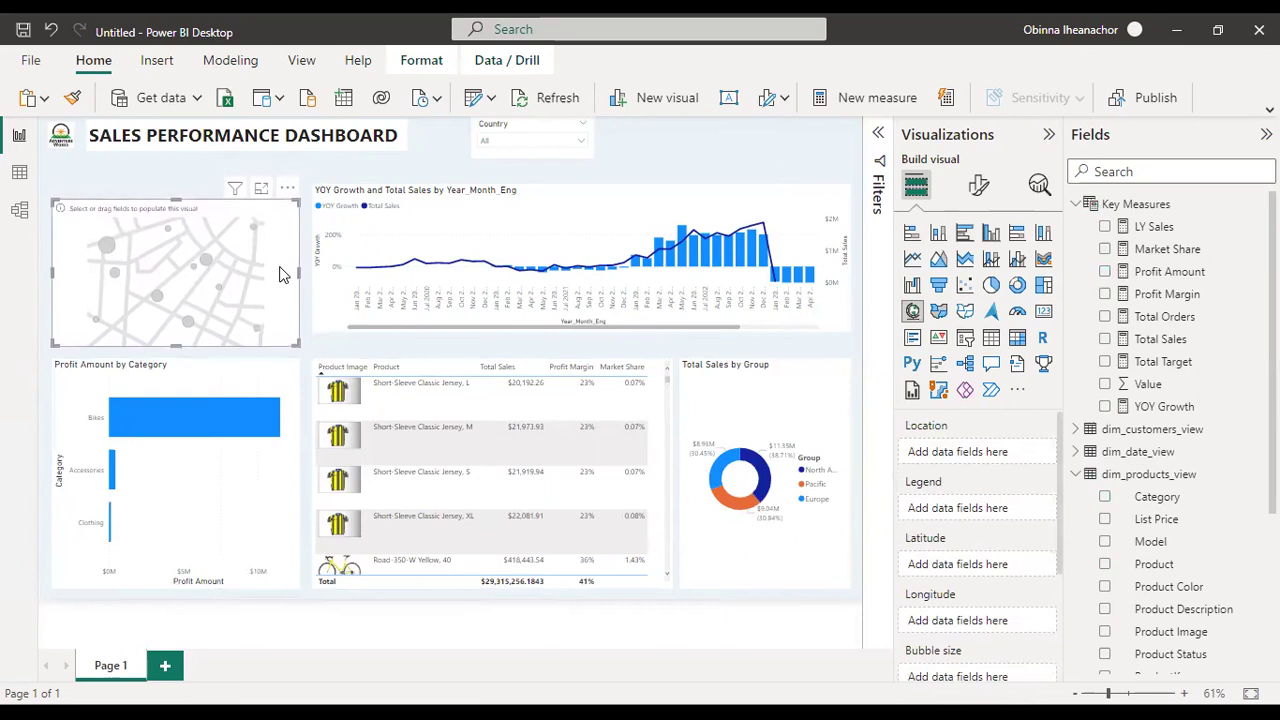
pyautogui.press('Down')
pyautogui.press('Down')
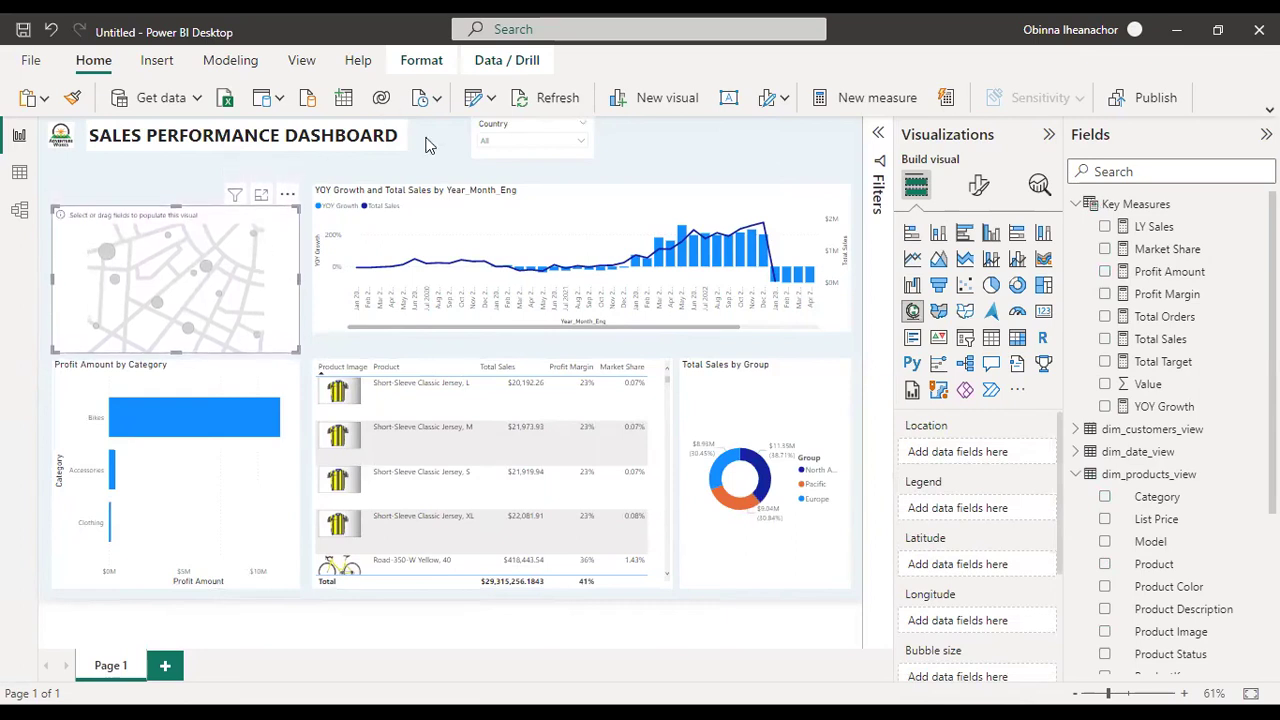
# Step: Nudge the YOY Growth and Total Sales combo chart down until it lines up with the map visual
pyautogui.click(512, 197)
pyautogui.press('Down')
pyautogui.press('Down')
pyautogui.press('Down')
pyautogui.press('Down')
pyautogui.press('Down')
pyautogui.press('Down')
pyautogui.press('Down')
pyautogui.press('Down')
pyautogui.press('Down')
pyautogui.press('Down')
pyautogui.press('Down')
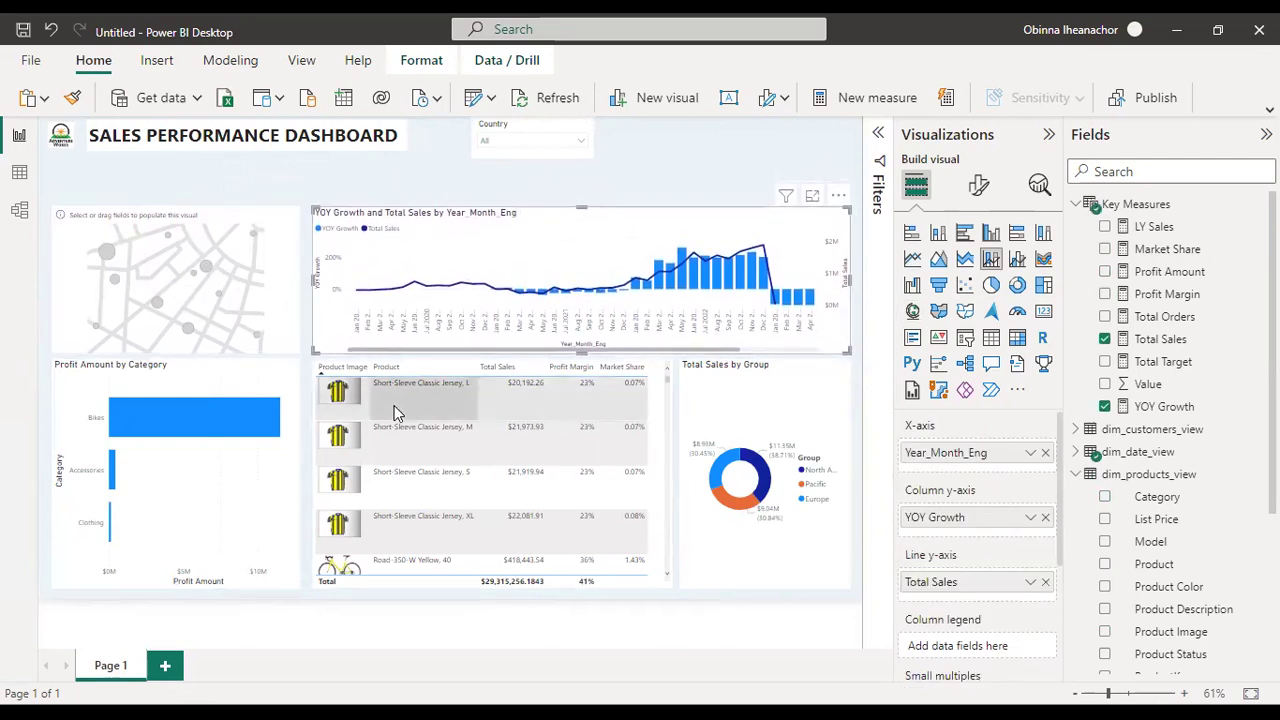
# Step: Select the bar chart, product table and donut chart together and nudge them down to near the page's bottom edge
pyautogui.click(268, 474)
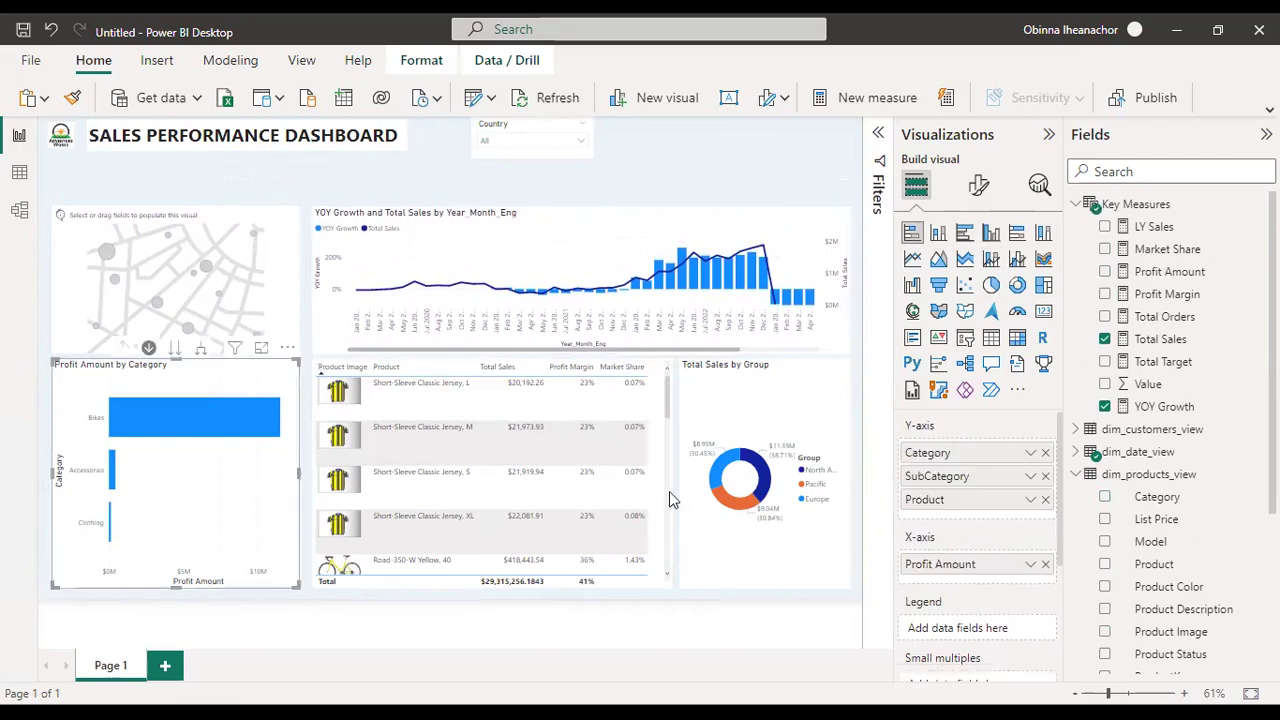
pyautogui.click(668, 466)
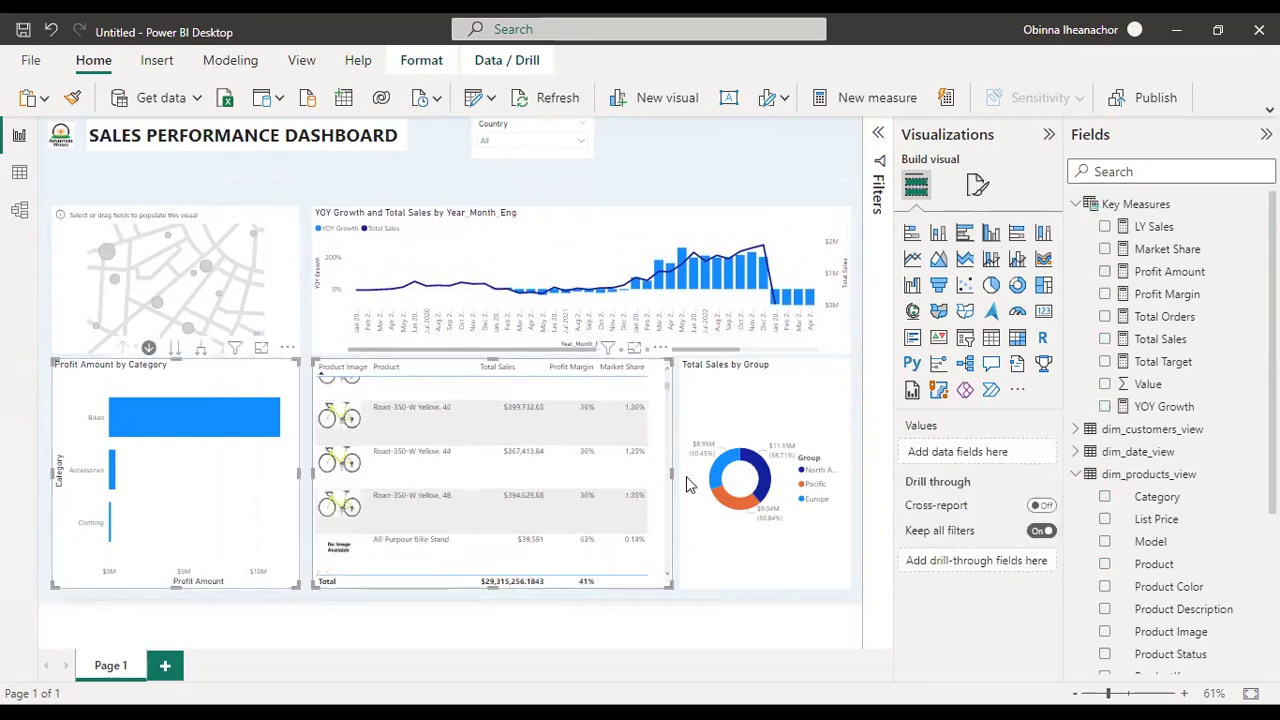
pyautogui.keyDown('ctrl'); pyautogui.click(686, 484); pyautogui.keyUp('ctrl')
pyautogui.press('Down')
pyautogui.press('Down')
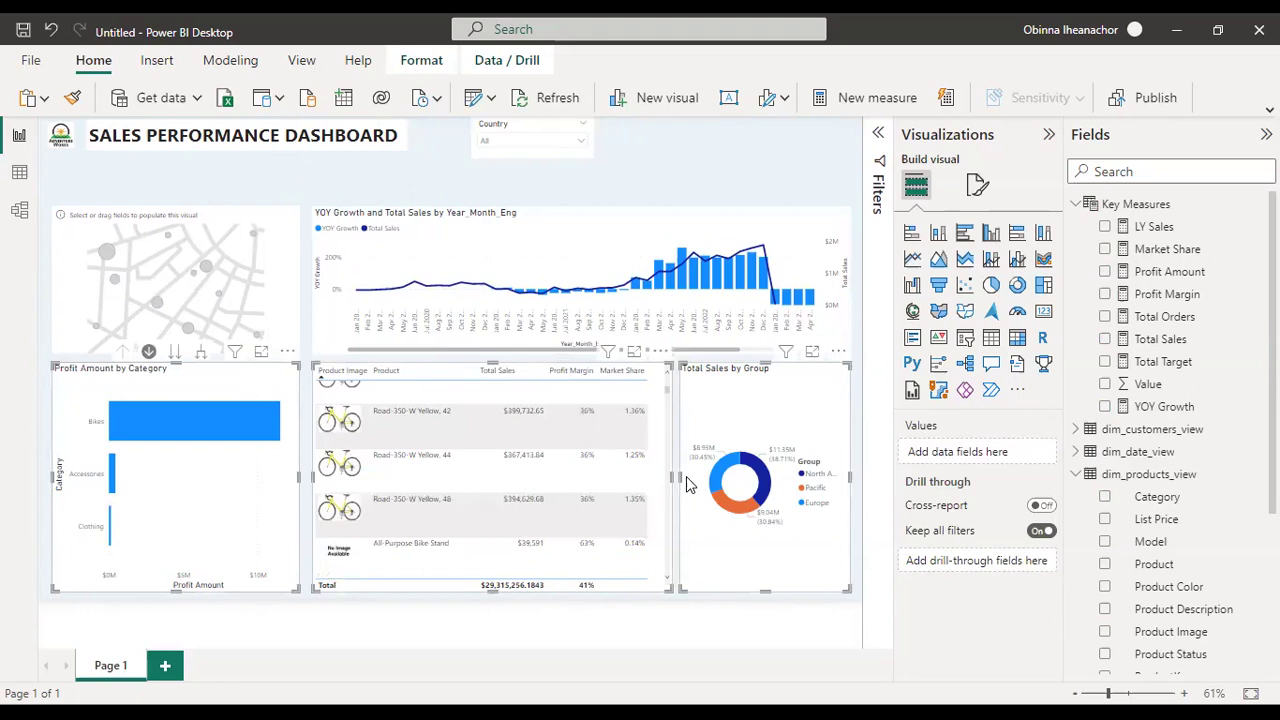
pyautogui.press('Down')
pyautogui.press('Down')
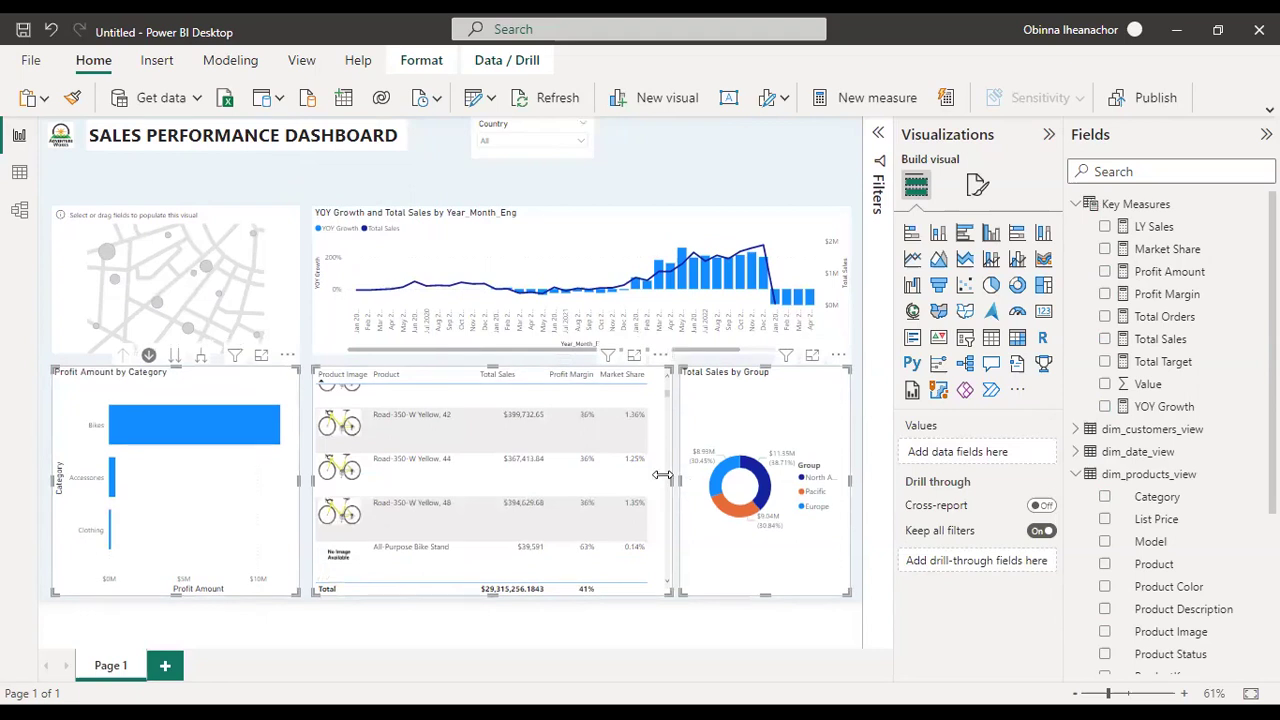
# Step: Select the map and combo chart together and nudge them down to just above the lower row of visuals
pyautogui.click(287, 321)
pyautogui.click(322, 334)
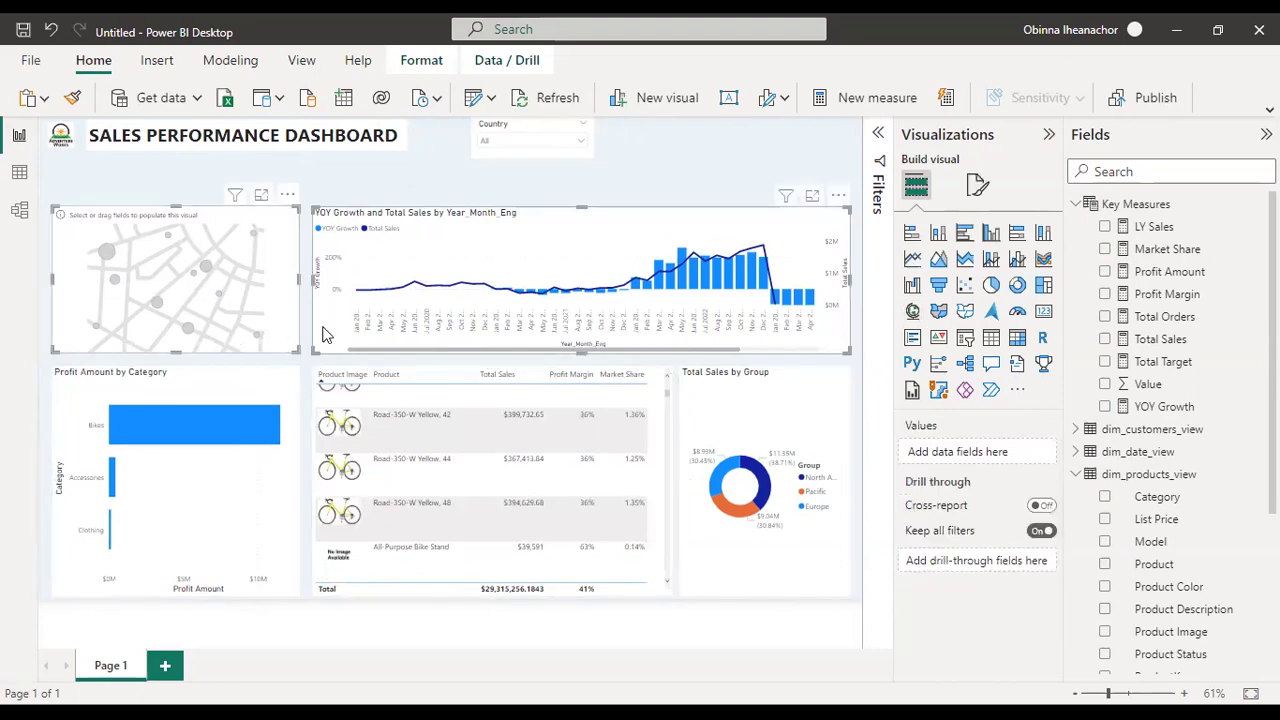
pyautogui.press('Down')
pyautogui.press('Down')
pyautogui.press('Down')
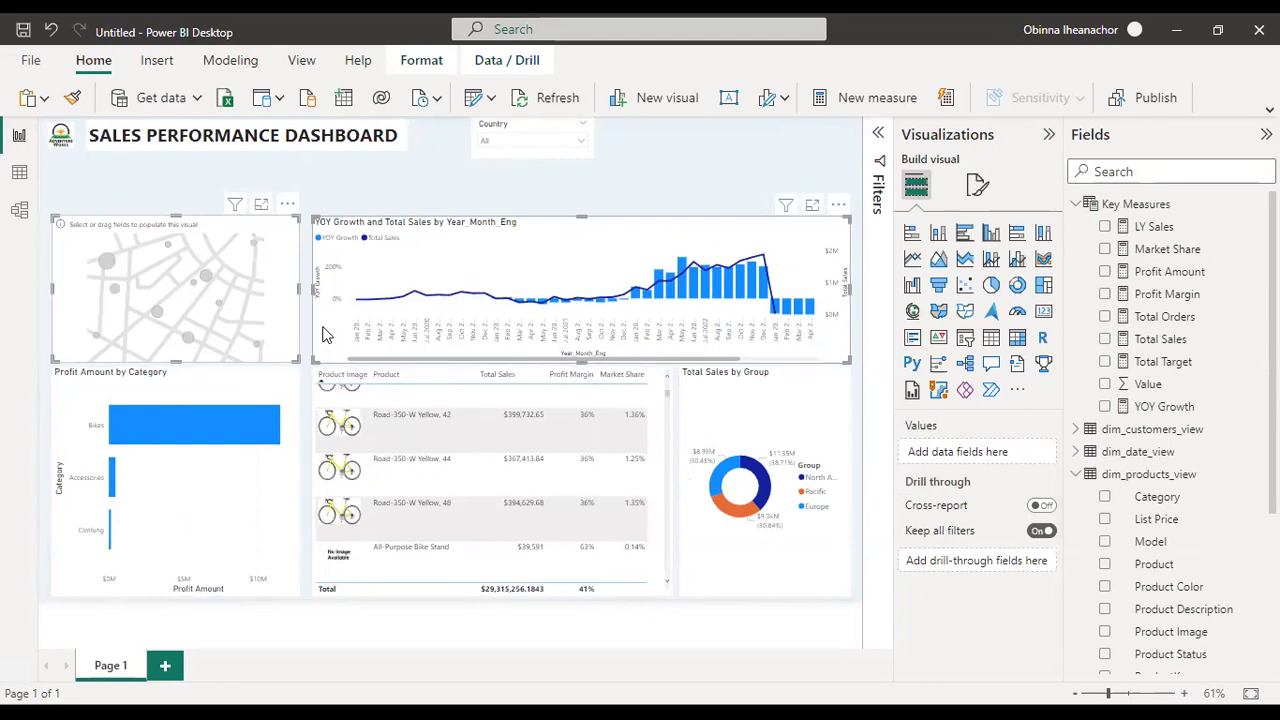
pyautogui.click(480, 203)
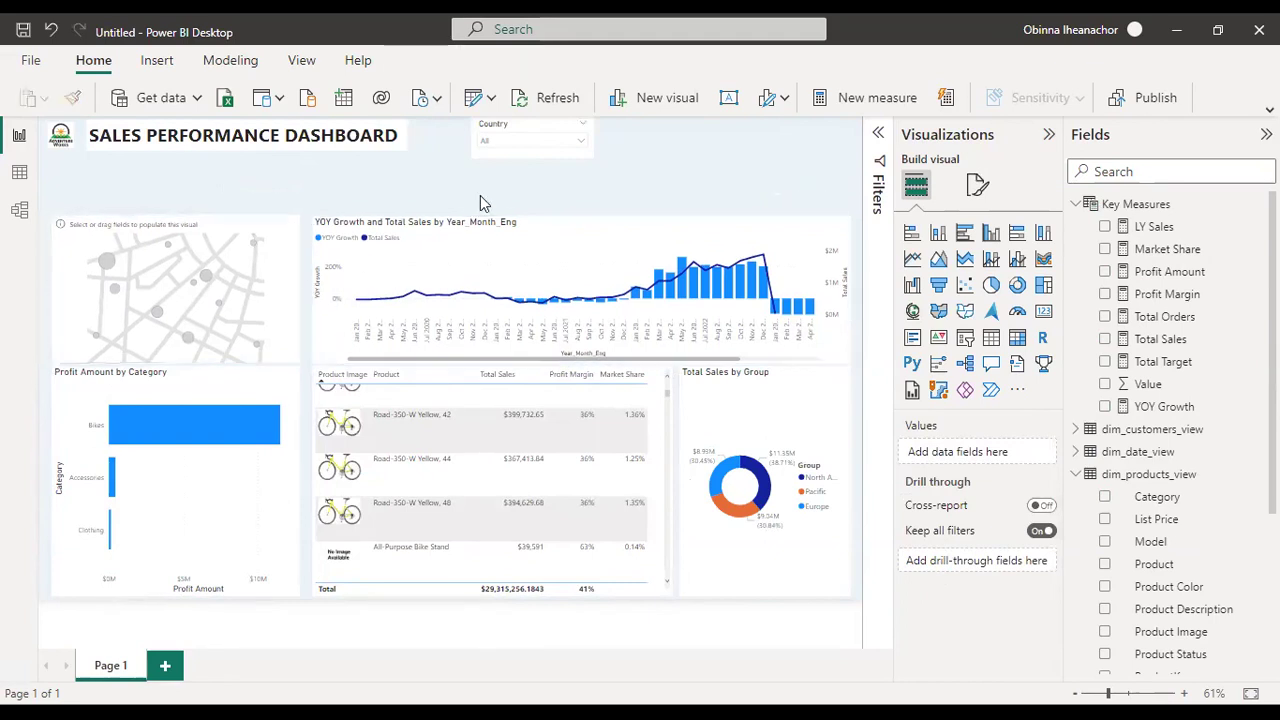
# Step: Assign Country from dim_sales_territory_view as the map visual's location
pyautogui.click(266, 252)
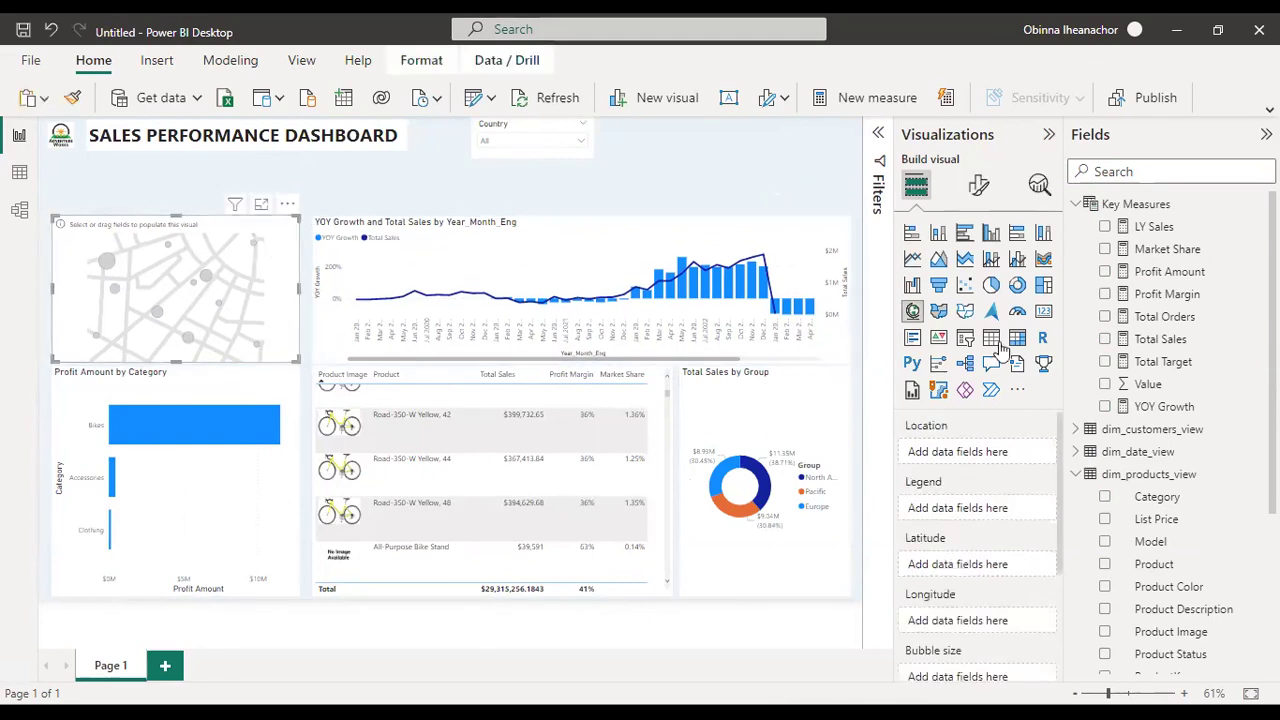
pyautogui.click(1100, 474)
pyautogui.click(1090, 496)
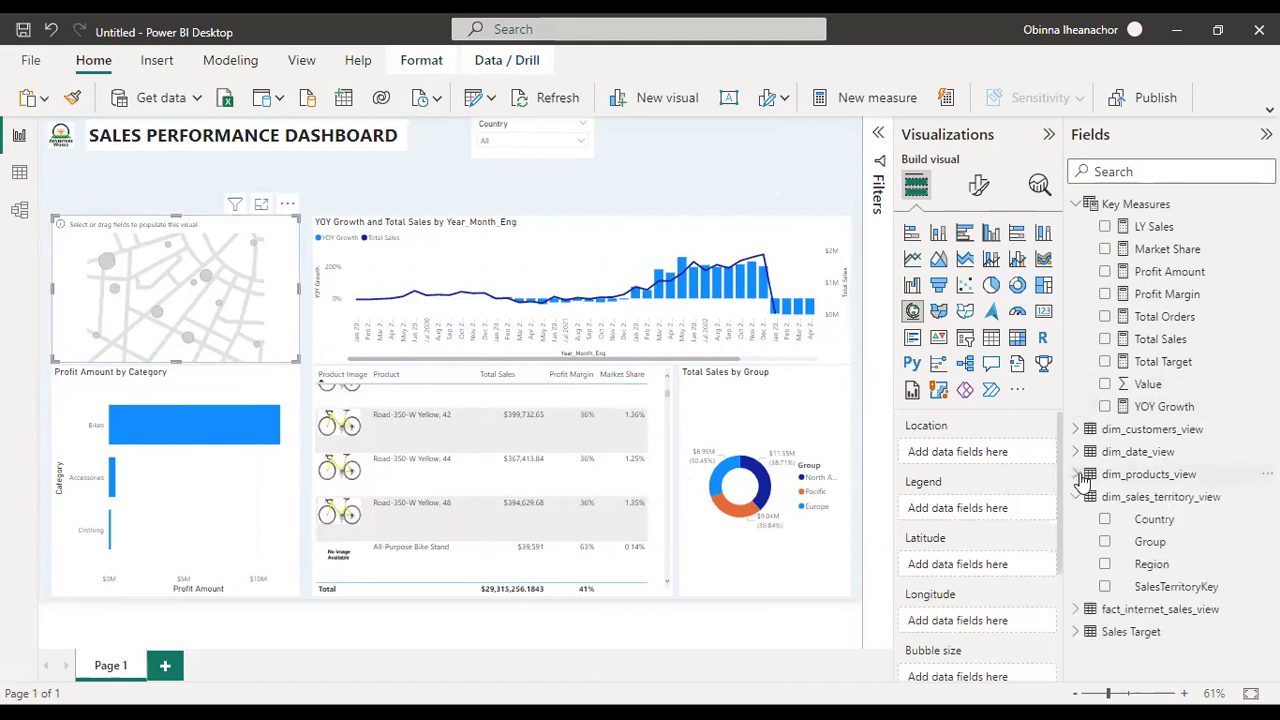
pyautogui.click(1105, 521)
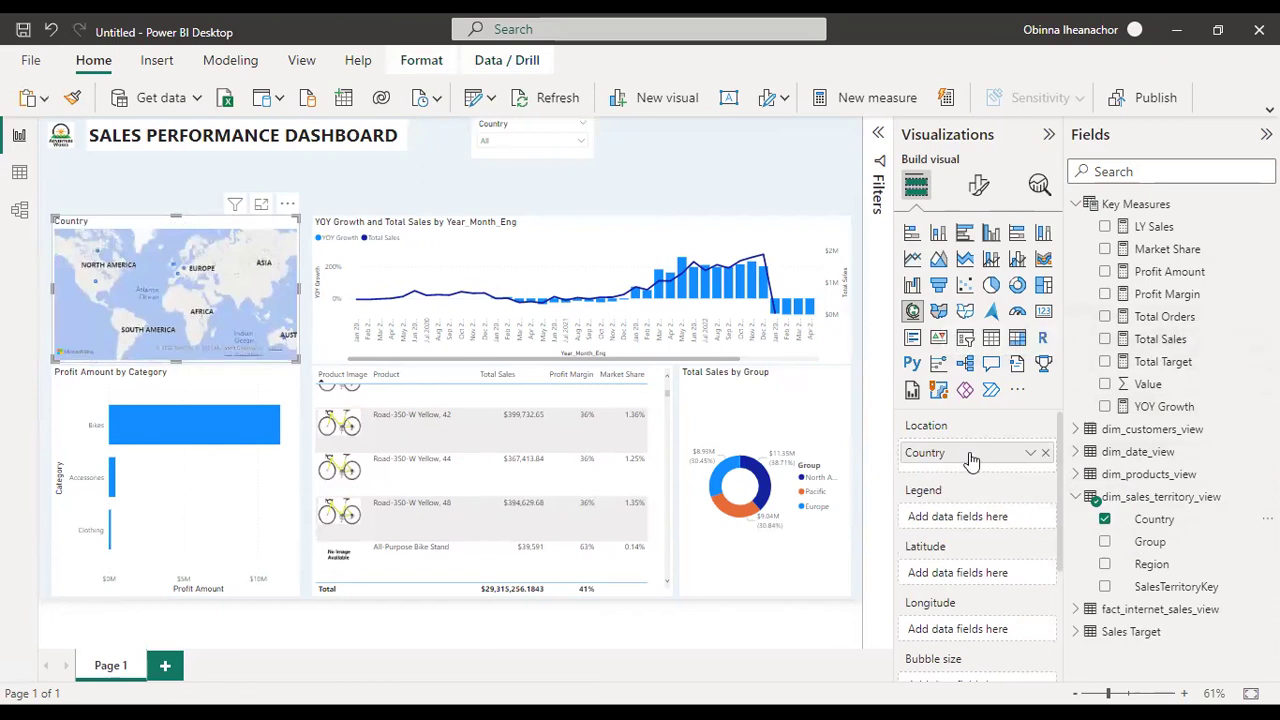
# Step: Assign the Total Sales measure as the map visual's bubble size
pyautogui.scroll(-1, 1062, 480)
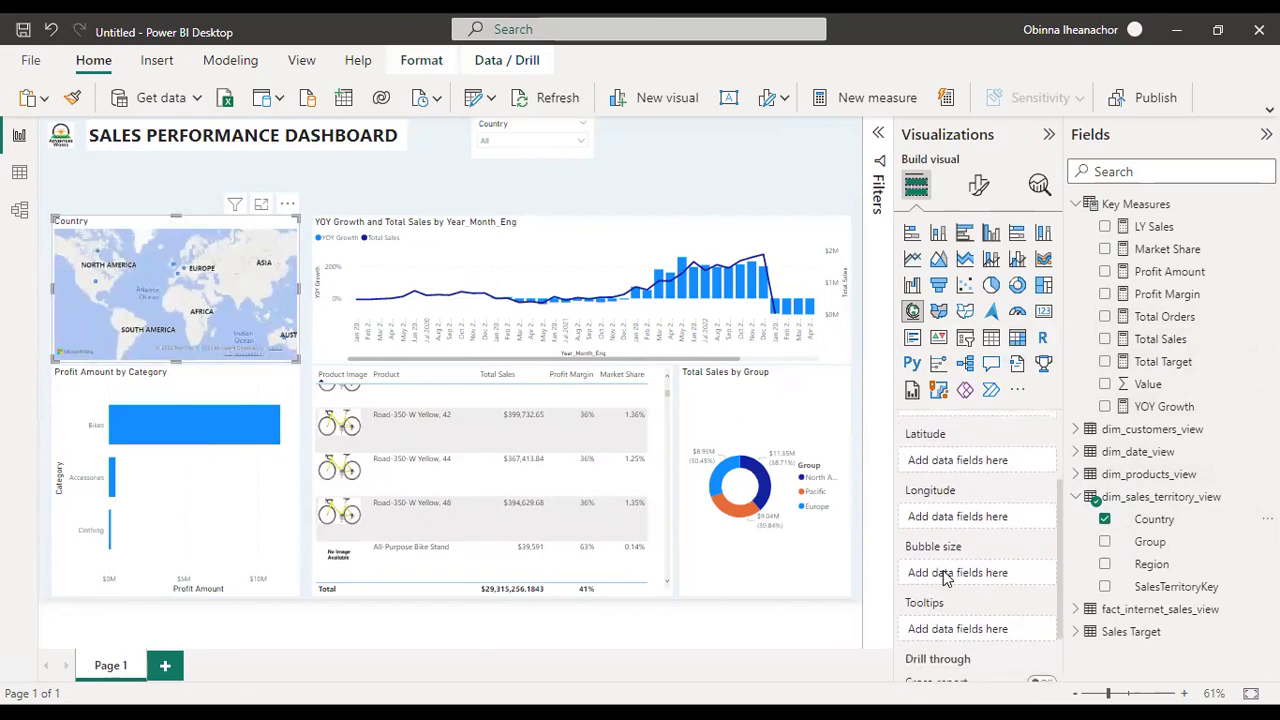
pyautogui.moveTo(1161, 339); pyautogui.dragTo(968, 582)
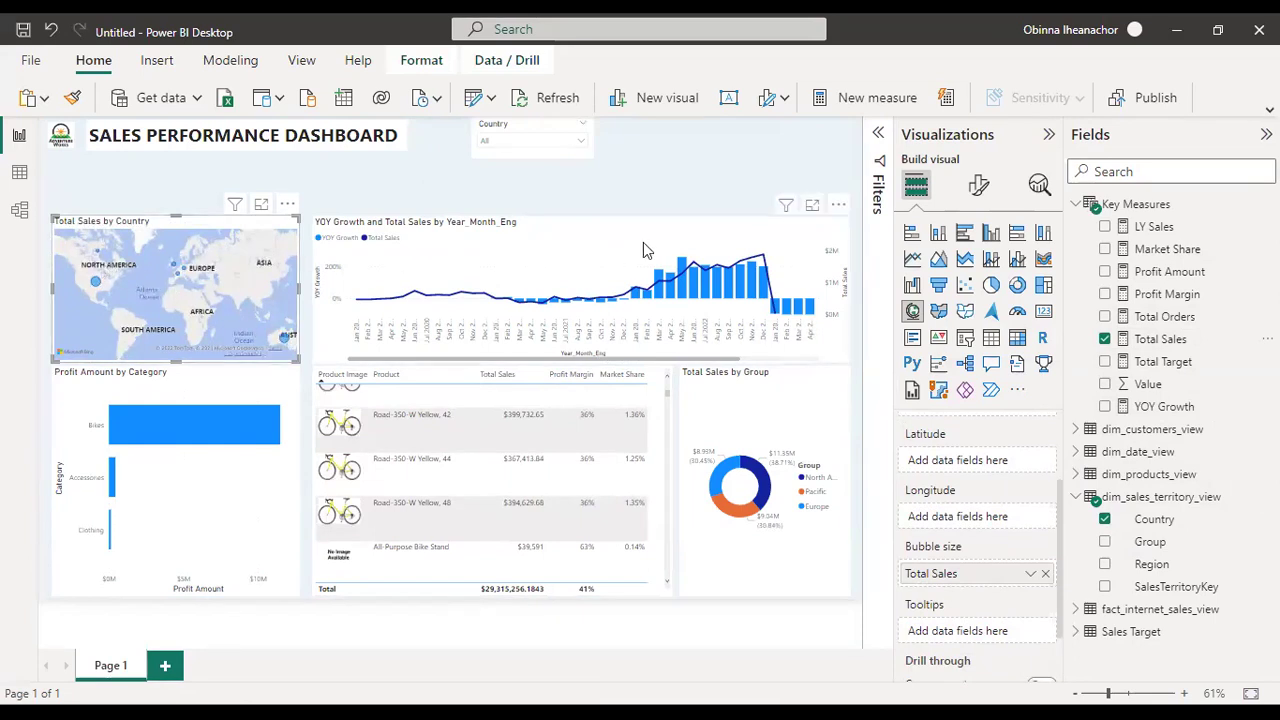
# Step: Set the map visual's style to Light and turn on its category labels
pyautogui.click(977, 190)
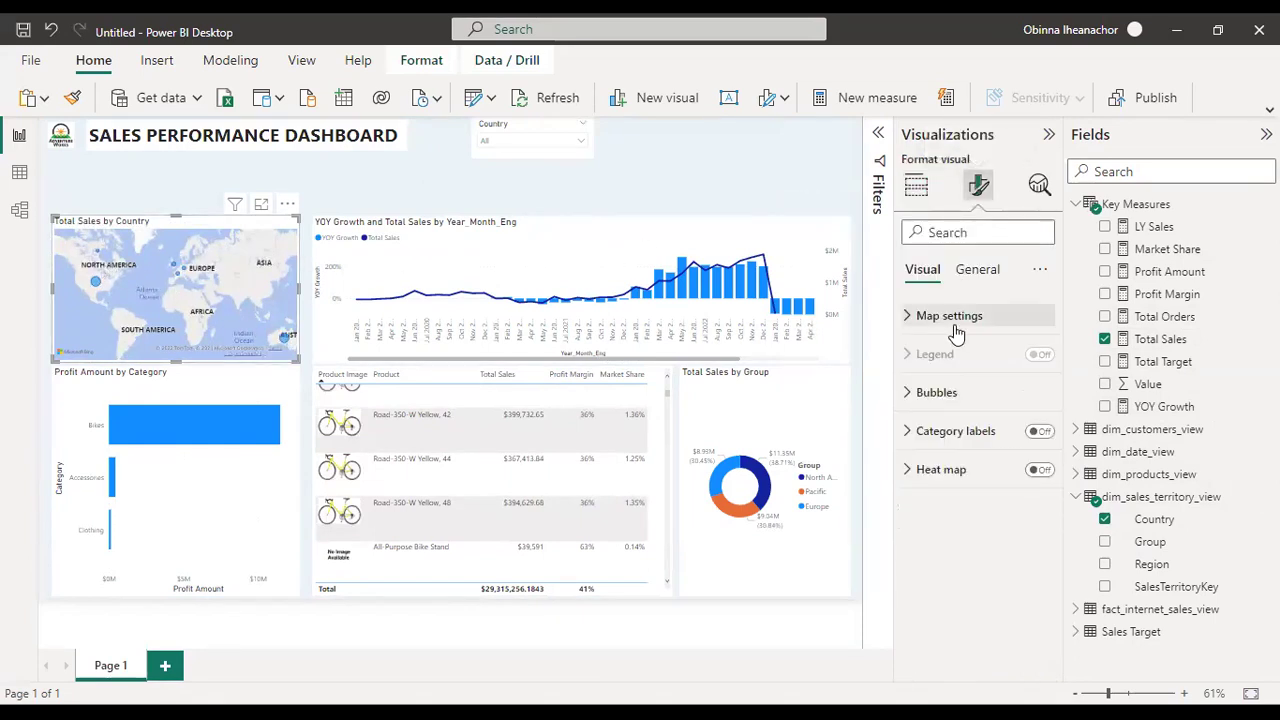
pyautogui.click(924, 326)
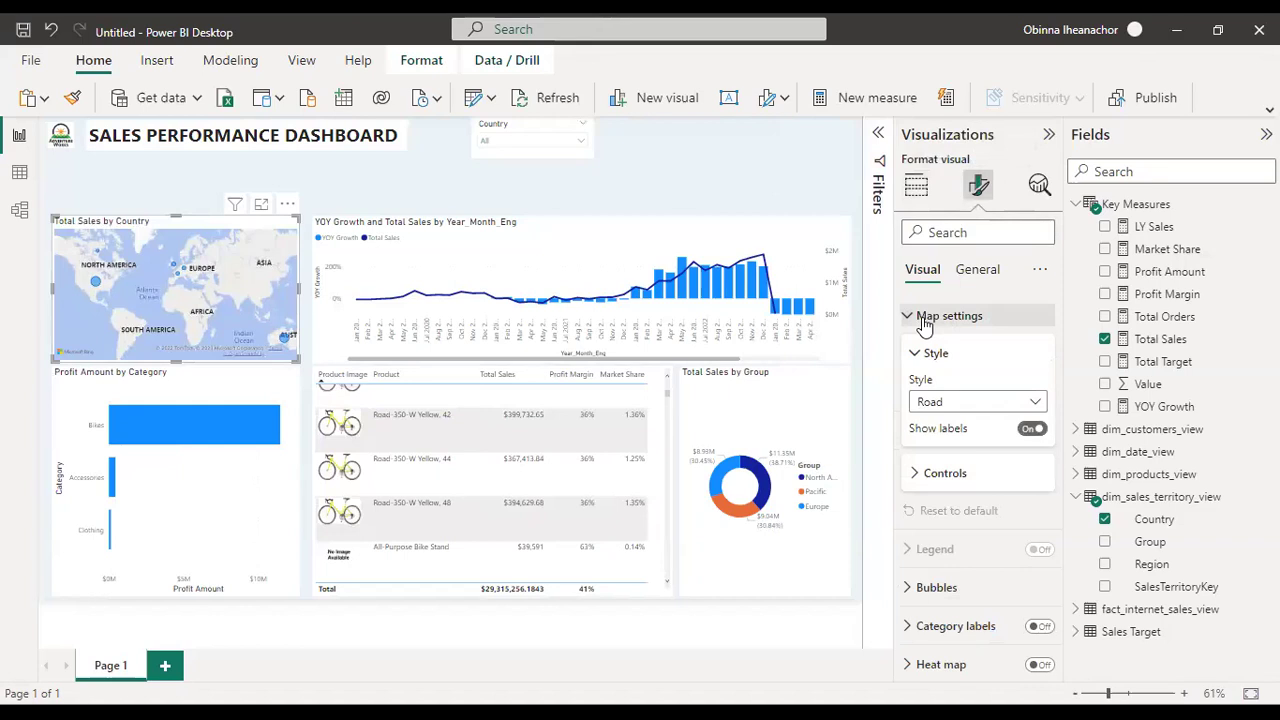
pyautogui.click(966, 405)
pyautogui.click(955, 474)
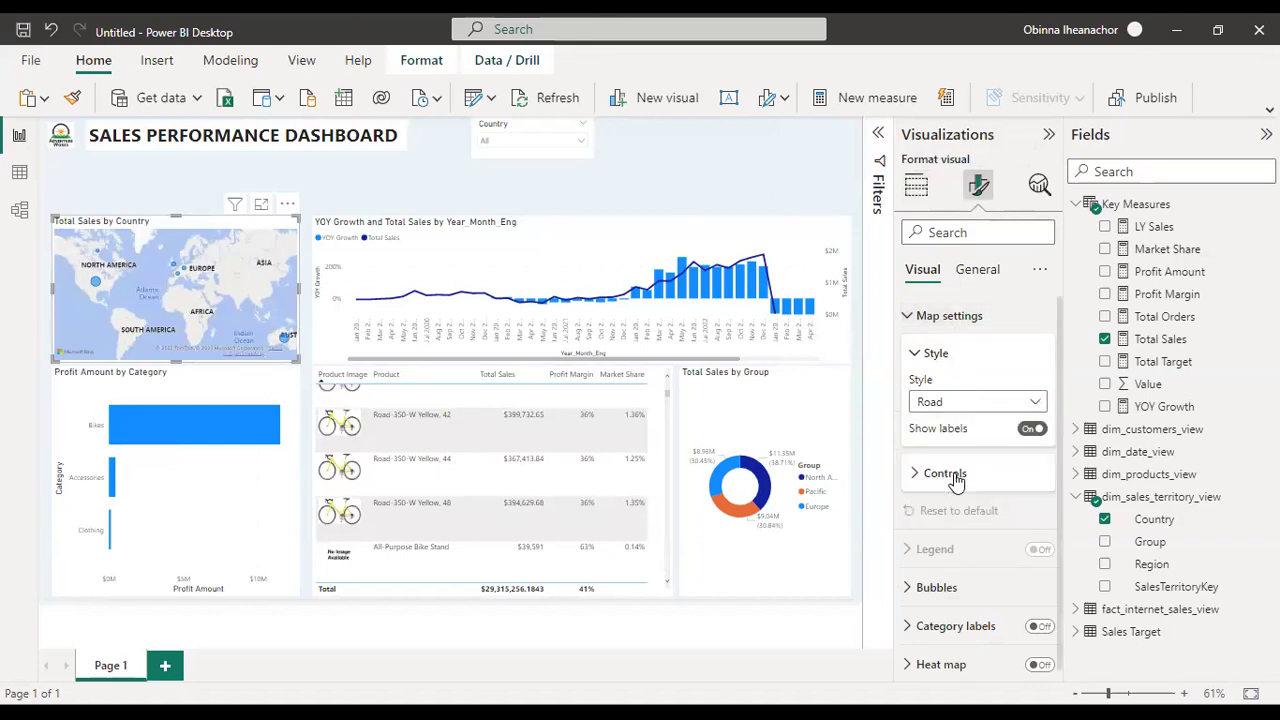
pyautogui.click(950, 402)
pyautogui.click(950, 447)
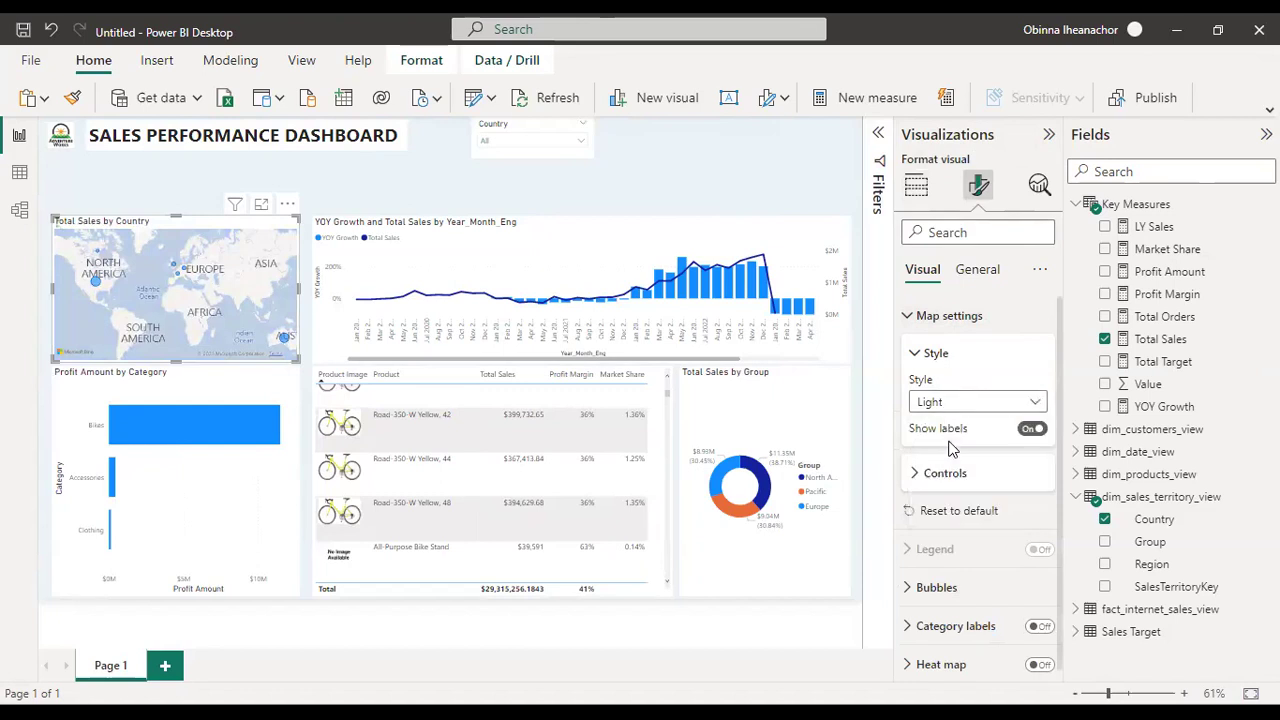
pyautogui.click(975, 404)
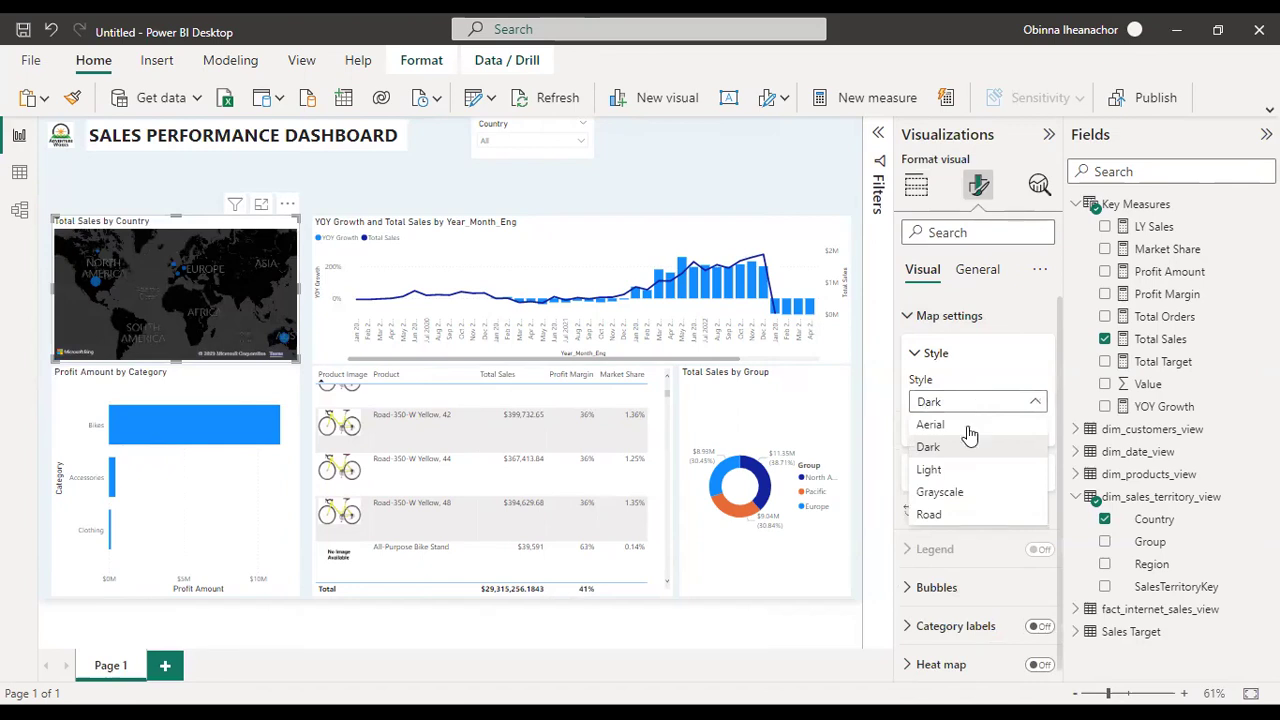
pyautogui.click(958, 478)
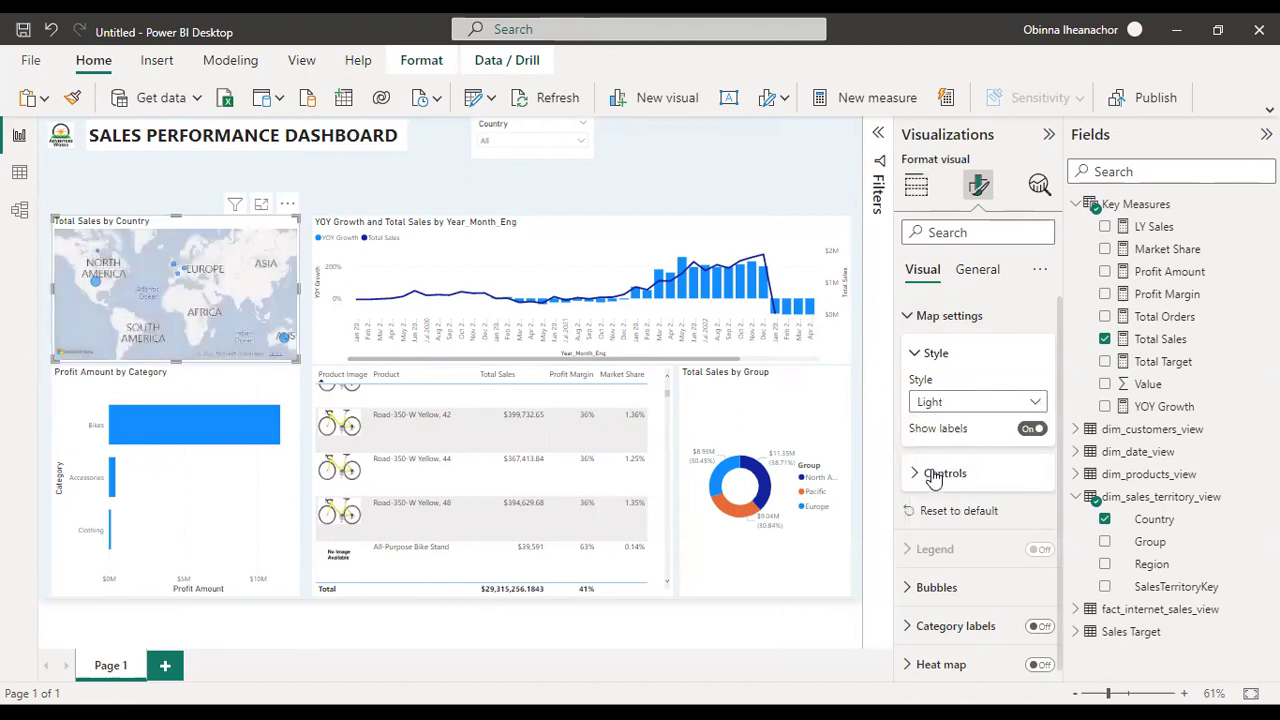
pyautogui.scroll(-1, 1063, 370)
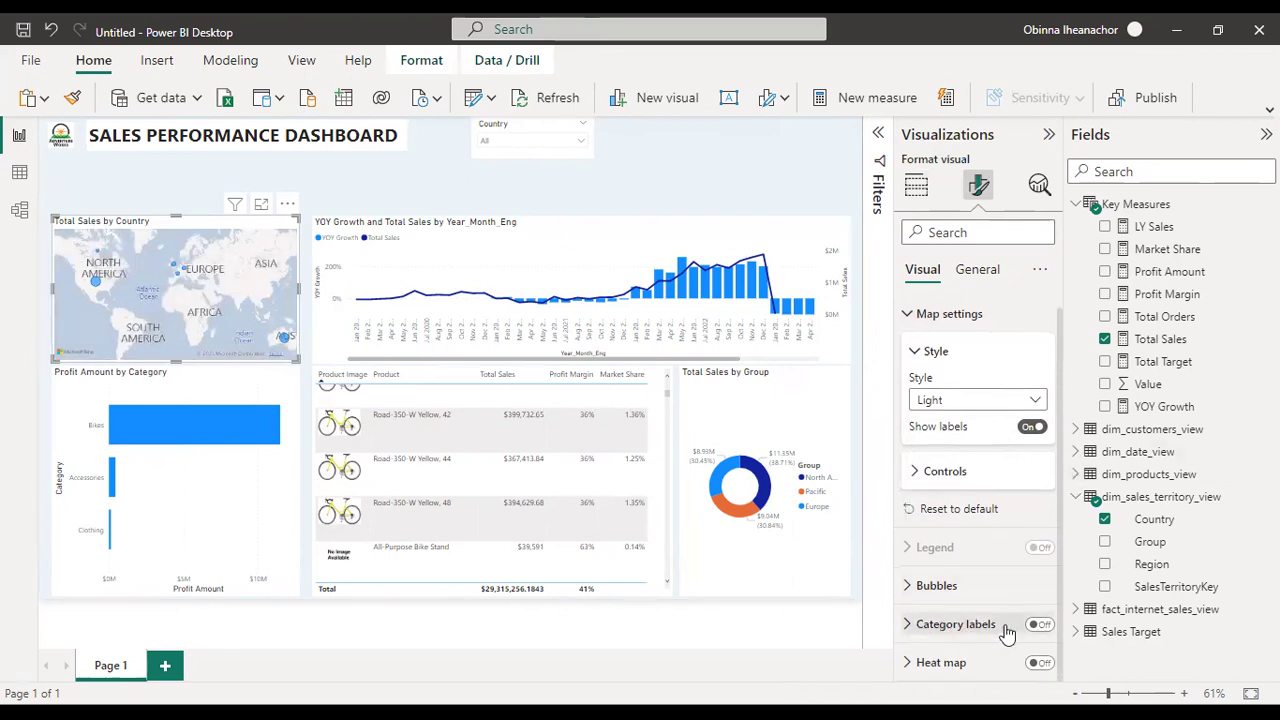
pyautogui.click(1038, 625)
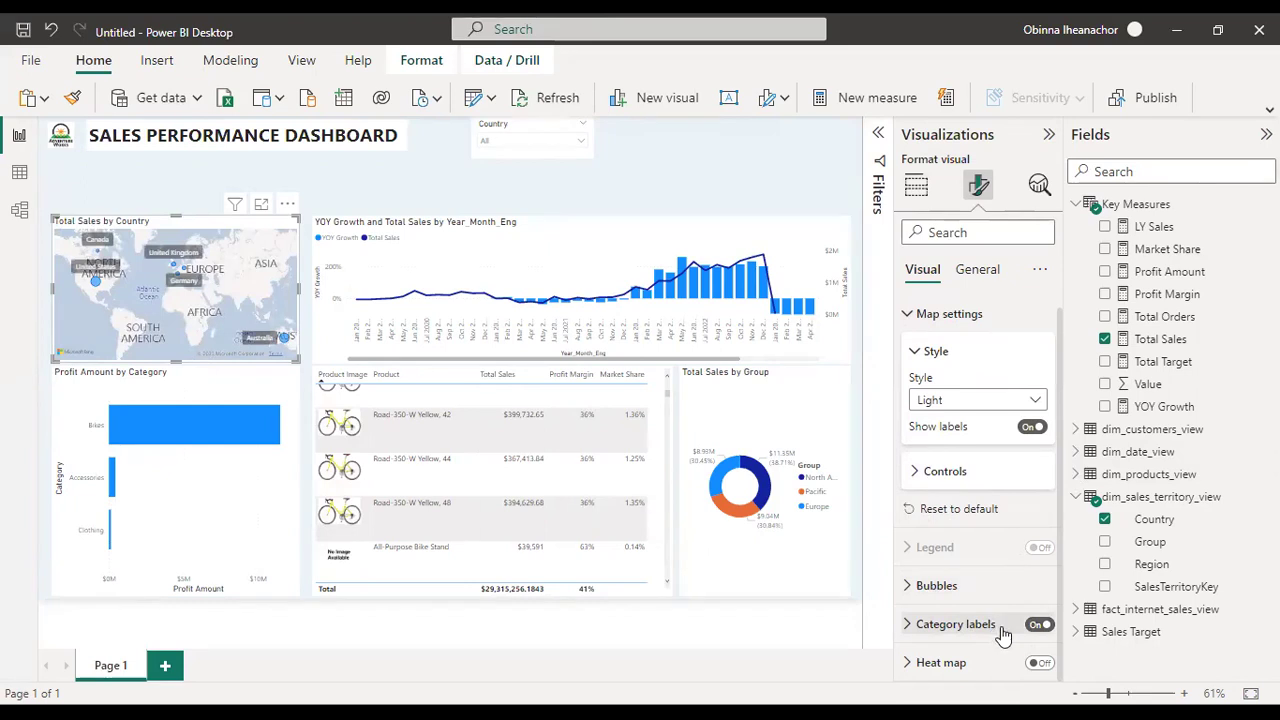
# Step: Try the heat map display on the map visual and turn it back off
pyautogui.click(1036, 664)
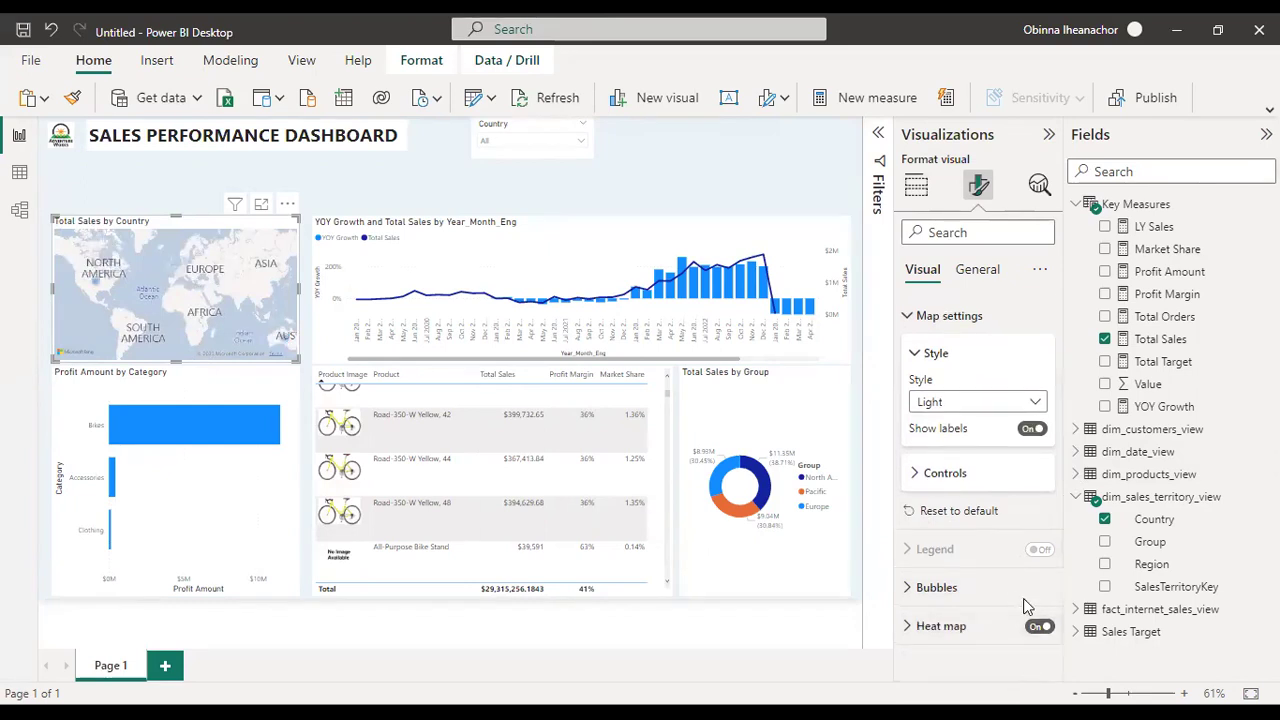
pyautogui.click(912, 628)
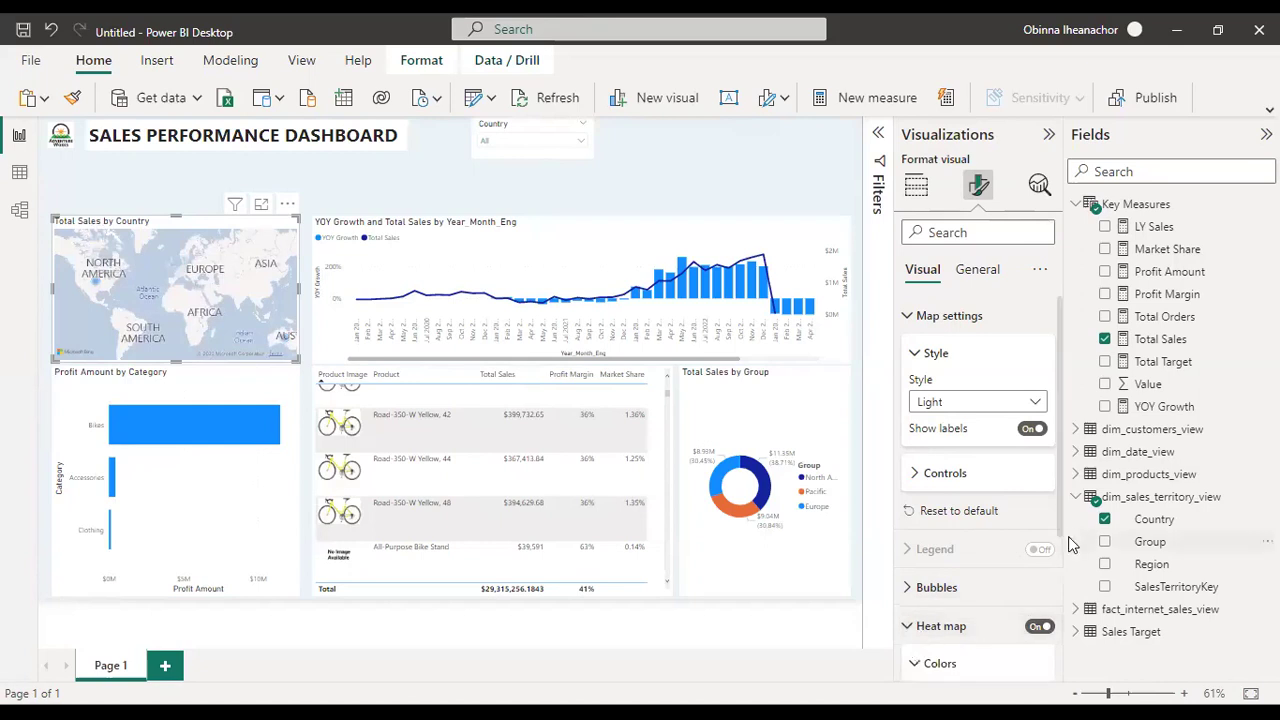
pyautogui.moveTo(1062, 508); pyautogui.dragTo(1053, 425)
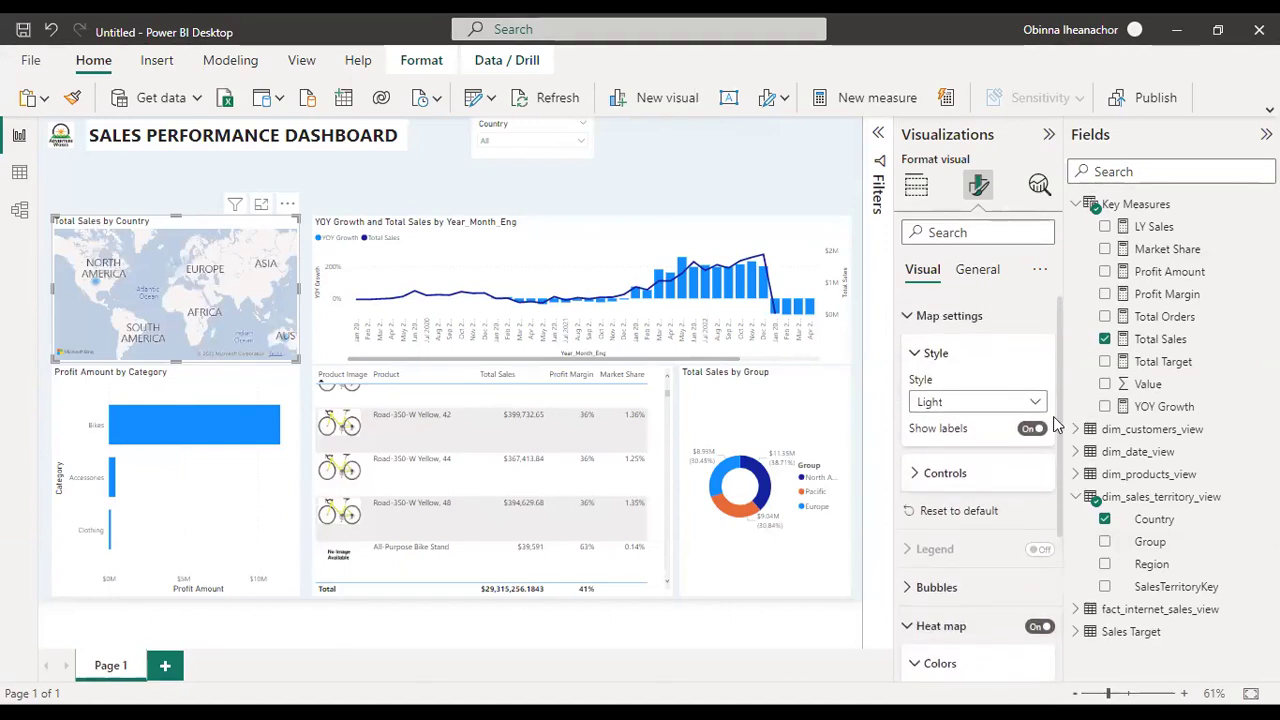
pyautogui.click(1040, 625)
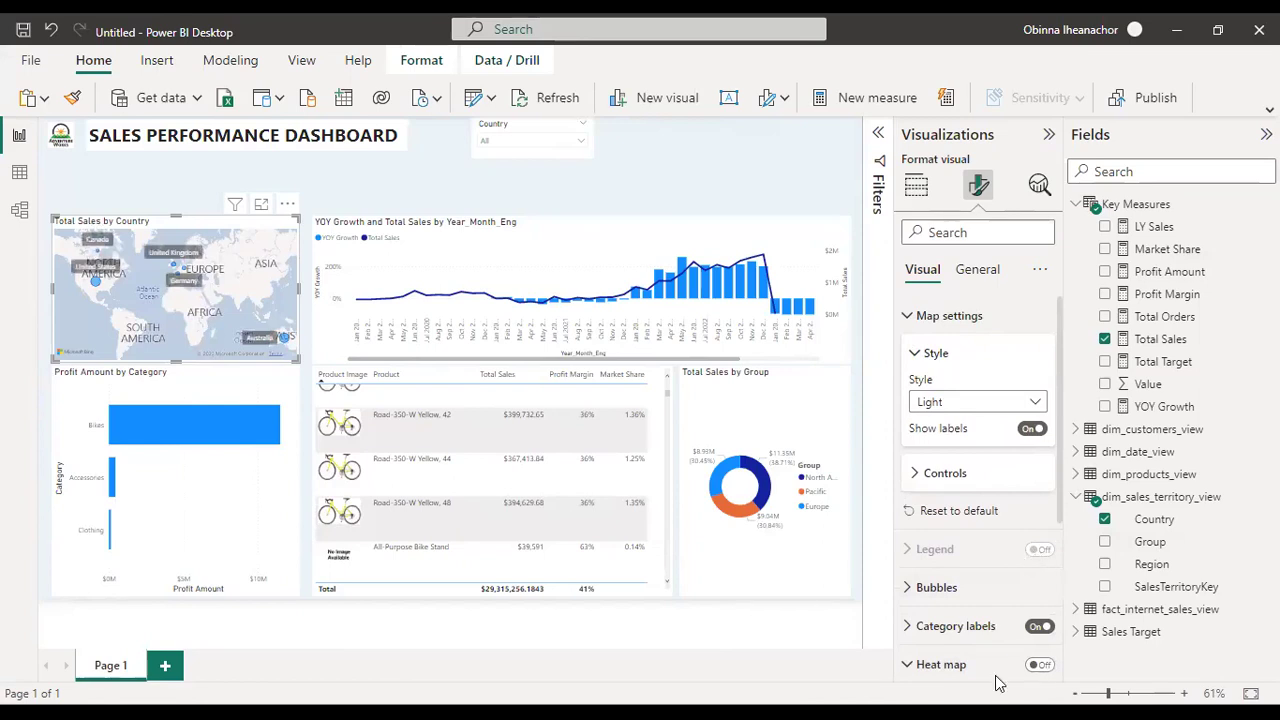
# Step: Set the size of the map visual's bubbles to 5 px
pyautogui.click(917, 588)
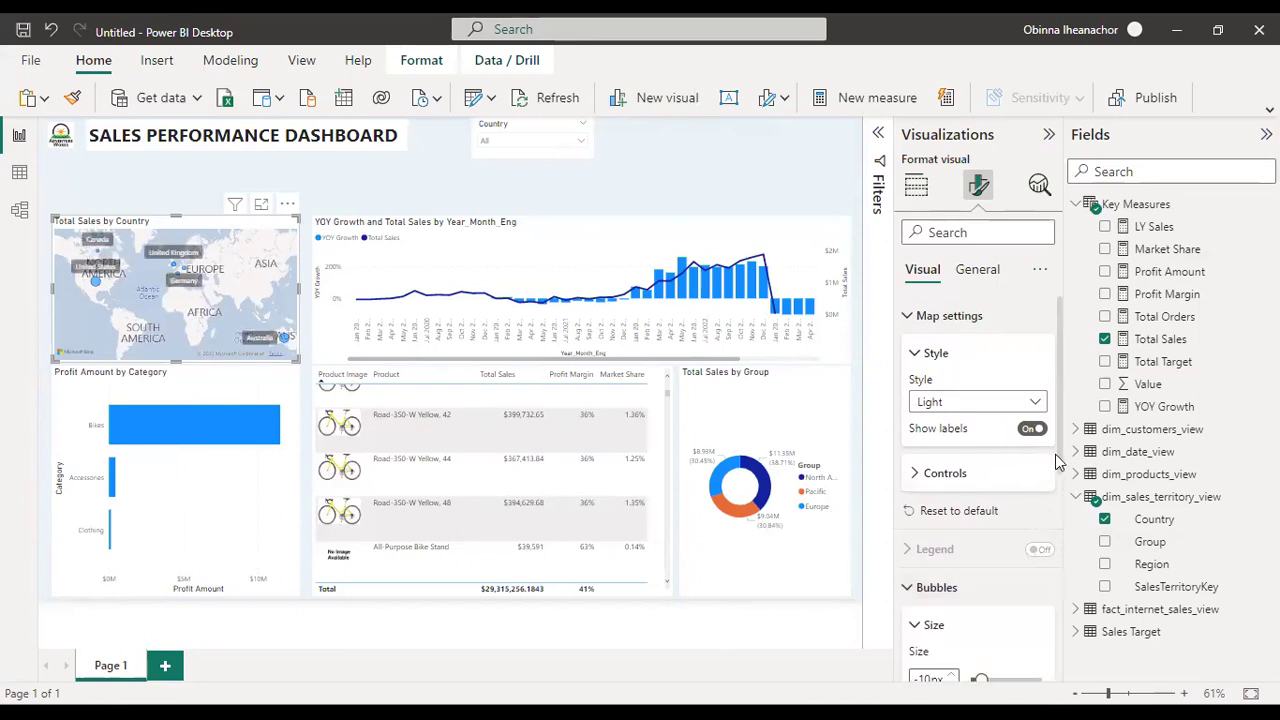
pyautogui.moveTo(1062, 460); pyautogui.dragTo(1071, 543)
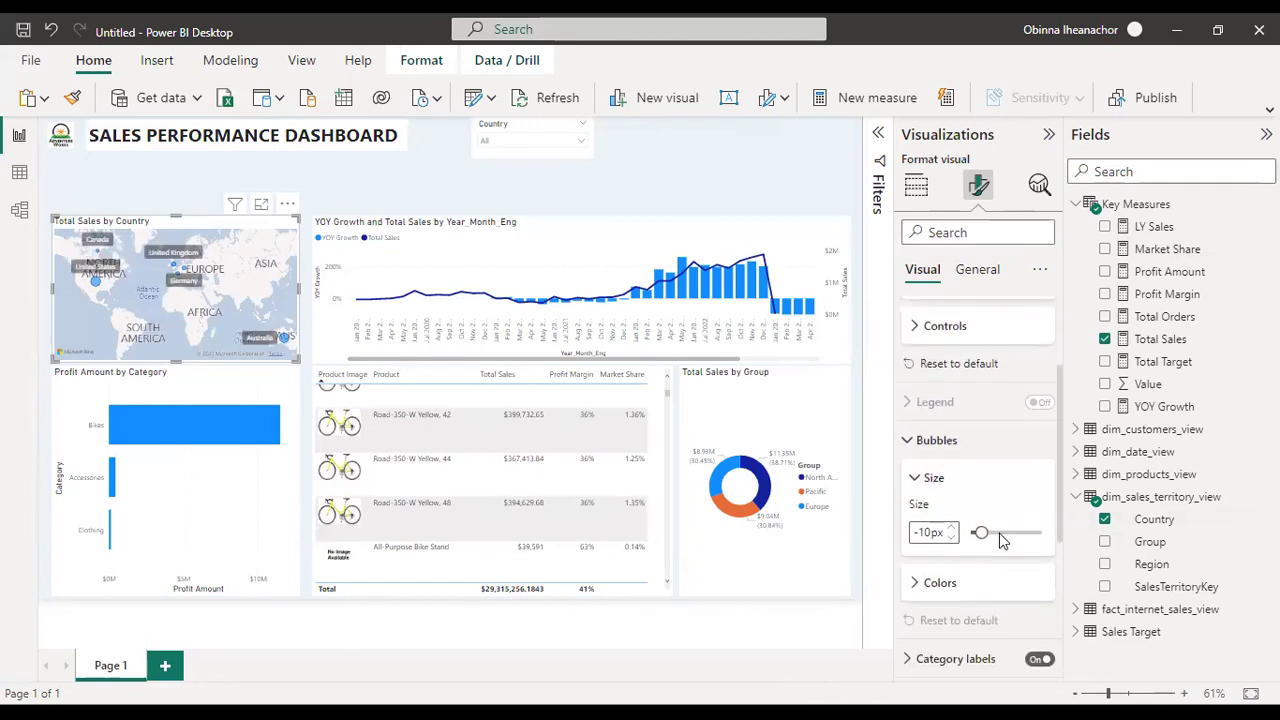
pyautogui.moveTo(982, 533); pyautogui.dragTo(989, 533)
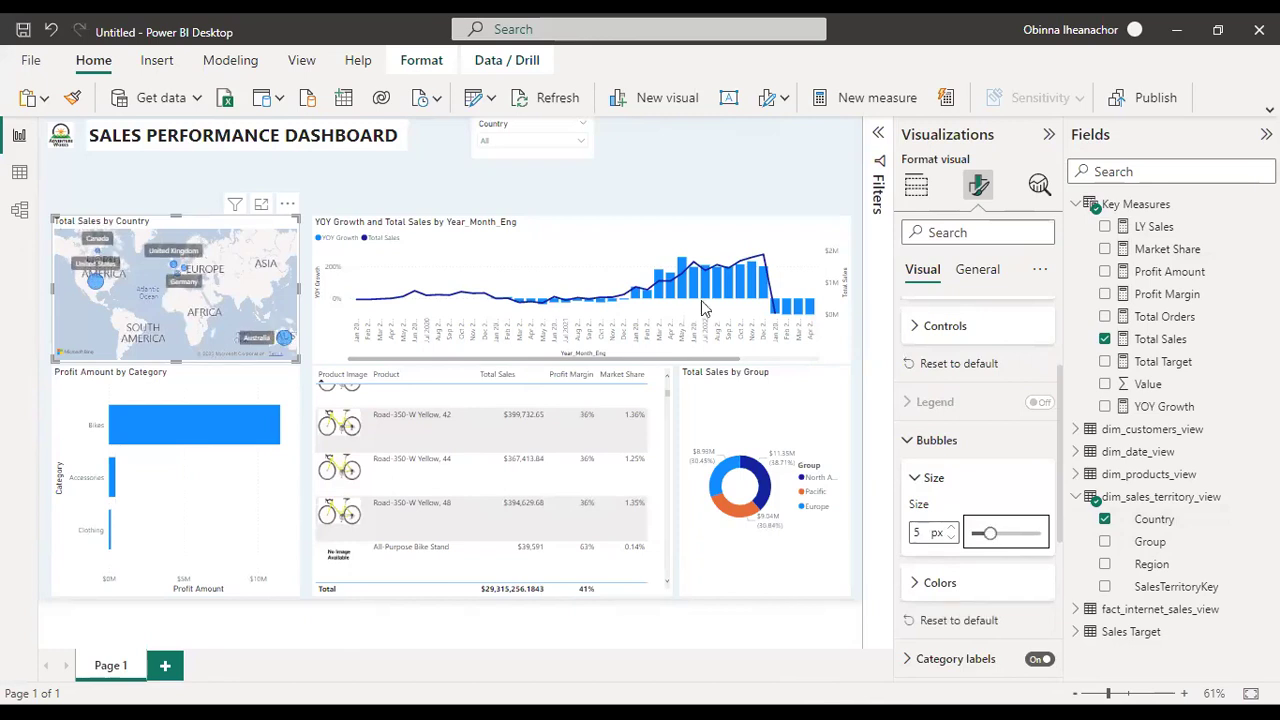
# Step: Insert a KPI visual on the page and shrink it to a small tile above the combo chart
pyautogui.click(406, 184)
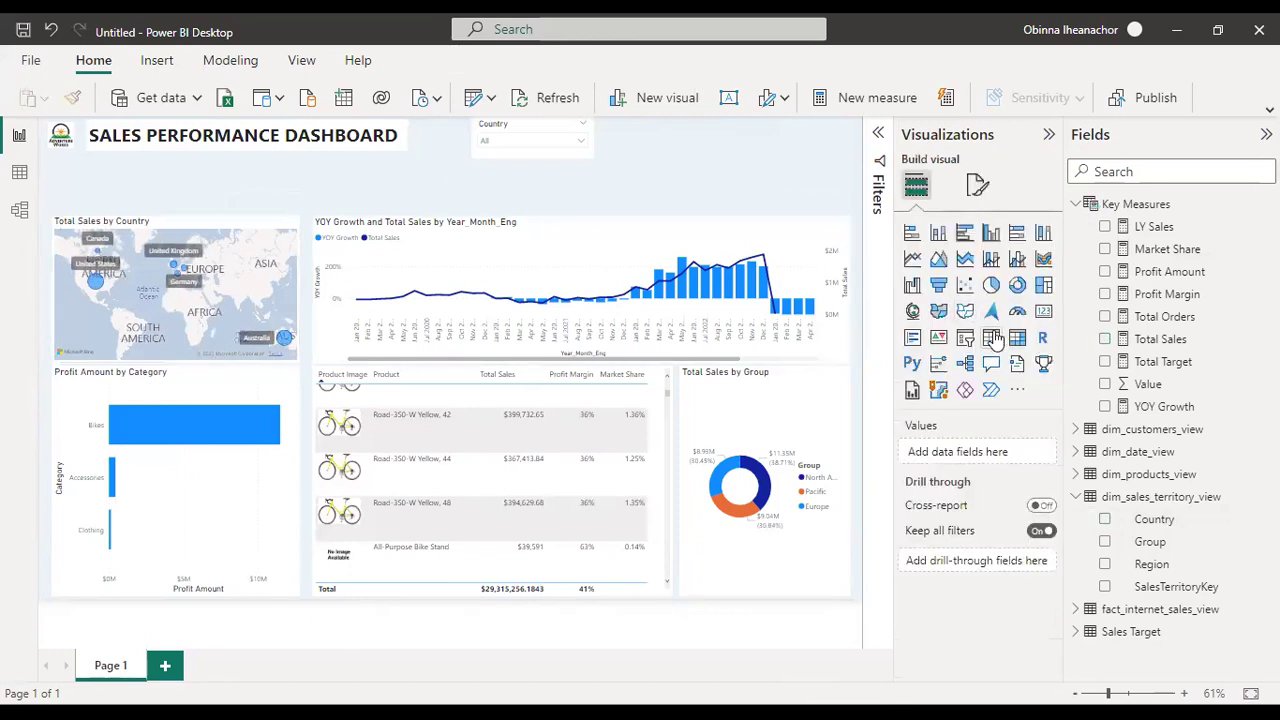
pyautogui.click(1044, 314)
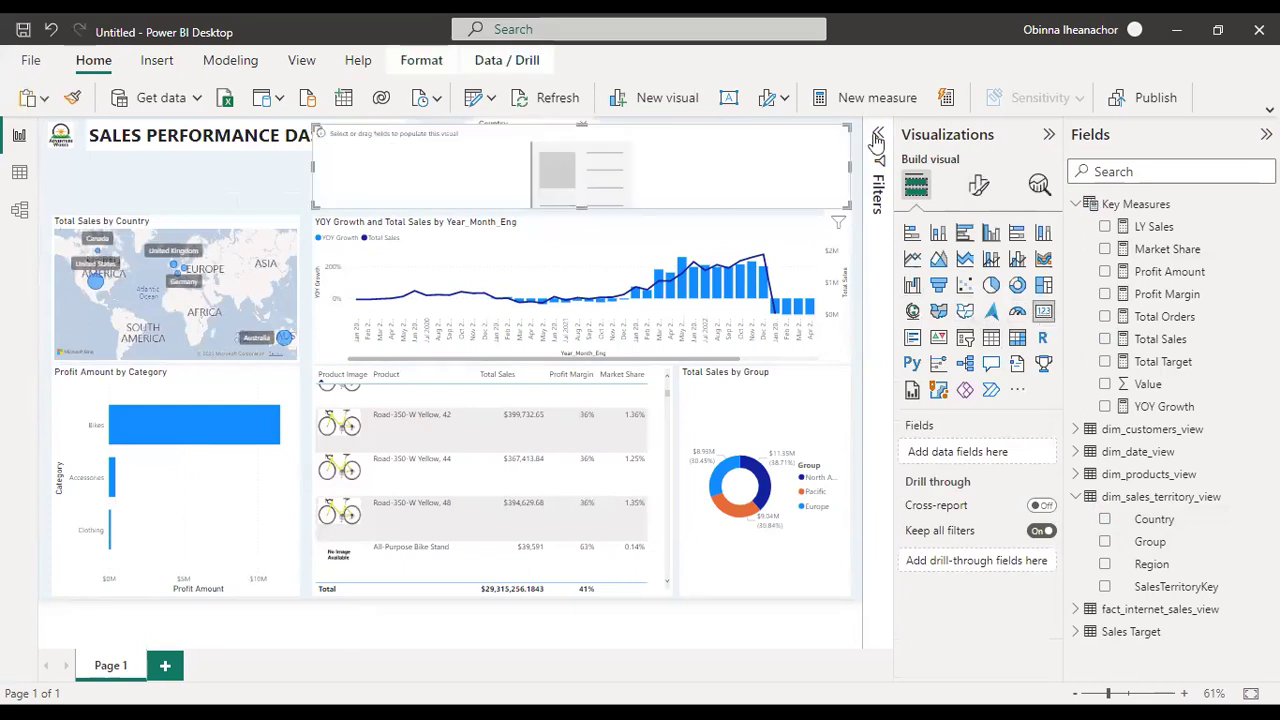
pyautogui.press('Delete')
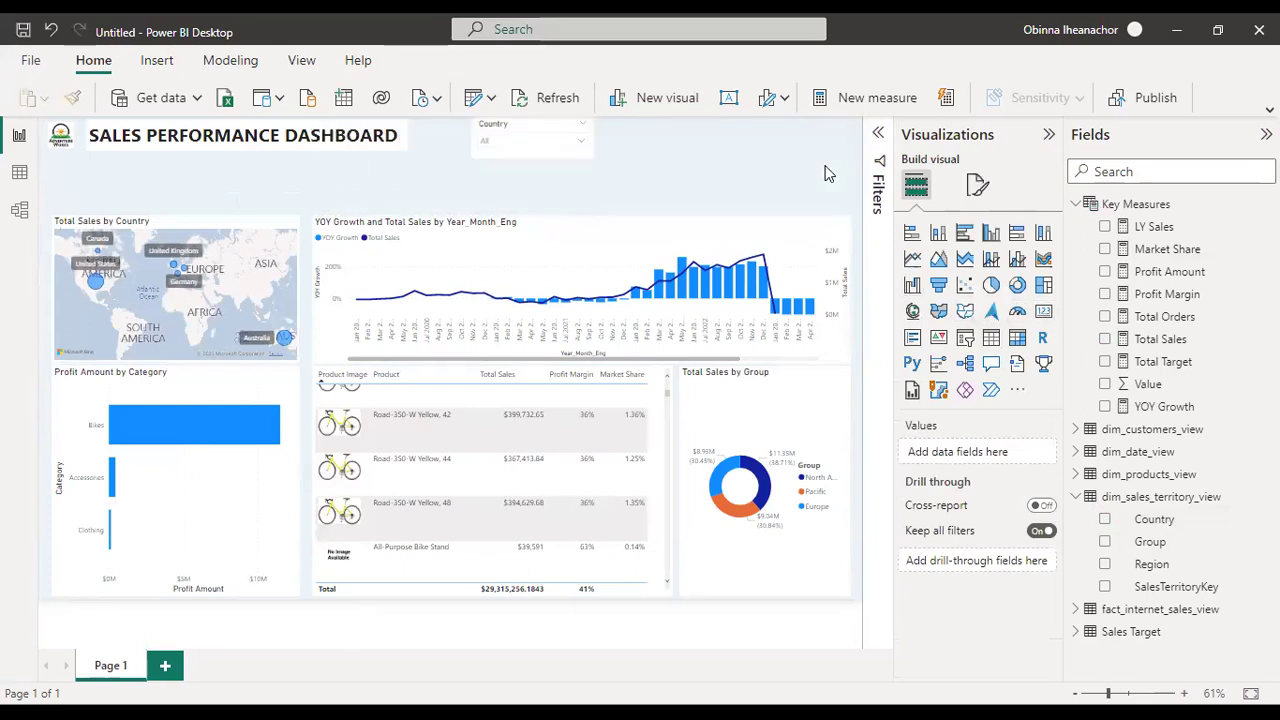
pyautogui.click(940, 340)
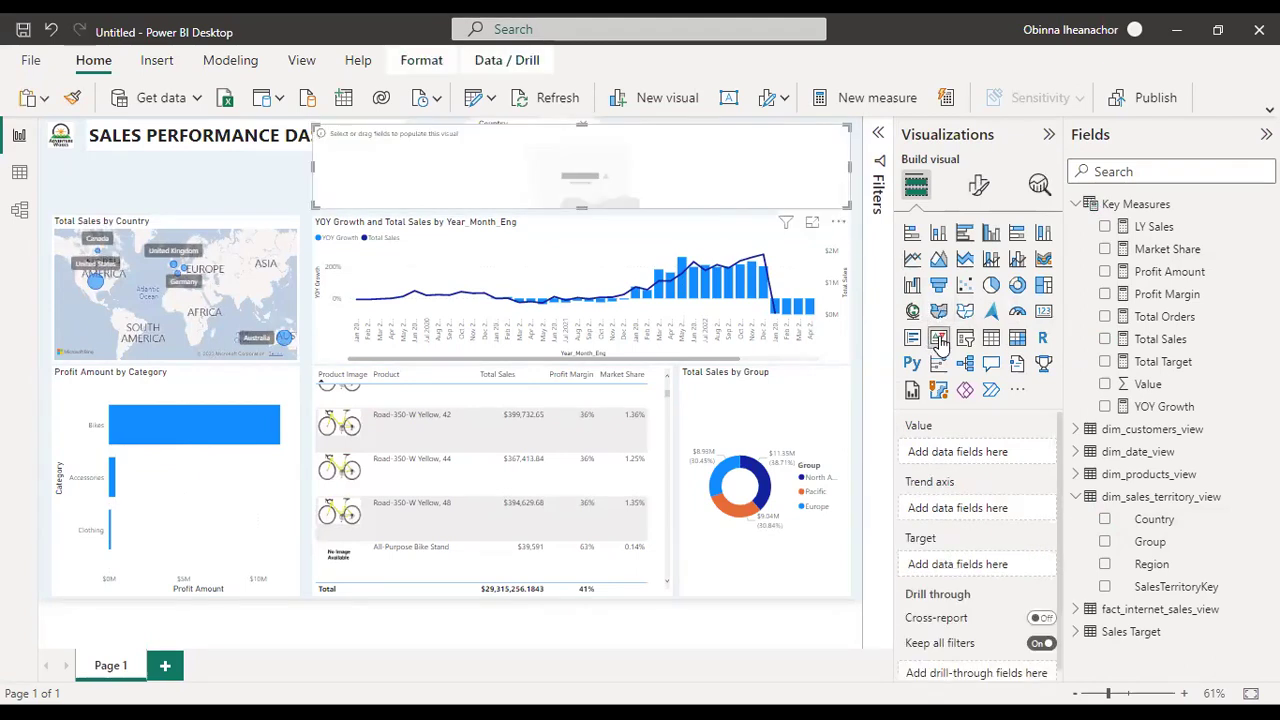
pyautogui.moveTo(845, 125); pyautogui.dragTo(493, 176)
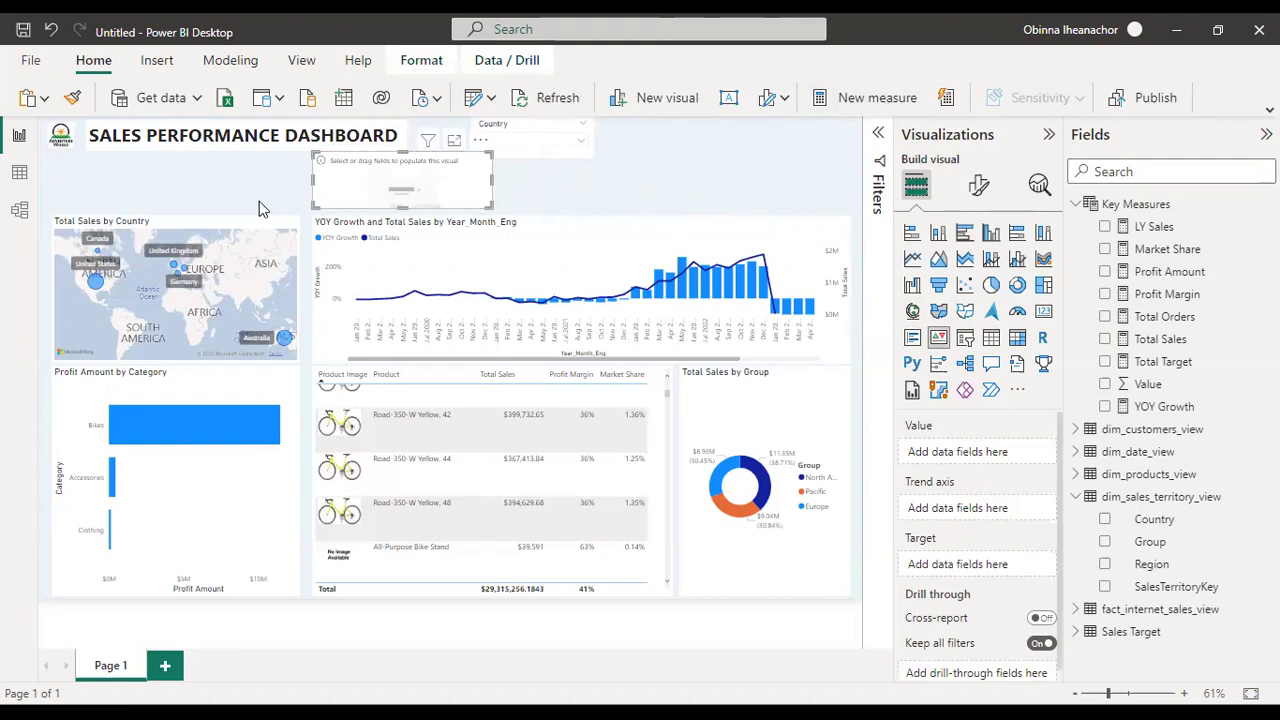
# Step: Move the empty KPI visual into the gap between the dashboard title and the map, near the map's left edge
pyautogui.moveTo(365, 195); pyautogui.dragTo(145, 190)
pyautogui.press('Down')
pyautogui.press('Down')
pyautogui.press('Left')
pyautogui.press('Left')
pyautogui.press('Left')
pyautogui.press('Left')
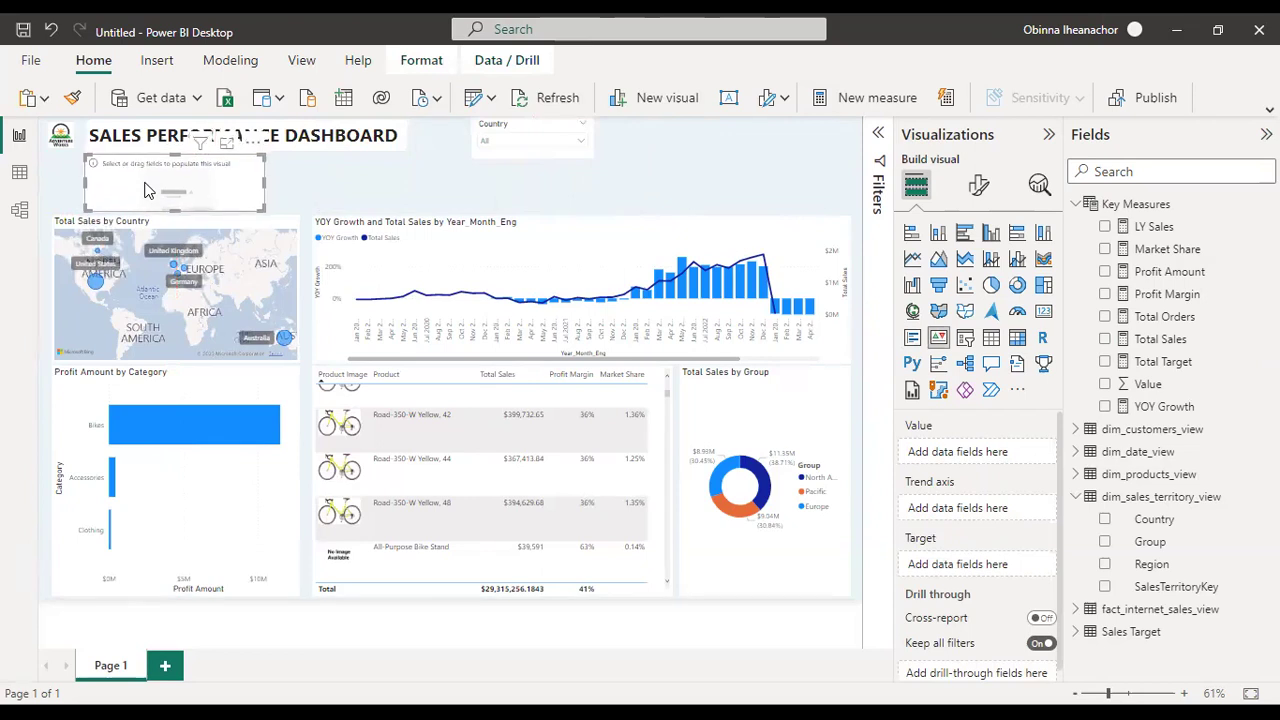
pyautogui.press('Left')
pyautogui.press('Left')
pyautogui.press('Left')
pyautogui.press('Left')
pyautogui.press('Left')
pyautogui.press('Left')
pyautogui.press('Left')
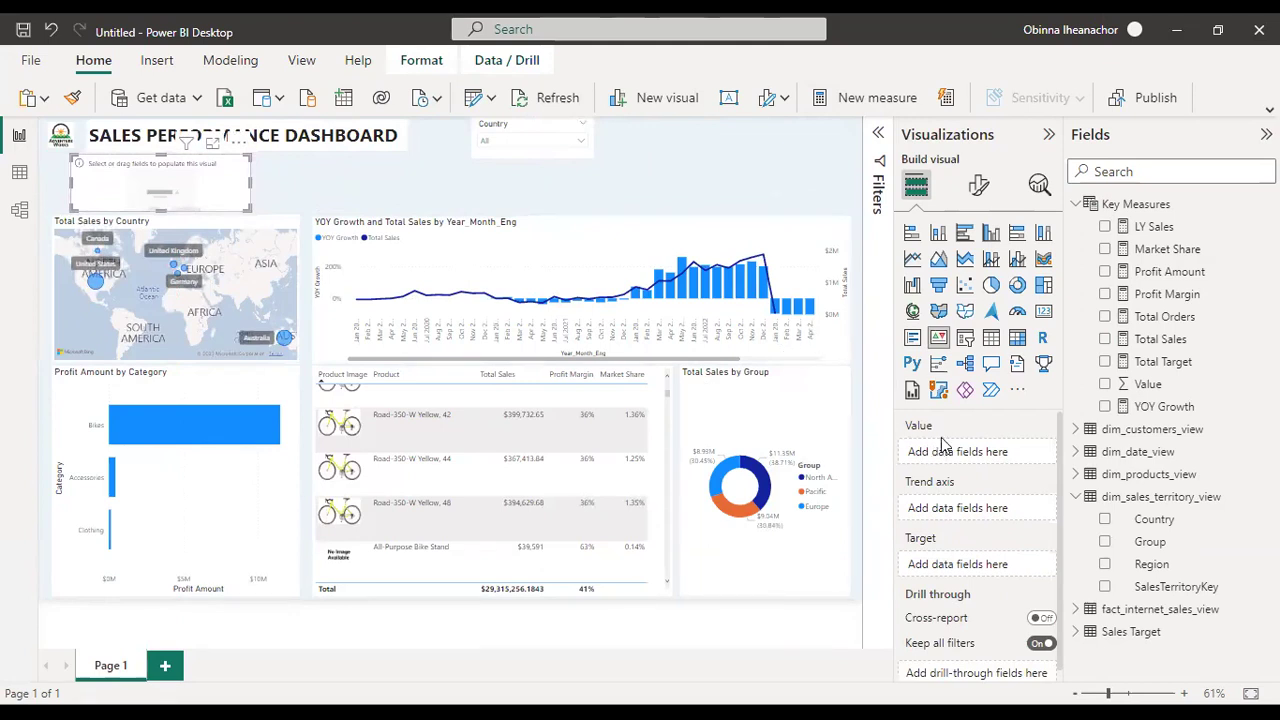
# Step: Assign Total Sales as the KPI visual's value and Year_Month_Eng from dim_date_view as its trend axis
pyautogui.click(1105, 340)
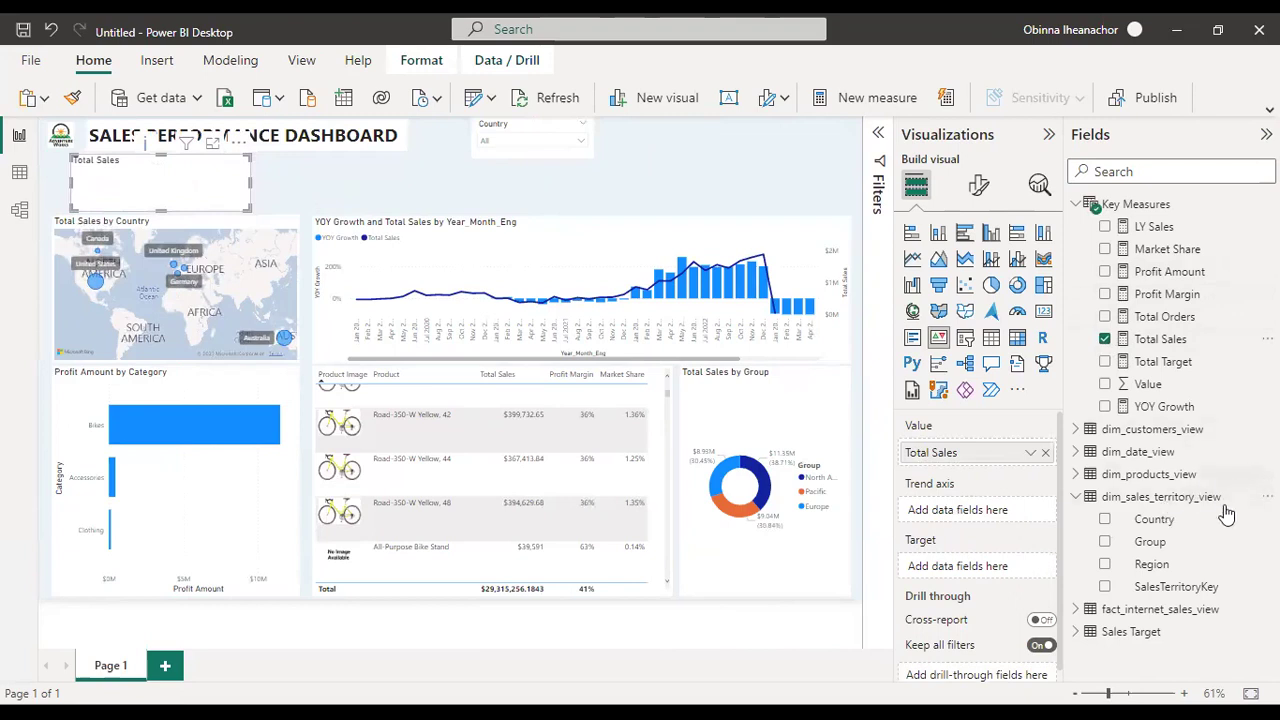
pyautogui.click(1077, 454)
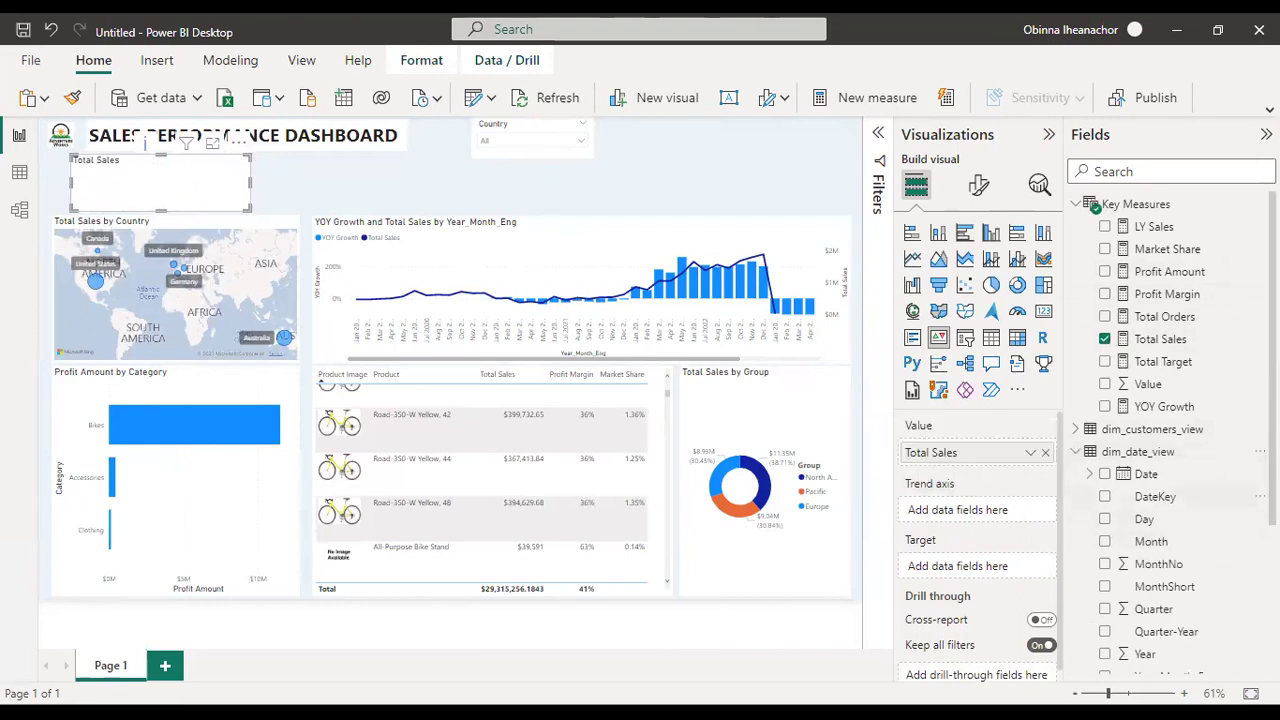
pyautogui.scroll(-3, 1167, 536)
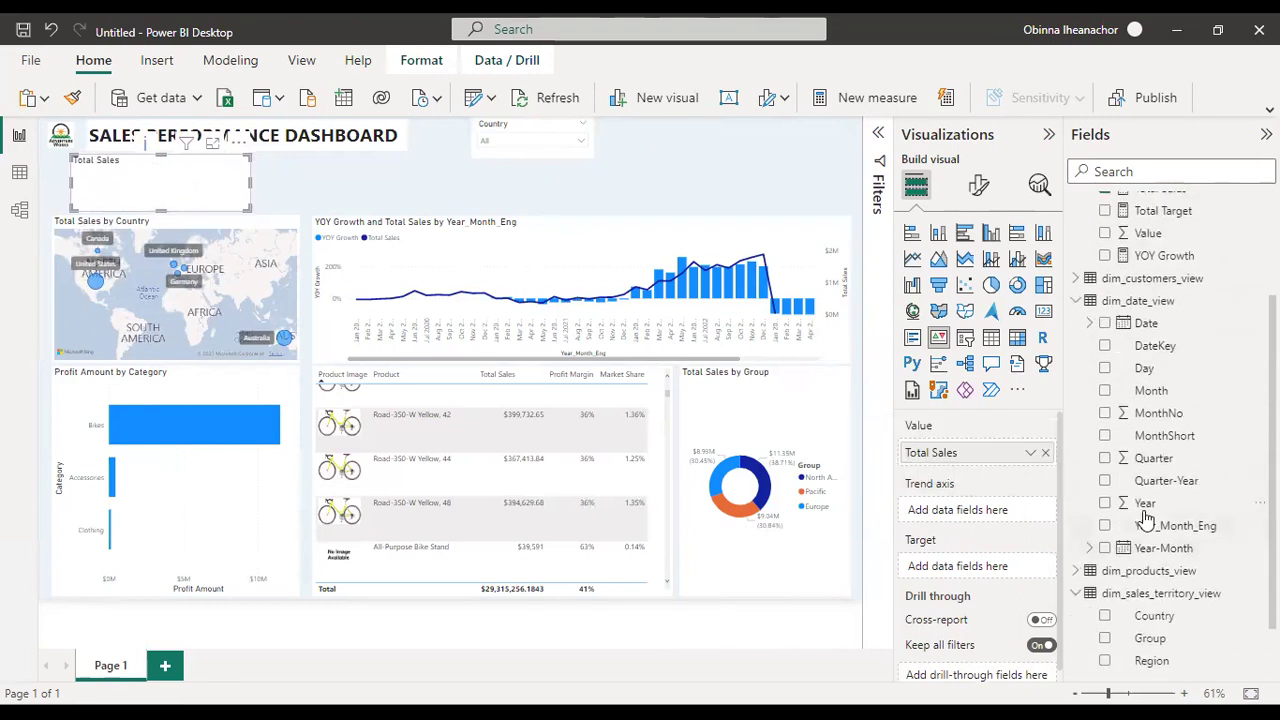
pyautogui.click(1104, 526)
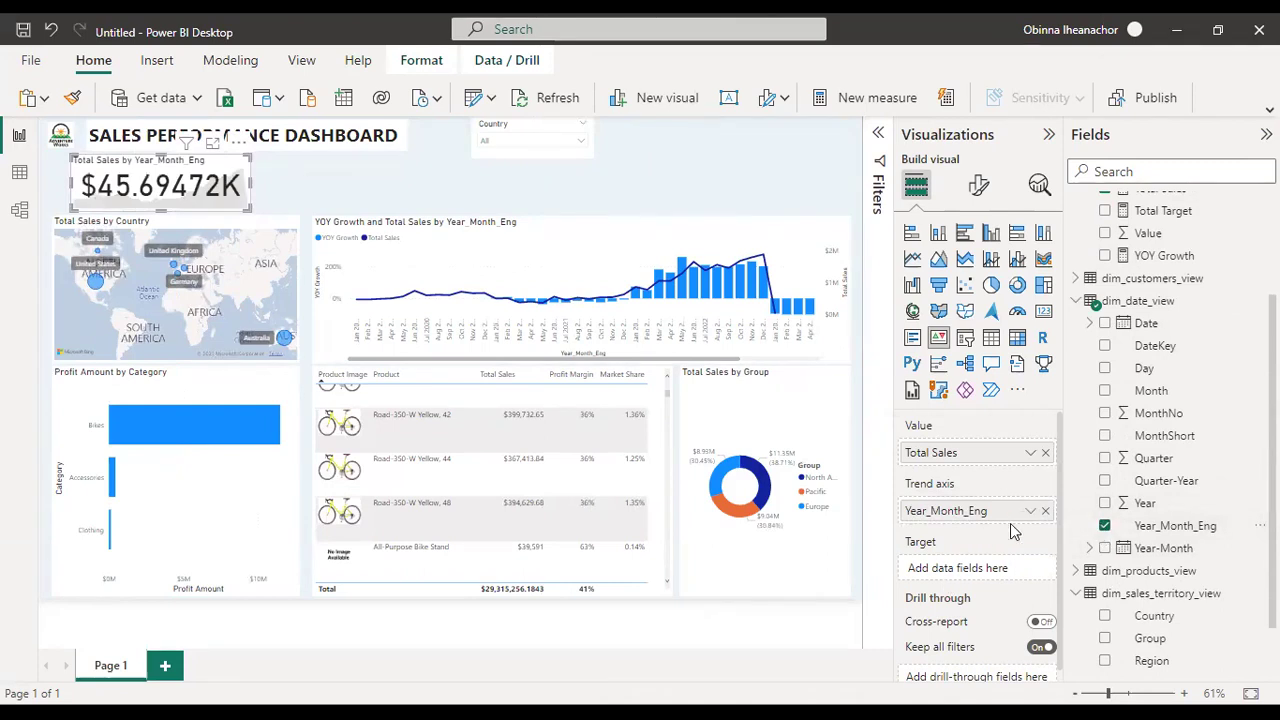
# Step: Assign the Total Target measure as the KPI visual's target
pyautogui.click(1077, 300)
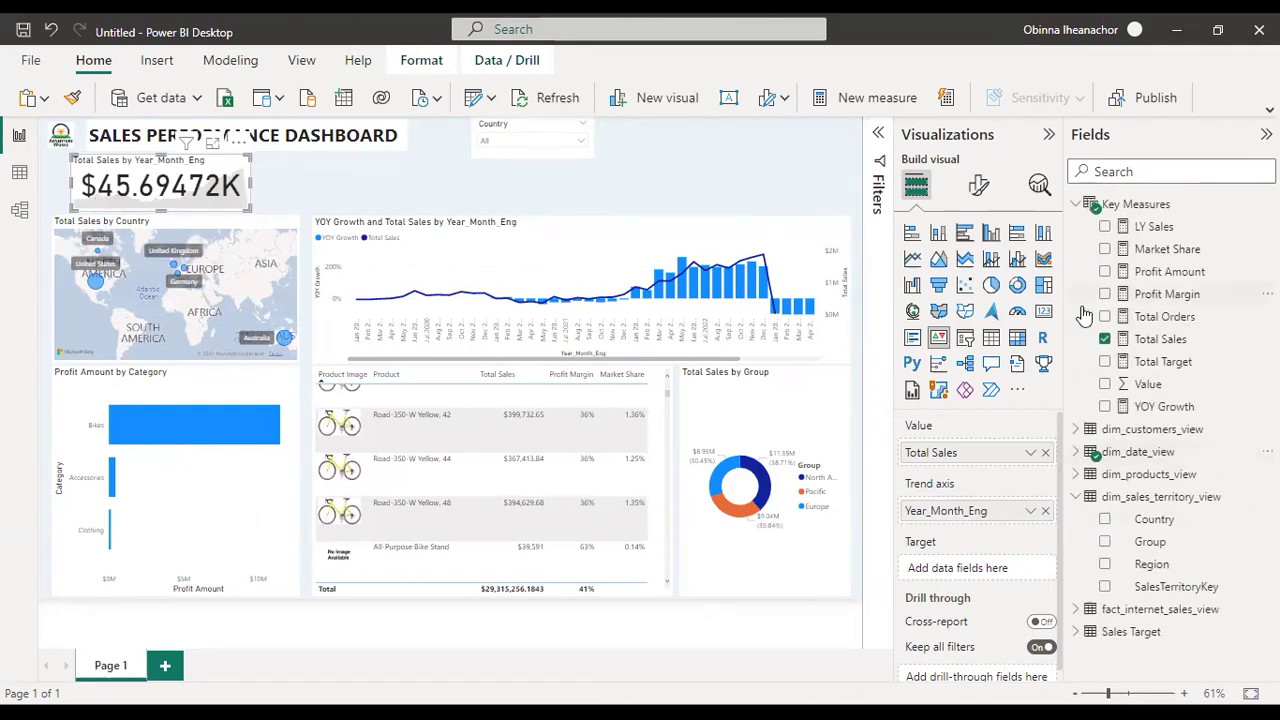
pyautogui.click(1077, 631)
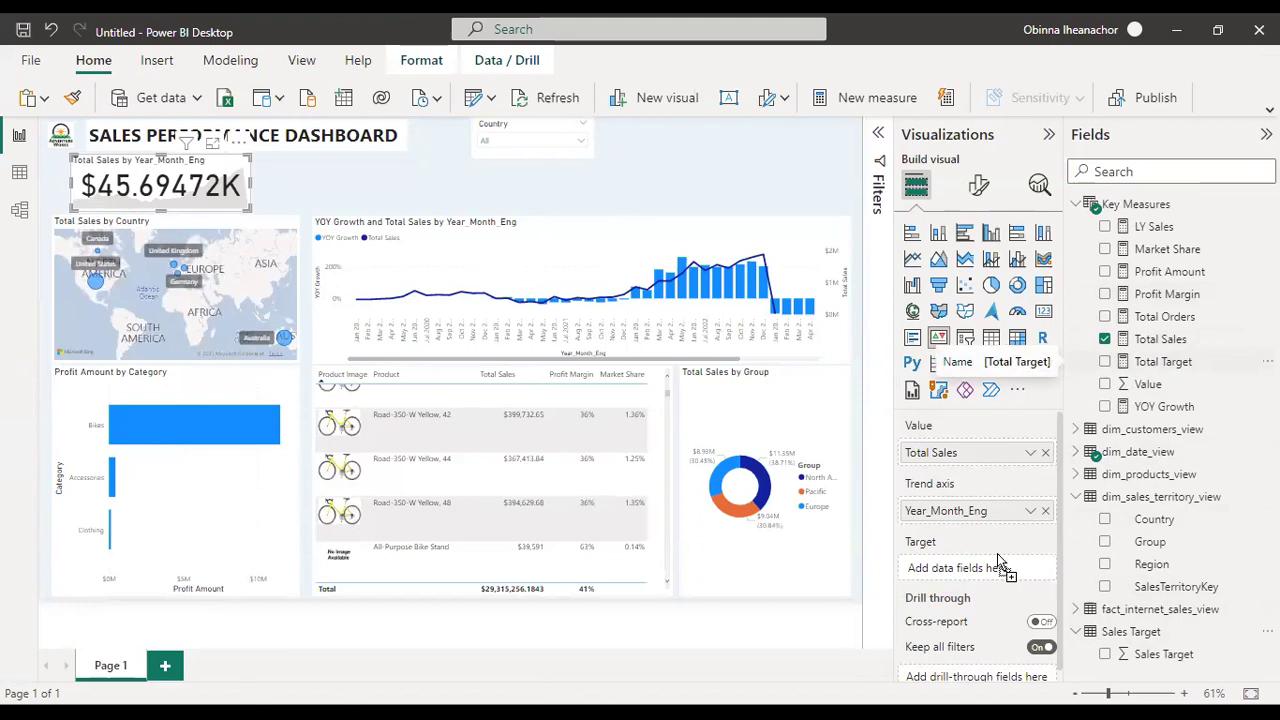
pyautogui.moveTo(995, 565); pyautogui.dragTo(995, 567)
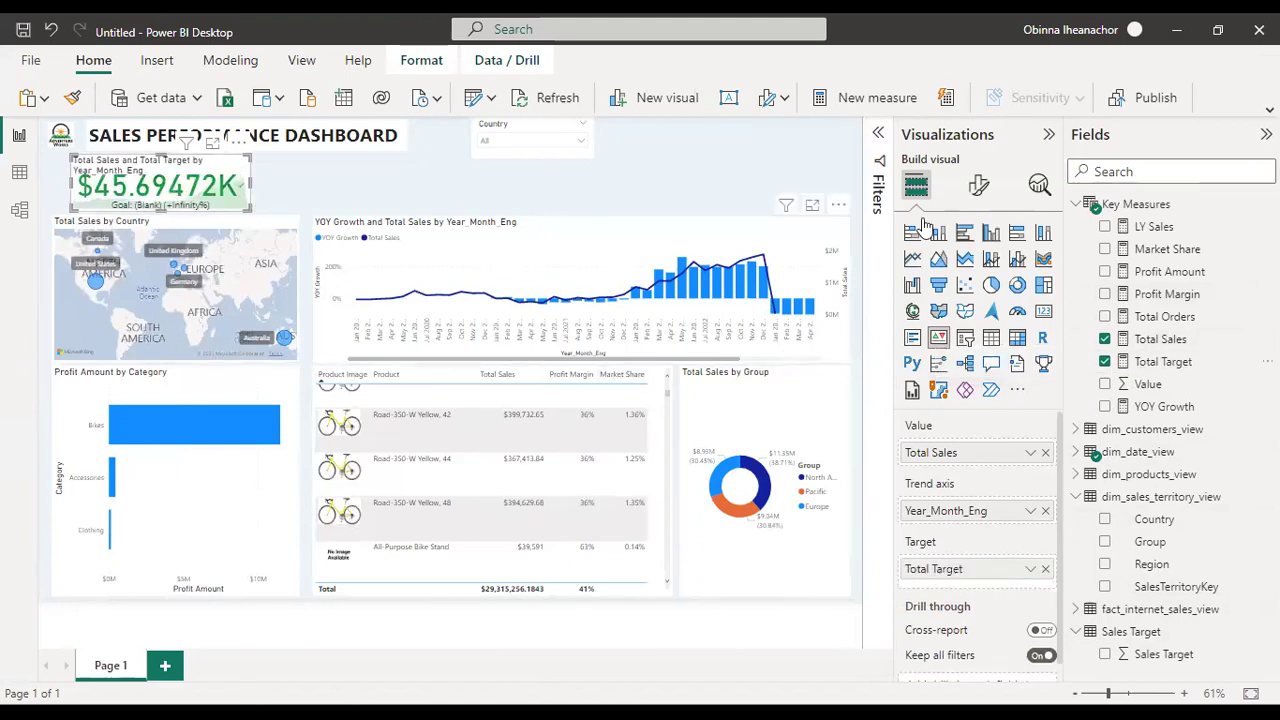
# Step: Change the KPI visual's title text to "Total Sales vs Target"
pyautogui.click(979, 186)
pyautogui.click(975, 270)
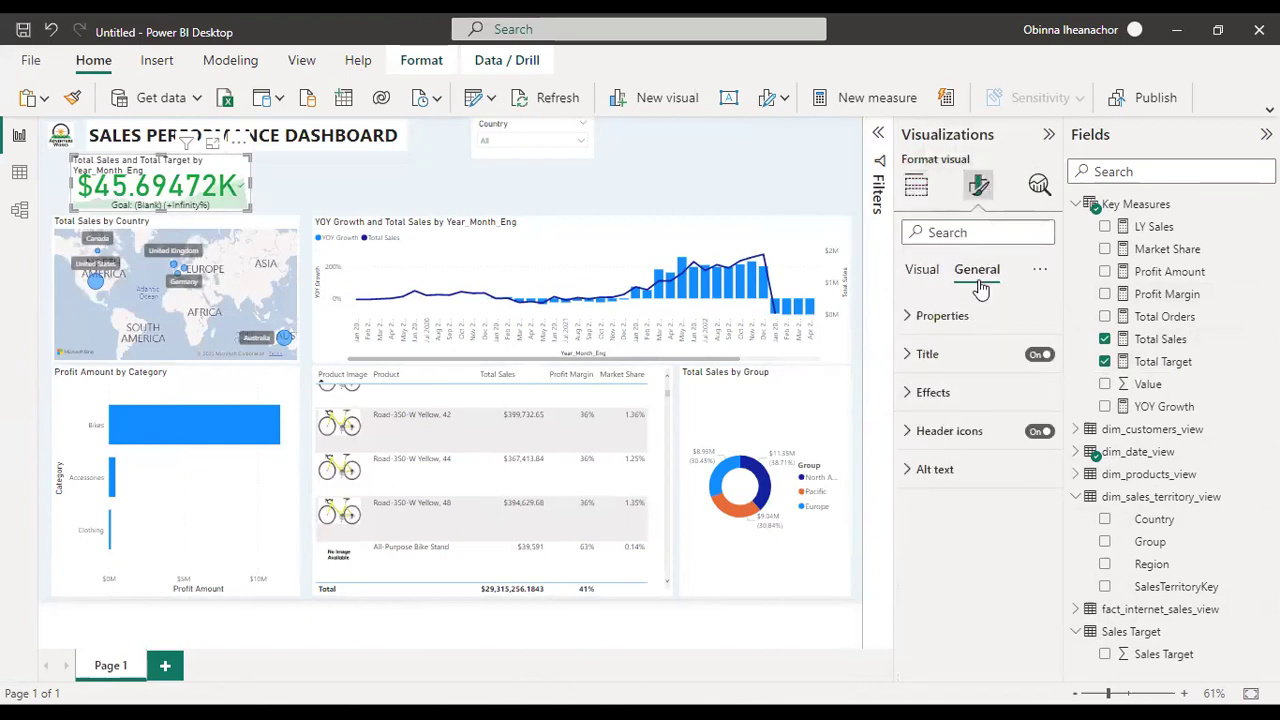
pyautogui.click(934, 358)
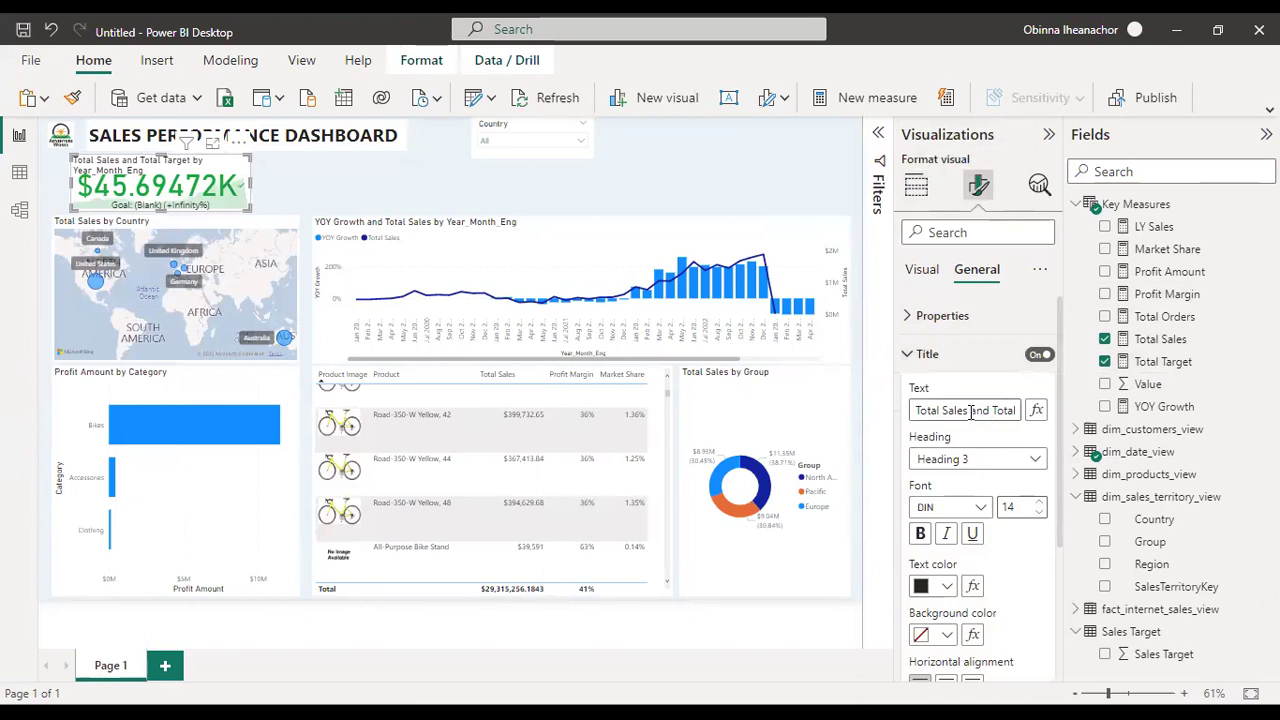
pyautogui.moveTo(970, 410); pyautogui.dragTo(1107, 420)
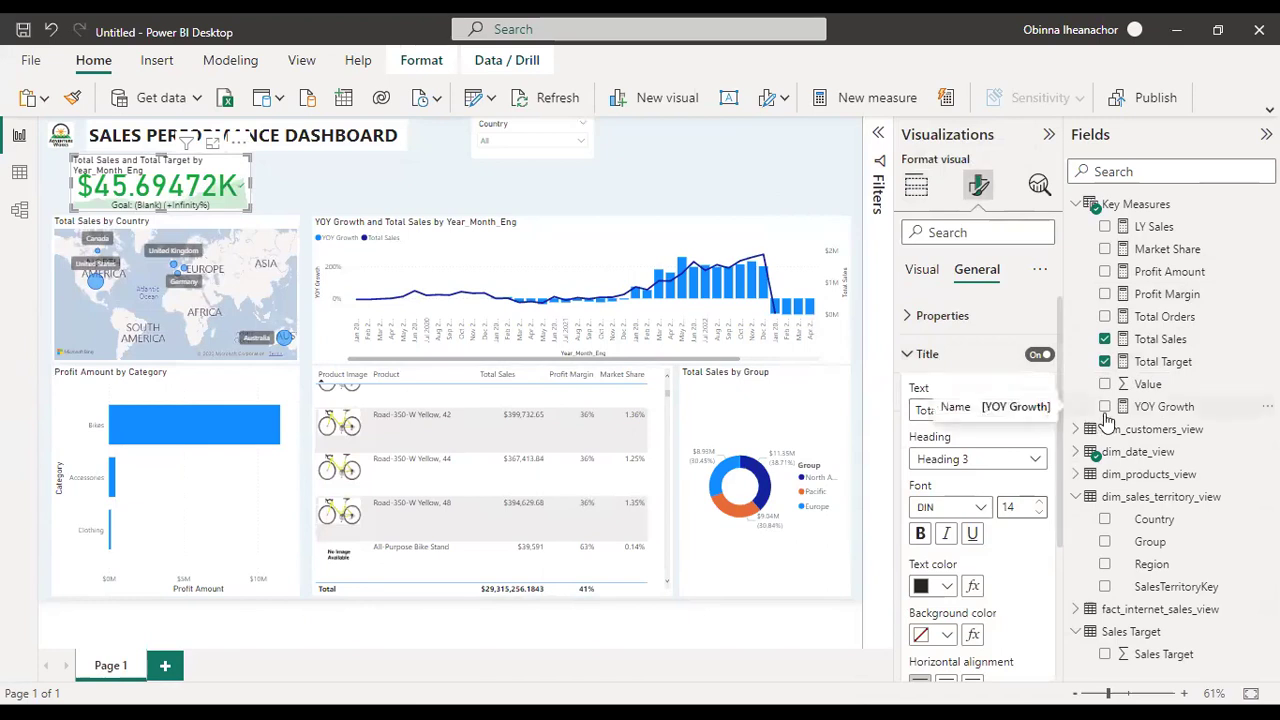
pyautogui.write('vs Target')
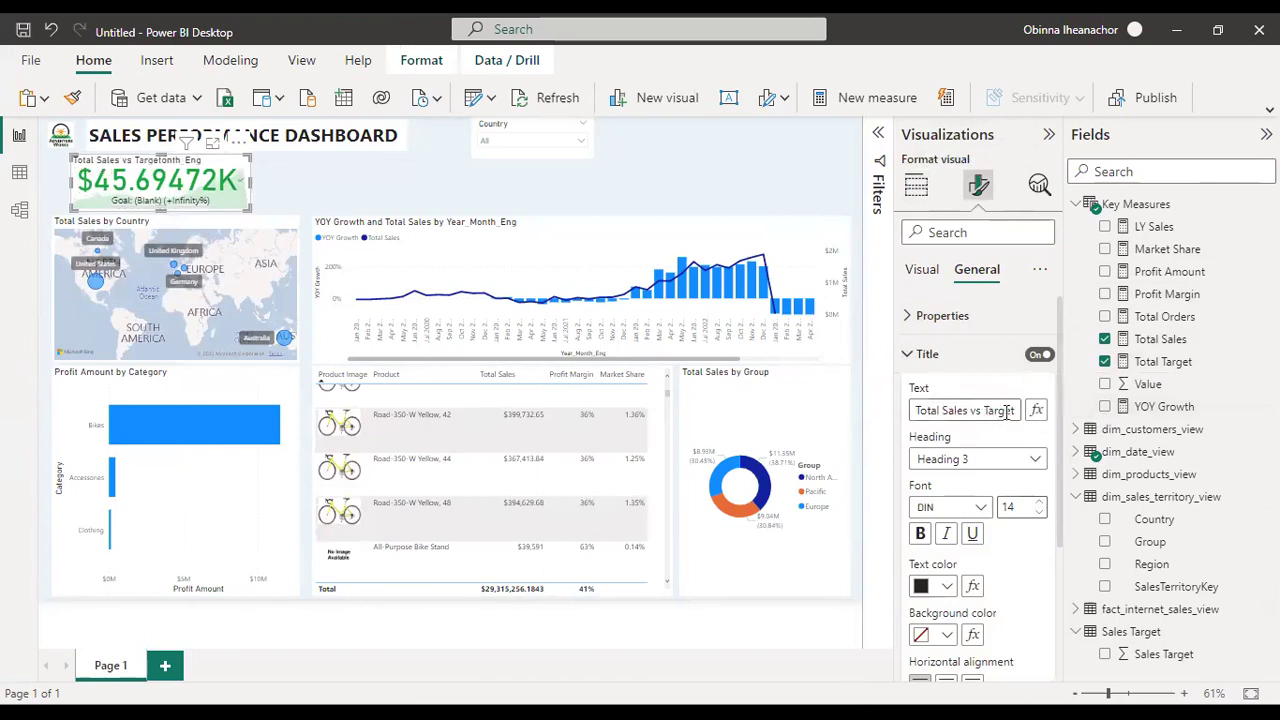
pyautogui.press('Right')
pyautogui.press('Right')
pyautogui.press('Right')
pyautogui.press('Right')
pyautogui.press('Right')
pyautogui.press('Right')
pyautogui.press('Right')
pyautogui.press('Right')
pyautogui.press('Left')
pyautogui.press('Left')
pyautogui.press('Left')
pyautogui.press('Left')
pyautogui.press('Left')
pyautogui.press('Left')
pyautogui.press('Left')
pyautogui.press('Left')
pyautogui.press('Left')
pyautogui.press('Left')
# Step: Add an empty card visual and shrink it to fit just beside the Total Sales vs Target KPI
pyautogui.click(340, 201)
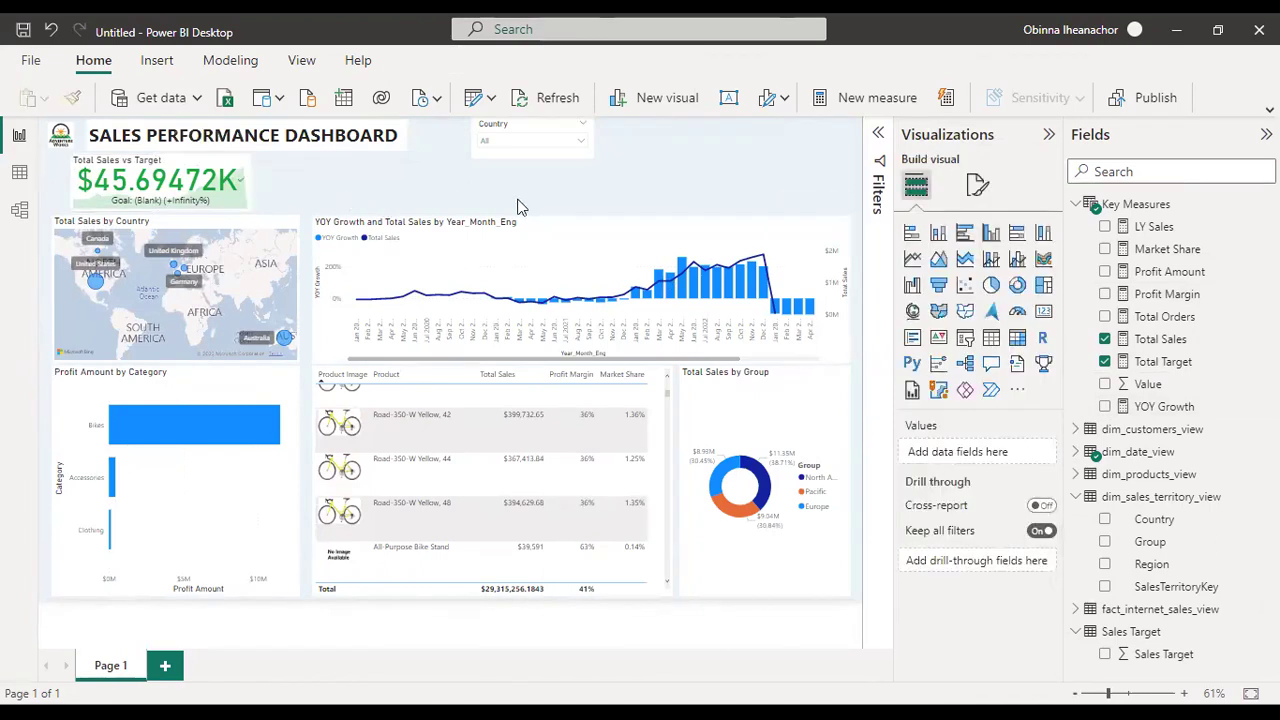
pyautogui.click(1043, 311)
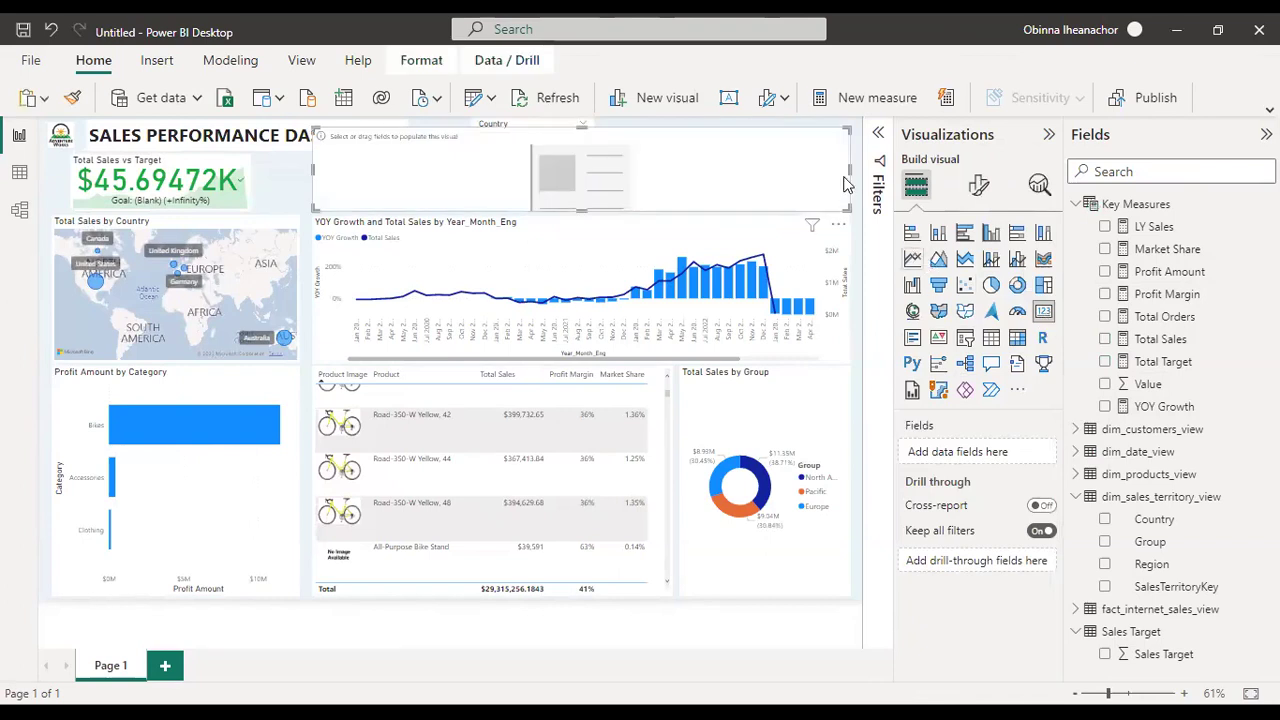
pyautogui.moveTo(848, 130); pyautogui.dragTo(395, 180)
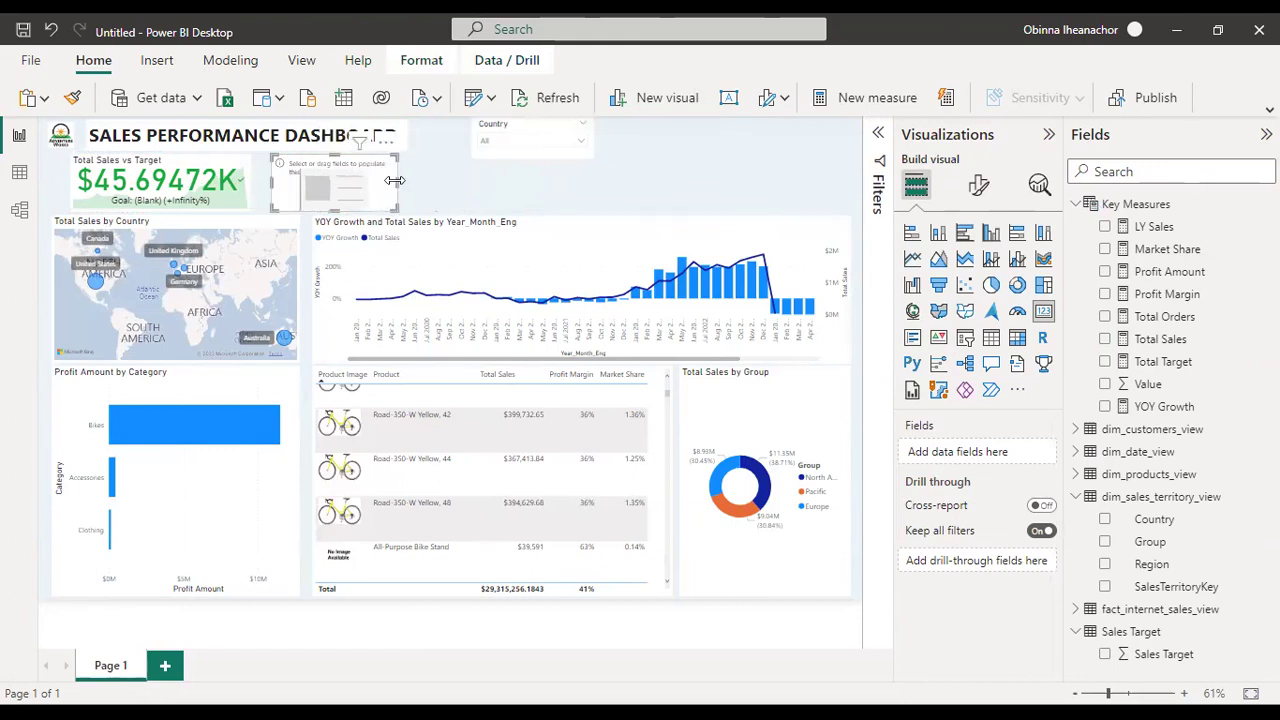
pyautogui.moveTo(395, 180); pyautogui.dragTo(399, 188)
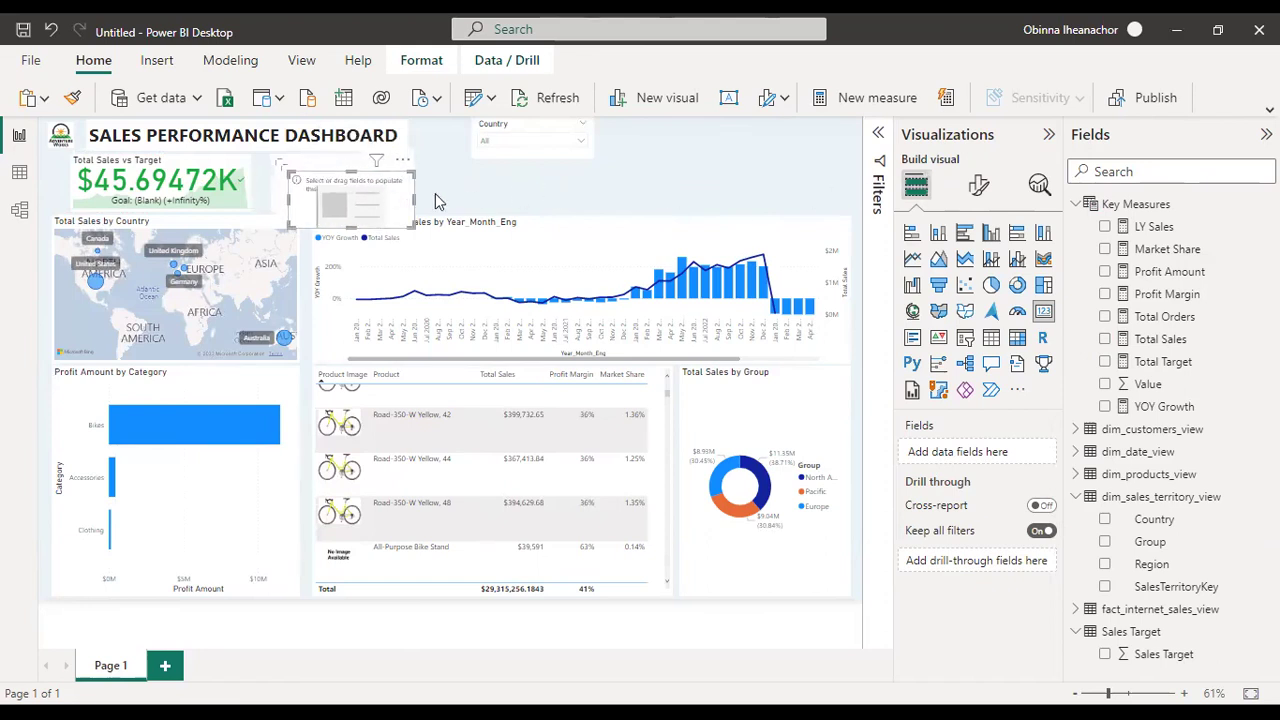
# Step: Duplicate the empty card three times and space the copies in one row above the line chart
pyautogui.moveTo(392, 198); pyautogui.dragTo(826, 183)
pyautogui.click(390, 198)
pyautogui.moveTo(617, 196); pyautogui.dragTo(669, 187)
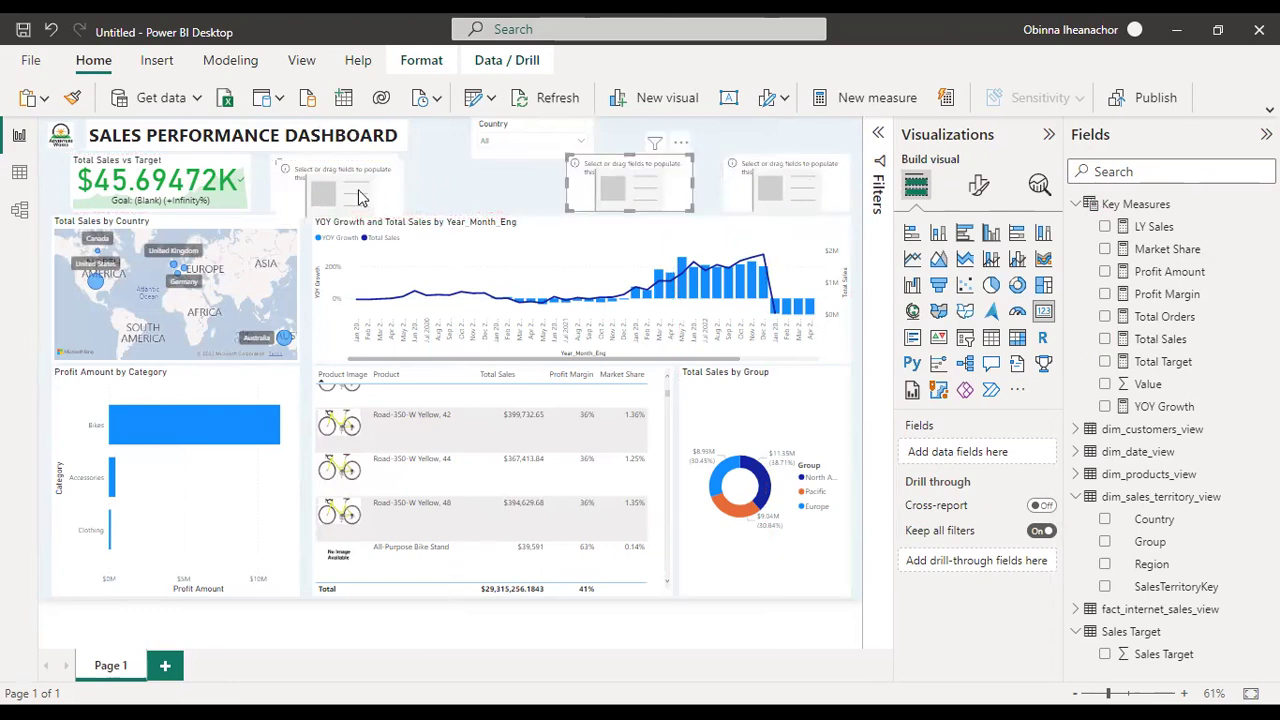
pyautogui.hotkey('ctrl', 'z')
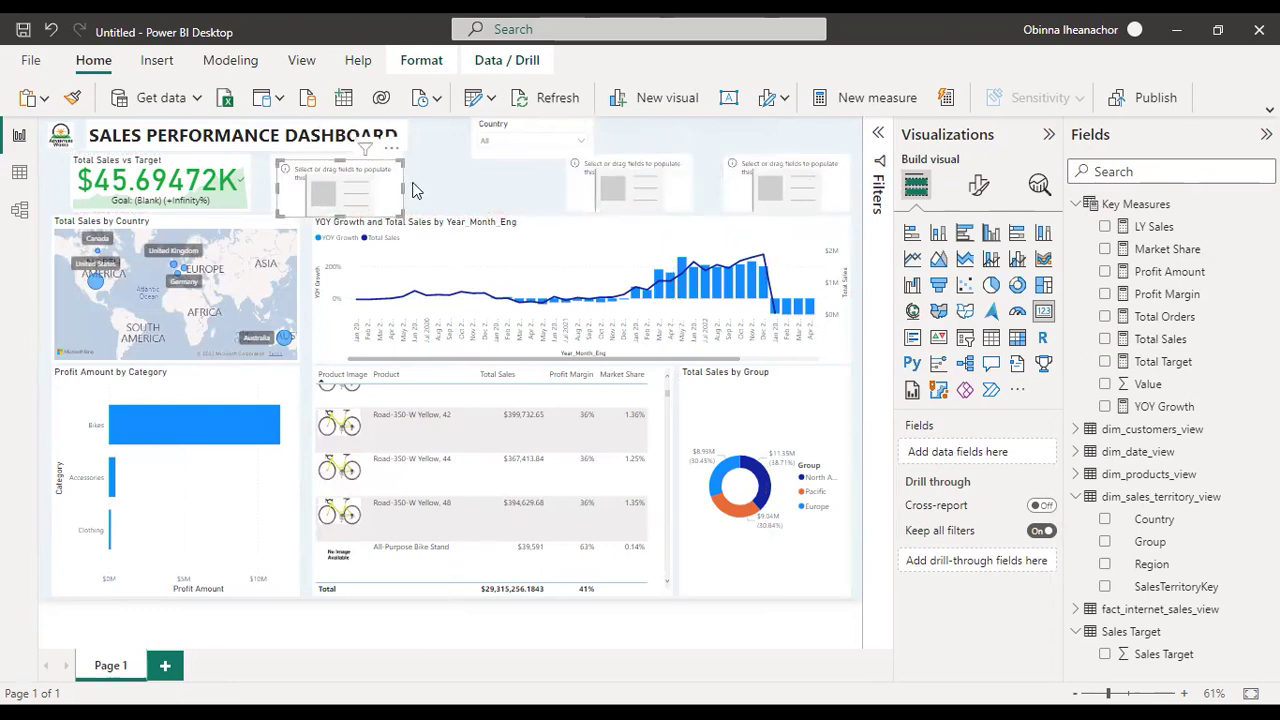
pyautogui.moveTo(393, 190); pyautogui.dragTo(525, 189)
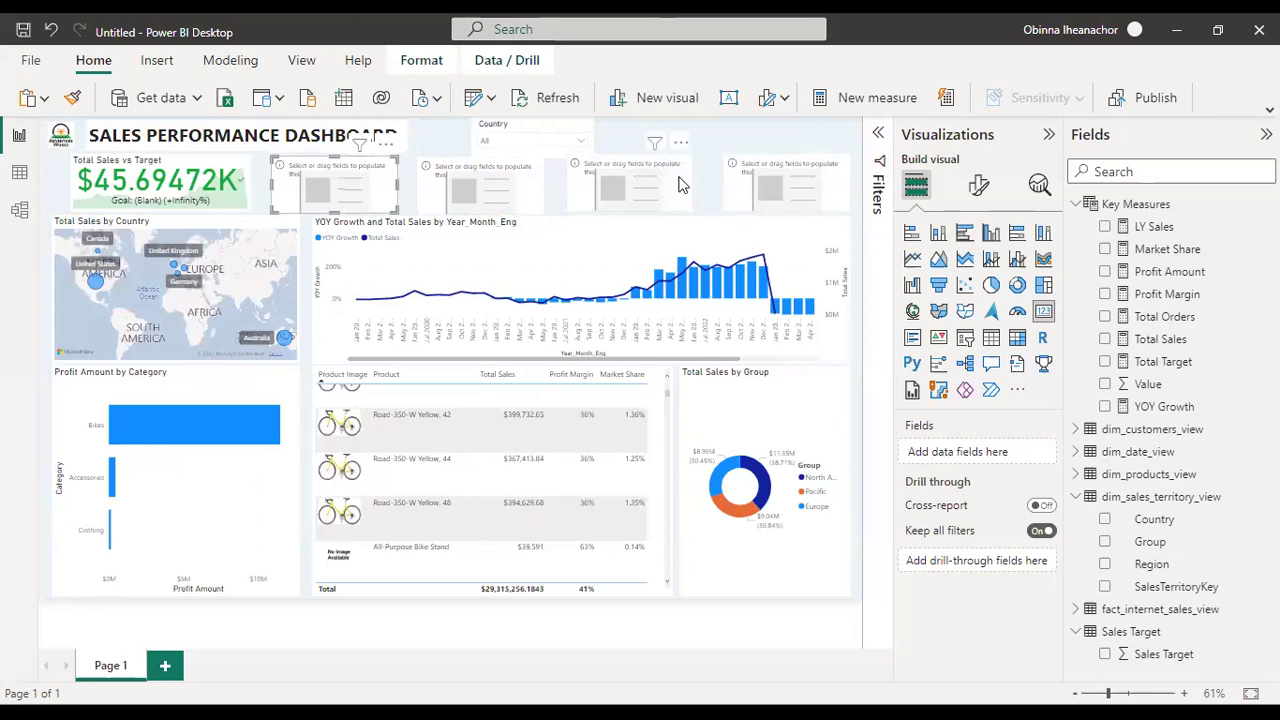
pyautogui.click(680, 183)
# Step: Assign Total Orders to the card nearest the KPI and Total Sales to the second card
pyautogui.click(345, 188)
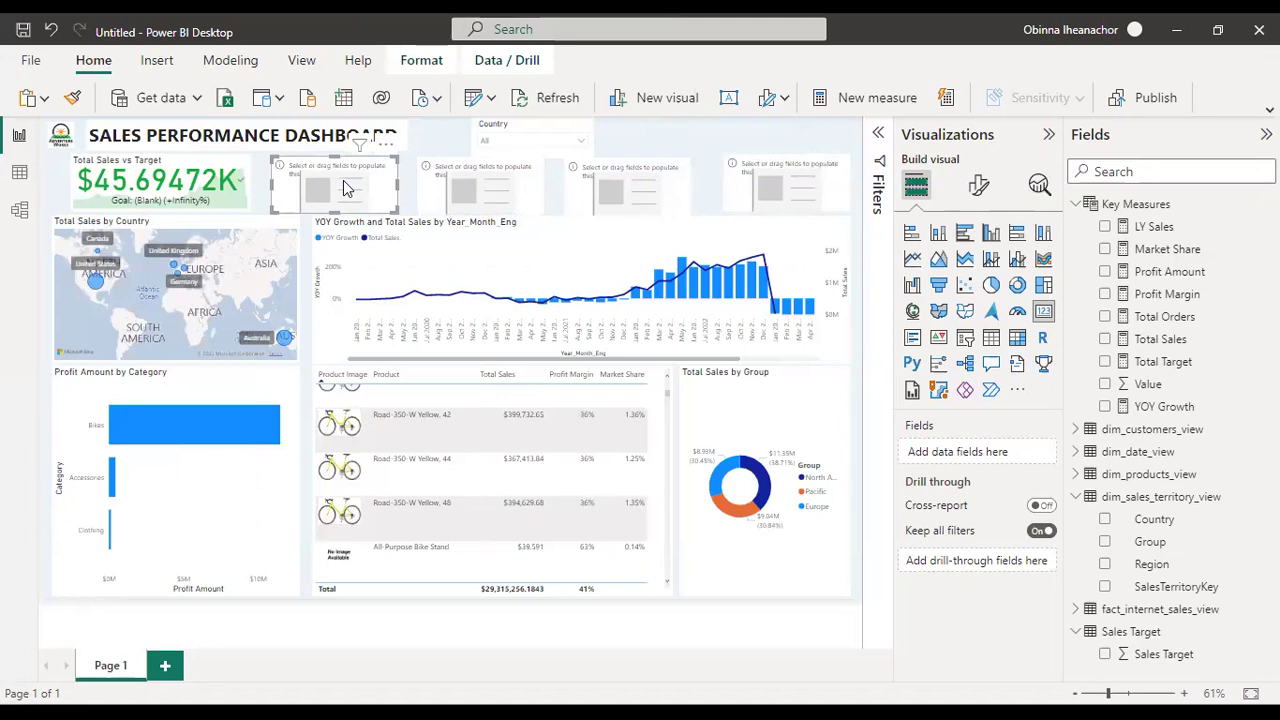
pyautogui.click(1105, 316)
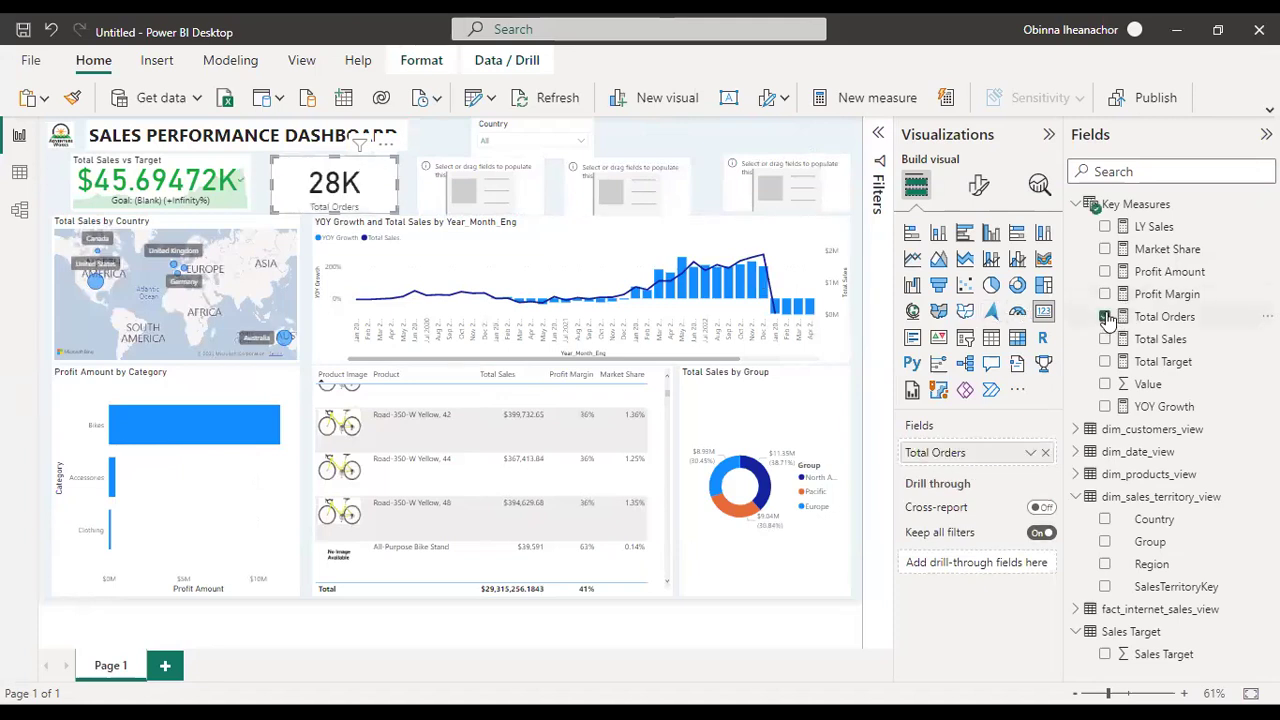
pyautogui.click(979, 190)
pyautogui.click(497, 190)
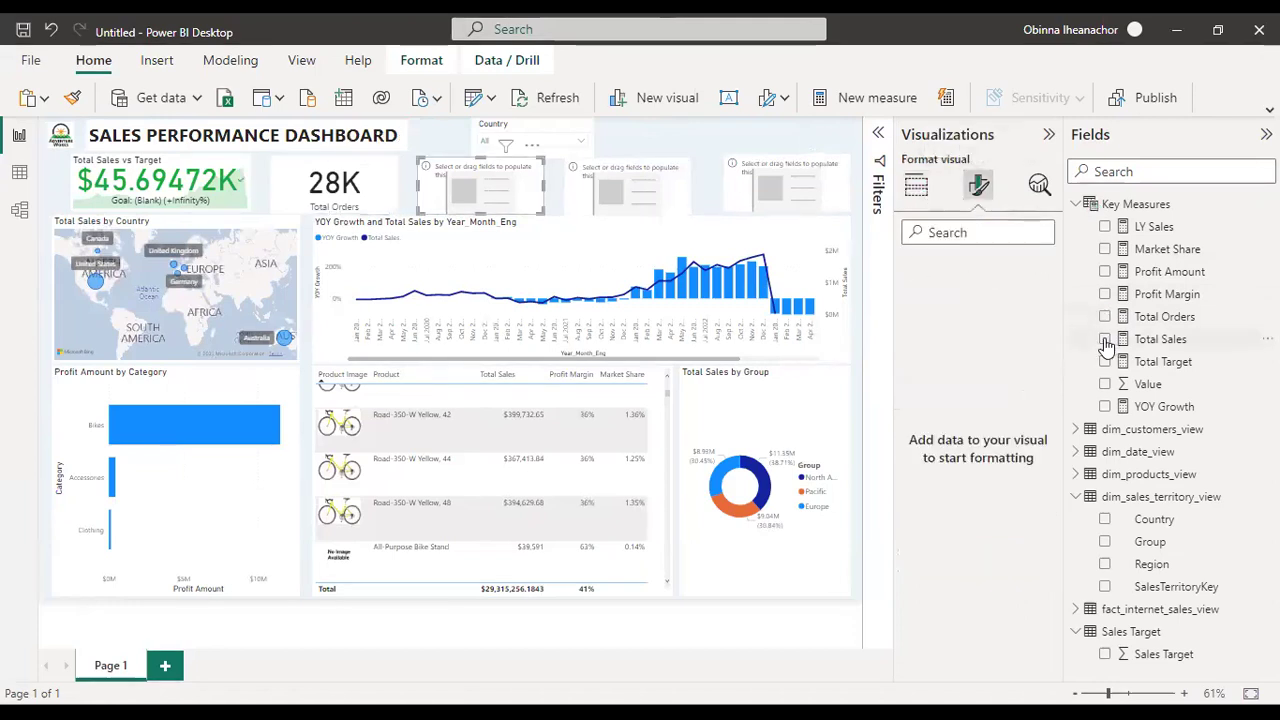
pyautogui.click(1105, 339)
# Step: Assign Profit Amount to the third card and Profit Margin to the last card in the row
pyautogui.click(640, 185)
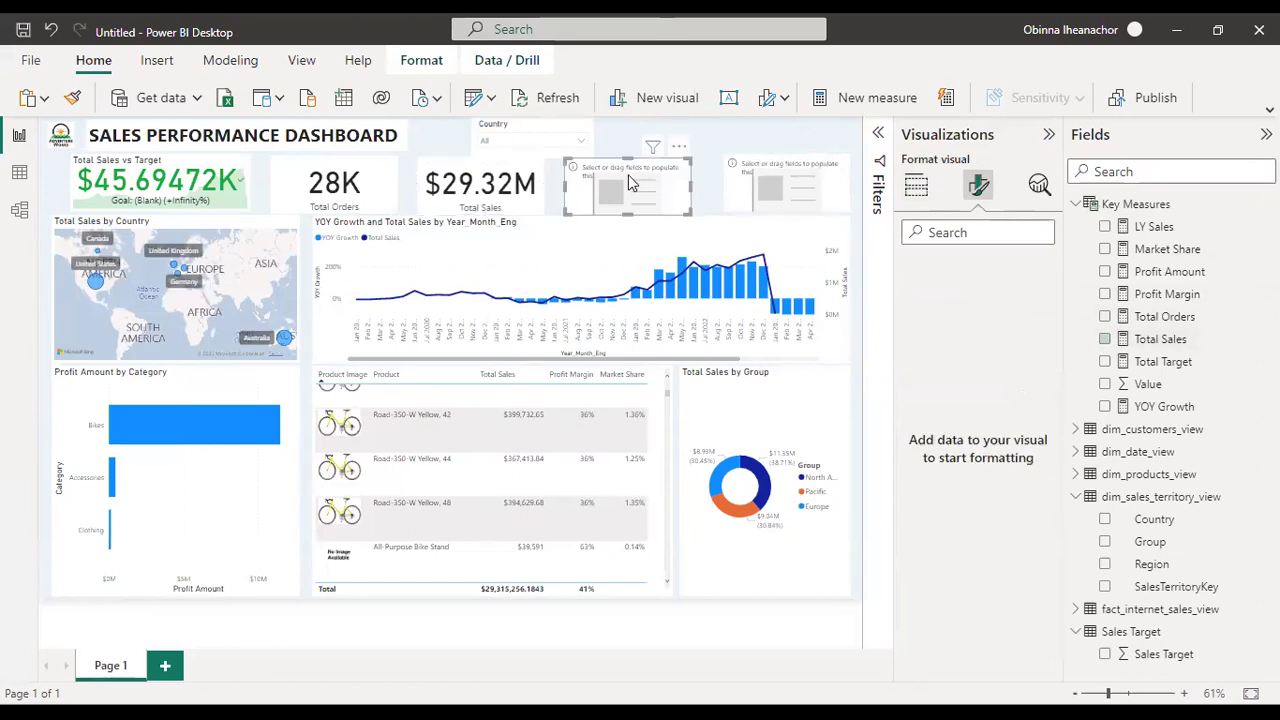
pyautogui.moveTo(1114, 276); pyautogui.dragTo(1117, 282)
pyautogui.click(1105, 272)
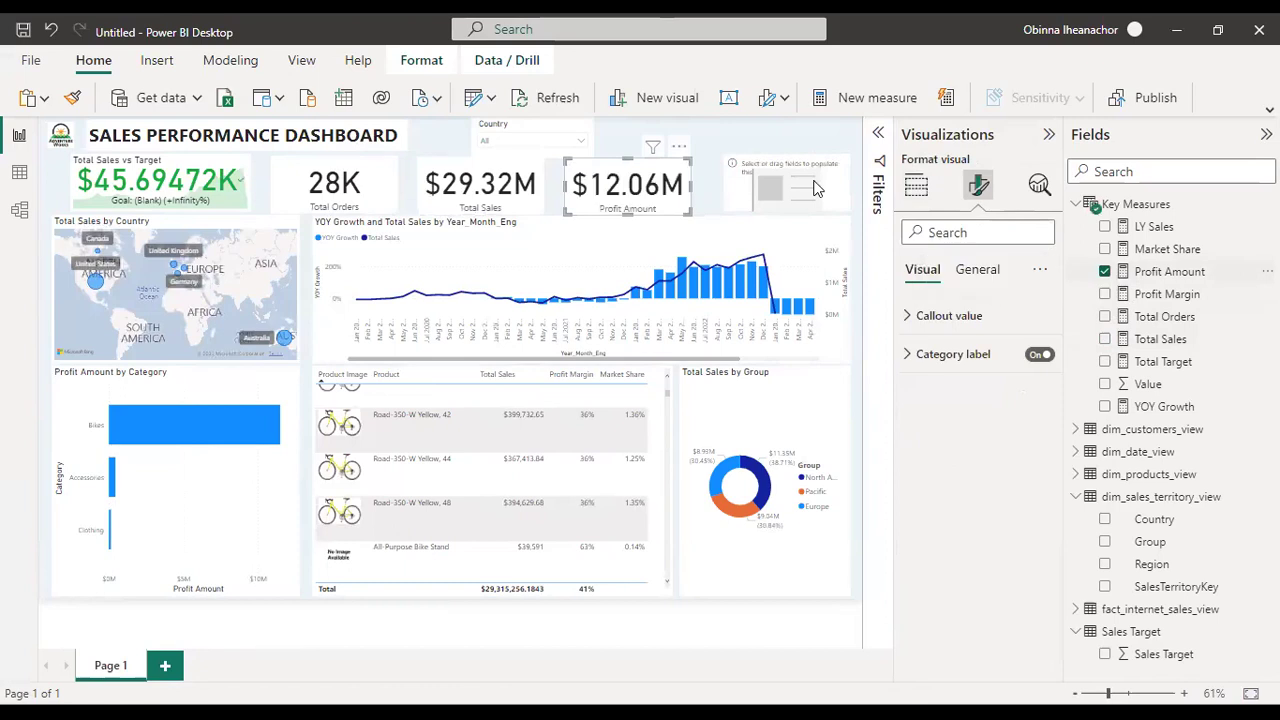
pyautogui.click(785, 188)
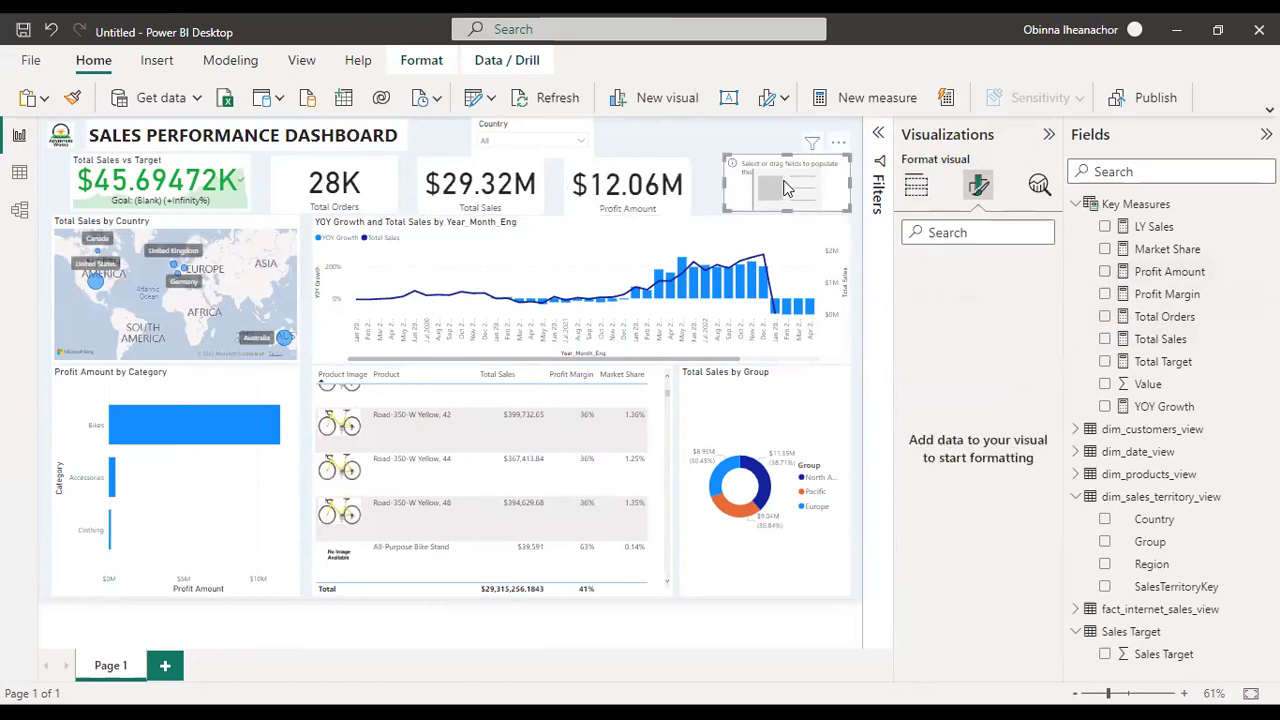
pyautogui.click(1105, 295)
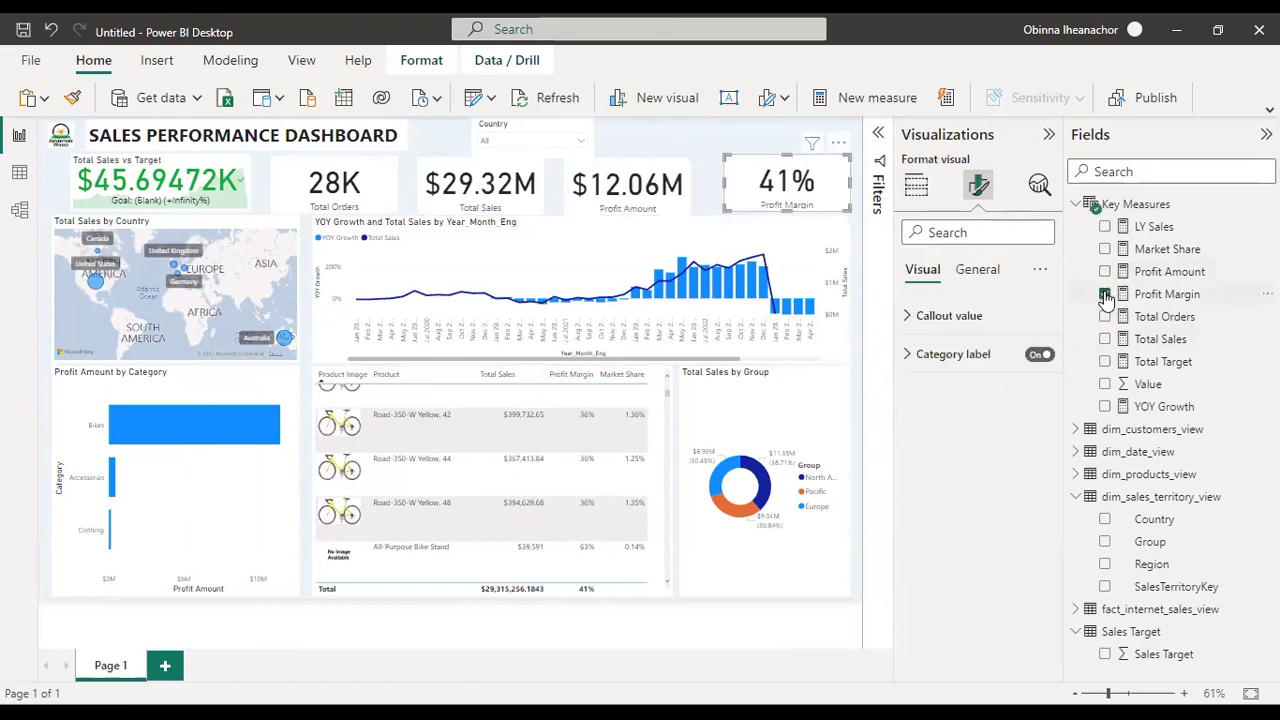
# Step: Duplicate the Country slicer and place the copy beside the original, above the Profit Amount card
pyautogui.click(588, 137)
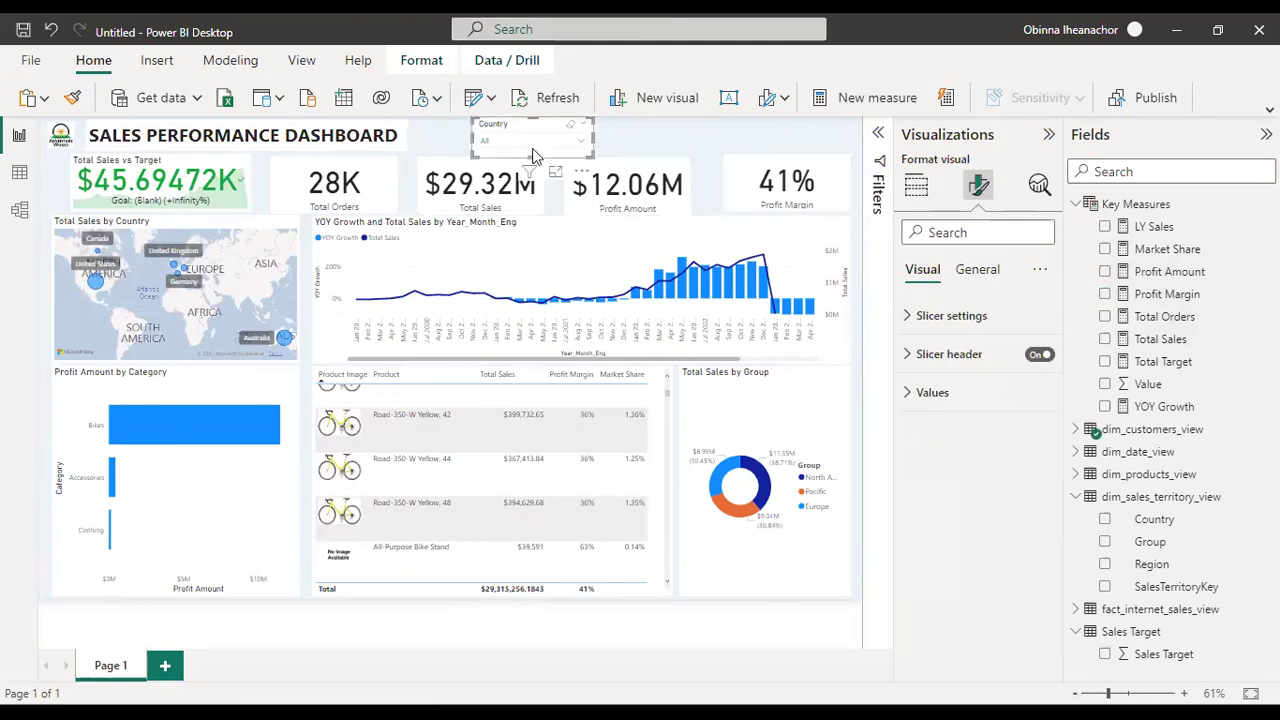
pyautogui.moveTo(532, 148); pyautogui.dragTo(531, 147)
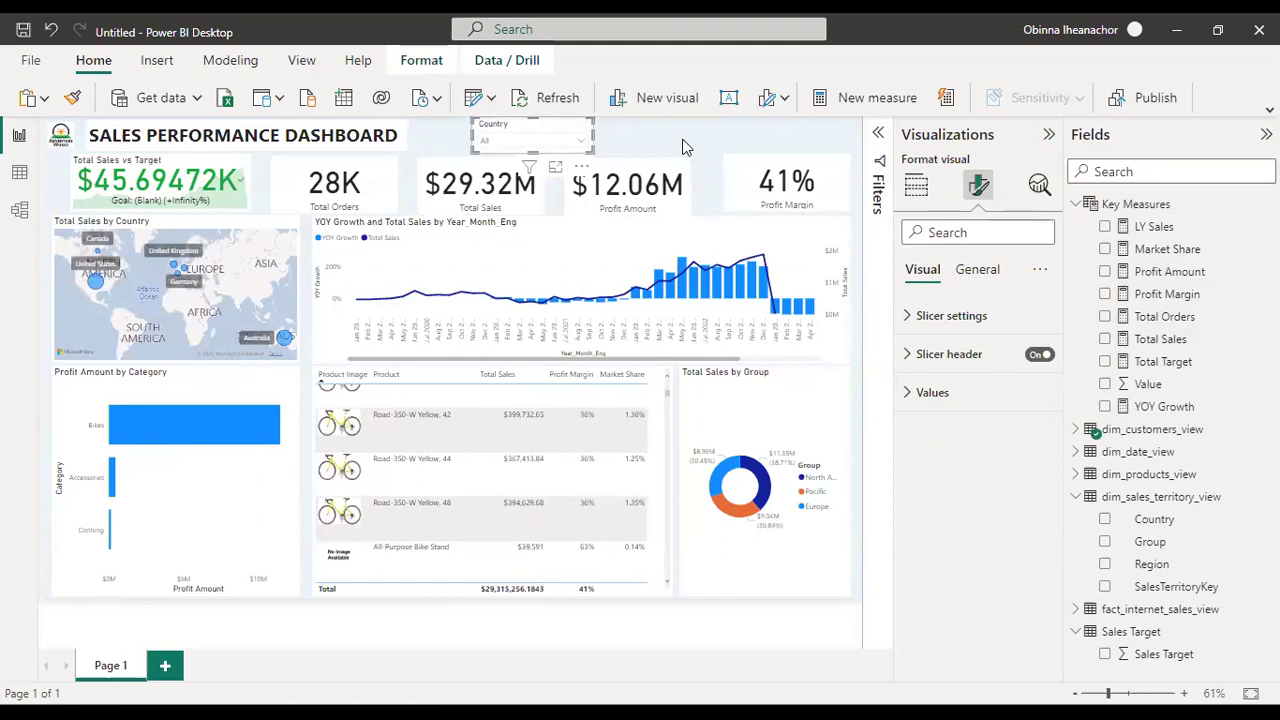
pyautogui.hotkey('ctrl', 'v')
pyautogui.moveTo(598, 133); pyautogui.dragTo(750, 128)
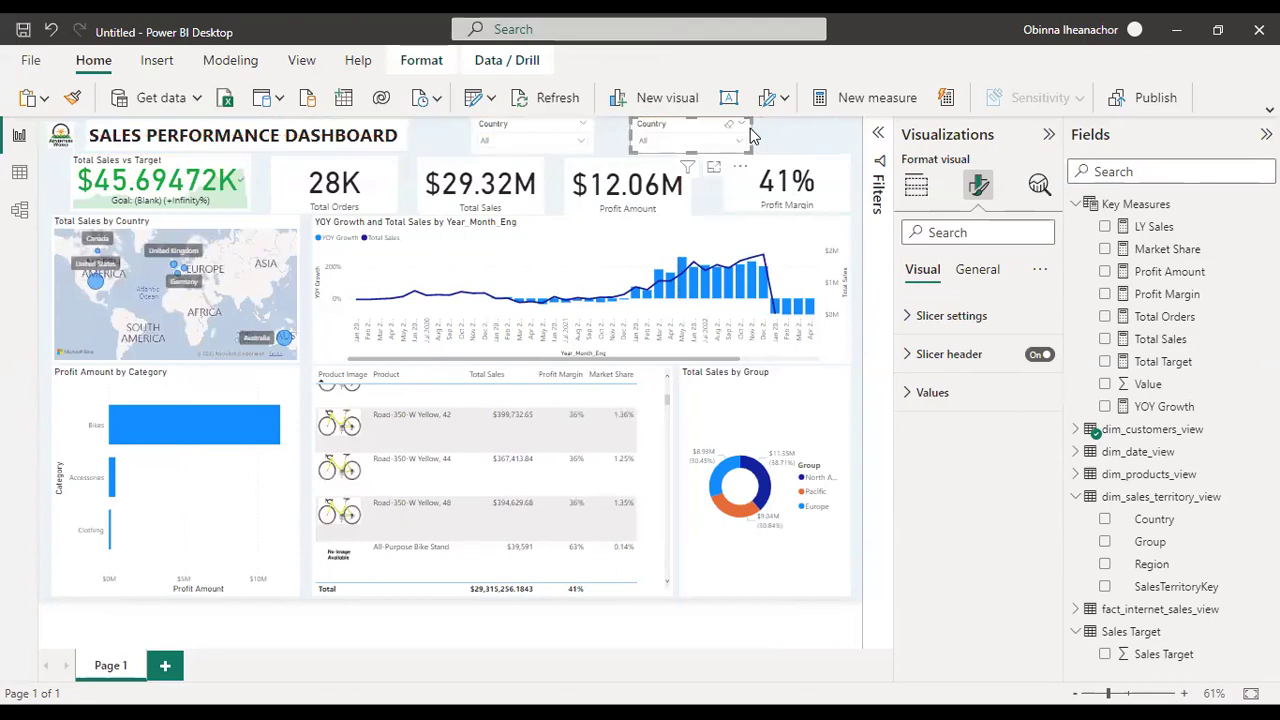
# Step: Replace the Country field in the duplicated slicer with Year_Month_Eng from dim_date_view
pyautogui.click(916, 196)
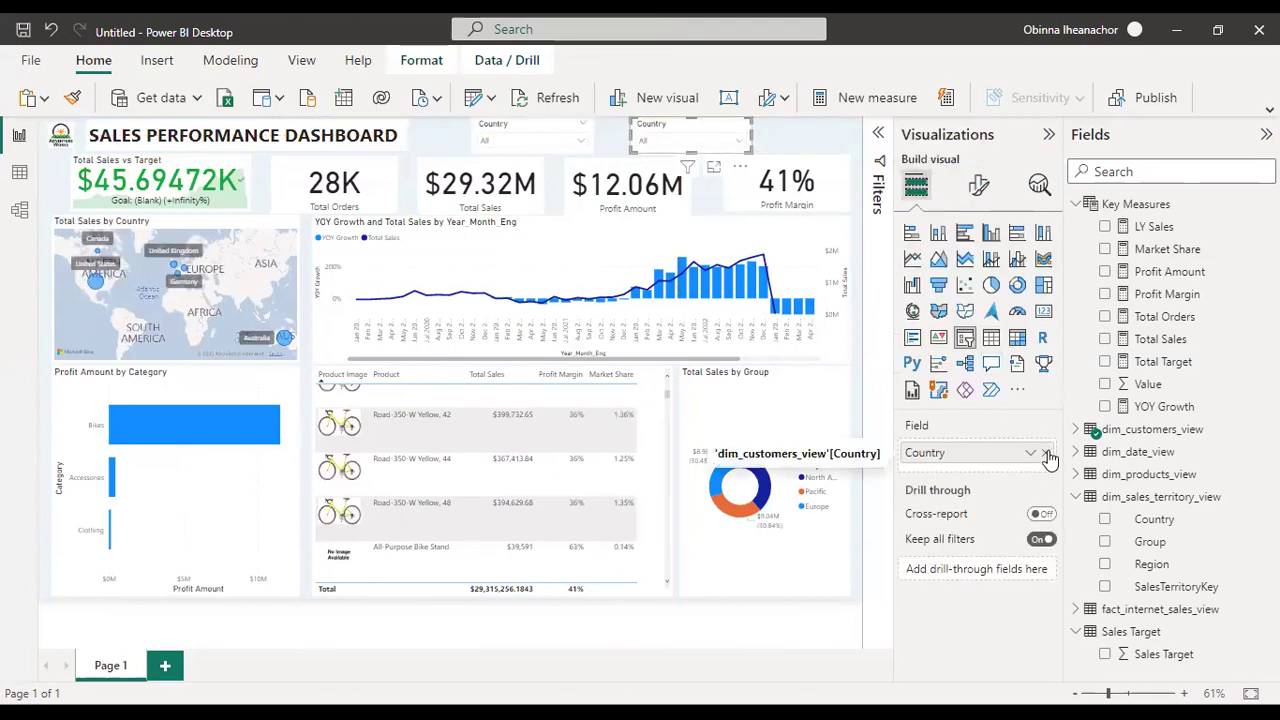
pyautogui.click(1047, 455)
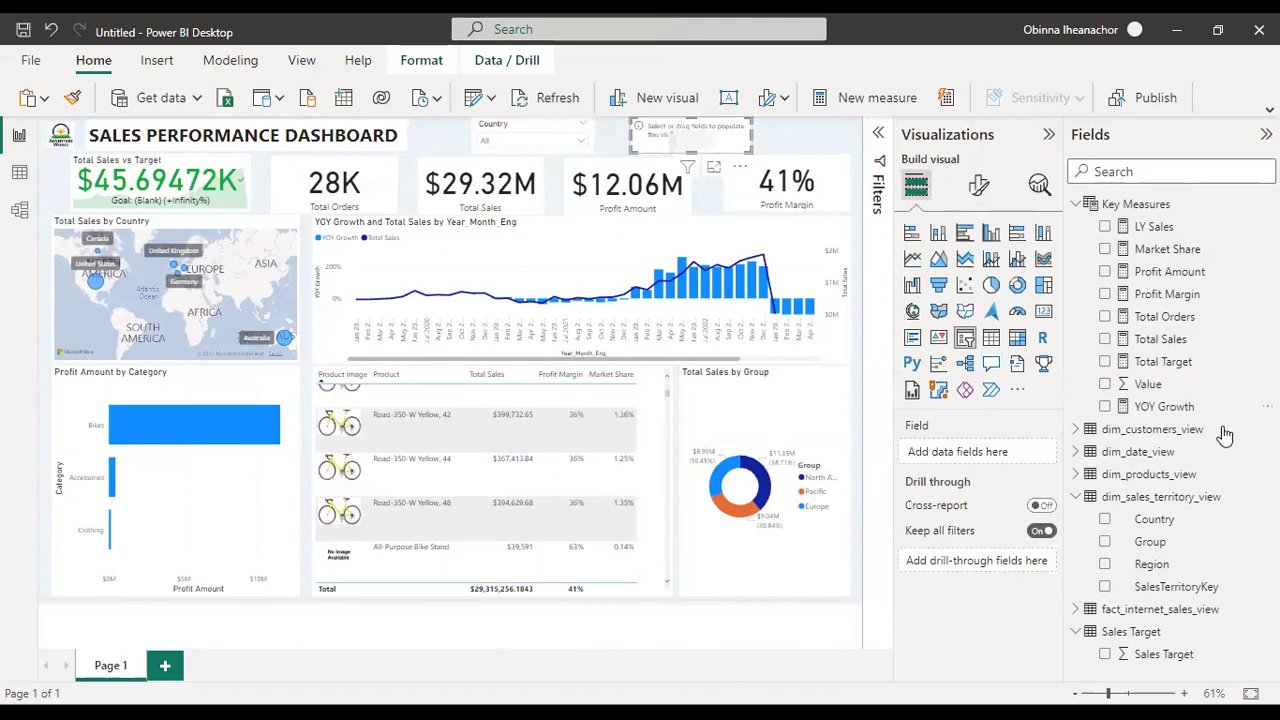
pyautogui.click(1077, 451)
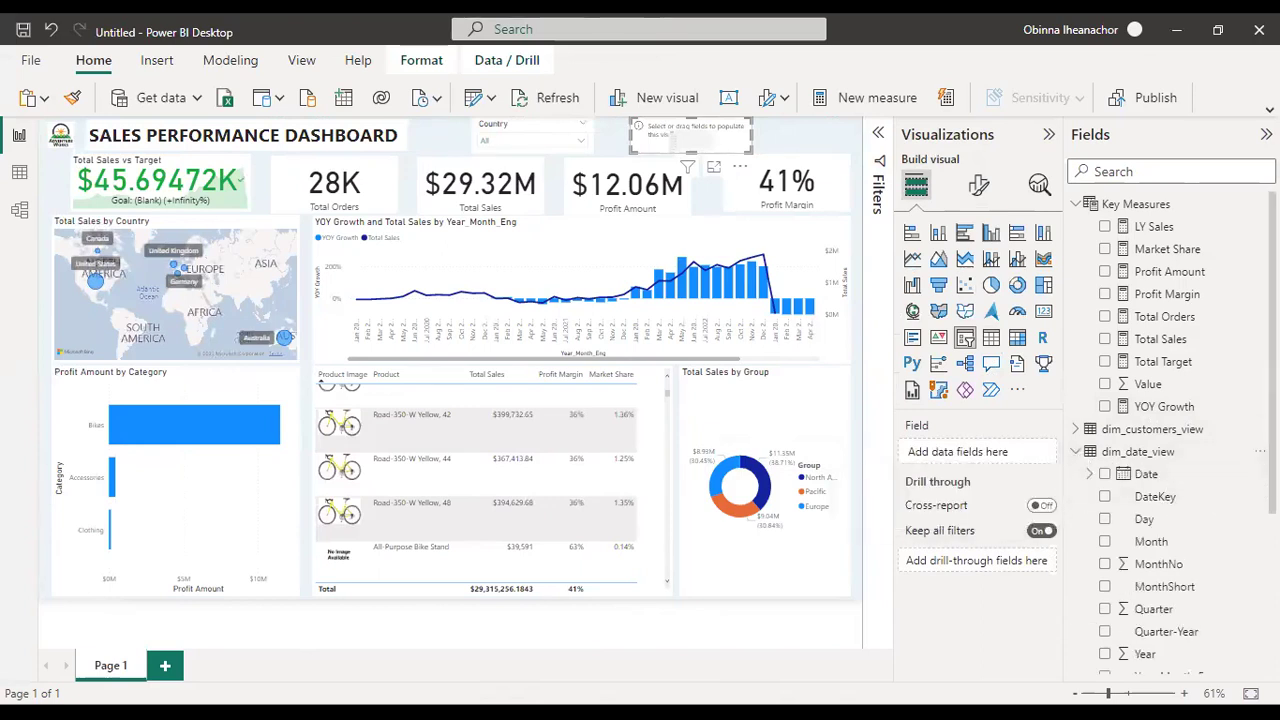
pyautogui.scroll(-3, 1110, 537)
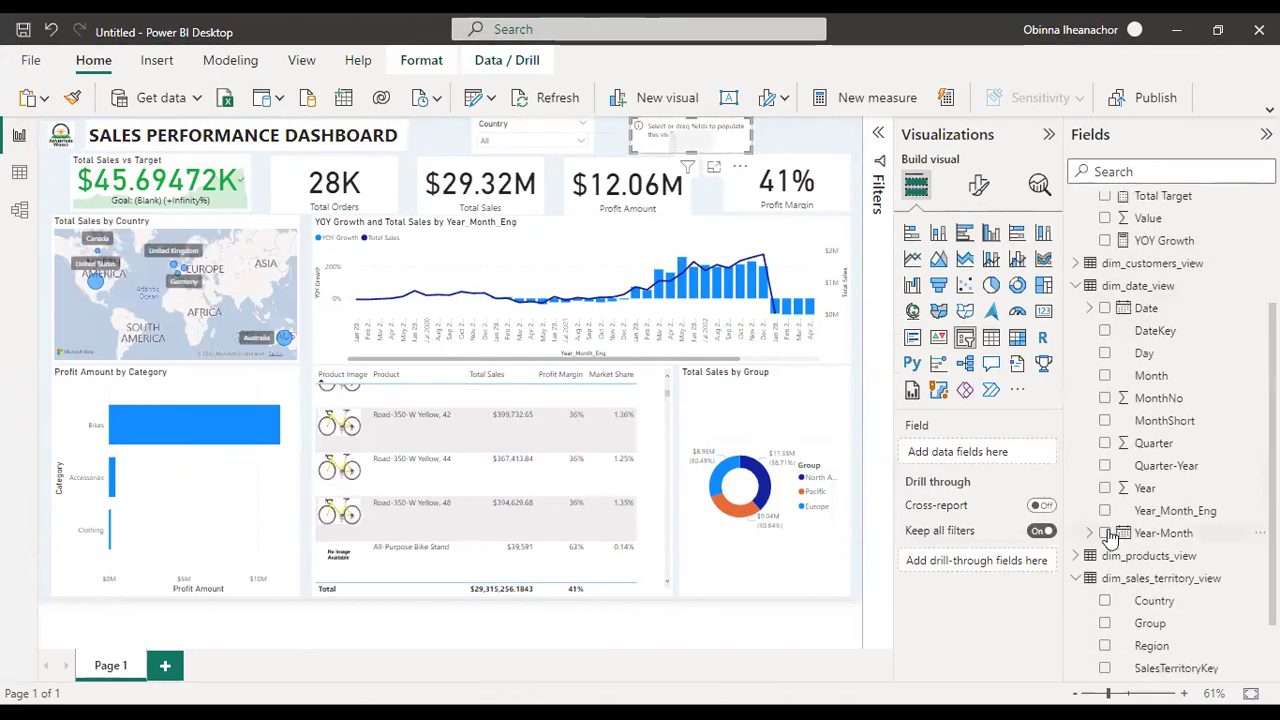
pyautogui.click(1106, 518)
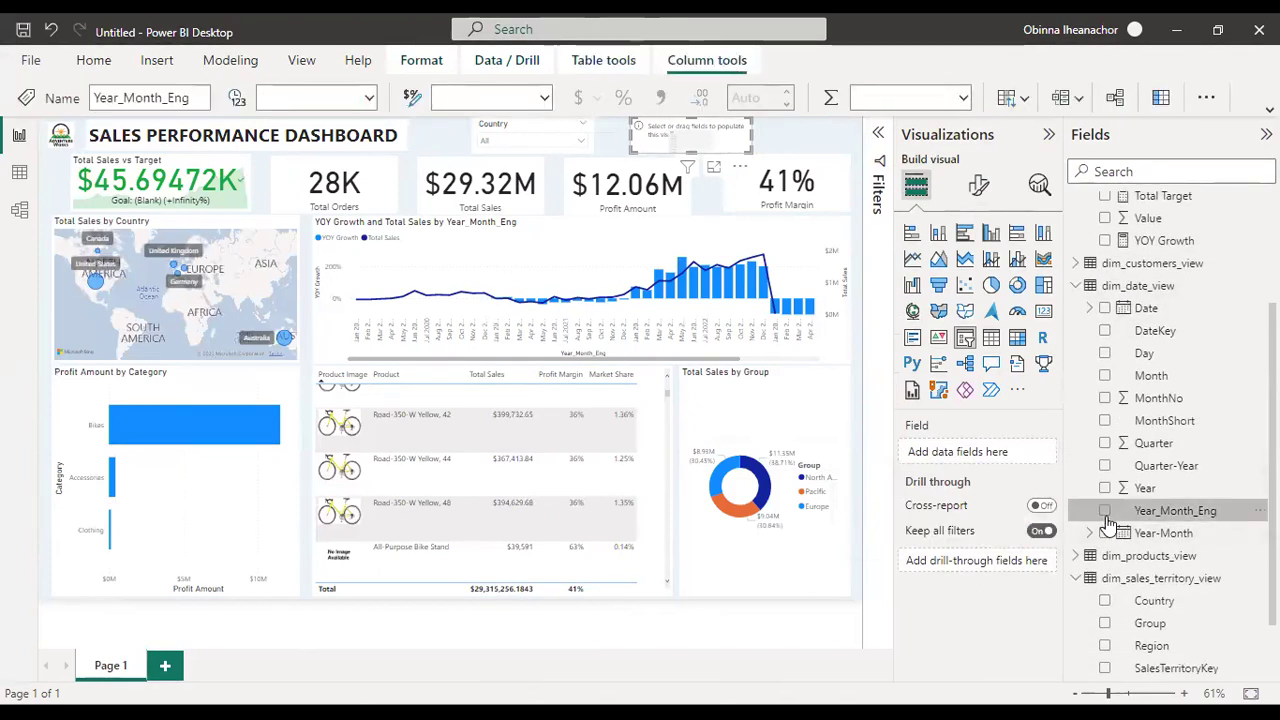
pyautogui.click(1106, 514)
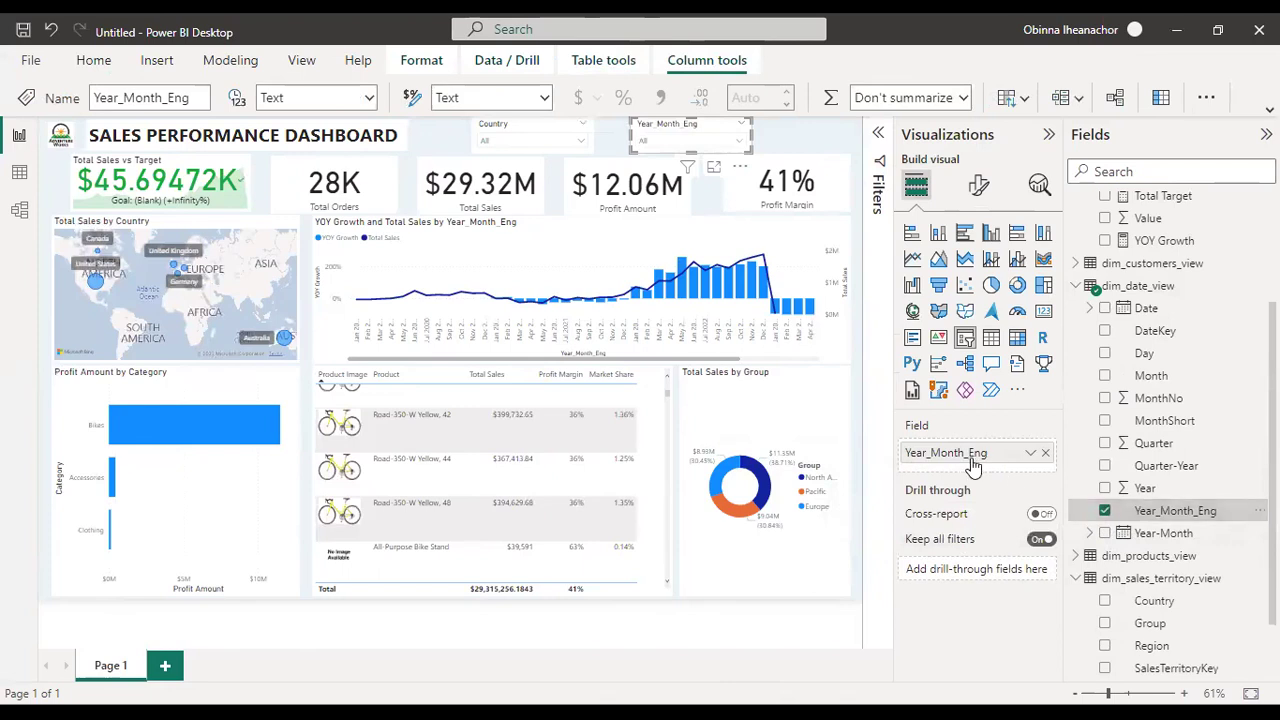
# Step: Rename the Year_Month_Eng field in the new slicer as Month
pyautogui.doubleClick(962, 456)
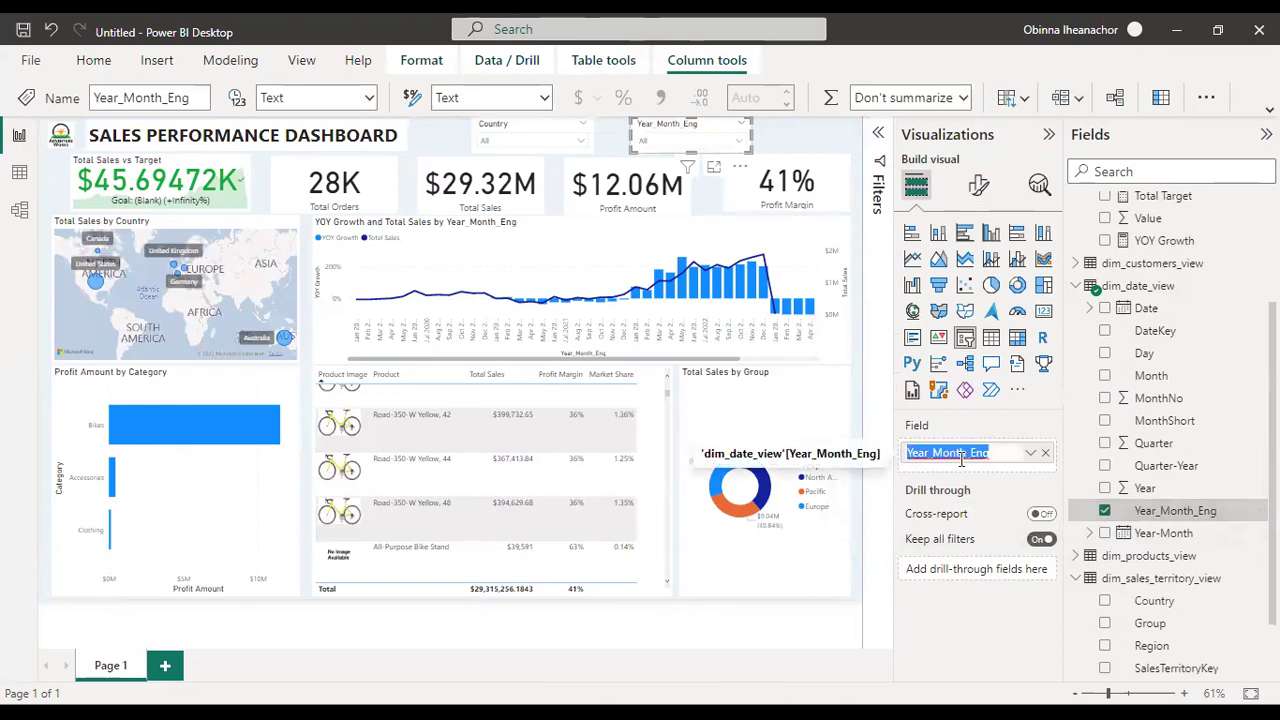
pyautogui.write('Month')
pyautogui.press('Return')
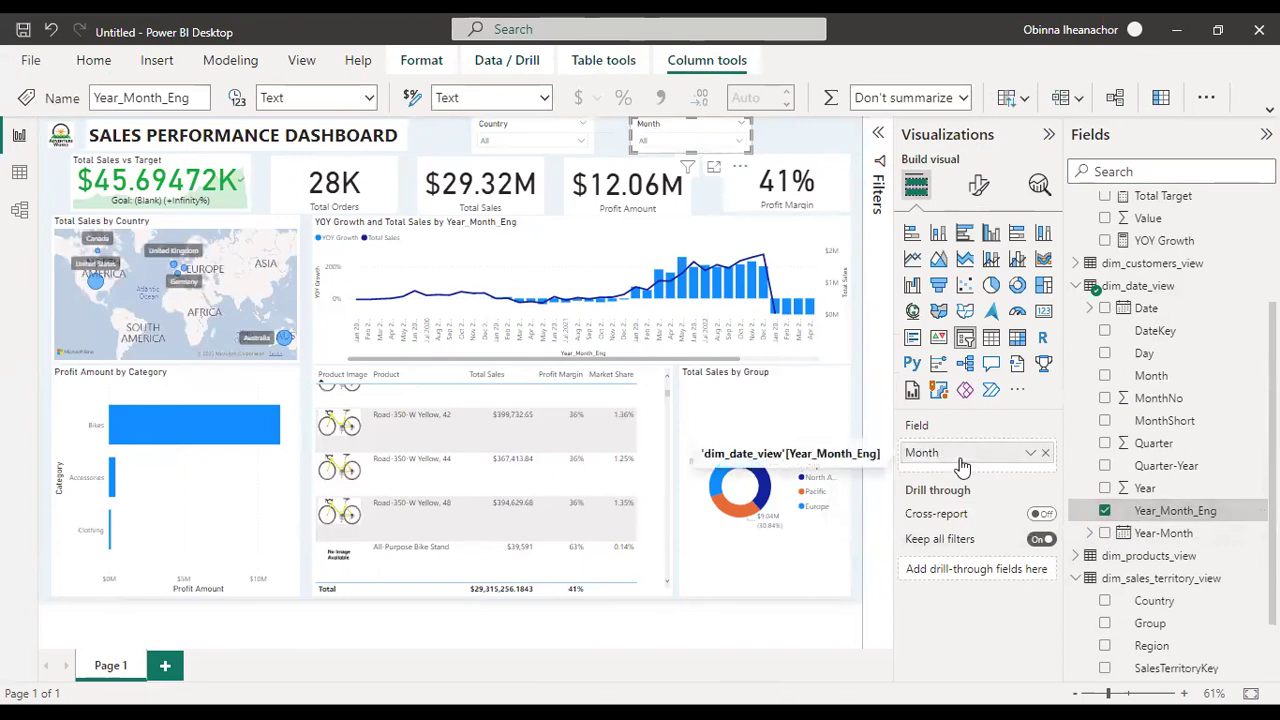
pyautogui.click(788, 147)
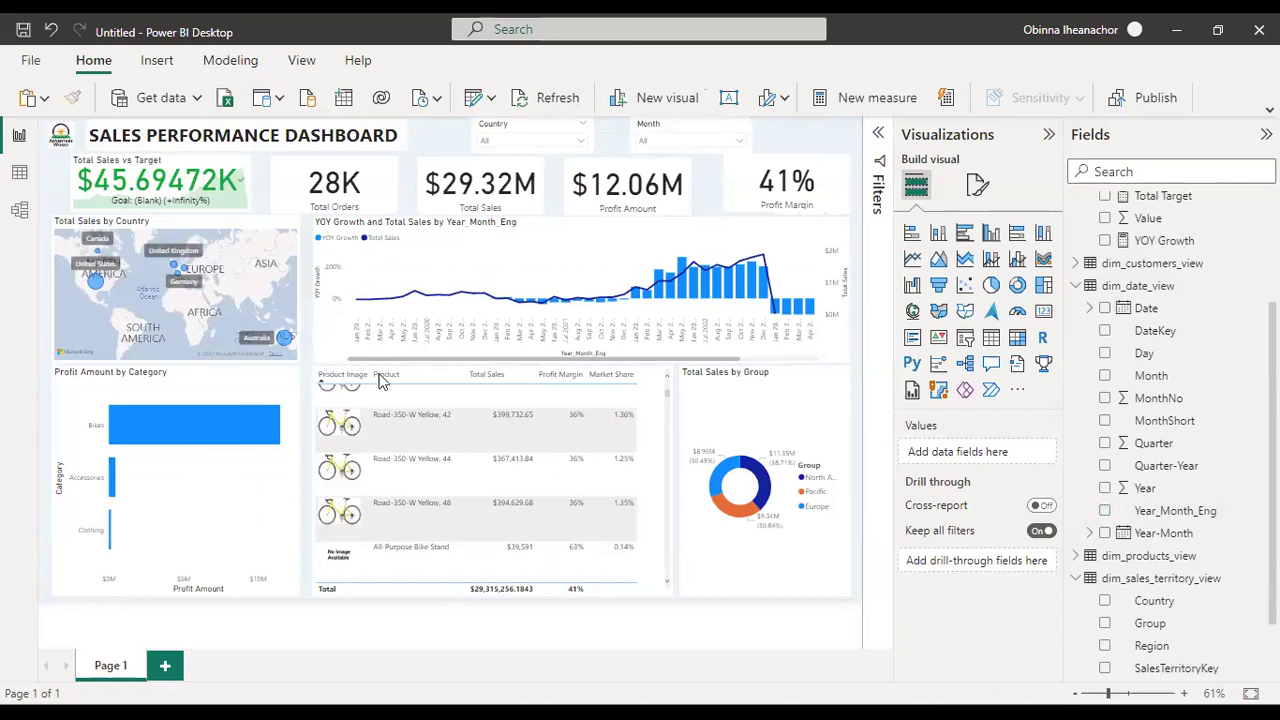
# Step: Bring the earlier rows of the product table into view
pyautogui.click(668, 403)
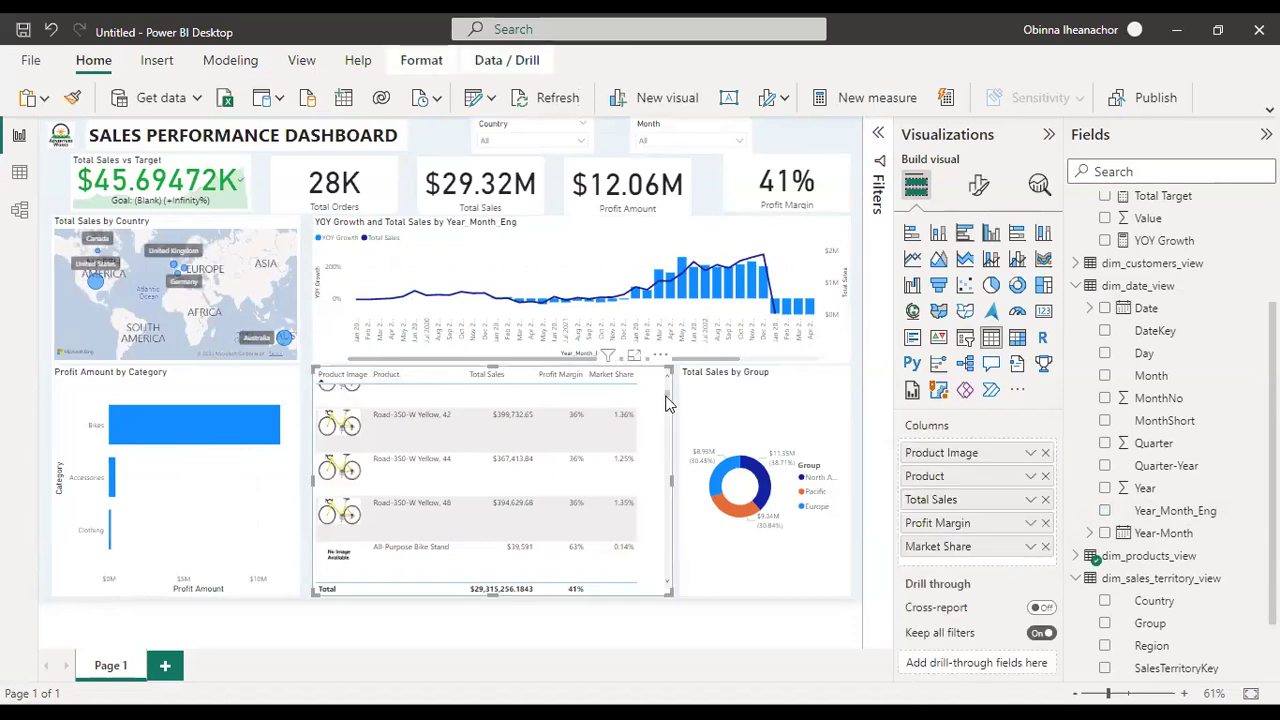
pyautogui.click(681, 401)
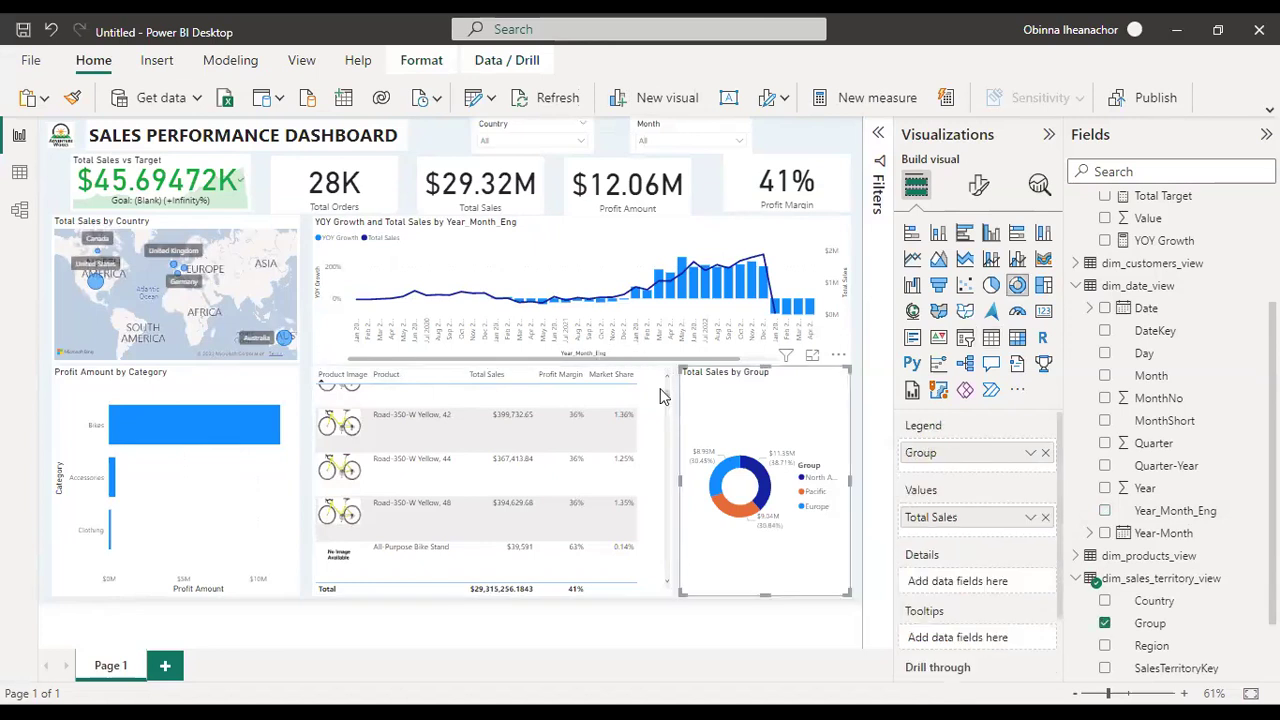
pyautogui.click(245, 190)
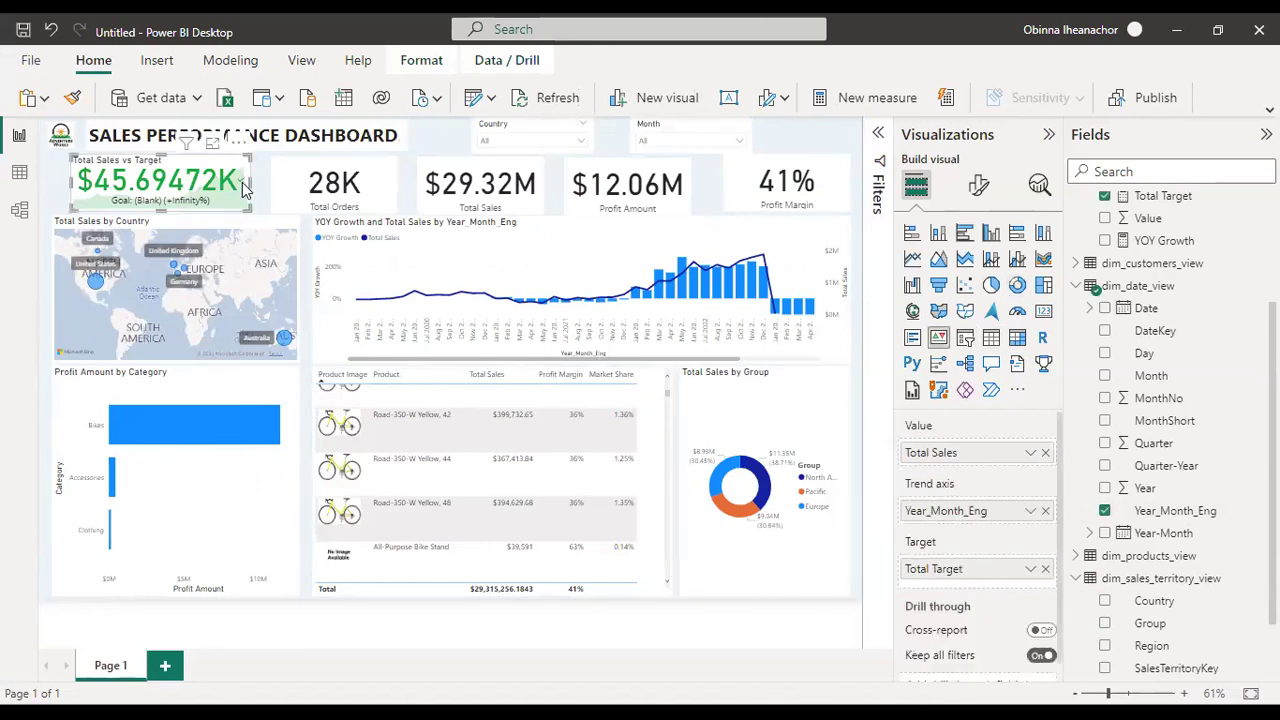
pyautogui.click(257, 197)
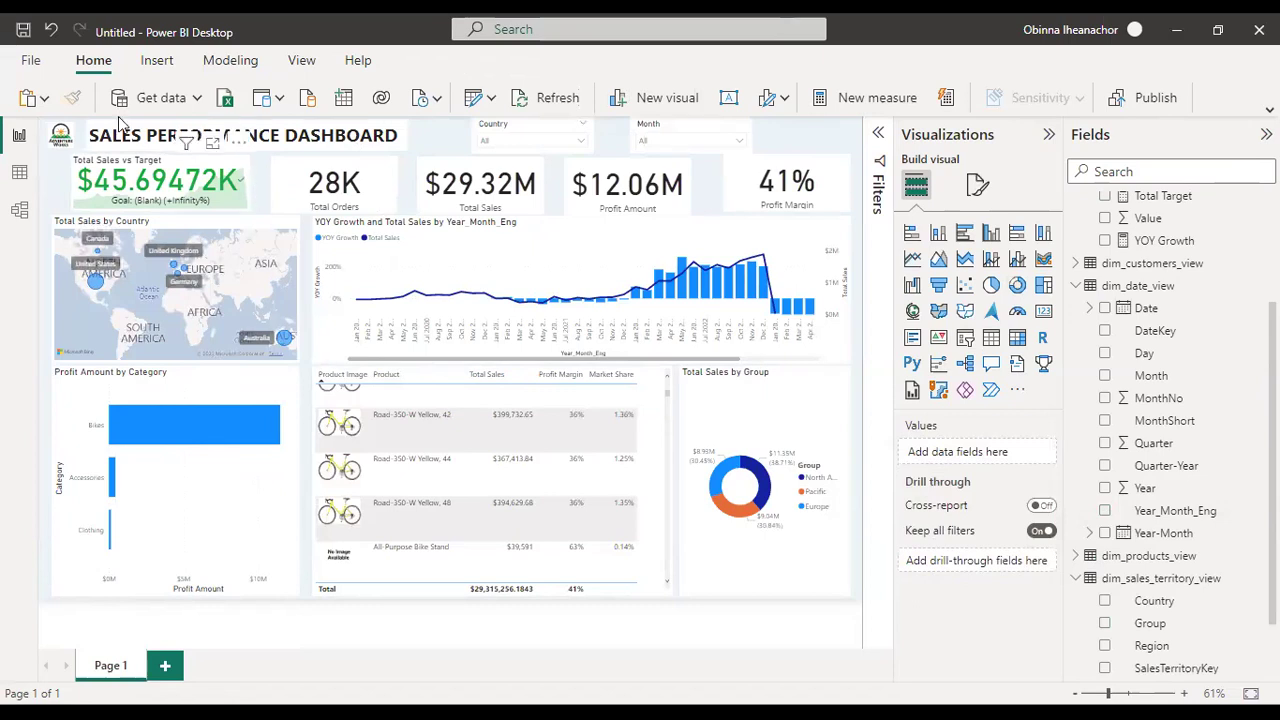
pyautogui.scroll(5, 668, 403)
pyautogui.click(668, 385)
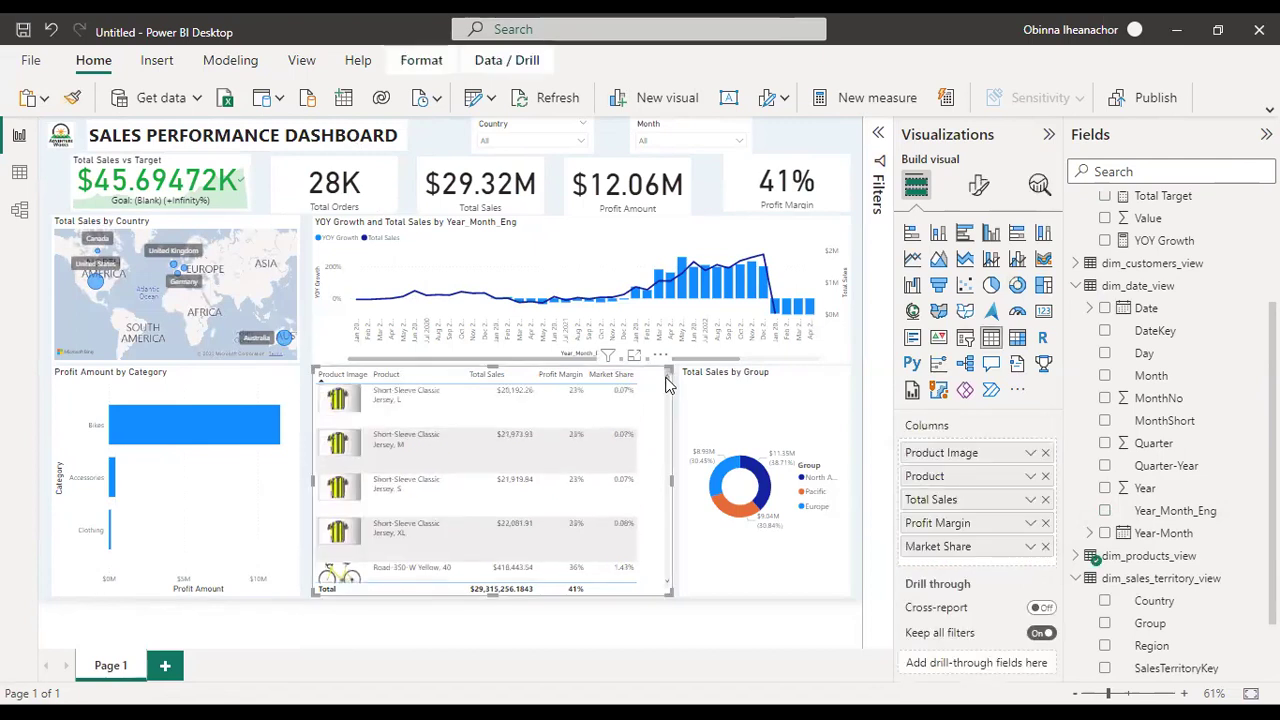